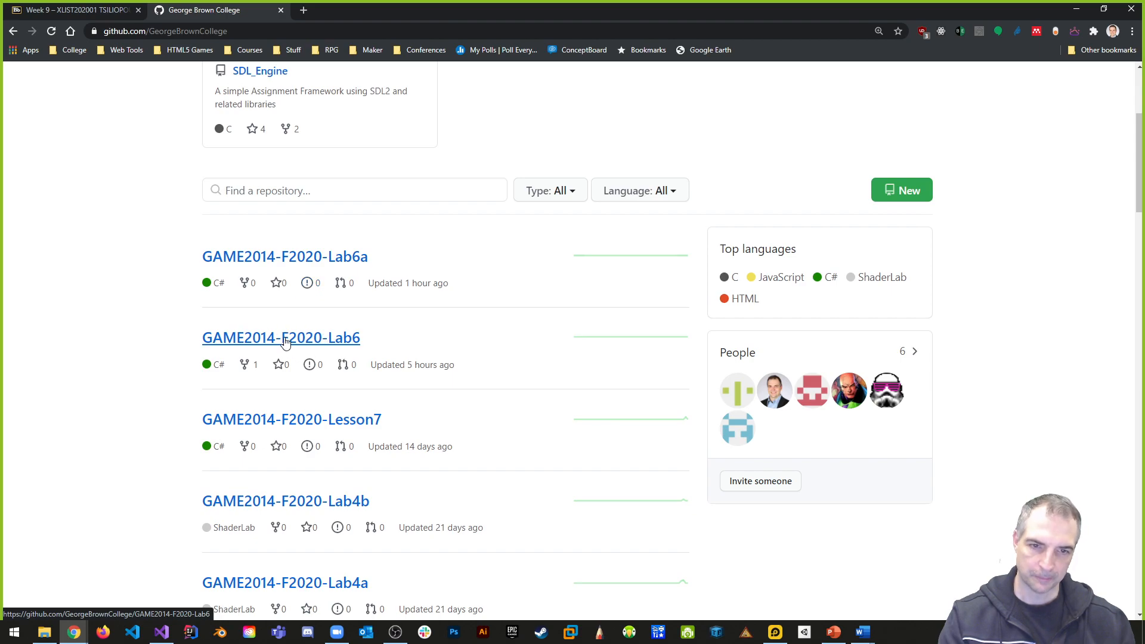
- Switch to File Explorer and open the Platformer.unity scene from the GAME2014-F2020-Lab6b project's Assets/_Scenes folder
left_click(1074, 10)
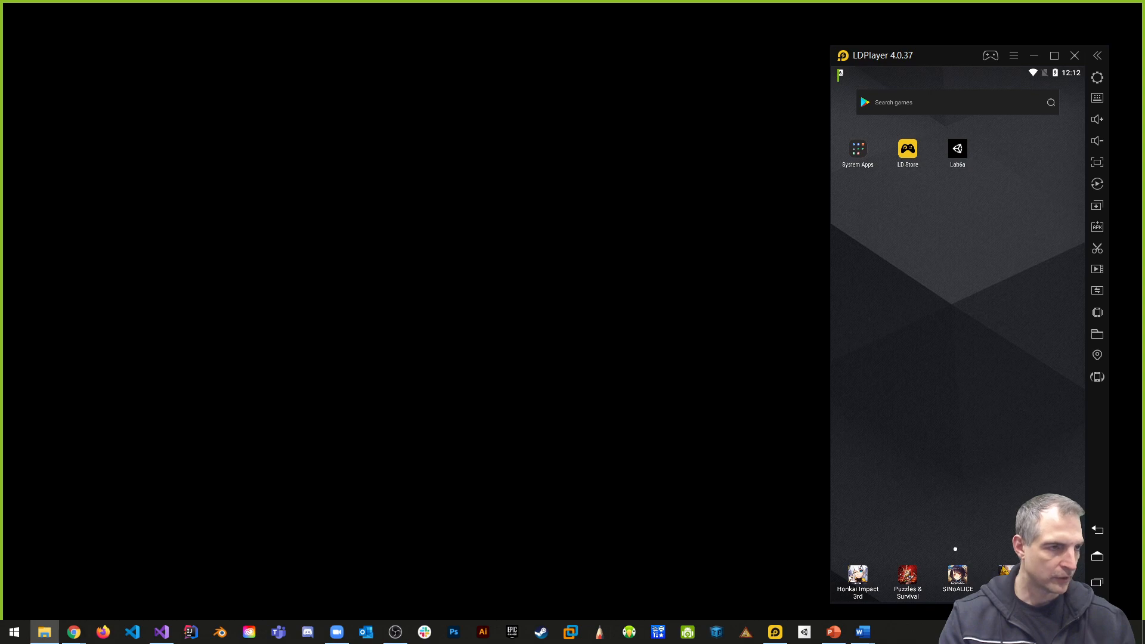
left_click_drag(1144, 163, 402, 64)
double_click(334, 190)
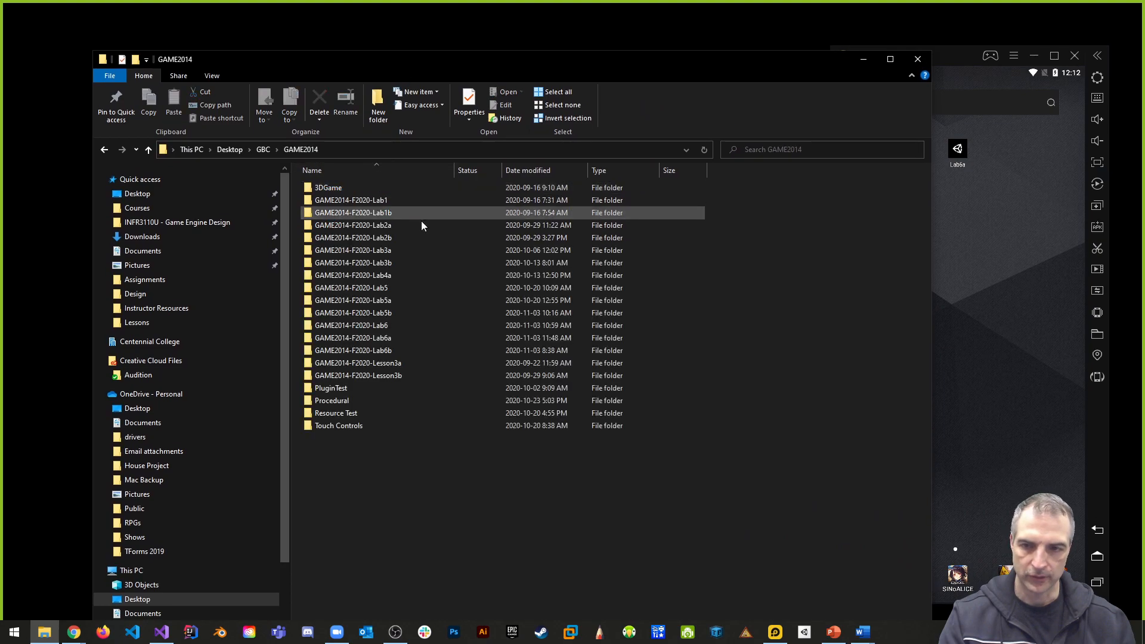
right_click(364, 350)
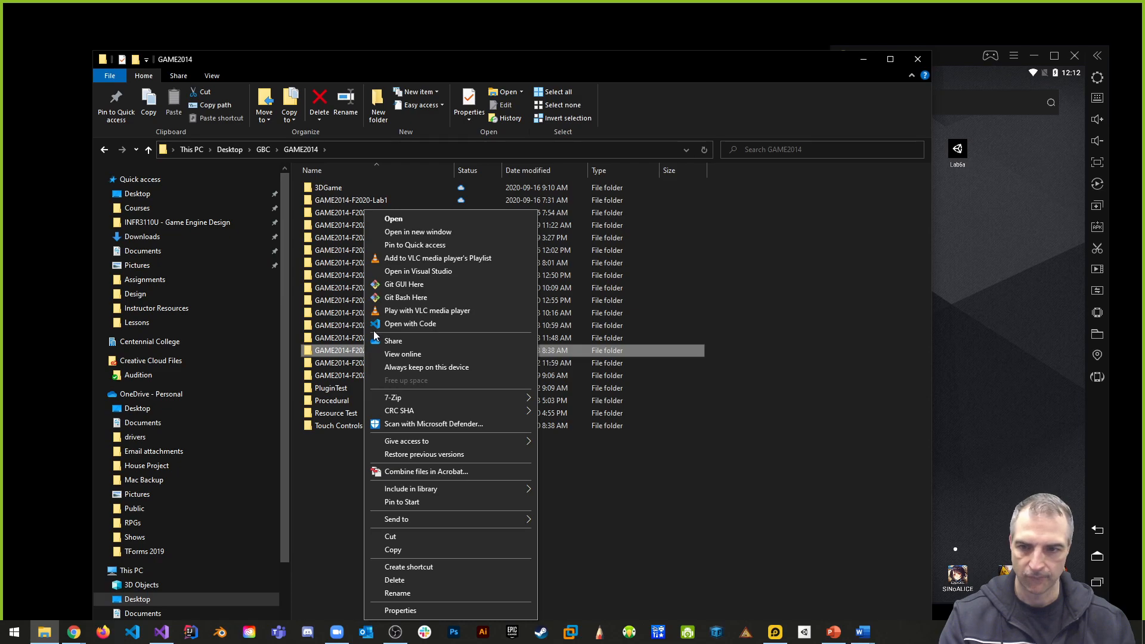
key("Escape")
double_click(361, 349)
double_click(334, 213)
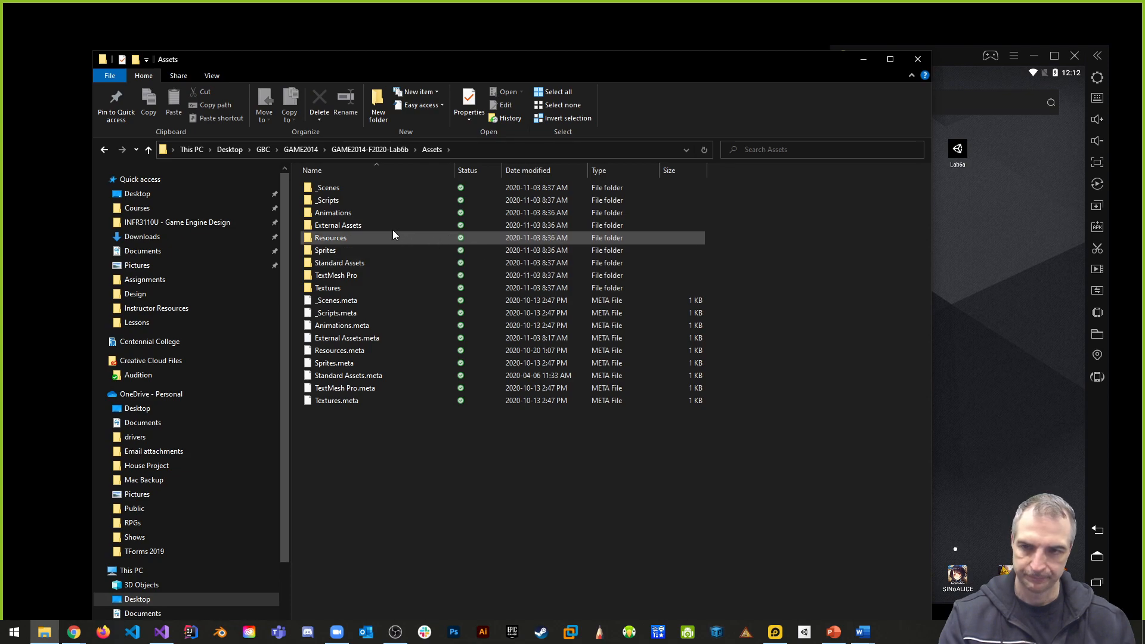
left_click(327, 188)
double_click(326, 189)
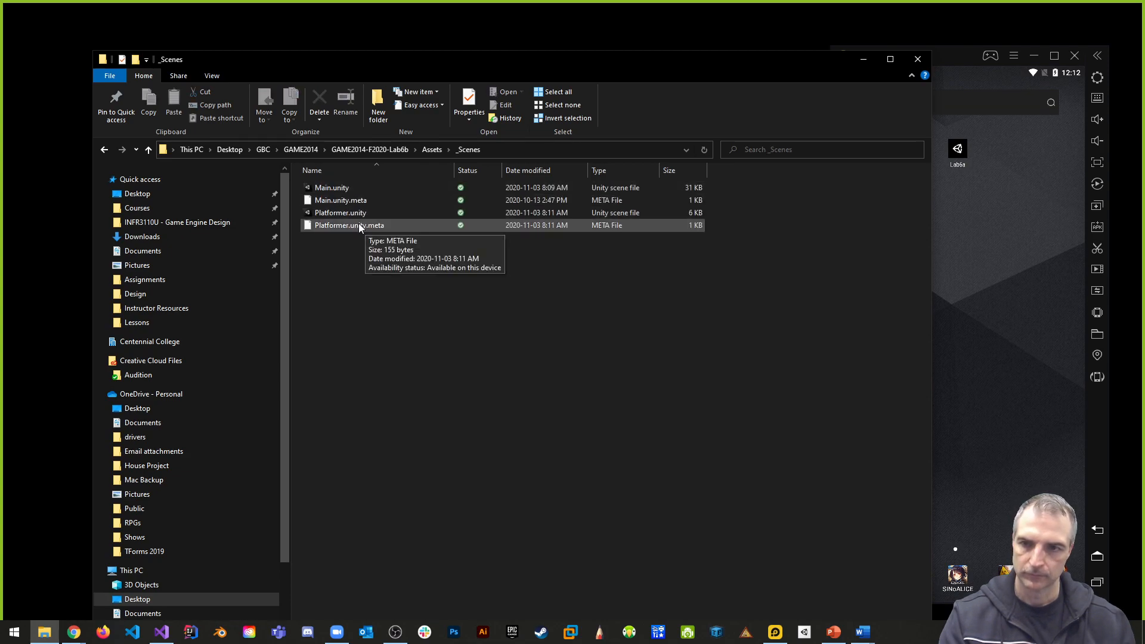
left_click(349, 214)
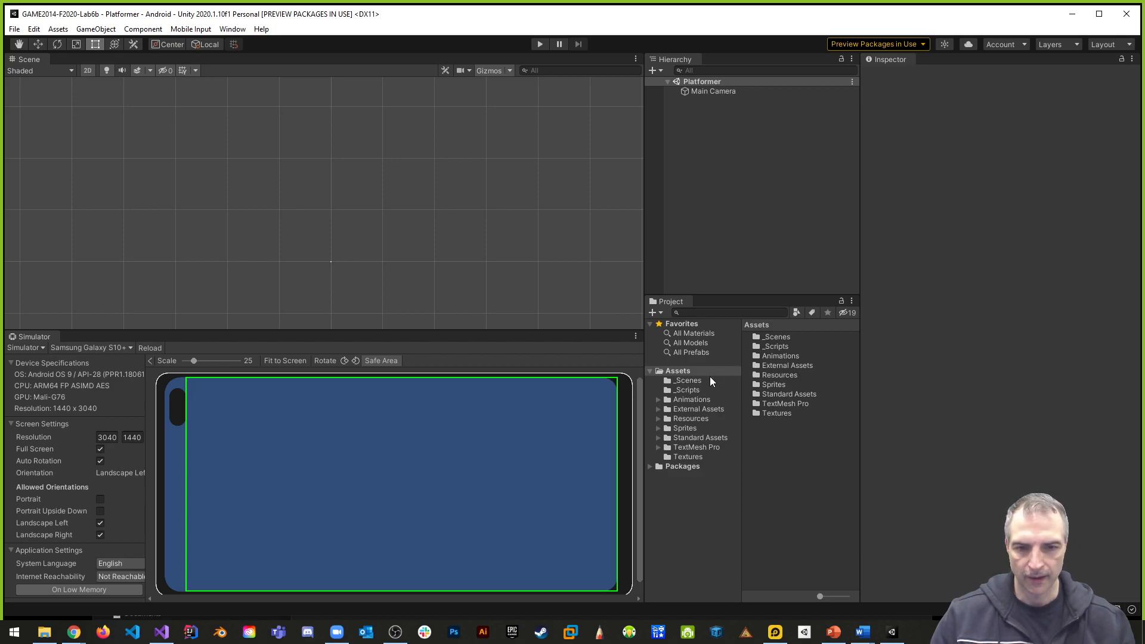
- Create a folder named Shooter inside the project's Animations folder
left_click(687, 401)
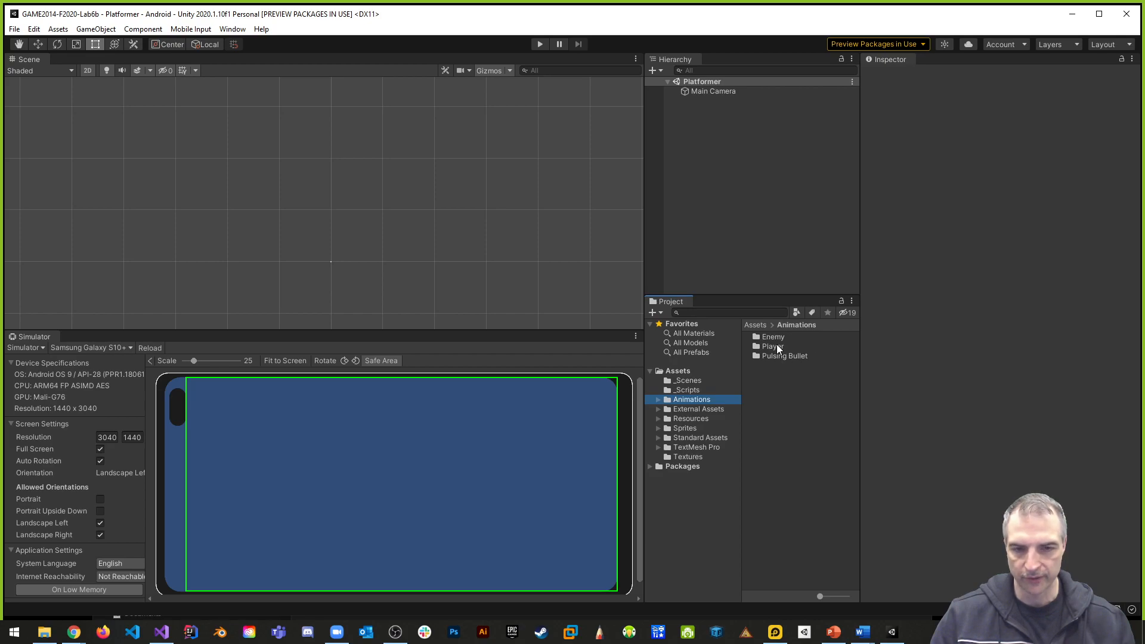
right_click(778, 390)
mouse_move(820, 77)
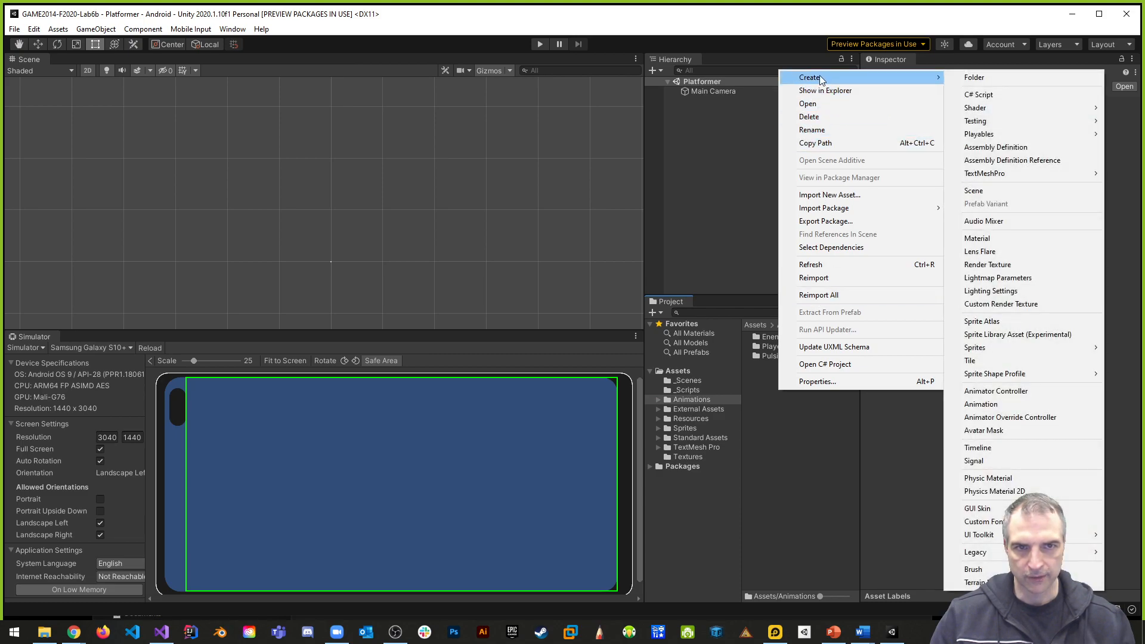
left_click(989, 78)
type("Shooter")
key("Return")
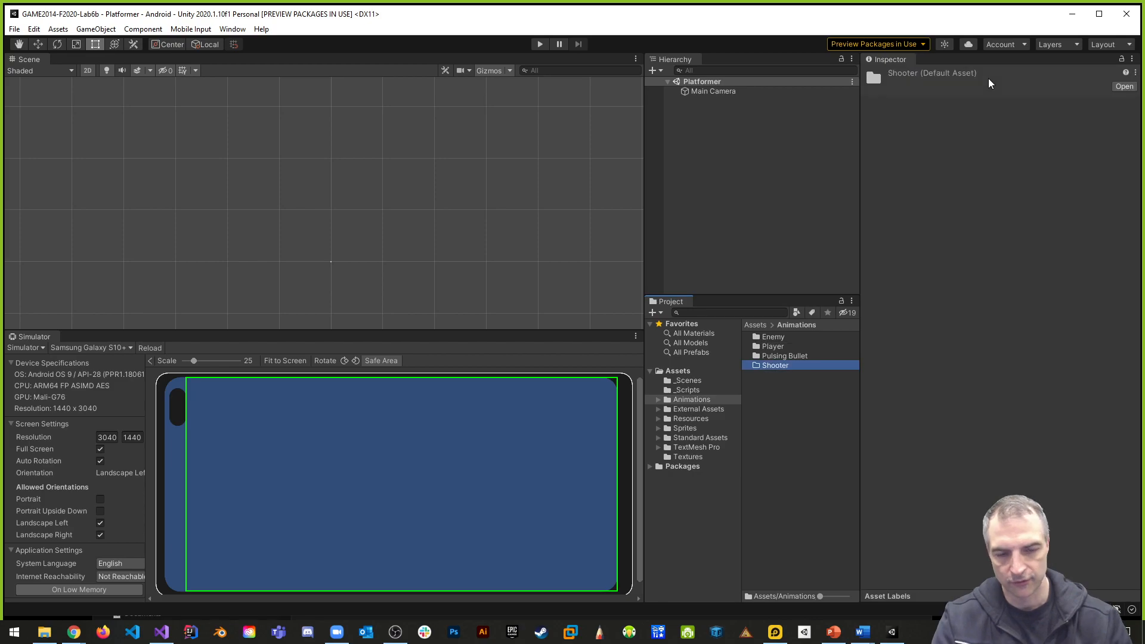
- Move the Enemy, Player and Pulsing Bullet animation folders into the Shooter folder
left_click(774, 338)
left_click(786, 356, "shift")
left_click_drag(783, 359, 779, 368)
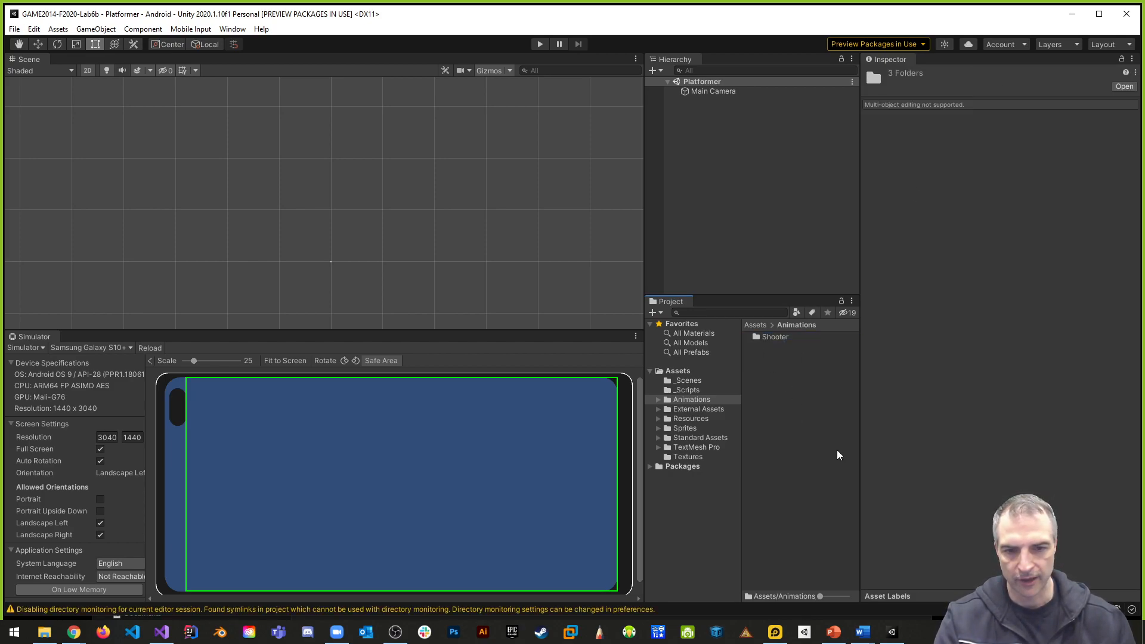
- Examine the Joystick Pack, Sunnyland and 2DRPK packages in External Assets, including the 2DRPK sprites
left_click(659, 408)
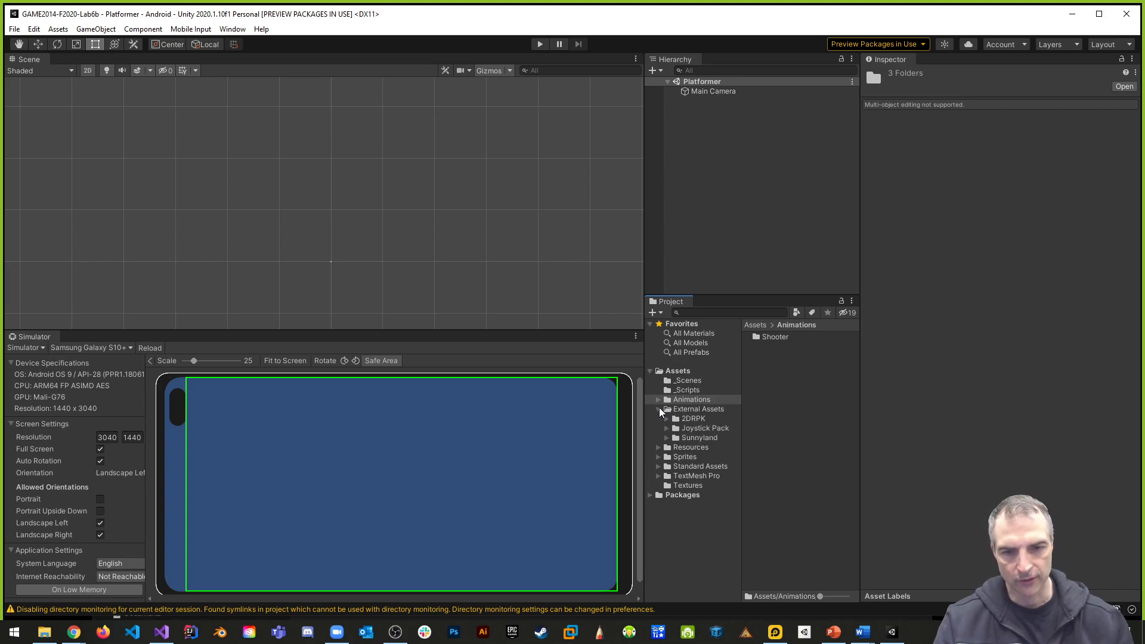
left_click(704, 428)
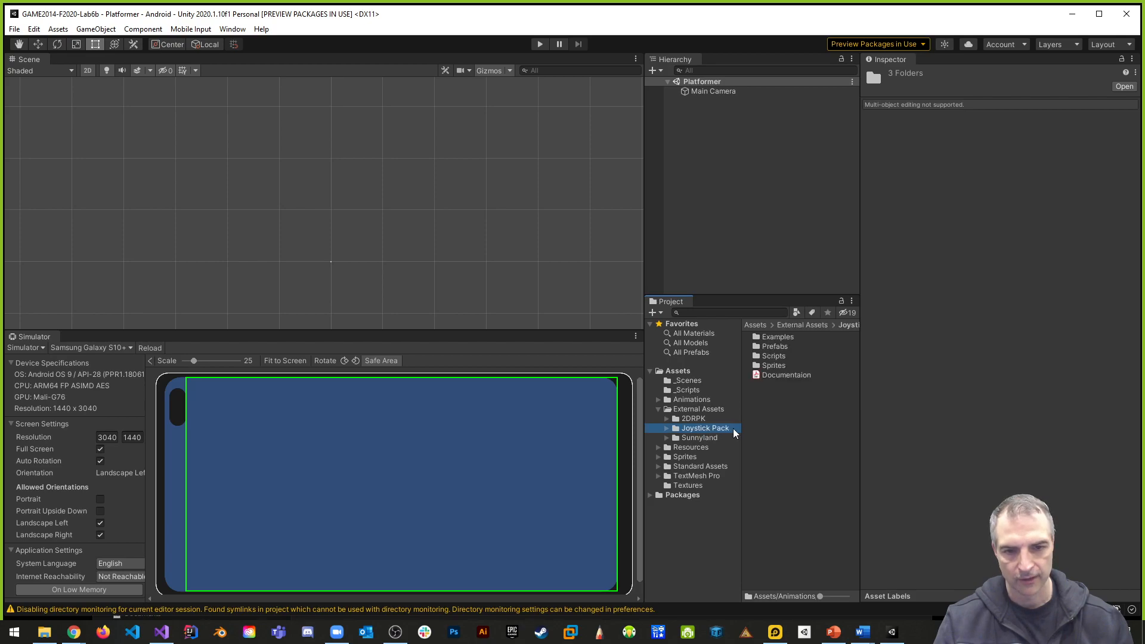
left_click(699, 440)
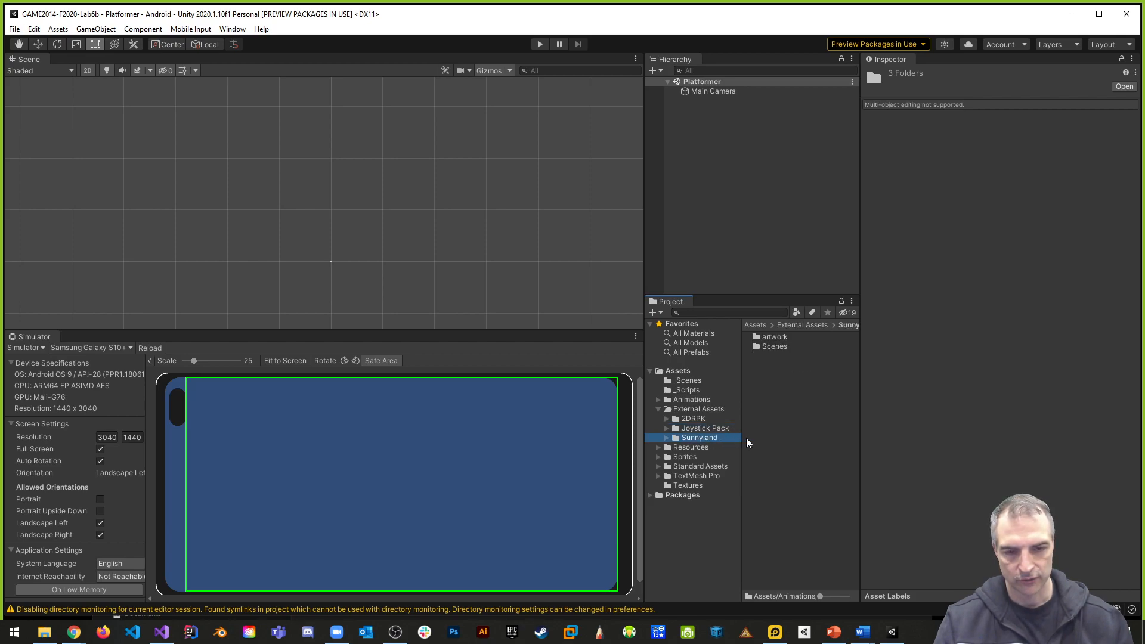
left_click(692, 420)
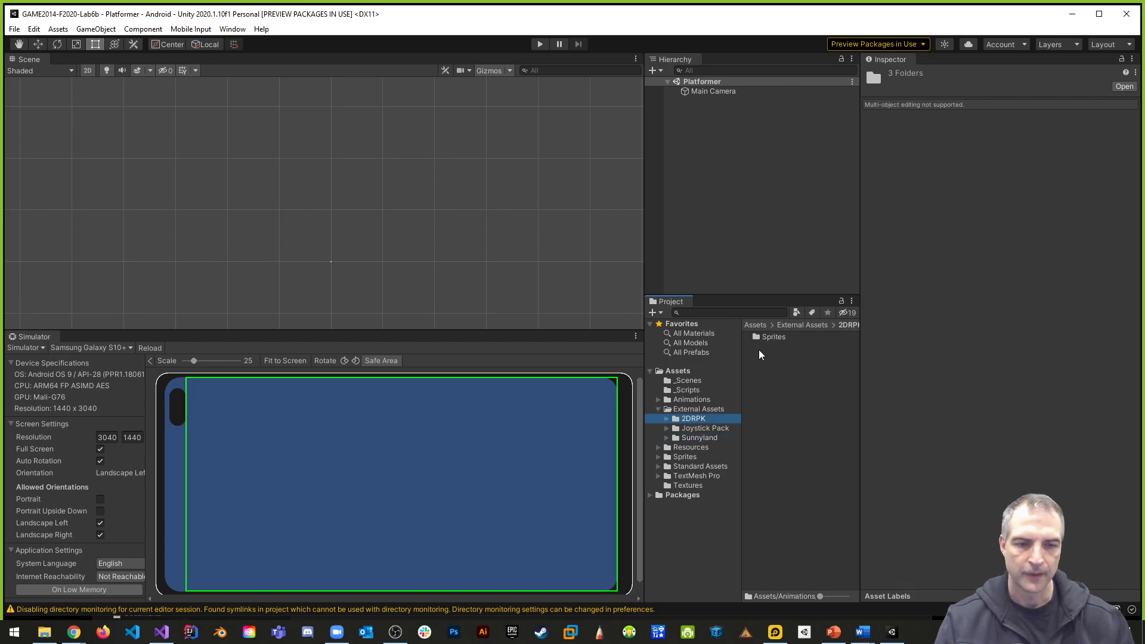
double_click(772, 339)
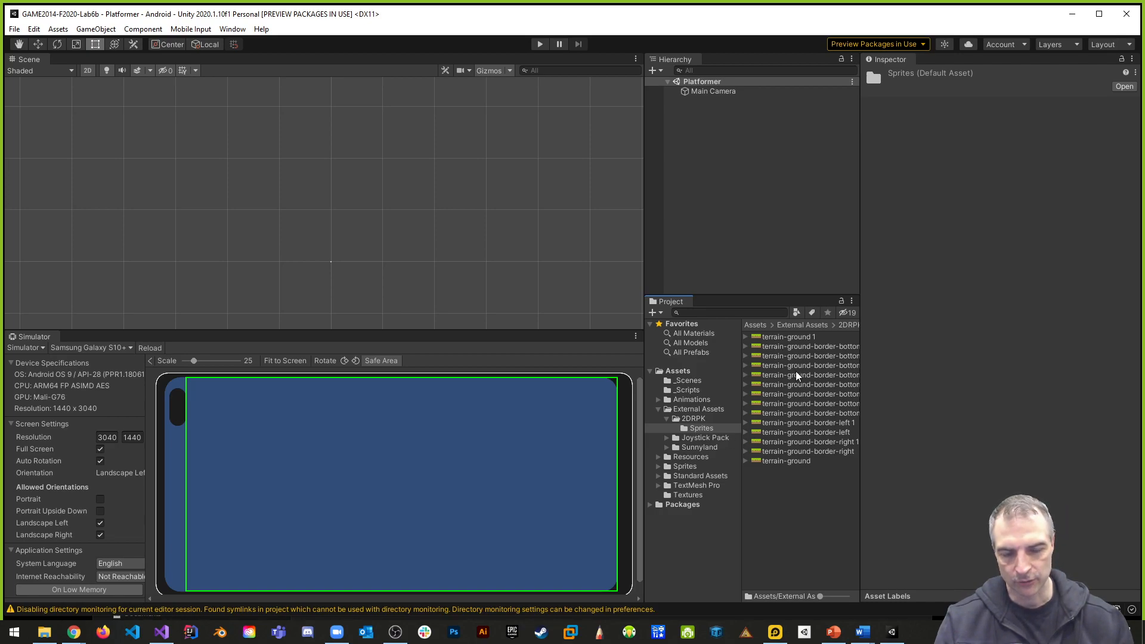
left_click(668, 418)
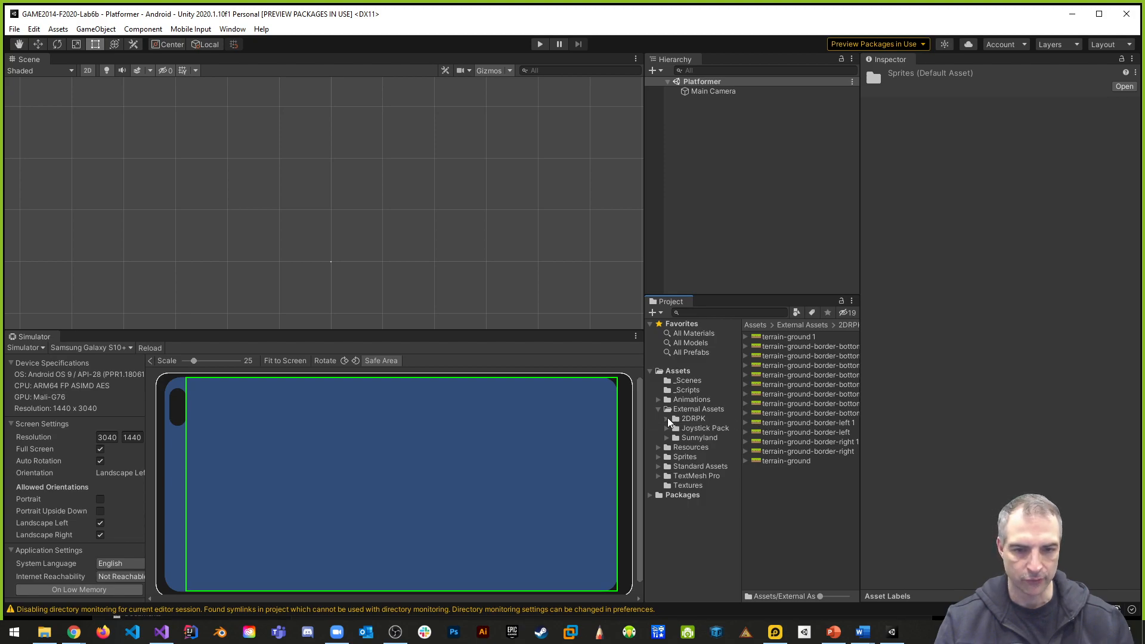
- Examine the Standard Assets subfolders and the contents of the _Scripts folder
left_click(660, 467)
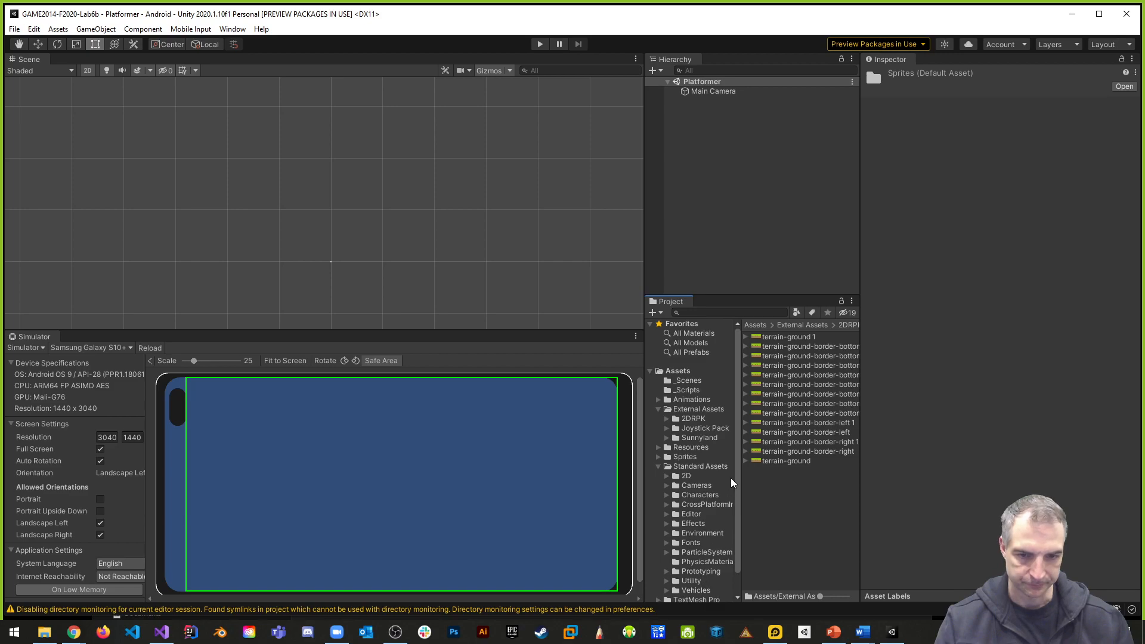
scroll(732, 482, "down", 2)
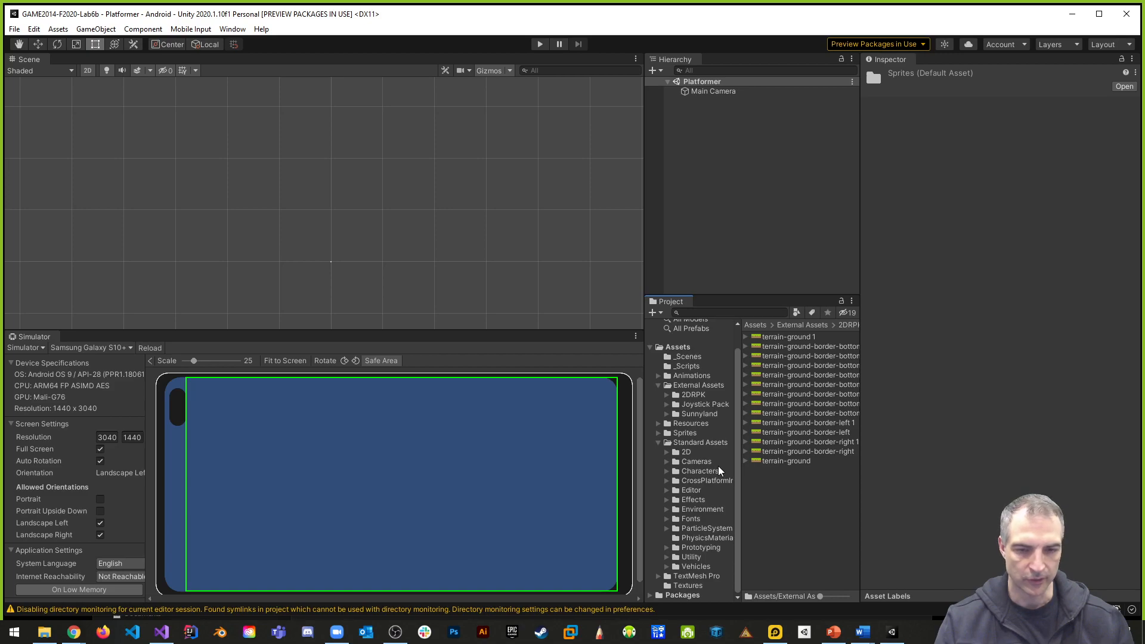
left_click(659, 444)
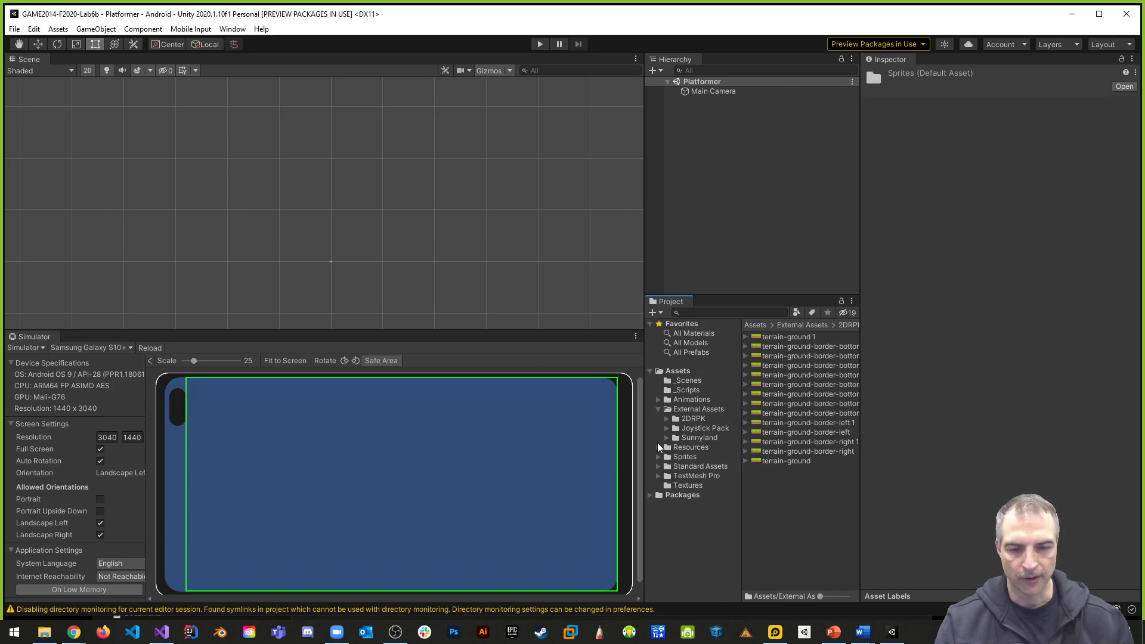
left_click(658, 410)
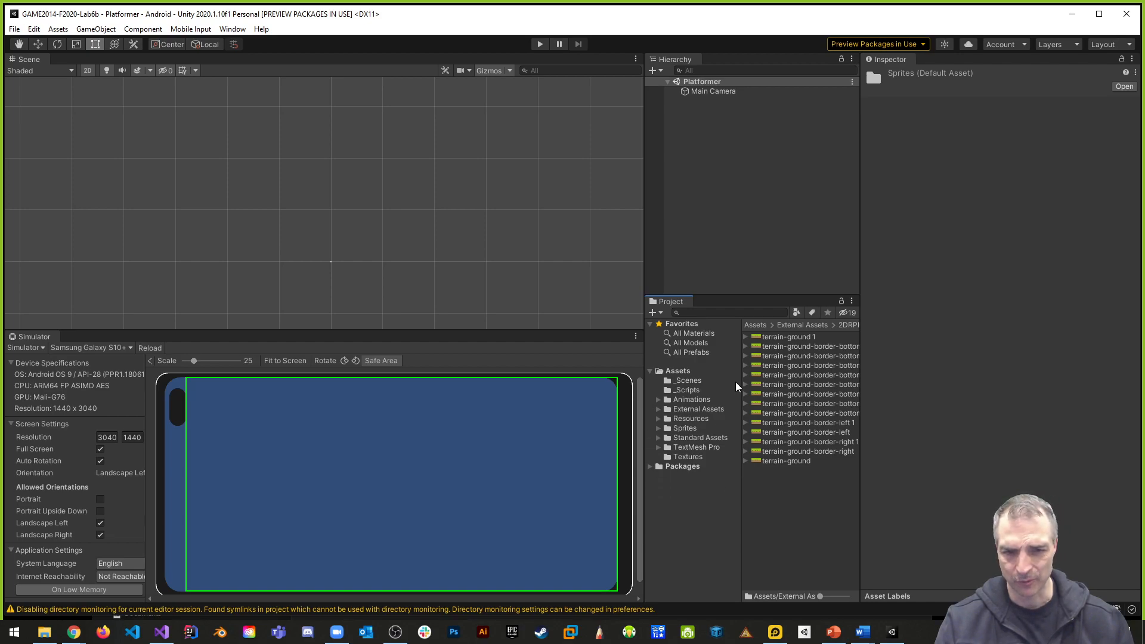
left_click(689, 391)
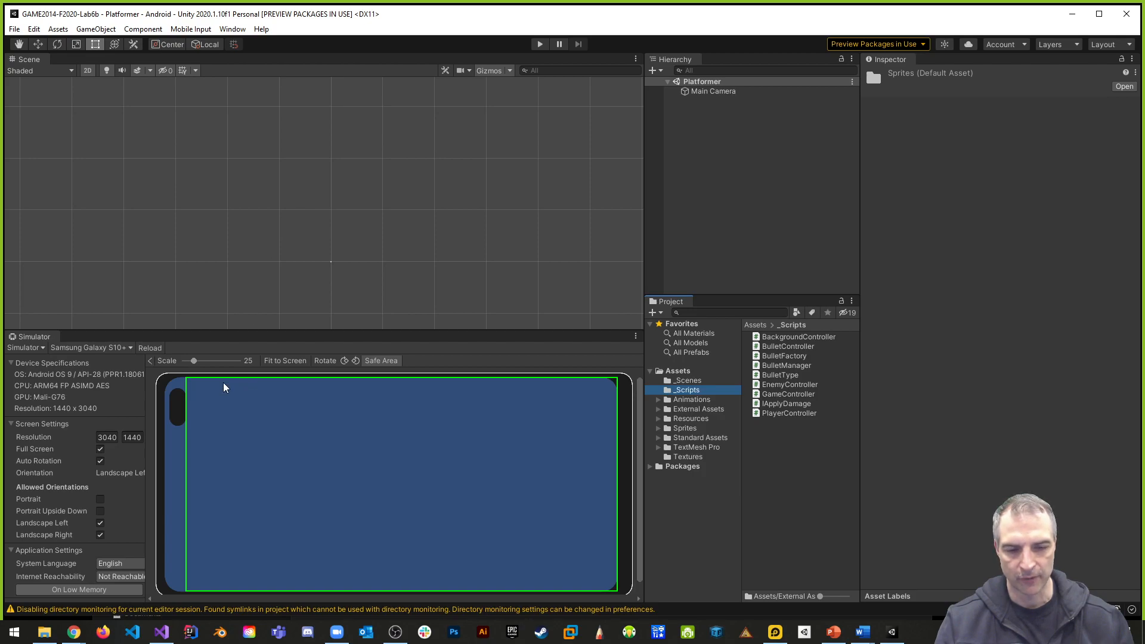
- Switch to LDPlayer and review its Customize and Mobile resolution settings, leaving the settings without saving
mouse_move(773, 639)
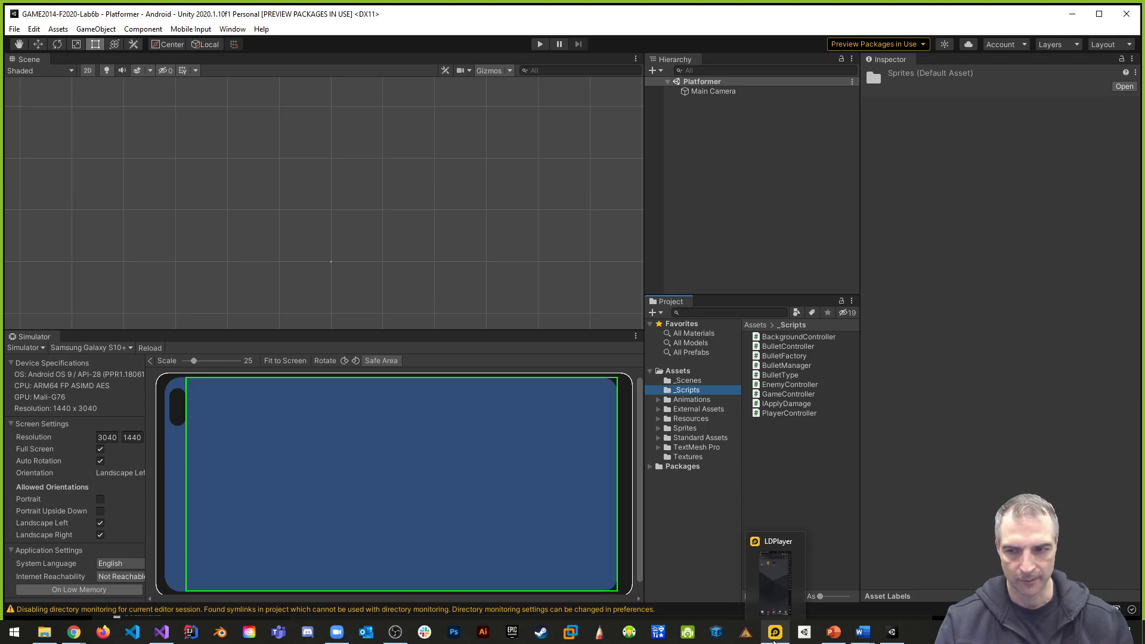
left_click(773, 641)
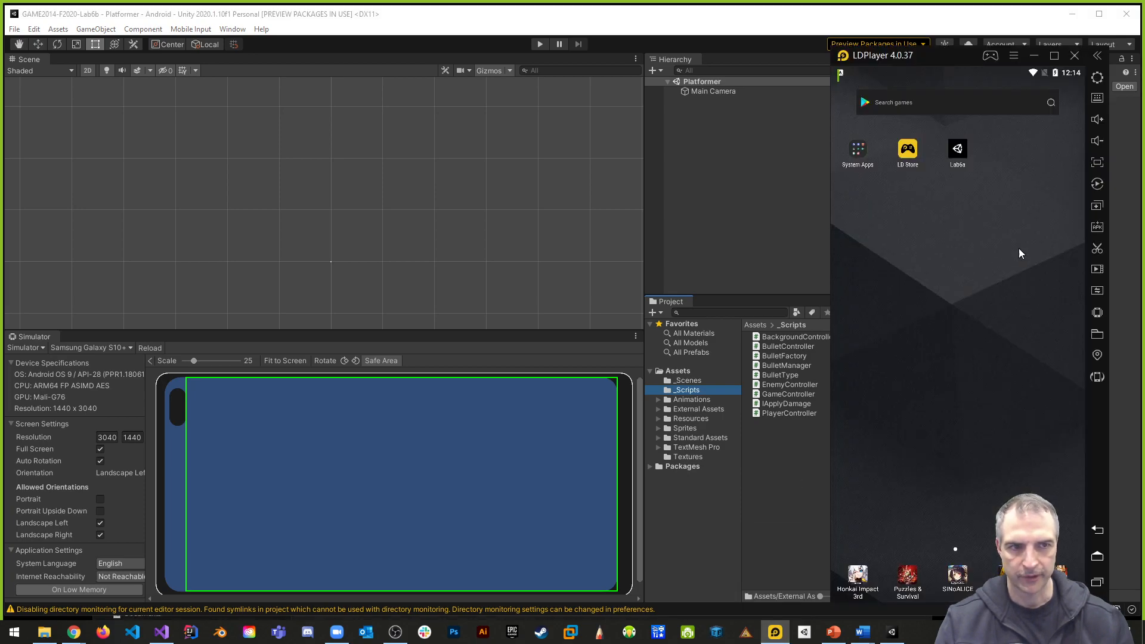
left_click(1103, 80)
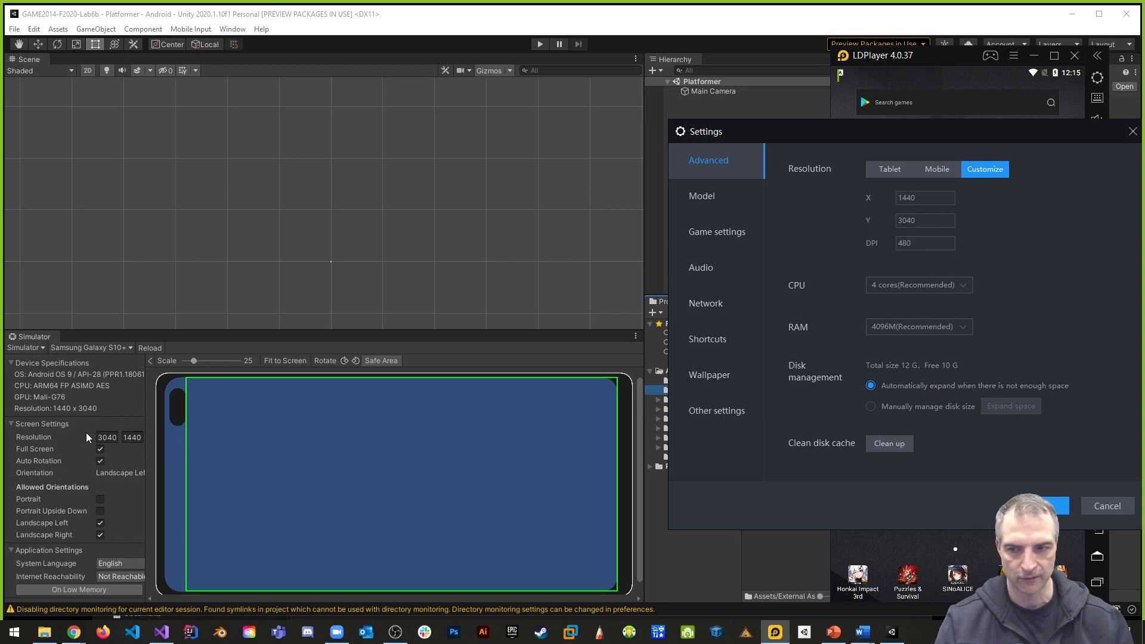
left_click(937, 200)
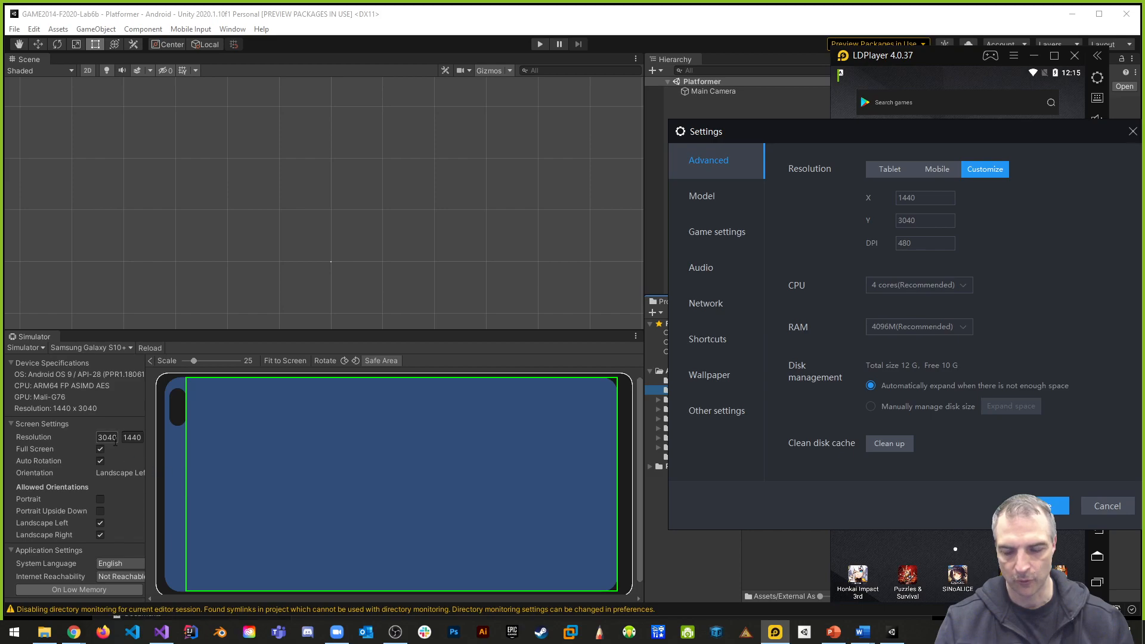
left_click(937, 169)
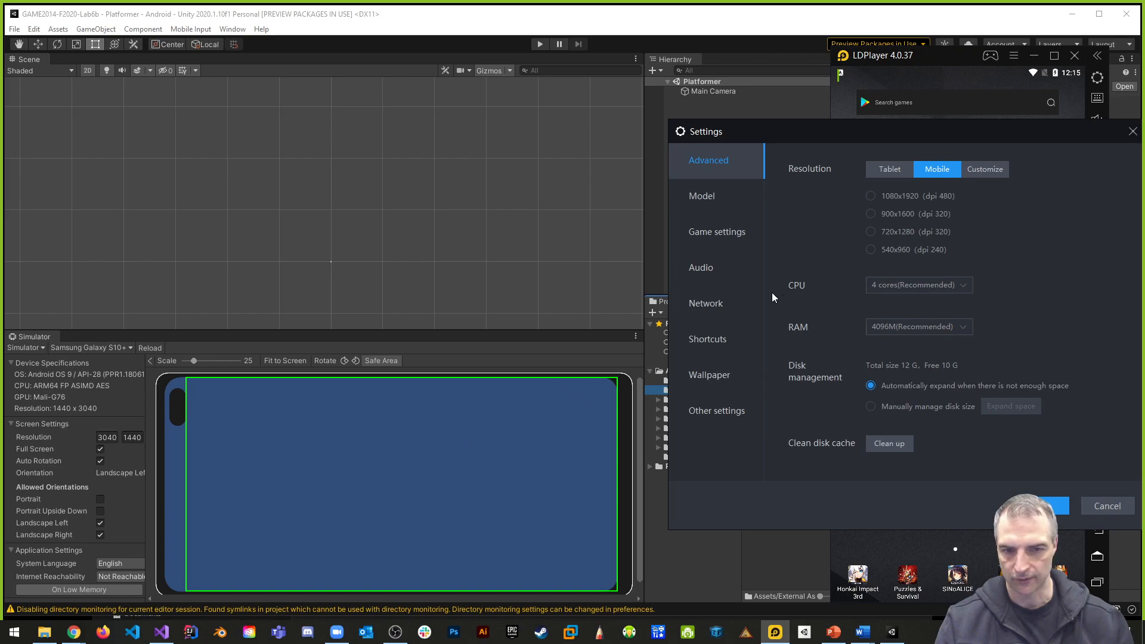
left_click(995, 172)
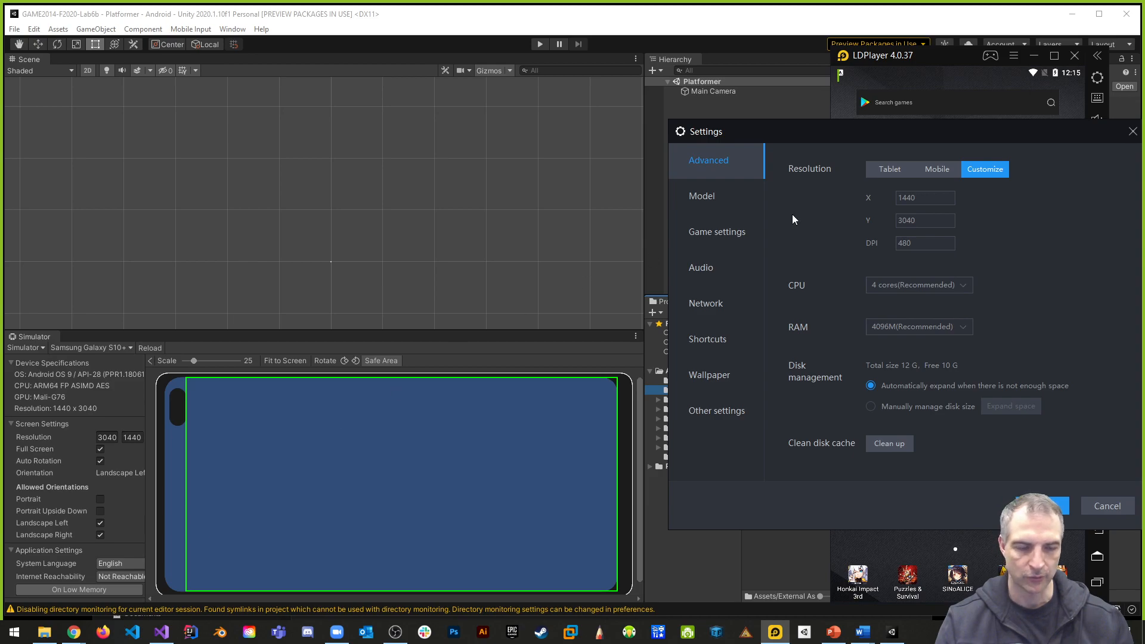
left_click(1107, 507)
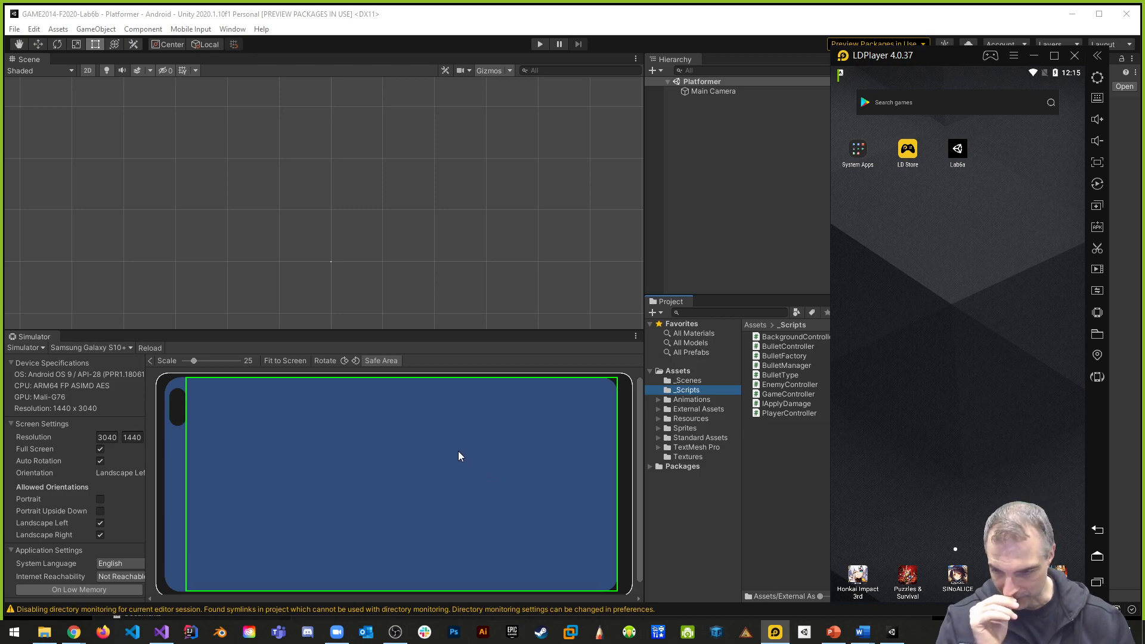
- Return to Unity, add a rectangular Tilemap to the Platformer scene and frame it in the Scene view
left_click(747, 193)
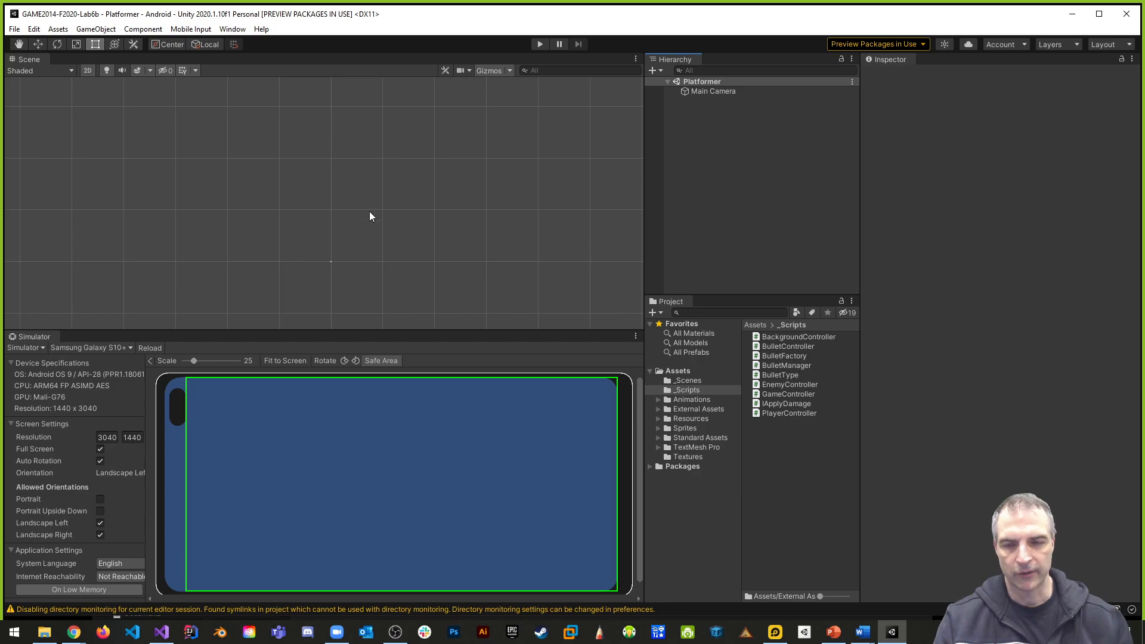
right_click(693, 136)
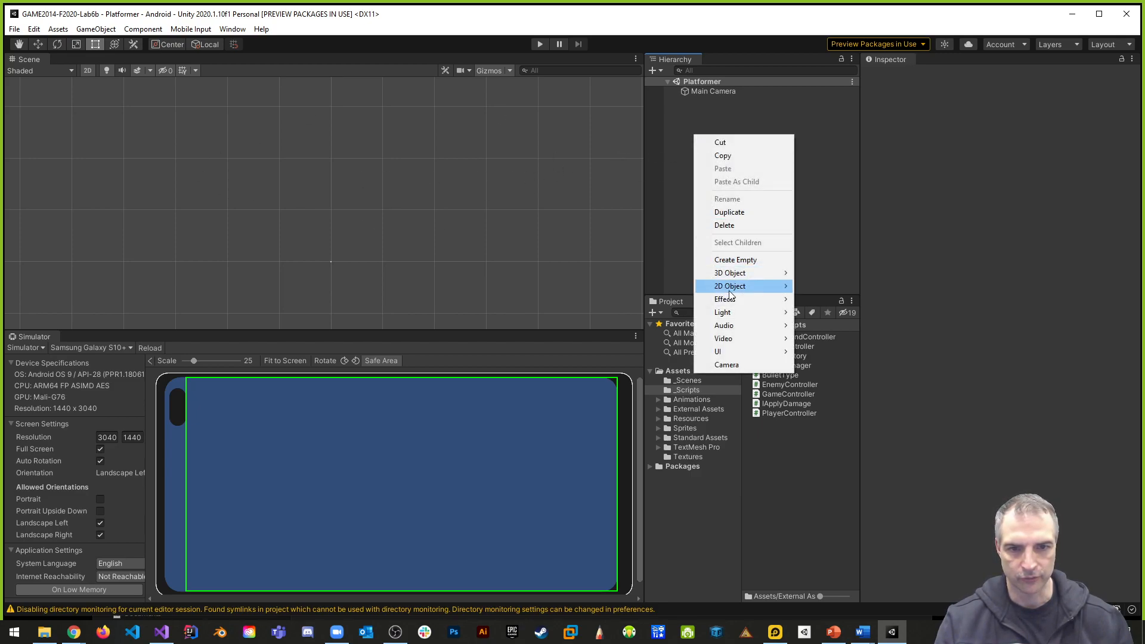
mouse_move(730, 286)
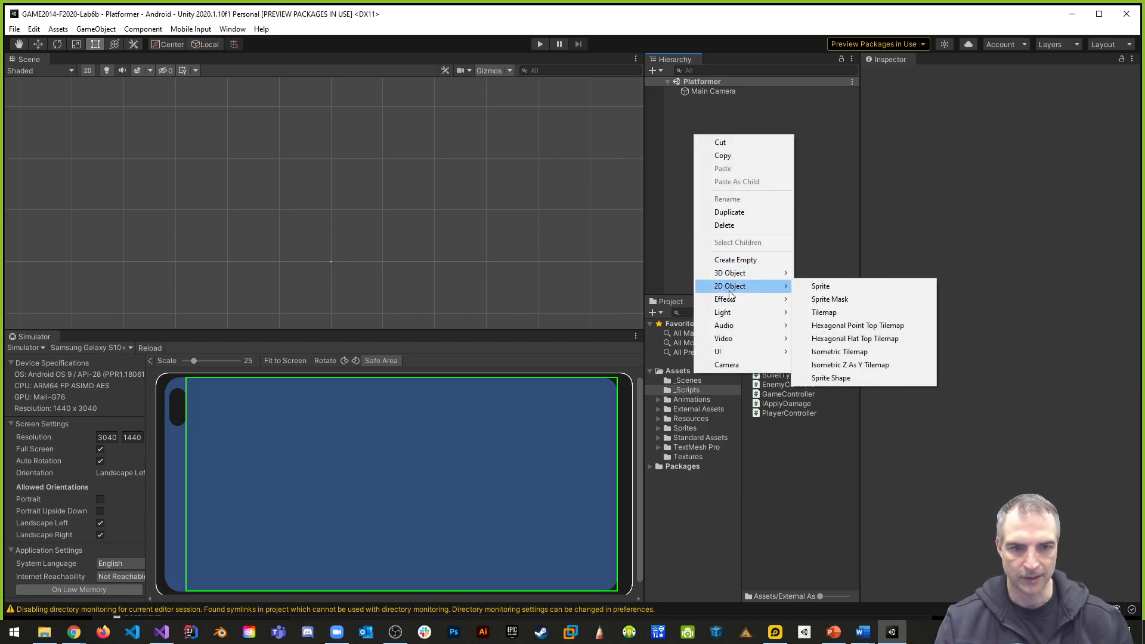
left_click(832, 316)
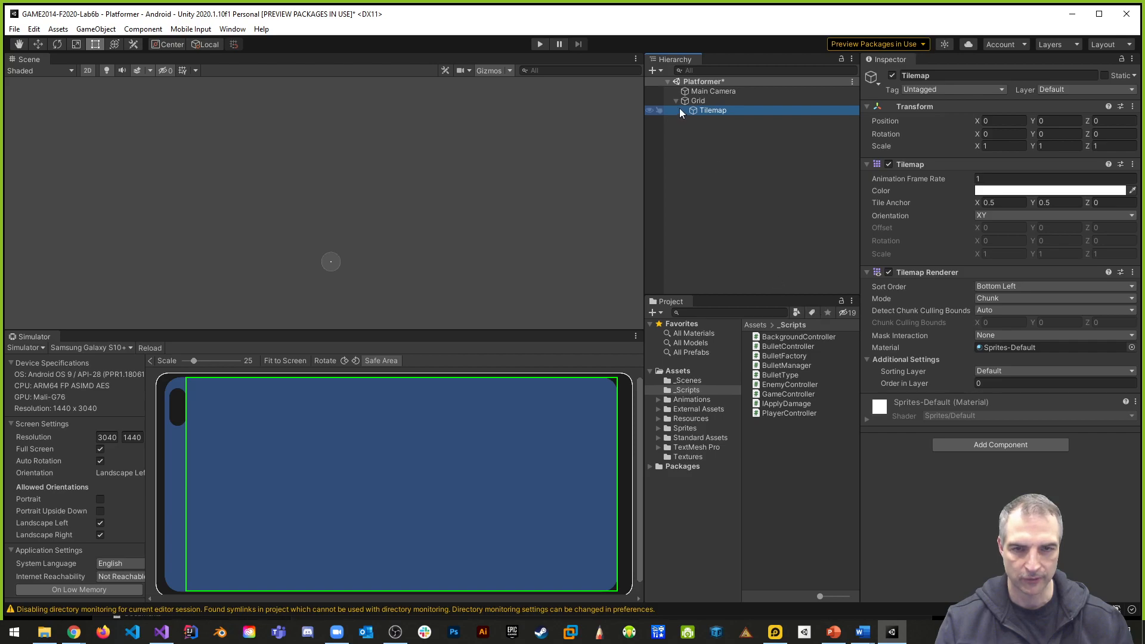
double_click(706, 111)
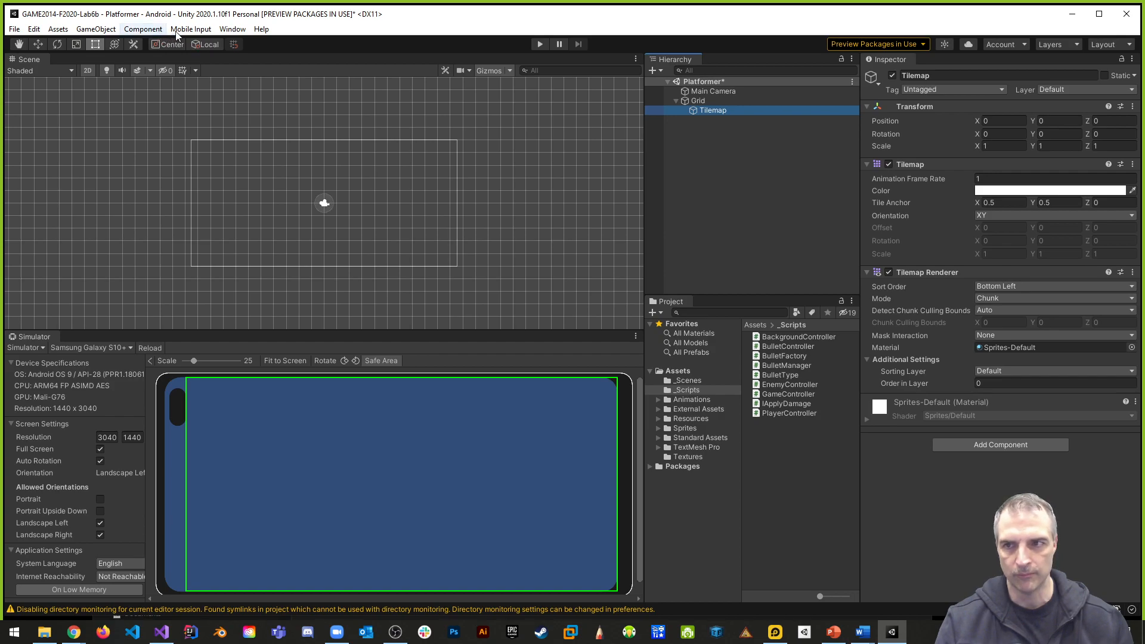
- Open the Tile Palette window and create a rectangular palette named TilePallette1 with automatic cell size
left_click(225, 34)
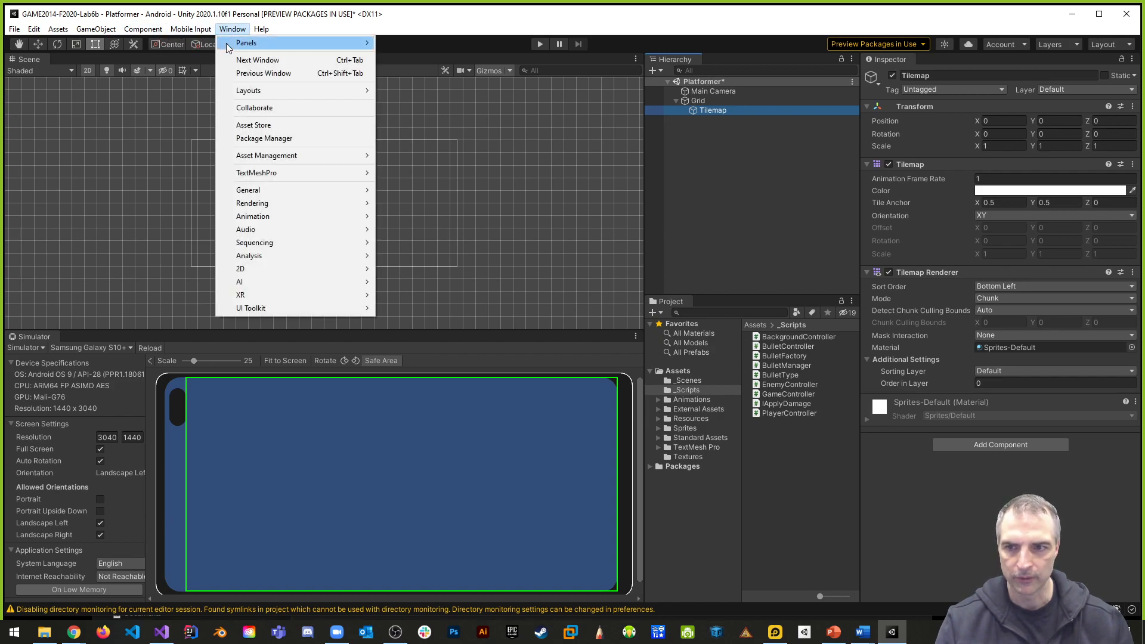
mouse_move(258, 272)
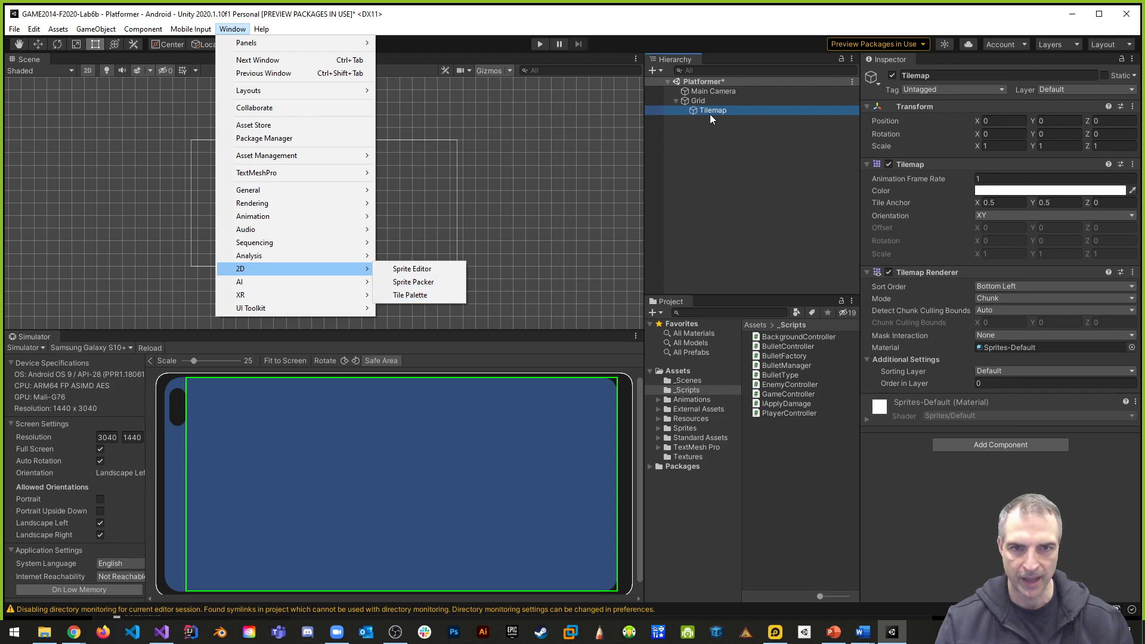
left_click(407, 297)
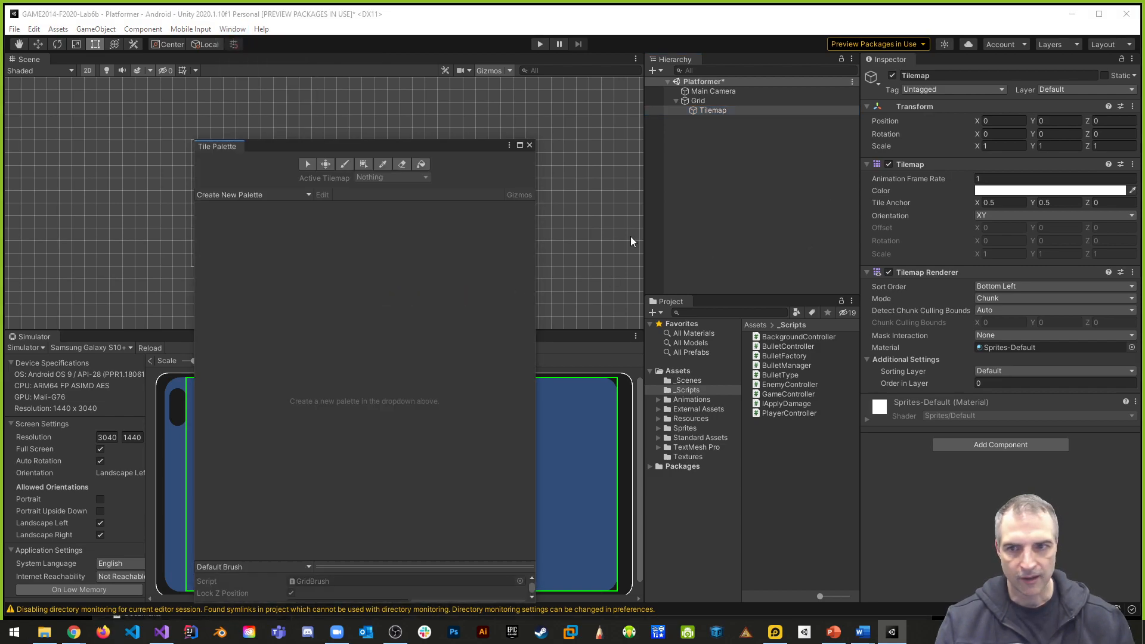
left_click(242, 195)
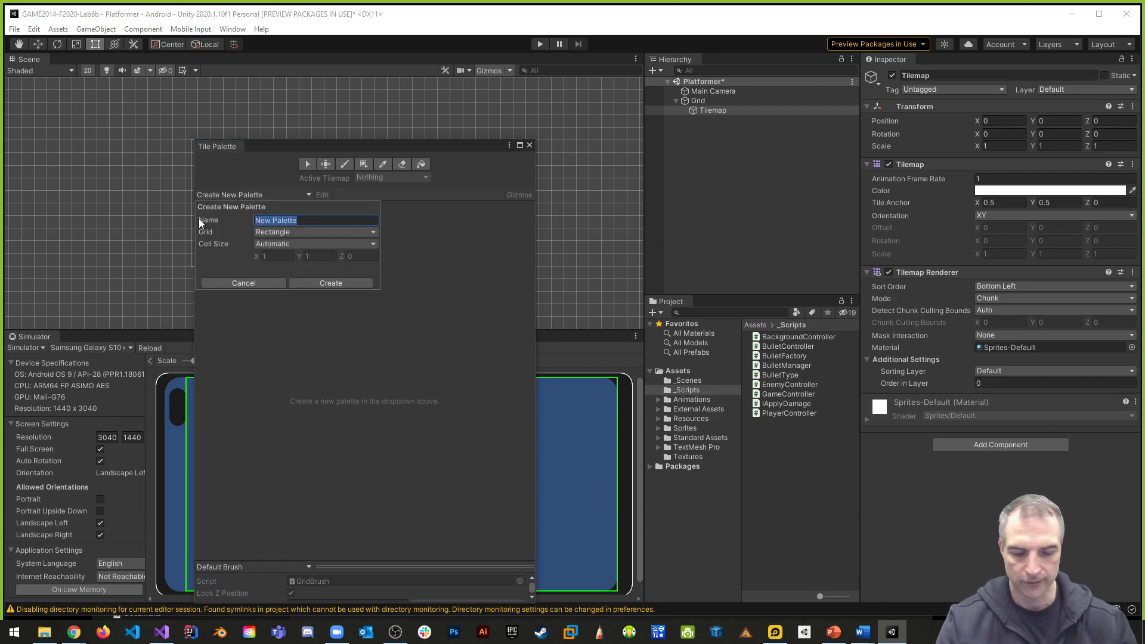
type("TilePa")
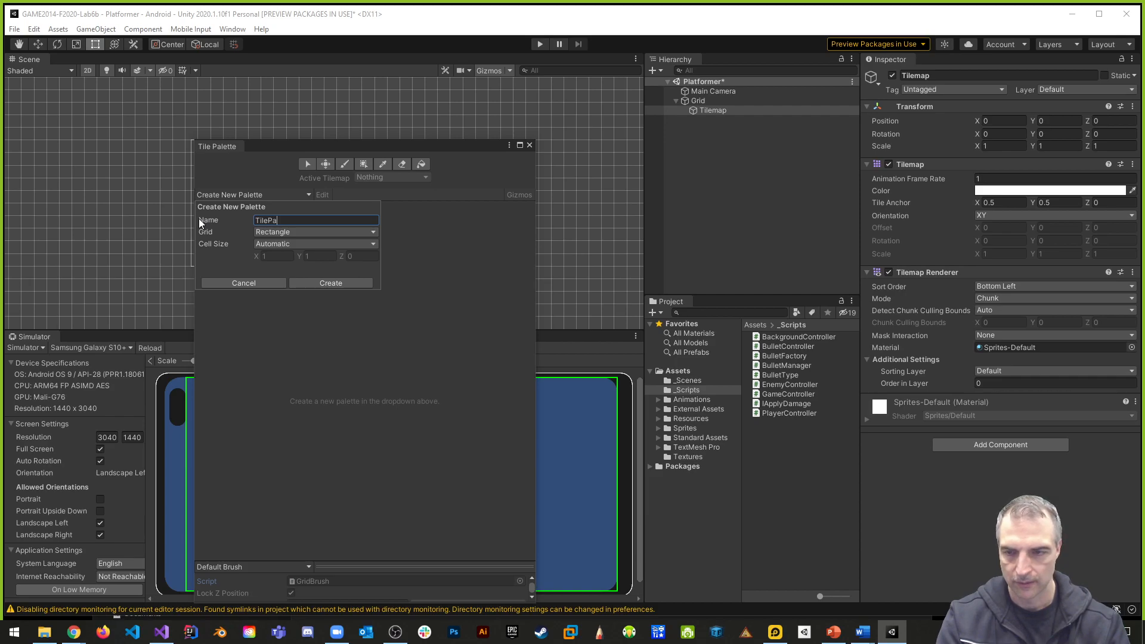
type("llette1")
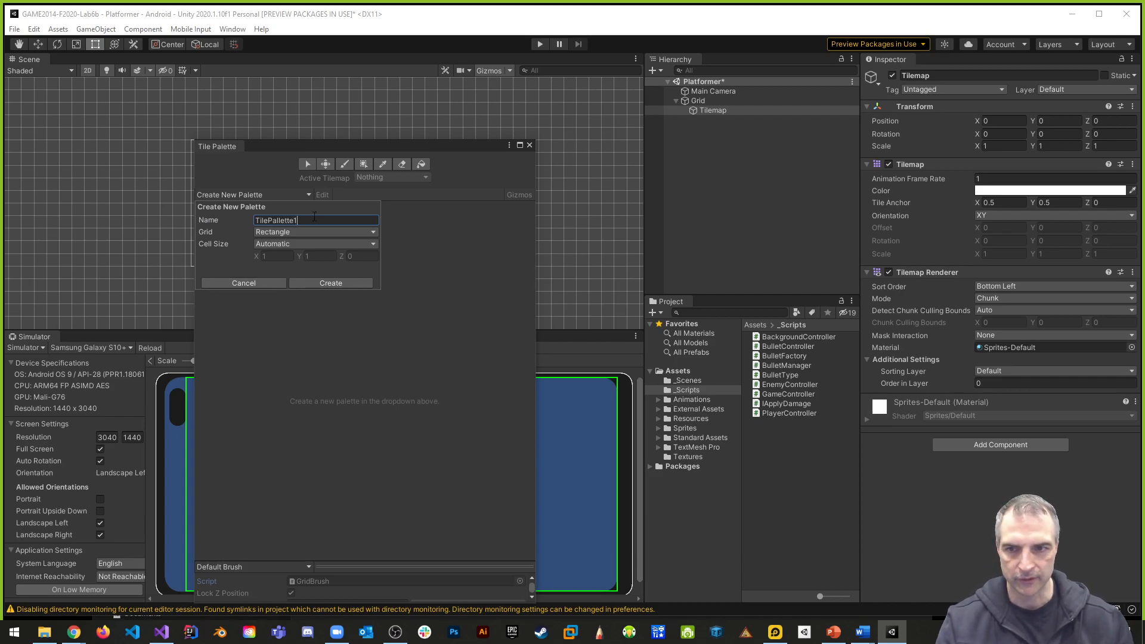
left_click(331, 282)
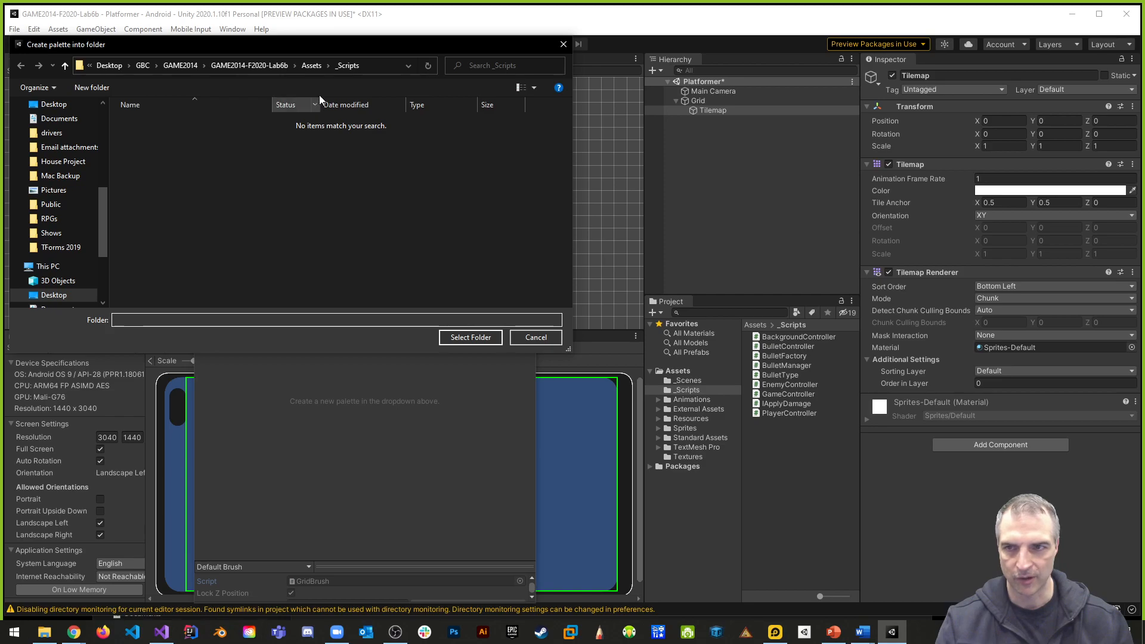
- Save the palette in a new TileMap folder inside Assets and show that folder in the project
left_click(311, 66)
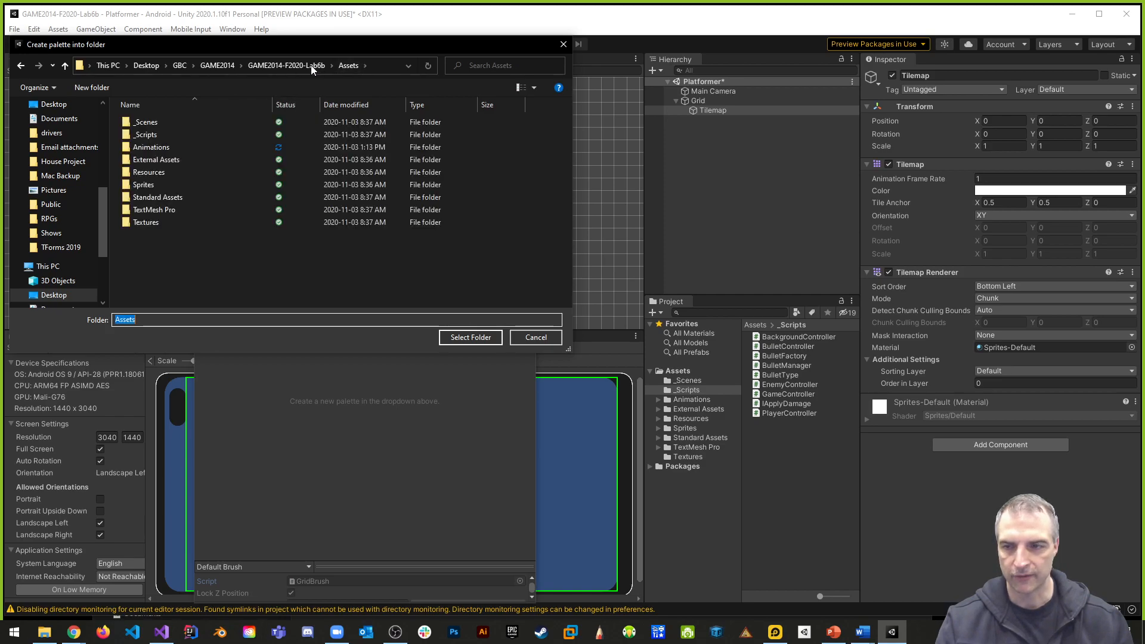
left_click(92, 87)
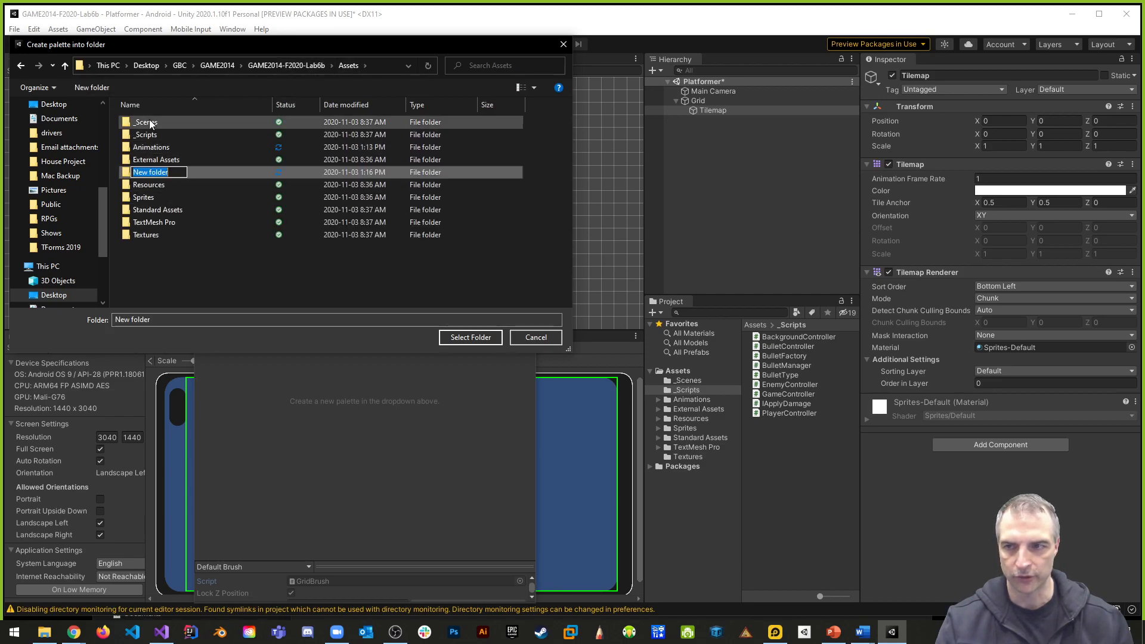
type("TileMap")
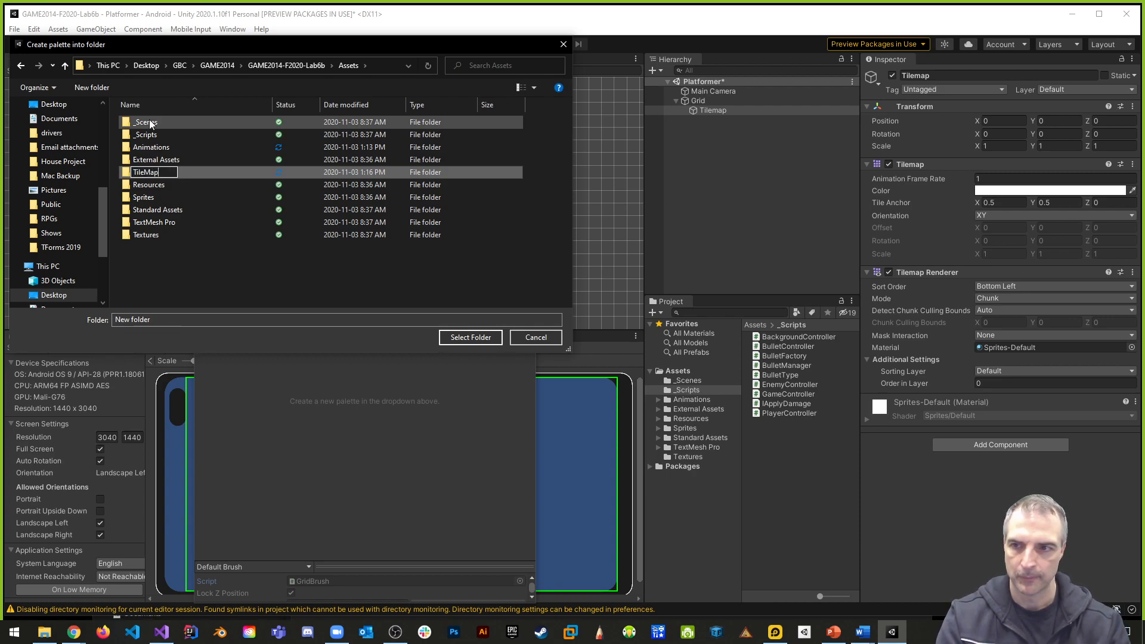
key("Return")
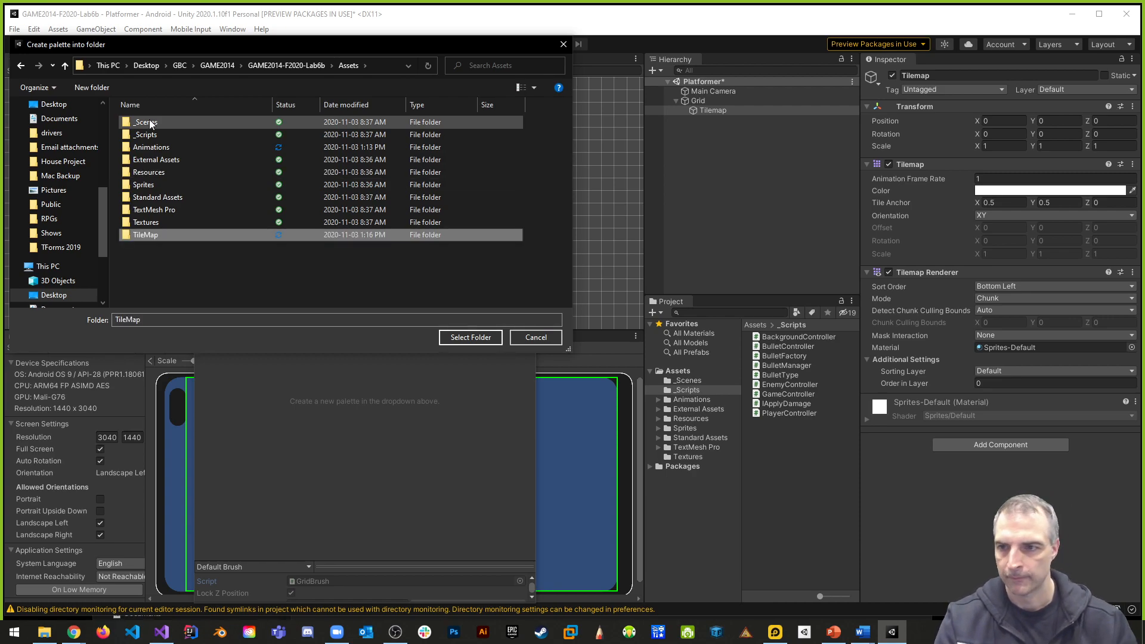
double_click(148, 234)
left_click(471, 338)
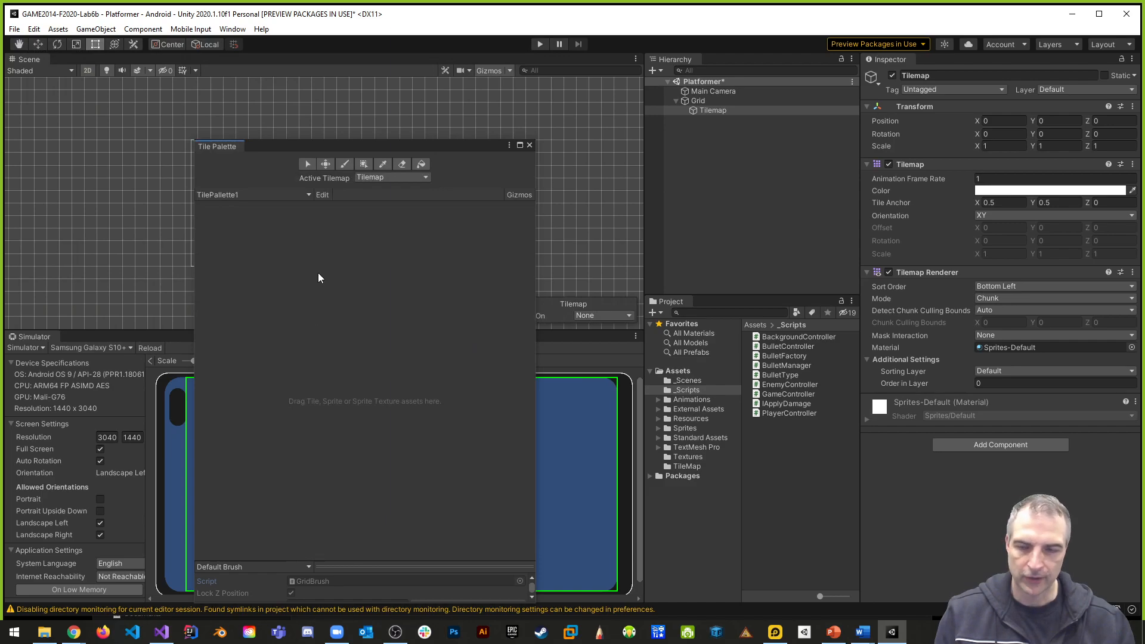
left_click(695, 466)
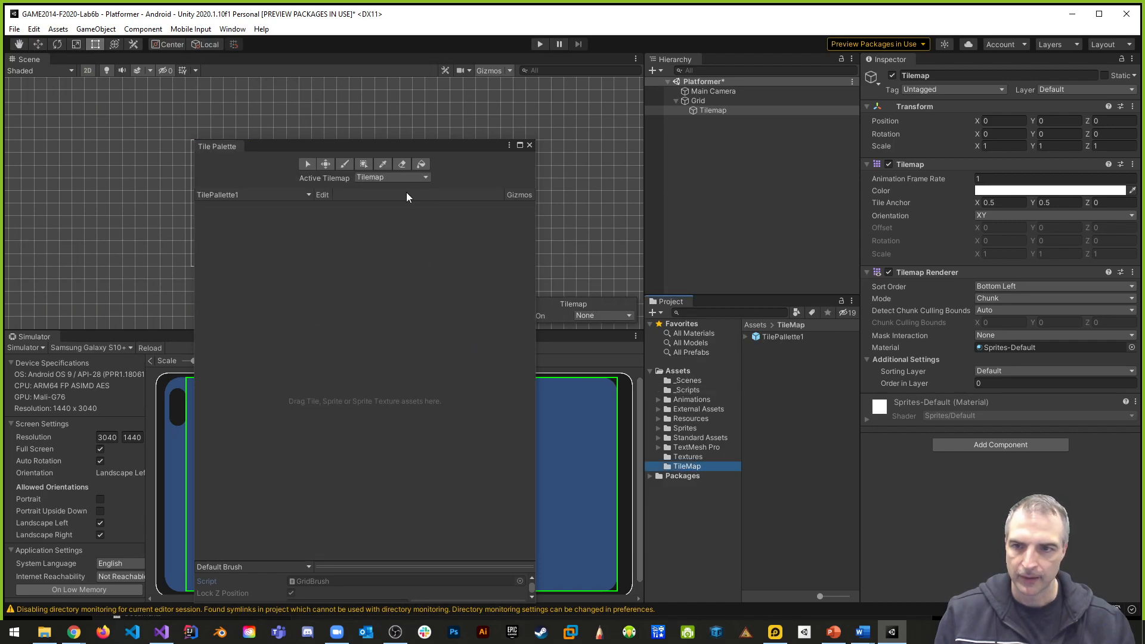
- Move the Tile Palette window clear of the project files and open Sunnyland's artwork Environment folder in External Assets
left_click_drag(328, 149, 161, 99)
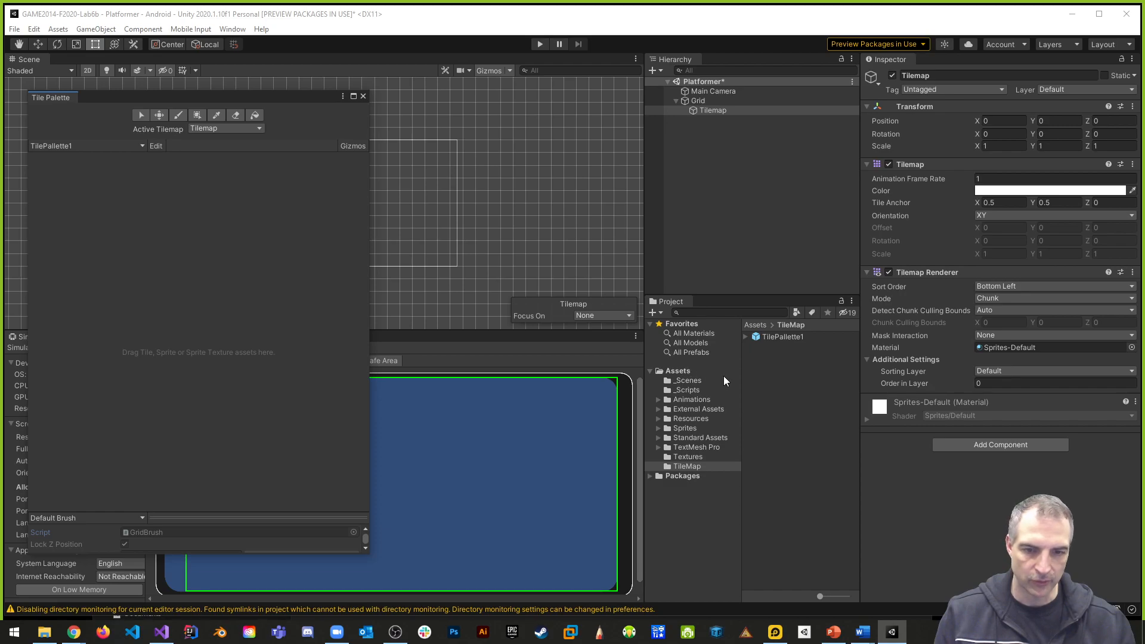
left_click(658, 408)
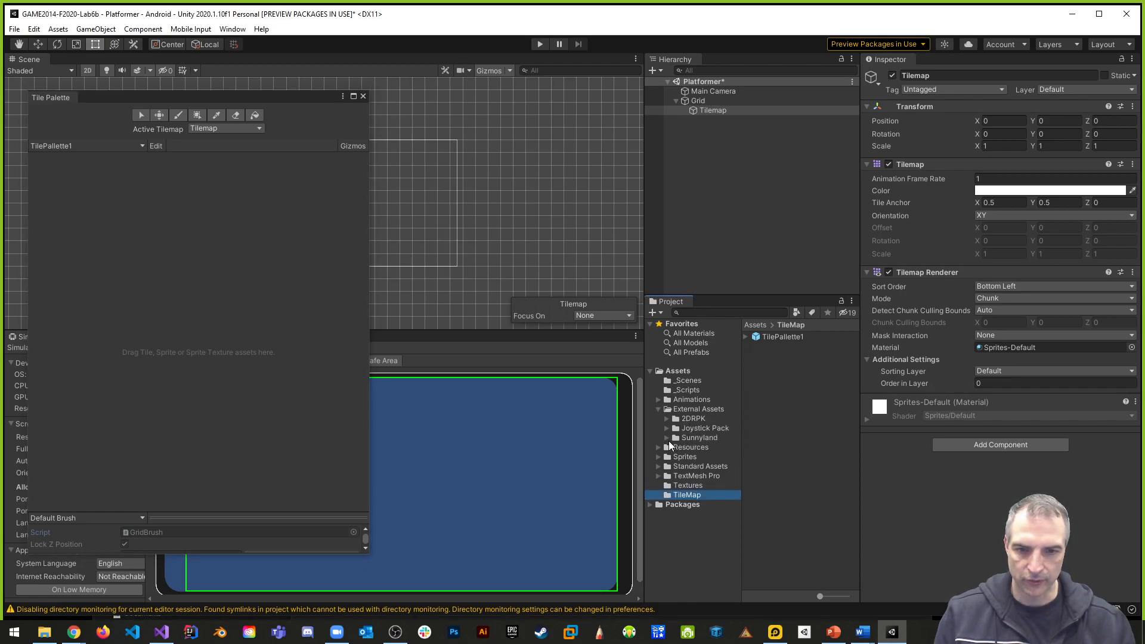
left_click(667, 438)
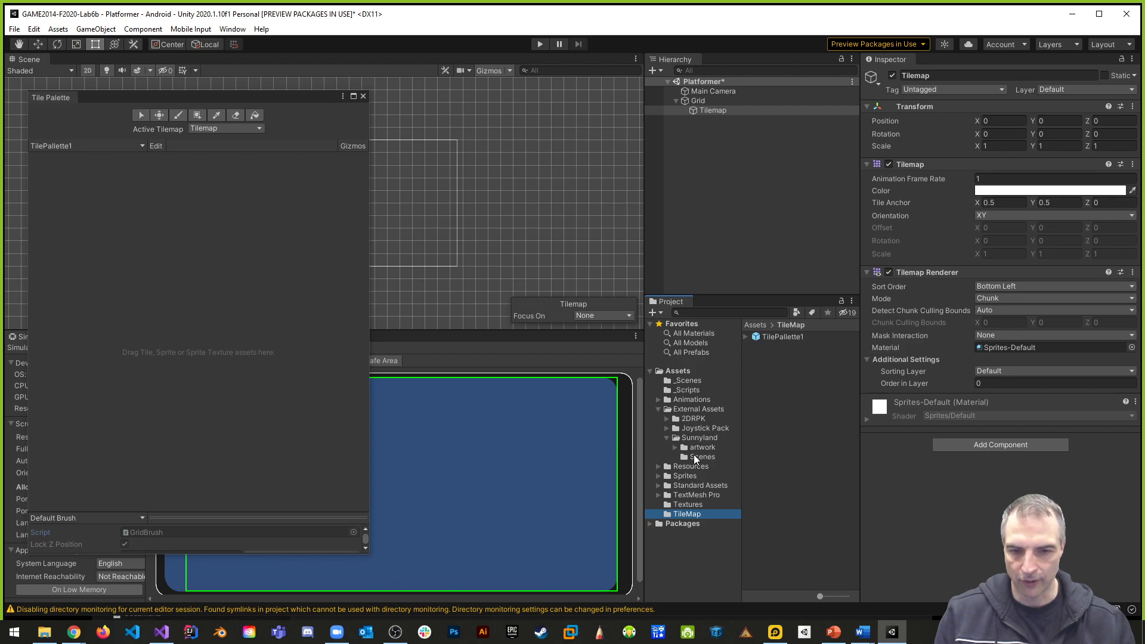
left_click(675, 447)
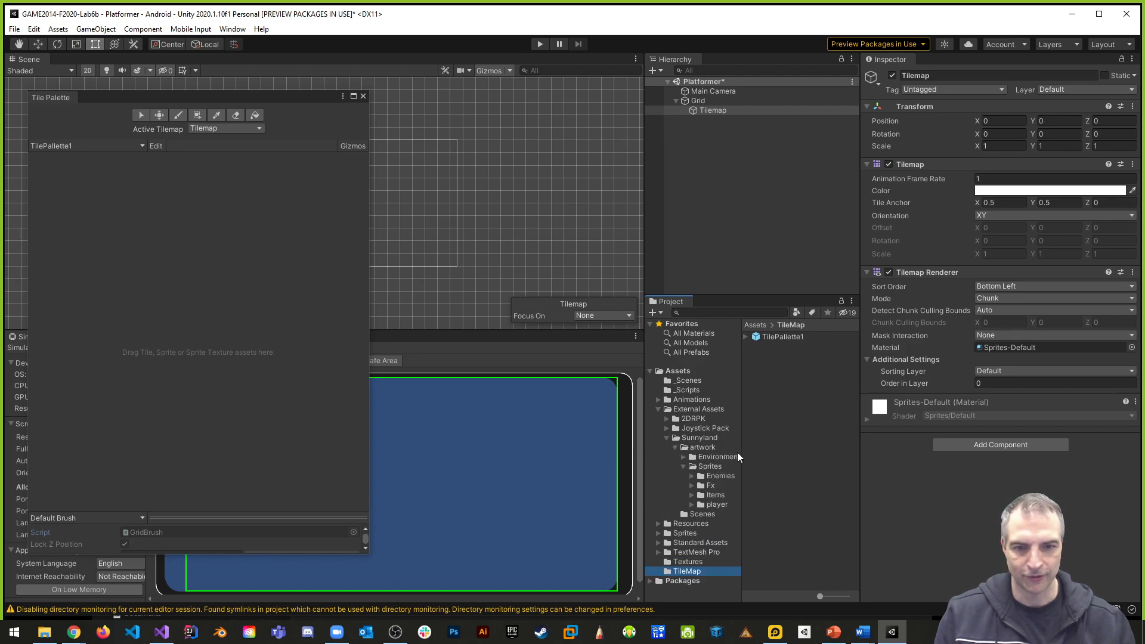
left_click(684, 457)
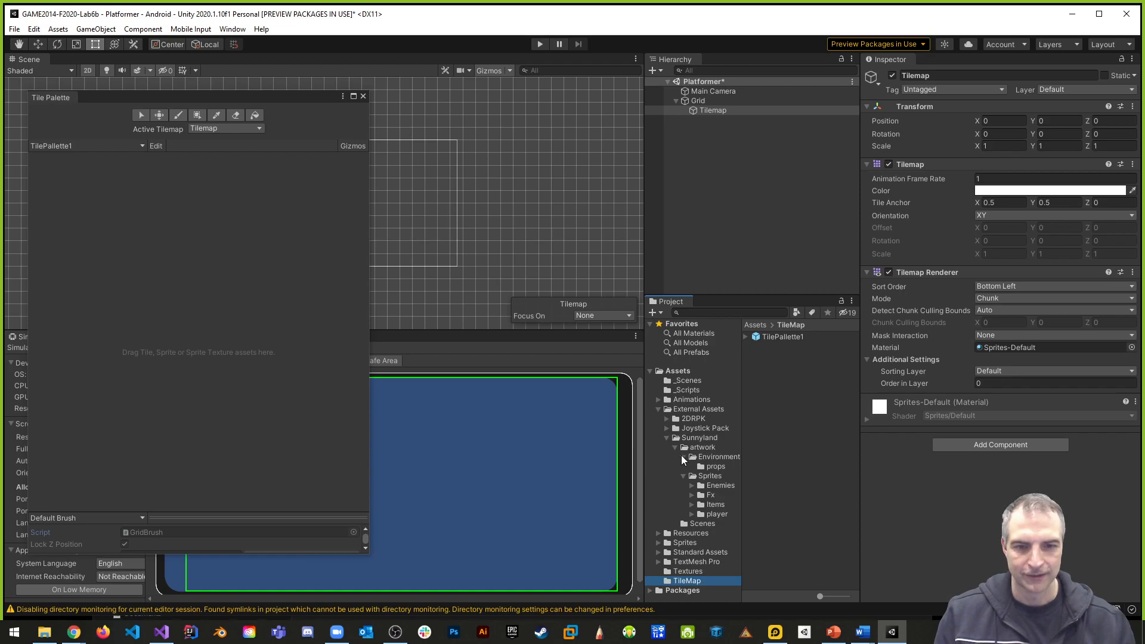
left_click(713, 459)
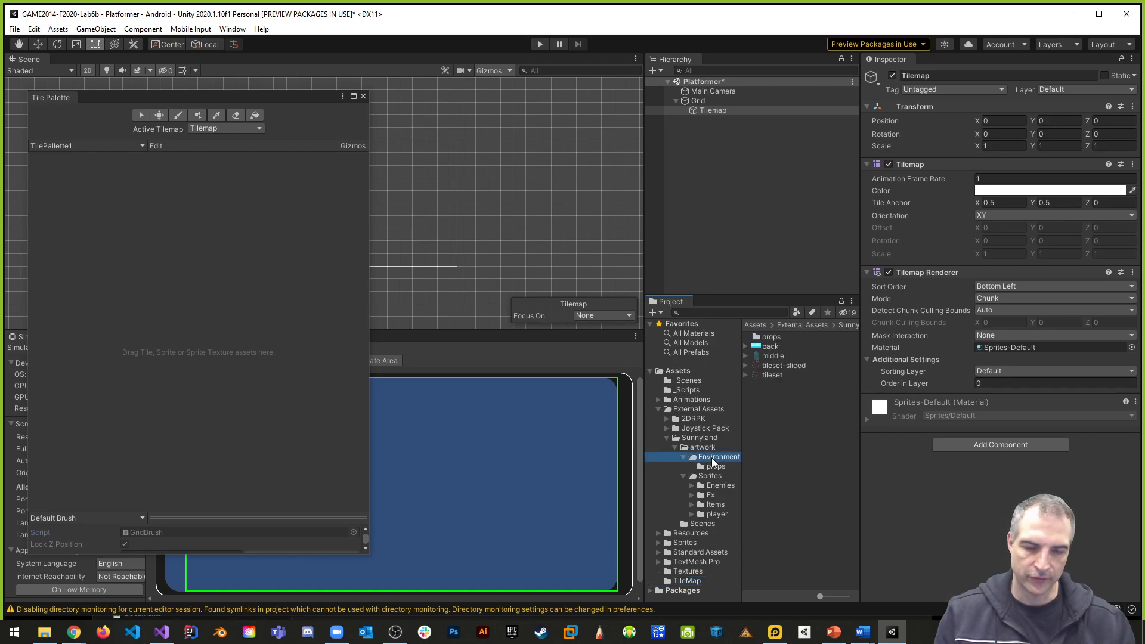
- Add the tileset-sliced texture to TilePallette1, generating its tiles into the Assets TileMap folder
left_click(776, 366)
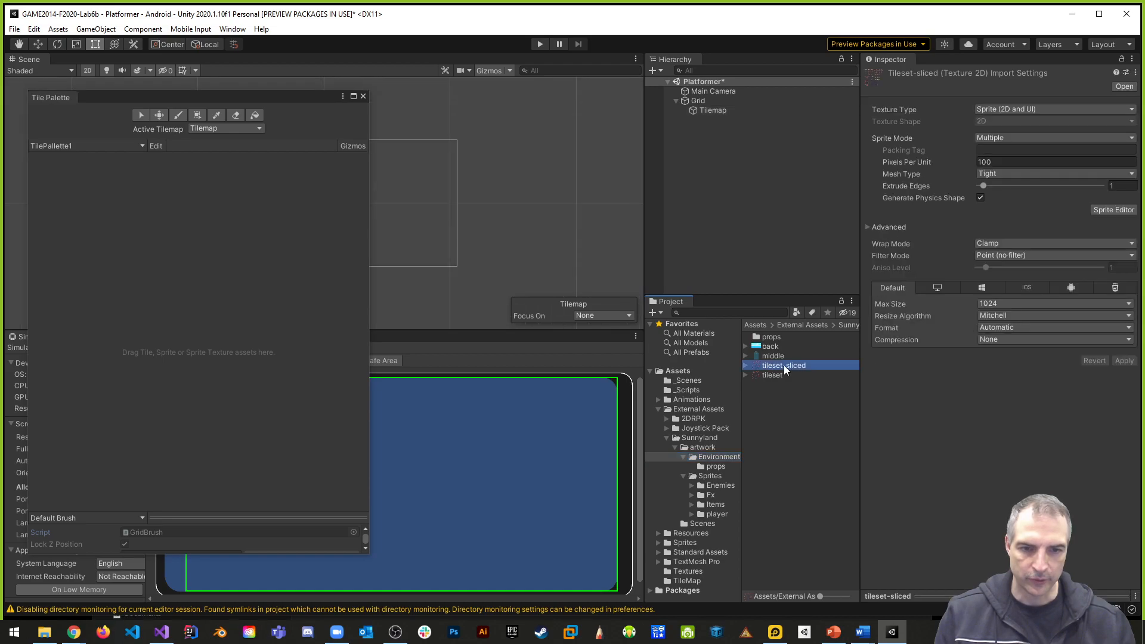
left_click_drag(792, 366, 233, 266)
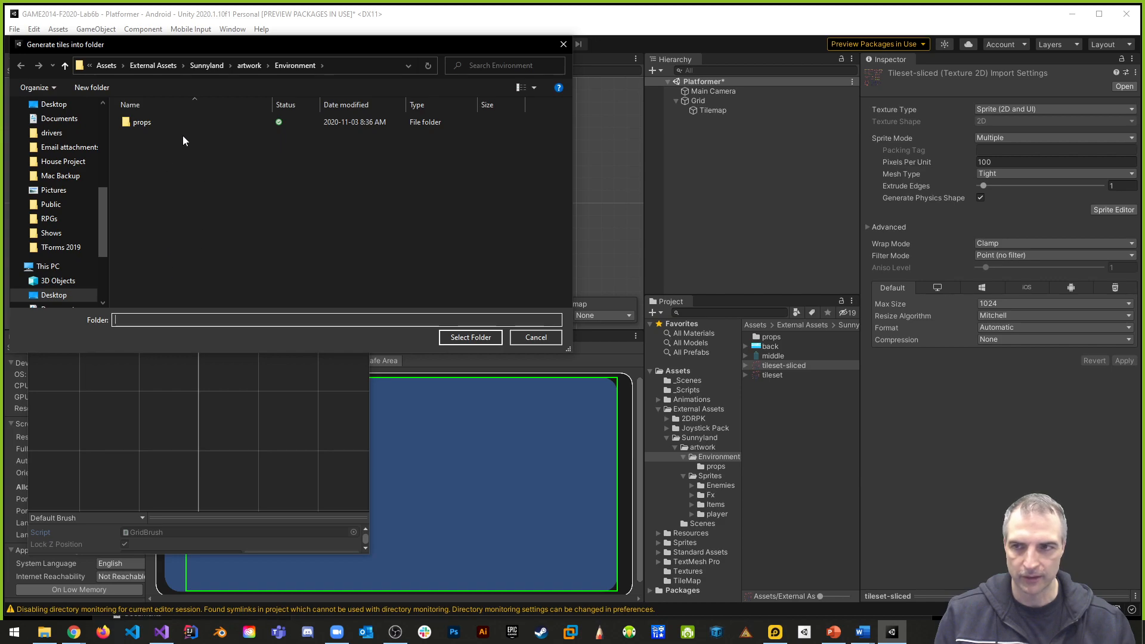
left_click(107, 66)
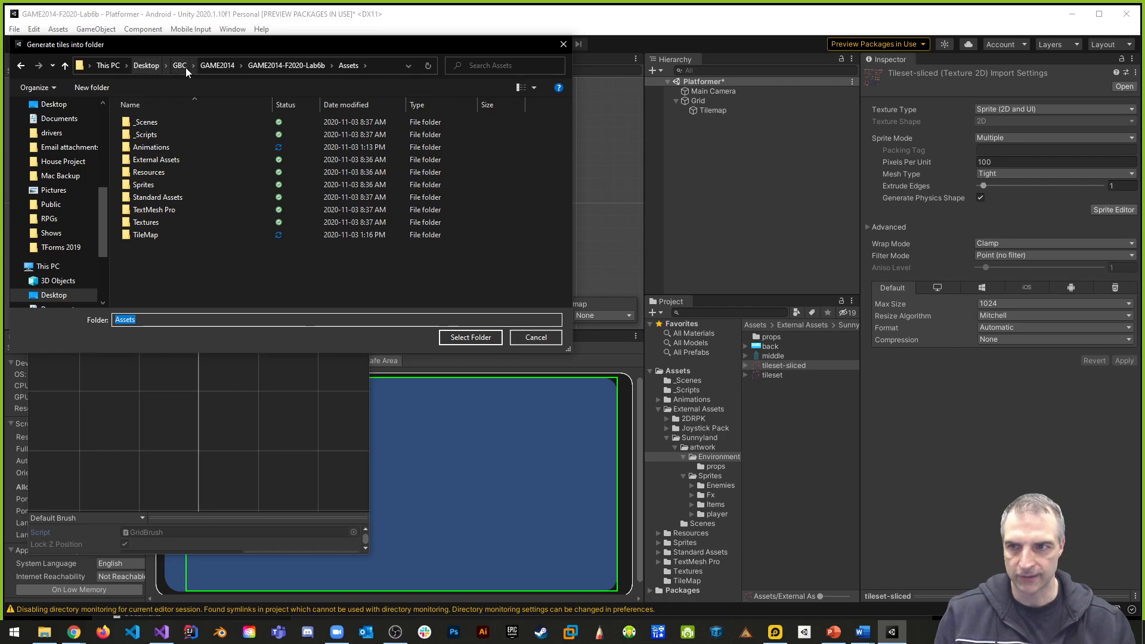
double_click(148, 234)
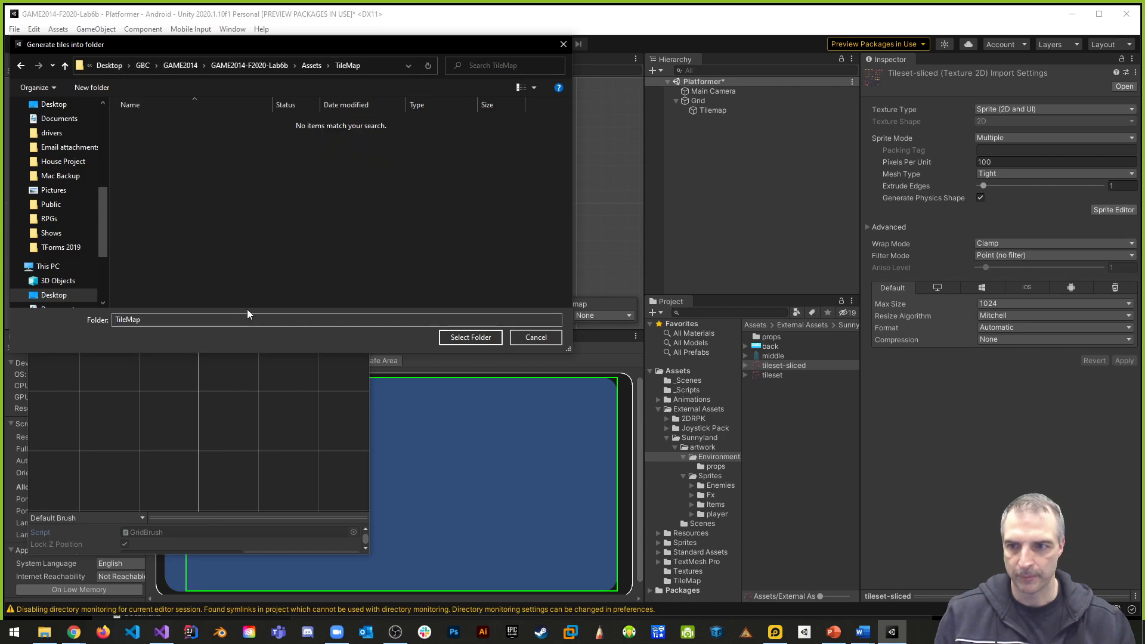
left_click(471, 338)
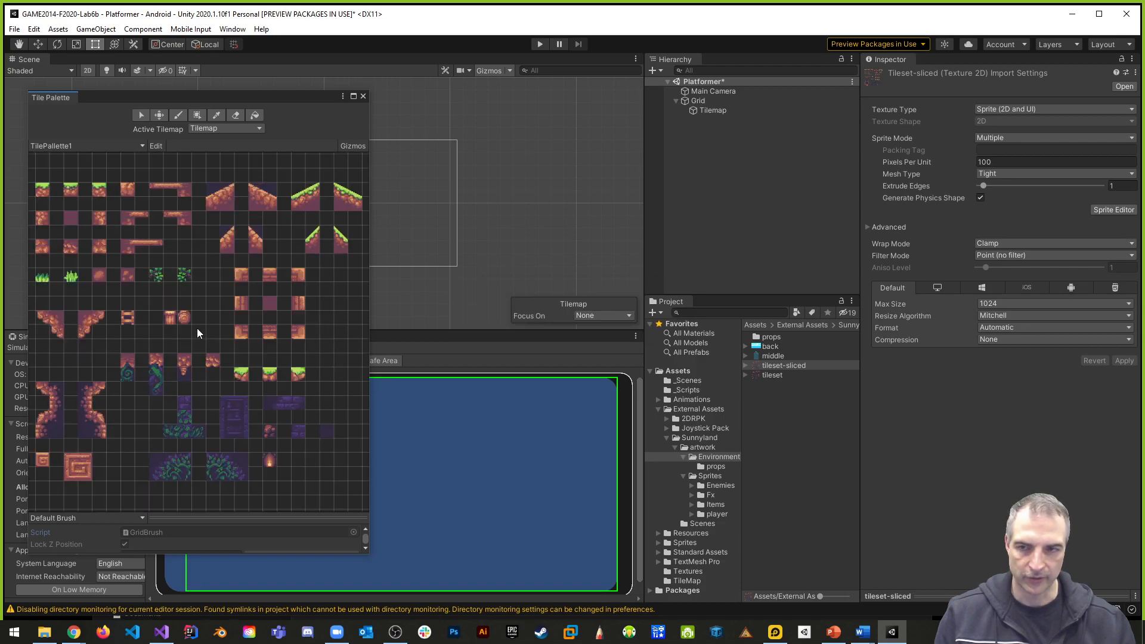
- Uncover the Scene view and paint a row of five grass-topped left corner tiles on the Tilemap near the camera frame's lower-left corner
left_click(602, 94)
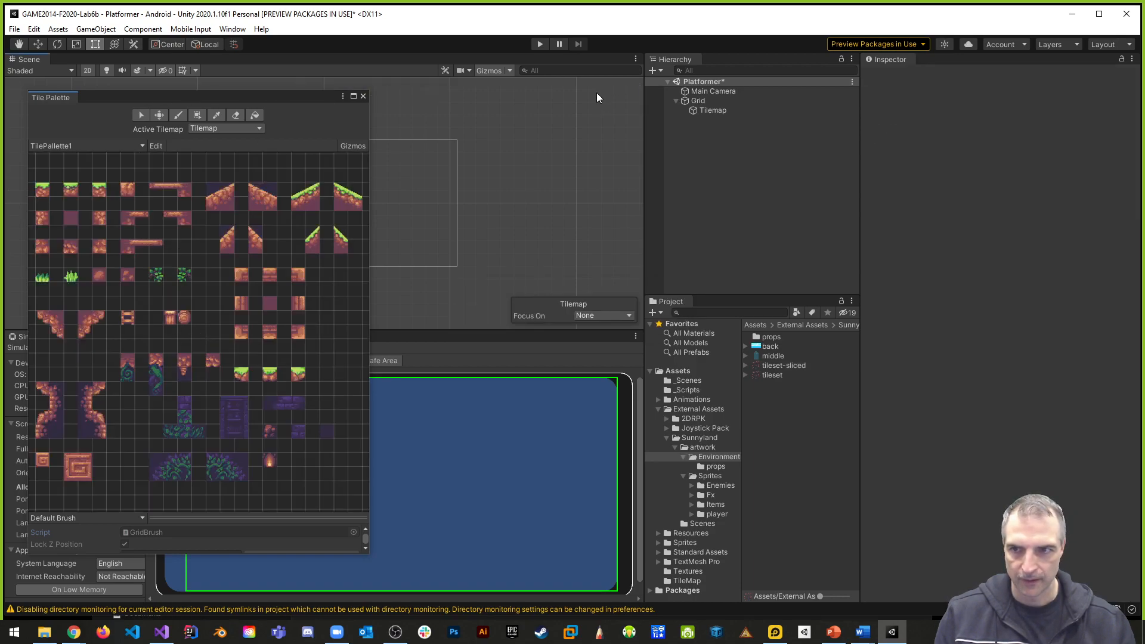
left_click_drag(134, 99, 821, 99)
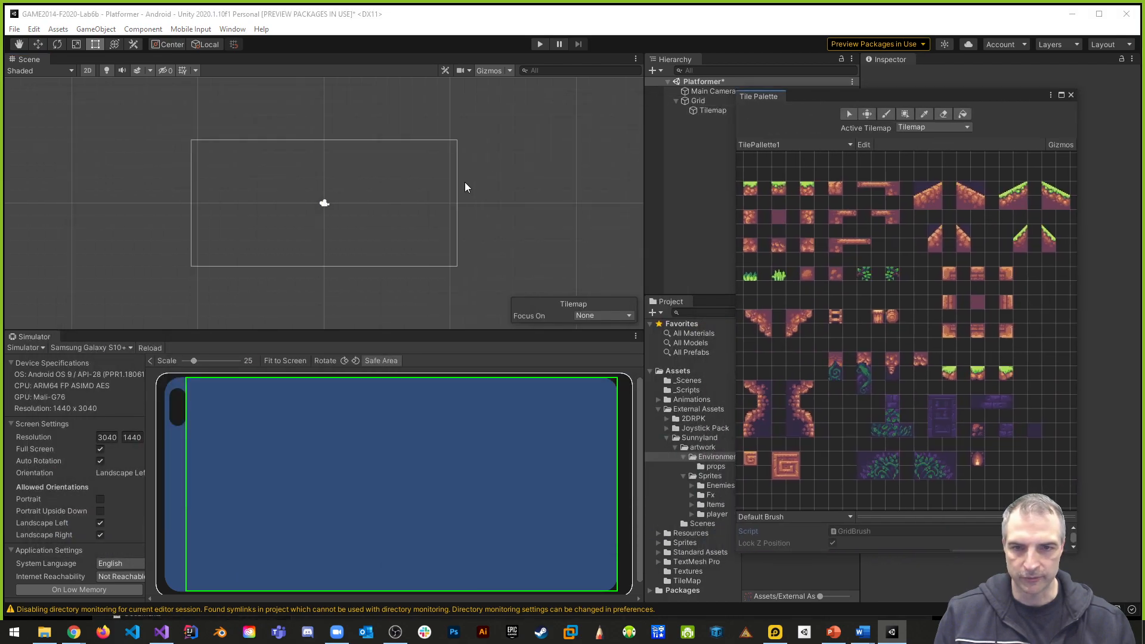
left_click(711, 111)
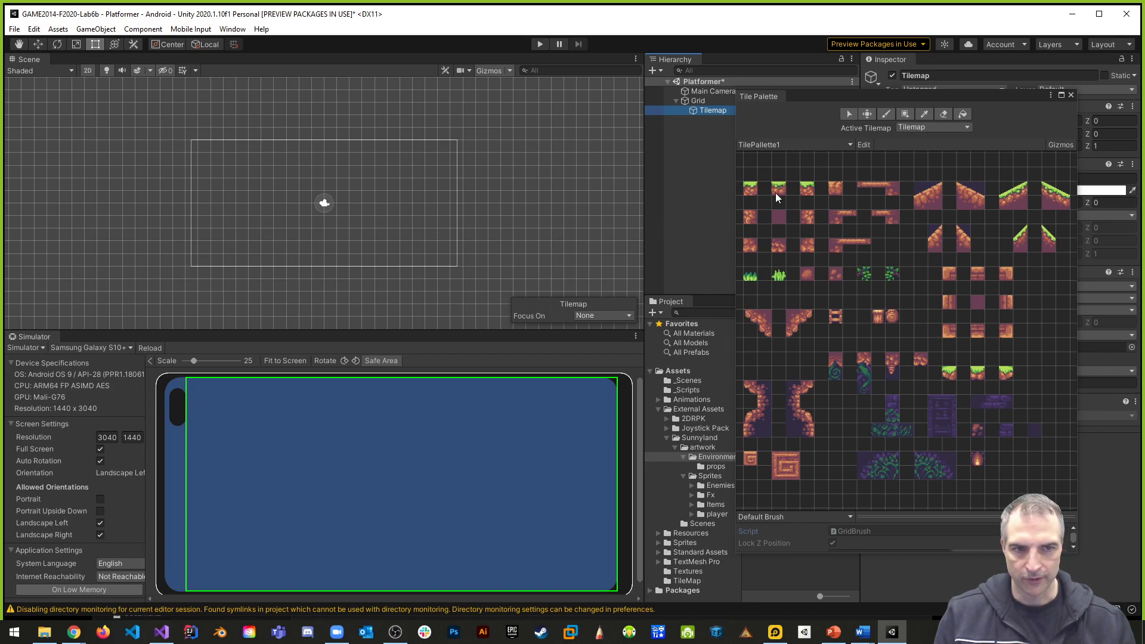
left_click(751, 185)
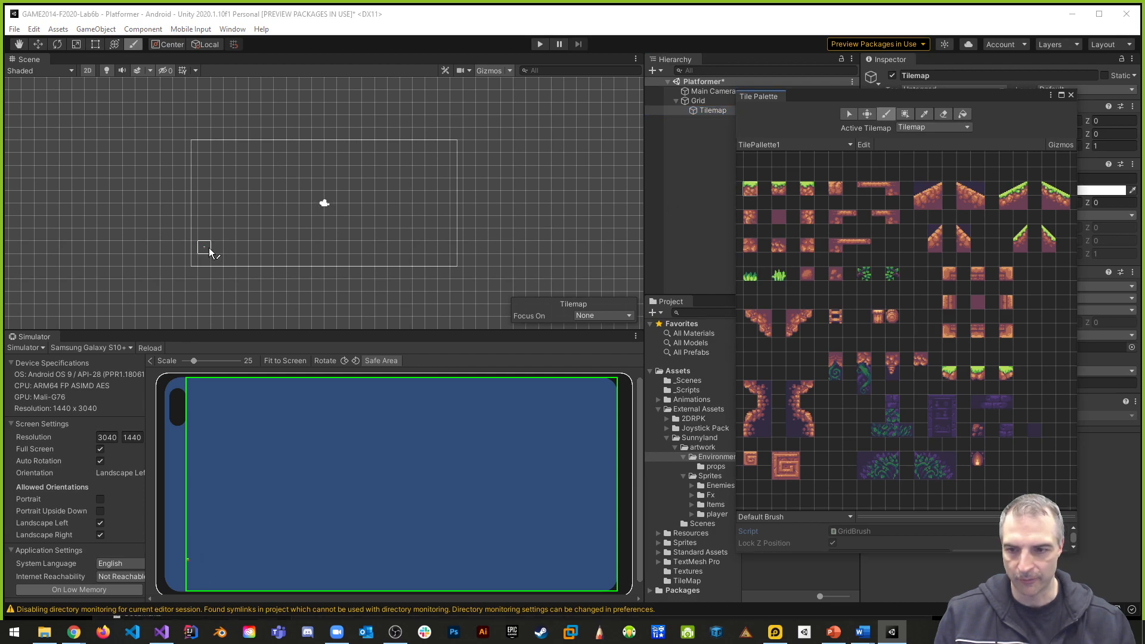
left_click_drag(209, 240, 255, 240)
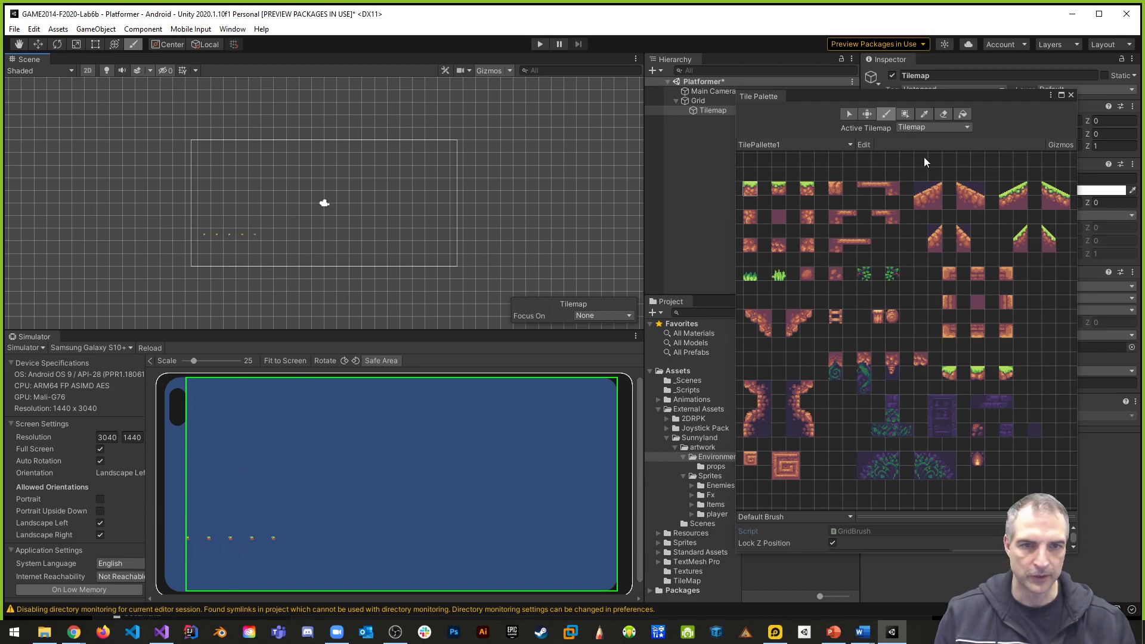
- Move the Tile Palette window off the import settings and apply 16 Pixels Per Unit to the tileset-sliced texture
left_click_drag(1007, 103, 465, 103)
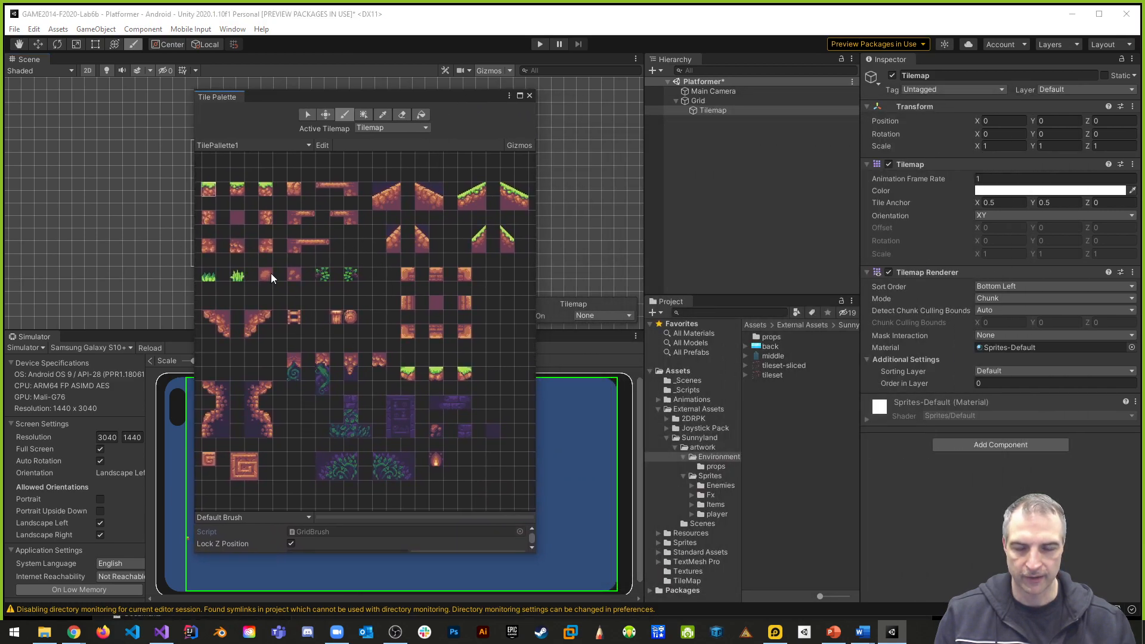
left_click_drag(281, 97, 119, 77)
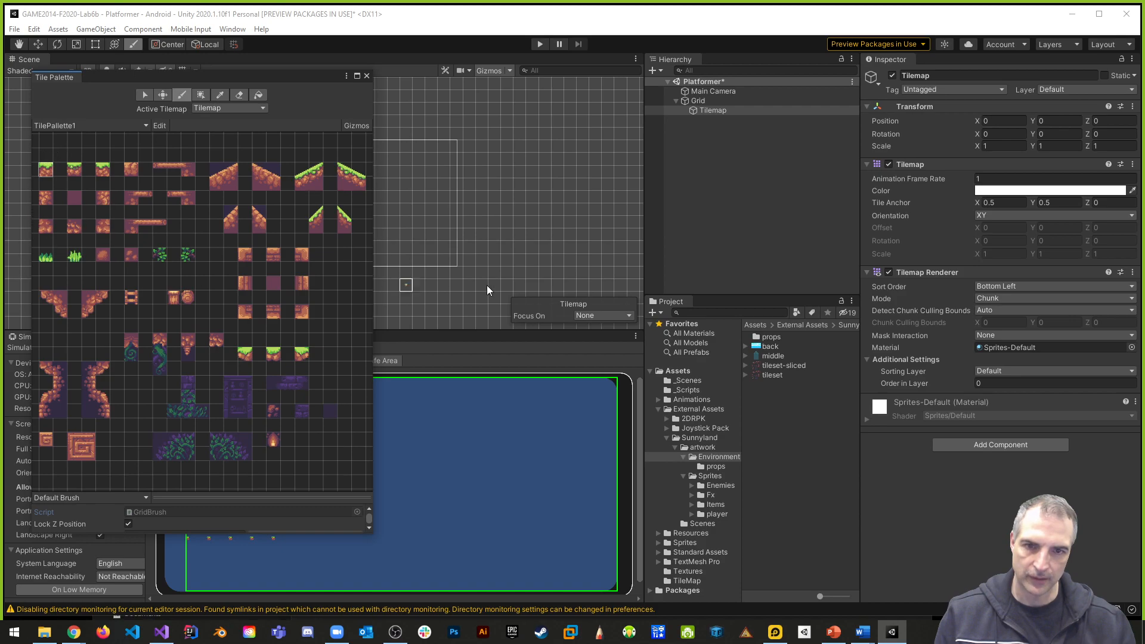
left_click(780, 365)
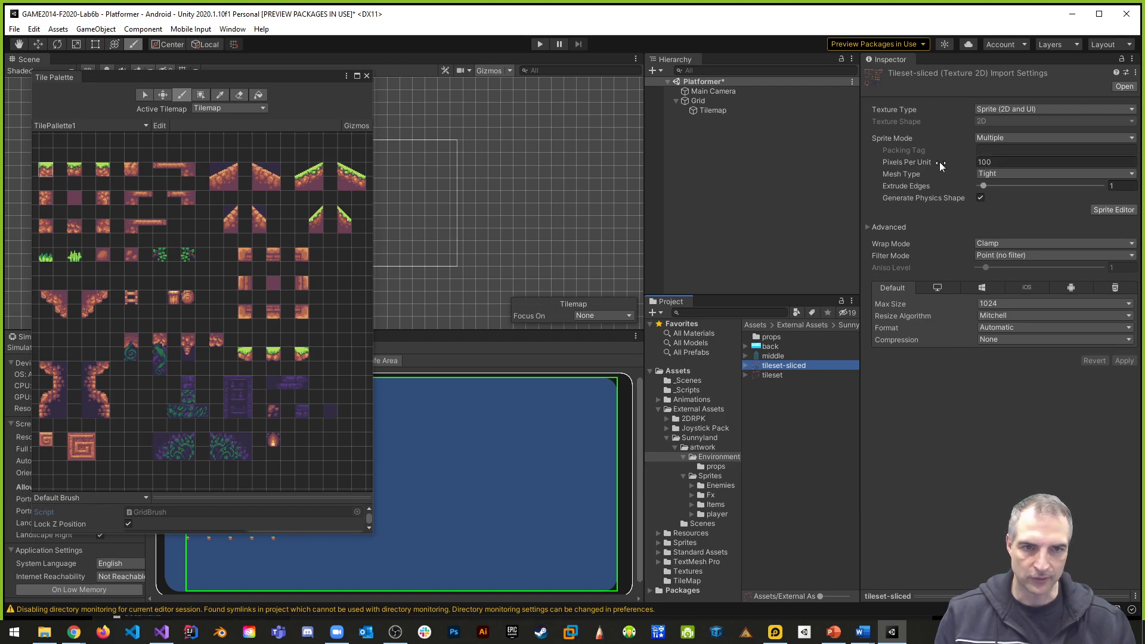
left_click(1001, 162)
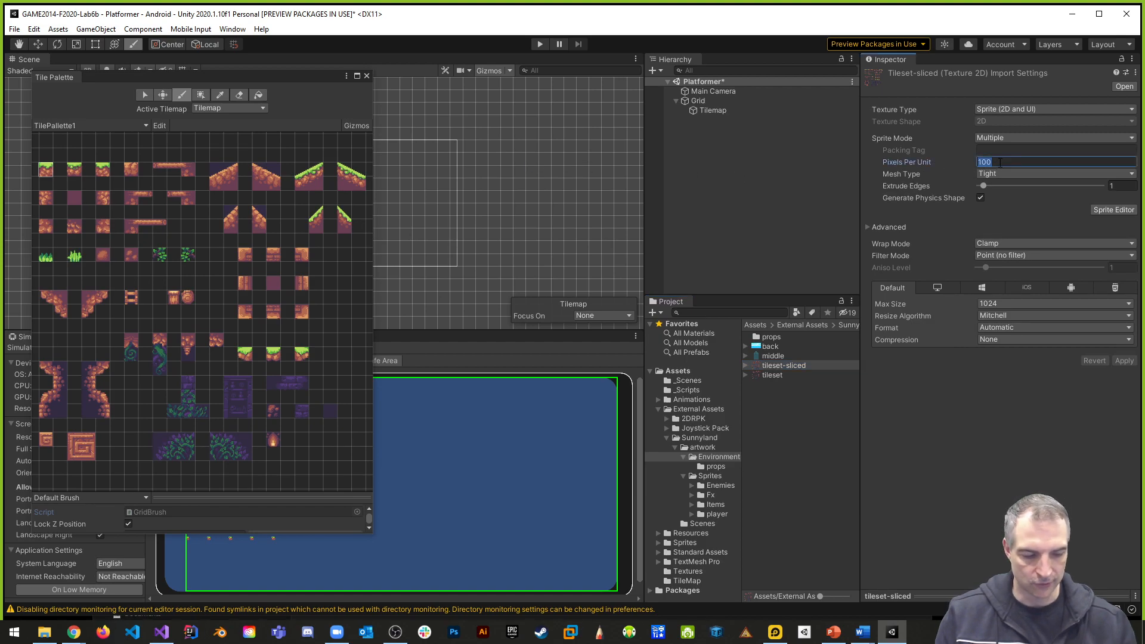
type("16")
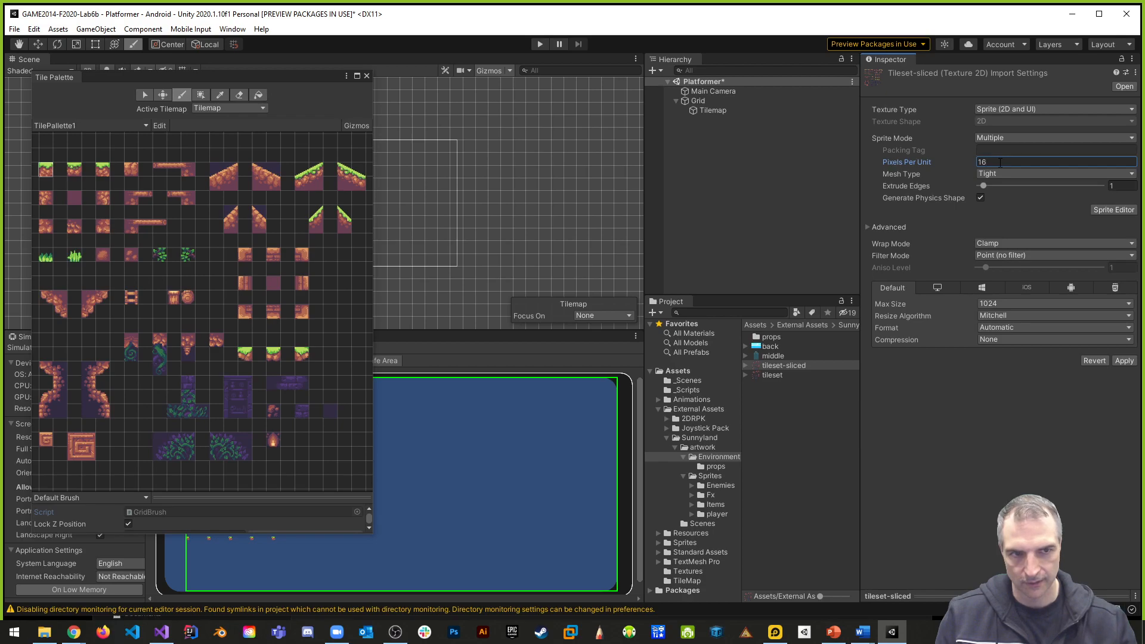
left_click(1124, 361)
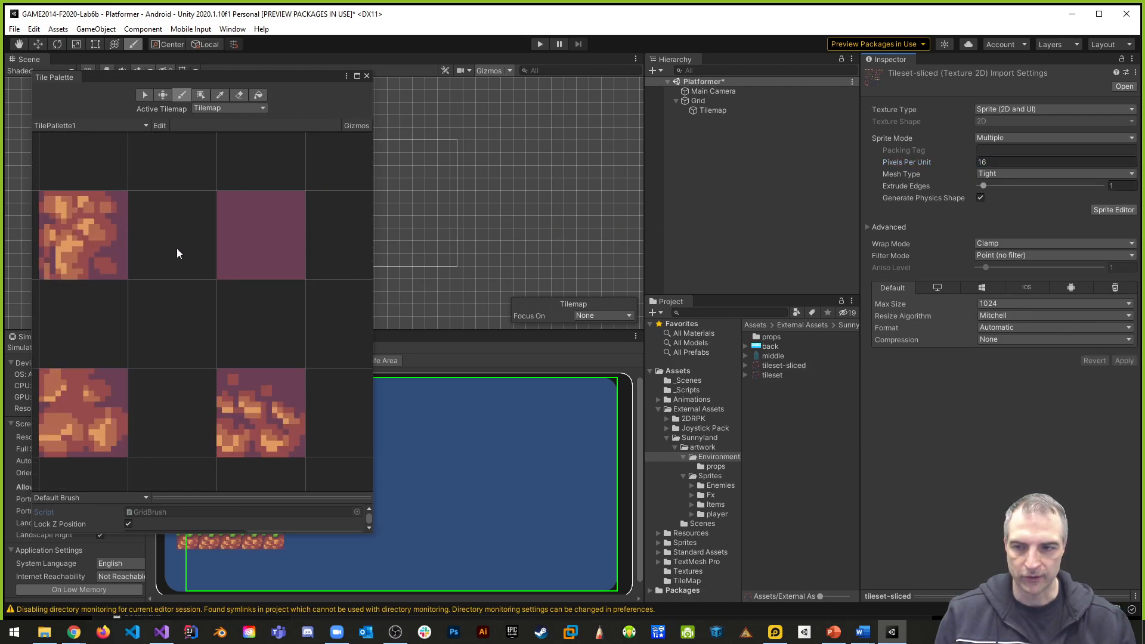
- Uncover the import settings, then vary the grass row with middle grass tiles in cells two and four and a right corner tile in cell five
scroll(179, 247, "down", 5)
left_click_drag(123, 76, 695, 108)
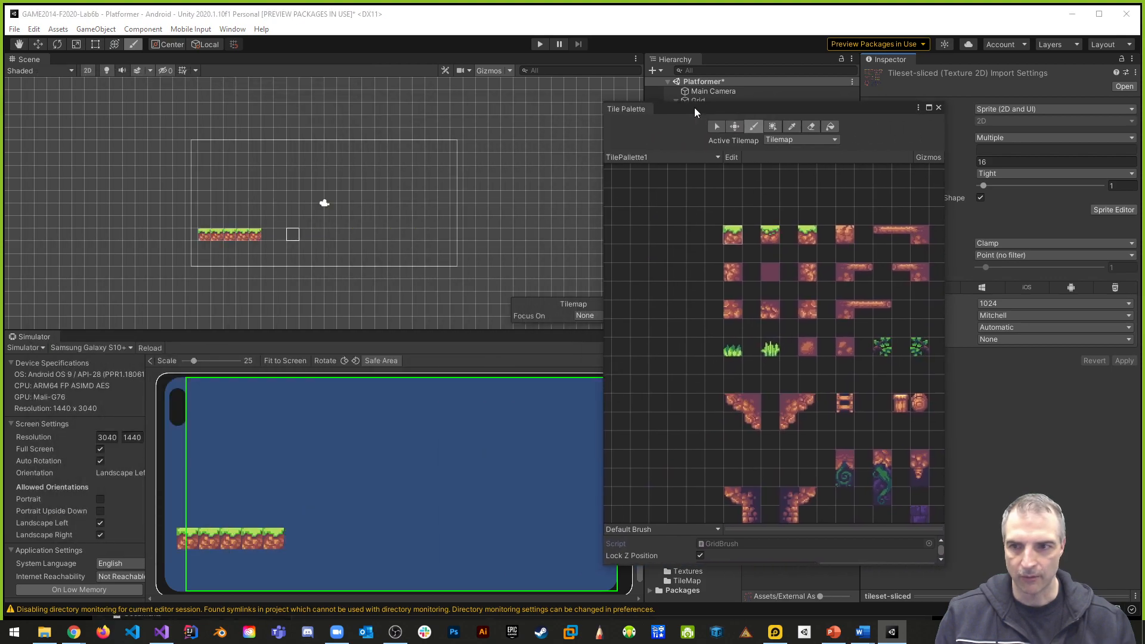
scroll(322, 202, "up", 5)
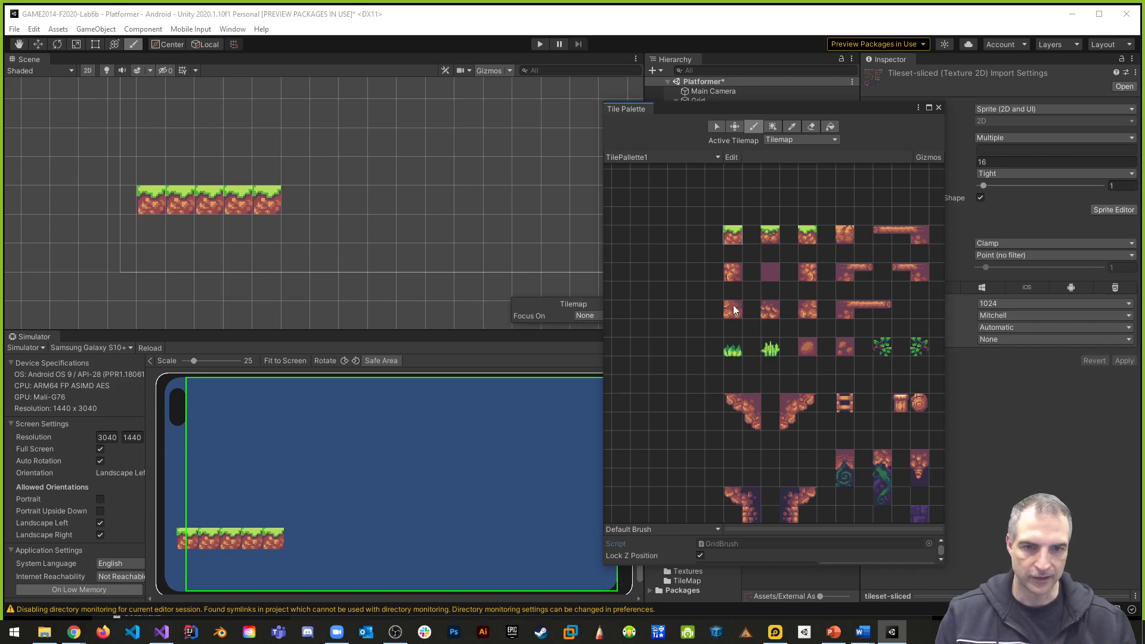
left_click(770, 234)
left_click(179, 200)
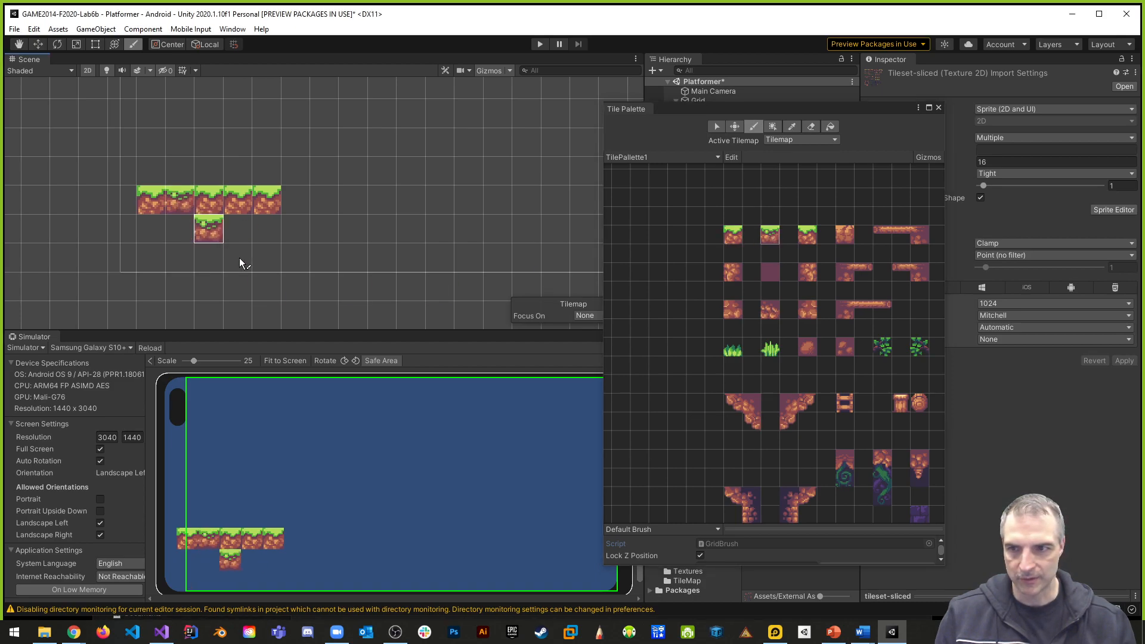
left_click(242, 200)
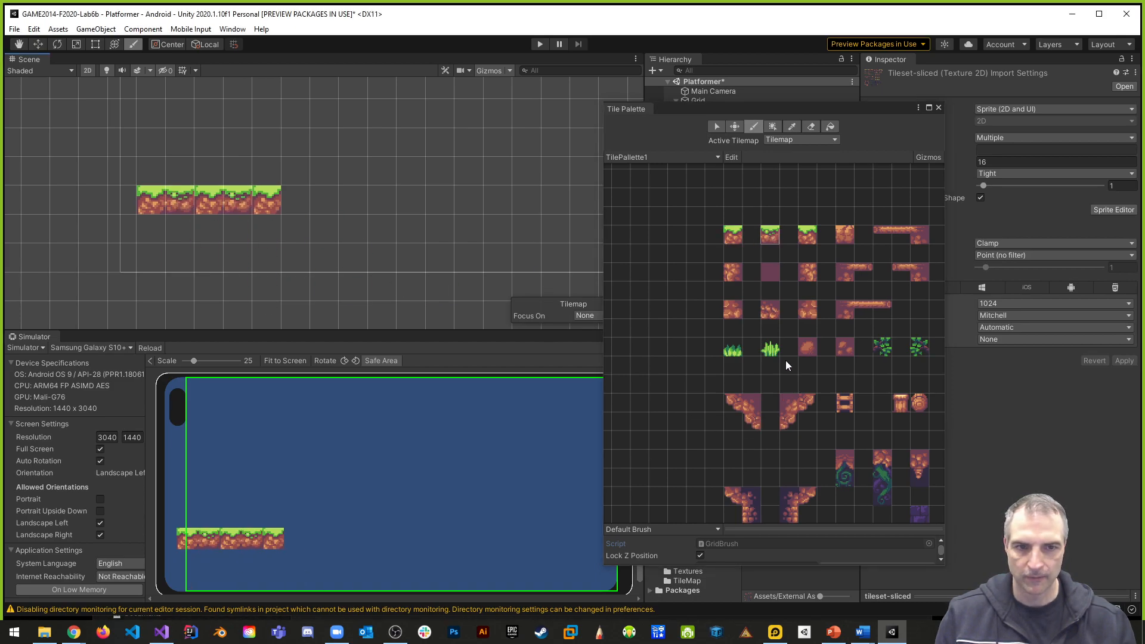
left_click(807, 235)
left_click(277, 210)
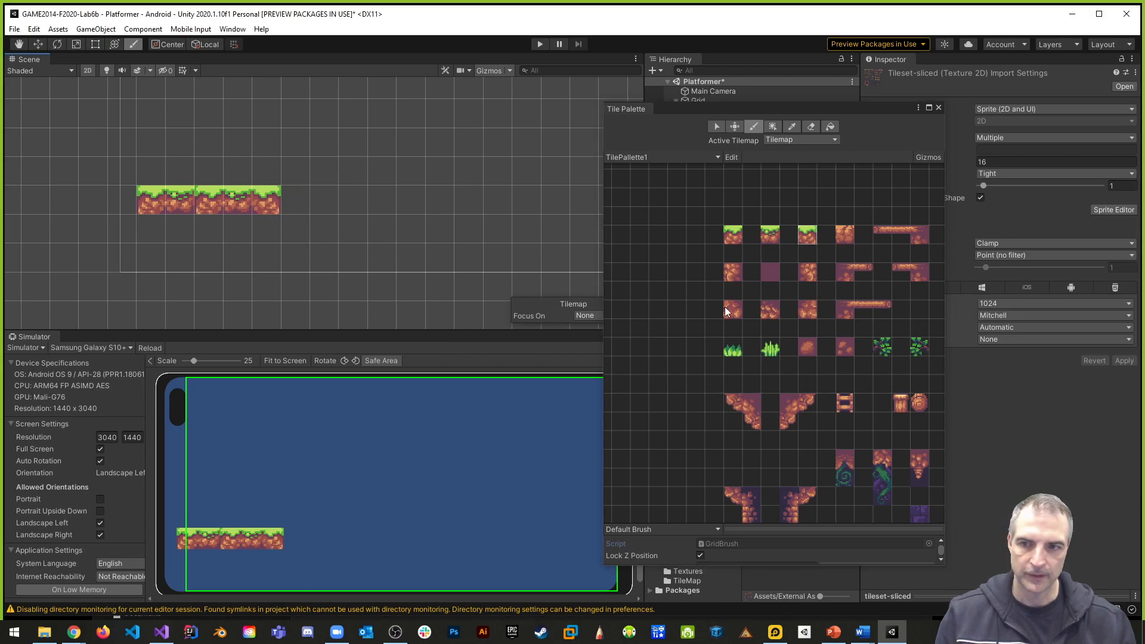
- Extend the grass row to eight tiles with one middle grass tile followed by two left corner grass tiles
left_click(770, 235)
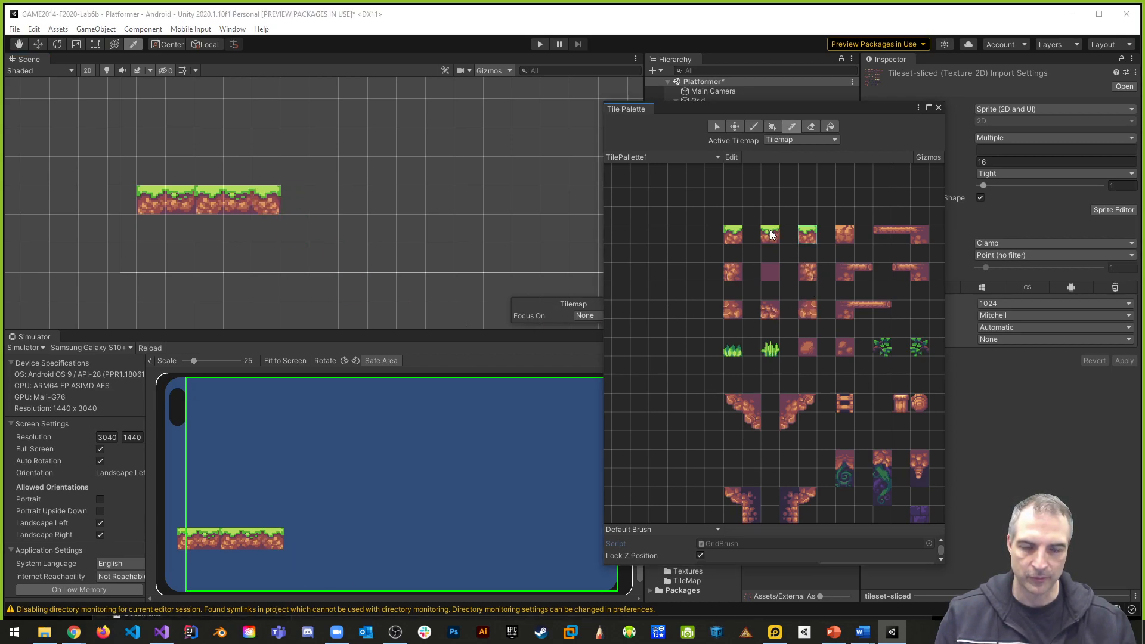
left_click(294, 202)
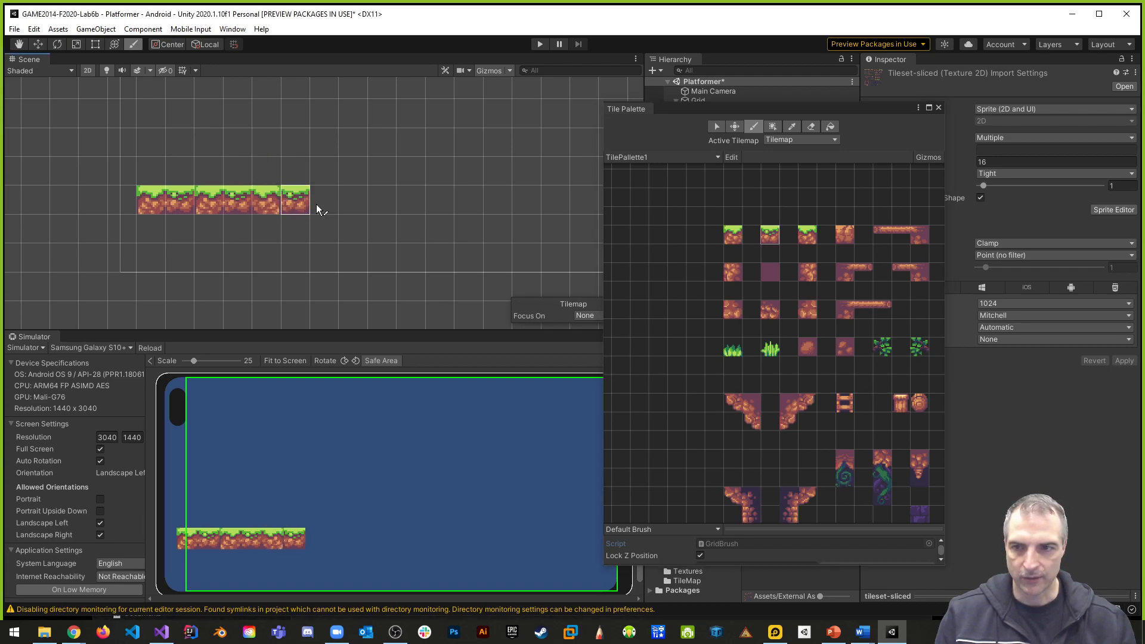
left_click(730, 237)
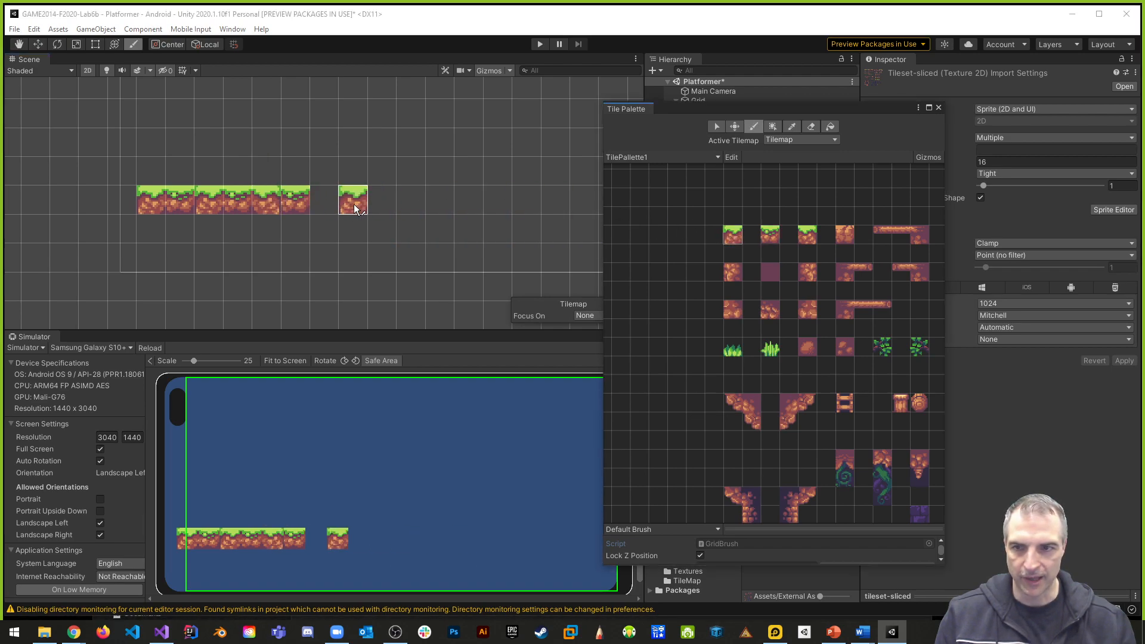
left_click(324, 201)
left_click(353, 200)
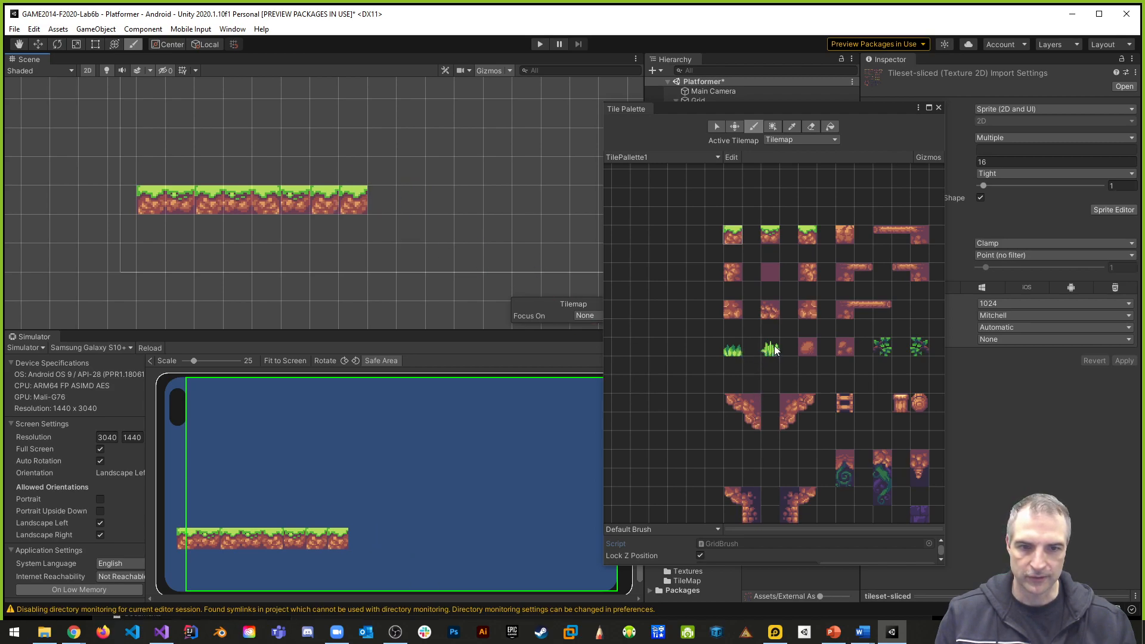
- Paint three-tile left and right rock walls down from both ends of the grass row, using the matching side edge tiles
left_click(732, 272)
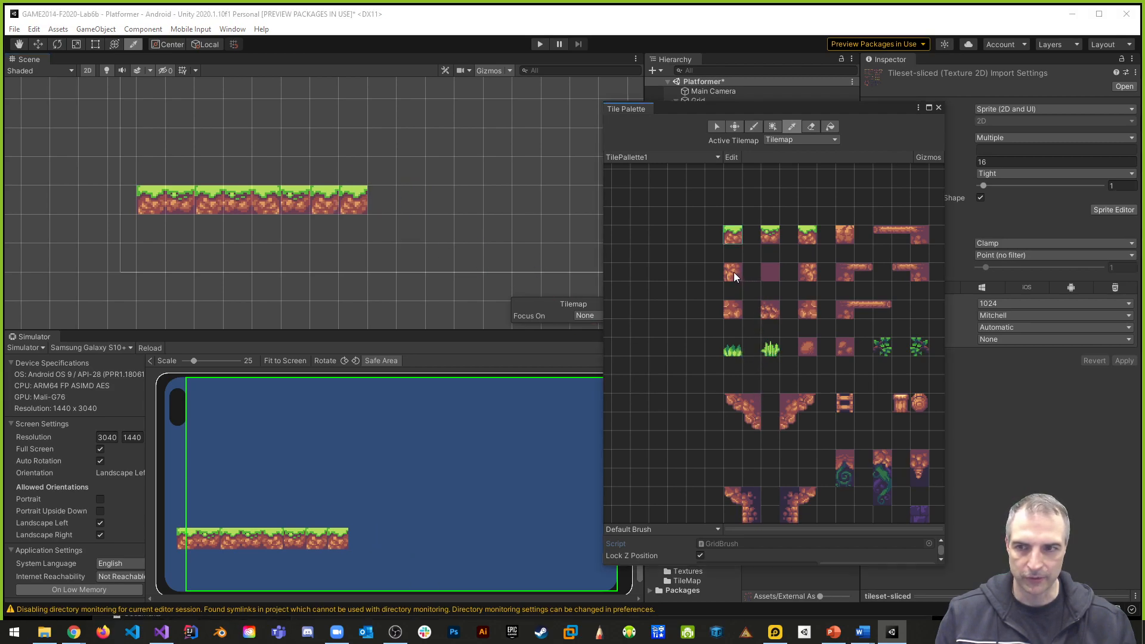
left_click(151, 228)
left_click(151, 257)
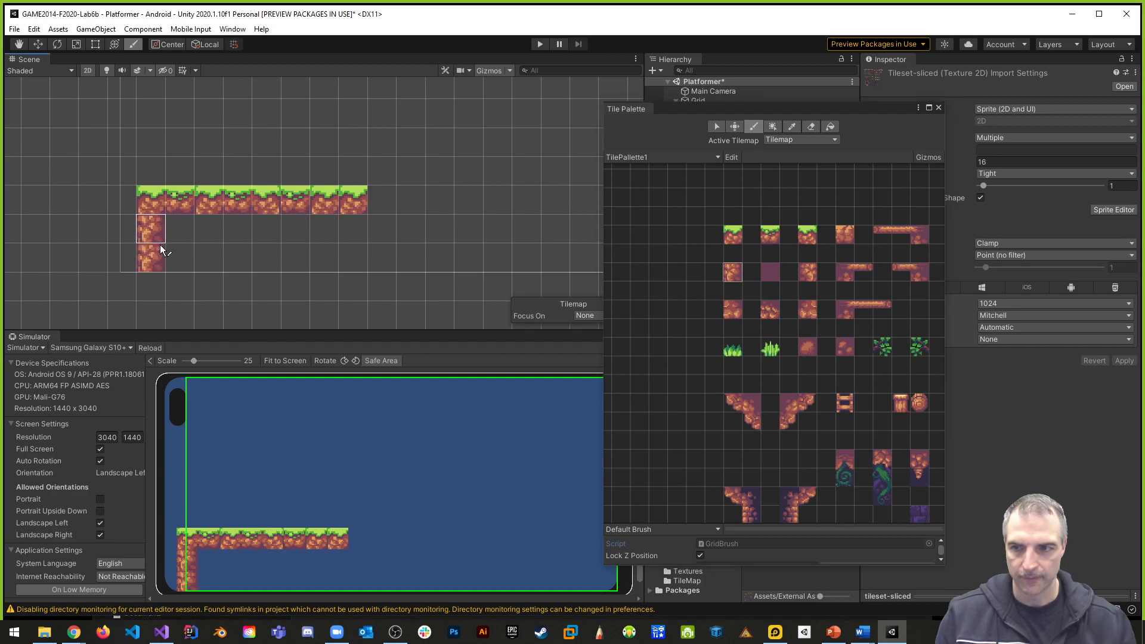
left_click(807, 272)
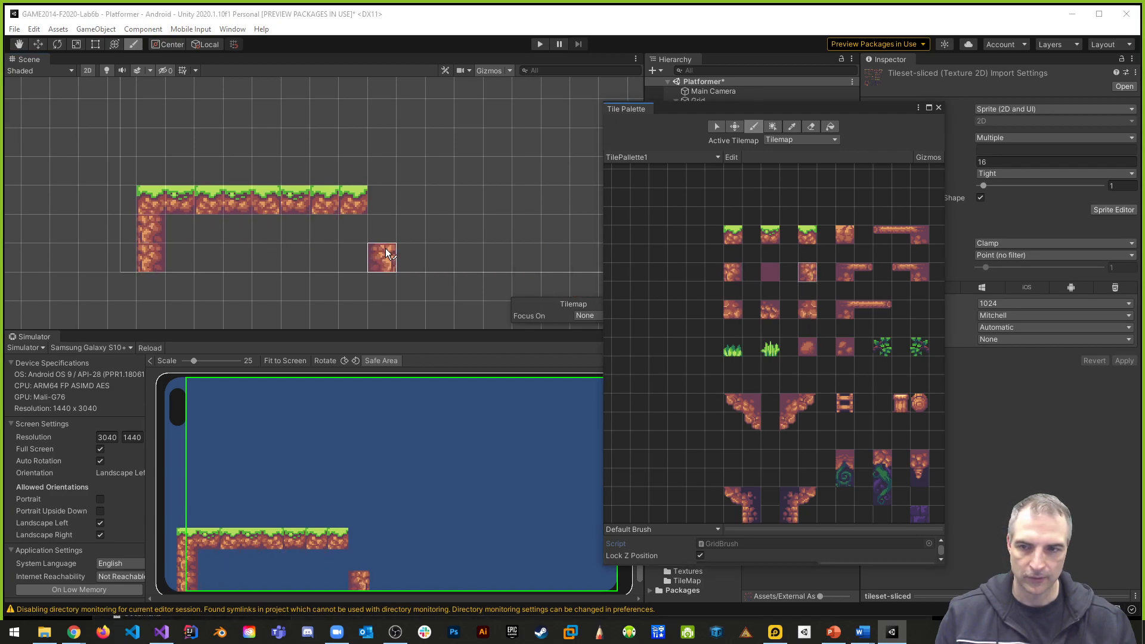
left_click(359, 231)
left_click(357, 257)
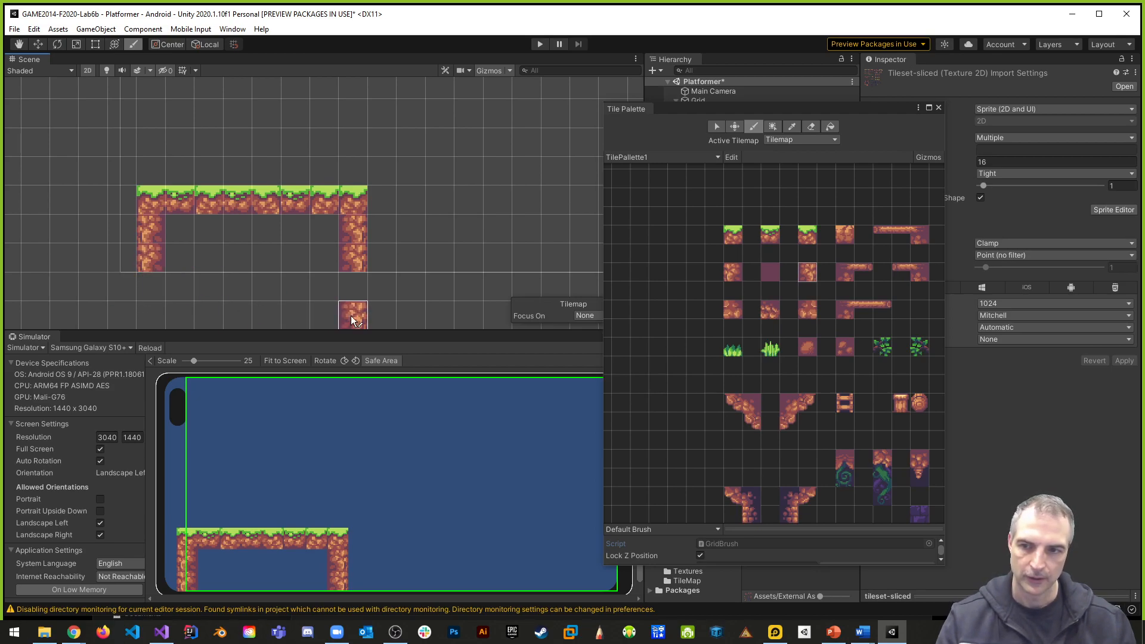
left_click(352, 285)
left_click(733, 272)
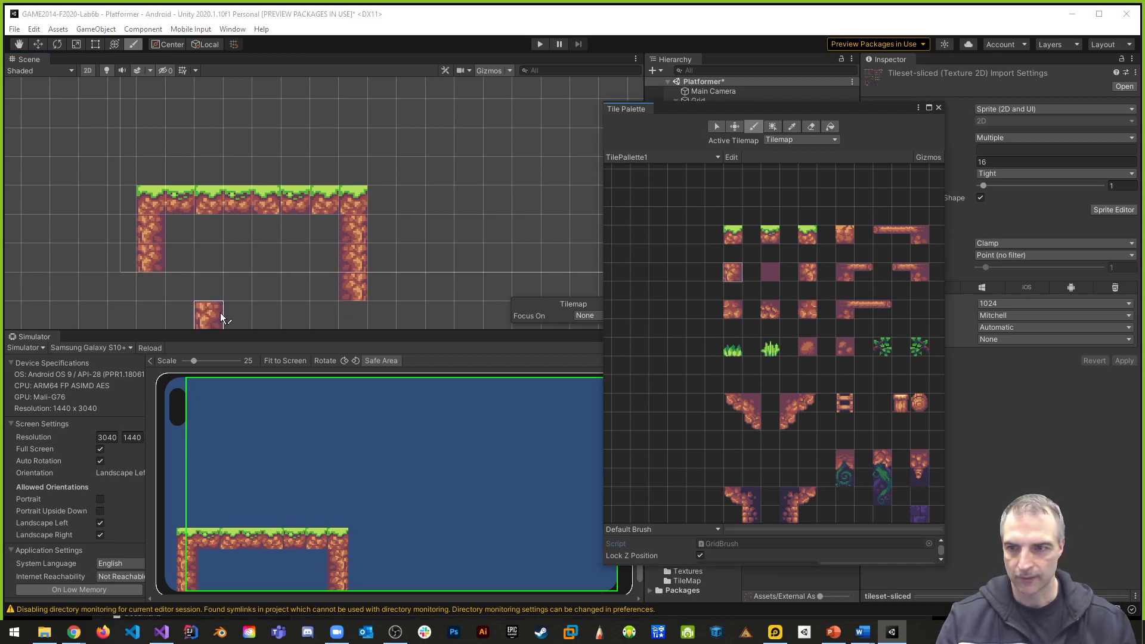
scroll(327, 256, "down", 4)
middle_click_drag(366, 274, 287, 228)
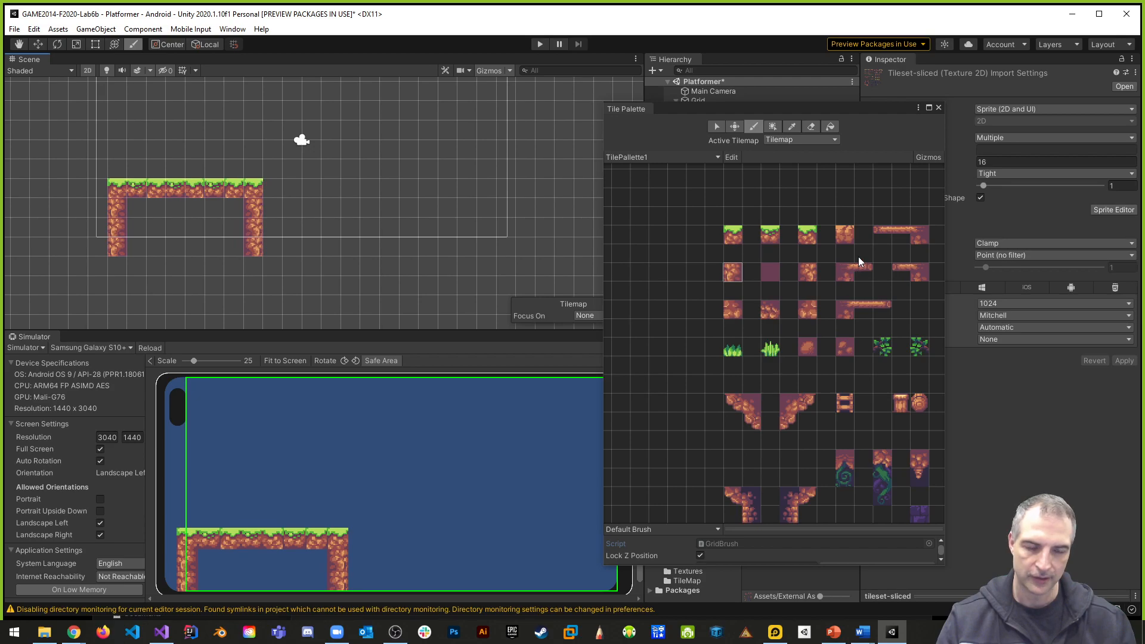
- Close the platform's underside with a bottom-left corner tile, six bottom edge tiles and a bottom-right corner tile
left_click(733, 309)
left_click(118, 266)
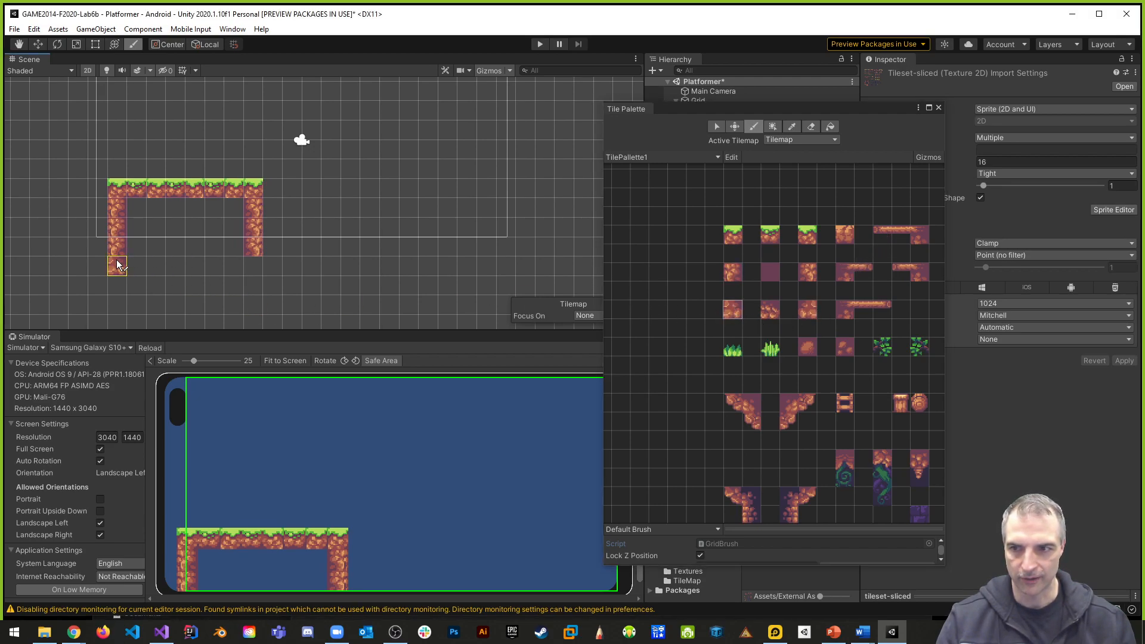
left_click(770, 309)
left_click_drag(136, 266, 235, 266)
left_click(813, 309)
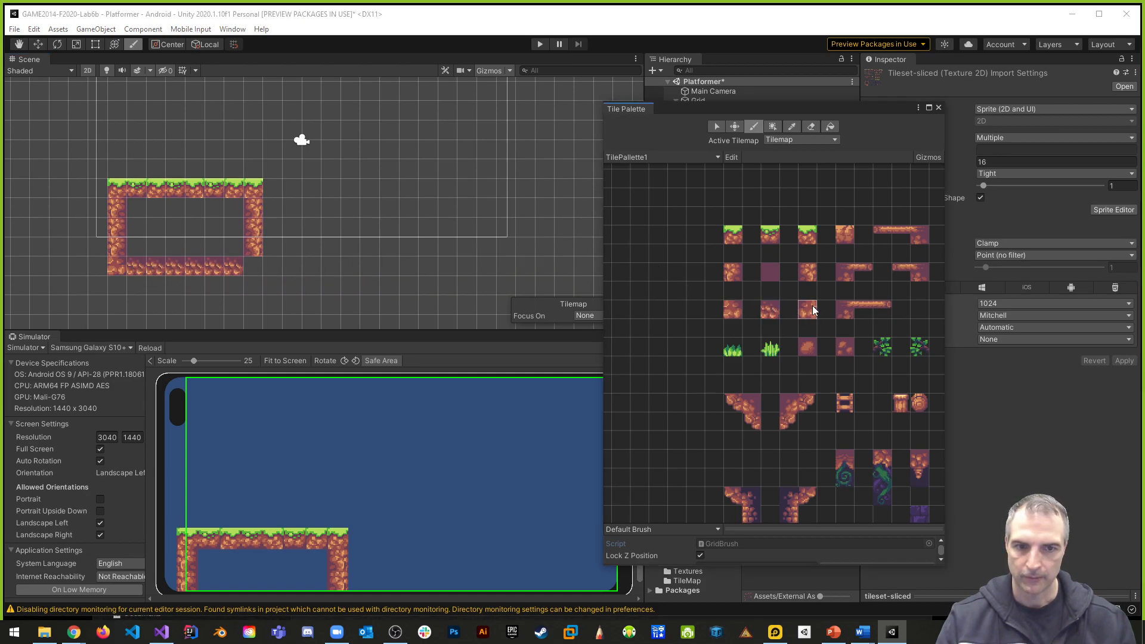
left_click(255, 266)
- Fill the hollow interior of the first platform with the plain purple tile
left_click(769, 272)
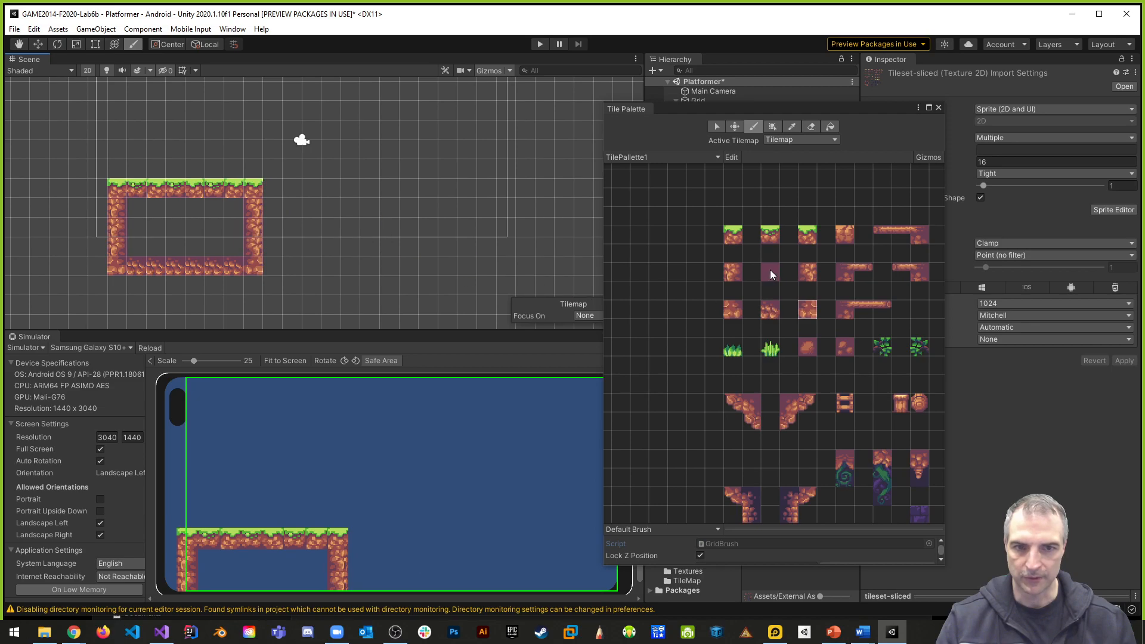
mouse_move(140, 210)
left_mouse_down()
mouse_move(232, 233)
mouse_move(140, 238)
mouse_move(190, 209)
mouse_move(250, 213)
left_mouse_up()
scroll(404, 225, "up", 1)
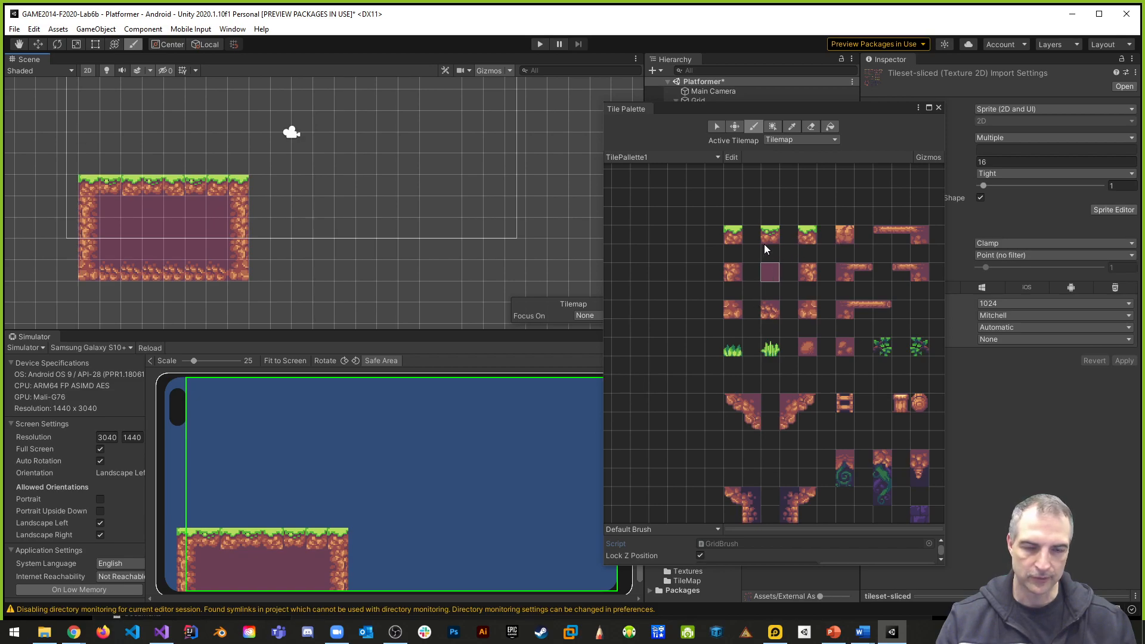
- Outline a taller second platform near the camera with an eight-tile row of left corner grass tiles and seven-tile left and right side walls
left_click(739, 235)
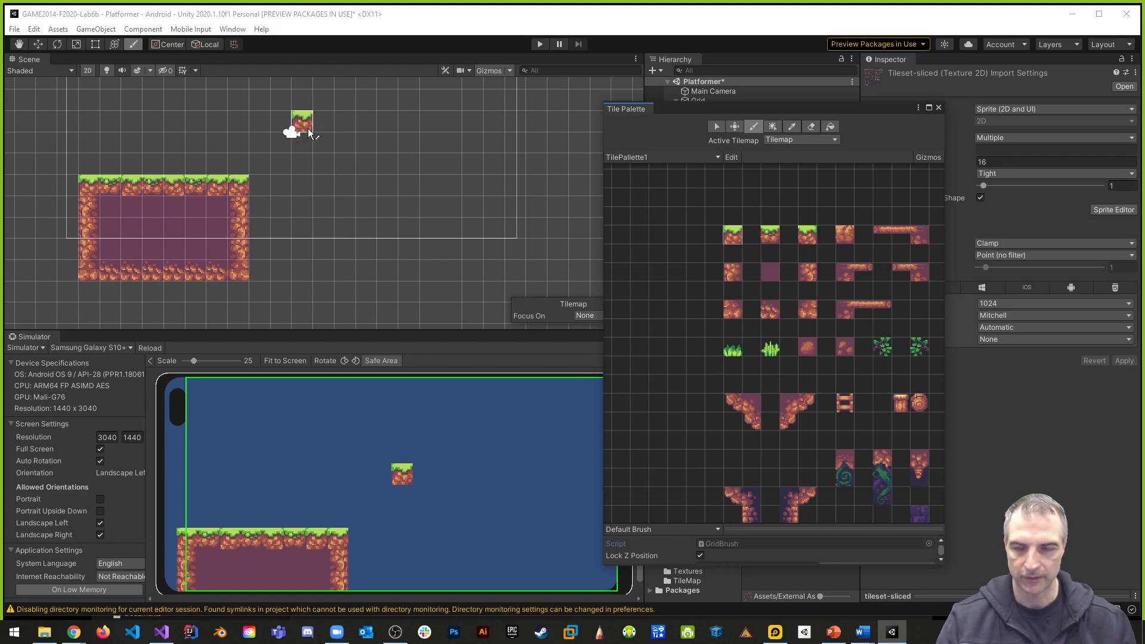
left_click_drag(309, 132, 451, 127)
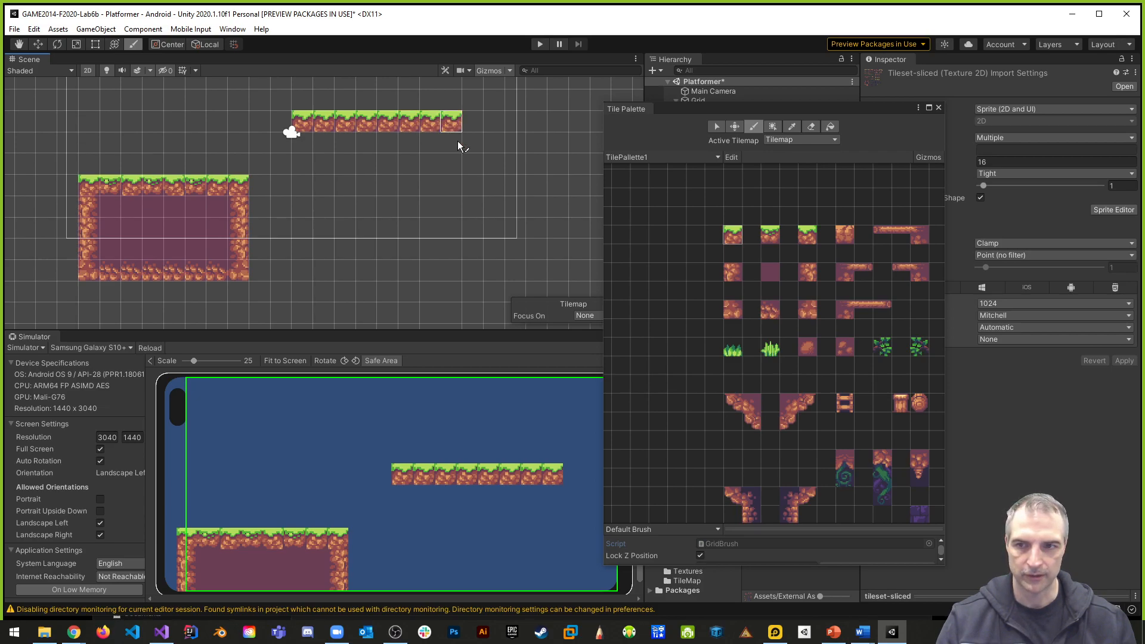
left_click(732, 271)
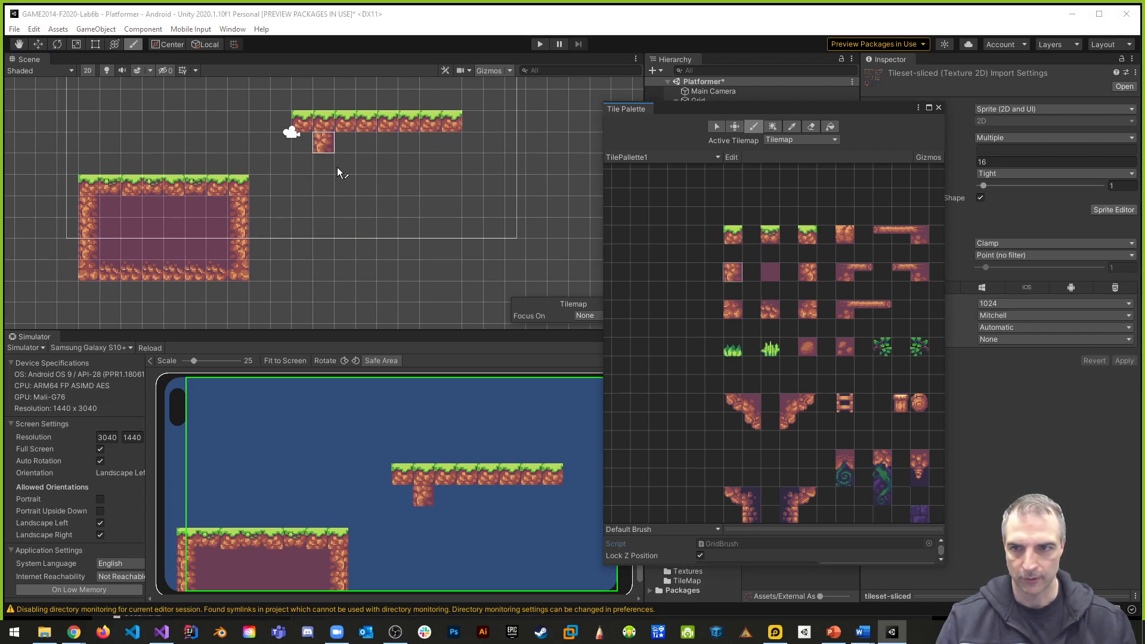
left_click_drag(301, 140, 303, 275)
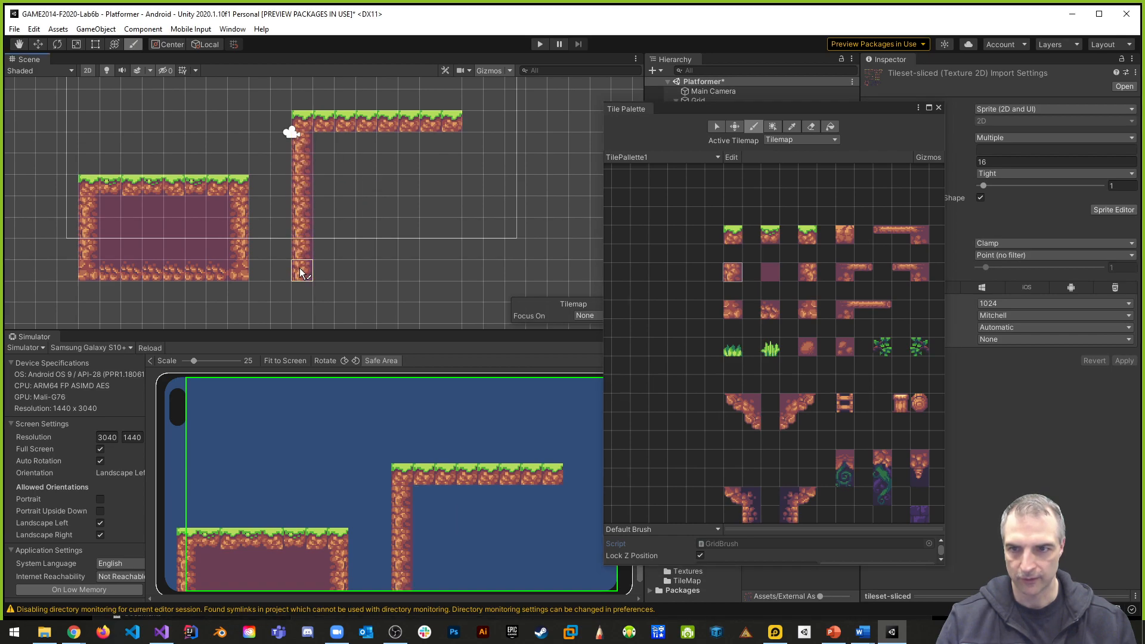
left_click(806, 273)
left_click_drag(452, 137, 452, 276)
- Fill the taller platform's interior between its side walls with plain purple tiles
left_click(770, 273)
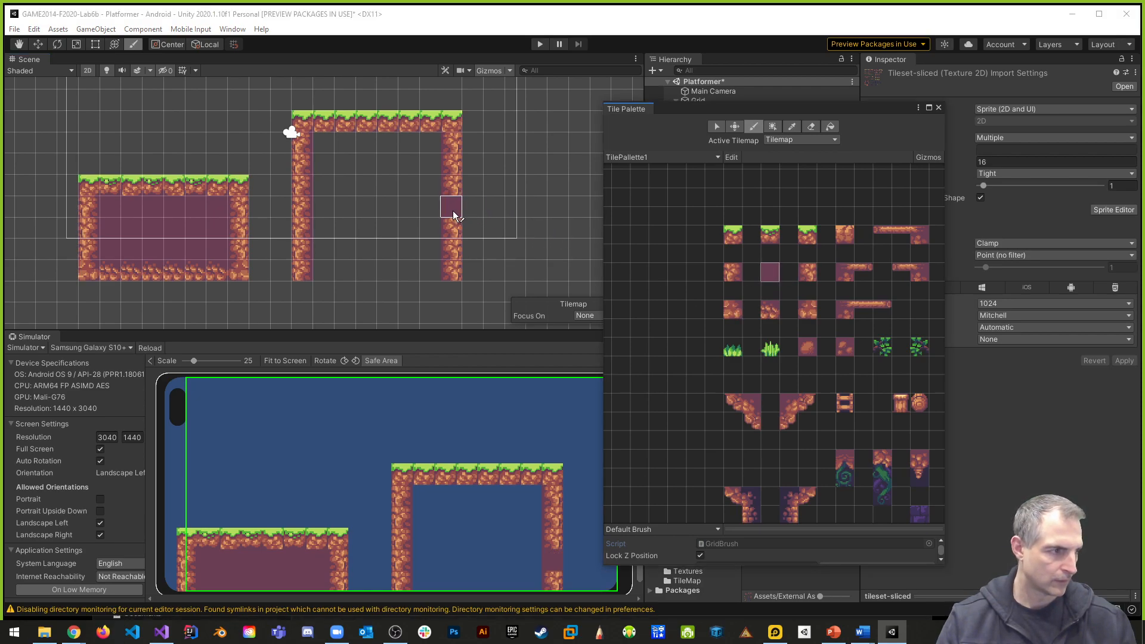
mouse_move(321, 151)
left_mouse_down()
mouse_move(429, 145)
mouse_move(435, 263)
mouse_move(330, 274)
mouse_move(329, 171)
mouse_move(347, 251)
mouse_move(370, 215)
mouse_move(373, 149)
left_mouse_up()
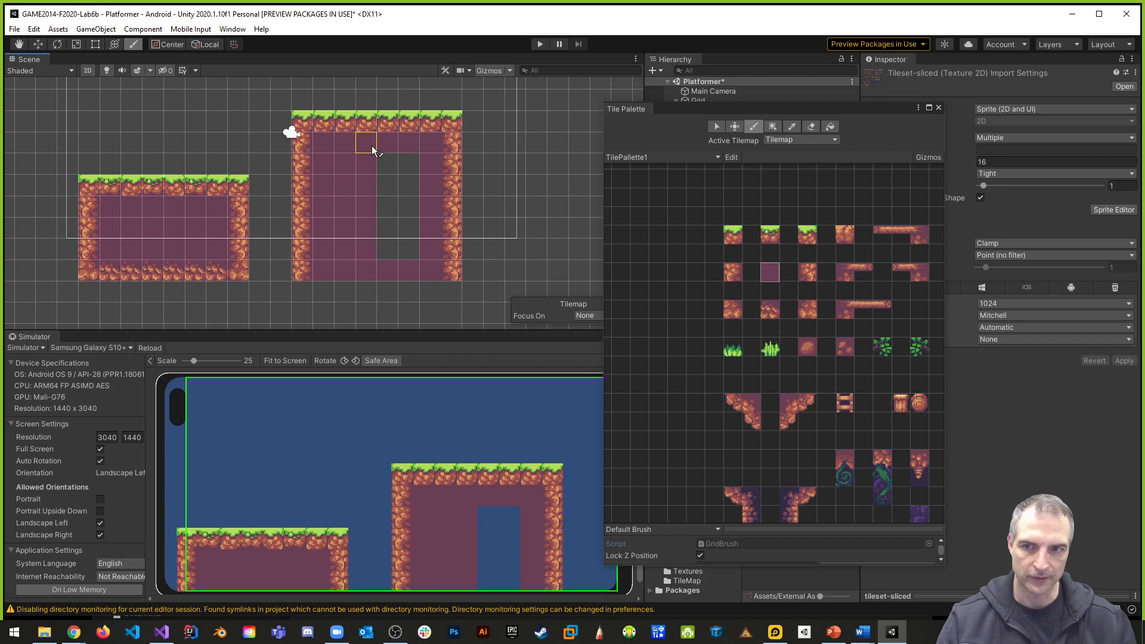
mouse_move(424, 191)
left_mouse_down()
mouse_move(409, 174)
mouse_move(363, 269)
left_mouse_up()
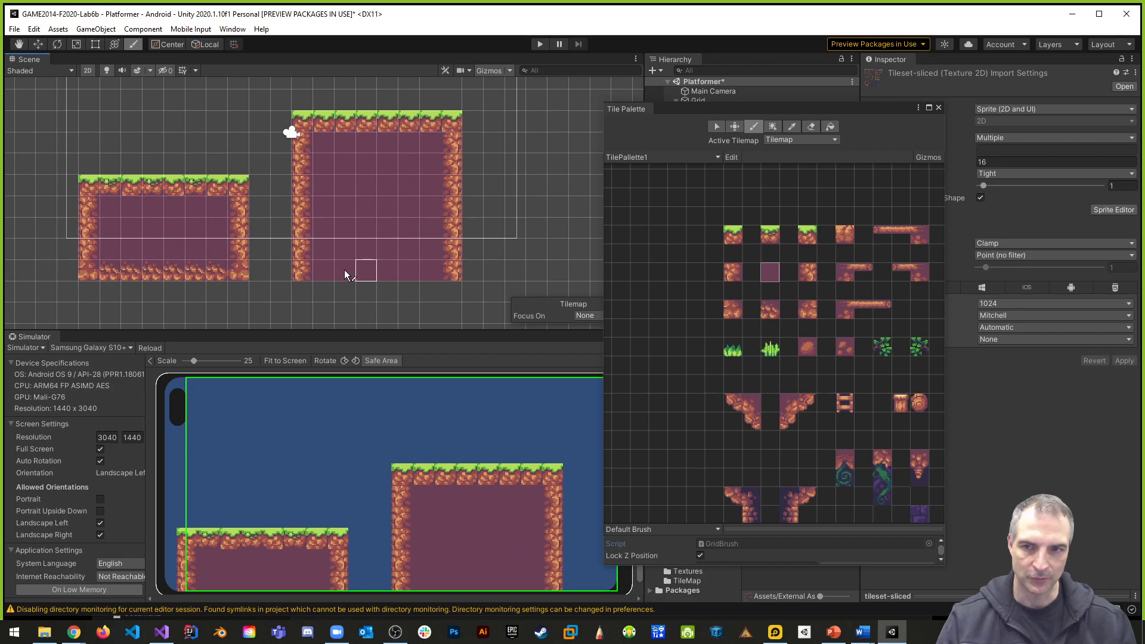
- Finish the taller platform's bottom row with left and right bottom corner tiles and bottom edge tiles between them
left_click(733, 309)
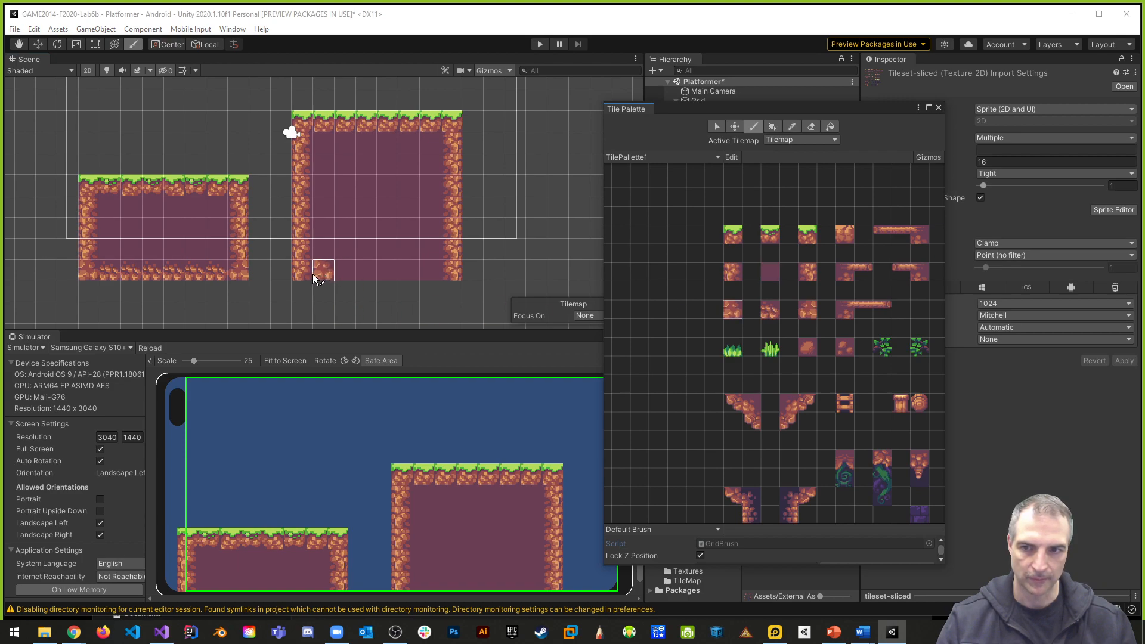
key("i")
left_click(810, 310)
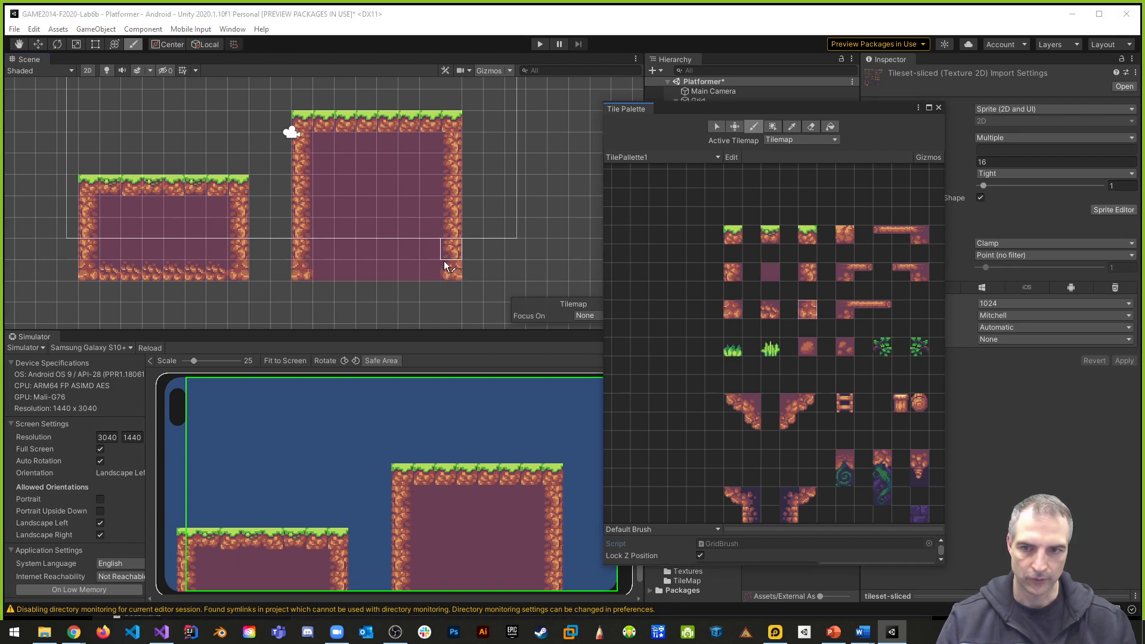
left_click(767, 309)
left_click_drag(337, 282, 454, 280)
left_click(805, 311)
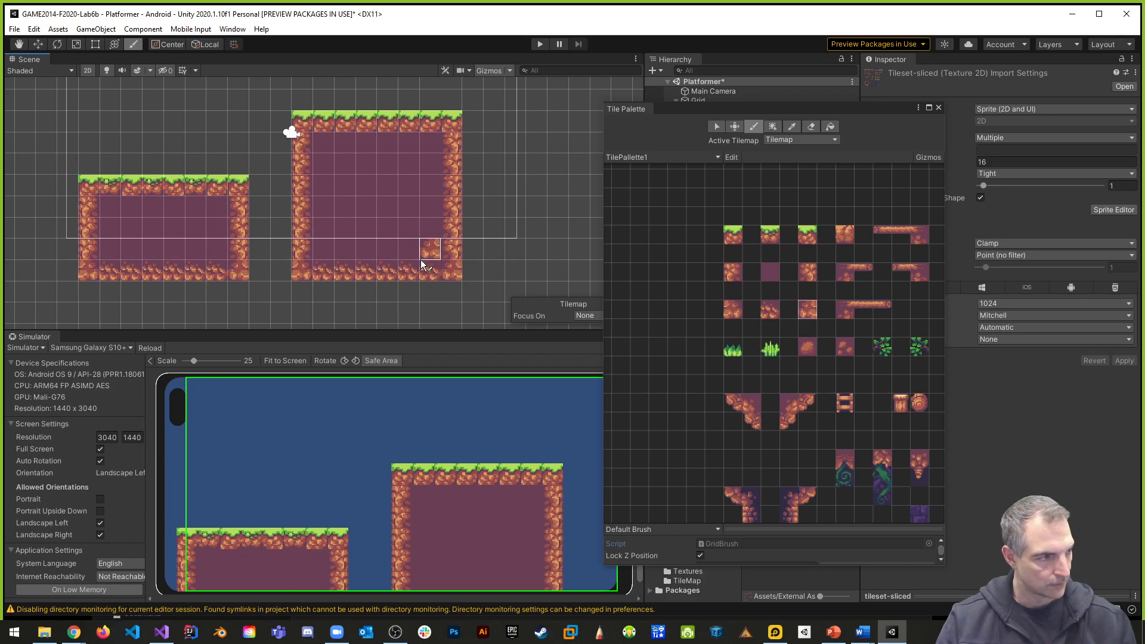
- Close the Tile Palette window to uncover the Hierarchy and Project files
scroll(453, 257, "down", 5)
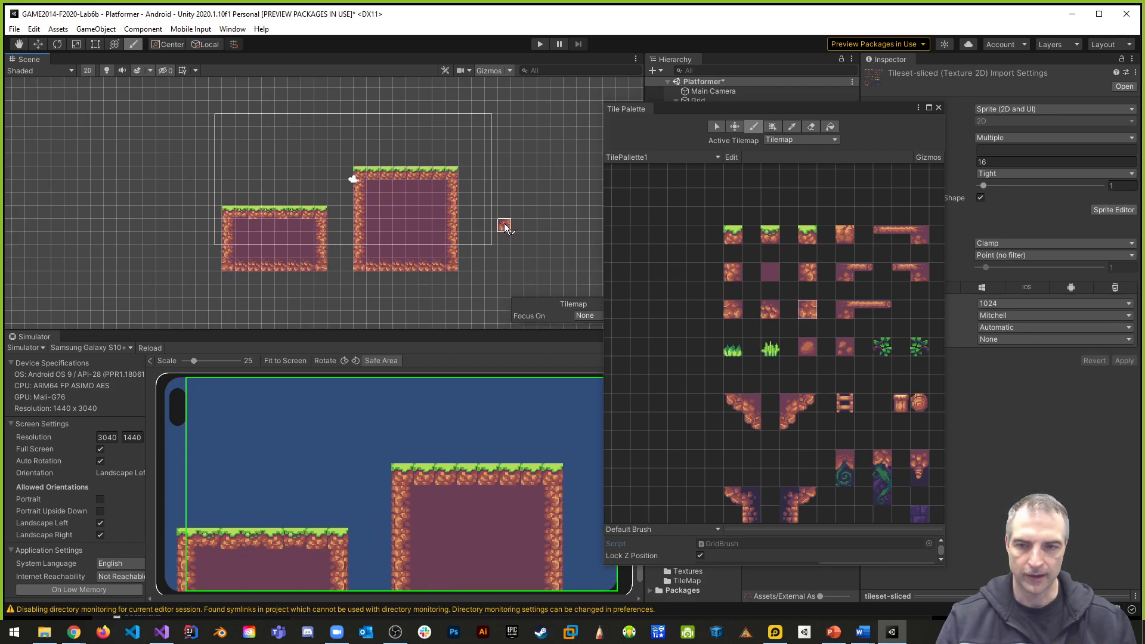
middle_click_drag(530, 228, 404, 243)
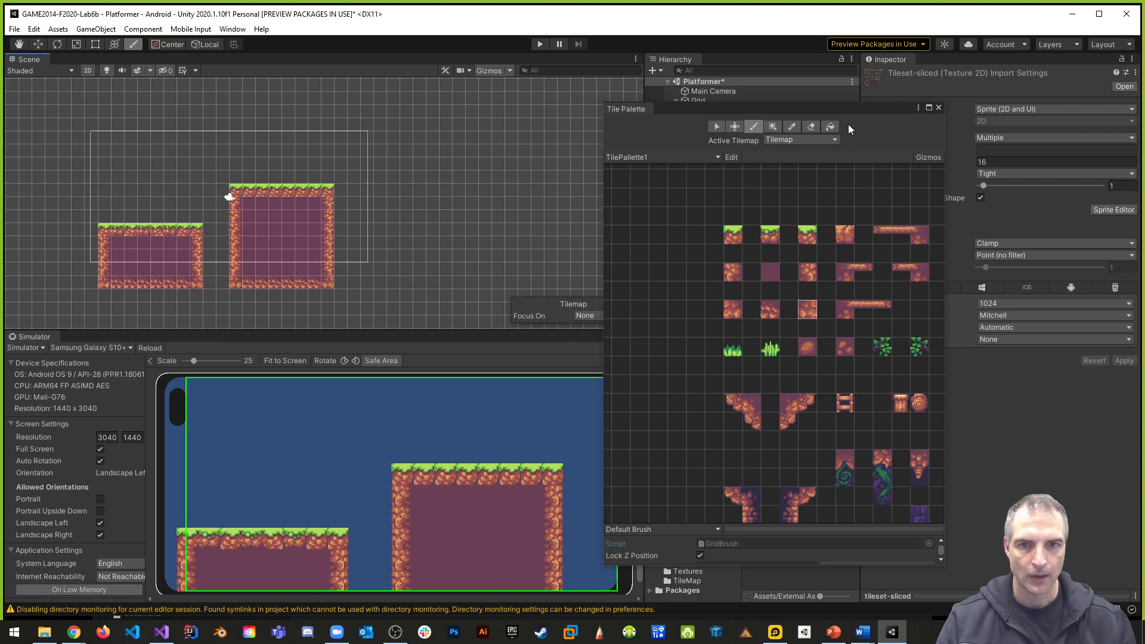
left_click_drag(679, 111, 556, 141)
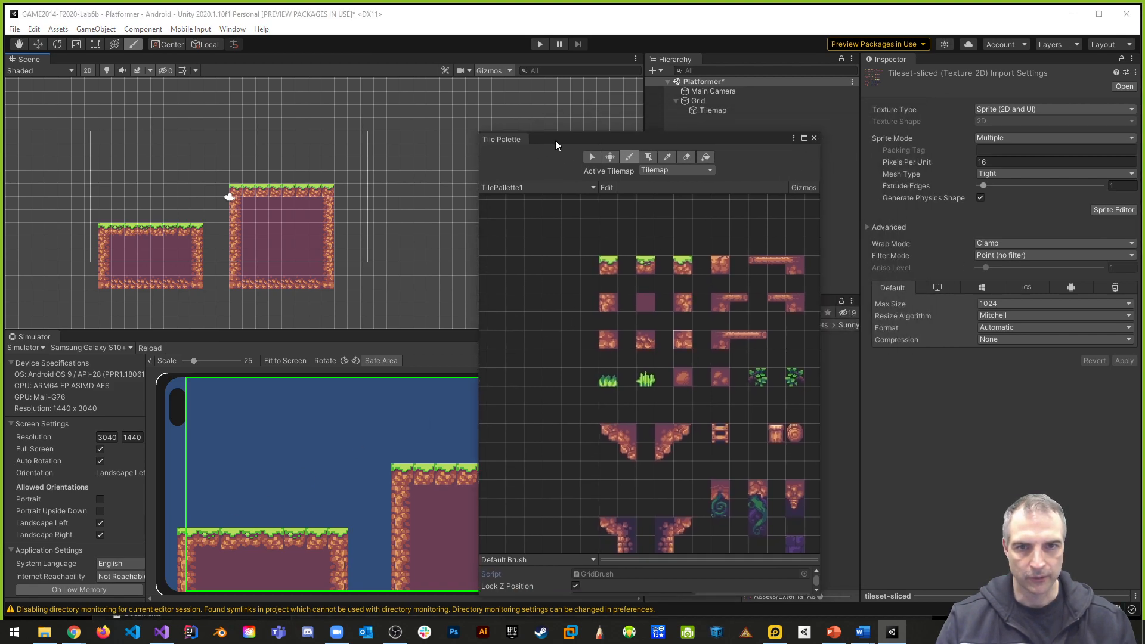
left_click(814, 138)
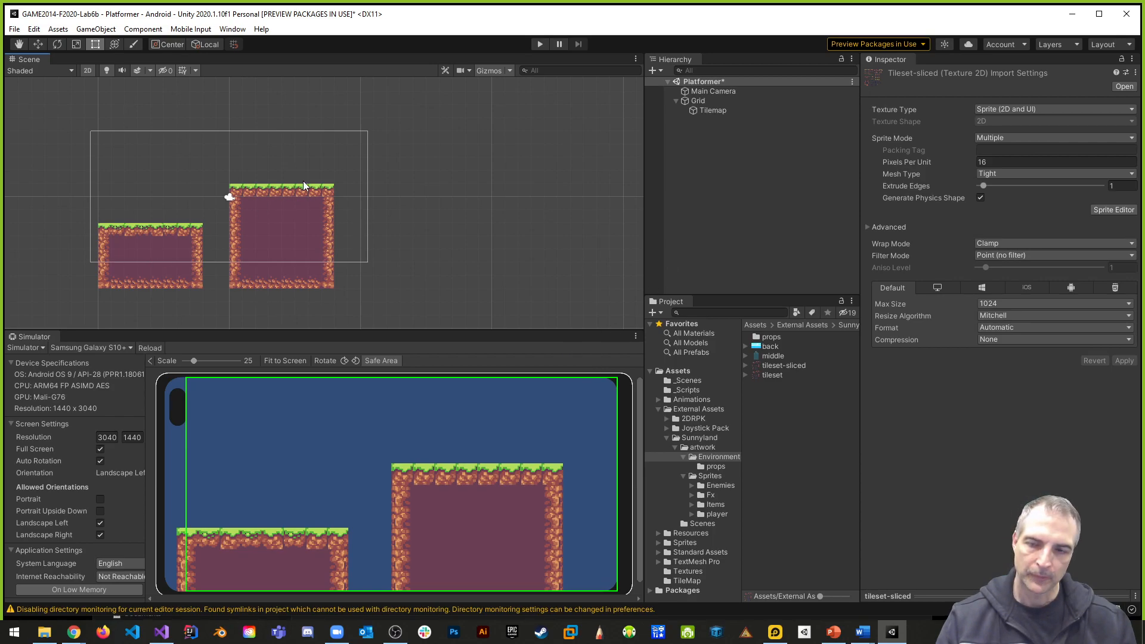
- Add the back image from Sunnyland's Environment folder to the Platformer scene as a sprite
scroll(201, 229, "up", 4)
middle_click_drag(223, 209, 294, 239)
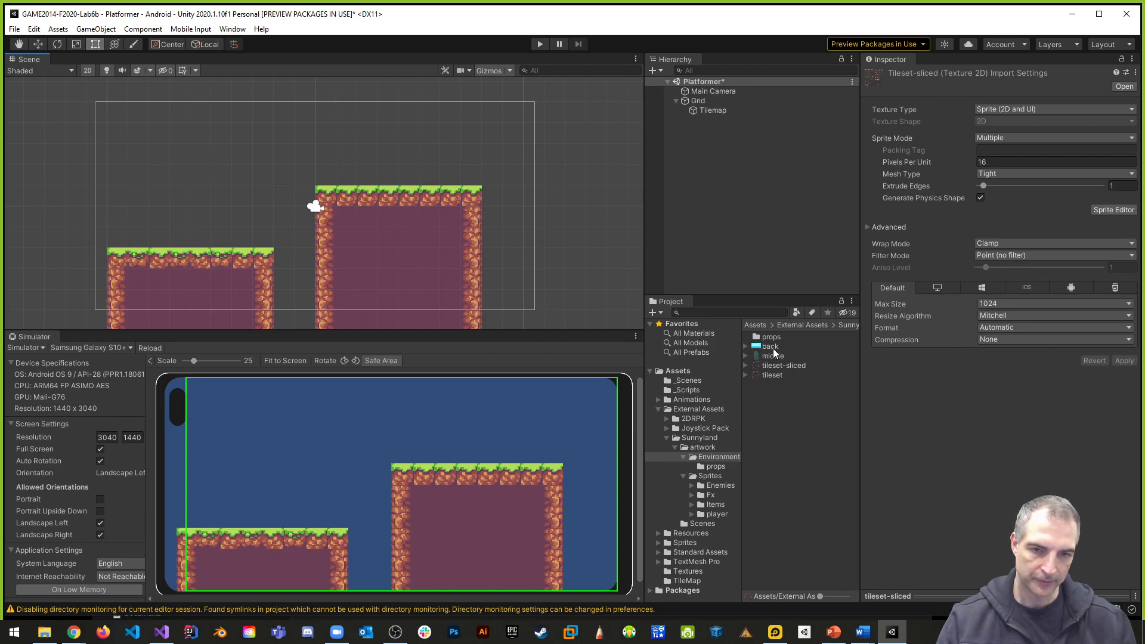
left_click_drag(770, 347, 687, 146)
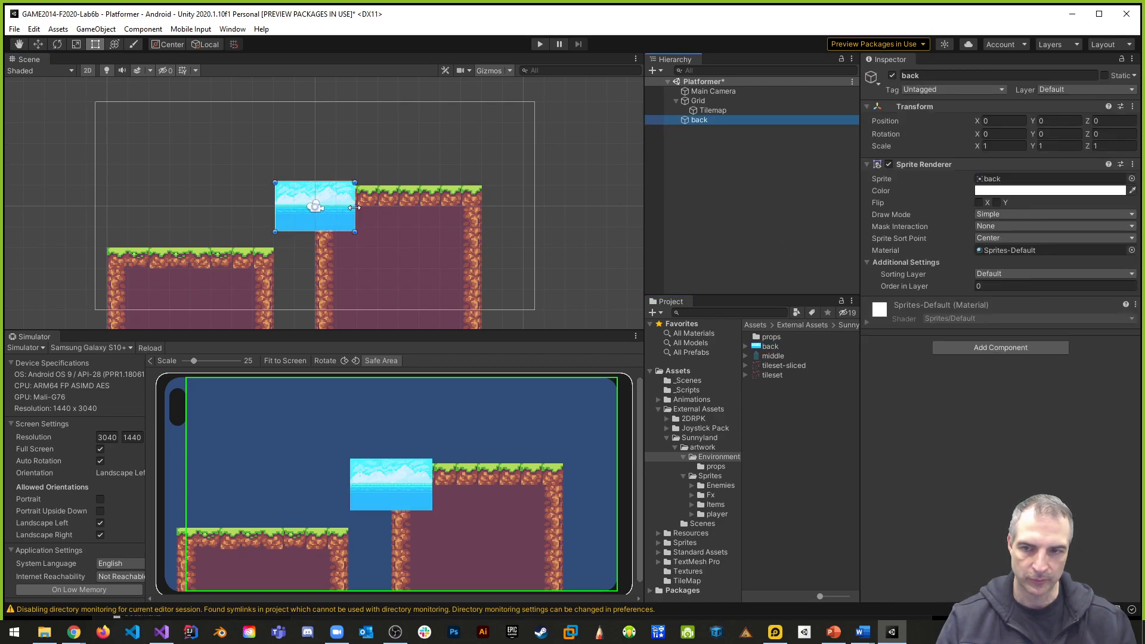
- Set the Tilemap's Order in Layer to 1 in its Tilemap Renderer
left_click(718, 111)
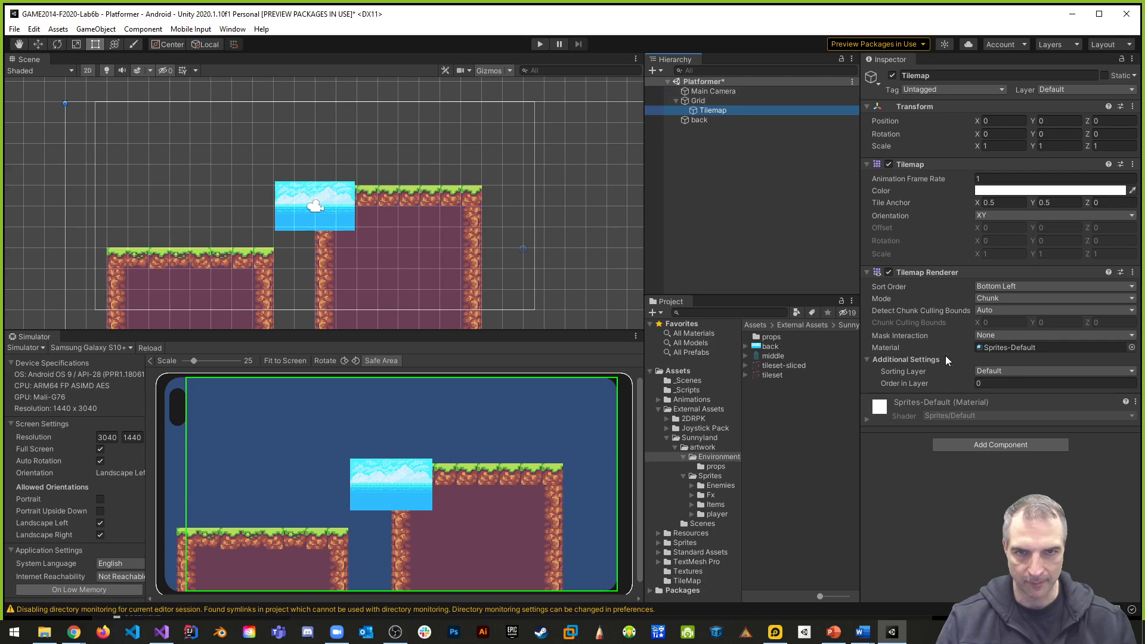
left_click_drag(994, 384, 956, 384)
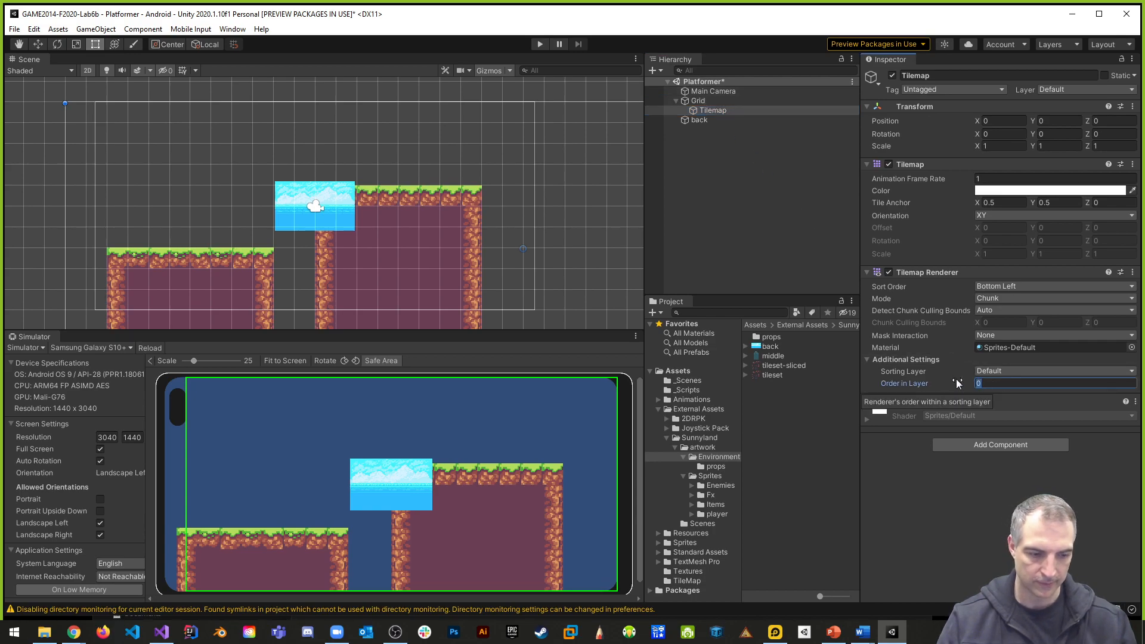
type("1")
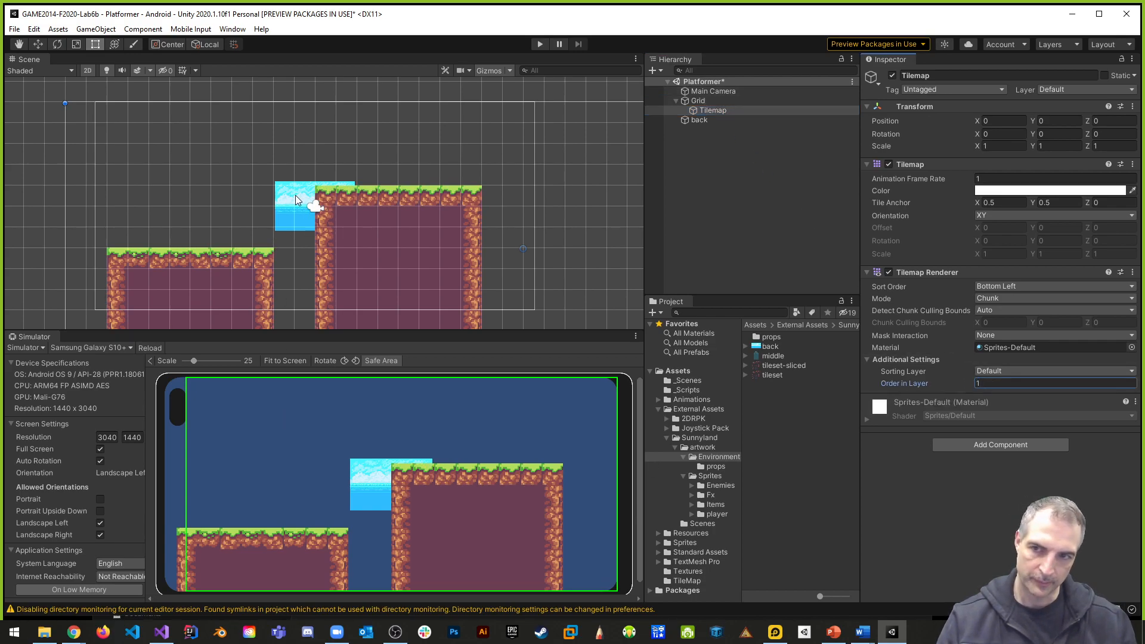
- Scale the back background sprite to 8 on the X, Y and Z axes
left_click(698, 119)
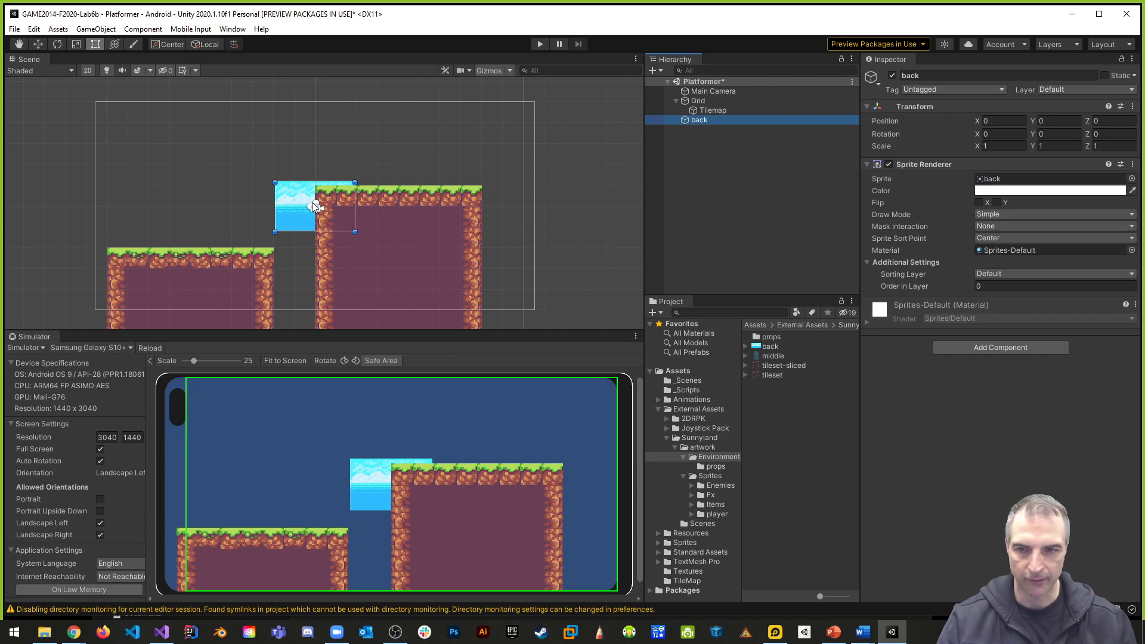
left_click(1003, 147)
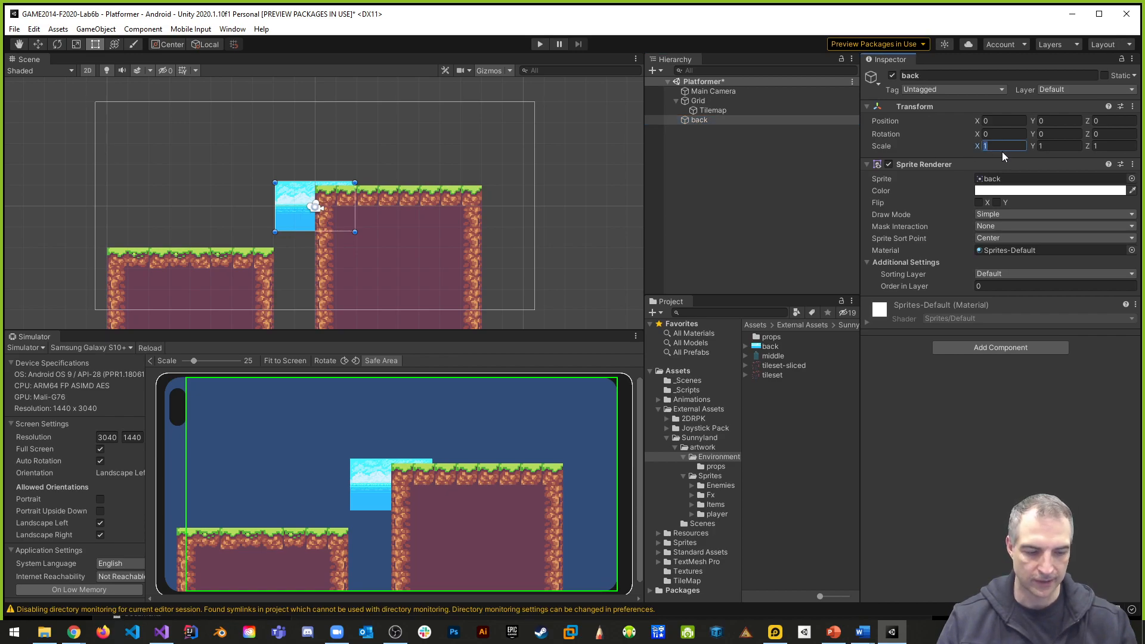
type("8")
left_click(1053, 147)
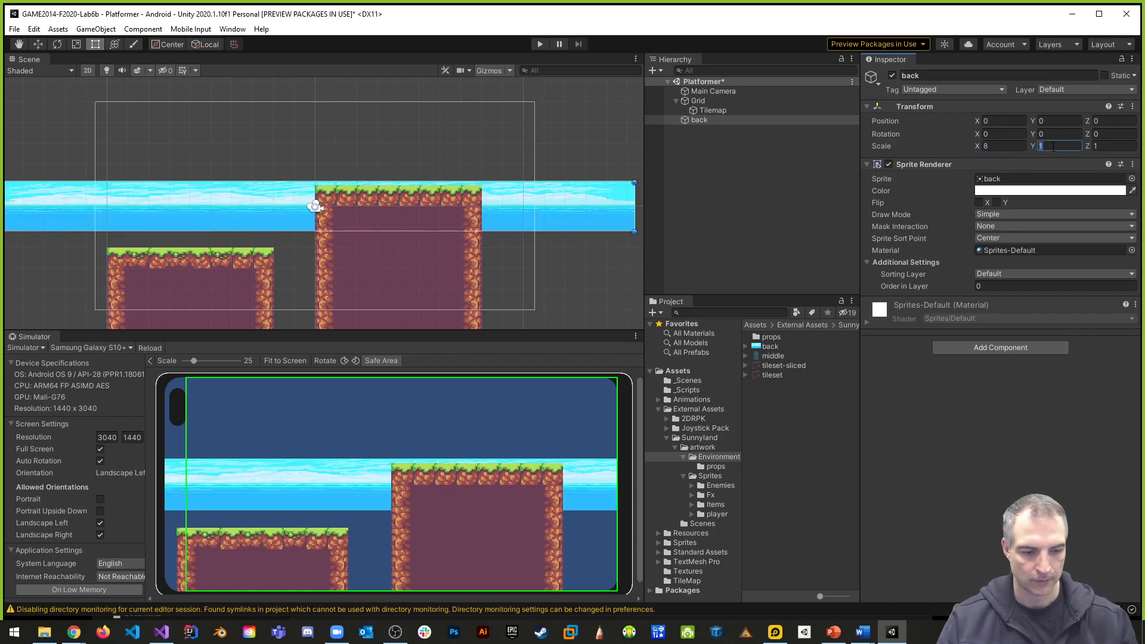
type("8")
left_click(1097, 147)
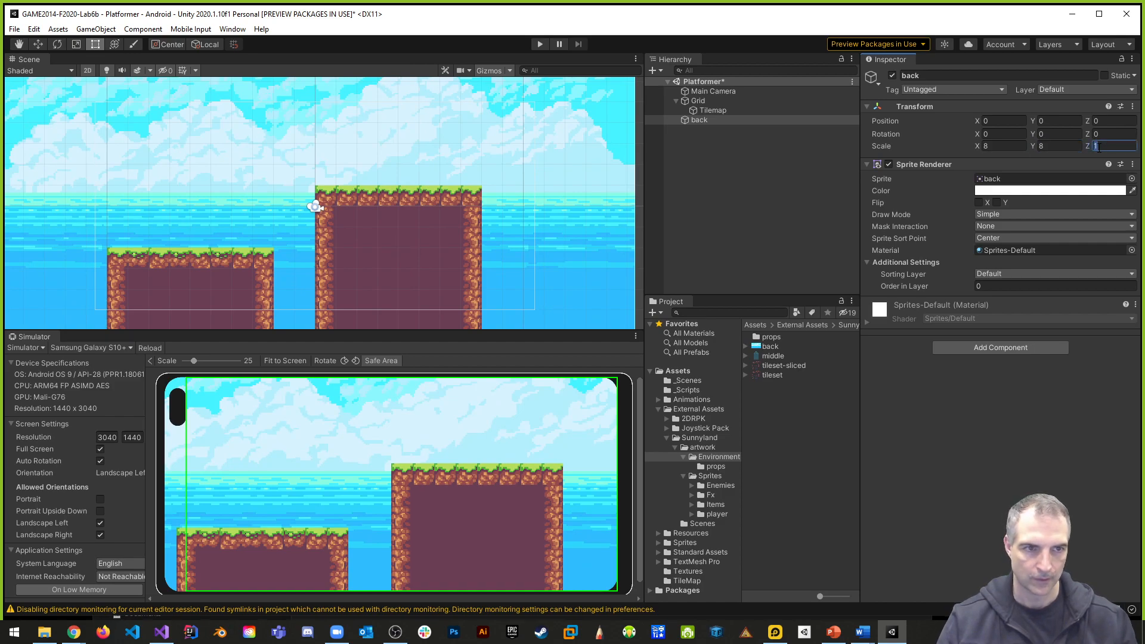
type("8")
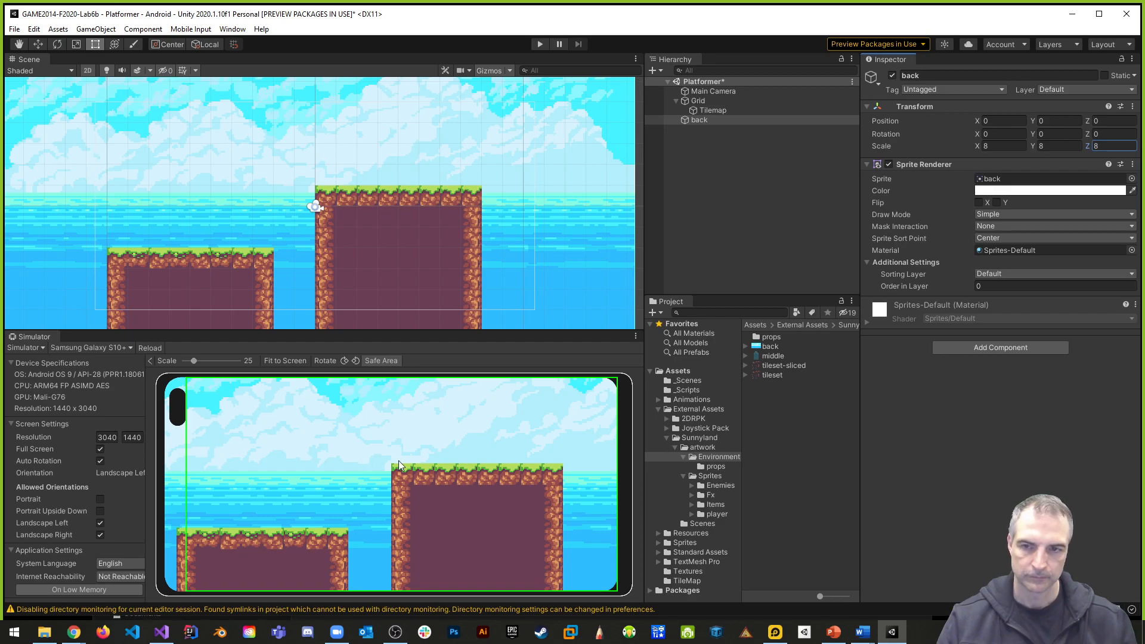
- Disable and re-enable the back object to compare the level with and without the background, and save the scene
scroll(263, 233, "down", 9)
middle_click_drag(300, 225, 352, 229)
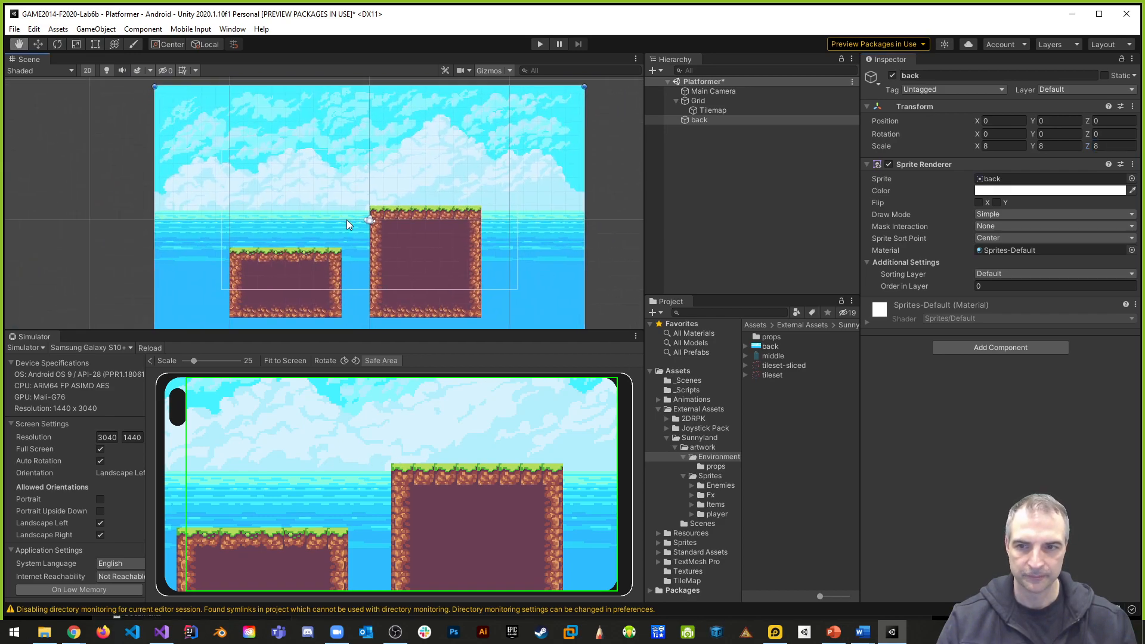
scroll(352, 238, "down", 2)
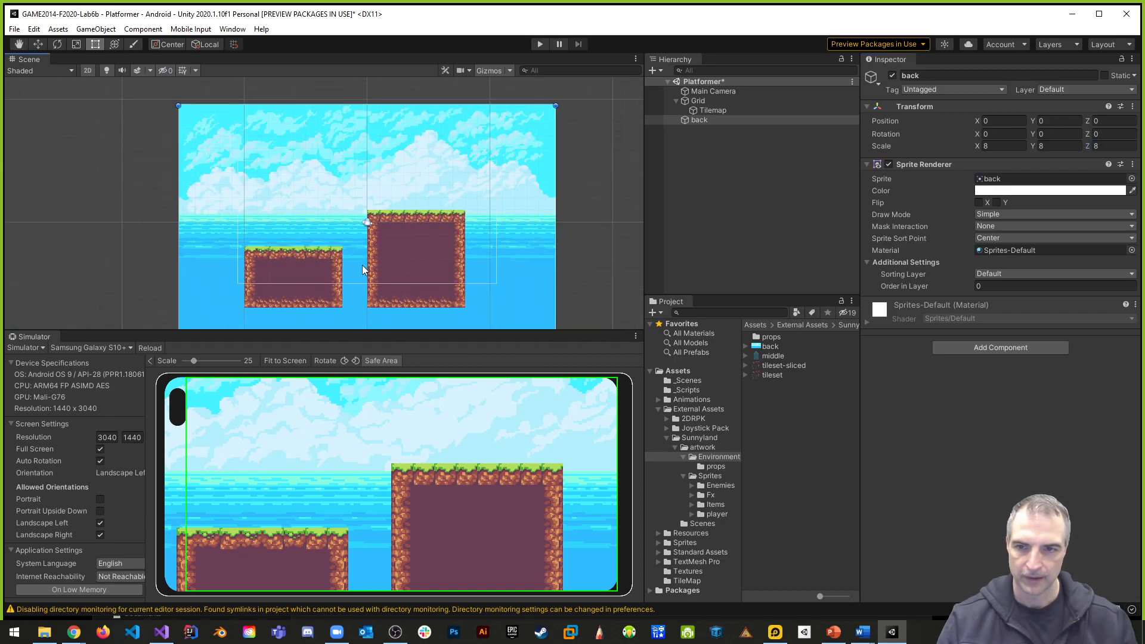
scroll(364, 266, "up", 2)
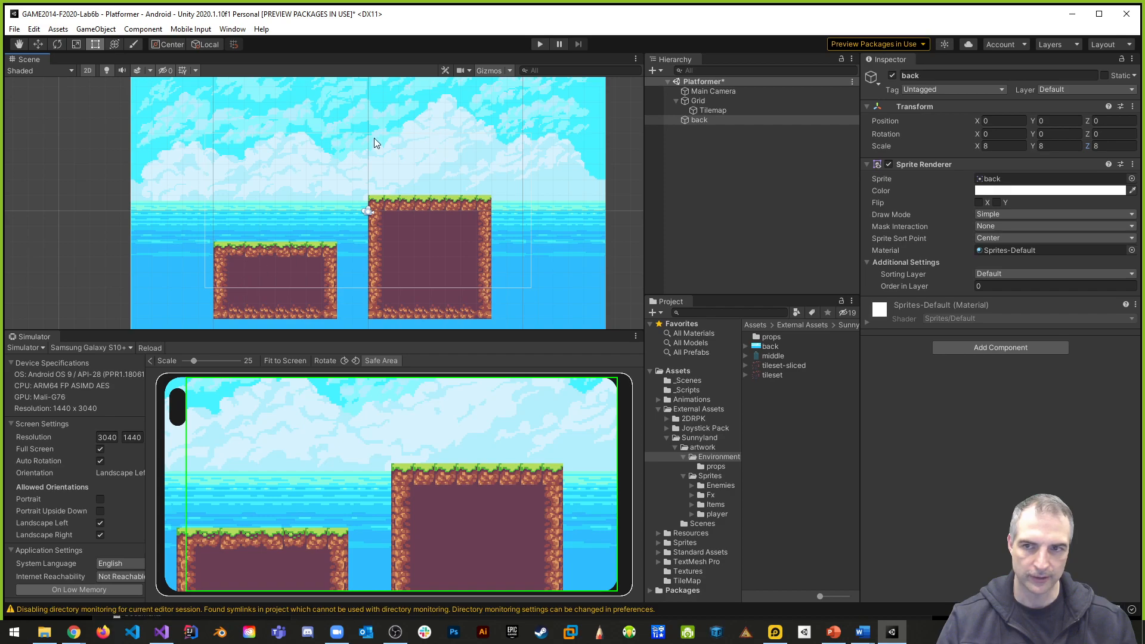
left_click(893, 76)
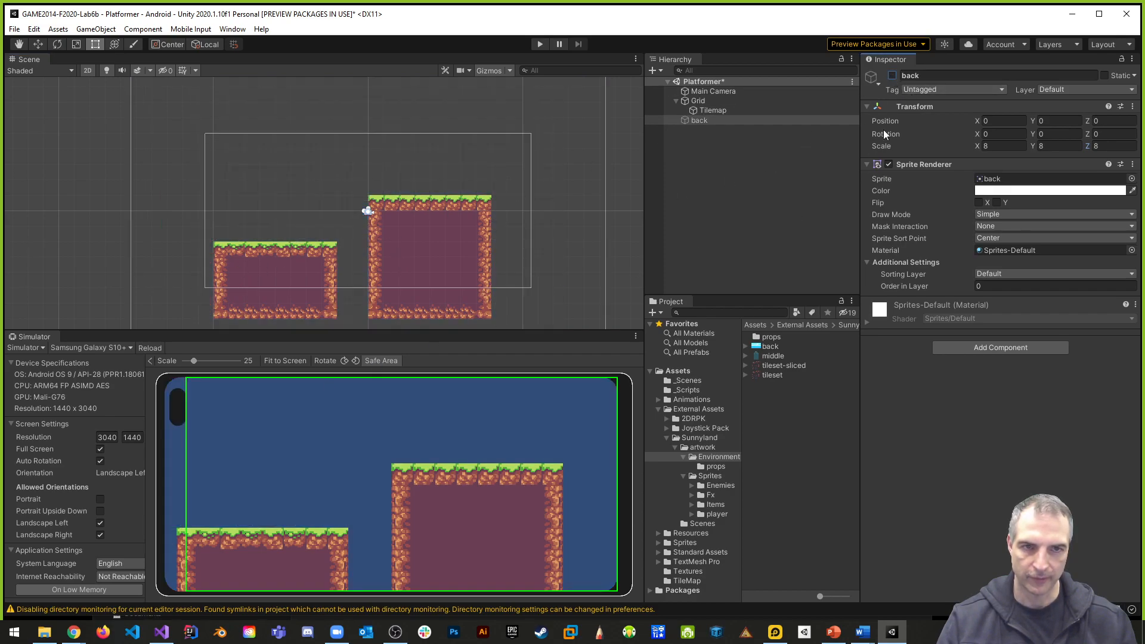
left_click(893, 76)
left_click(892, 76)
left_click(893, 75)
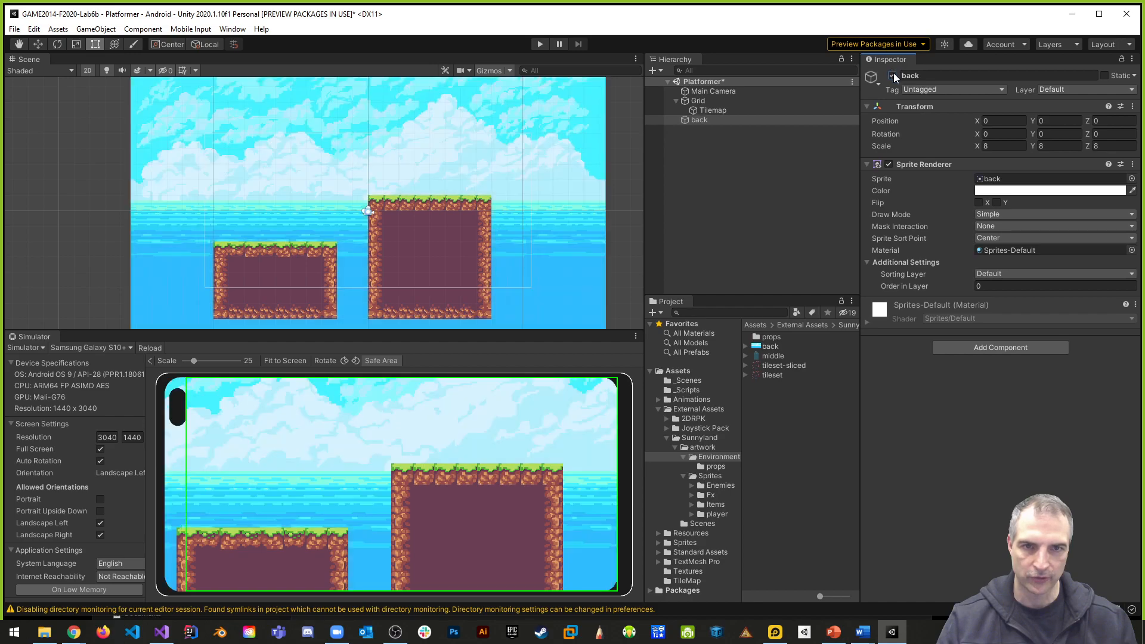
key("ctrl+s")
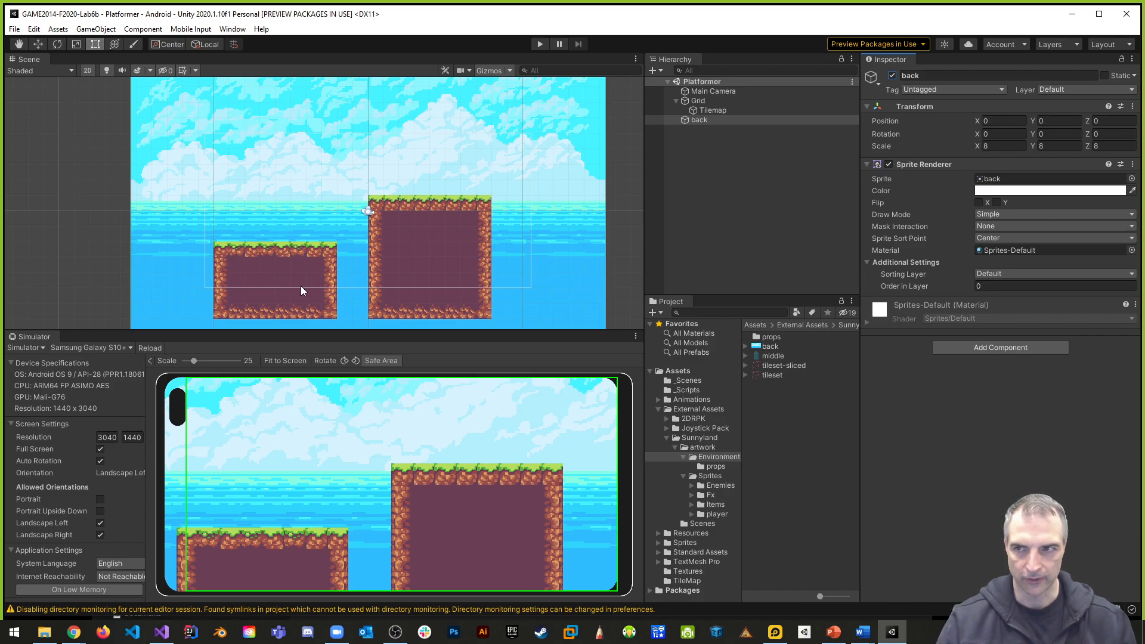
- Open the Player settings from the Build Settings and set the product name to Lab6b
left_click(15, 30)
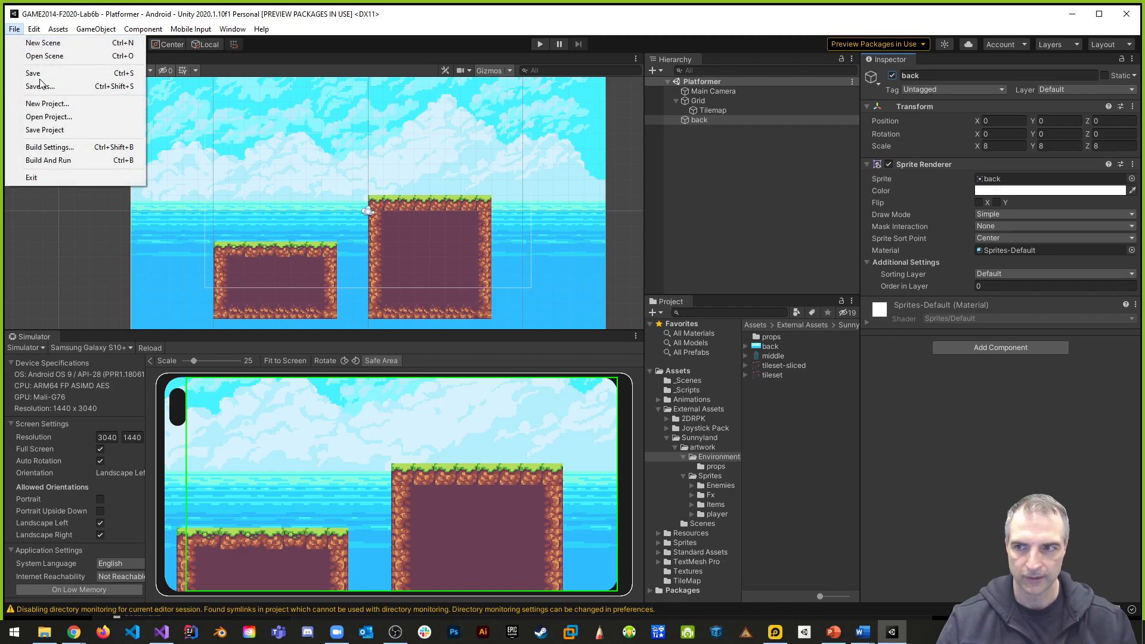
left_click(59, 147)
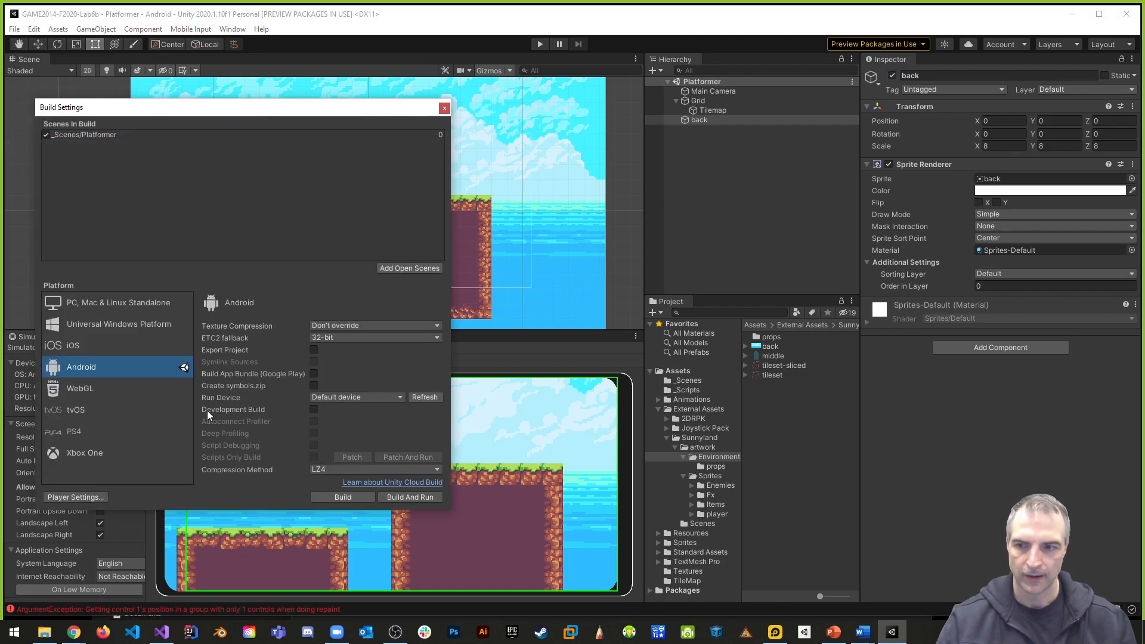
left_click(91, 497)
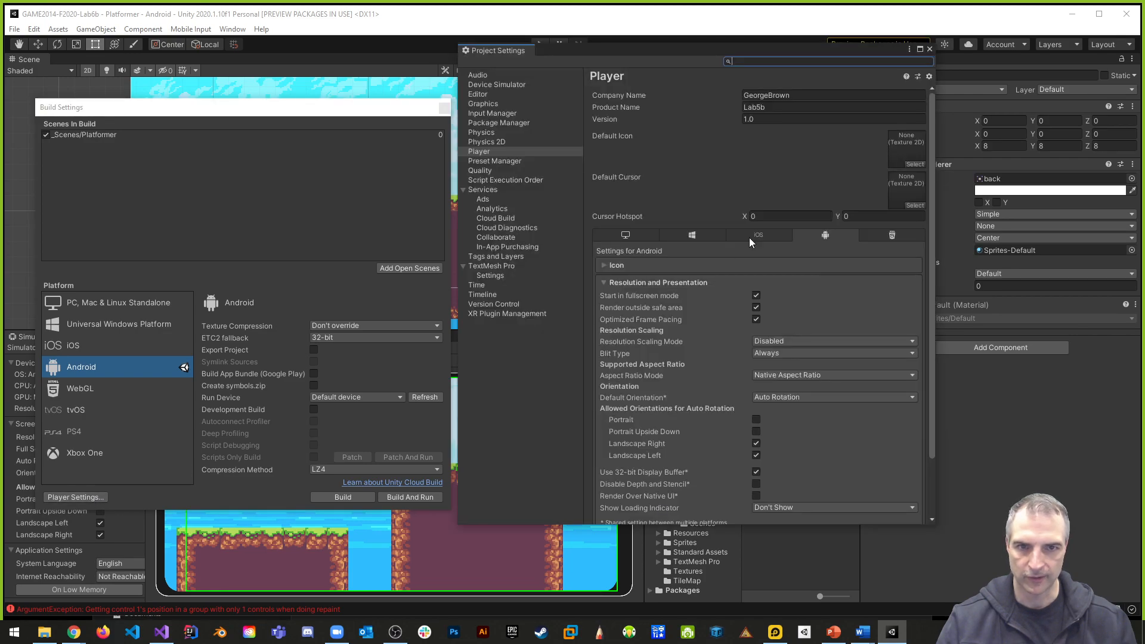
left_click(775, 106)
key("BackSpace")
key("BackSpace")
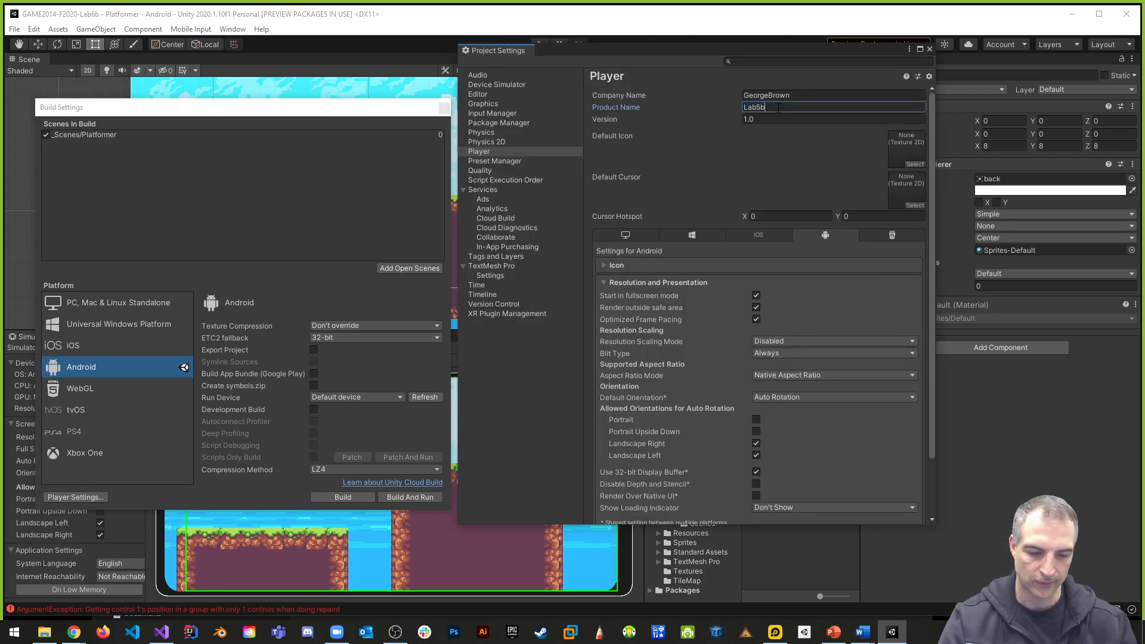
type("6b")
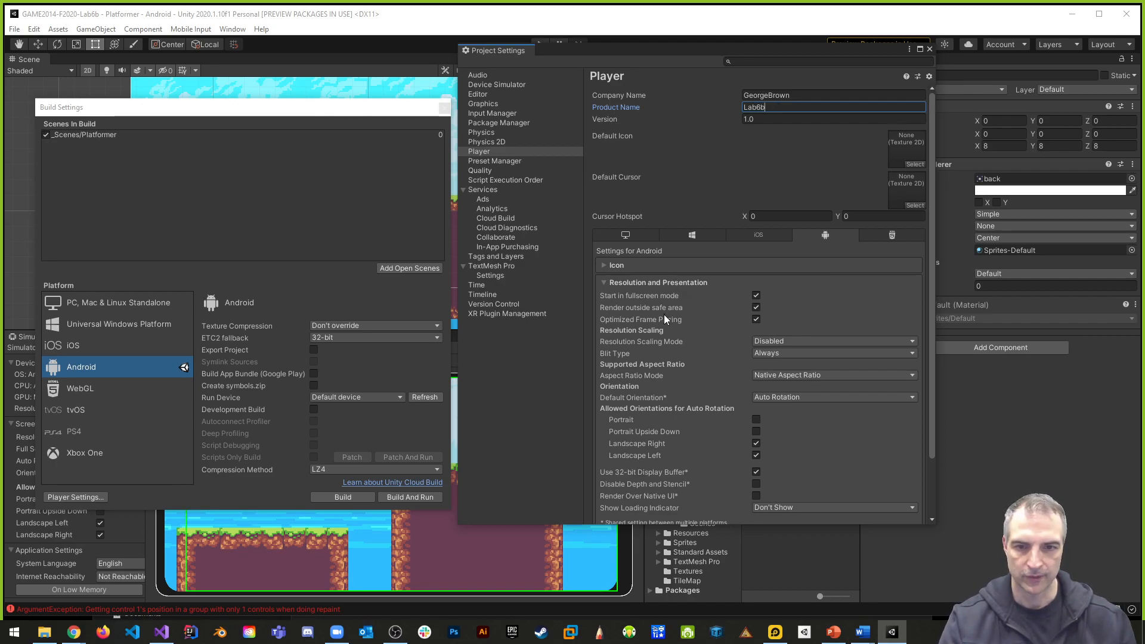
- Set the Android package name to ca.GeorgeBrown.Lab6b in Other Settings and close the Project Settings
scroll(664, 314, "down", 3)
left_click(643, 486)
scroll(686, 417, "down", 15)
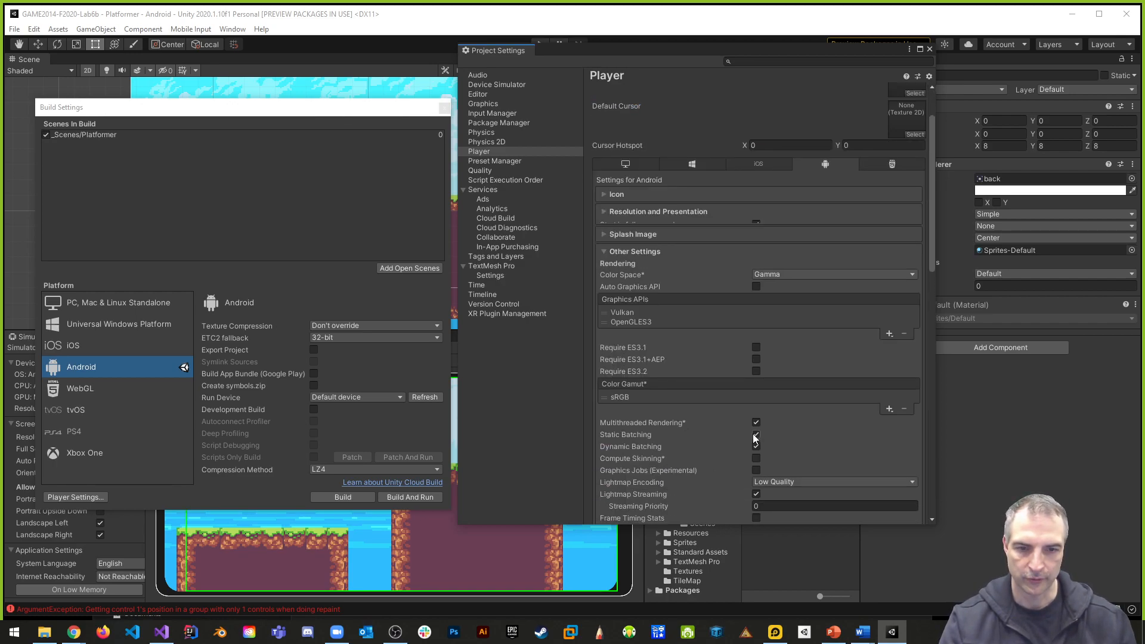
left_click(847, 460)
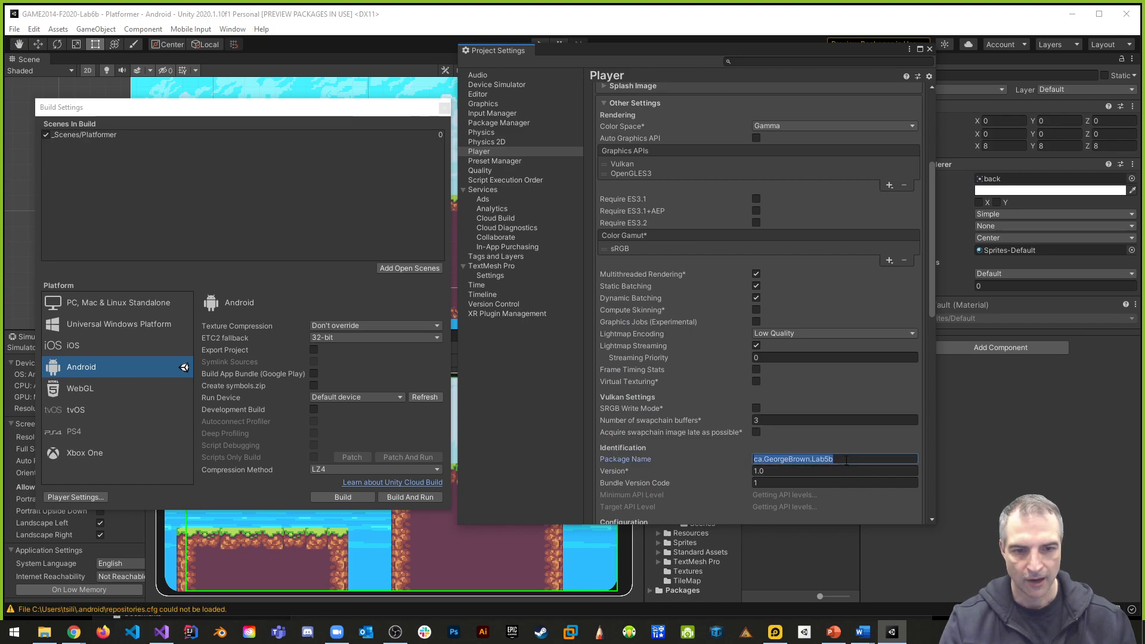
key("BackSpace")
key("BackSpace")
type("6b")
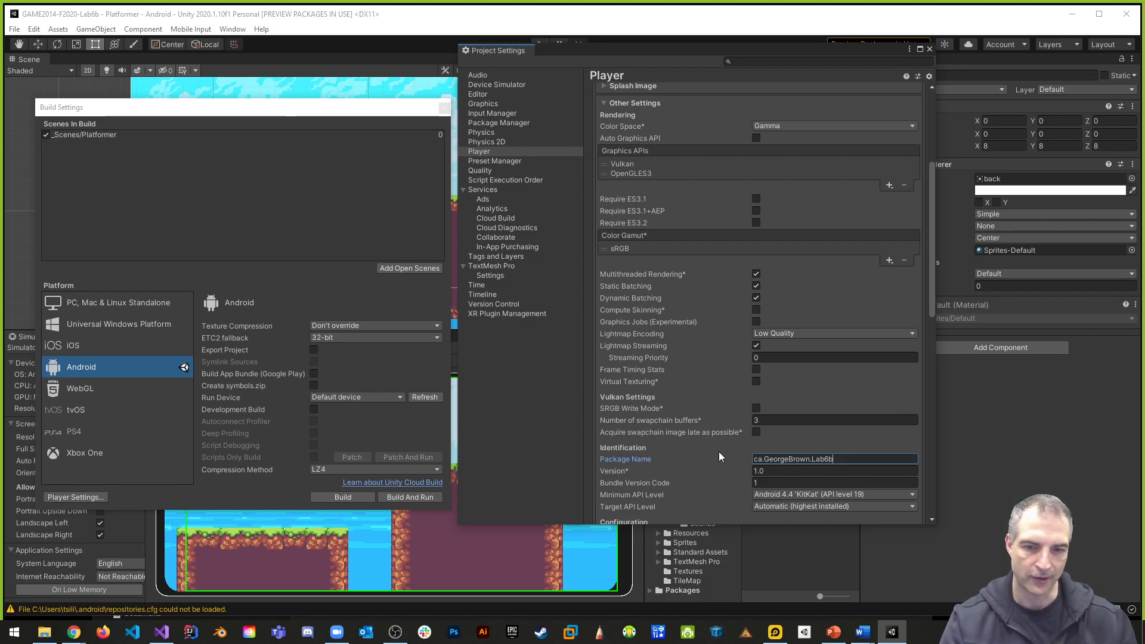
scroll(712, 449, "down", 3)
scroll(705, 442, "up", 6)
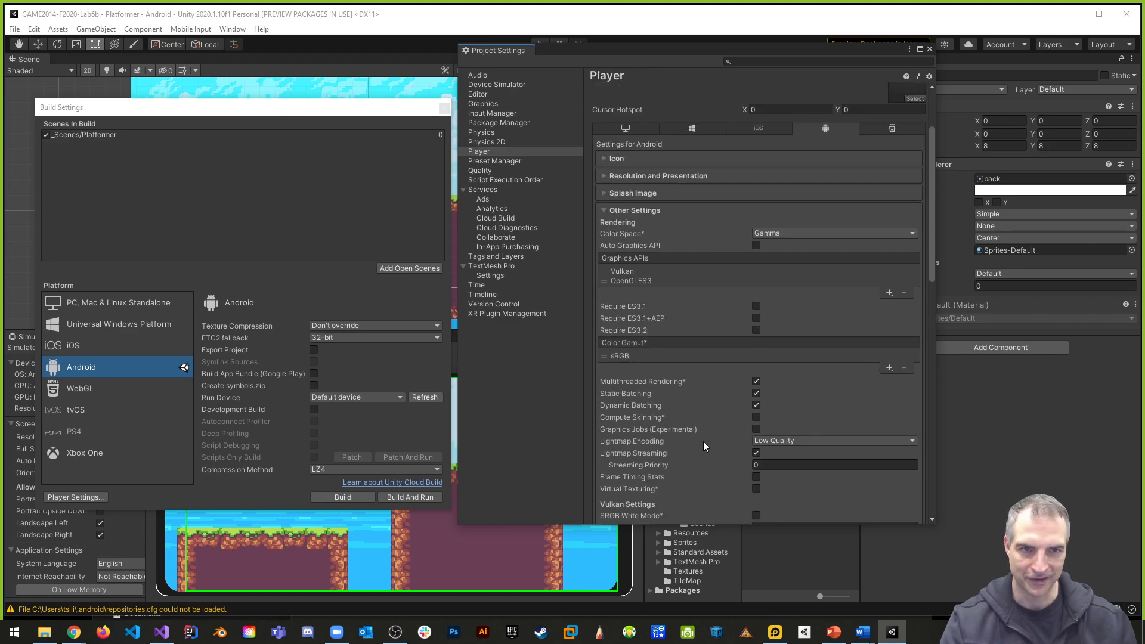
scroll(703, 441, "up", 3)
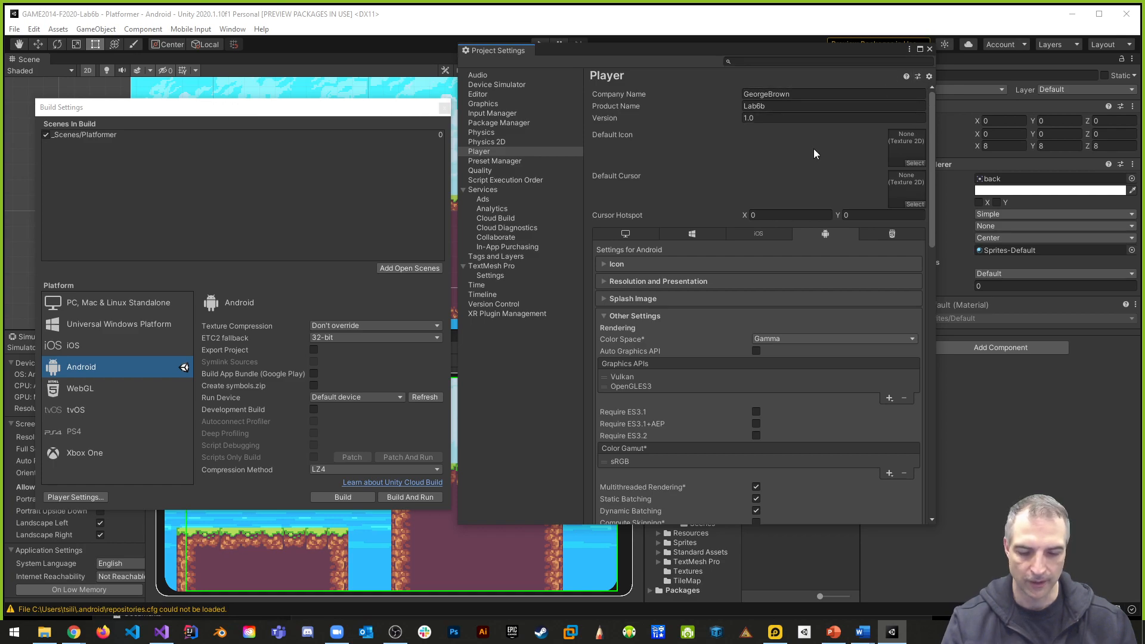
left_click(930, 49)
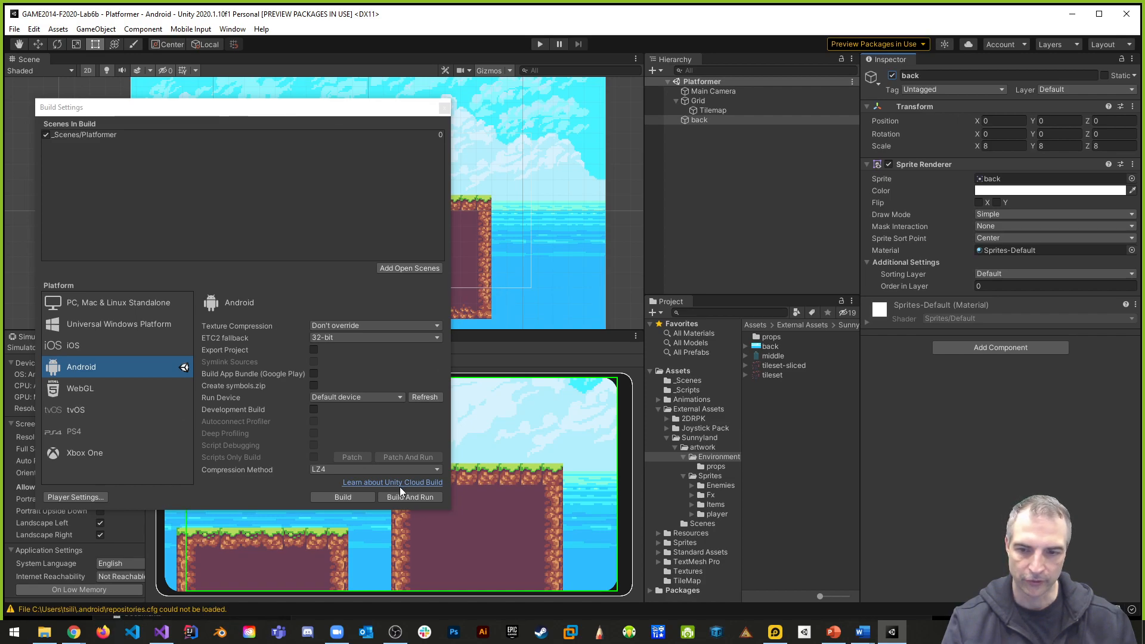
- Choose the Samsung SM G975N (emulator-5554) as the run device and start Build And Run
left_click(360, 397)
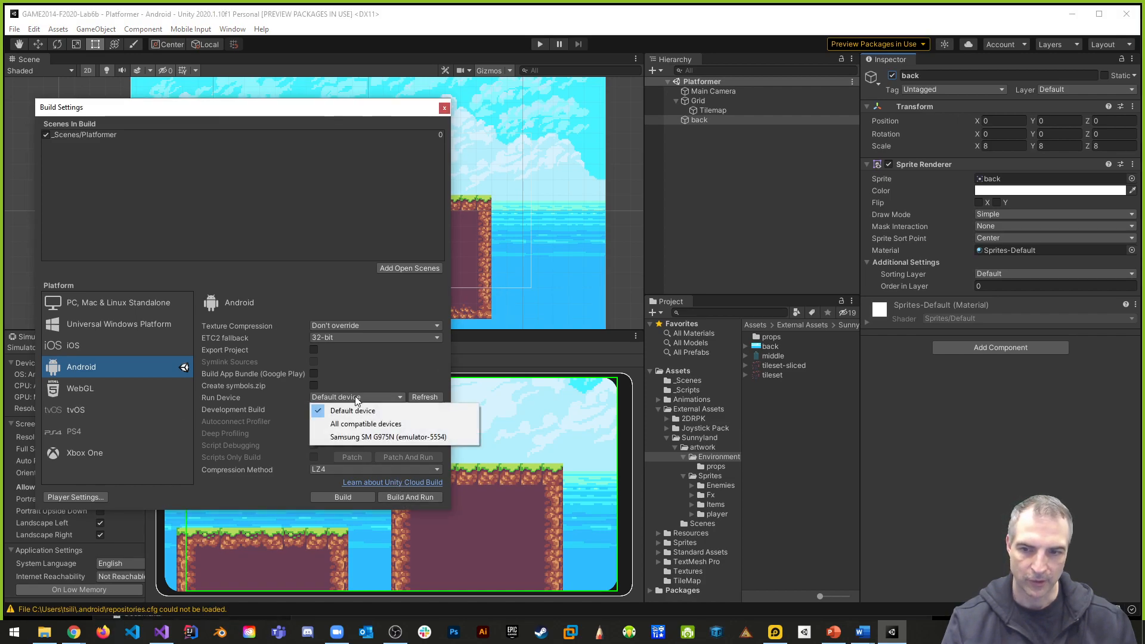
left_click(352, 439)
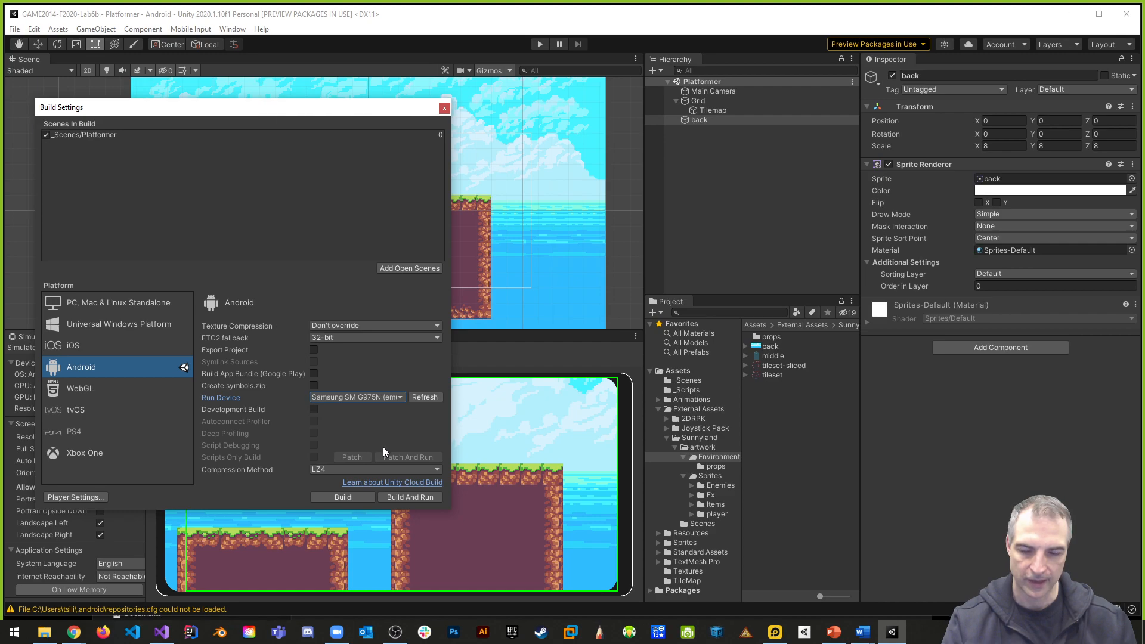
left_click(404, 497)
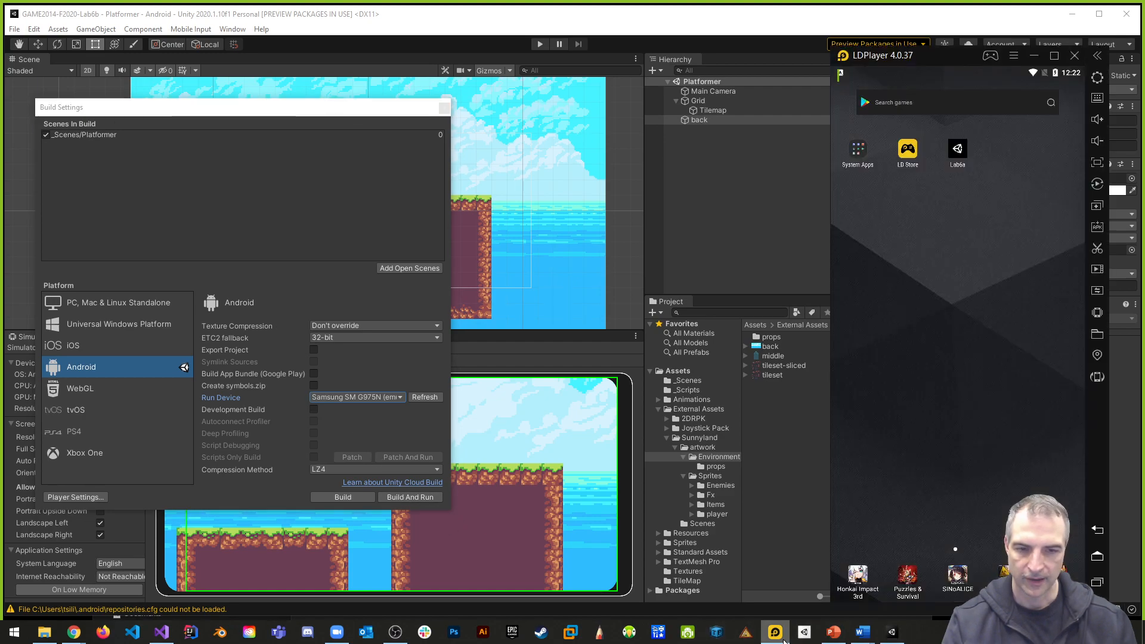
left_click(420, 497)
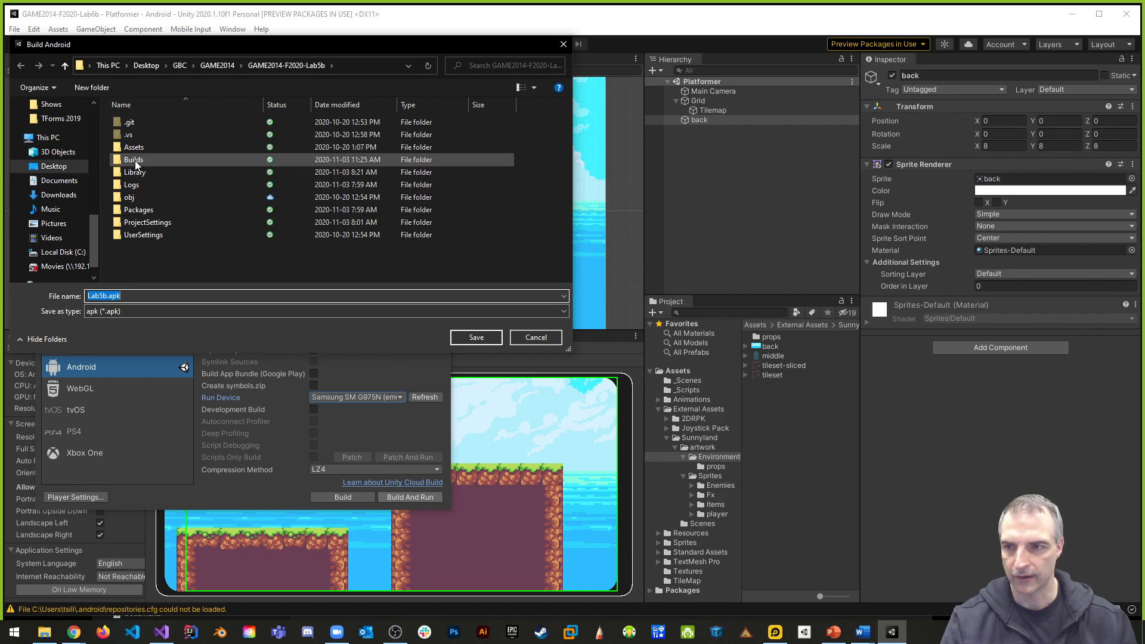
- Name the Android build file Lab6b.apk
left_click(115, 296)
key("BackSpace")
type("6")
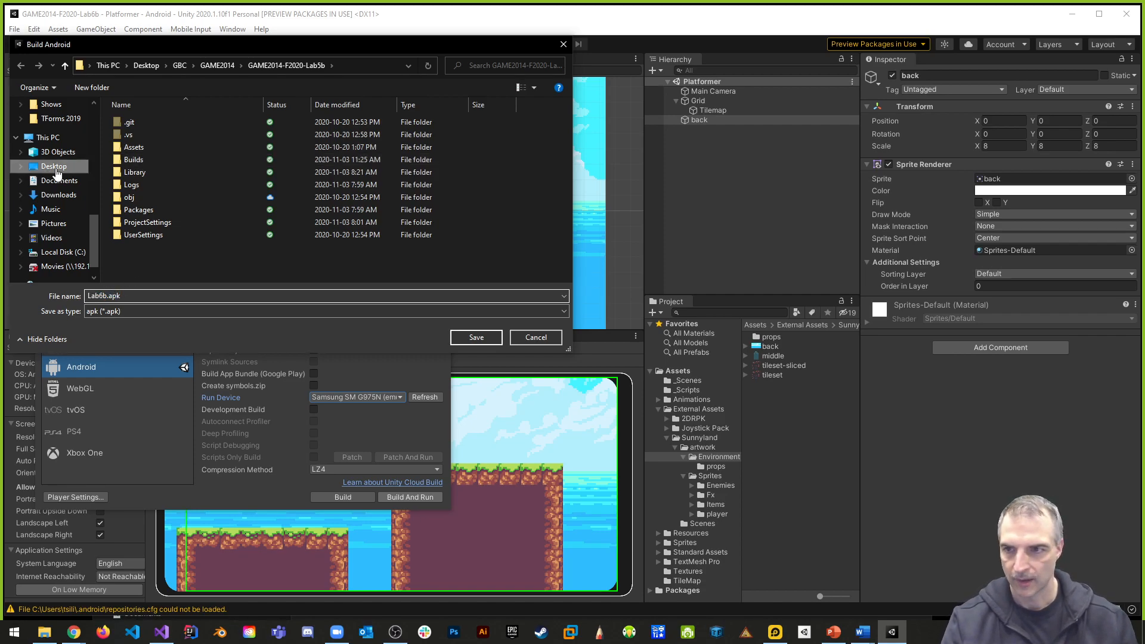
- Browse the build save location to the GAME2014-F2020-Lab6b project folder inside GBC\GAME2014
double_click(132, 159)
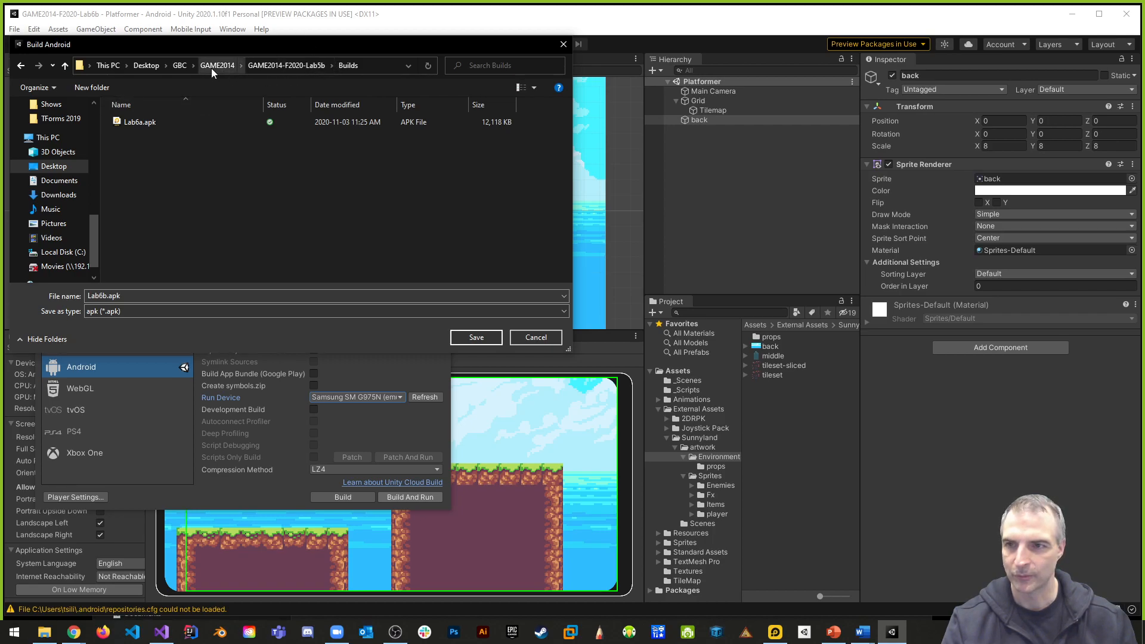
left_click(183, 65)
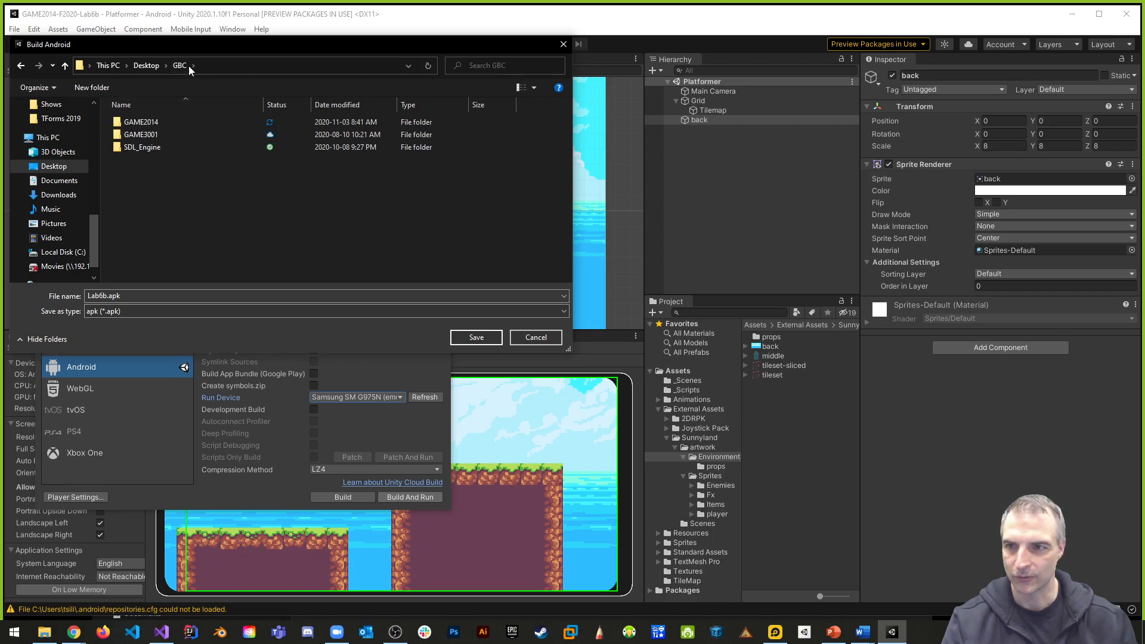
double_click(143, 120)
scroll(278, 156, "down", 2)
scroll(276, 173, "up", 2)
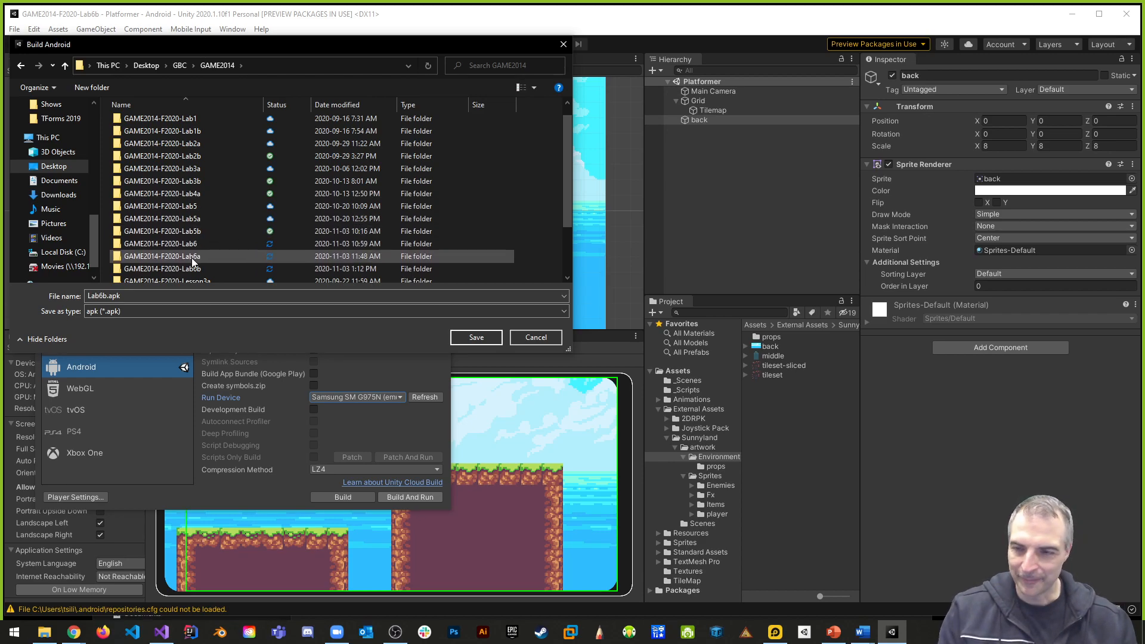
double_click(178, 271)
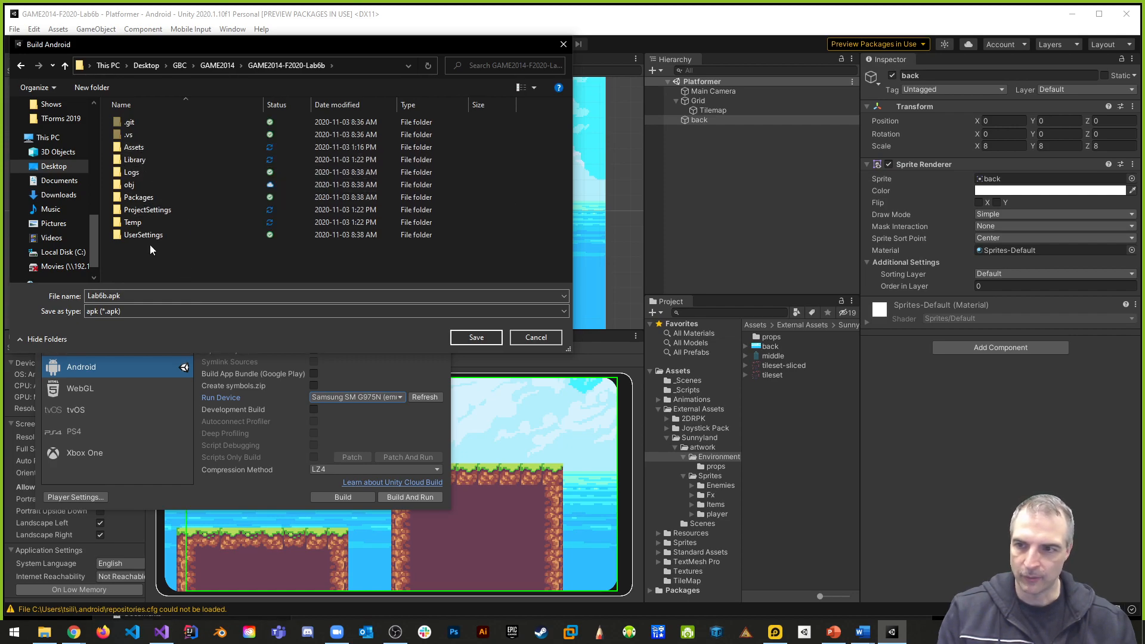
- Create a folder named Builds in the project folder and save Lab6b.apk in it to start the build
left_click(99, 88)
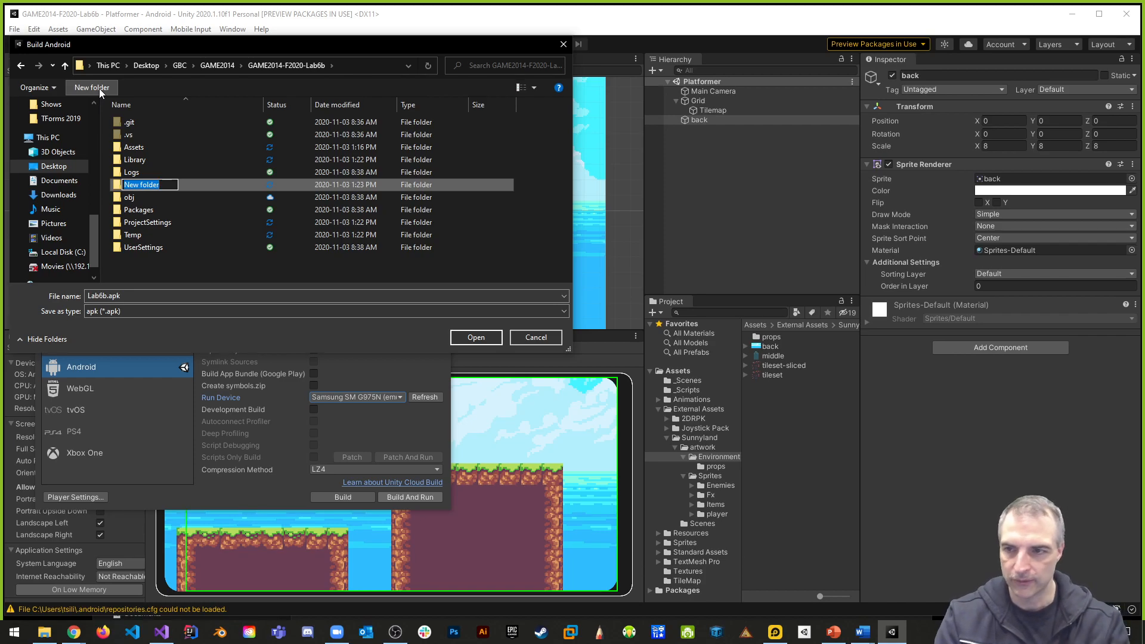
type("Builds")
key("Return")
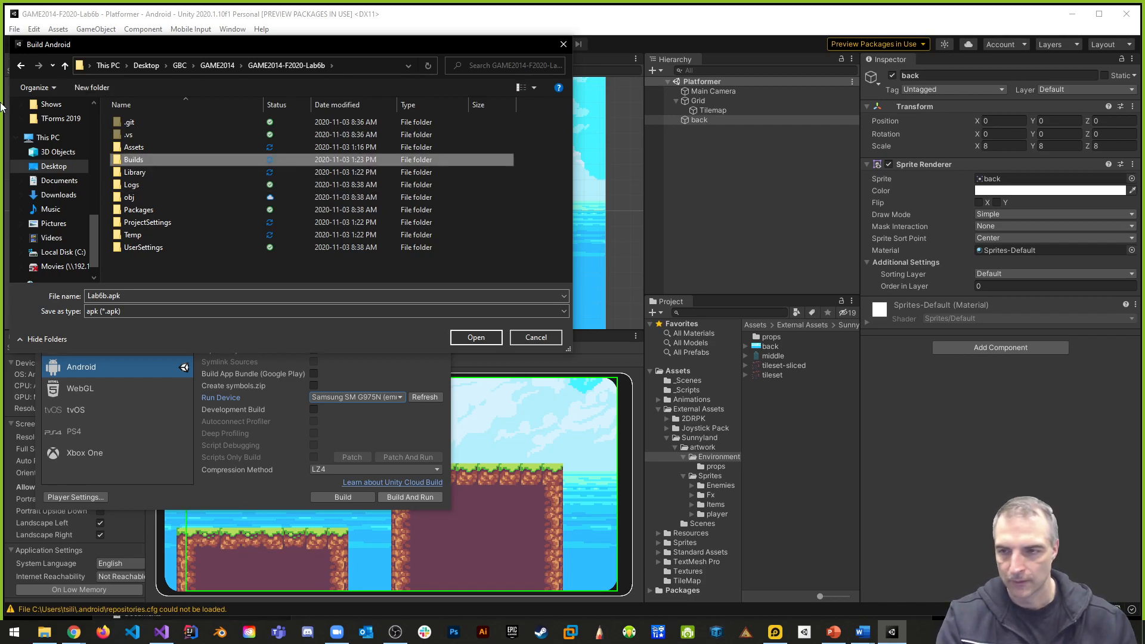
double_click(135, 160)
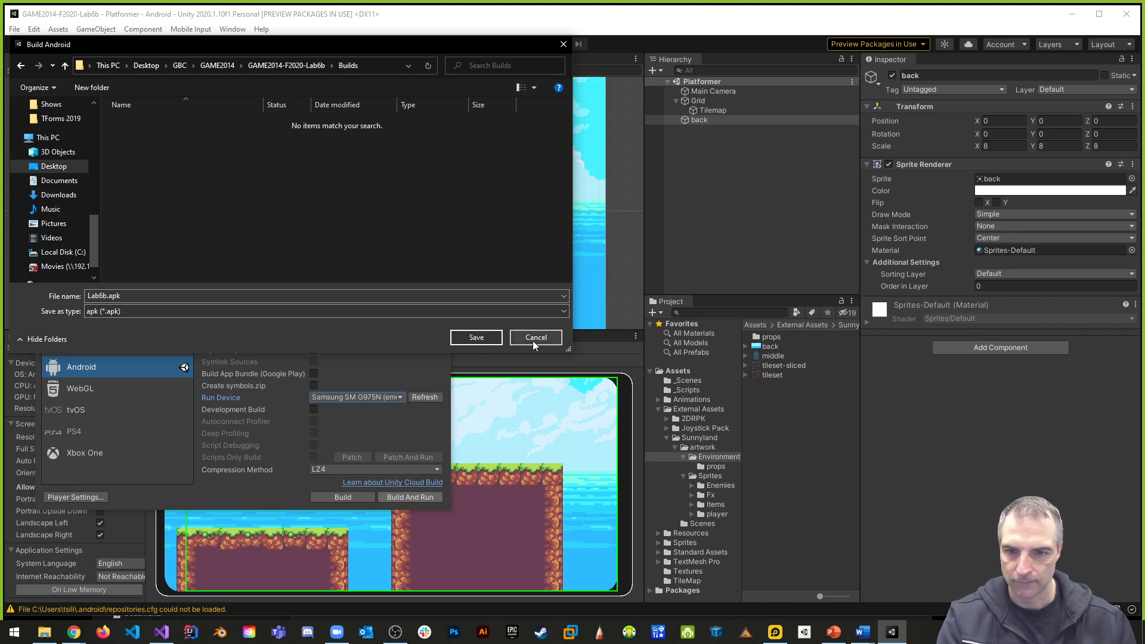
left_click(482, 339)
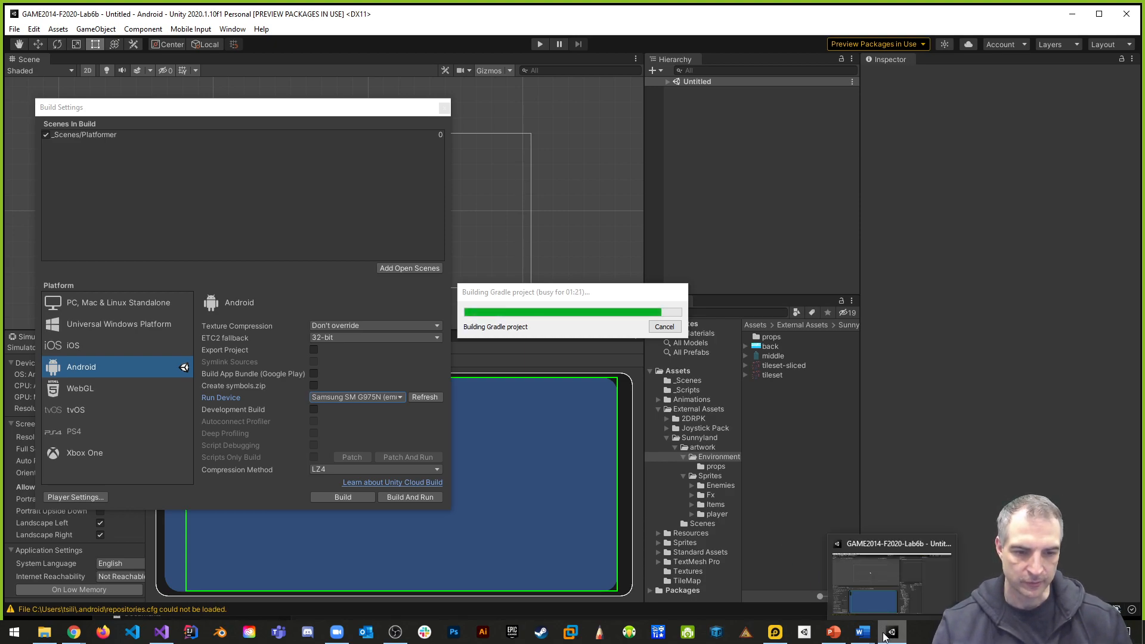
- Switch to LDPlayer and inspect the running Lab6b game, enlarging and repositioning the emulator window to see the whole scene
left_click(775, 632)
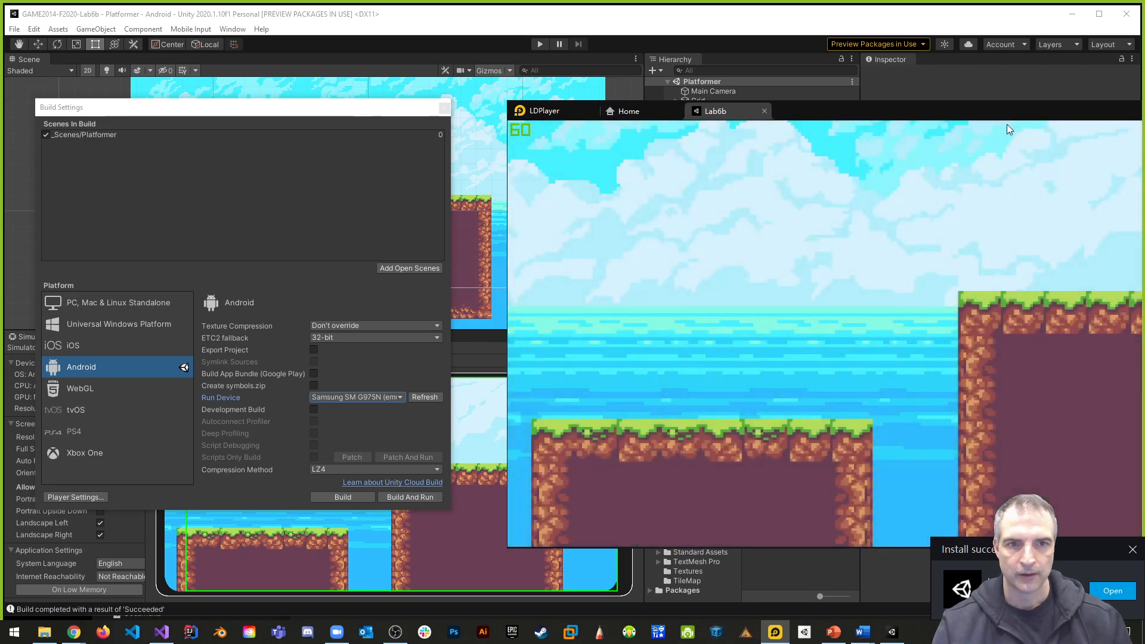
left_click_drag(1006, 117, 582, 80)
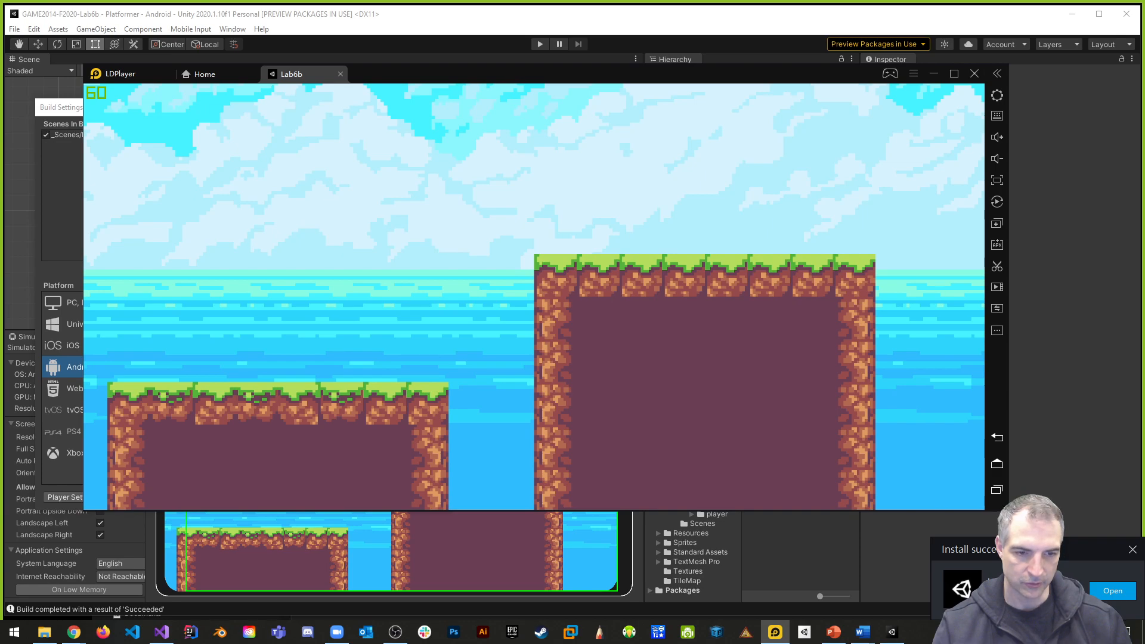
left_click(1027, 526)
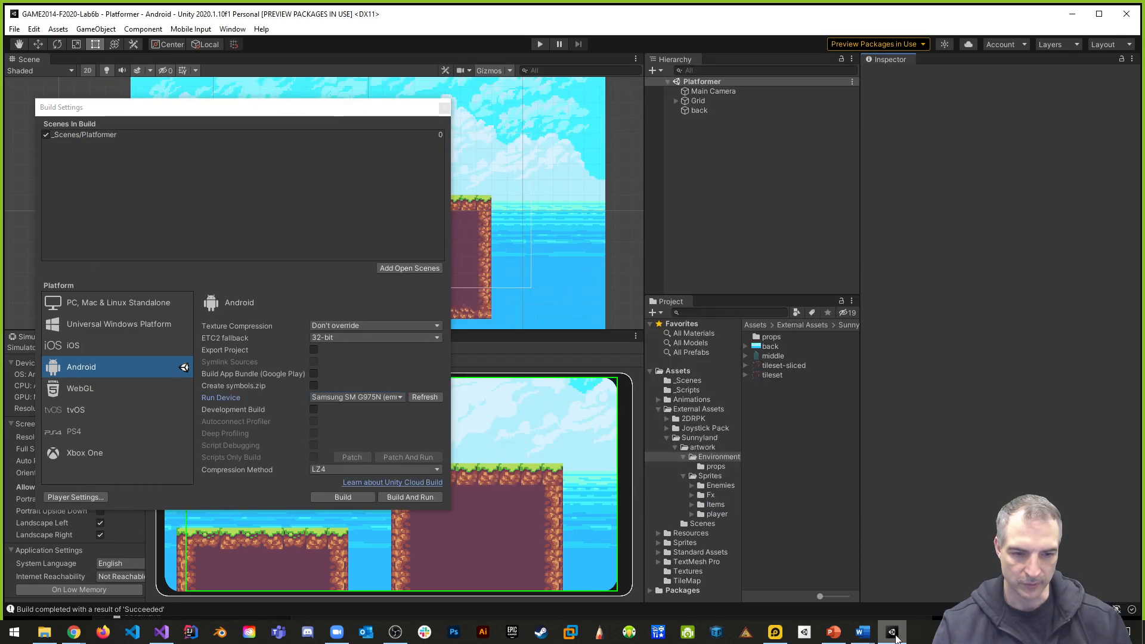
left_click(774, 632)
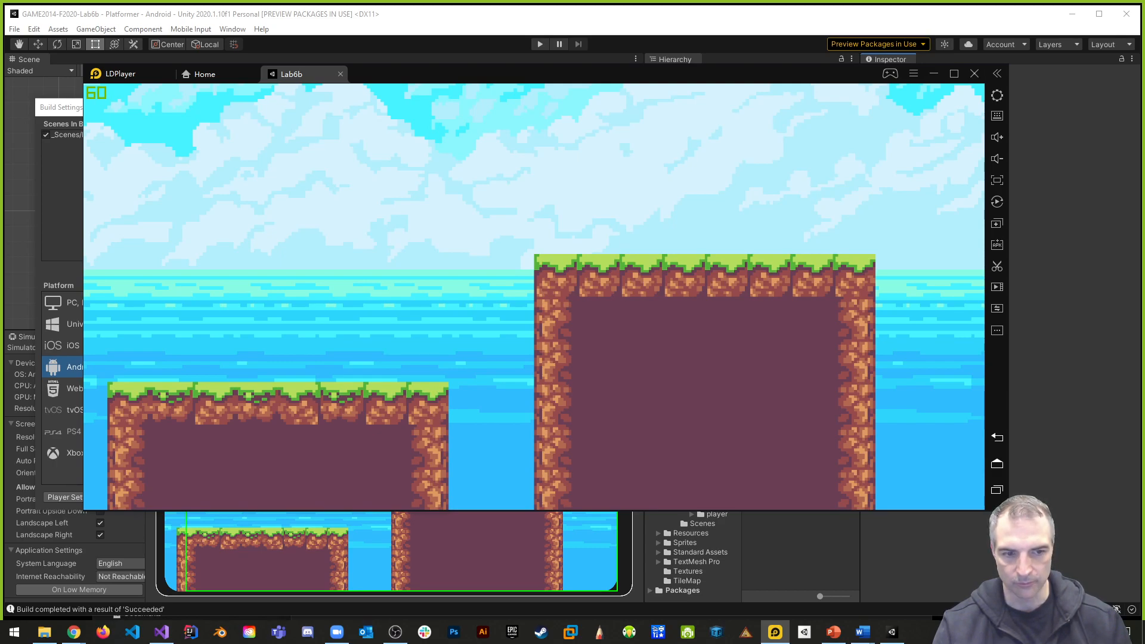
left_click_drag(1008, 511, 1070, 539)
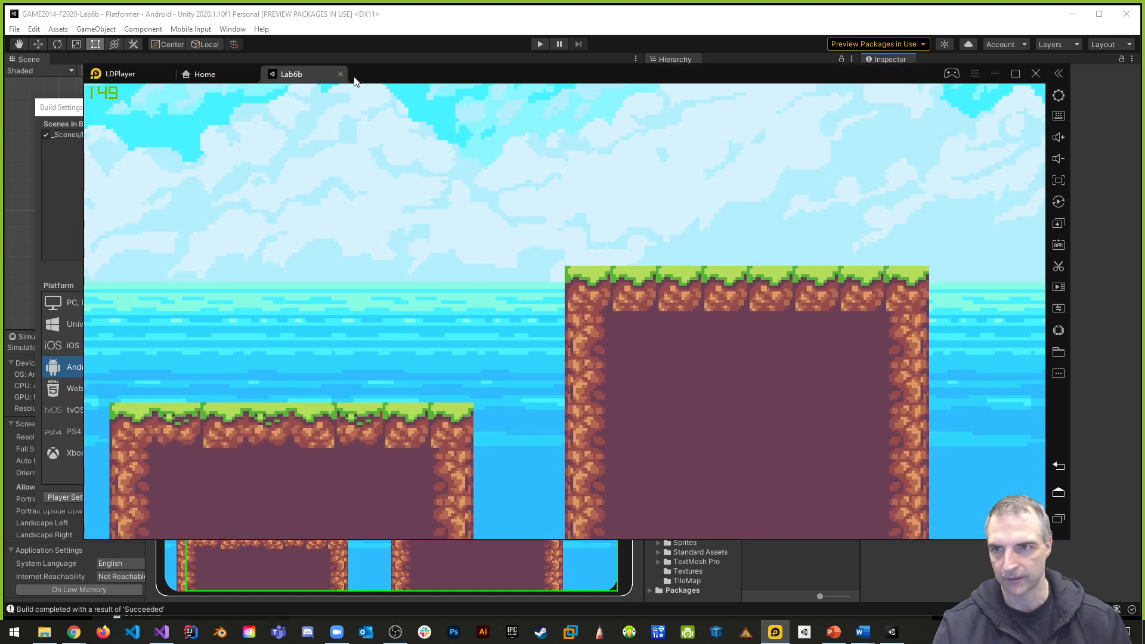
left_click_drag(376, 68, 680, 118)
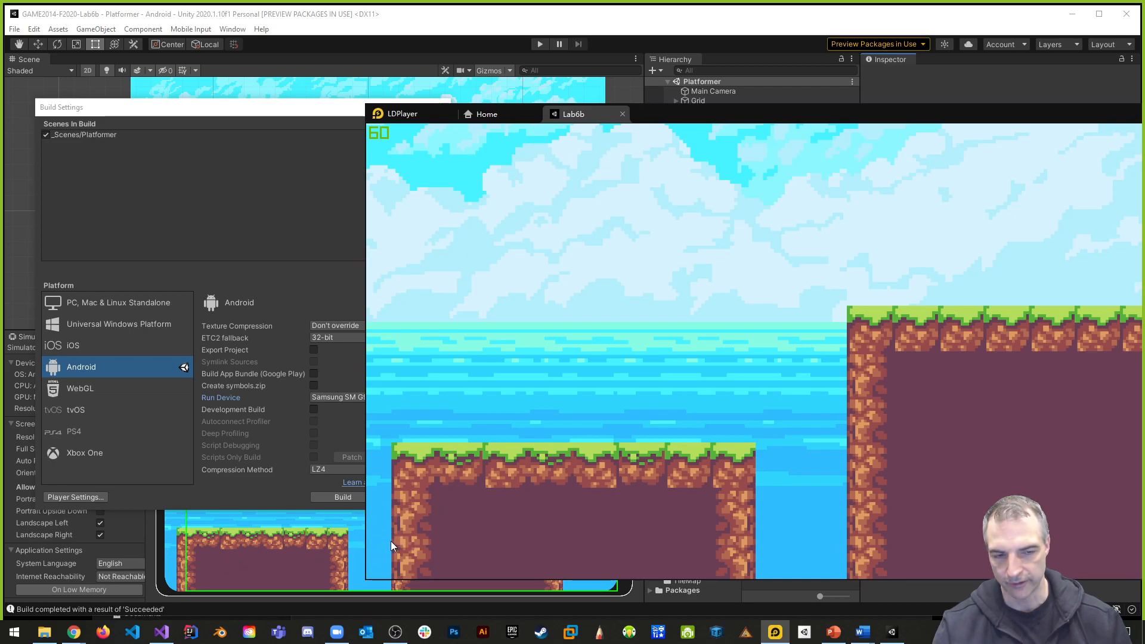
left_click_drag(999, 116, 688, 86)
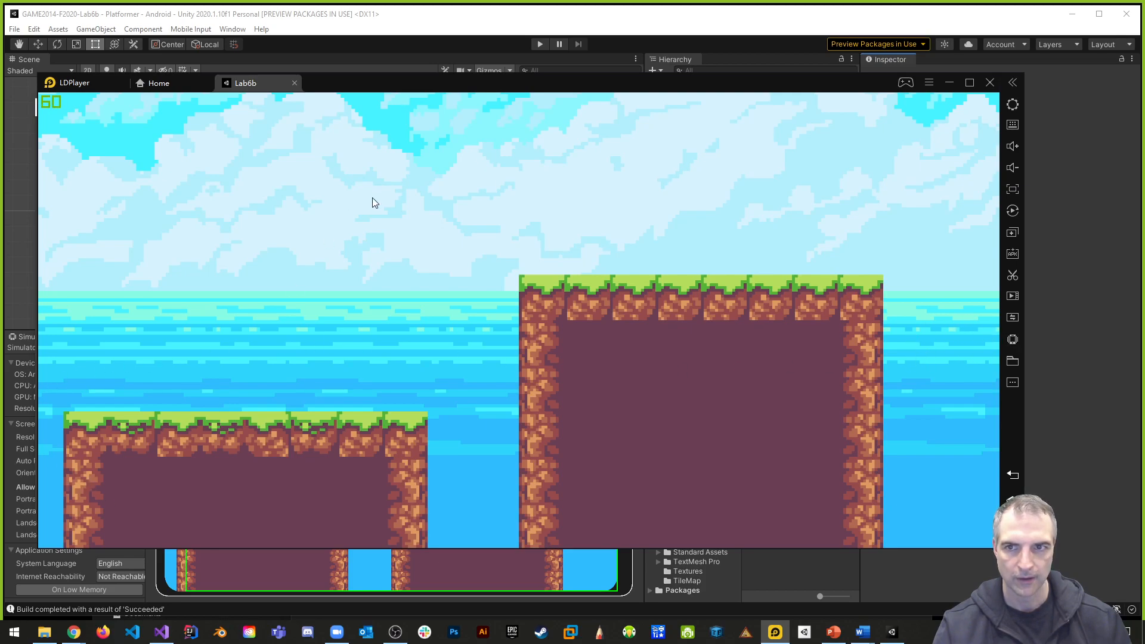
left_click_drag(374, 87, 599, 149)
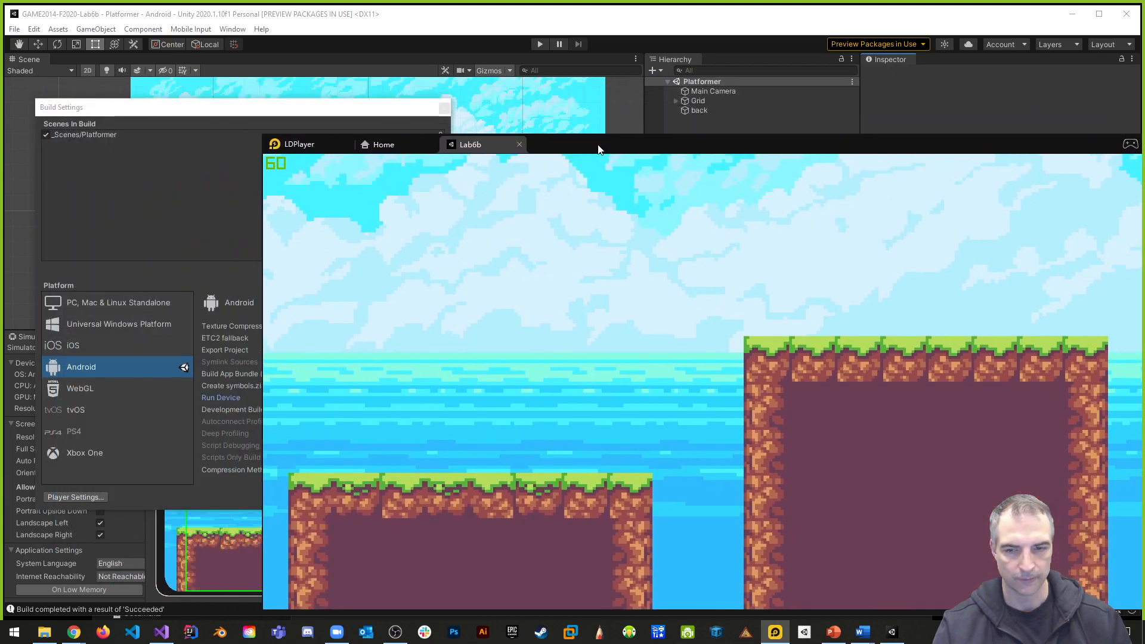
- Return to Unity, close the Build Settings and rotate the simulated device to the opposite landscape orientation
left_click(770, 123)
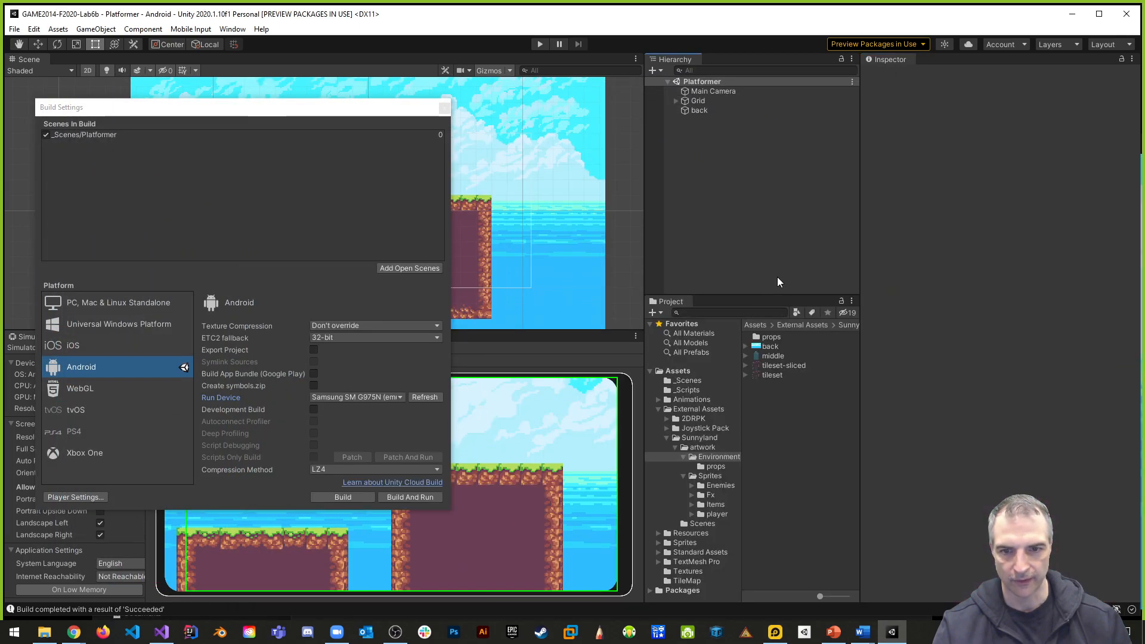
left_click(444, 107)
left_click(344, 360)
left_click(343, 359)
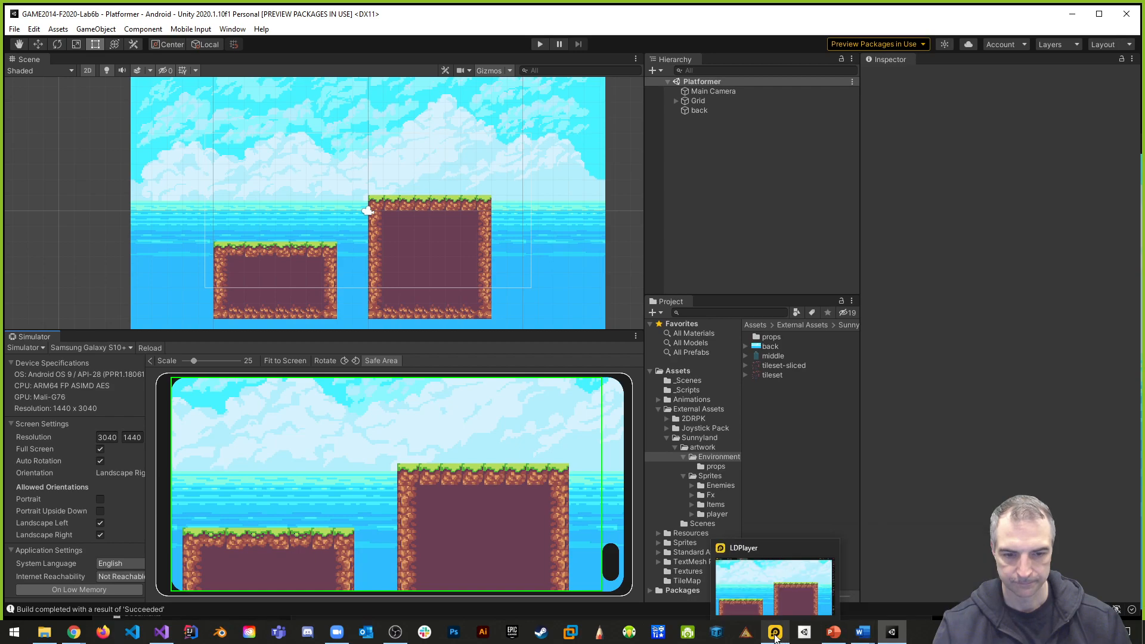
- Switch to LDPlayer, close the running Lab6b app and move the emulator window aside
left_click(775, 635)
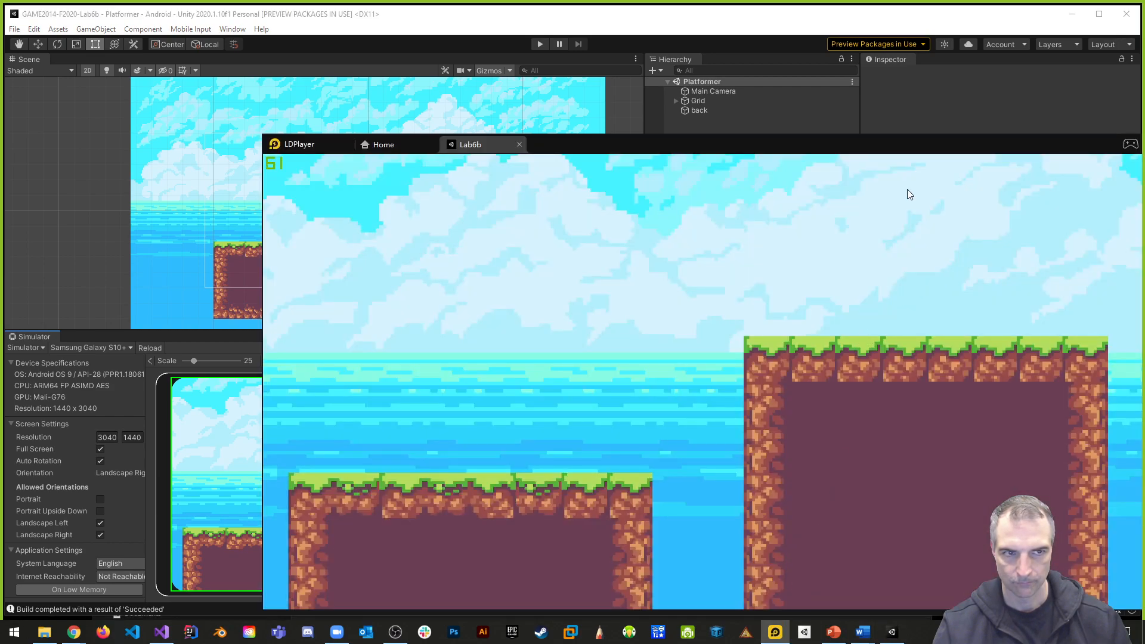
left_click_drag(853, 150, 696, 85)
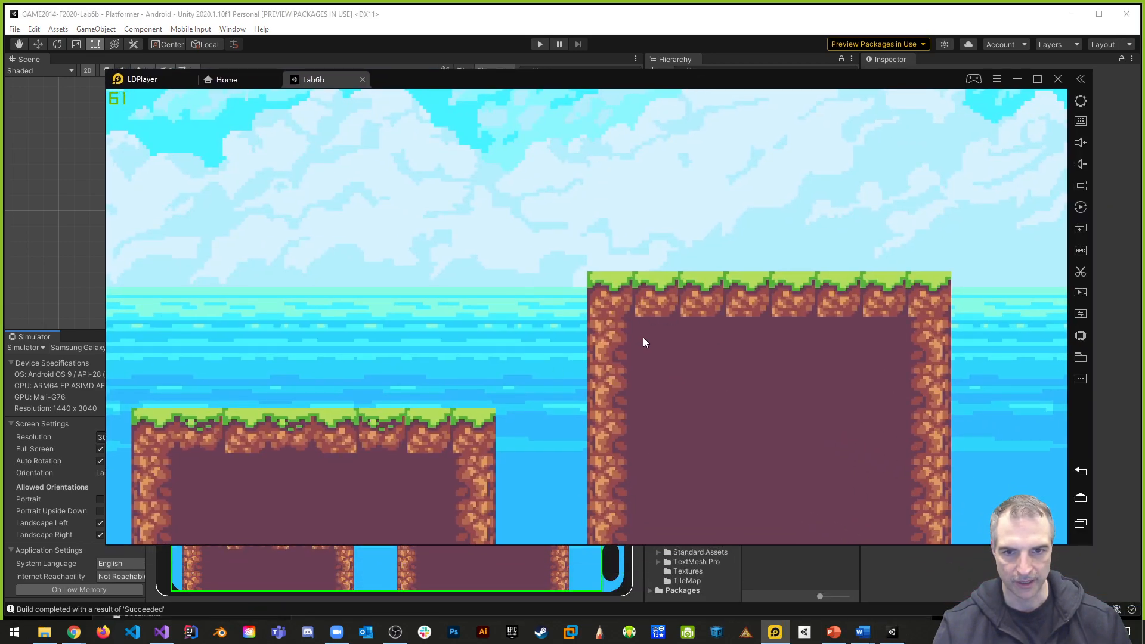
left_click(362, 80)
left_click_drag(528, 37, 906, 73)
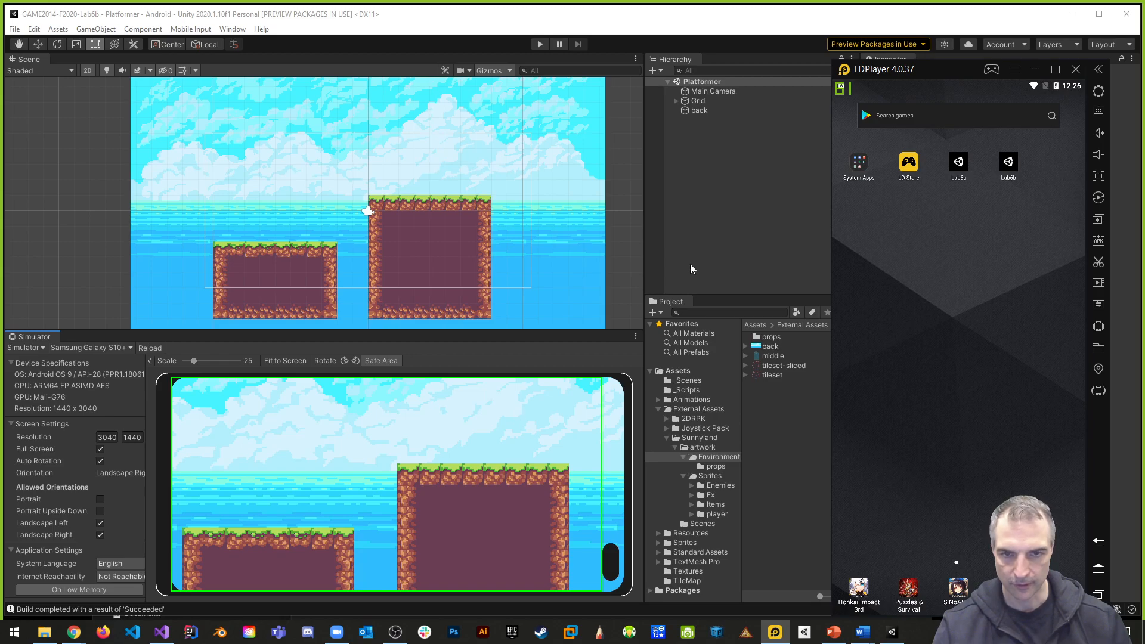
- Return to Unity and save both the Platformer scene and the project
left_click(717, 260)
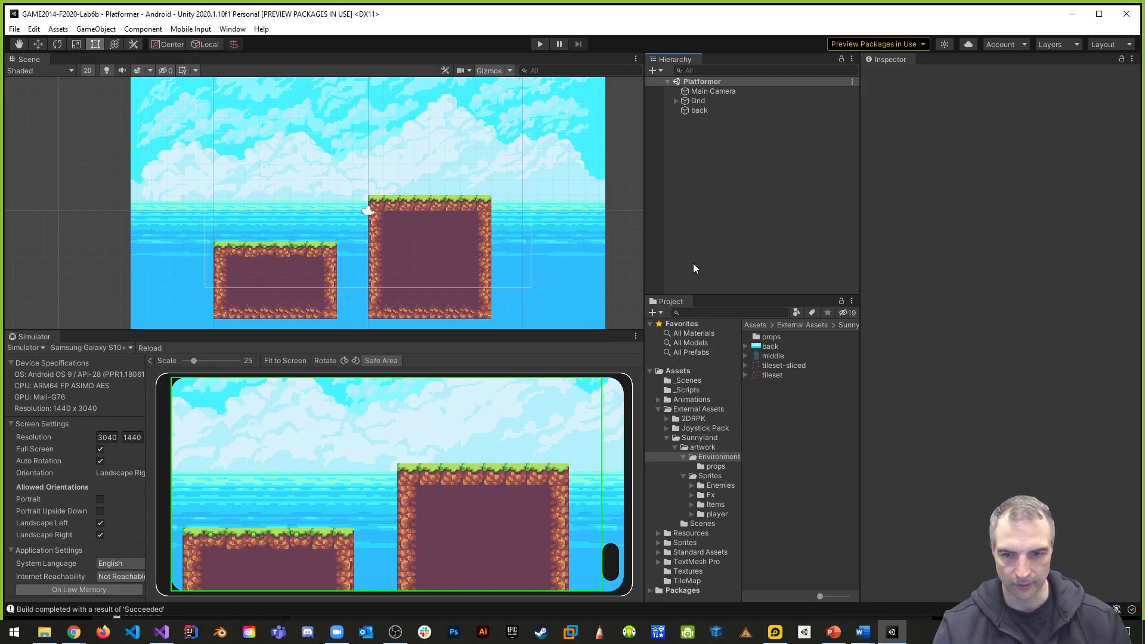
left_click(15, 29)
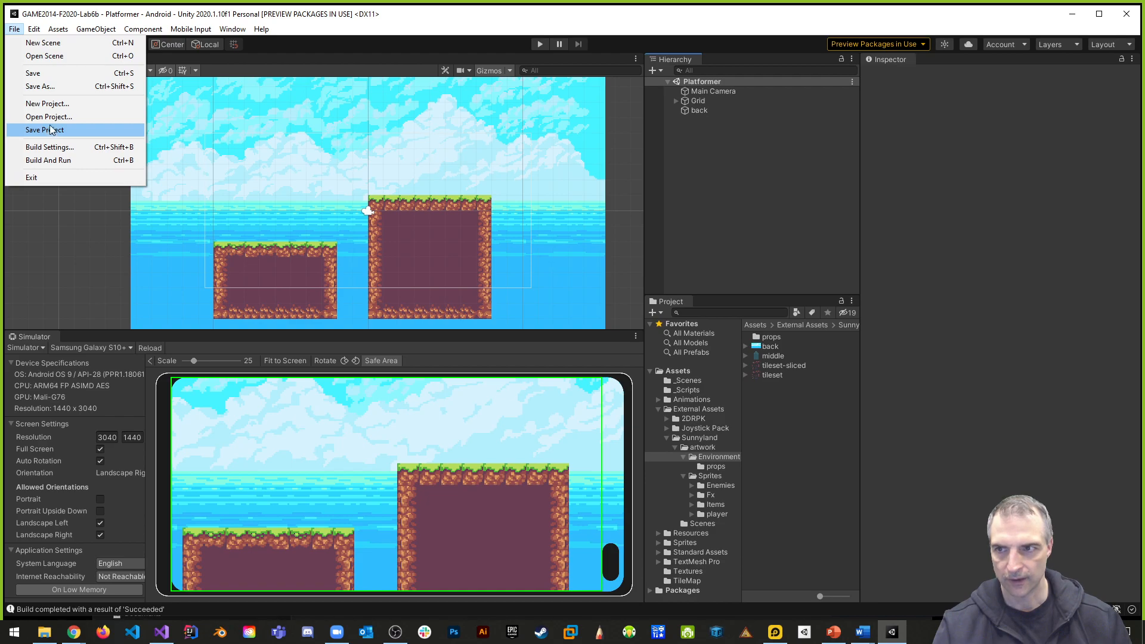
left_click(49, 74)
left_click(14, 29)
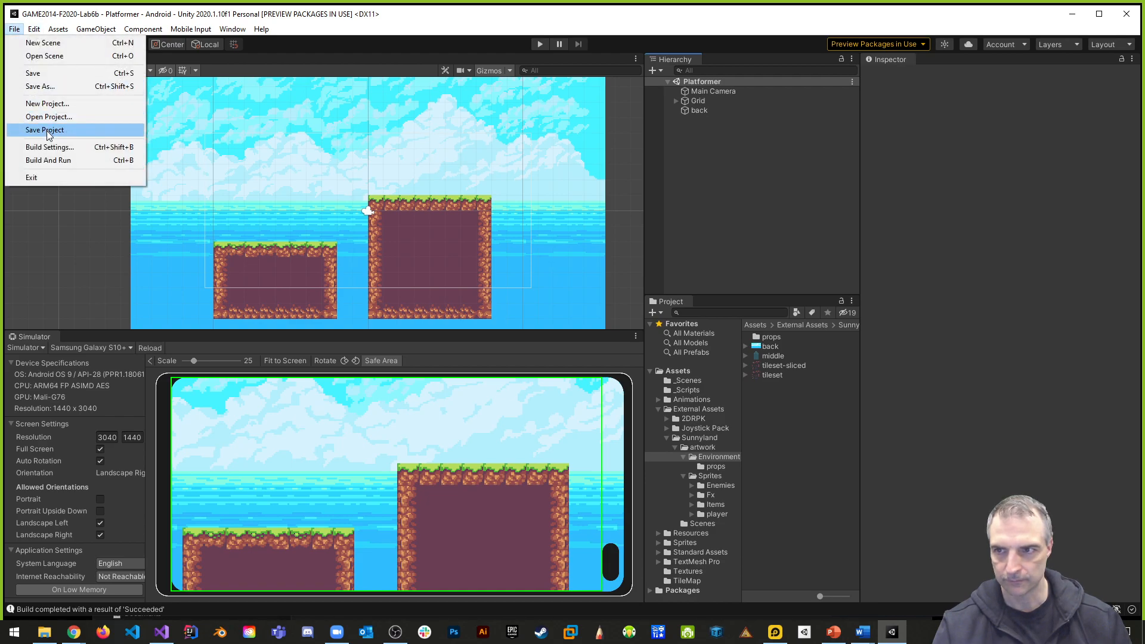
left_click(47, 130)
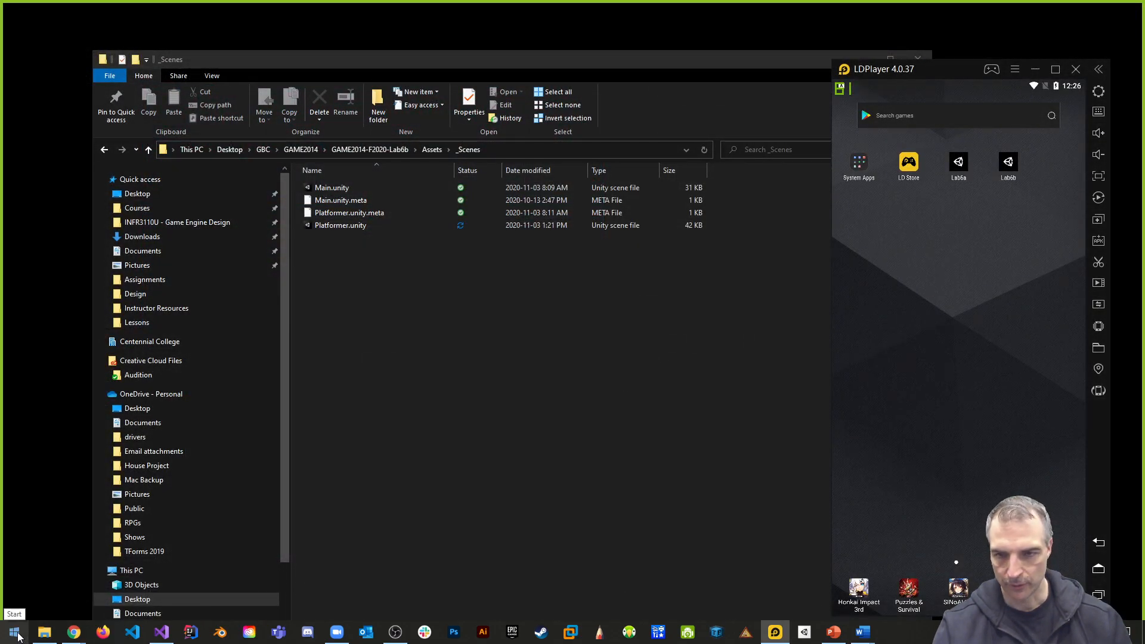
- Go up to the GAME2014-F2020-Lab6b folder in File Explorer and open a Command Prompt
left_click(370, 149)
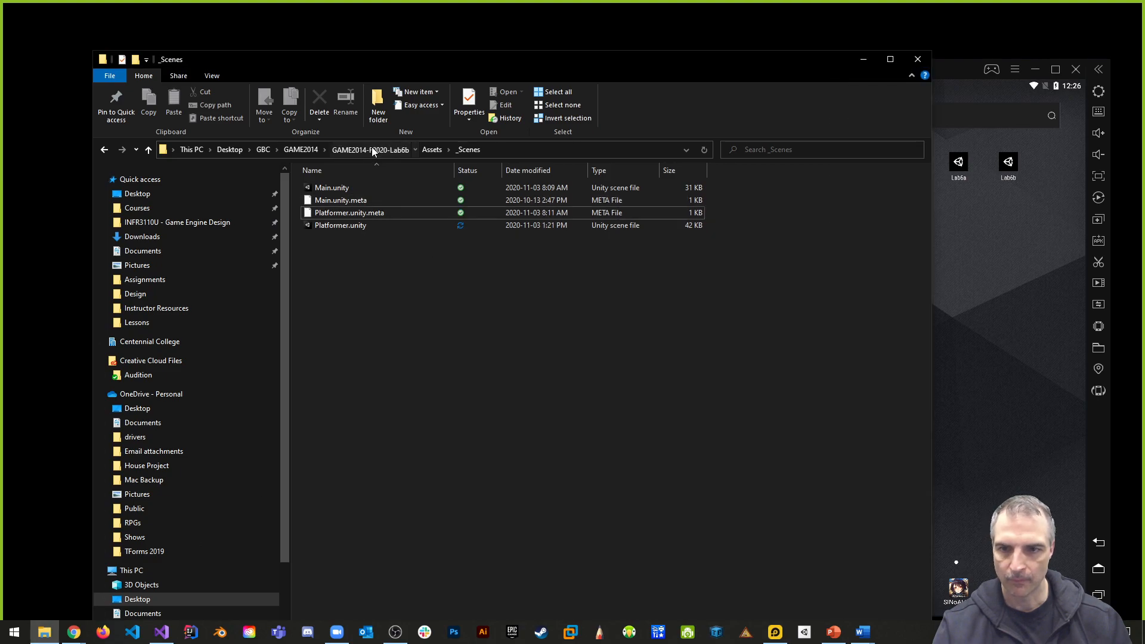
left_click(13, 632)
type("cmd")
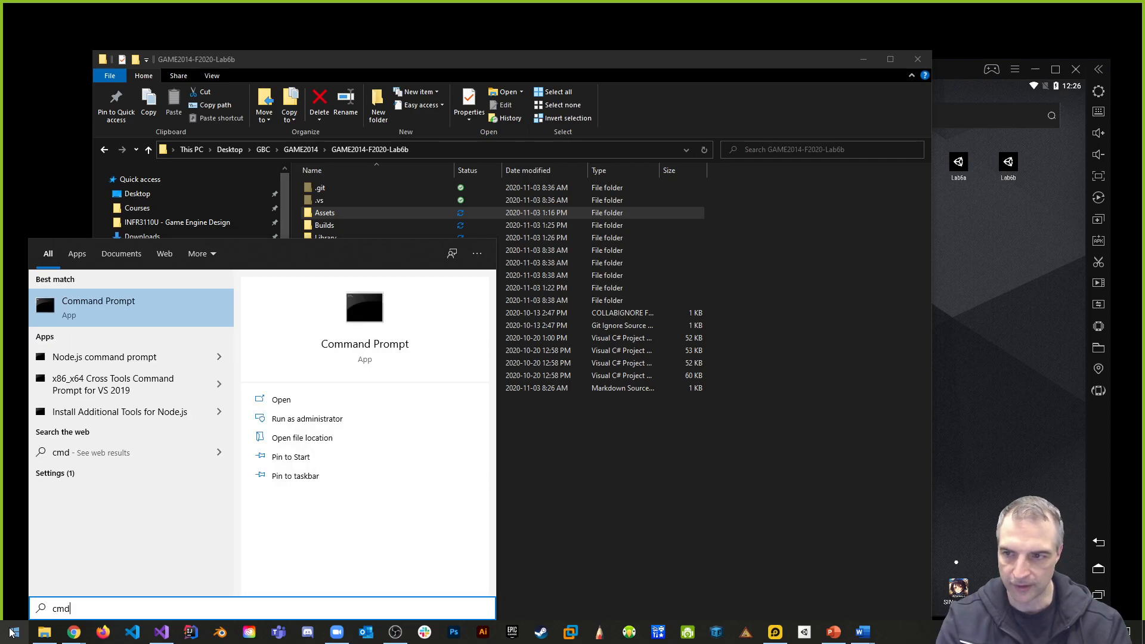
key("Return")
- Change the working directory to OneDrive\Desktop and from there into GBC
type("cd ")
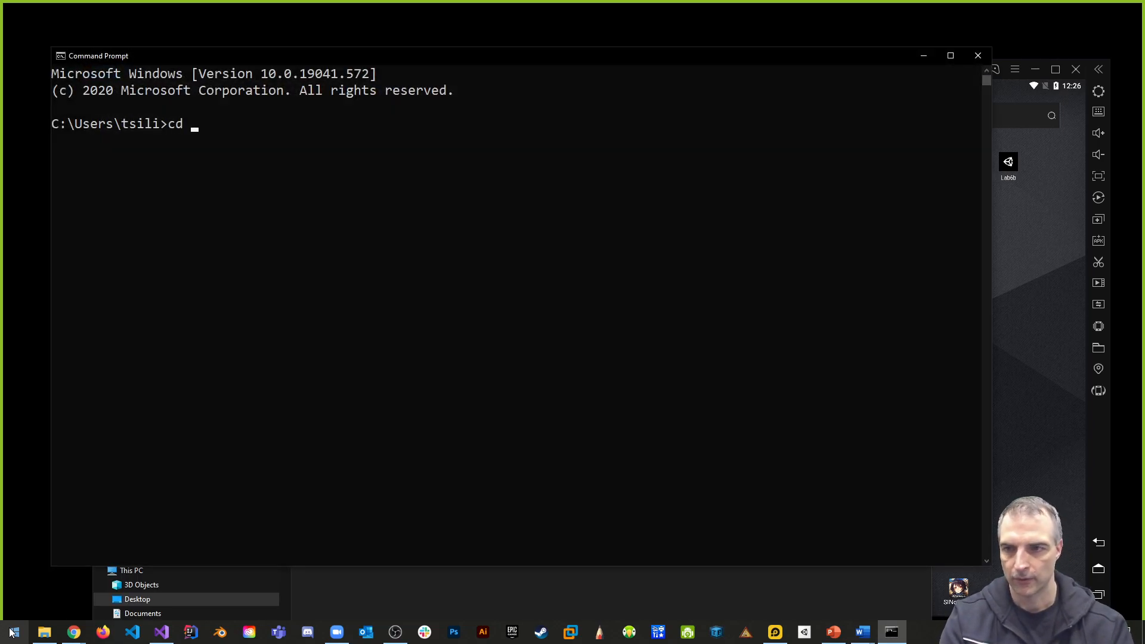
type("Oned")
key("Tab")
type("\\Desktop")
key("Return")
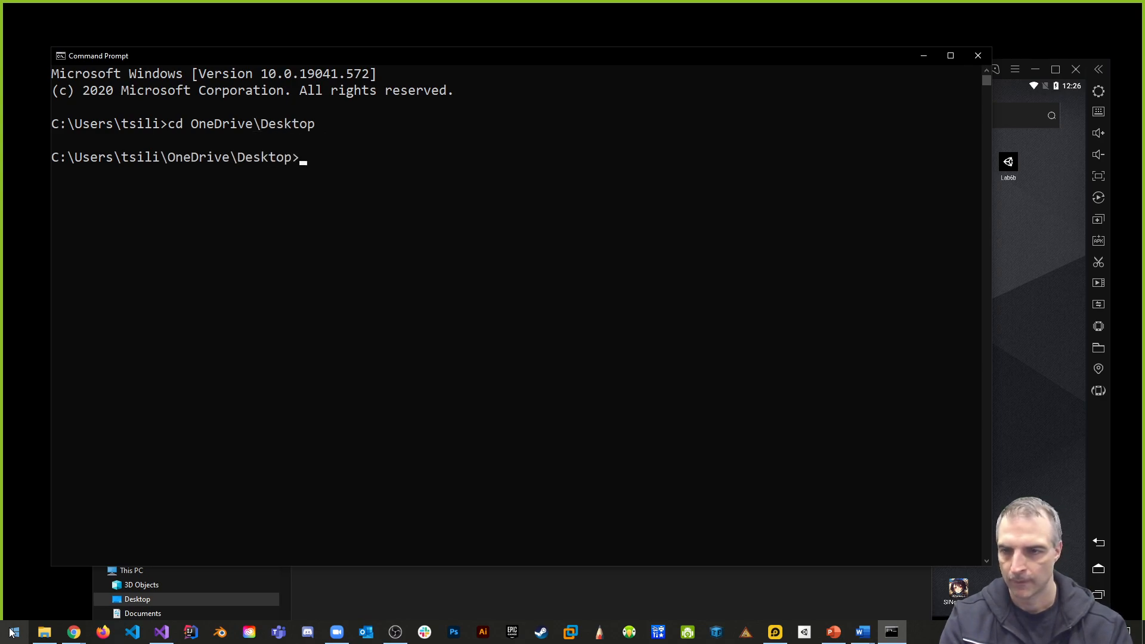
type("cd GBC")
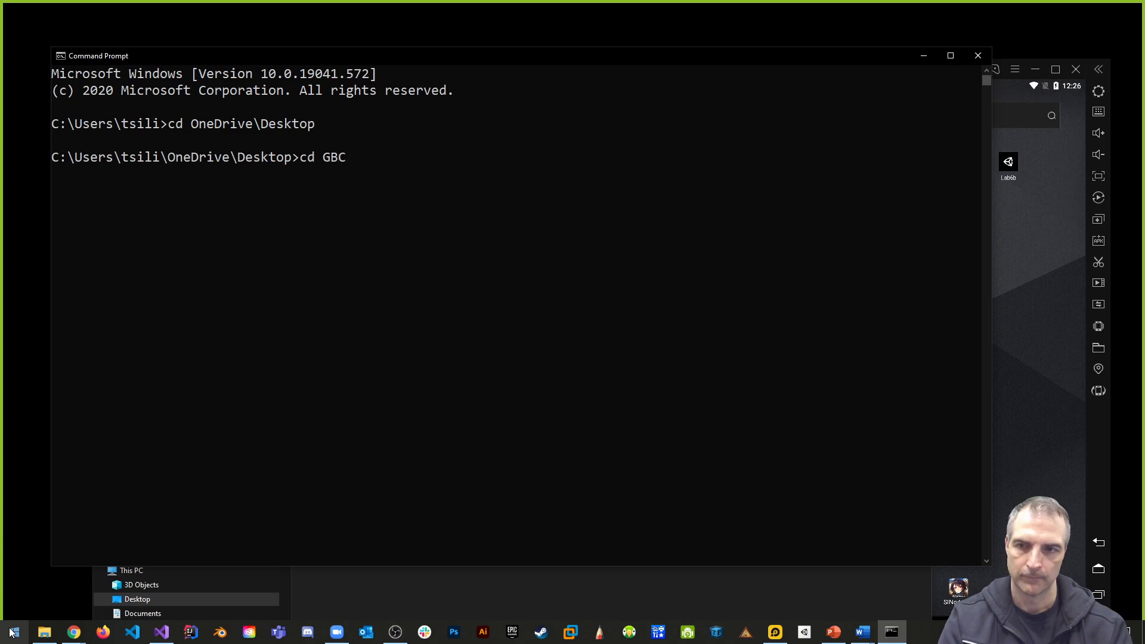
key("Return")
- Try to change into the GAME2014-F2020-Lesson6b directory
type("cd C")
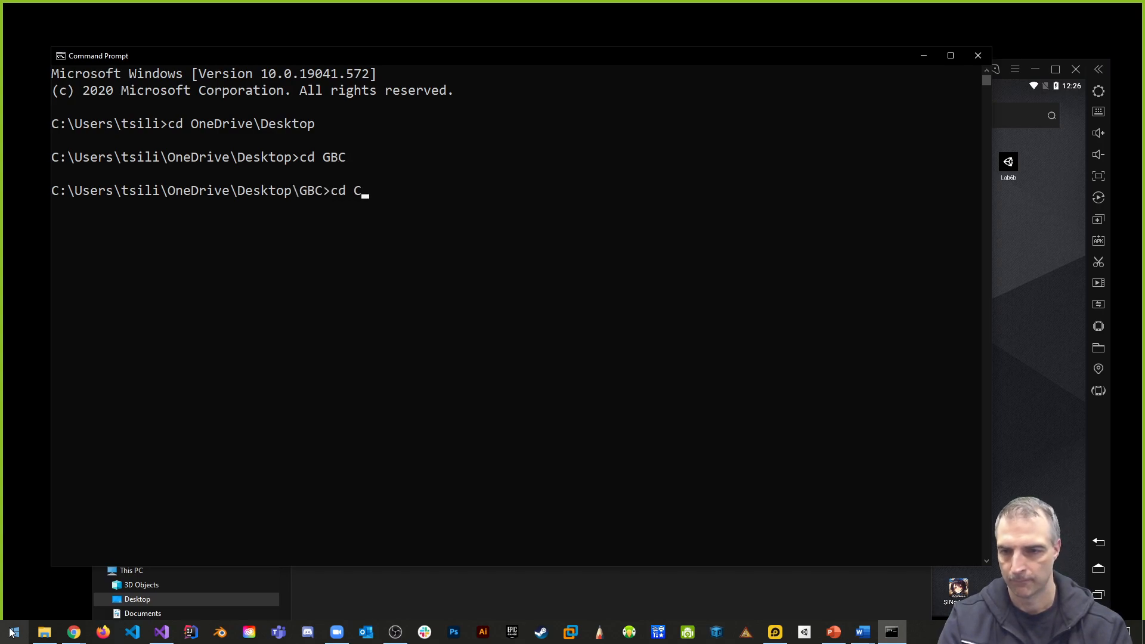
key("BackSpace")
type("GAME2014-F2020-Lesso")
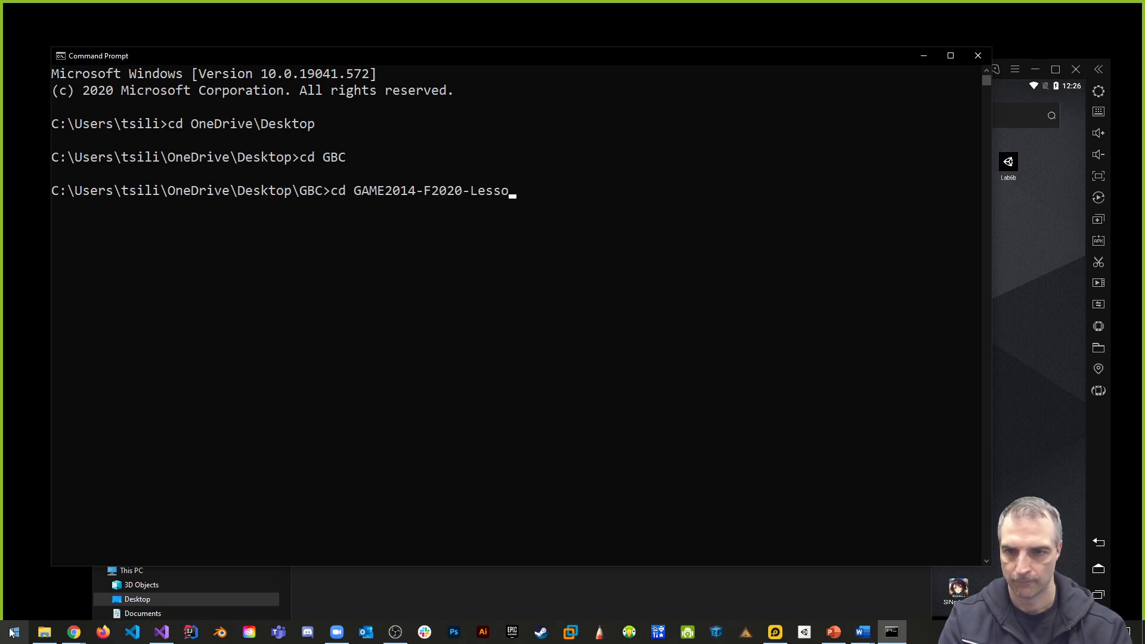
type("n6b")
key("Return")
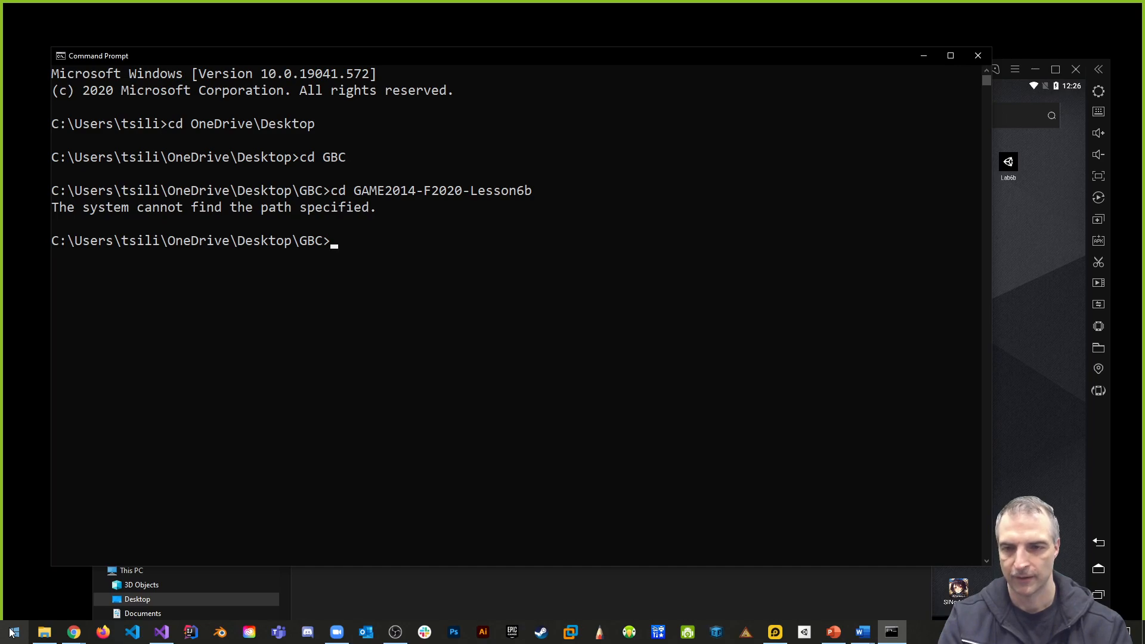
- Change the working directory from GBC into GAME2014
type("GMA")
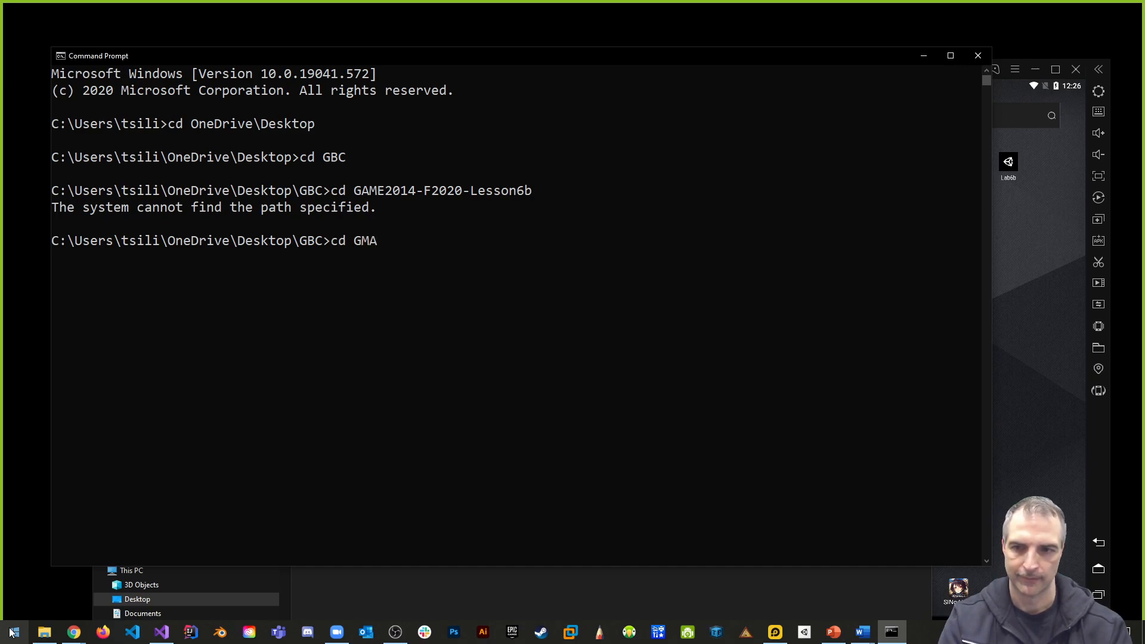
key("BackSpace")
type("AME2014")
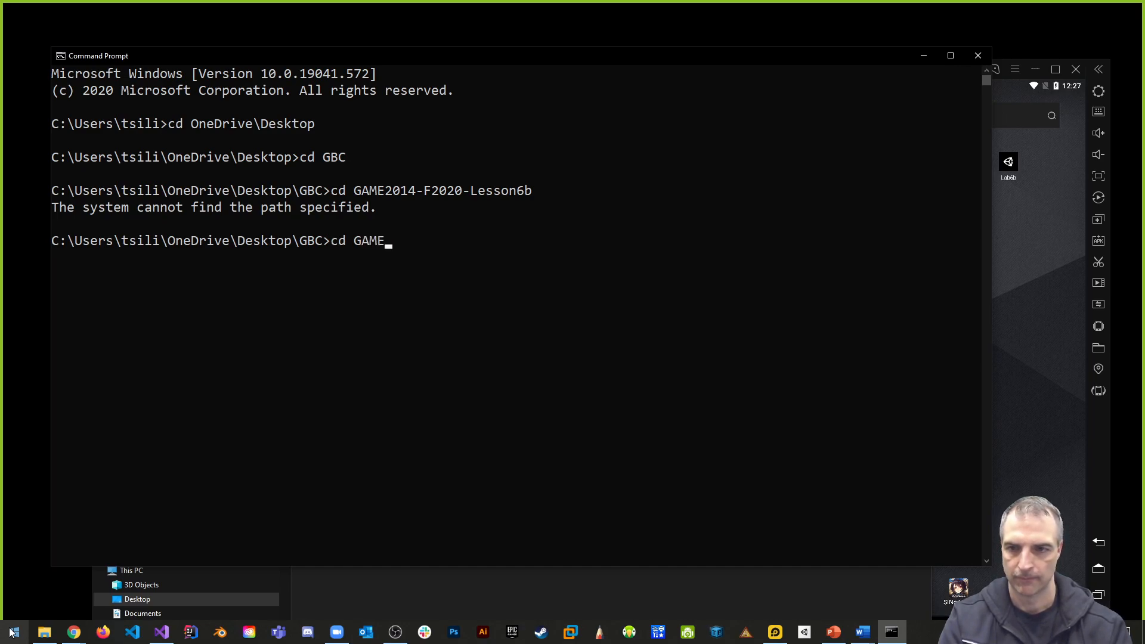
key("Return")
- Try to change from the GAME2014 directory into GAME2014-F2020-Lesson6b
type("cd")
key("BackSpace")
key("BackSpace")
key("BackSpace")
key("Up")
key("Tab")
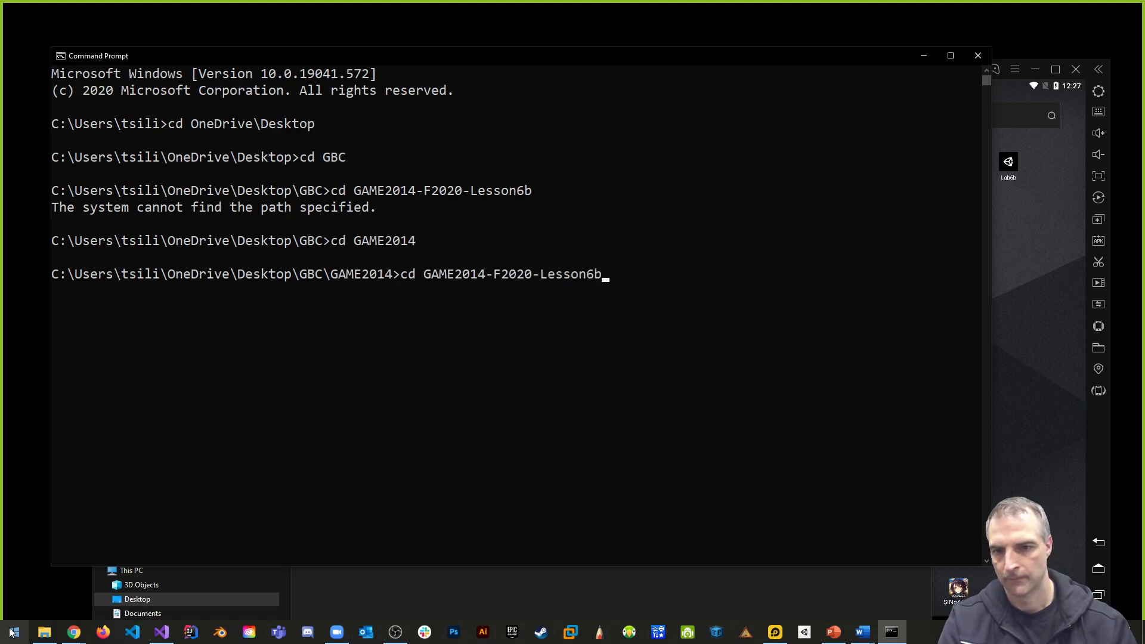
key("Return")
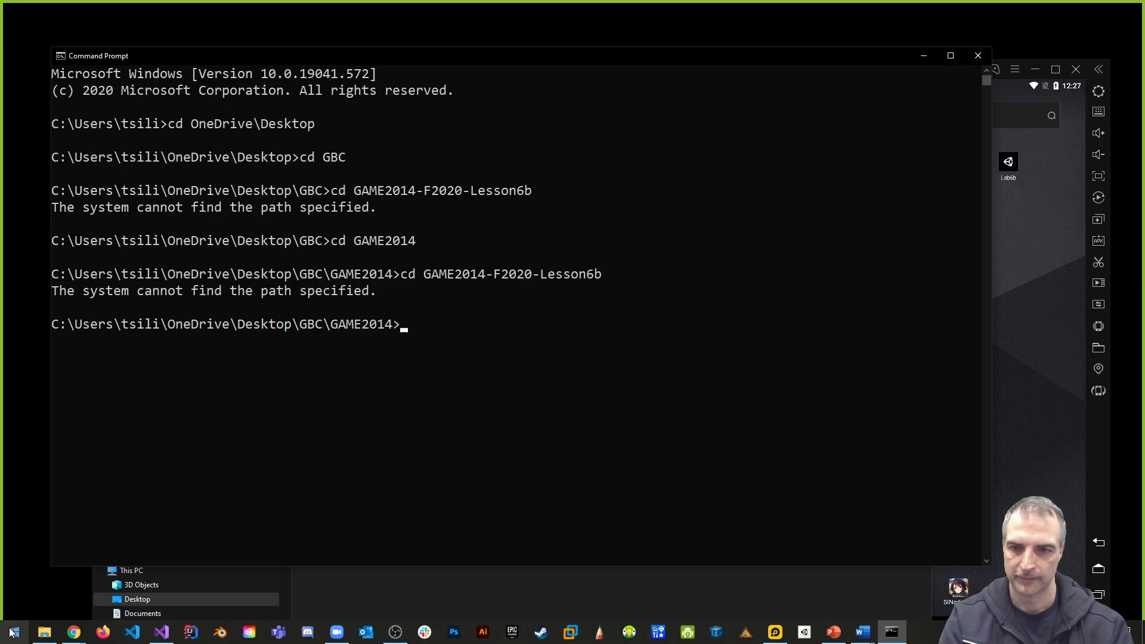
- Enter cd GAME2014-F2020-Lesson6b without running it and move the Command Prompt window to reveal the folder name in File Explorer
type("cd GAM")
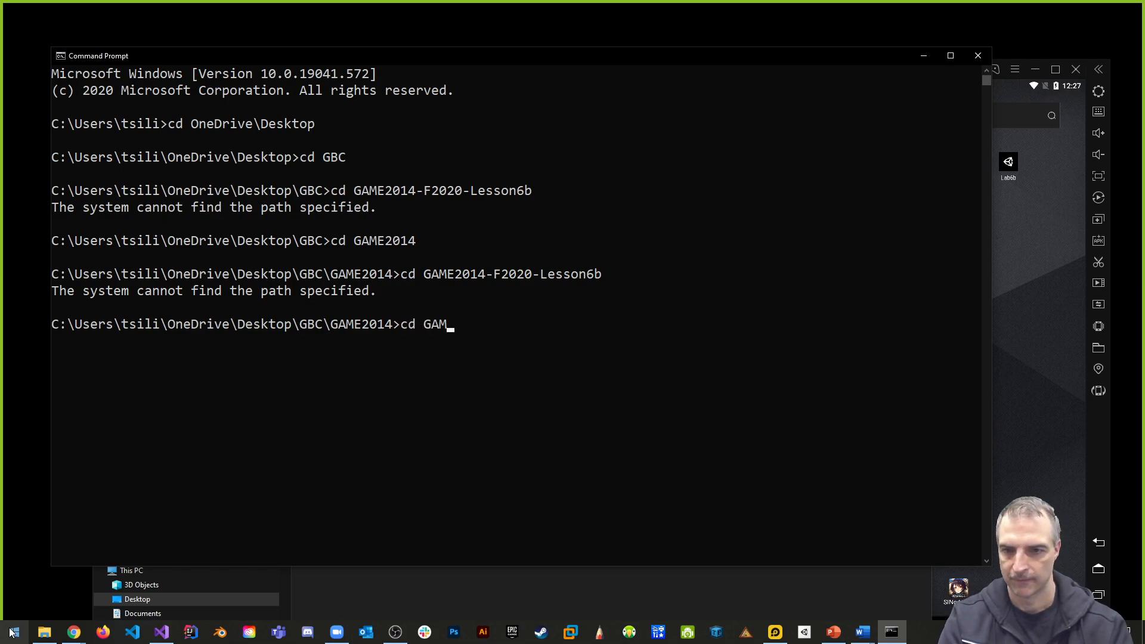
type("E2014-F2020")
type("-Lesson3a")
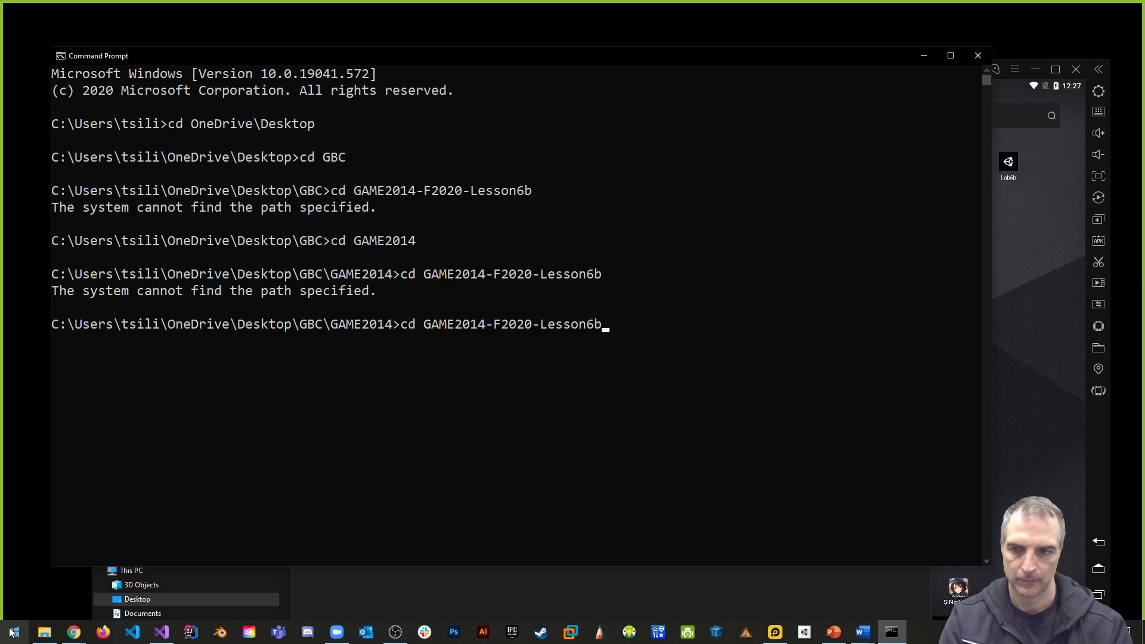
left_click_drag(424, 63, 775, 265)
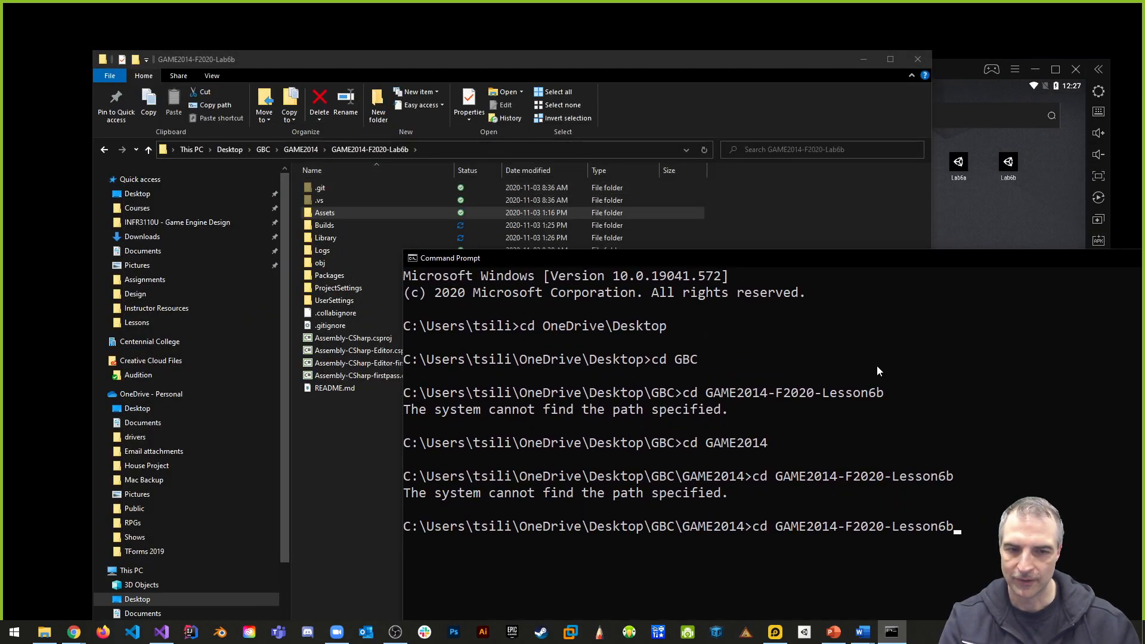
left_click_drag(873, 280, 644, 206)
left_click_drag(804, 267, 608, 197)
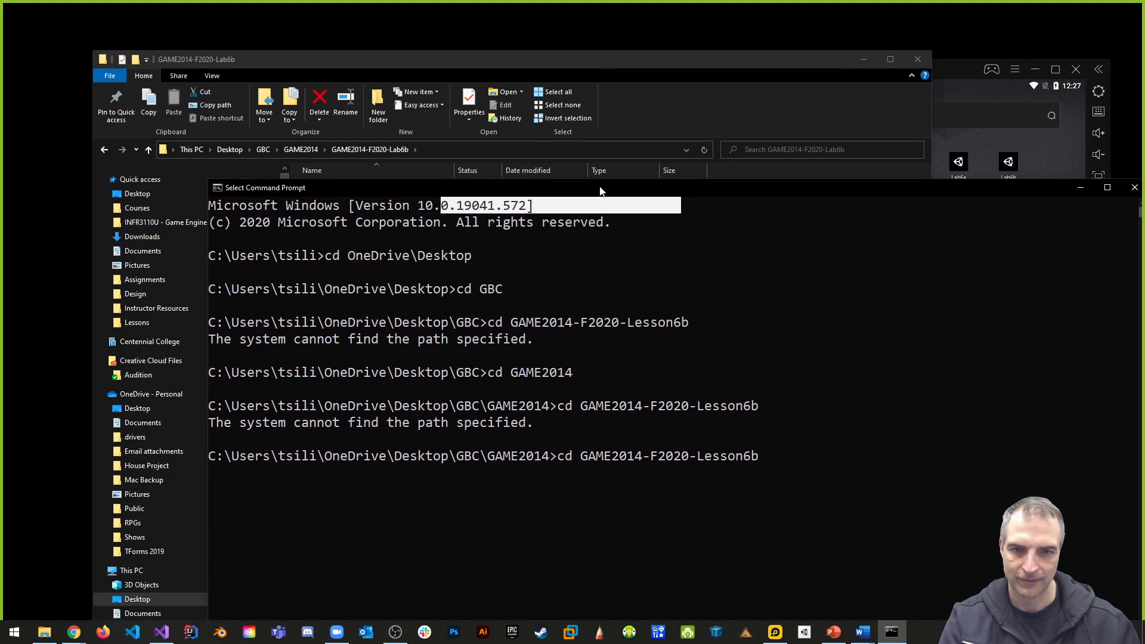
- Correct the folder name in the pending command to GAME2014-F2020-Lab6b and change into that directory
key("BackSpace")
key("BackSpace")
key("BackSpace")
key("BackSpace")
key("BackSpace")
key("BackSpace")
key("BackSpace")
type("ab6b")
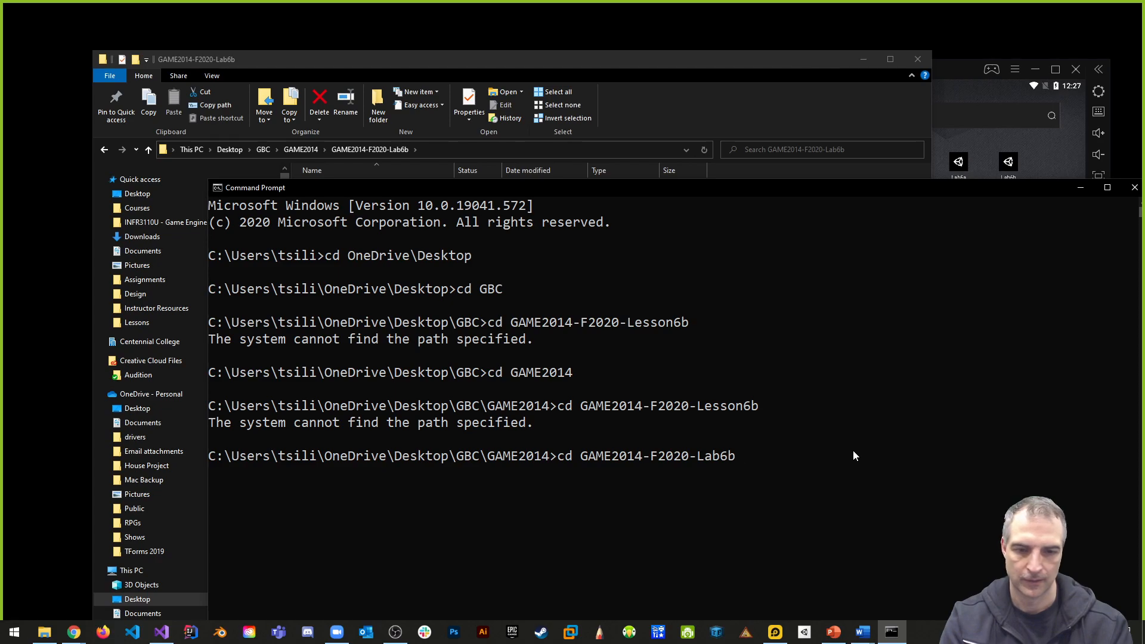
key("Return")
- Remove the repository's existing remote with git remote rm origin and move the Command Prompt window
type("git")
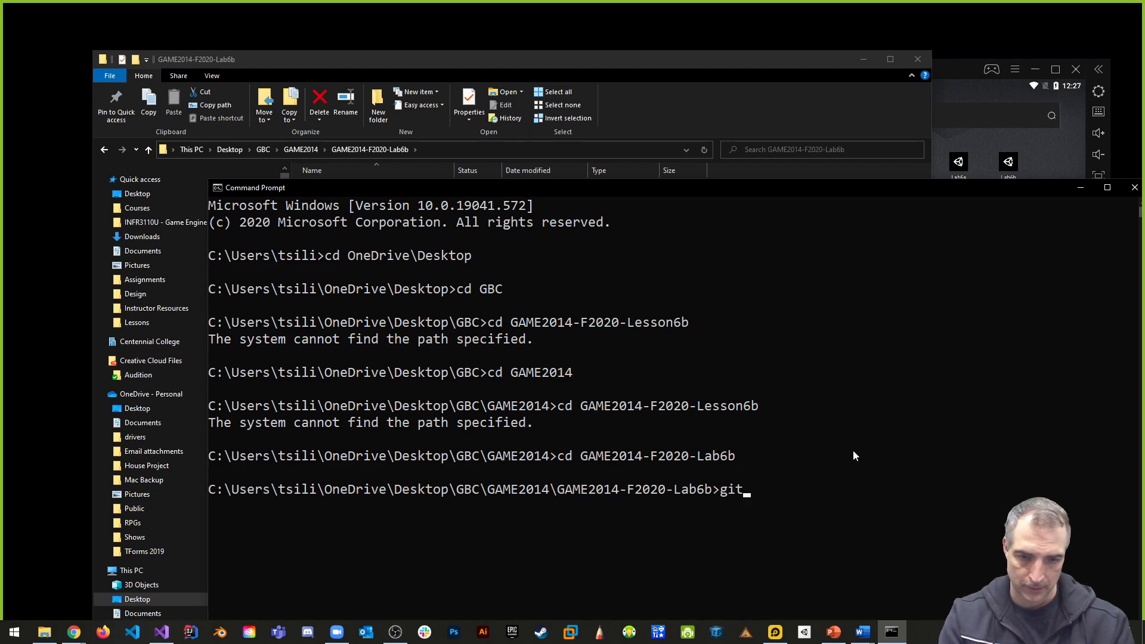
type(" remote rm origin")
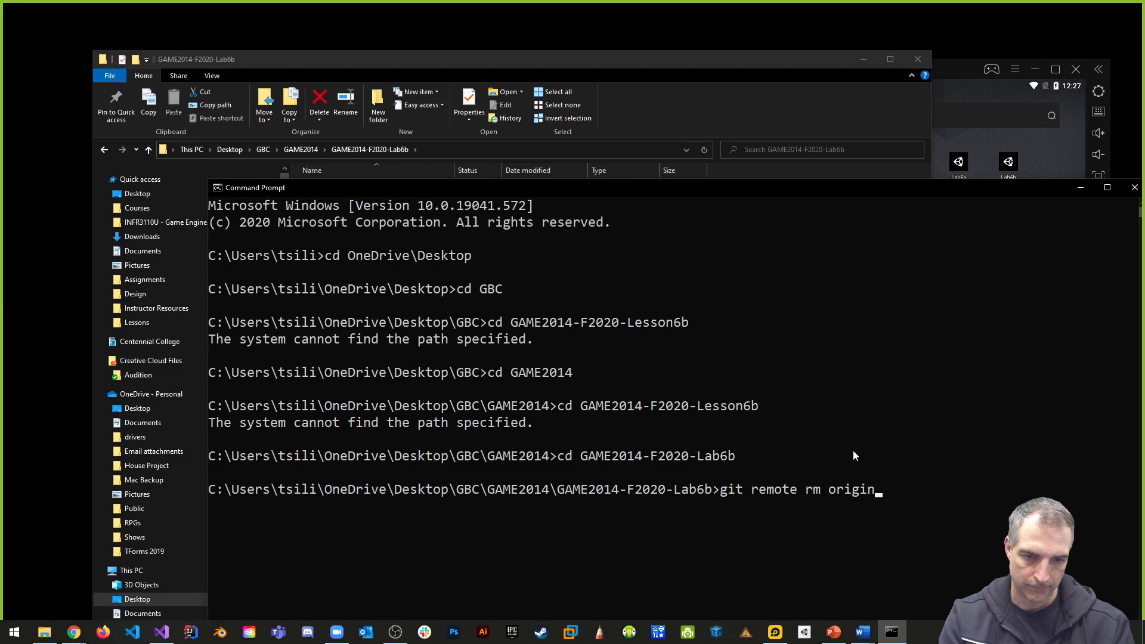
key("Return")
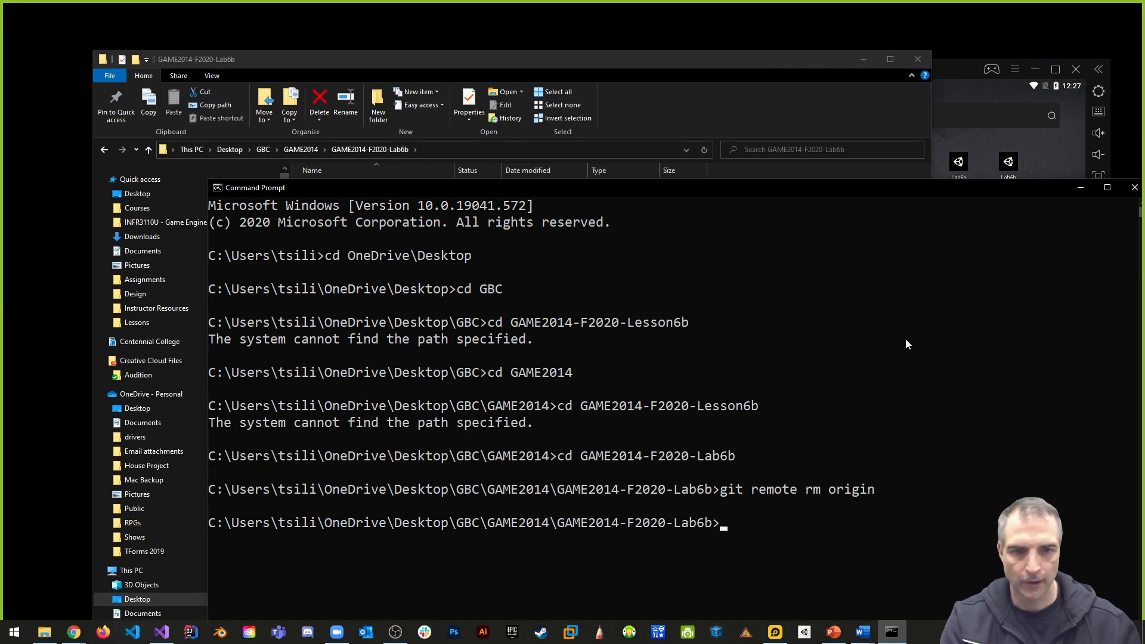
left_click_drag(748, 188, 627, 80)
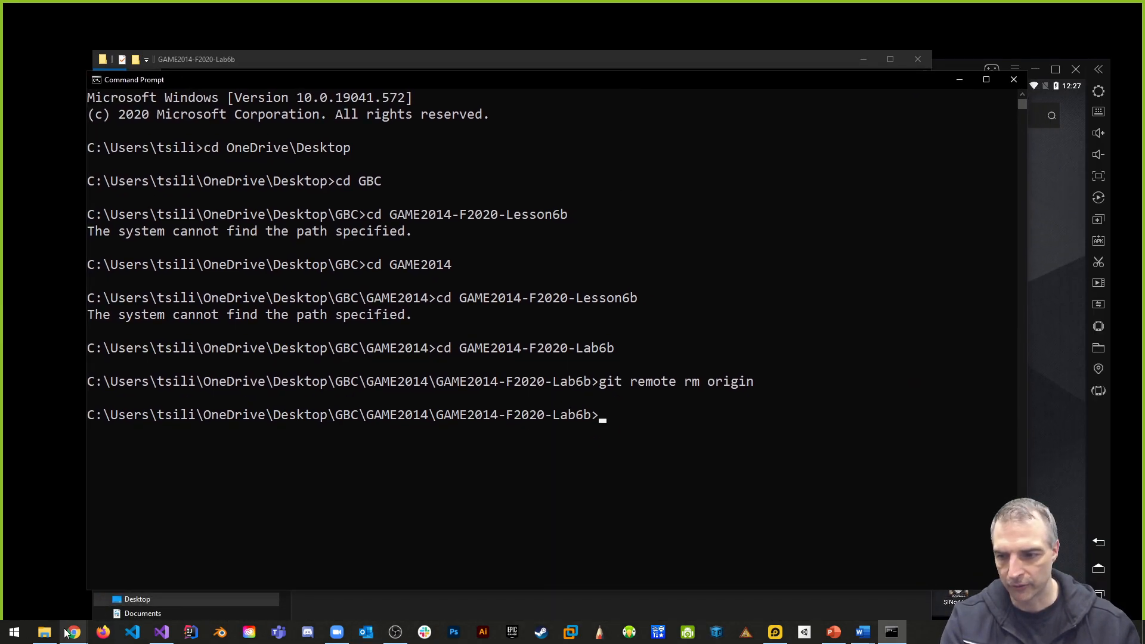
- Switch to the George Brown College organization page on GitHub in Chrome and reload it
mouse_move(73, 632)
left_click(62, 581)
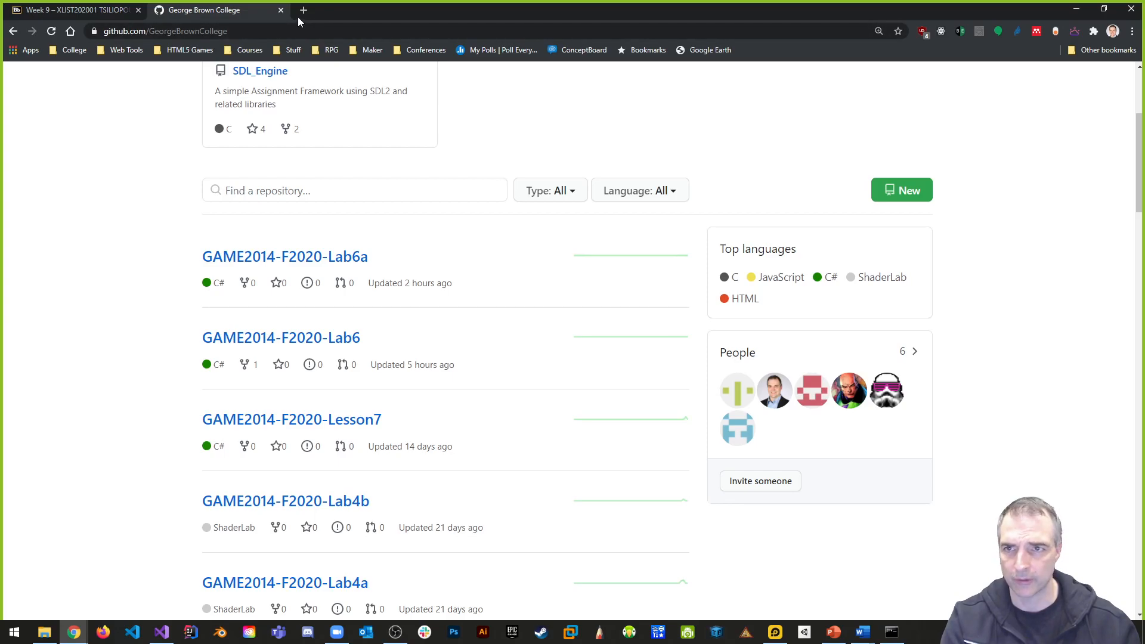
scroll(332, 184, "up", 4)
key("F5")
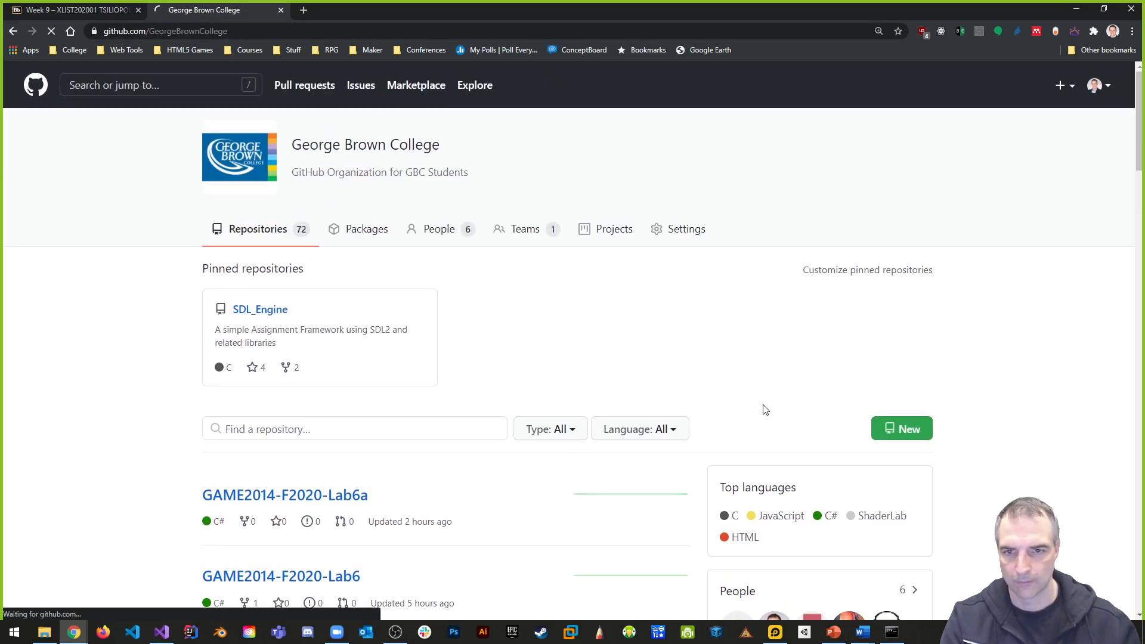
- Create a new public repository named GAME2014-F2020-Lab6b under the GeorgeBrownCollege organization
left_click(537, 265)
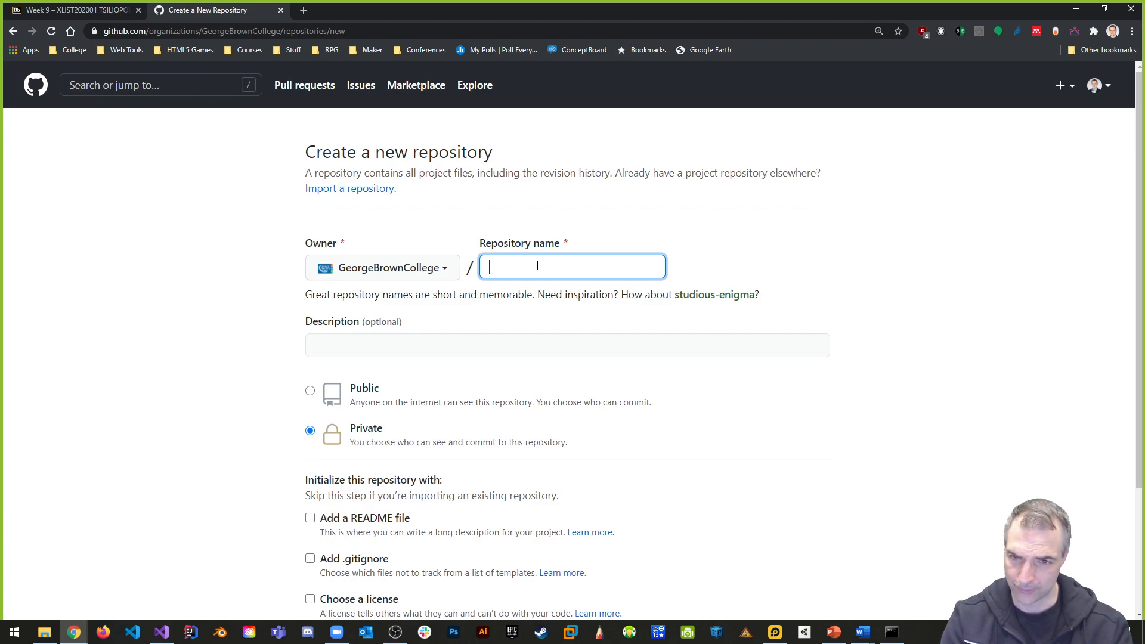
type("GAME2014-F2020-")
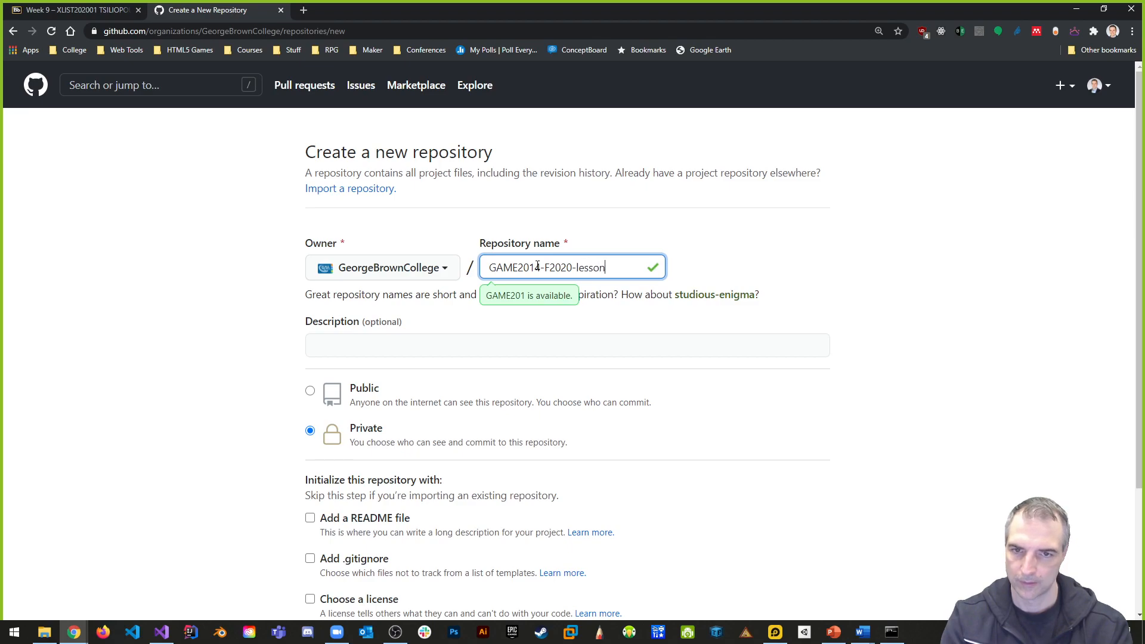
type("Lab6b")
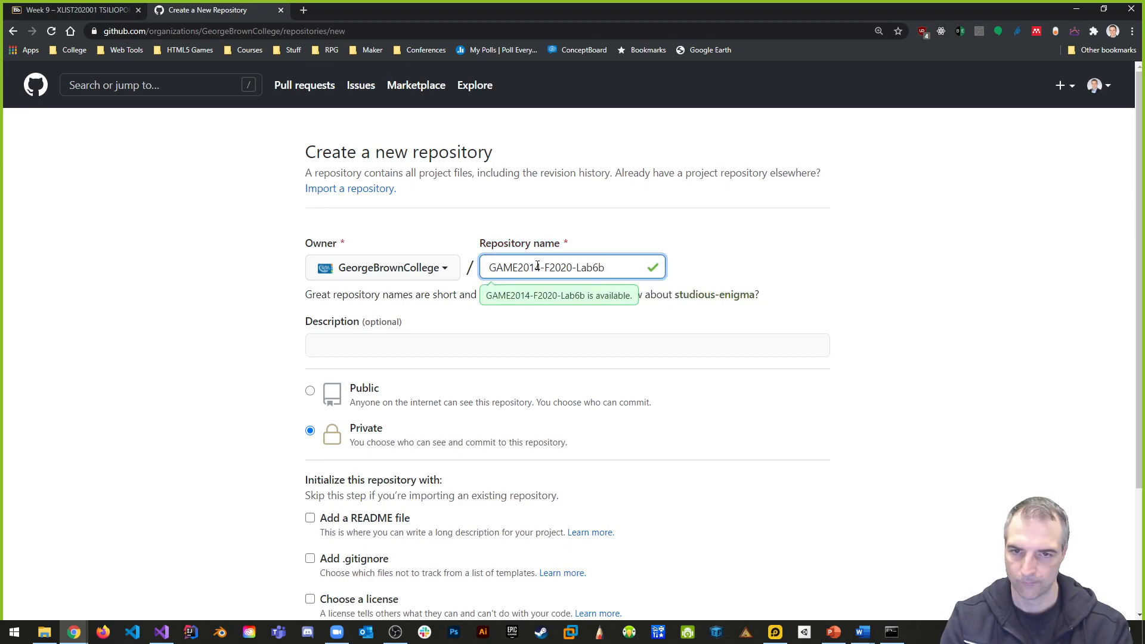
left_click(310, 391)
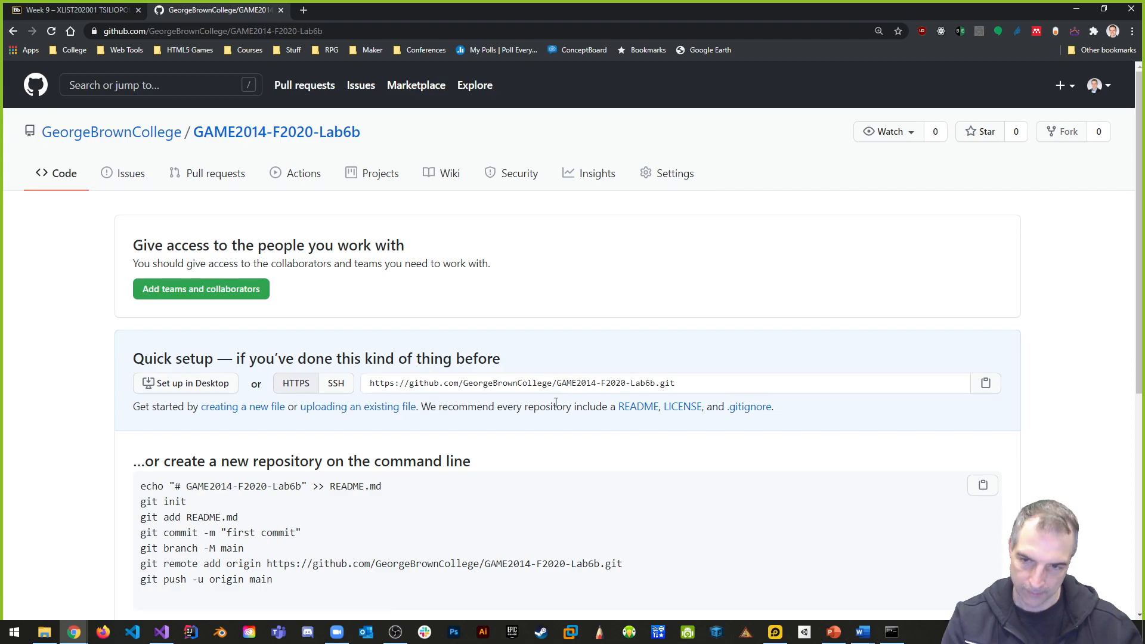
- Copy GitHub's git branch -M main, git remote add origin and git push -u origin main commands and run them in the Command Prompt
scroll(304, 563, "down", 3)
left_click_drag(142, 375, 277, 401)
key("ctrl+c")
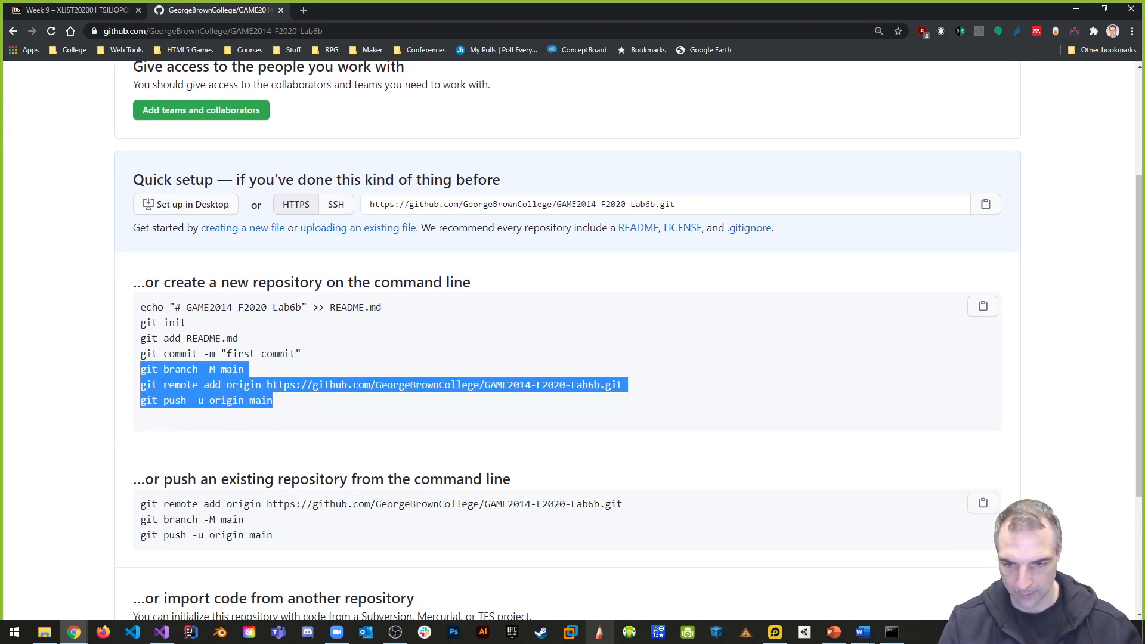
left_click(891, 631)
key("ctrl+v")
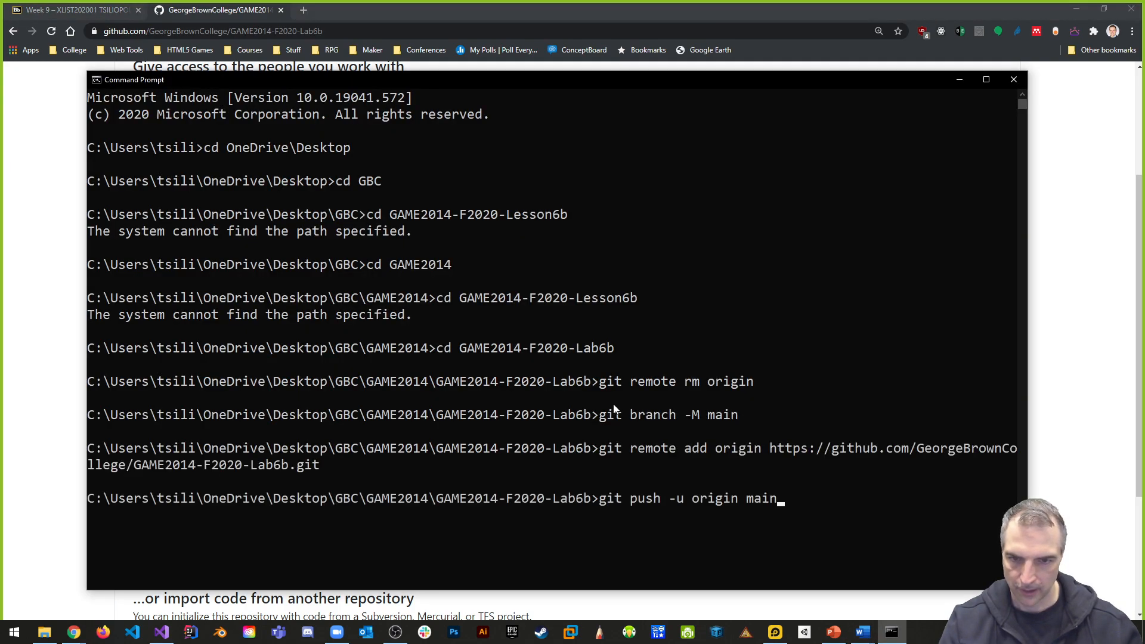
key("Return")
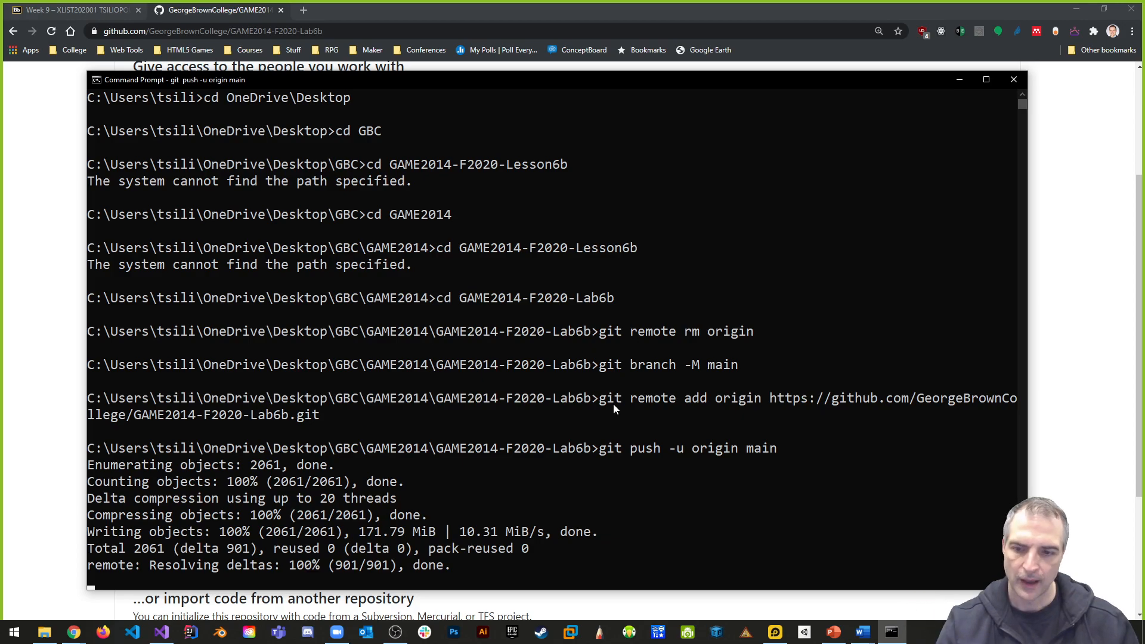
- Stage all project changes with git add . and commit them with the message "added tilemap and background"
type("git add")
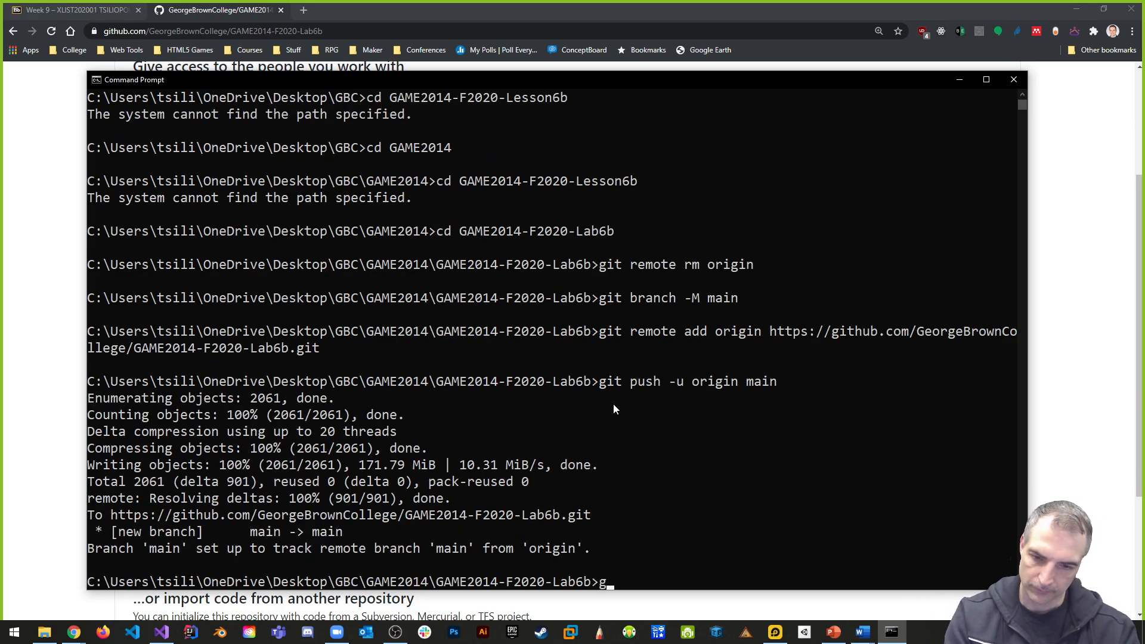
type(" .")
key("Return")
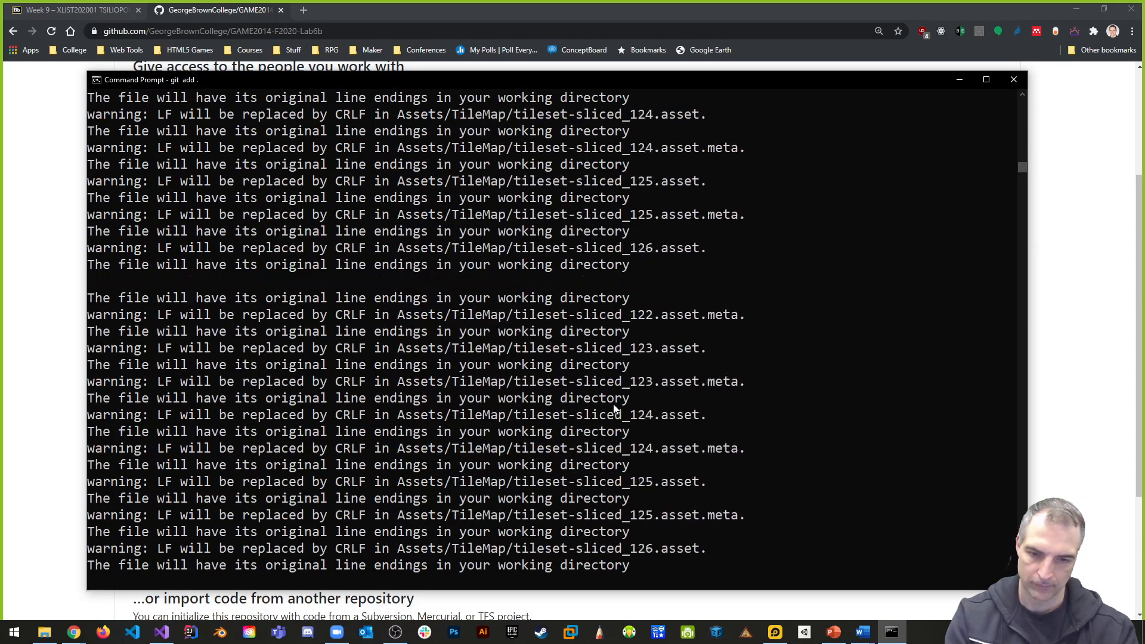
type("git commit -m \"added")
type("ti")
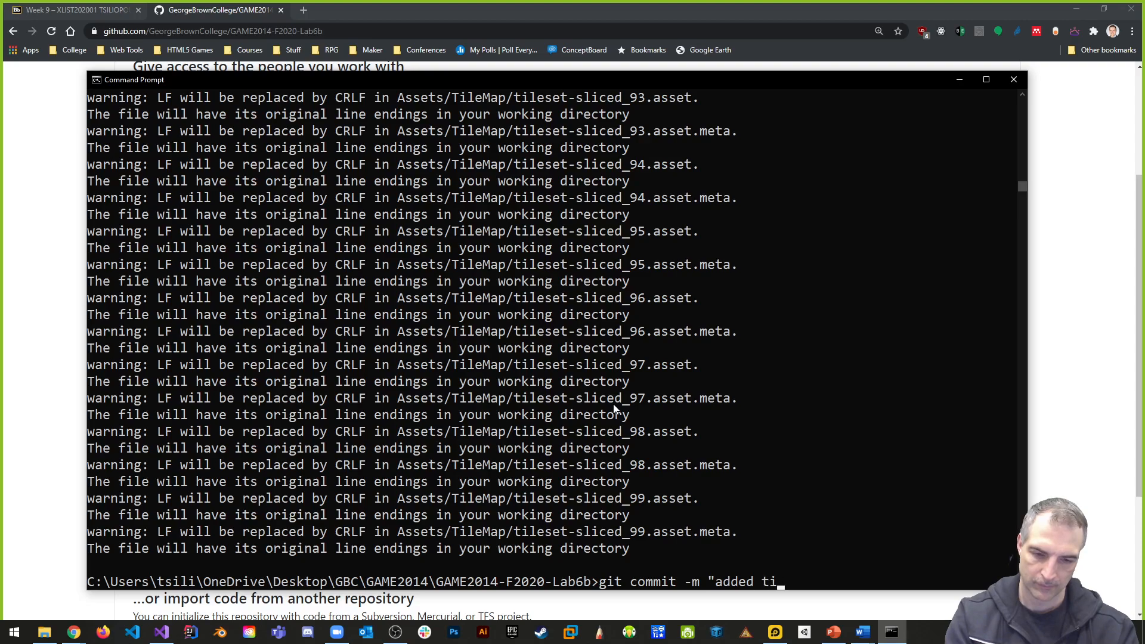
type("lemap and back")
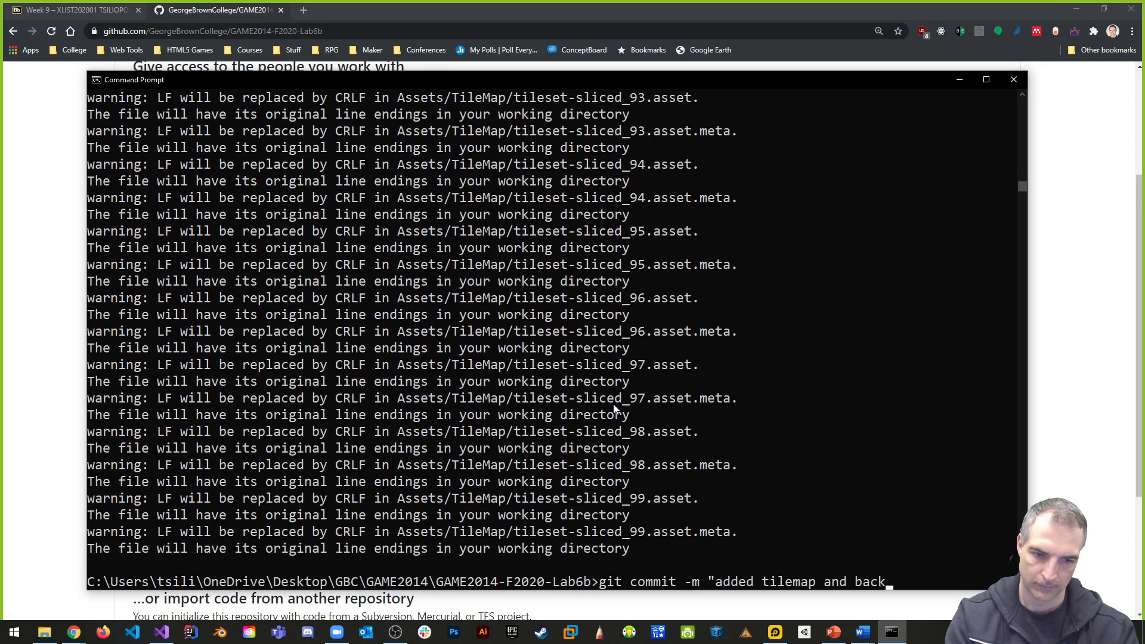
type("ground\"")
key("Return")
- Push the commit to GitHub and minimize the Command Prompt window
type("gi")
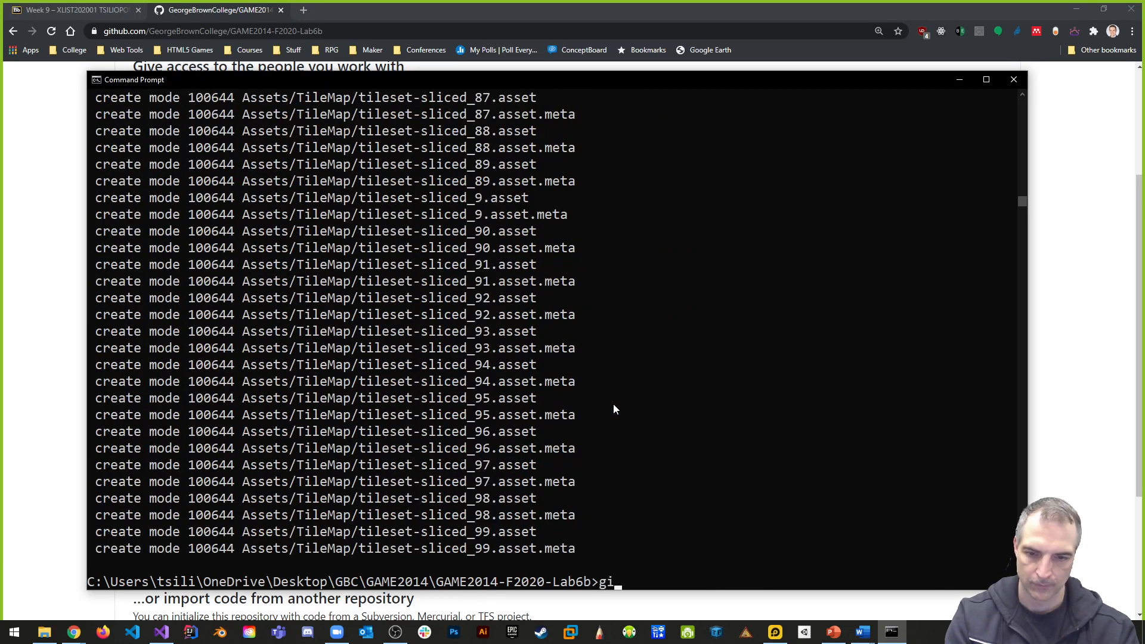
type("t push")
key("Return")
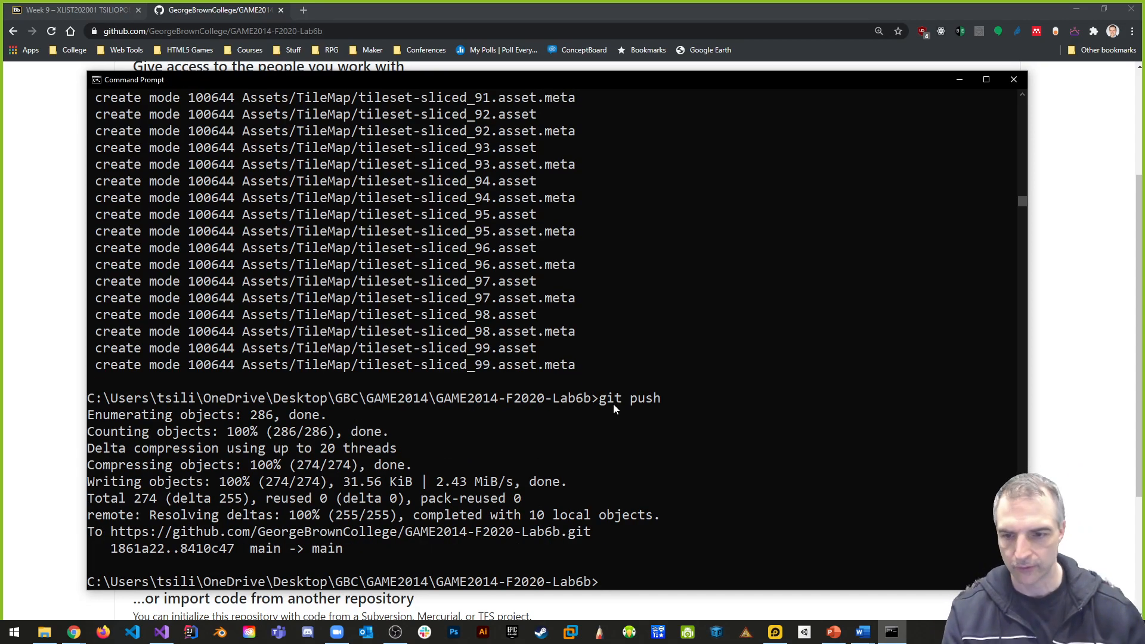
left_click(960, 80)
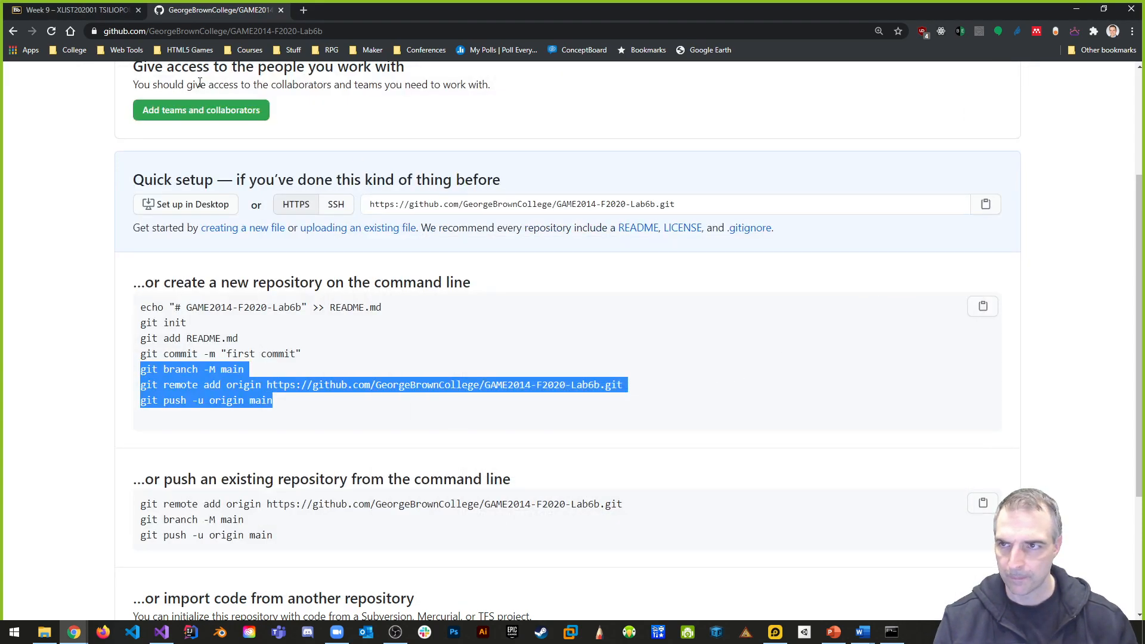
- Reload the GAME2014-F2020-Lab6b repository page on GitHub and copy its web address
left_click(51, 31)
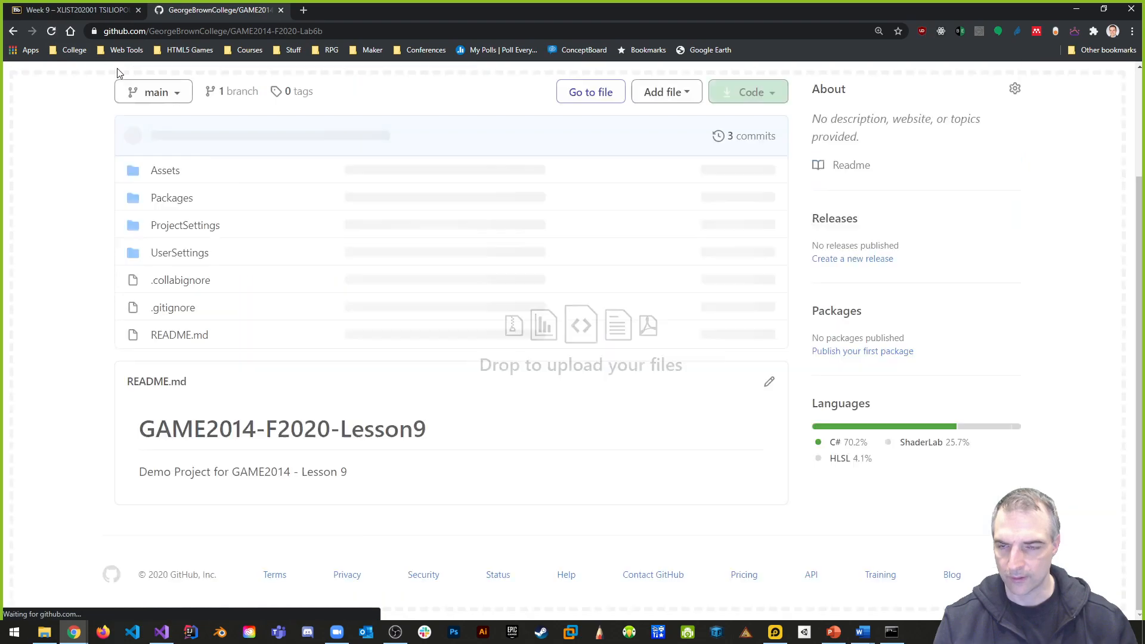
scroll(346, 208, "up", 3)
left_click(228, 33)
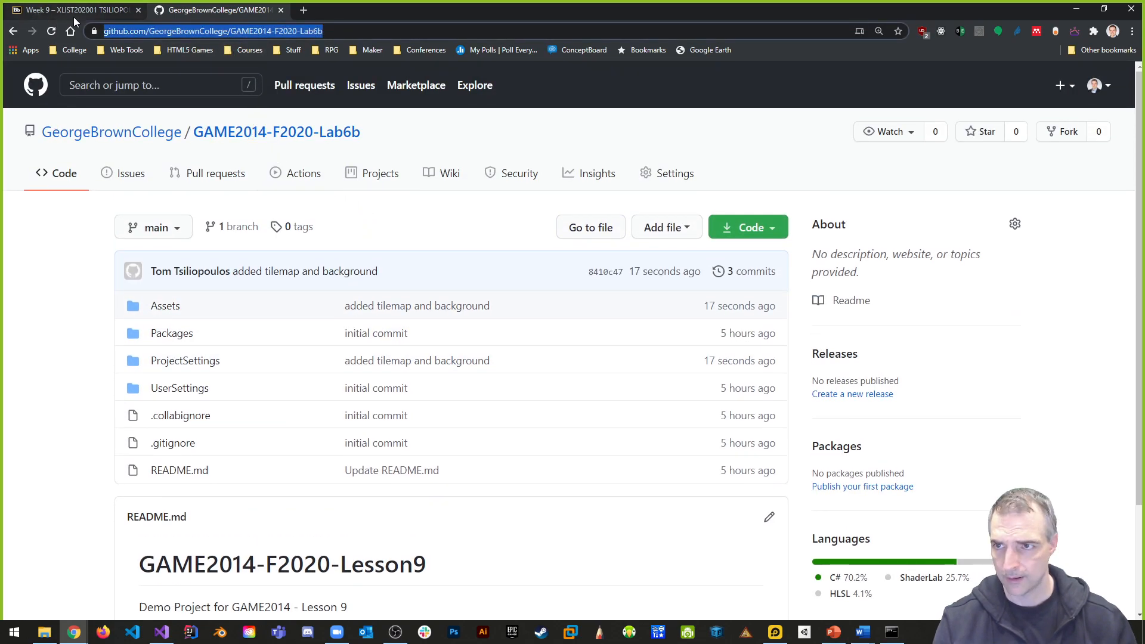
- Start a new web link in the Week 9 content on Blackboard and paste the repository address as its URL
left_click(74, 11)
left_click(207, 231)
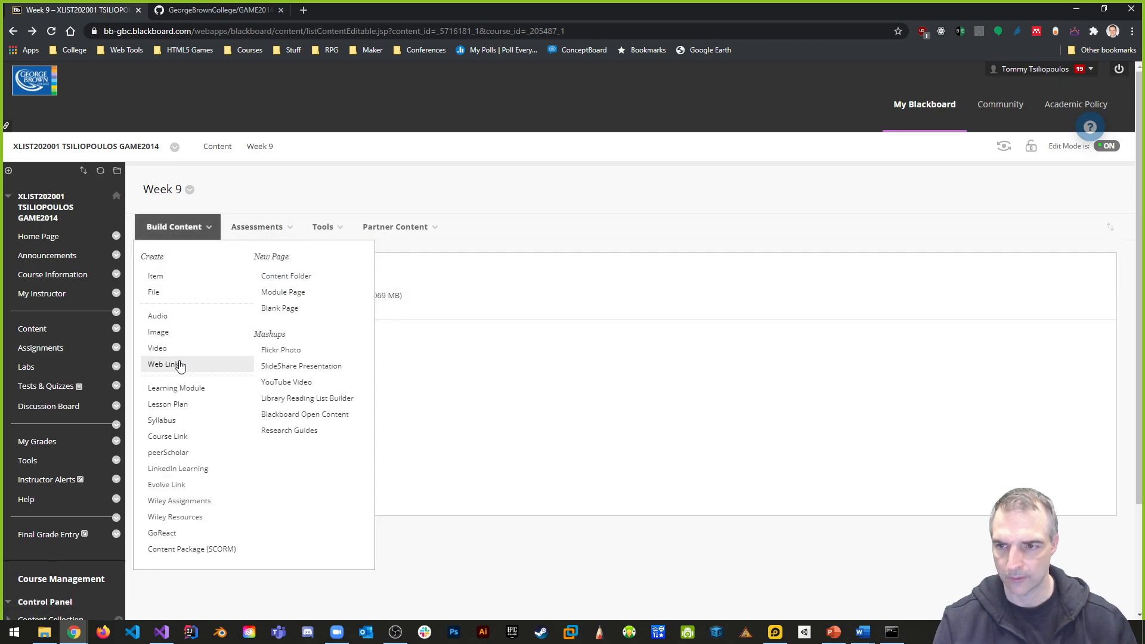
left_click(180, 365)
left_click(325, 348)
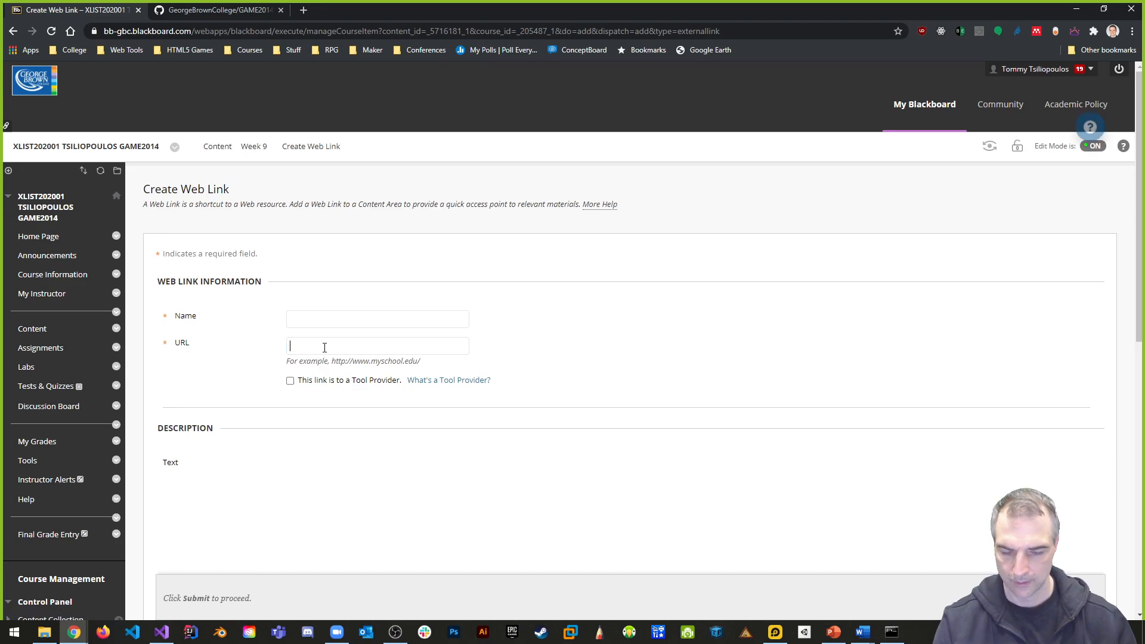
key("ctrl+v")
- Name the web link "Week 9 GitHub Link" and submit it
left_click(321, 318)
type("Week 9 GitHub Link")
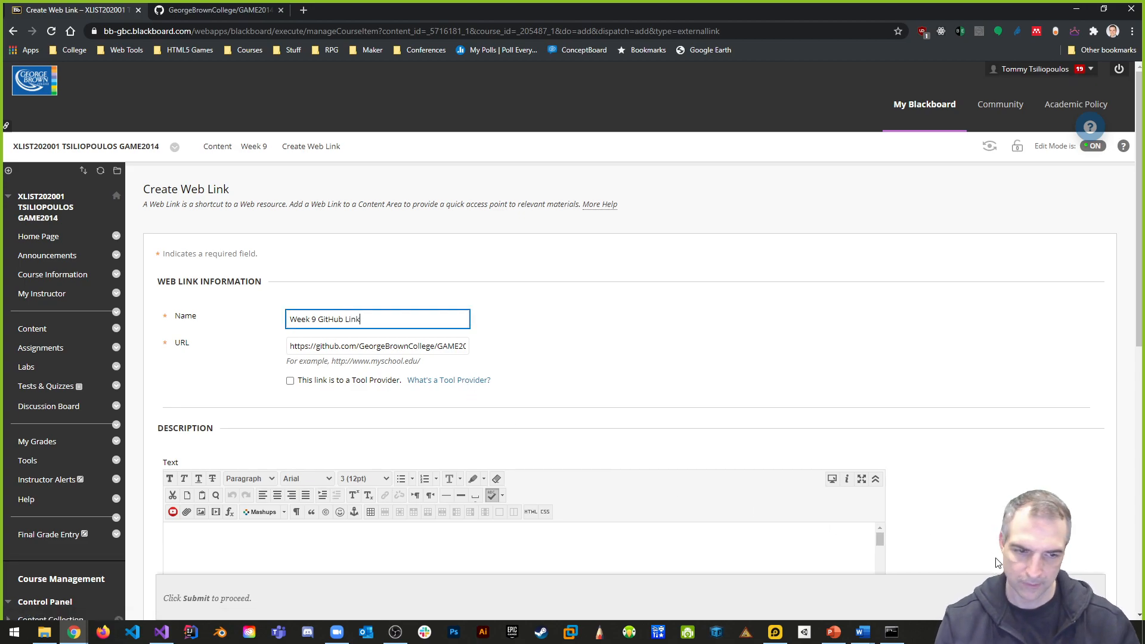
key("Return")
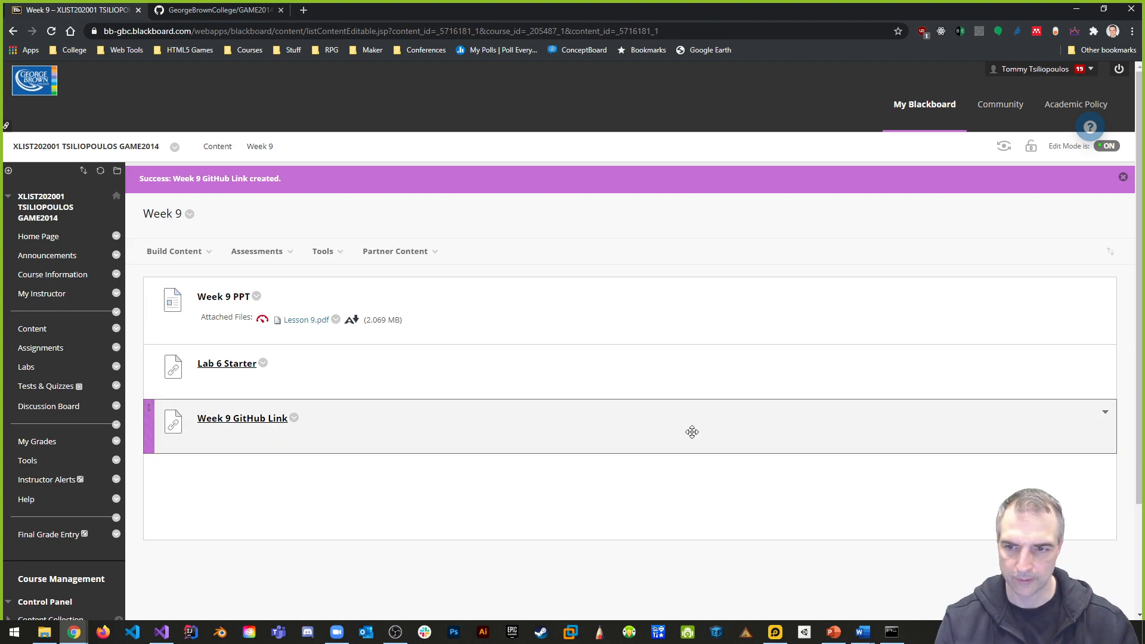
- Switch to Unity Hub, add the GAME2014-F2020-Lab6b folder to the projects list and open that project
left_click(1080, 12)
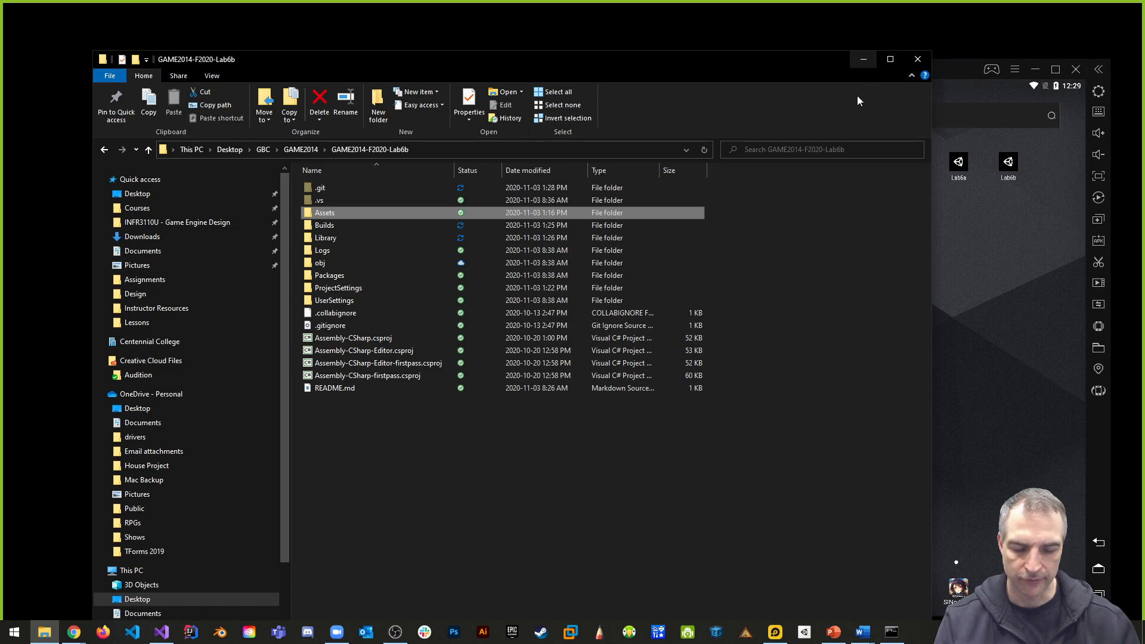
left_click(806, 634)
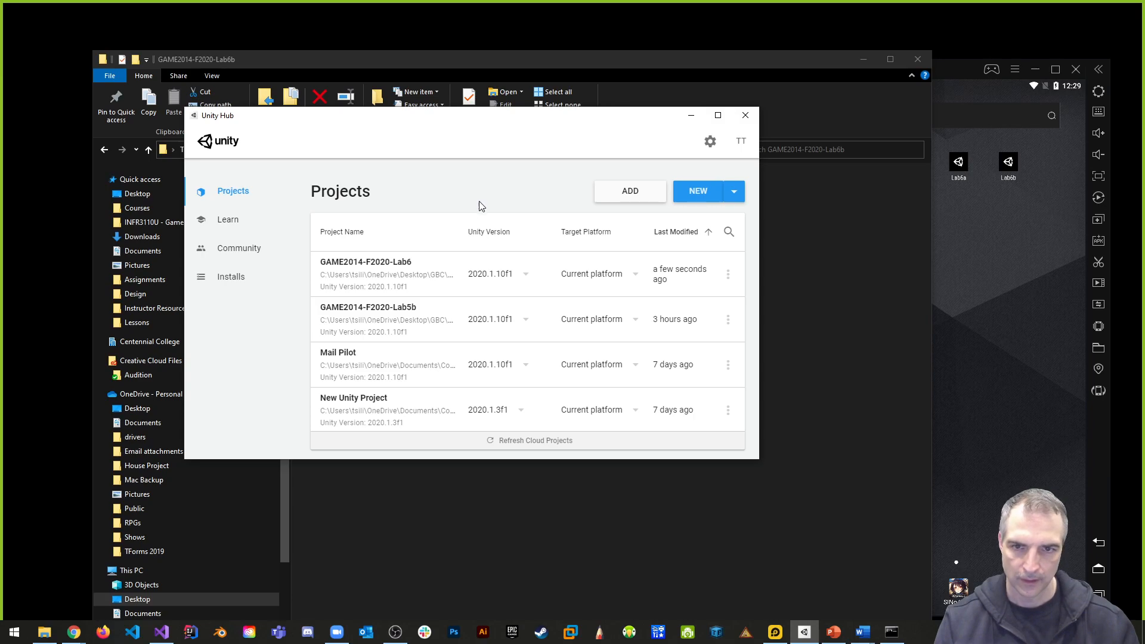
left_click(636, 191)
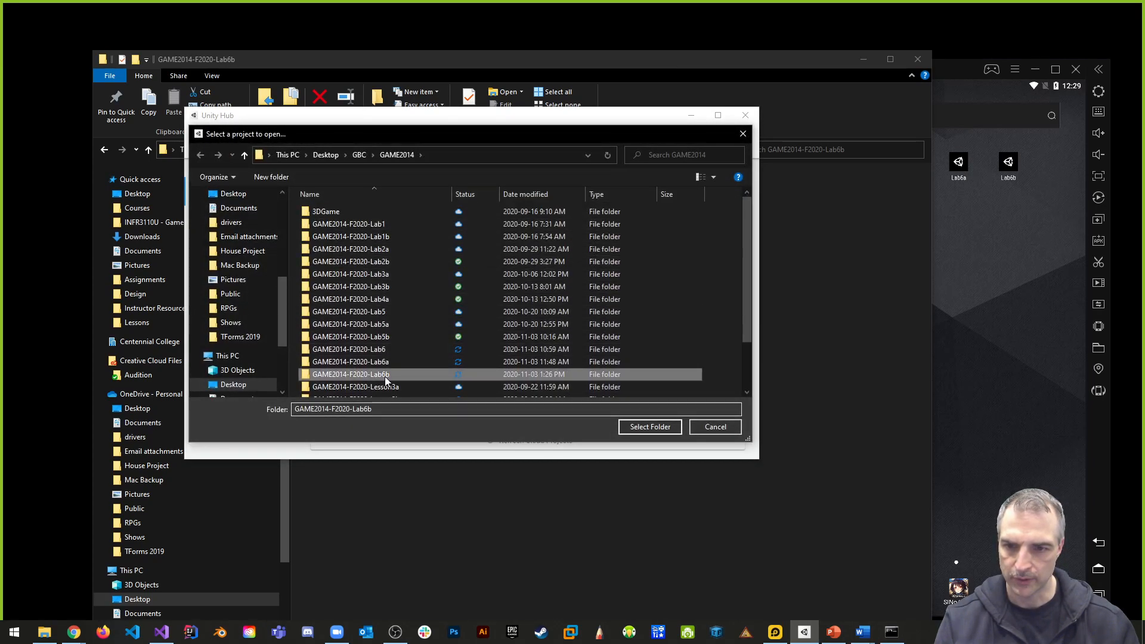
double_click(394, 375)
left_click(650, 427)
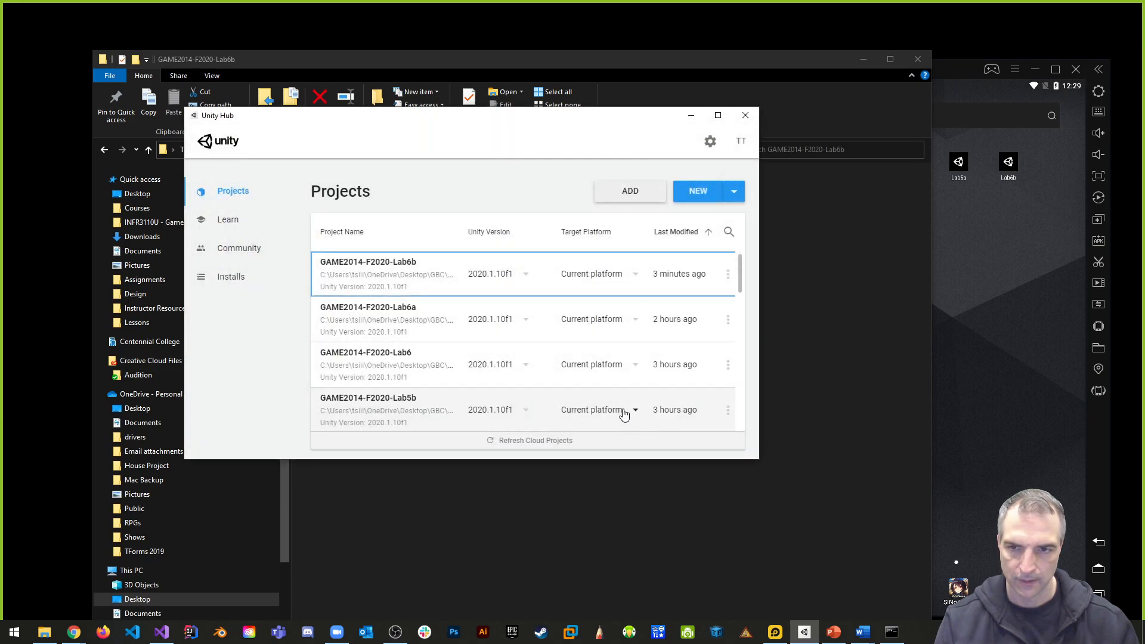
left_click(404, 276)
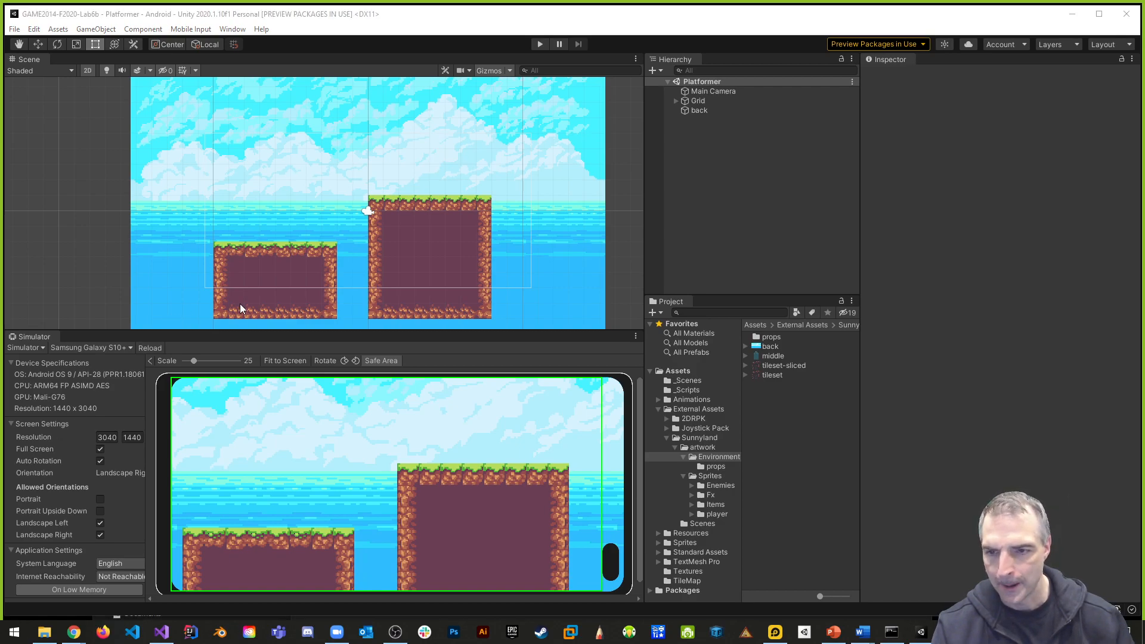
- Rename the back sprite object in the Platformer scene to Background and deactivate it
left_click(711, 112)
left_click(940, 75)
type("Ba")
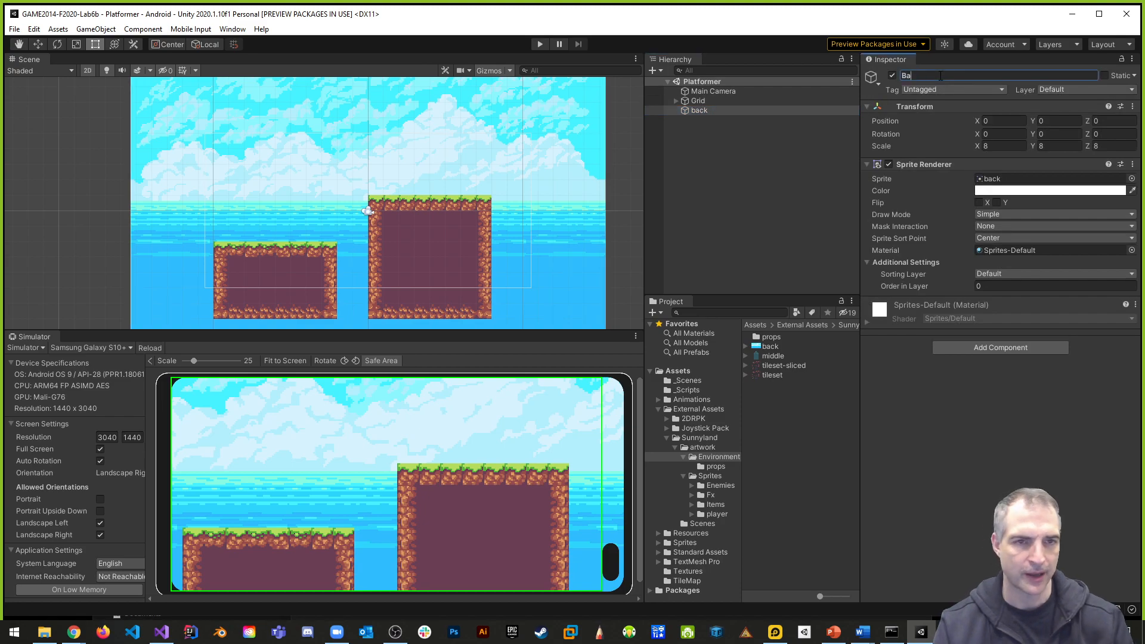
type("ckground")
key("Return")
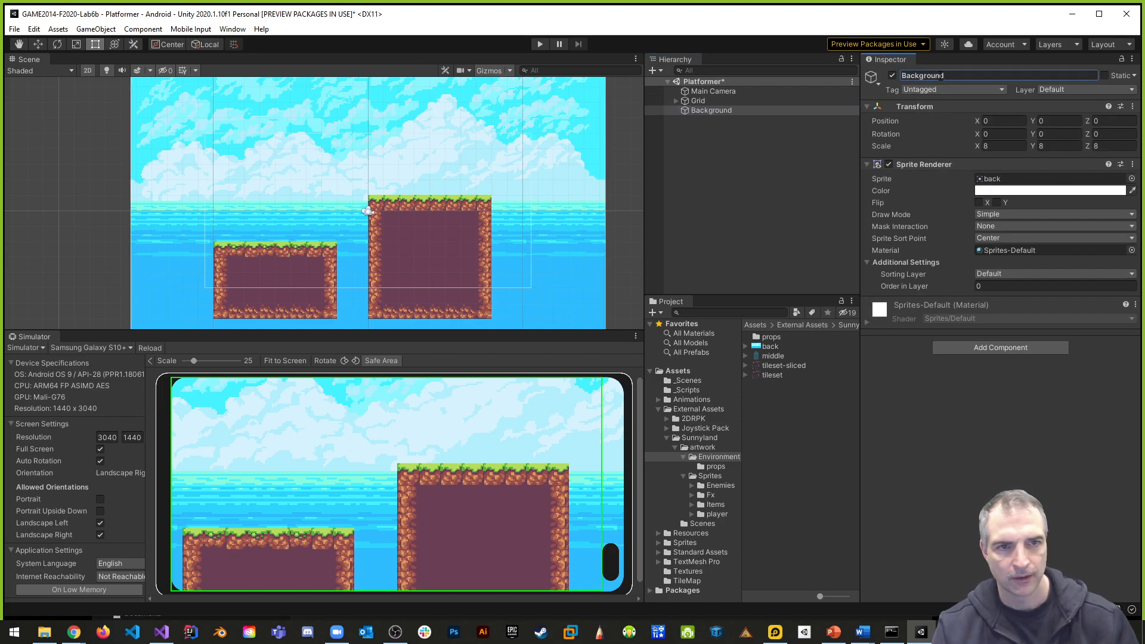
left_click(893, 75)
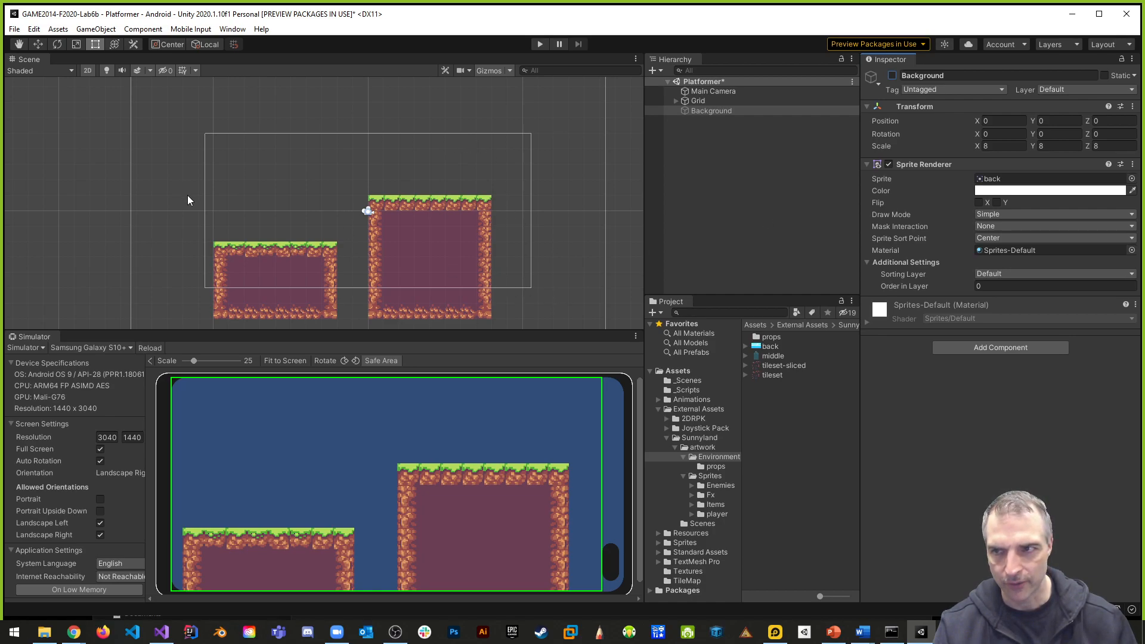
- Dock the Simulator view alongside the Scene view and bring the Scene view to the front with both platforms in frame
left_click_drag(34, 338, 74, 57)
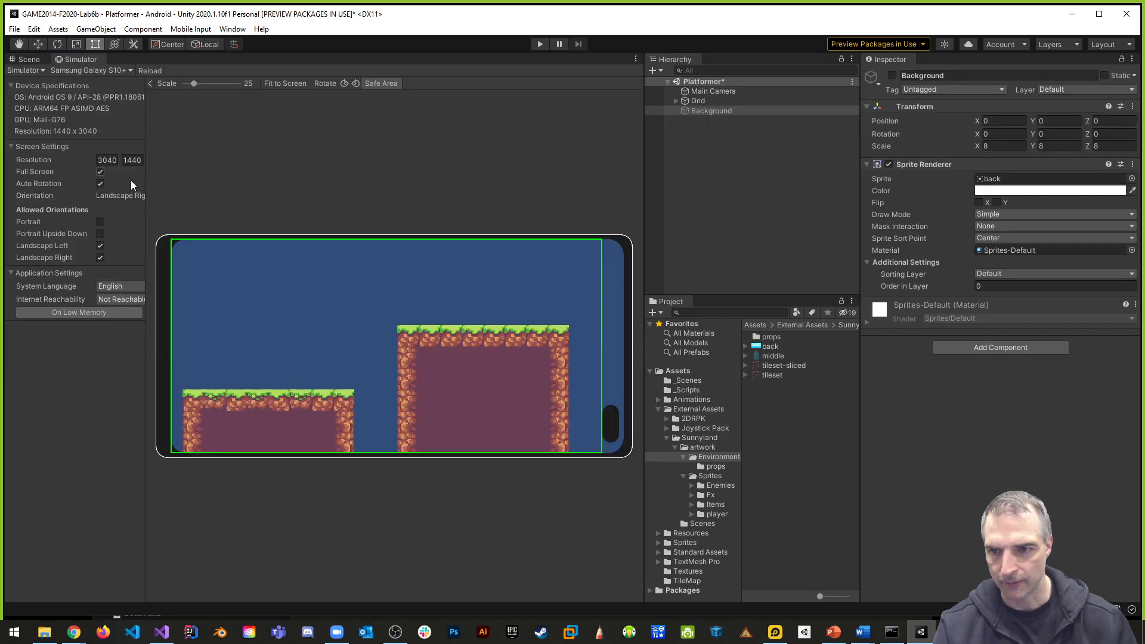
left_click(29, 59)
scroll(478, 422, "down", 3)
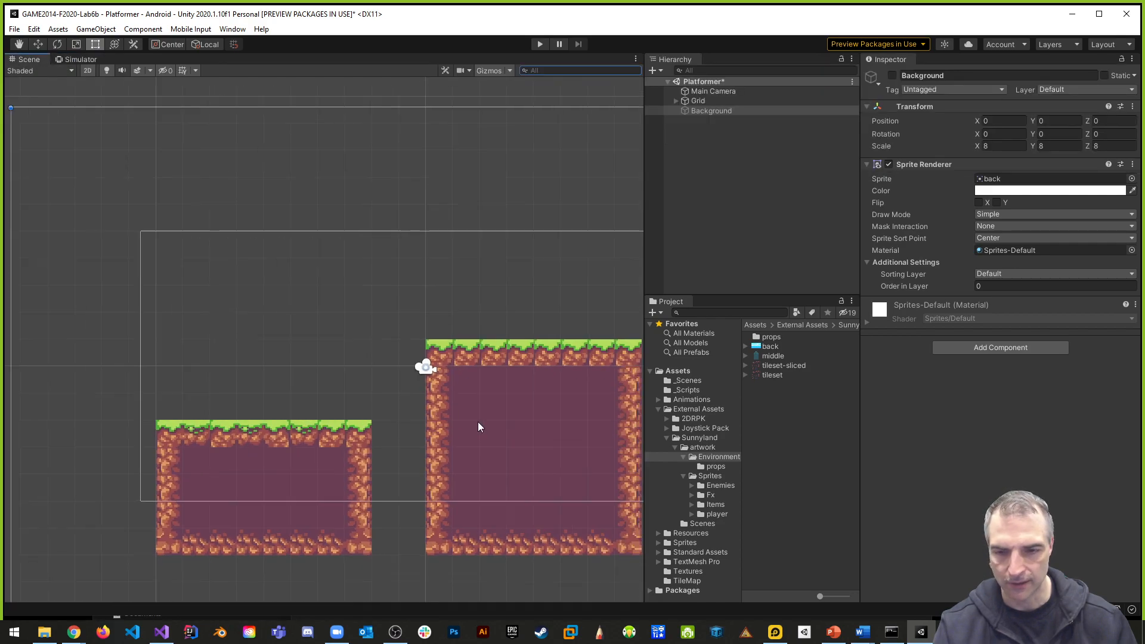
middle_click_drag(506, 397, 443, 332)
scroll(449, 327, "down", 2)
scroll(443, 332, "up", 3)
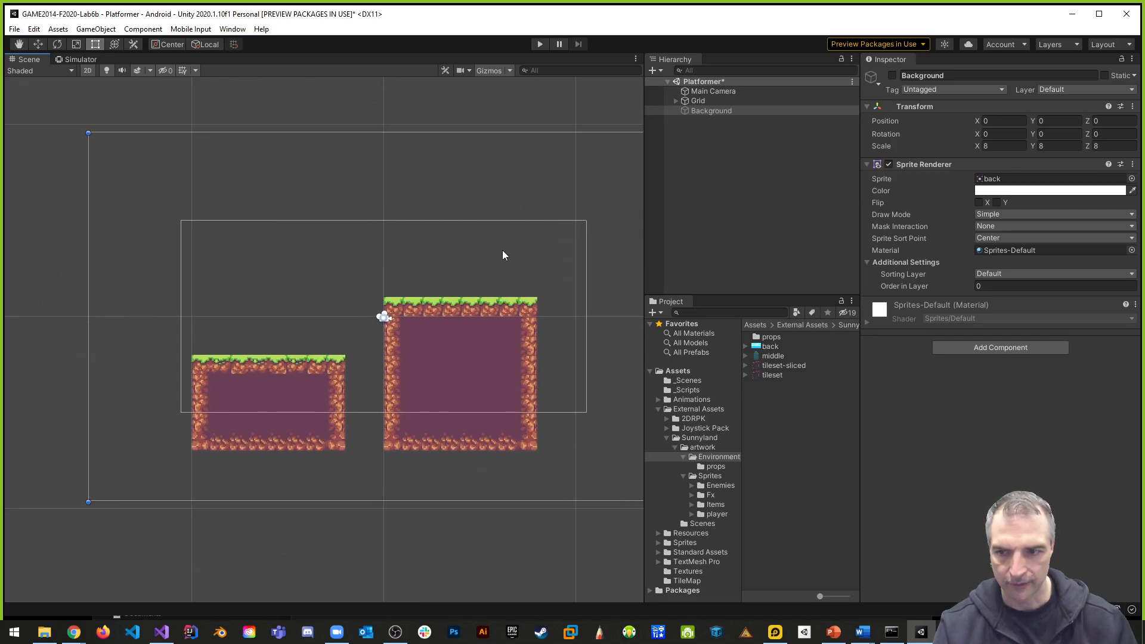
scroll(388, 434, "up", 1)
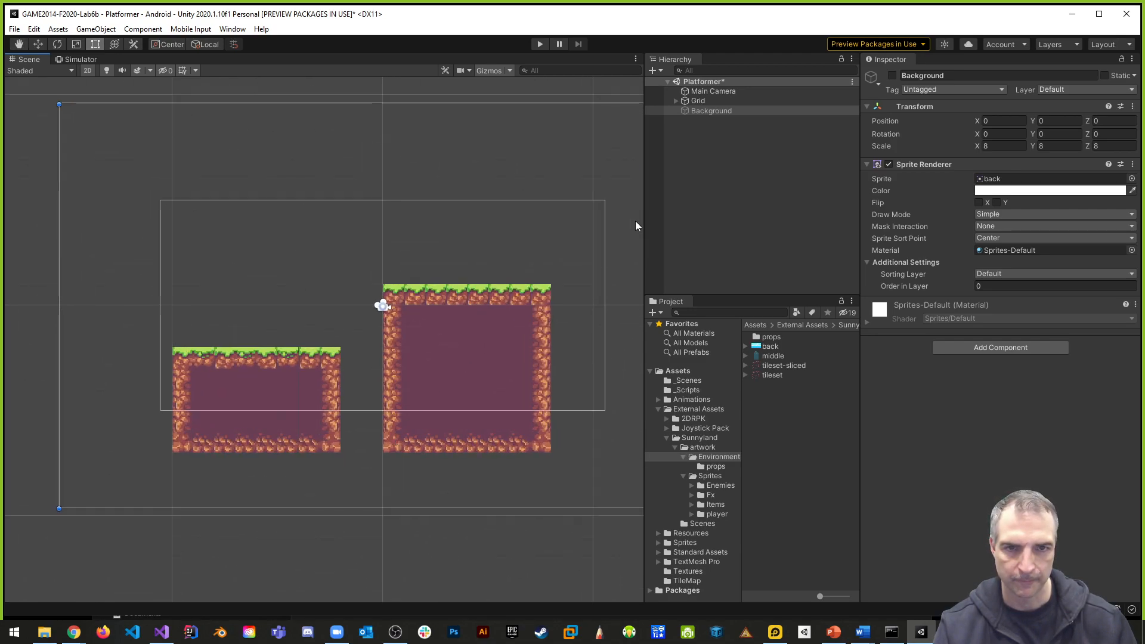
- Set Pixels Per Unit to 16 for the four player-idle sprites in Sunnyland's player idle folder and apply the import settings
left_click(697, 100)
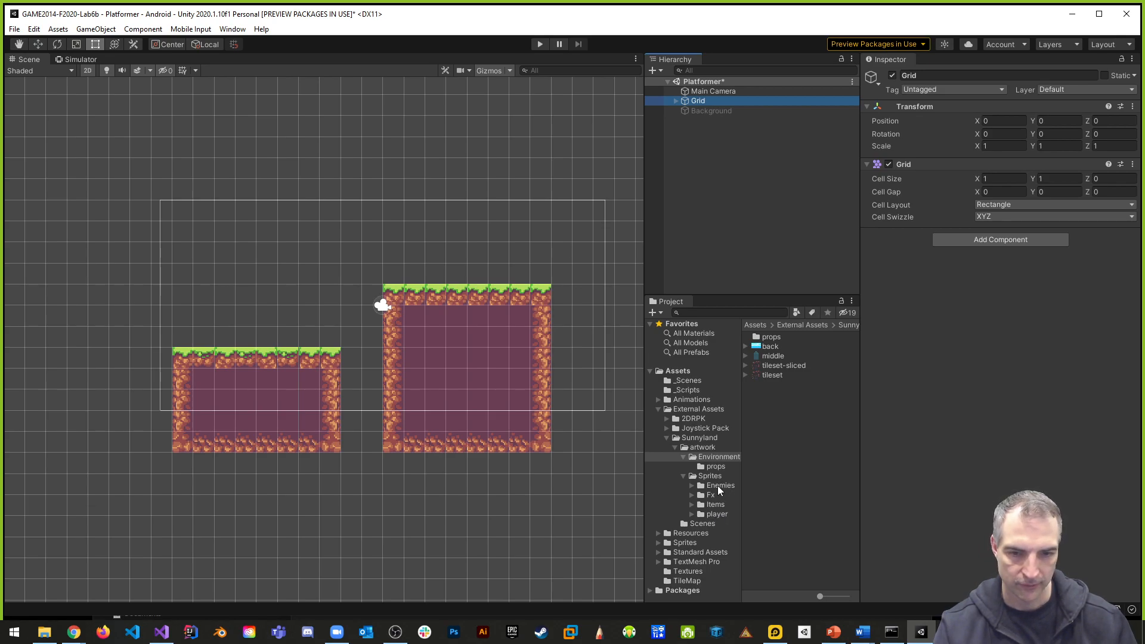
left_click(717, 514)
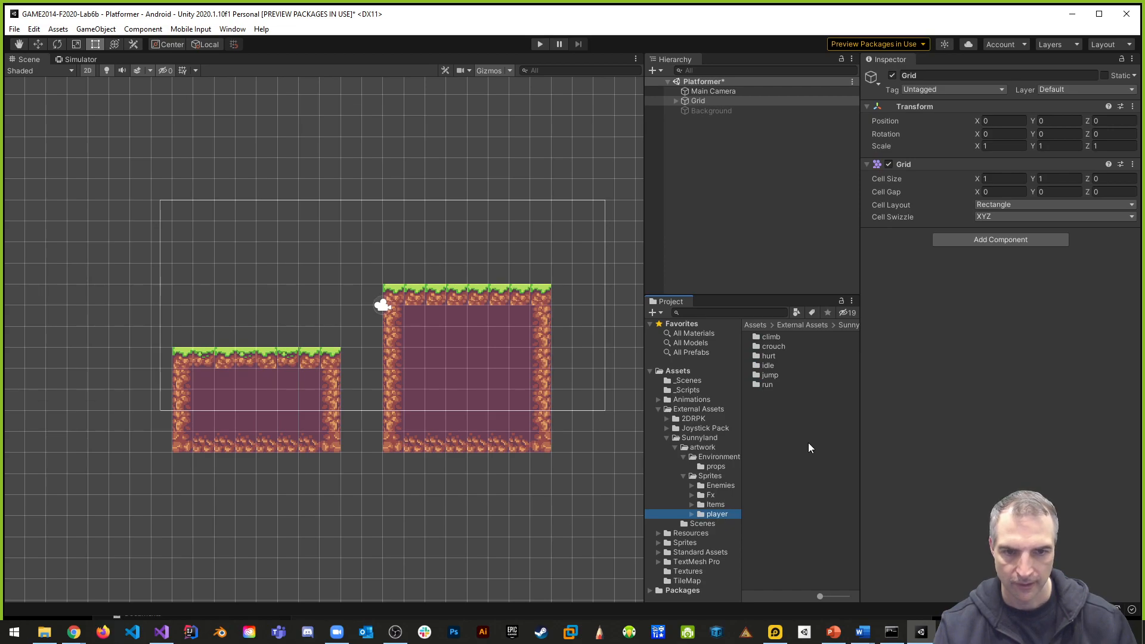
double_click(767, 366)
left_click(798, 366)
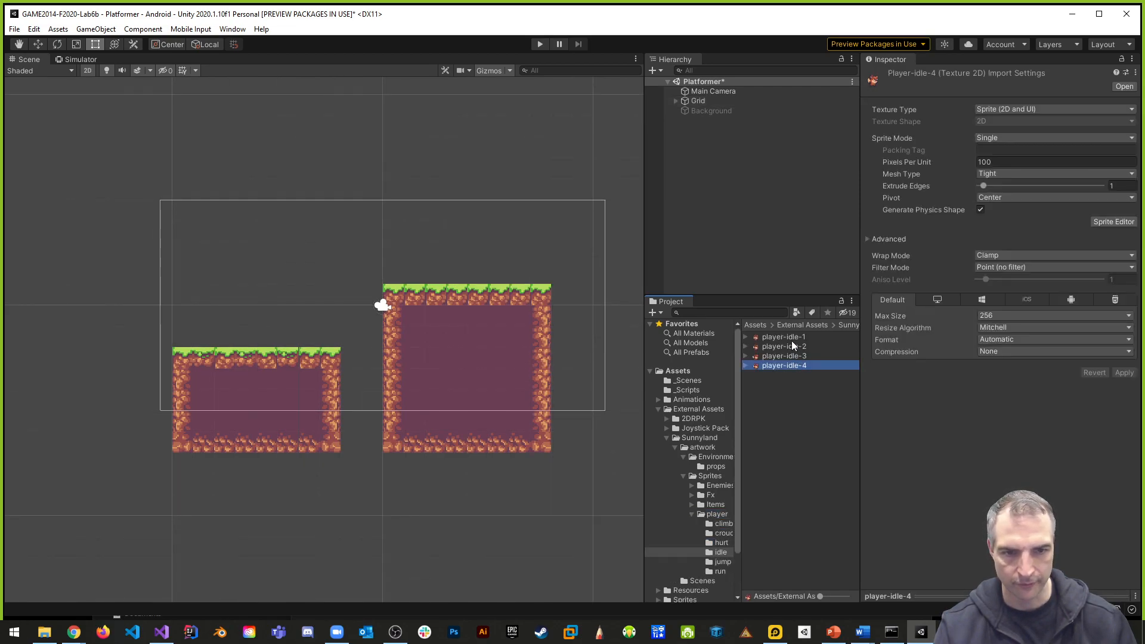
left_click(791, 338, "shift")
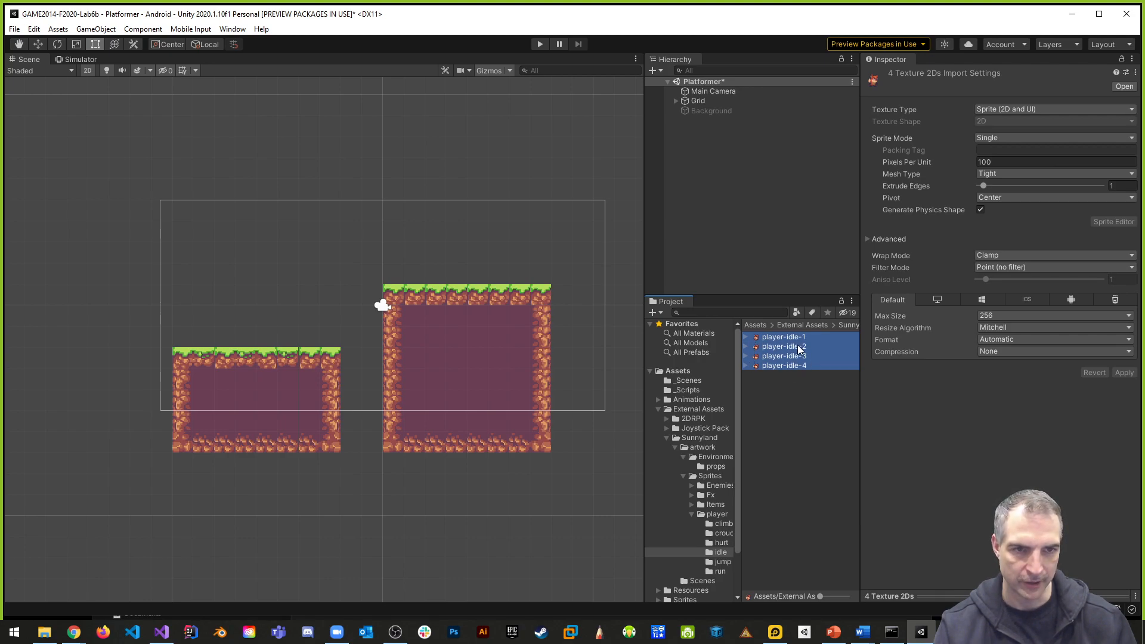
left_click(913, 164)
type("16")
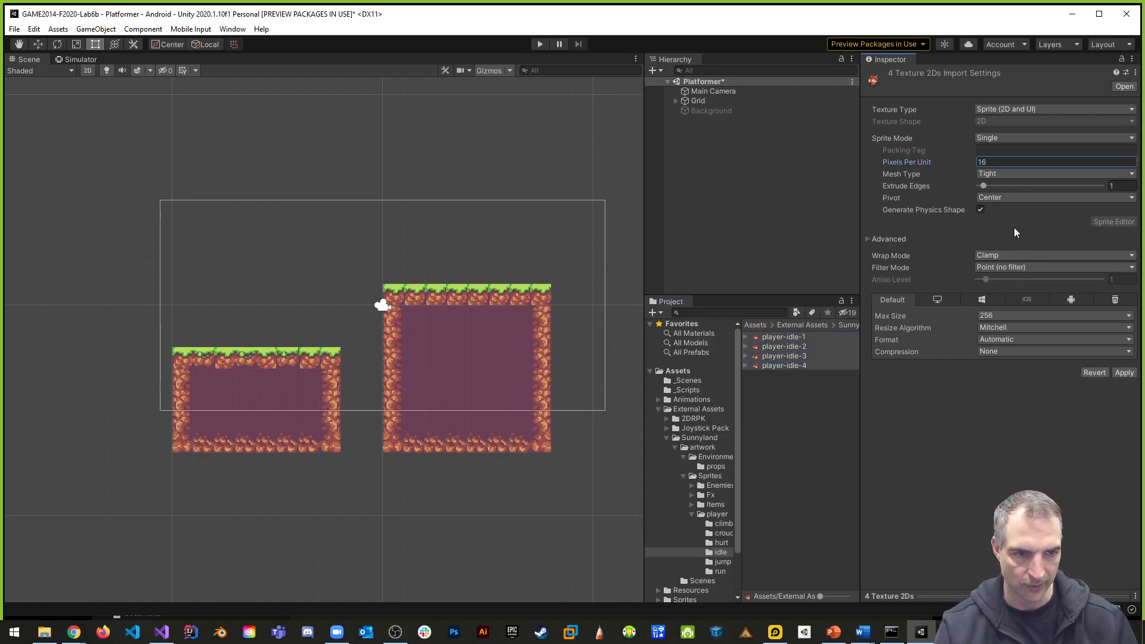
left_click(1124, 374)
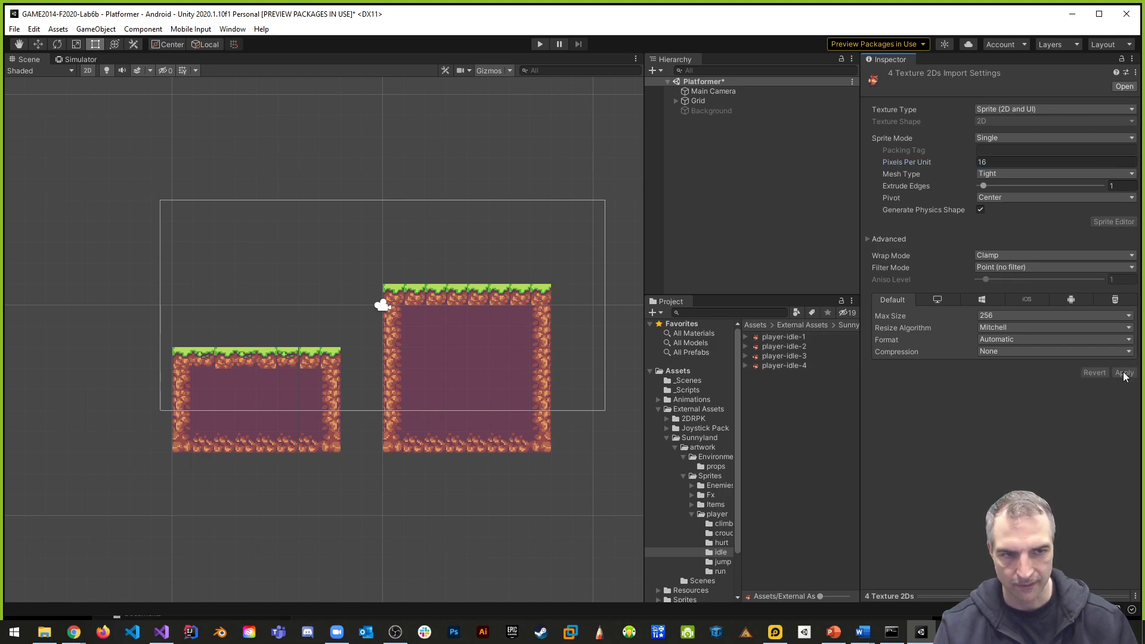
- Add all four player-idle sprites together to the scene hierarchy as a new animated object
left_click(800, 365)
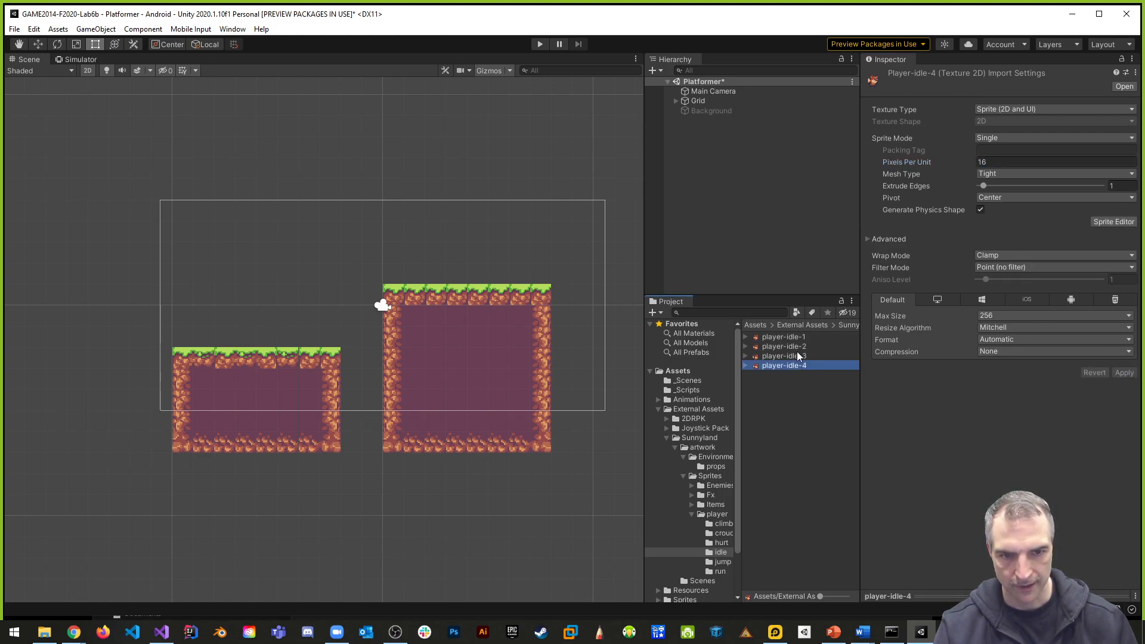
left_click(789, 338, "shift")
left_click_drag(803, 366, 687, 148)
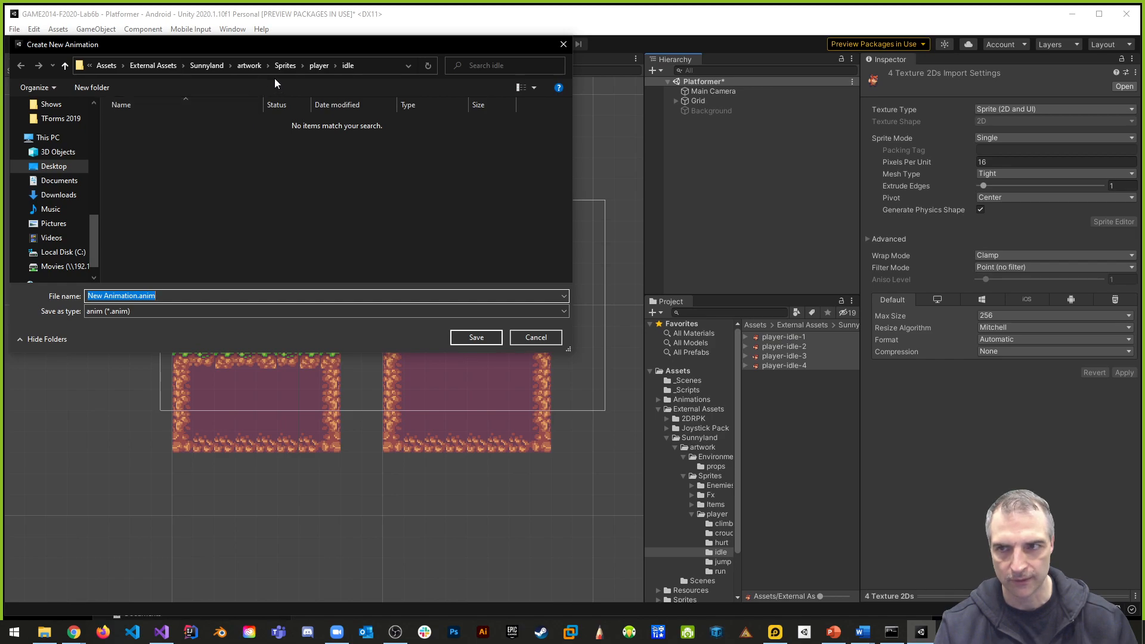
- Create a Platformer folder inside Assets/Animations and a Player subfolder within it
left_click(103, 66)
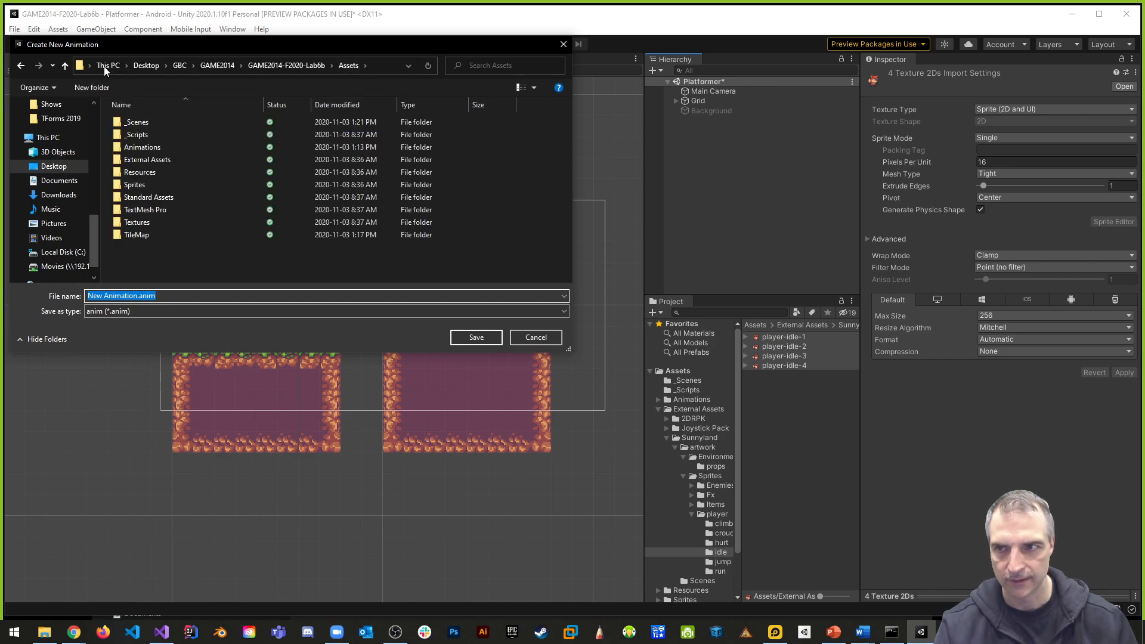
double_click(159, 148)
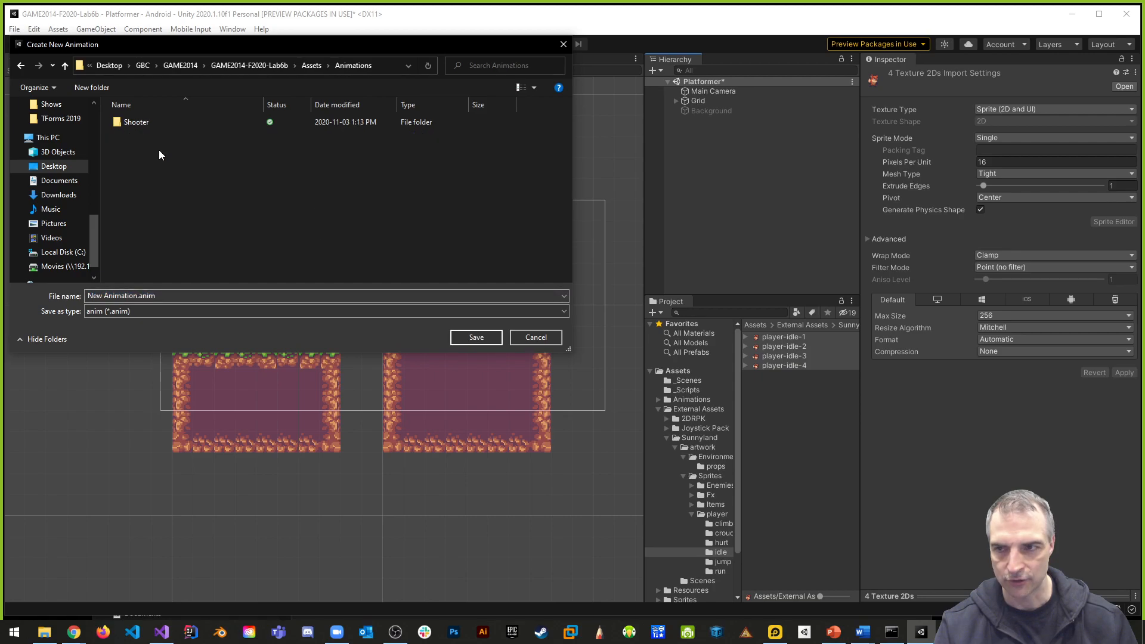
left_click(88, 88)
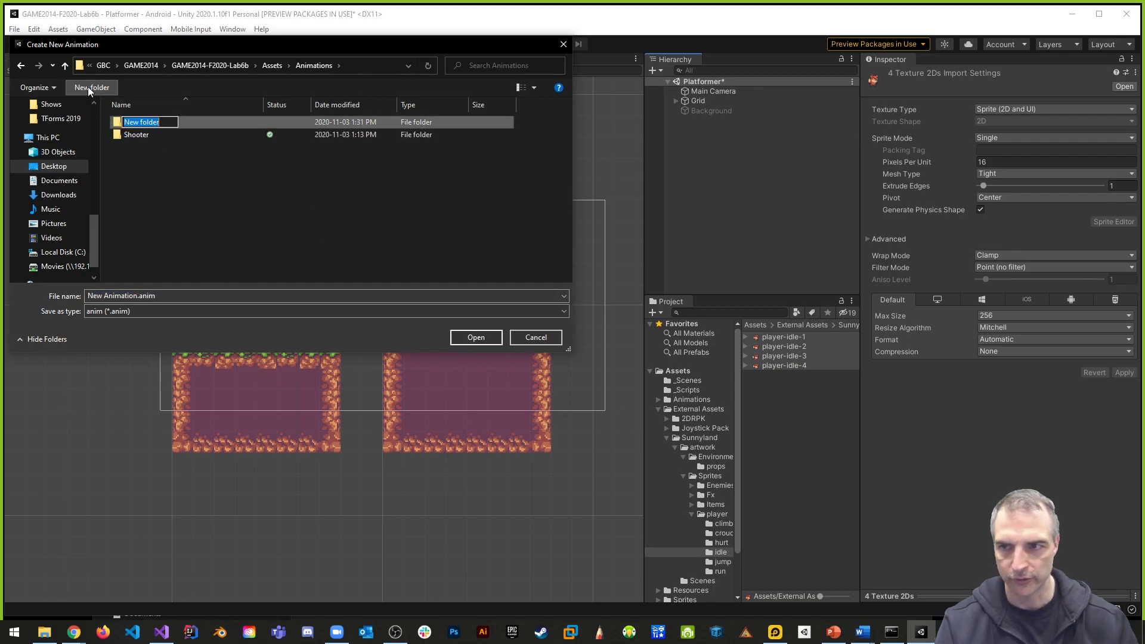
type("Platformer")
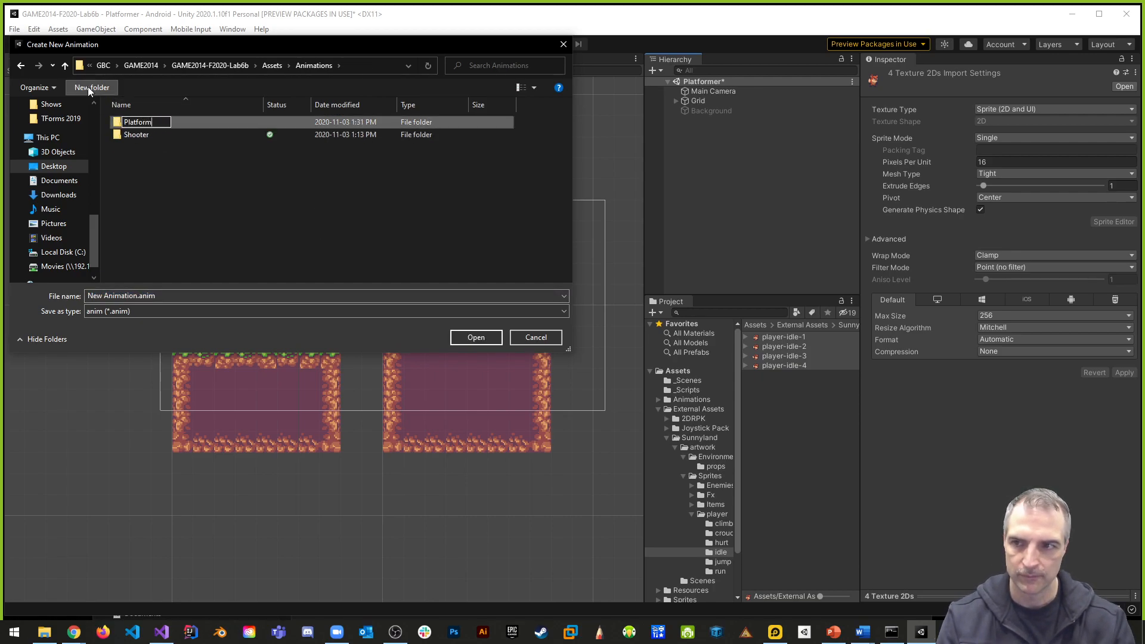
key("Return")
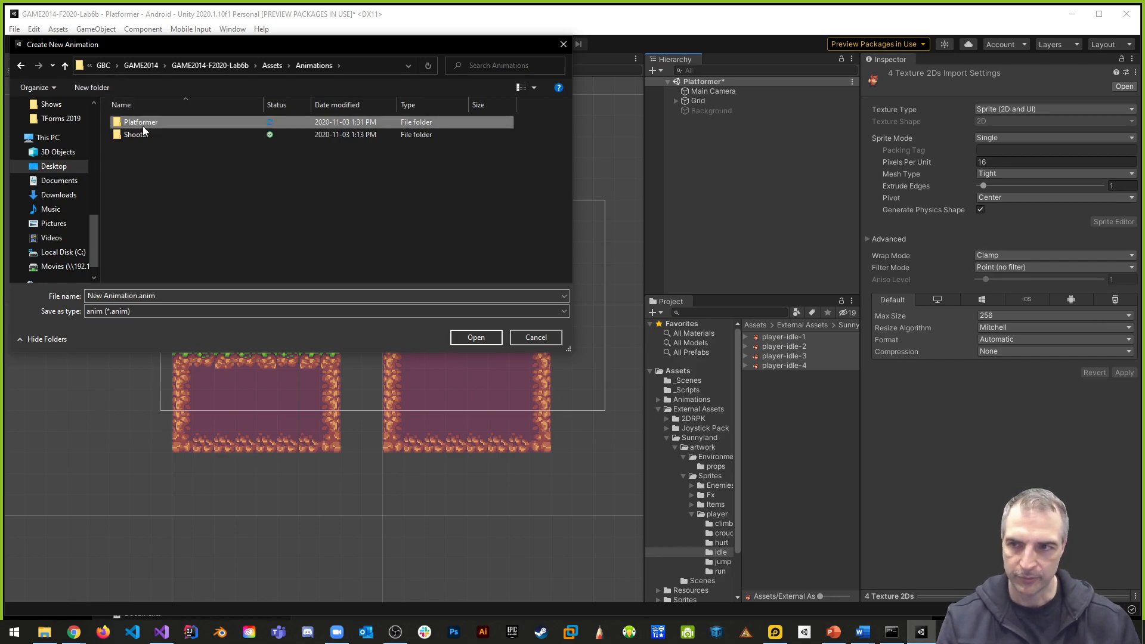
double_click(142, 125)
left_click(98, 88)
type("Player")
key("Return")
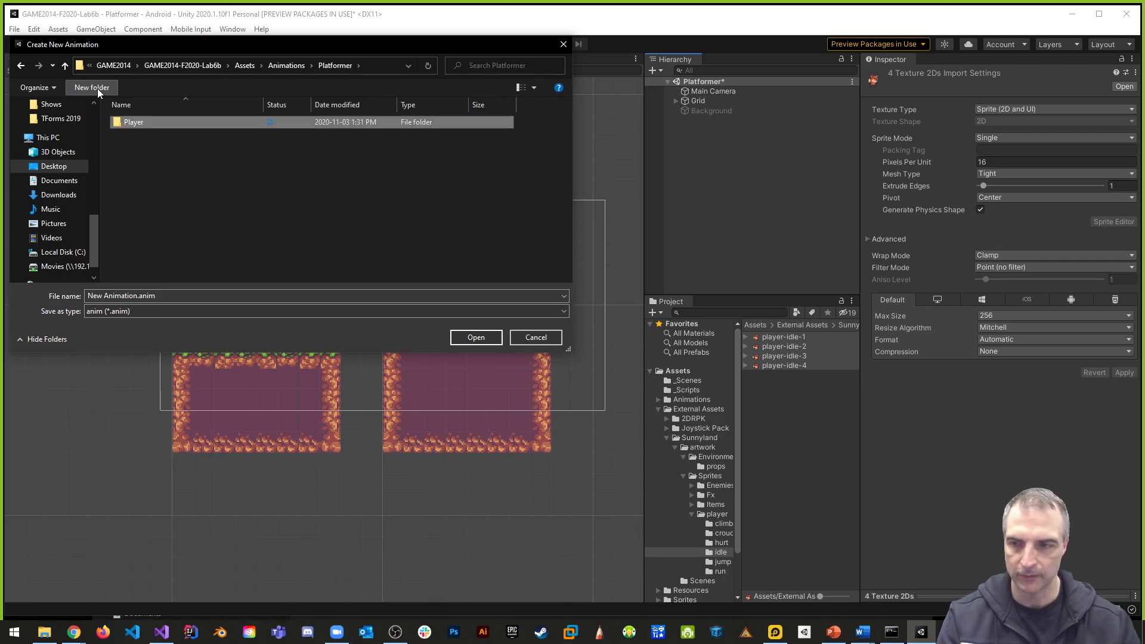
- Save the new animation in the Player folder as player-idle-clip.anim
double_click(139, 123)
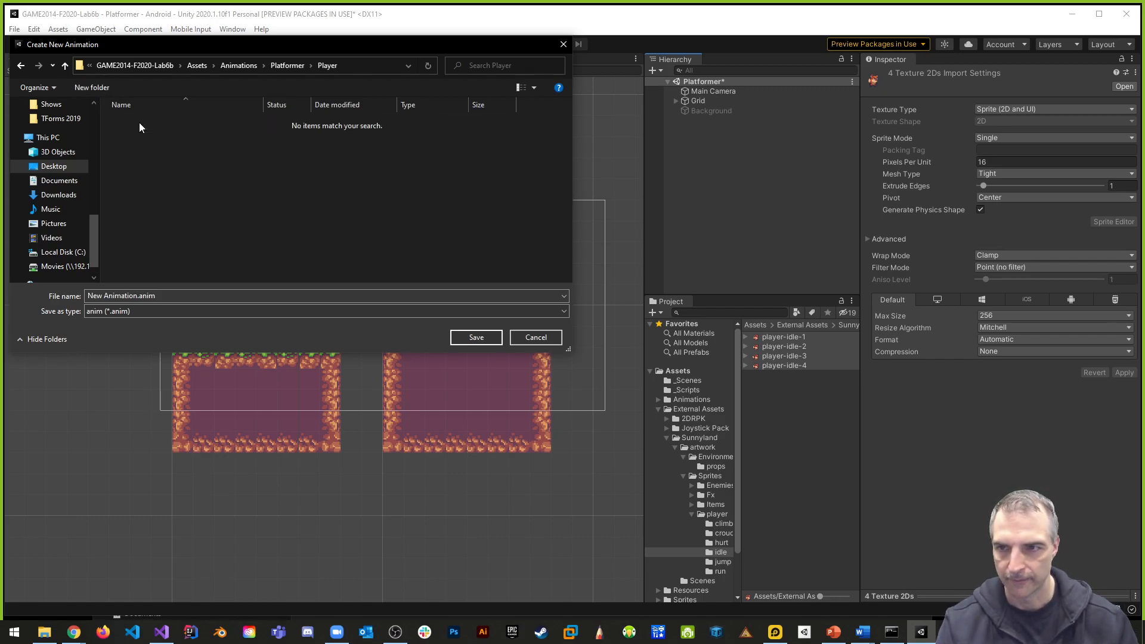
left_click(138, 296)
left_click_drag(136, 295, 25, 294)
type("player-idle-clip")
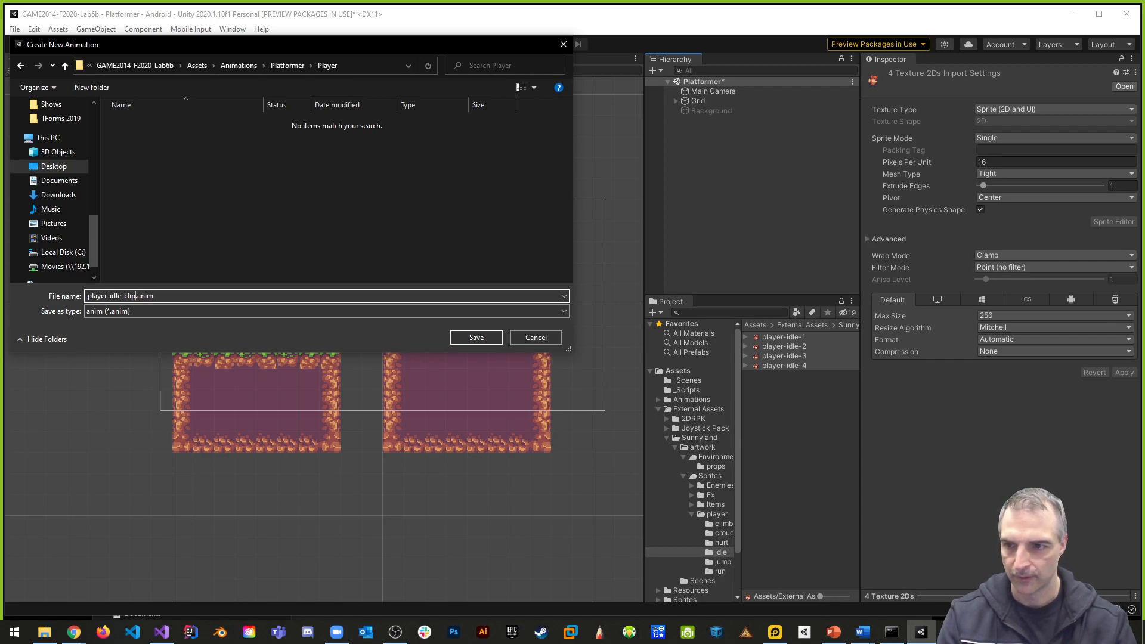
key("Return")
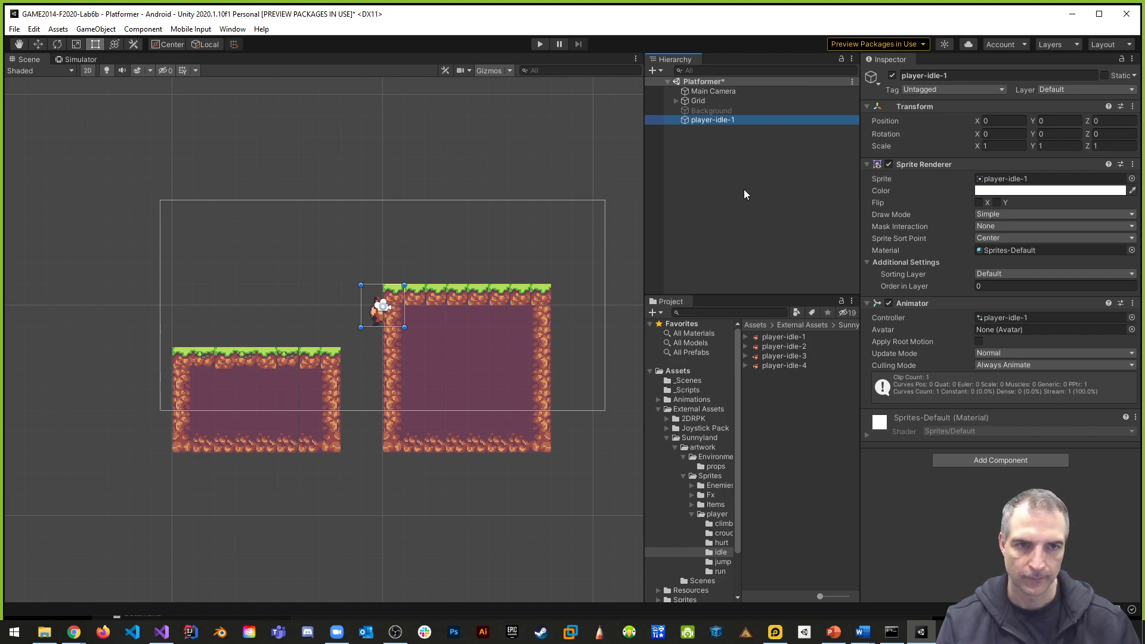
- Assign the Player tag to the new player-idle-1 object
left_click(962, 77)
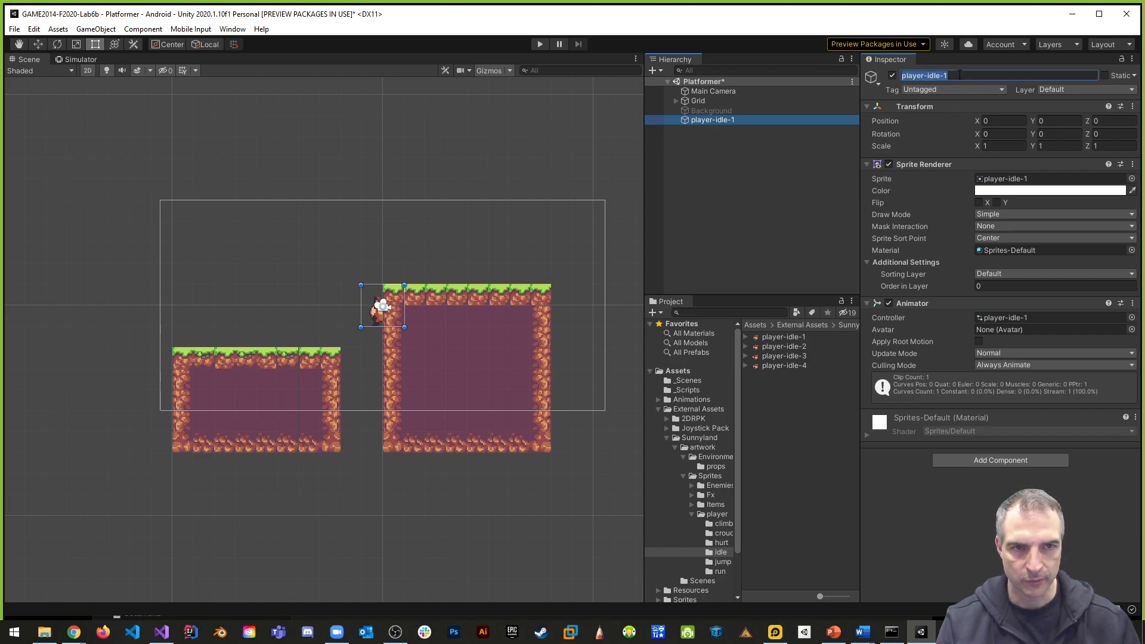
type("Player")
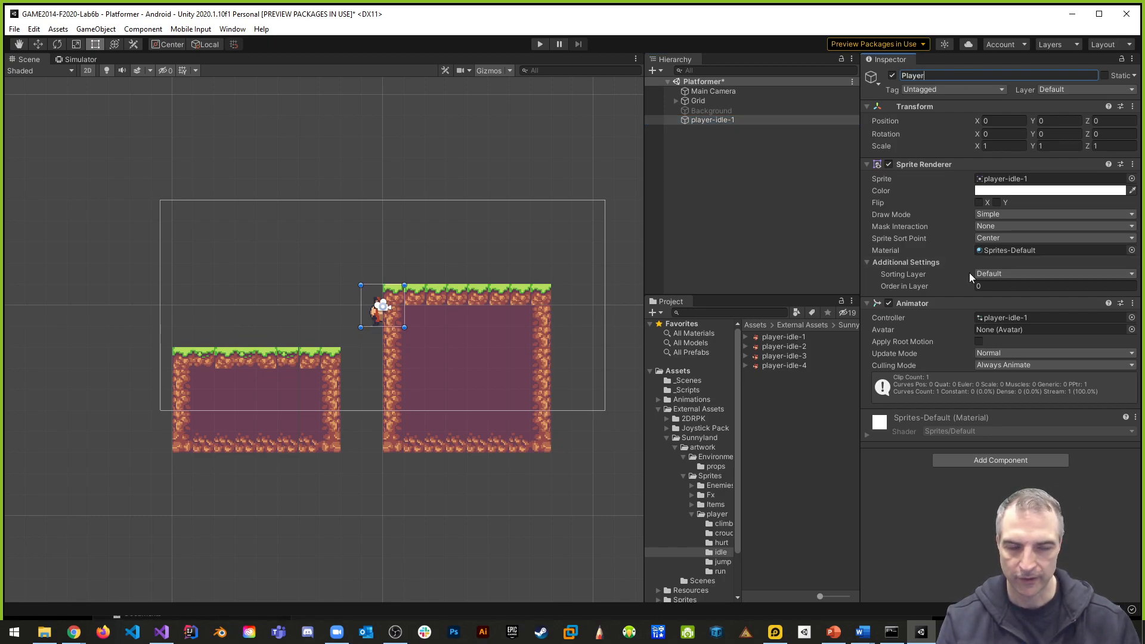
left_click(930, 88)
left_click(947, 170)
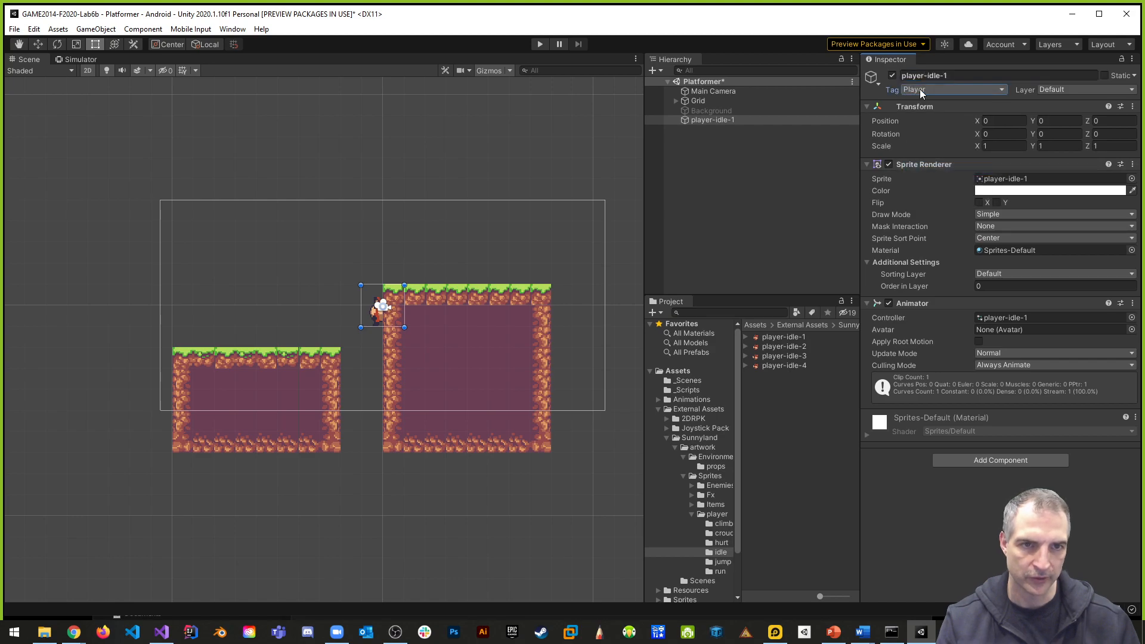
- Rename the player-idle-1 object to Player and save the scene
left_click(956, 75)
type("Plaey")
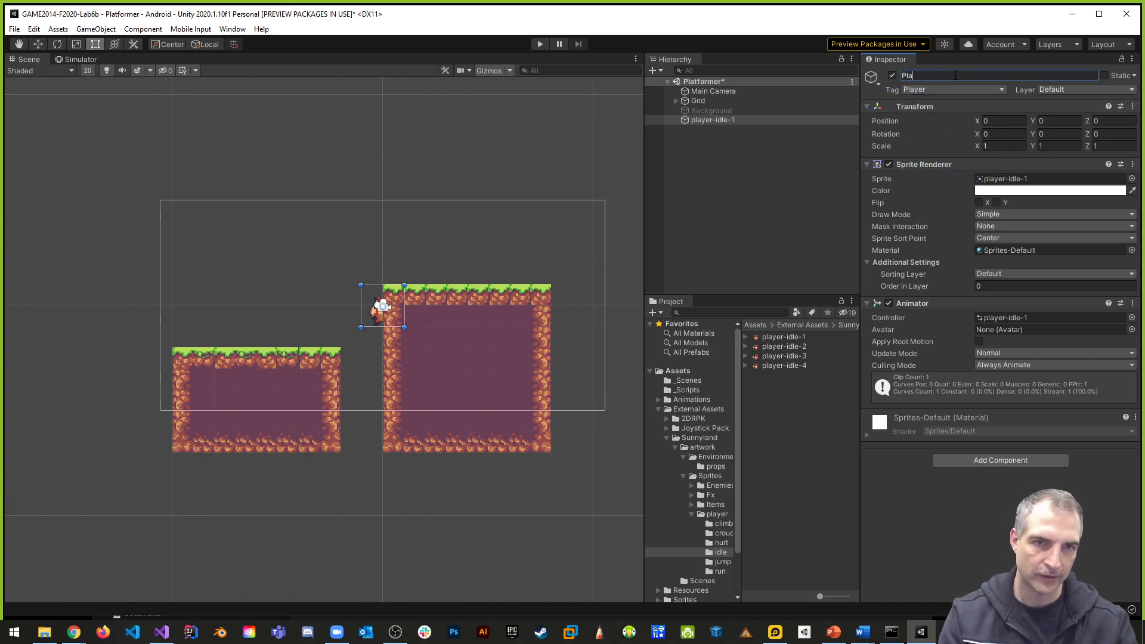
key("BackSpace")
key("BackSpace")
key("BackSpace")
type("er")
key("Return")
key("ctrl+s")
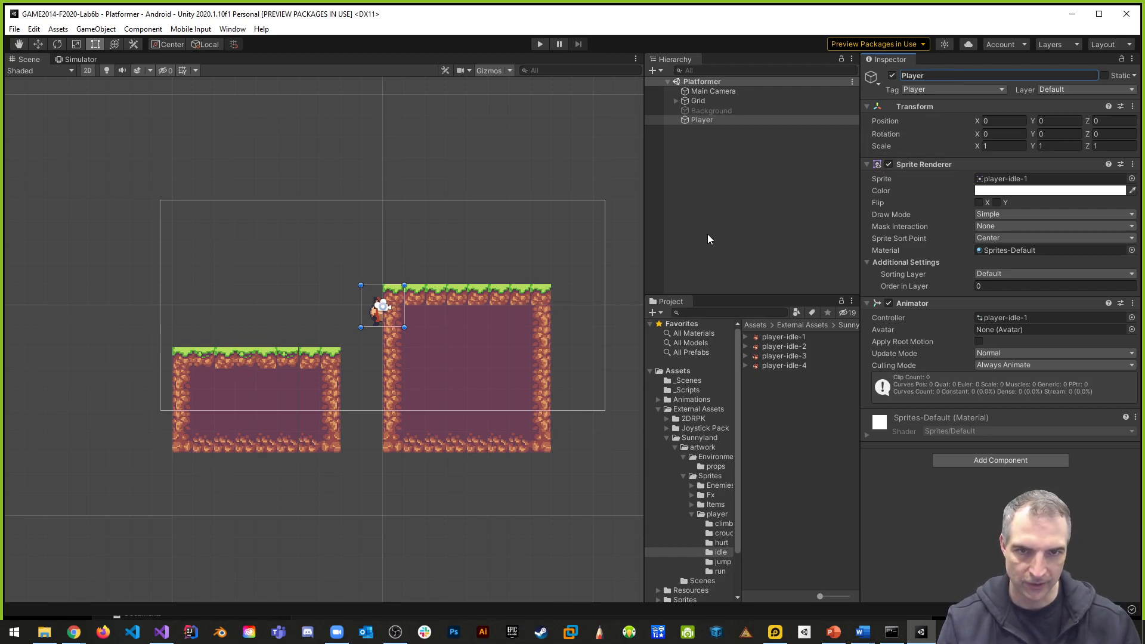
- Move the Player sprite above the lower grass platform, to about X -5.59 and Y 0.02
key("w")
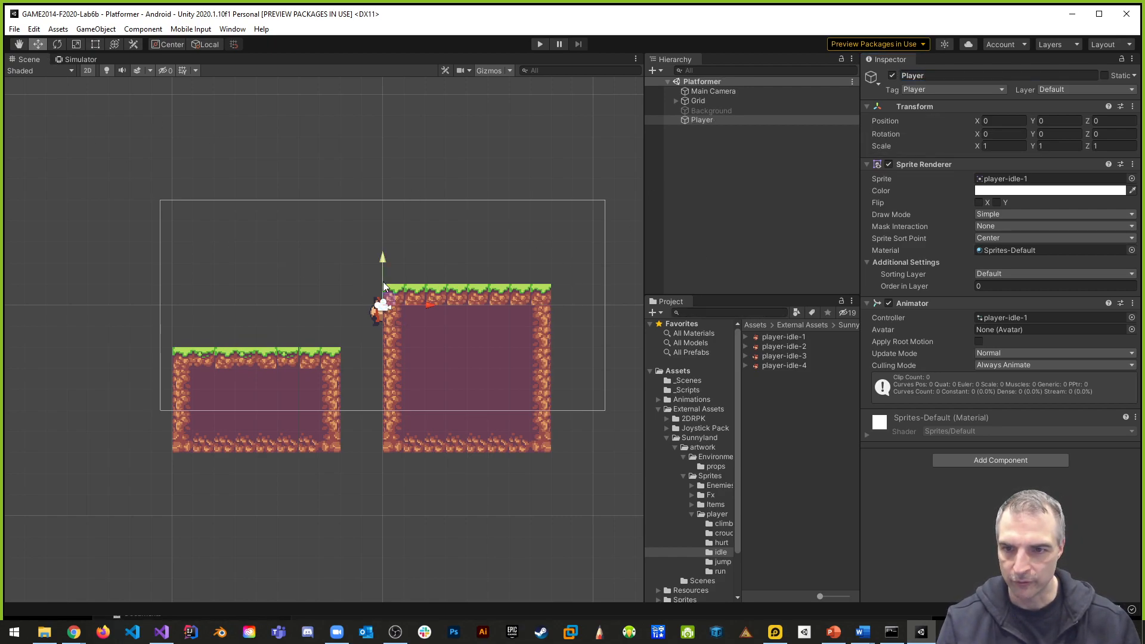
left_click_drag(386, 260, 385, 232)
left_click_drag(428, 278, 310, 269)
left_click_drag(263, 227, 256, 258)
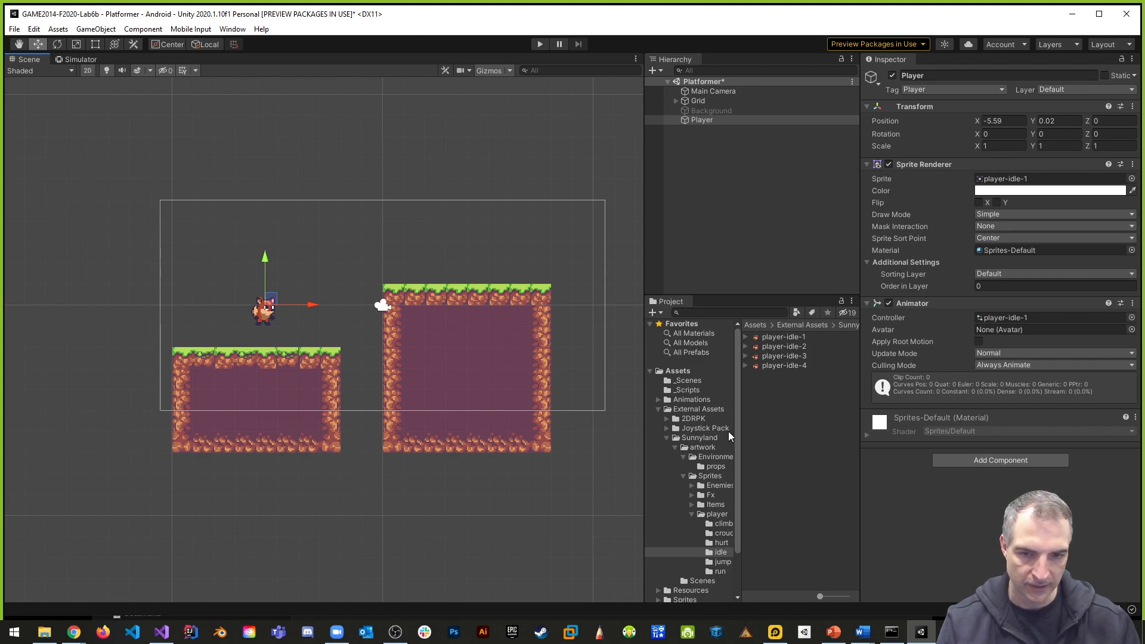
- Open the Animations/Platformer/Player folder, widen the asset area and enlarge its thumbnails to the maximum size
left_click(689, 399)
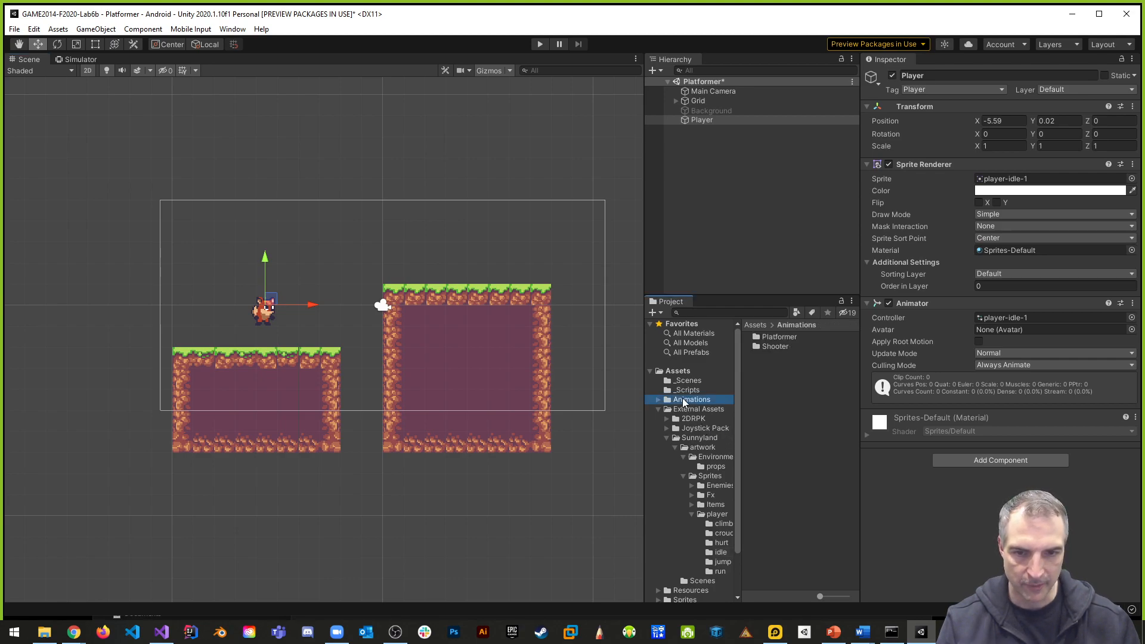
double_click(773, 339)
double_click(769, 339)
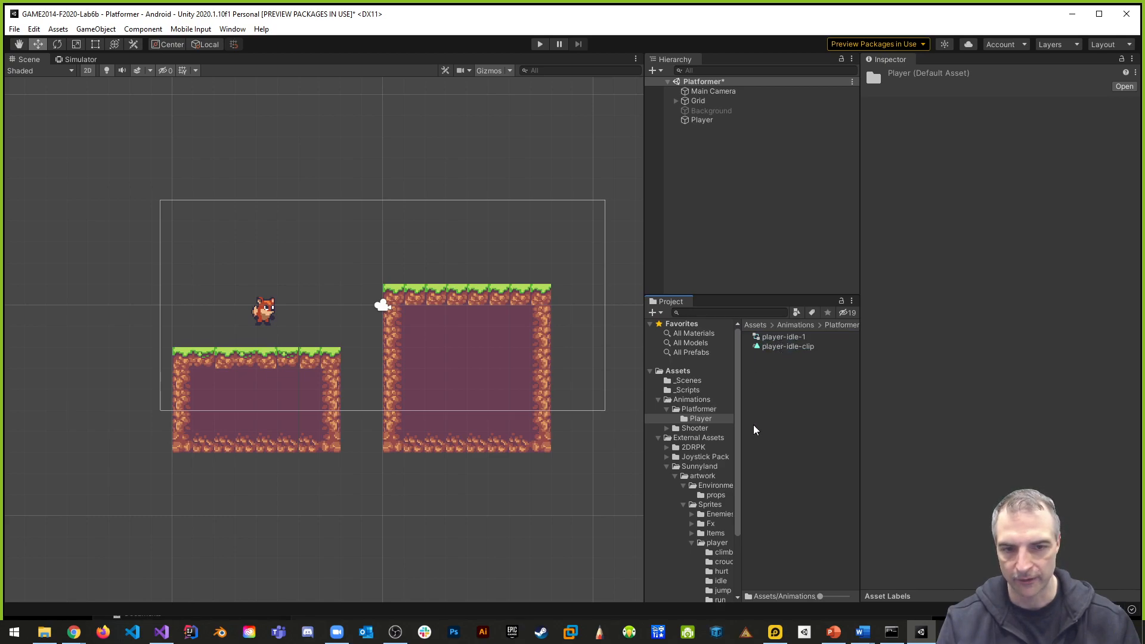
left_click_drag(647, 422, 541, 422)
left_click_drag(822, 597, 843, 597)
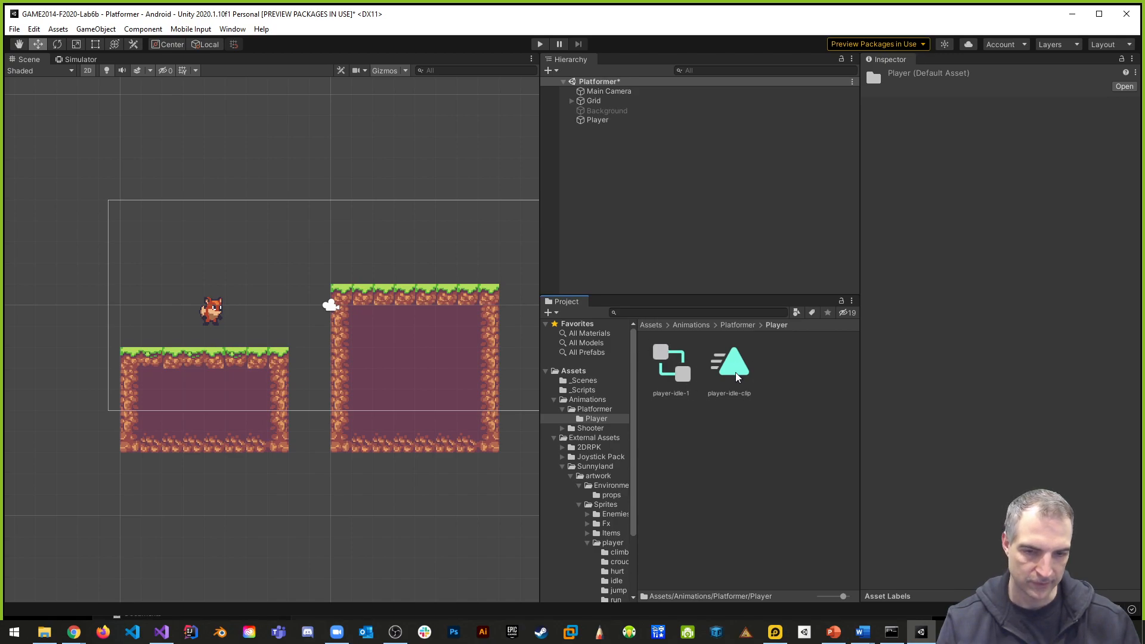
- Rename the player-idle-1 animator controller as PlayerAnimatorController
left_click(672, 392)
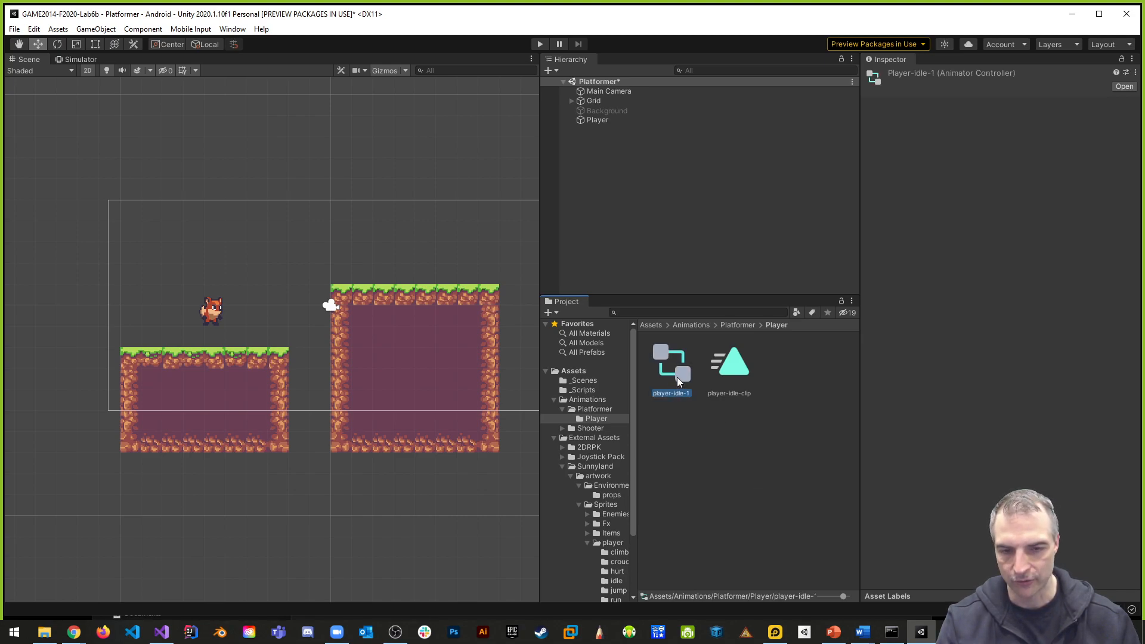
right_click(681, 396)
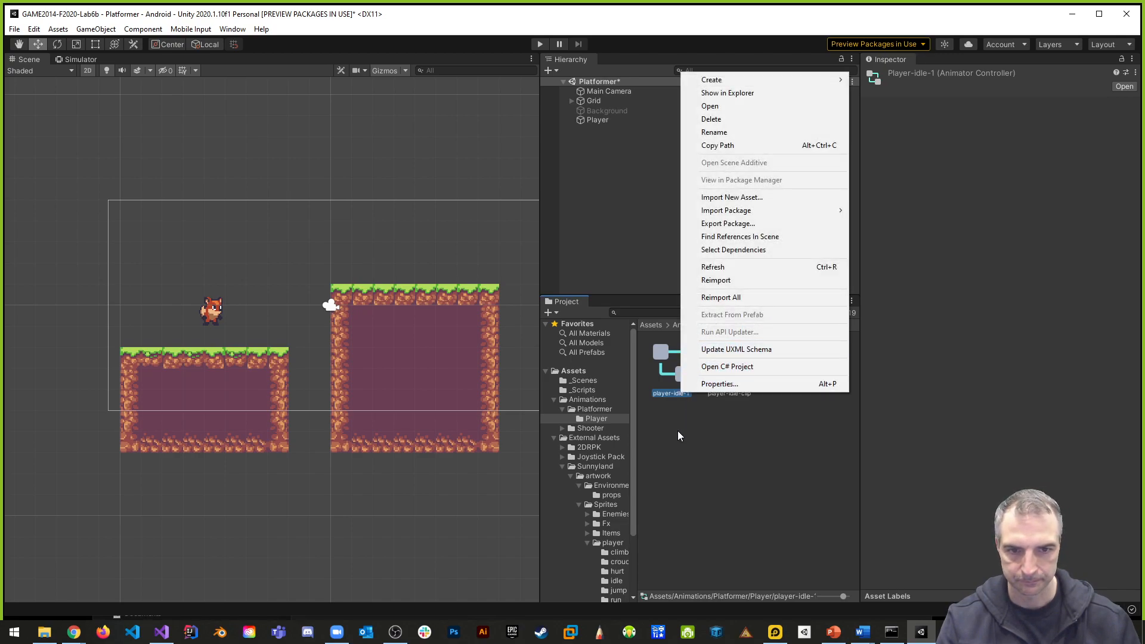
left_click(684, 402)
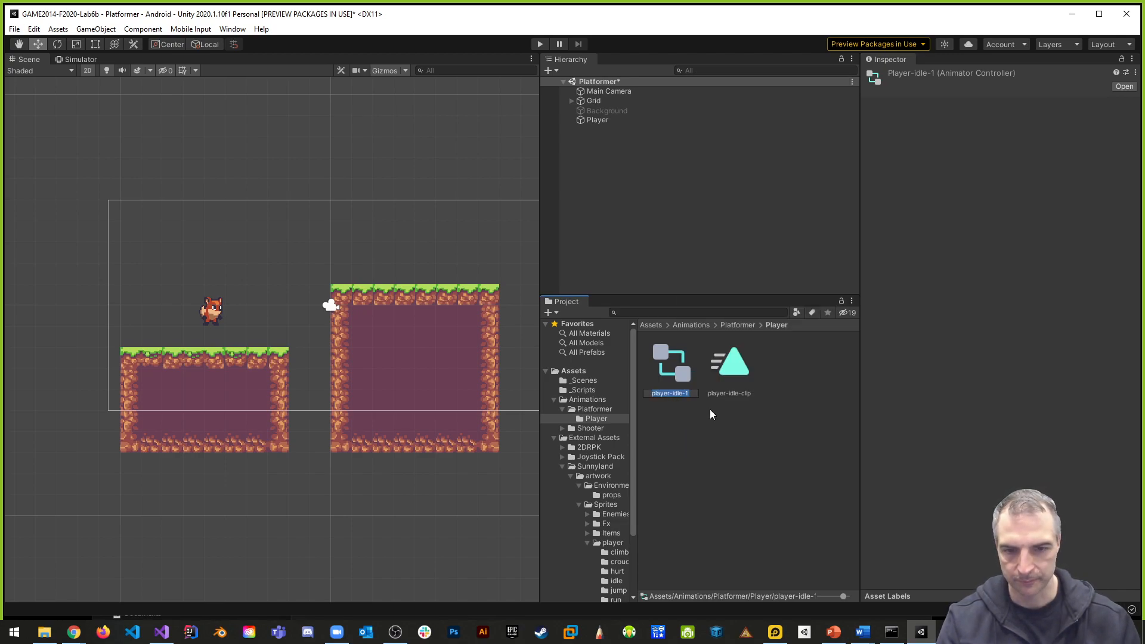
type("PlayerNa")
key("BackSpace")
key("BackSpace")
type("Ani")
type("matorContro")
type("ller")
key("Return")
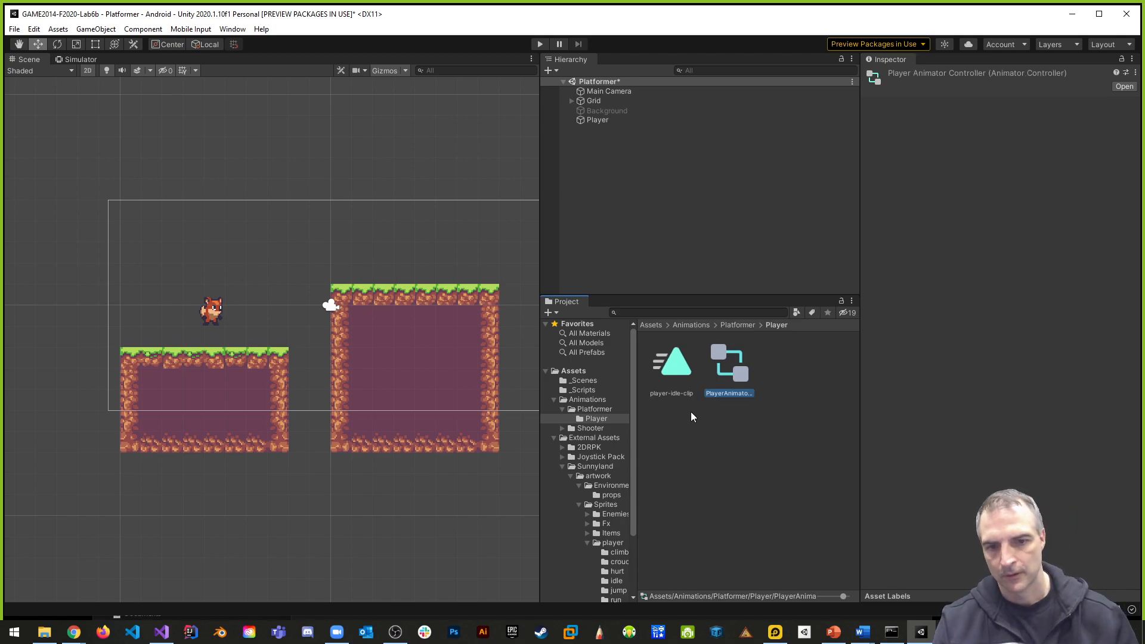
- Open the PlayerAnimatorController, reposition its player-idle-clip state below the Entry node, and rename that state as Idle
double_click(742, 379)
middle_click_drag(425, 213, 431, 332)
left_click_drag(377, 206, 401, 343)
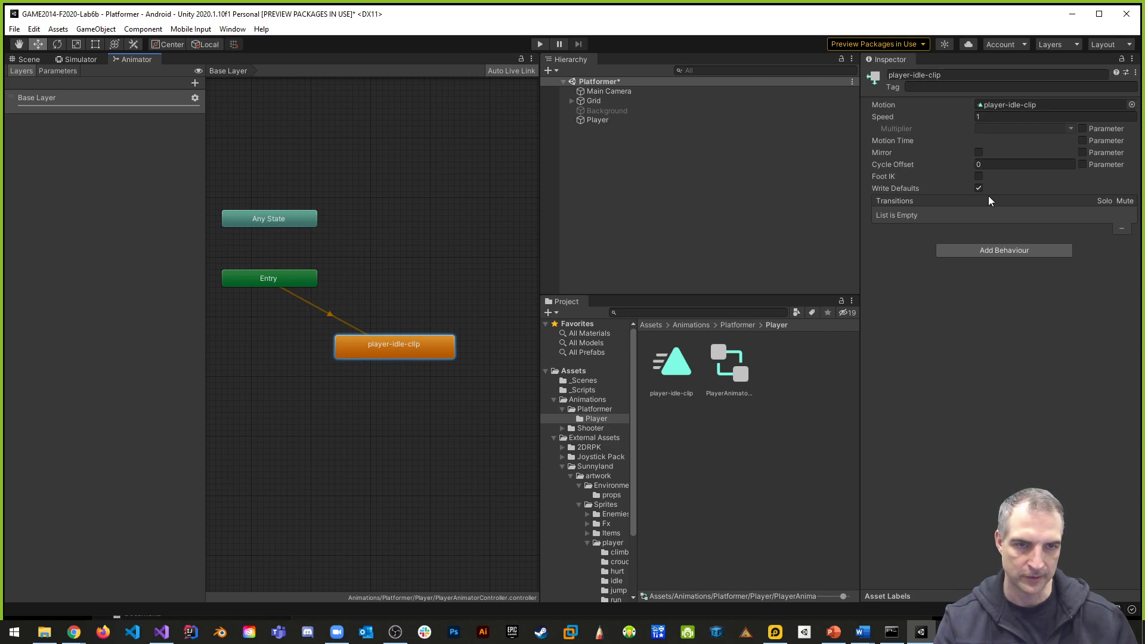
left_click(946, 74)
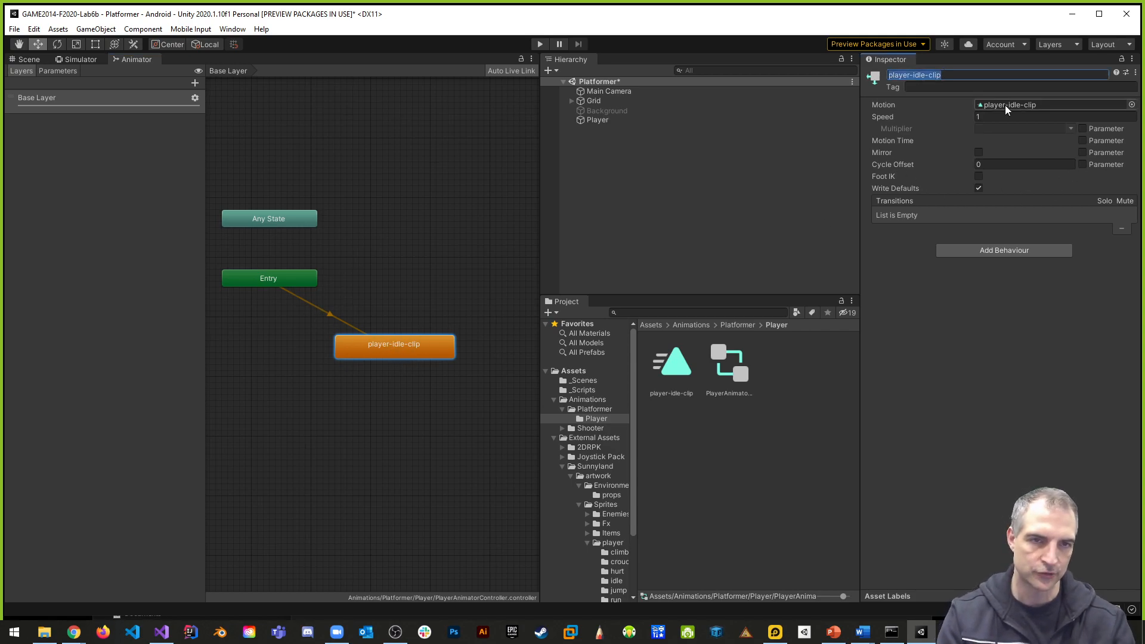
type("Idle")
key("Return")
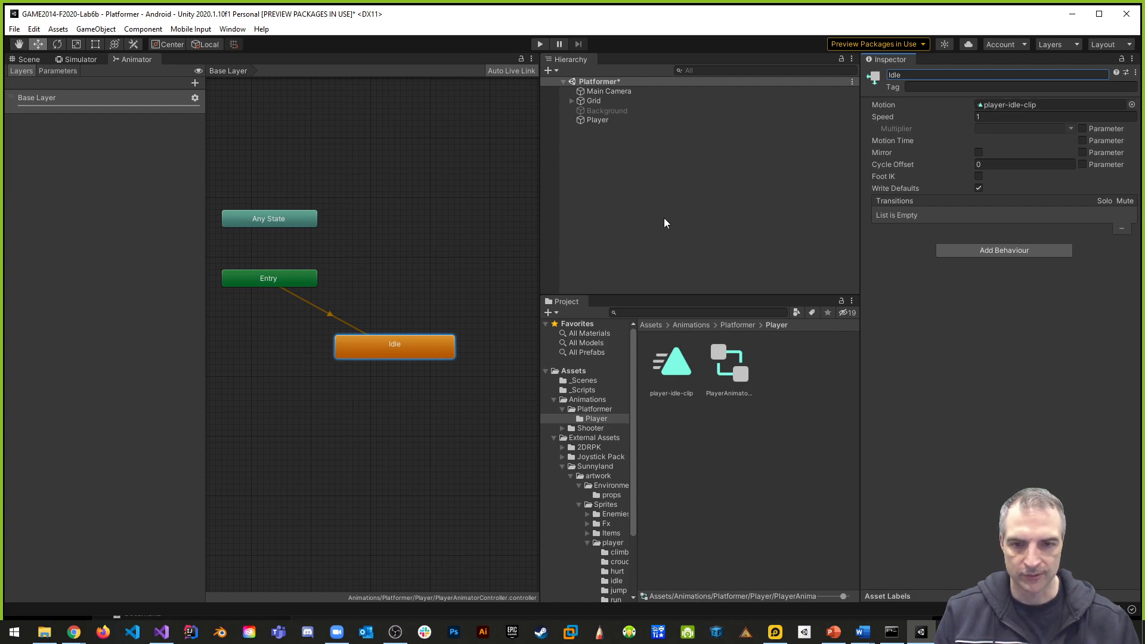
- Run the scene in the simulator and examine the Player's idle animation up close
left_click(540, 44)
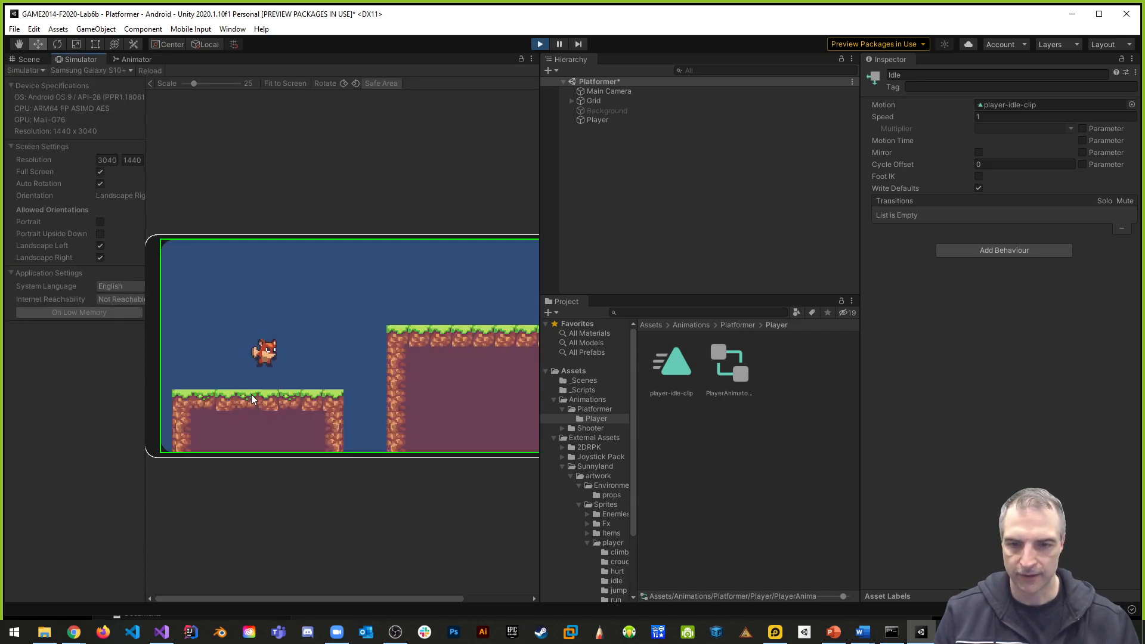
left_click_drag(540, 394, 705, 388)
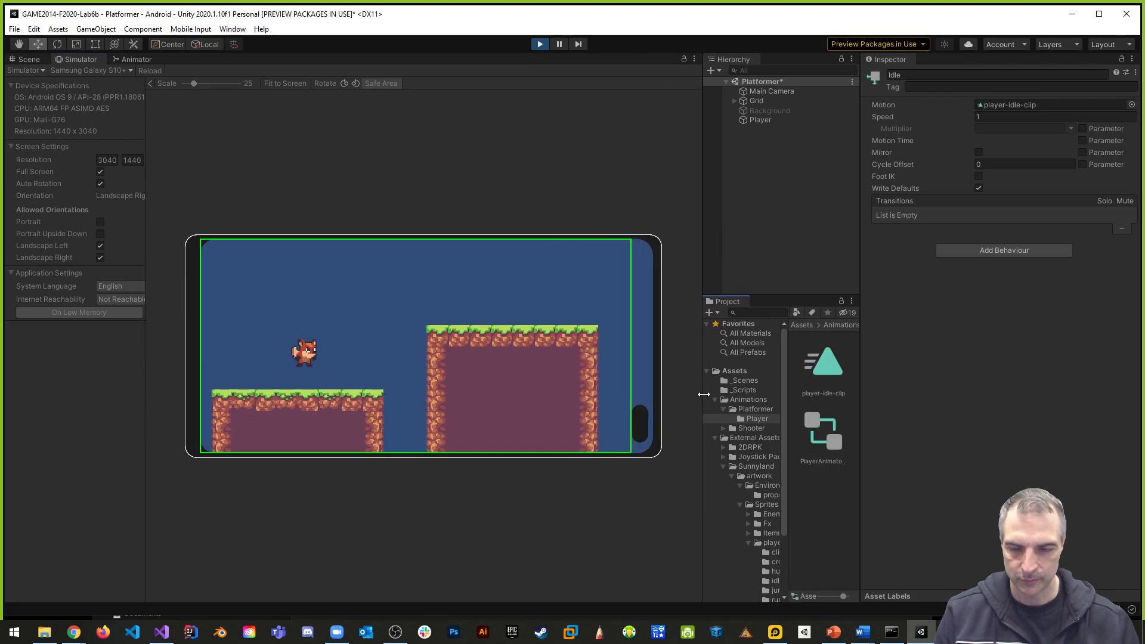
scroll(418, 382, "up", 5)
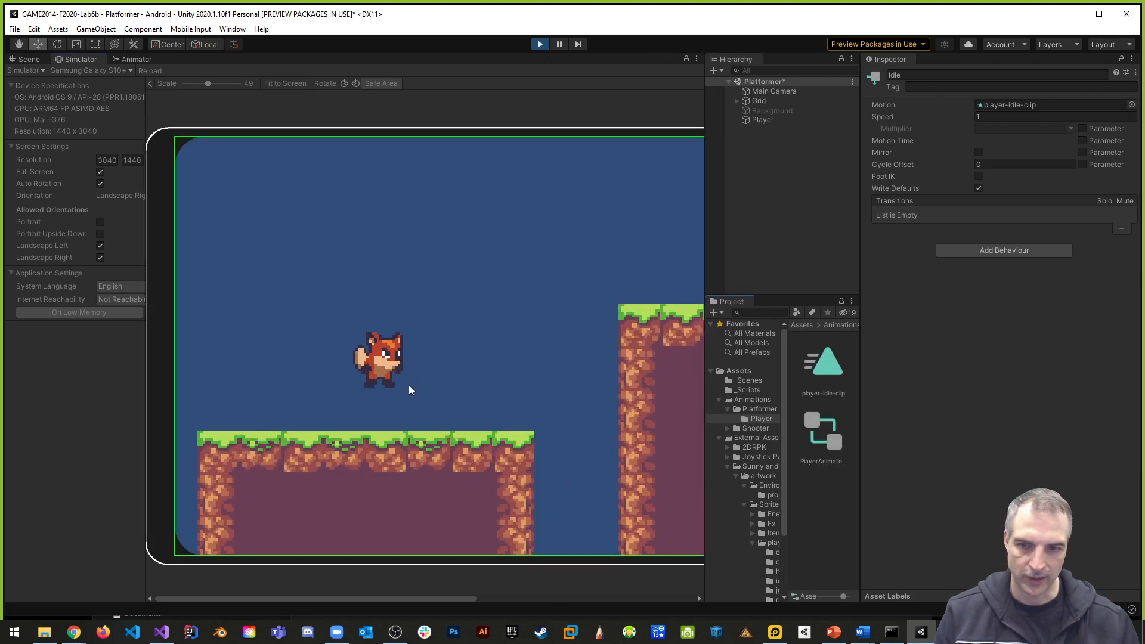
scroll(369, 382, "down", 5)
scroll(373, 368, "up", 3)
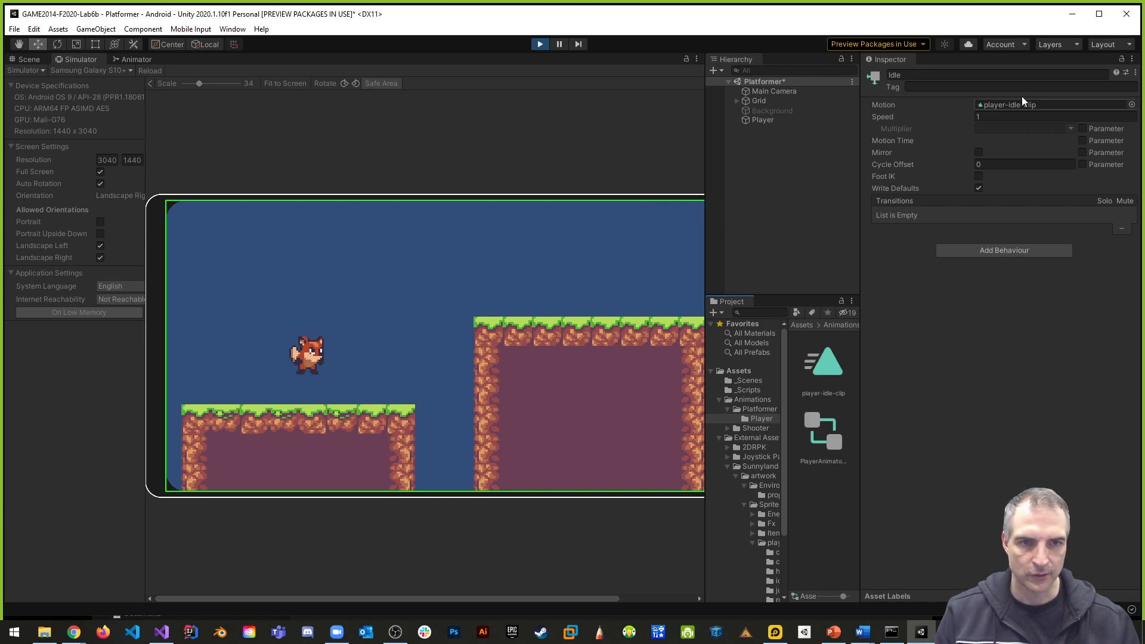
- Set the Idle state's speed to 0.8 and stop the running scene
left_click(1001, 116)
type("0.8")
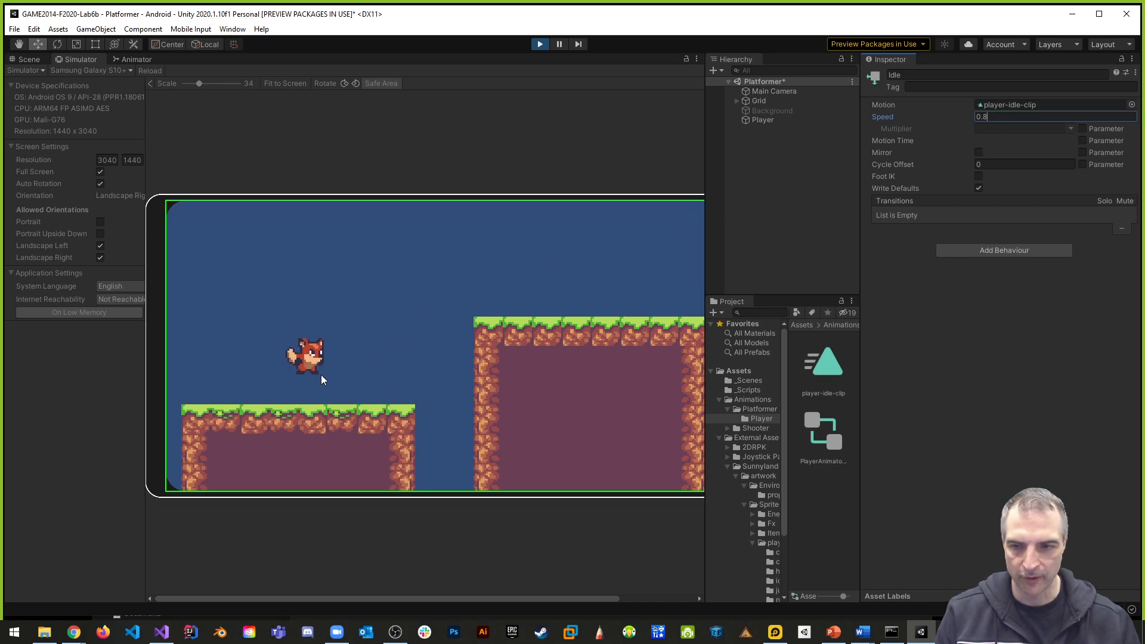
left_click(539, 45)
left_click(960, 118)
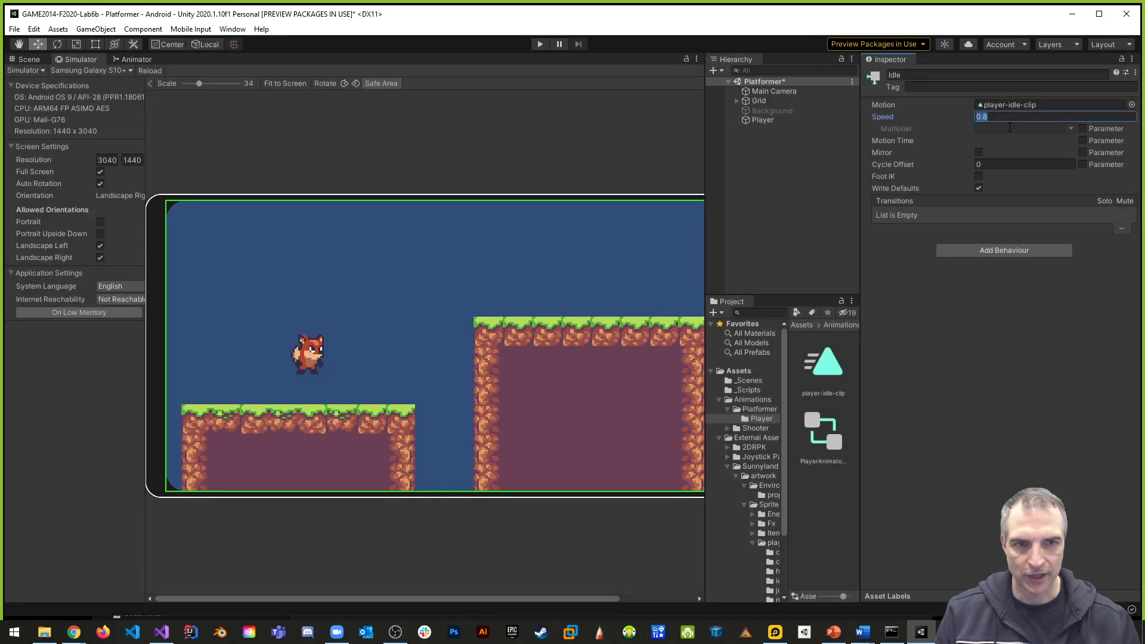
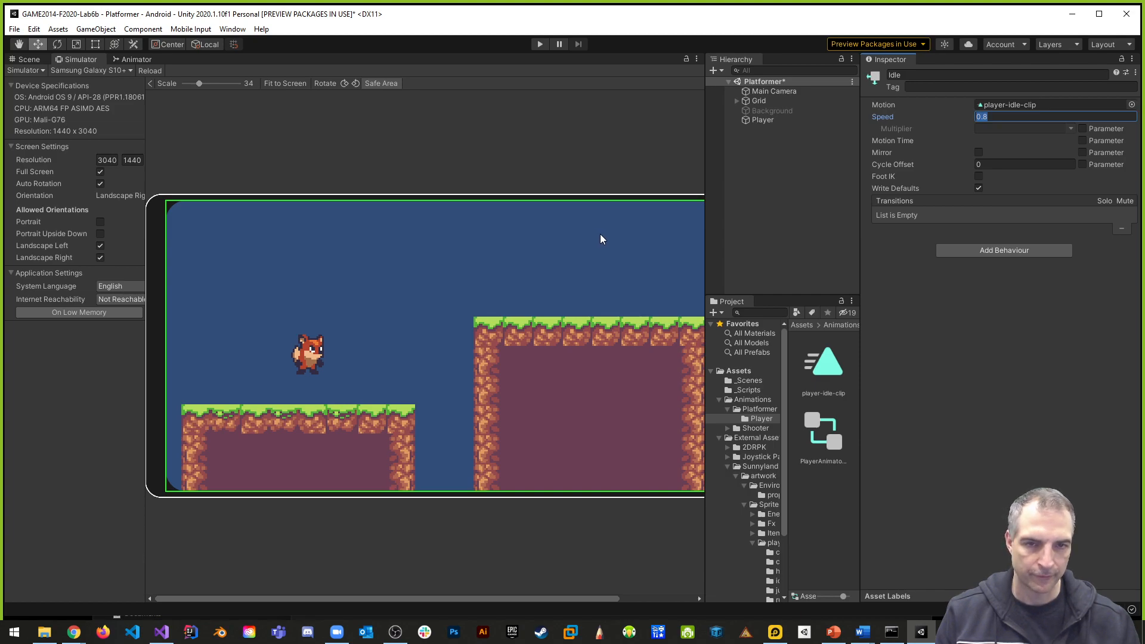
- Add a Tilemap Collider 2D component to the Tilemap object under Grid
left_click(738, 100)
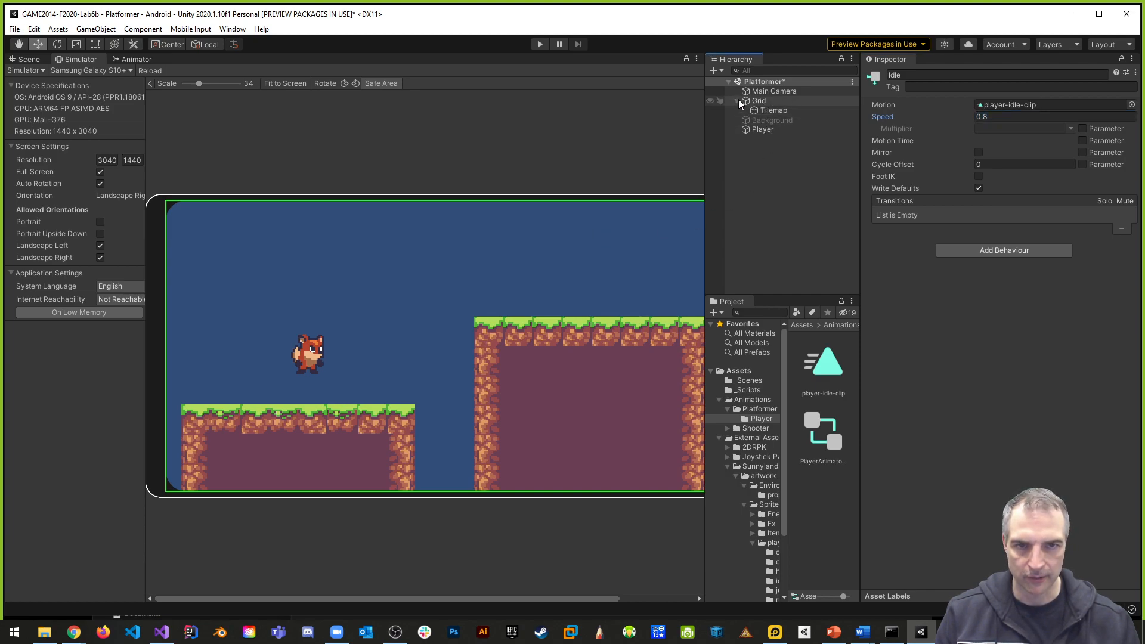
left_click(766, 110)
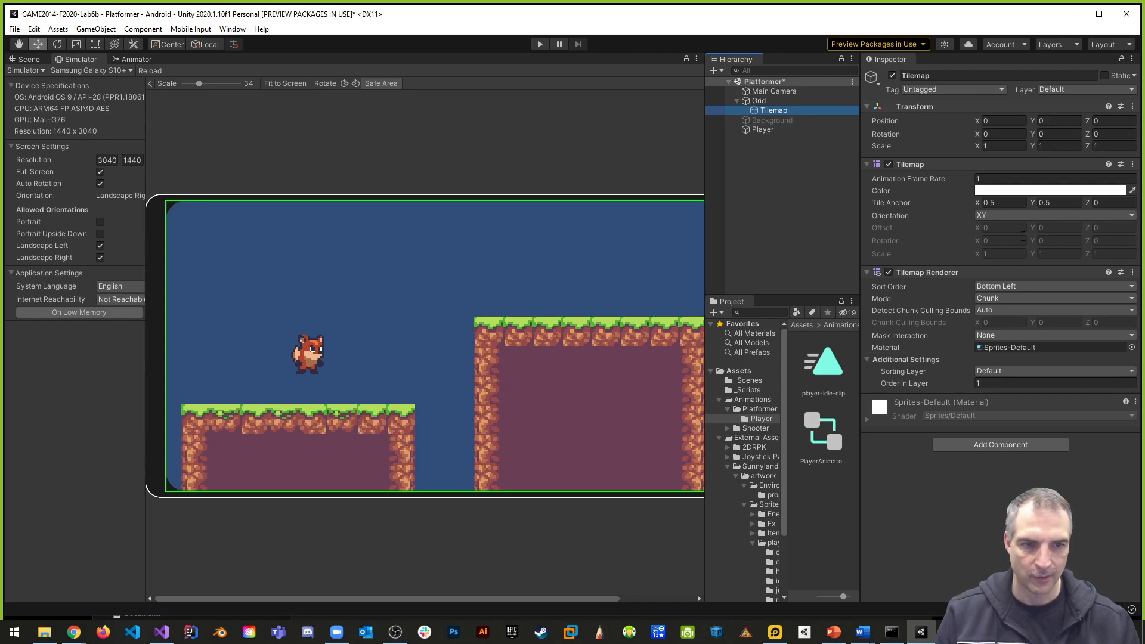
left_click(996, 446)
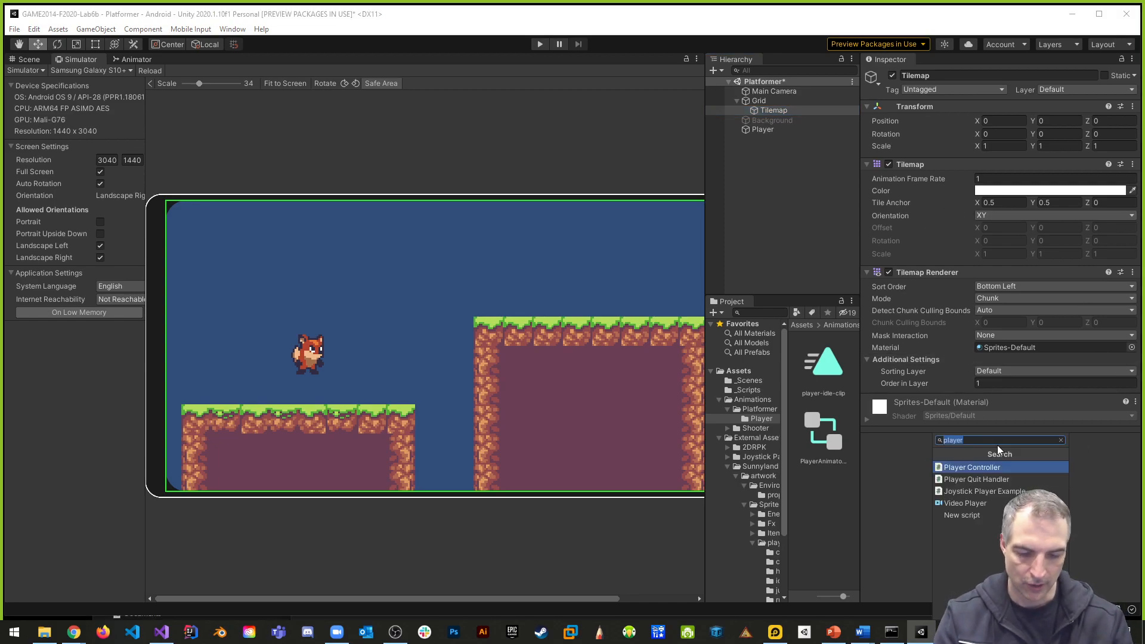
type("tilema")
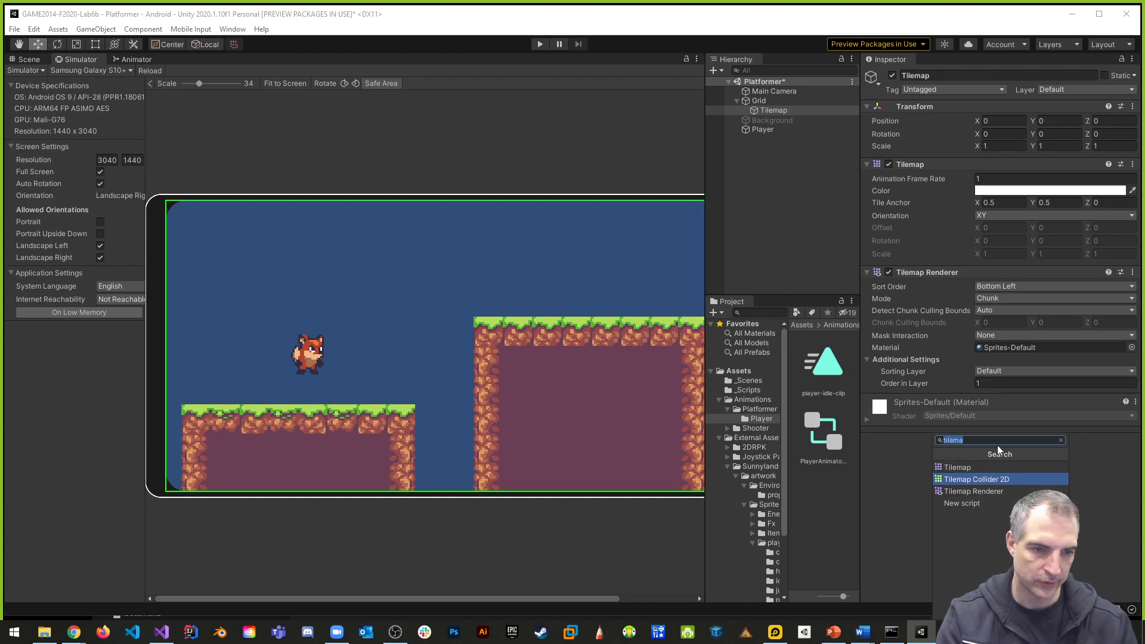
key("Return")
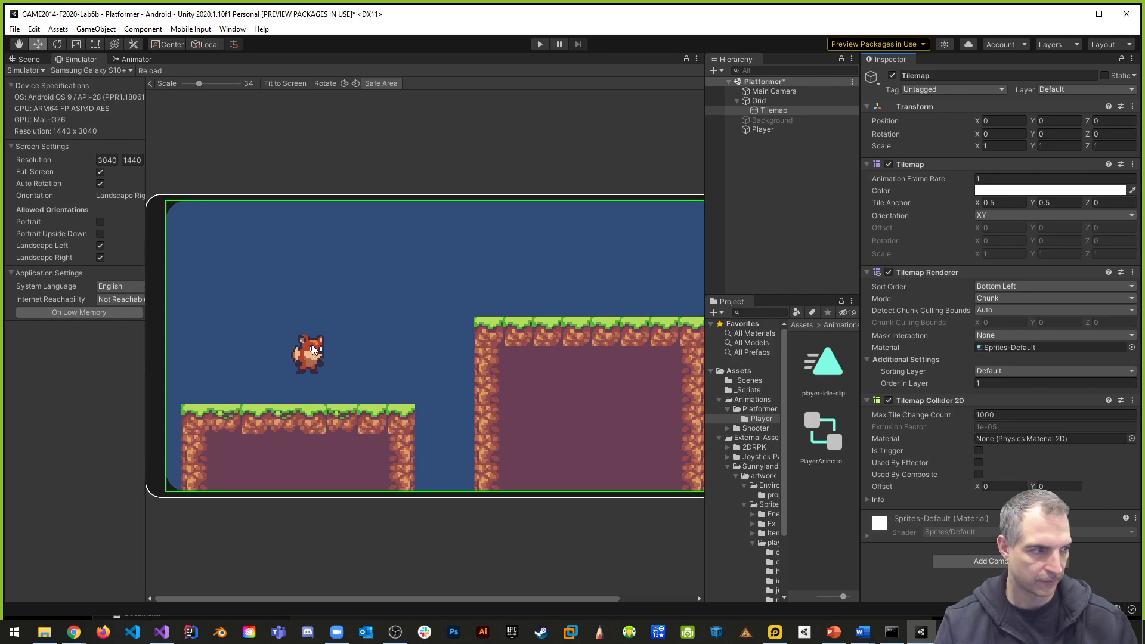
- Add a Rigidbody 2D component to the Player object
left_click(762, 130)
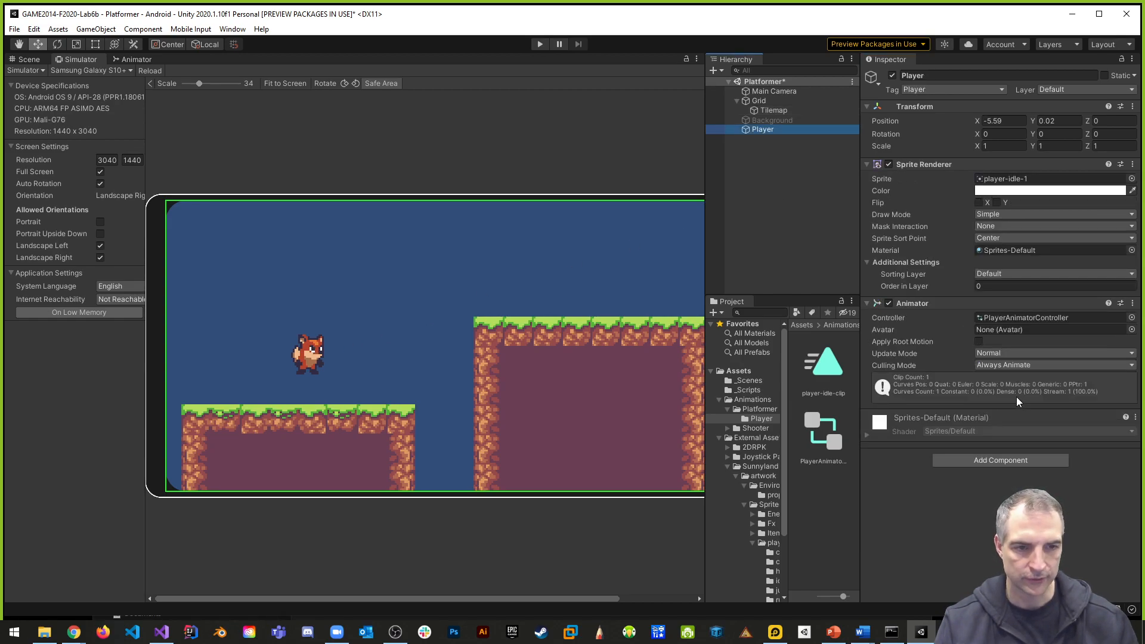
left_click(985, 461)
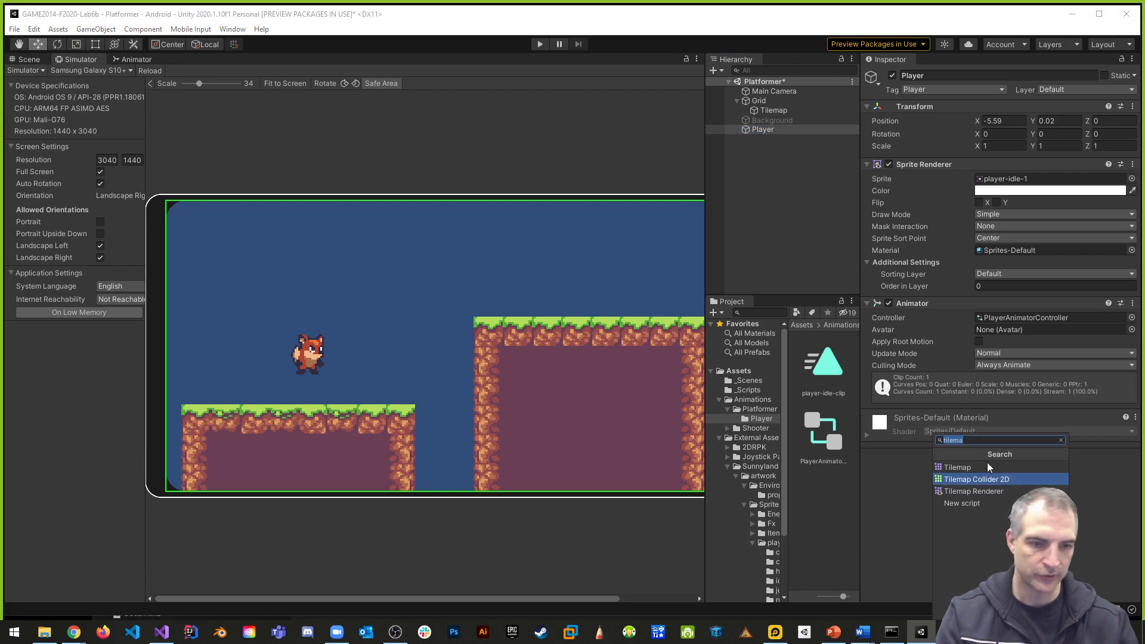
type("rigid")
key("Return")
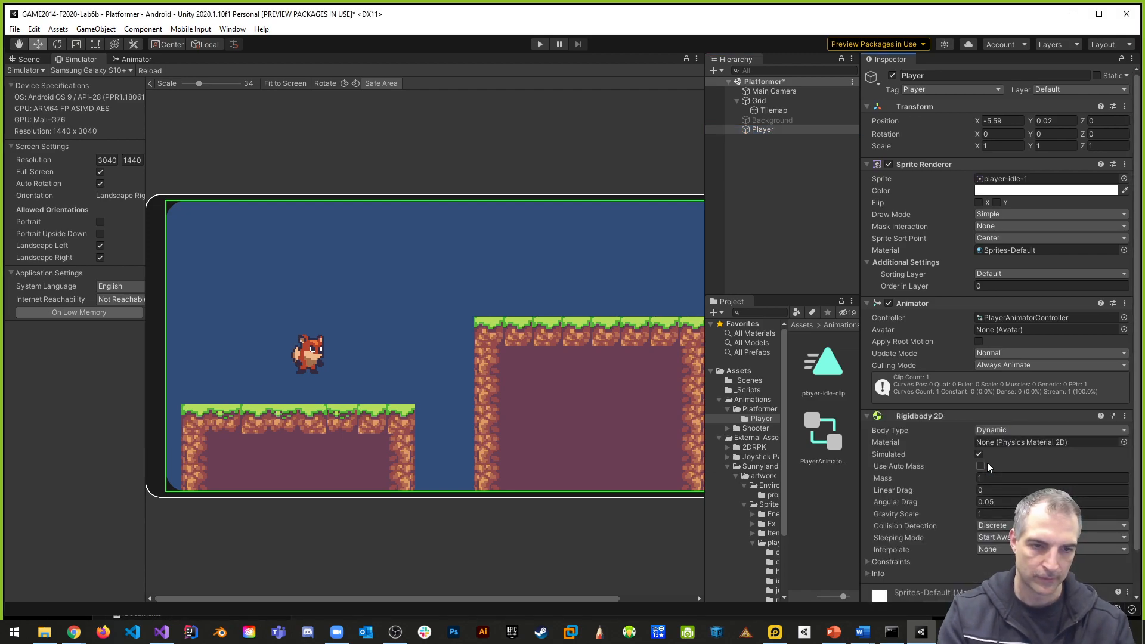
- Collapse the Player's Sprite Renderer, Animator and Rigidbody 2D components and add a Capsule Collider 2D
left_click(869, 163)
left_click(870, 177)
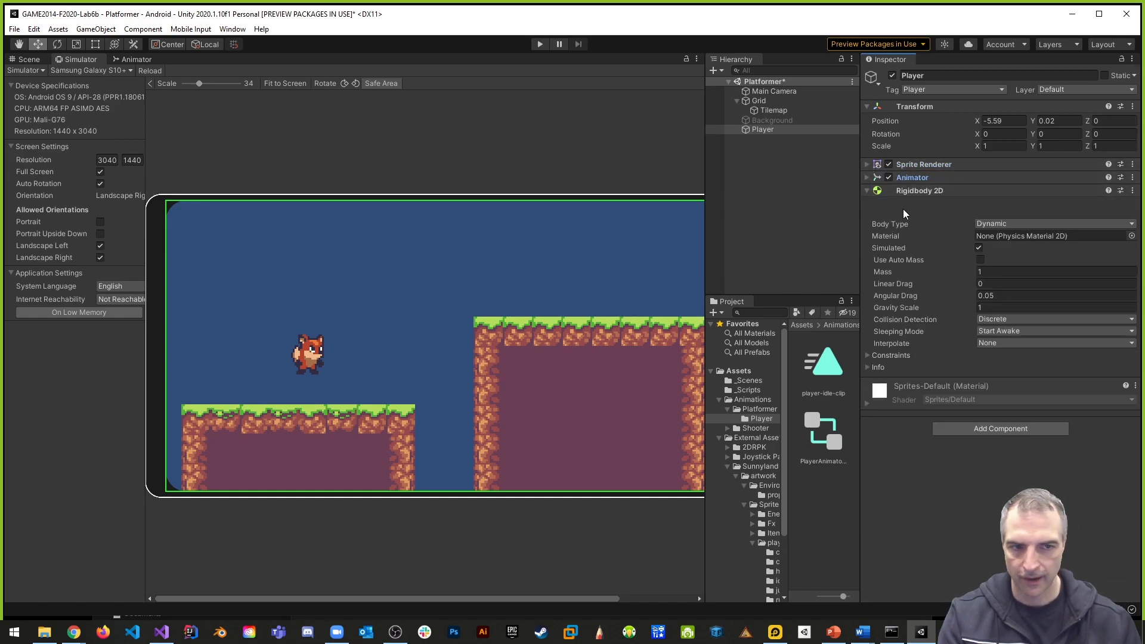
left_click(869, 191)
left_click(991, 249)
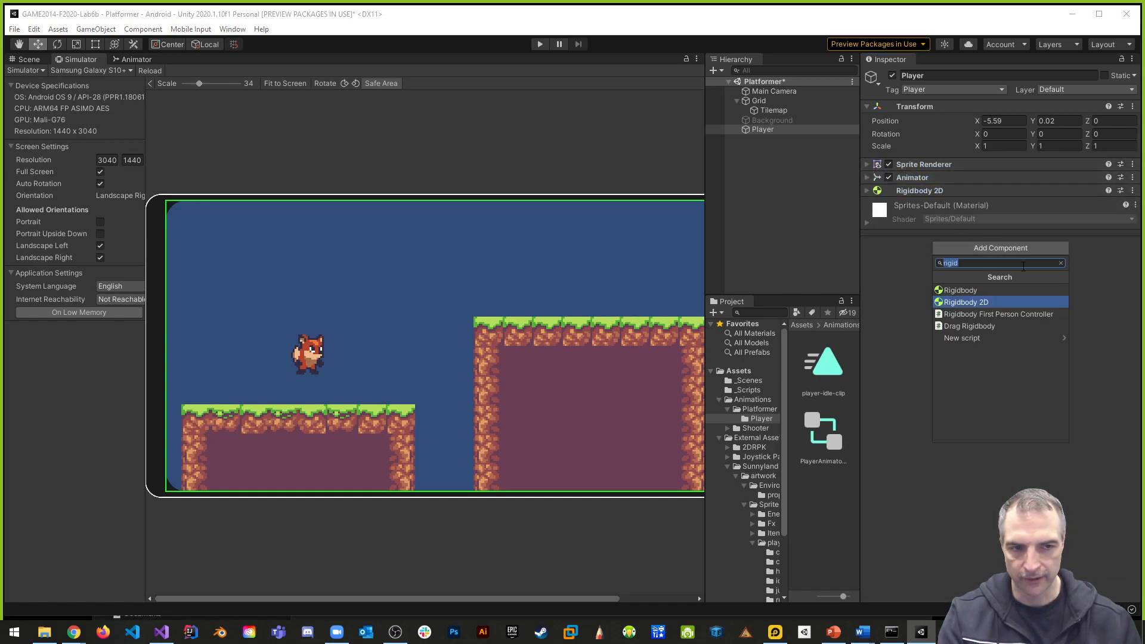
type("collider")
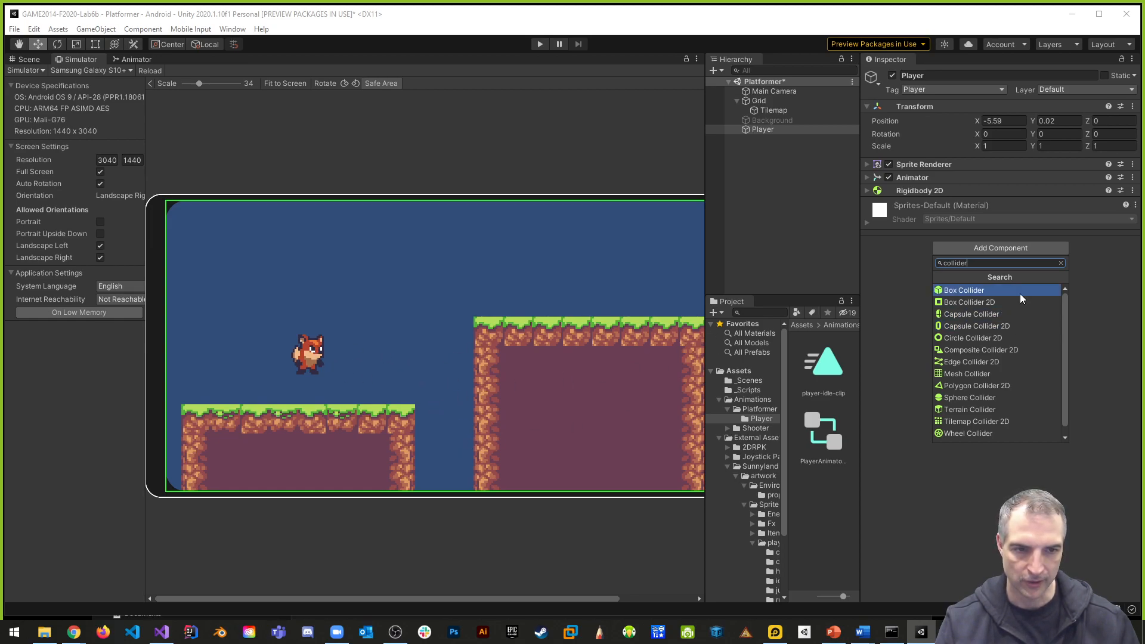
left_click(964, 326)
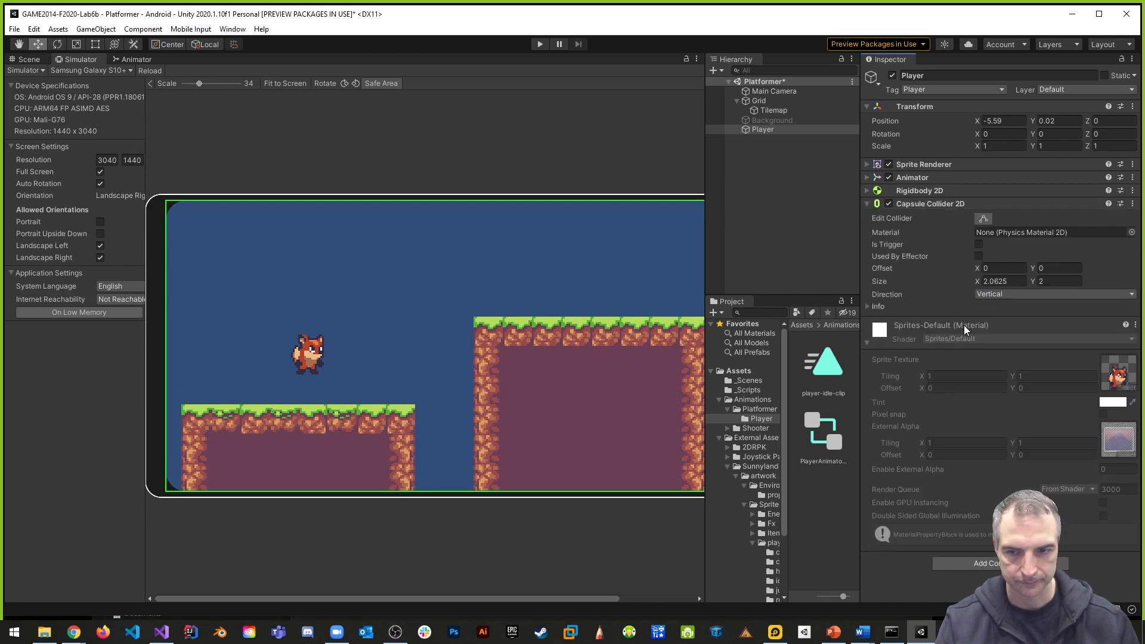
- Edit the Player's capsule collider in the Scene view, narrowing both sides around the fox to a width of about 1.02
left_click(983, 219)
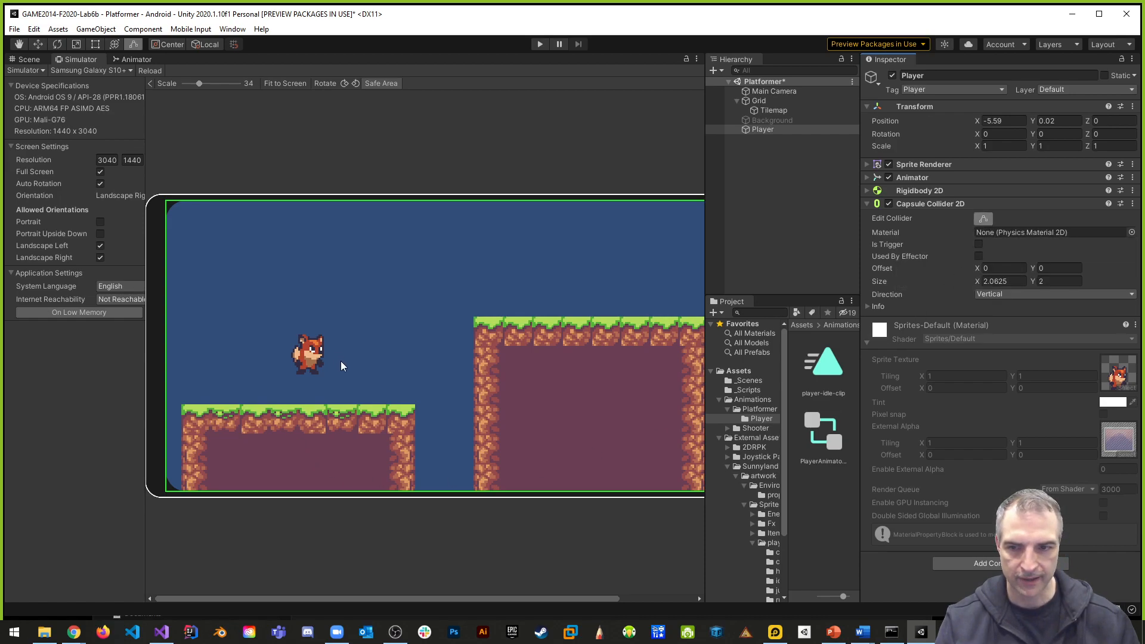
left_click(37, 61)
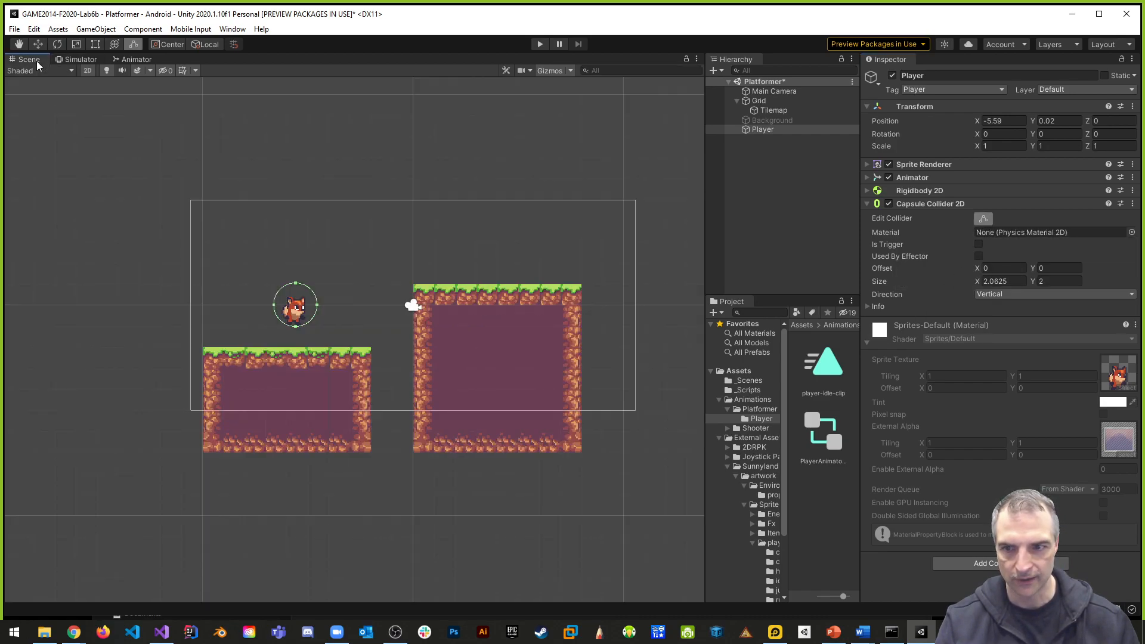
scroll(322, 367, "up", 3)
scroll(320, 301, "up", 3)
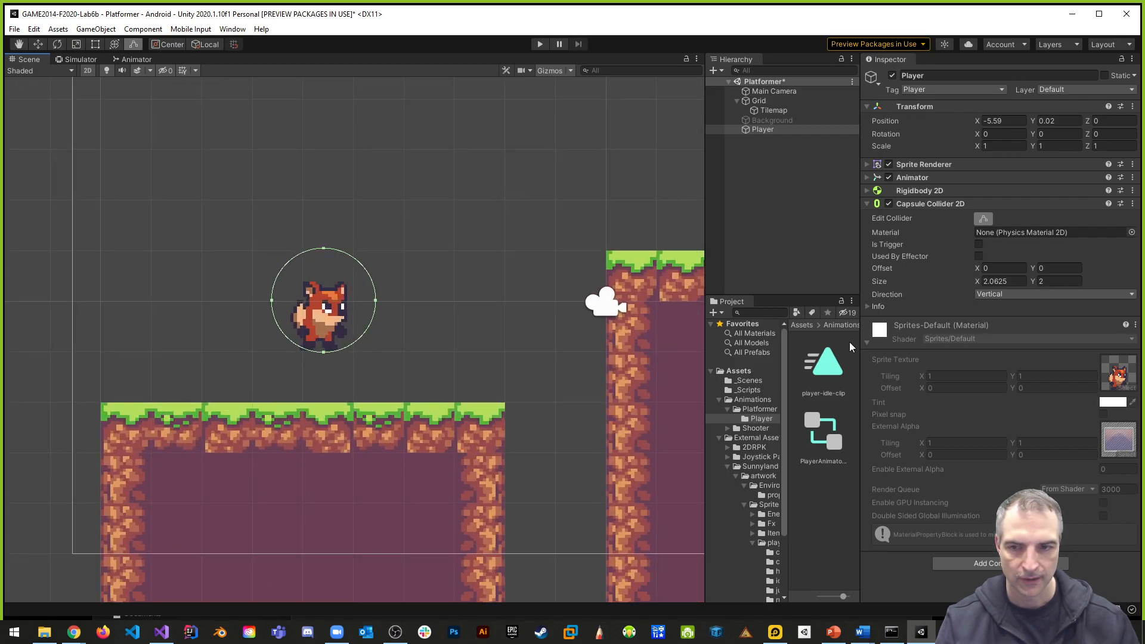
left_click(361, 298)
left_click(328, 309)
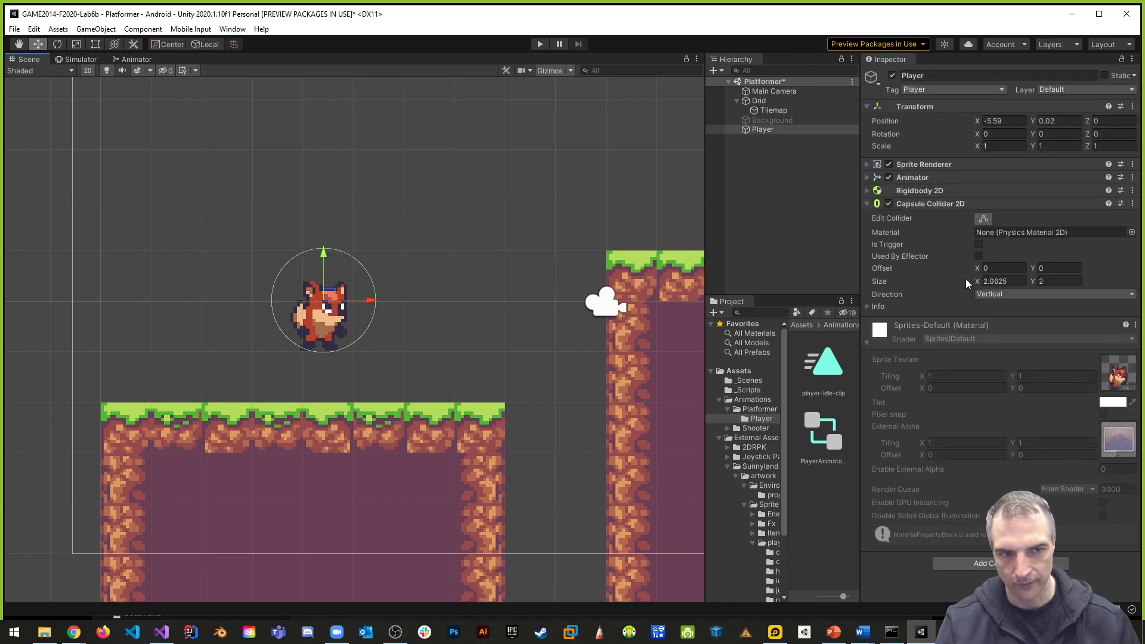
left_click(983, 218)
left_click_drag(375, 299, 346, 299)
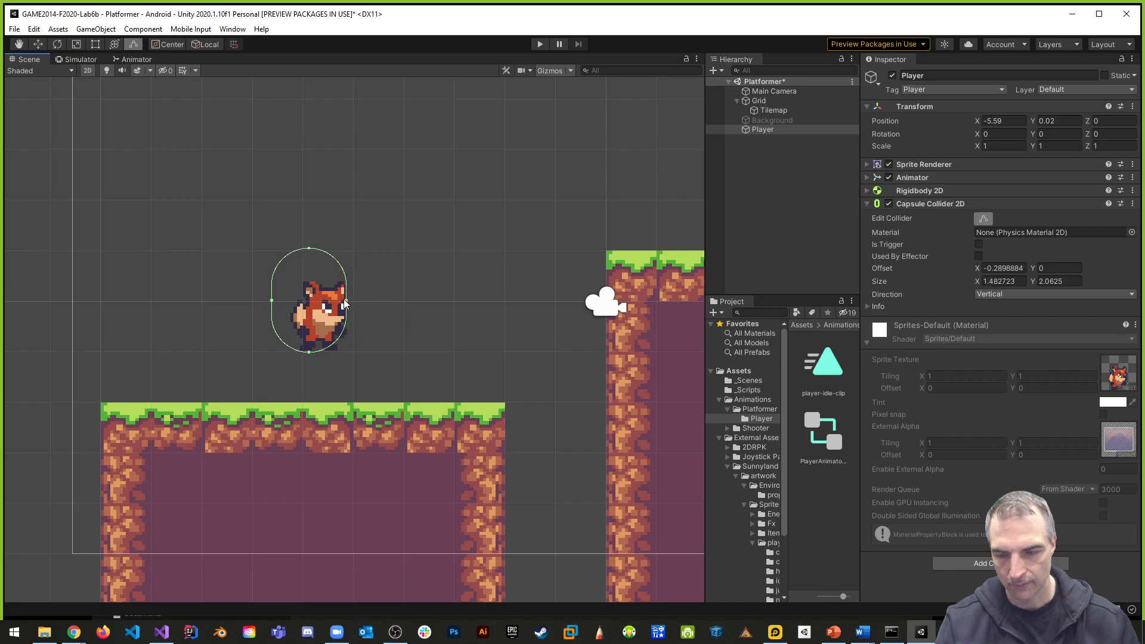
left_click_drag(272, 302, 294, 304)
scroll(370, 376, "up", 5)
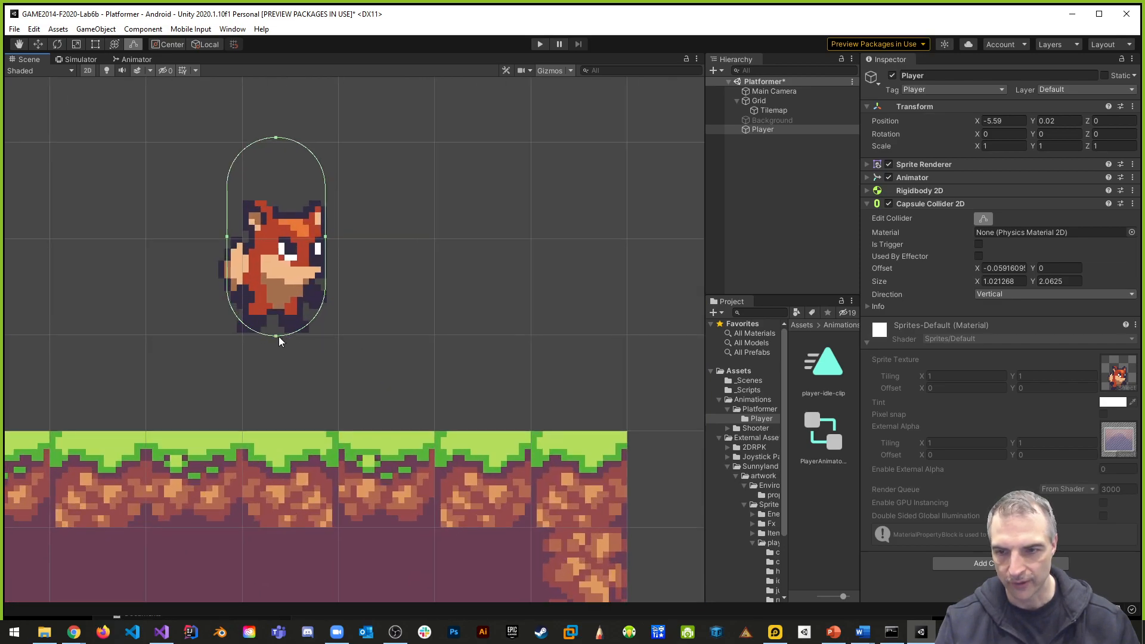
- Align the capsule collider's bottom edge with the fox's feet, making the collider about 2.03 high
left_click_drag(276, 334, 276, 332)
scroll(316, 351, "up", 6)
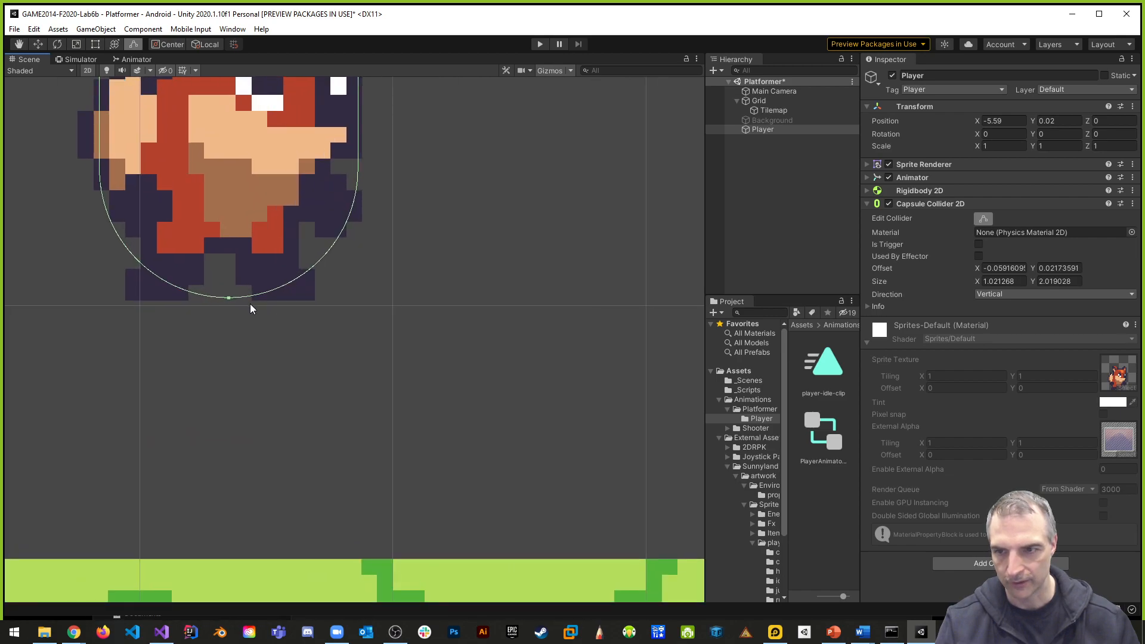
left_click_drag(228, 296, 228, 299)
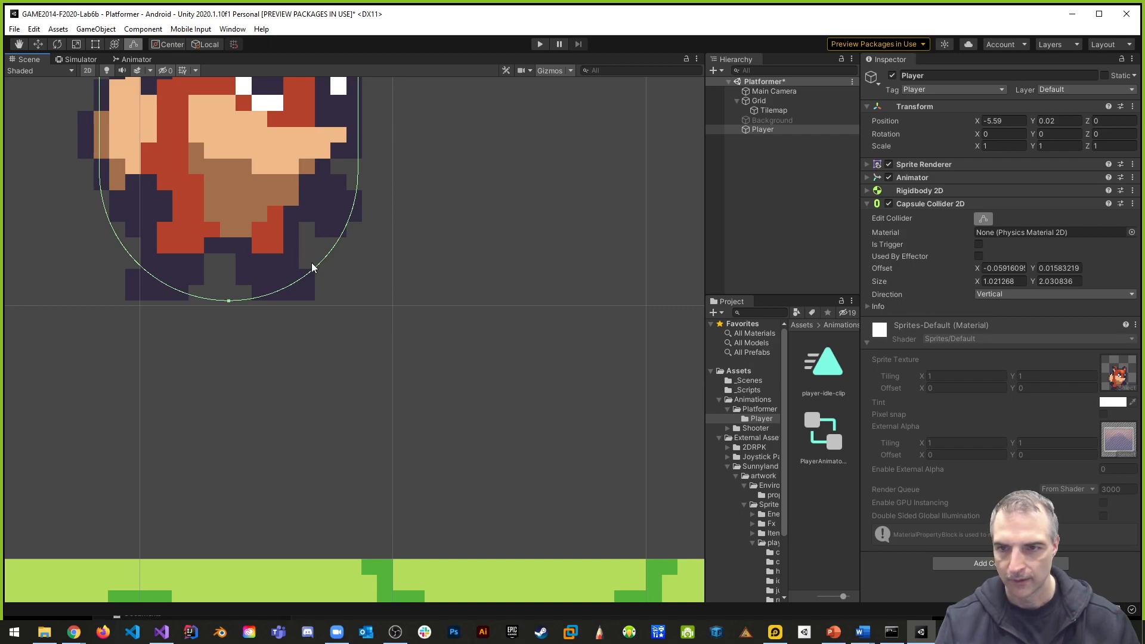
- Lower the capsule collider's top to the fox's ears and trim its sides, for a size of about 1.00 by 1.45
scroll(351, 289, "down", 5)
middle_click_drag(360, 285, 401, 335)
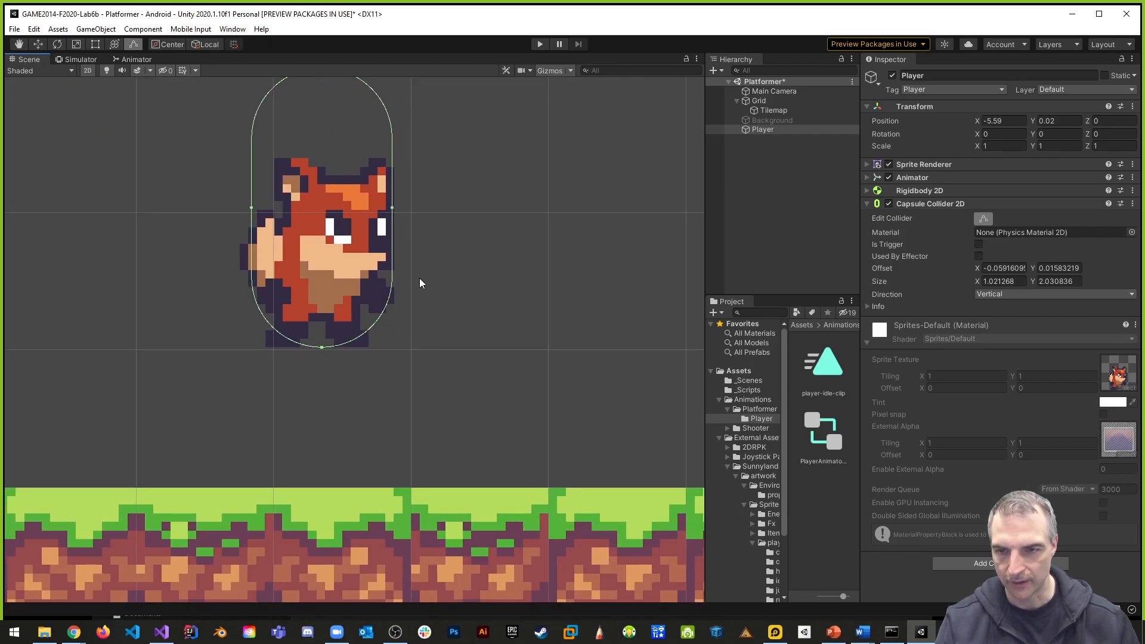
middle_click_drag(420, 281, 453, 317)
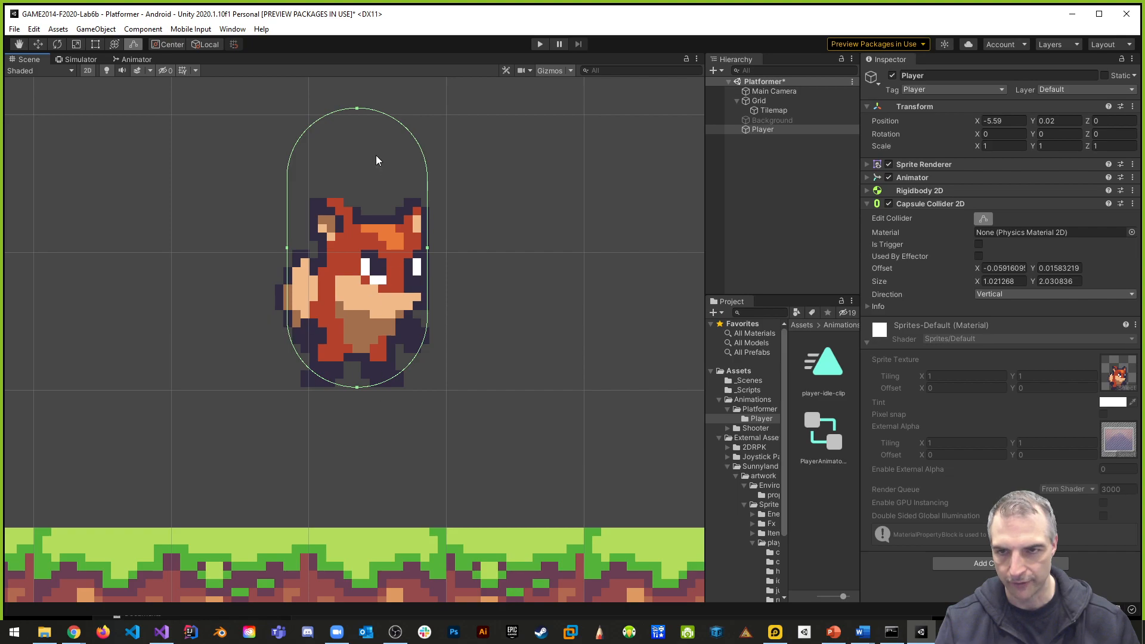
left_click_drag(356, 108, 356, 192)
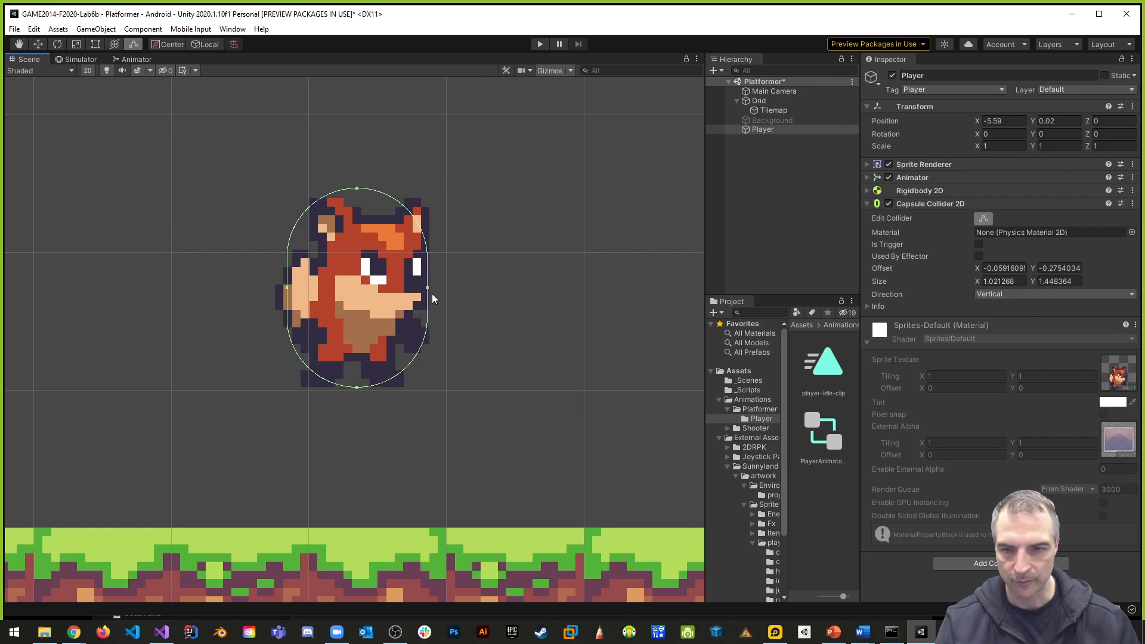
scroll(435, 292, "up", 3)
left_click_drag(418, 281, 417, 281)
left_click_drag(205, 283, 208, 282)
scroll(427, 310, "down", 3)
scroll(424, 322, "down", 1)
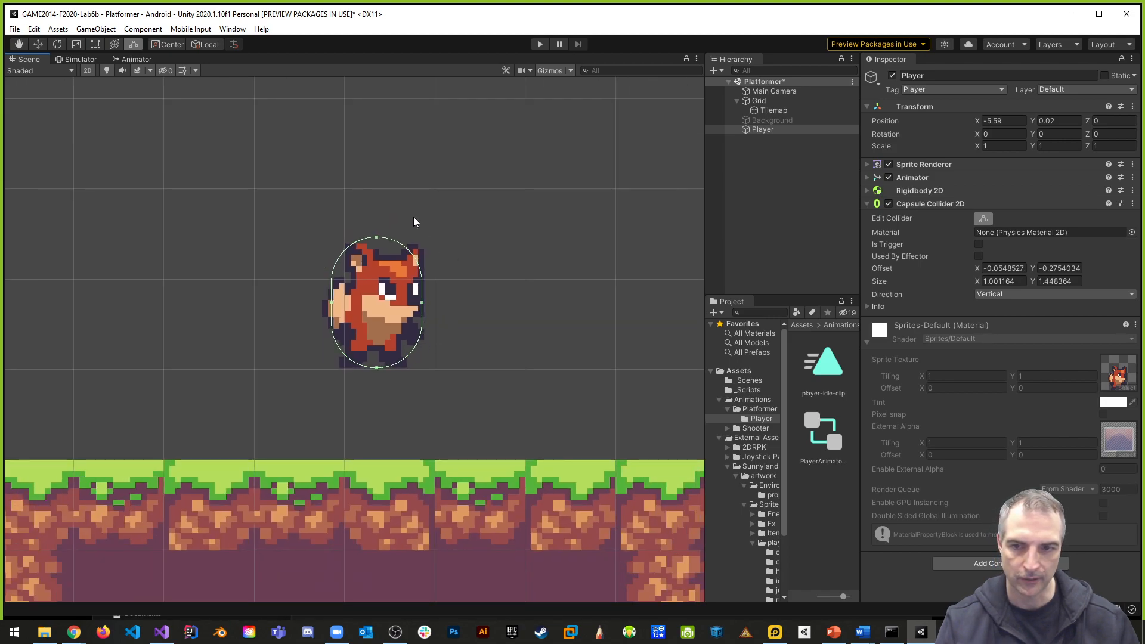
scroll(471, 299, "down", 3)
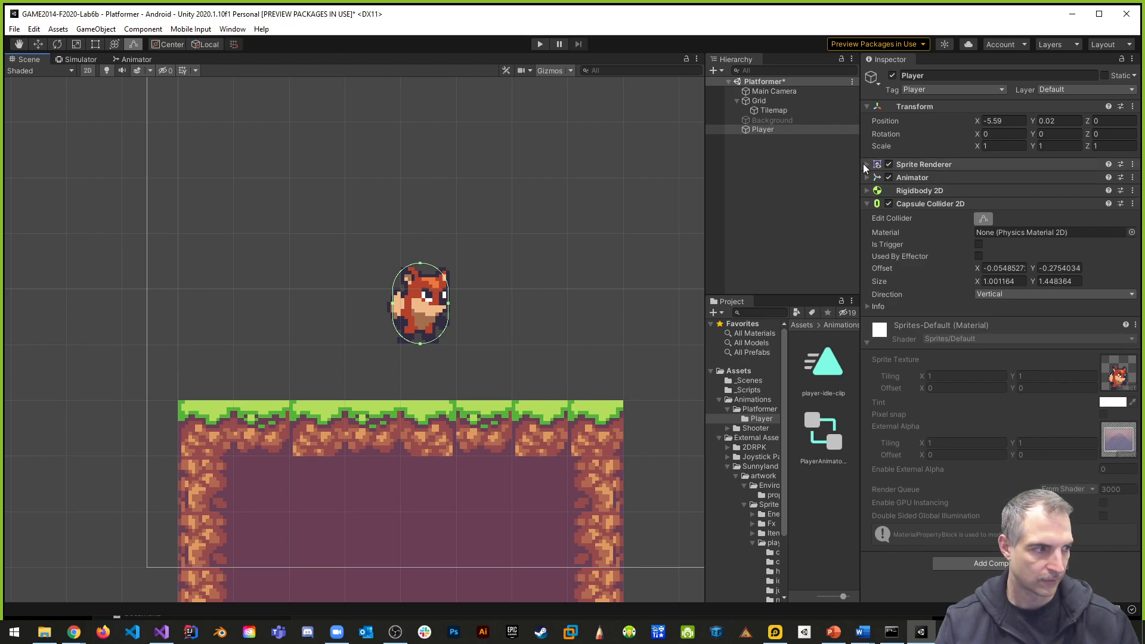
- Run the scene and switch the editor to the Landscape layout to show the Scene view and simulator together
left_click(540, 45)
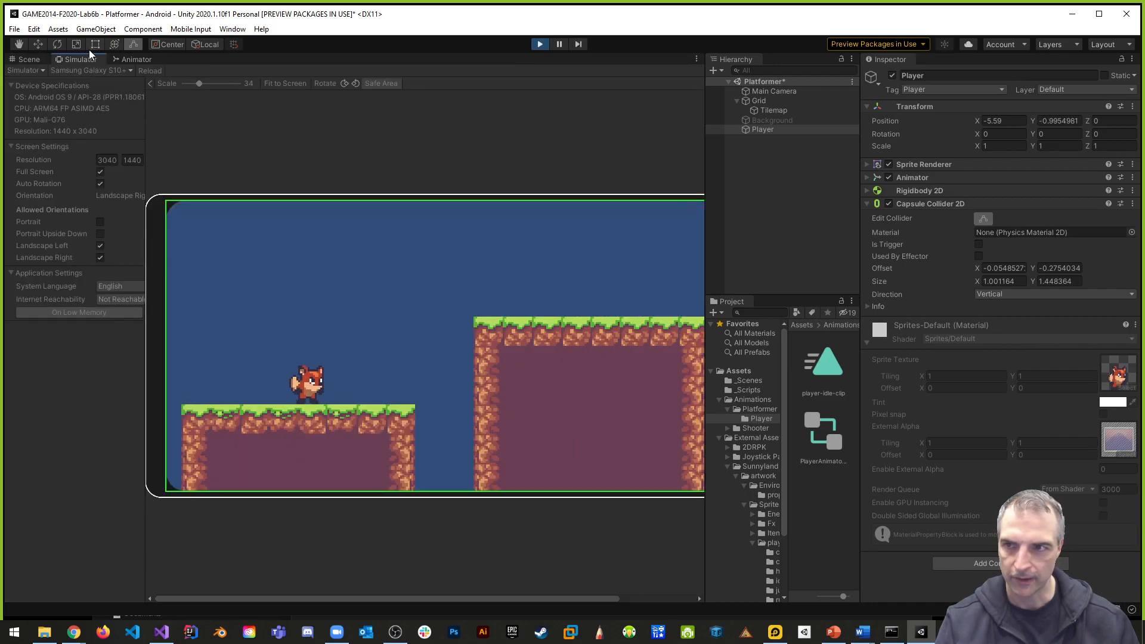
left_click(1107, 44)
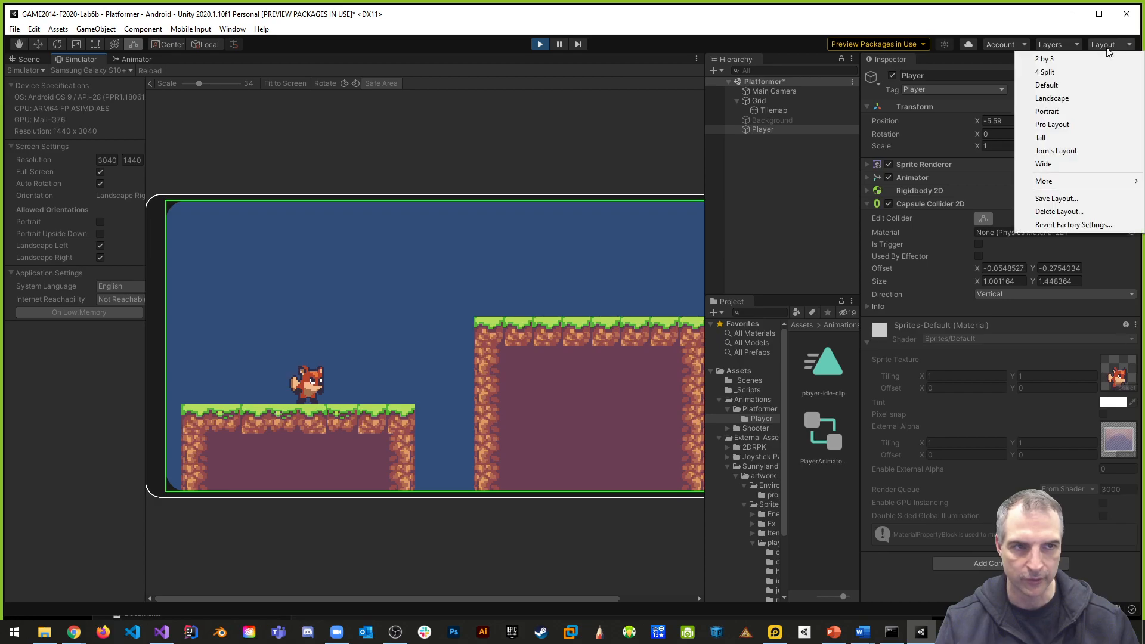
left_click(1055, 98)
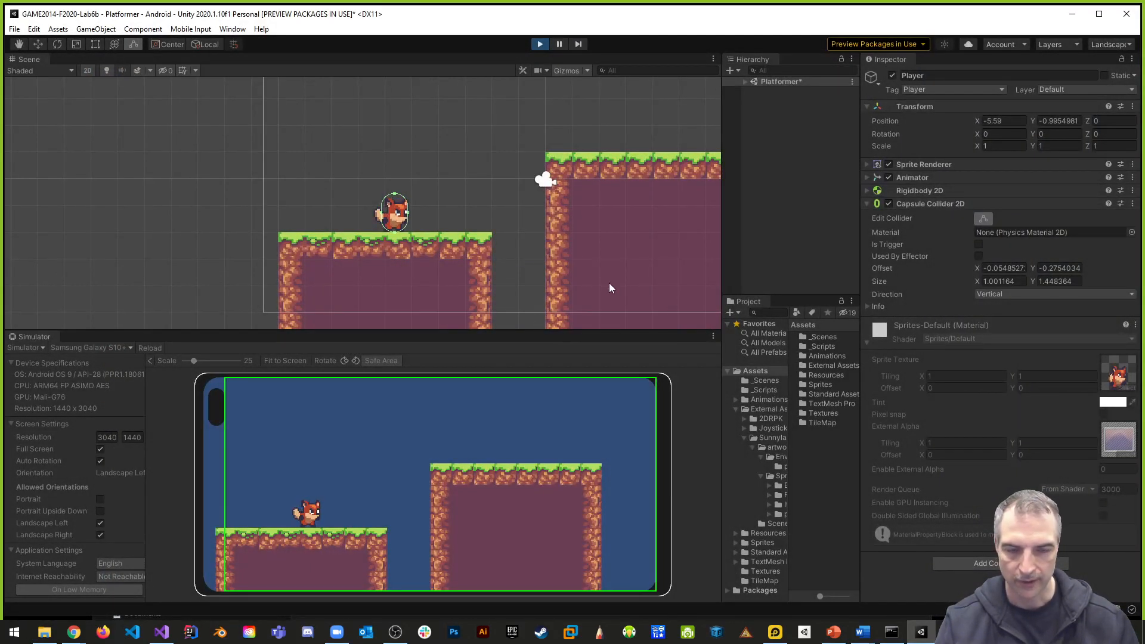
- Test the collisions by moving the Player off the lower platform into the gap beside it, and stop the running scene
scroll(561, 263, "down", 3)
middle_click_drag(544, 255, 465, 257)
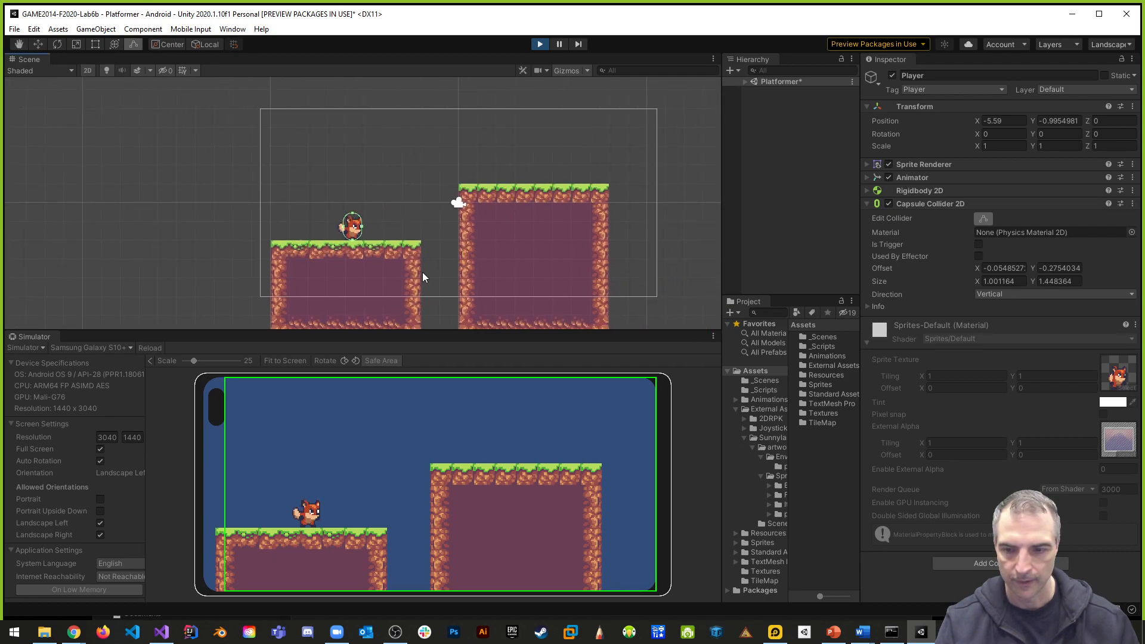
left_click(37, 44)
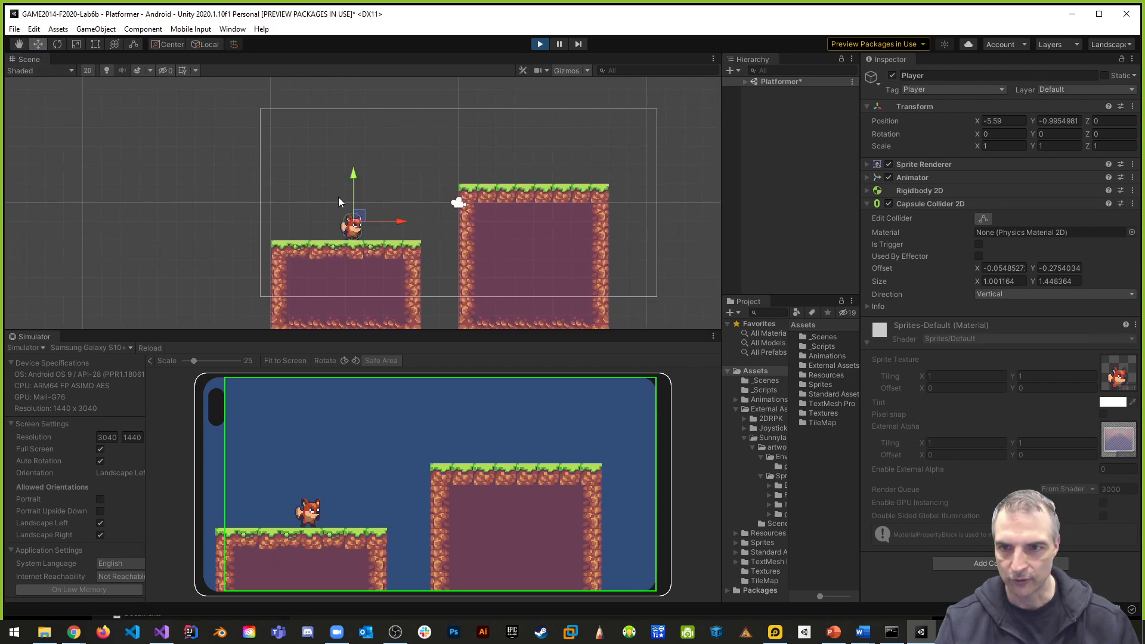
left_click_drag(403, 220, 468, 229)
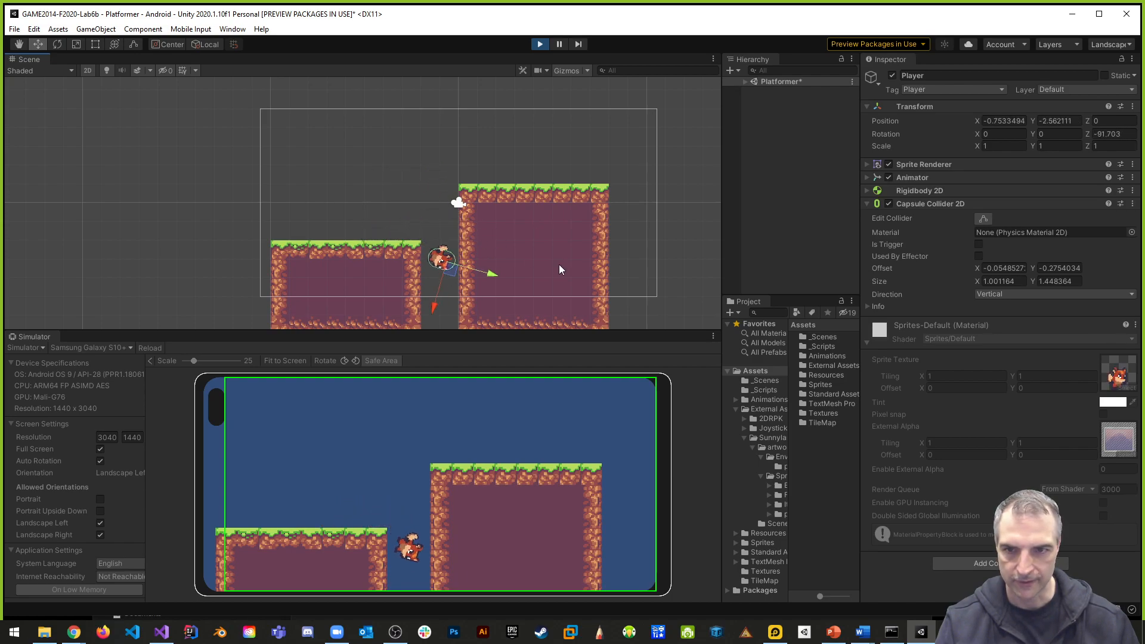
left_click(540, 44)
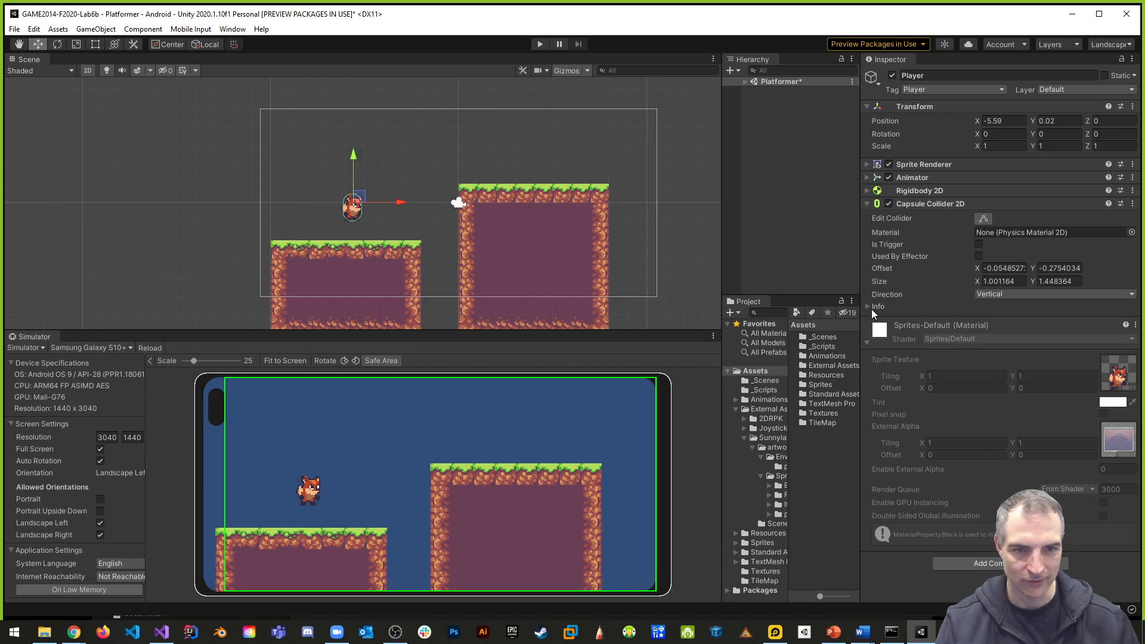
- Freeze the Player's Z rotation in the Rigidbody 2D constraints
left_click(916, 190)
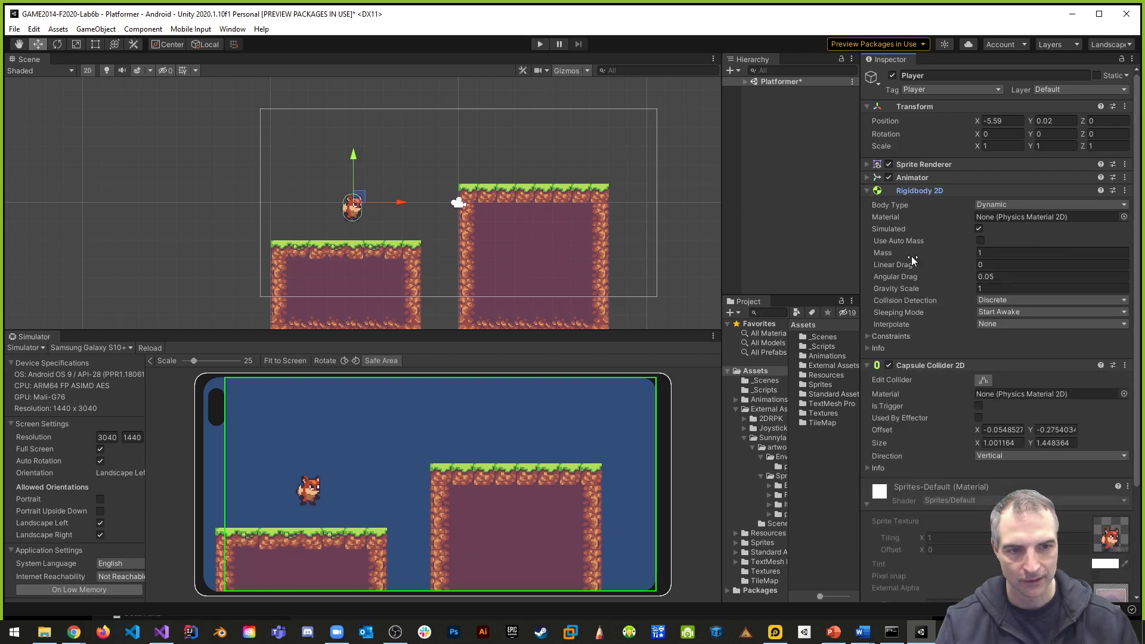
left_click(870, 336)
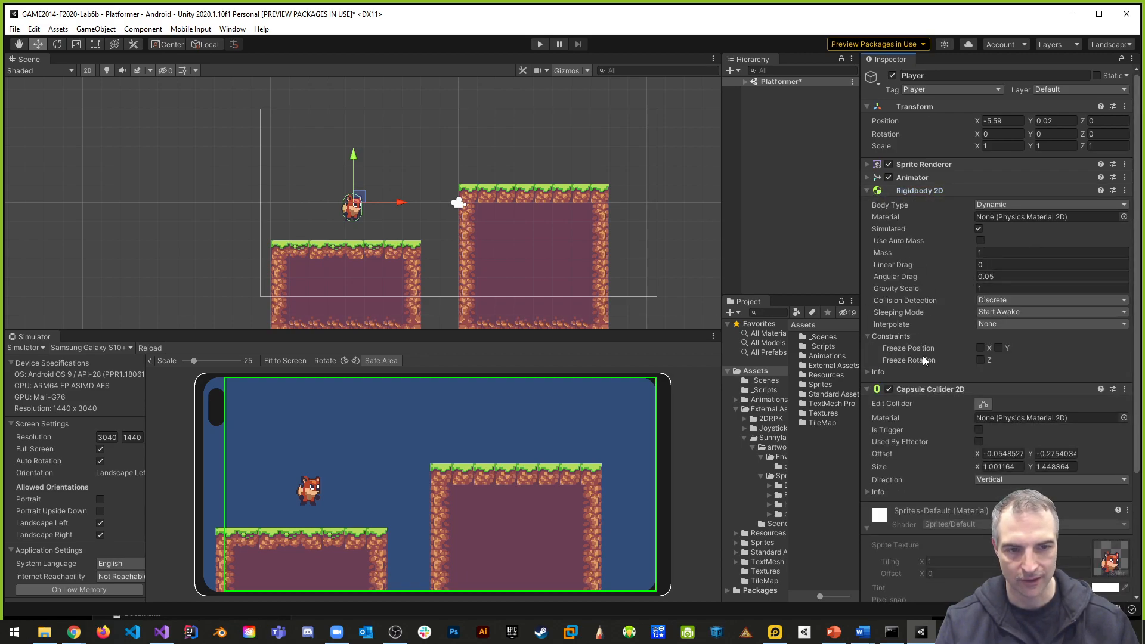
left_click(980, 360)
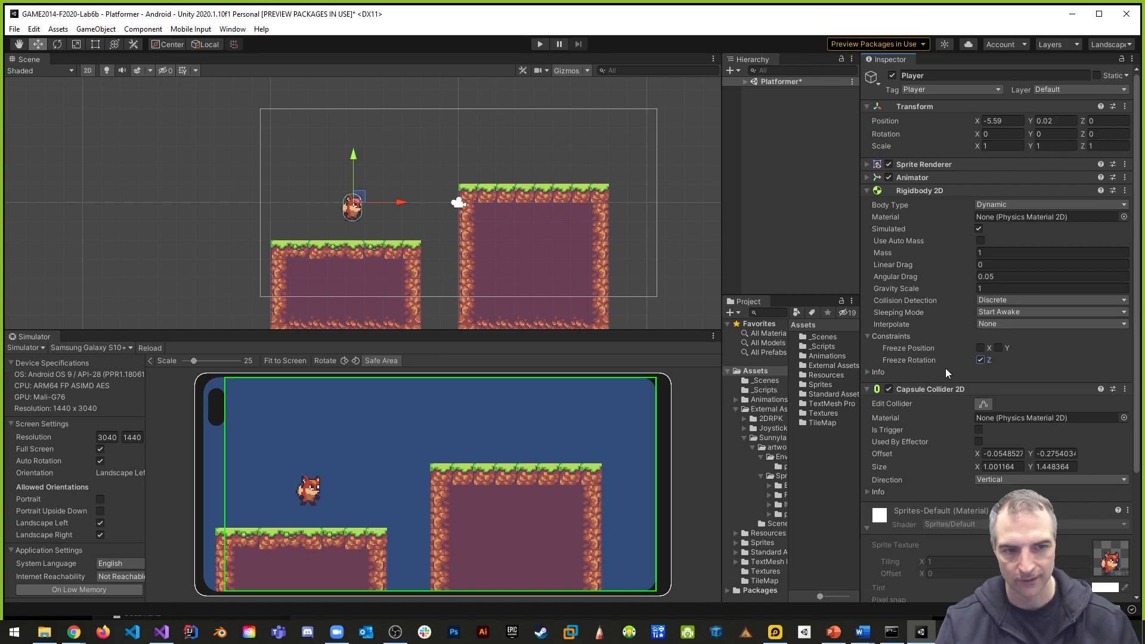
- Run the scene, test the frozen rotation by moving the Player off the lower platform toward the taller one, and stop the scene
left_click(540, 44)
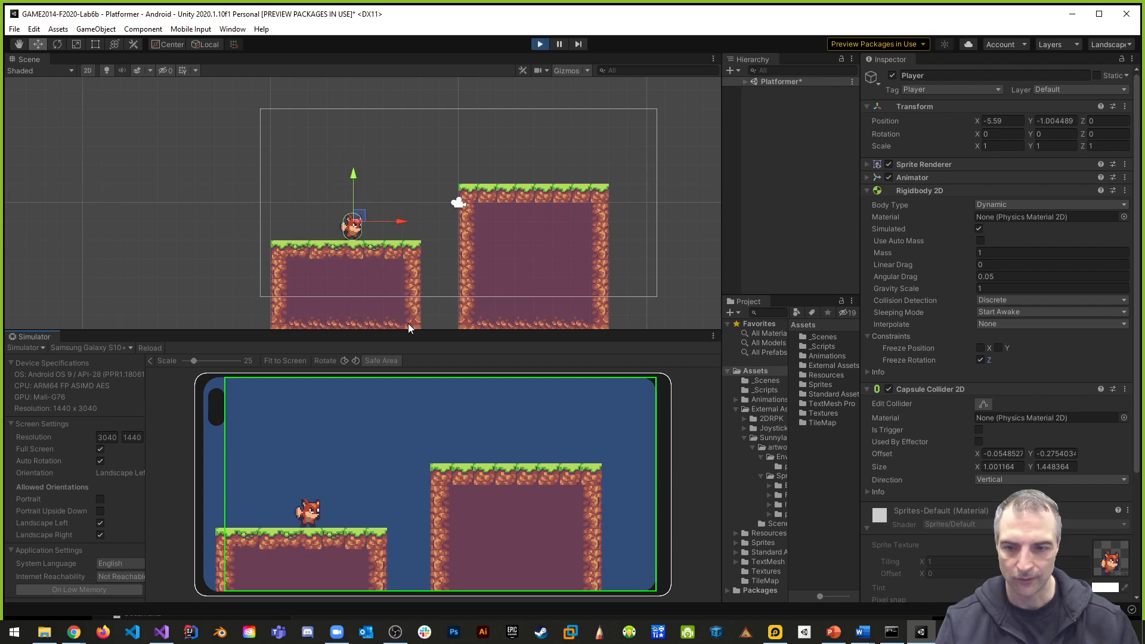
left_click_drag(402, 220, 471, 228)
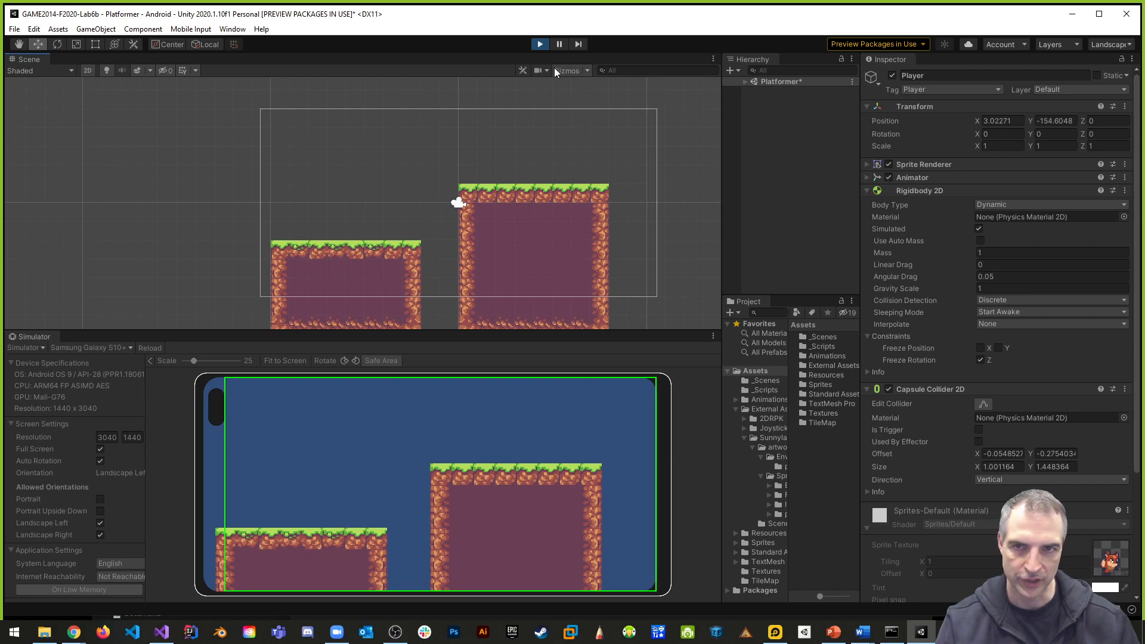
left_click(540, 44)
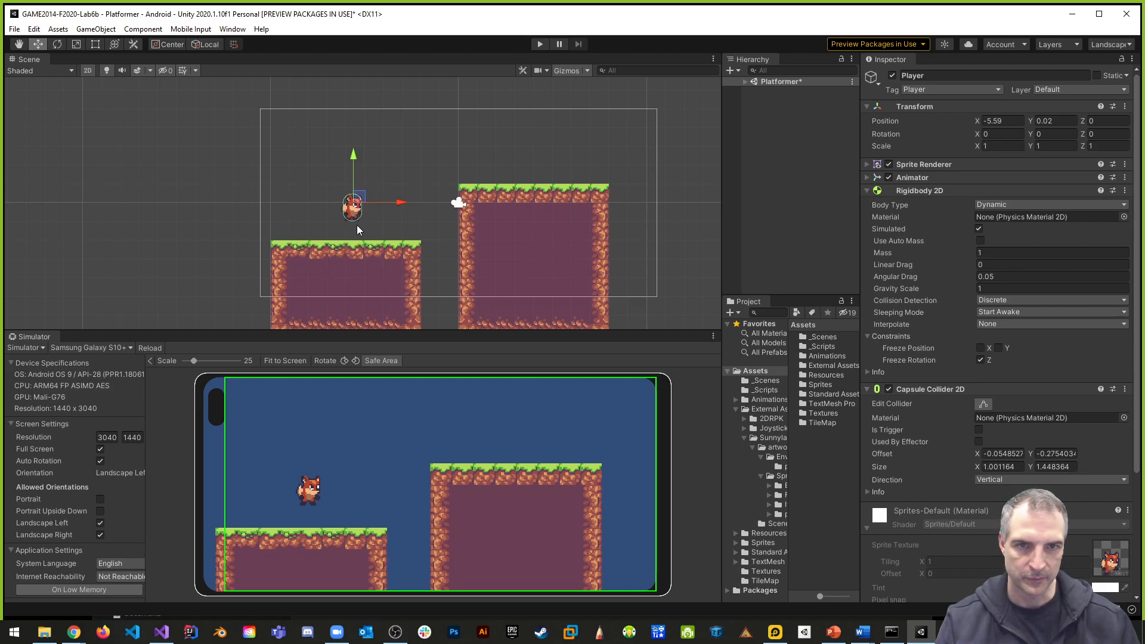
- Save the Platformer scene, then expand its object list and widen the Hierarchy and Project area
key("ctrl+s")
left_click(745, 82)
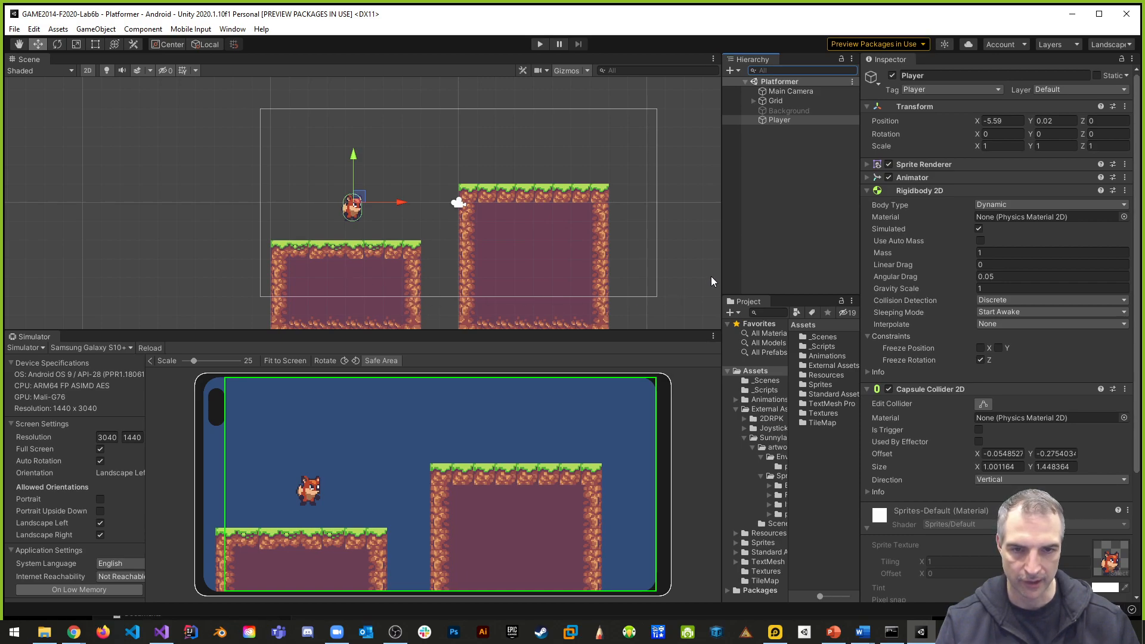
left_click_drag(723, 269, 622, 269)
left_click_drag(688, 343, 744, 343)
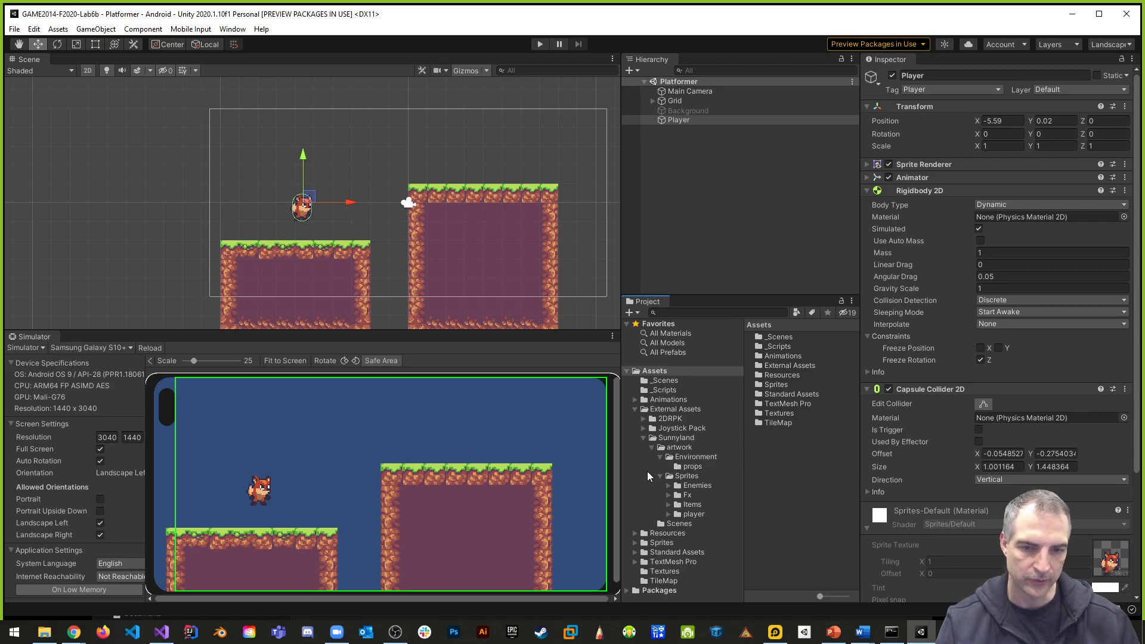
- Collapse the Sunnyland assets and open the Prefabs folder of the Joystick Pack
left_click(644, 438)
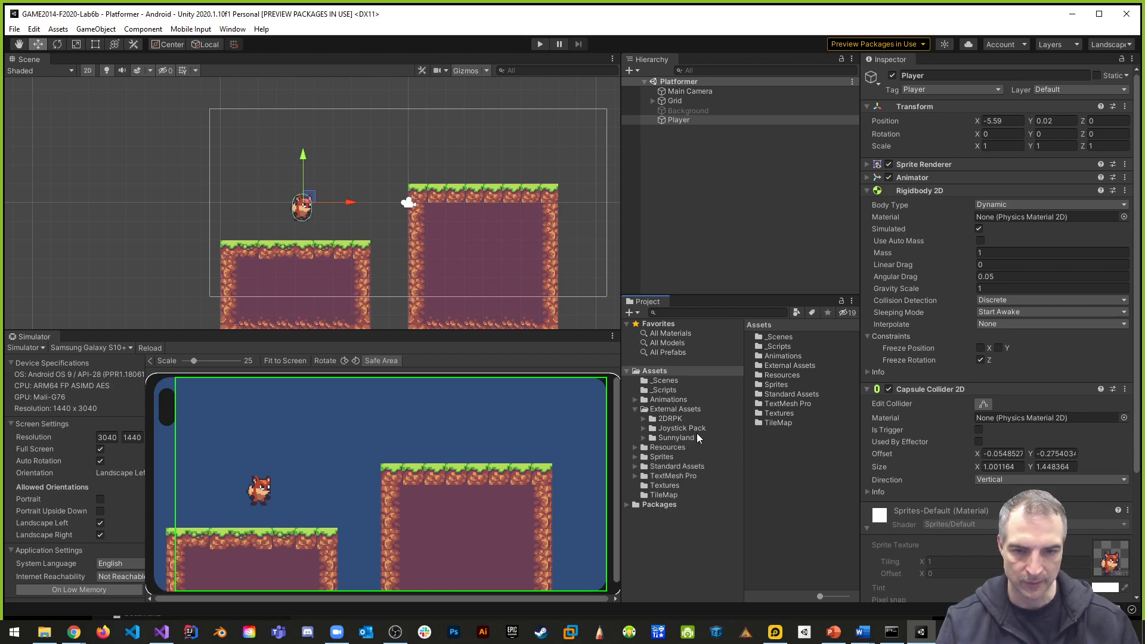
left_click(644, 429)
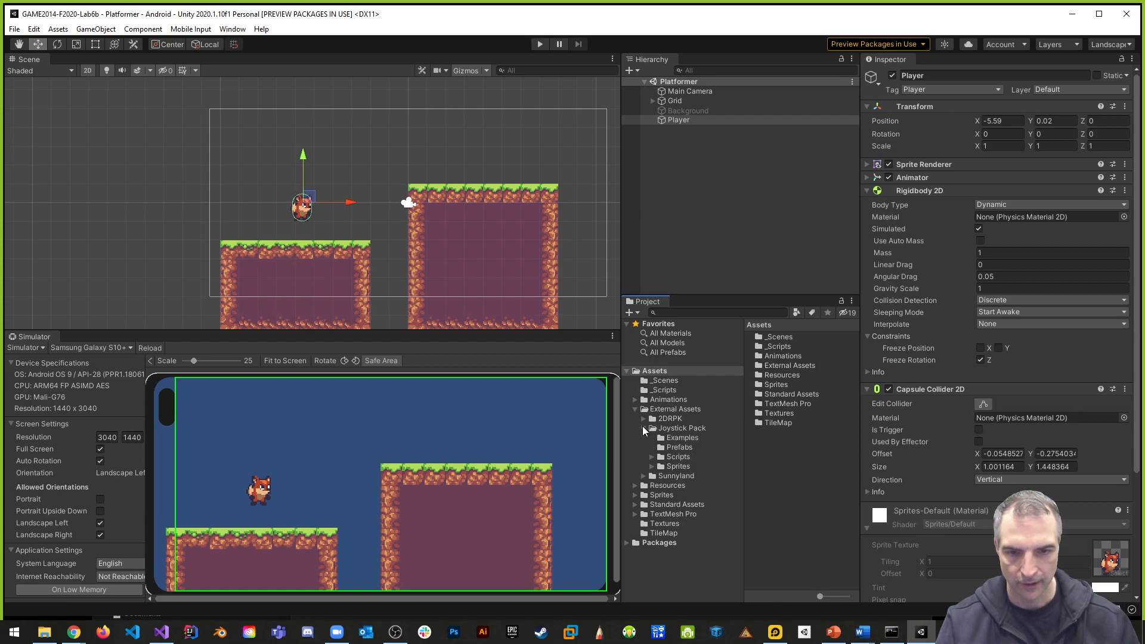
left_click(678, 447)
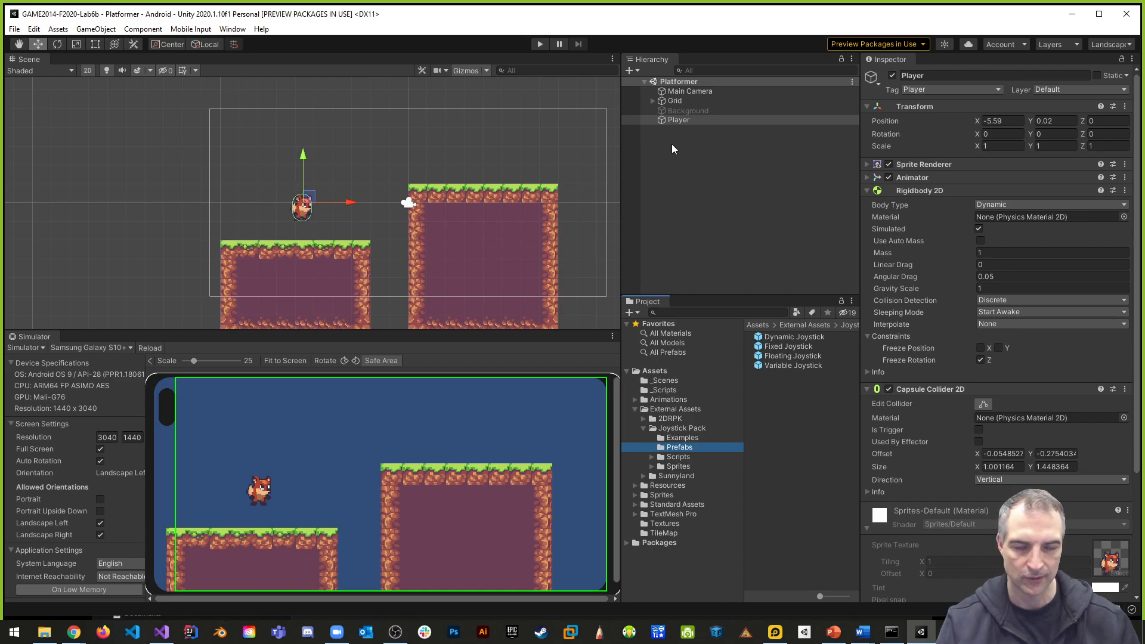
- Create a UI Canvas in the scene and place the Fixed Joystick prefab inside it
right_click(663, 167)
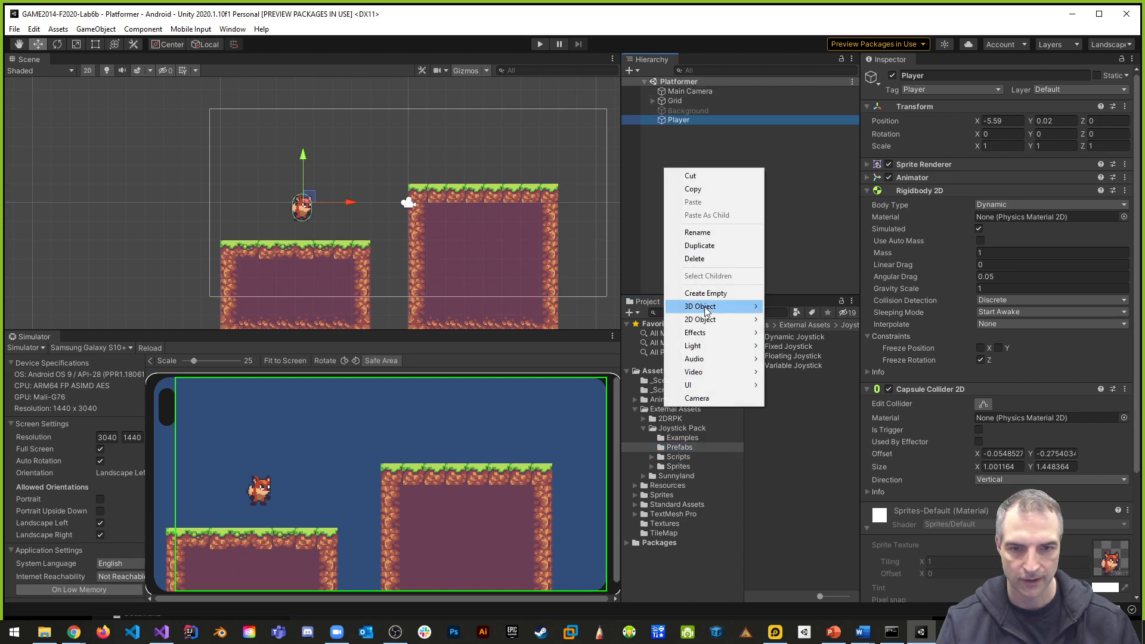
mouse_move(710, 384)
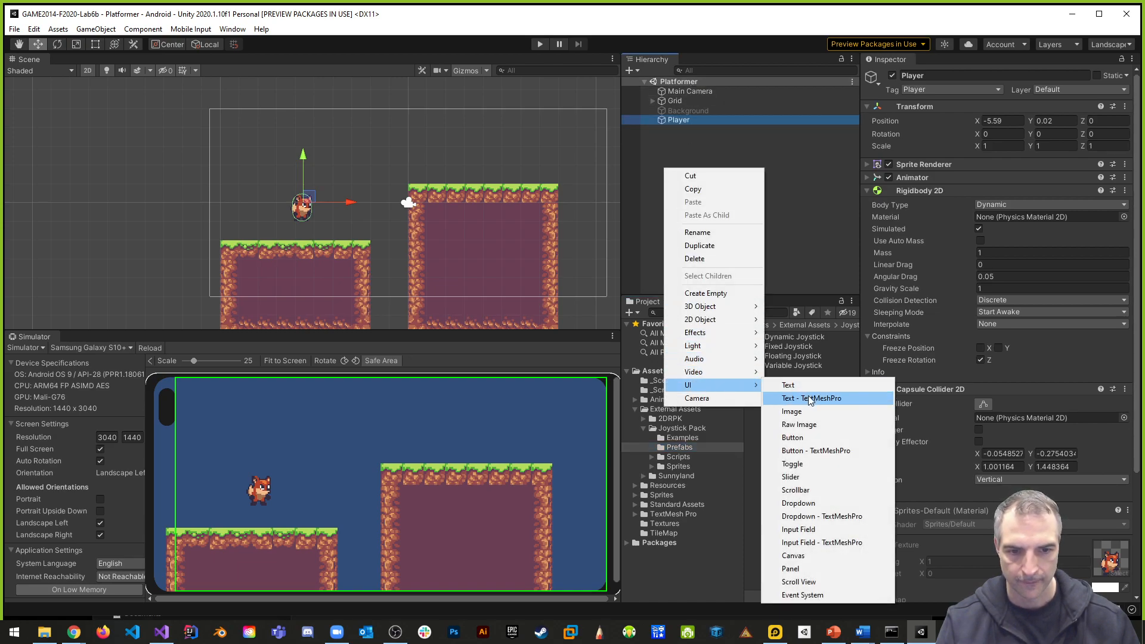
left_click(819, 557)
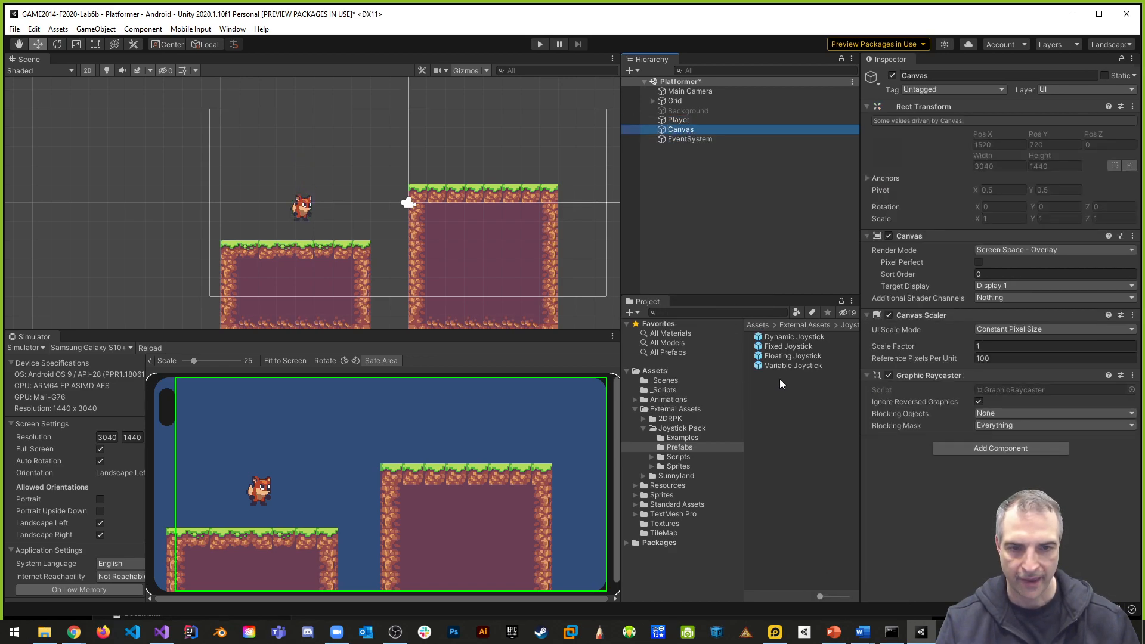
left_click_drag(785, 345, 689, 129)
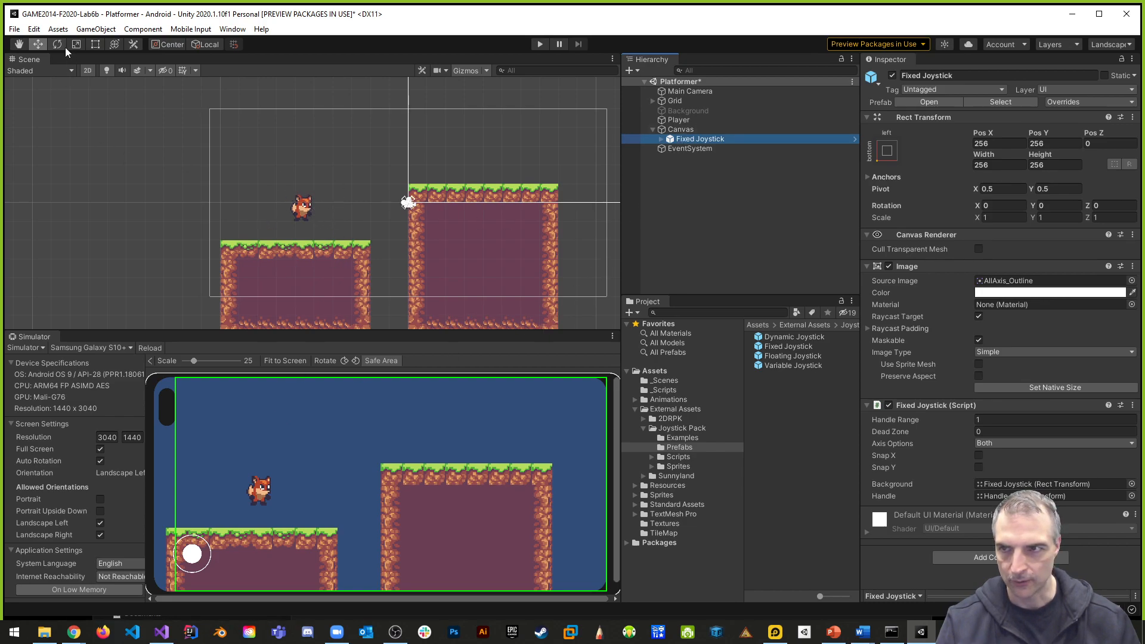
- Frame the Fixed Joystick in the Scene view and move it right to an X position of about 589
left_click(40, 46)
middle_click_drag(454, 137, 64, 193)
scroll(244, 178, "down", 10)
middle_click_drag(256, 197, 263, 335)
scroll(326, 249, "down", 20)
middle_click_drag(528, 199, 381, 299)
key("f")
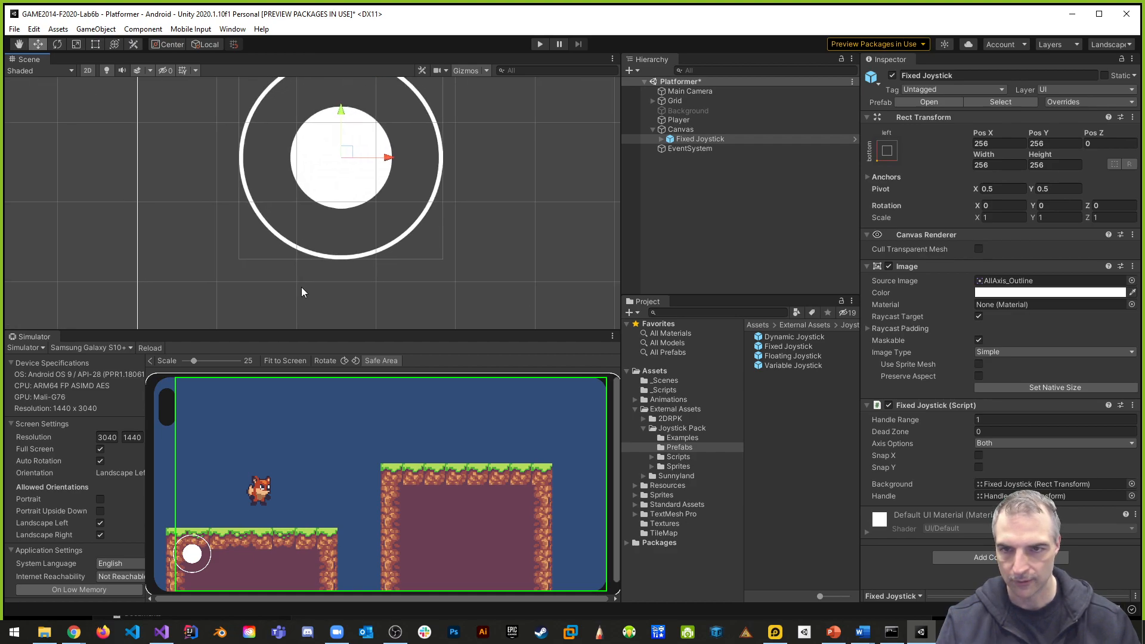
scroll(363, 269, "down", 3)
middle_click_drag(407, 224, 368, 247)
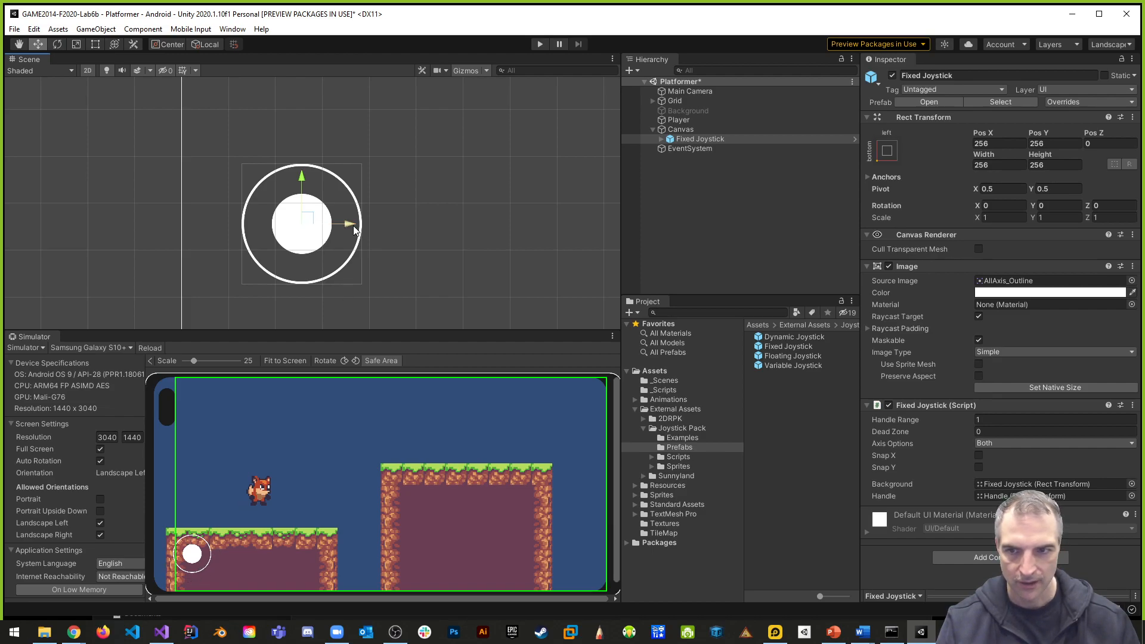
left_click_drag(350, 223, 506, 224)
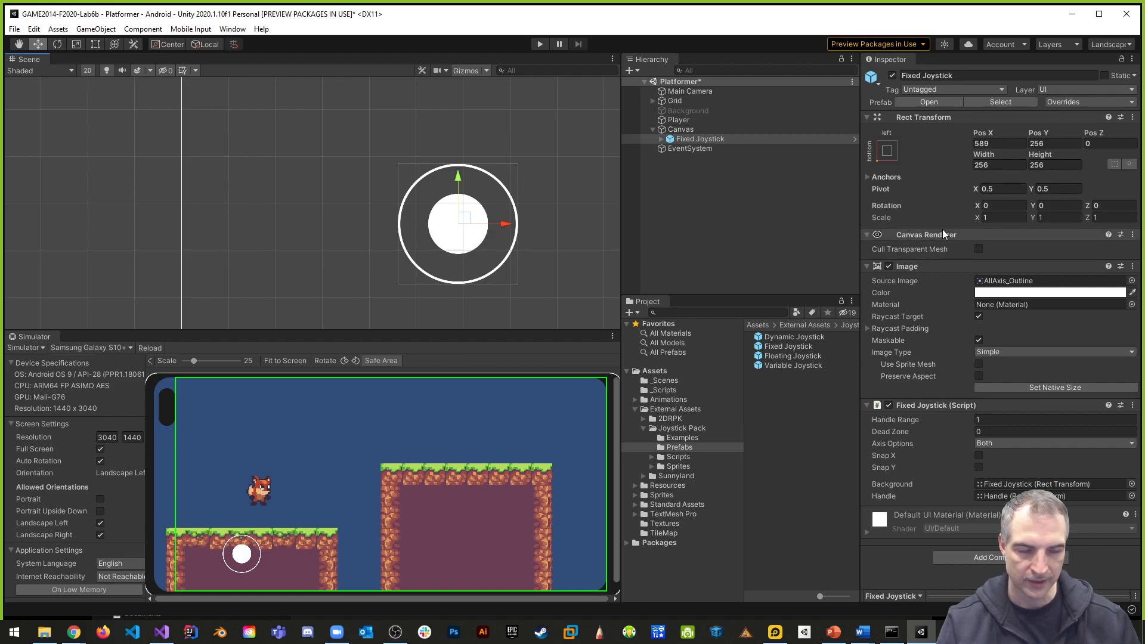
- Scale the Fixed Joystick to 1.5 in X and Y and lower it to a Y position of about 232
left_click(996, 217)
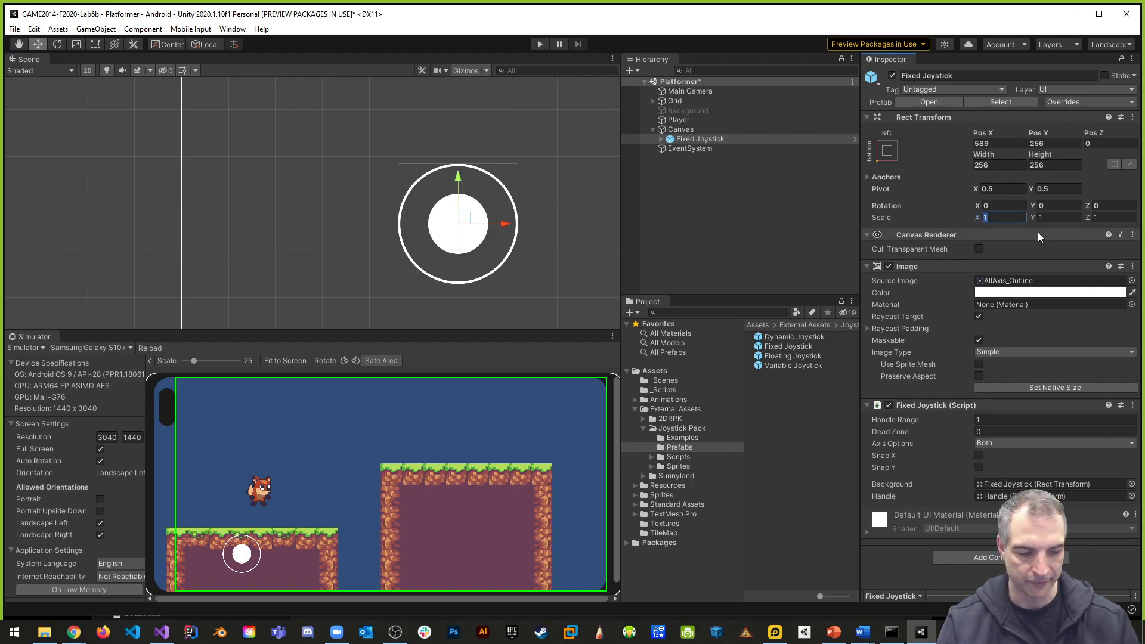
type("1.5")
left_click(1055, 216)
type("1.5")
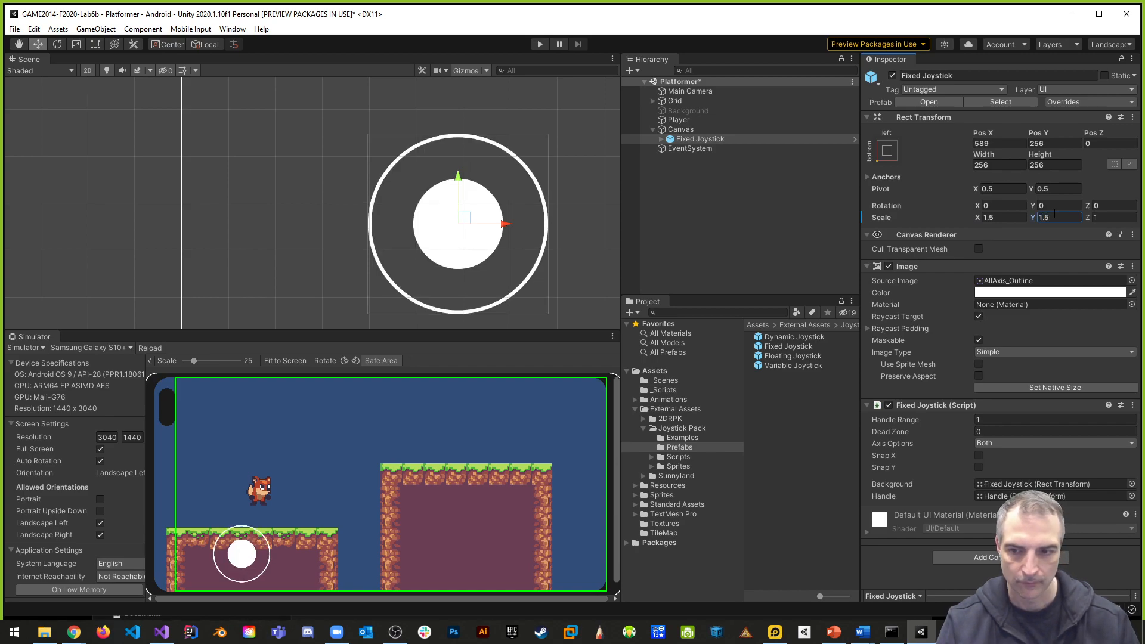
left_click_drag(458, 177, 458, 189)
left_click_drag(458, 190, 458, 189)
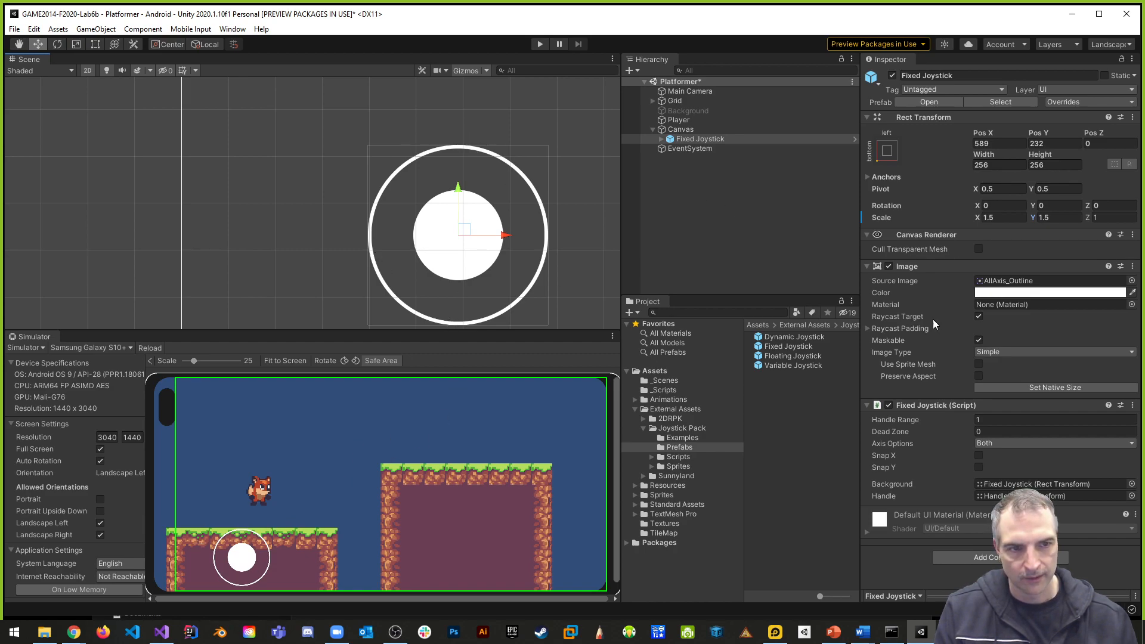
- Set the image color's alpha to 128 for both the Fixed Joystick and its child Handle
left_click(1054, 292)
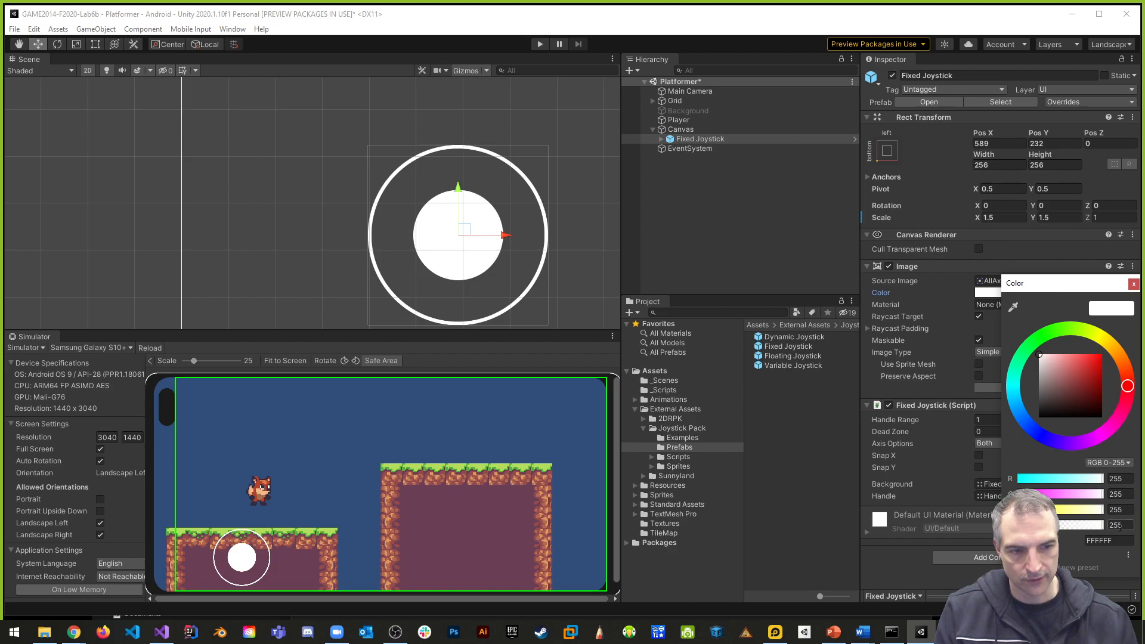
type("128")
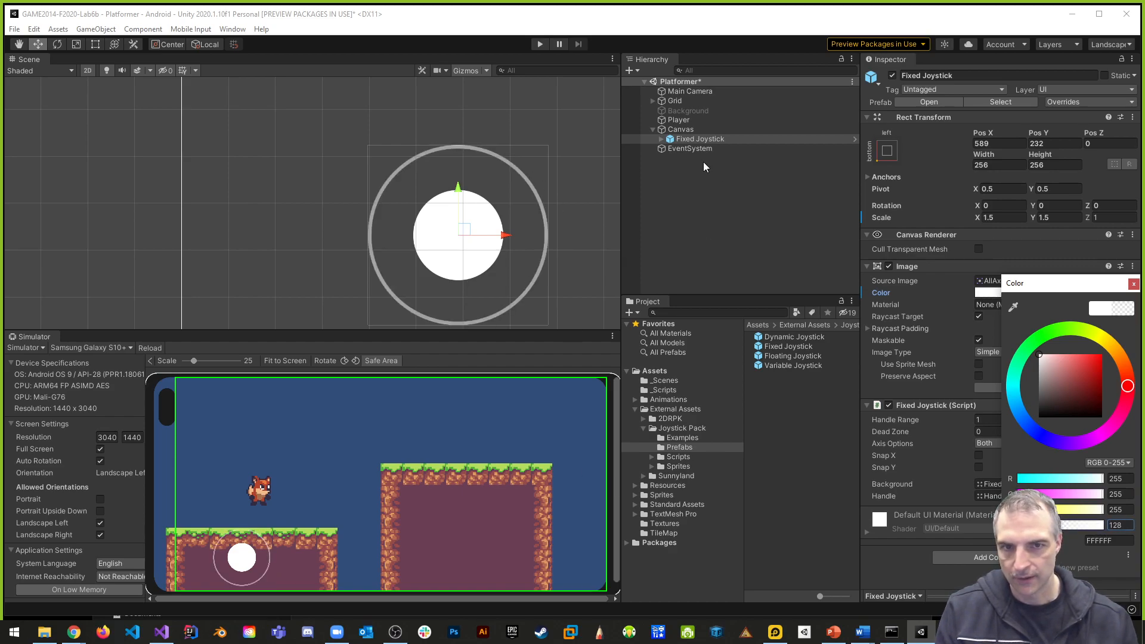
left_click(692, 140)
left_click(697, 149)
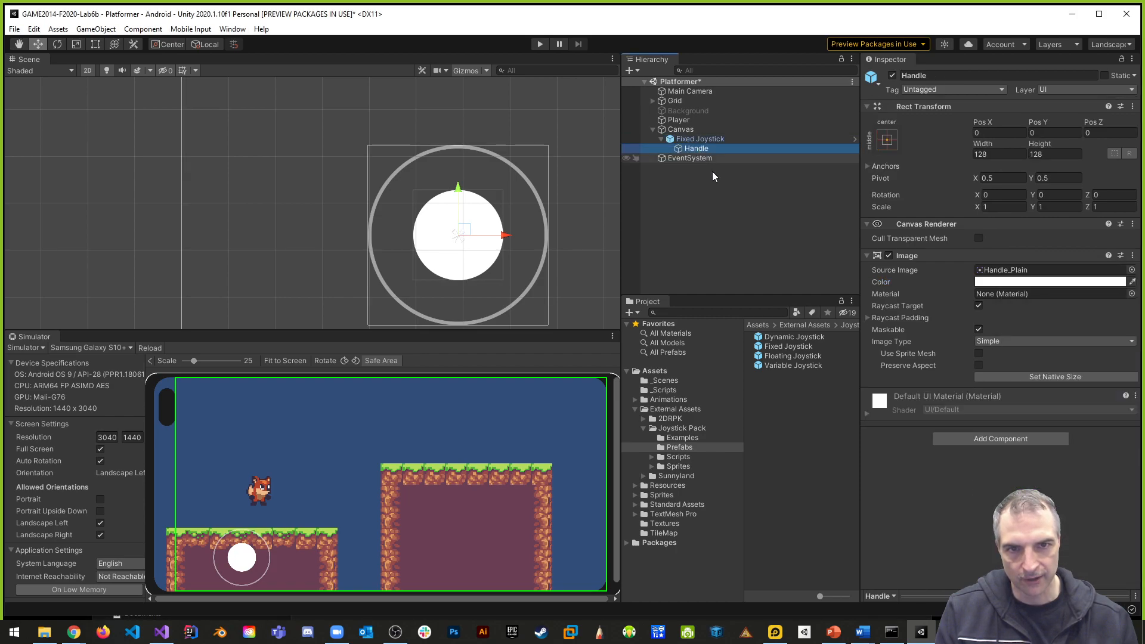
left_click(1058, 281)
left_click(1116, 514)
type("128")
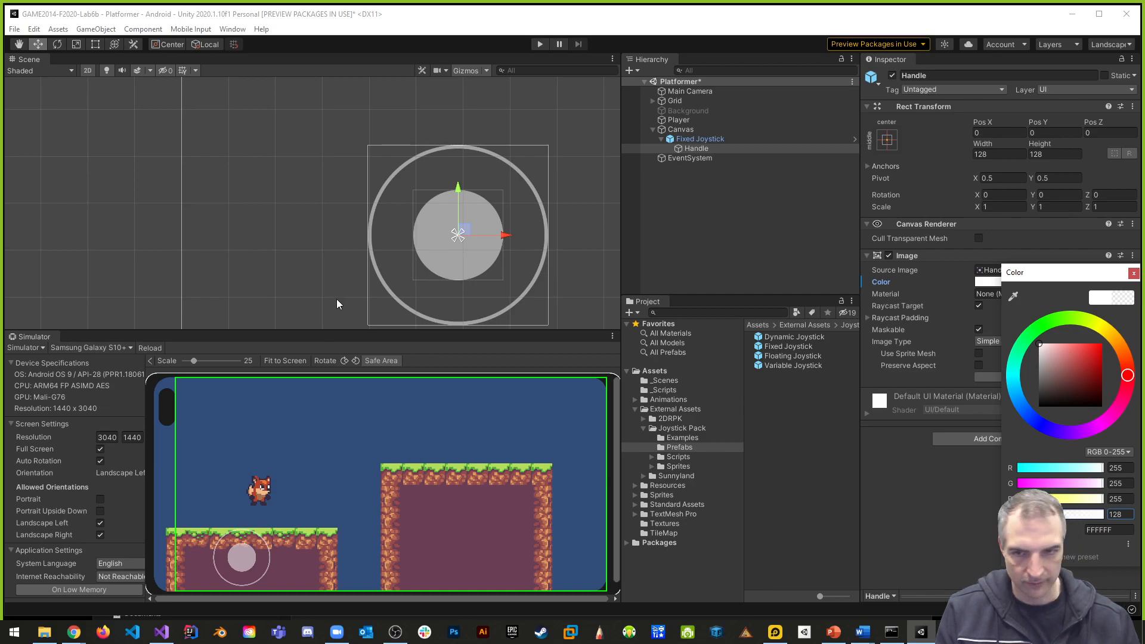
- Run the scene, try out the joystick handle in the simulator, and stop the scene
left_click(538, 44)
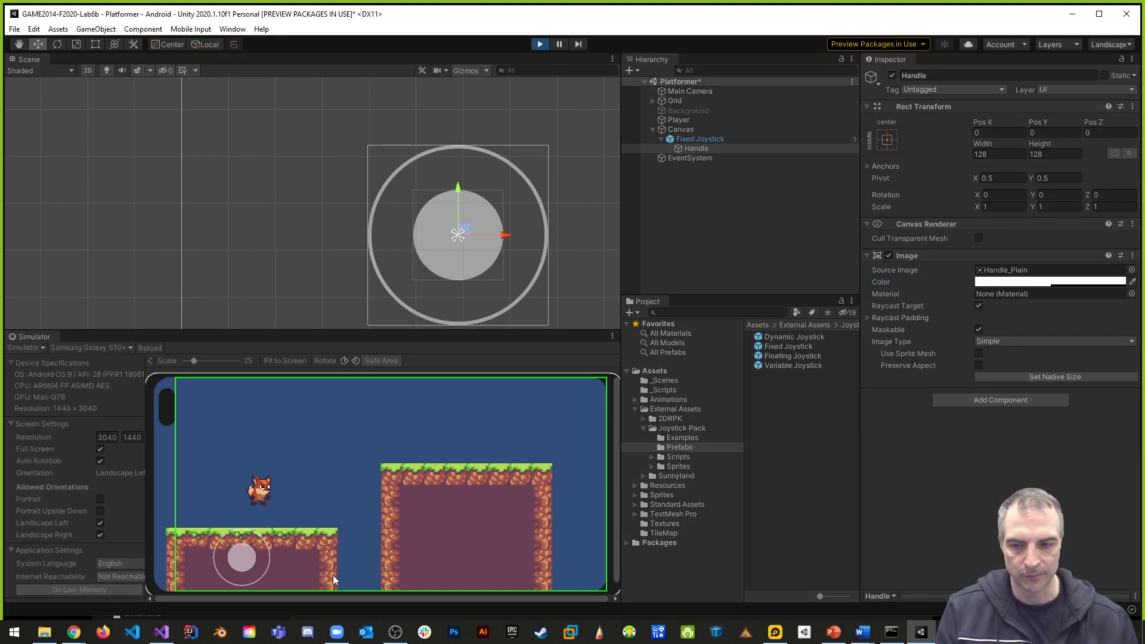
left_click_drag(253, 558, 255, 534)
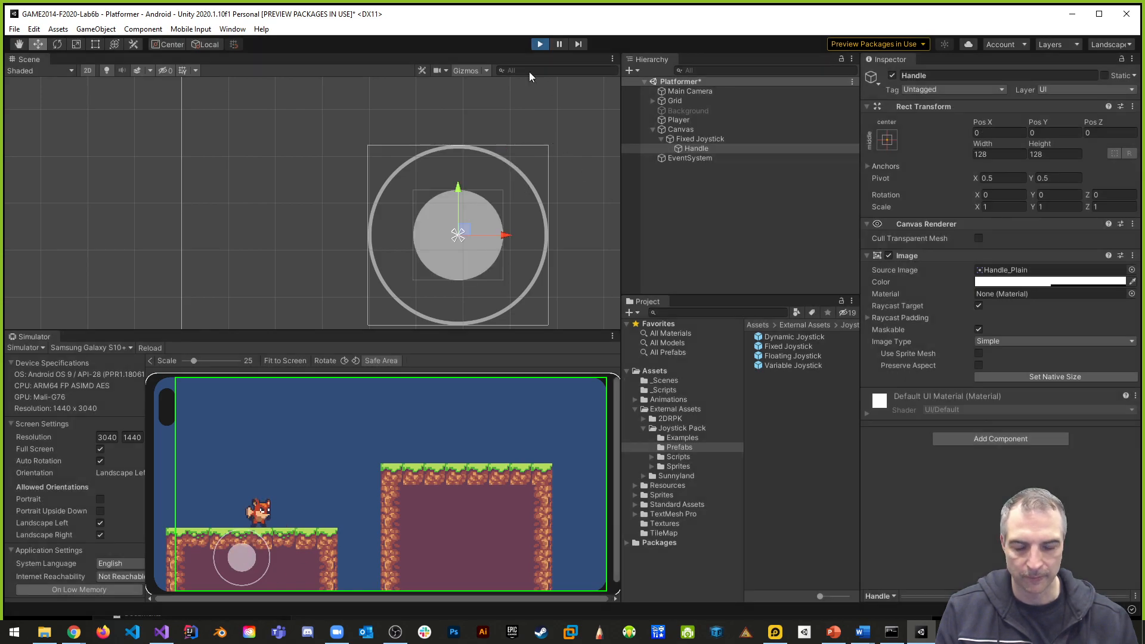
left_click(539, 45)
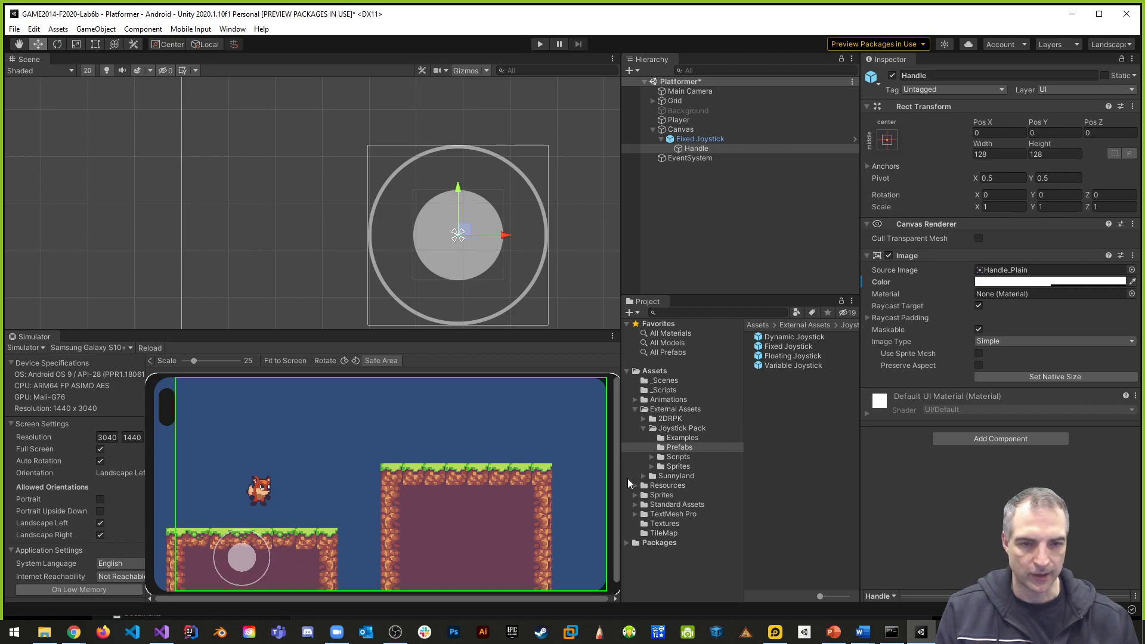
- Create a C# script named PlayerBehaviour in the _Scripts folder
left_click(665, 391)
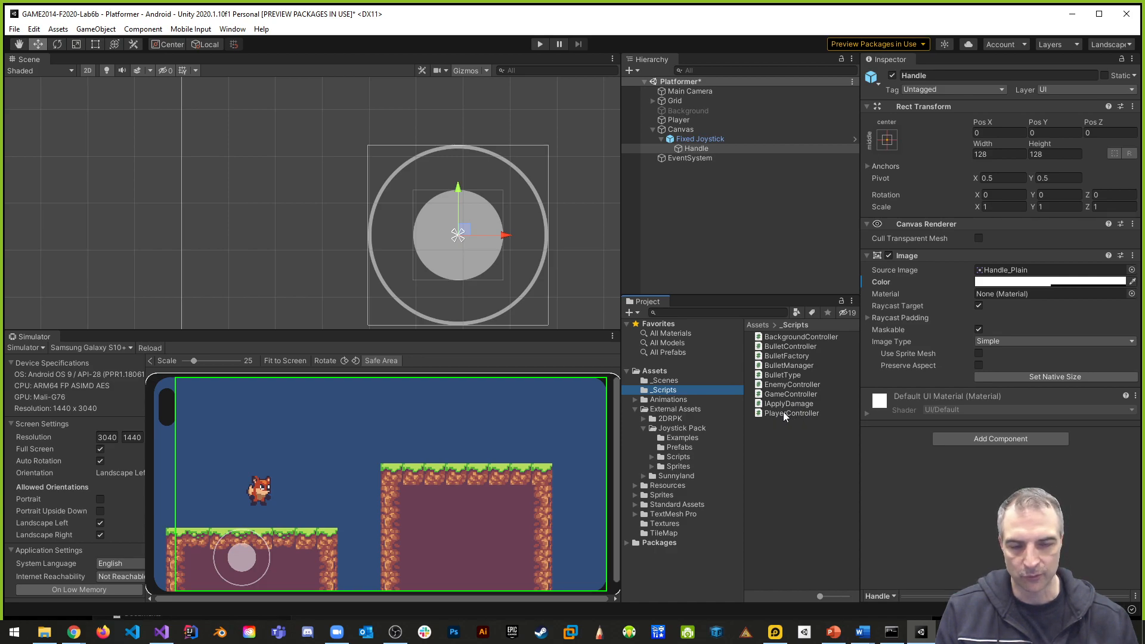
right_click(772, 442)
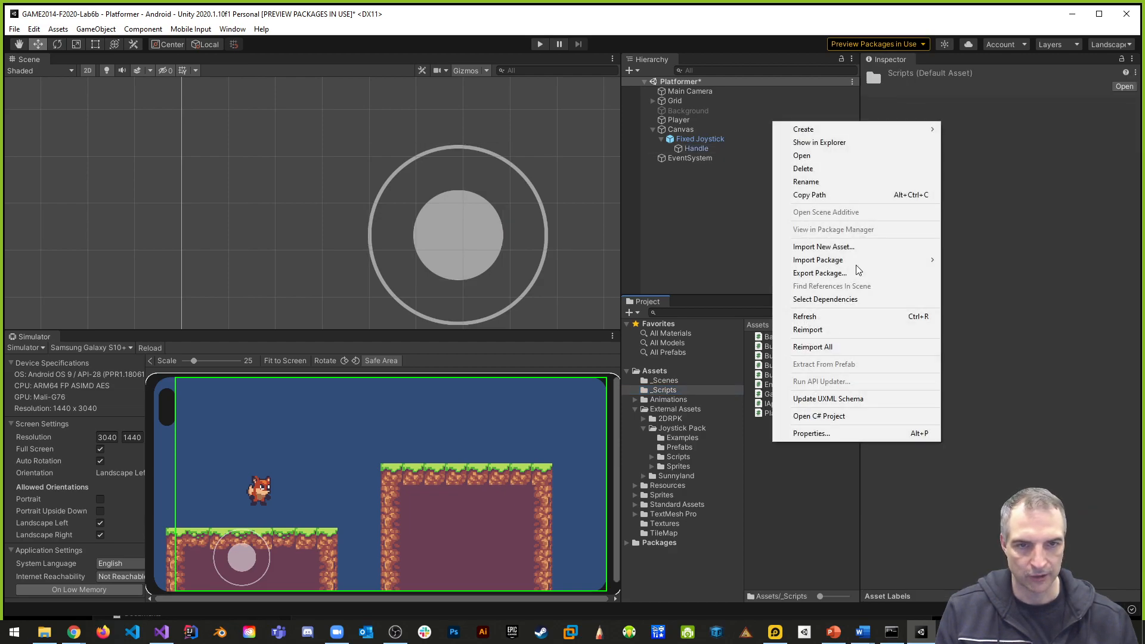
mouse_move(815, 131)
left_click(975, 150)
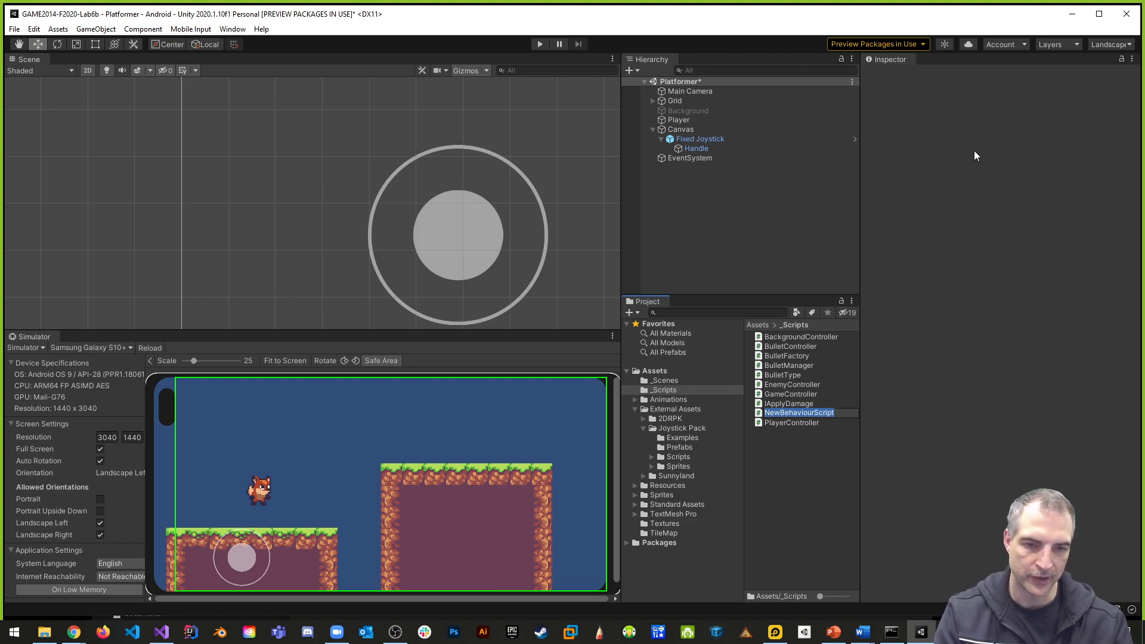
type("PlayerBehaviour")
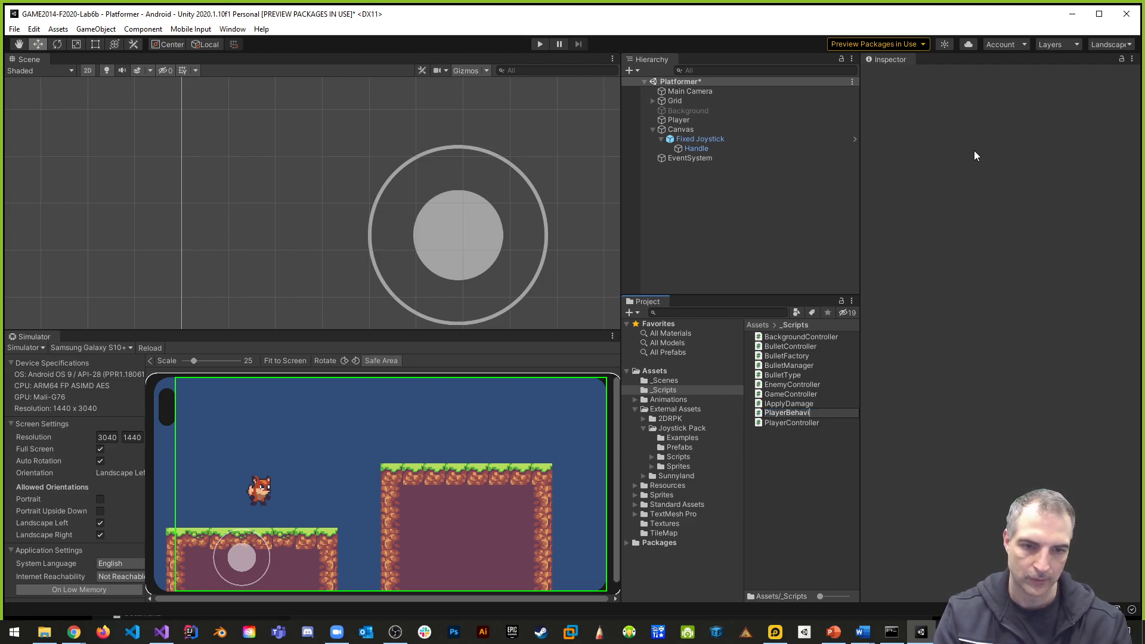
key("Return")
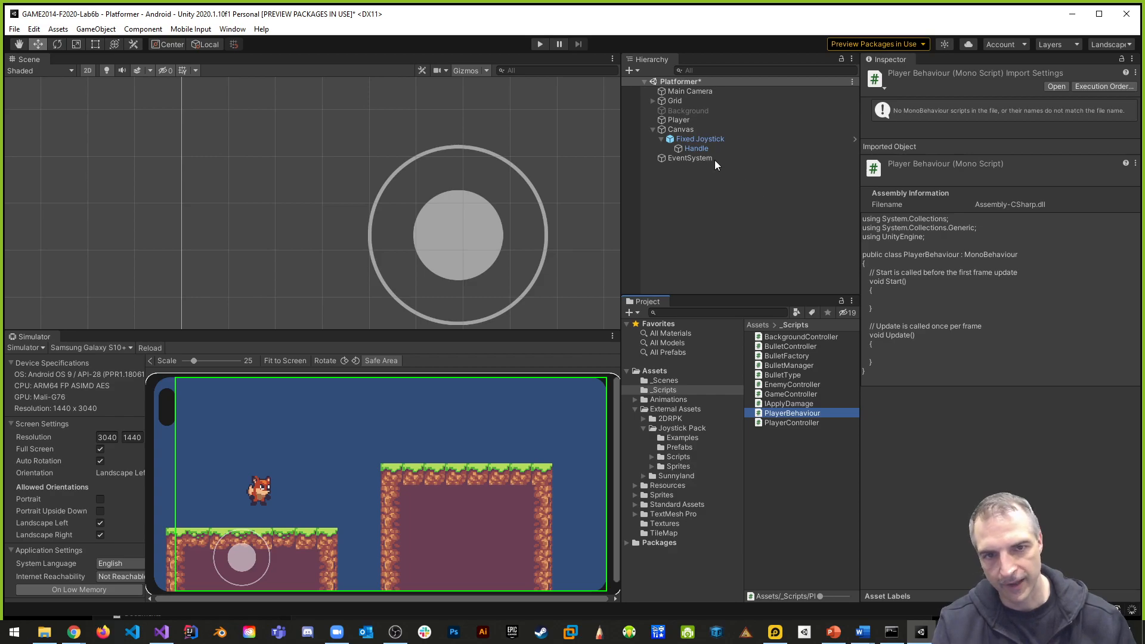
- Collapse the Player's Rigidbody 2D and Capsule Collider 2D components and attach the PlayerBehaviour script to the Player
left_click(674, 129)
left_click(679, 119)
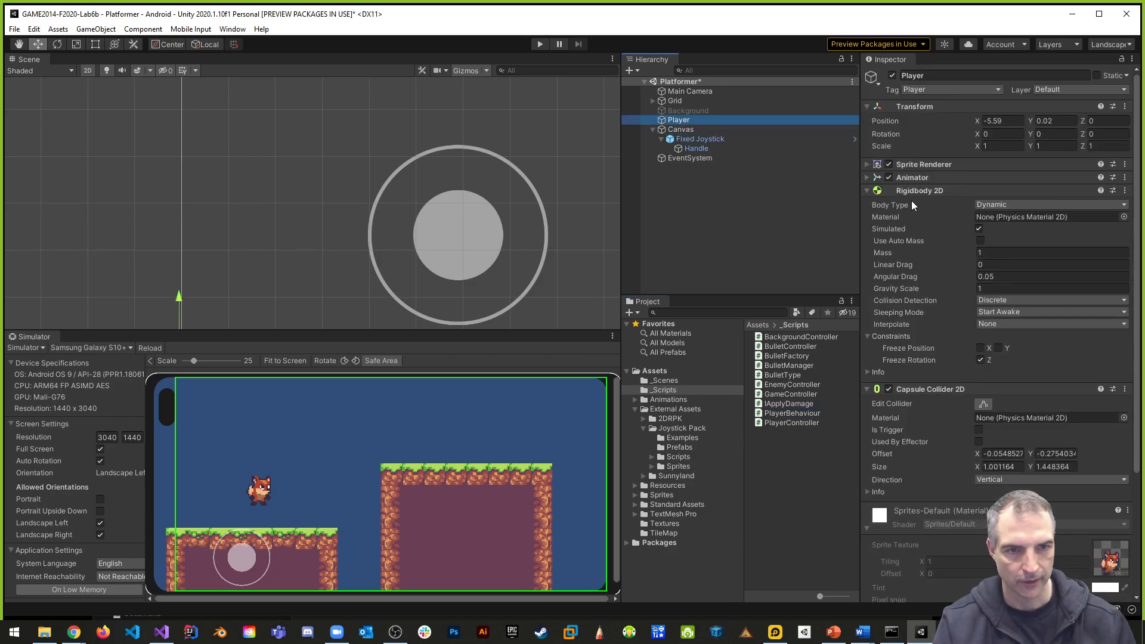
left_click(867, 190)
left_click(868, 203)
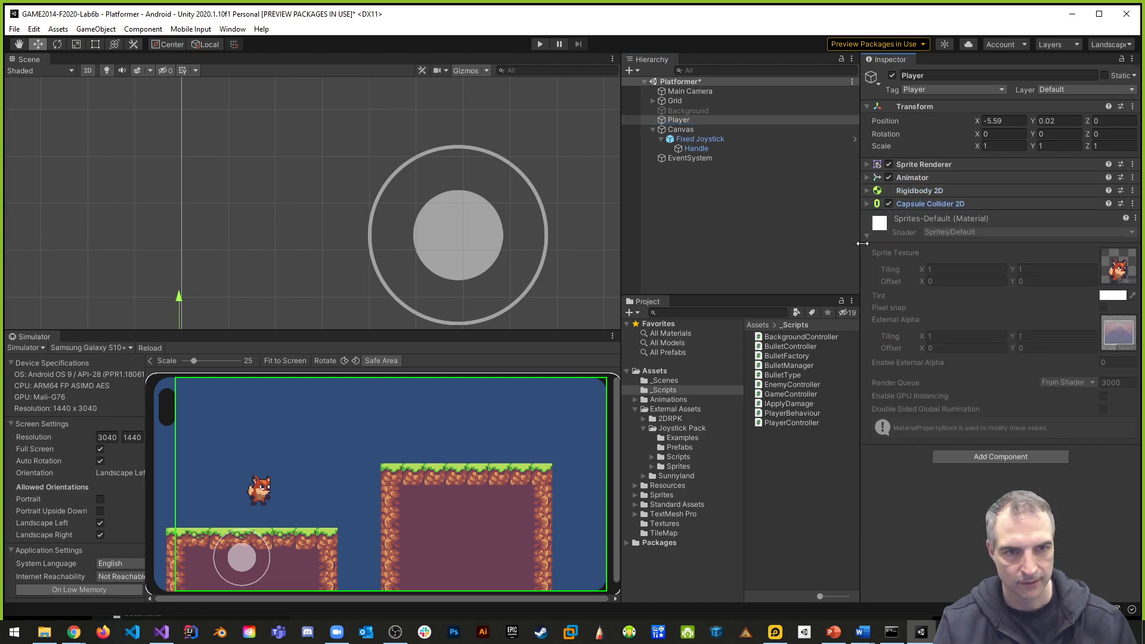
left_click_drag(783, 413, 985, 210)
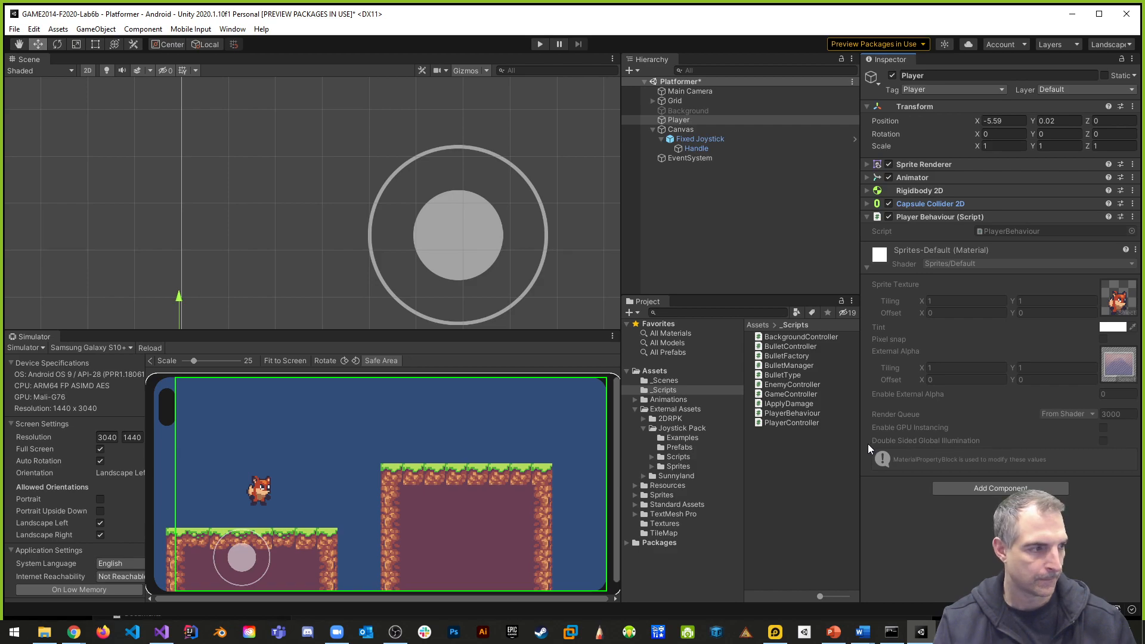
- Open the PlayerBehaviour script, declare the field public Joystick joystick; at the top of the class, and save it
double_click(1011, 229)
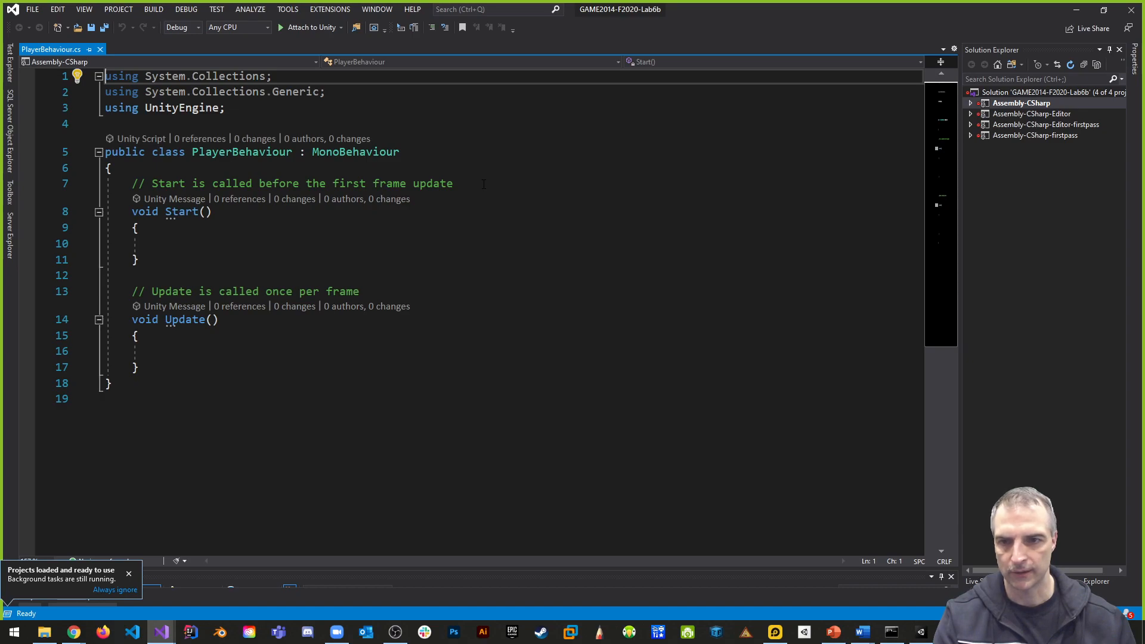
left_click(331, 171)
key("Return")
key("Return")
key("Up")
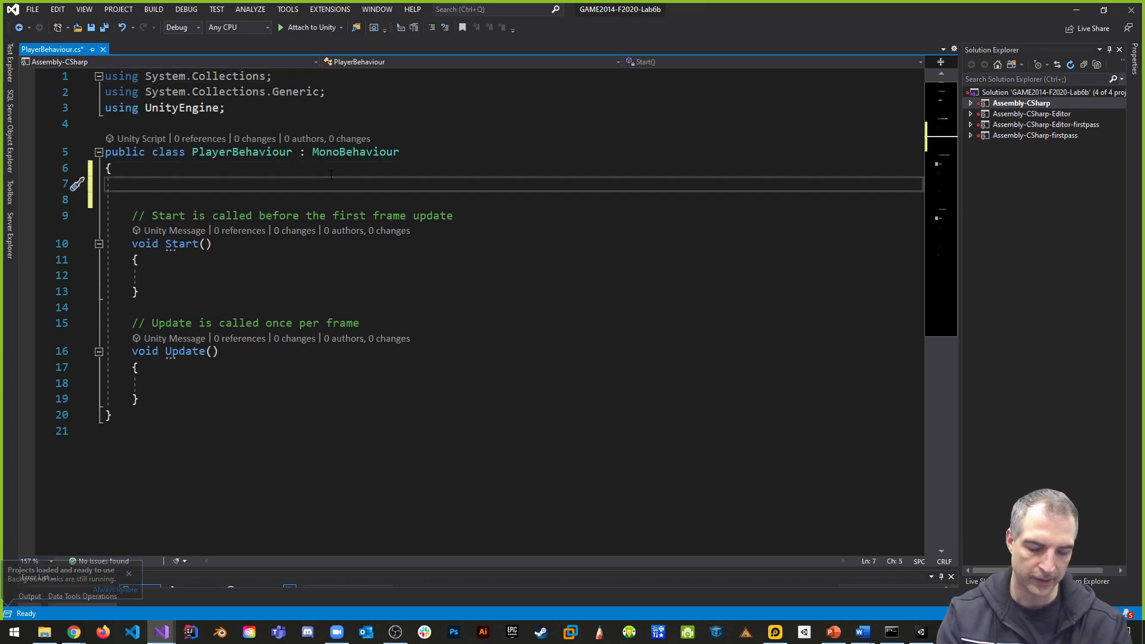
type("public")
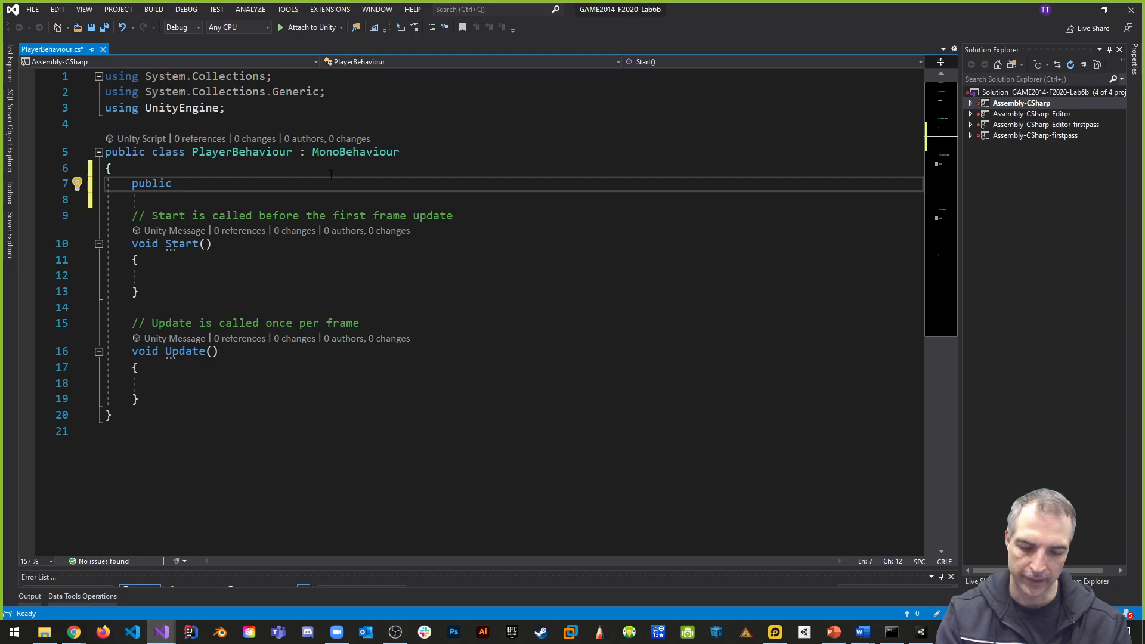
type("Joy")
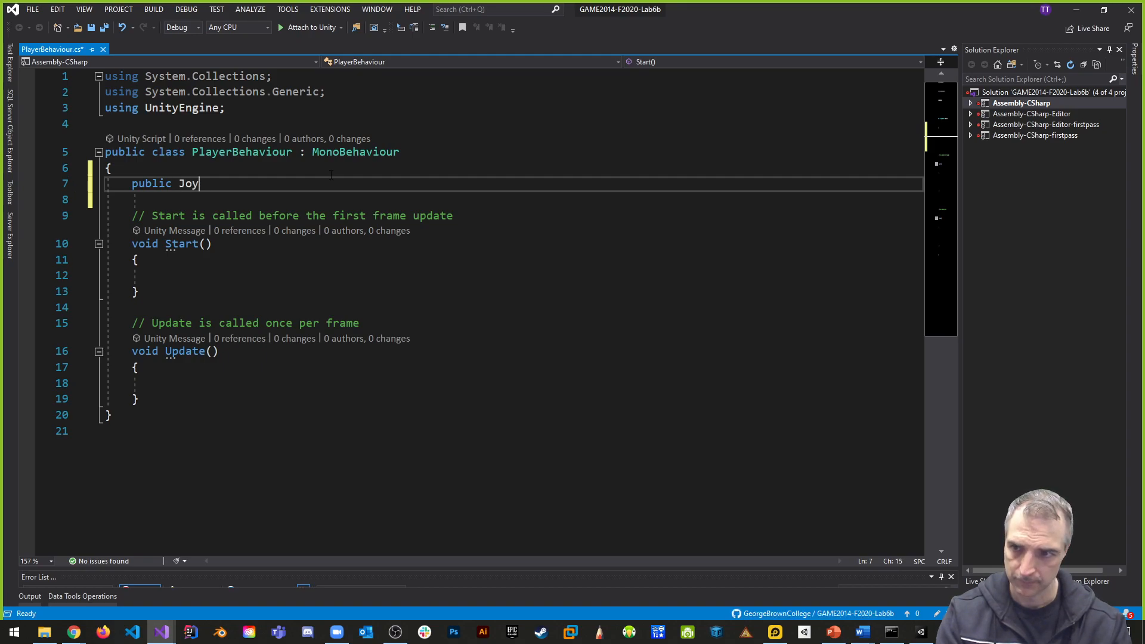
type("stick ")
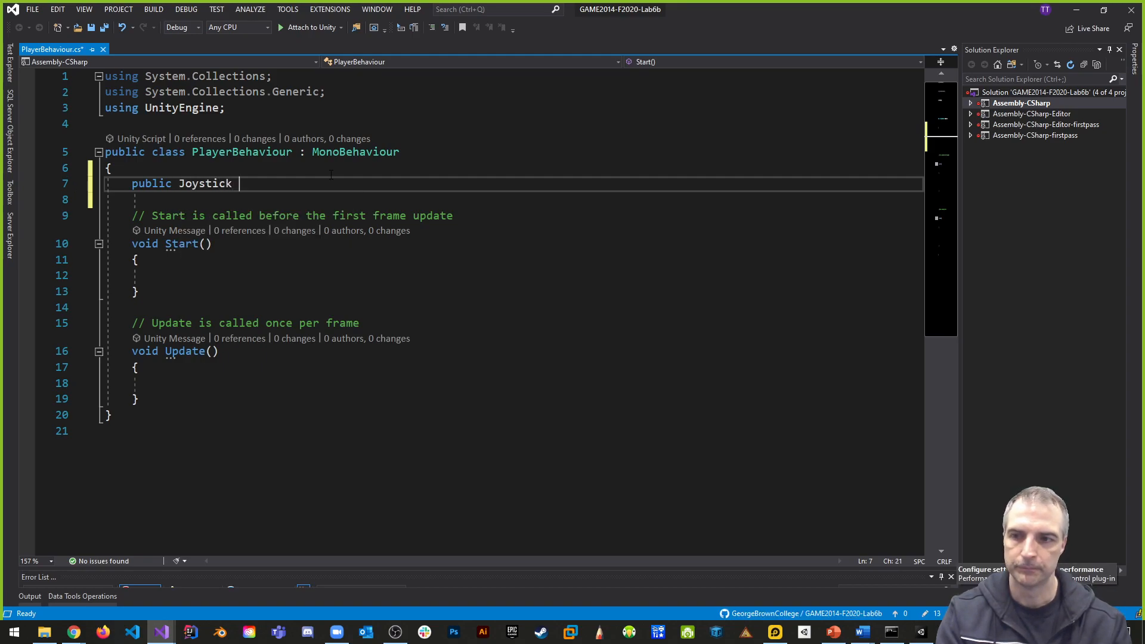
type("joystick;")
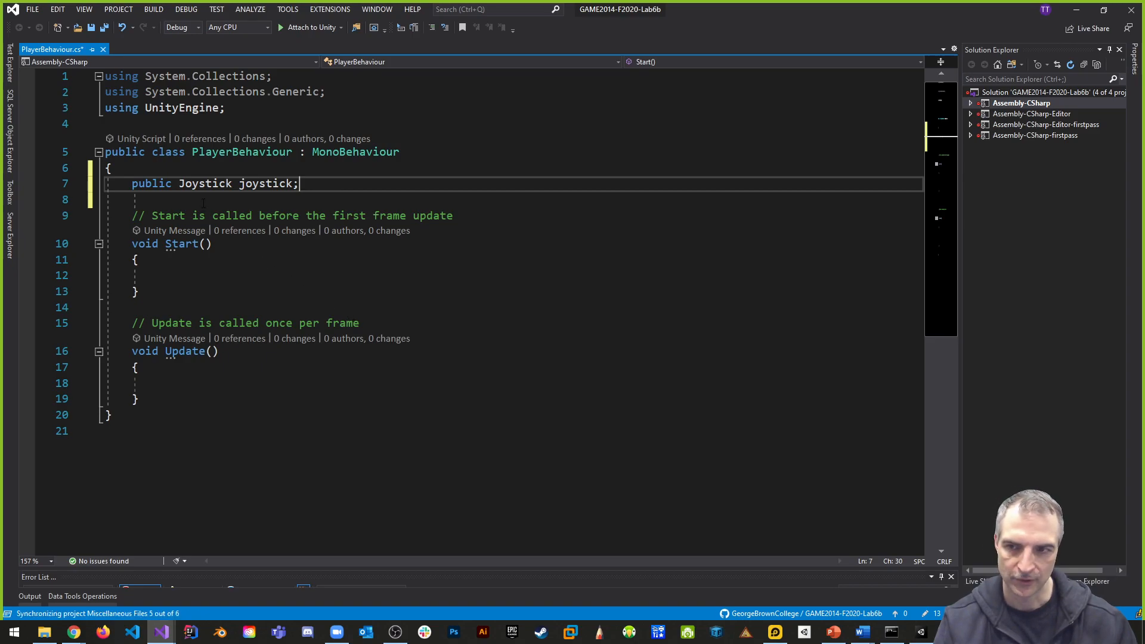
left_click(371, 245)
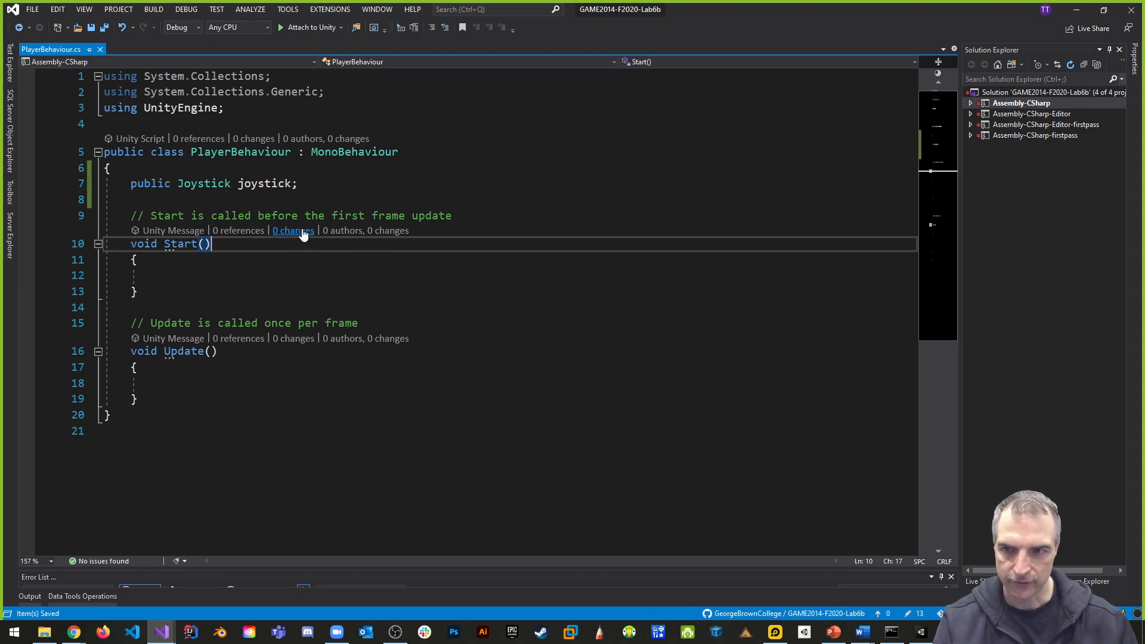
- Switch to Unity, assign the Fixed Joystick to the Joystick field of the Player's script, and return to Visual Studio
key("alt+Tab")
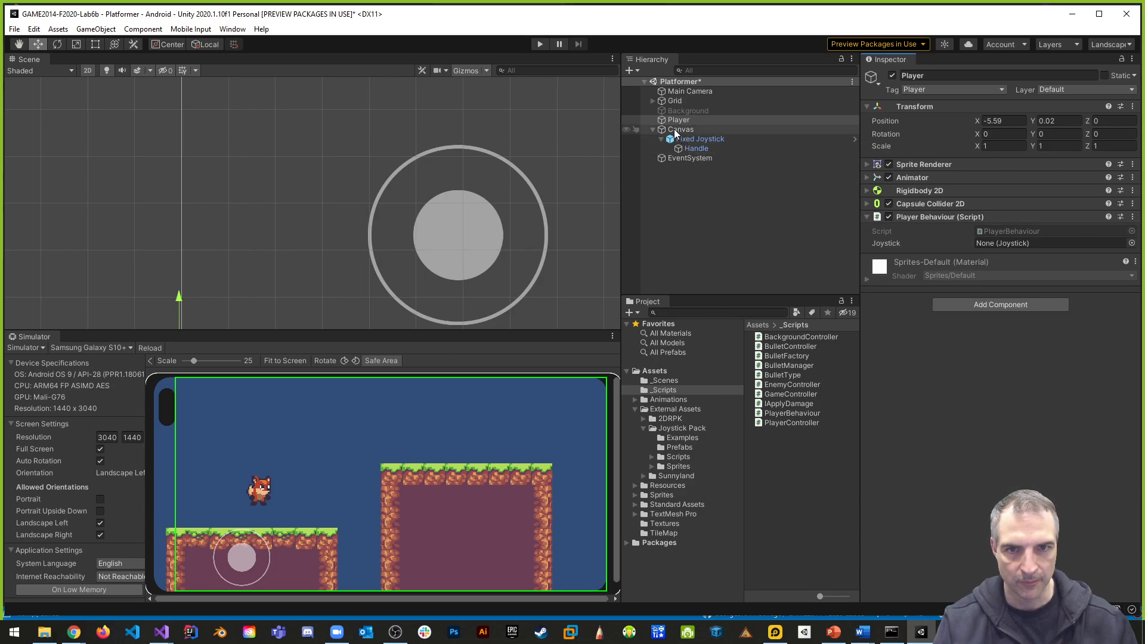
left_click_drag(690, 141, 989, 241)
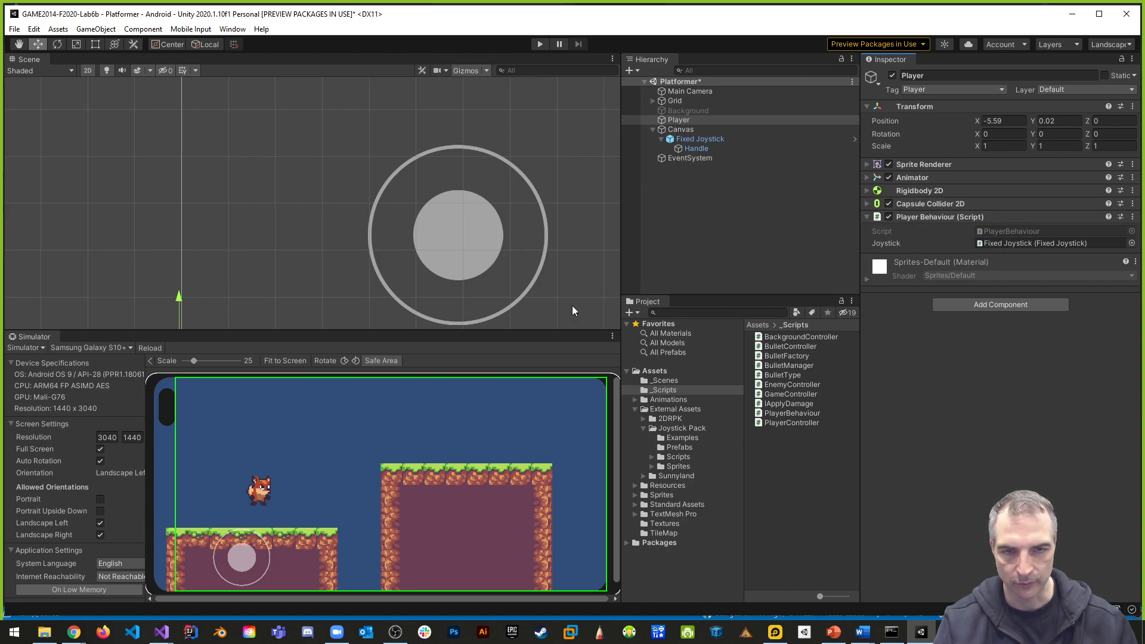
key("alt+Tab")
key("alt+Tab")
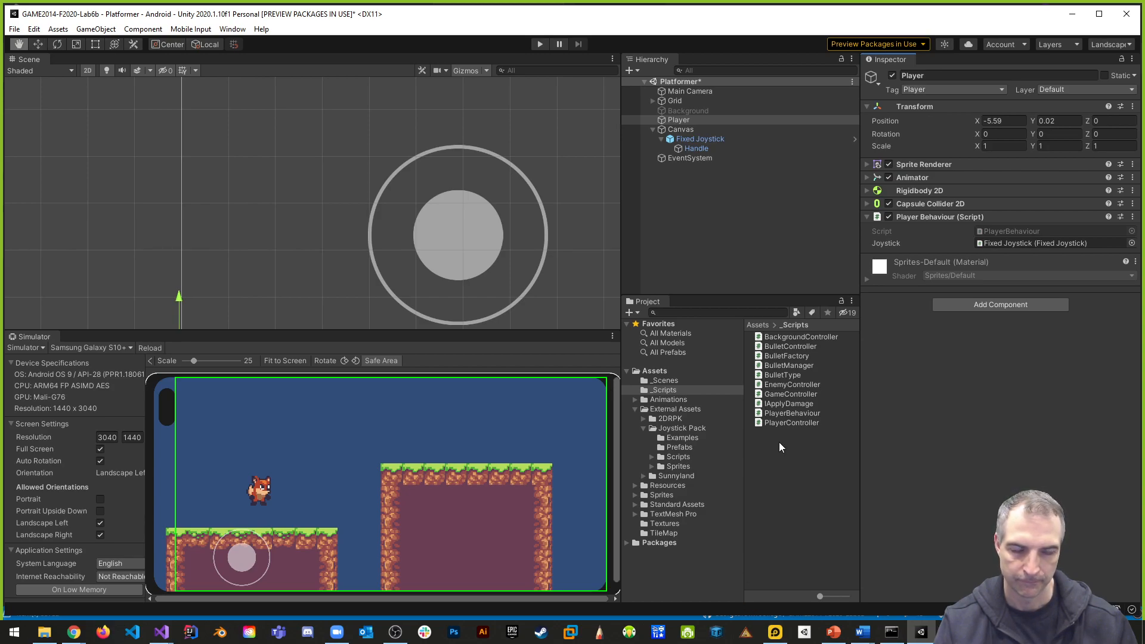
key("alt+Tab")
left_click(179, 385)
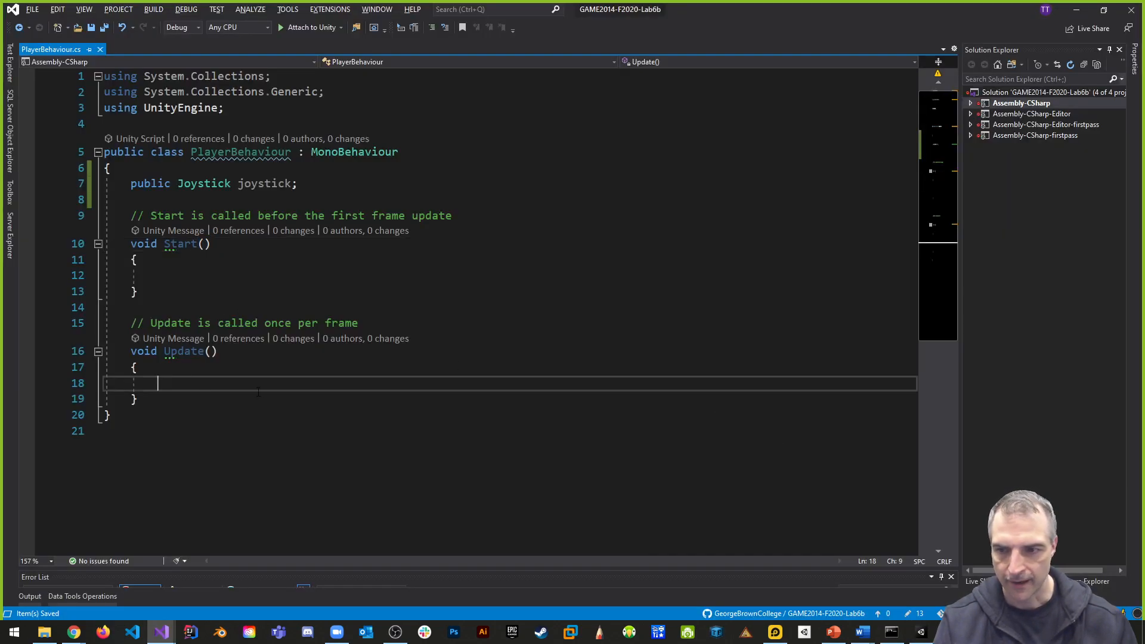
type("fi")
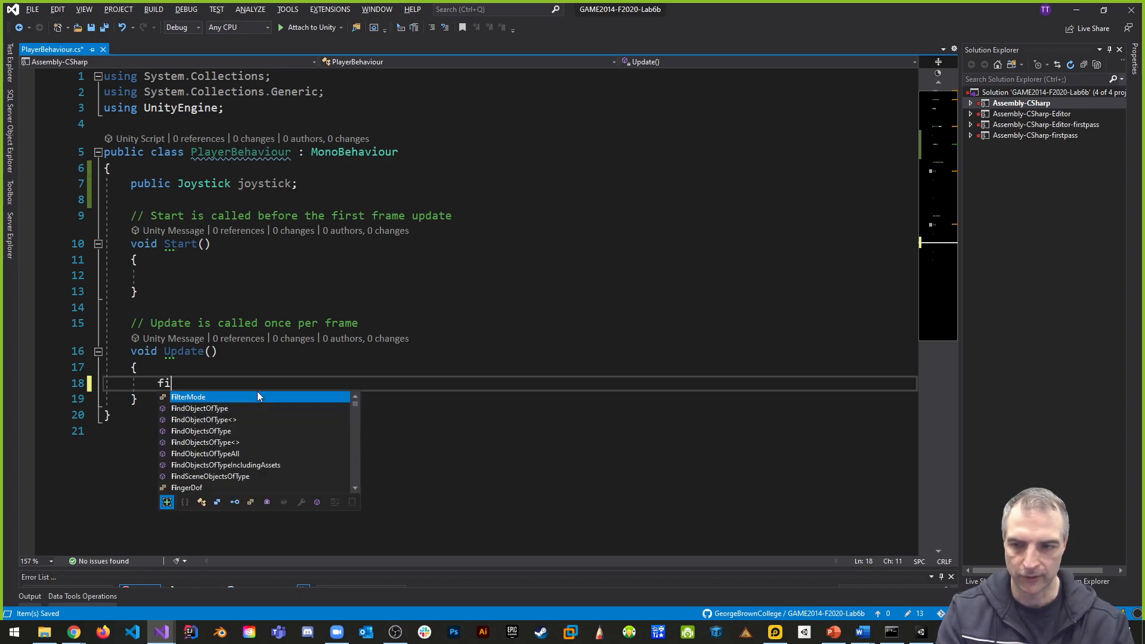
key("BackSpace")
key("BackSpace")
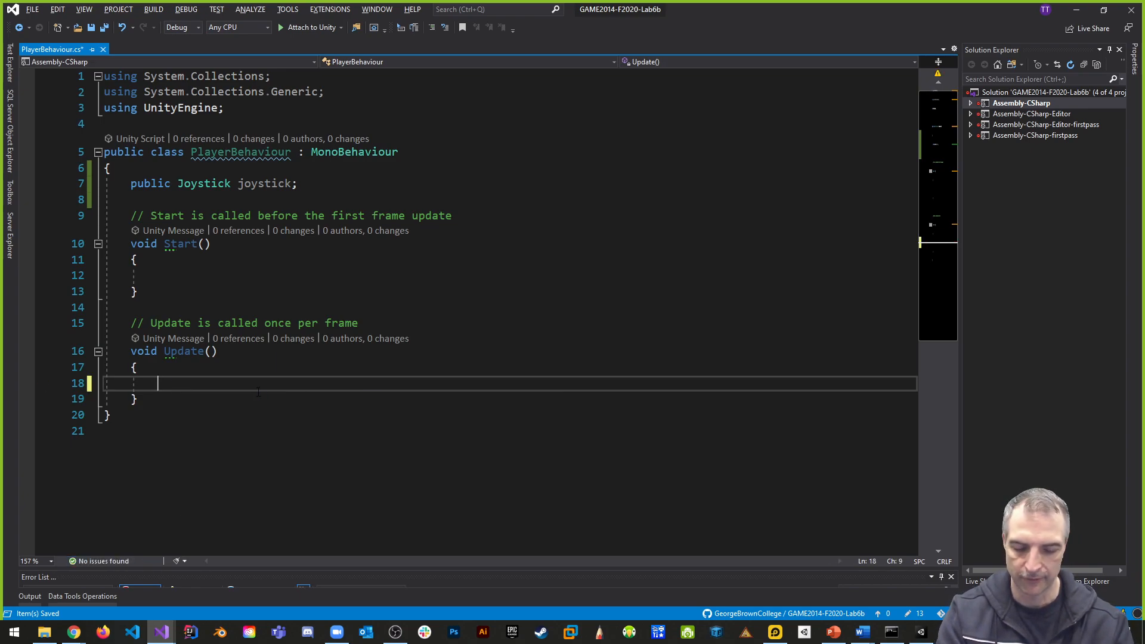
- Add an empty method void _Move() below the Update method
key("Down")
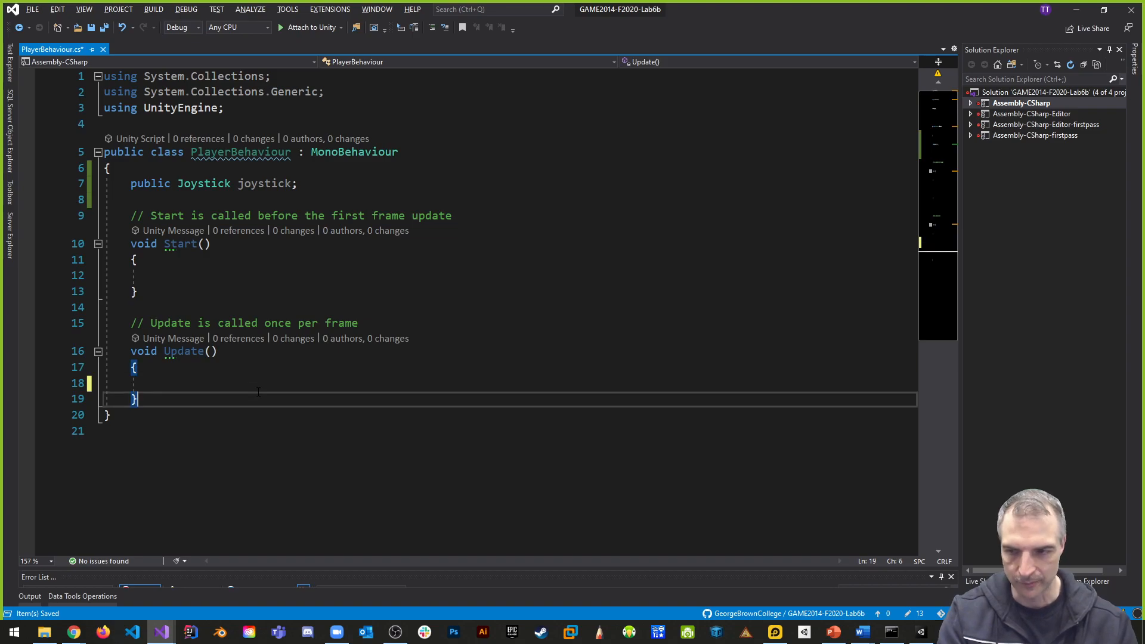
key("Return")
key("Return")
type("void ")
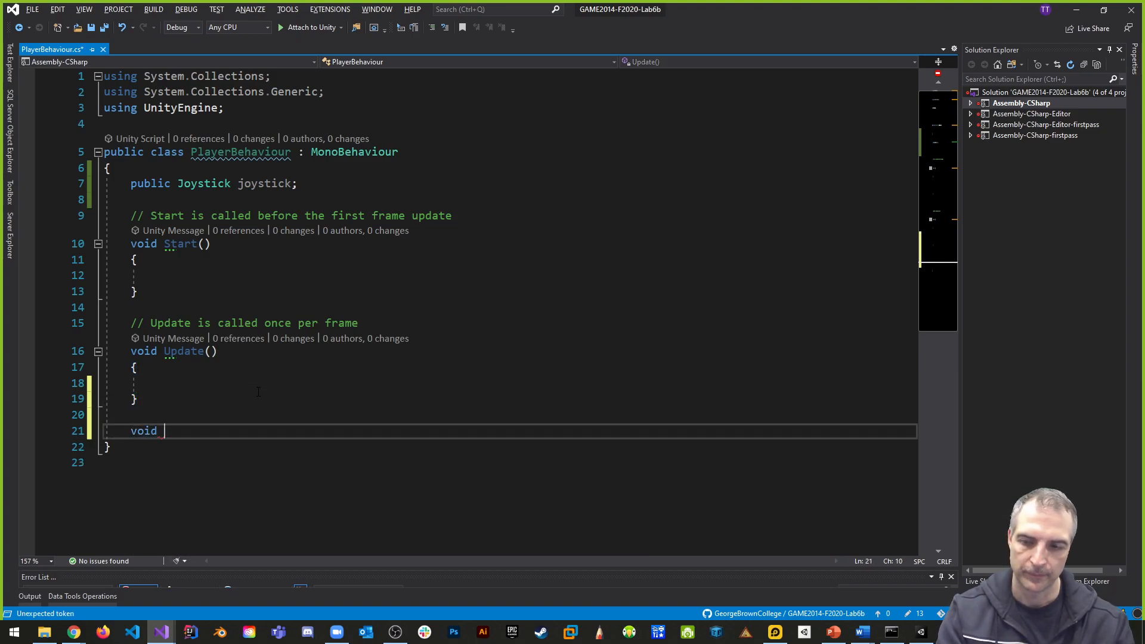
type("_Move()")
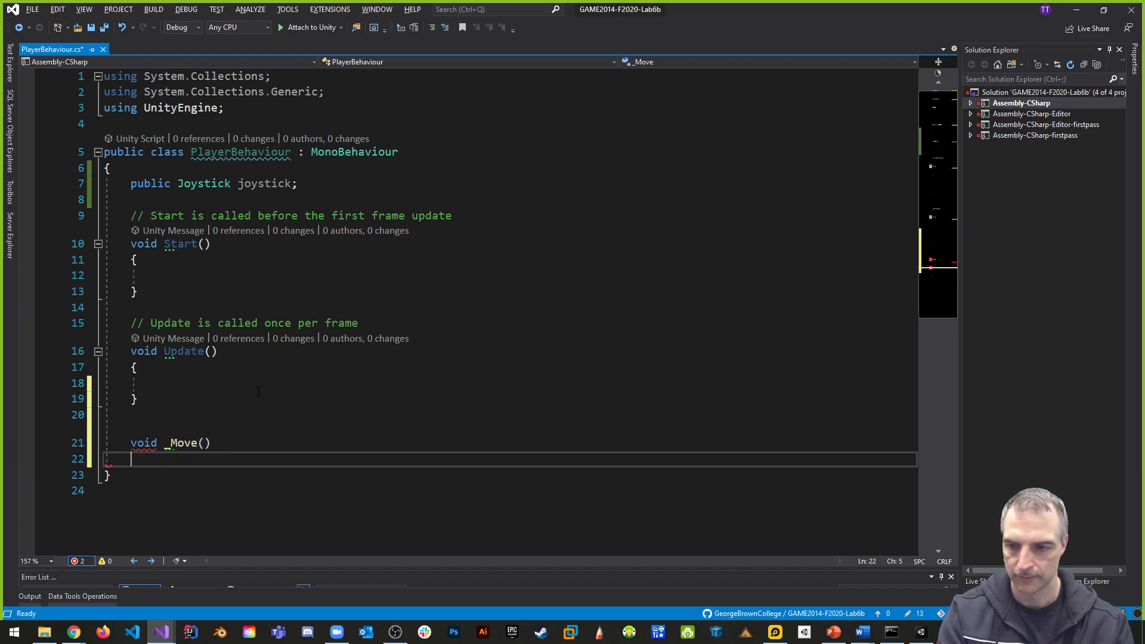
type("{")
key("Return")
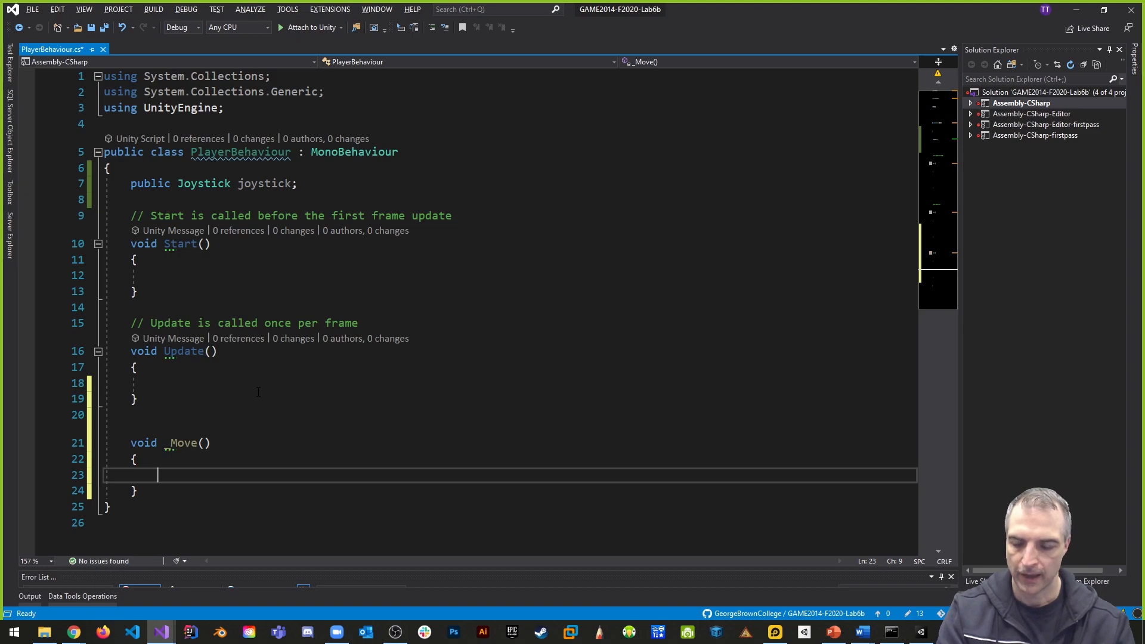
- Call _Move(); inside the Update method
left_click(184, 380)
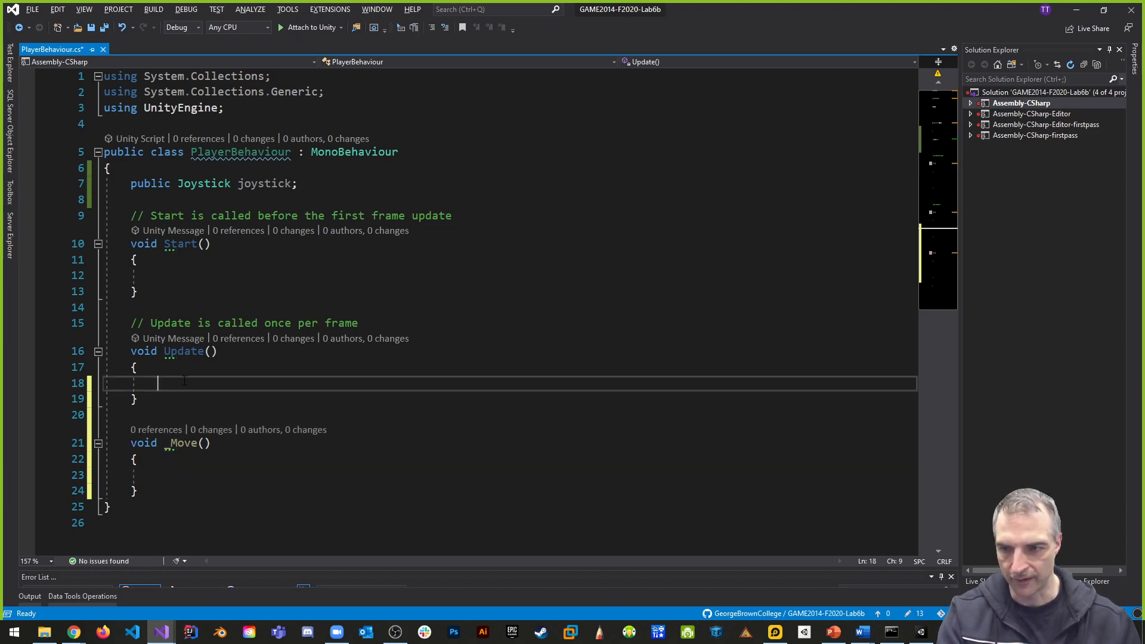
type("_Move();")
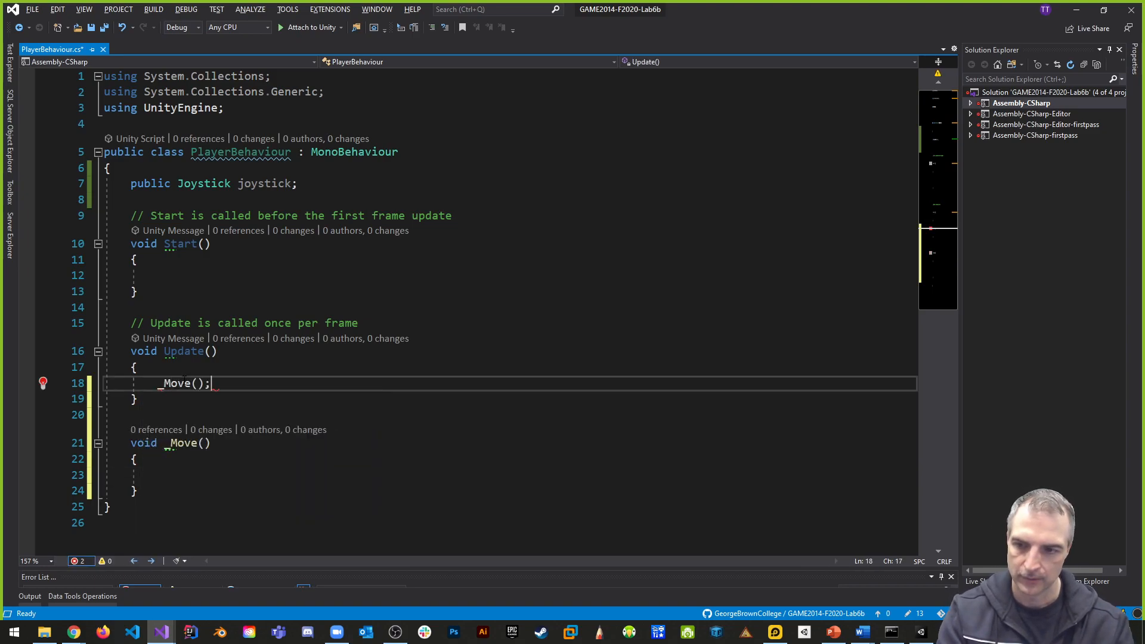
- Write an if condition in _Move testing joystick.Horizontal > joystickHorizontalSensitivity
scroll(328, 344, "down", 3)
left_click(210, 334)
type("if(J")
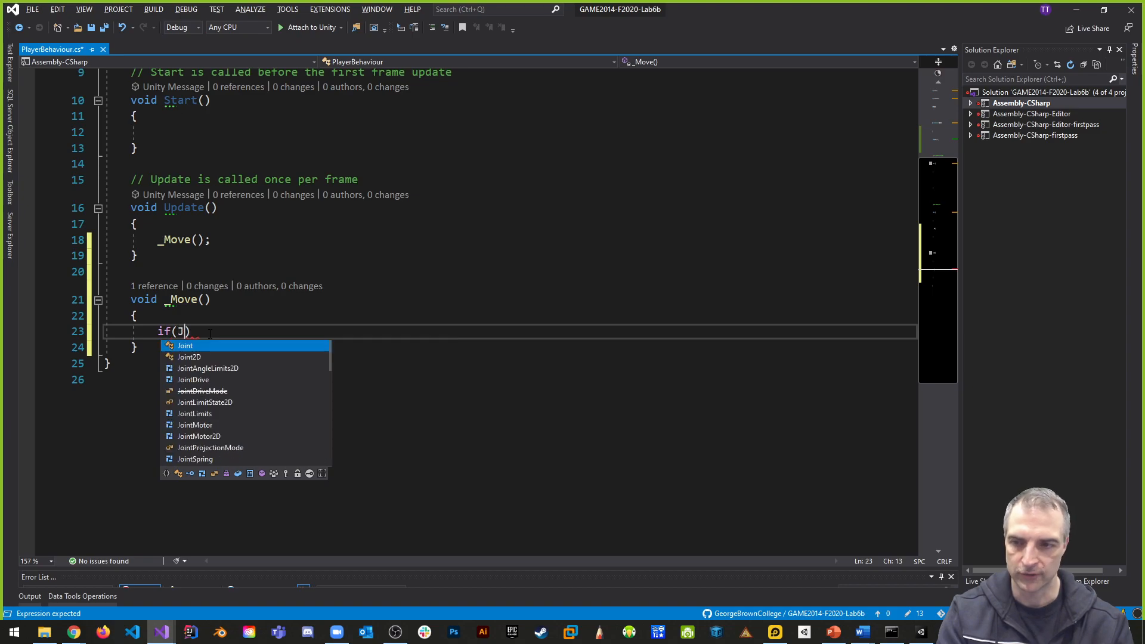
key("BackSpace")
type("joystick.hor")
key("Tab")
type("> ")
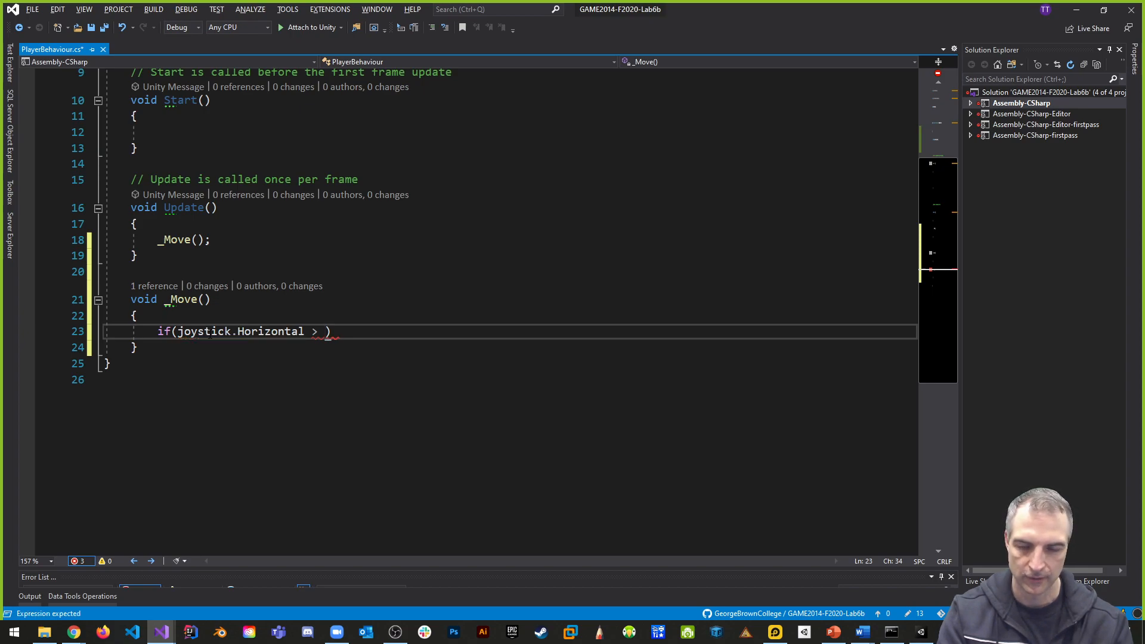
type("joysst")
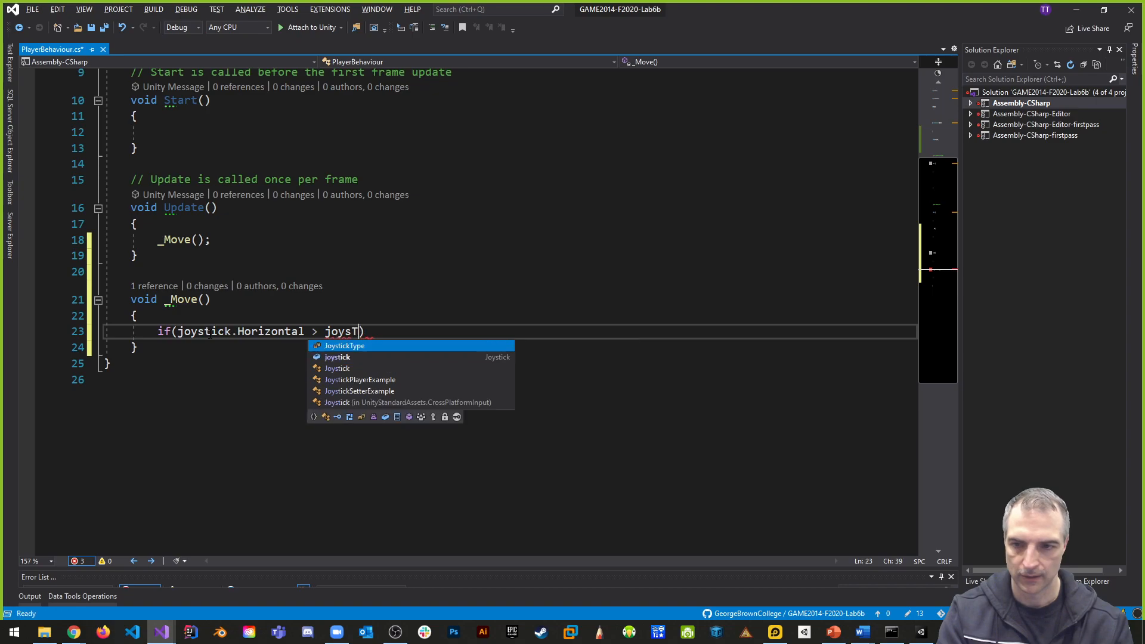
type("ick")
key("BackSpace")
key("BackSpace")
key("BackSpace")
key("BackSpace")
key("BackSpace")
type("tick")
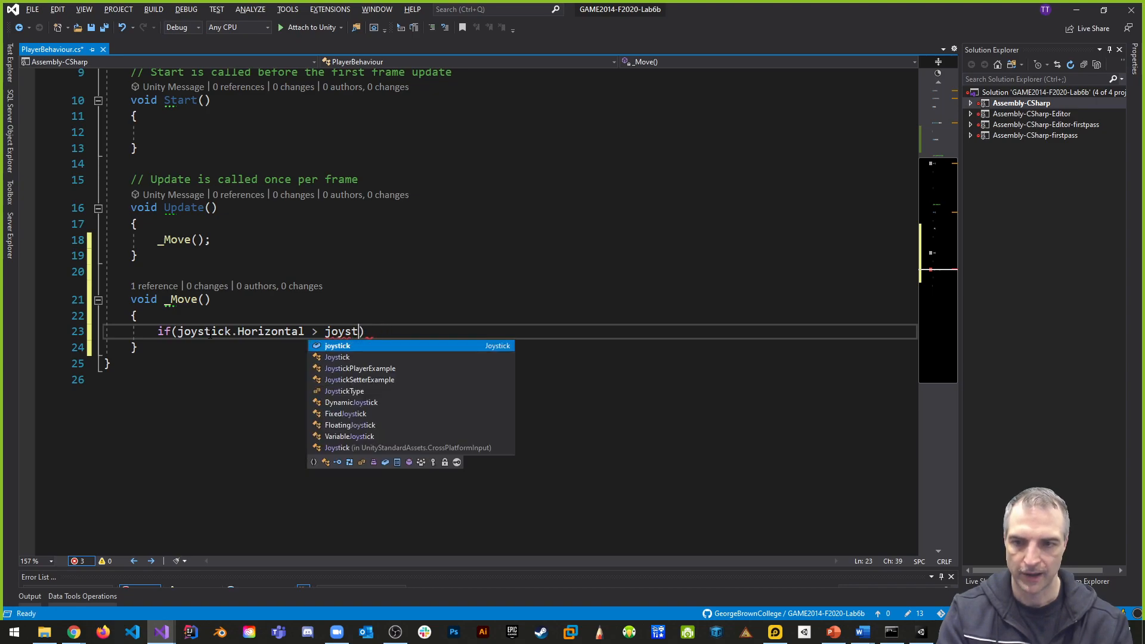
type("HorizontalSe")
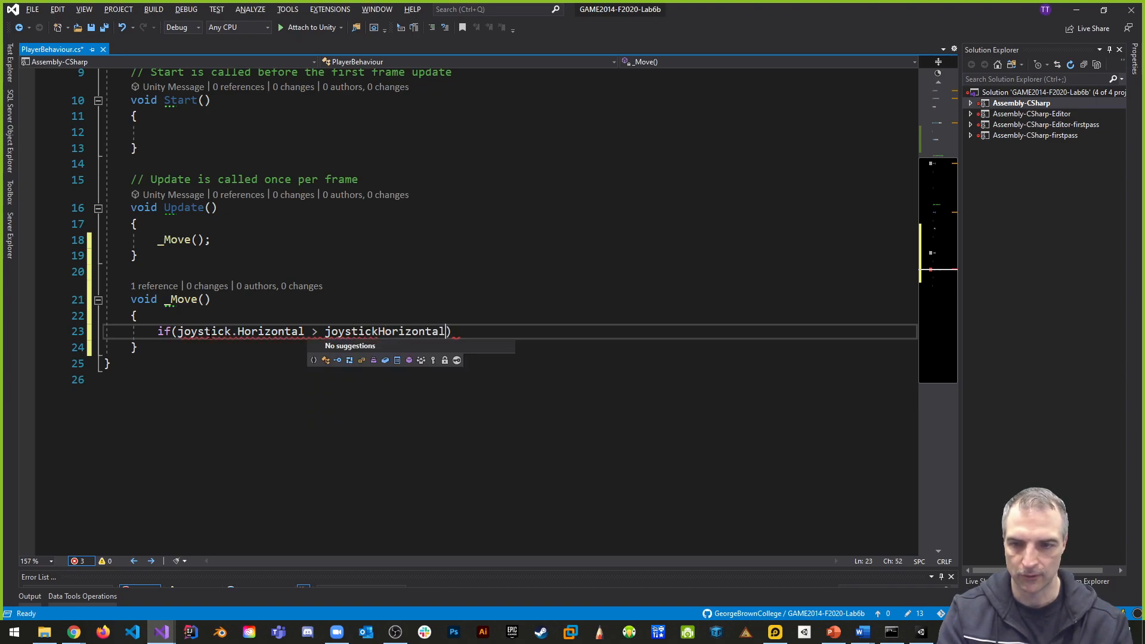
type("nsitivity")
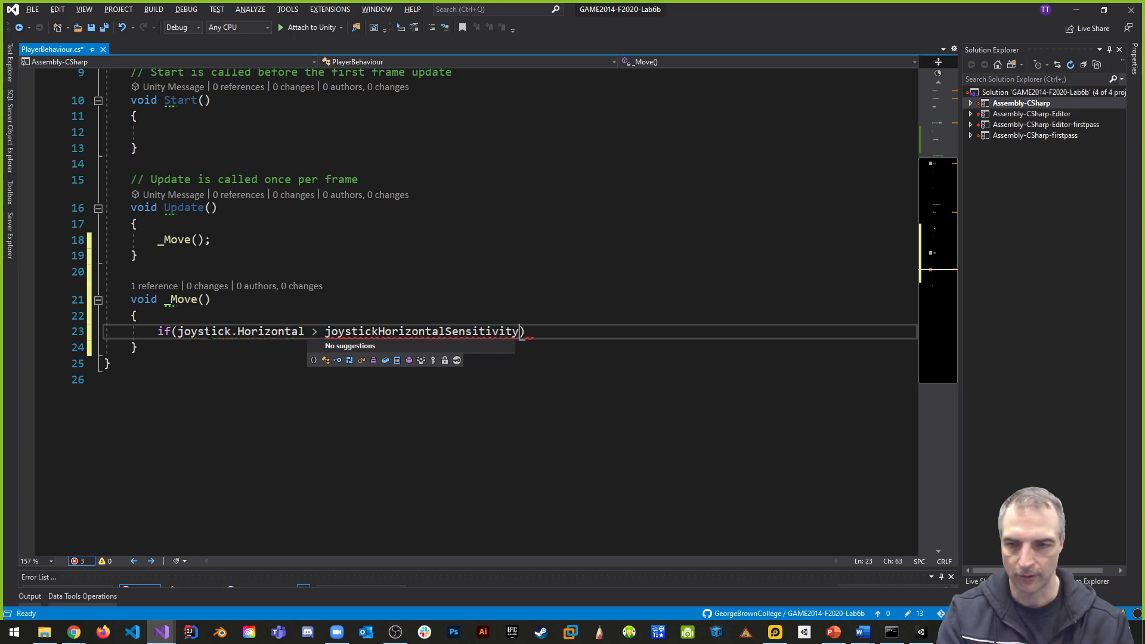
- Declare public float joystickHorizontalSensitivity; below the joystick field
scroll(262, 239, "up", 3)
left_click(326, 185)
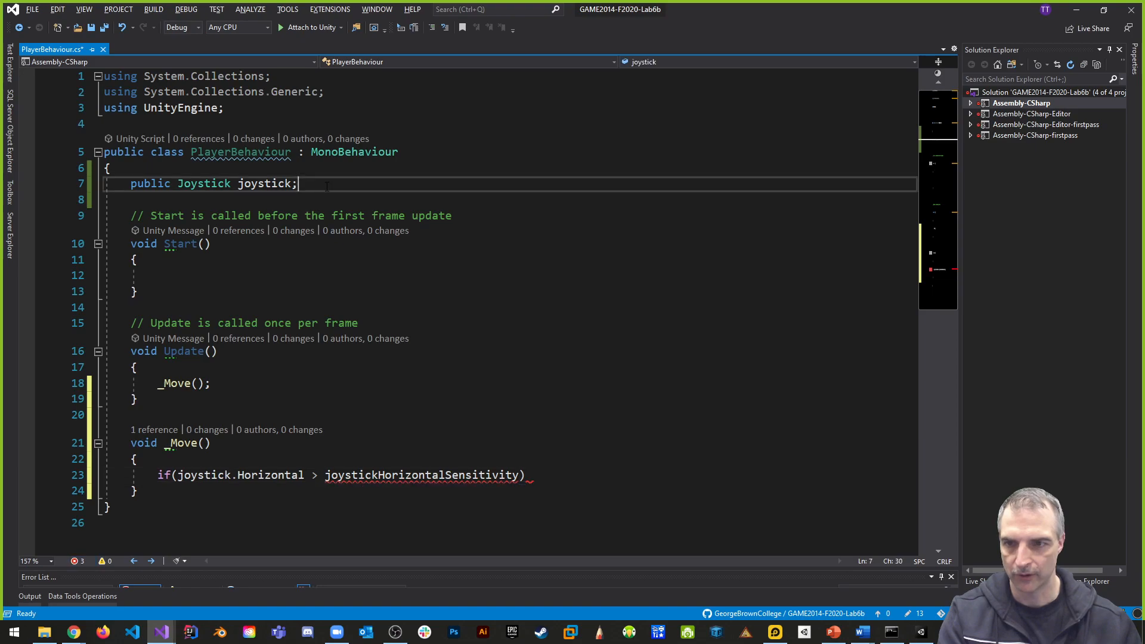
key("Return")
type("public float joystic")
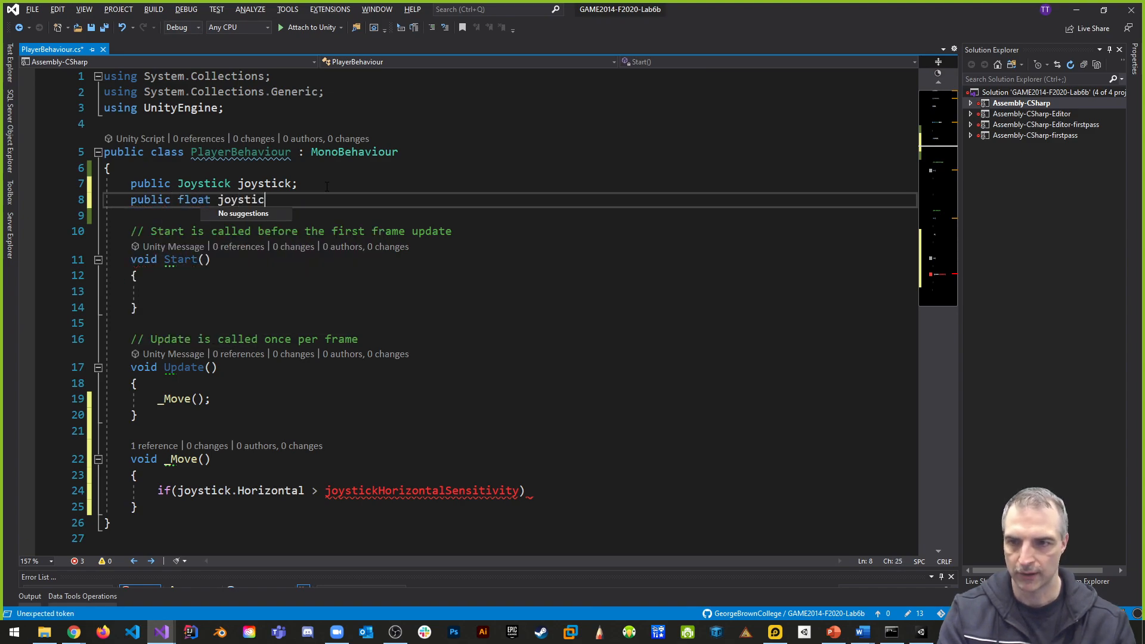
type("kHorizontalSensitivity")
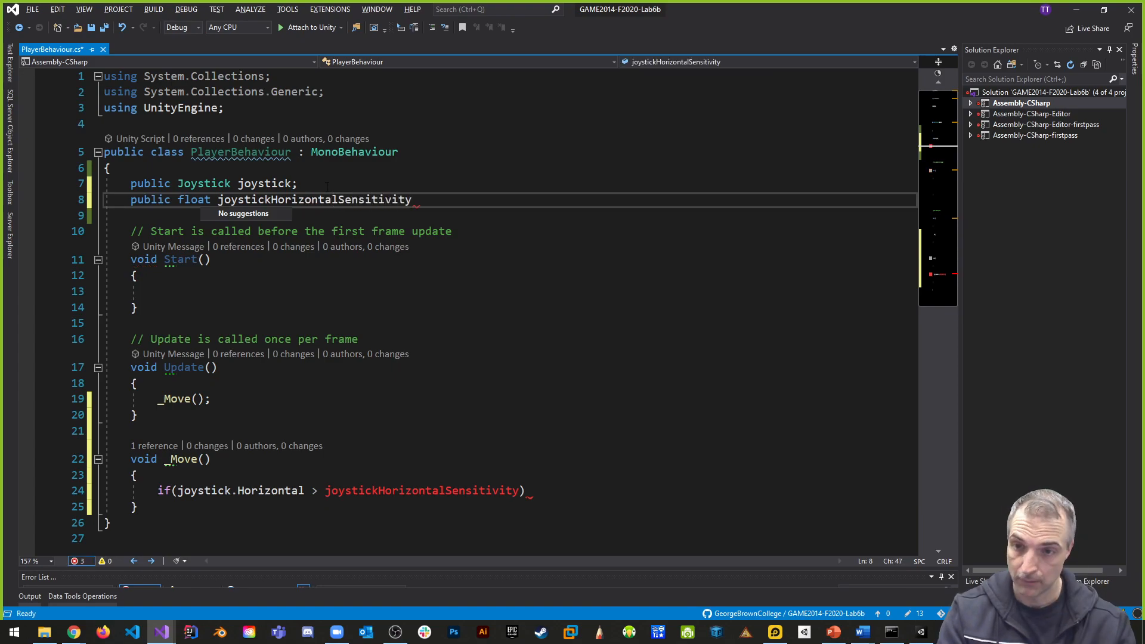
type(";")
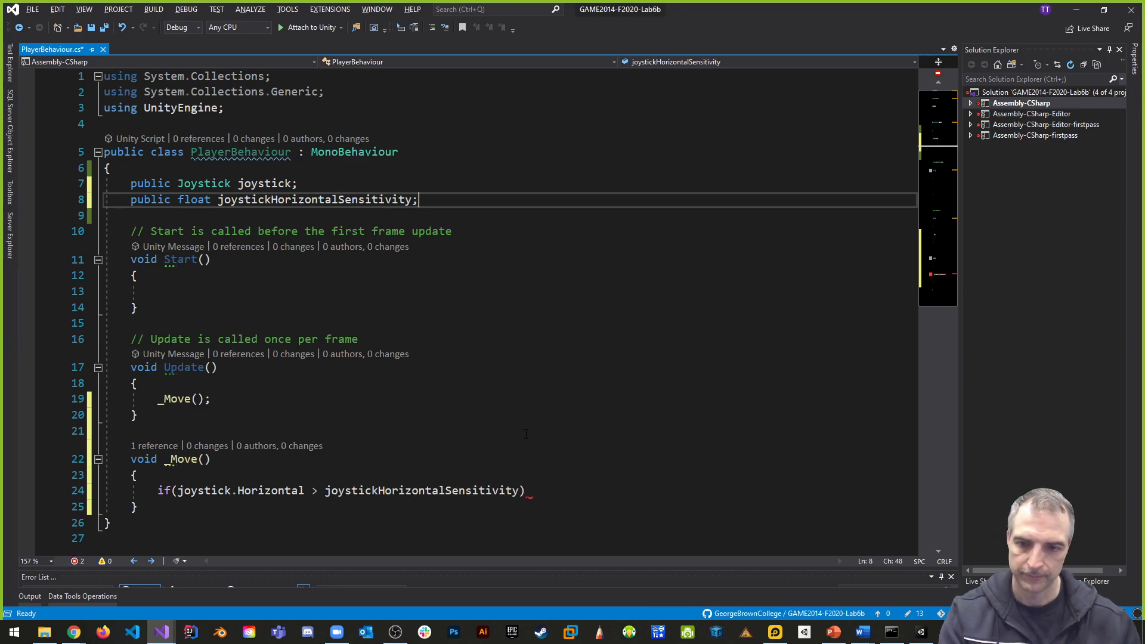
- Give the if statement in _Move a braced body containing the comment // move right
scroll(441, 473, "down", 2)
left_click(544, 396)
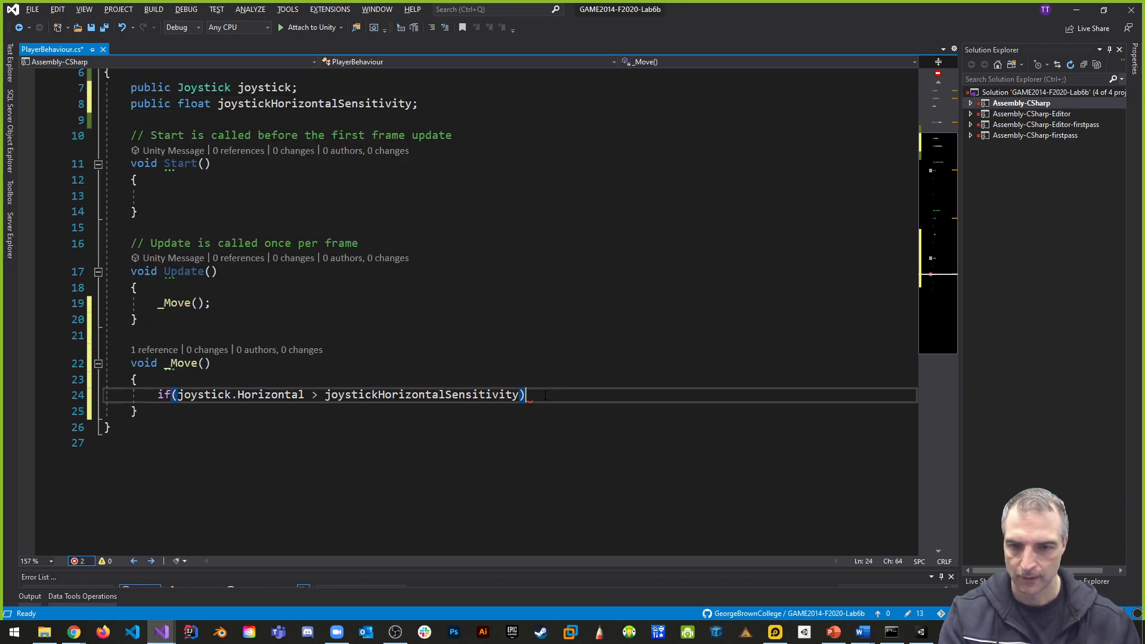
key("Return")
type("{")
key("Return")
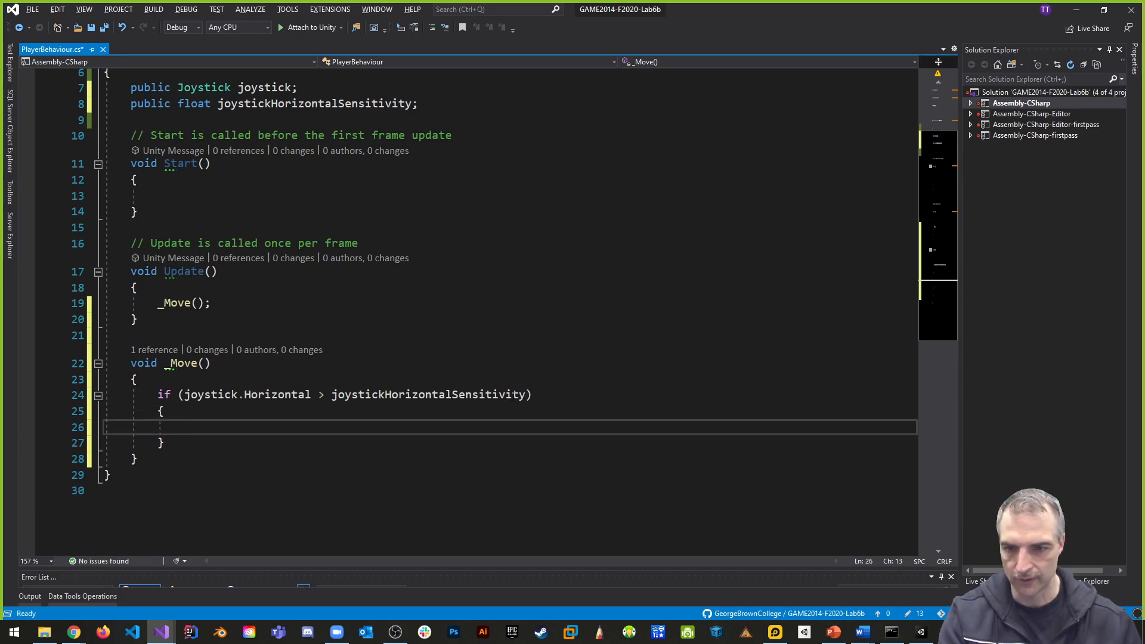
type("//")
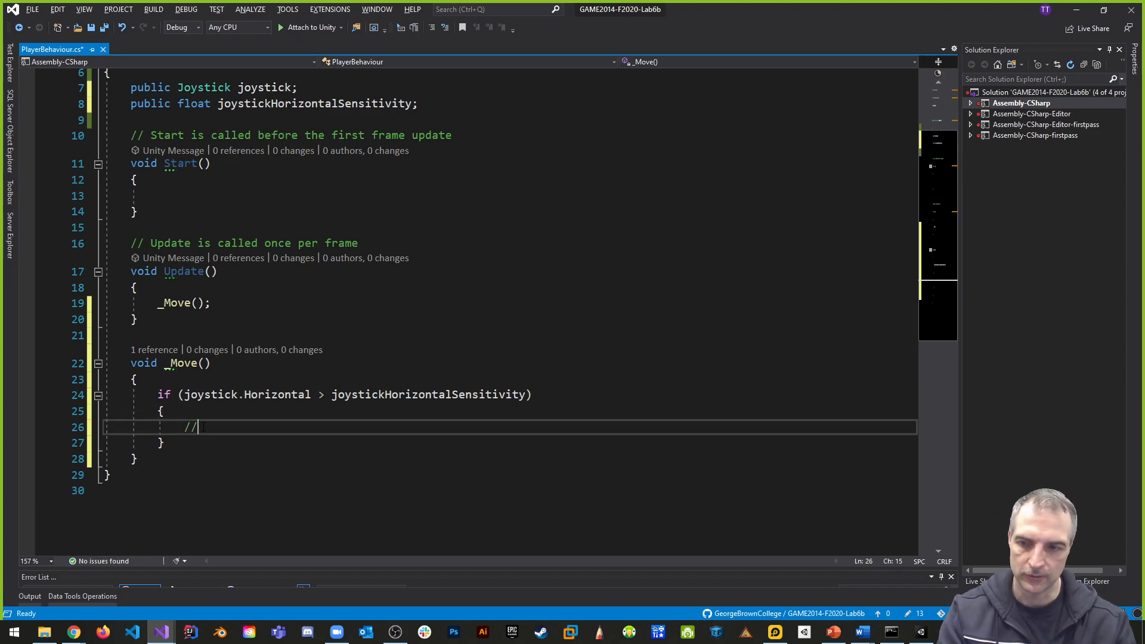
type(" move right")
- Add an else if after the move-right block, reusing the condition copied from the if statement
key("Down")
key("Return")
type("else if(")
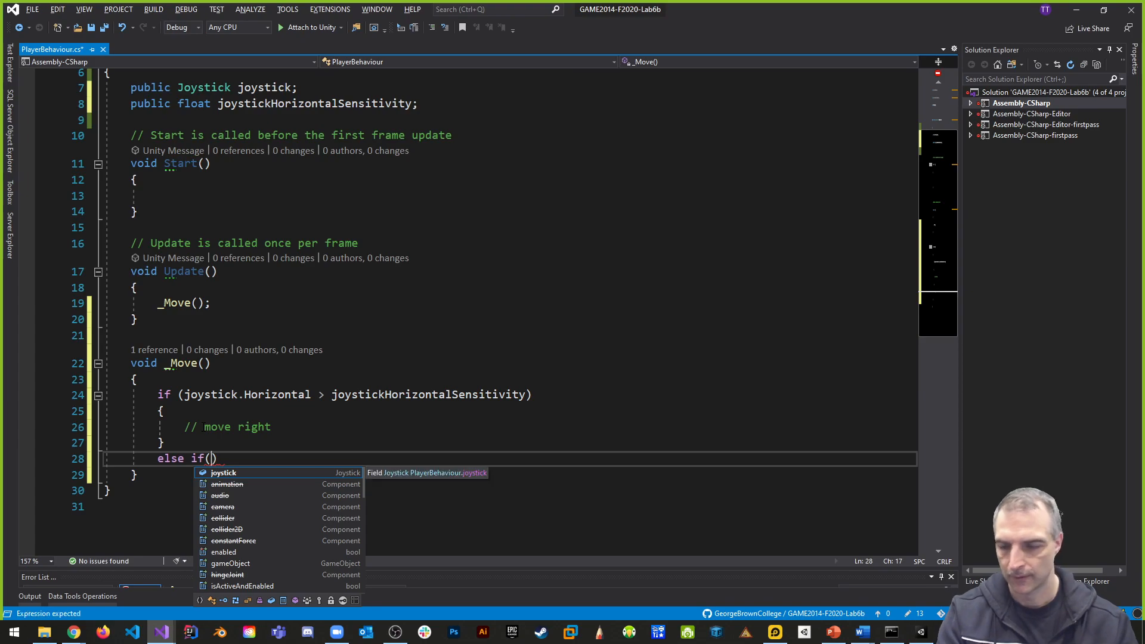
left_click_drag(179, 396, 531, 399)
key("ctrl+c")
left_click_drag(204, 459, 218, 459)
key("ctrl+v")
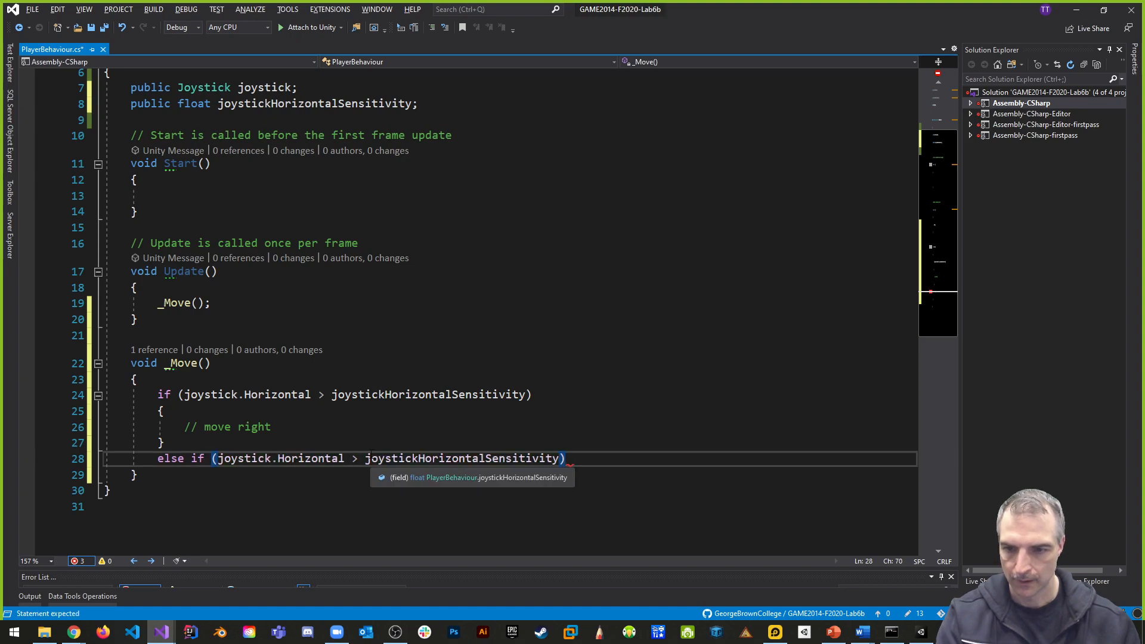
- Negate joystickHorizontalSensitivity in the else if condition of _Move
left_click(365, 458)
type("-")
key("Left")
key("Left")
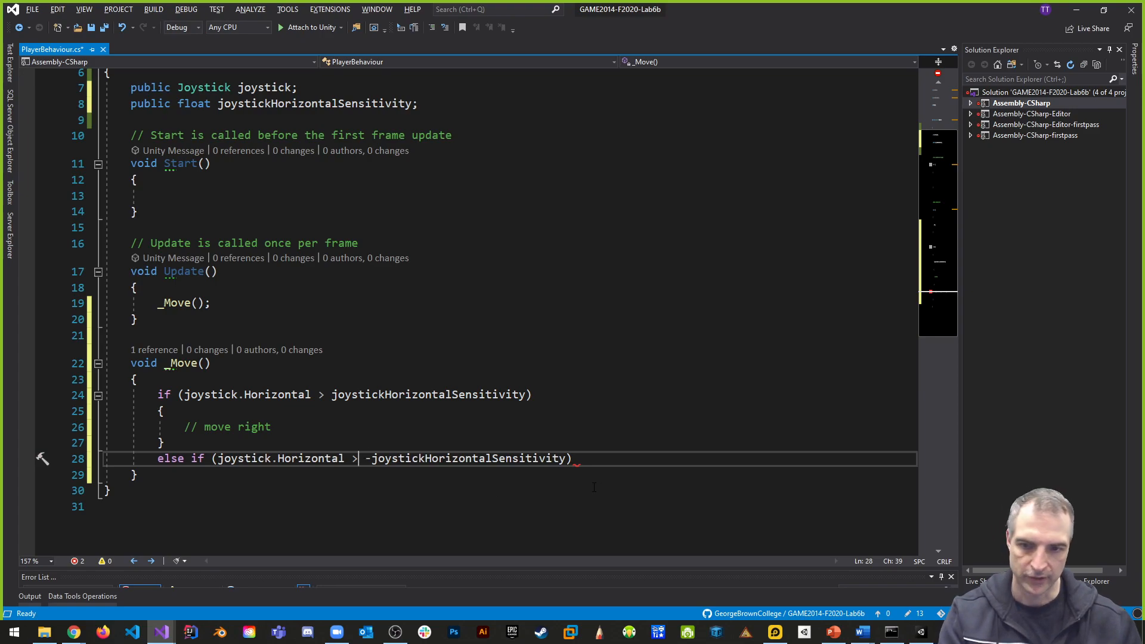
- Give the else if in _Move a braced body containing the comment // move left
left_click(580, 458)
key("Return")
type("{")
key("Return")
type("// move lef")
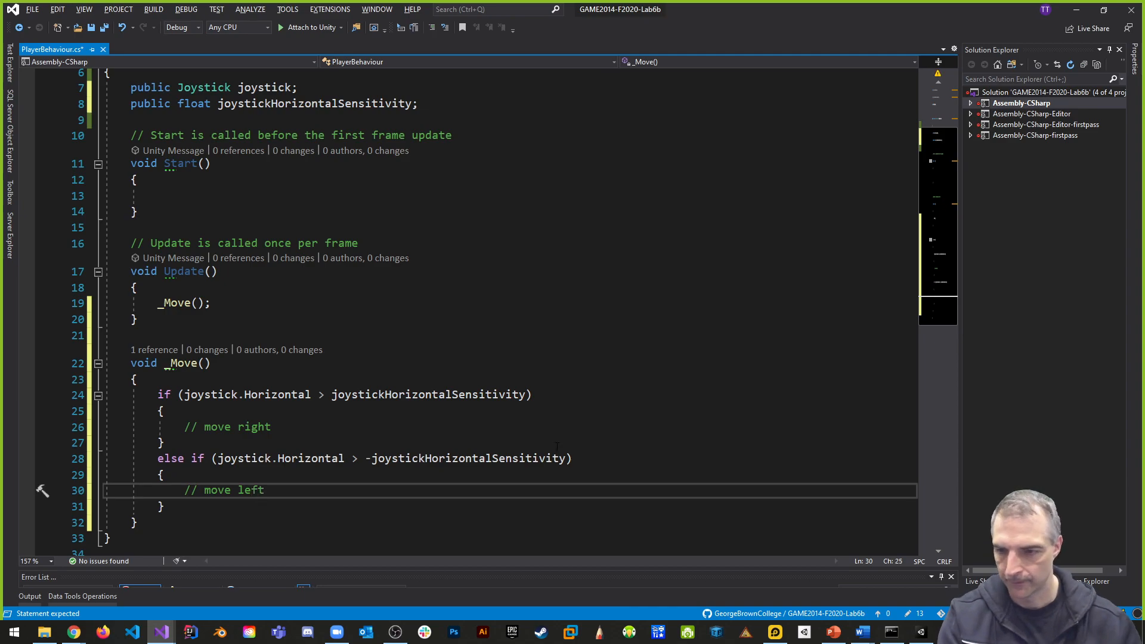
type("t")
- Add an else block after the move-left block, containing the comment // idle
scroll(571, 450, "down", 4)
left_click(200, 316)
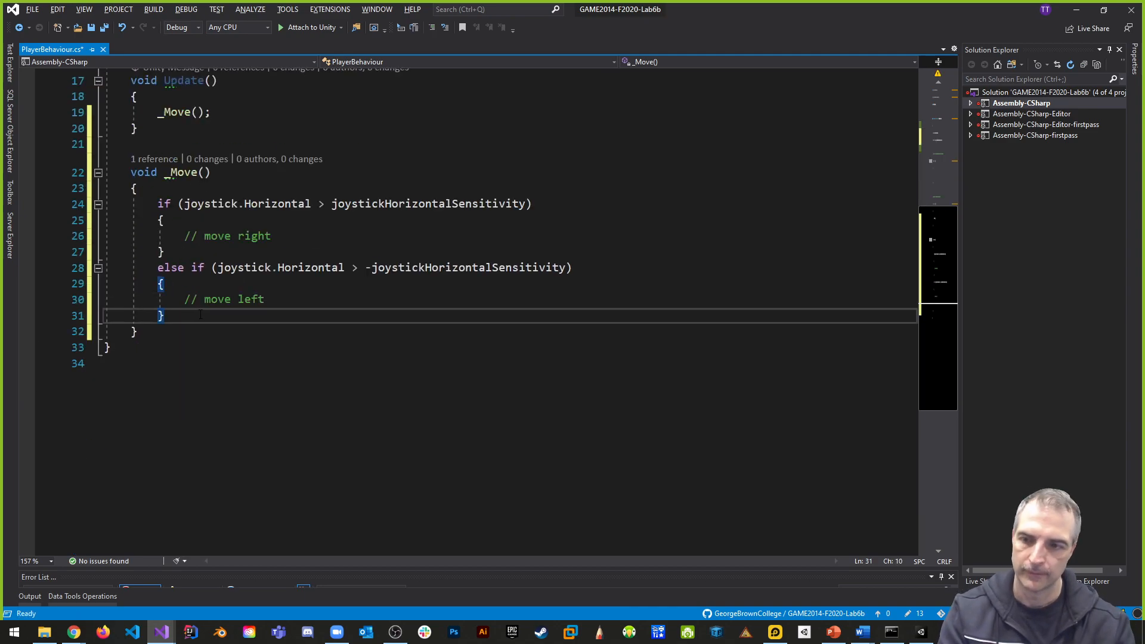
key("Return")
type("else")
key("Return")
type("{")
key("Return")
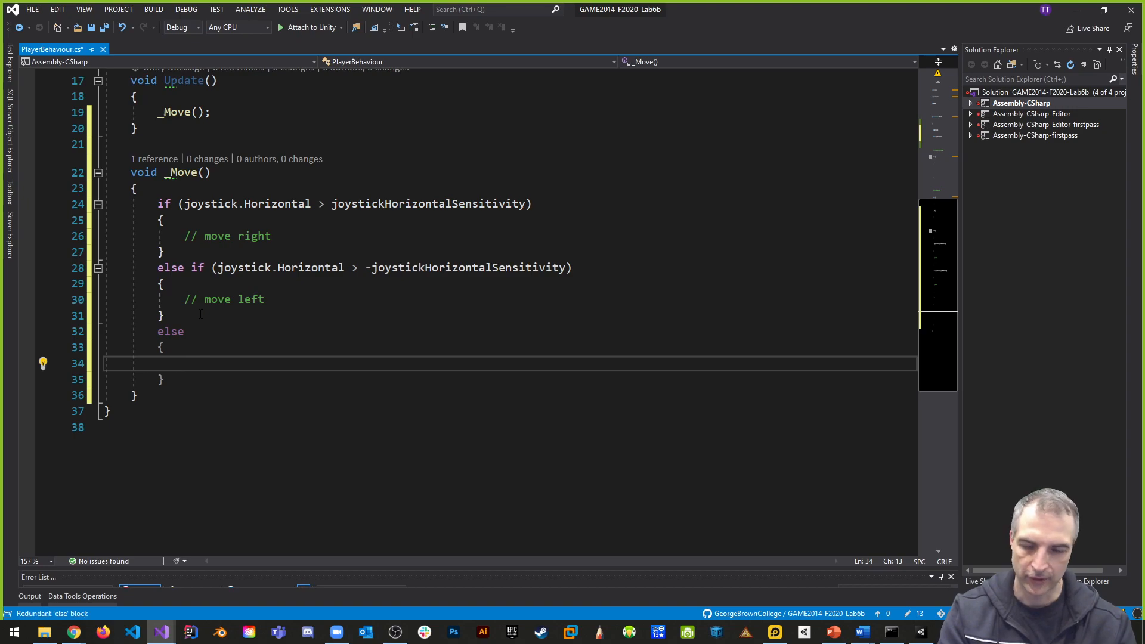
type("// idle")
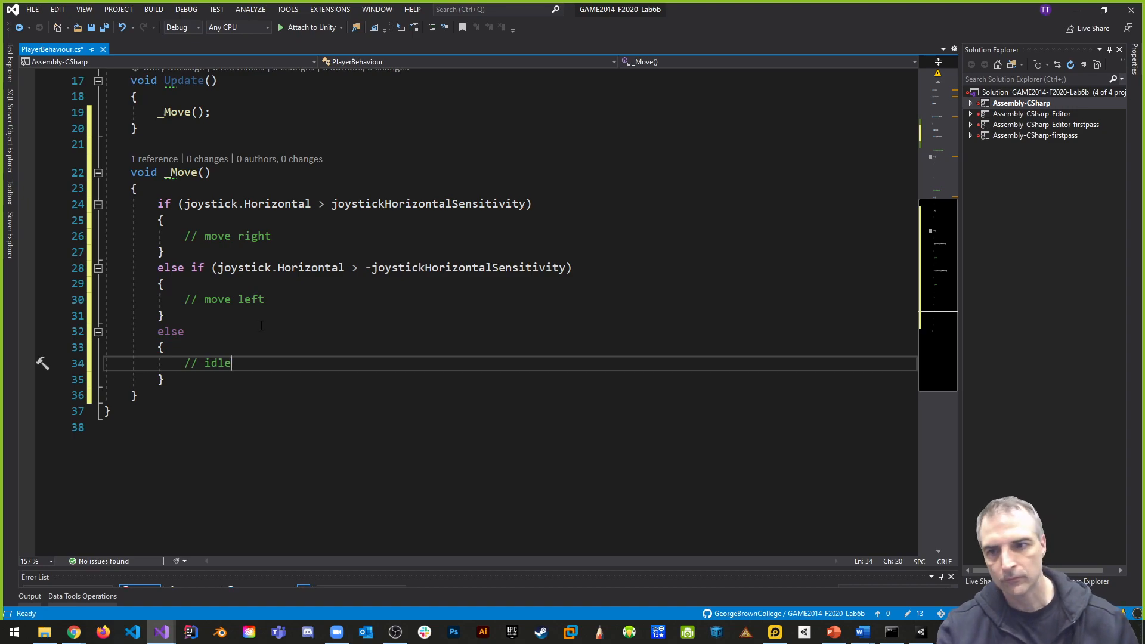
- Declare public float horizontalForce; below the joystickHorizontalSensitivity field
scroll(368, 348, "up", 2)
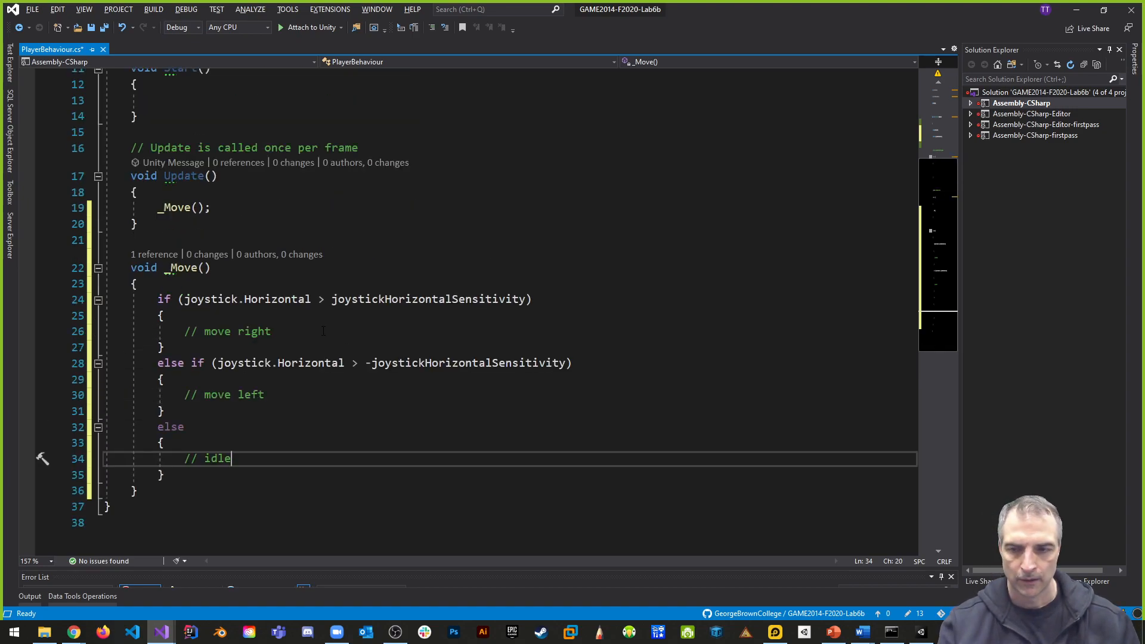
scroll(316, 371, "up", 2)
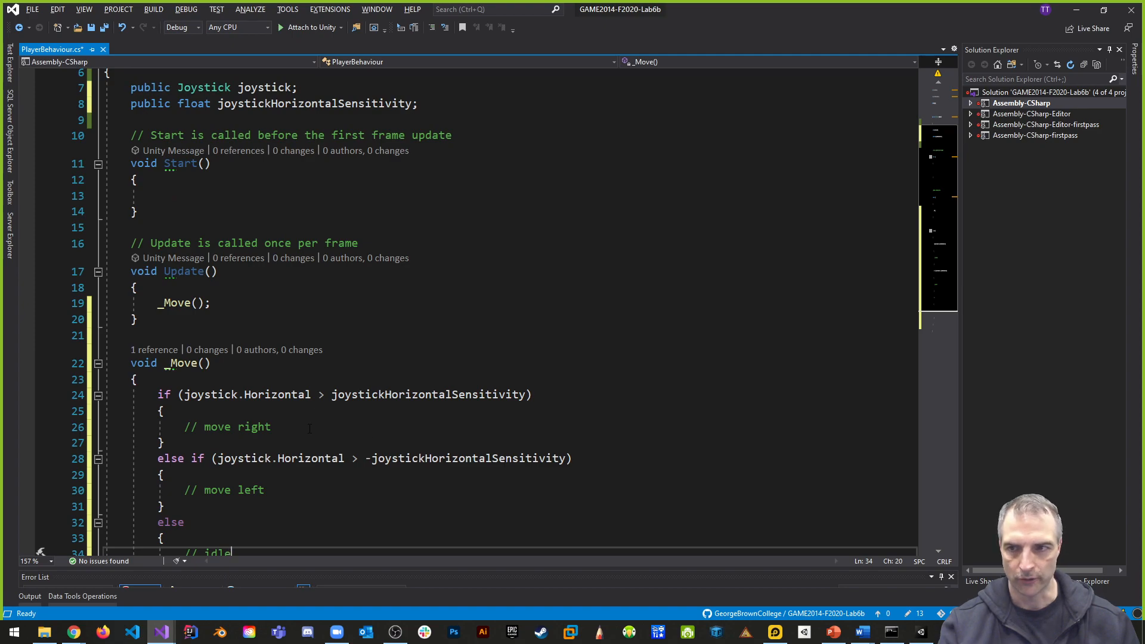
scroll(309, 430, "up", 2)
left_click(480, 203)
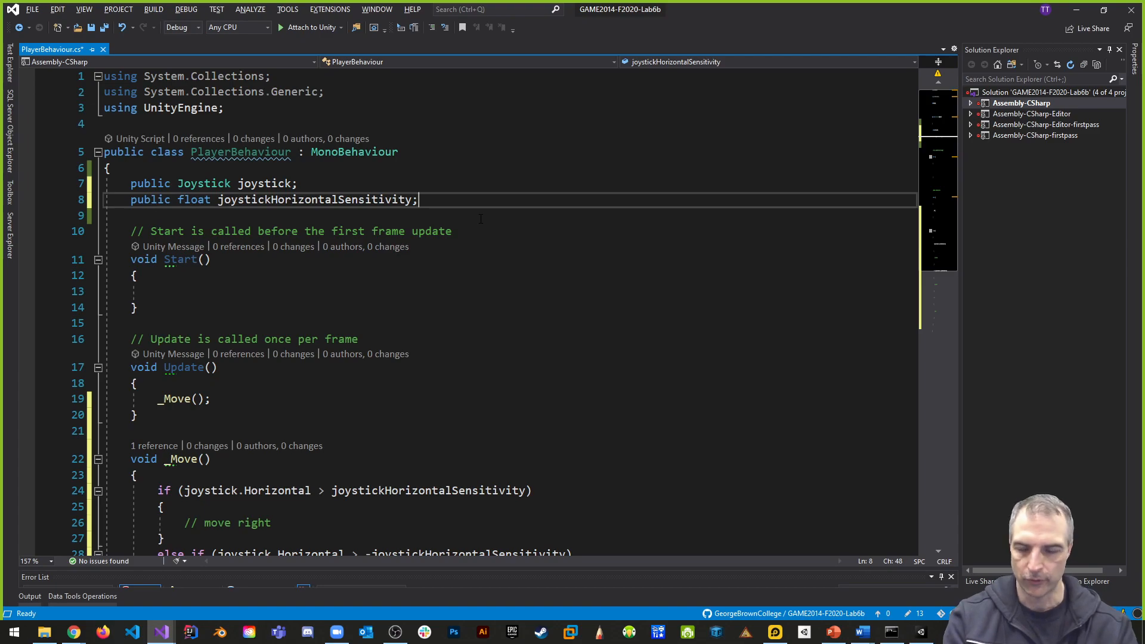
key("Return")
type("public ")
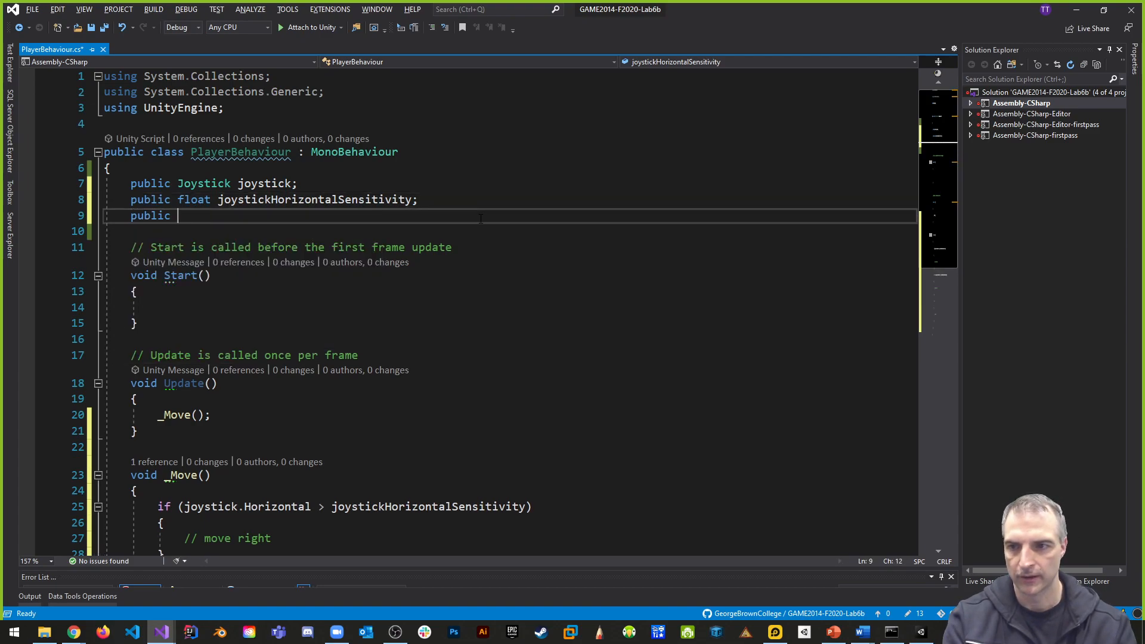
type("float ")
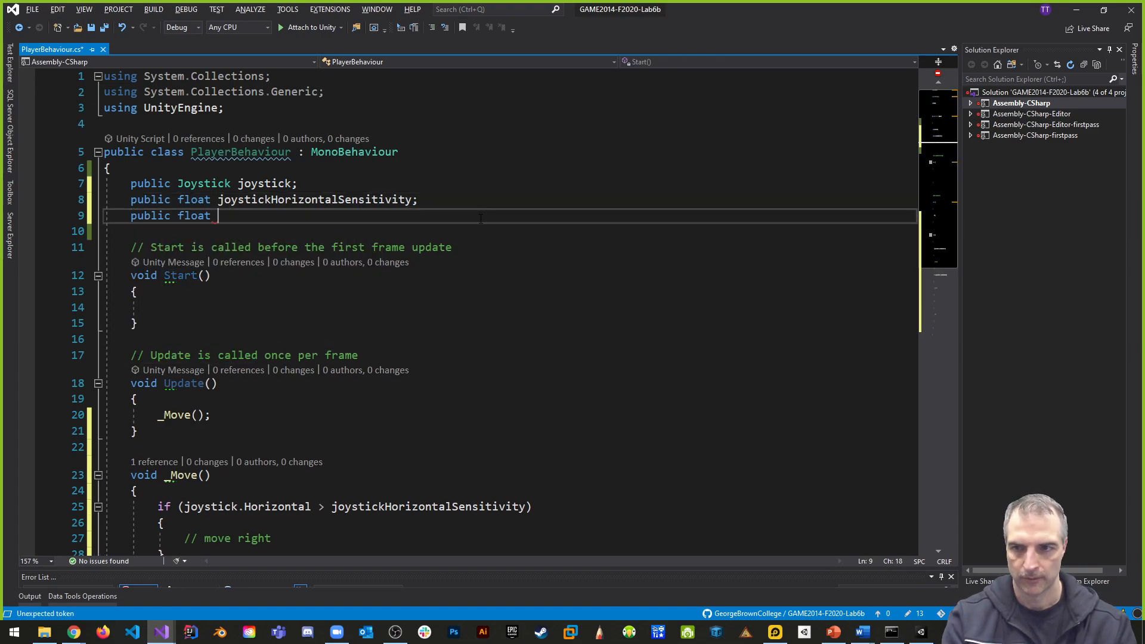
type("horizot")
type("talF")
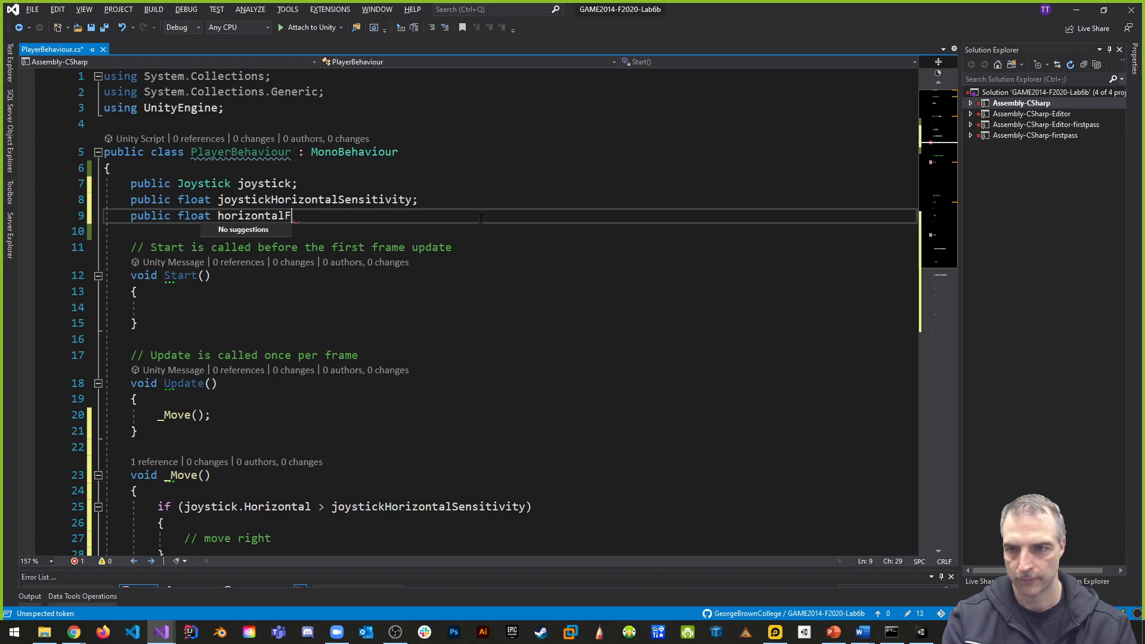
type("orce;")
- Declare public float verticalForce; below the horizontalForce field
key("Return")
type("pu")
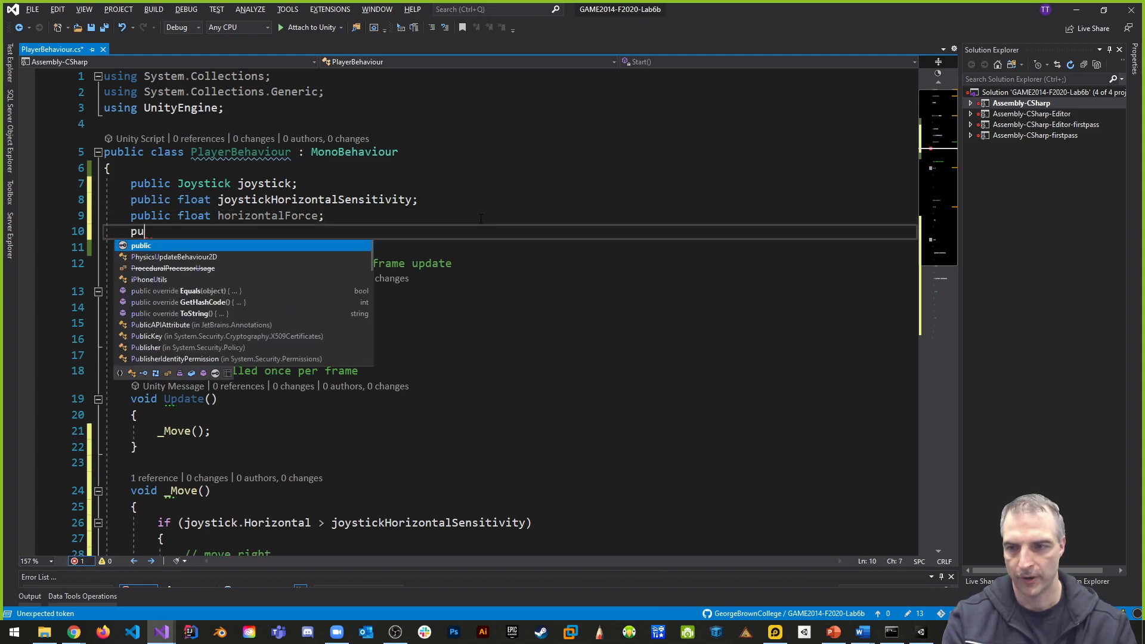
type("blic float vertic")
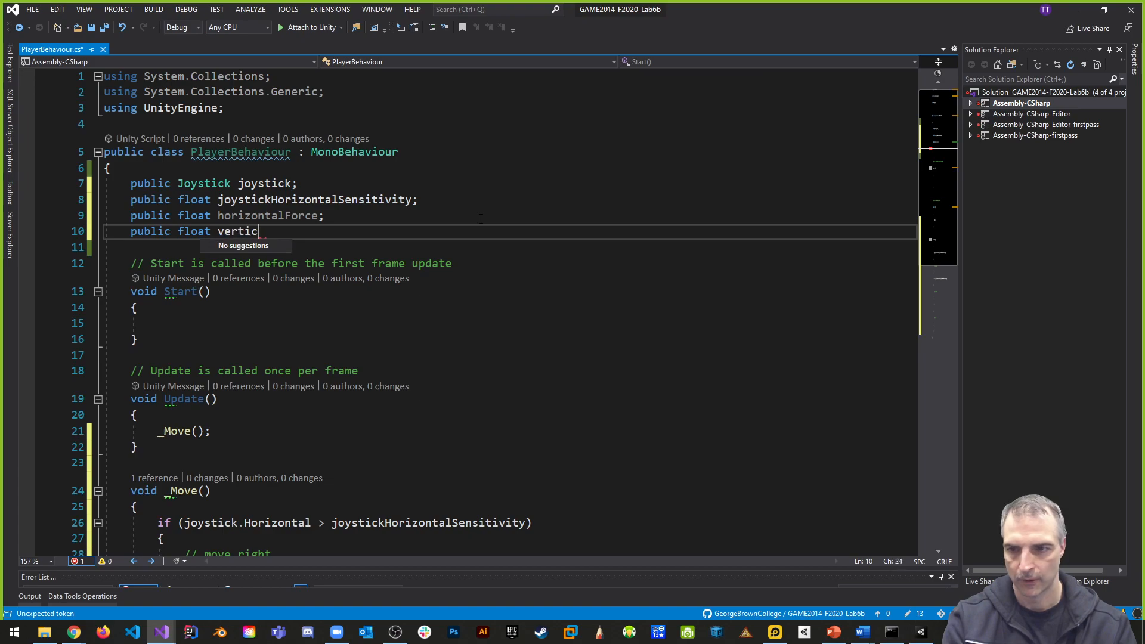
type("alForce;")
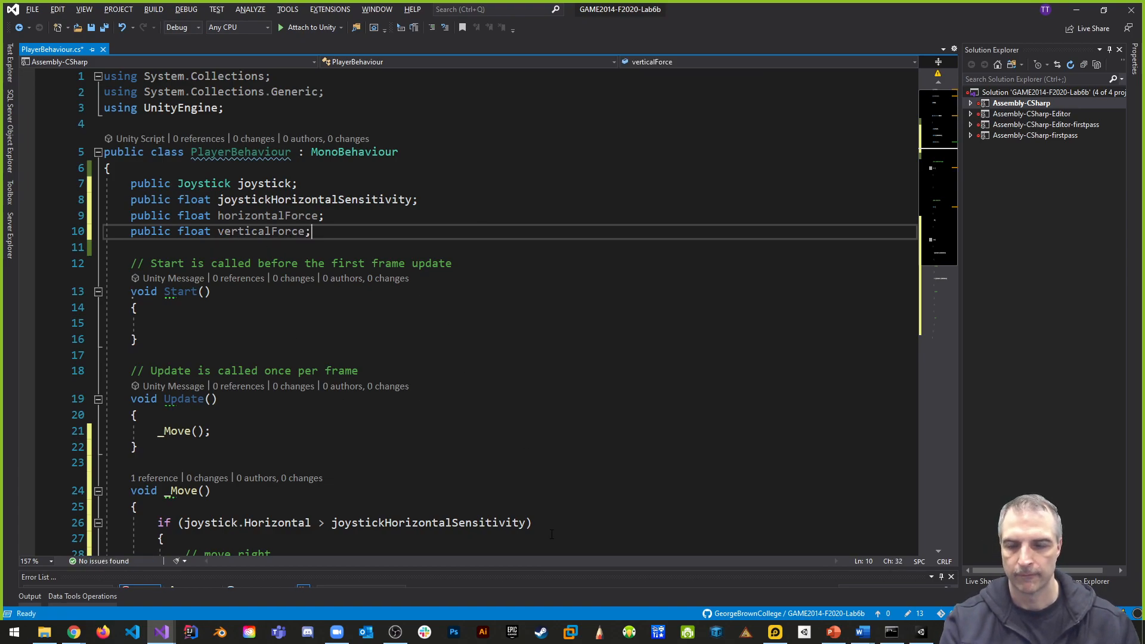
- Insert an empty line below the // move right comment in _Move
scroll(552, 533, "down", 2)
left_click(317, 458)
key("Return")
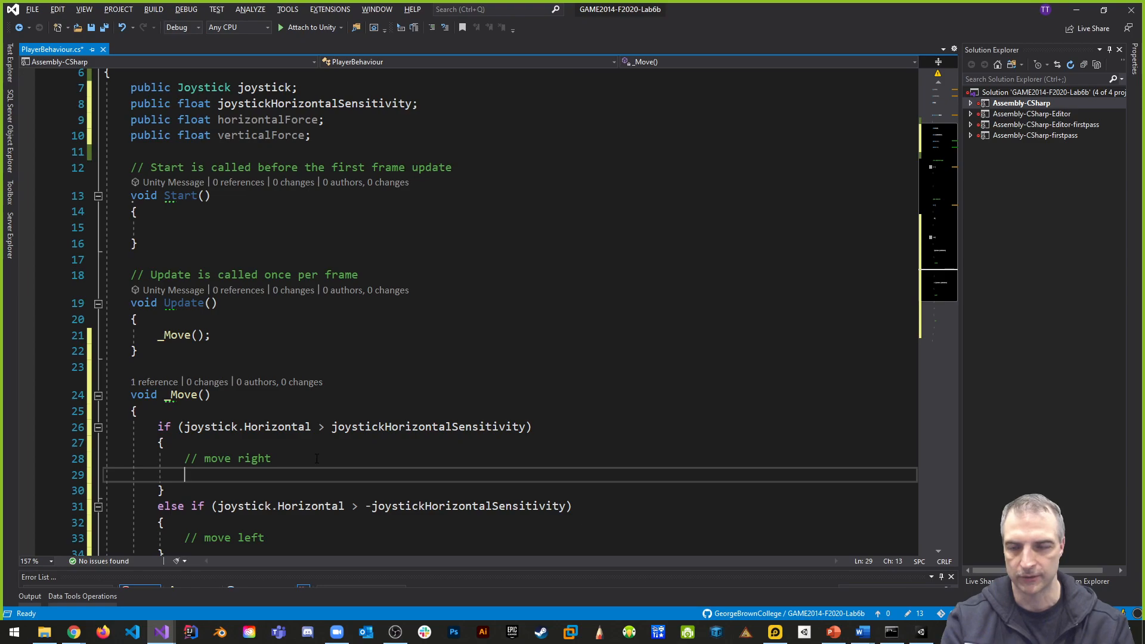
- Declare private Rigidbody2D rigidBody2D; below the public fields, separated from them by a blank line
scroll(342, 174, "up", 2)
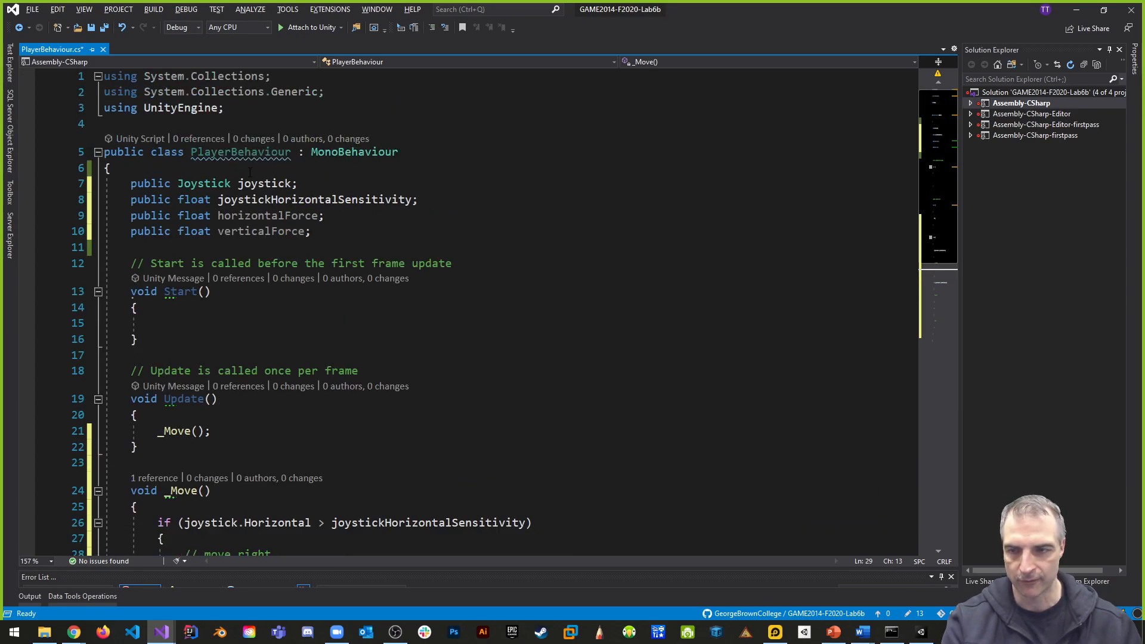
left_click(310, 238)
key("Return")
key("Return")
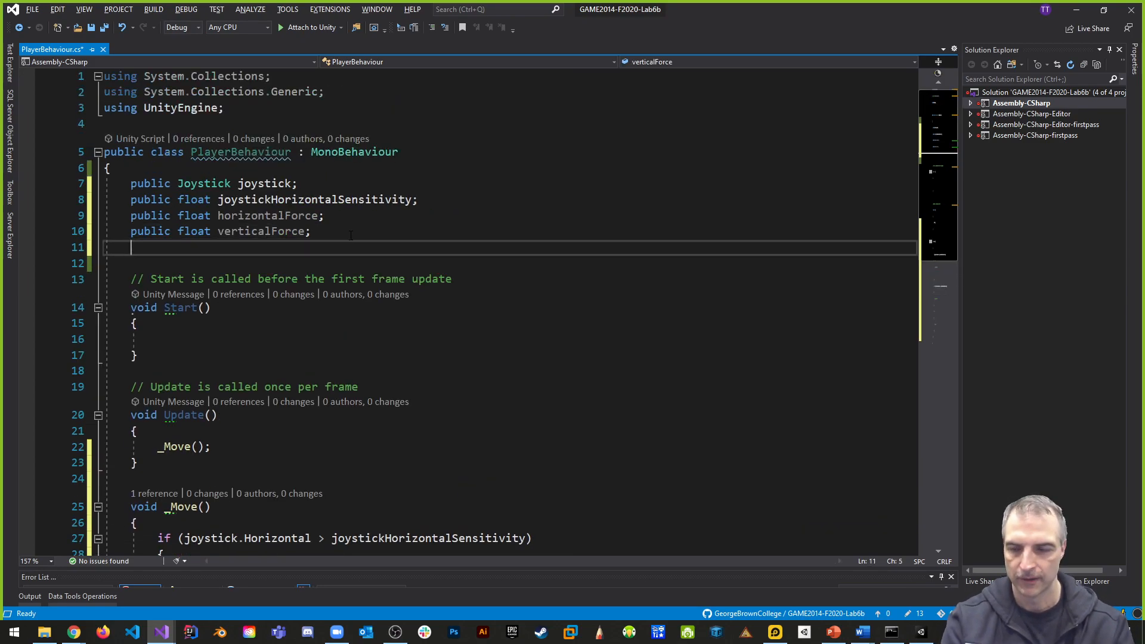
type("private ")
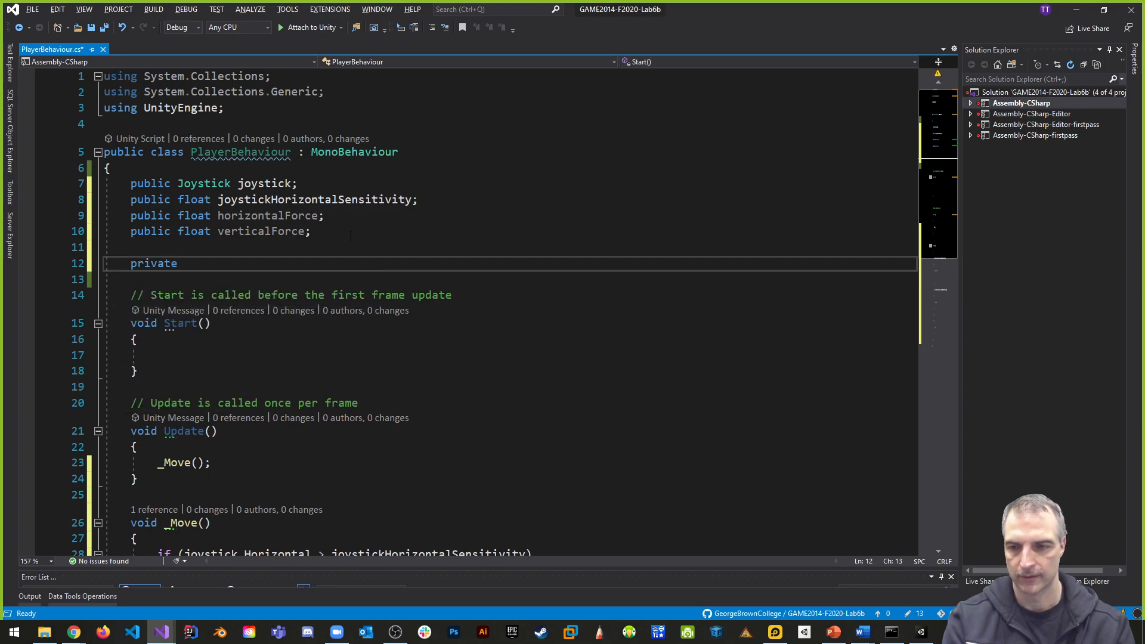
type("Rigi")
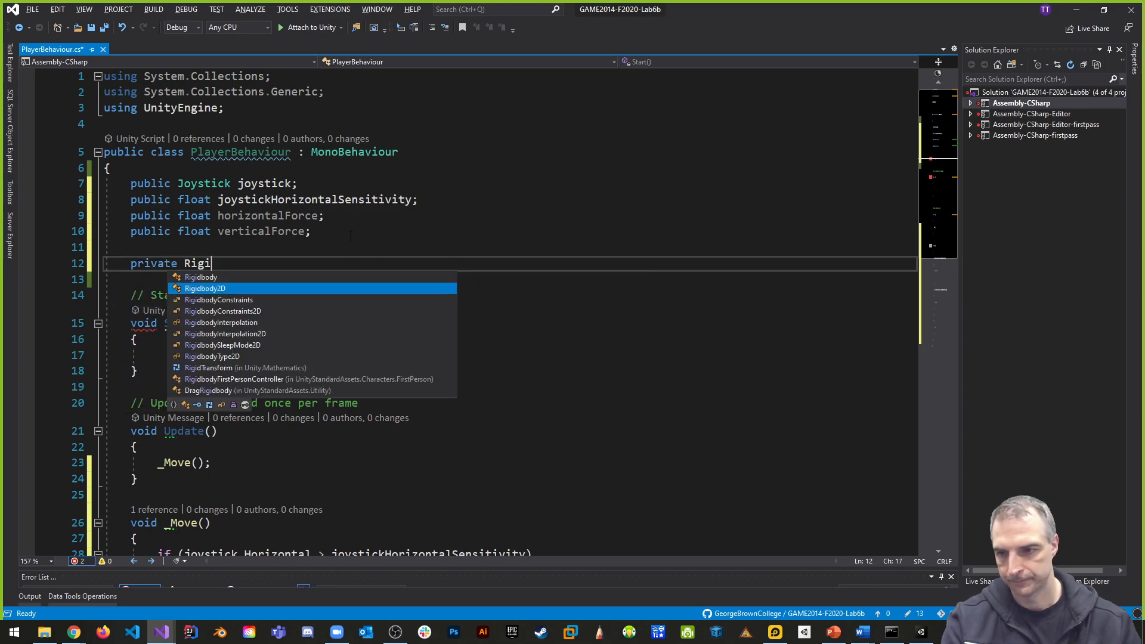
key("Tab")
type("rigidBody2D;")
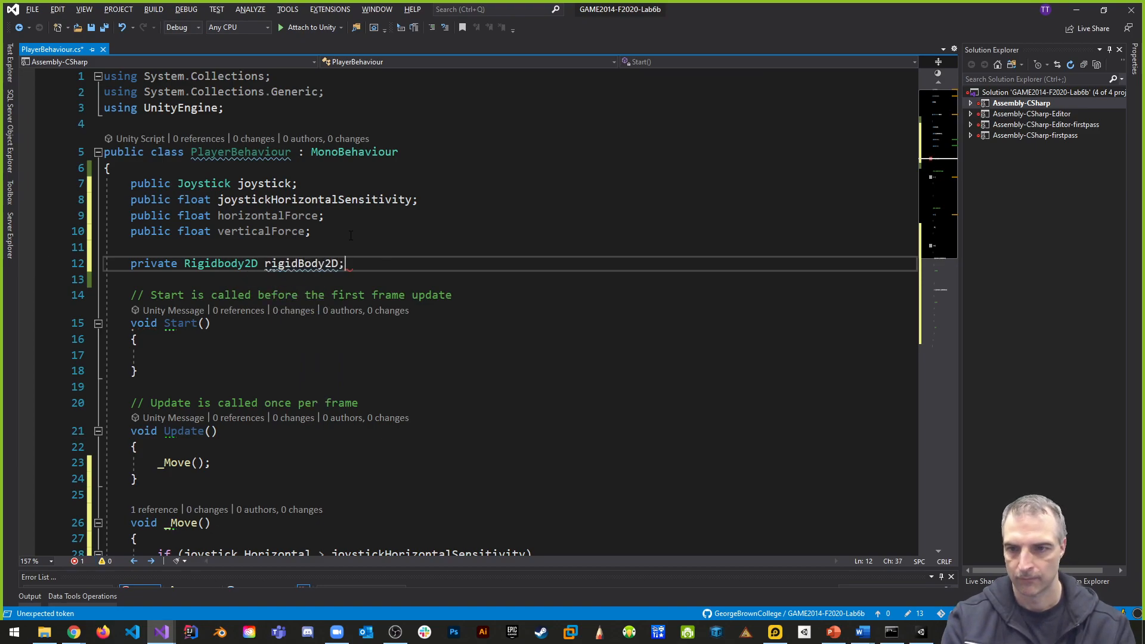
- Prefix the private Rigidbody2D field's name with m_ so it reads m_rigidBody2D
left_click(267, 263)
type("_")
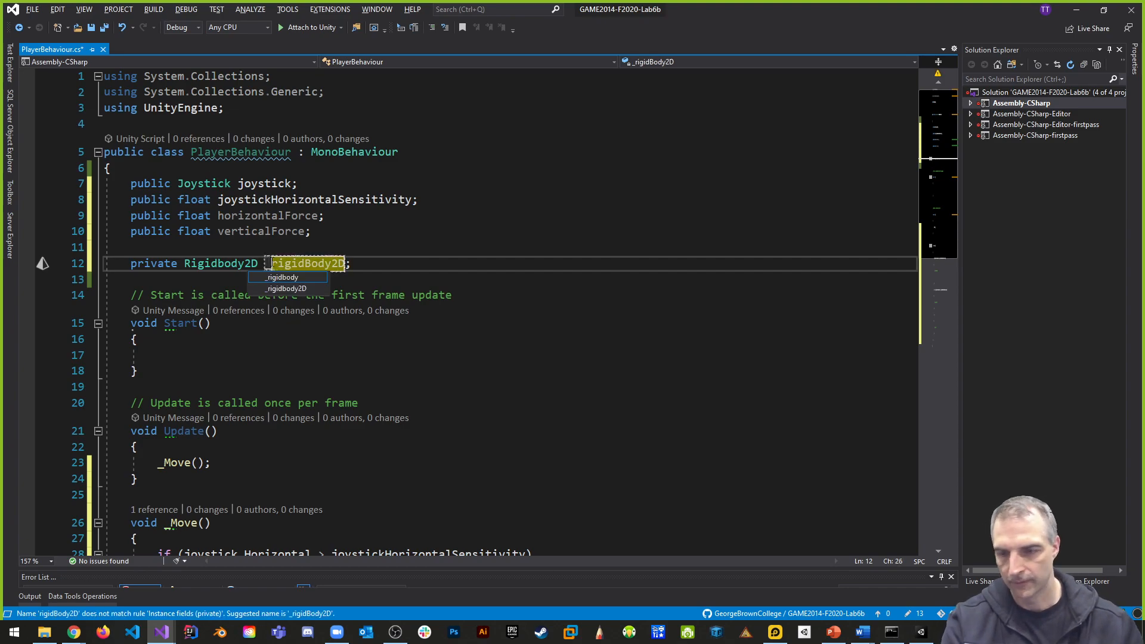
left_click(468, 268)
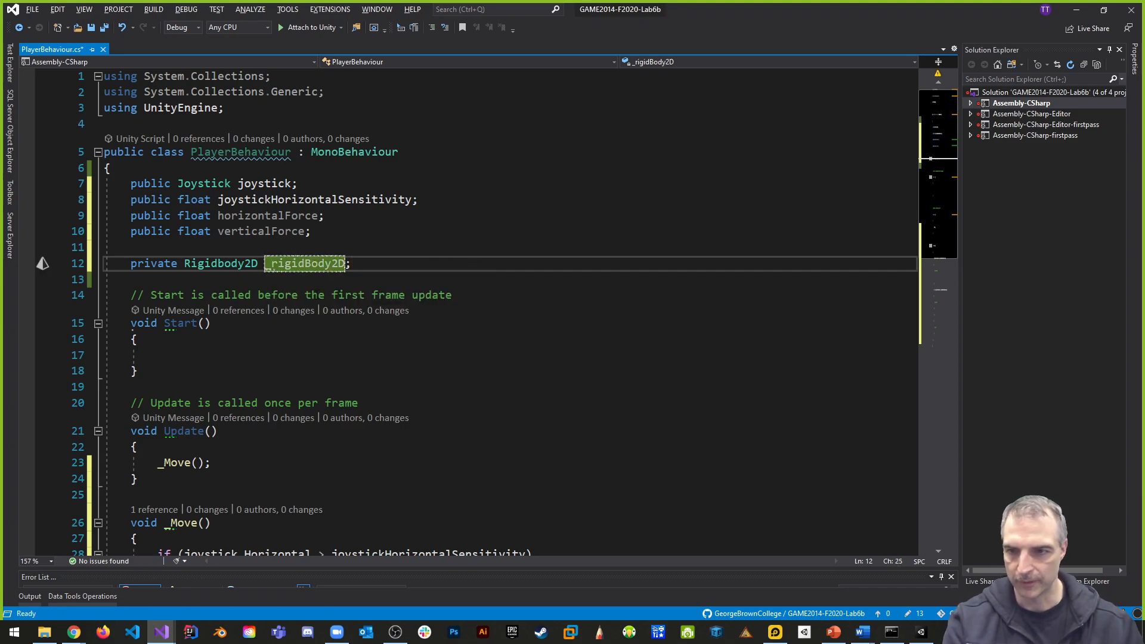
type("m")
left_click(482, 265)
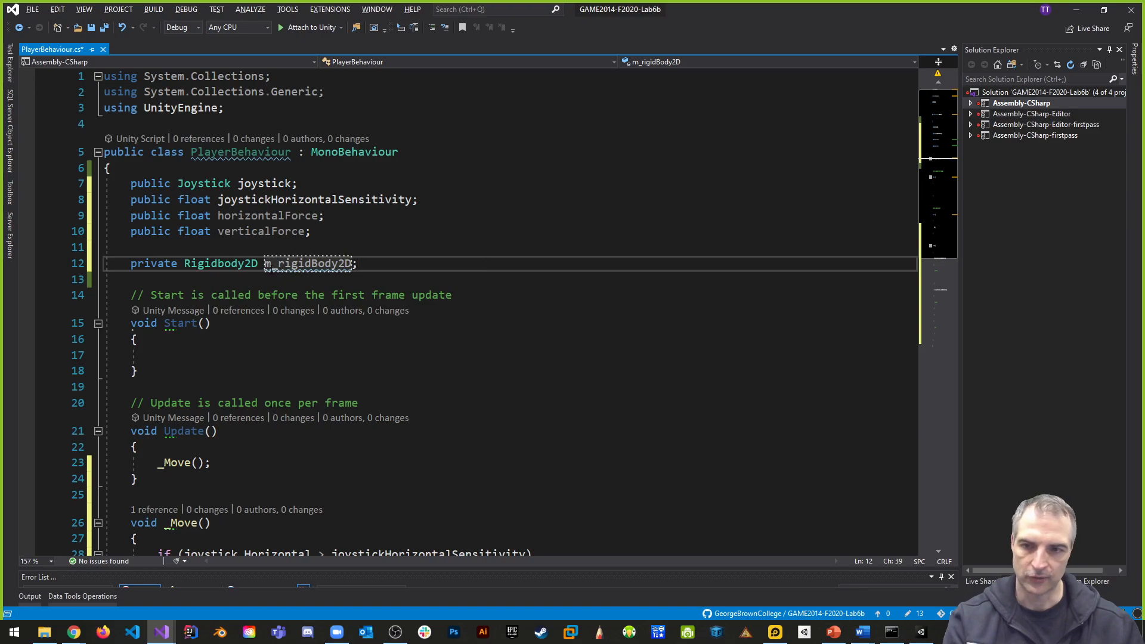
- In Start, assign m_rigidBody2D = GetComponent<Rigidbody2D>();
left_click(218, 349)
type("m_rigidBody2D")
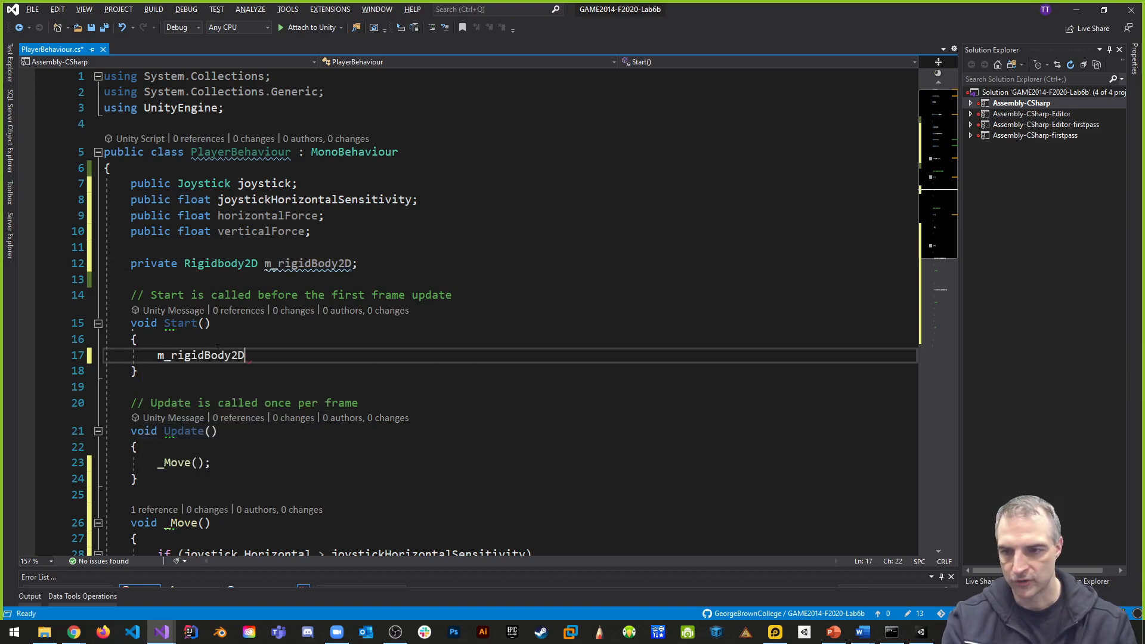
type(" = GetComponent<>()")
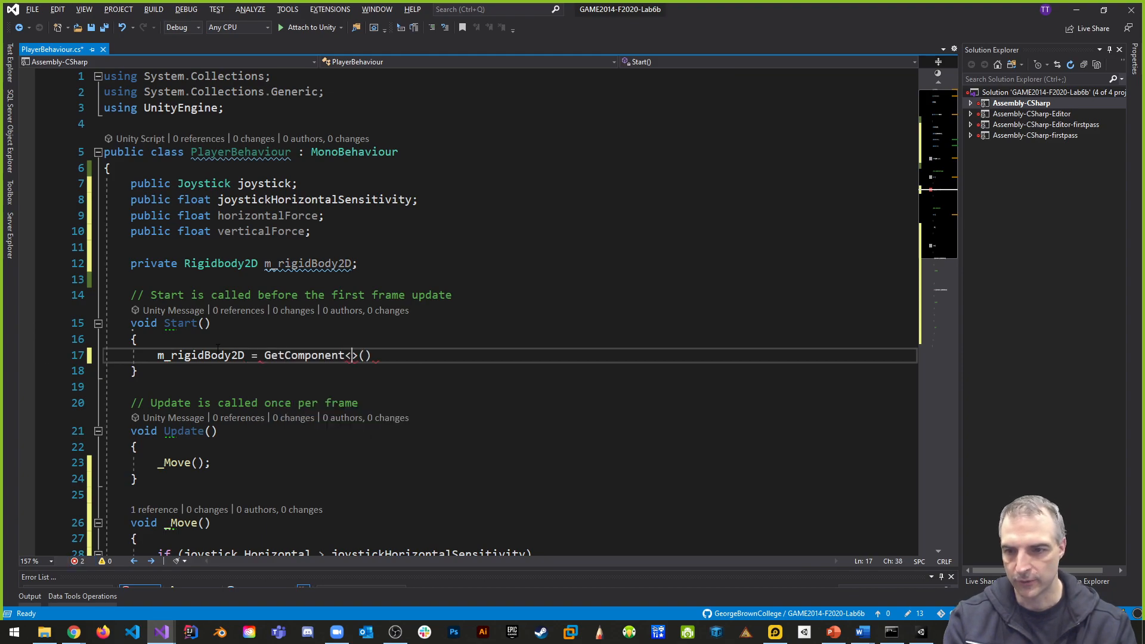
type("Rigidbody2D")
key("End")
type(";")
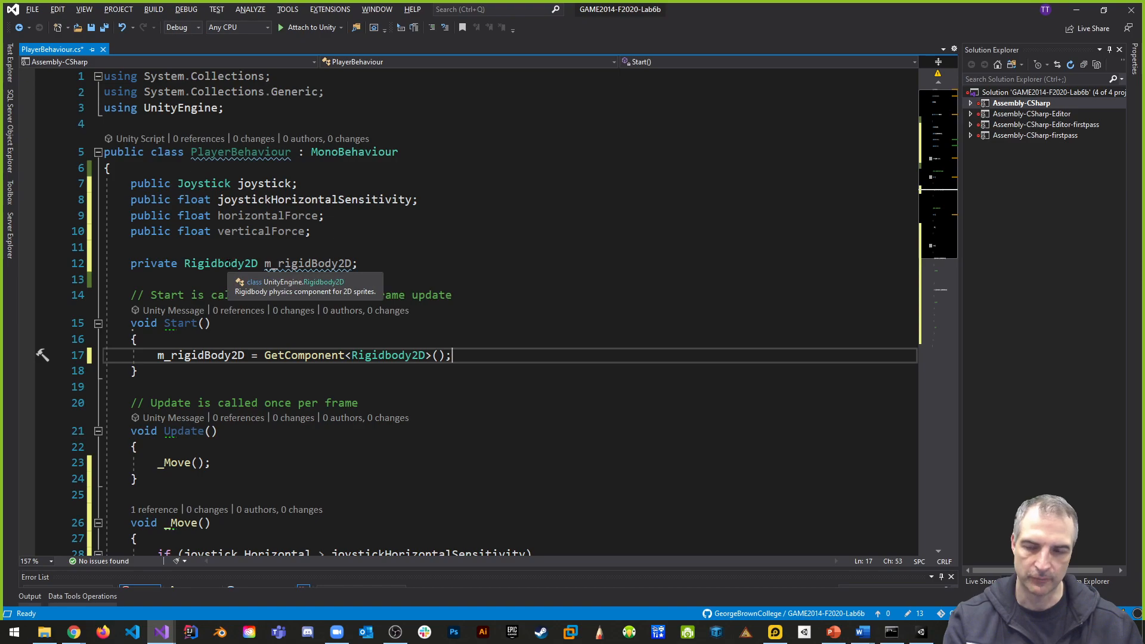
- Declare private SpriteRenderer m_spriteRenderer; below the m_rigidBody2D field
left_click(394, 267)
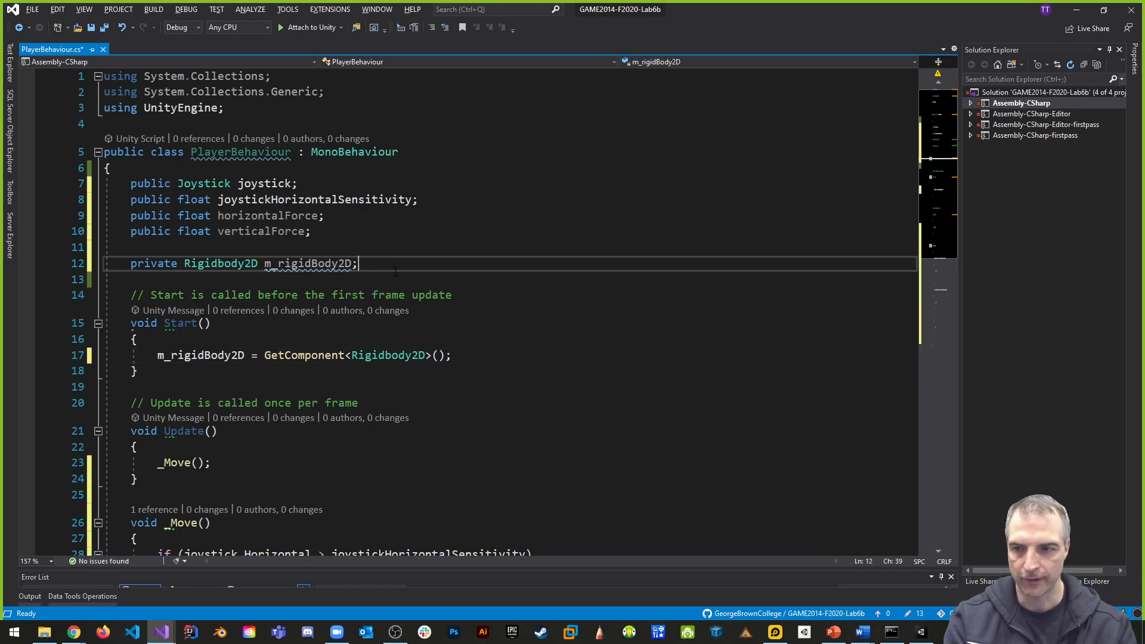
key("Return")
type("private Spr")
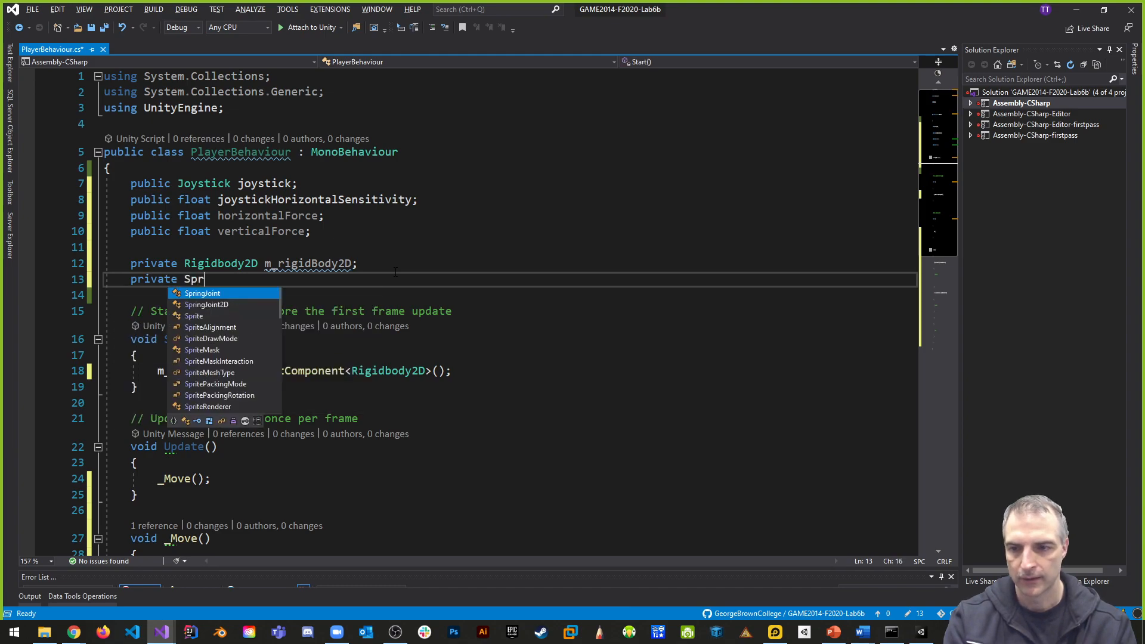
type("iteR")
key("Tab")
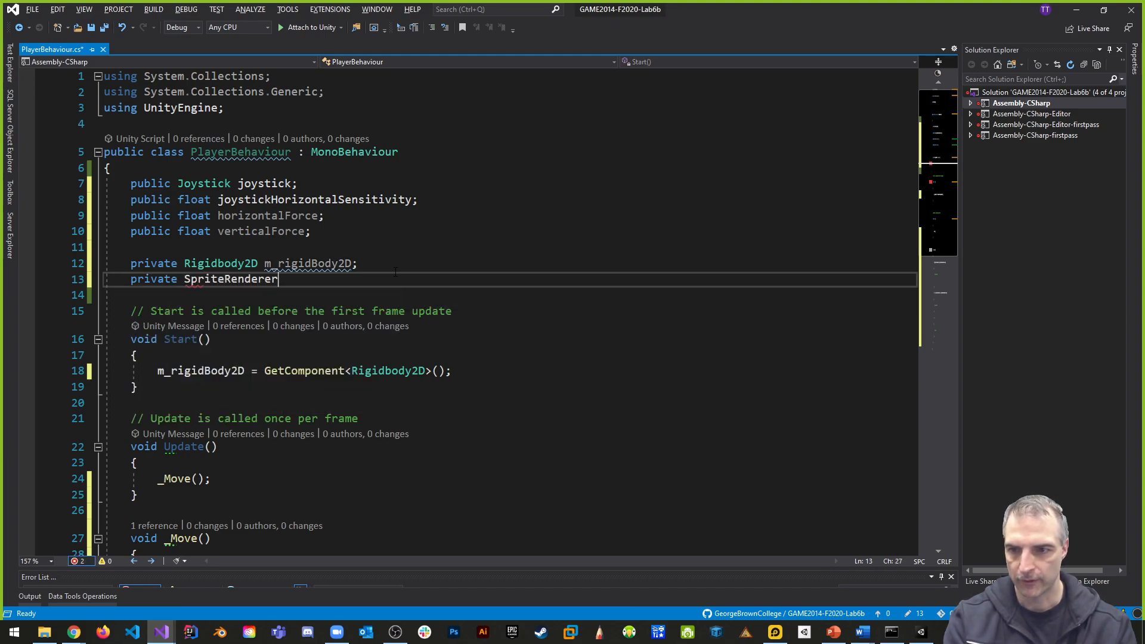
type("m_spriteRenderer")
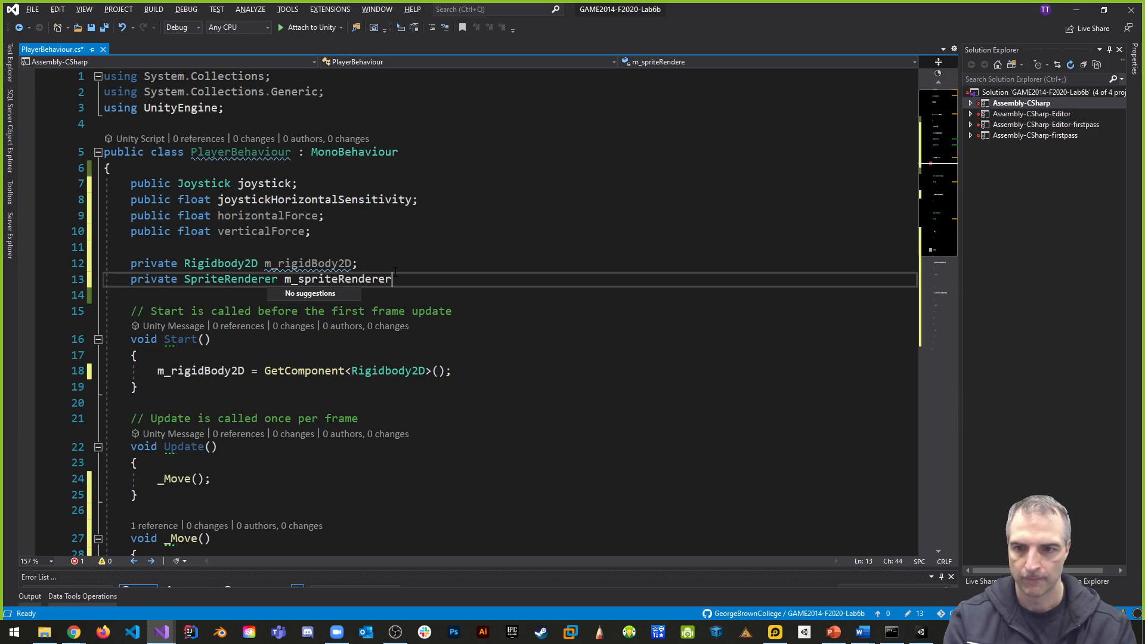
type(";")
- Declare private Animator m_animator; below the m_spriteRenderer field
key("Return")
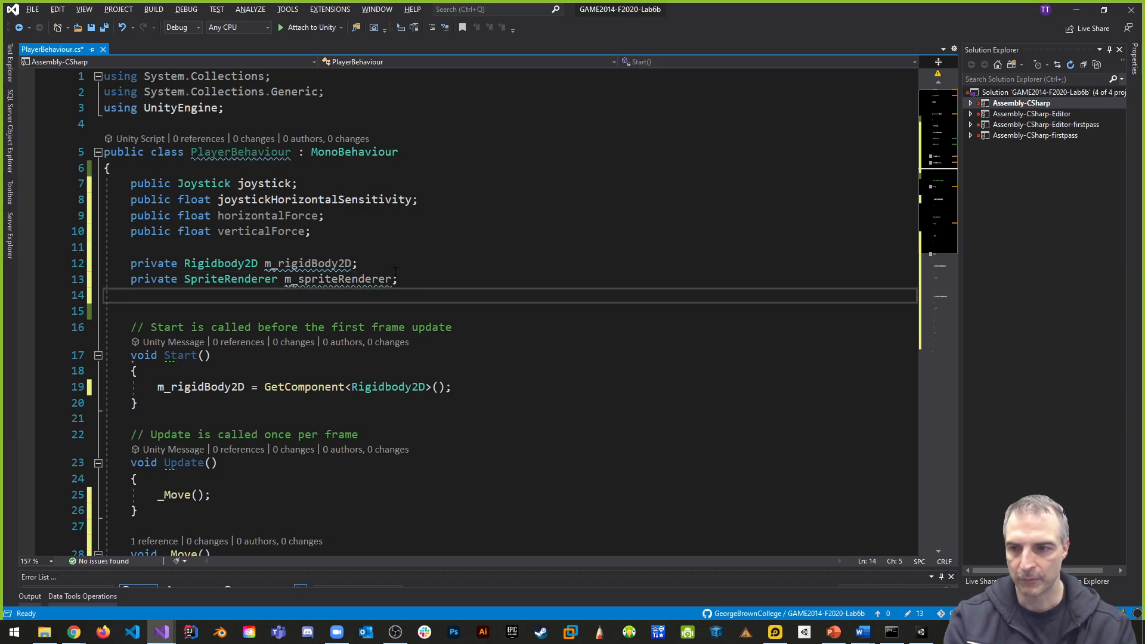
type("private ")
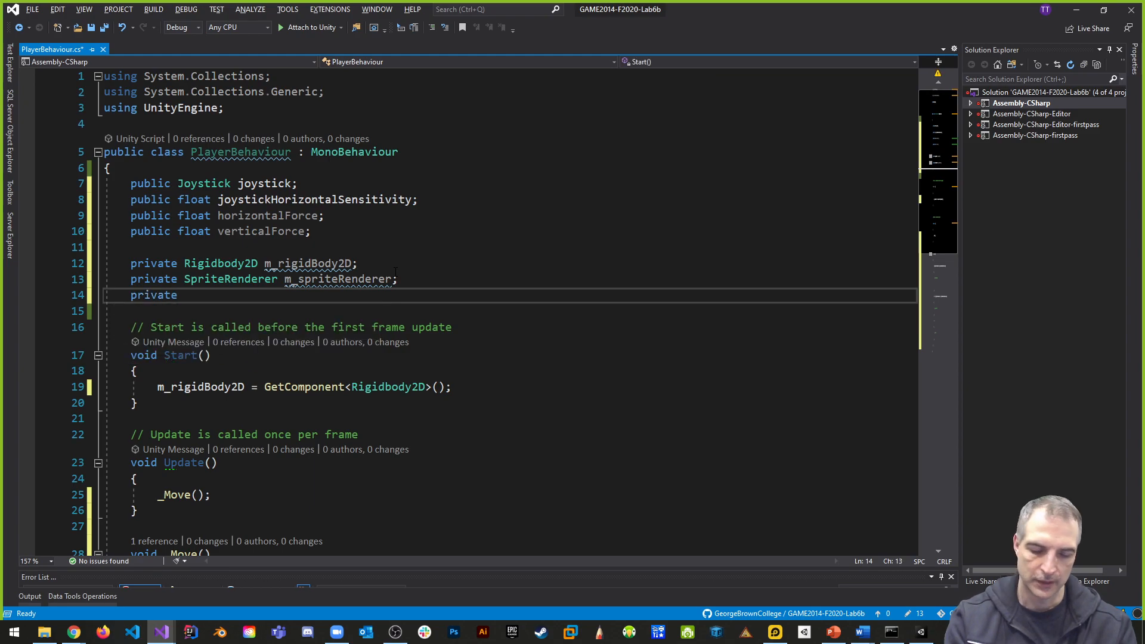
type("An")
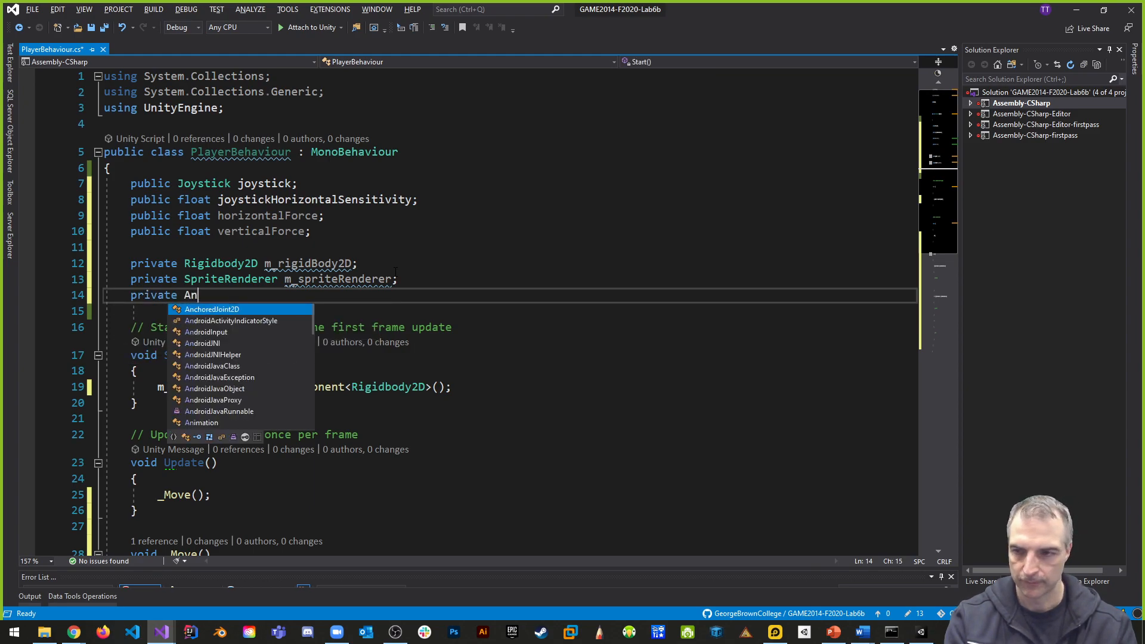
type("imator")
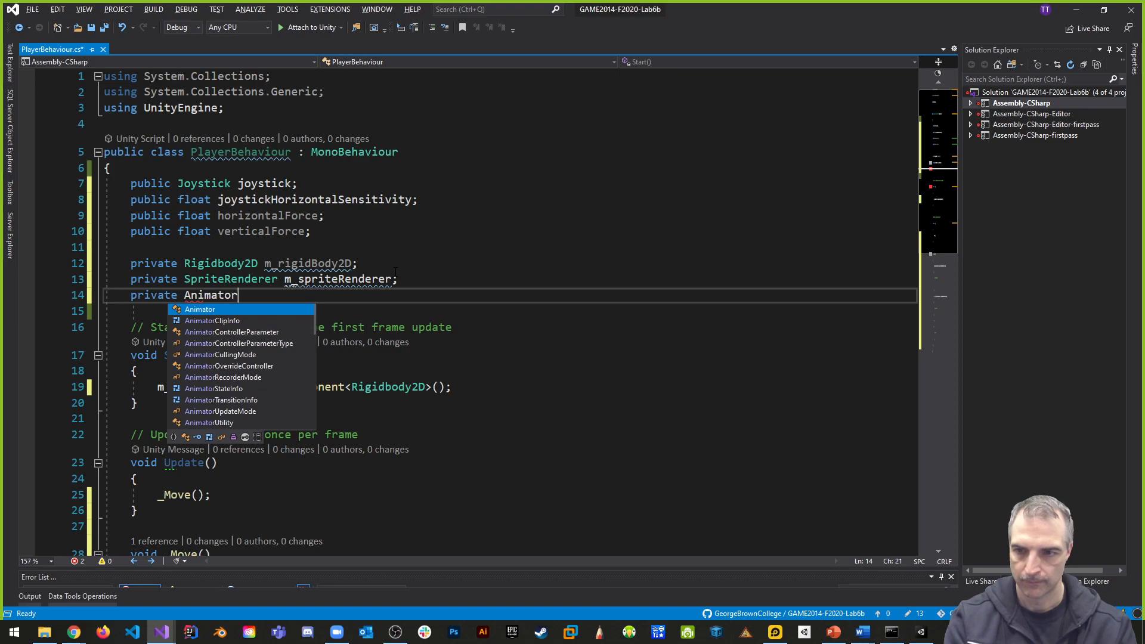
type(" m_animator")
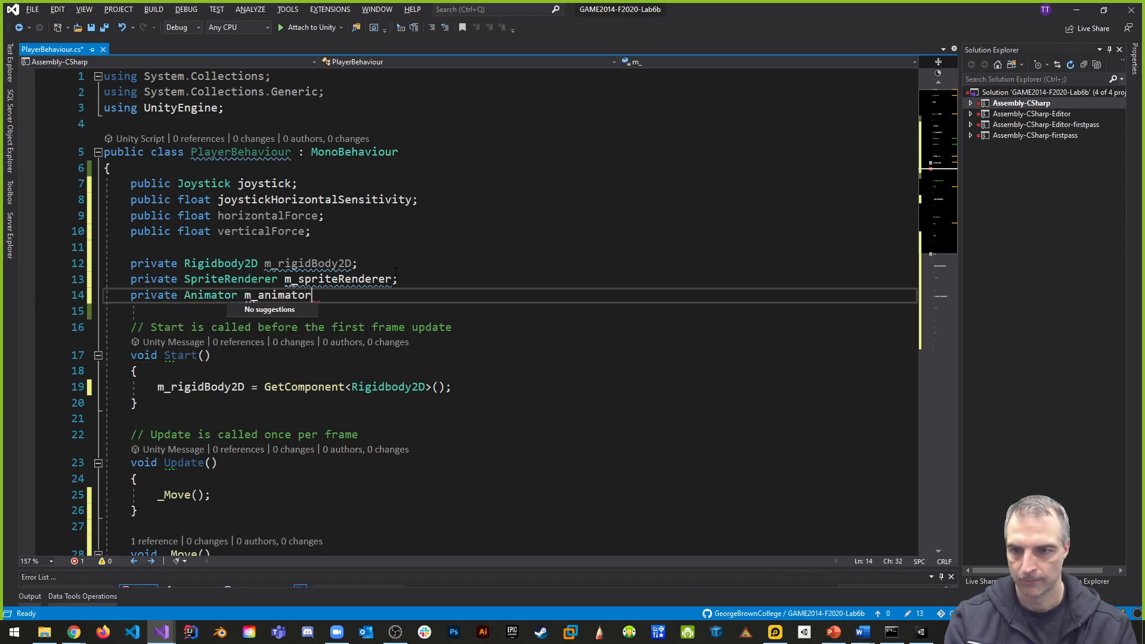
type(";")
- In Start, assign m_spriteRenderer = GetComponent<SpriteRenderer>(); below the m_rigidBody2D assignment
scroll(490, 314, "down", 2)
left_click(484, 291)
key("Return")
type("m")
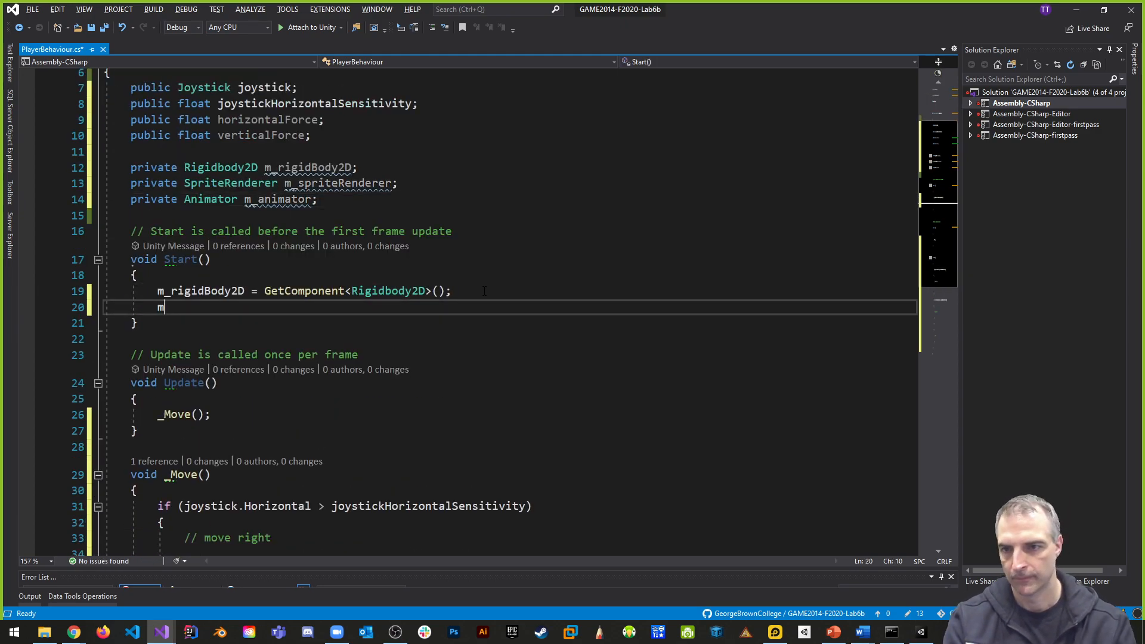
type("_spriteRenderer = GetComponent<>()")
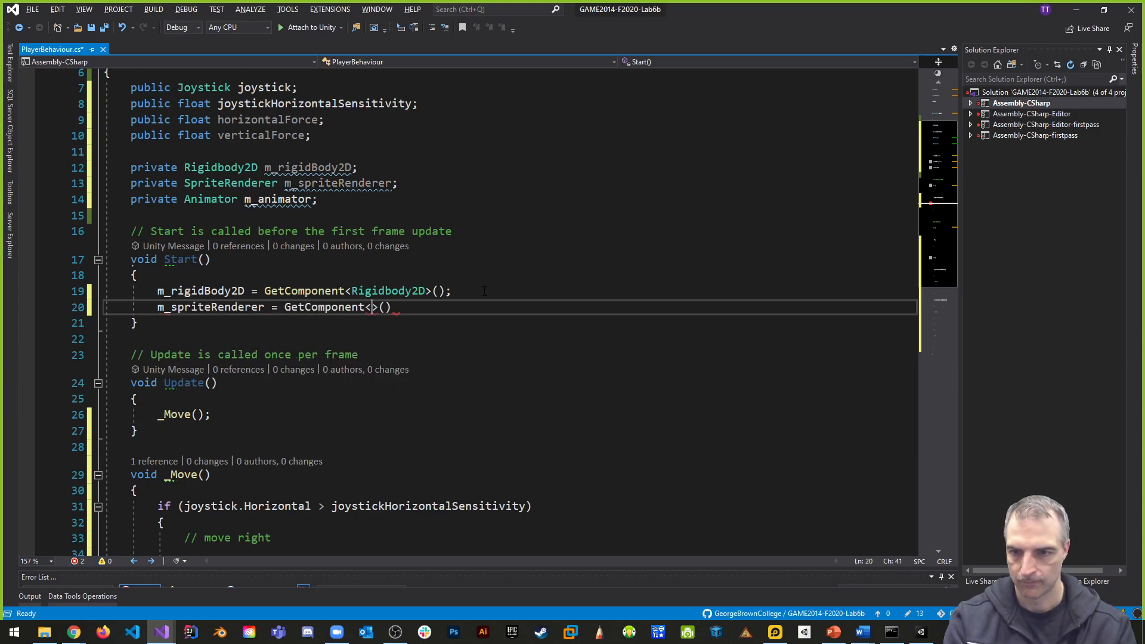
type("Sprite")
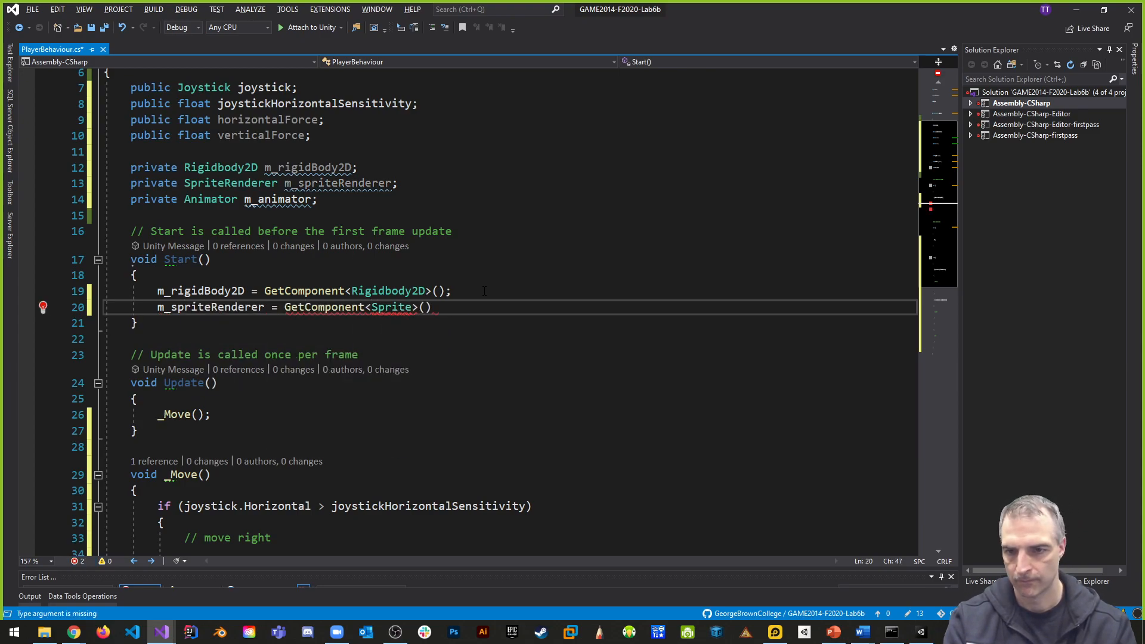
type("Renderer")
left_click(525, 306)
type(";")
- Assign m_animator = GetComponent<Animator>(); as the last line of Start and save the script
key("Return")
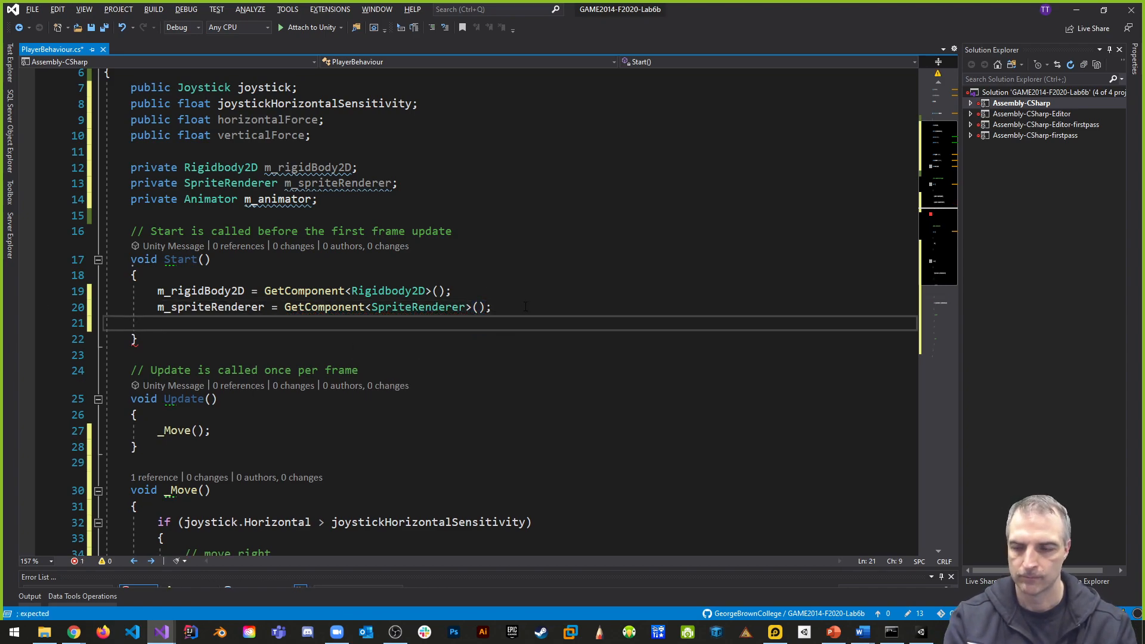
type("m_")
key("ctrl+space")
key("BackSpace")
key("BackSpace")
key("BackSpace")
key("BackSpace")
key("BackSpace")
key("BackSpace")
key("BackSpace")
key("BackSpace")
key("BackSpace")
key("BackSpace")
key("BackSpace")
key("BackSpace")
key("BackSpace")
key("BackSpace")
type("animator = ")
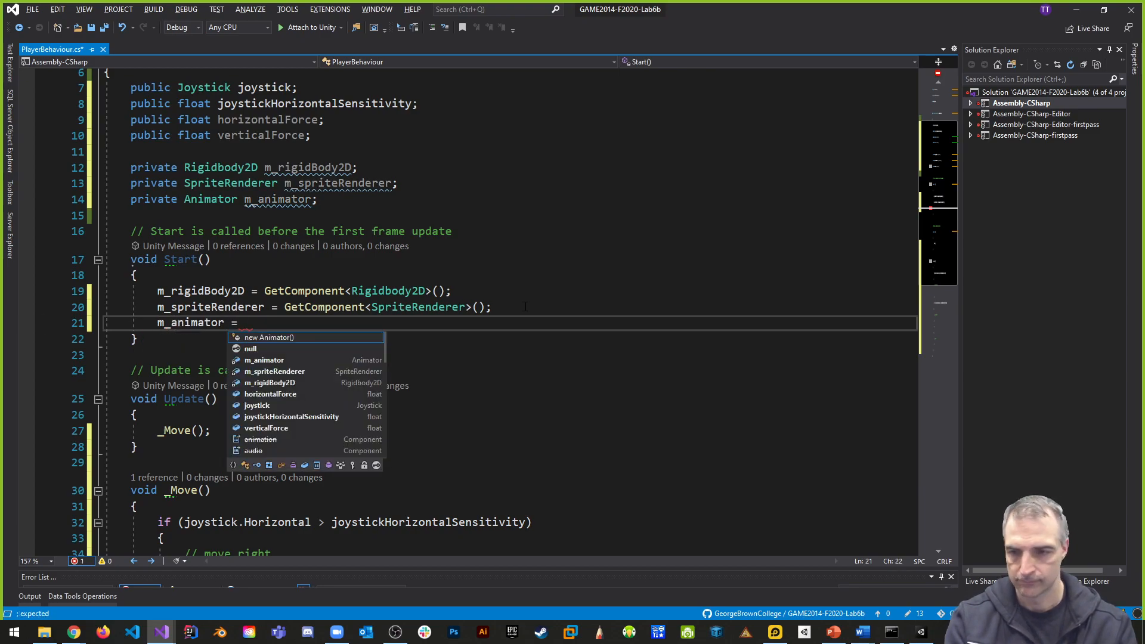
type("GetComponent<")
type("Animator>")
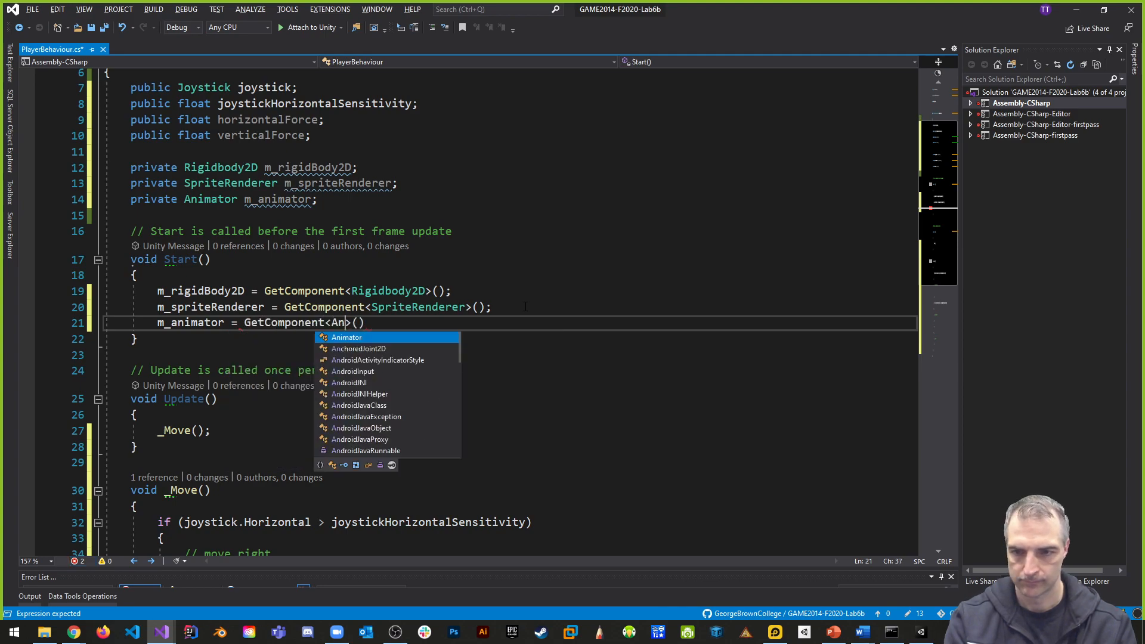
type("();")
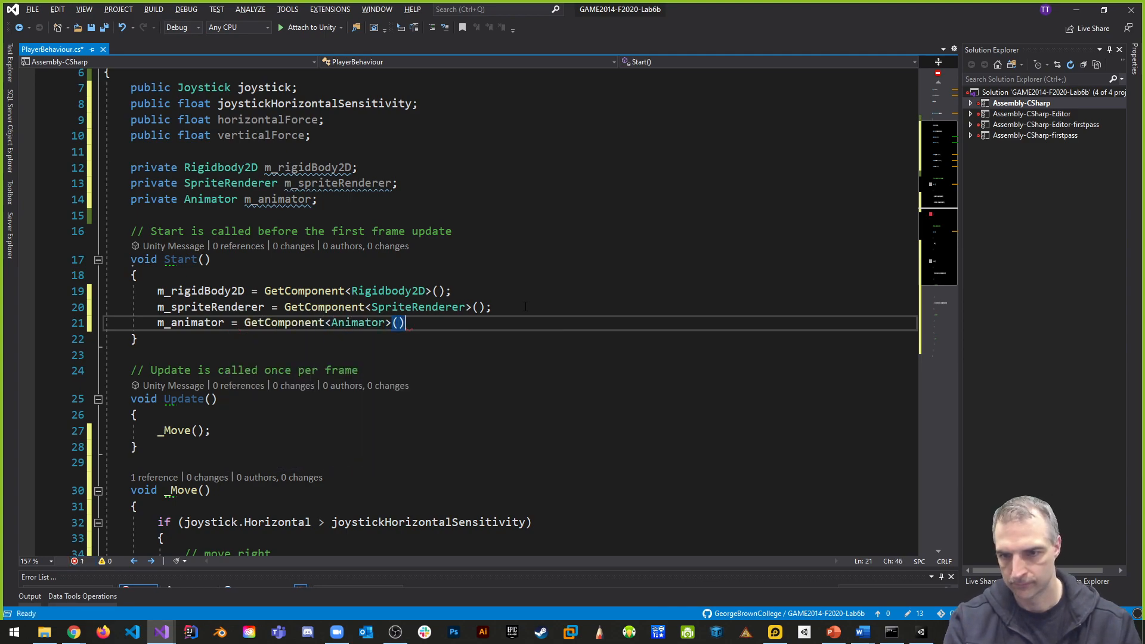
key("ctrl+s")
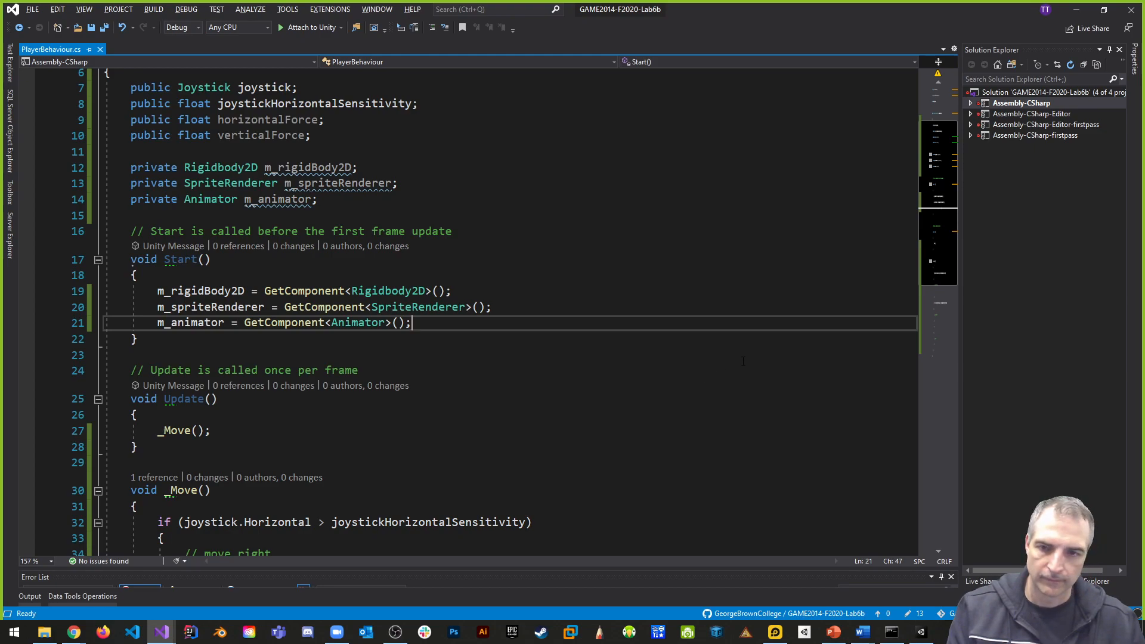
- In _Move, add an m_rigidBody2D.AddForce(); call below the "// move right" comment
scroll(308, 125, "up", 1)
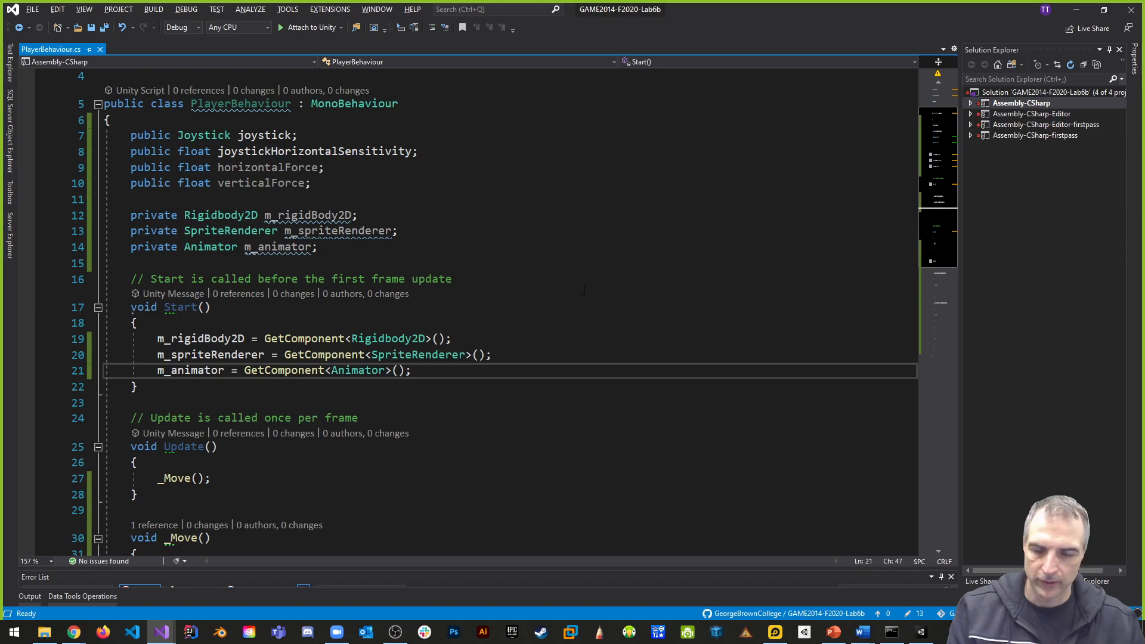
scroll(583, 291, "down", 5)
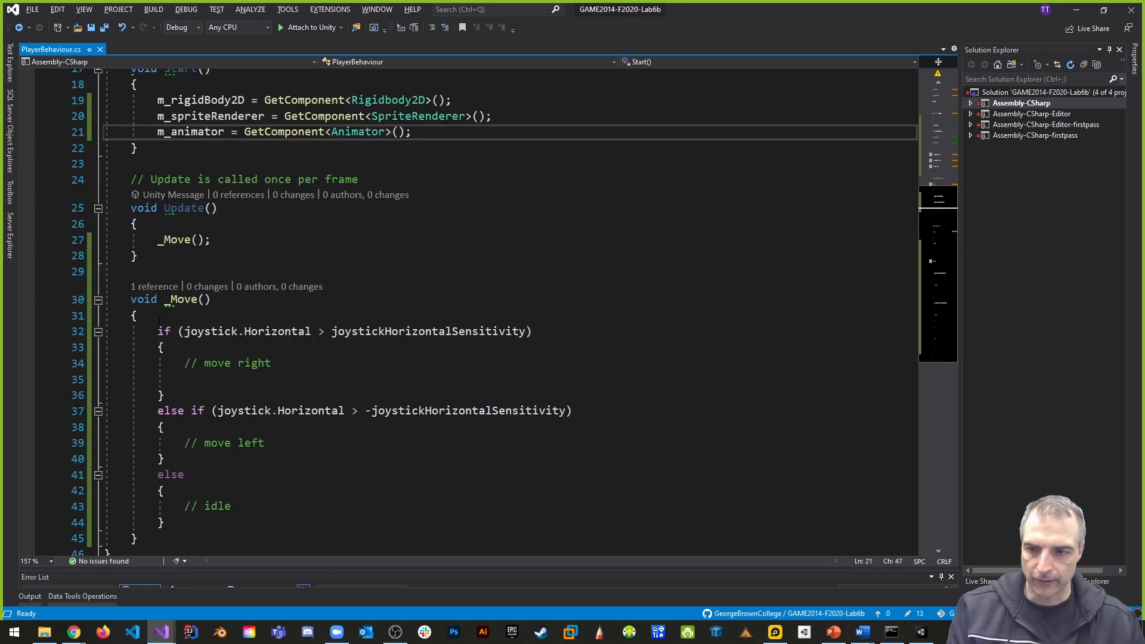
left_click(292, 347)
left_click(325, 360)
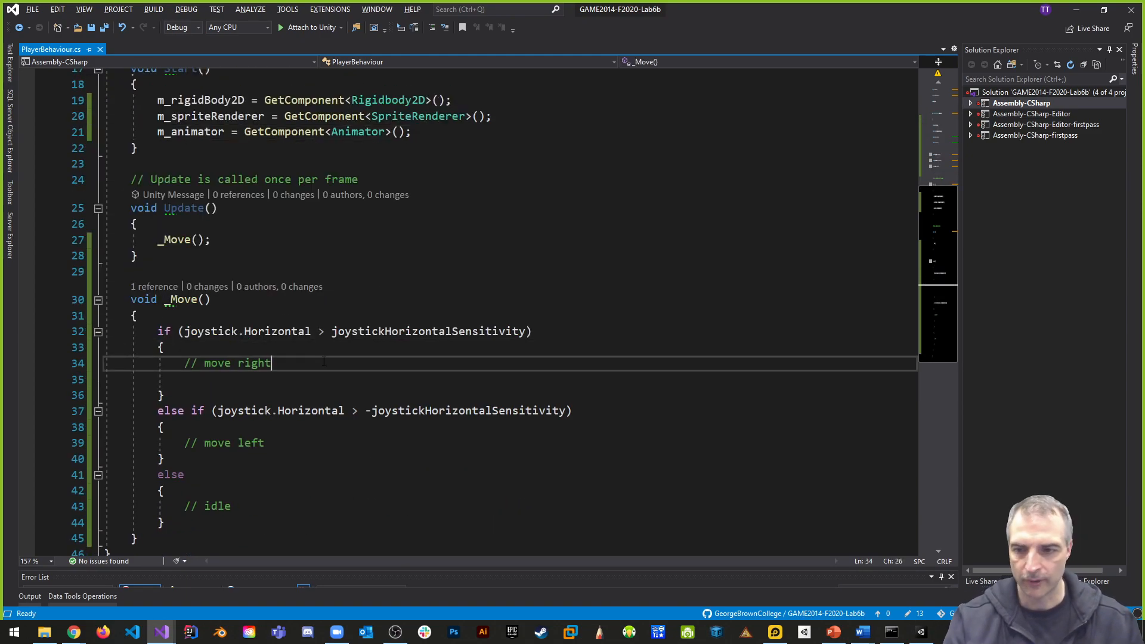
key("Return")
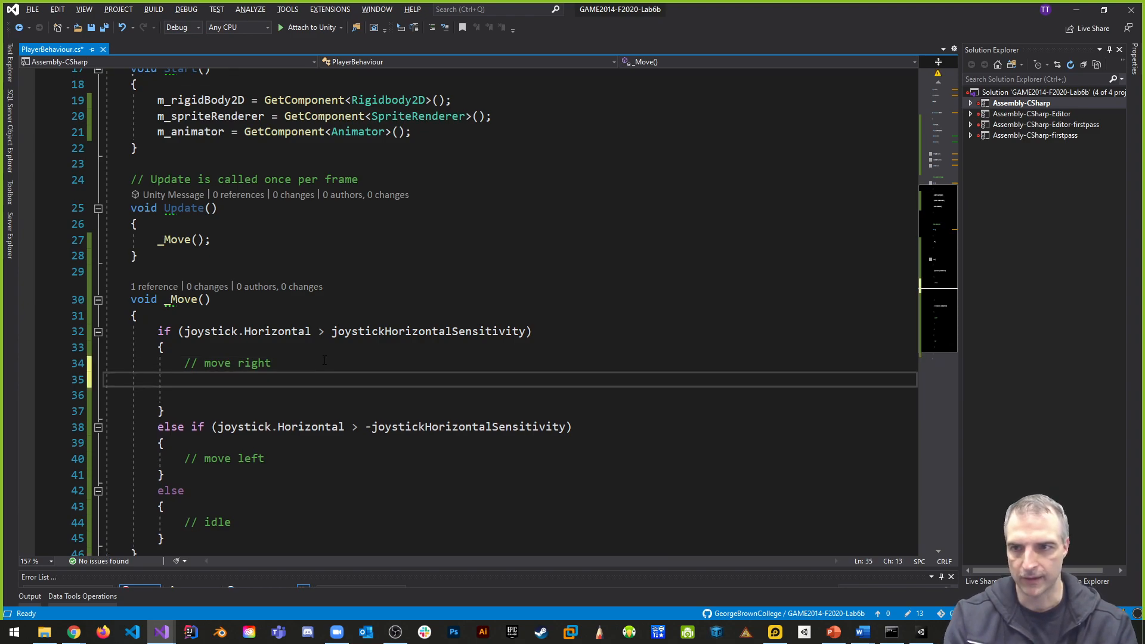
type("m_ri")
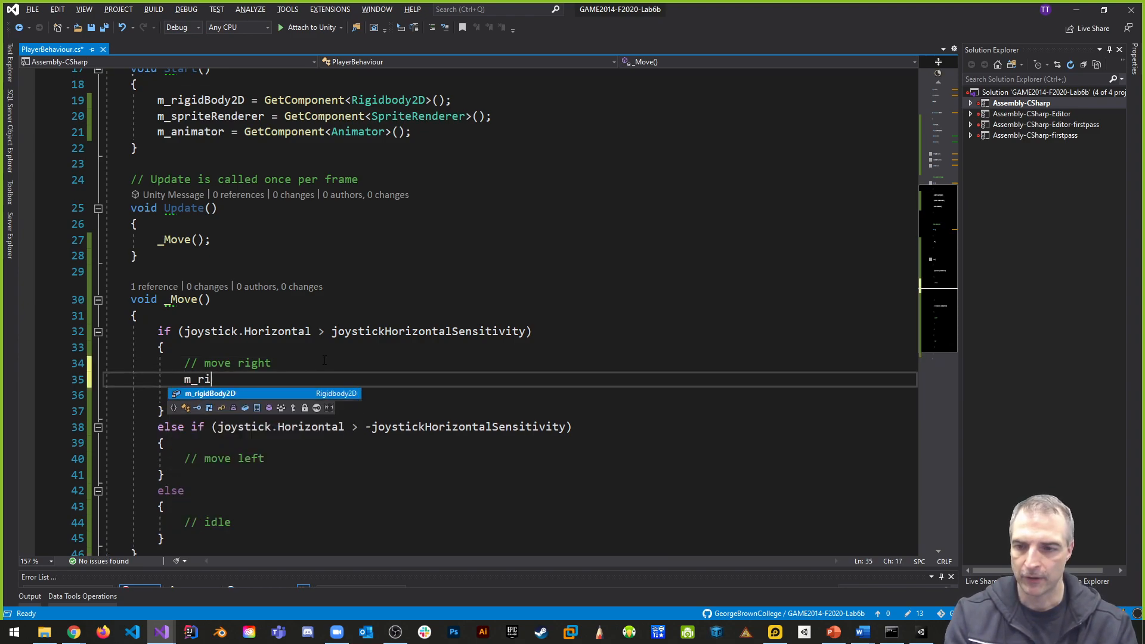
type("gidBody2D.add")
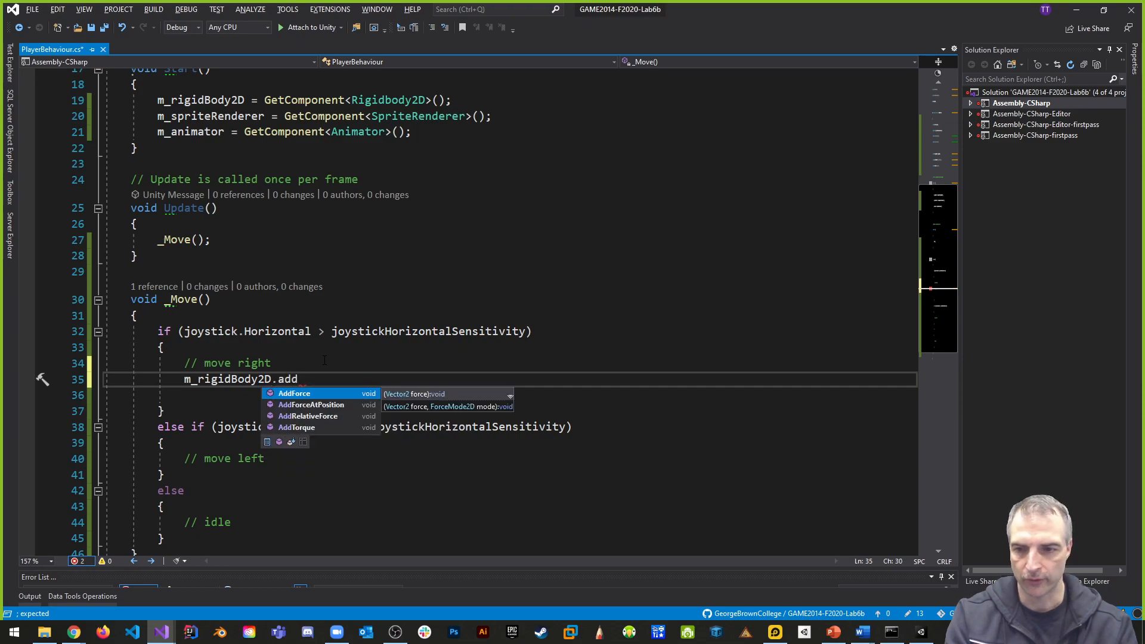
key("Return")
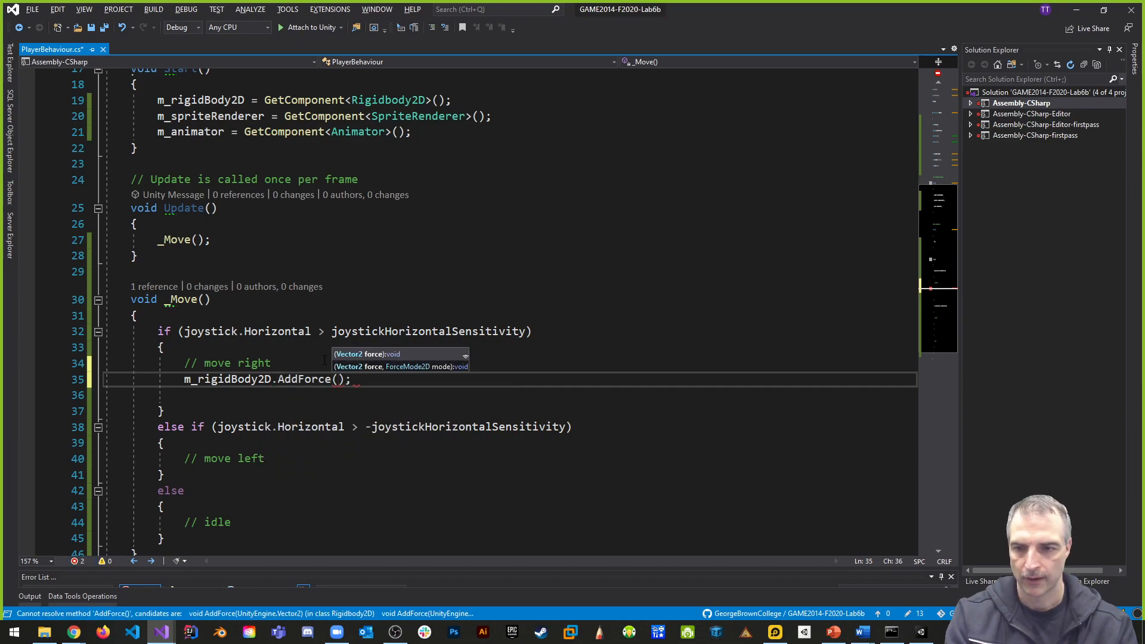
- Pass Vector2.right as the force argument of the AddForce call in the move-right branch
type("V")
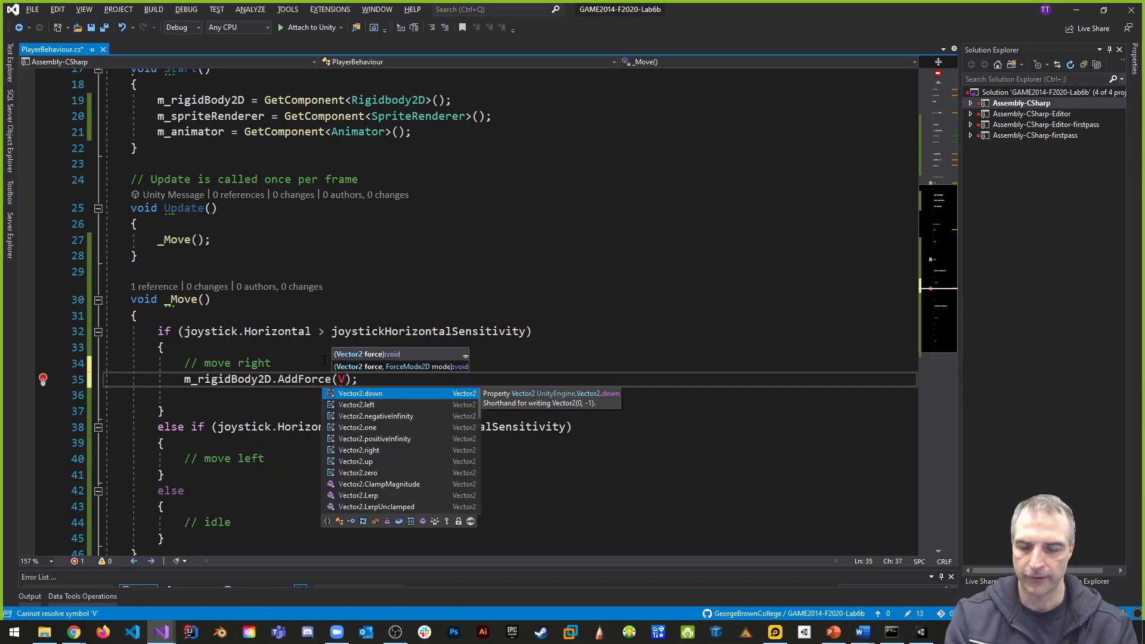
key("BackSpace")
type("n")
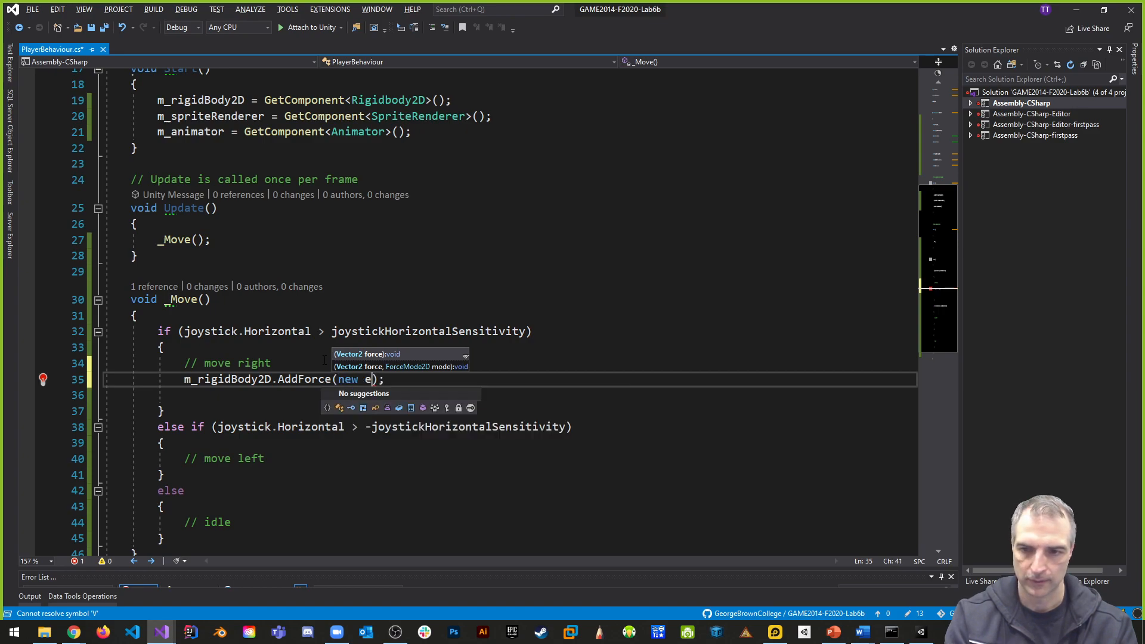
key("BackSpace")
type("vect")
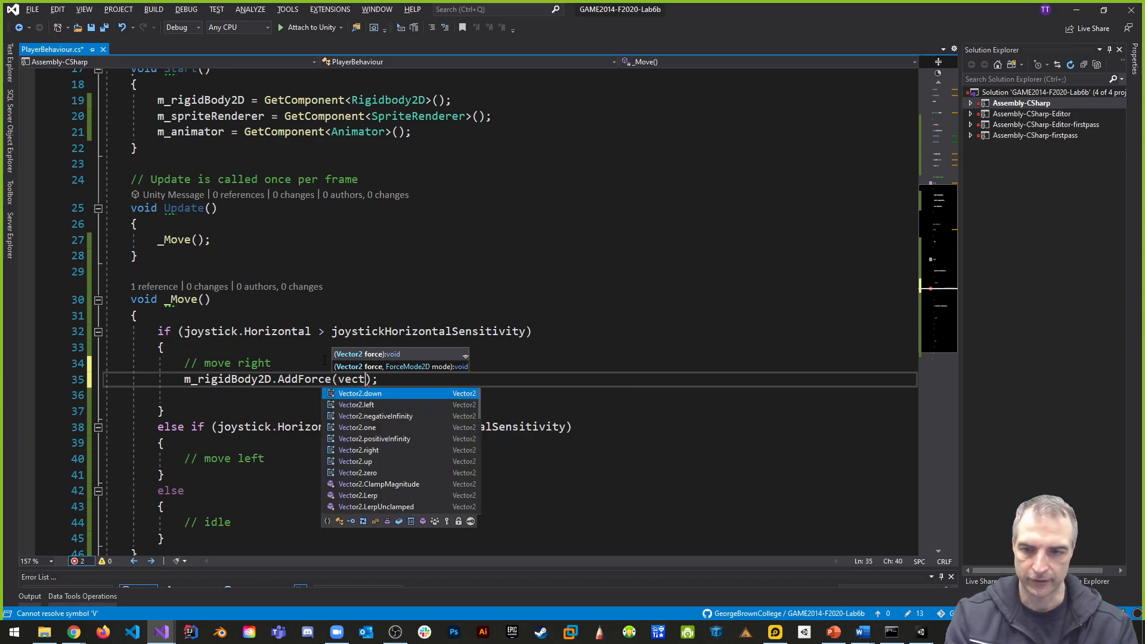
type("or2.down.")
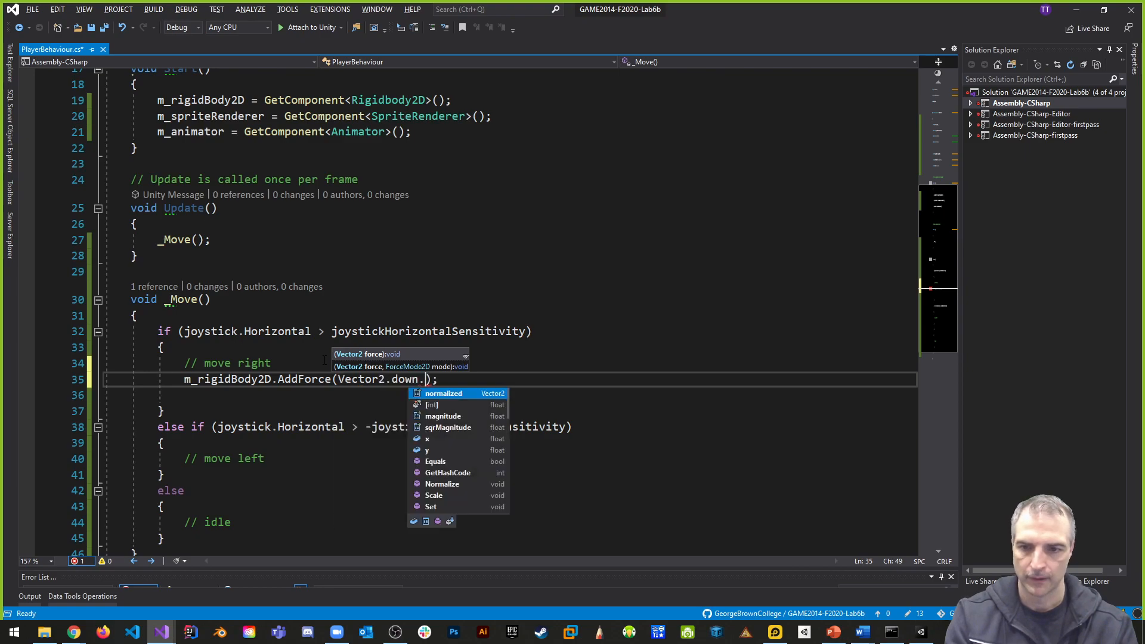
key("Escape")
key("BackSpace")
key("BackSpace")
type("right ")
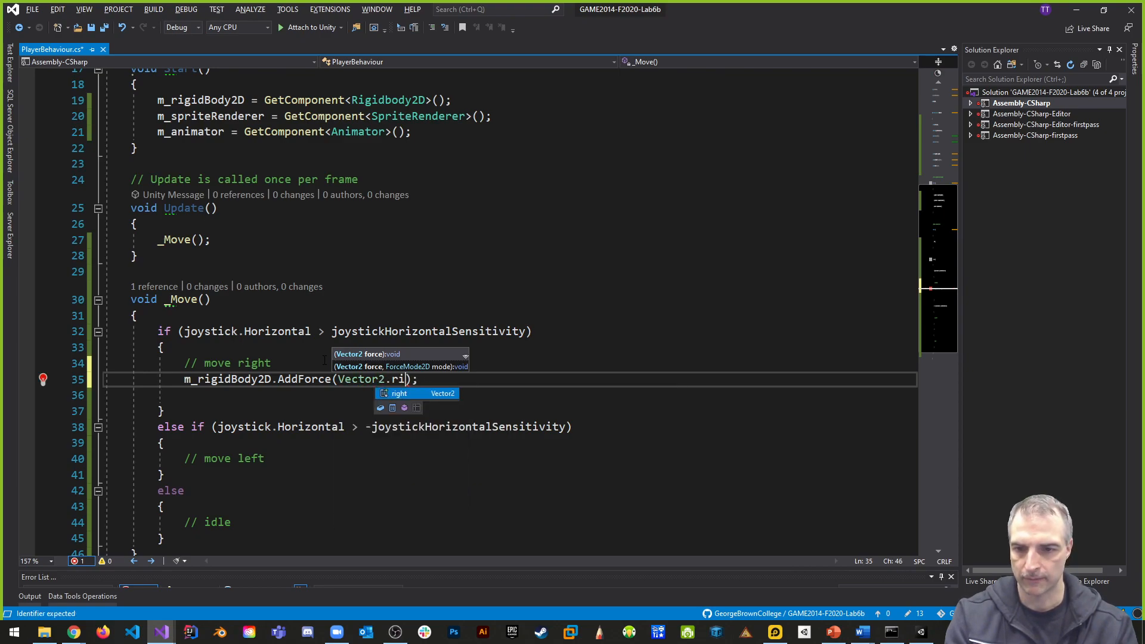
type("* ")
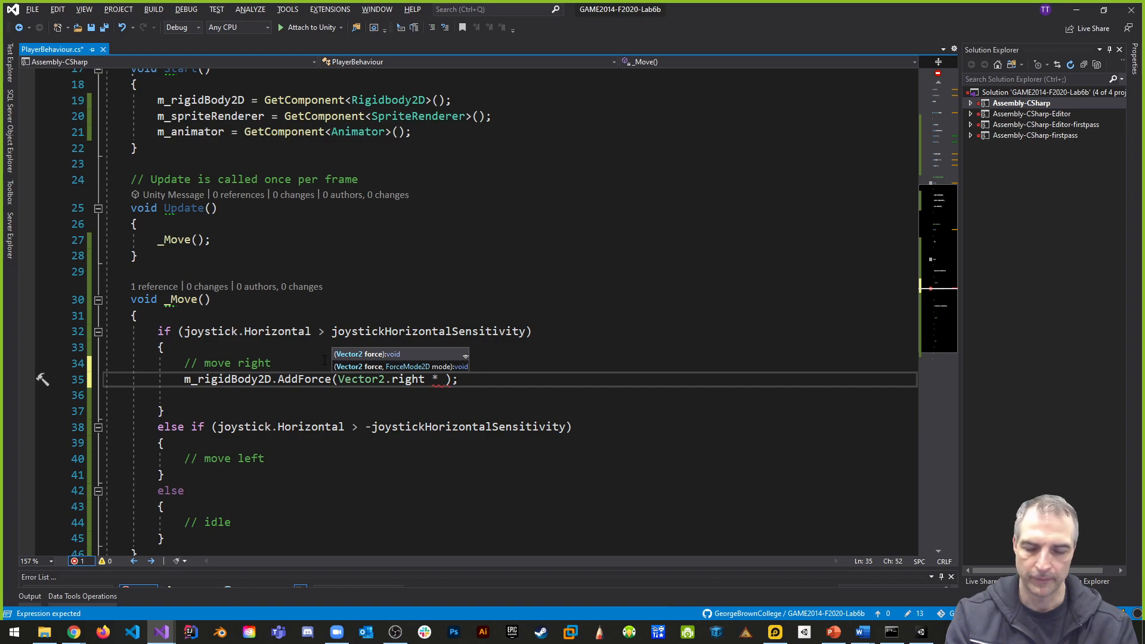
type("horiz")
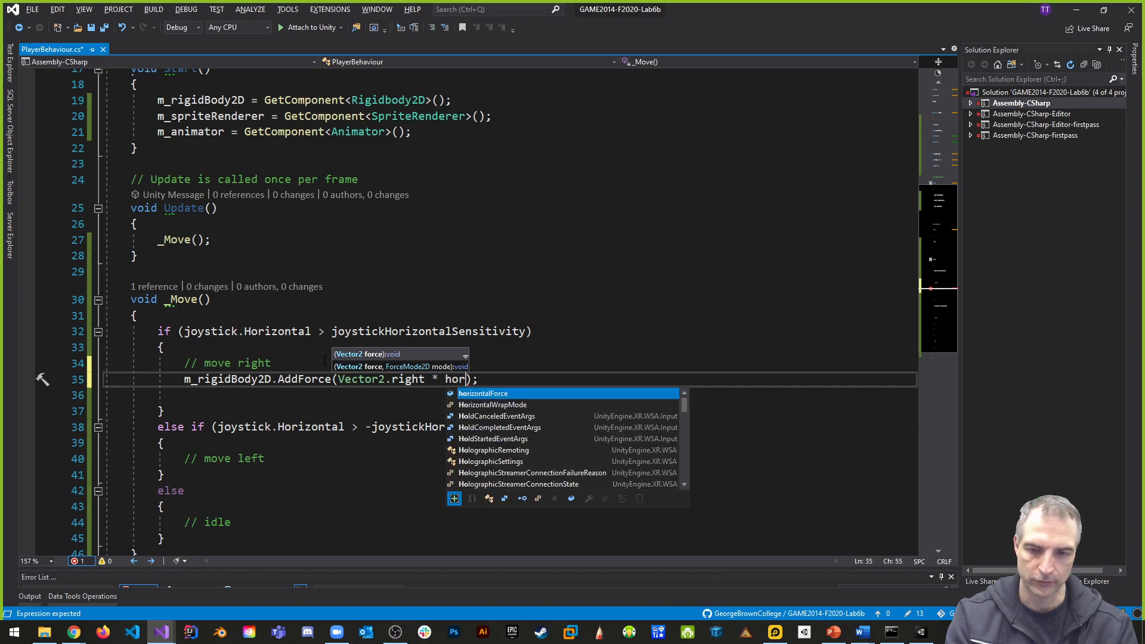
- Multiply Vector2.right in the AddForce call by horizontalForce and Time.deltaTime
key("Tab")
type("* ")
type("Time.t")
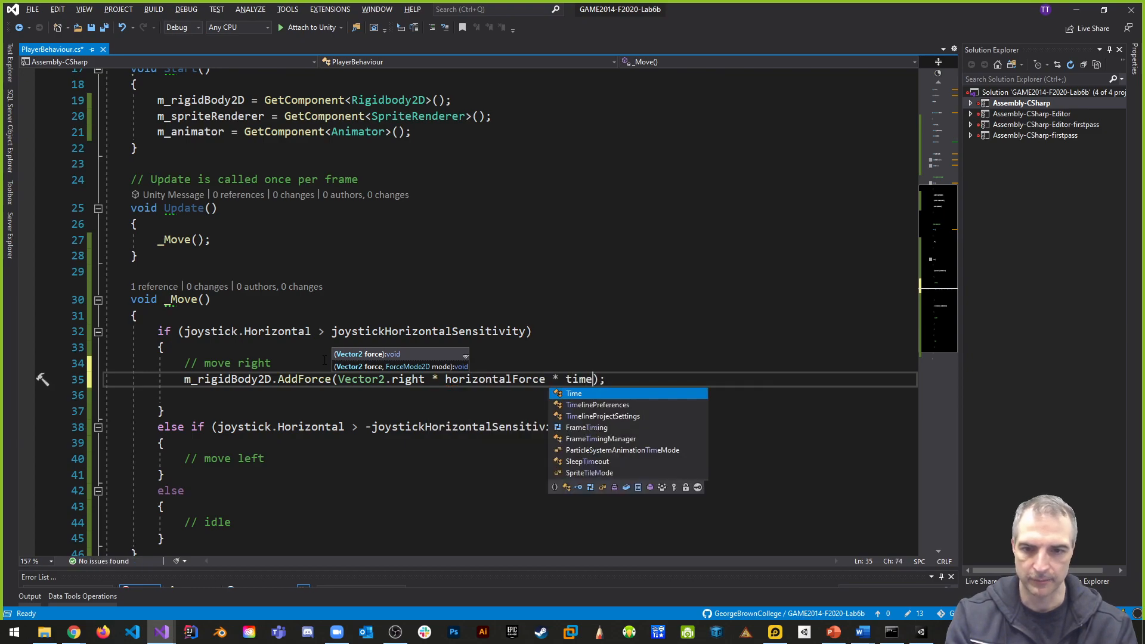
key("BackSpace")
type("del")
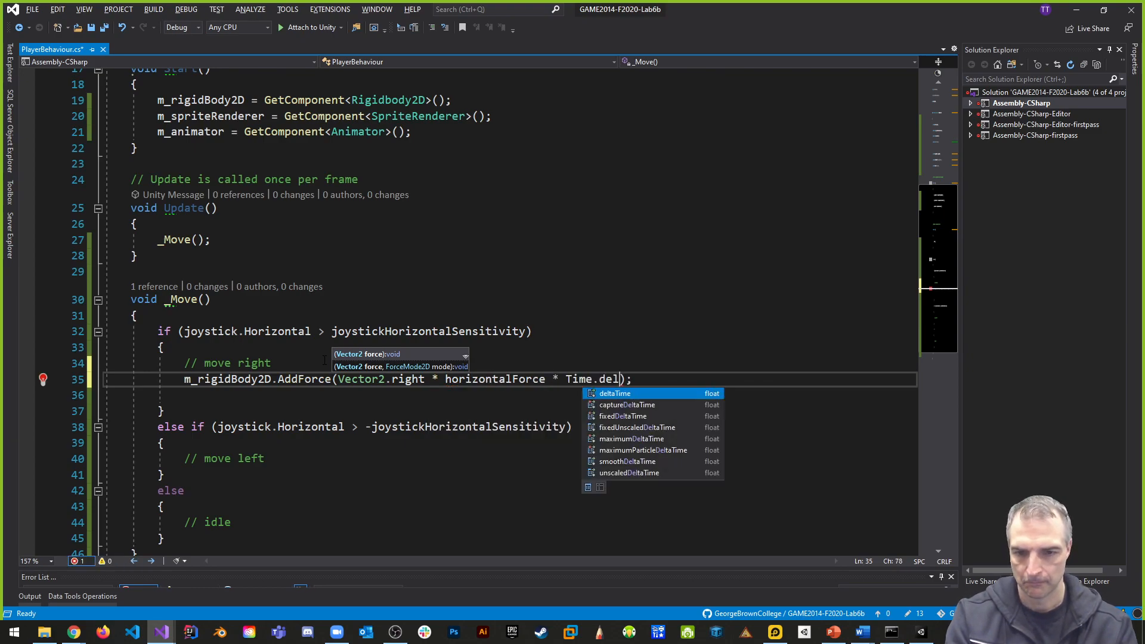
key("Tab")
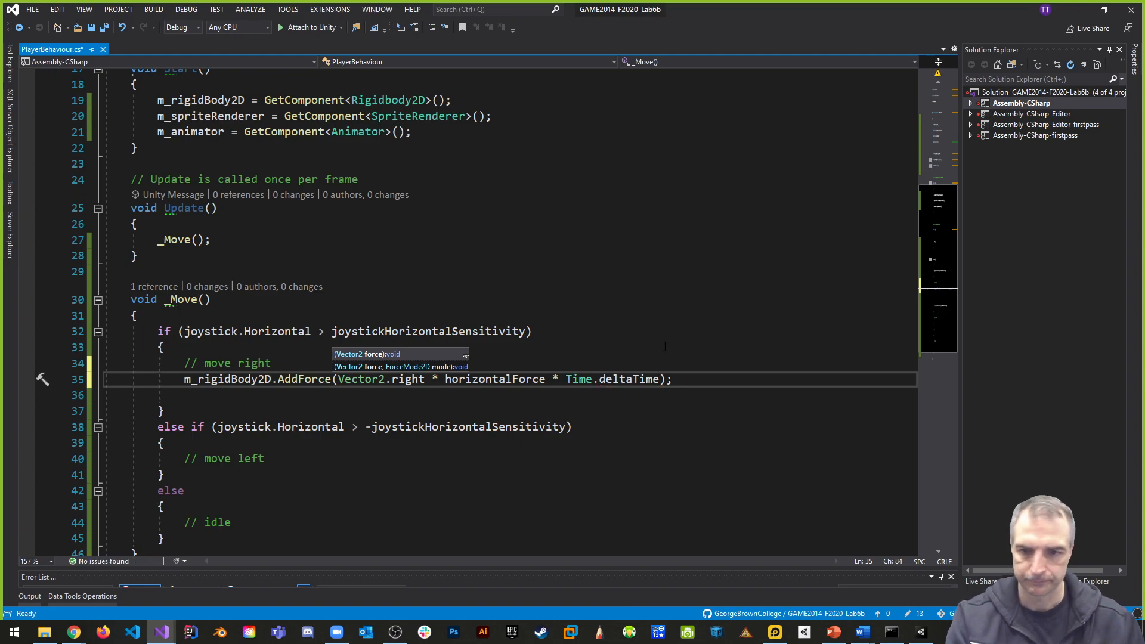
left_click(608, 333)
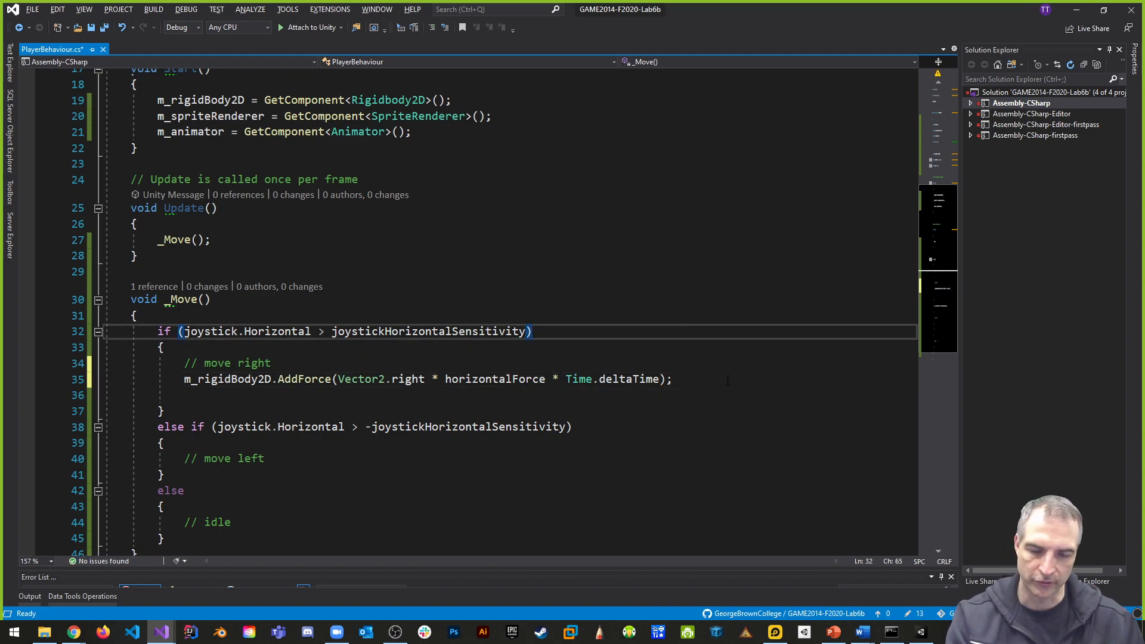
- Copy the AddForce line below the "// move left" comment, change its direction to Vector2.left, and save the script
left_click_drag(680, 380, 43, 378)
key("ctrl+c")
left_click(307, 456)
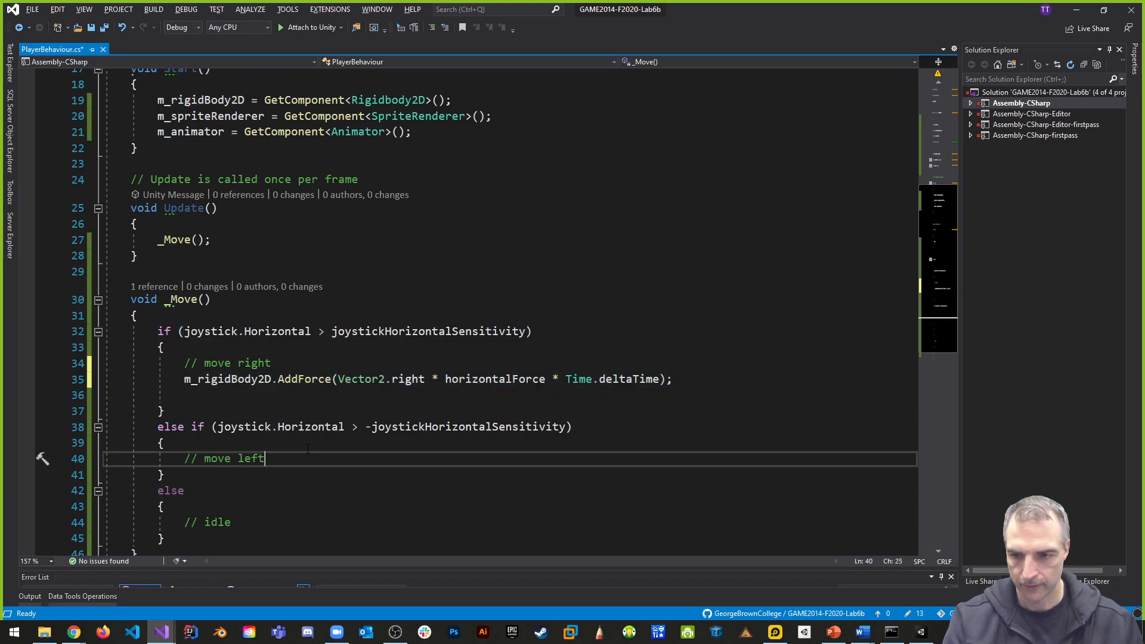
key("Return")
key("ctrl+v")
double_click(422, 474)
type("left")
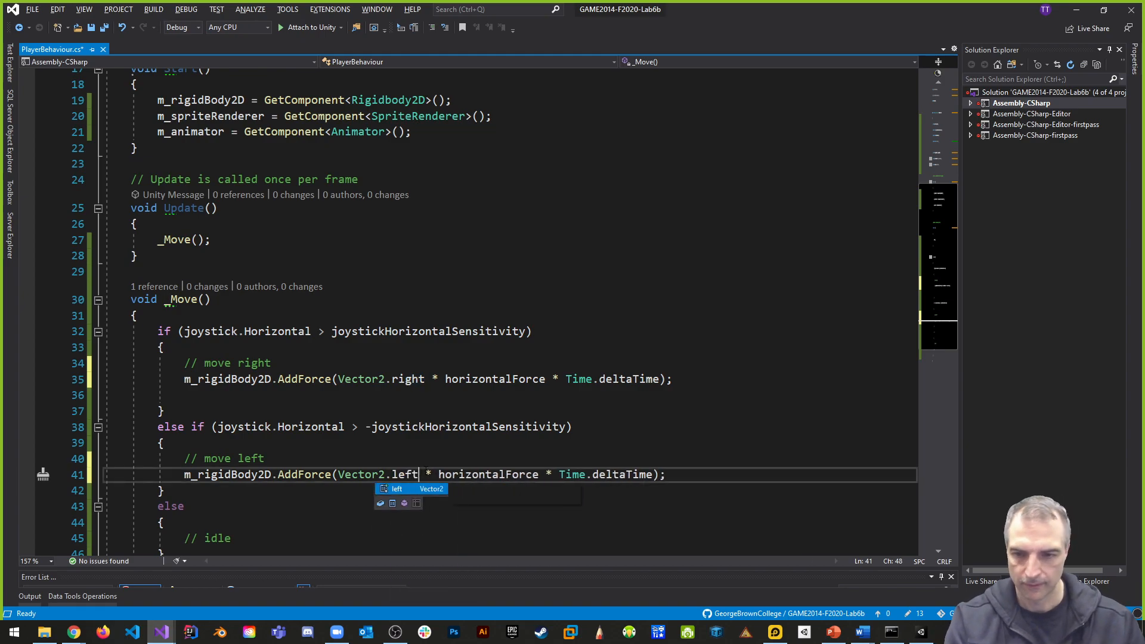
left_click(837, 365)
key("ctrl+s")
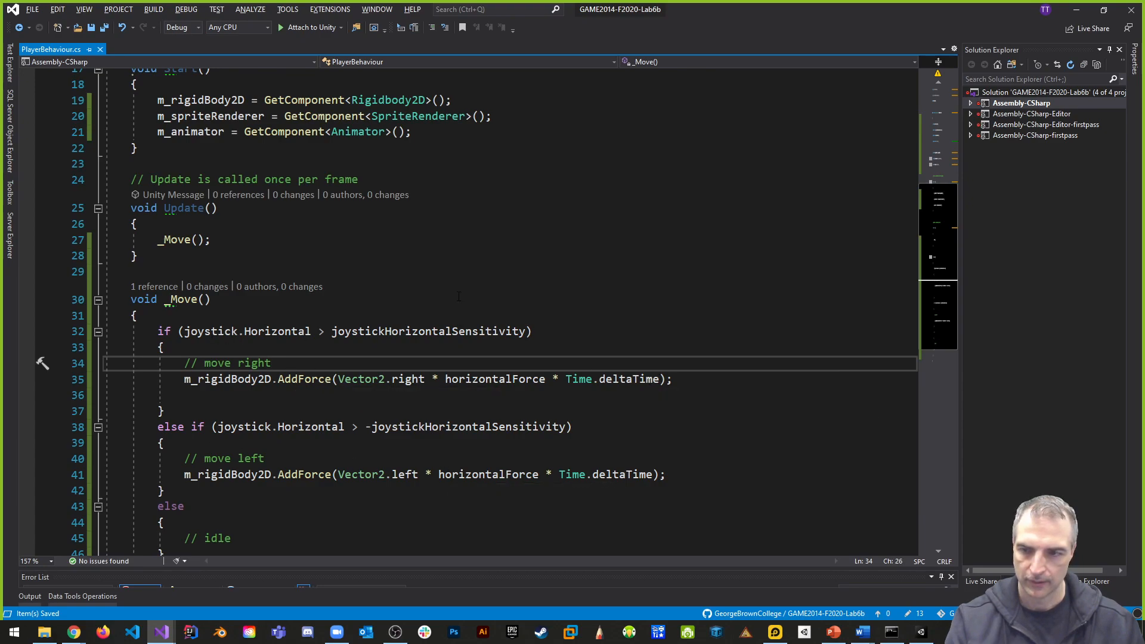
left_click(593, 316)
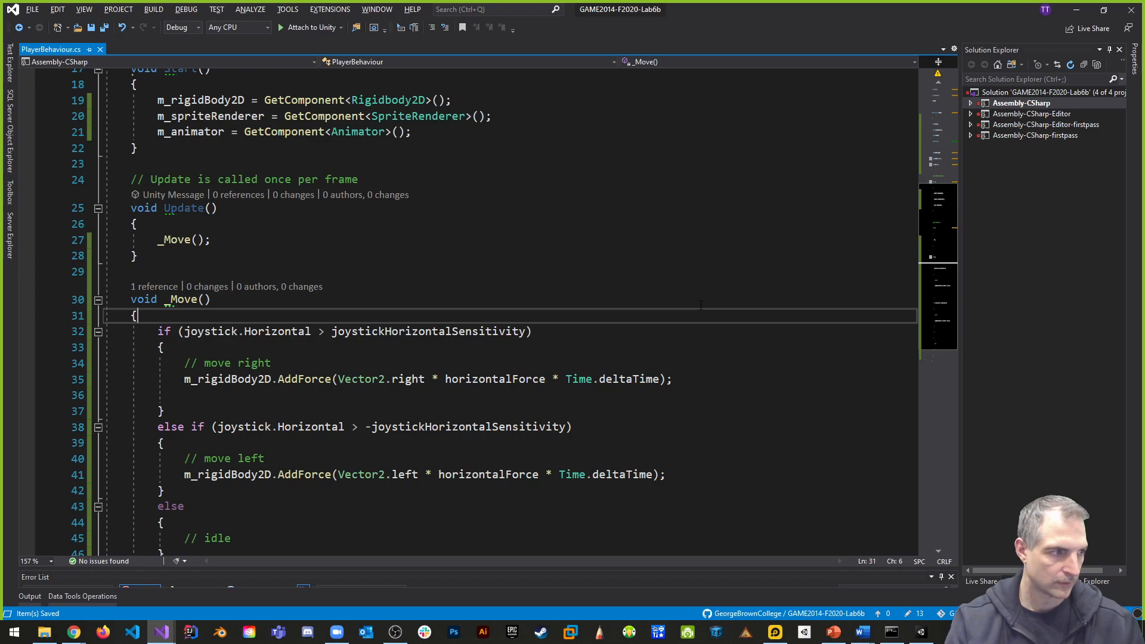
- Change the move-left condition in _Move so joystick.Horizontal is compared with < instead of > against -joystickHorizontalSensitivity, and save the script
scroll(700, 305, "up", 2)
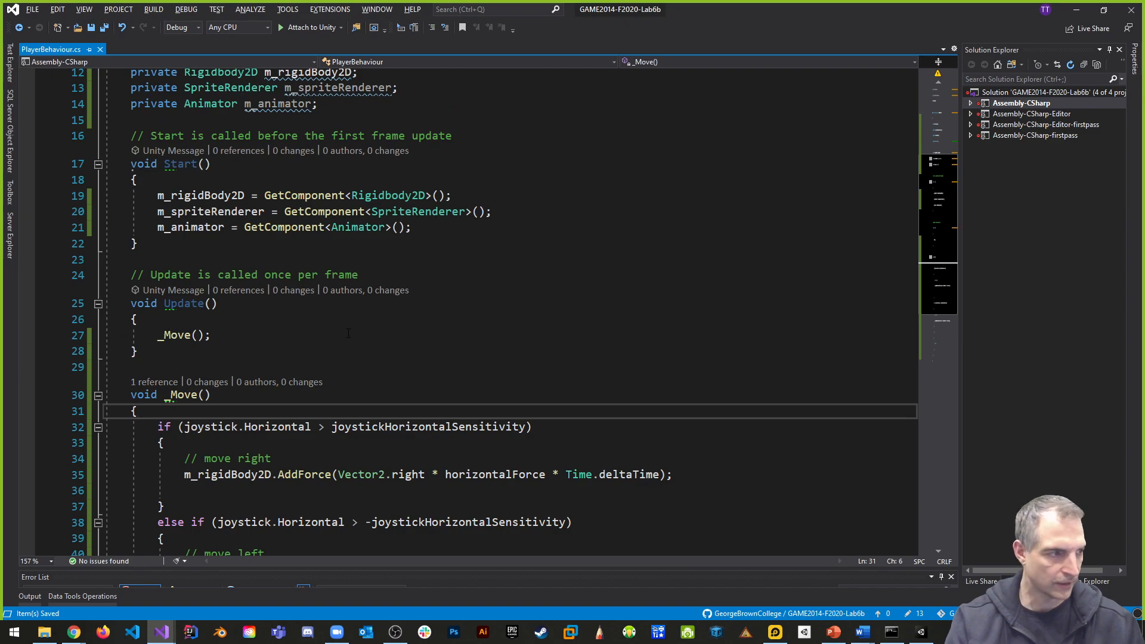
scroll(350, 332, "down", 3)
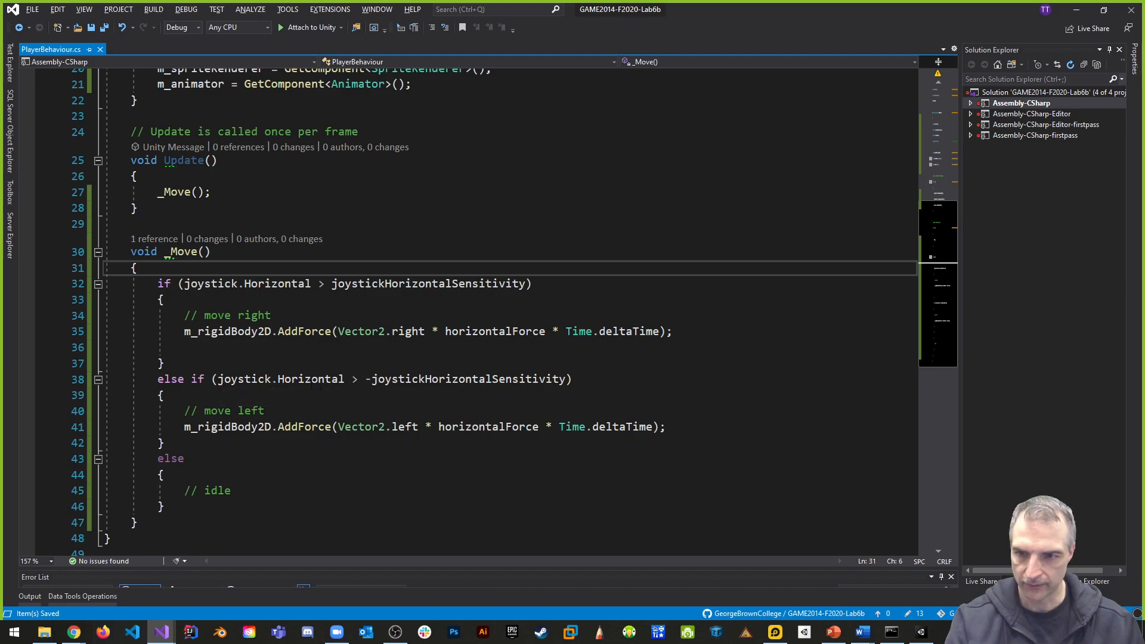
left_click(358, 380)
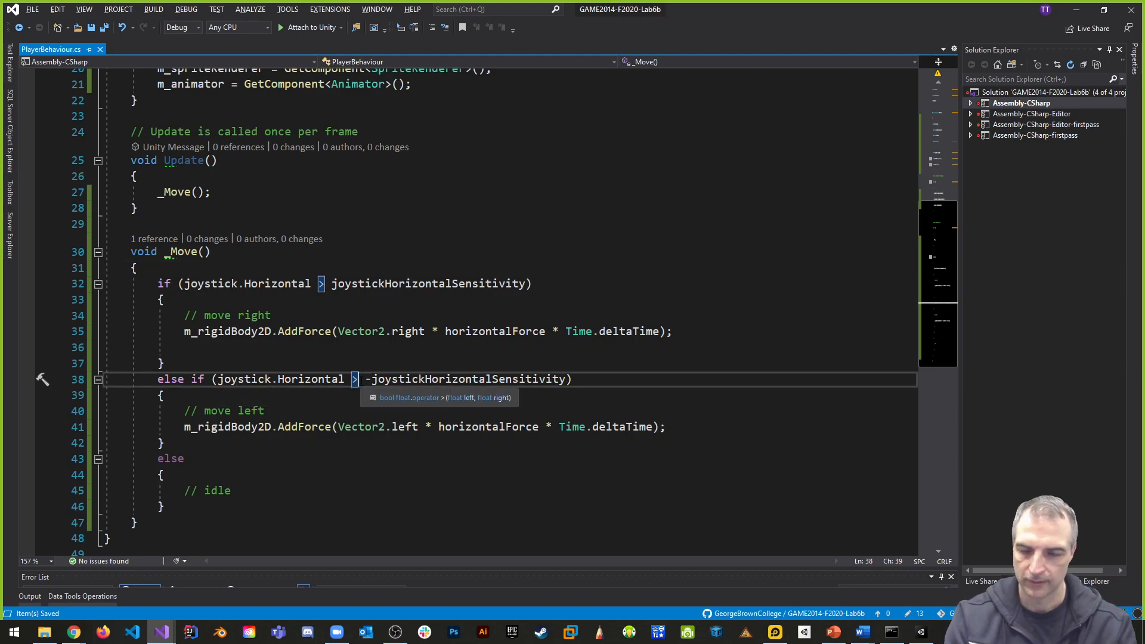
key("BackSpace")
type("<")
left_click(657, 159)
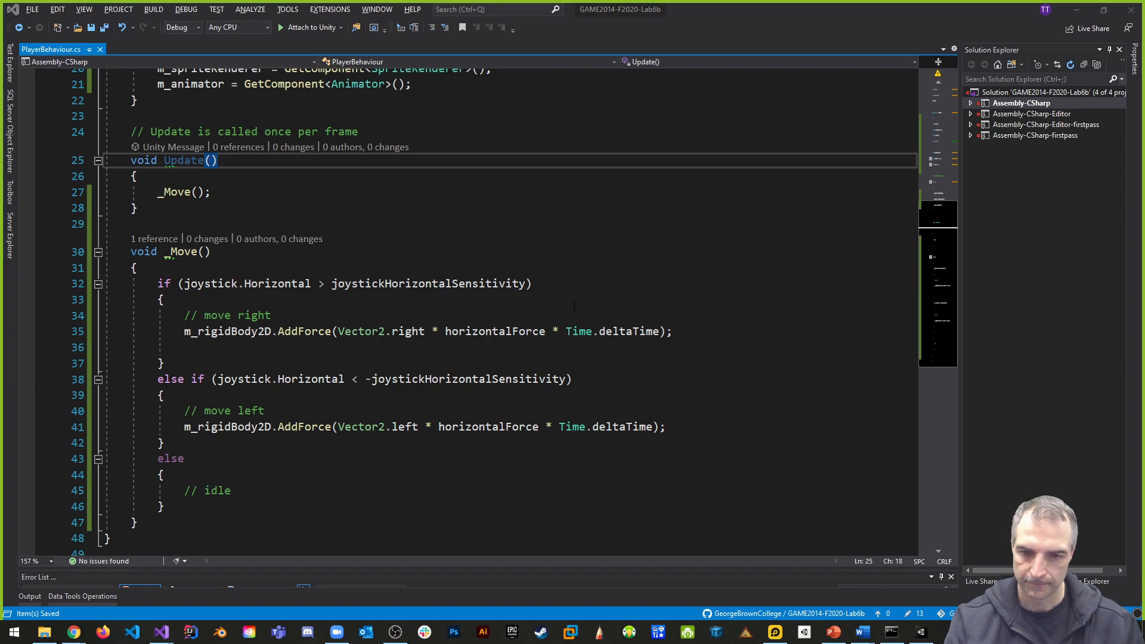
- In Unity, set the Player Behaviour's Joystick Horizontal Sensitivity to 0.2, Horizontal Force to 500 and Vertical Force to 10000
key("alt+Tab")
key("alt+Tab")
key("Tab")
key("Tab")
key("Tab")
key("Tab")
left_click(303, 210)
key("w")
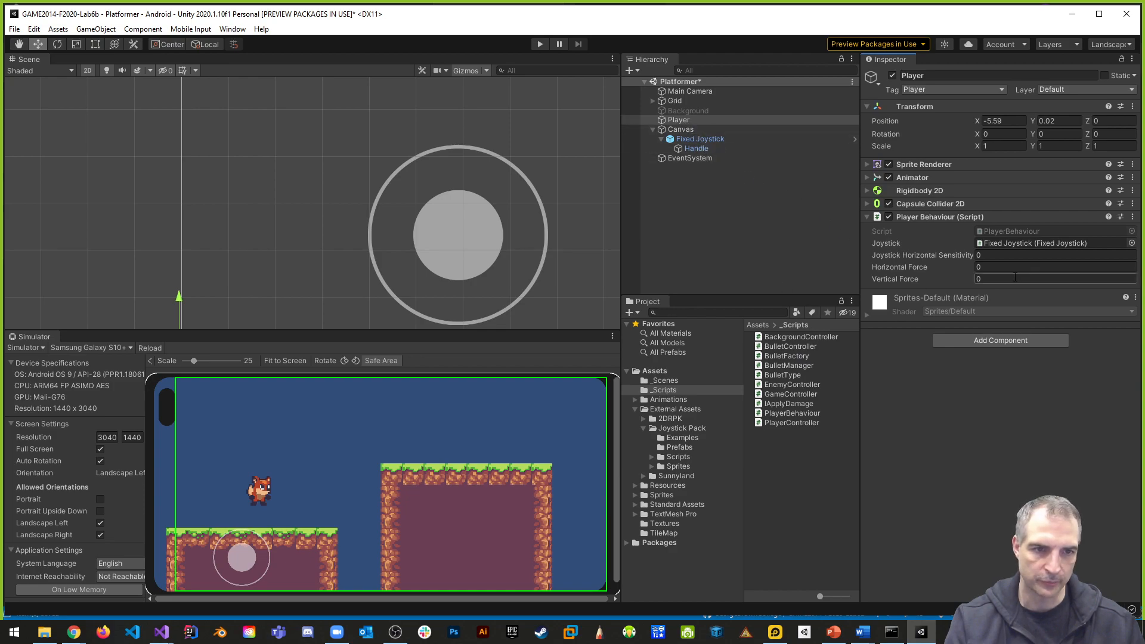
left_click(995, 256)
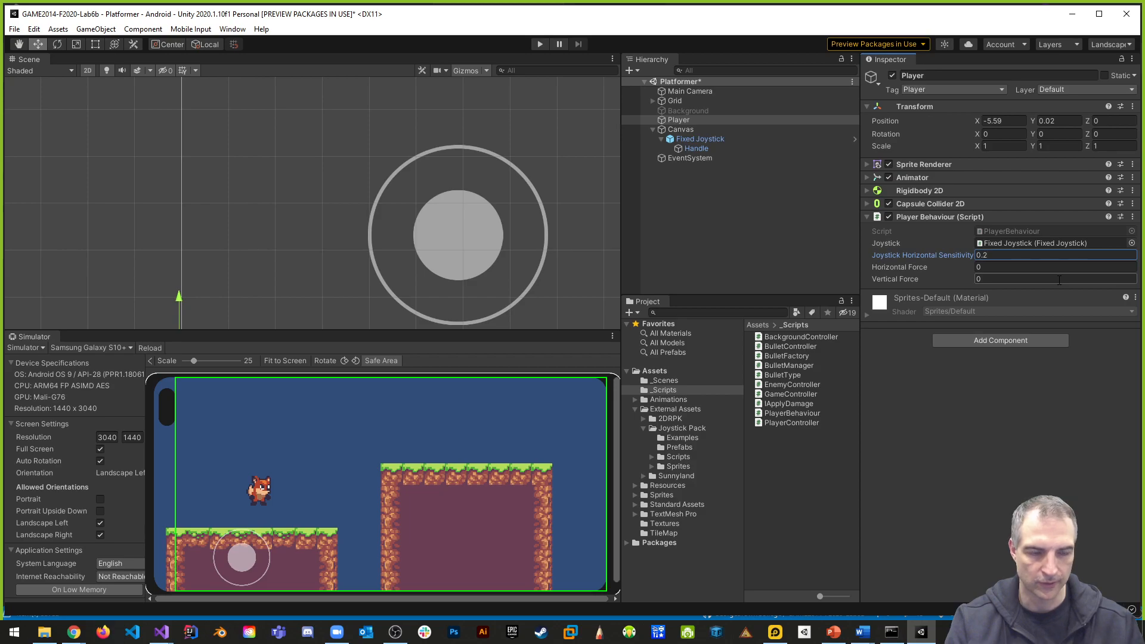
left_click(988, 266)
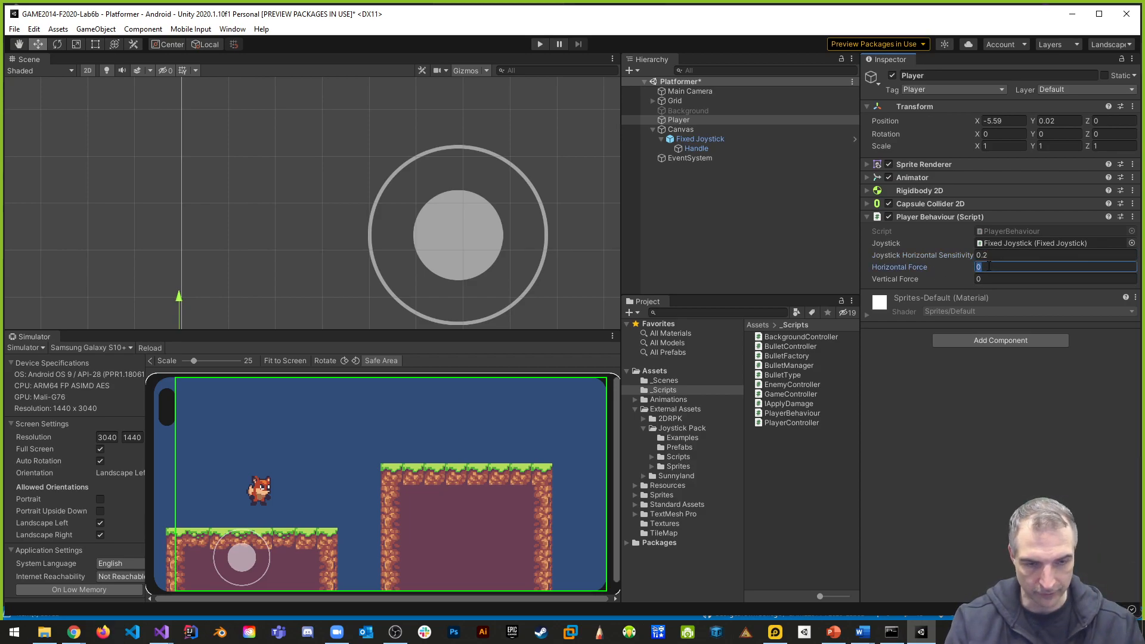
left_click(993, 278)
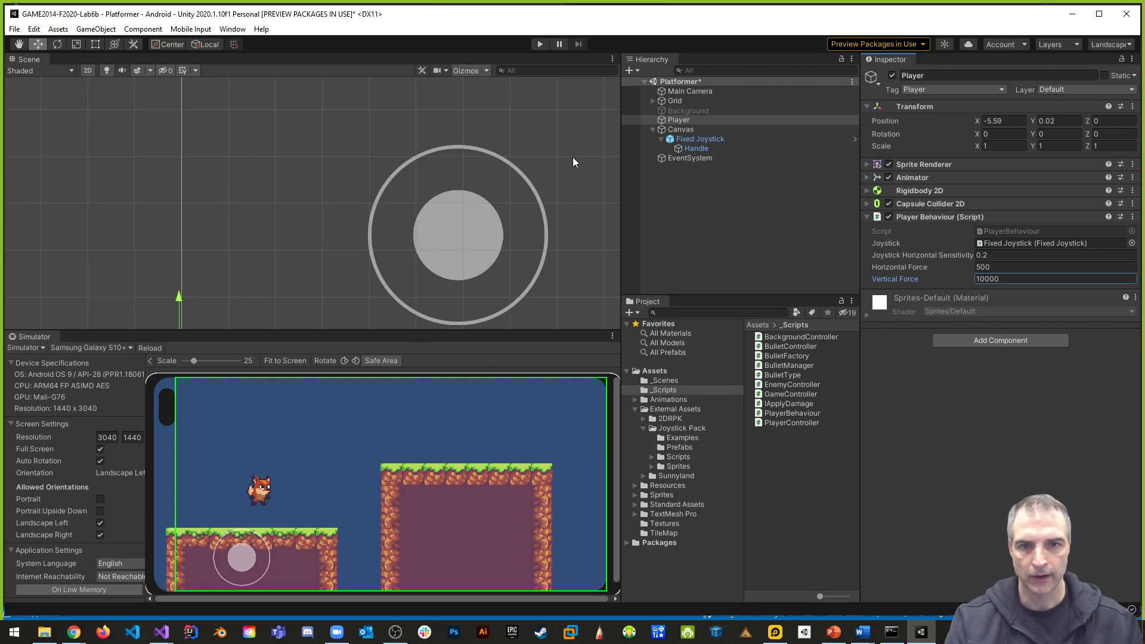
- Run the game, test moving the Player with the on-screen joystick, and stop play mode
left_click(540, 44)
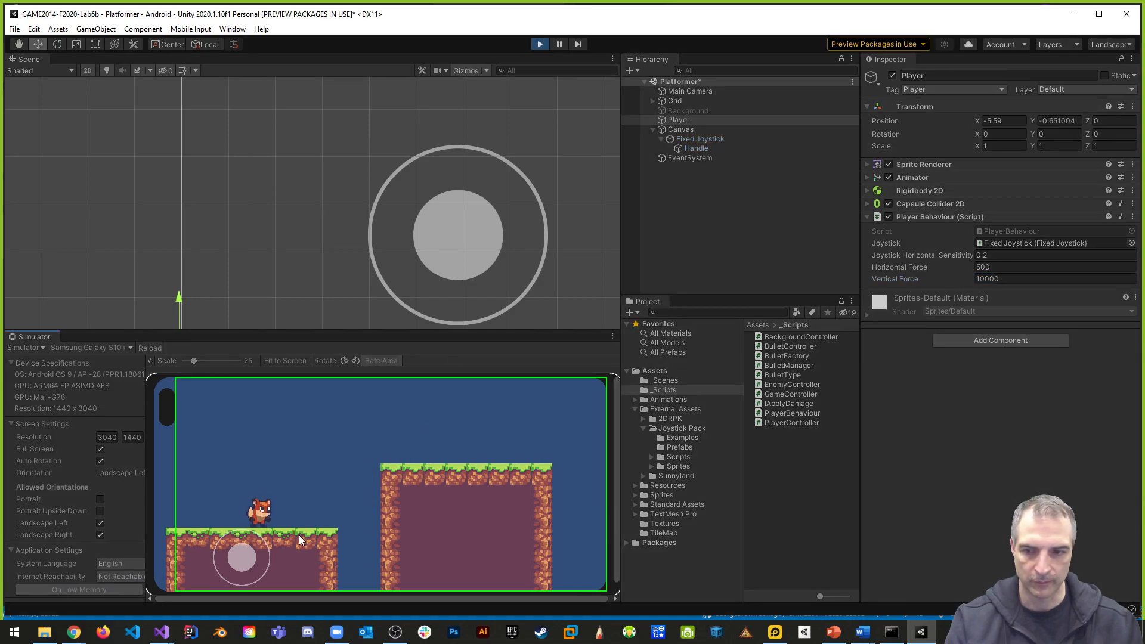
left_click_drag(245, 553, 206, 553)
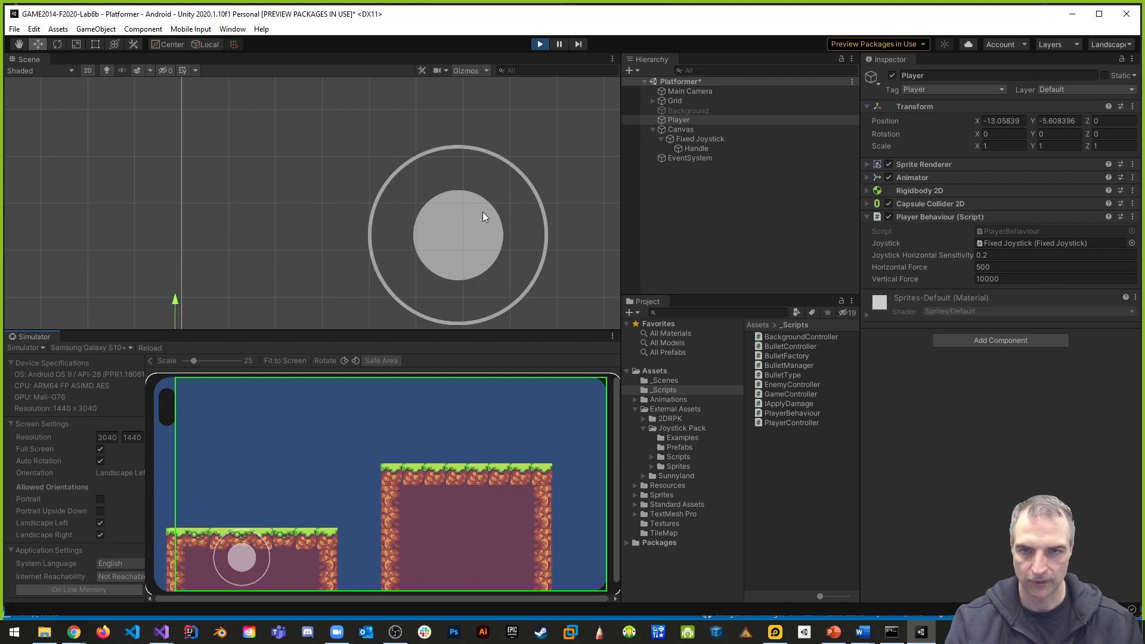
left_click(541, 45)
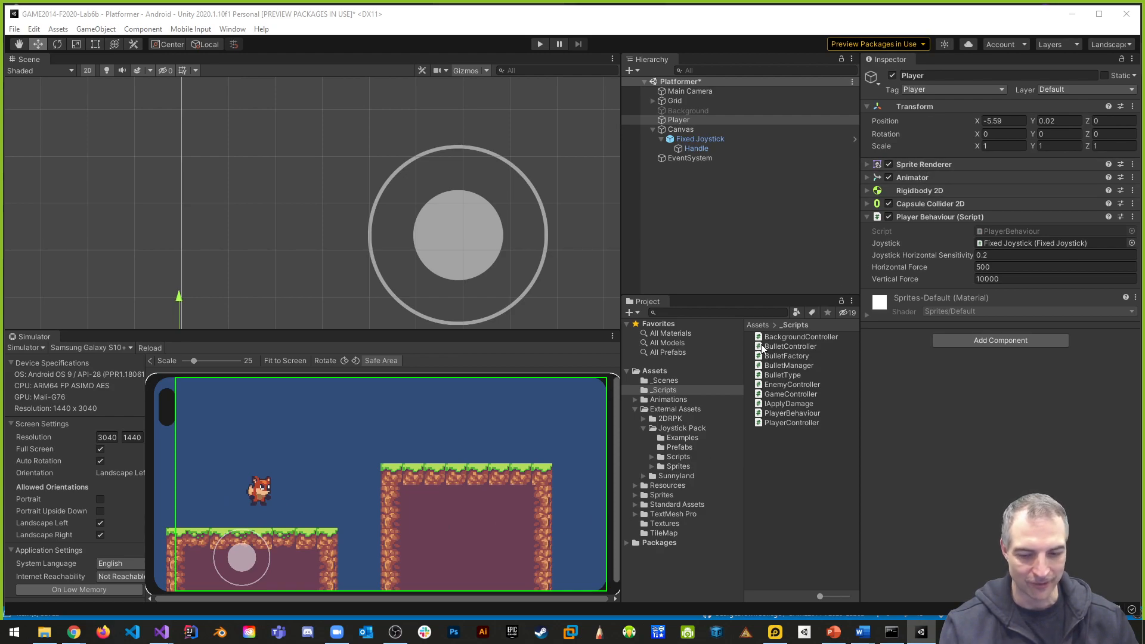
- In Visual Studio, add m_spriteRenderer.flipX = false; below the AddForce line in the move-right branch of _Move
key("alt+Tab")
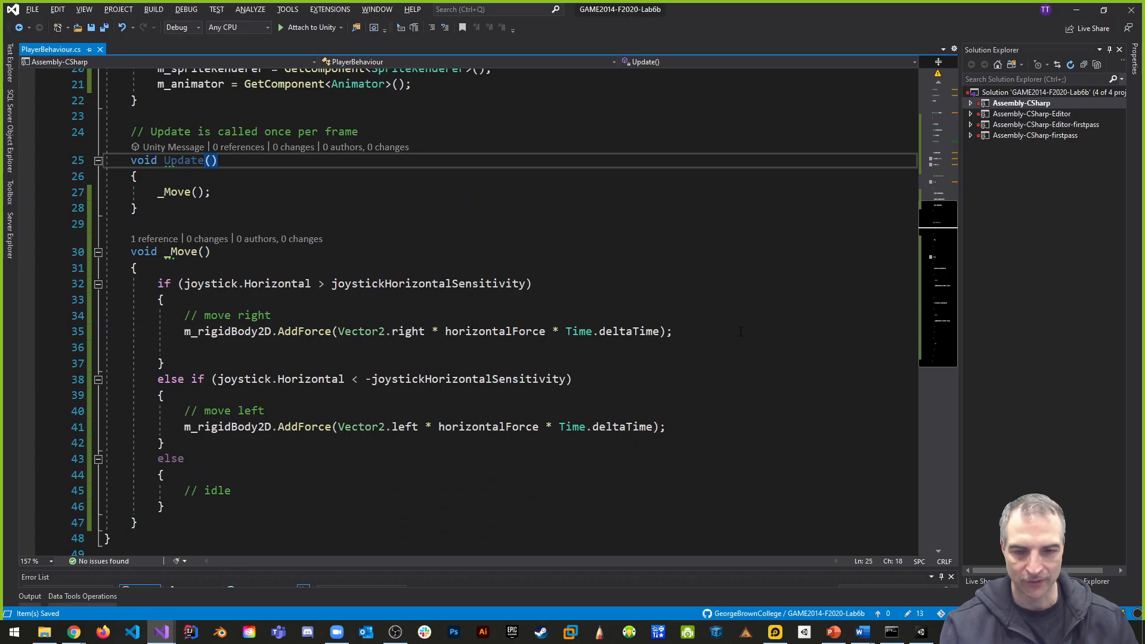
left_click(703, 332)
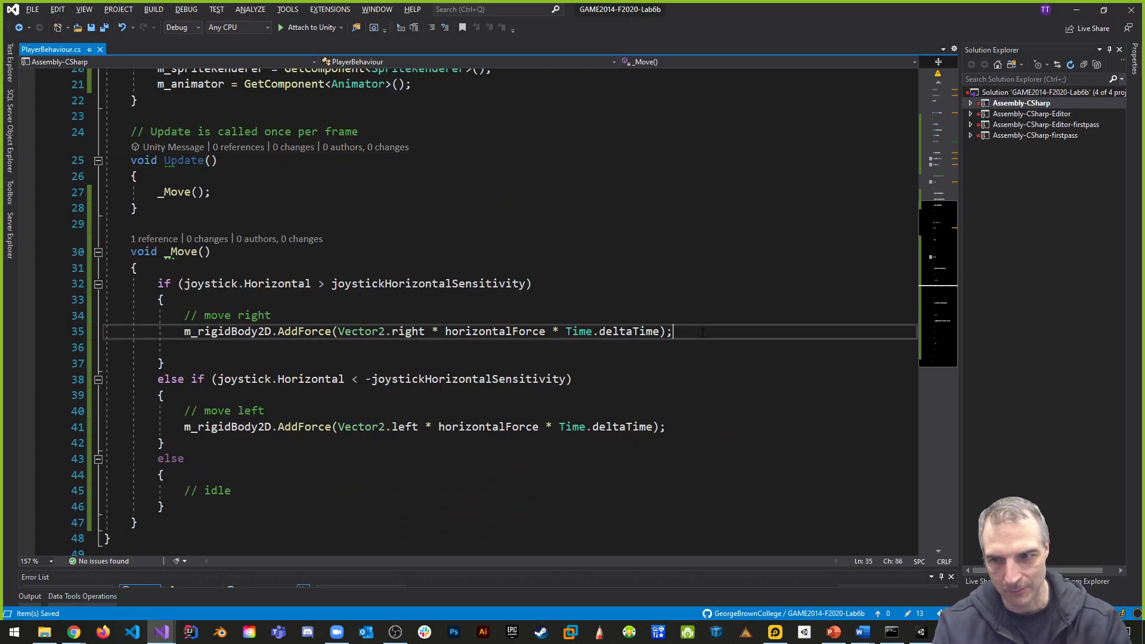
key("Return")
type("m_spriteRenderer-0")
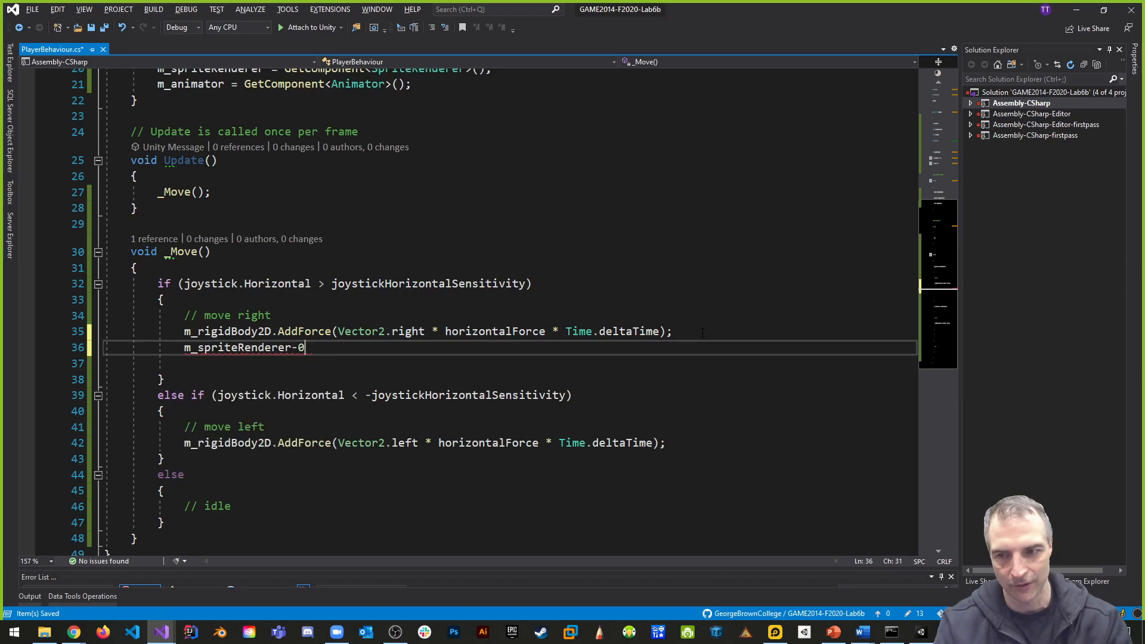
key("BackSpace")
key("BackSpace")
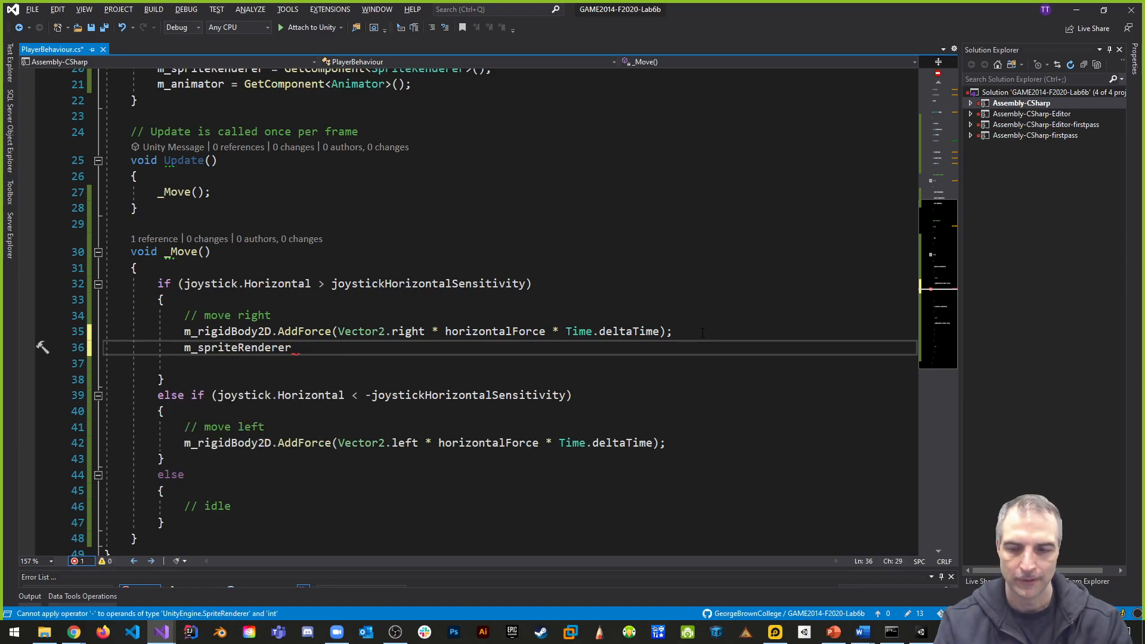
type(".flipX")
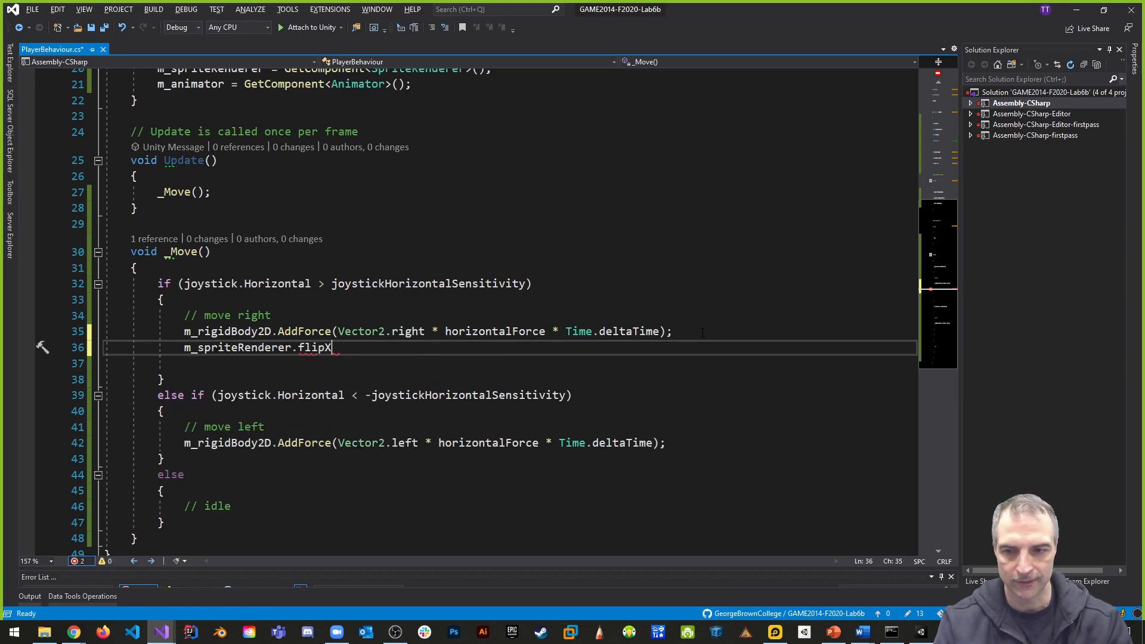
type(" = false;")
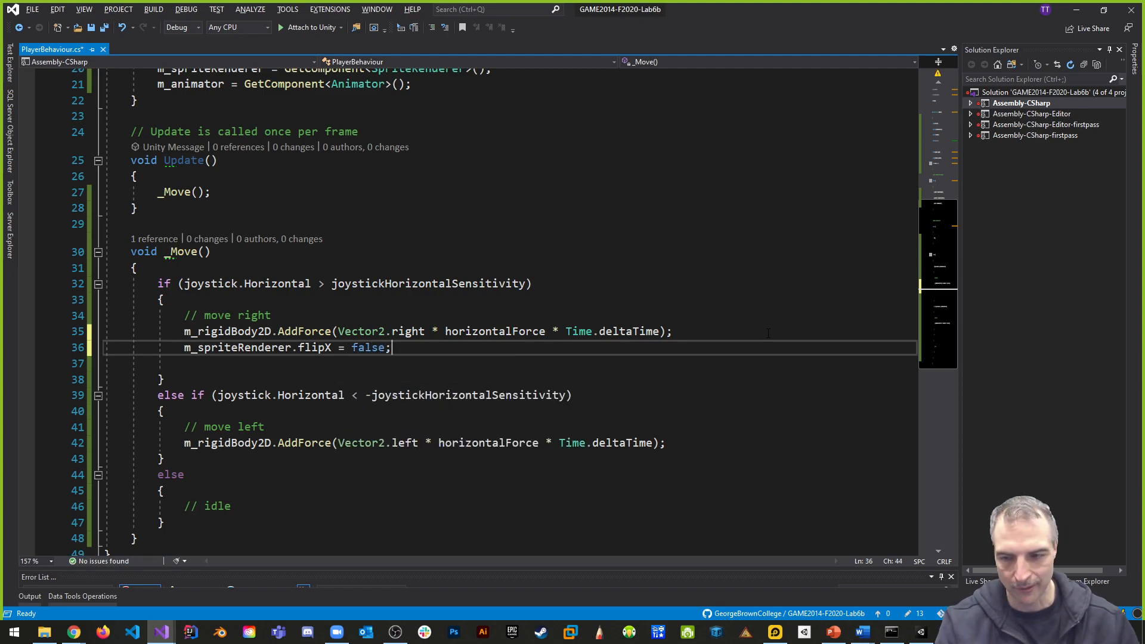
- Add m_spriteRenderer.flipX = true; below the AddForce line in the move-left branch and save the script
left_click(706, 444)
key("Return")
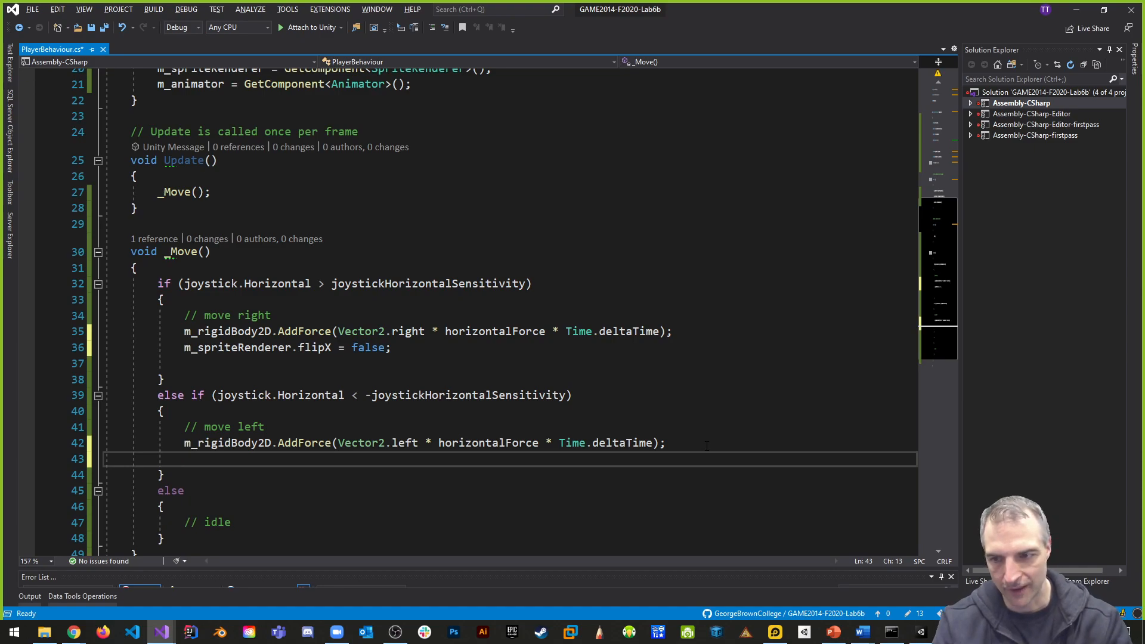
type("m_spriteRenderer.flipX = true;")
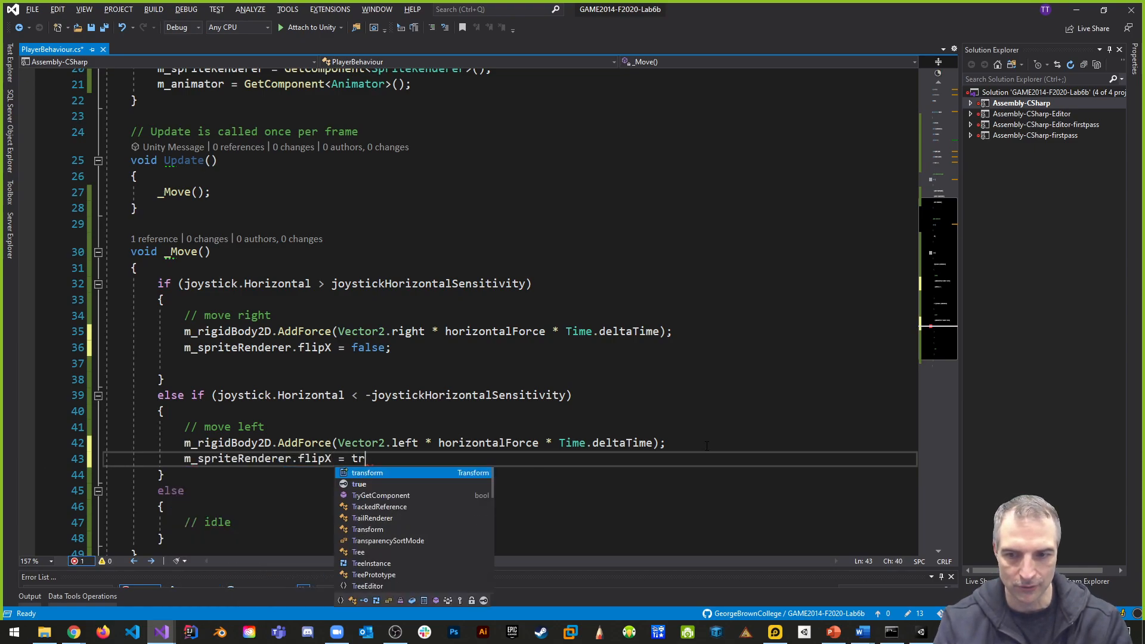
key("ctrl+s")
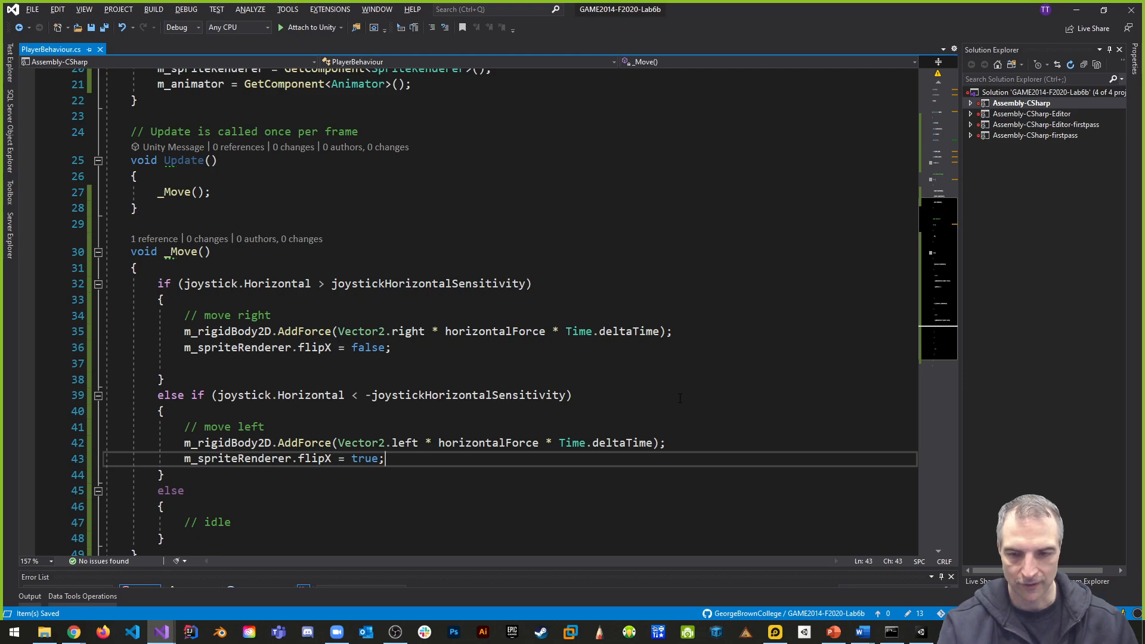
- In Unity, run the game to test the Player sprite's flipping with the joystick direction, and stop play mode
key("alt+Tab")
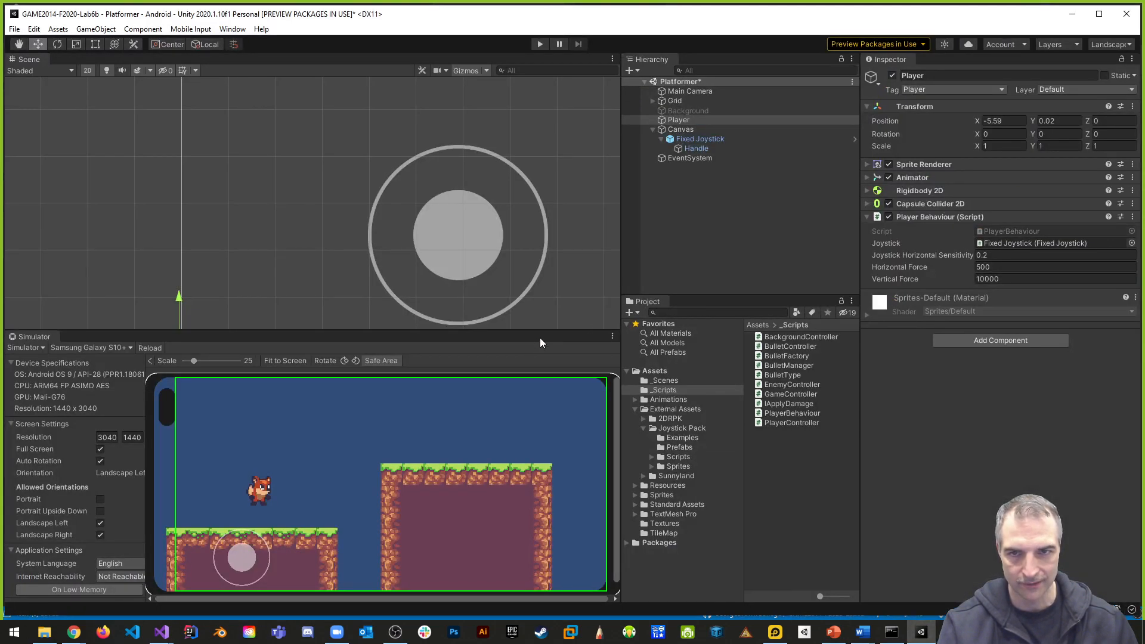
left_click(540, 44)
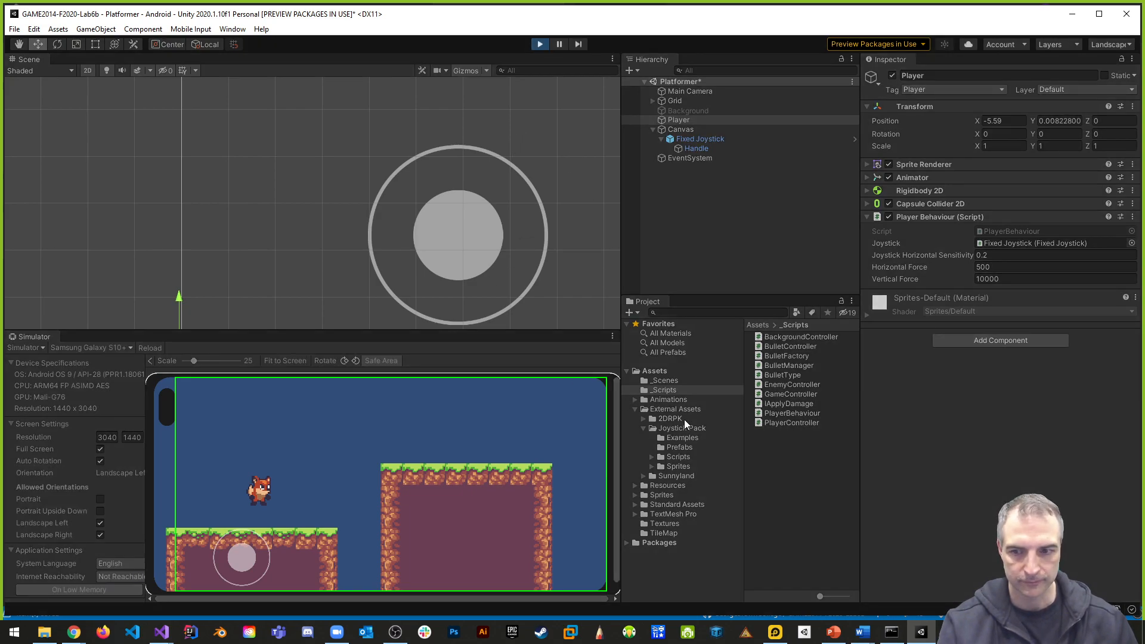
left_click_drag(237, 558, 288, 563)
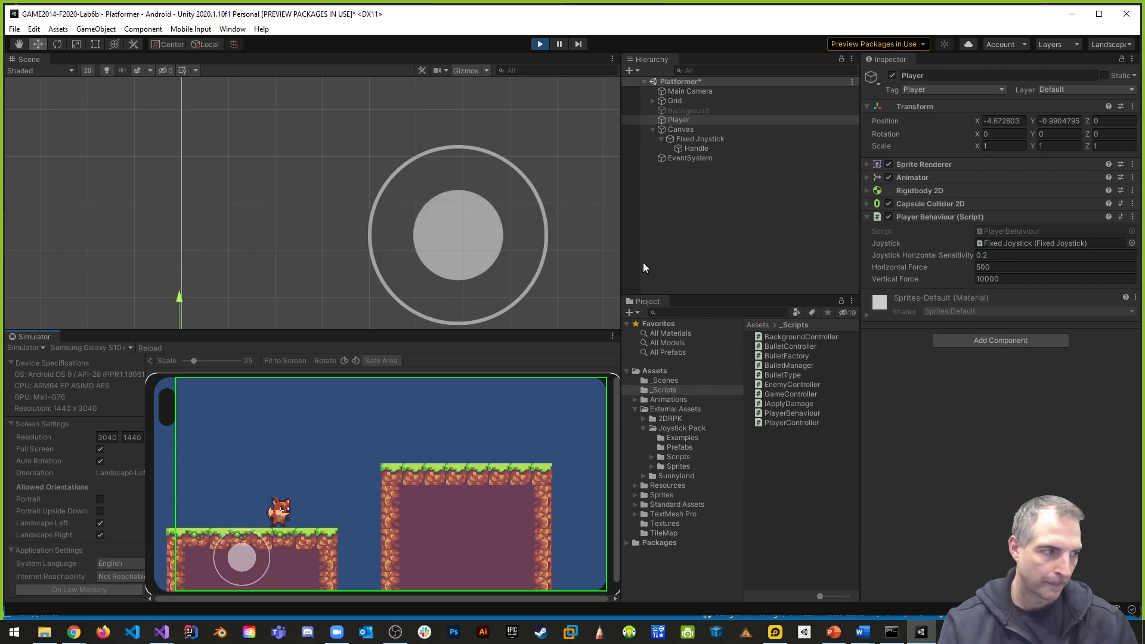
left_click(540, 45)
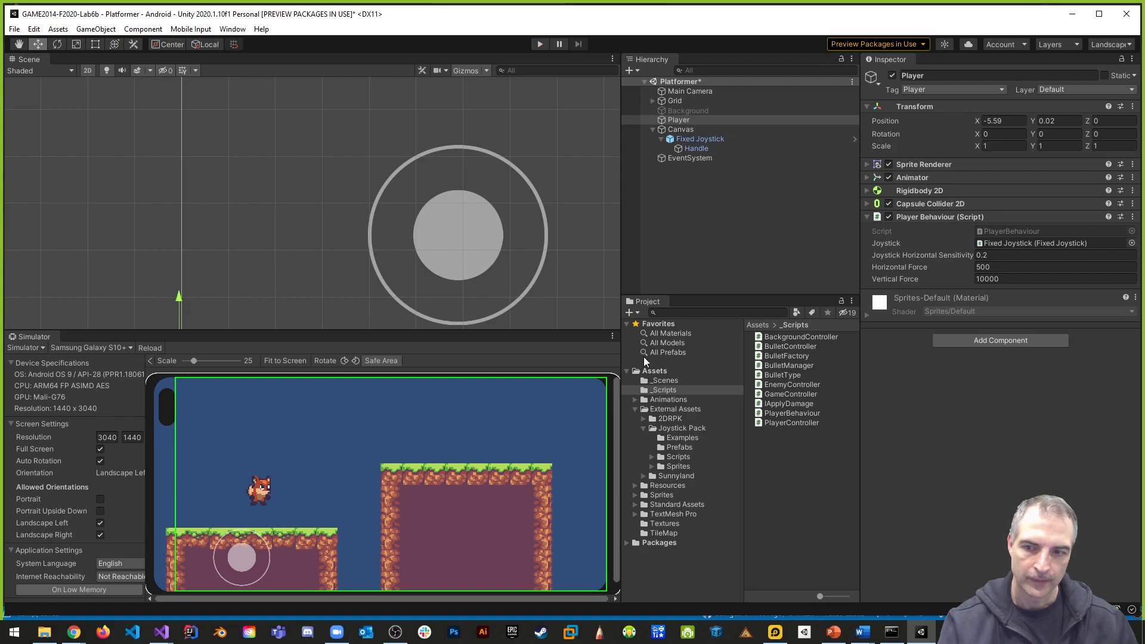
- Open the run sprite folder under External Assets > Sunnyland > artwork > Sprites > player
key("alt+Tab")
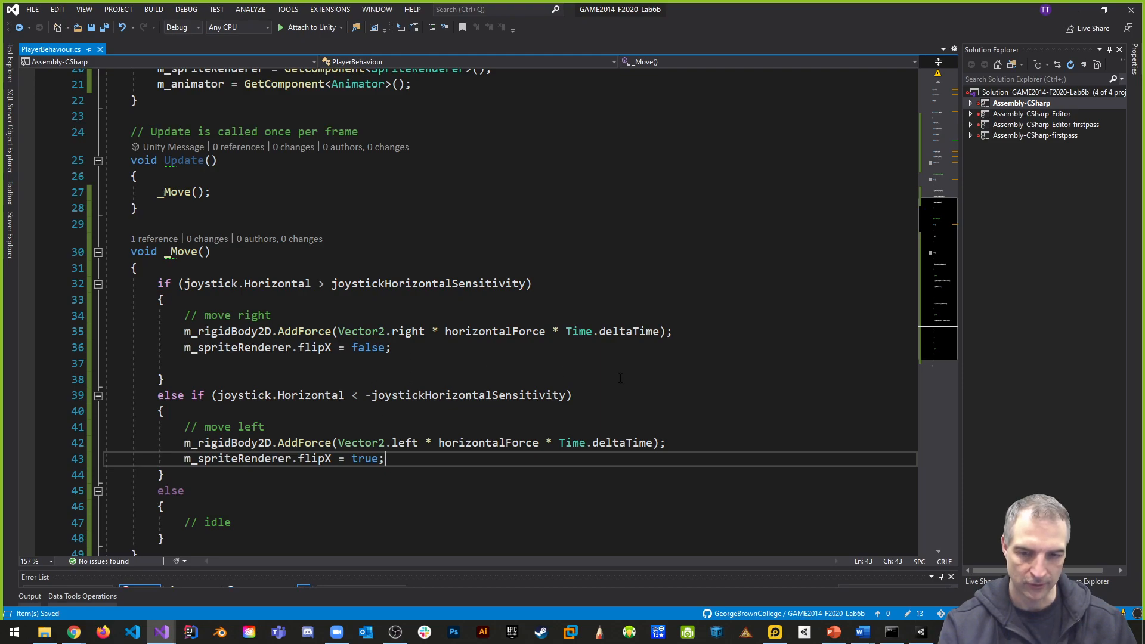
key("alt+Tab")
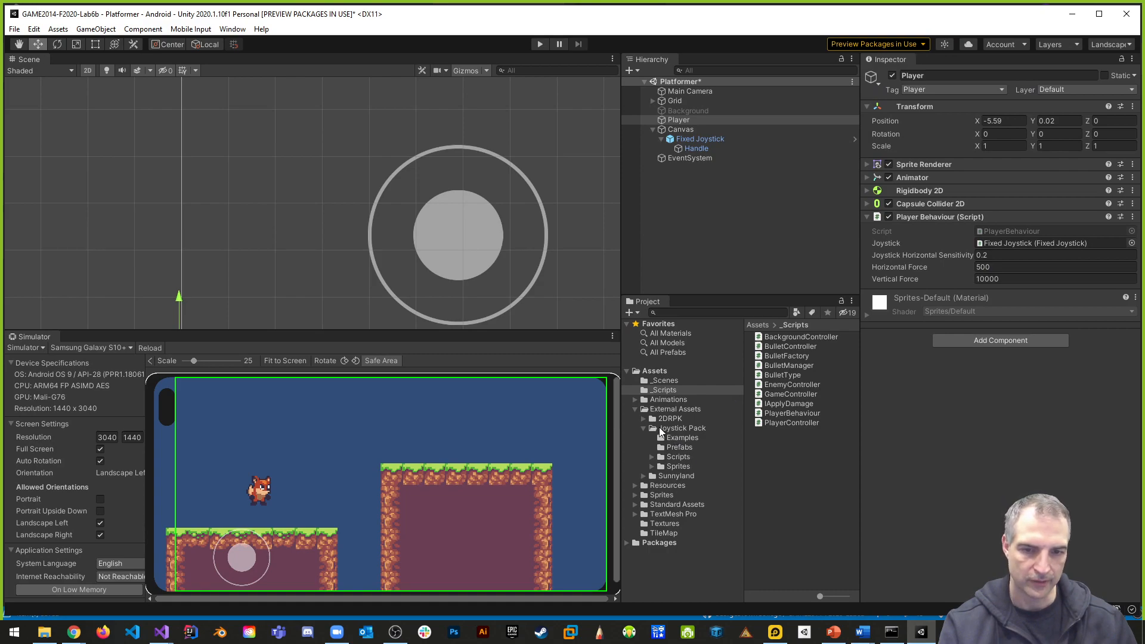
left_click(645, 428)
left_click(644, 438)
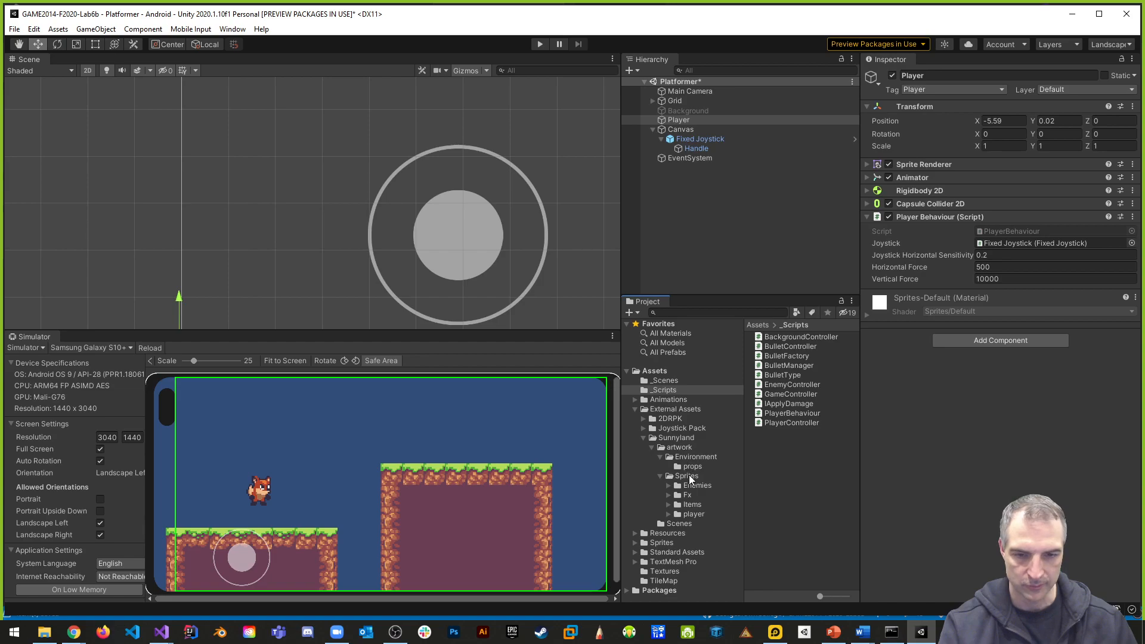
left_click(693, 514)
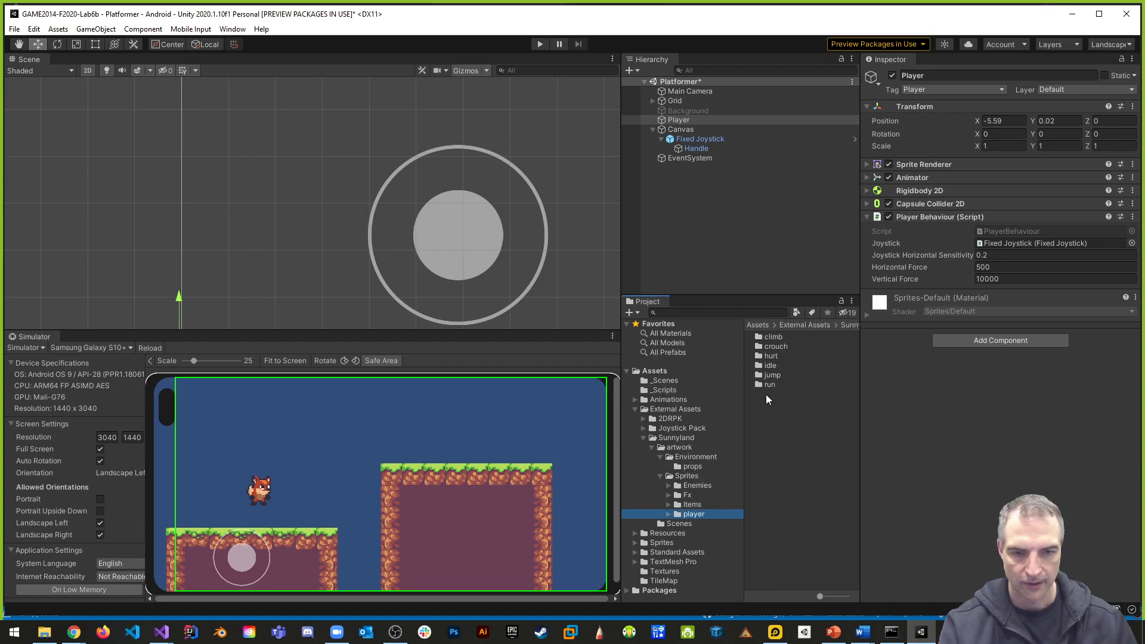
double_click(770, 385)
- Set Pixels Per Unit to 16 for sprites player-run-1 through player-run-6 and apply the import settings
left_click(798, 386)
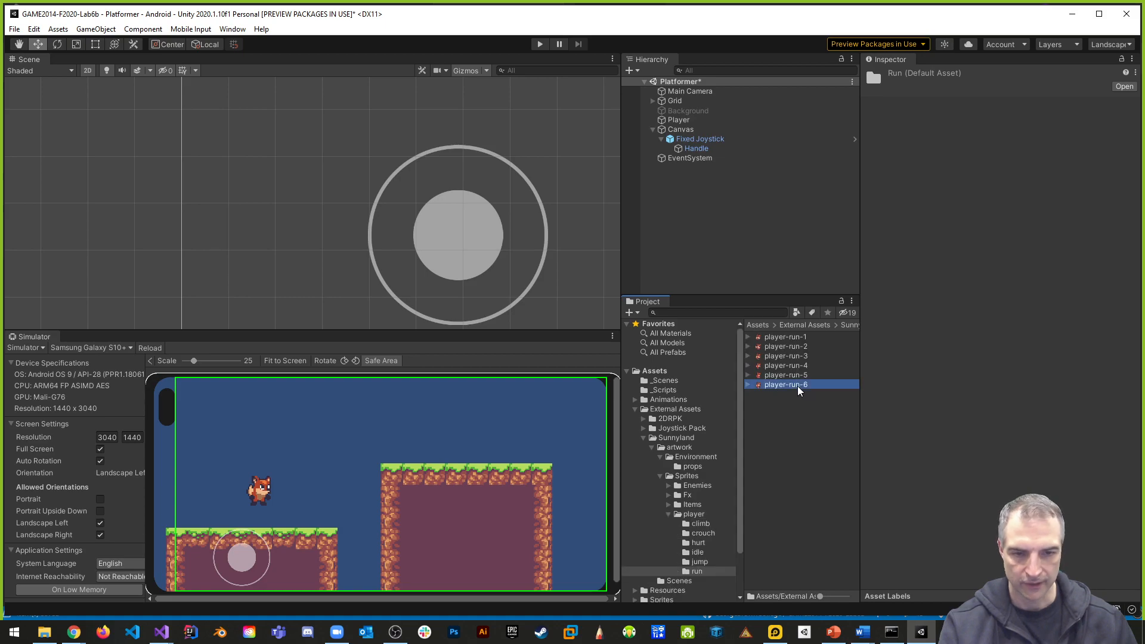
left_click(796, 339, "shift")
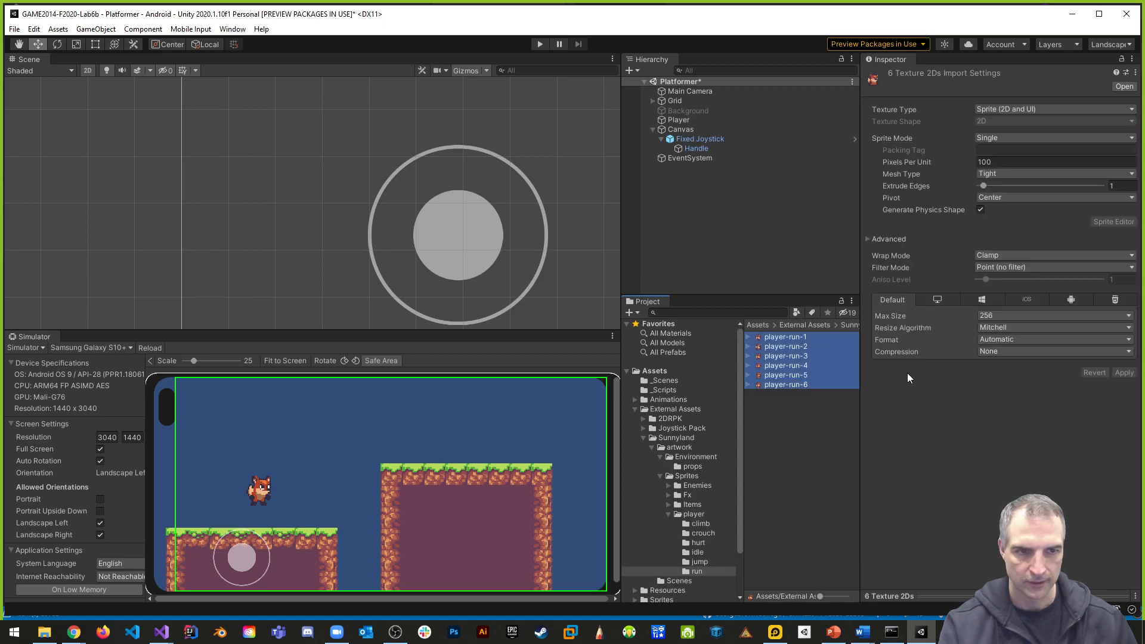
left_click(1002, 161)
type("16")
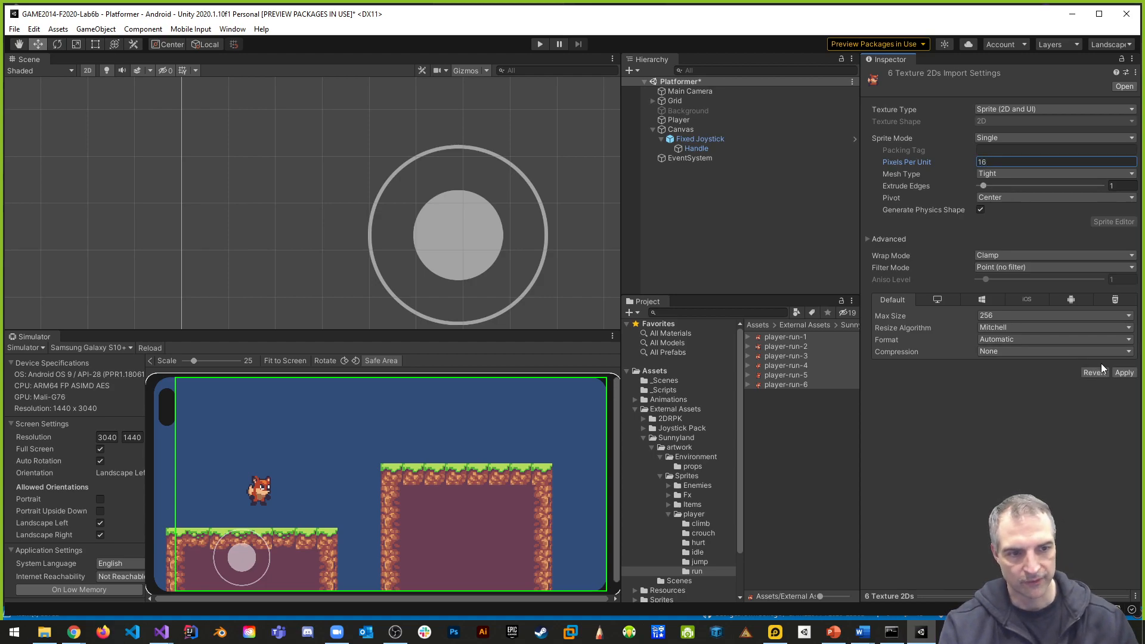
left_click(1116, 372)
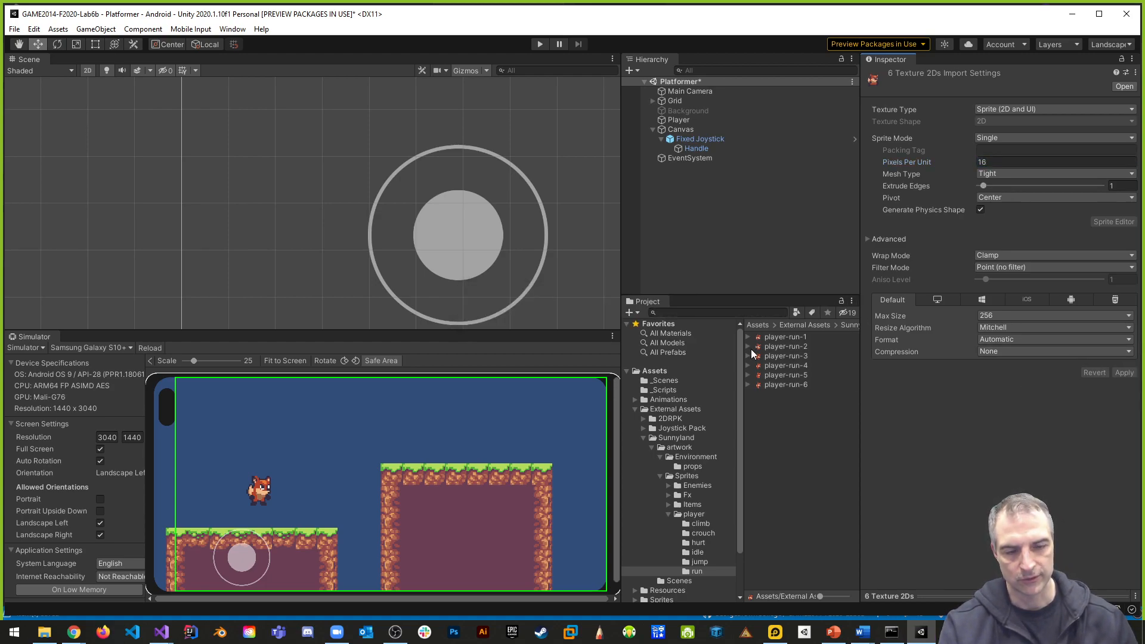
- Create a new animation in the scene from sprites player-run-1 through player-run-6, choosing Assets > Animations > Platformer > Player as its save folder
left_click(795, 385)
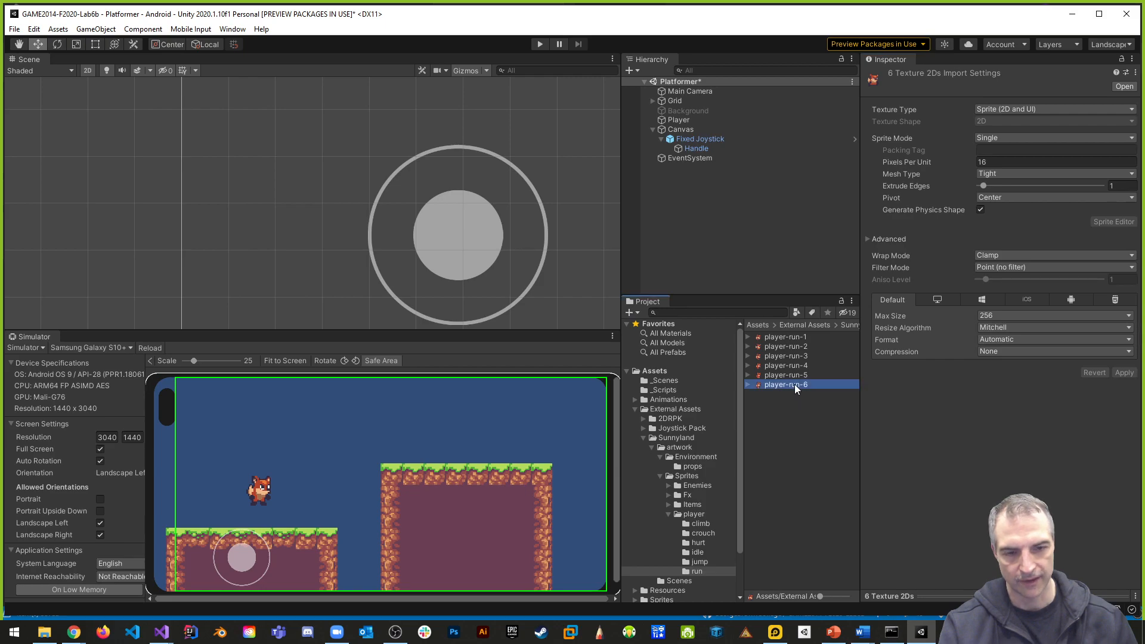
left_click(786, 337, "shift")
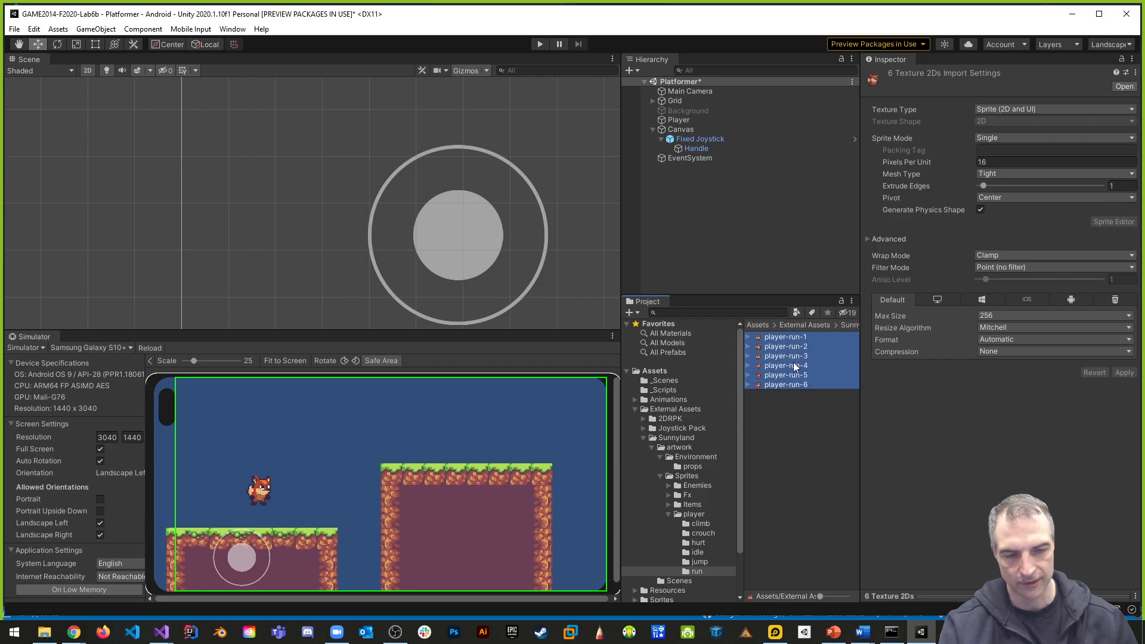
left_click_drag(788, 356, 693, 238)
left_click_drag(666, 200, 670, 205)
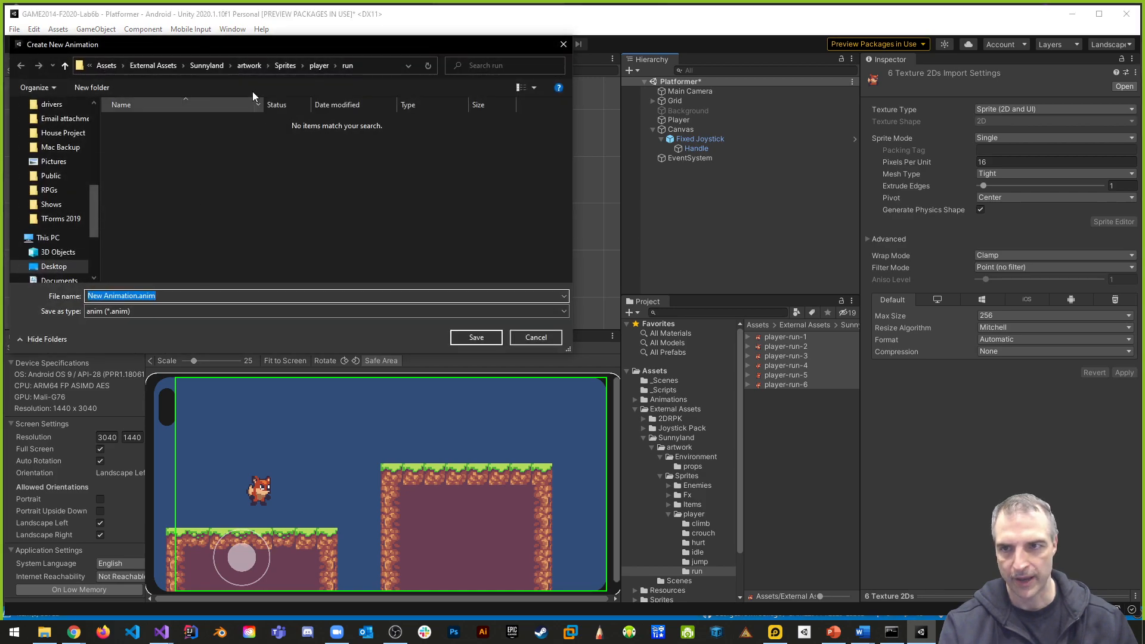
left_click(102, 63)
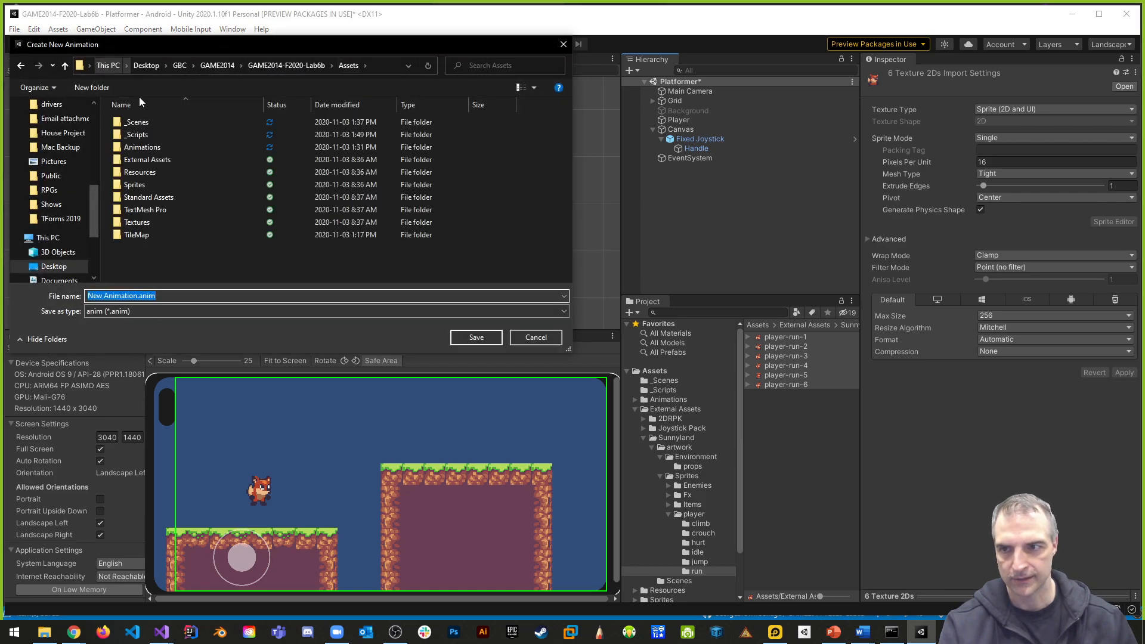
double_click(144, 148)
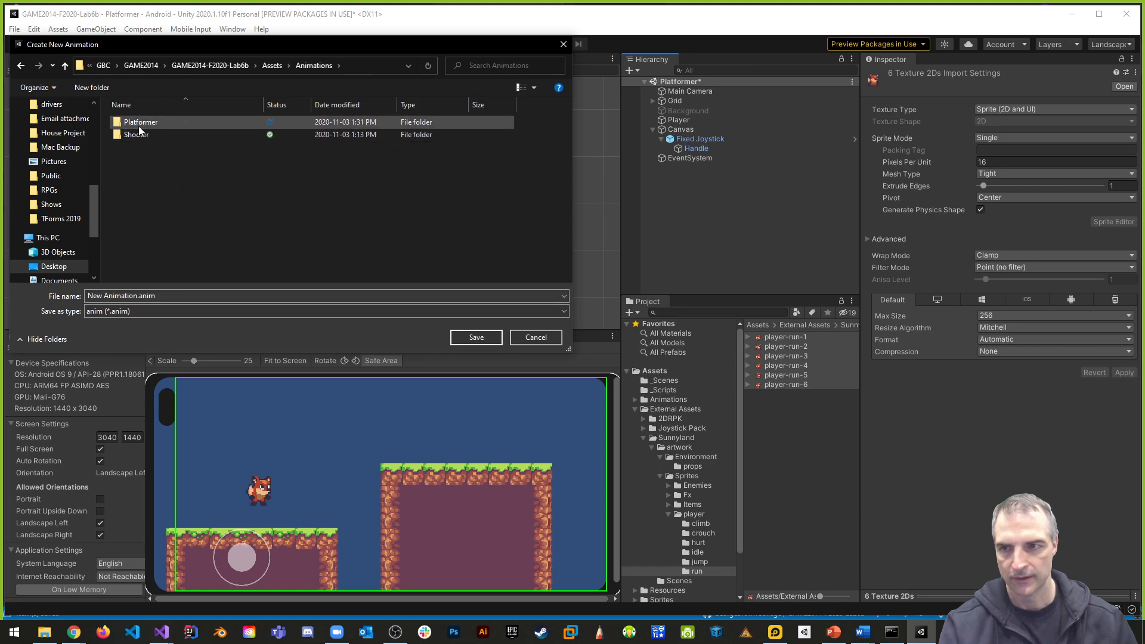
double_click(138, 123)
left_click(134, 123)
double_click(133, 123)
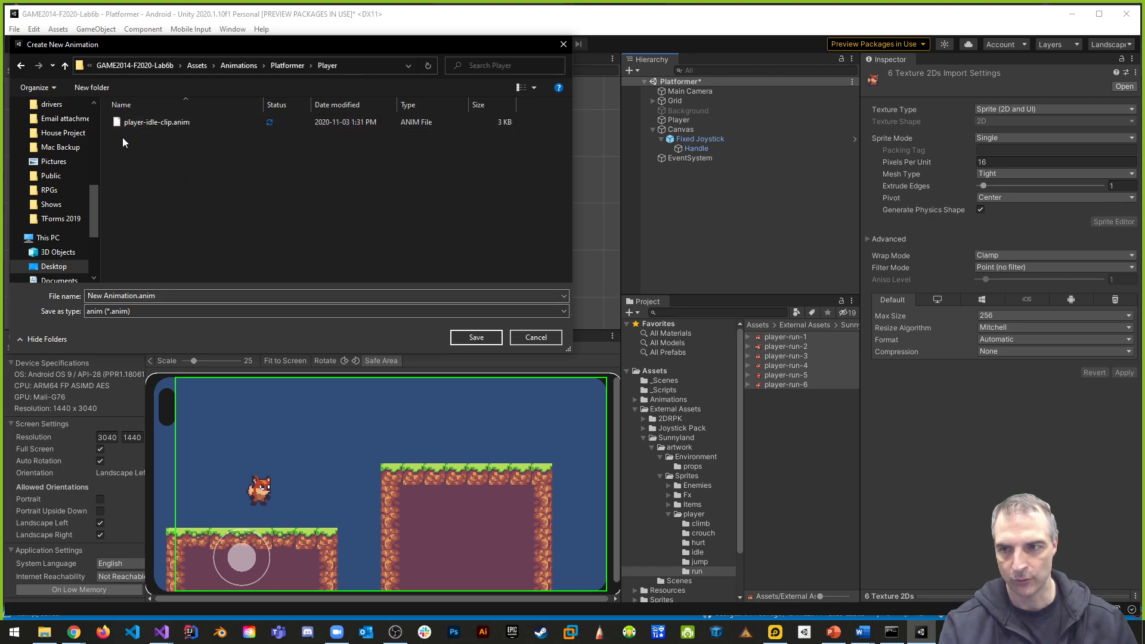
- Name the new animation file player-run-clip.anim and save it
left_click(136, 295)
left_click(114, 295)
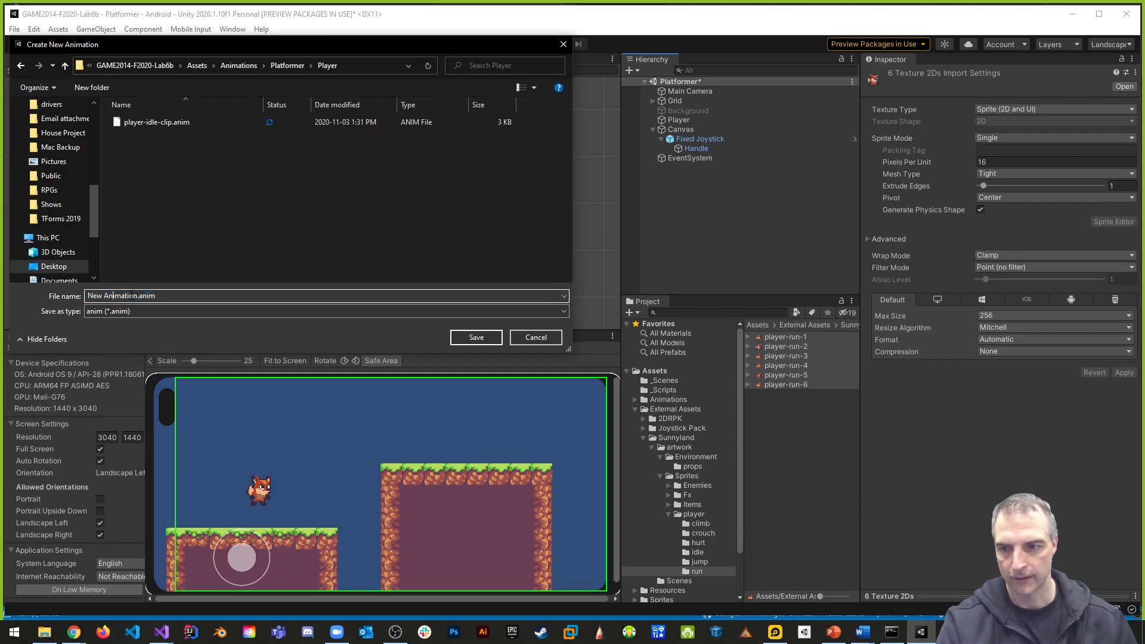
left_click_drag(138, 295, 37, 293)
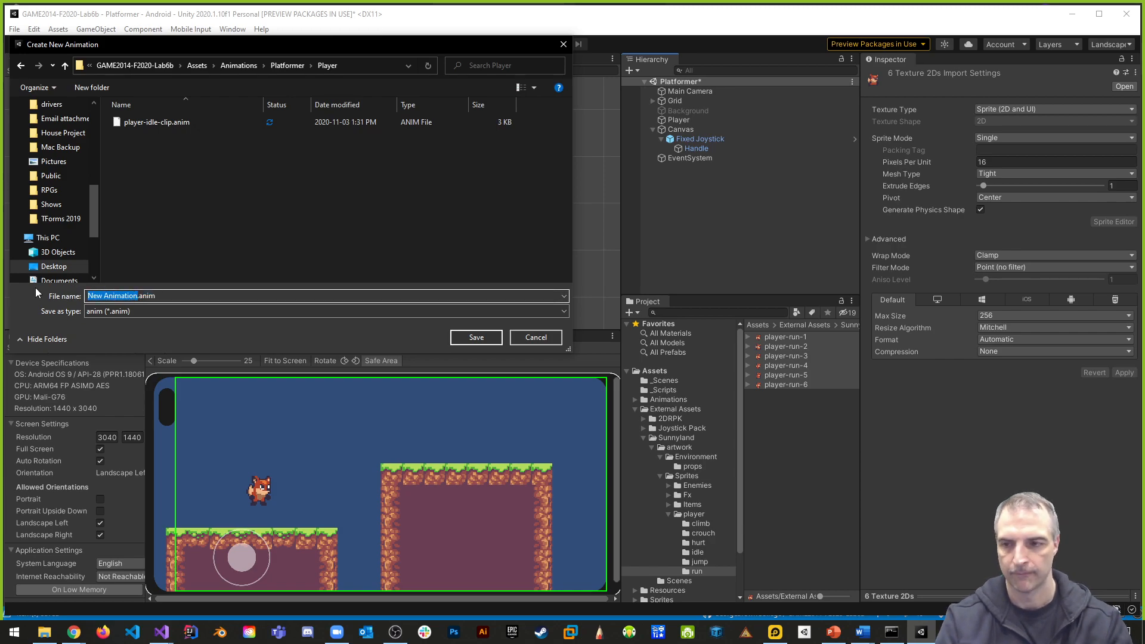
type("player")
type("-run-clip")
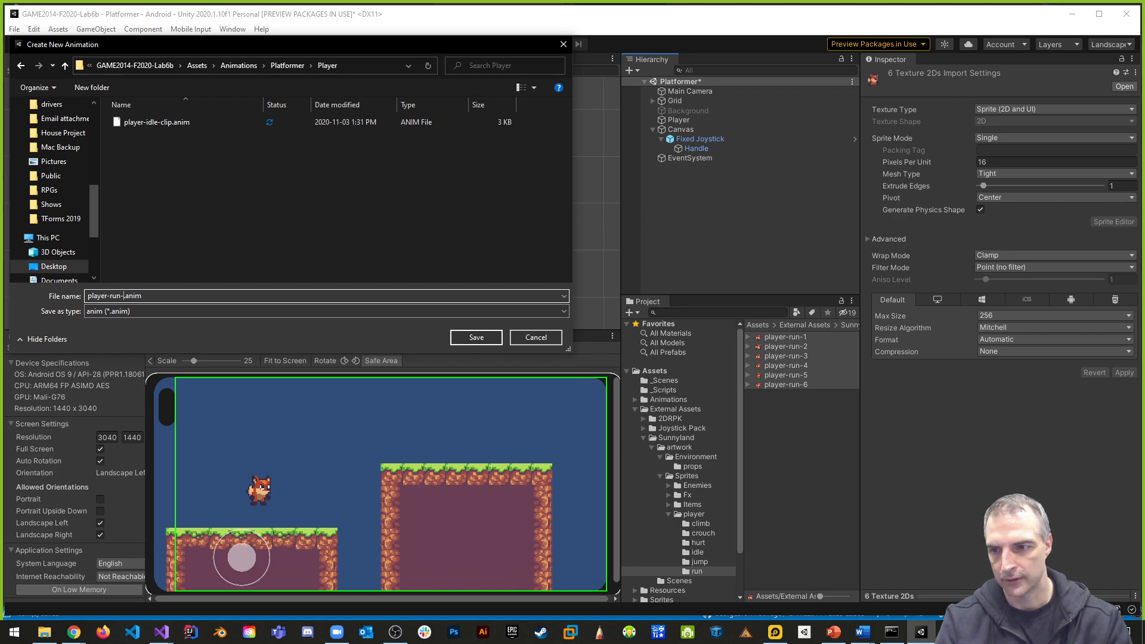
key("Return")
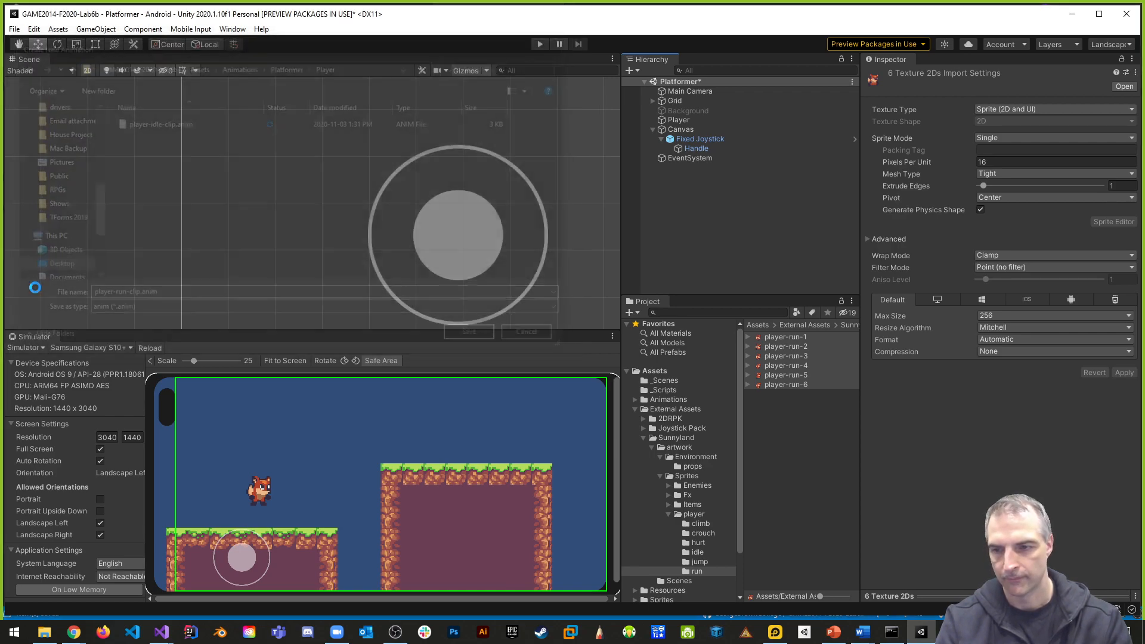
- Delete the player-run-1 object from the Platformer scene
left_click(734, 270)
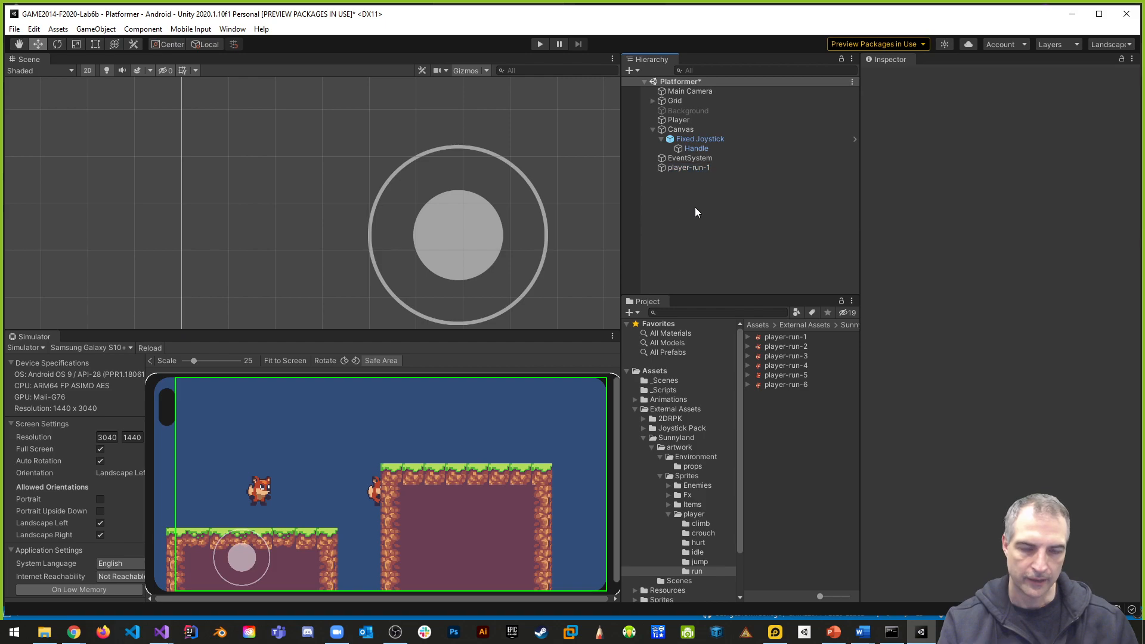
left_click(682, 168)
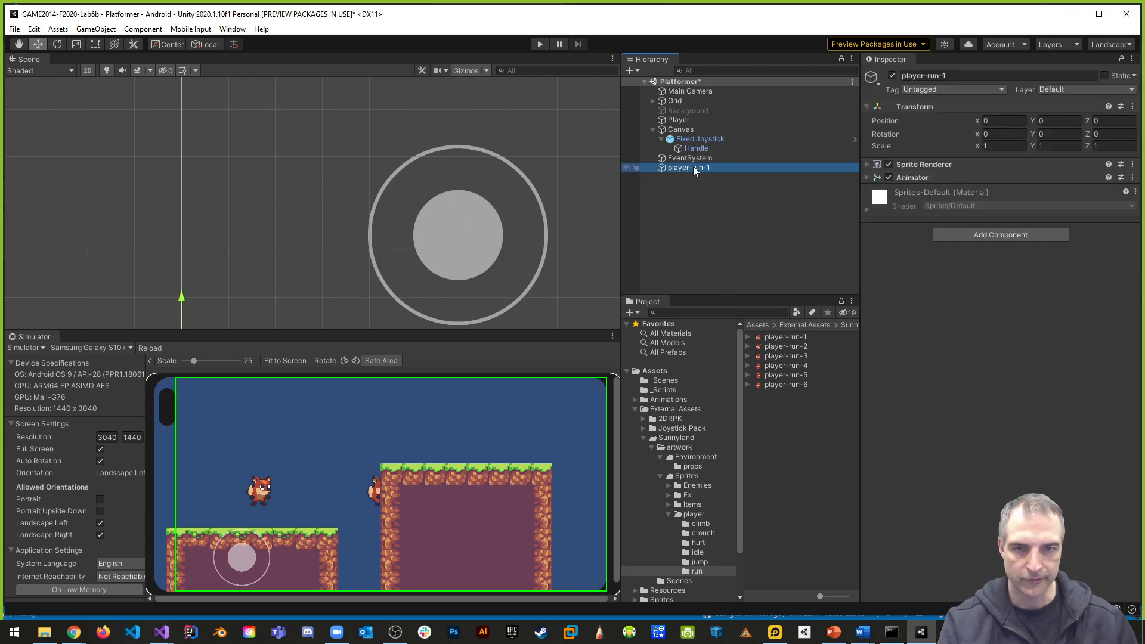
right_click(681, 170)
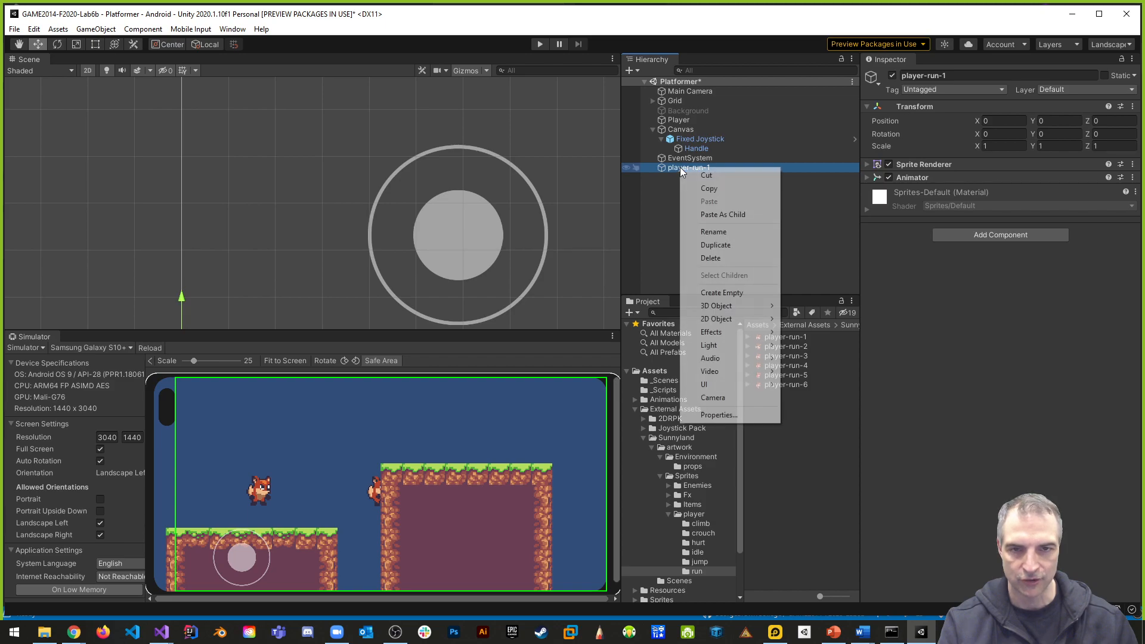
left_click(714, 259)
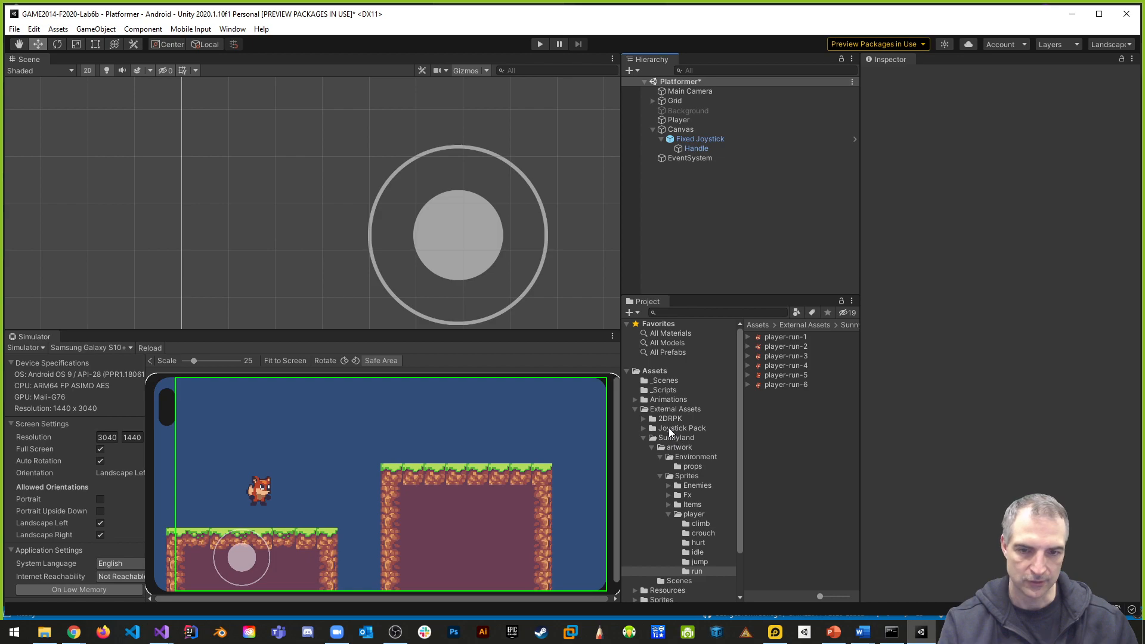
- Delete the player-run-1 animator controller from the Animations > Platformer > Player folder
left_click(635, 400)
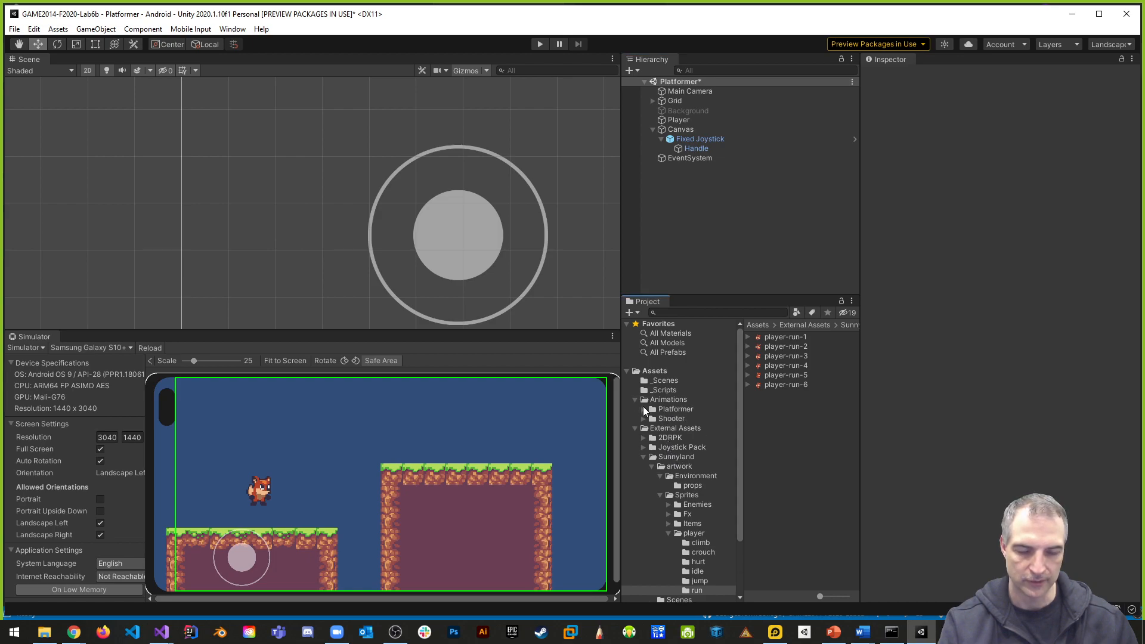
left_click(643, 408)
left_click(678, 419)
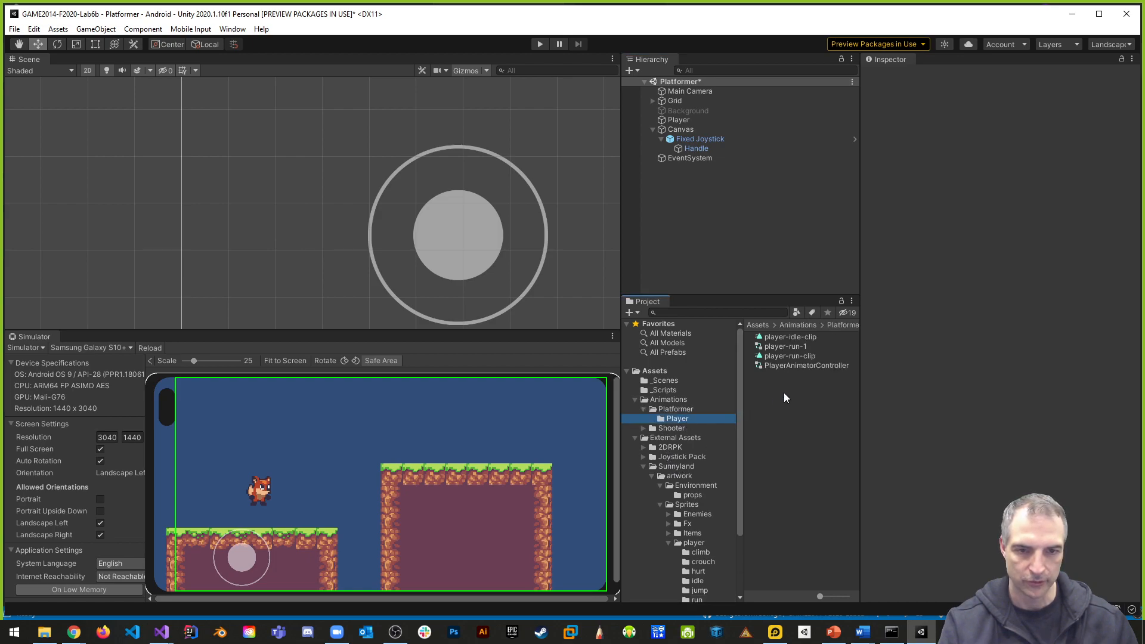
left_click_drag(623, 352, 524, 355)
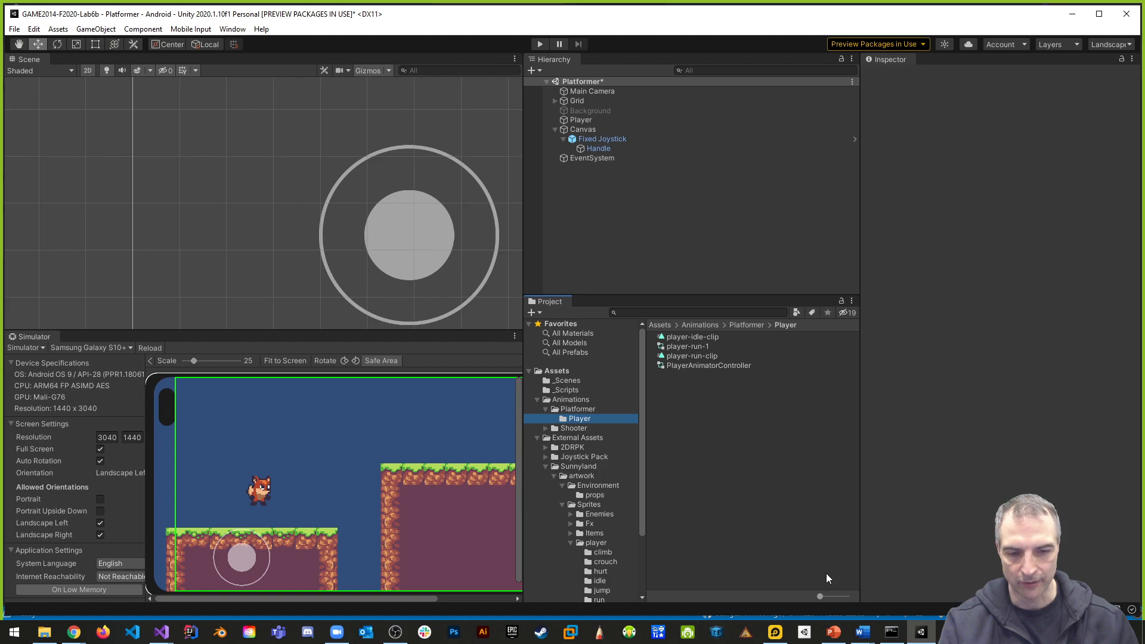
left_click_drag(819, 594, 835, 598)
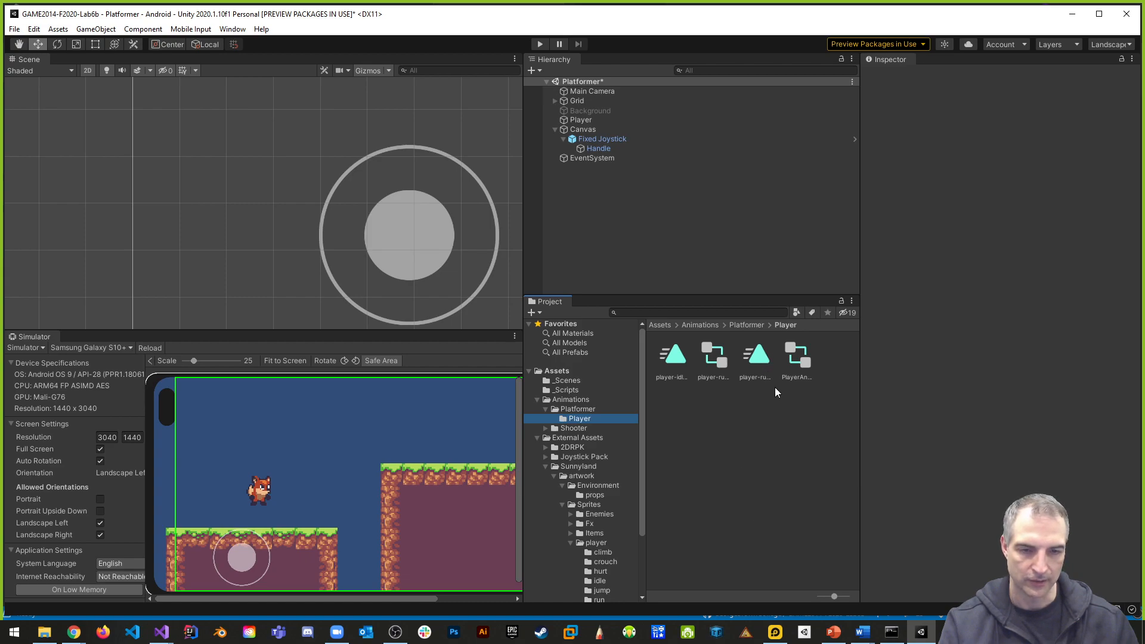
left_click(714, 363)
key("Delete")
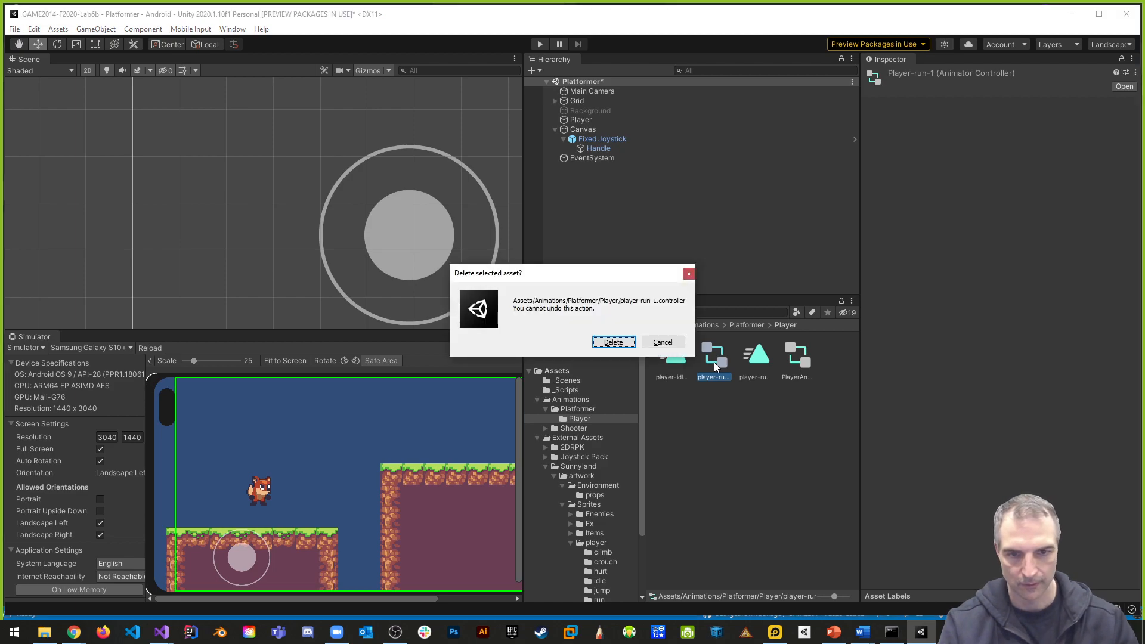
left_click(619, 343)
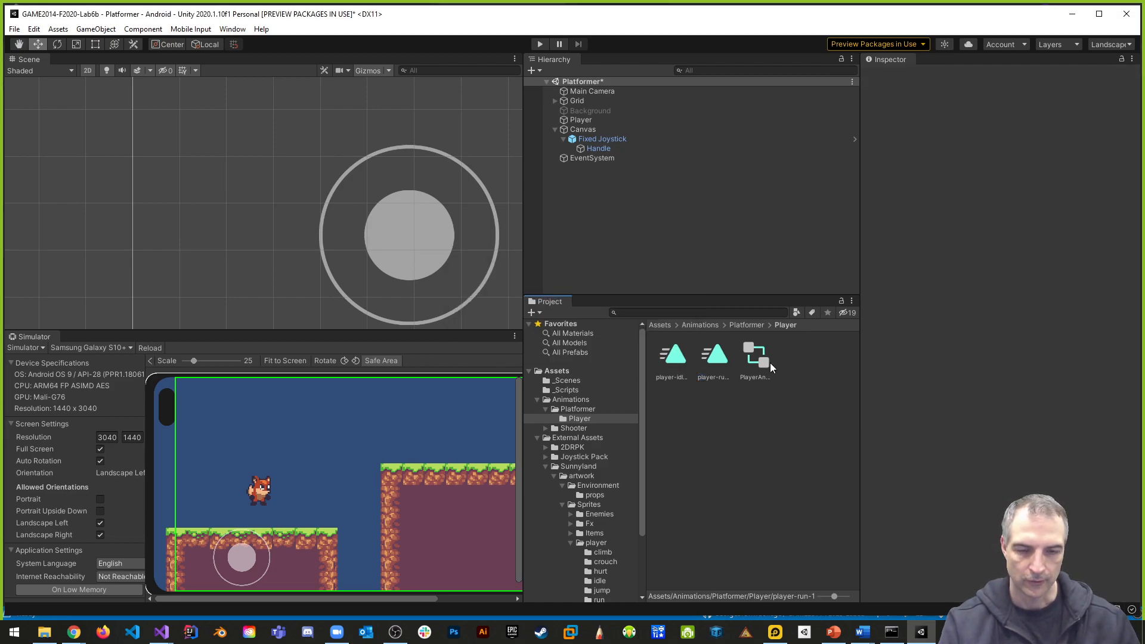
left_click_drag(834, 596, 801, 599)
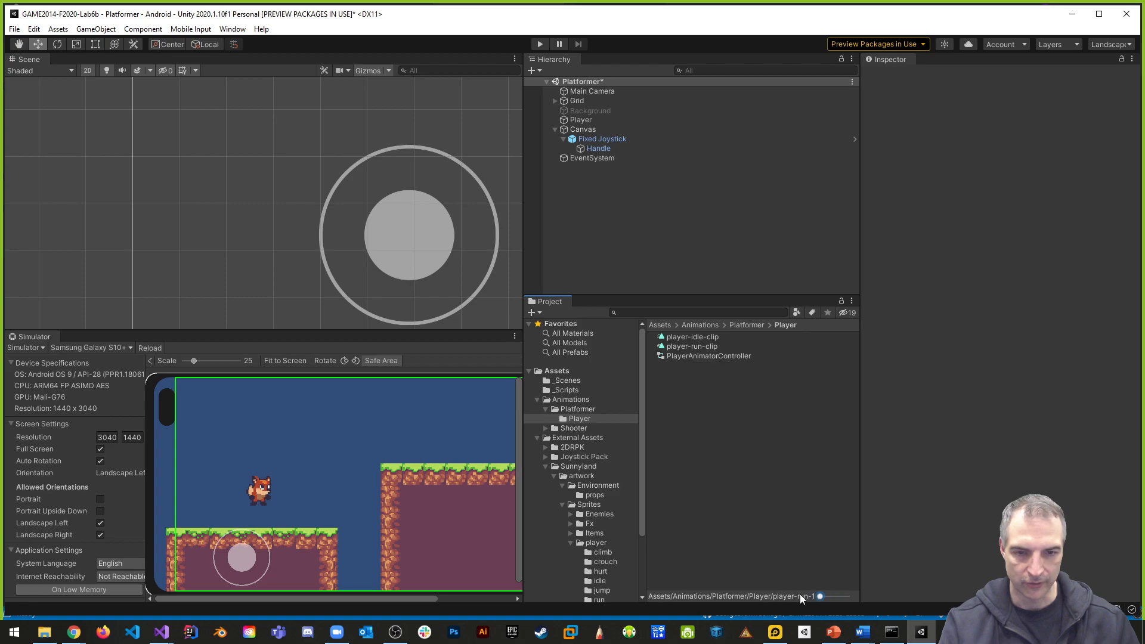
- Open PlayerAnimatorController and add player-run-clip as a state in its Base Layer
double_click(707, 356)
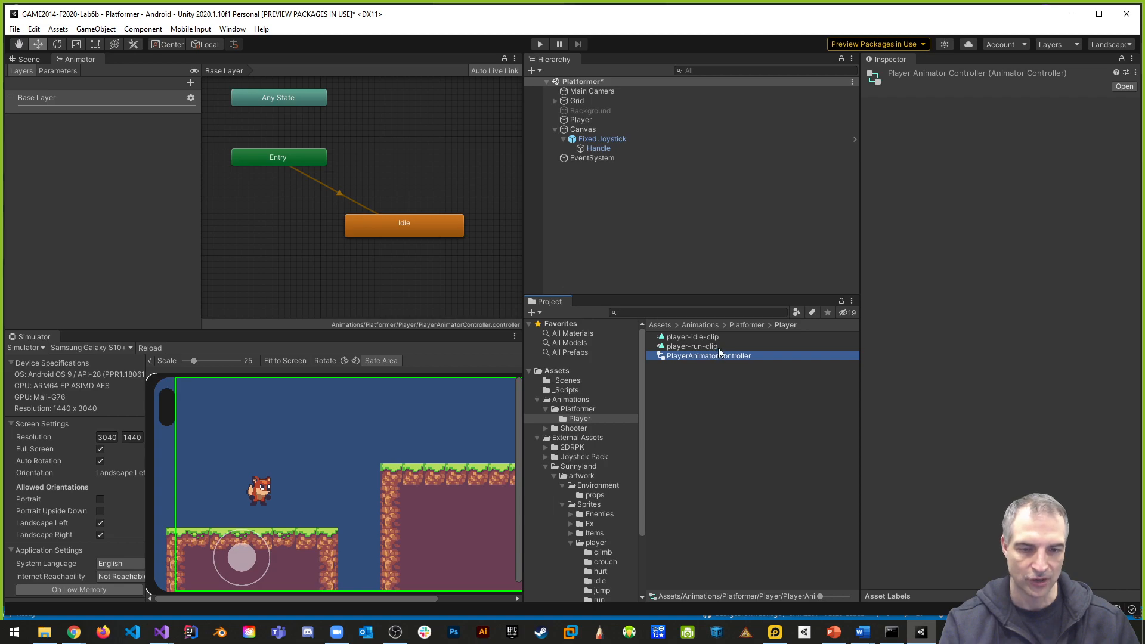
left_click_drag(694, 349, 453, 153)
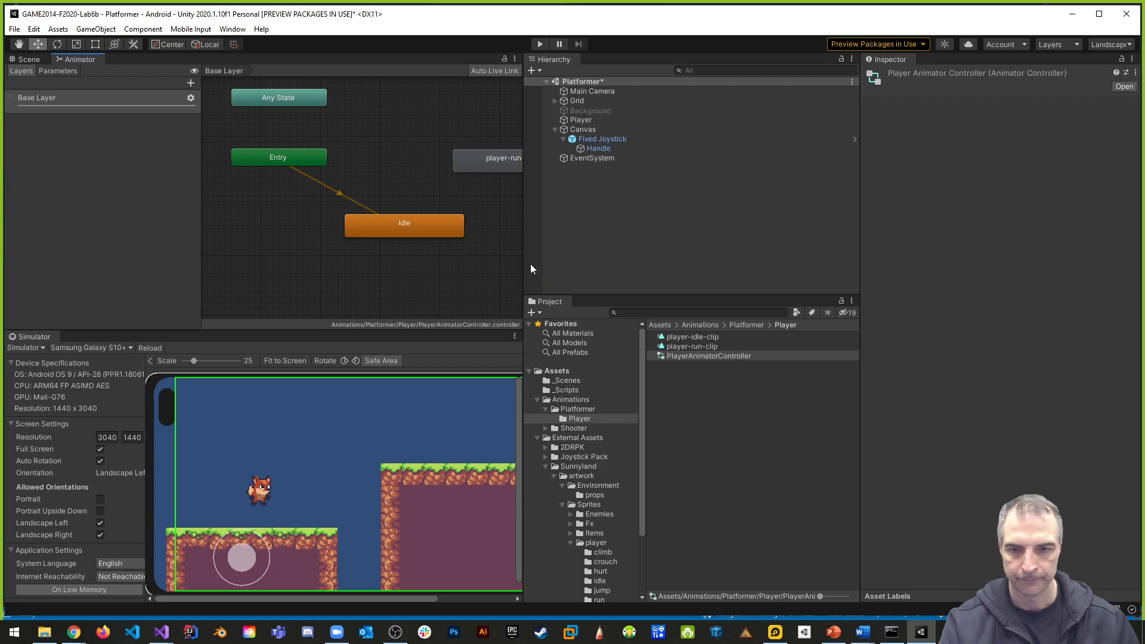
left_click_drag(525, 269, 669, 272)
left_click_drag(862, 293, 996, 293)
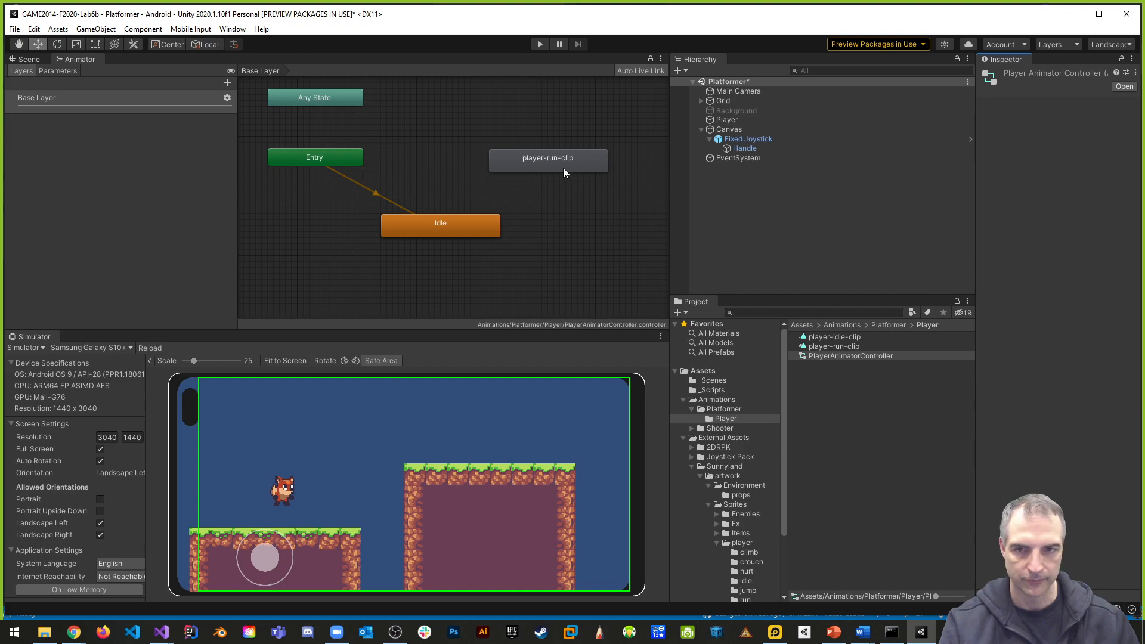
- Rename the player-run-clip state to Run
left_click(545, 160)
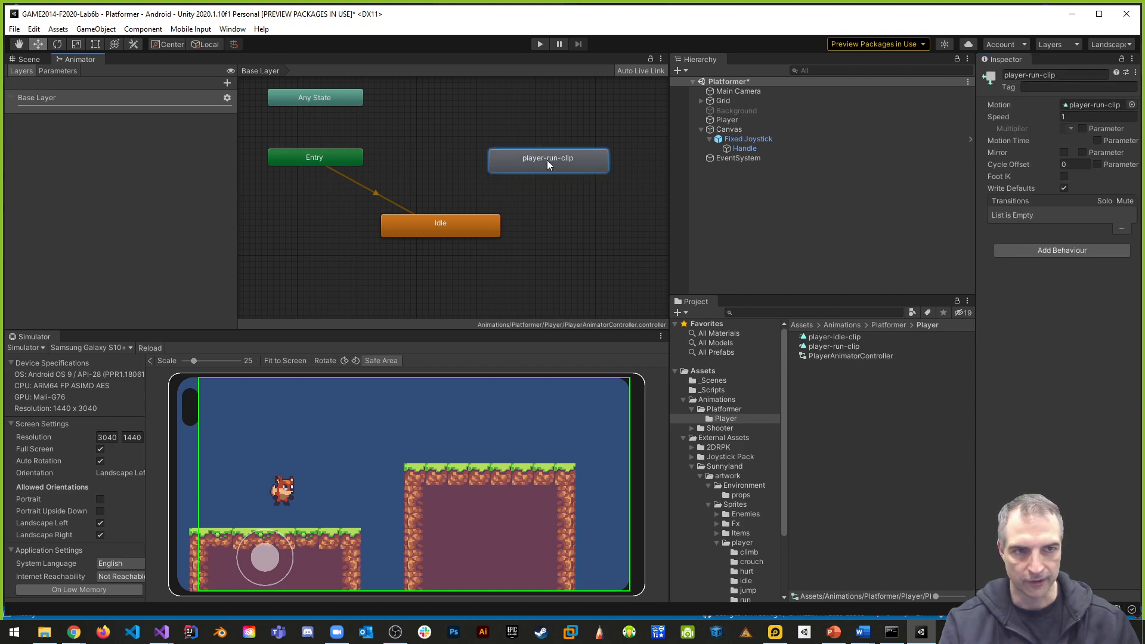
left_click(1059, 75)
type("Run")
key("Return")
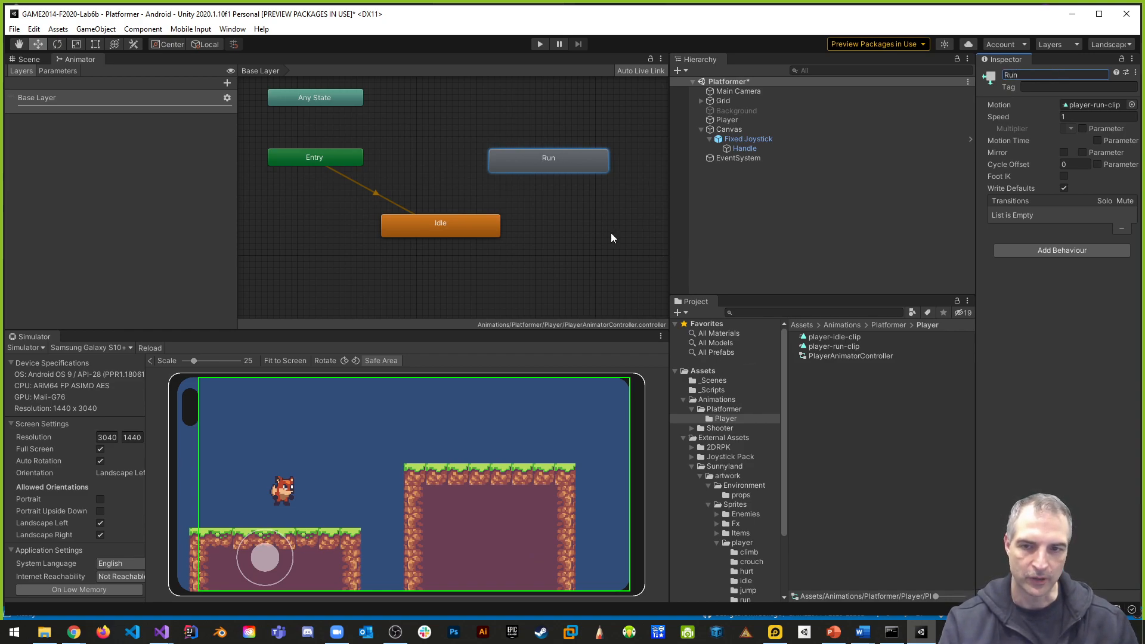
- Make transitions between the Idle and Run states in both directions
right_click(438, 225)
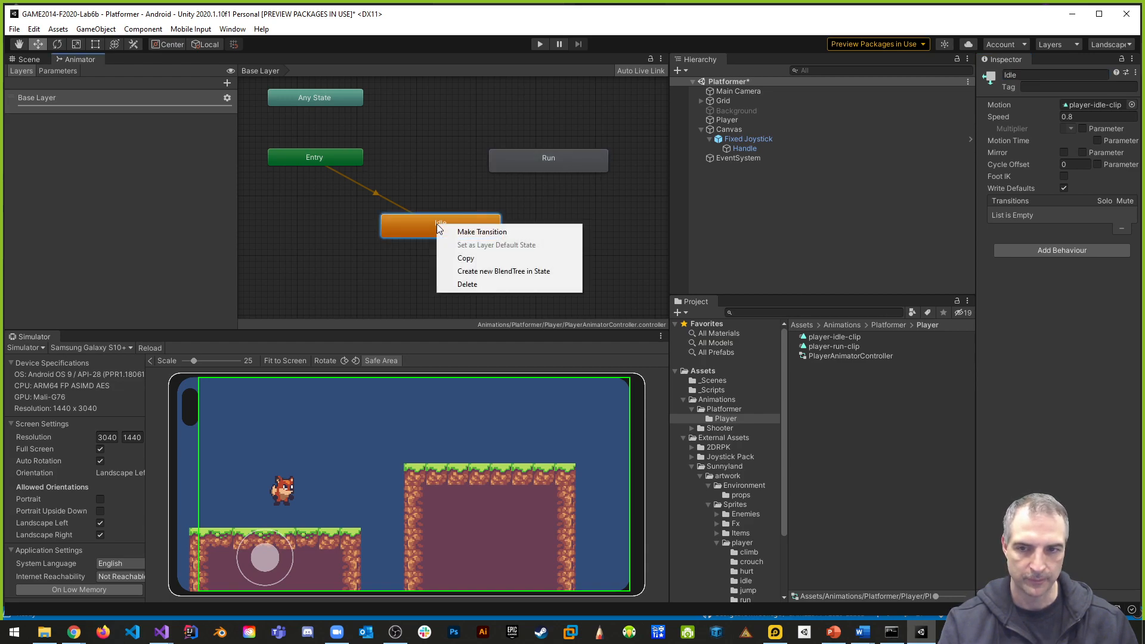
left_click(473, 233)
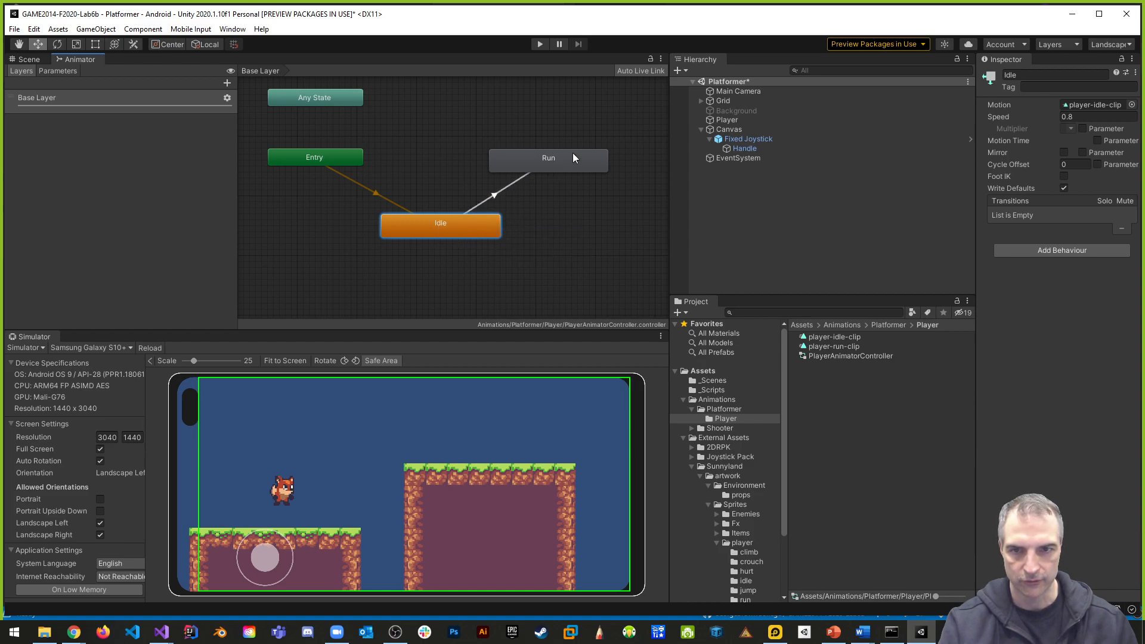
left_click(557, 160)
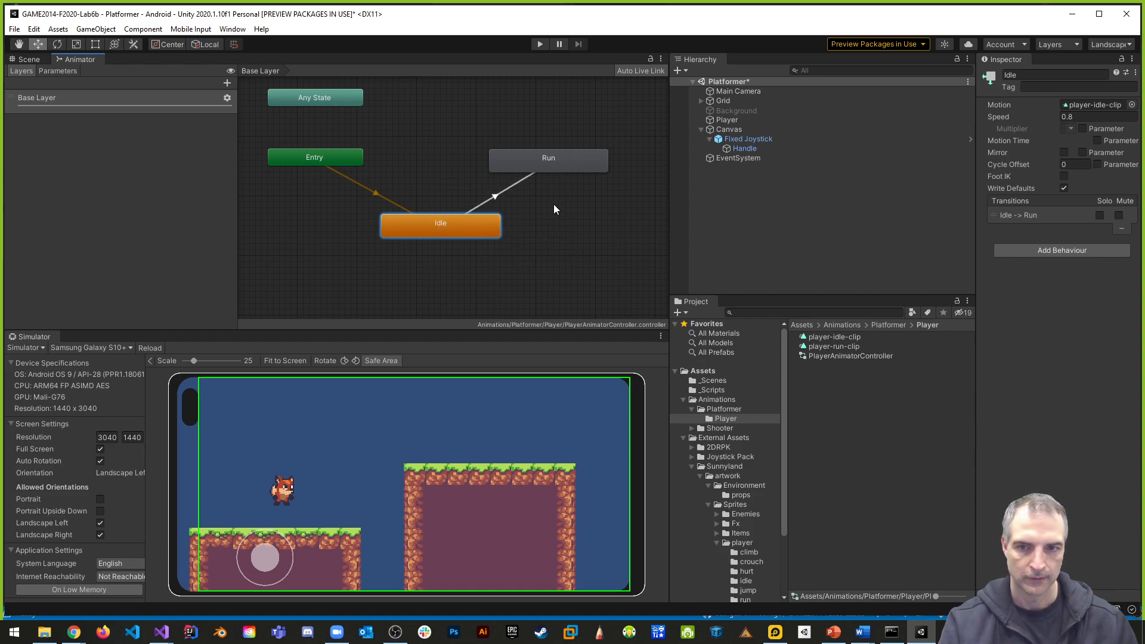
right_click(533, 162)
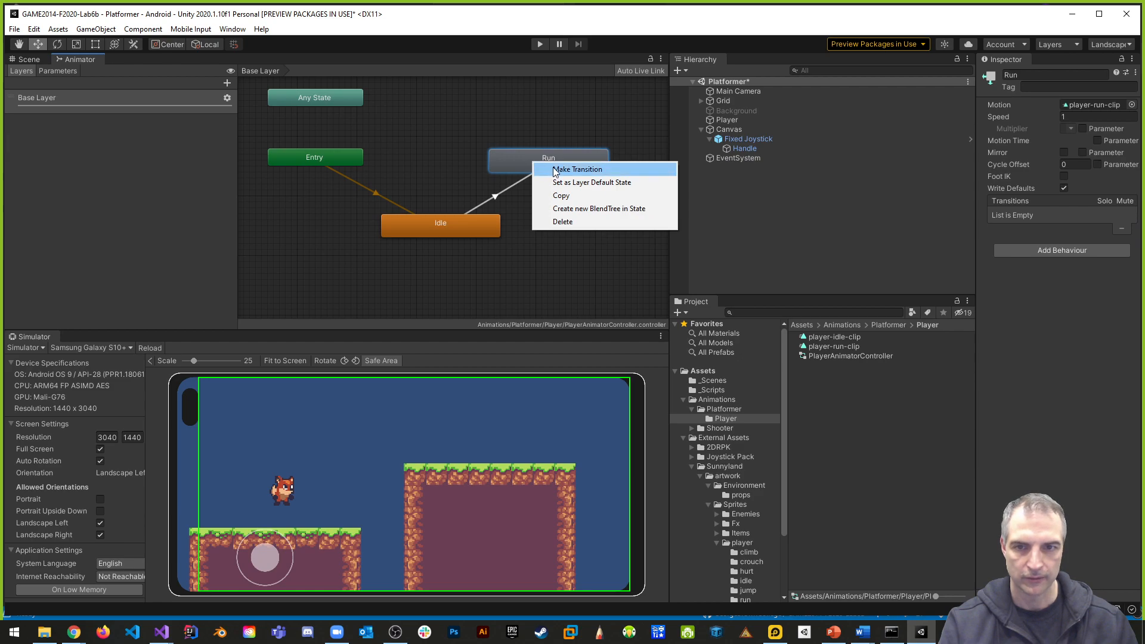
left_click(540, 170)
left_click(440, 223)
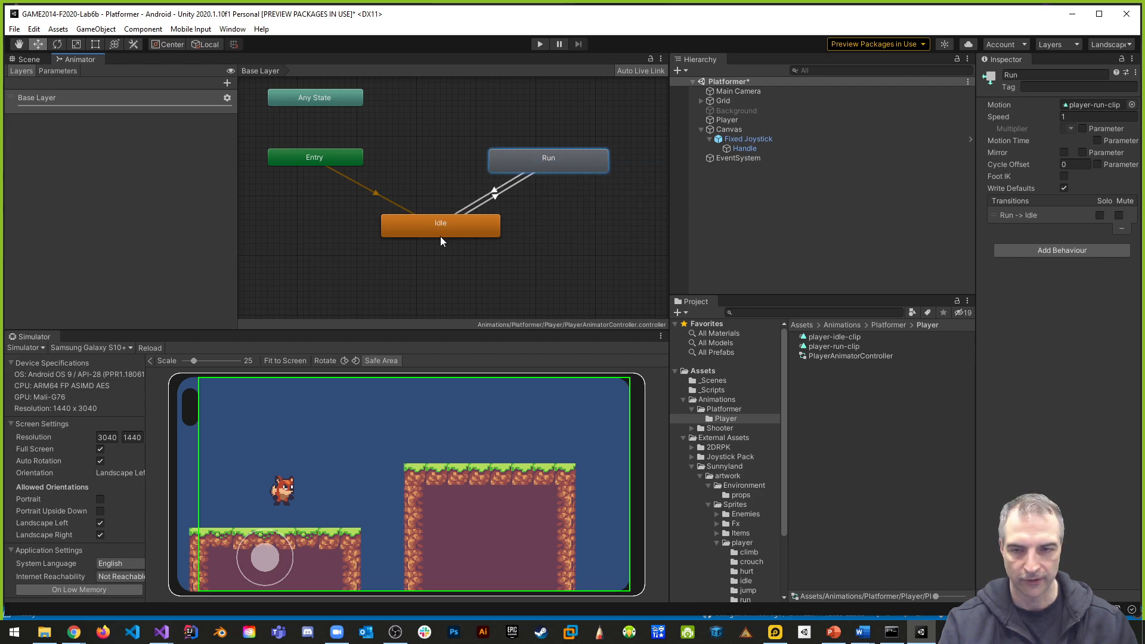
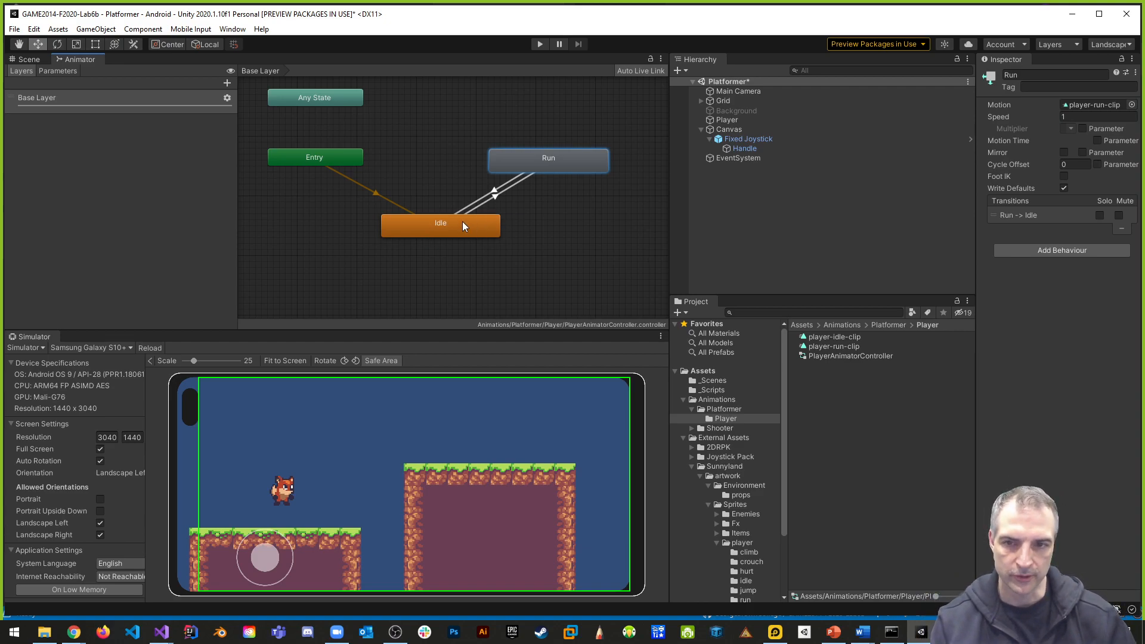
- Add an Int parameter named AnimState to the player's animator controller
left_click(511, 190)
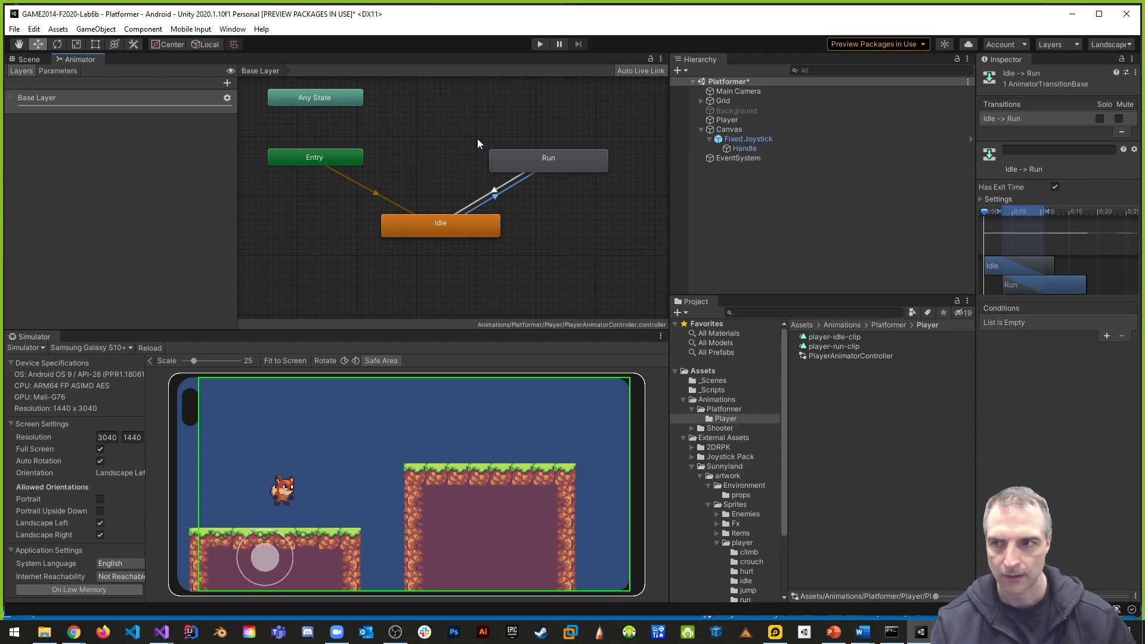
left_click(57, 70)
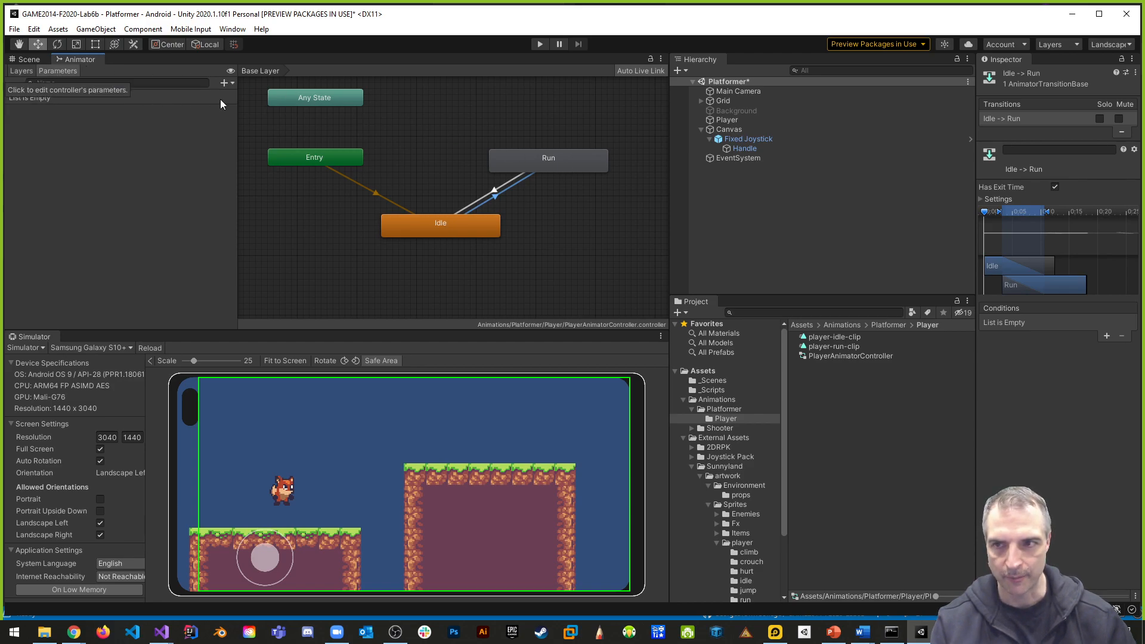
left_click(224, 83)
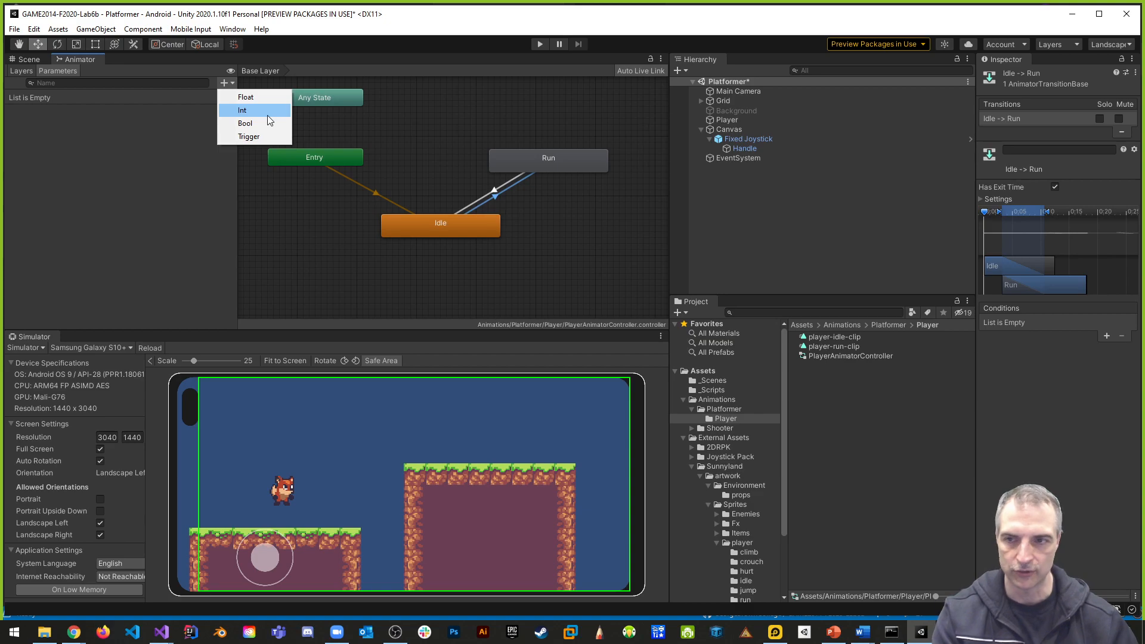
left_click(273, 111)
type("An")
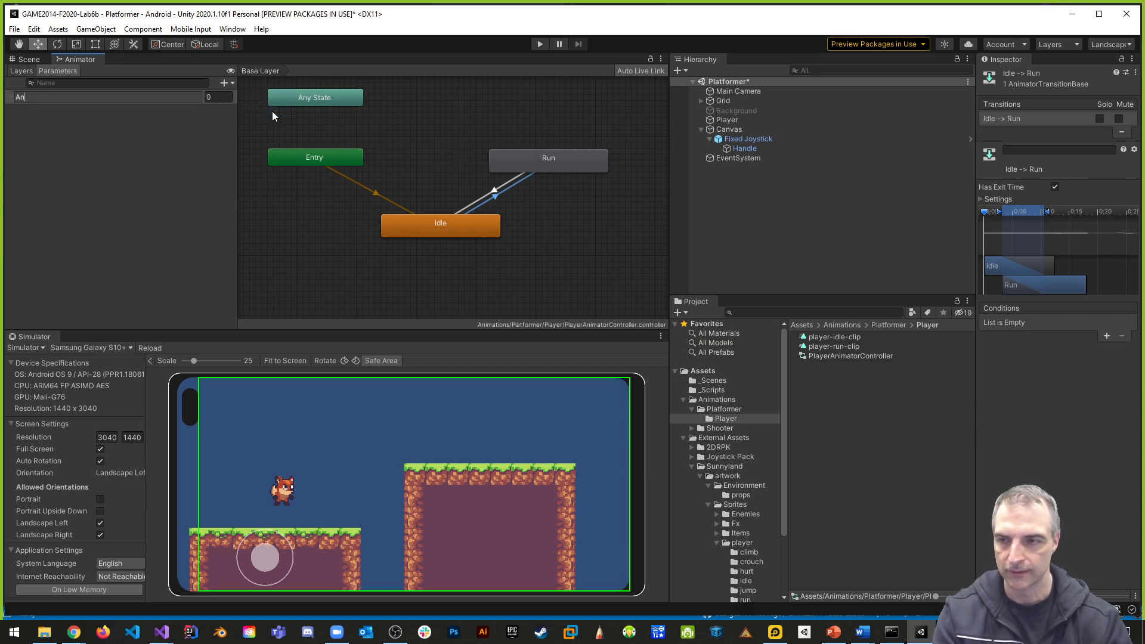
type("imState")
key("Return")
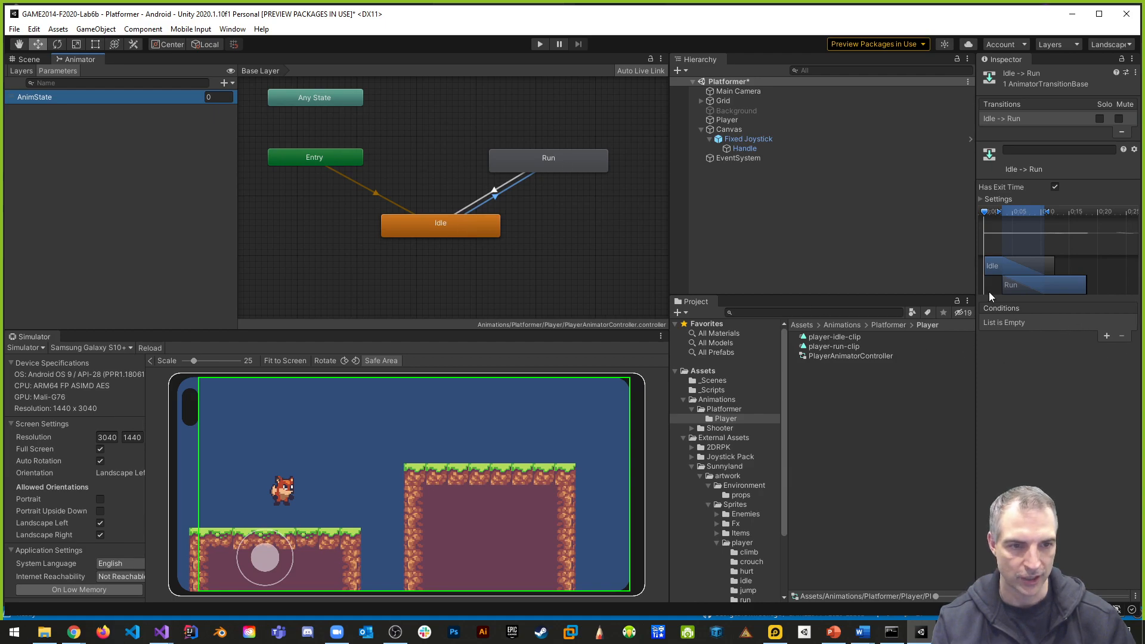
- Give the Idle -> Run transition the condition AnimState Equals 1
left_click_drag(976, 282, 868, 280)
left_click(1104, 337)
left_click(1029, 324)
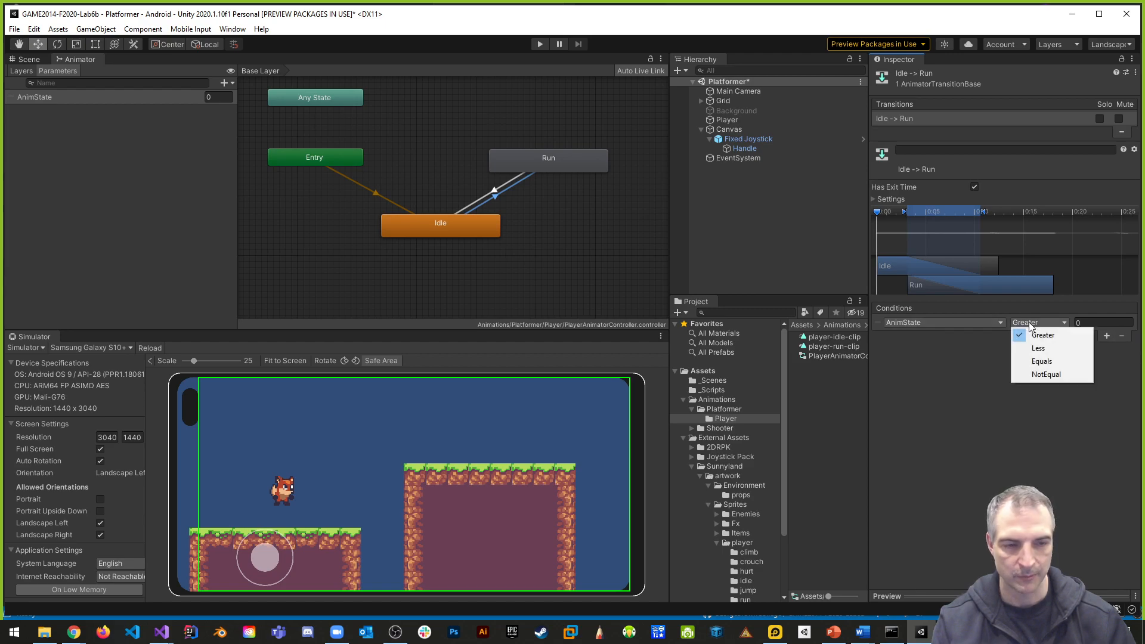
left_click(1044, 362)
left_click(1079, 323)
type("1")
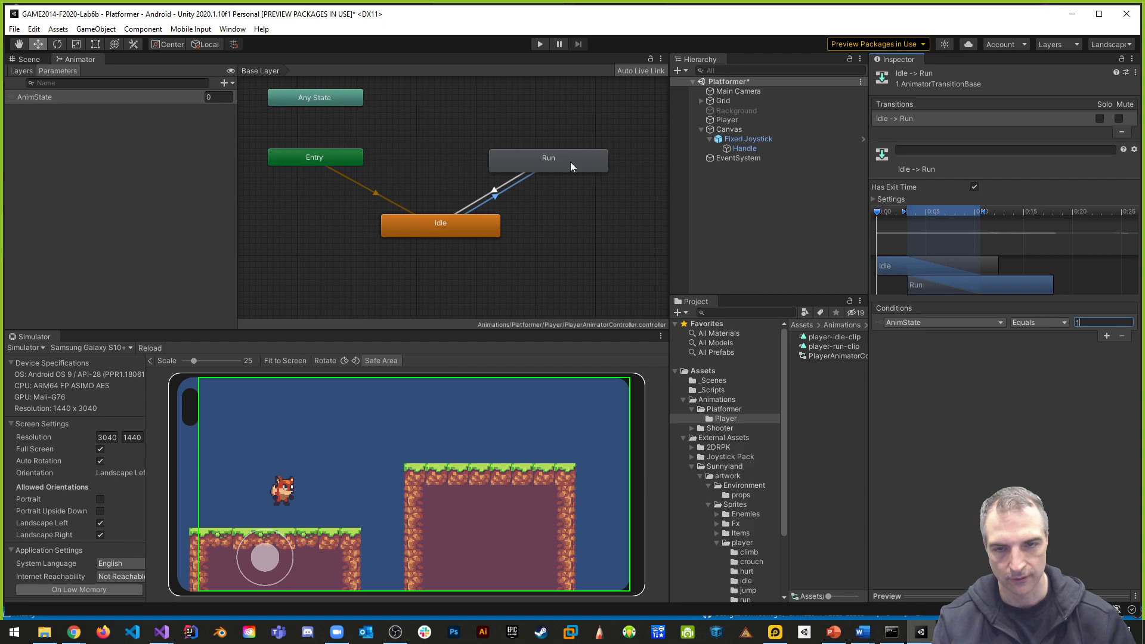
left_click(1086, 427)
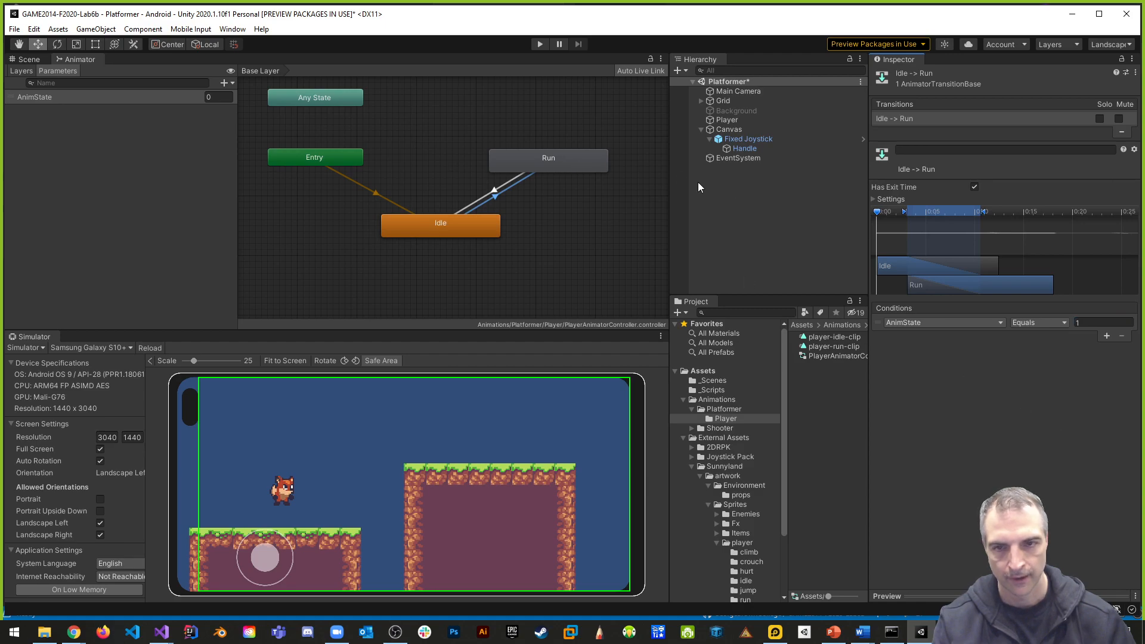
- Give the Run -> Idle transition the condition AnimState Equals 0
left_click(499, 189)
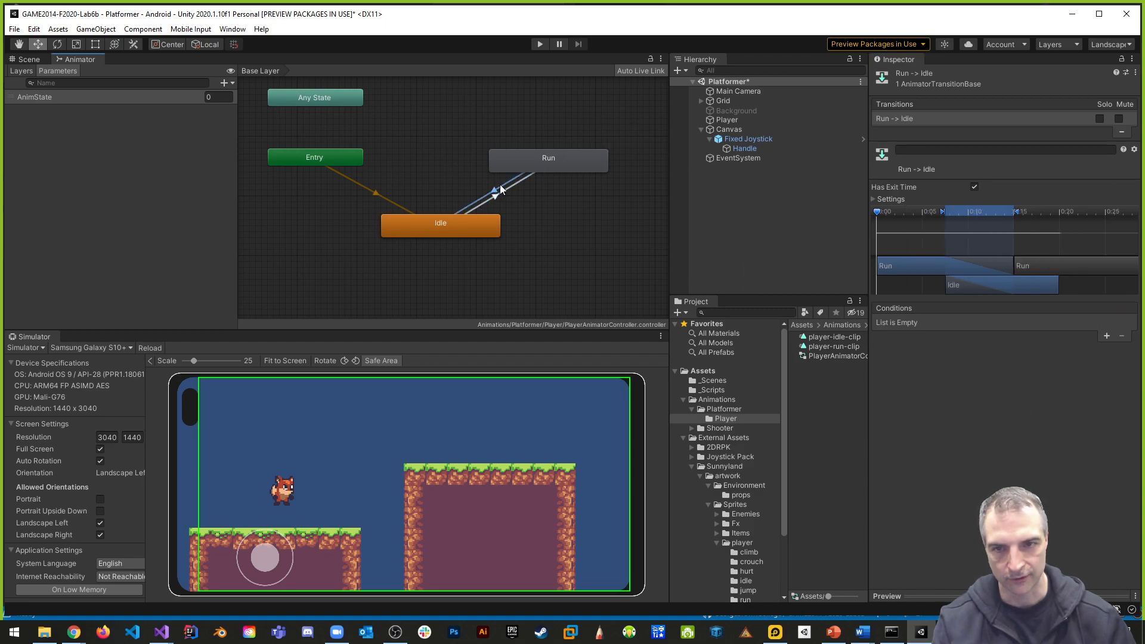
left_click(1106, 336)
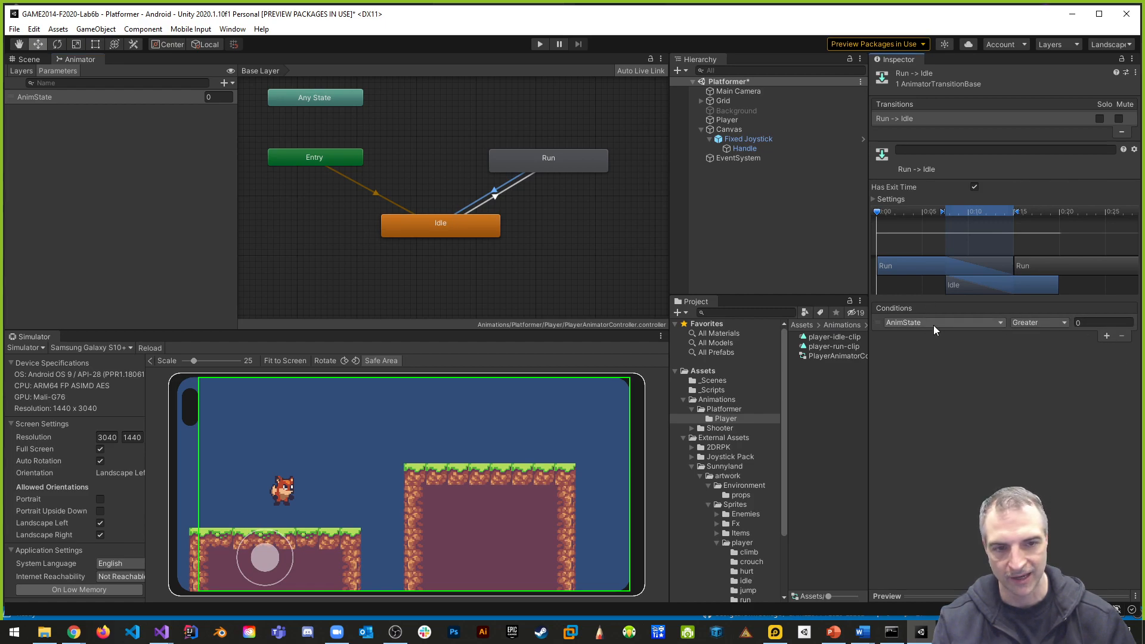
left_click(1036, 322)
left_click(1032, 360)
left_click(1091, 323)
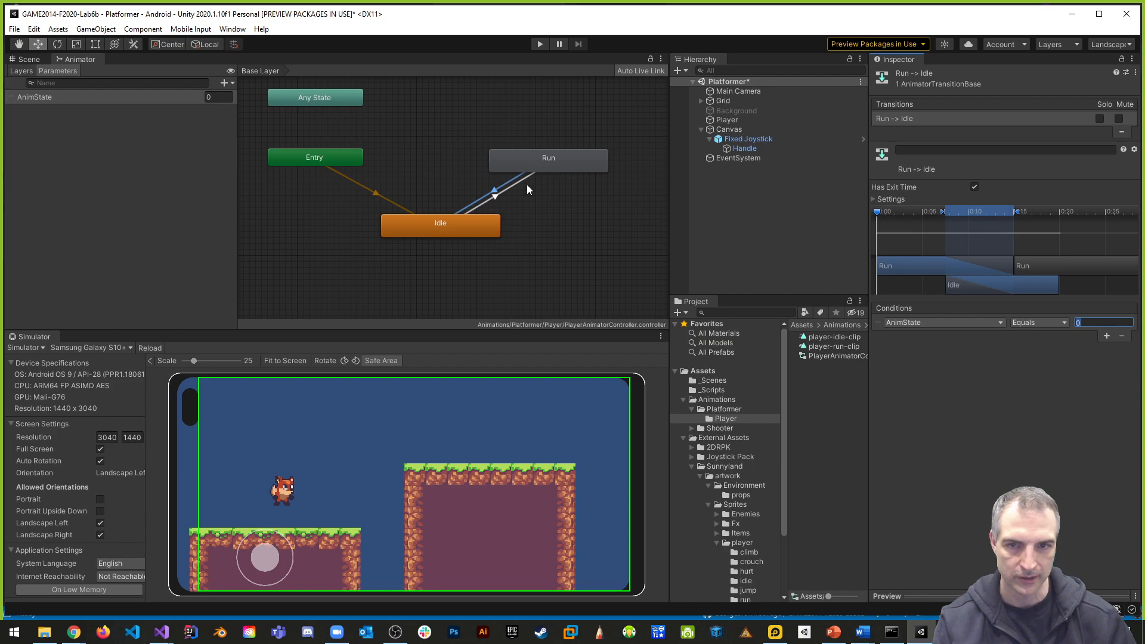
- Turn off Has Exit Time on both the Run -> Idle and Idle -> Run transitions
left_click(977, 187)
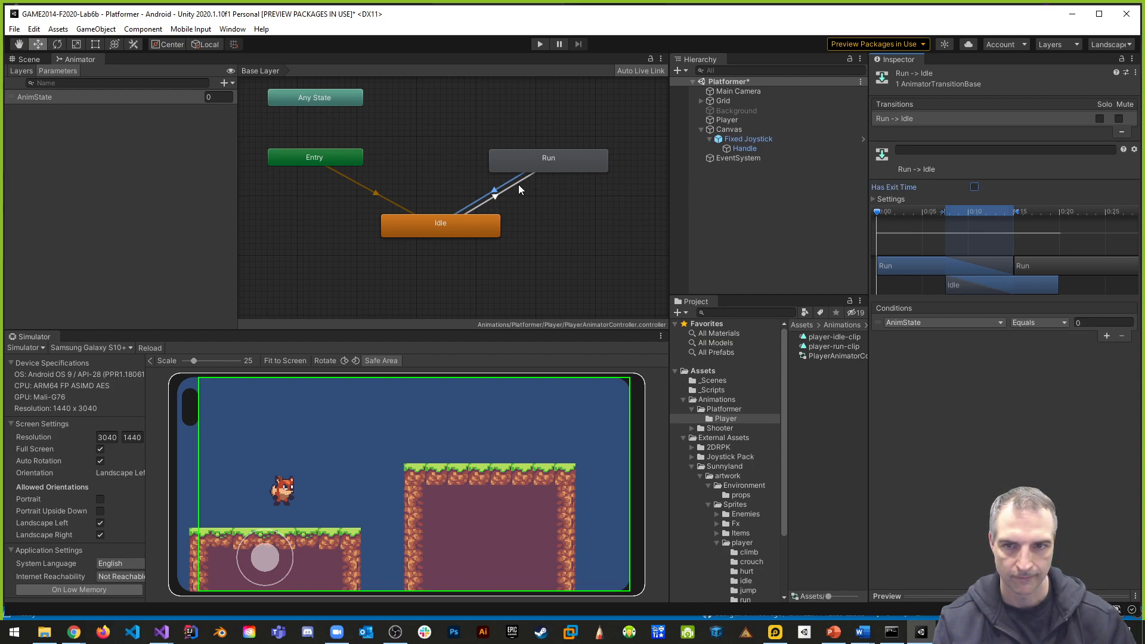
left_click(517, 189)
left_click(975, 188)
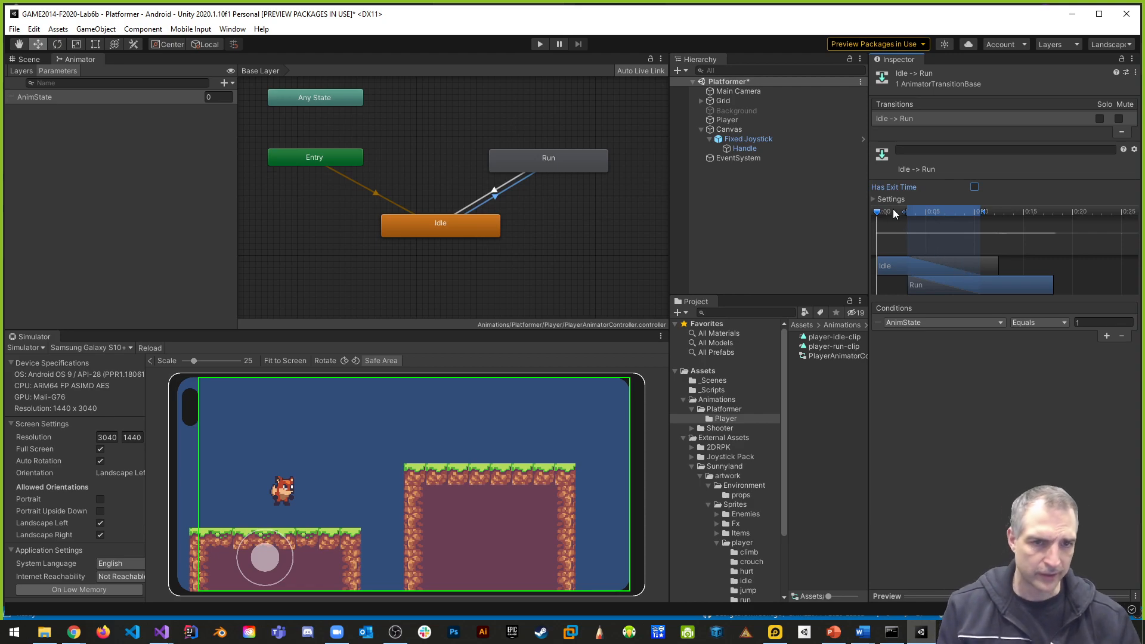
- Shorten the Idle -> Run blend to a sliver at the end of the Idle clip and shift the Run clip to start there
left_click_drag(866, 187, 787, 187)
left_click(790, 199)
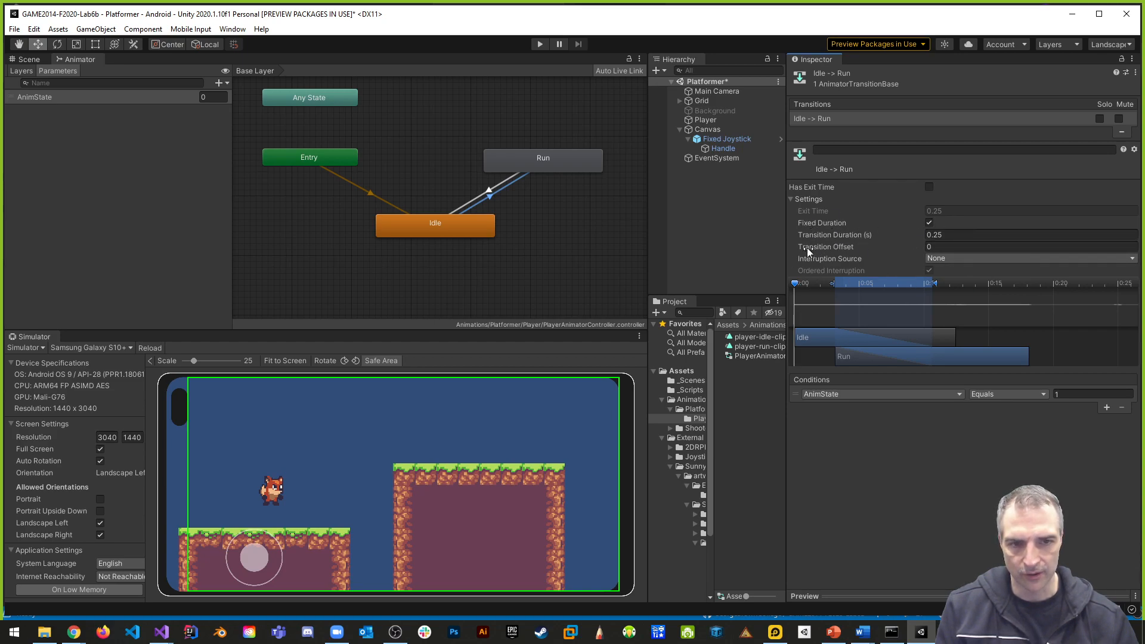
left_click(792, 200)
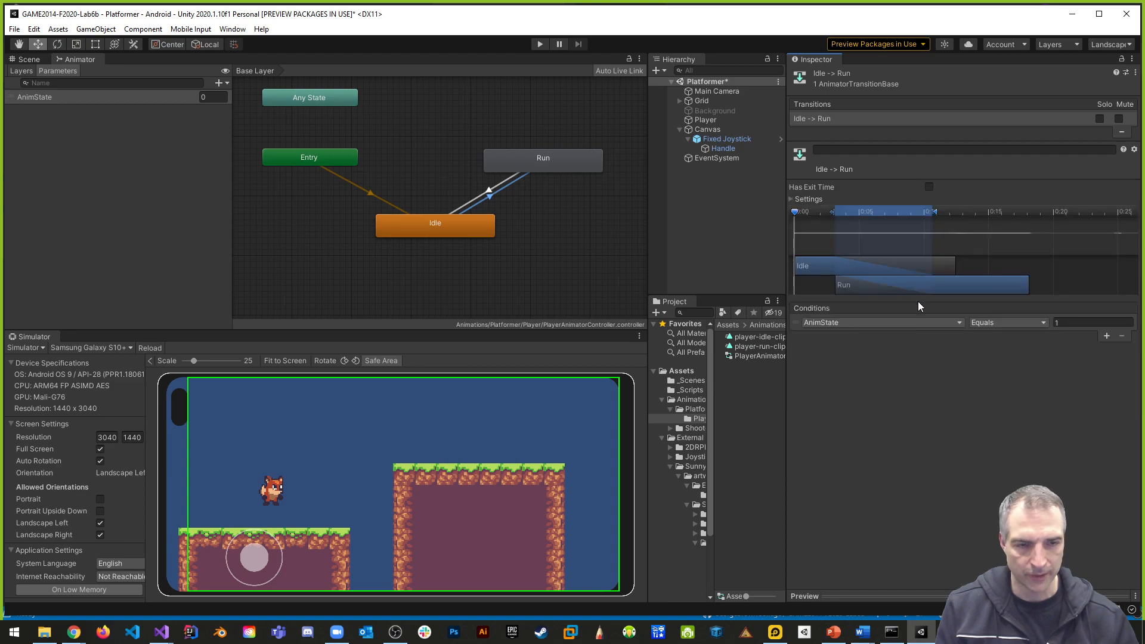
left_click_drag(833, 212, 867, 222)
left_click_drag(935, 212, 959, 213)
left_click_drag(867, 211, 947, 230)
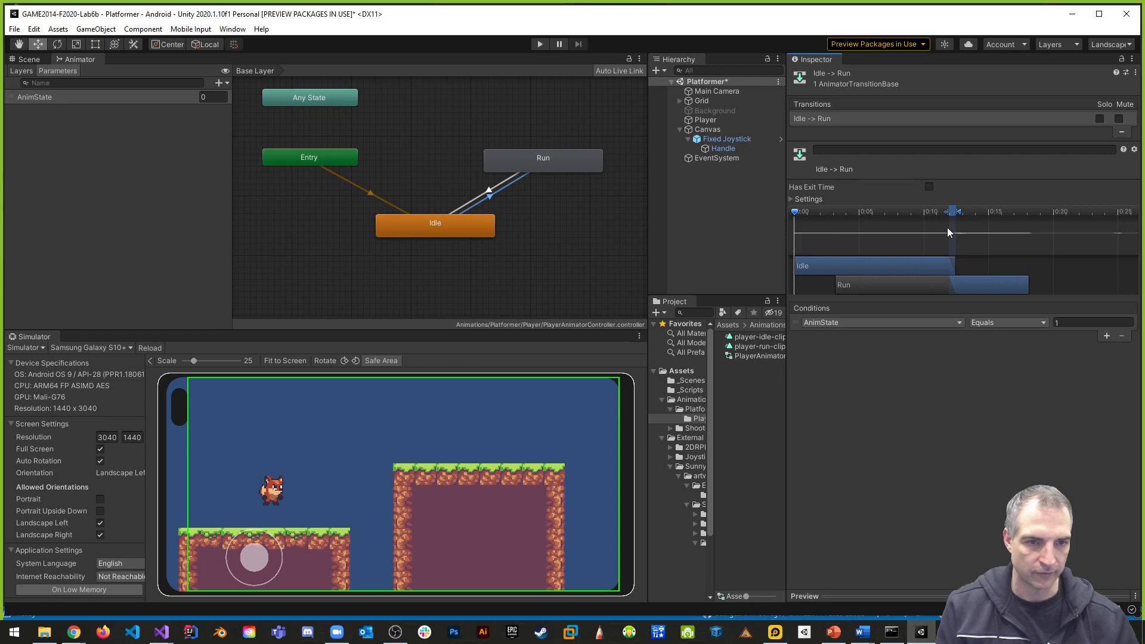
left_click_drag(848, 284, 960, 289)
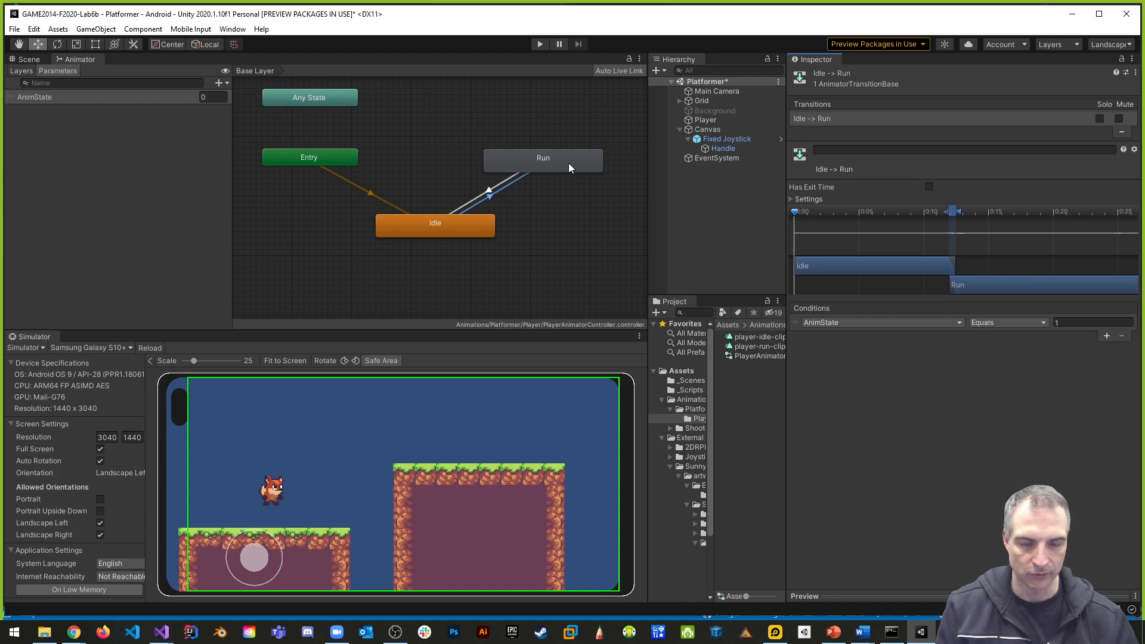
- Shorten the Run -> Idle blend to a sliver at the end of the Run clip and shift the Idle clip to start there
left_click(511, 183)
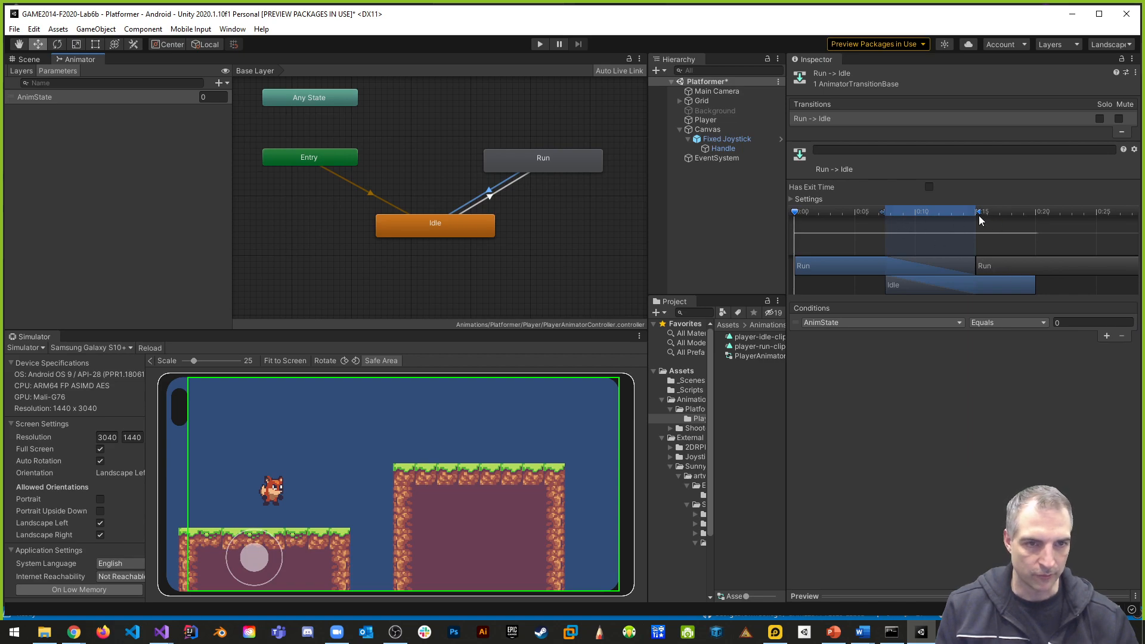
left_click_drag(979, 212, 977, 212)
left_click_drag(885, 212, 964, 221)
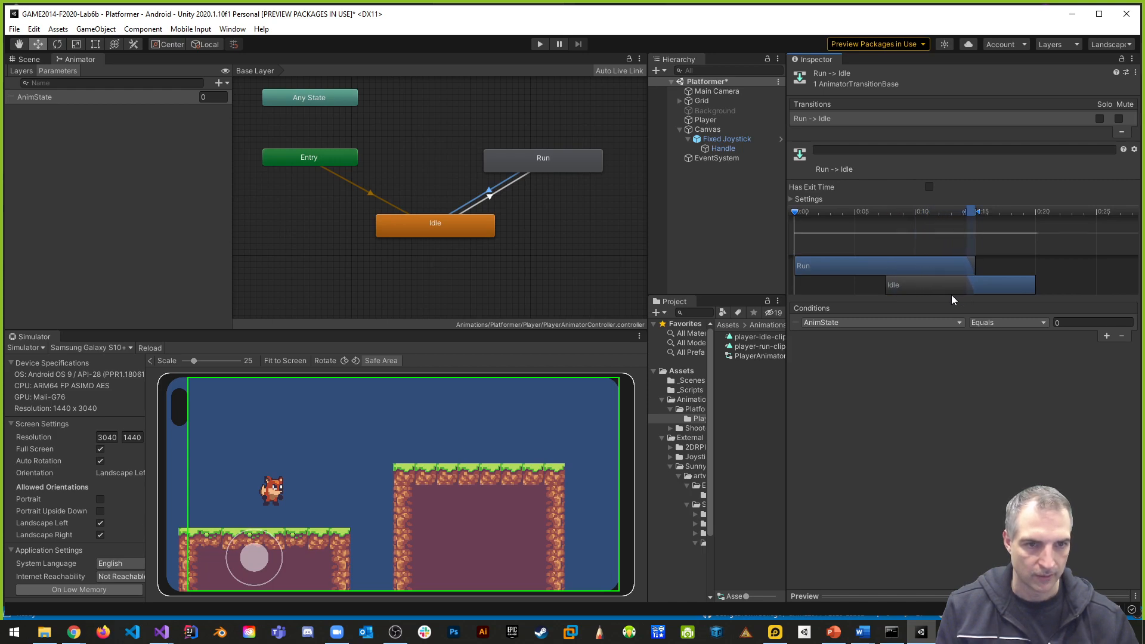
left_click_drag(904, 284, 978, 286)
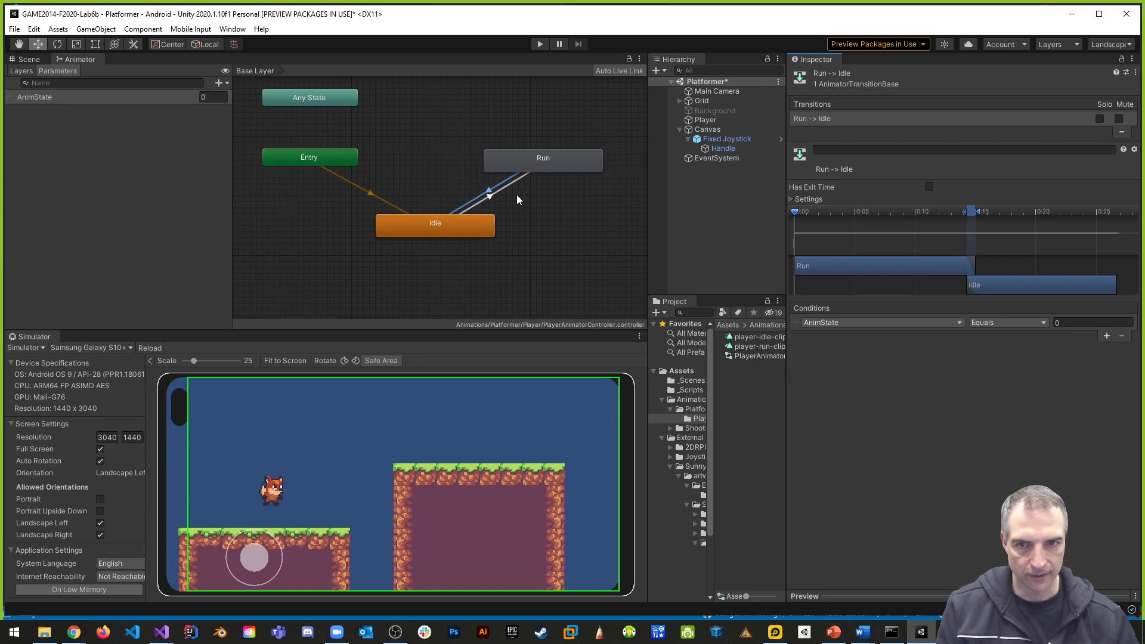
- Recheck the settings of both transitions between Idle and Run, and save the Platformer scene
left_click(503, 187)
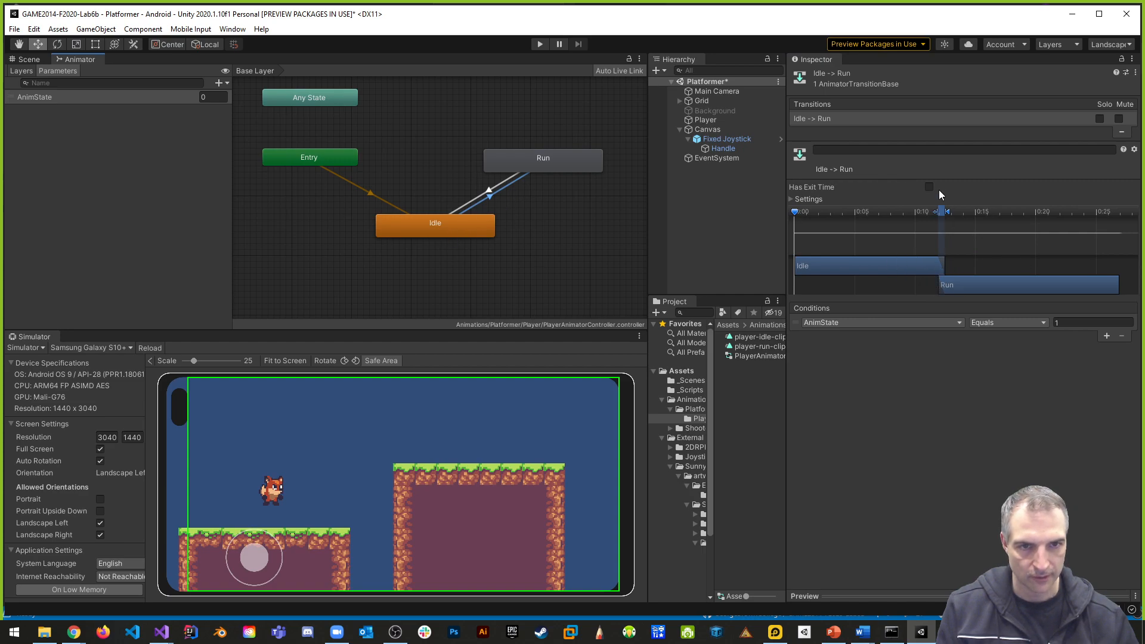
left_click(510, 179)
left_click(516, 186)
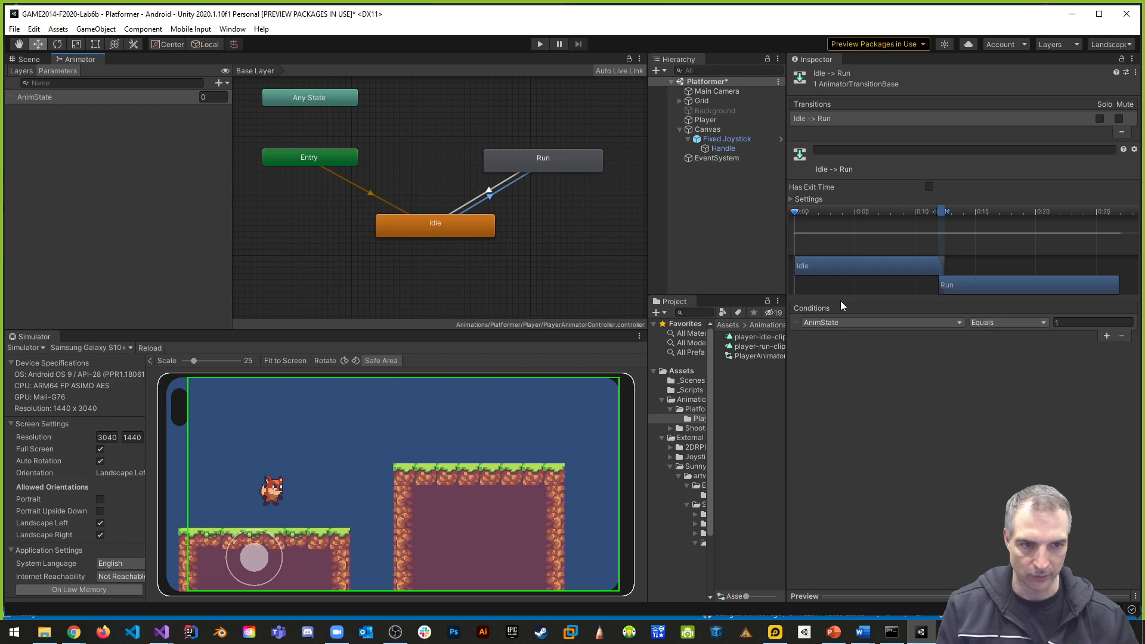
left_click(506, 188)
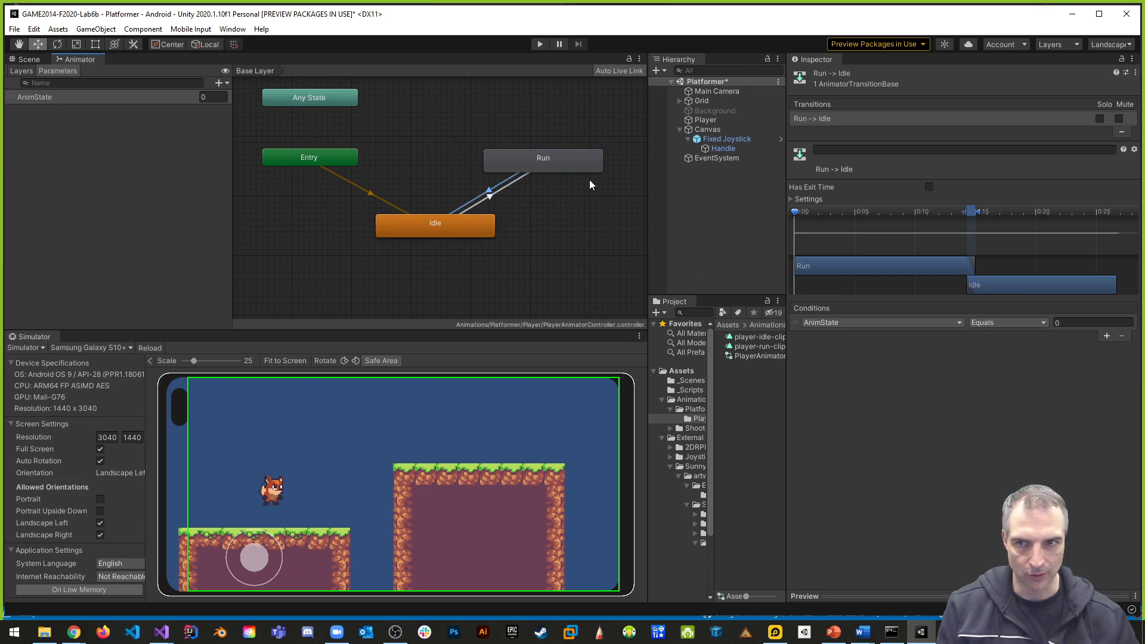
key("ctrl+s")
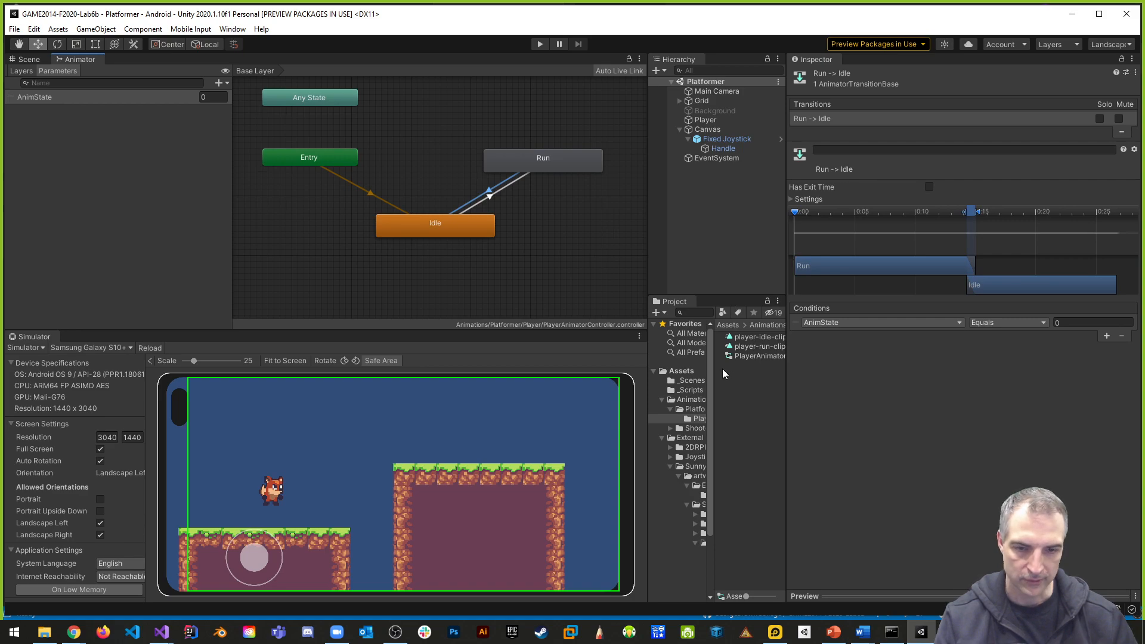
- Switch to Visual Studio and add m_animator.SetInteger("AnimState", 1); at the end of the move right branch of _Move() in PlayerBehaviour.cs
key("alt+Tab")
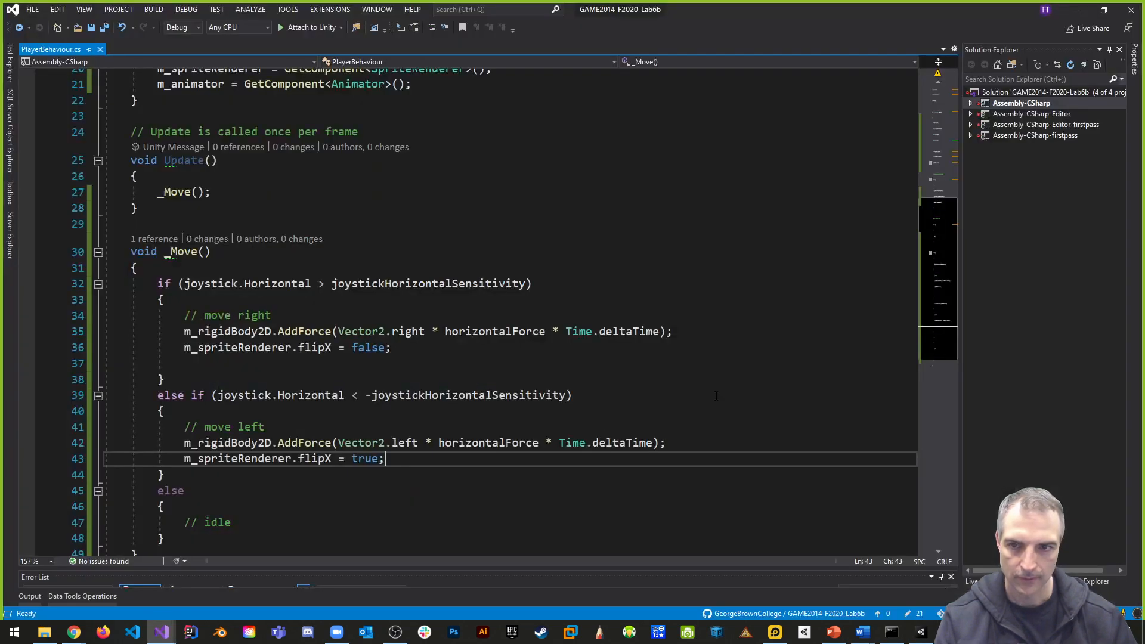
left_click(232, 362)
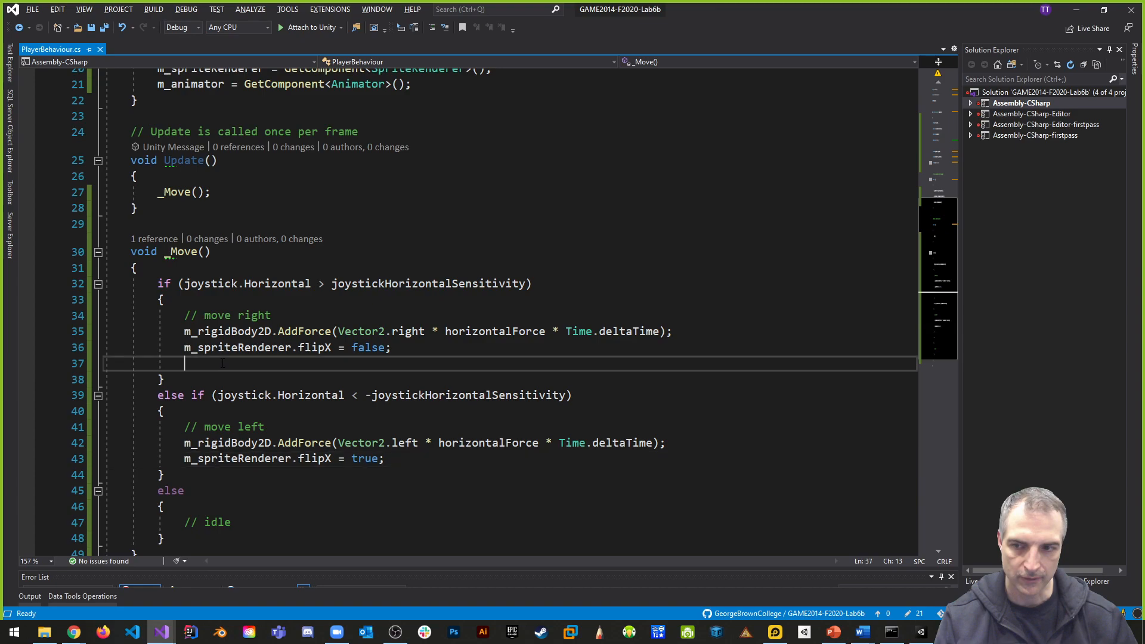
scroll(338, 316, "up", 4)
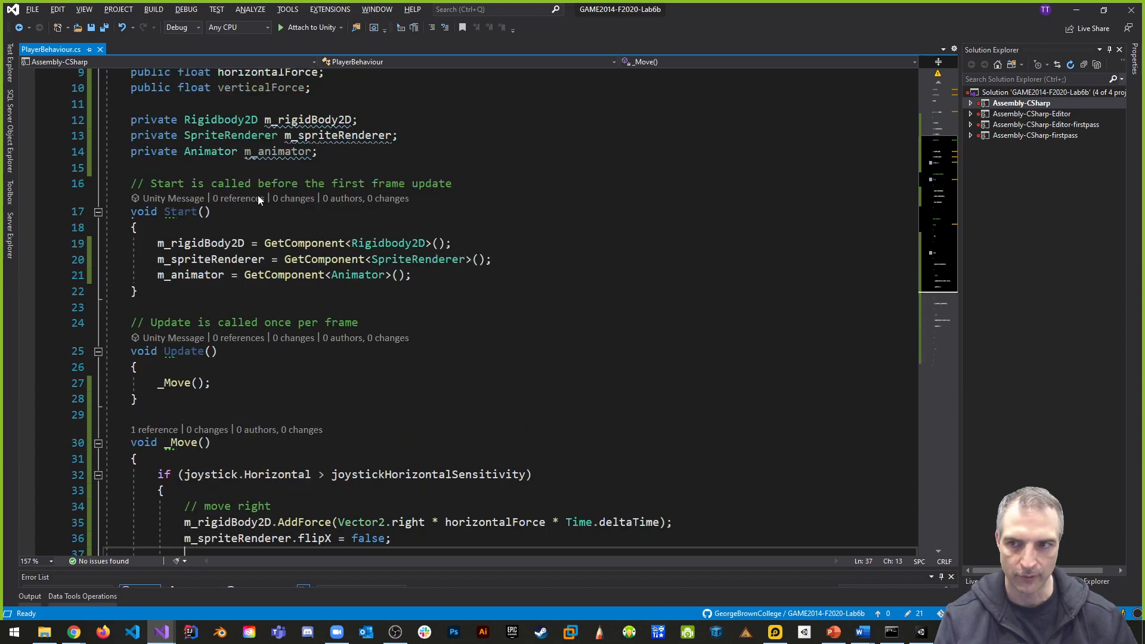
scroll(303, 392, "down", 5)
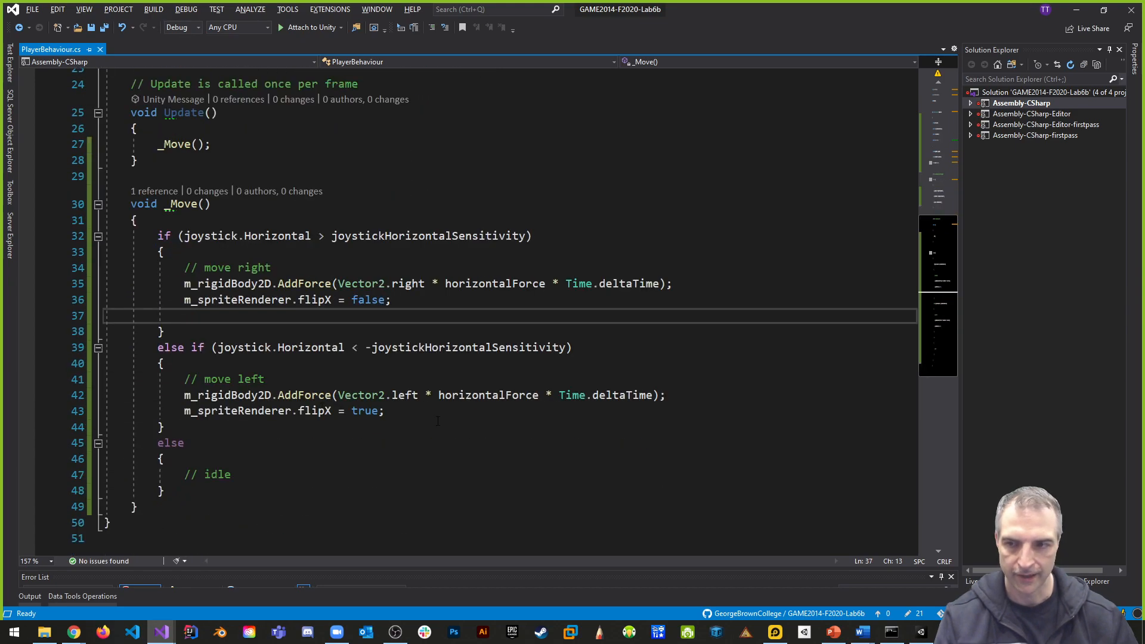
type("m")
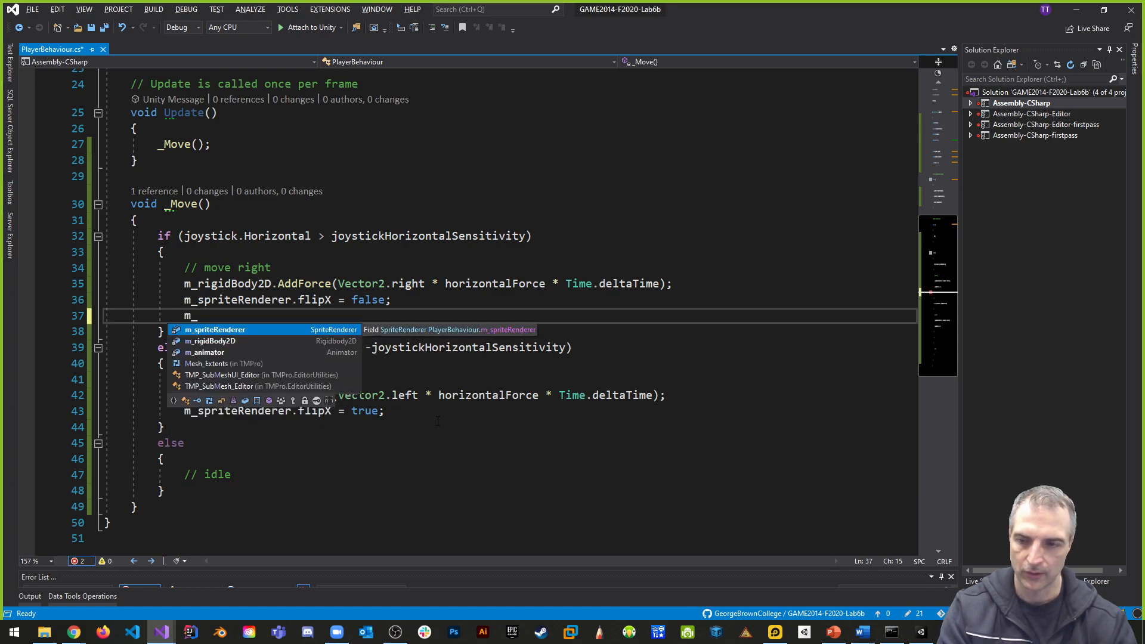
type("_animator.")
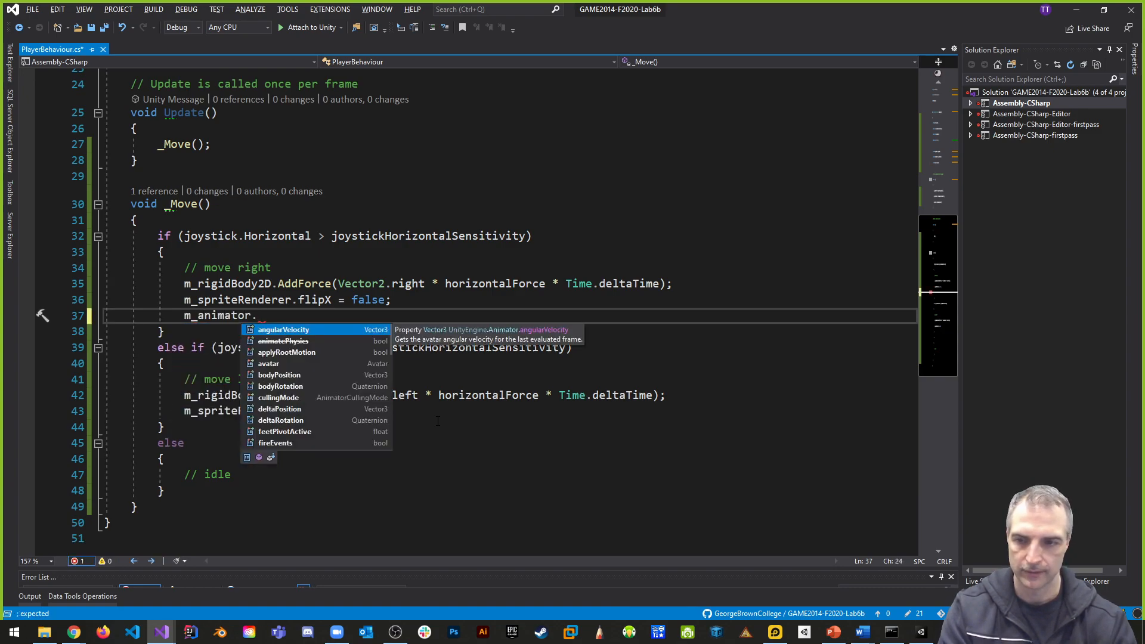
type("setin(\"")
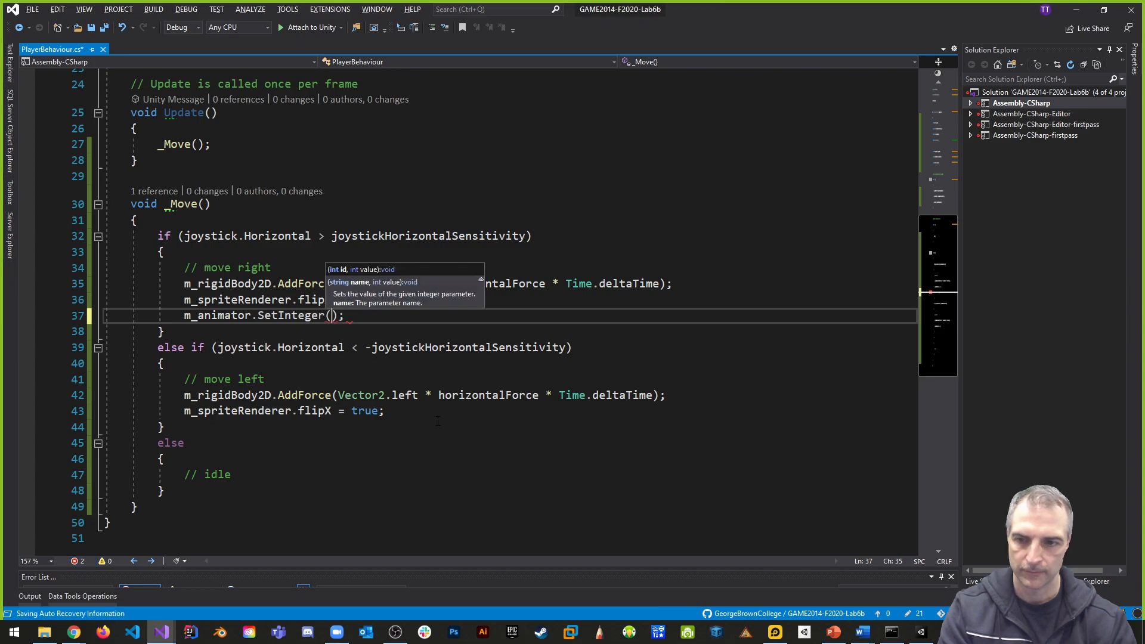
type("AnimState")
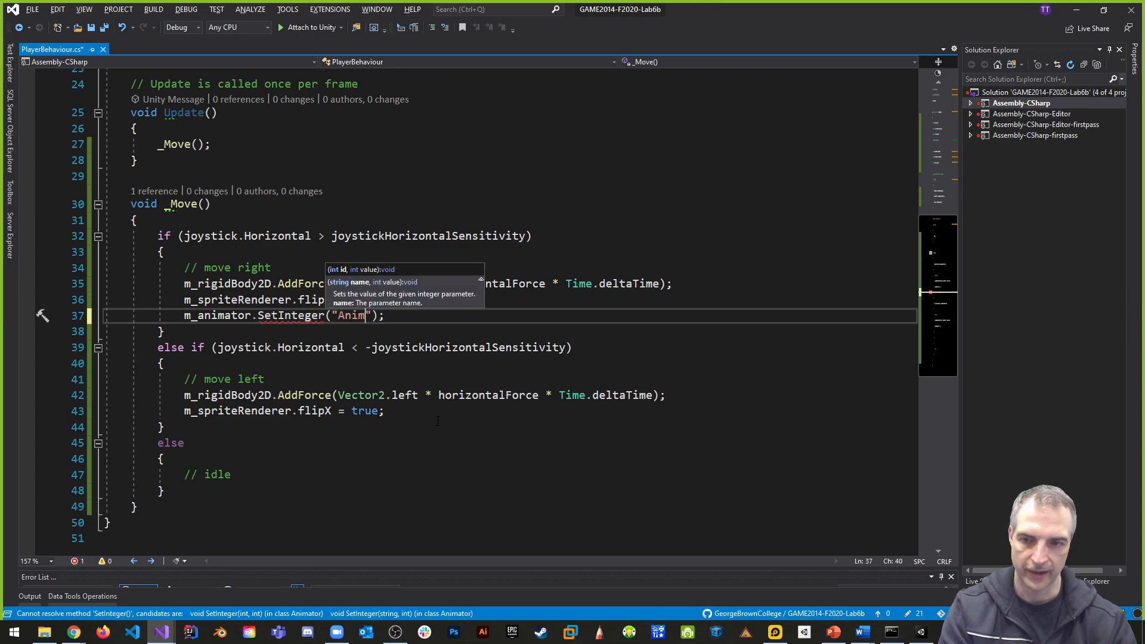
type("\", 1")
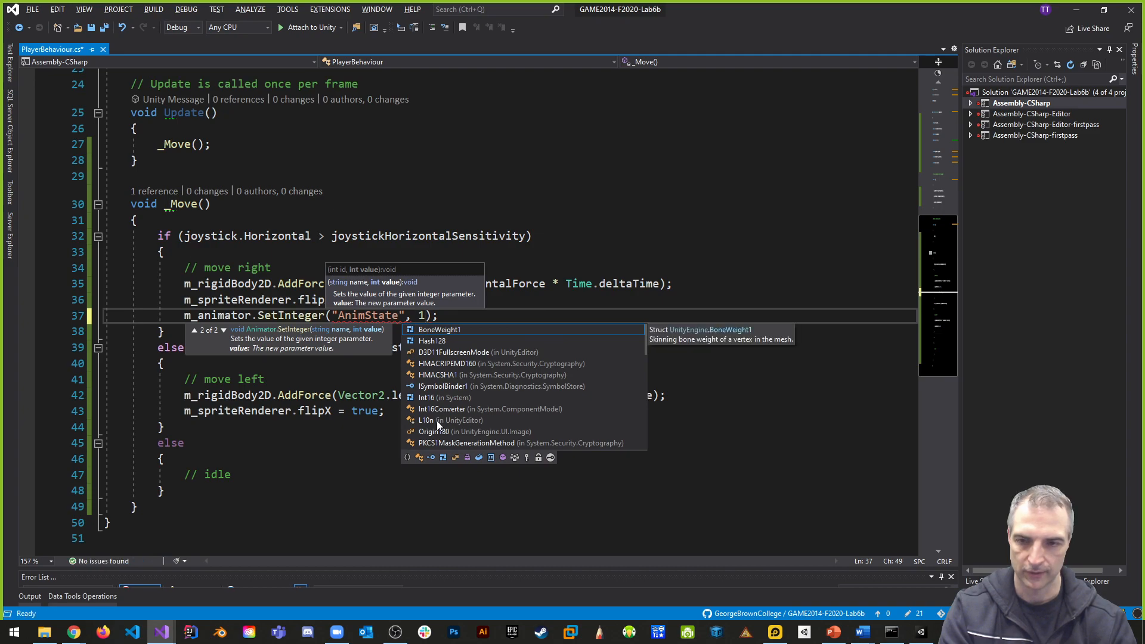
type(")")
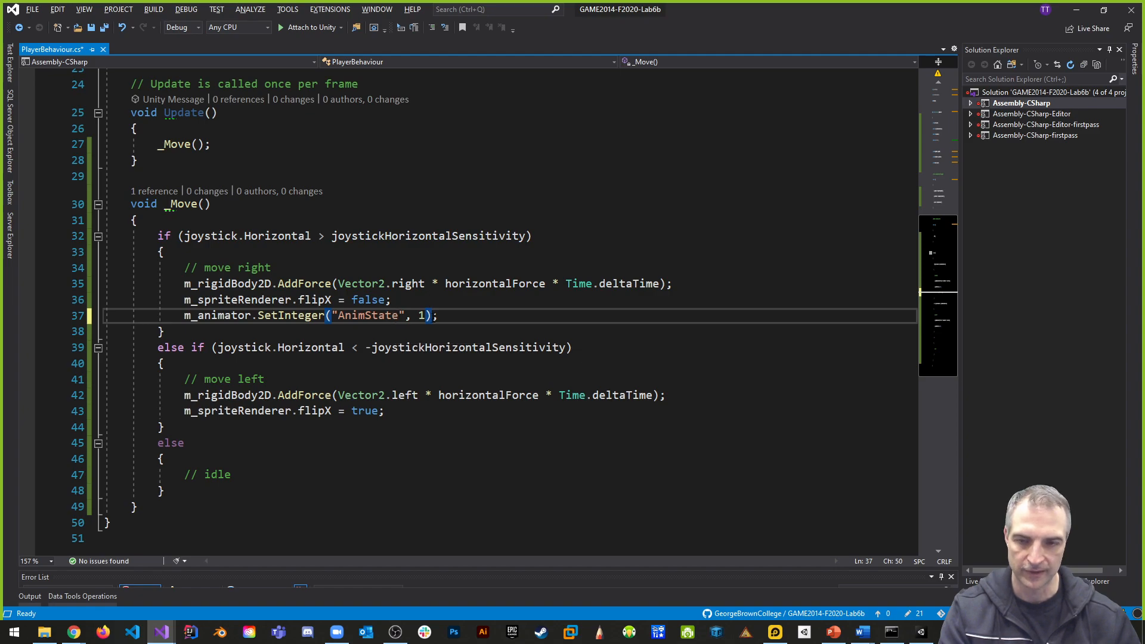
- Copy the m_animator.SetInteger("AnimState", 1); line to the end of the move left branch of _Move()
left_click_drag(453, 313, 185, 315)
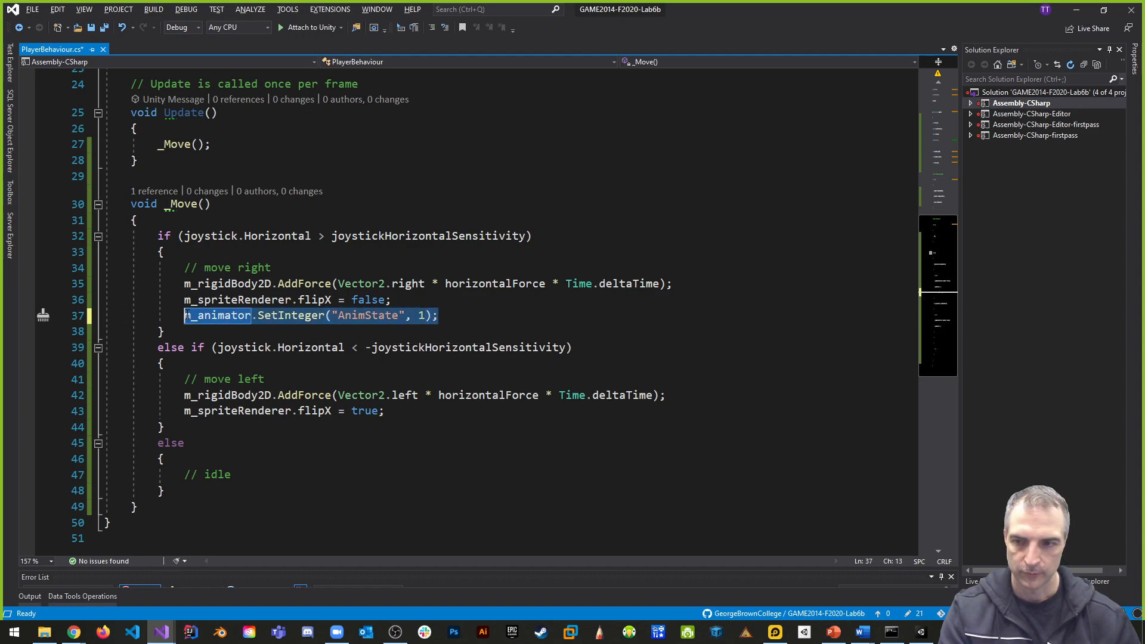
key("ctrl+c")
left_click(395, 413)
key("Return")
key("ctrl+v")
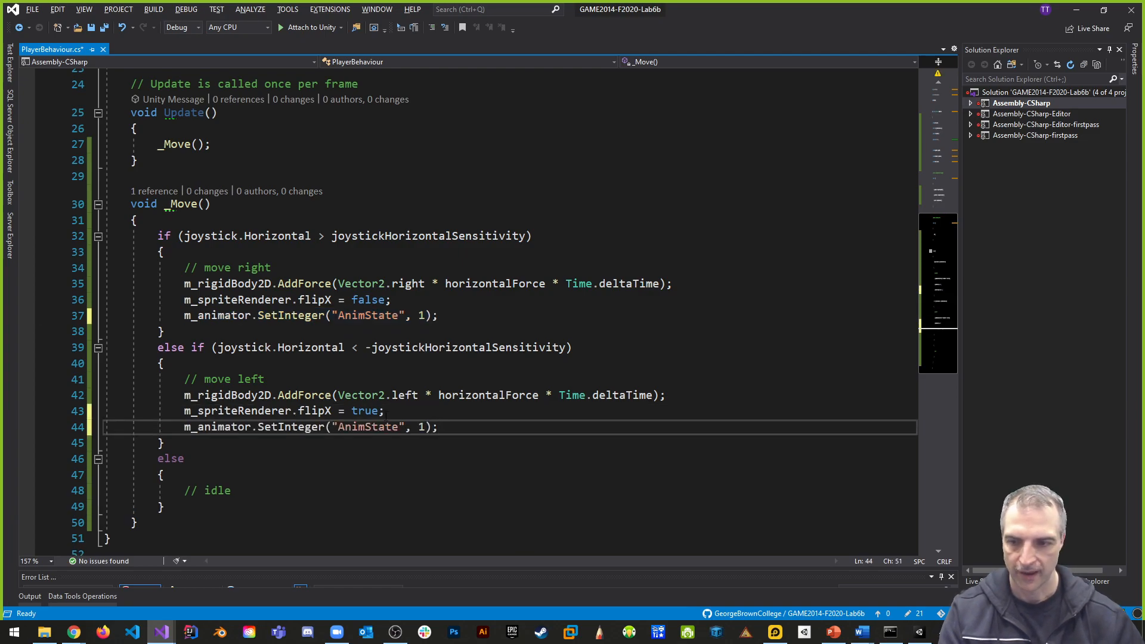
- Add m_animator.SetInteger("AnimState", 0); to the idle branch of _Move() and save PlayerBehaviour.cs
left_click(251, 492)
key("Return")
key("ctrl+v")
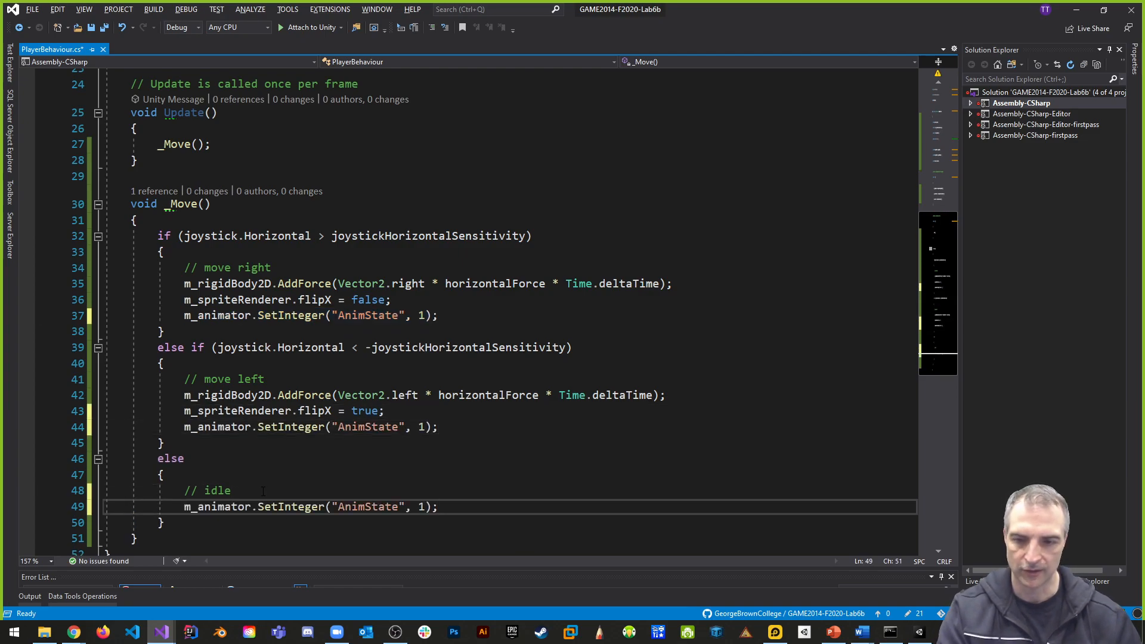
double_click(422, 506)
type("0")
left_click(528, 424)
key("ctrl+s")
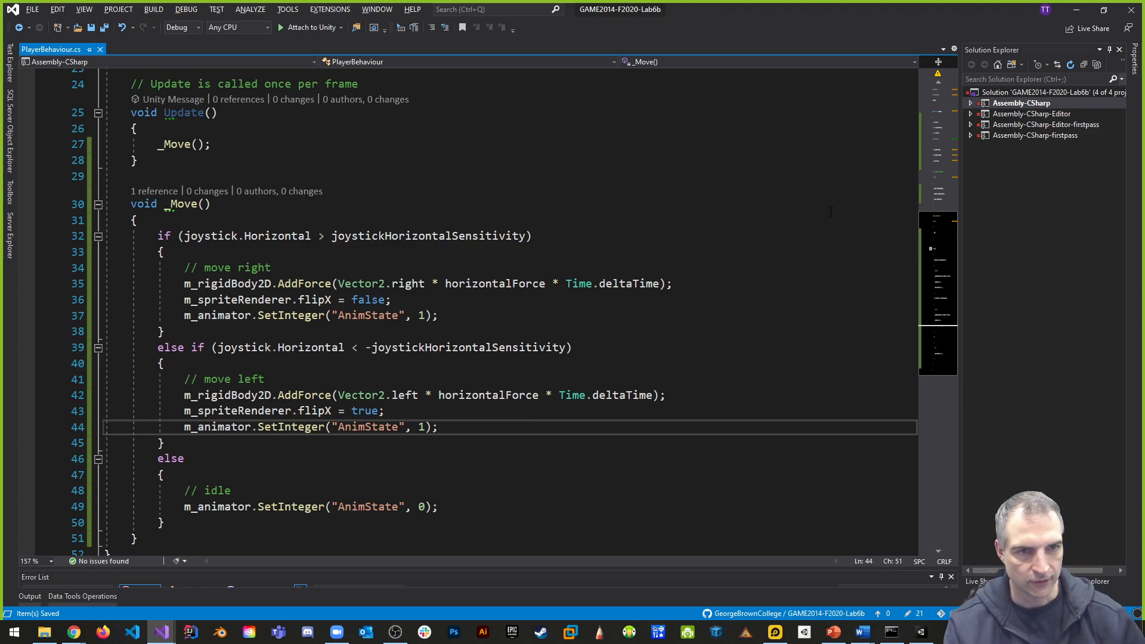
- Switch to Unity, enlarge the Animator view and review the AnimState conditions of the Idle -> Run and Run -> Idle transitions
key("alt+Tab")
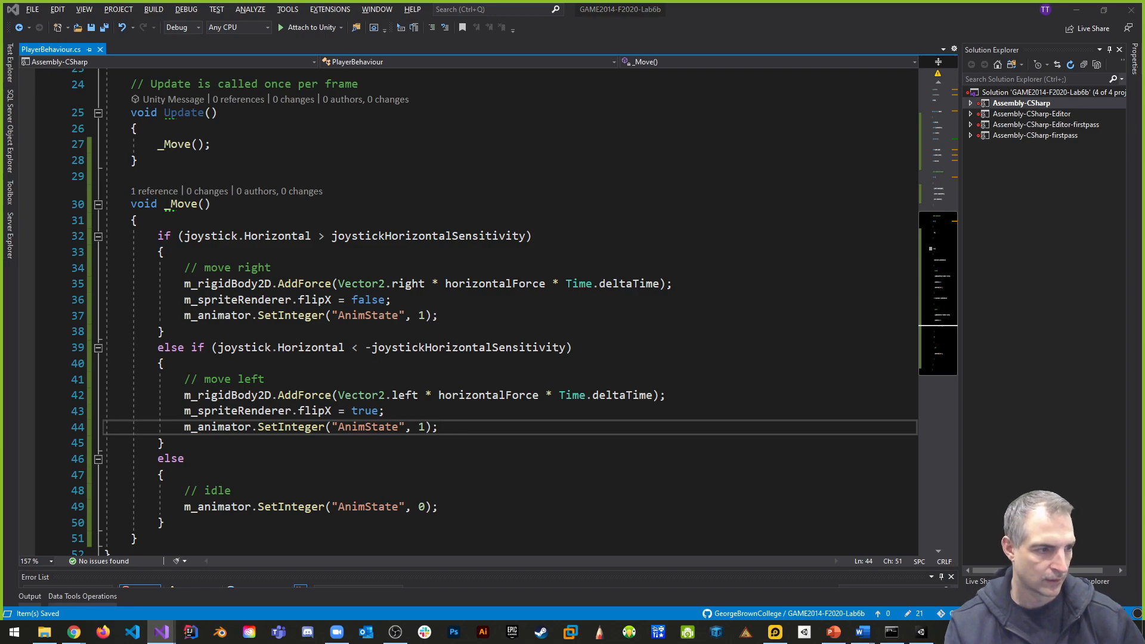
key("alt+Tab")
key("alt+Tab")
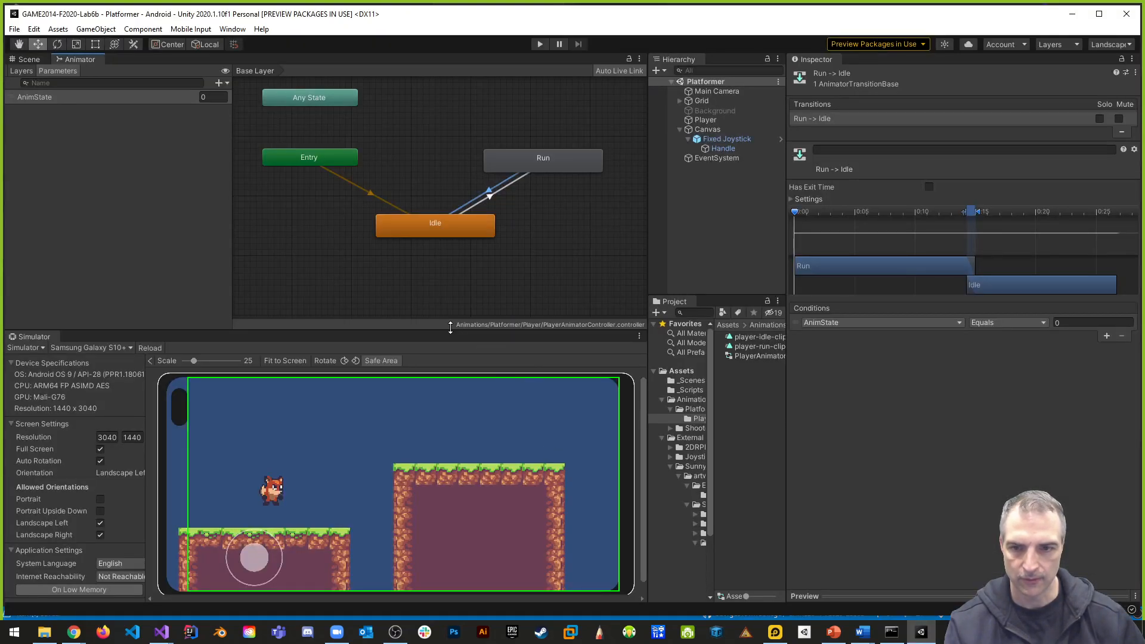
mouse_move(450, 331)
left_mouse_down()
mouse_move(454, 388)
mouse_move(457, 320)
left_mouse_up()
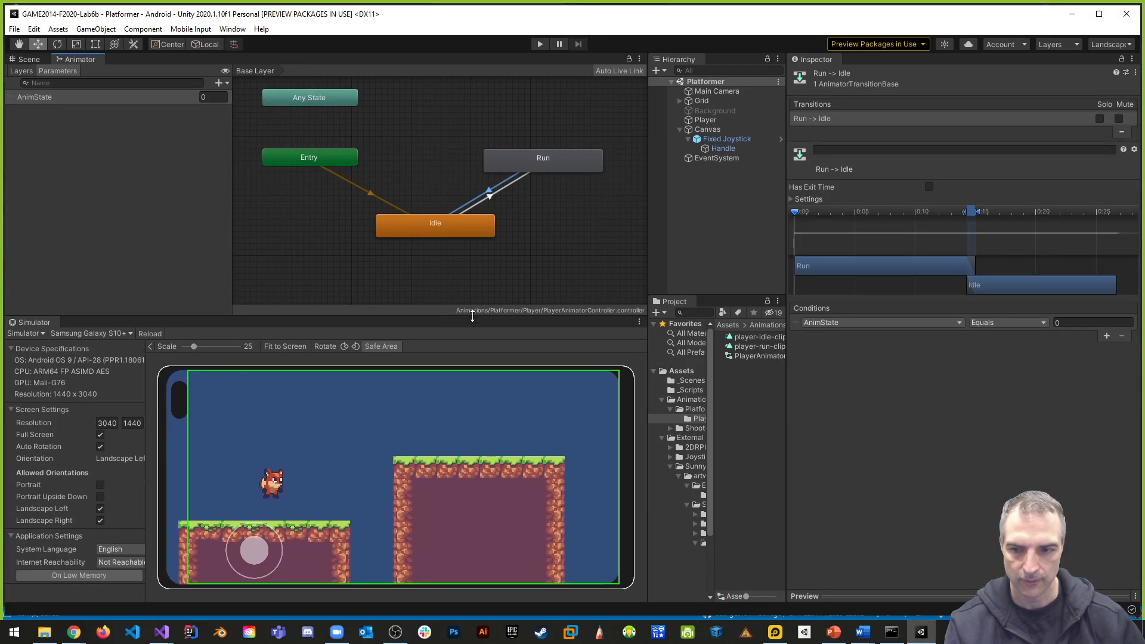
left_click_drag(650, 246, 701, 246)
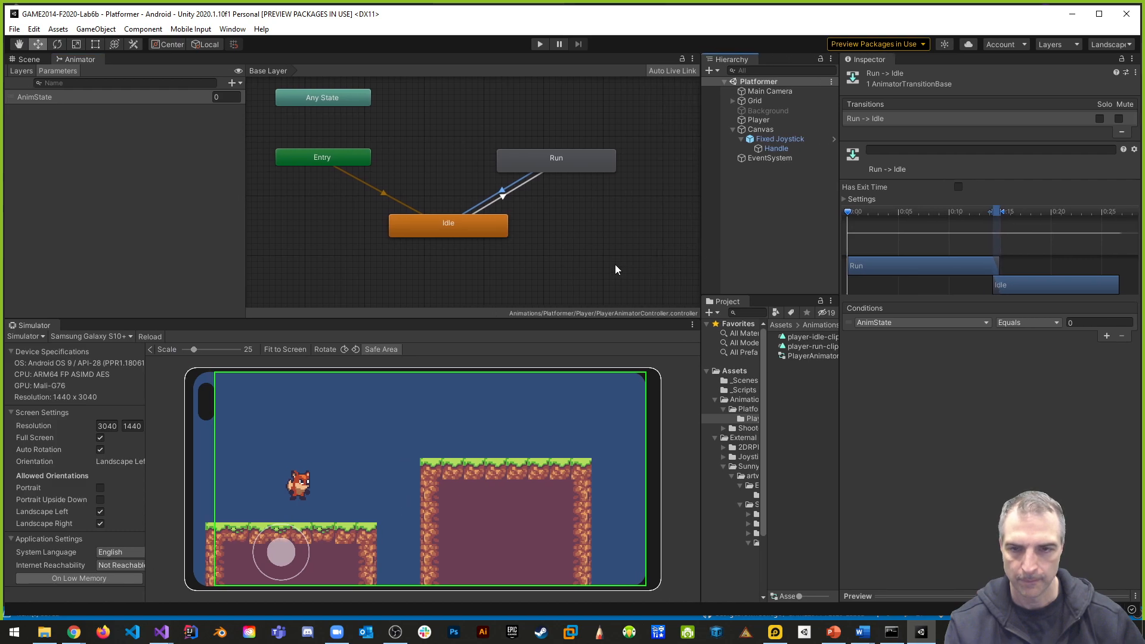
scroll(572, 241, "up", 3)
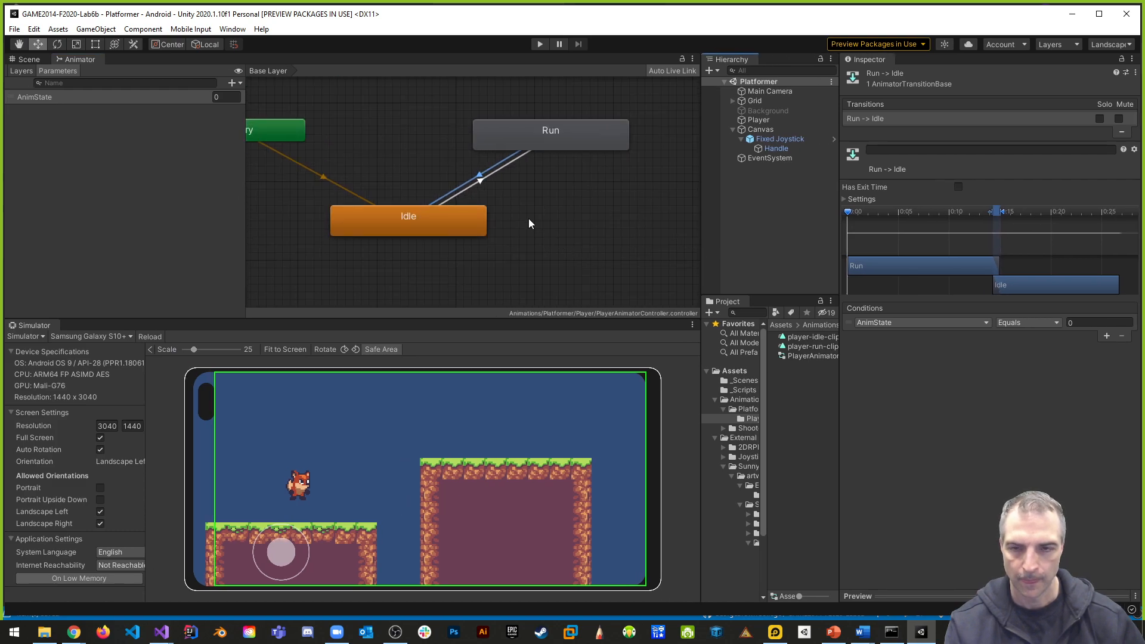
left_click(493, 173)
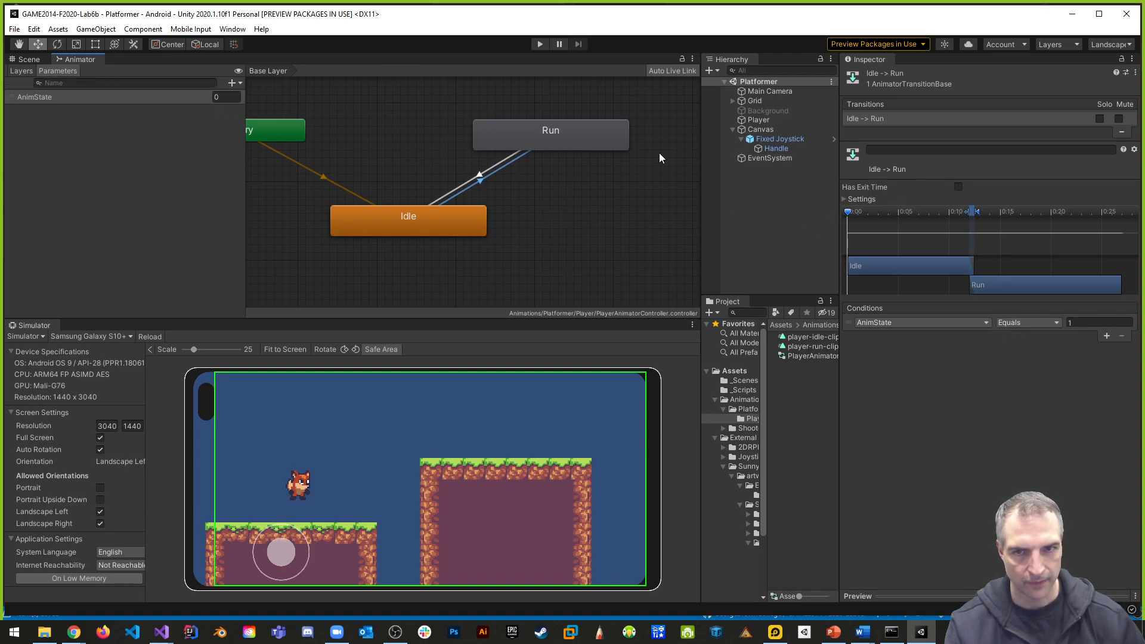
left_click(510, 162)
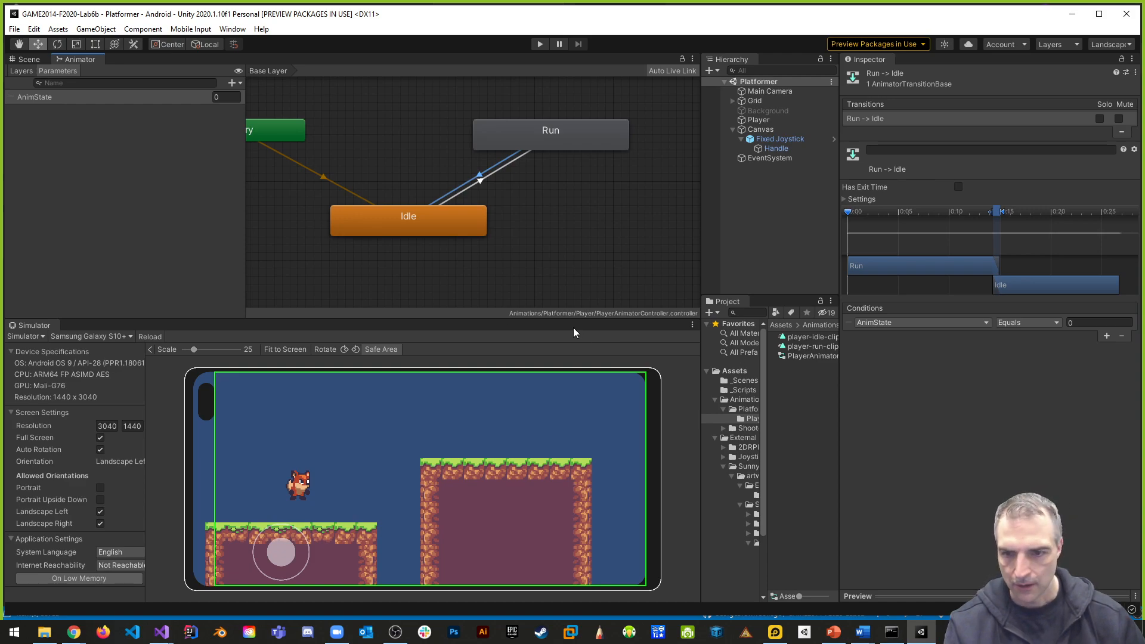
- Play the scene, move the fox with the on-screen joystick to test the run and idle animations, and stop playback
left_click(540, 45)
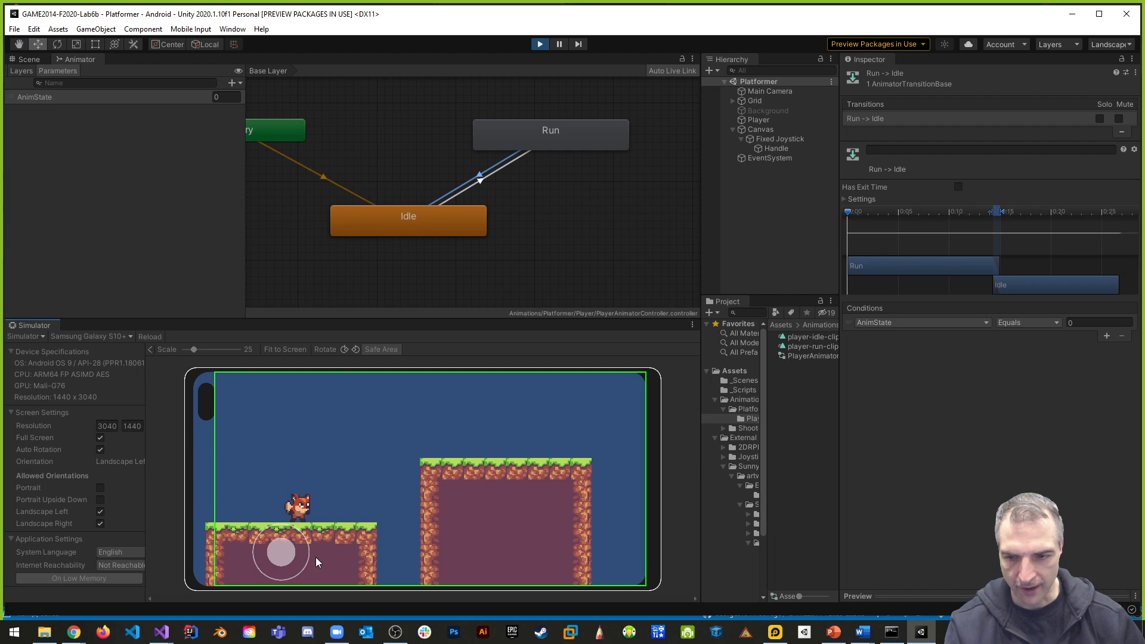
left_click_drag(291, 552, 267, 550)
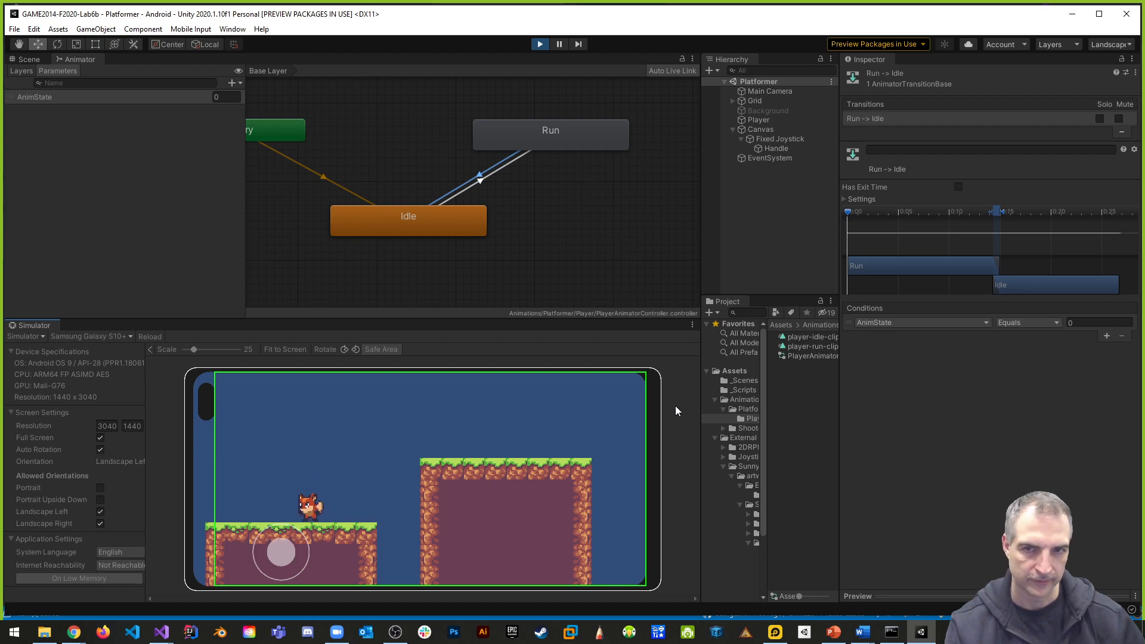
left_click(540, 44)
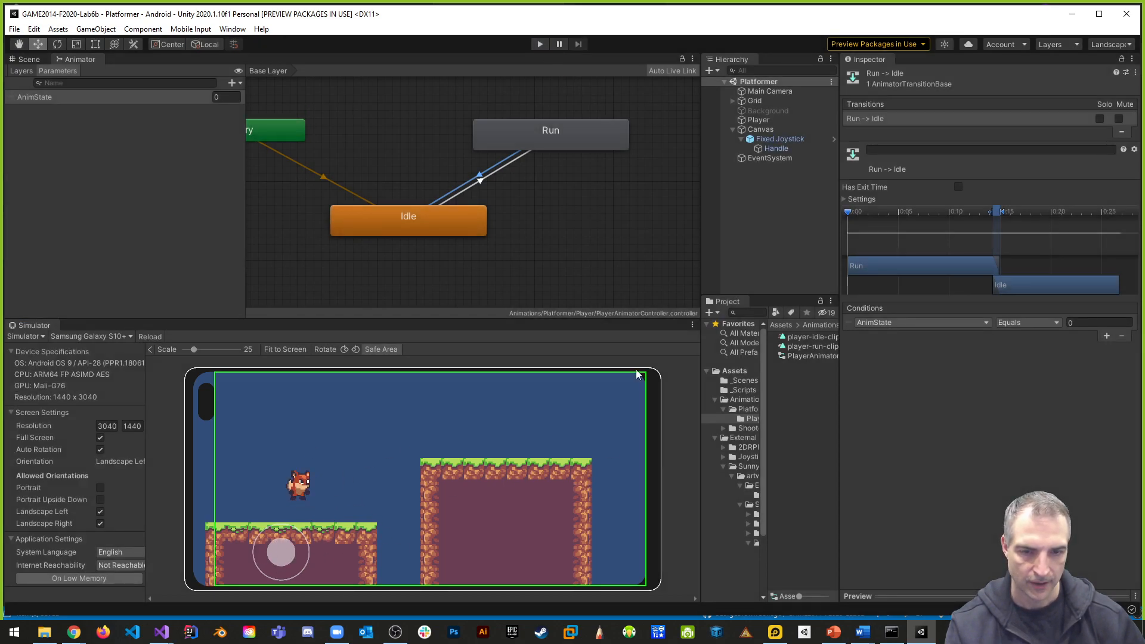
- Set Pixels Per Unit to 16 for the player-jump-1 and player-jump-2 sprites in Sunnyland's player/jump folder and apply it
left_click_drag(703, 274, 529, 274)
left_click_drag(595, 385, 682, 384)
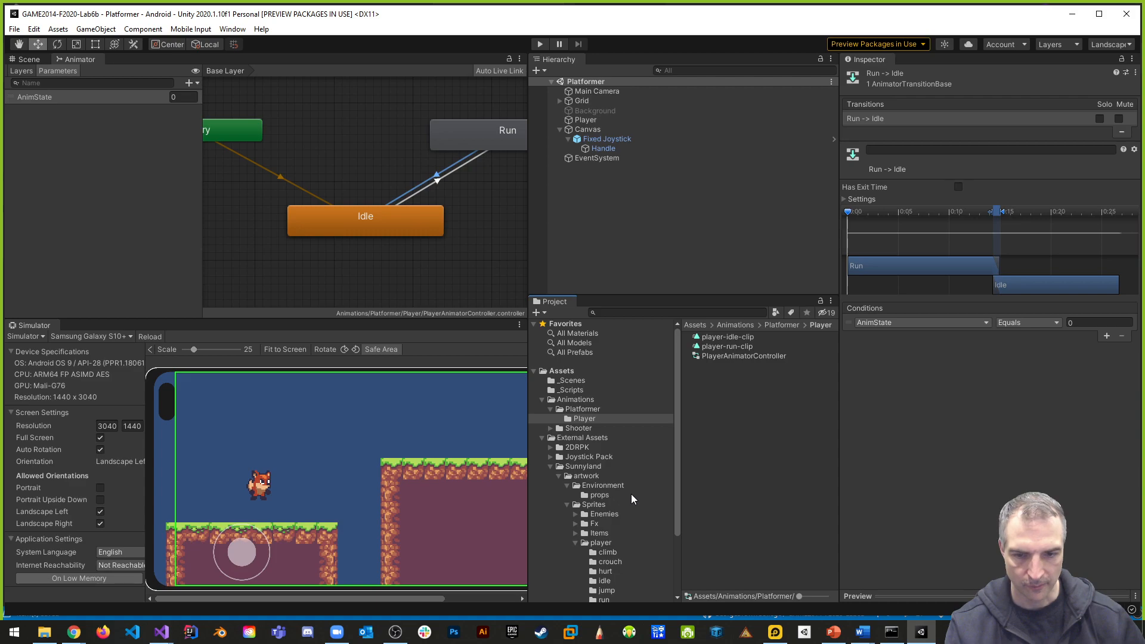
scroll(620, 548, "down", 3)
left_click(608, 555)
left_click(743, 345)
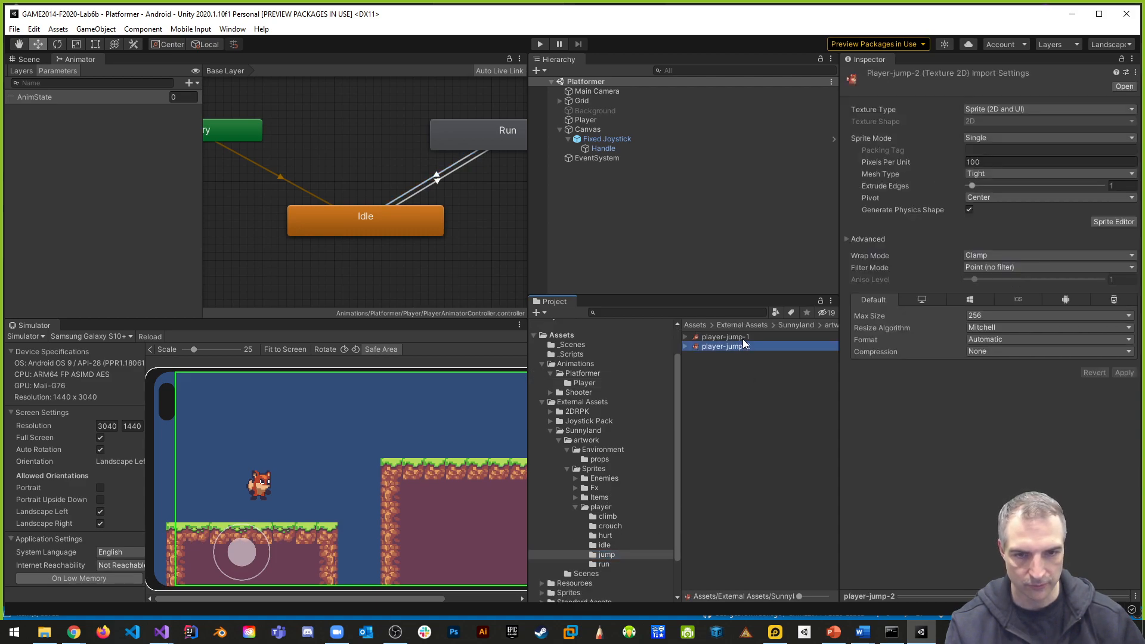
left_click(744, 337, "shift")
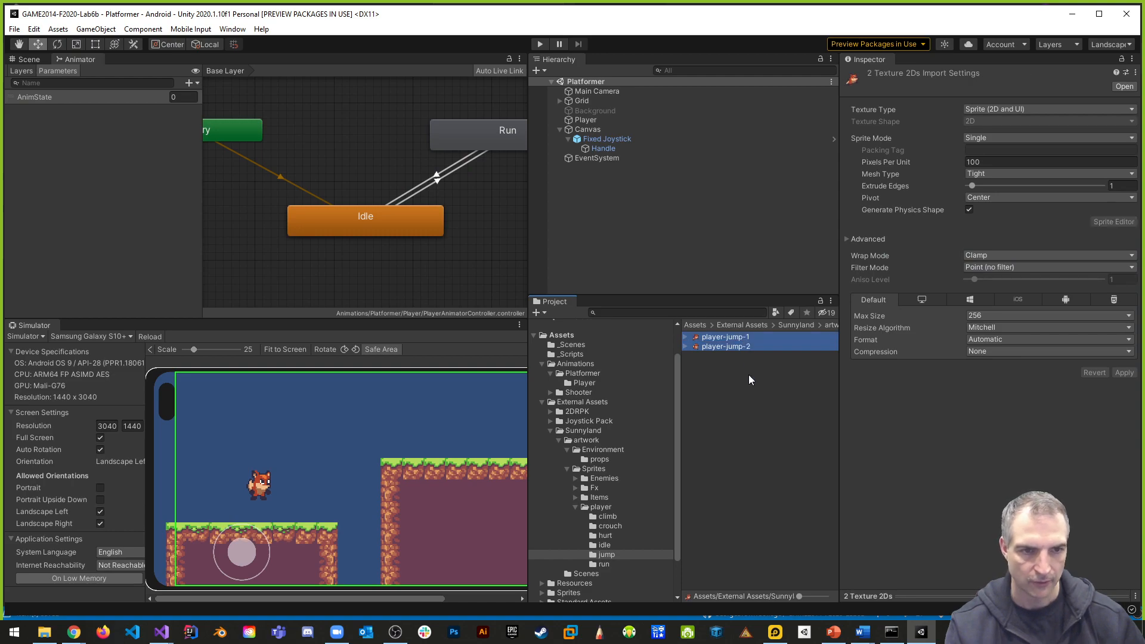
left_click(983, 163)
type("16")
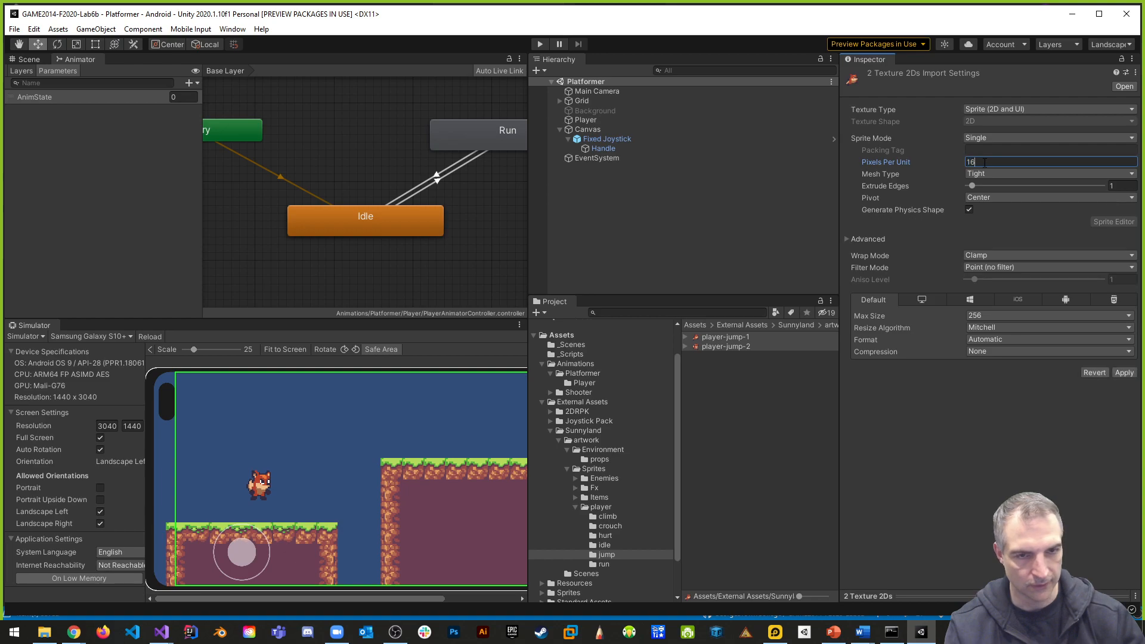
left_click(1125, 373)
left_click(730, 346)
left_click(726, 337)
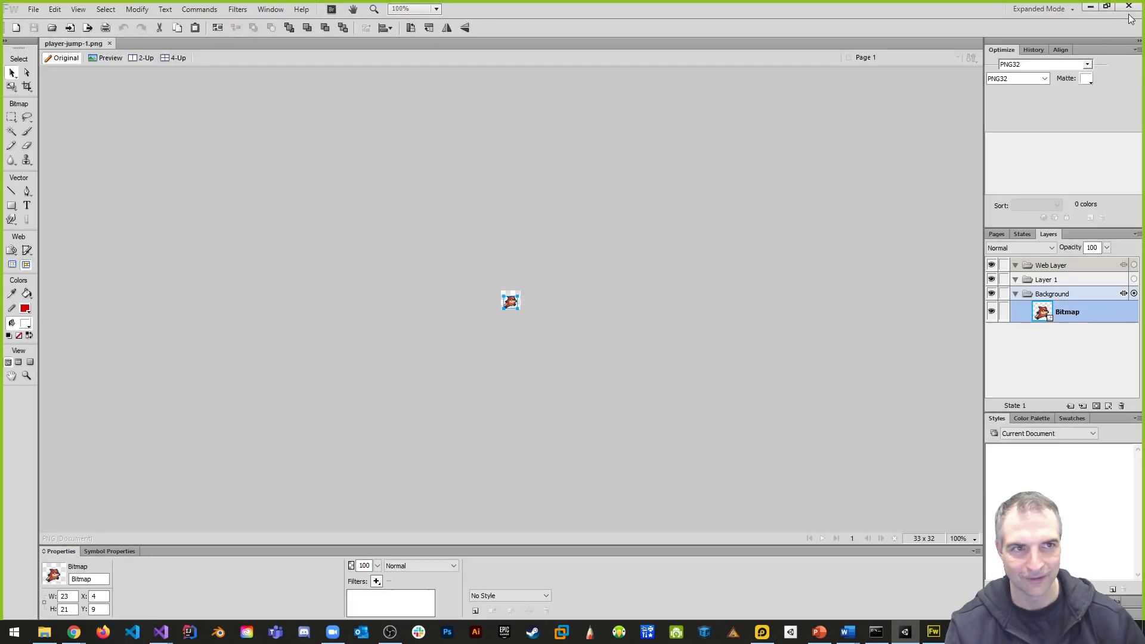
left_click(1129, 6)
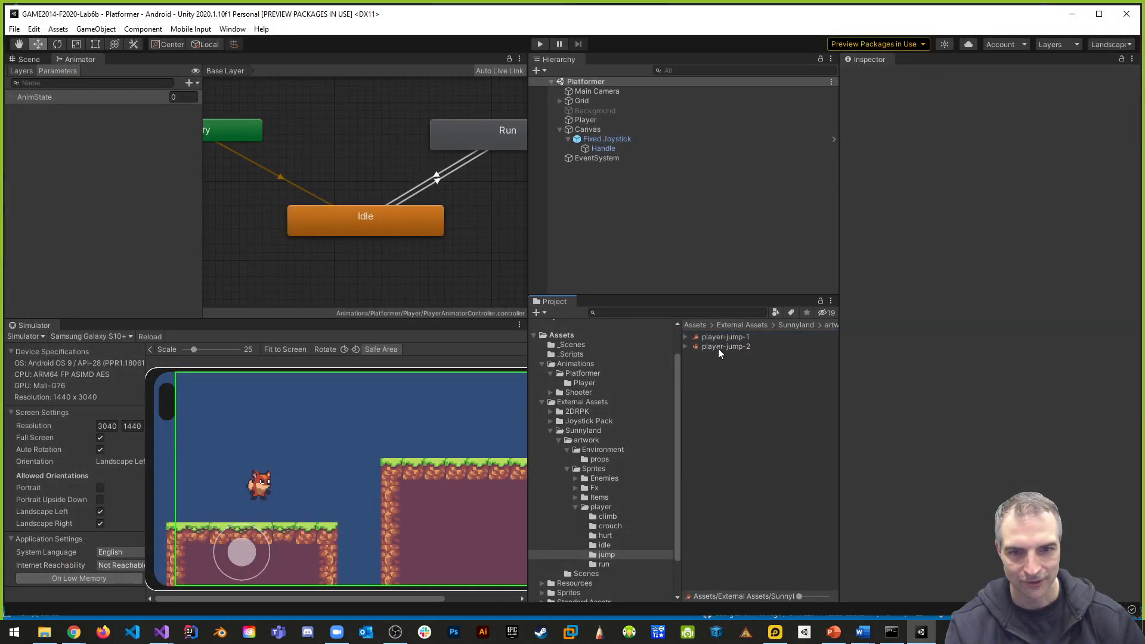
- Create an animation from both player-jump sprites in the scene hierarchy, saving it as player-jump-clip.anim in Assets/Animations/Platformer/Player
left_click(719, 346, "shift")
left_click_drag(719, 345, 600, 213)
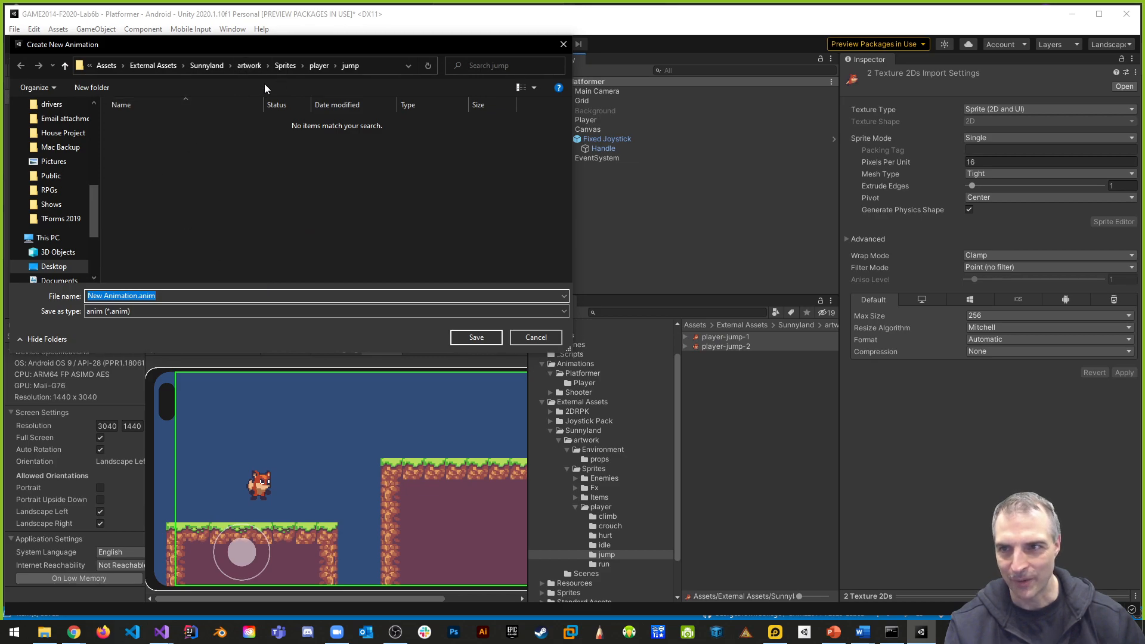
left_click(107, 66)
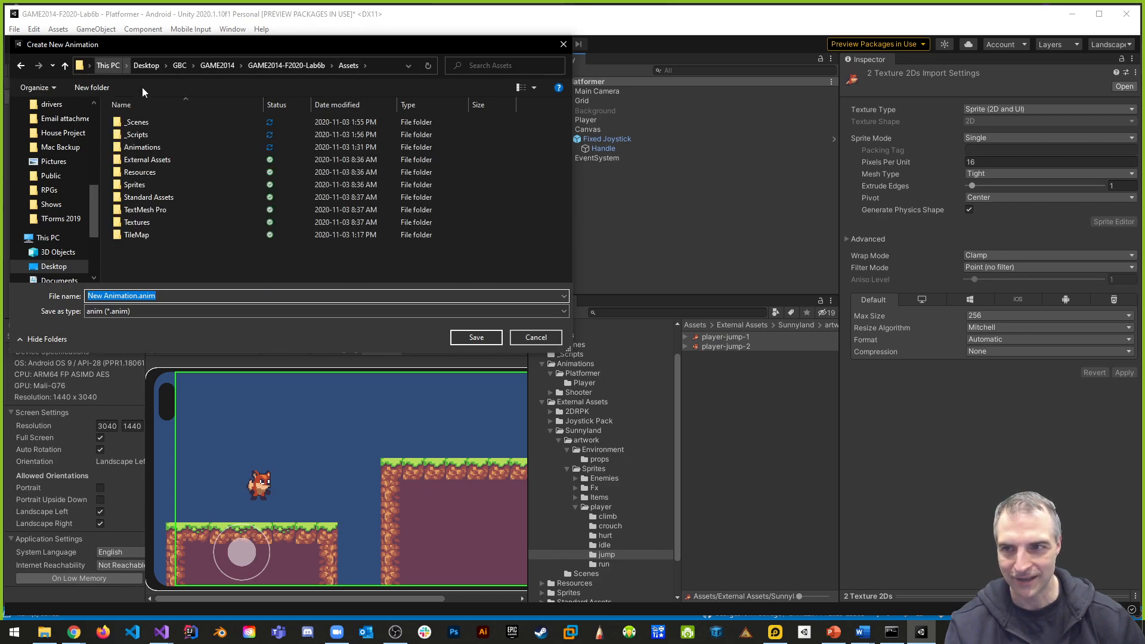
double_click(147, 146)
double_click(159, 123)
double_click(138, 123)
left_click(137, 297)
left_click_drag(139, 296, 40, 289)
type("player")
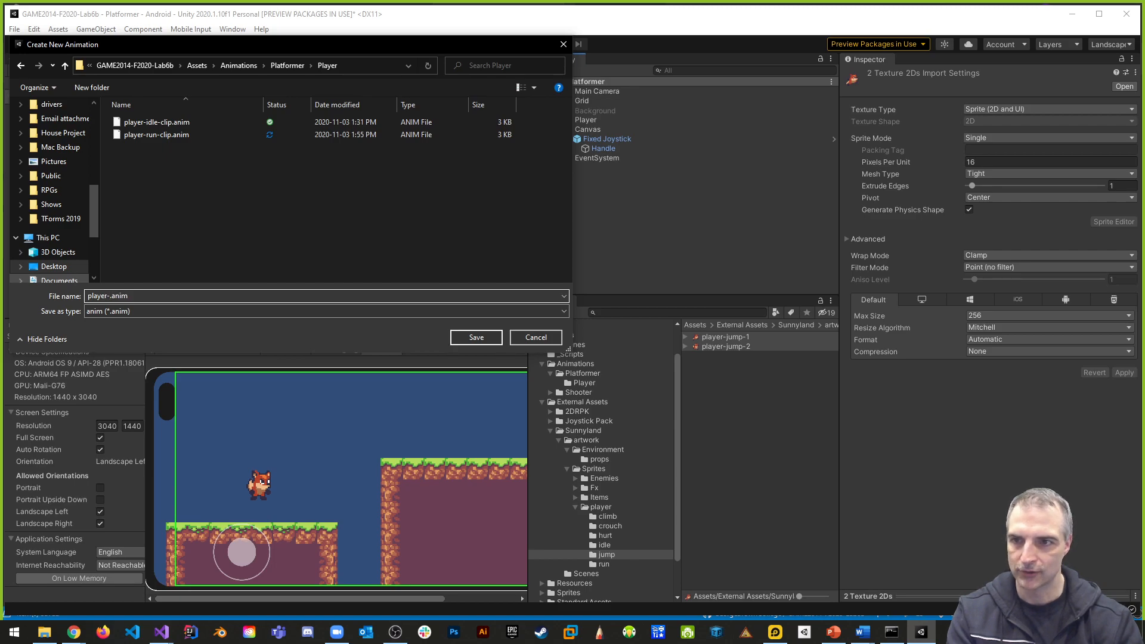
type("-jump-clip")
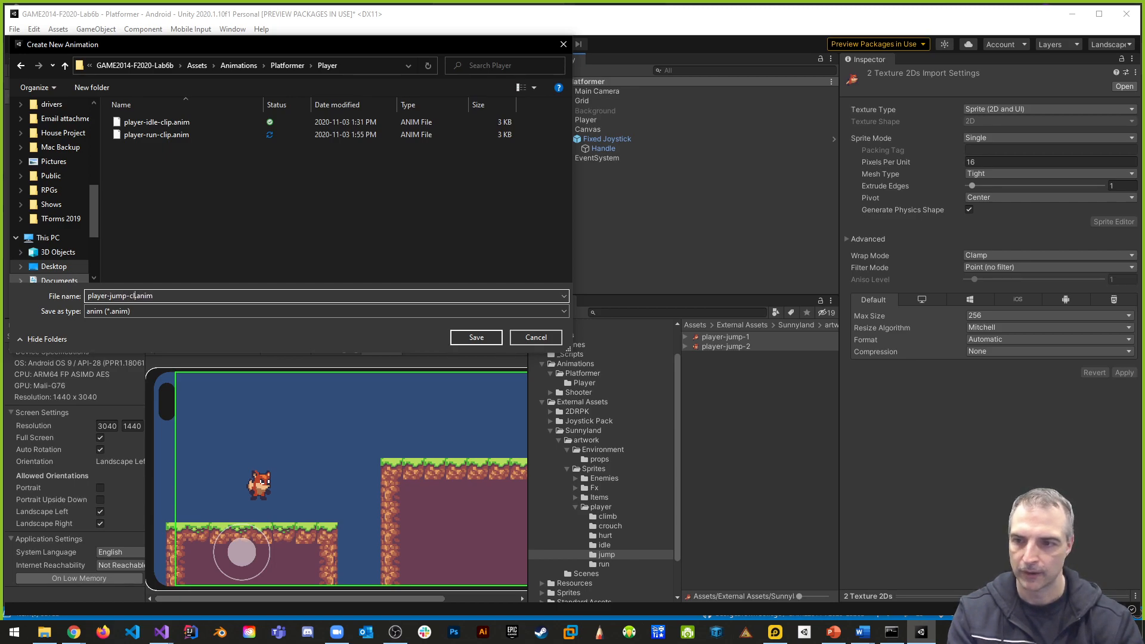
key("Return")
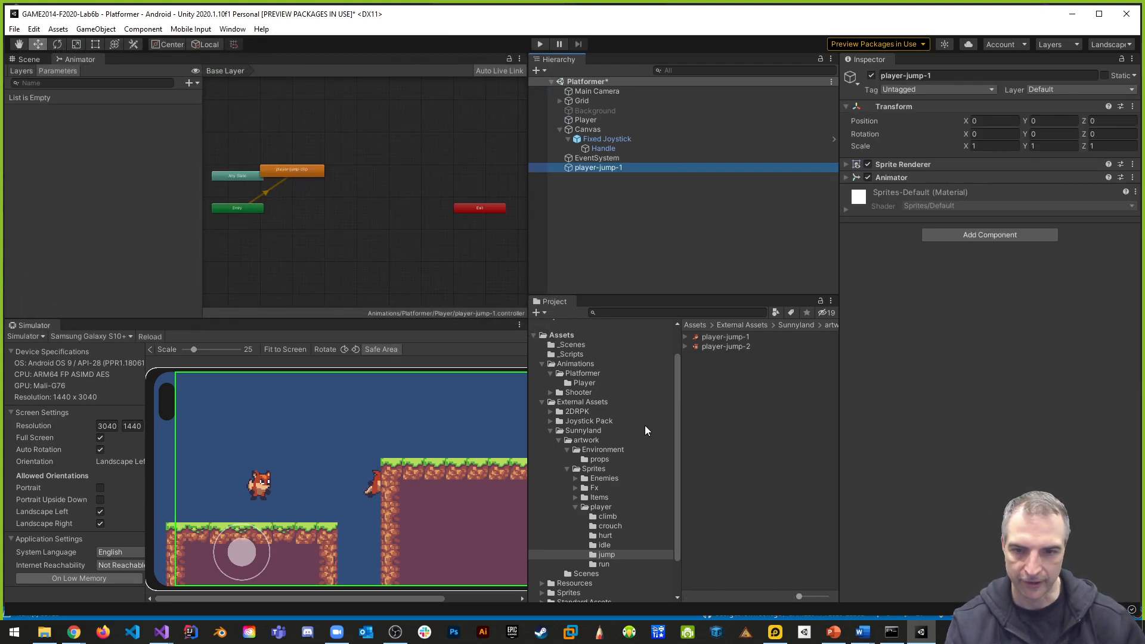
- Delete the extra player-jump-1 animator controller from the Animations/Platformer/Player folder
left_click(591, 382)
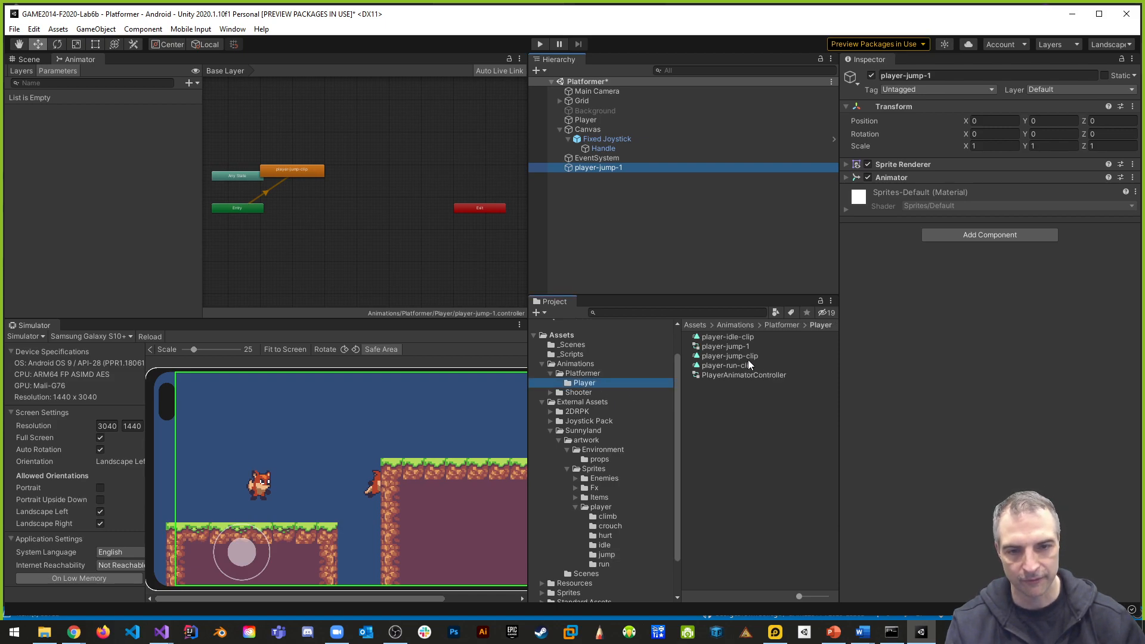
left_click(730, 348)
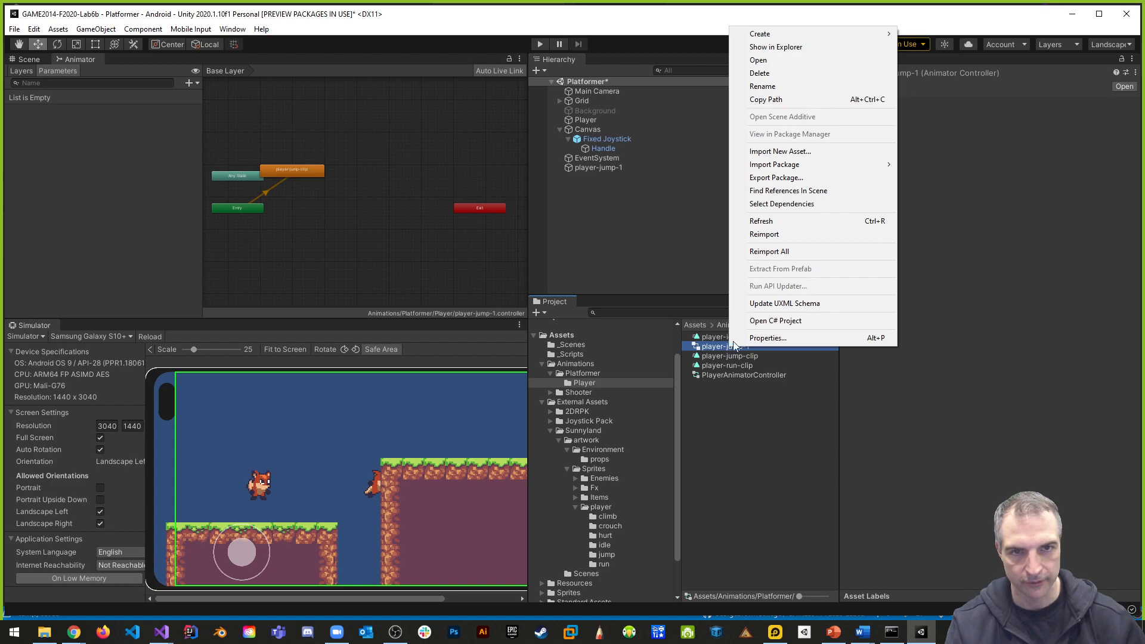
left_click(767, 74)
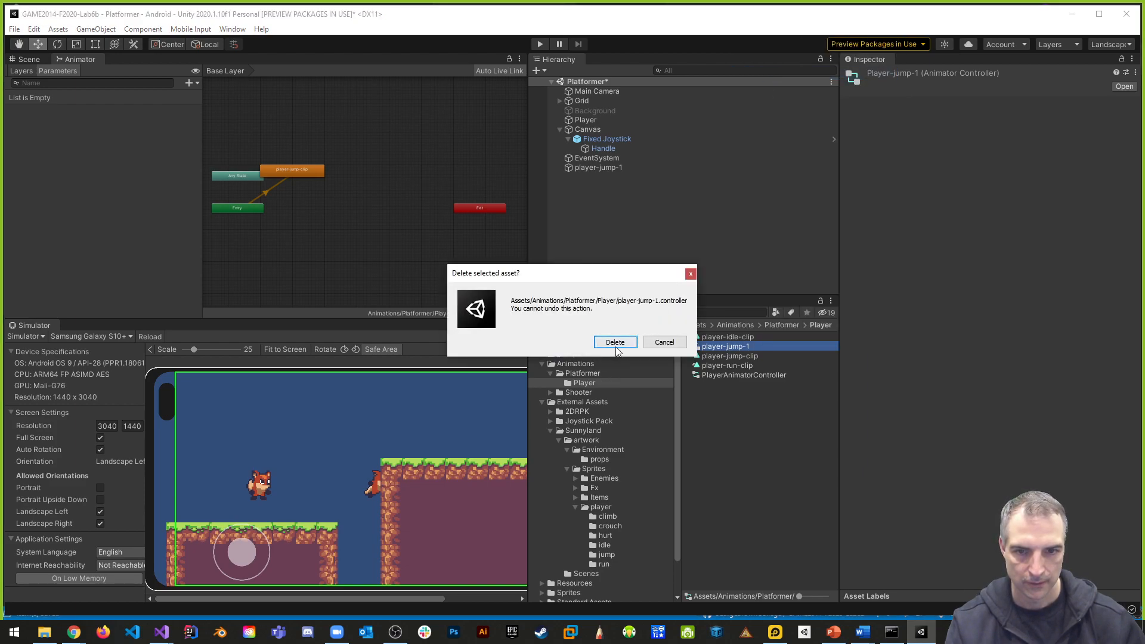
left_click(619, 343)
- Add player-jump-clip as a state in PlayerAnimatorController and place it directly above the Idle state
left_click(754, 366)
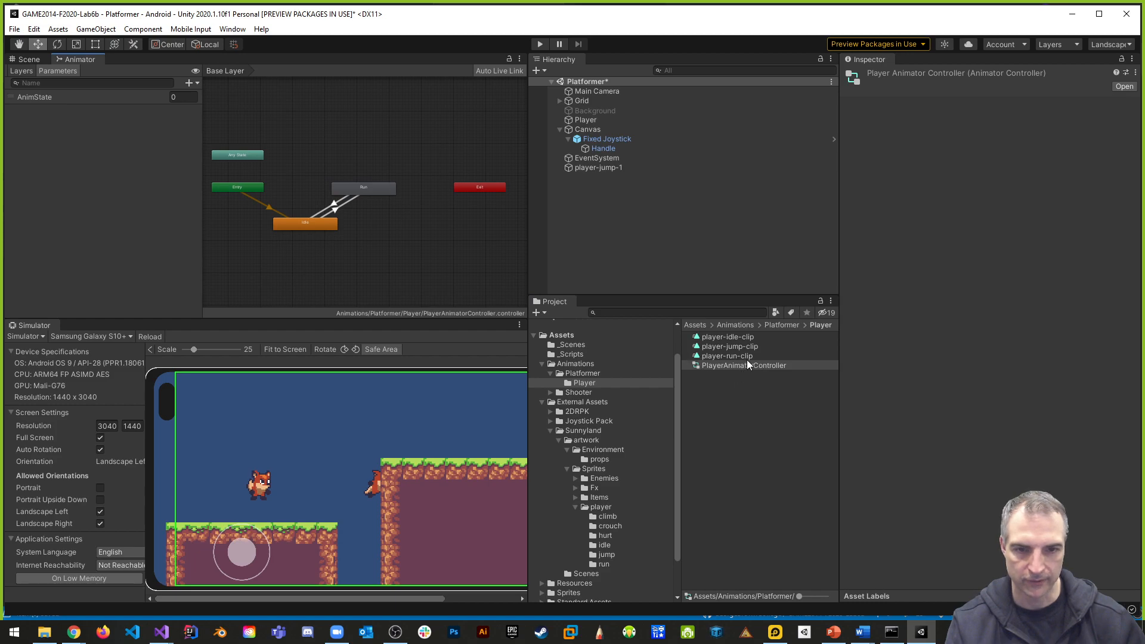
left_click_drag(745, 347, 447, 192)
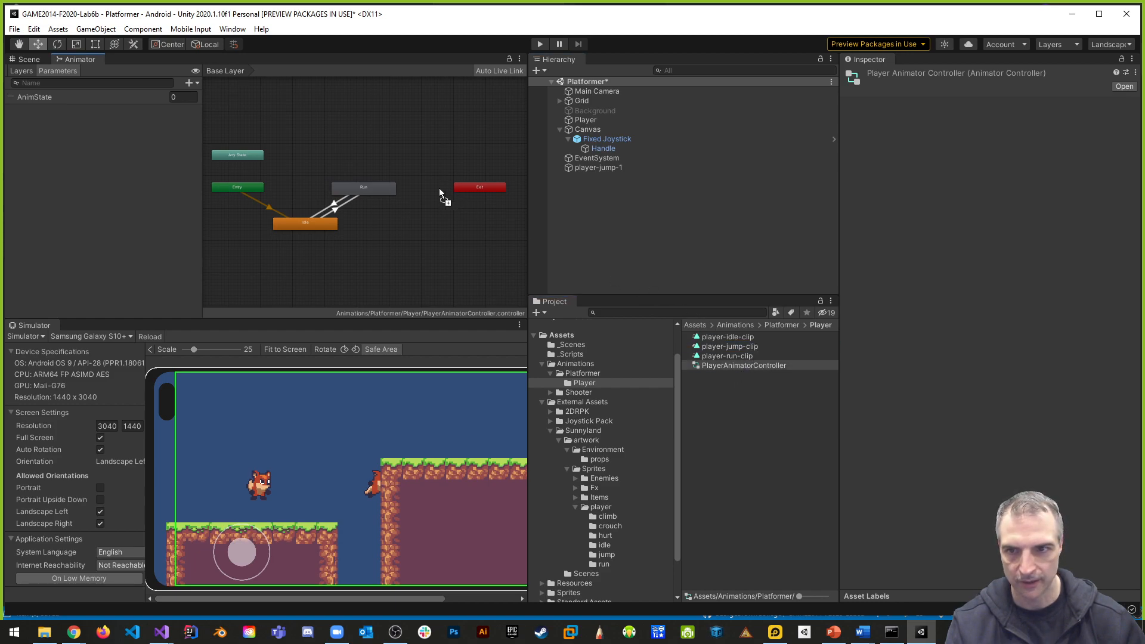
left_click_drag(316, 160, 312, 165)
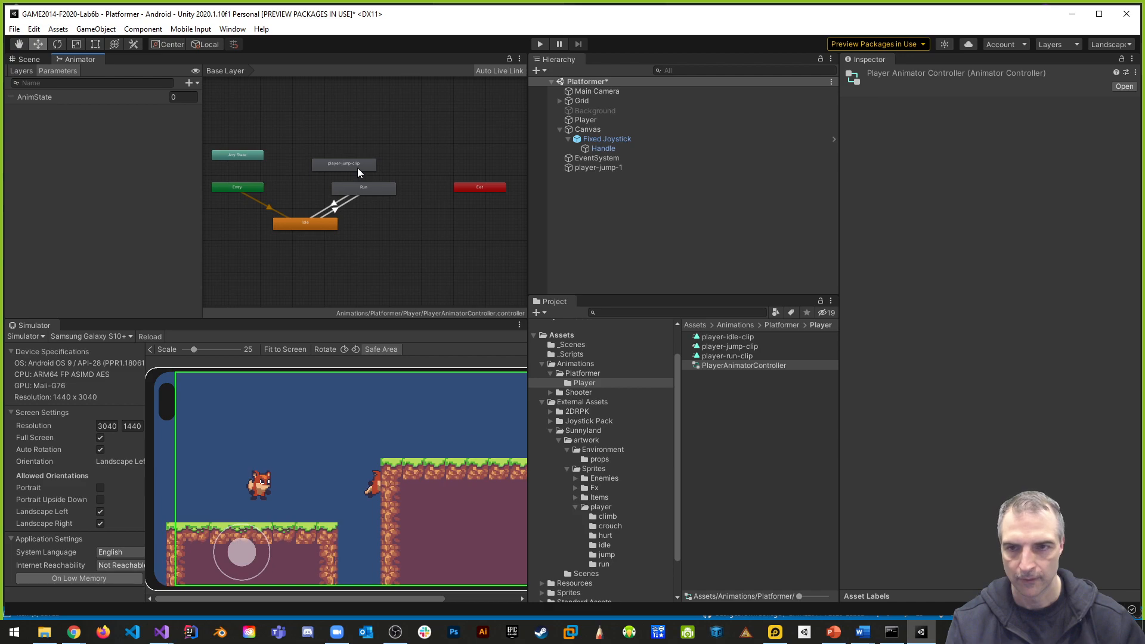
scroll(359, 167, "up", 4)
middle_click_drag(405, 163, 478, 140)
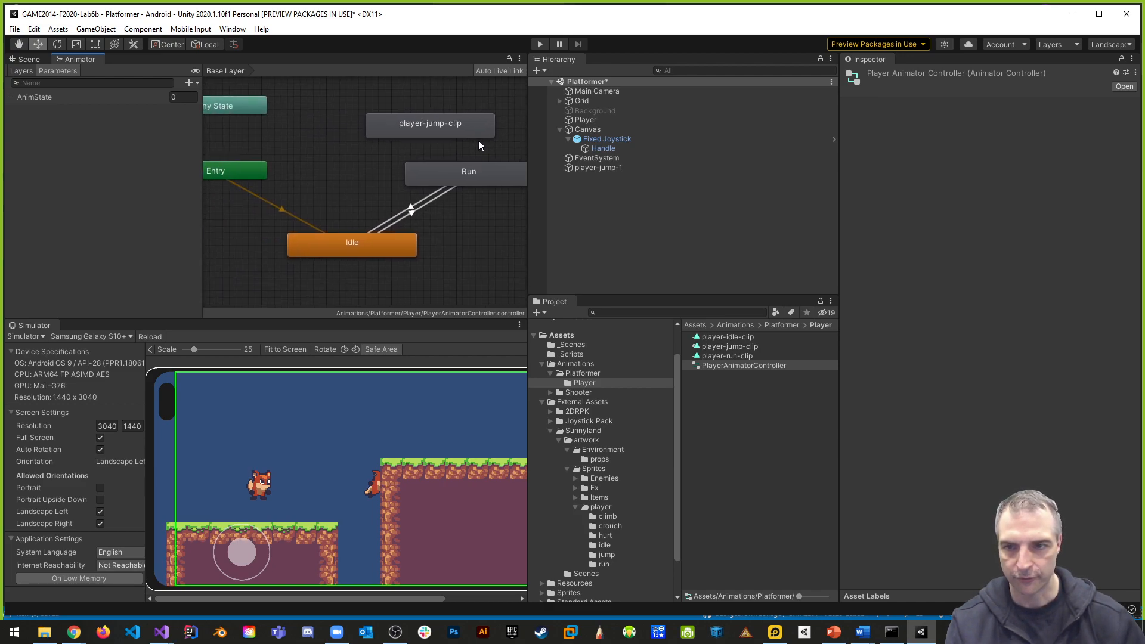
left_click_drag(427, 113, 349, 124)
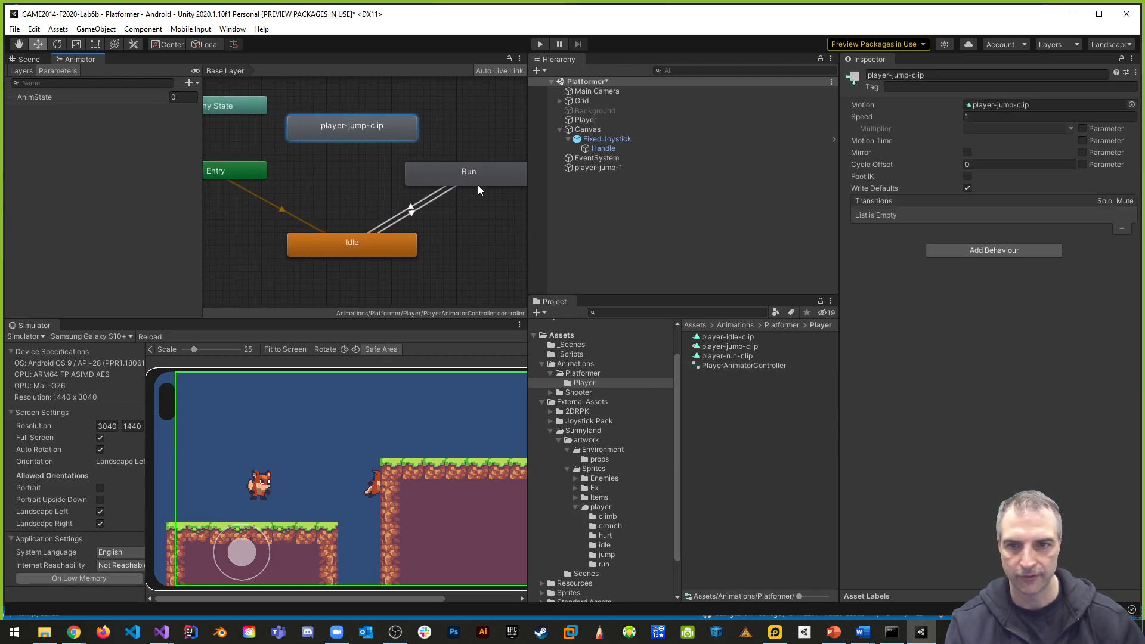
- Switch the editor to the Tall window layout
left_click_drag(529, 196, 571, 196)
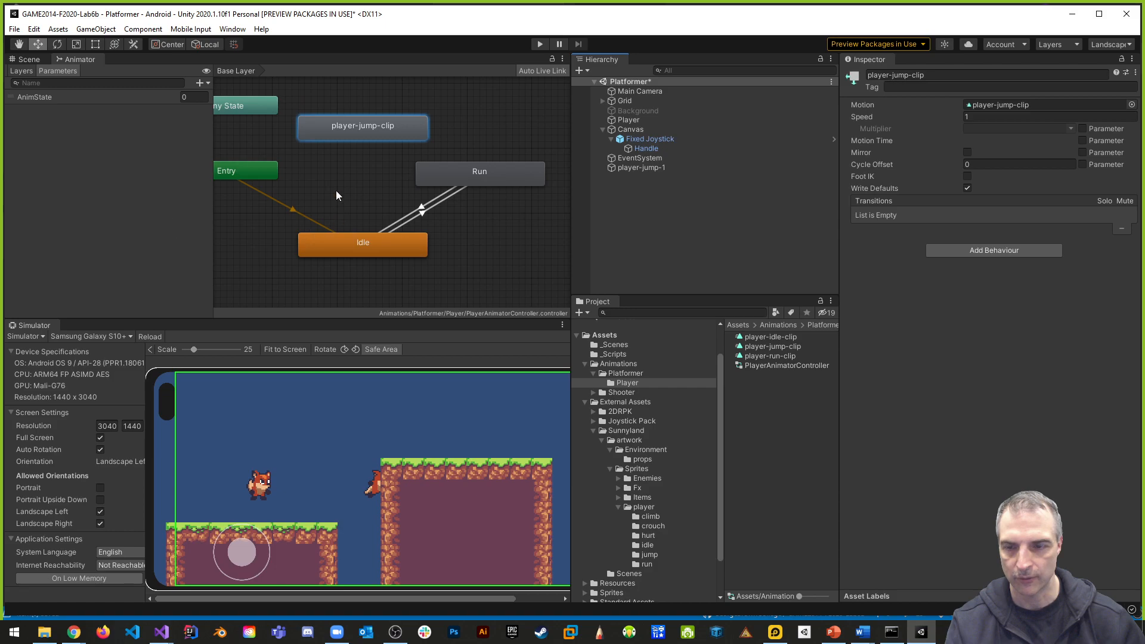
left_click(1111, 45)
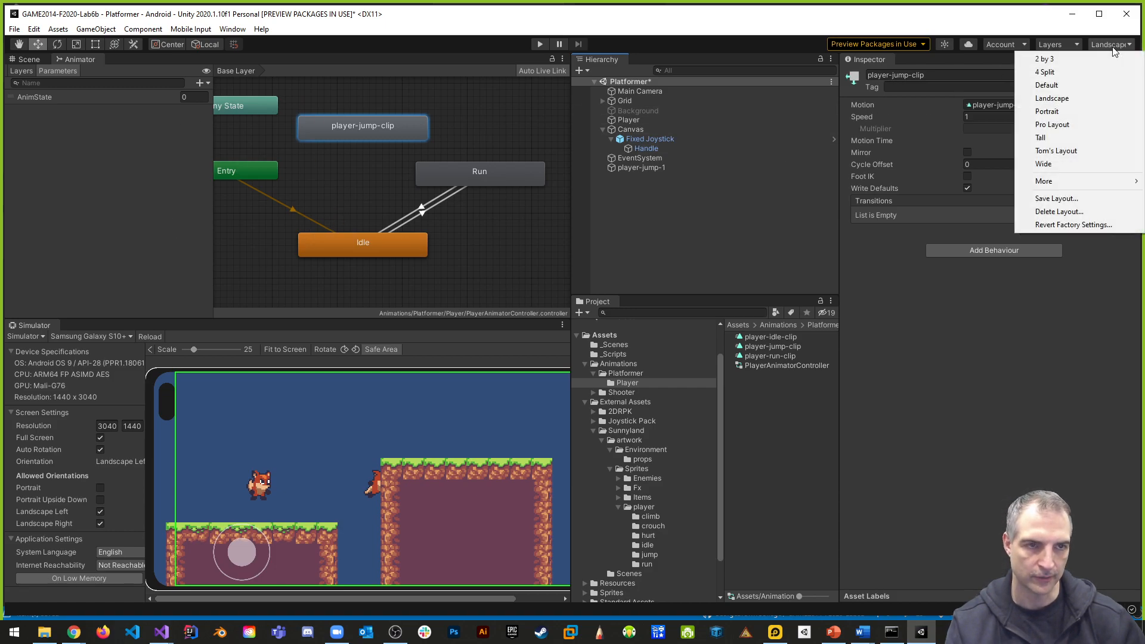
left_click(1054, 138)
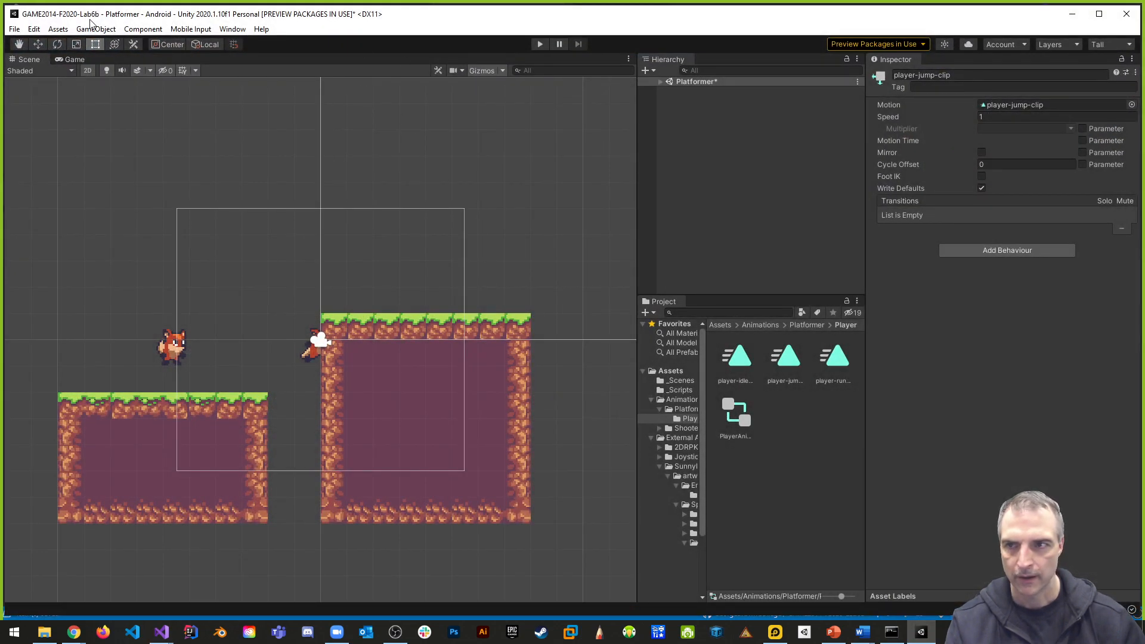
- Open the Animator window with PlayerAnimatorController's state graph and narrow its layers pane to enlarge the graph
left_click(227, 30)
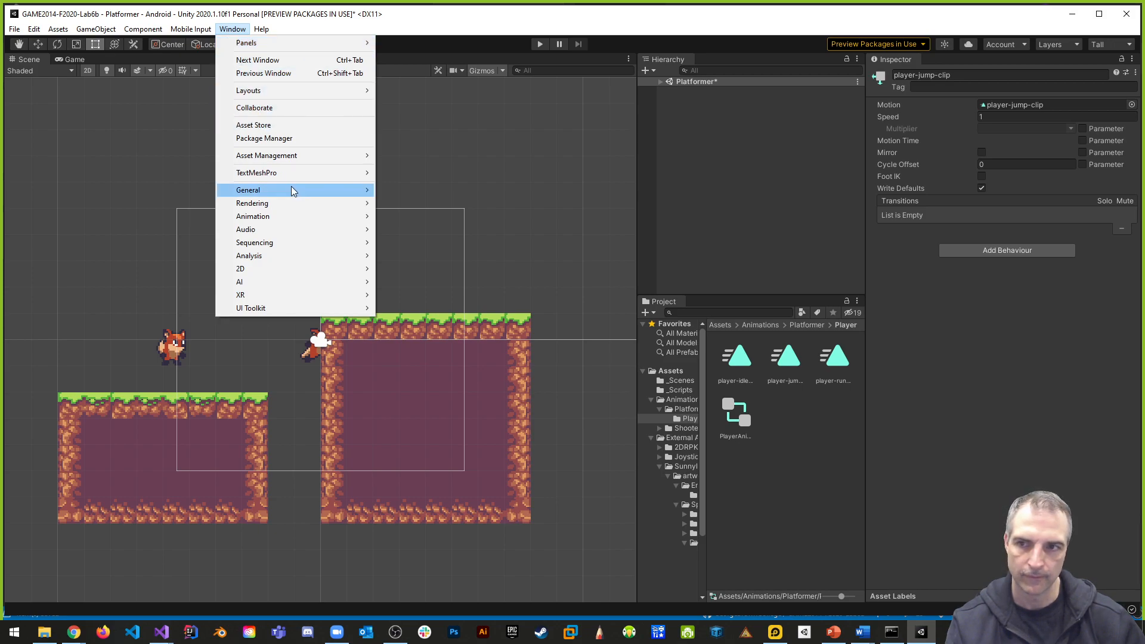
mouse_move(284, 179)
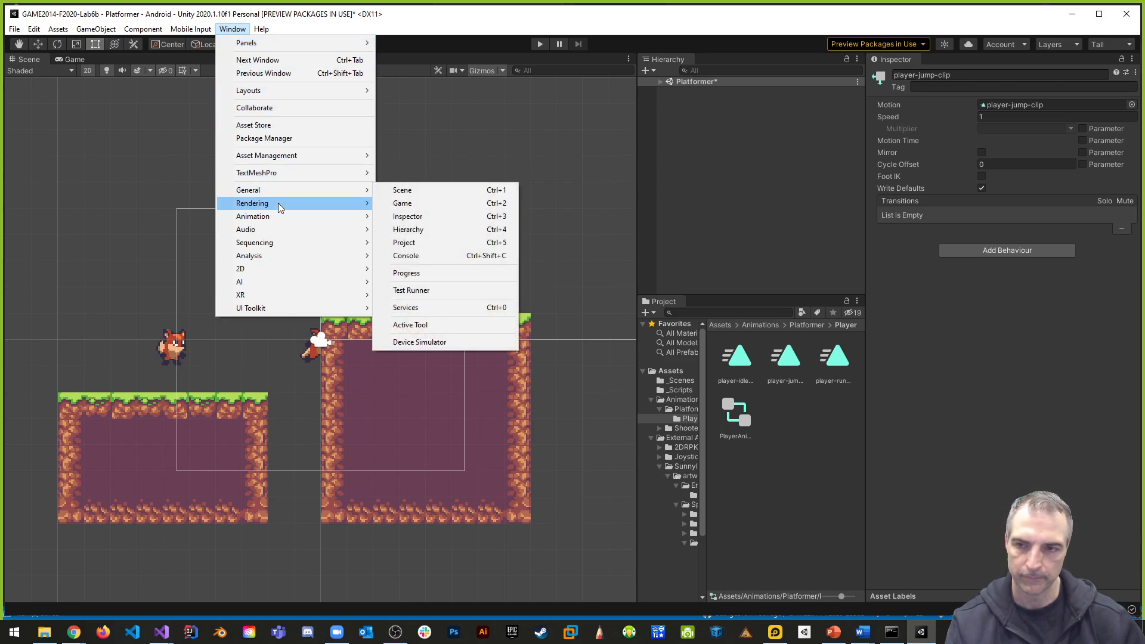
mouse_move(272, 220)
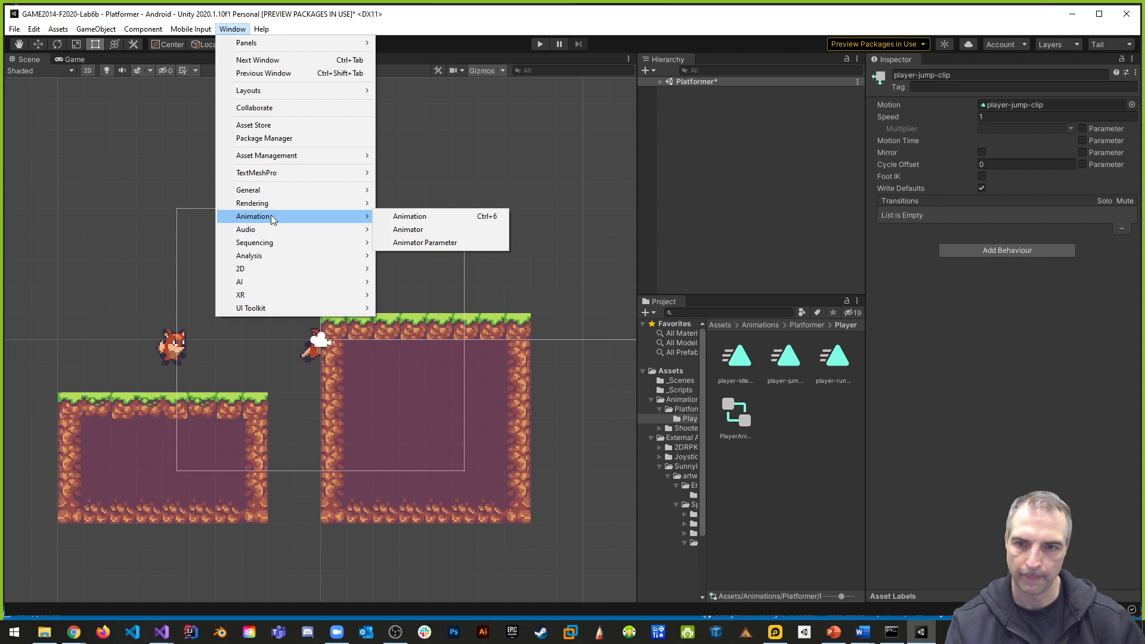
left_click(411, 229)
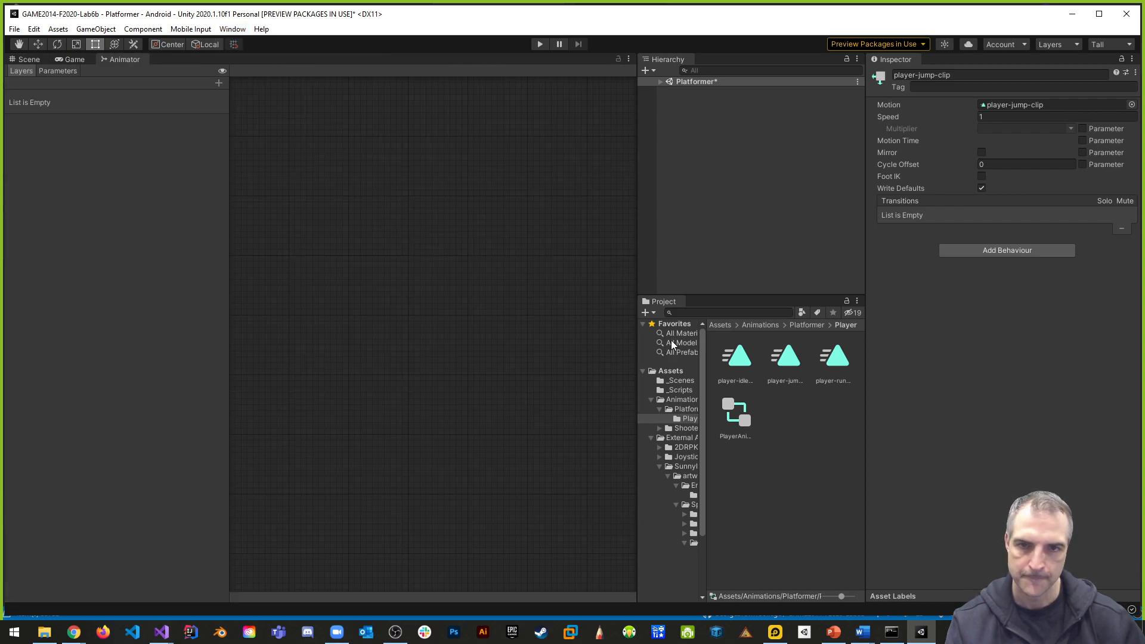
left_click(737, 413)
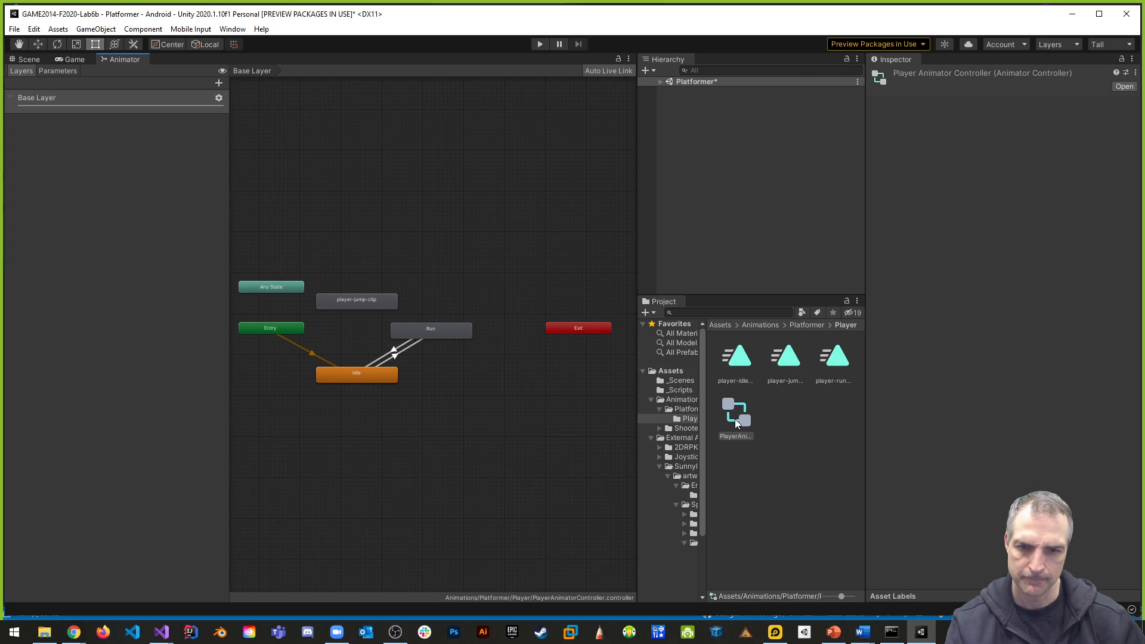
scroll(467, 337, "up", 5)
left_click_drag(230, 160, 93, 159)
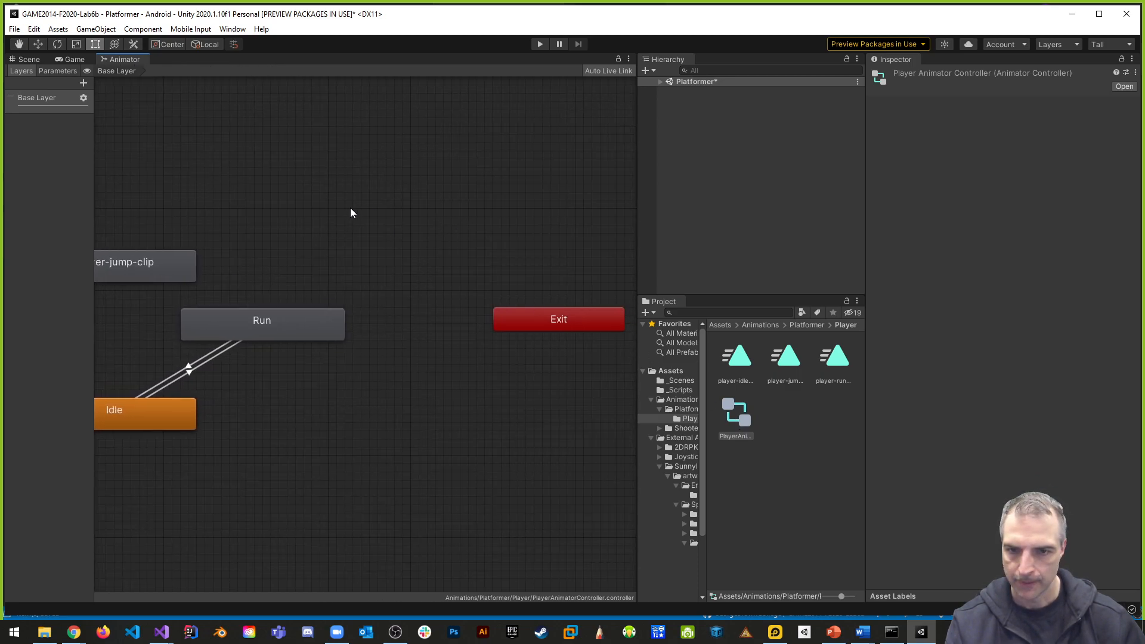
- Rename the player-jump-clip state in the animator graph to Jump
scroll(477, 185, "down", 5)
middle_click_drag(488, 177, 565, 174)
scroll(542, 212, "up", 2)
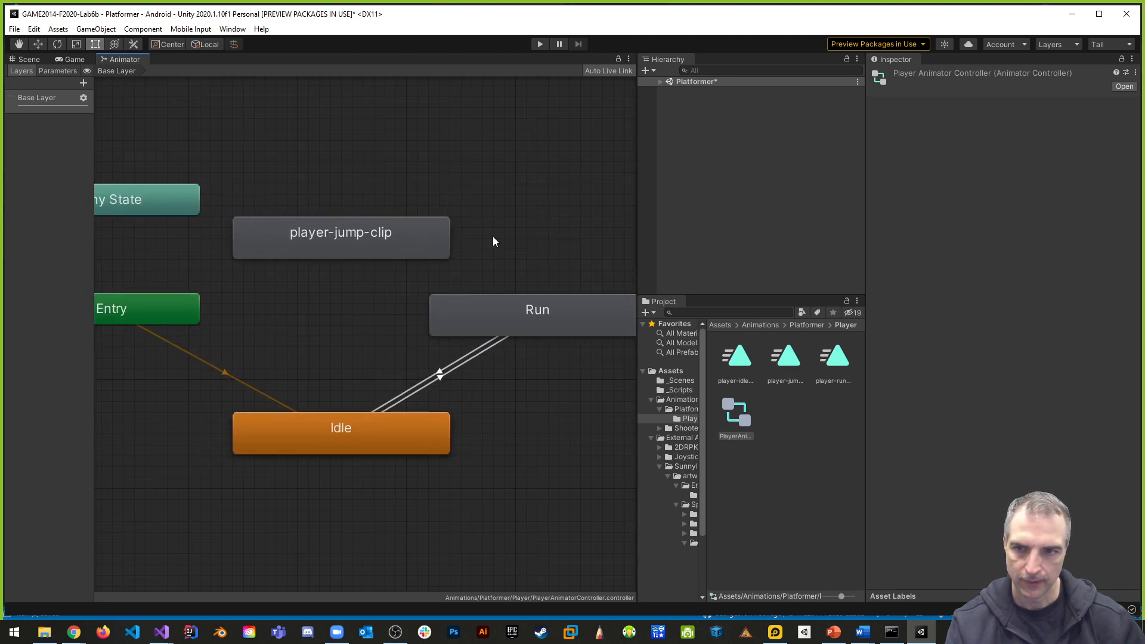
scroll(494, 233, "down", 4)
scroll(480, 227, "up", 2)
left_click(406, 245)
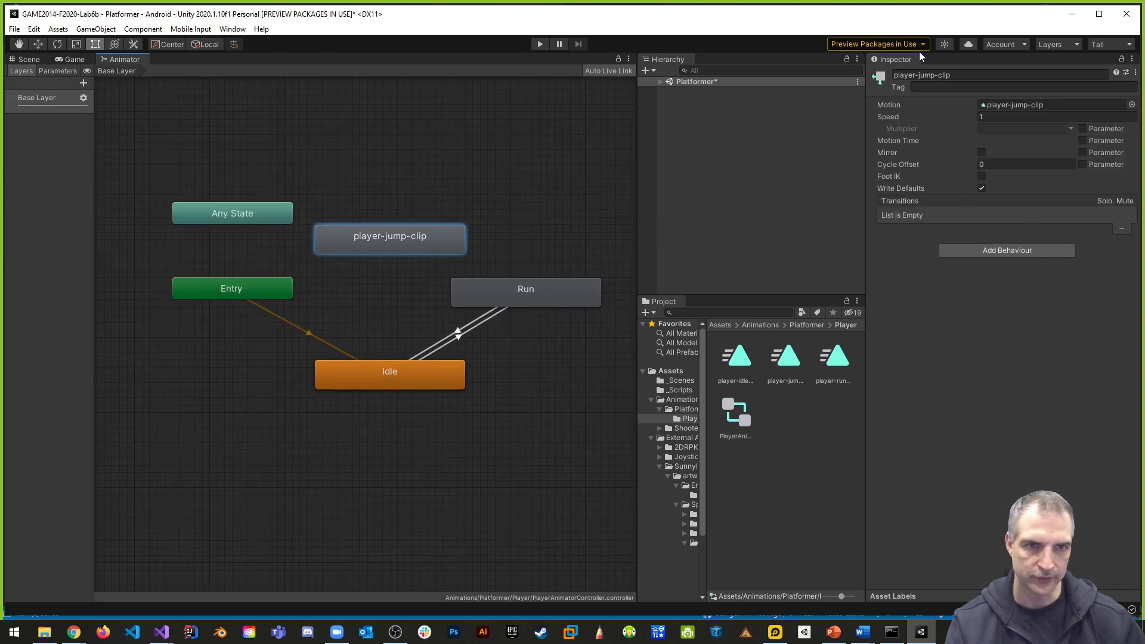
left_click(962, 75)
type("Jump")
key("Return")
- Spread out the Any State, Entry, Jump, Run and Idle nodes so there is room for transitions between the three animation states
left_click_drag(233, 219, 159, 191)
left_click_drag(220, 291, 146, 269)
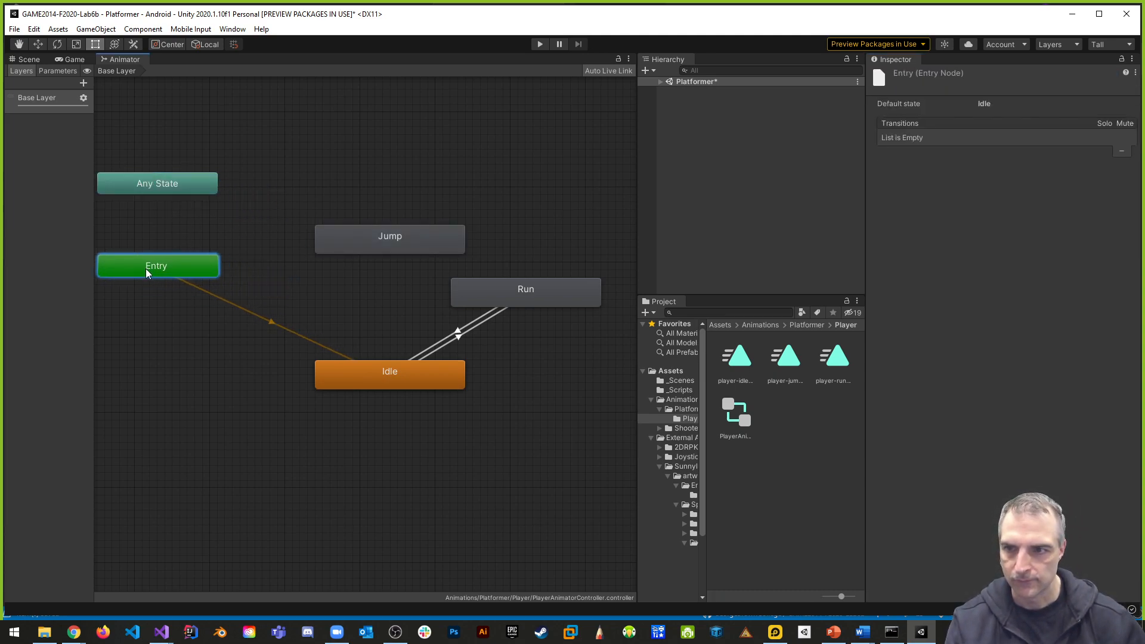
left_click_drag(508, 300, 537, 284)
left_click_drag(406, 234, 398, 196)
left_click_drag(552, 277, 538, 261)
left_click_drag(391, 369, 364, 414)
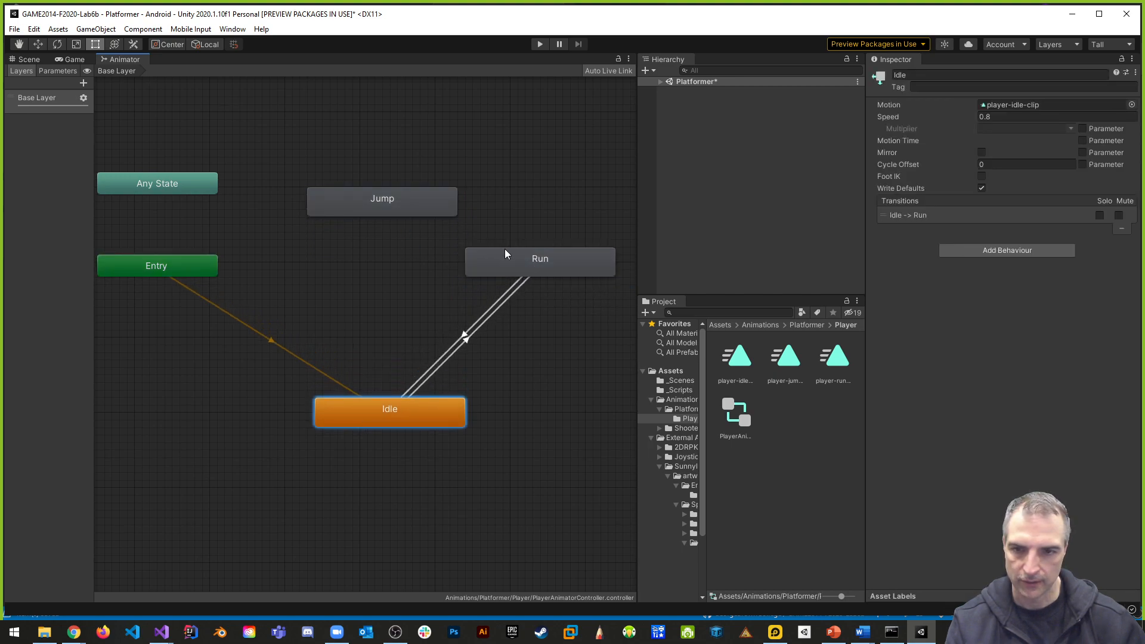
left_click_drag(504, 253, 503, 261)
mouse_move(410, 202)
left_mouse_down()
mouse_move(395, 210)
mouse_move(417, 154)
mouse_move(398, 189)
left_mouse_up()
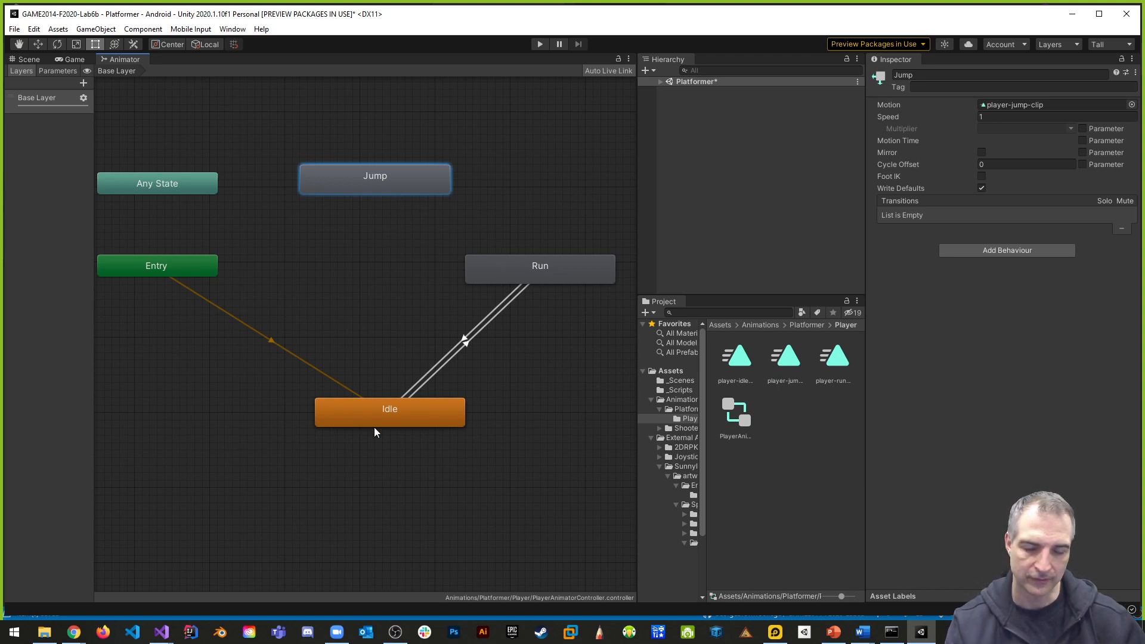
- Create transitions in both directions between the Run and Jump states
right_click(550, 266)
left_click(575, 271)
left_click(424, 186)
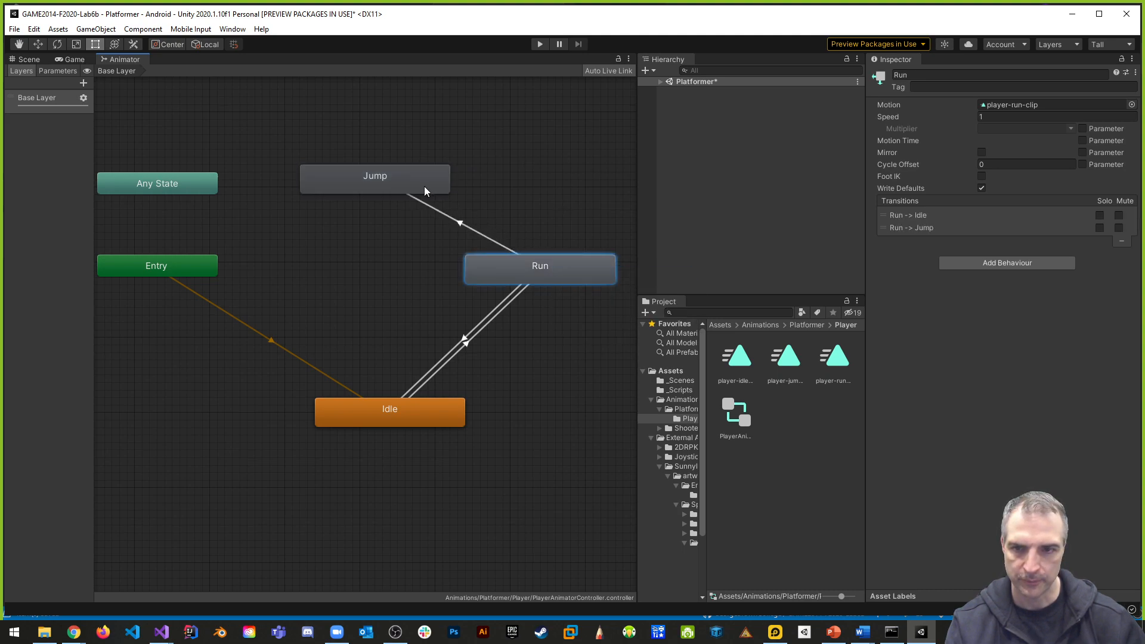
left_click(418, 181)
right_click(416, 179)
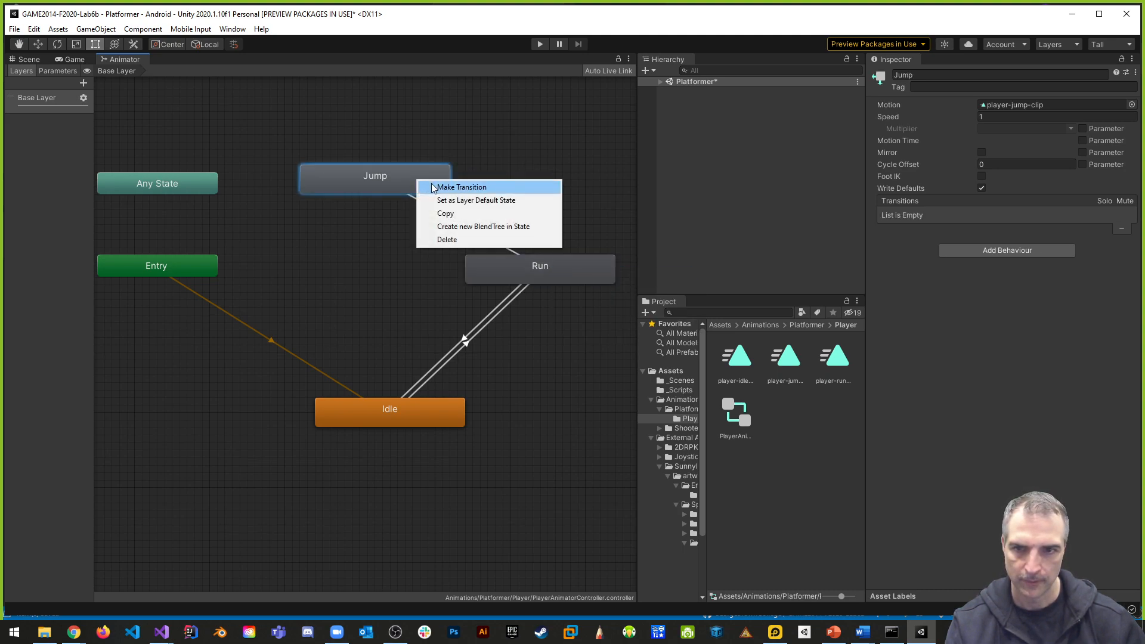
left_click(433, 186)
left_click(553, 266)
- Create transitions in both directions between the Jump and Idle states
right_click(354, 181)
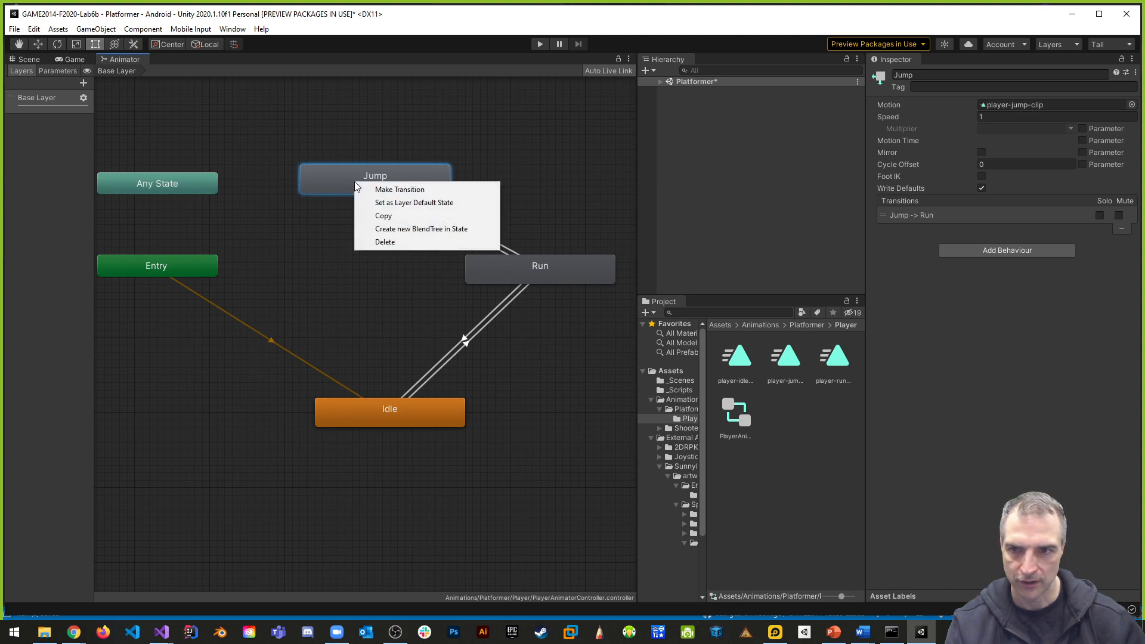
left_click(370, 187)
left_click(369, 403)
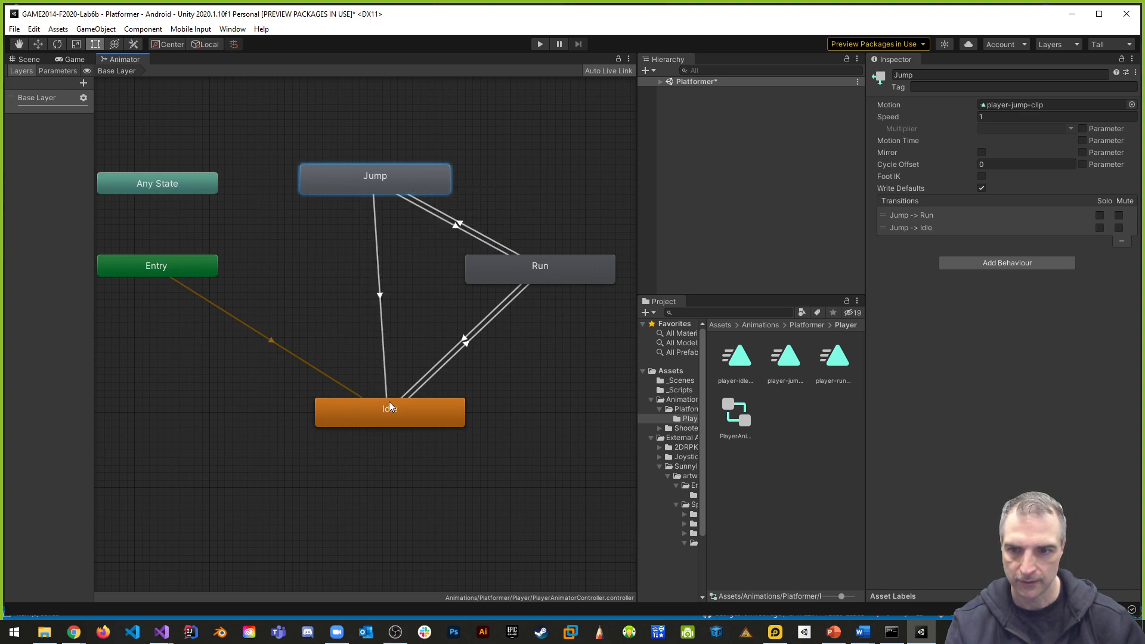
right_click(390, 403)
left_click(411, 410)
left_click(367, 186)
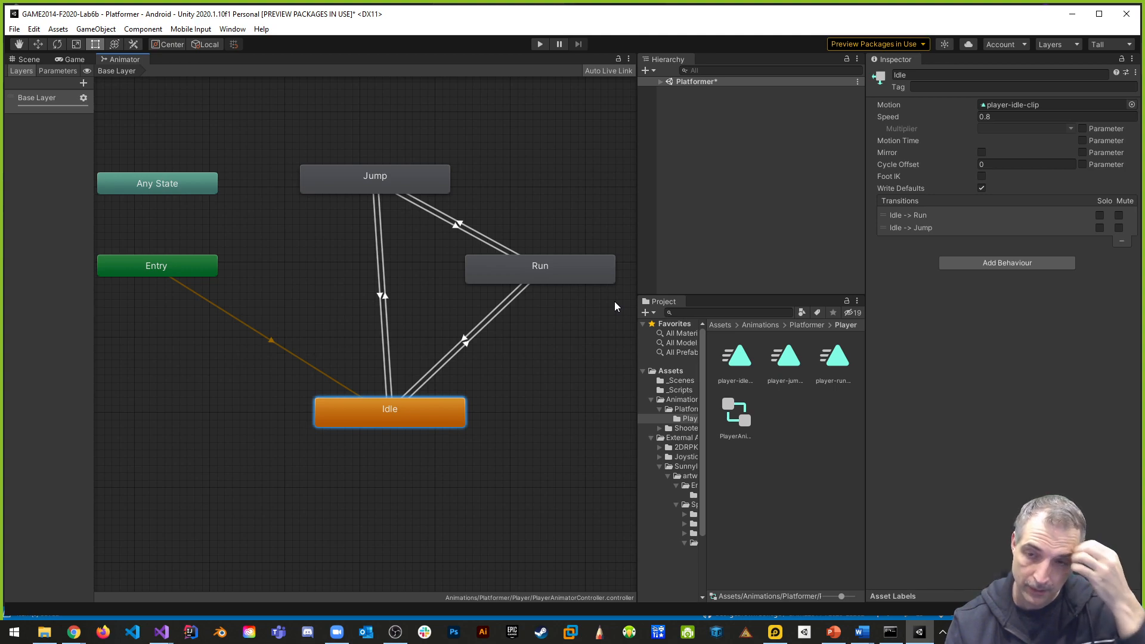
- Turn off Has Exit Time on the Run-Jump and Idle-Jump transitions in both directions
left_click(485, 237)
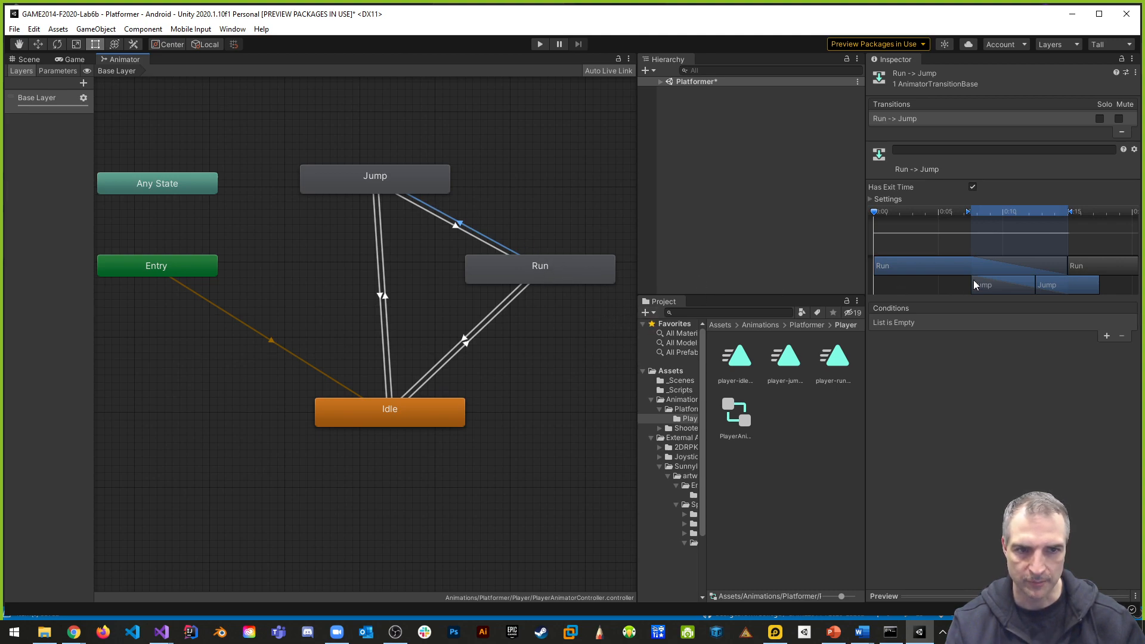
left_click(972, 186)
left_click(491, 245)
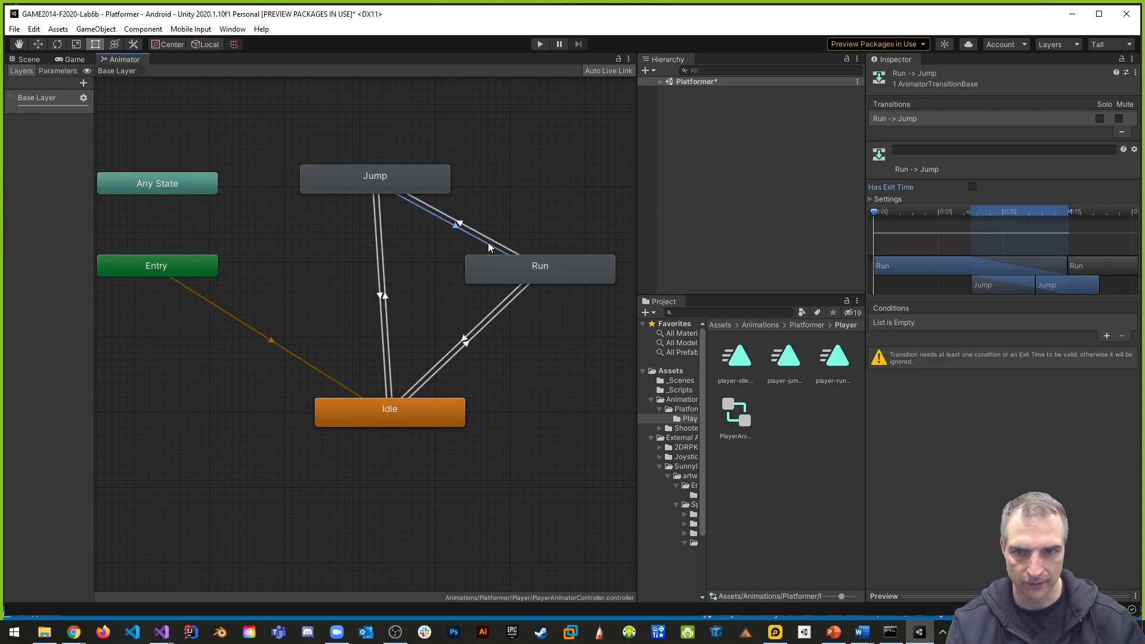
left_click(973, 186)
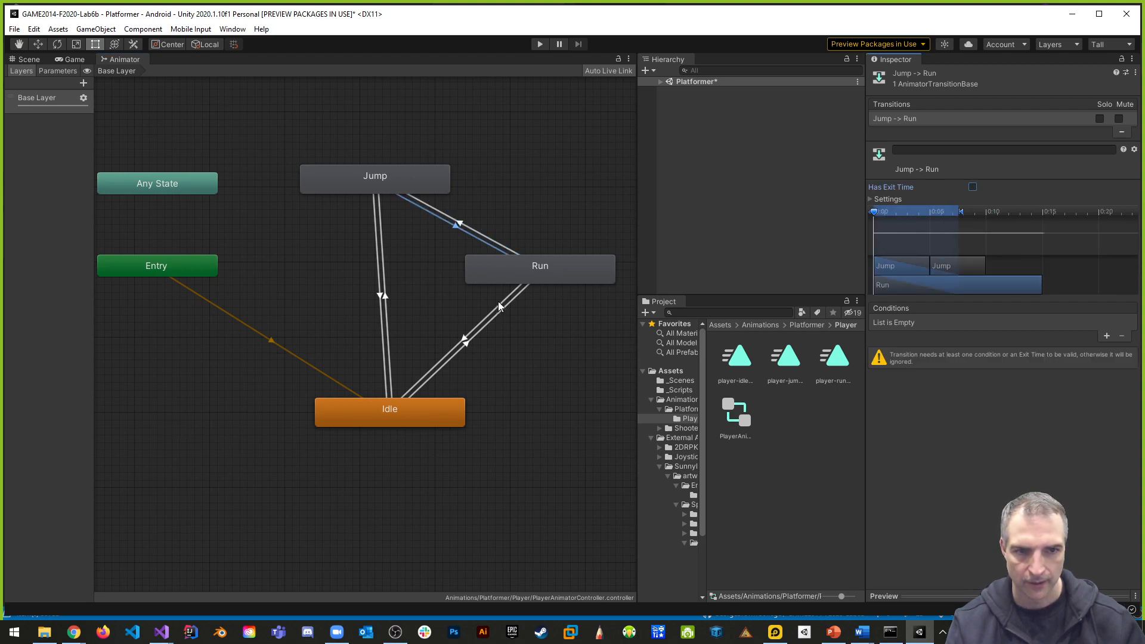
left_click(383, 260)
left_click(973, 186)
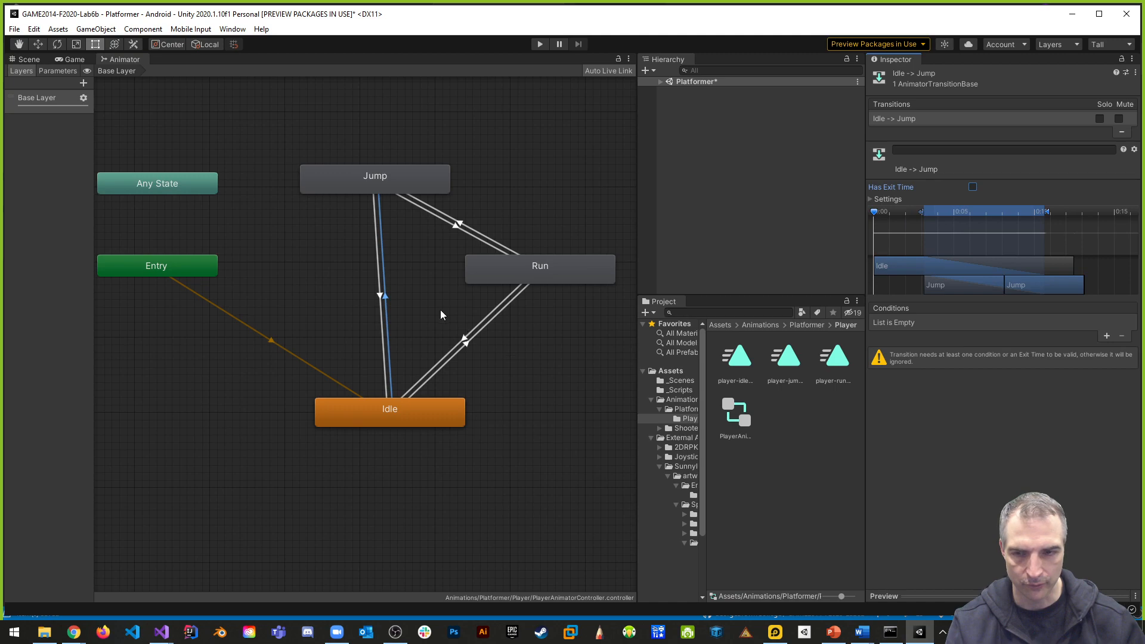
left_click(377, 277)
left_click(972, 186)
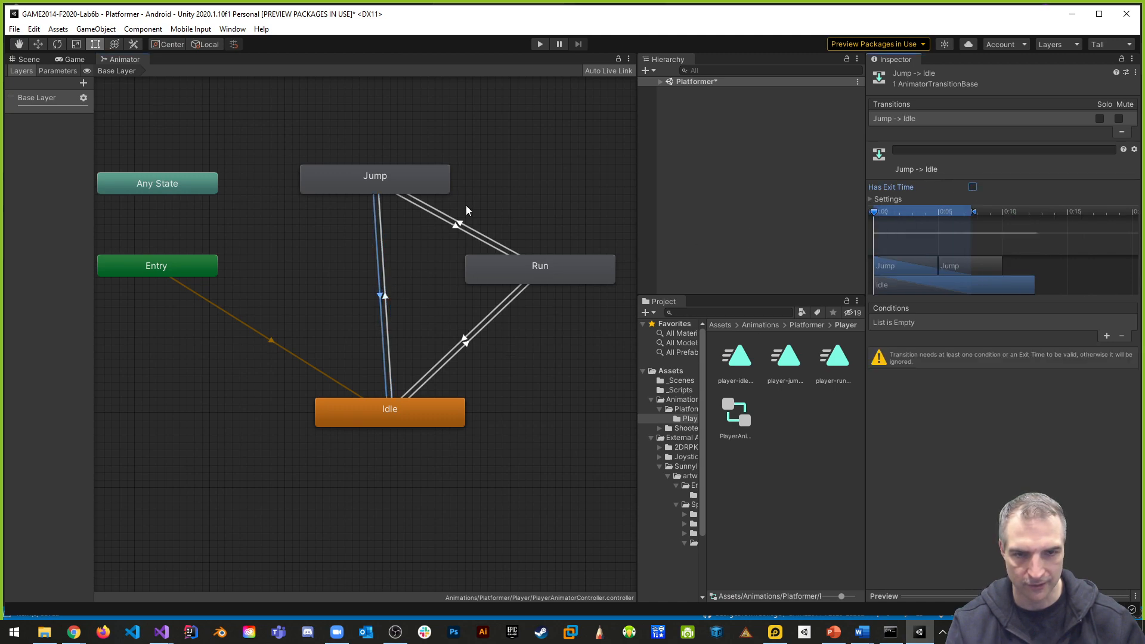
- Add the condition AnimState Equals 2 to the Run -> Jump transition
left_click(501, 245)
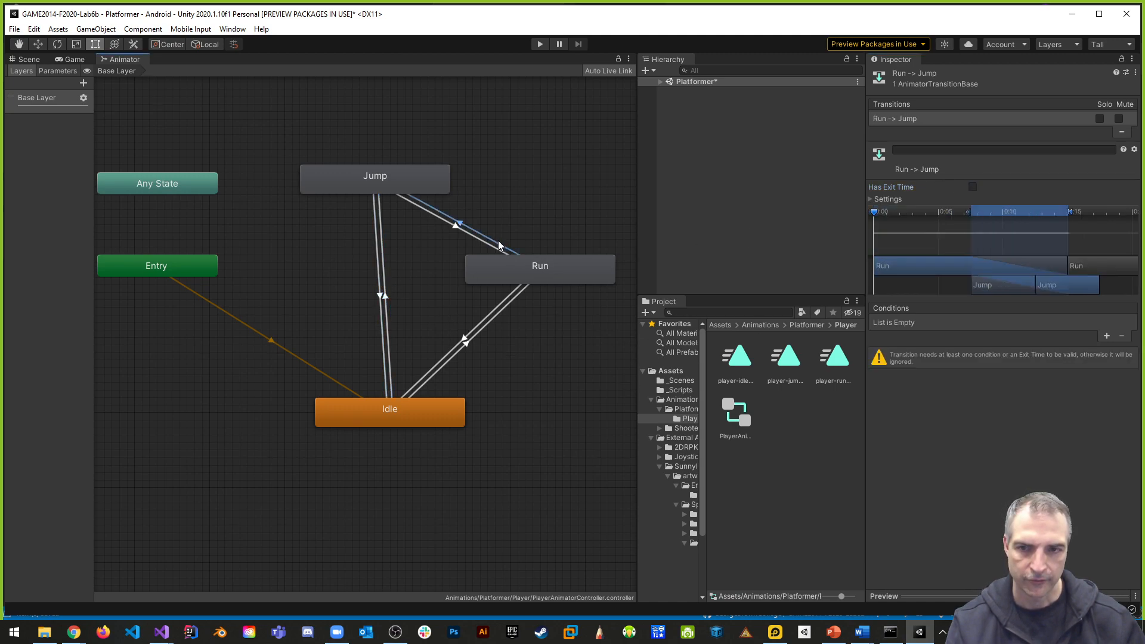
left_click(1106, 335)
type("2")
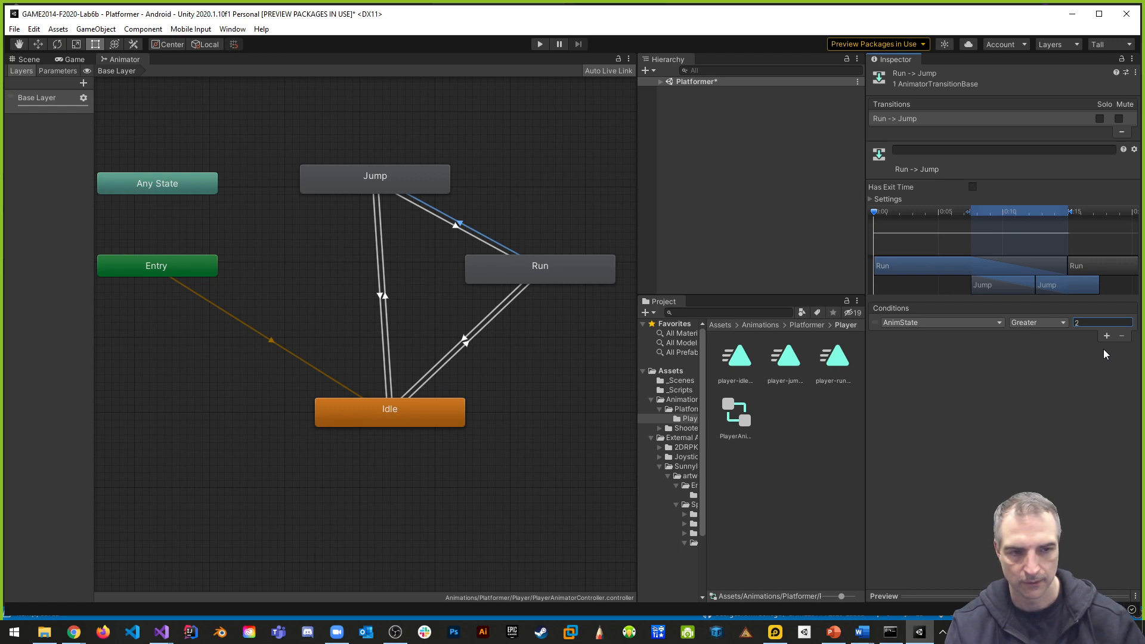
left_click(1033, 323)
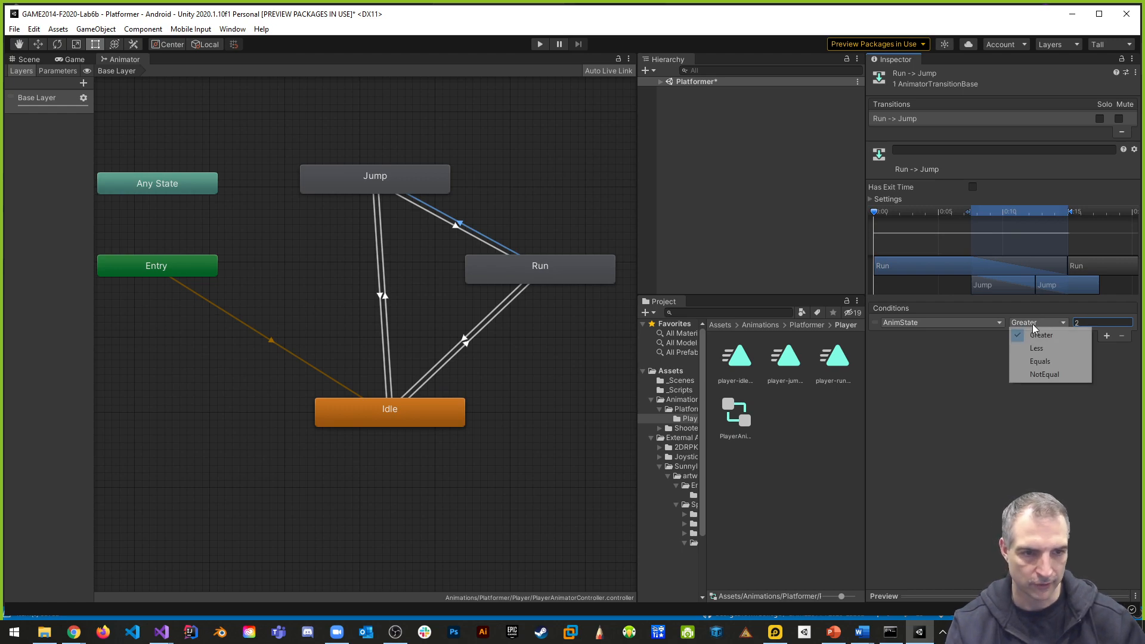
left_click(1039, 362)
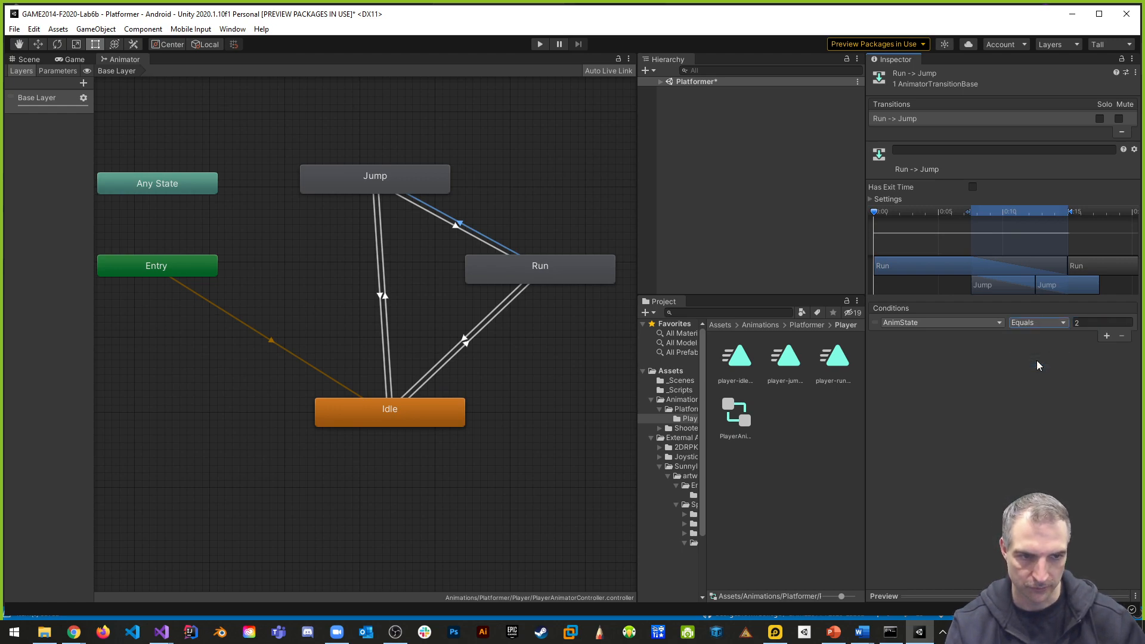
- Add the condition AnimState Equals 1 to the Jump -> Run transition
left_click(438, 220)
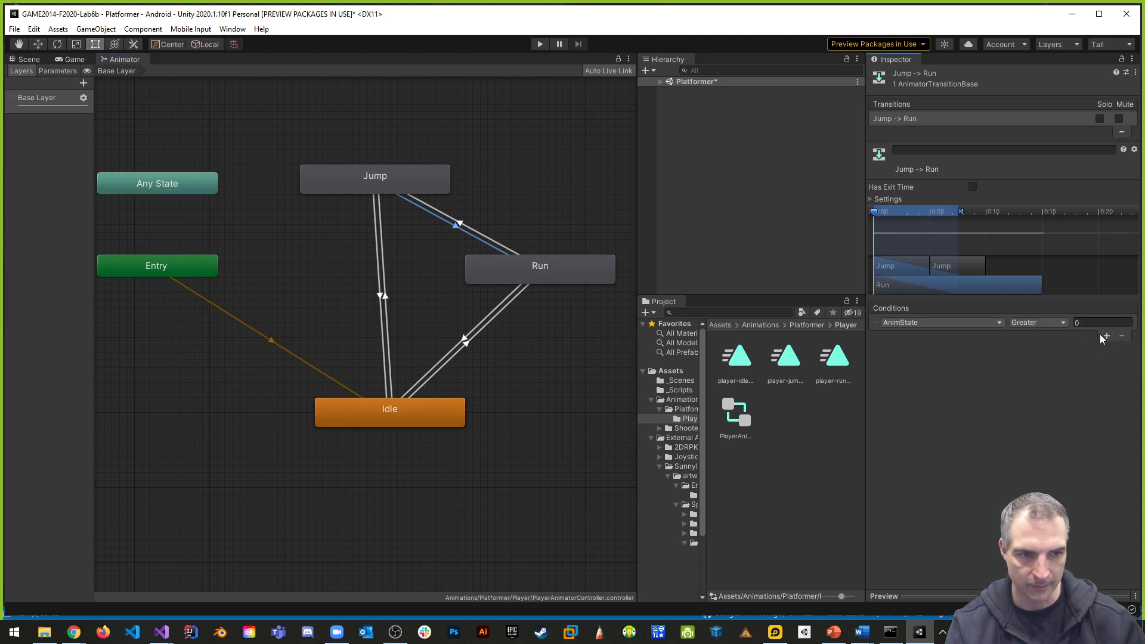
left_click(953, 324)
left_click(1039, 324)
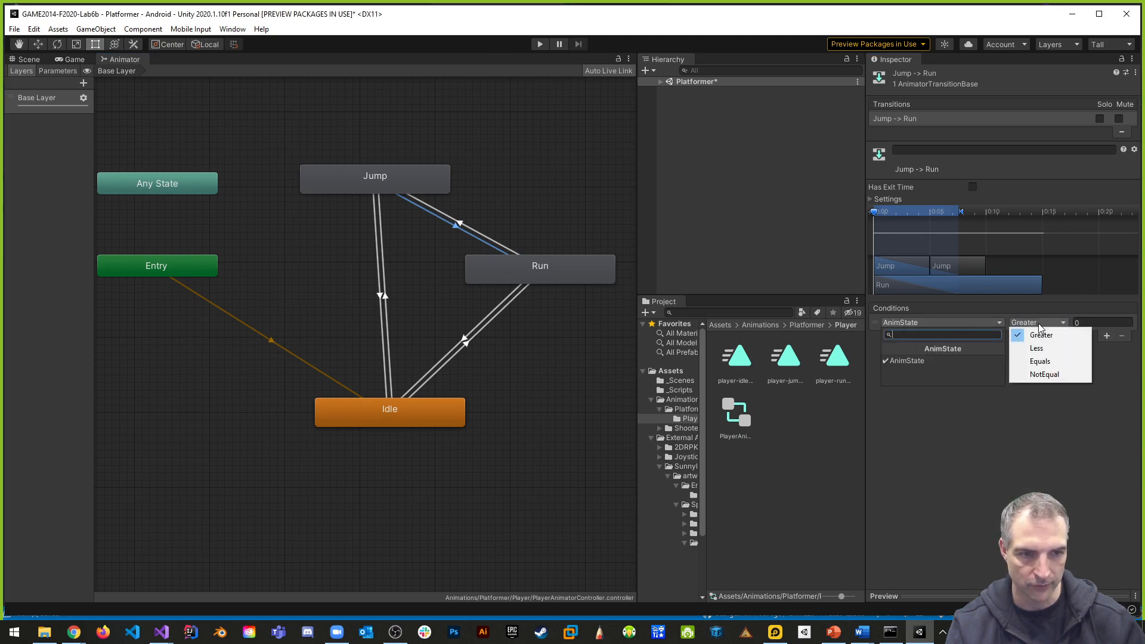
left_click(1039, 361)
left_click(1082, 322)
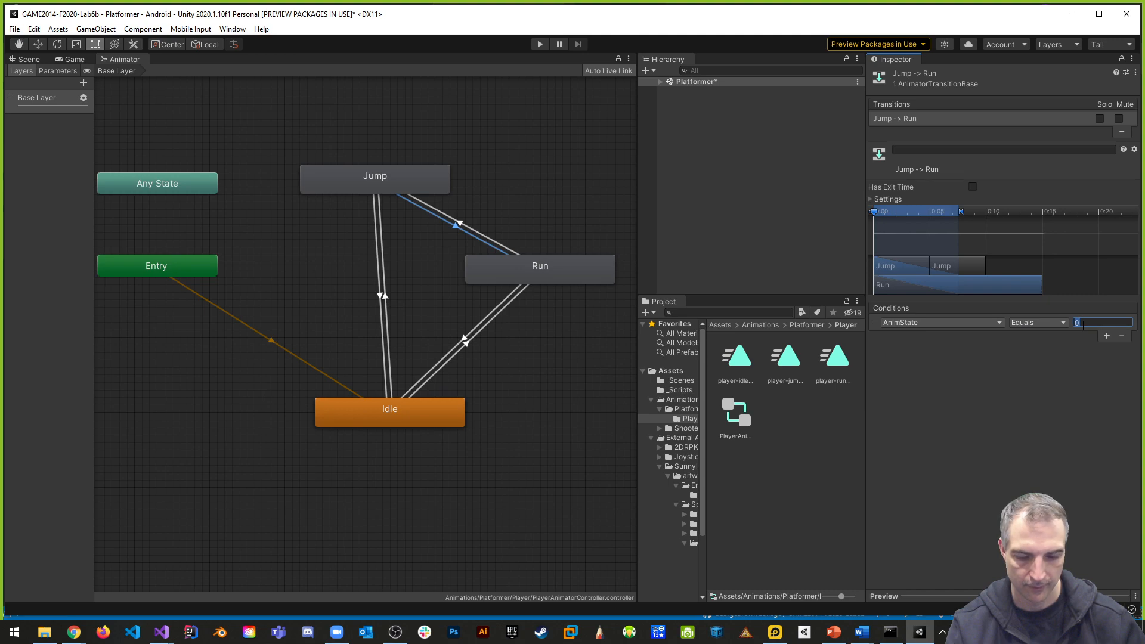
type("1")
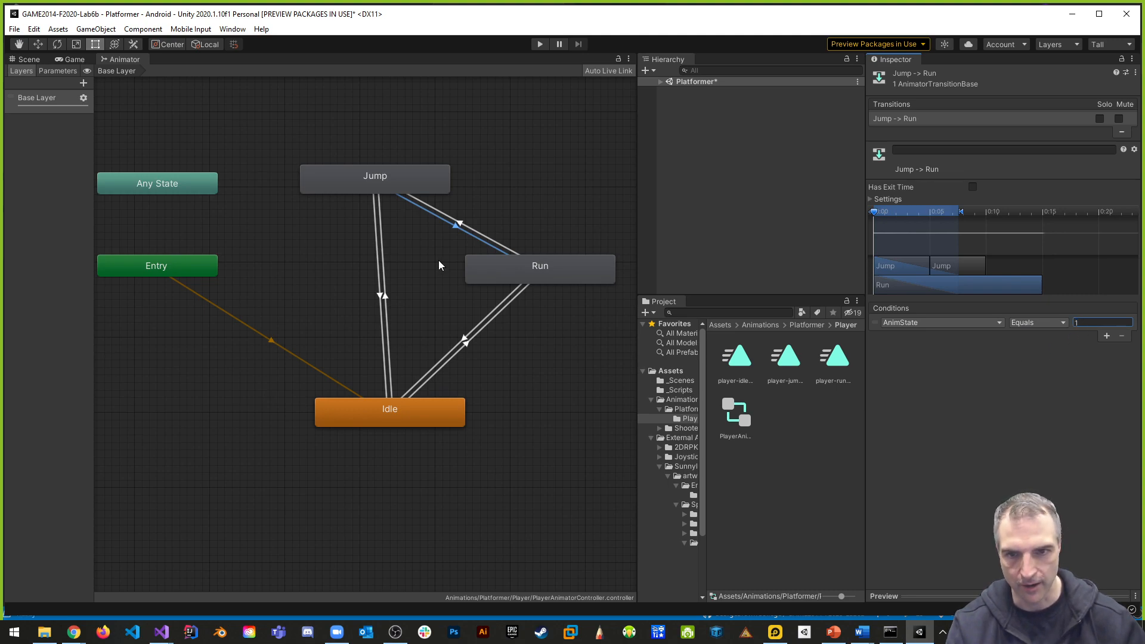
- Add the condition AnimState Equals 2 to the Idle -> Jump transition
left_click(388, 322)
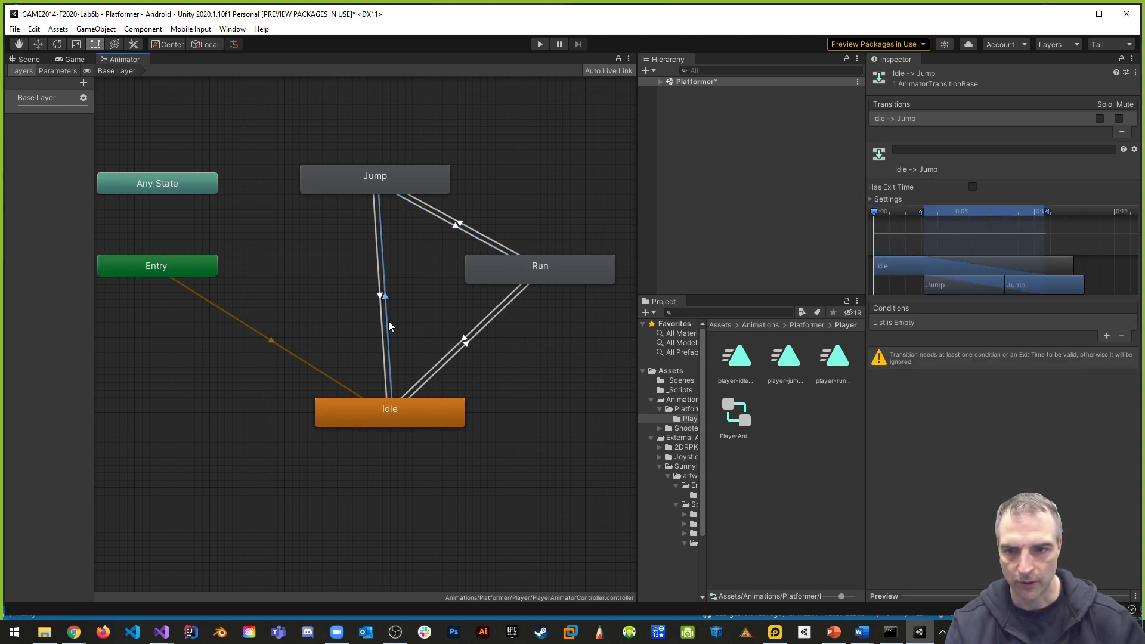
left_click(1107, 336)
left_click(1014, 325)
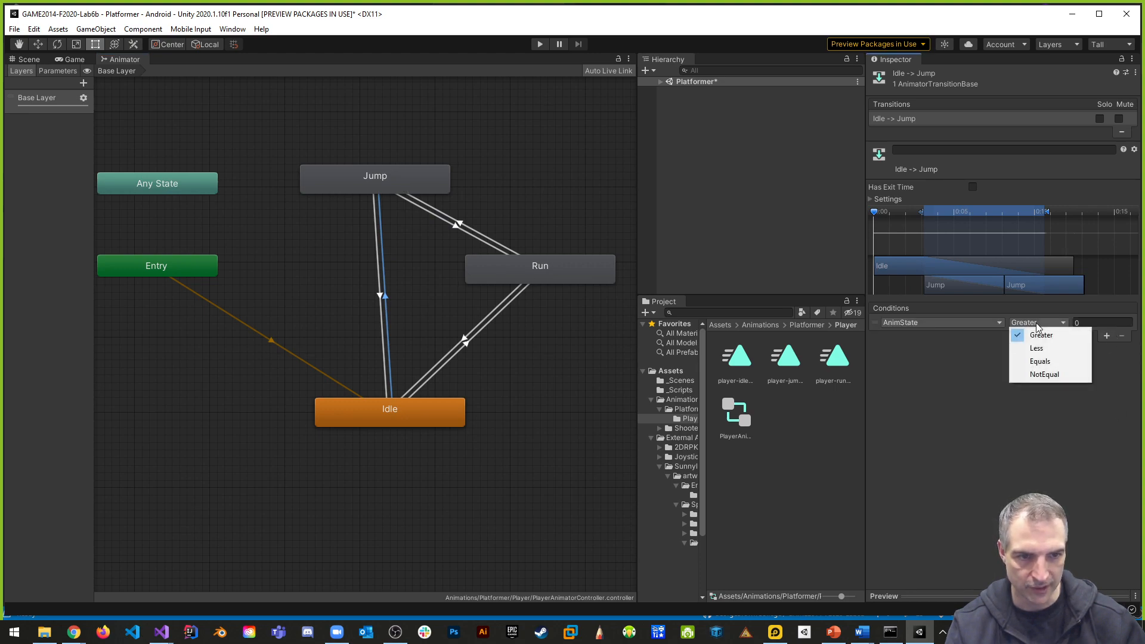
left_click(1050, 362)
left_click(1083, 324)
type("2")
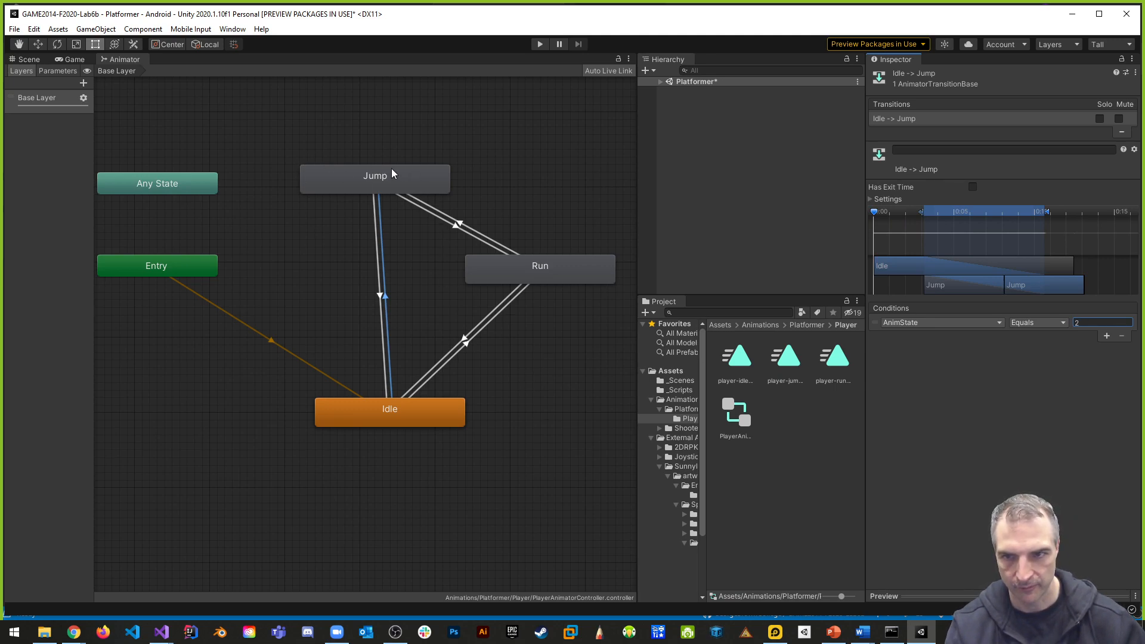
- Add the condition AnimState Equals 0 to the Jump -> Idle transition, and check the conditions of the other Jump transitions
left_click(377, 277)
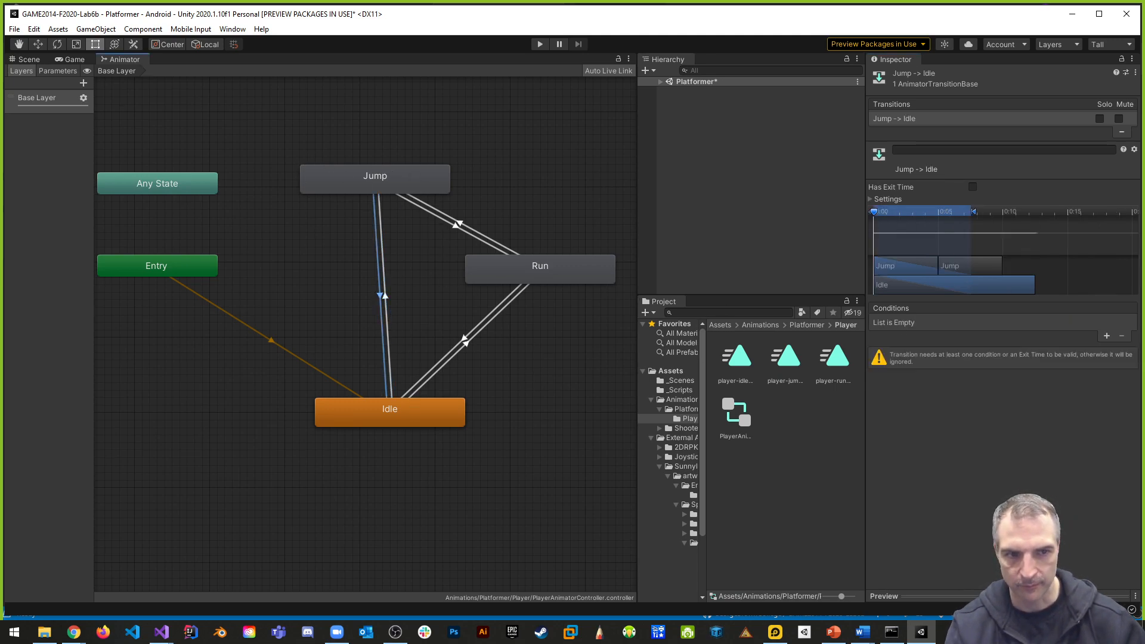
left_click(1106, 336)
left_click(1018, 324)
left_click(1038, 362)
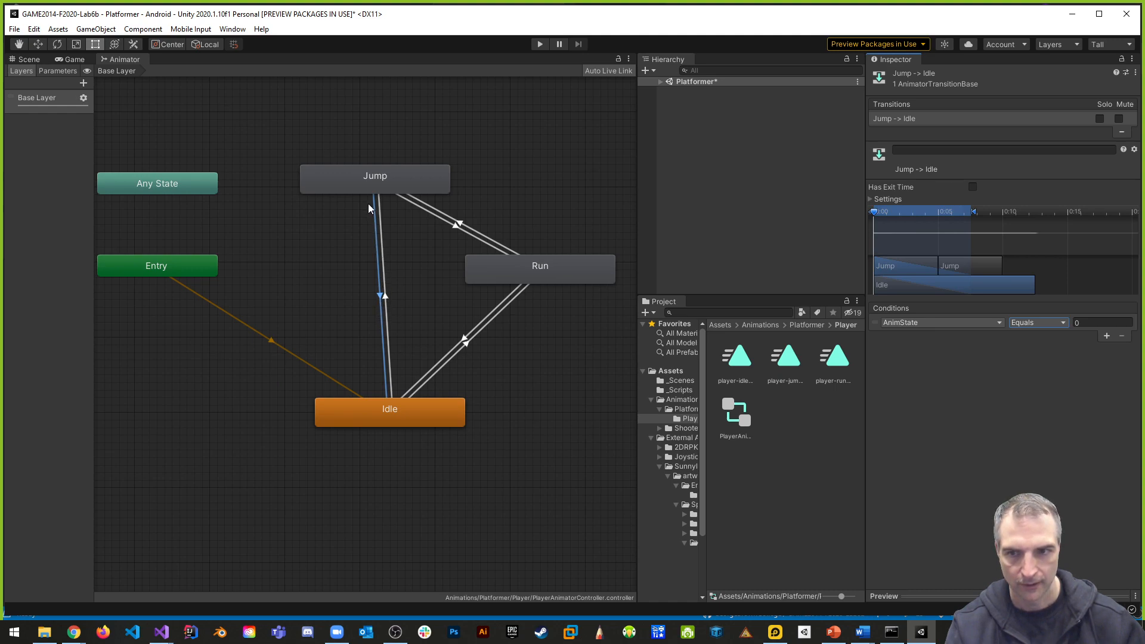
left_click(385, 314)
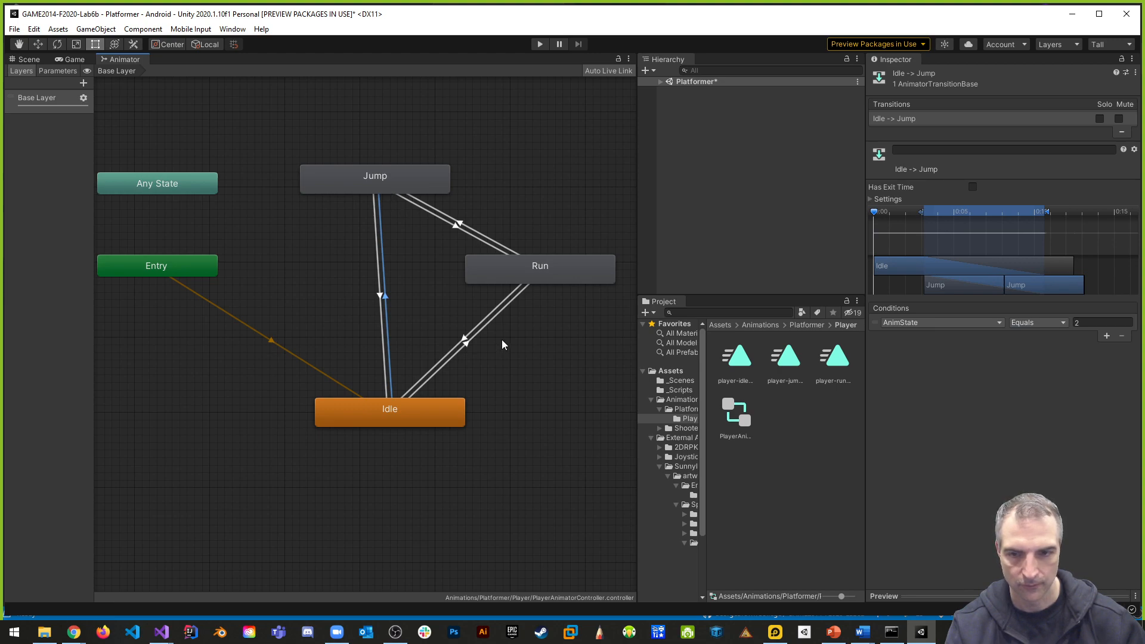
left_click(422, 207)
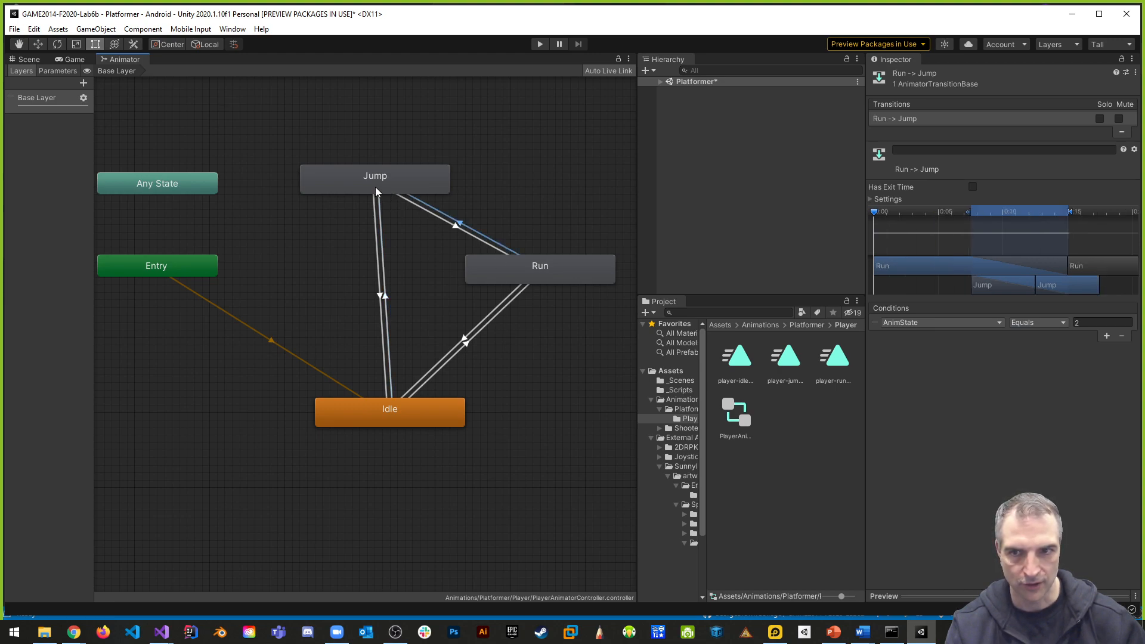
left_click(481, 240)
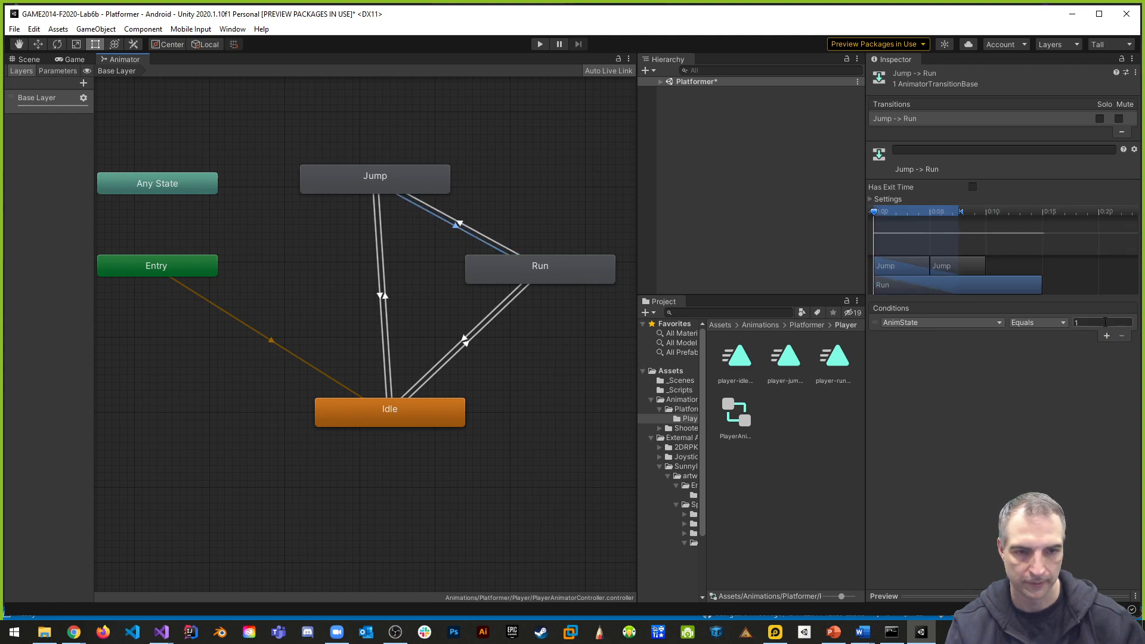
- Shorten the Run -> Jump transition to a brief blend at the end of Run, and shift the Jump clip to start there
left_click(490, 241)
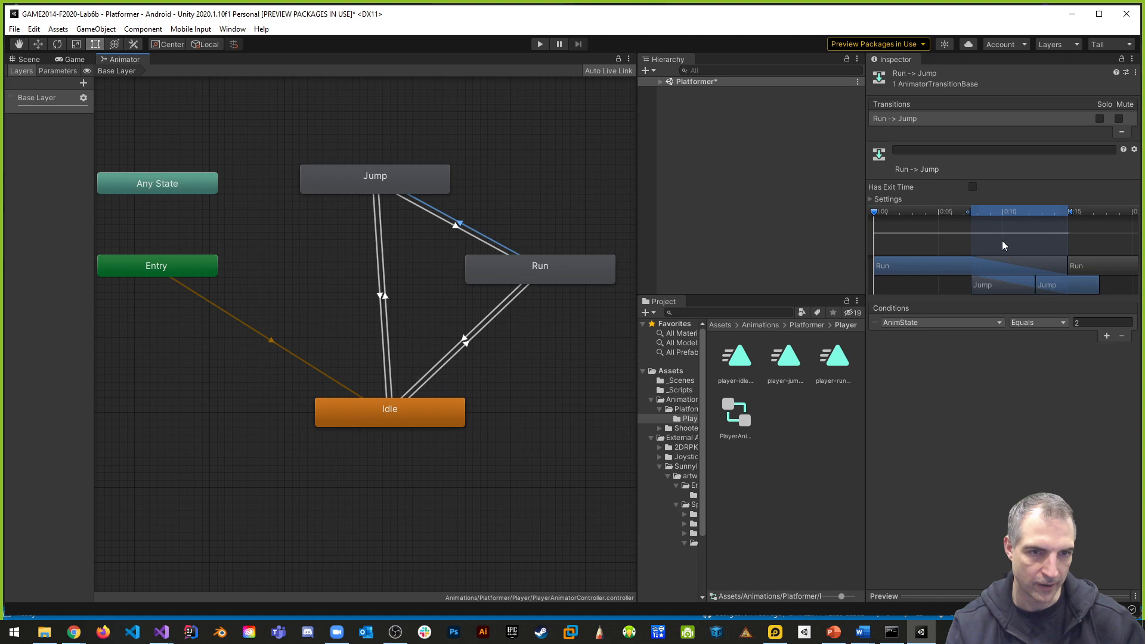
mouse_move(972, 210)
left_mouse_down()
mouse_move(1067, 228)
mouse_move(1069, 214)
left_mouse_up()
left_click_drag(1018, 285, 1075, 284)
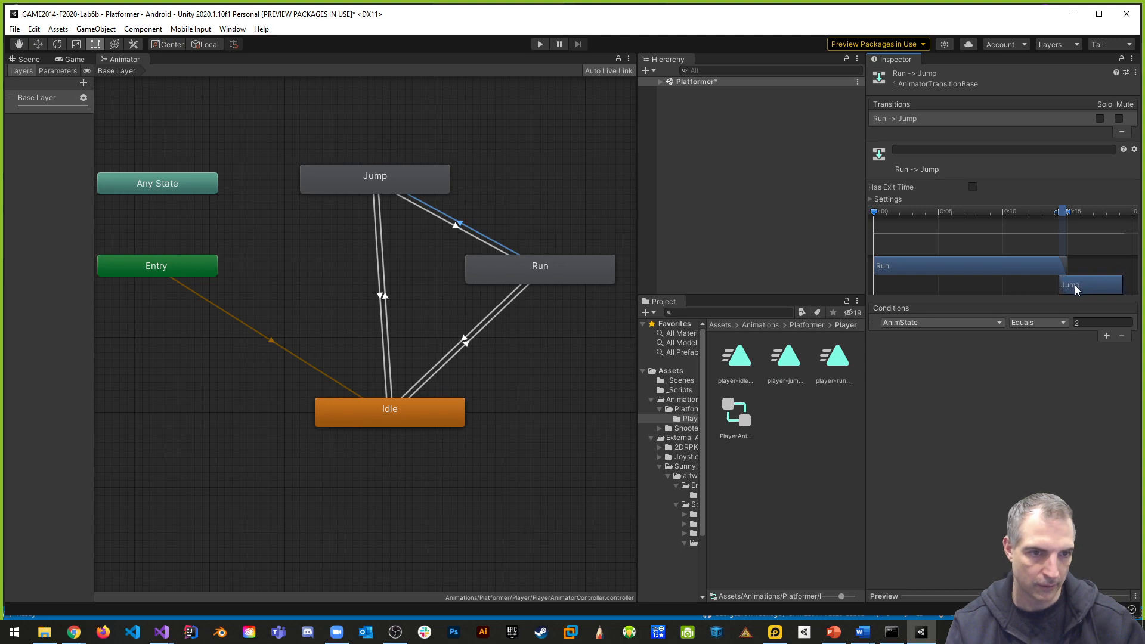
- Narrow the Jump -> Run transition to a very short blend at the end of Jump, with the Run clip starting there
left_click(421, 210)
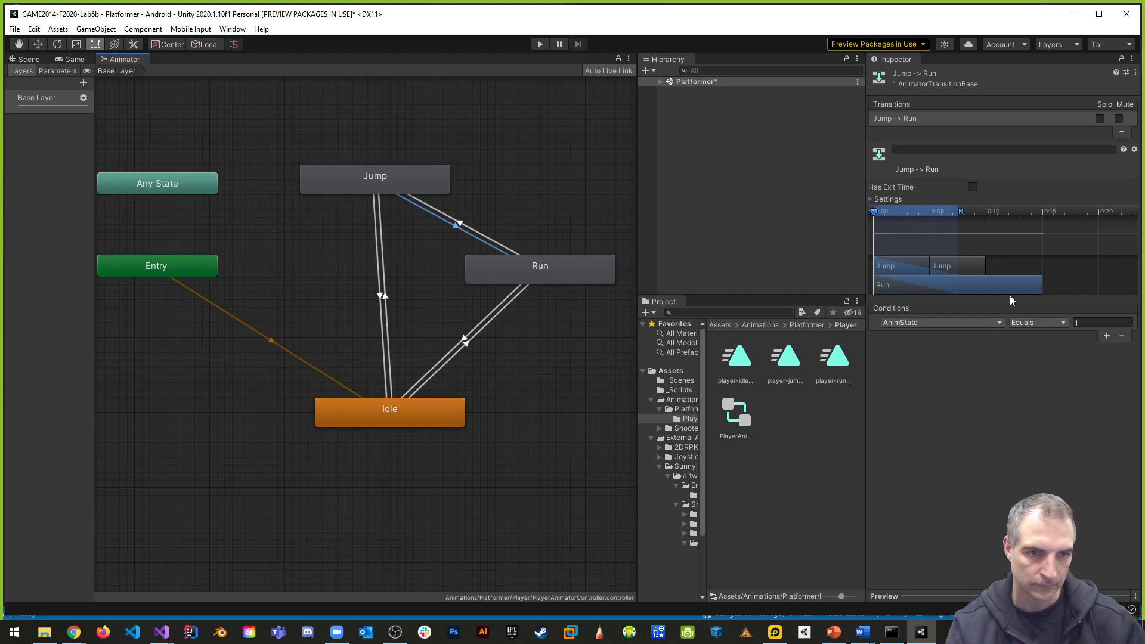
left_click_drag(968, 281, 998, 274)
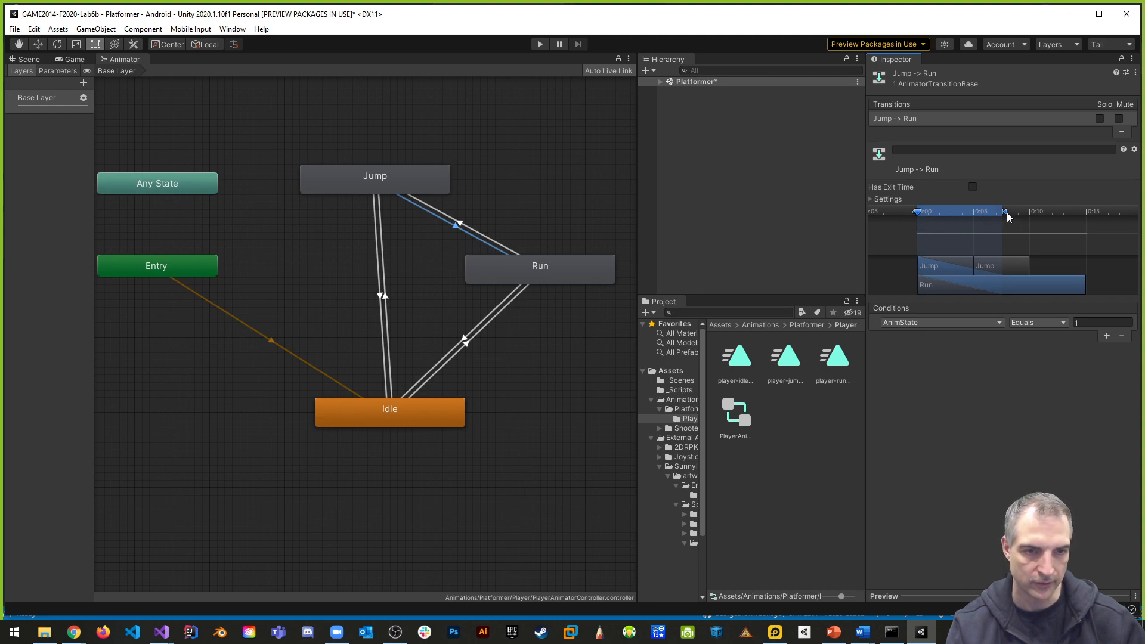
mouse_move(1007, 216)
left_mouse_down()
mouse_move(951, 216)
mouse_move(968, 223)
left_mouse_up()
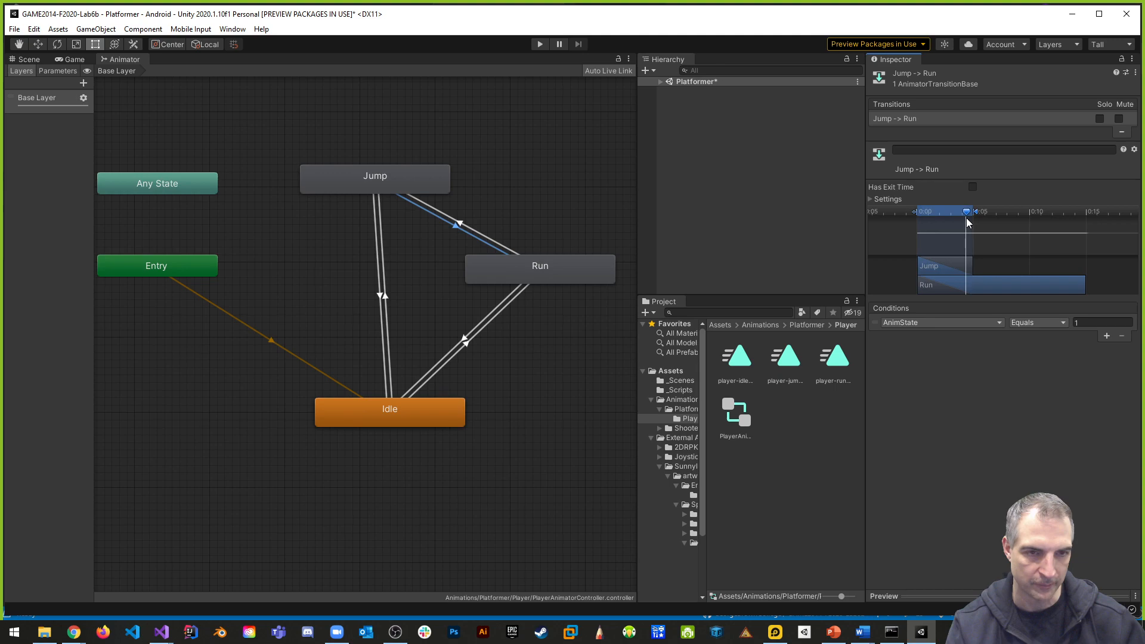
left_click_drag(928, 286, 975, 286)
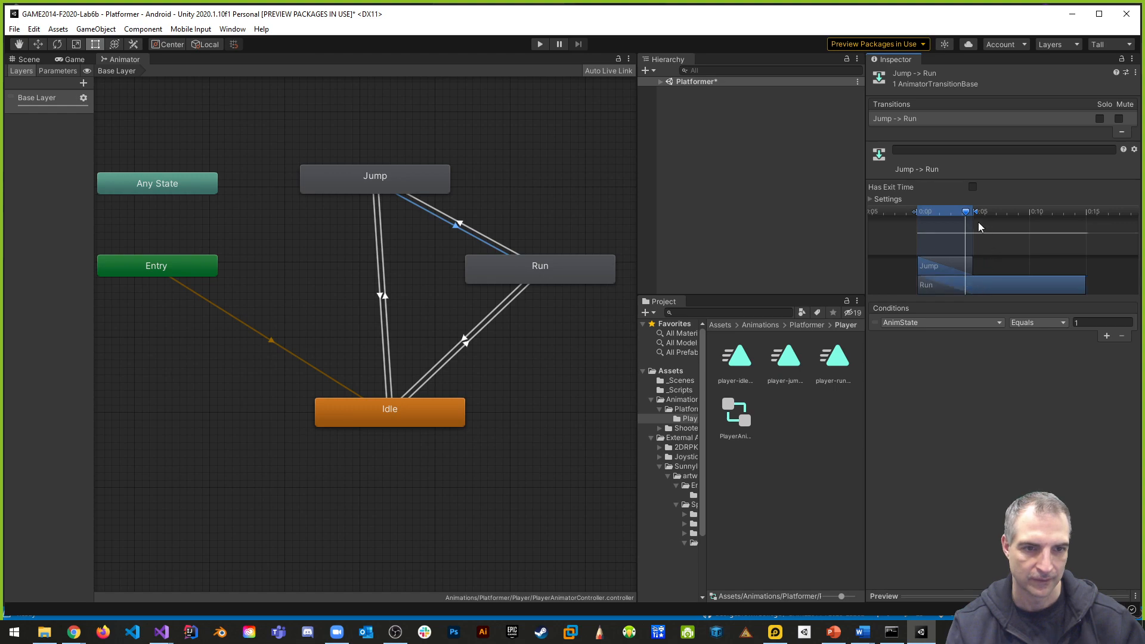
left_click(965, 211)
scroll(990, 267, "down", 2)
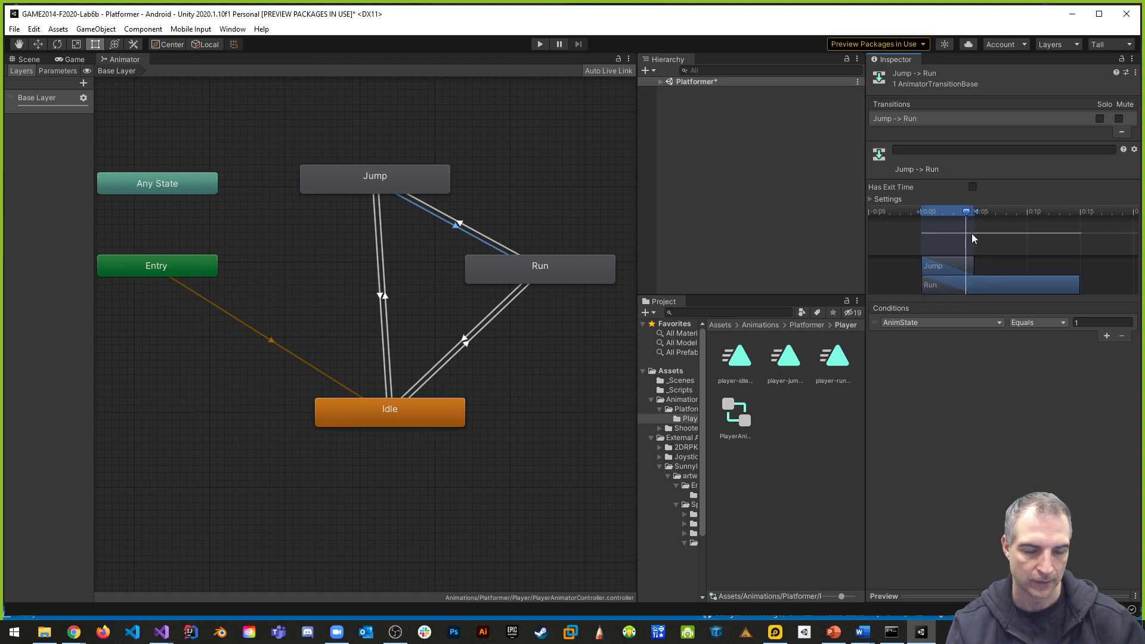
left_click_drag(967, 217, 961, 217)
mouse_move(967, 216)
left_mouse_down()
mouse_move(920, 215)
mouse_move(967, 218)
left_mouse_up()
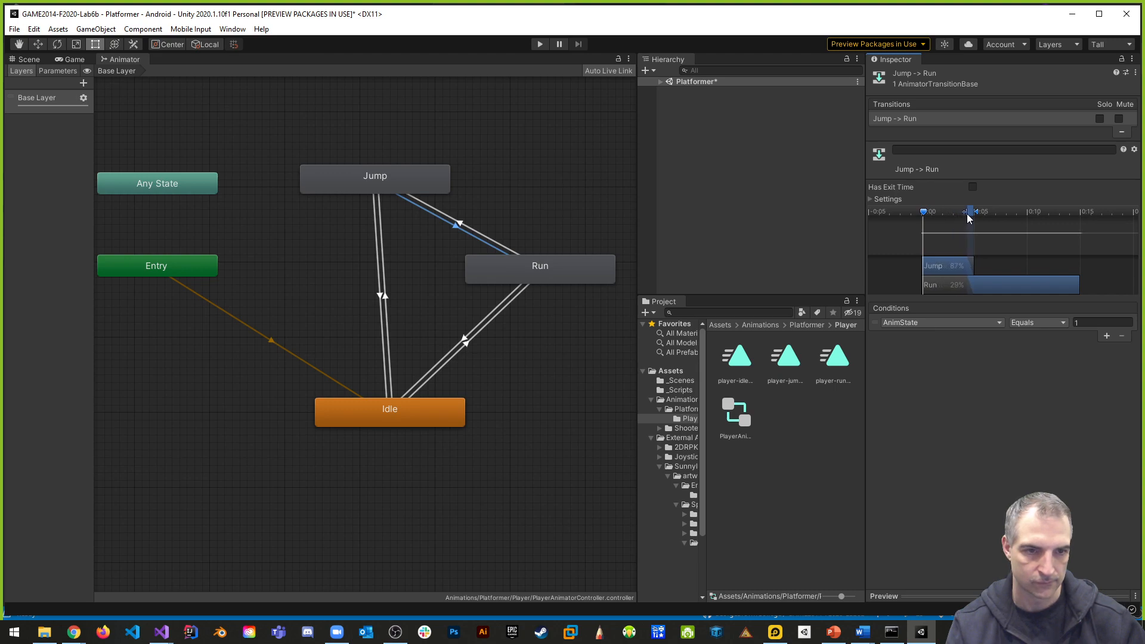
left_click_drag(969, 218, 972, 218)
left_click_drag(992, 284, 946, 281)
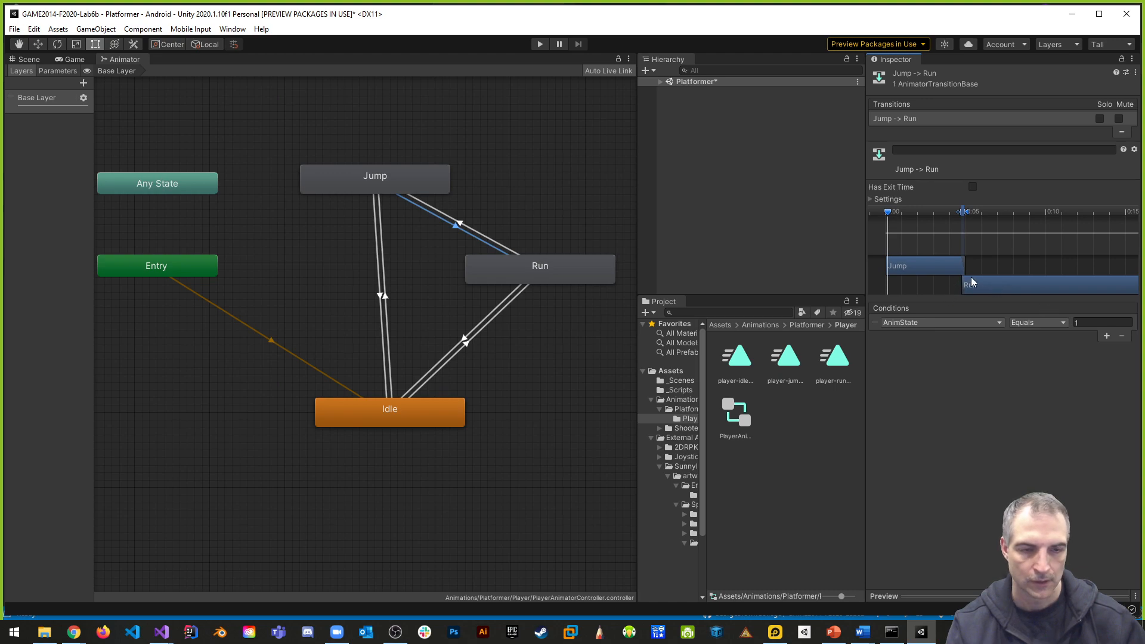
scroll(974, 269, "up", 8)
- Fine-tune the Run -> Jump timeline so the Jump clip lines up with the start of the short blend
left_click(479, 232)
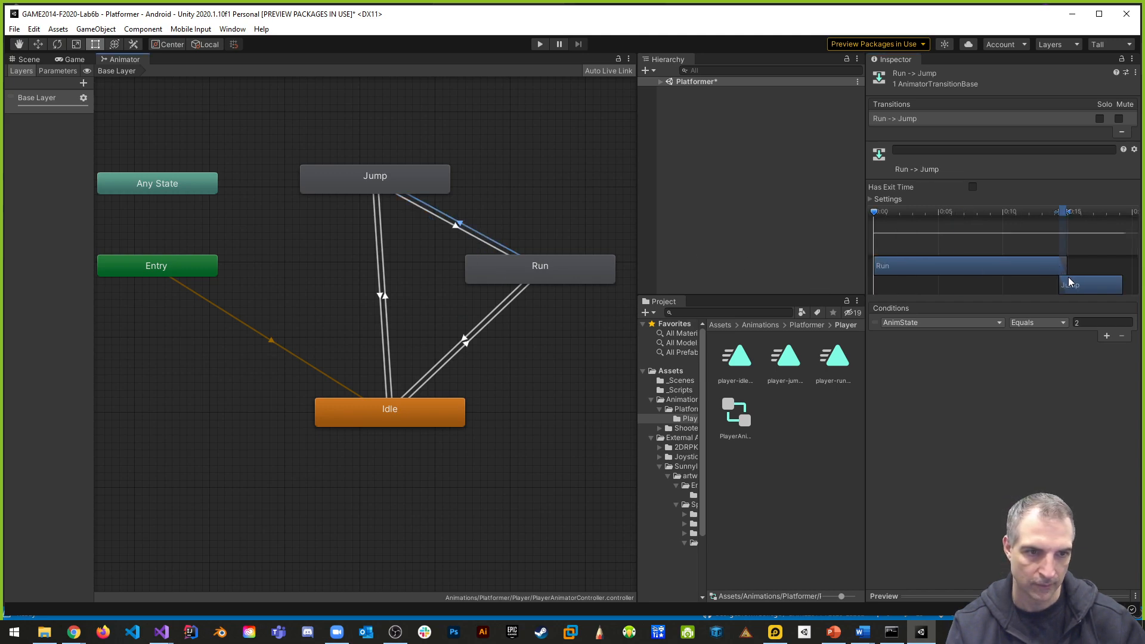
scroll(1059, 262, "down", 4)
left_click_drag(1068, 259, 1013, 214)
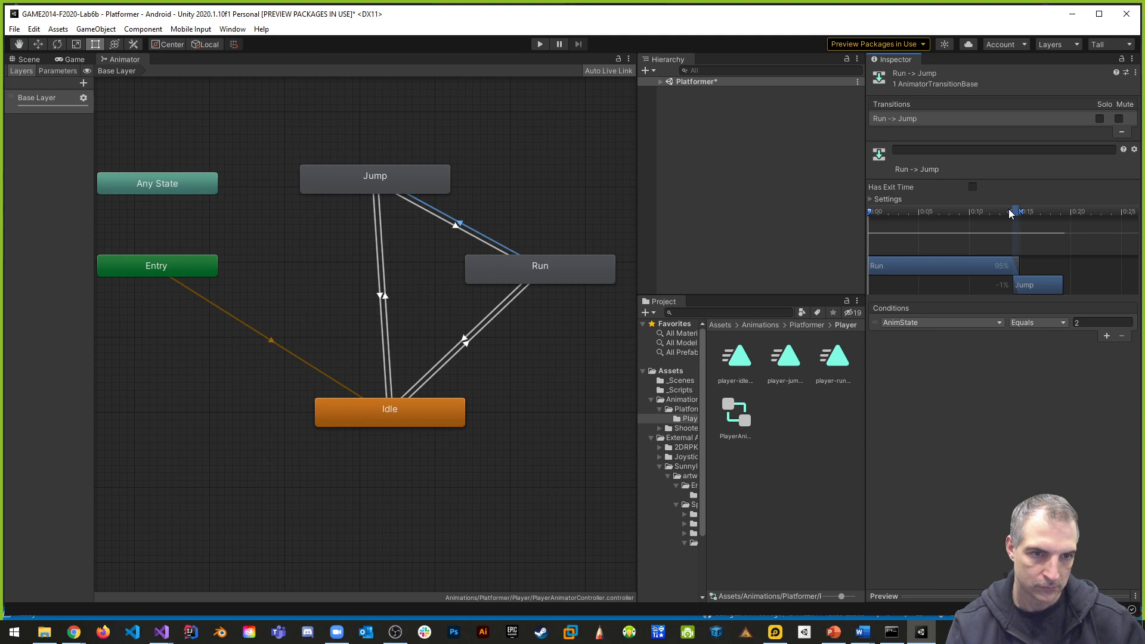
left_click_drag(1039, 282, 1044, 283)
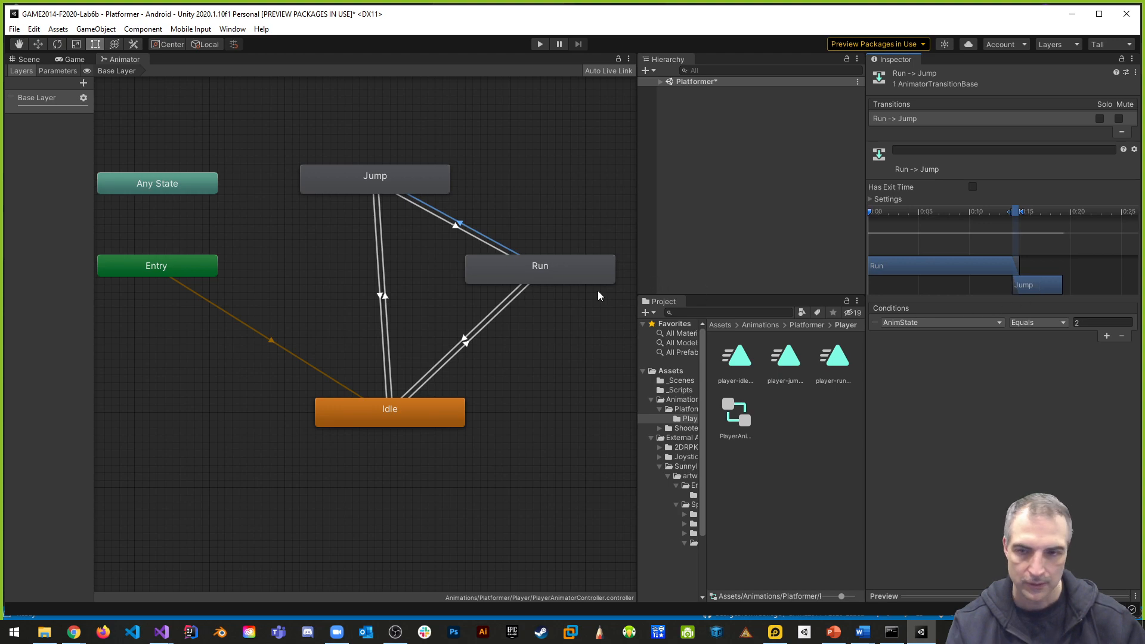
- Shorten the Idle -> Jump transition to a brief blend at the end of Idle, and align the Jump clip's start with it
left_click(382, 232)
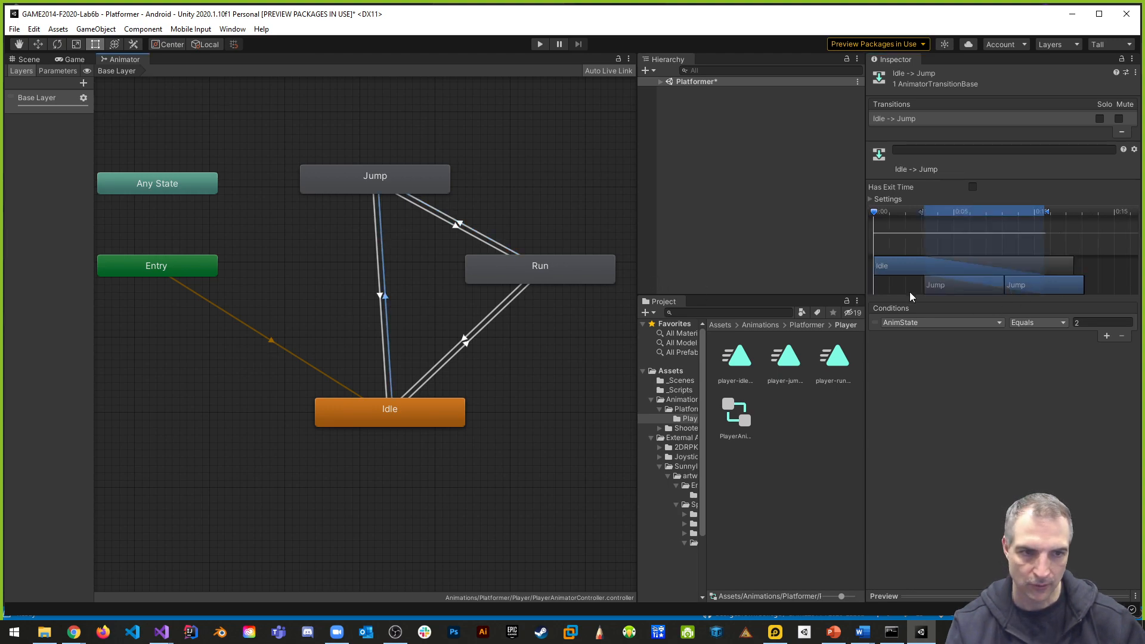
left_click_drag(924, 215, 1062, 217)
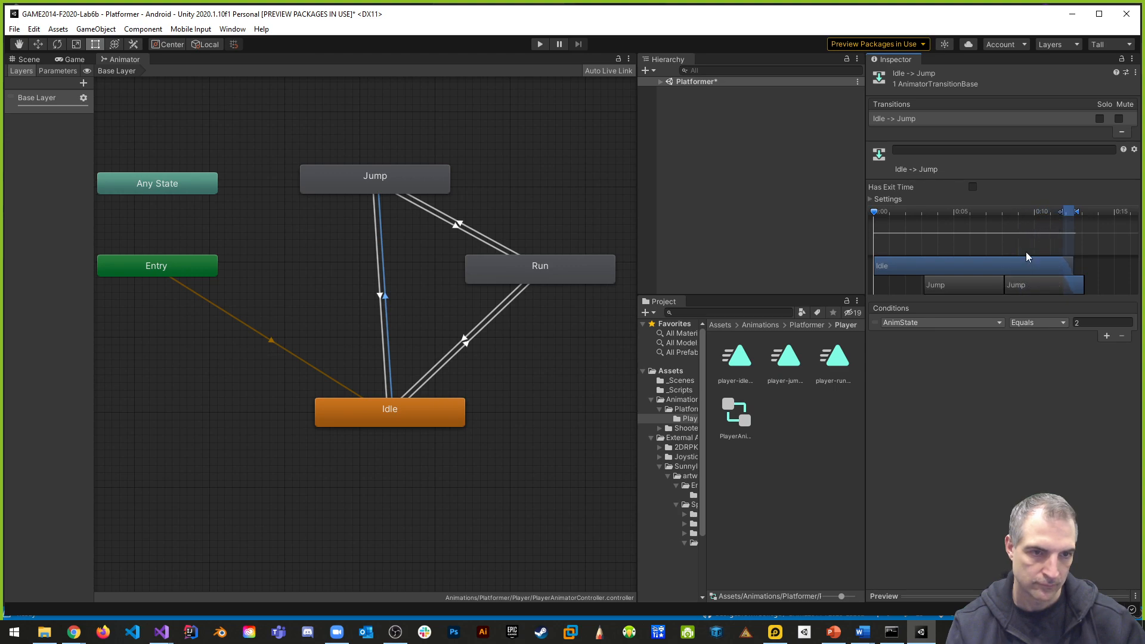
left_click_drag(945, 292, 1073, 284)
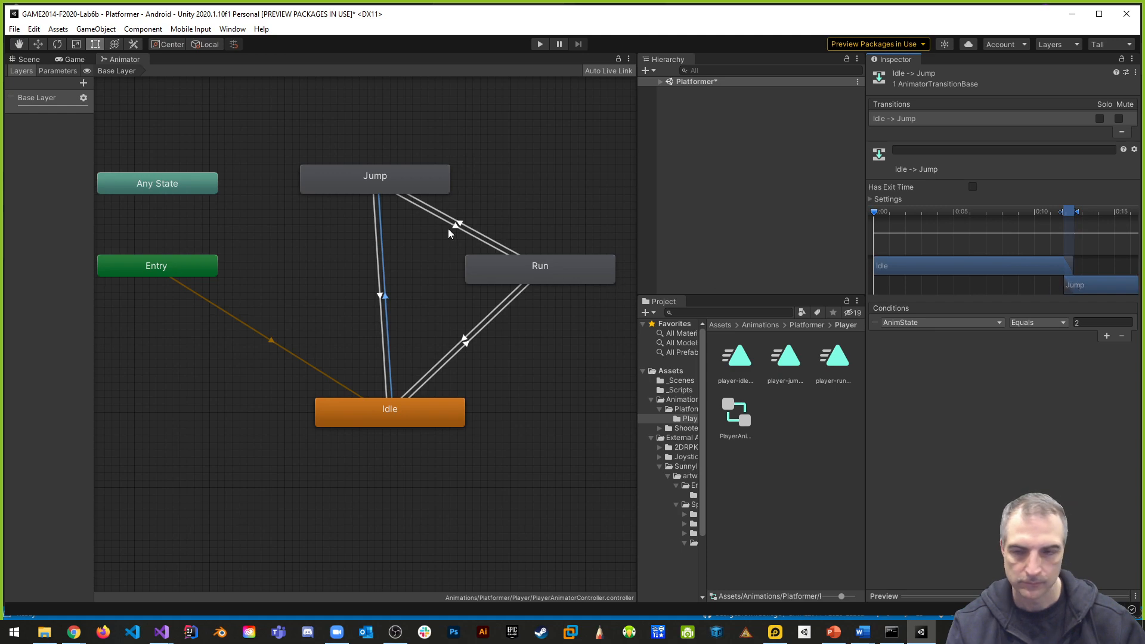
- Narrow the Jump -> Idle transition to the end of Jump, start the Idle clip there, and save the scene
left_click(377, 248)
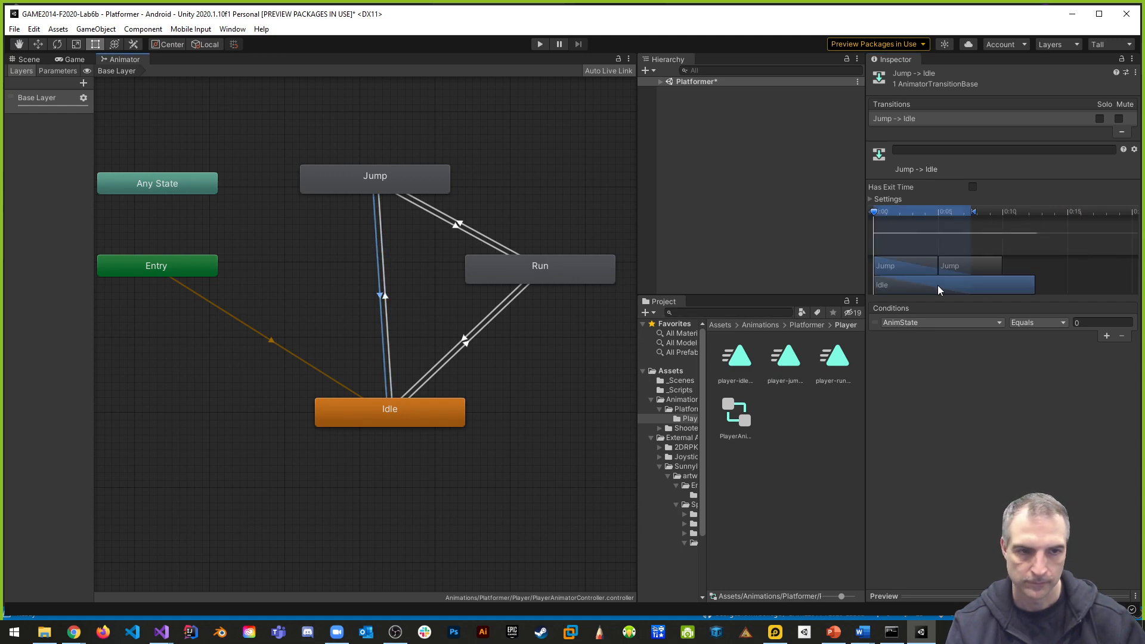
mouse_move(973, 212)
left_mouse_down()
mouse_move(1008, 216)
mouse_move(943, 216)
left_mouse_up()
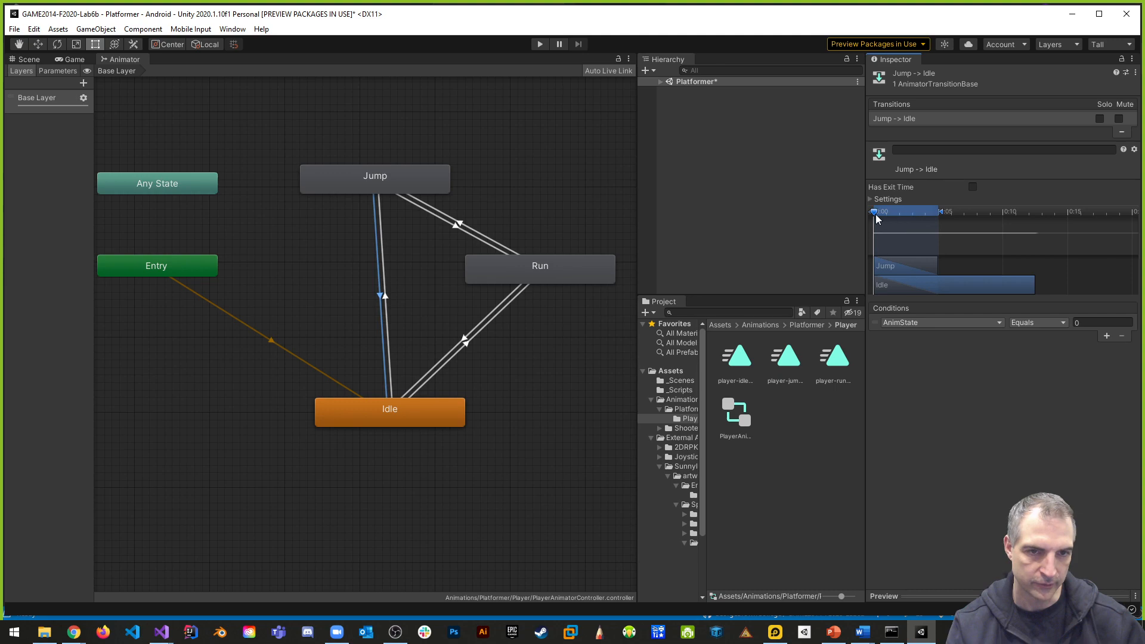
mouse_move(893, 252)
left_mouse_down()
mouse_move(965, 250)
mouse_move(947, 216)
mouse_move(1004, 218)
mouse_move(946, 213)
left_mouse_up()
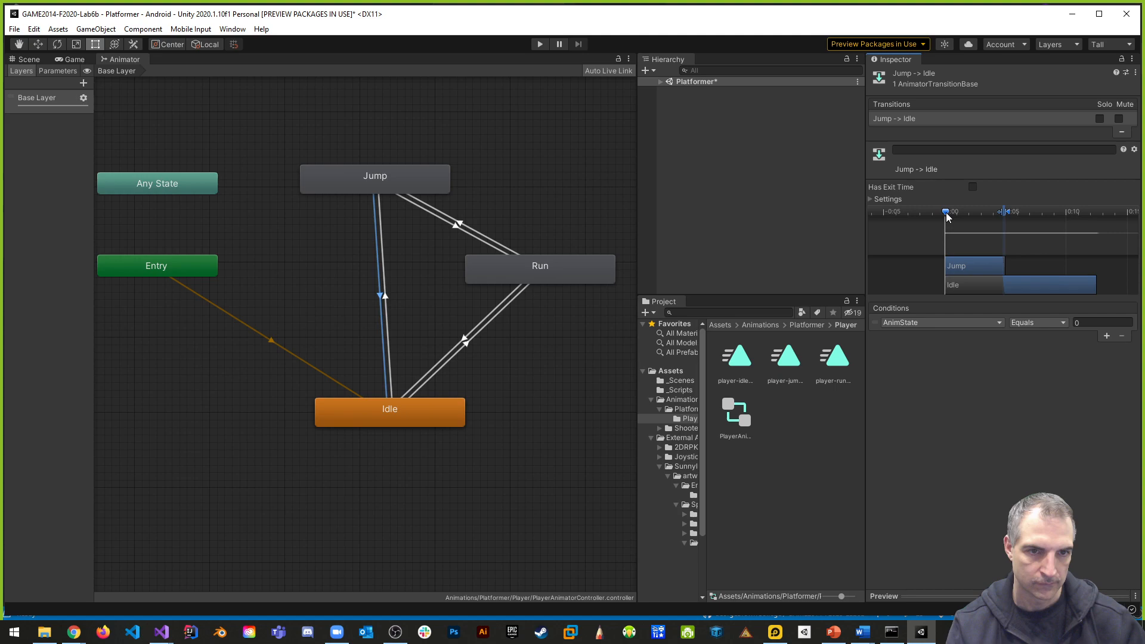
left_click_drag(966, 291, 1009, 288)
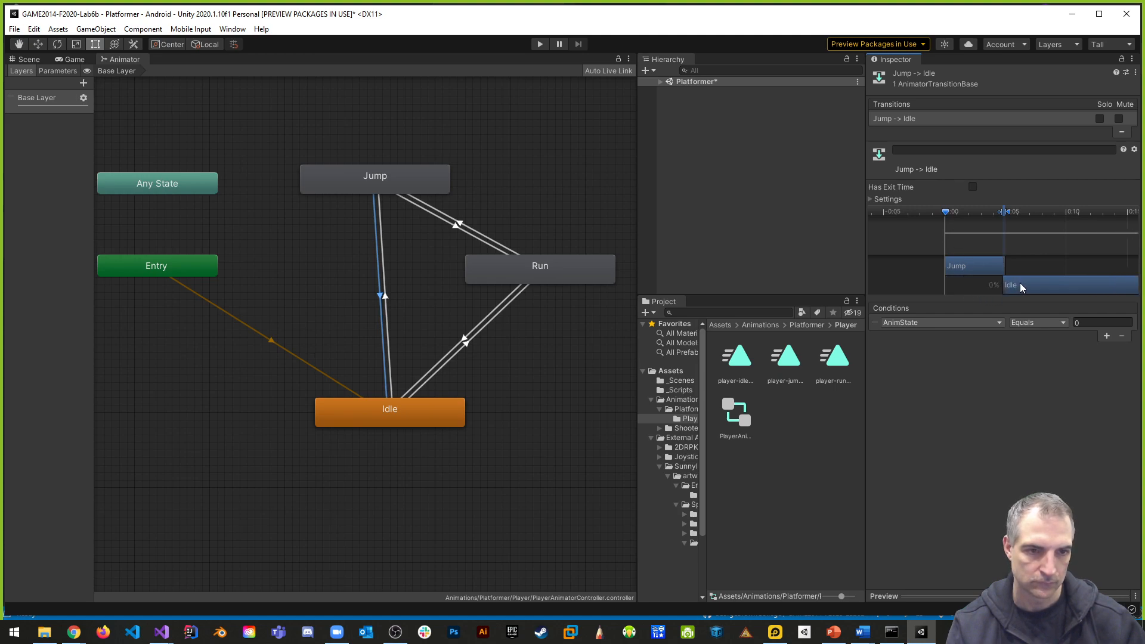
scroll(1014, 293, "up", 5)
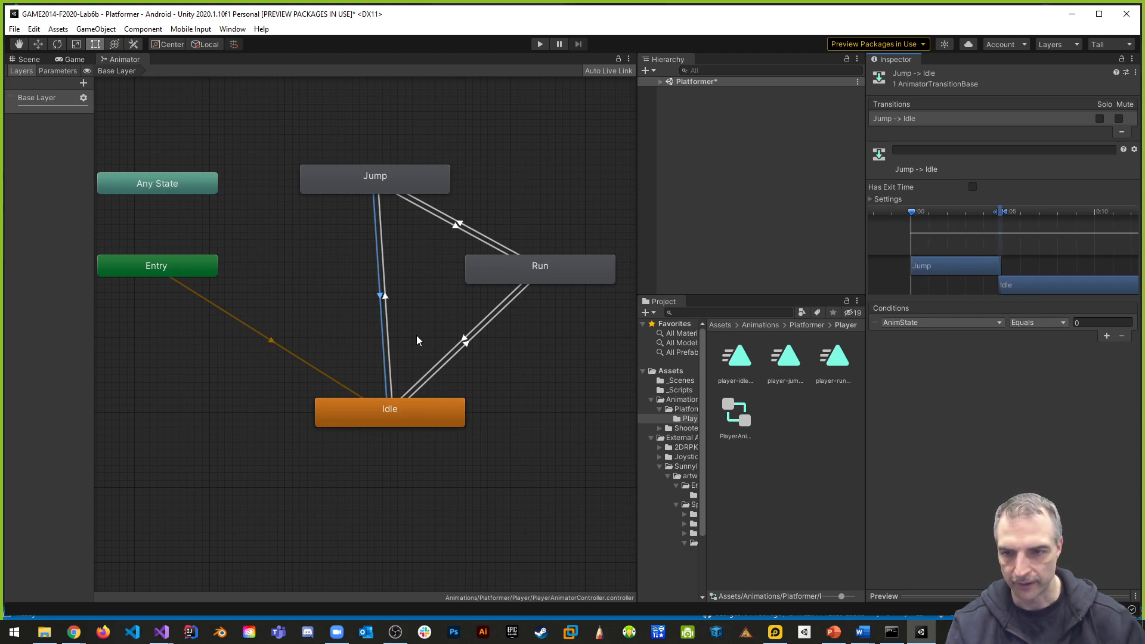
key("ctrl+s")
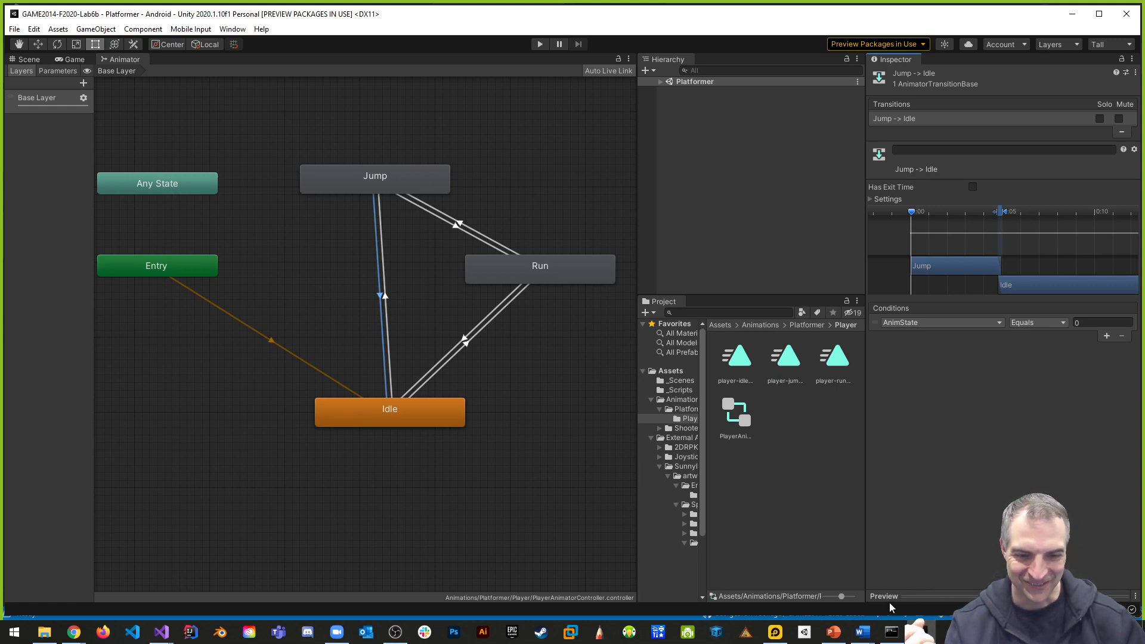
- Switch to Visual Studio and find the _Move() method's joystick branches in PlayerBehaviour.cs
left_click(161, 632)
left_click(116, 576)
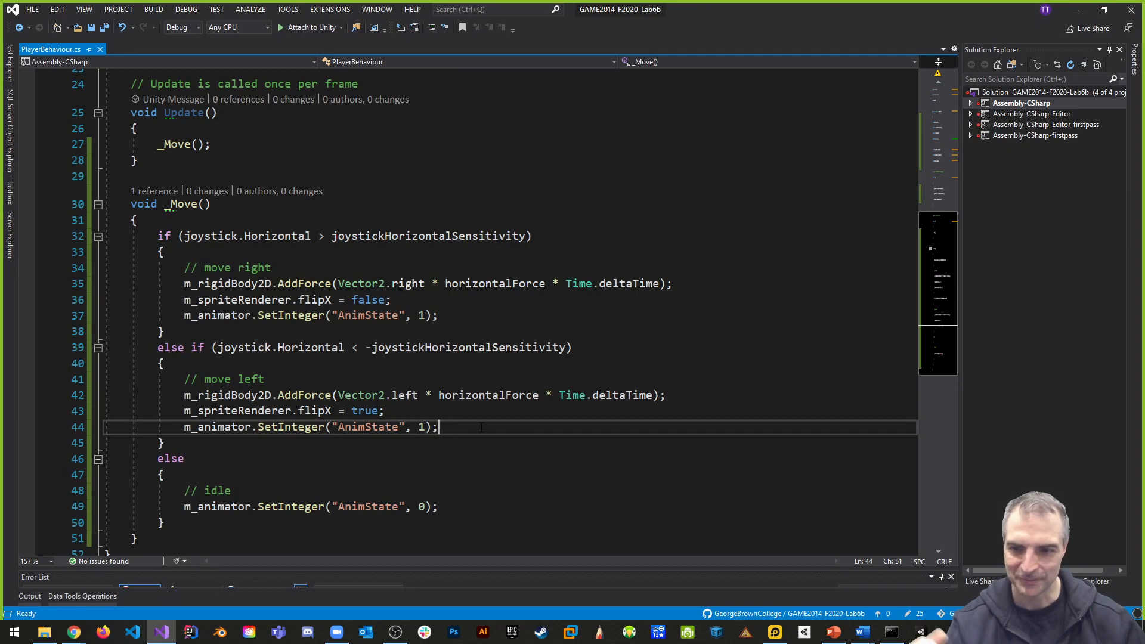
scroll(443, 415, "down", 2)
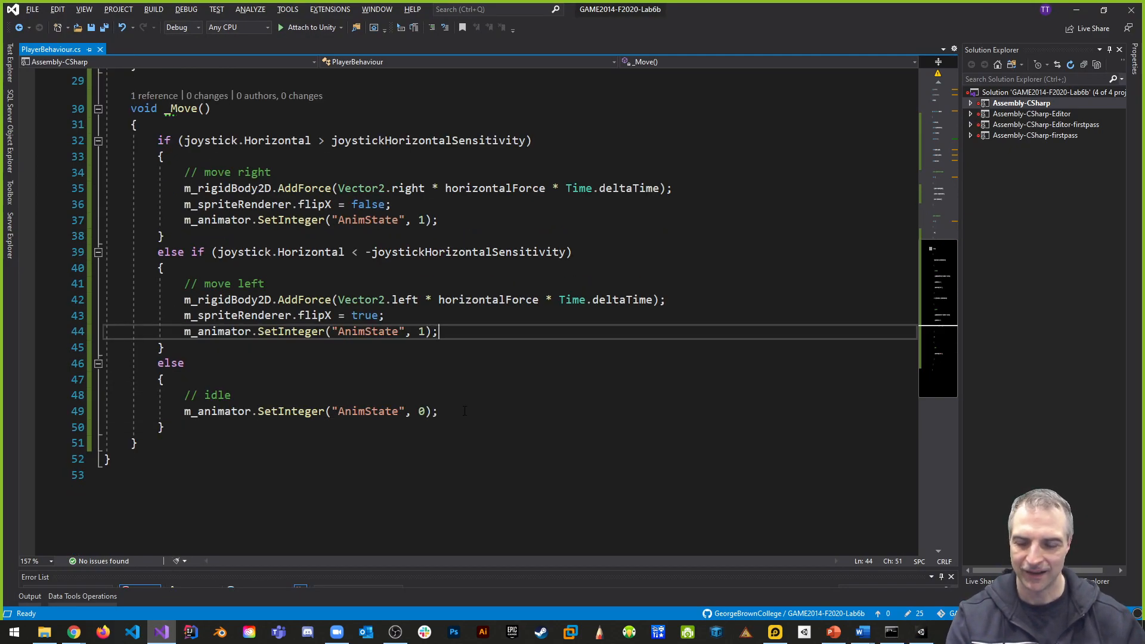
scroll(369, 396, "up", 1)
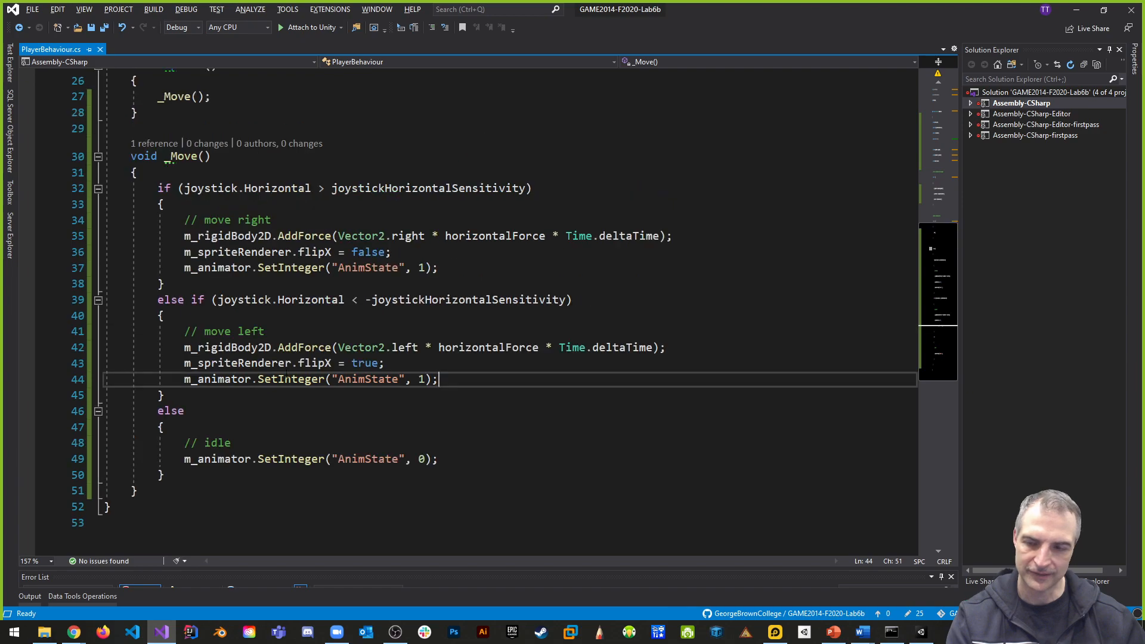
- Start an else-if branch after the move-left block in _Move() whose condition checks joystick.Vertical with a greater-than comparison
left_click(193, 396)
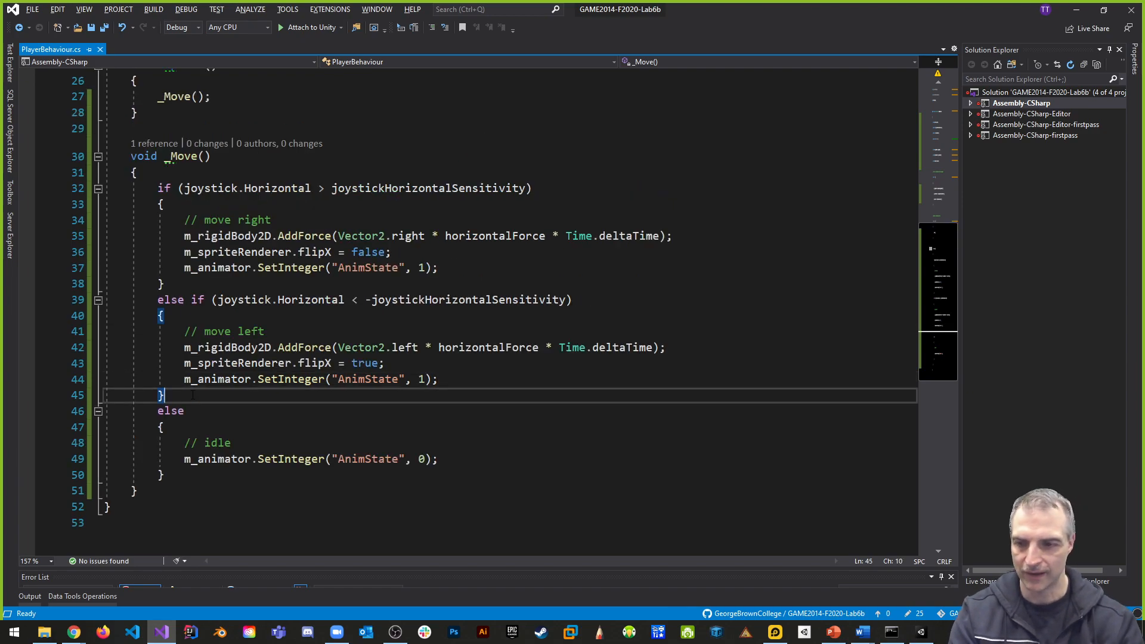
key("Return")
key("Return")
key("Up")
type("el")
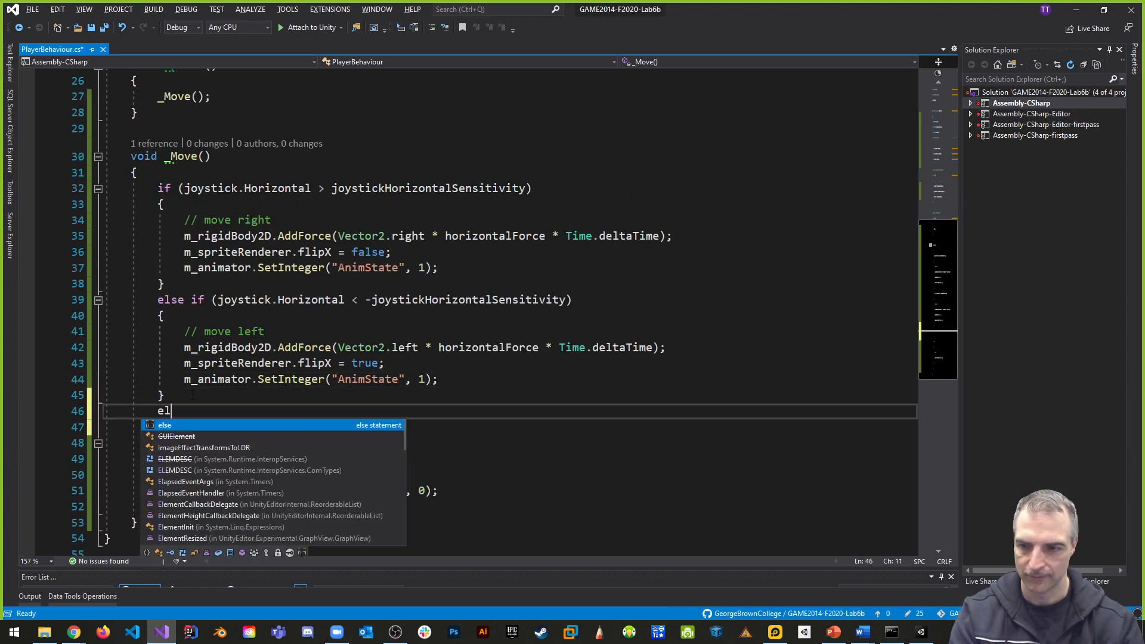
type("se if(joy")
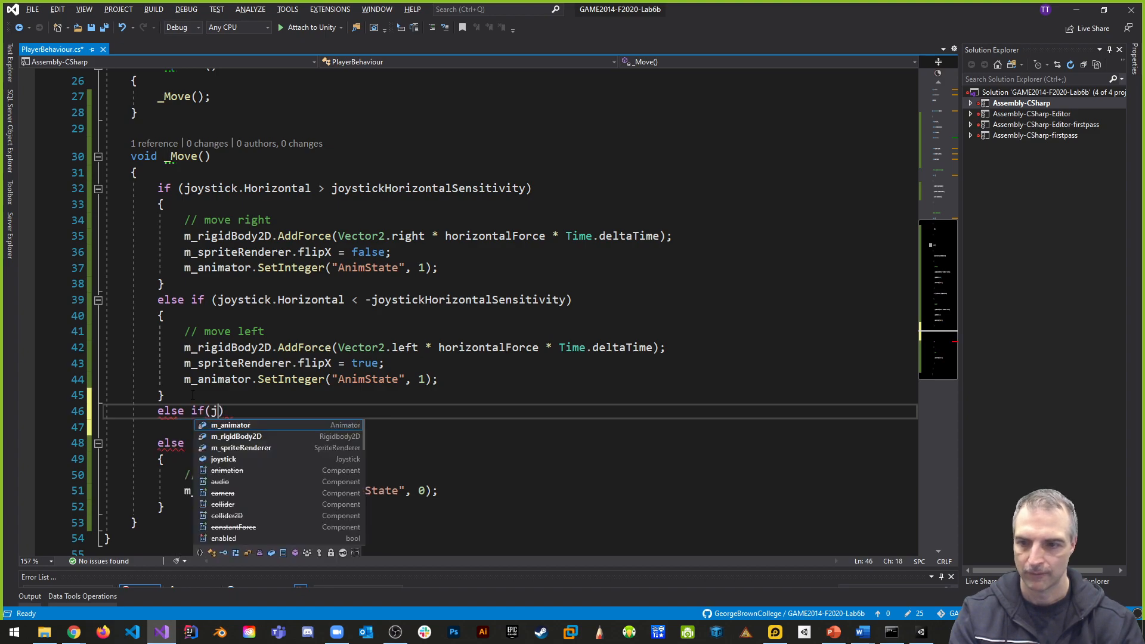
key("Tab")
type(".Ve")
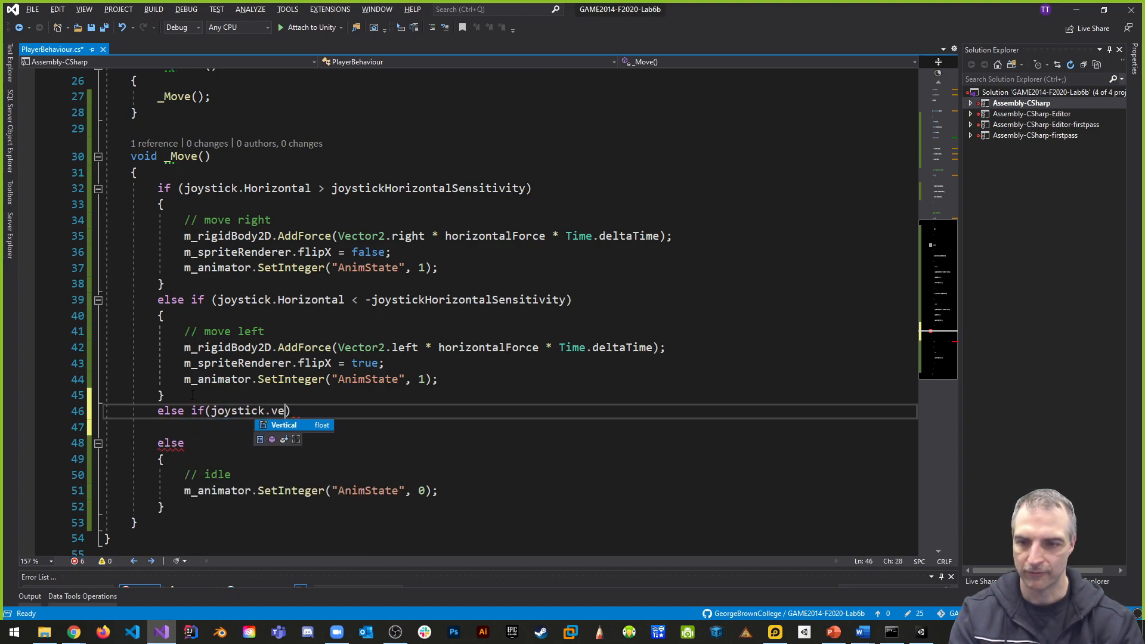
key("Tab")
type("> ")
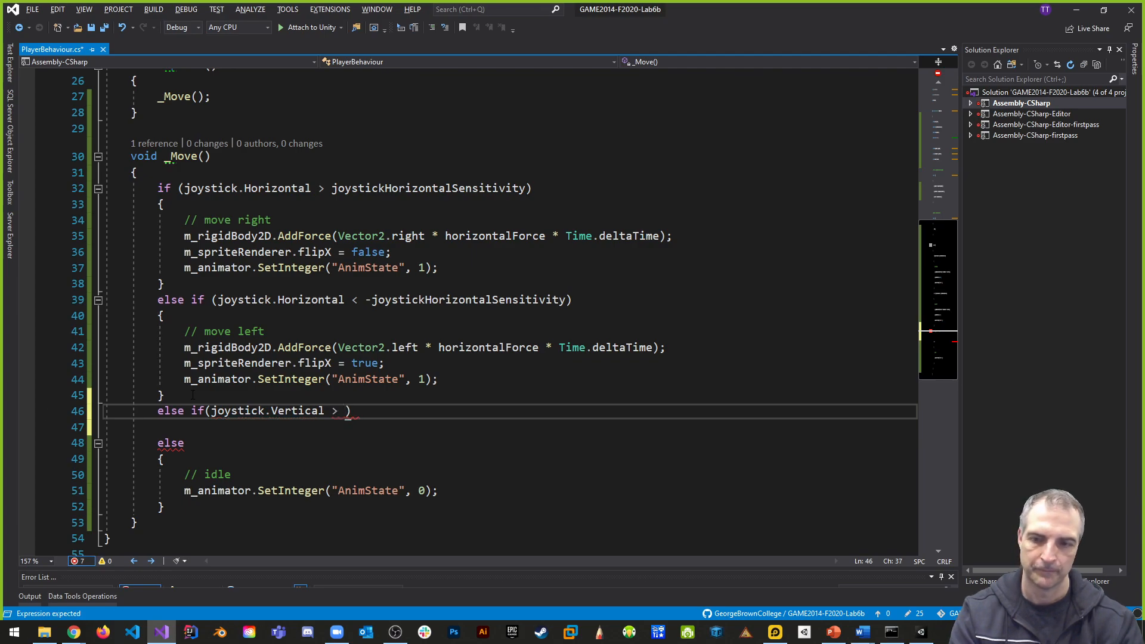
type("joyst")
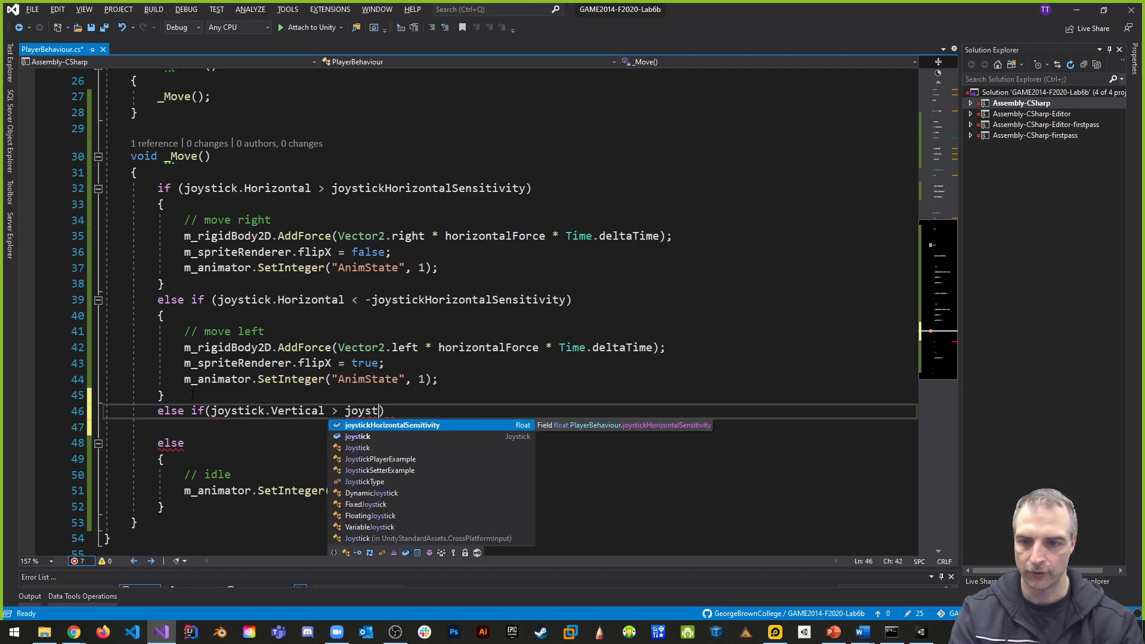
type("ve")
key("BackSpace")
key("BackSpace")
type("ickv")
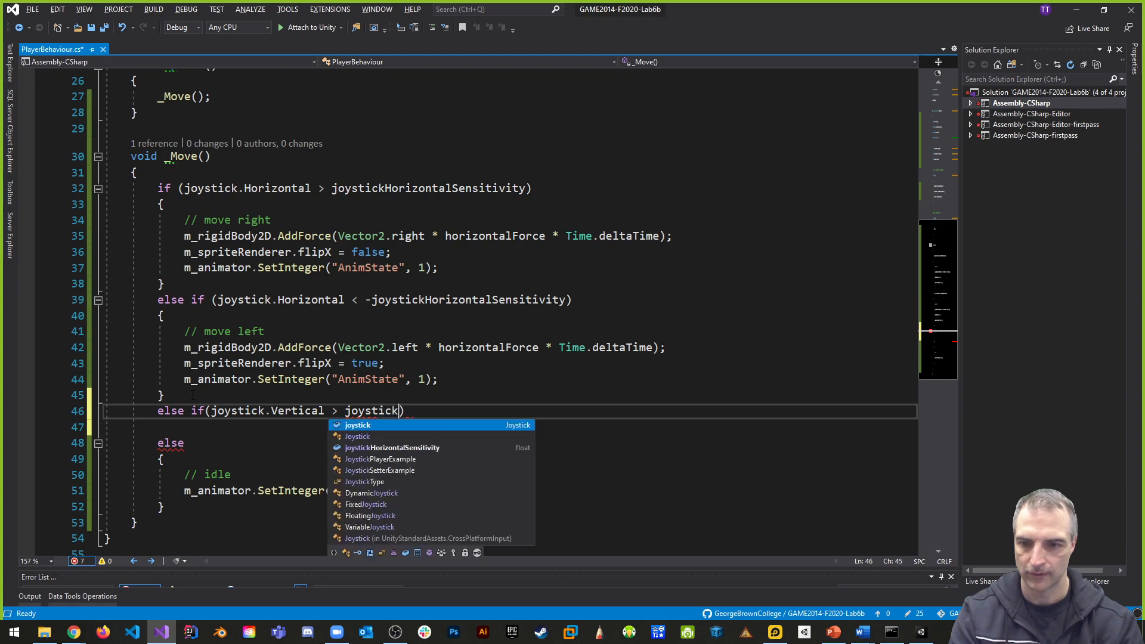
- Delete the "// idle" comment from the final else block of _Move()
key("Down")
key("Down")
key("Down")
key("Down")
key("Home")
key("shift+End")
key("BackSpace")
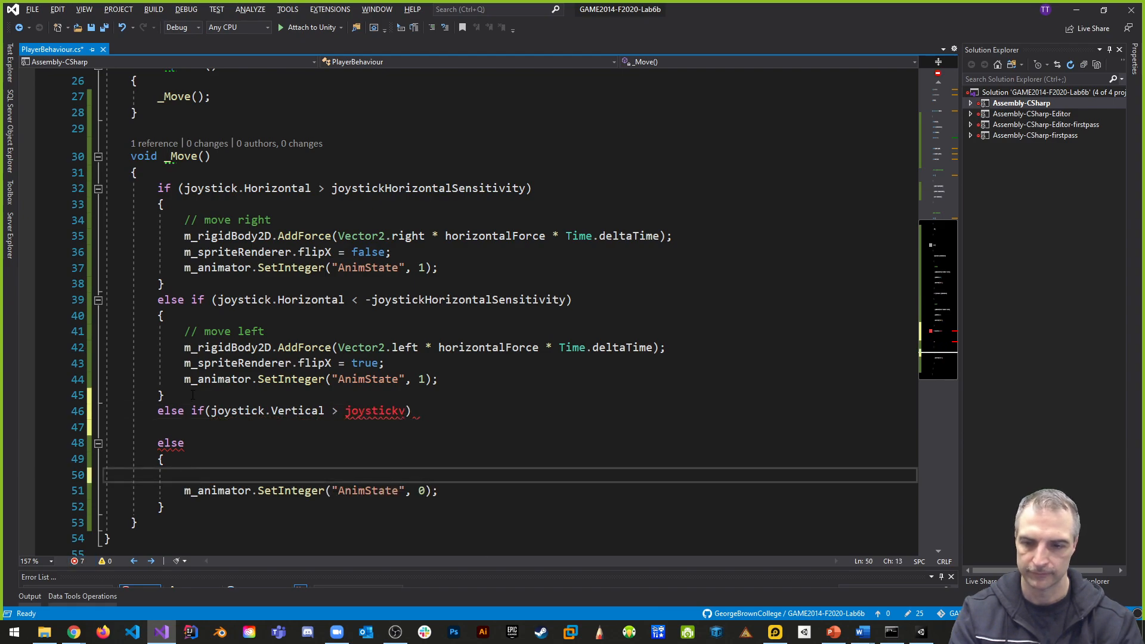
left_click(407, 411)
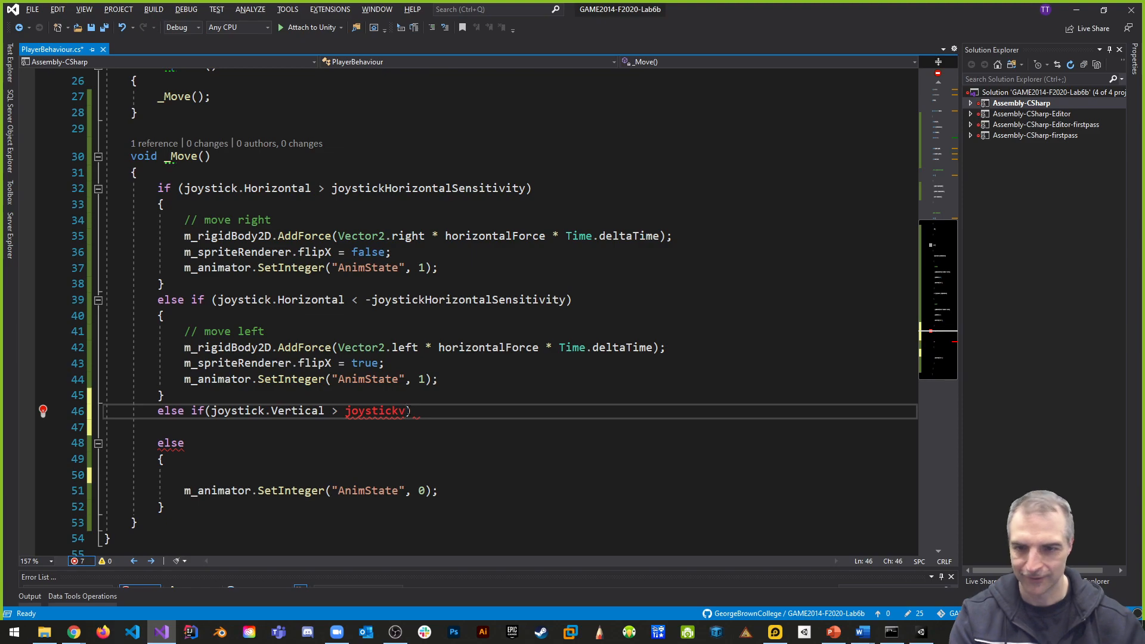
key("BackSpace")
type("ver")
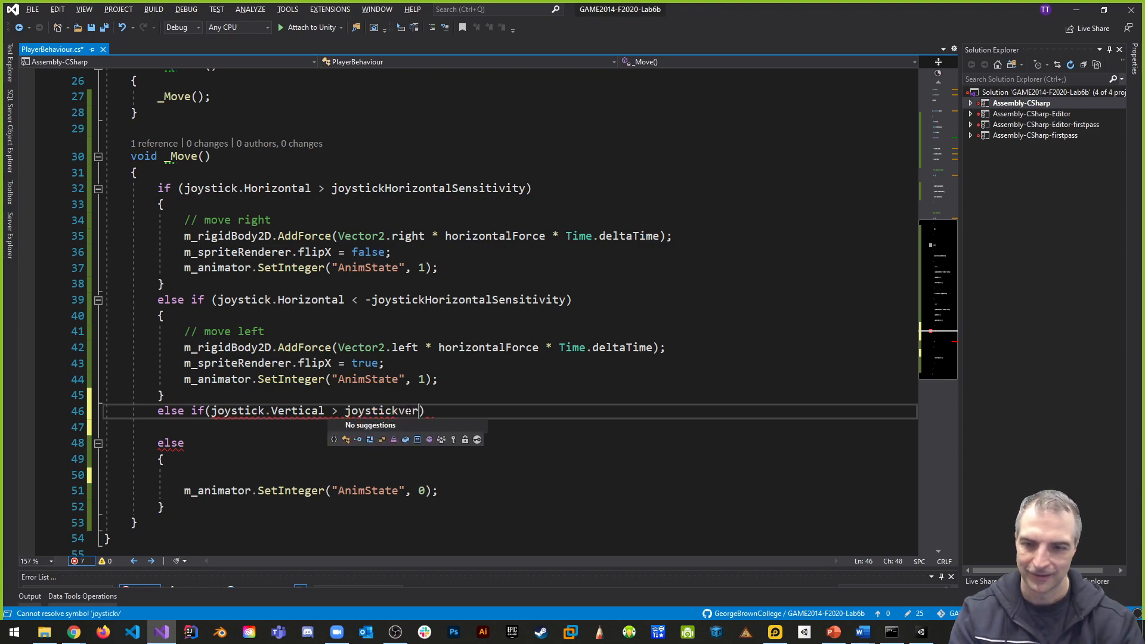
key("BackSpace")
key("BackSpace")
key("BackSpace")
key("BackSpace")
key("BackSpace")
key("BackSpace")
key("BackSpace")
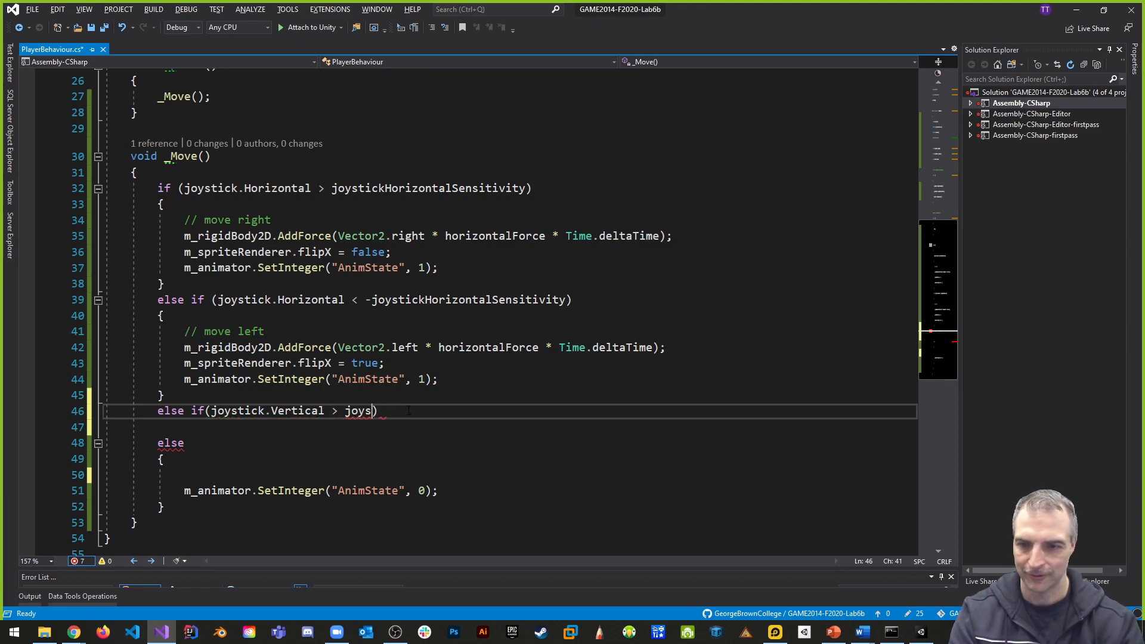
type("tickv")
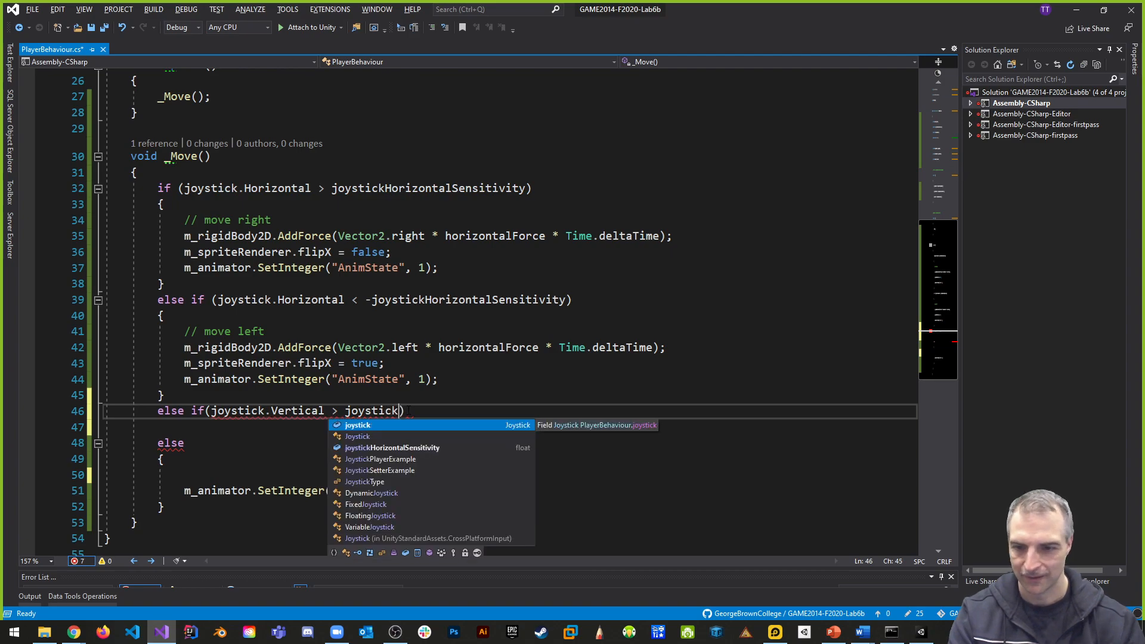
key("BackSpace")
type("V")
- Declare a public float field joystickVerticalSensitivity directly below joystickHorizontalSensitivity in the PlayerBehaviour class
scroll(604, 247, "up", 7)
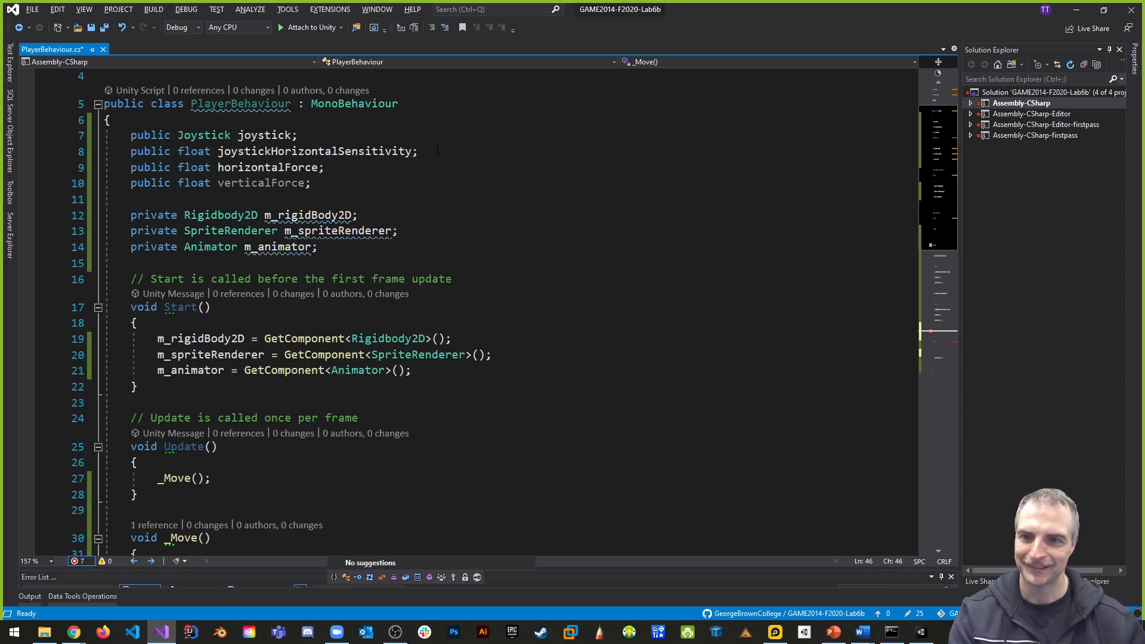
left_click(437, 150)
key("Return")
type("public float joystickVertical")
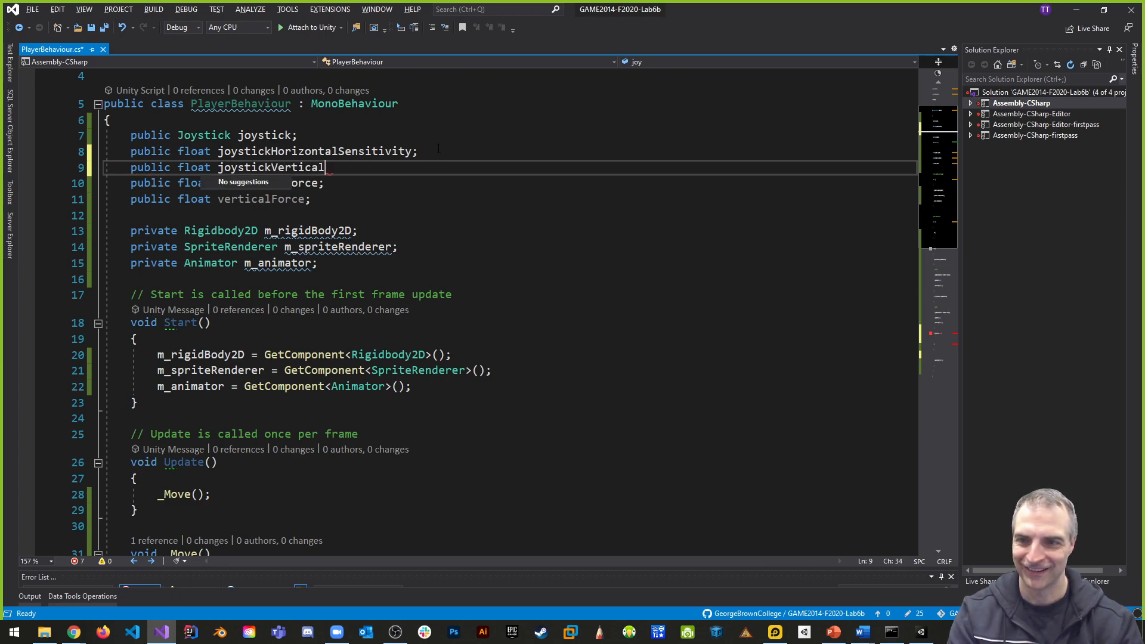
type("Sensitiv")
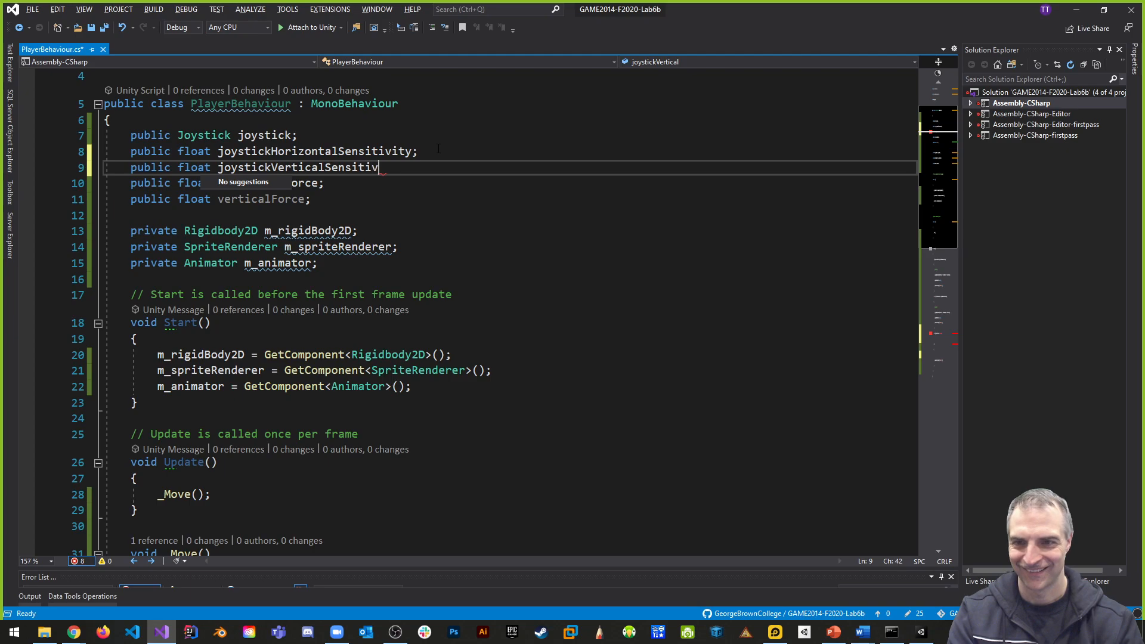
type("ity;")
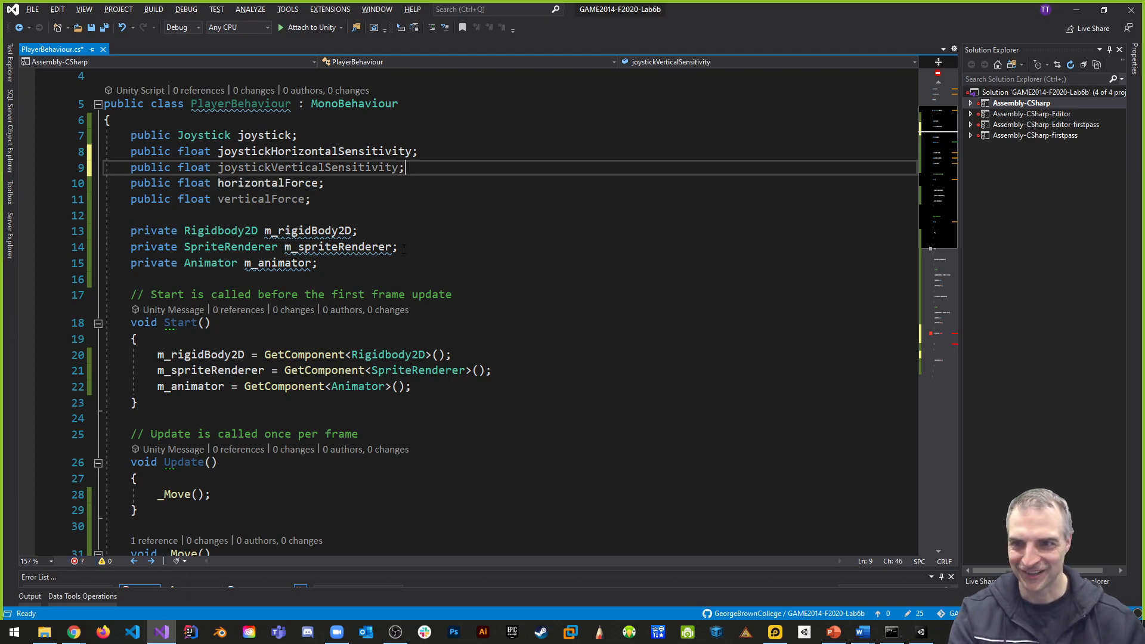
- Complete the joystick.Vertical condition with joystickVerticalSensitivity as the threshold and give the branch an empty braced body
key("ctrl+minus")
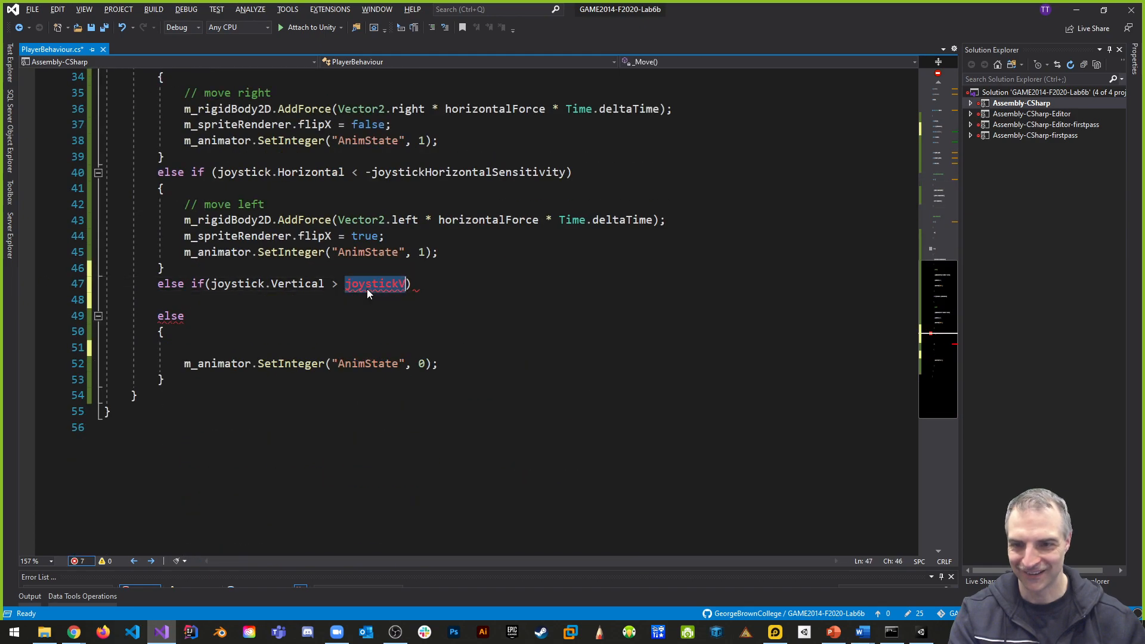
type("joys")
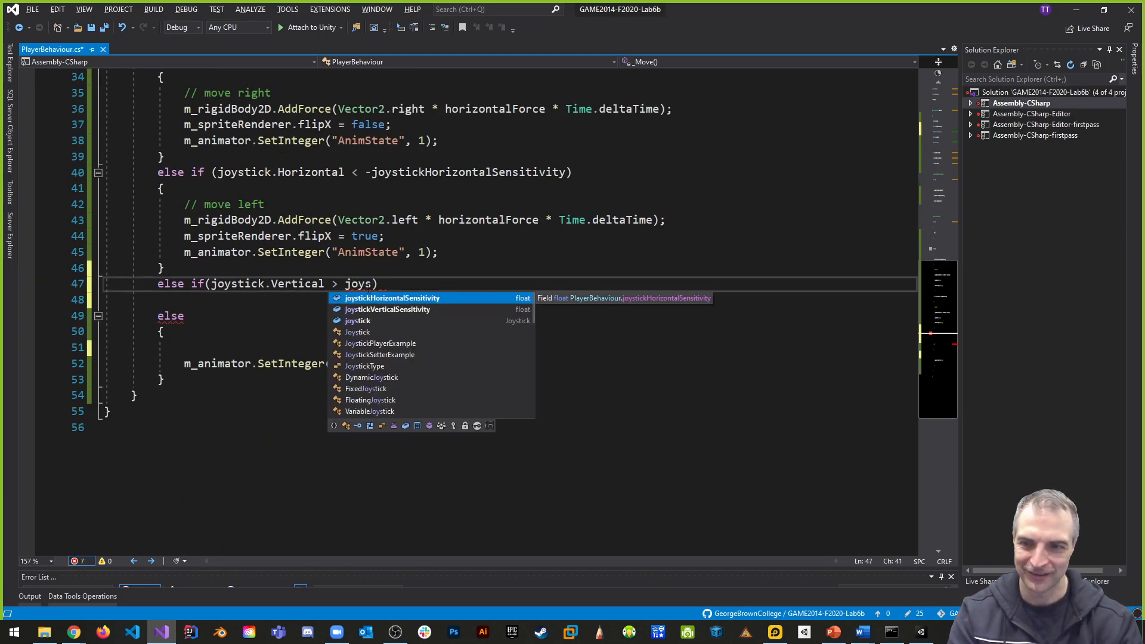
key("Down")
key("Tab")
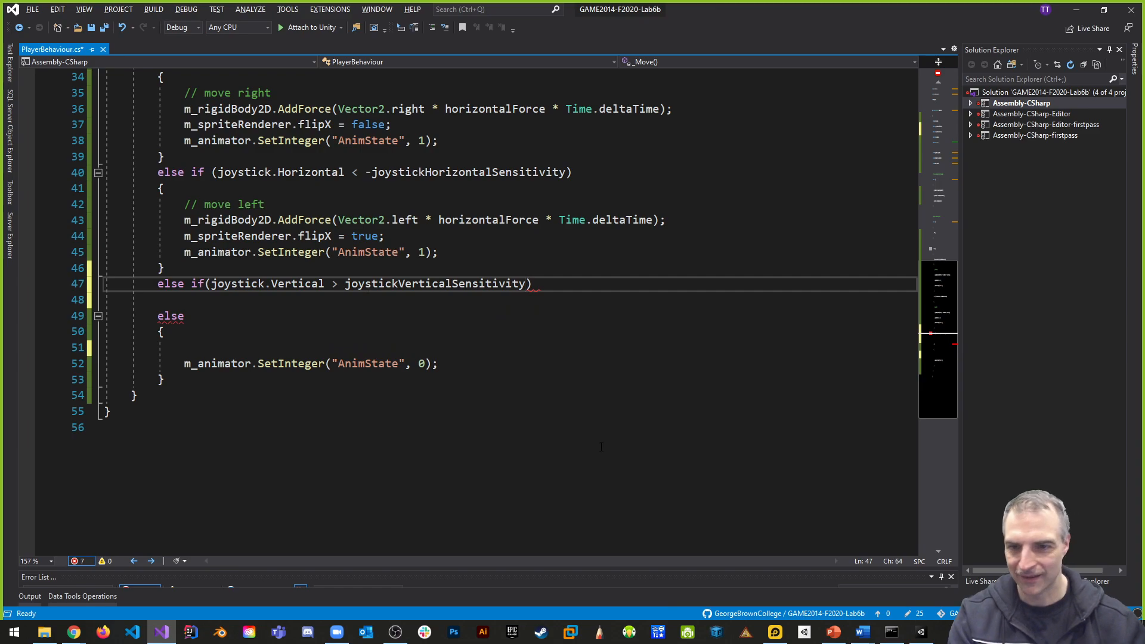
left_click(558, 283)
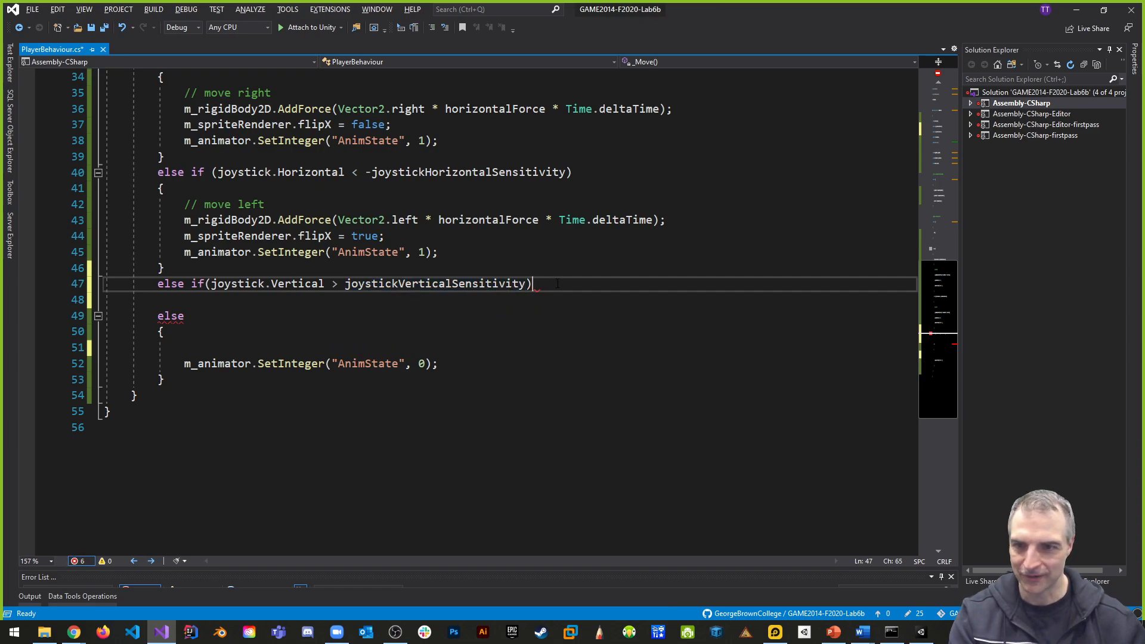
key("Return")
type("{")
key("Return")
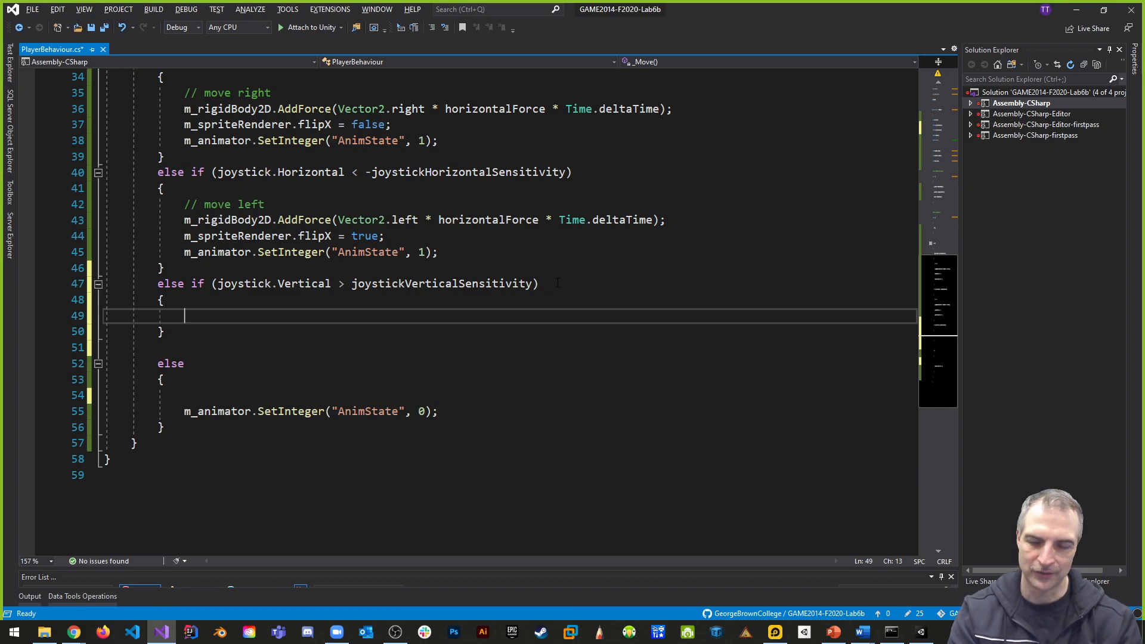
- Remove the blank line before the final else and add a "// jump" comment inside the vertical branch
left_click(163, 351)
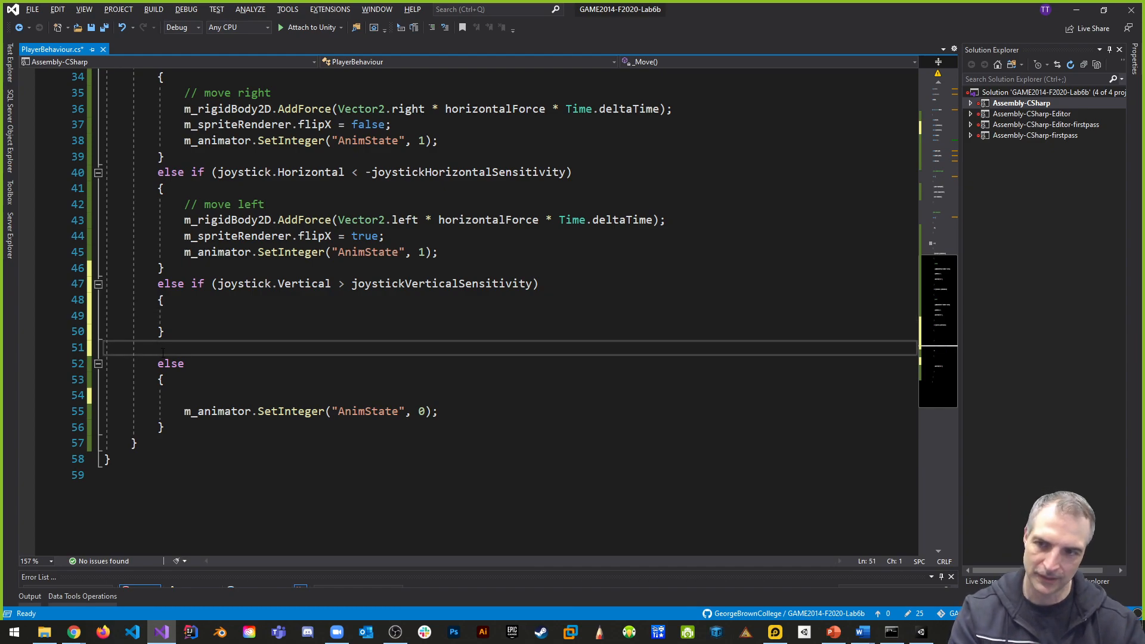
key("BackSpace")
left_click(212, 316)
type("// jump")
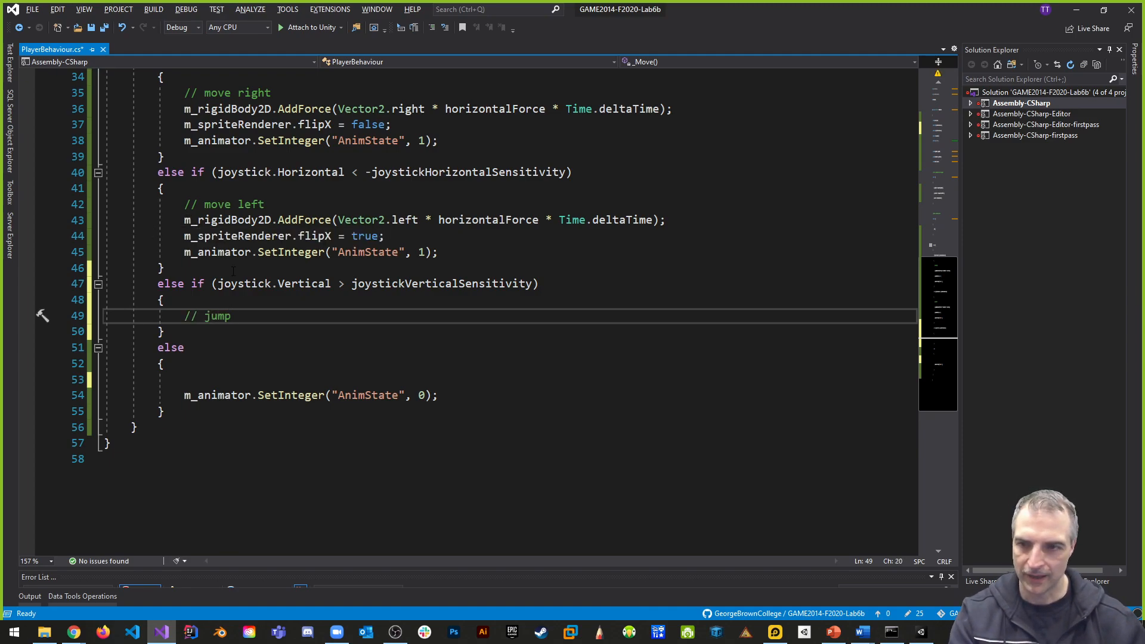
- Copy the move-left AddForce line into the vertical branch below the jump comment
left_click_drag(184, 220, 666, 221)
key("ctrl+c")
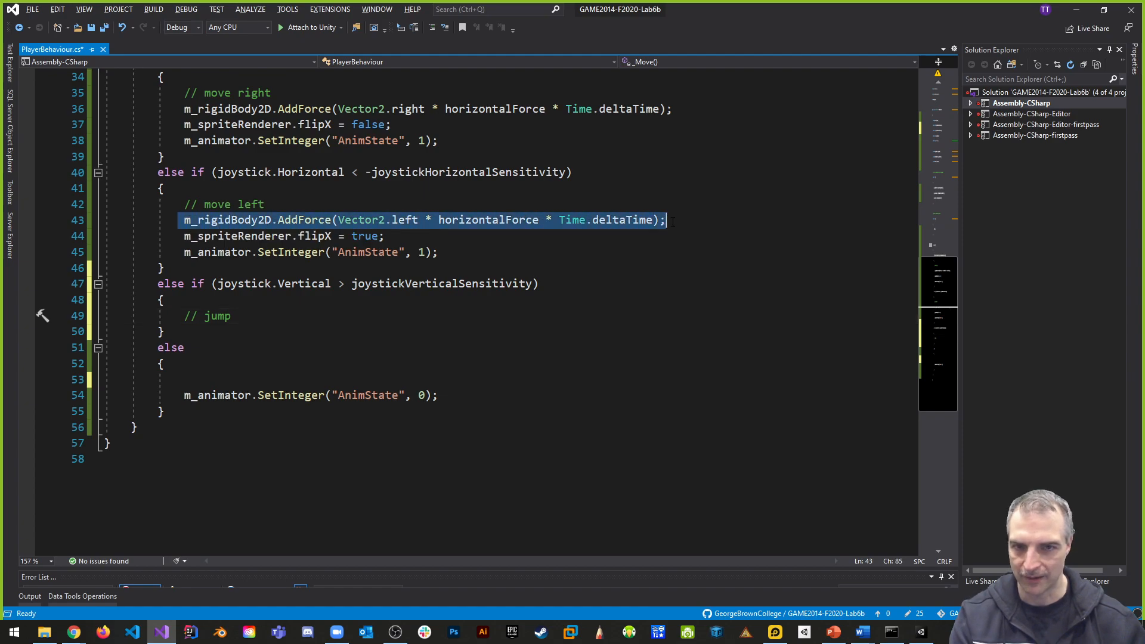
left_click(230, 318)
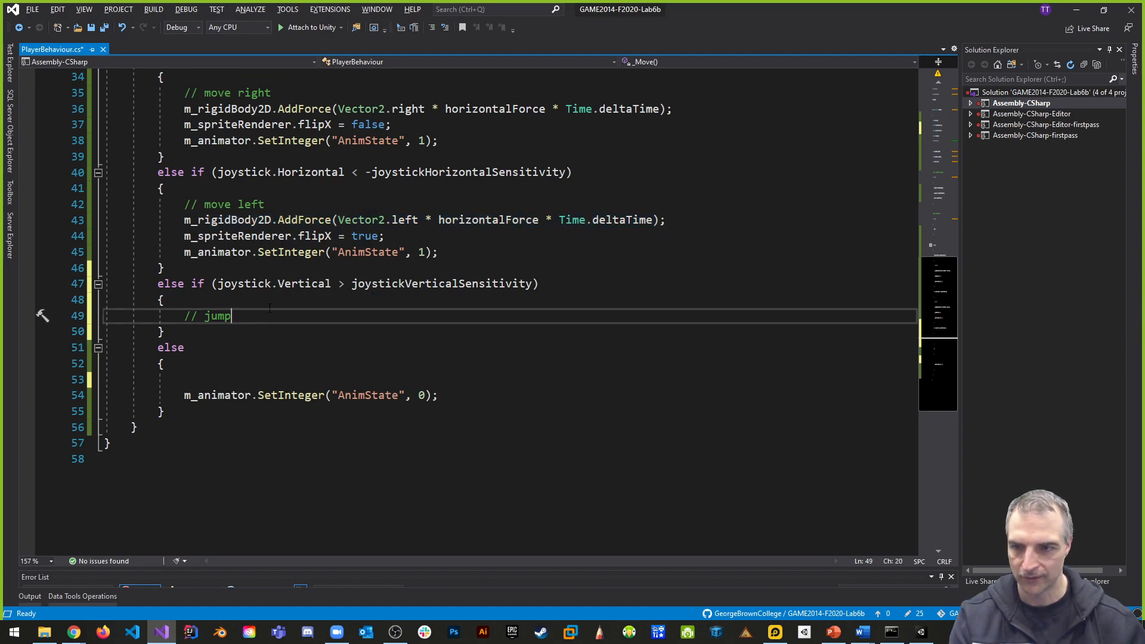
key("Return")
key("ctrl+v")
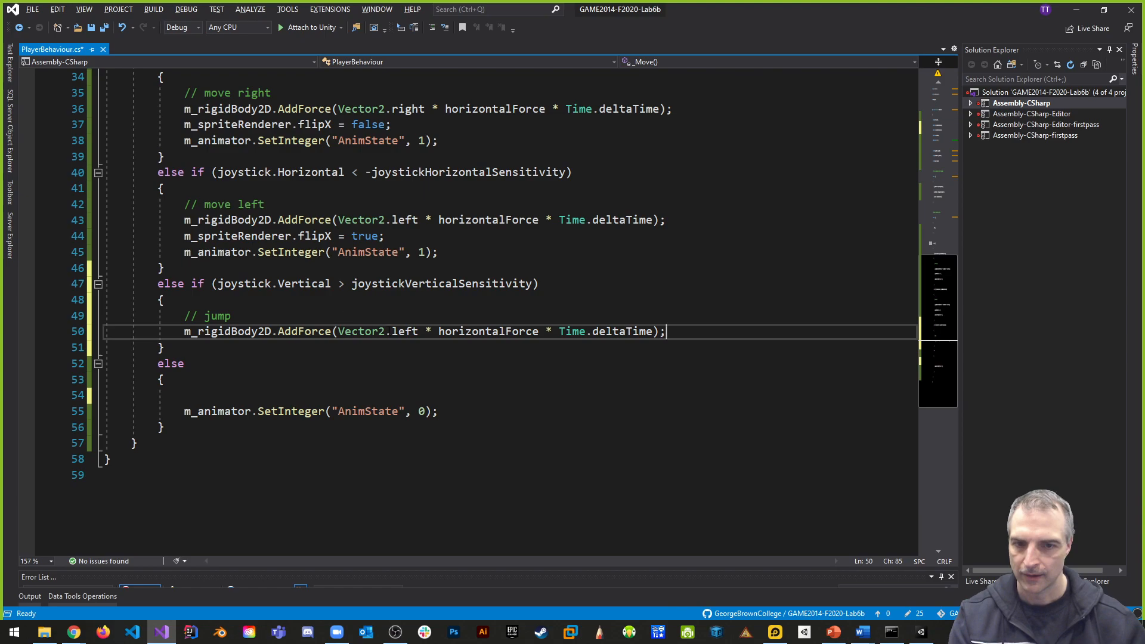
- Copy the AnimState SetInteger line below the jump branch's AddForce call and set its value to 2
key("Return")
left_click_drag(185, 253, 441, 253)
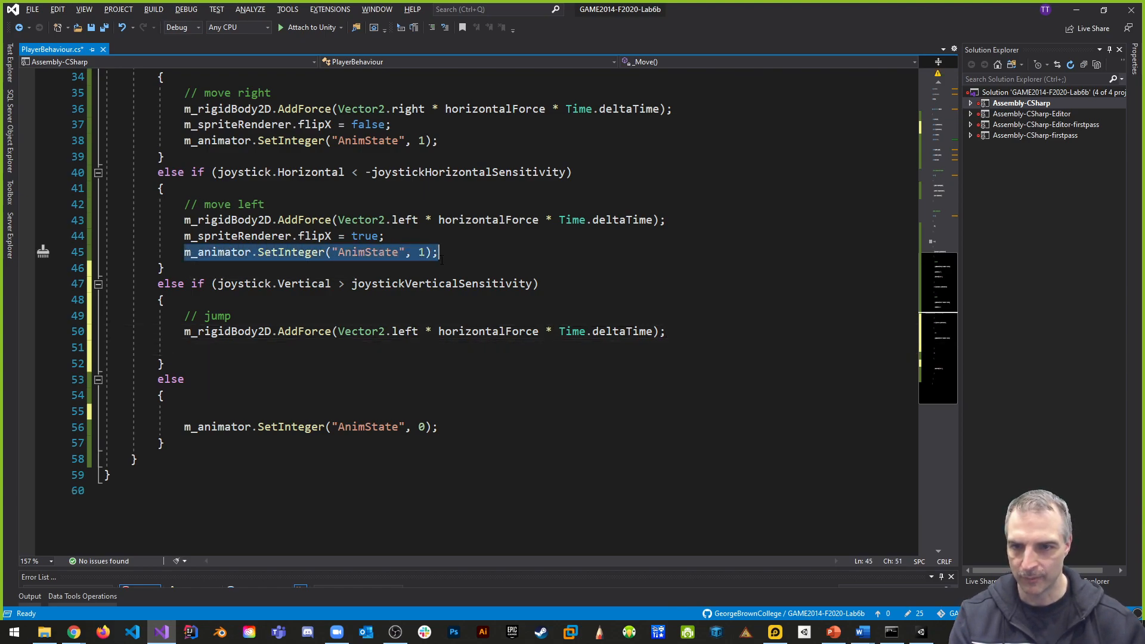
key("ctrl+c")
left_click(239, 349)
key("ctrl+v")
key("Delete")
type("2")
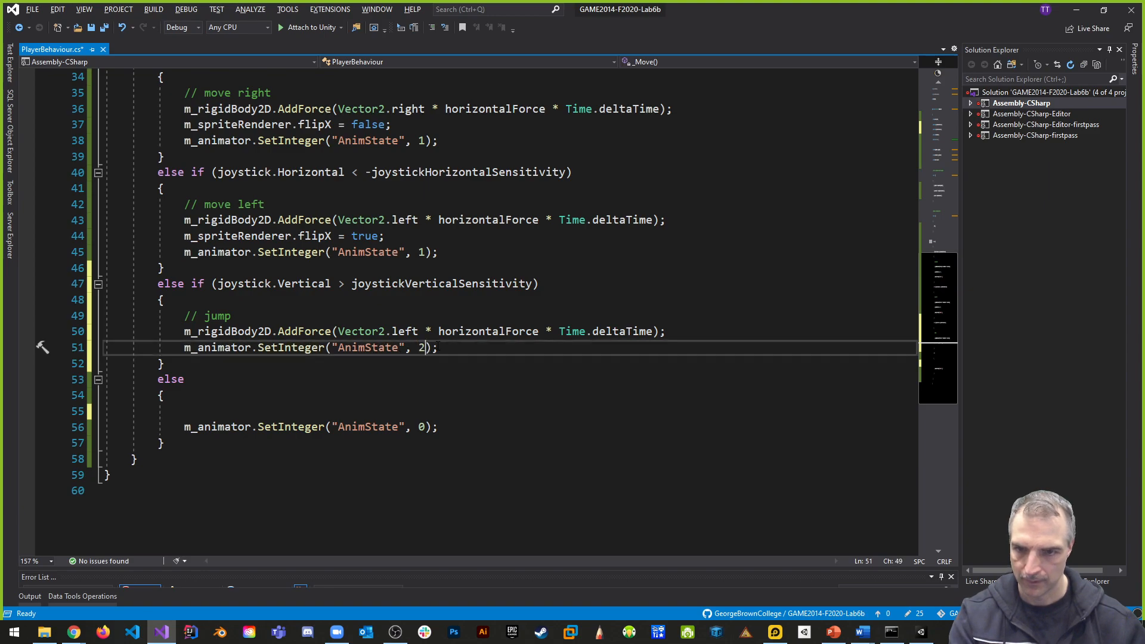
- Change the jump branch's AddForce call to use Vector2.up and verticalForce, and save the script
left_click(452, 321)
double_click(406, 331)
type("up")
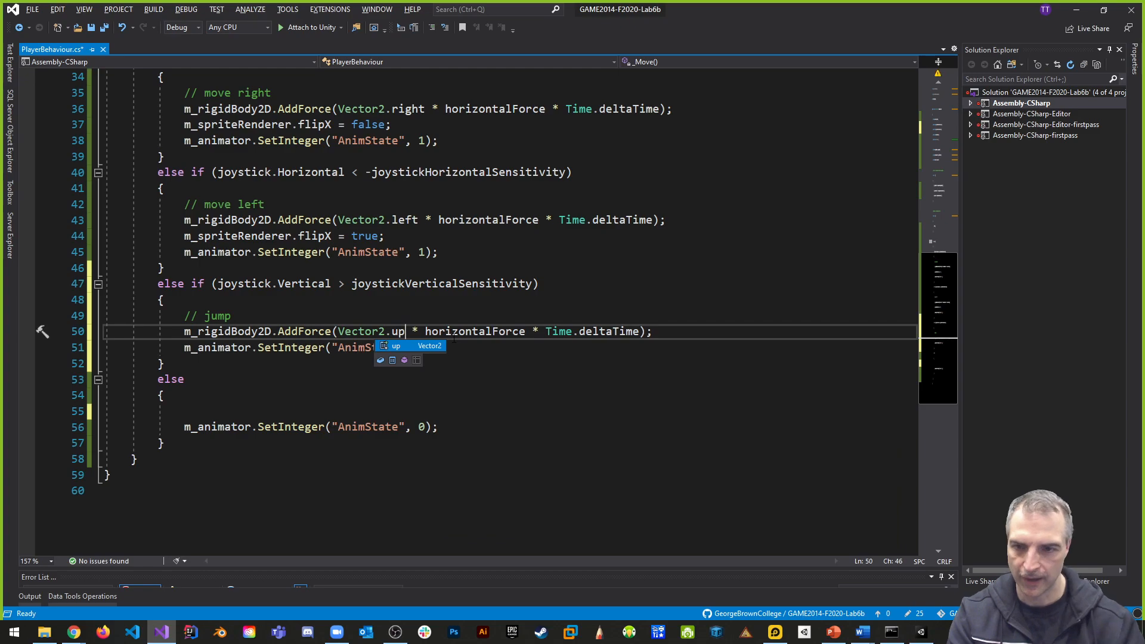
double_click(504, 330)
type("ver")
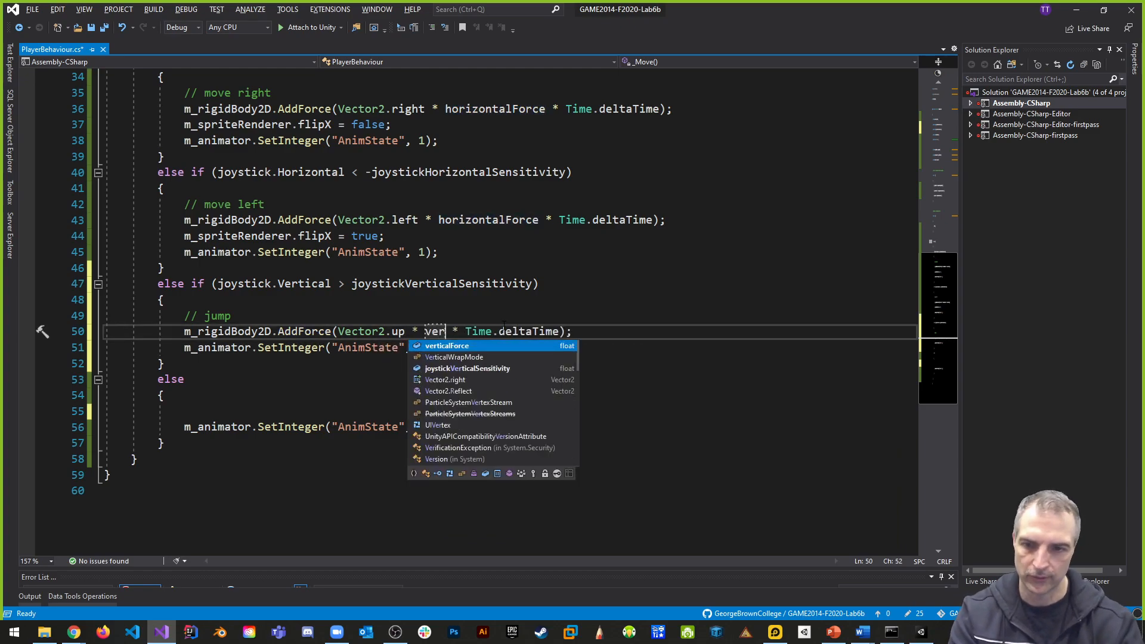
key("Tab")
left_click(792, 271)
key("ctrl+s")
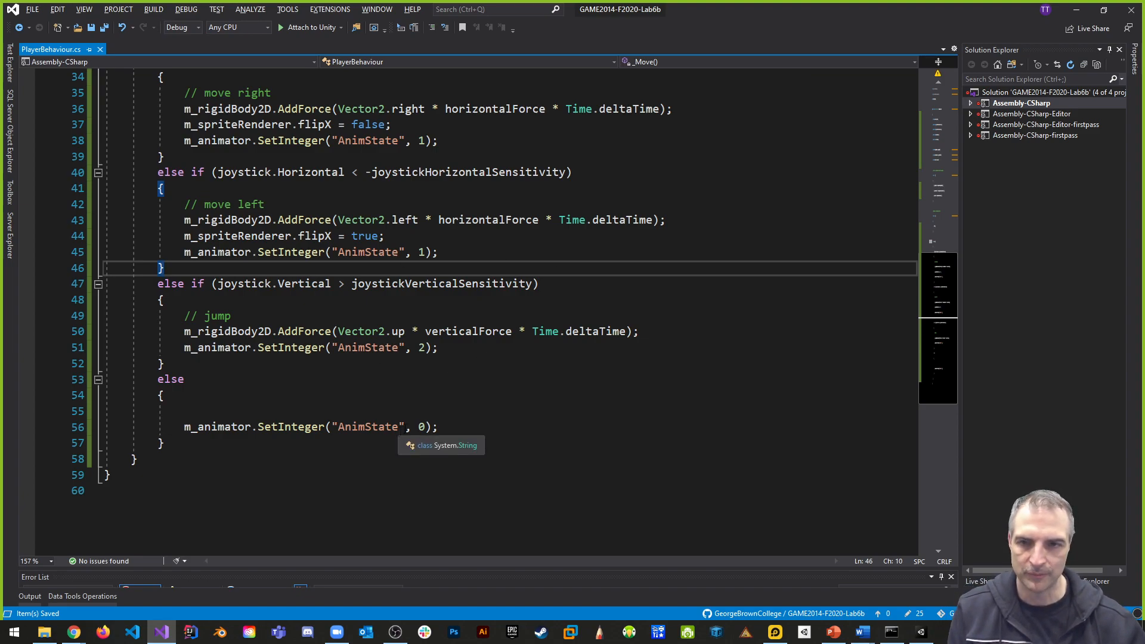
- Begin a private void method declaration after the end of the _Move() method, separated by a blank line
scroll(398, 430, "up", 2)
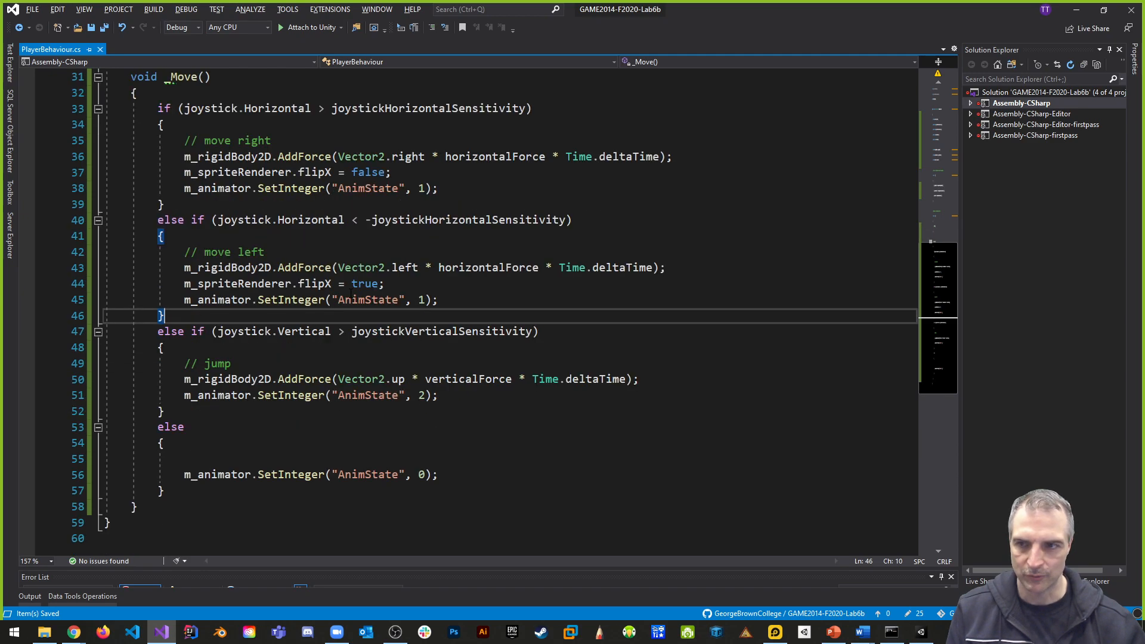
scroll(351, 292, "up", 2)
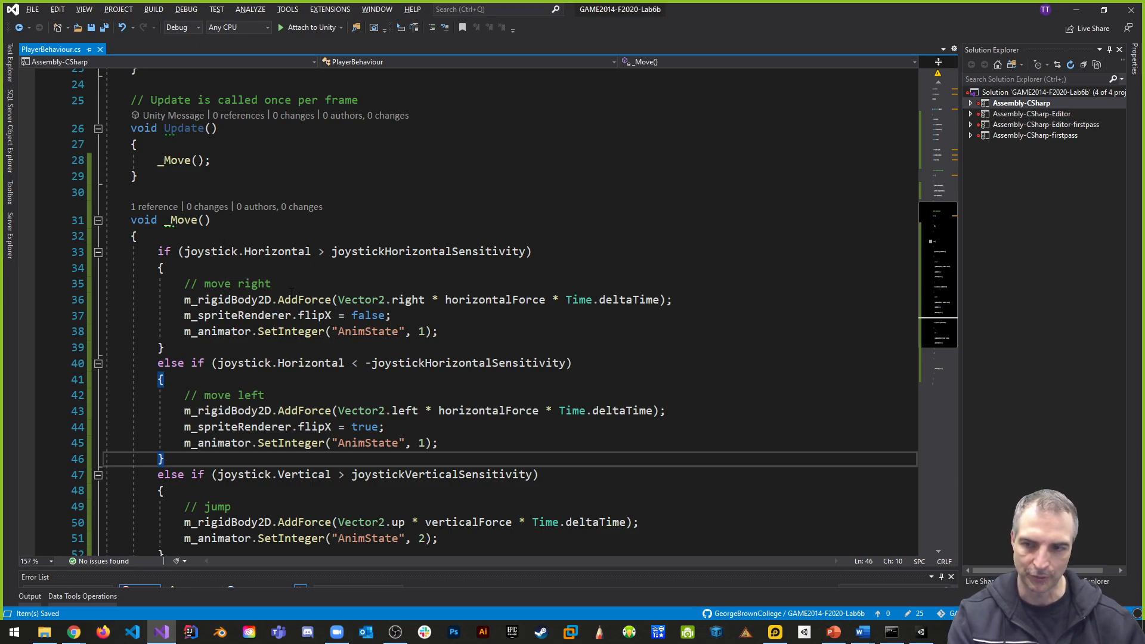
scroll(292, 290, "down", 5)
left_click(219, 365)
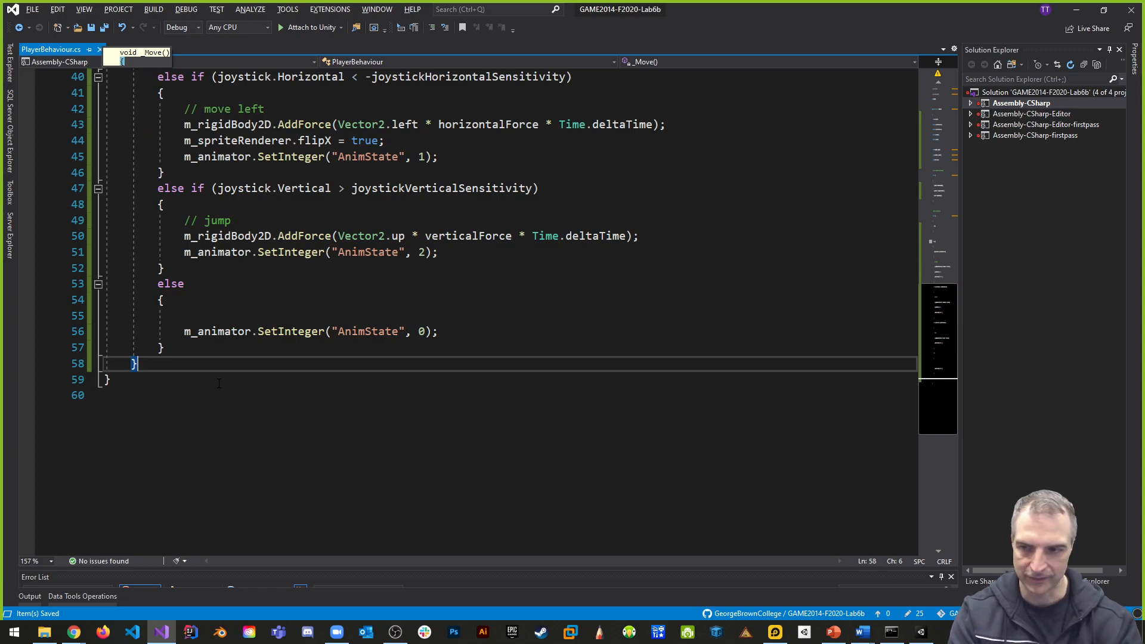
key("Return")
key("Return")
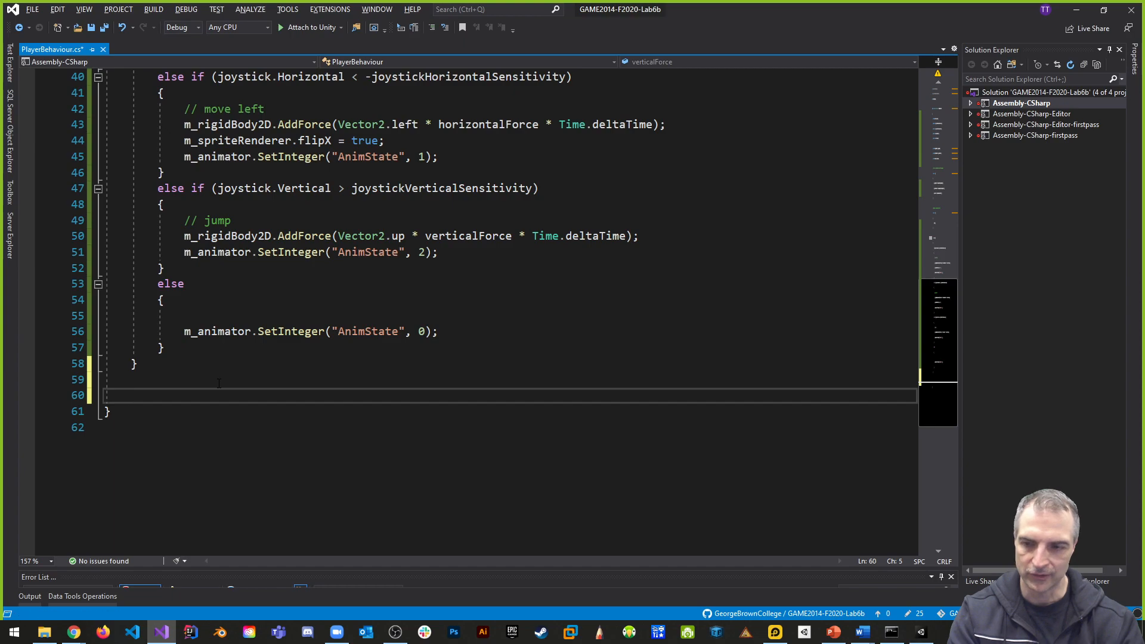
type("void")
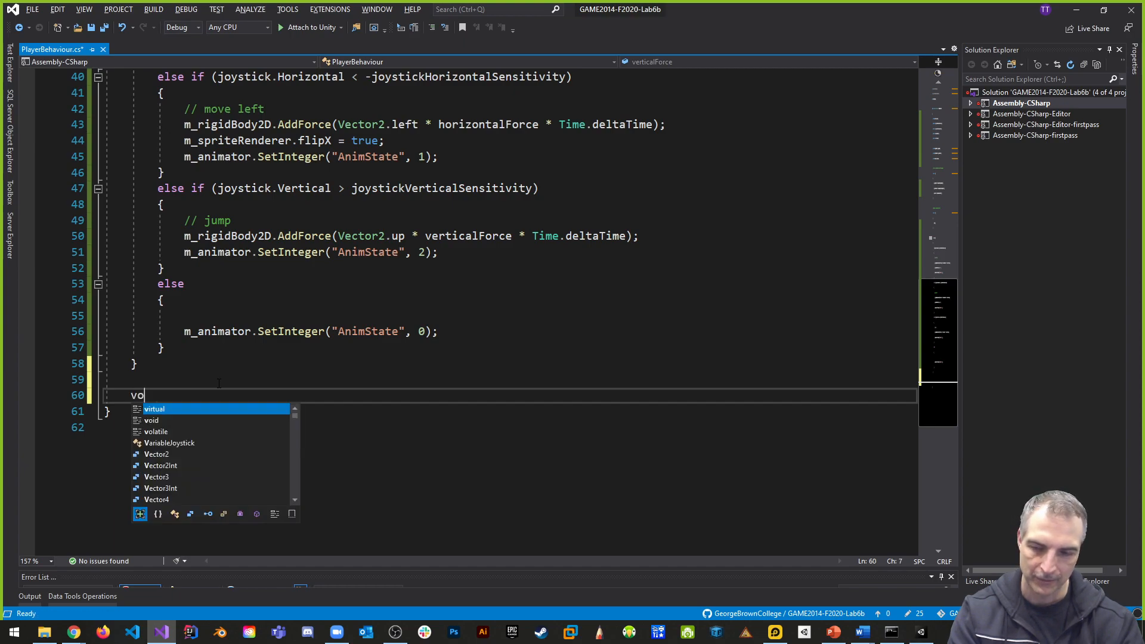
key("BackSpace")
key("BackSpace")
key("BackSpace")
key("BackSpace")
type("private IReadOnlyCollection< >")
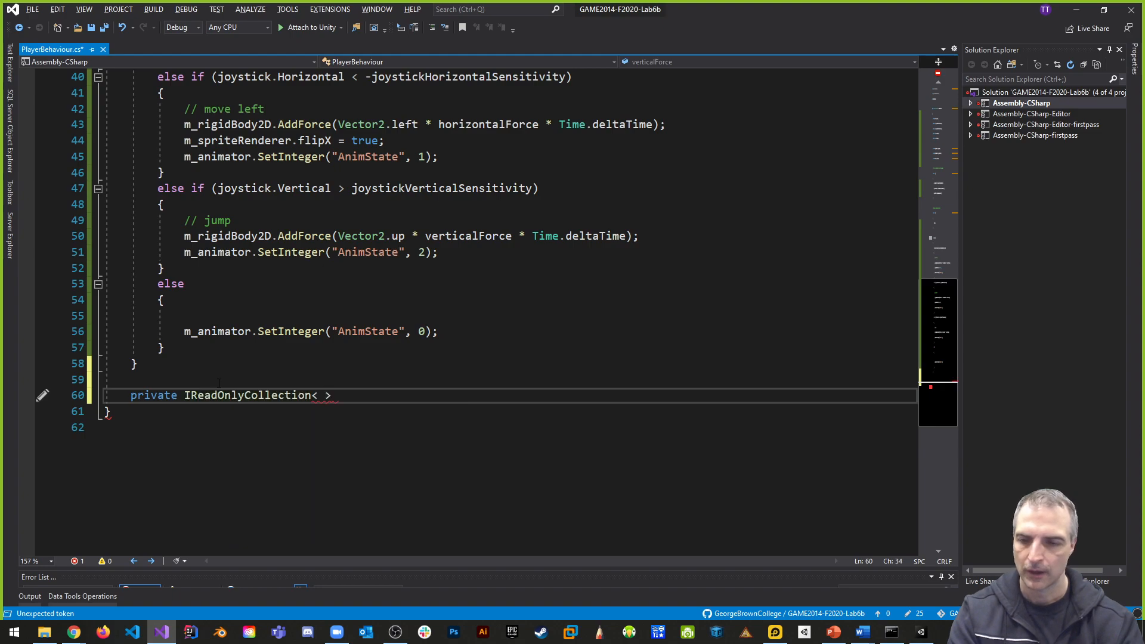
key("BackSpace")
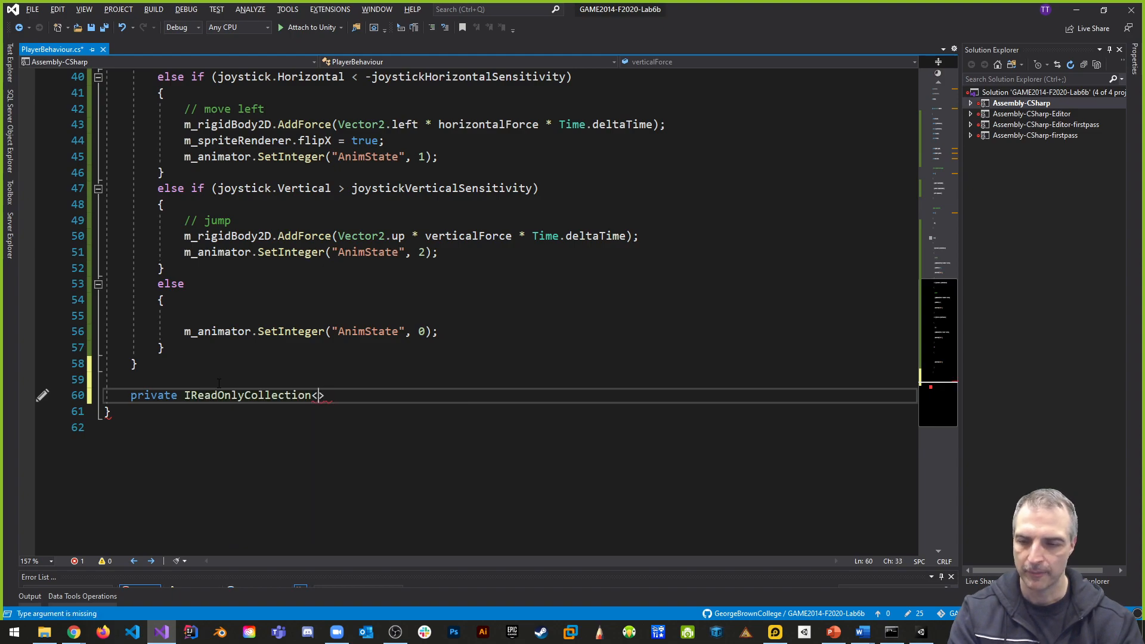
key("ctrl+z")
key("ctrl+z")
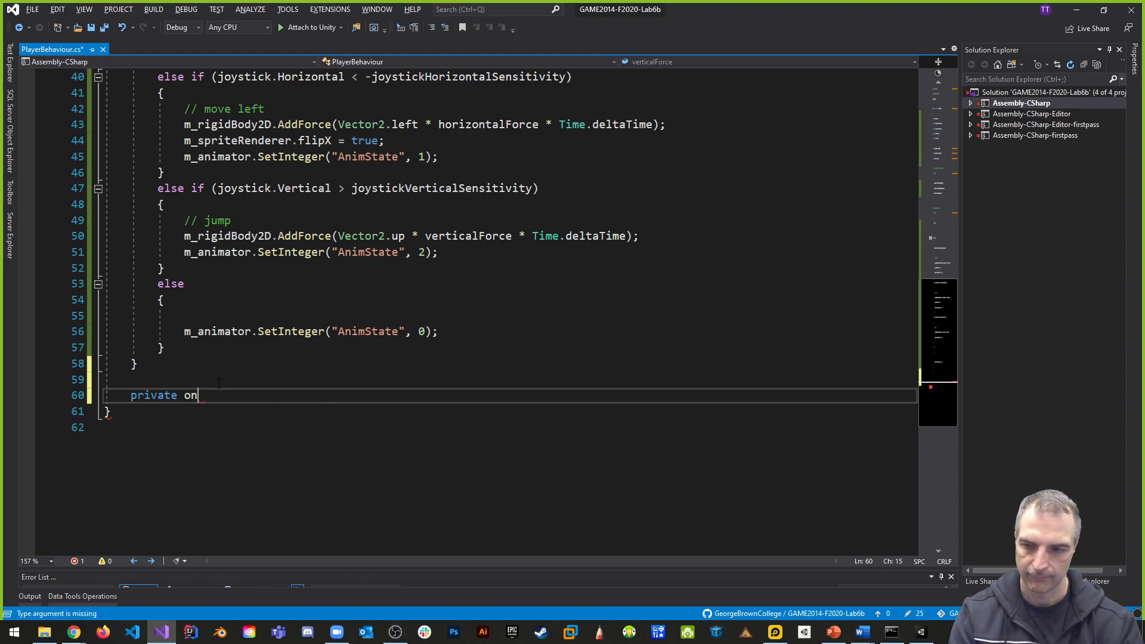
key("BackSpace")
key("BackSpace")
type("void on")
- Name the new method OnCollisionEnter2D
key("BackSpace")
key("BackSpace")
type("OnColl")
key("BackSpace")
key("BackSpace")
type("ollsionEnter2D")
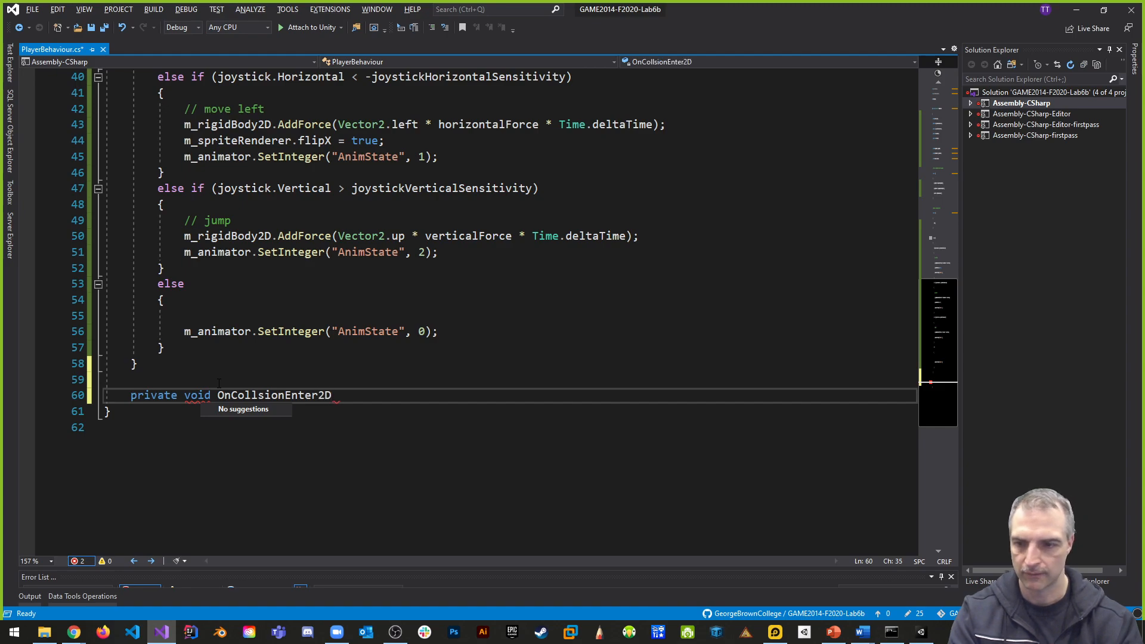
left_click(258, 394)
type("i")
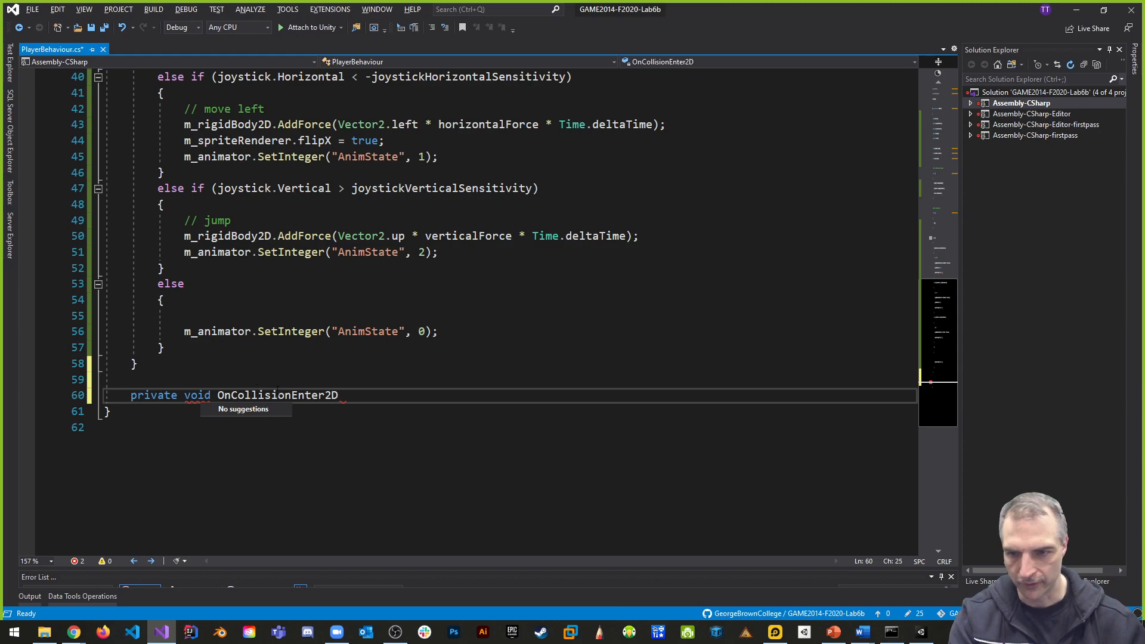
left_click(420, 398)
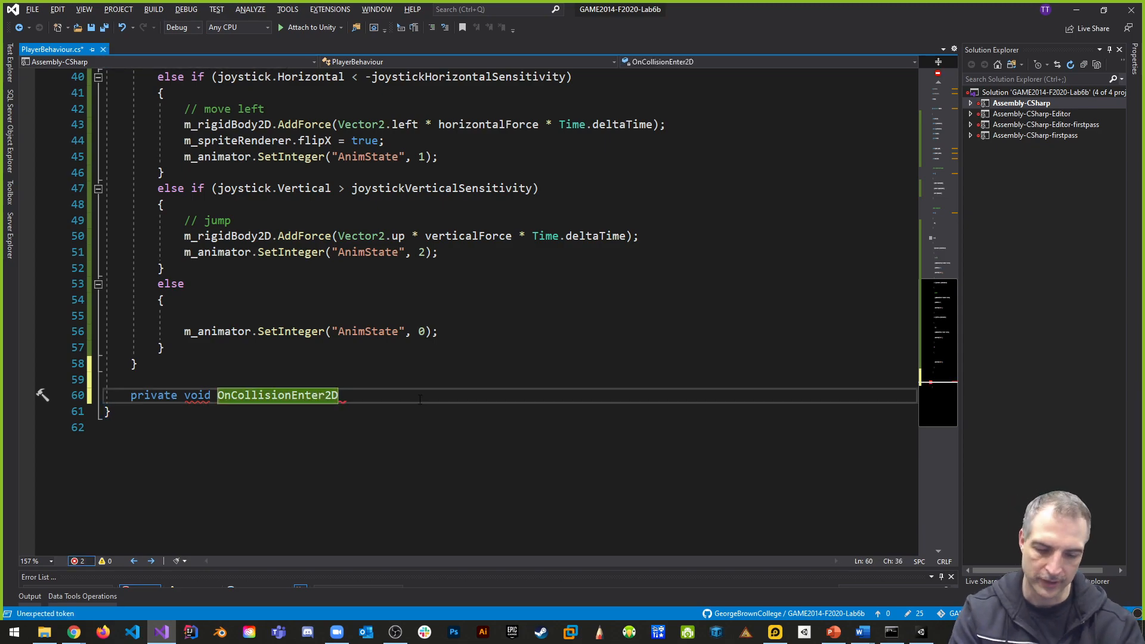
- Give OnCollisionEnter2D a Collision2D parameter named other and an empty body
type("(oth")
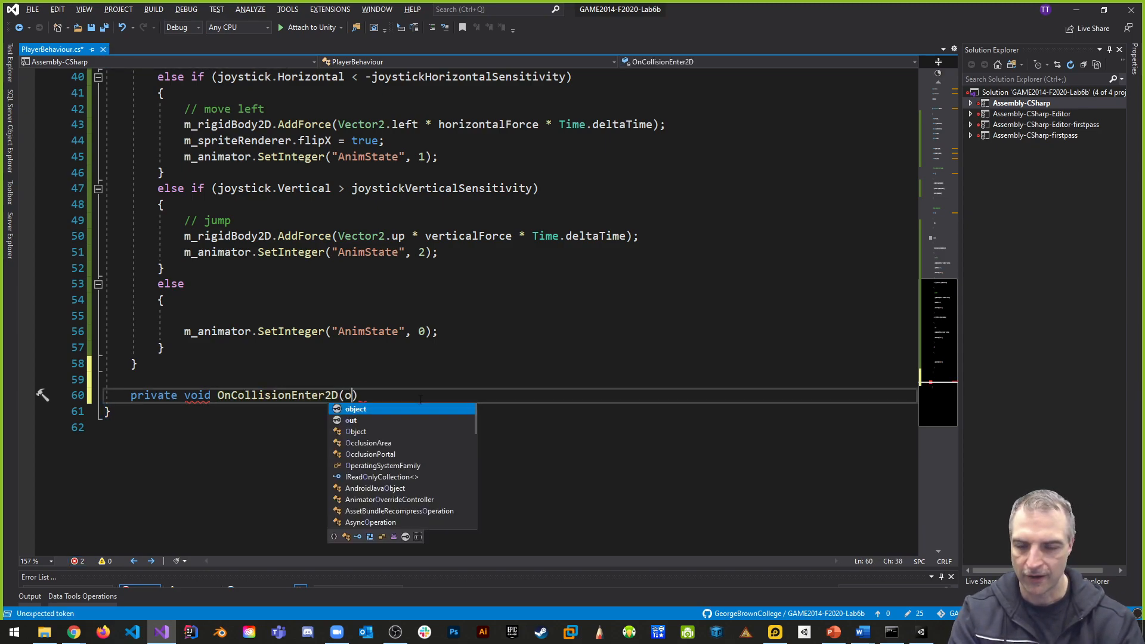
key("BackSpace")
key("BackSpace")
key("BackSpace")
type("Collision")
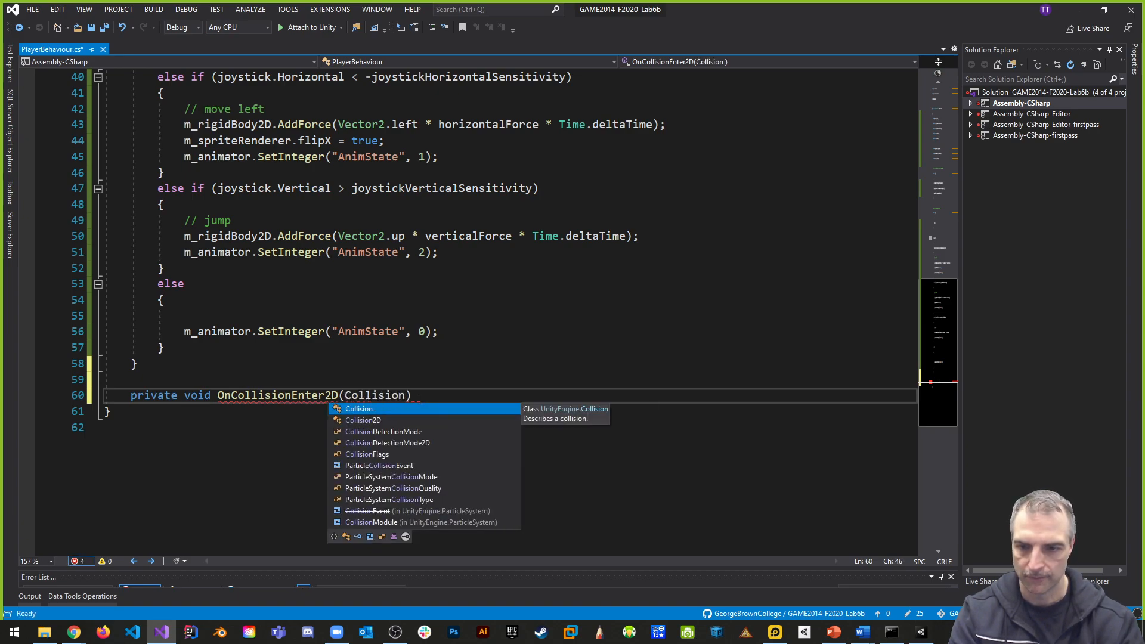
type("2D")
type(" other)")
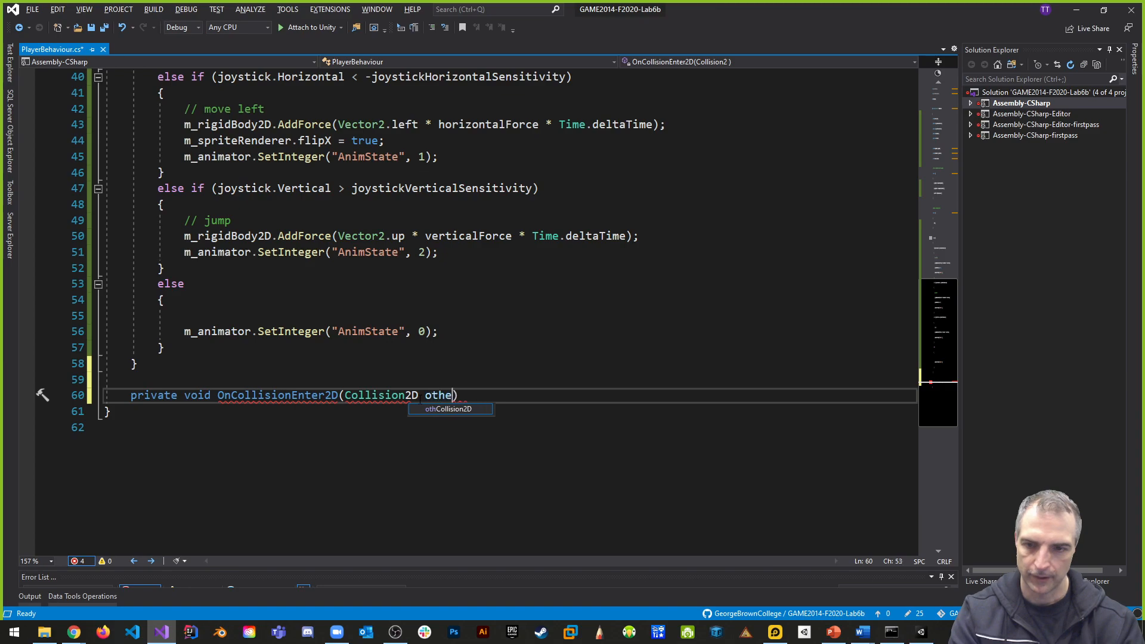
key("Return")
type("{")
key("Return")
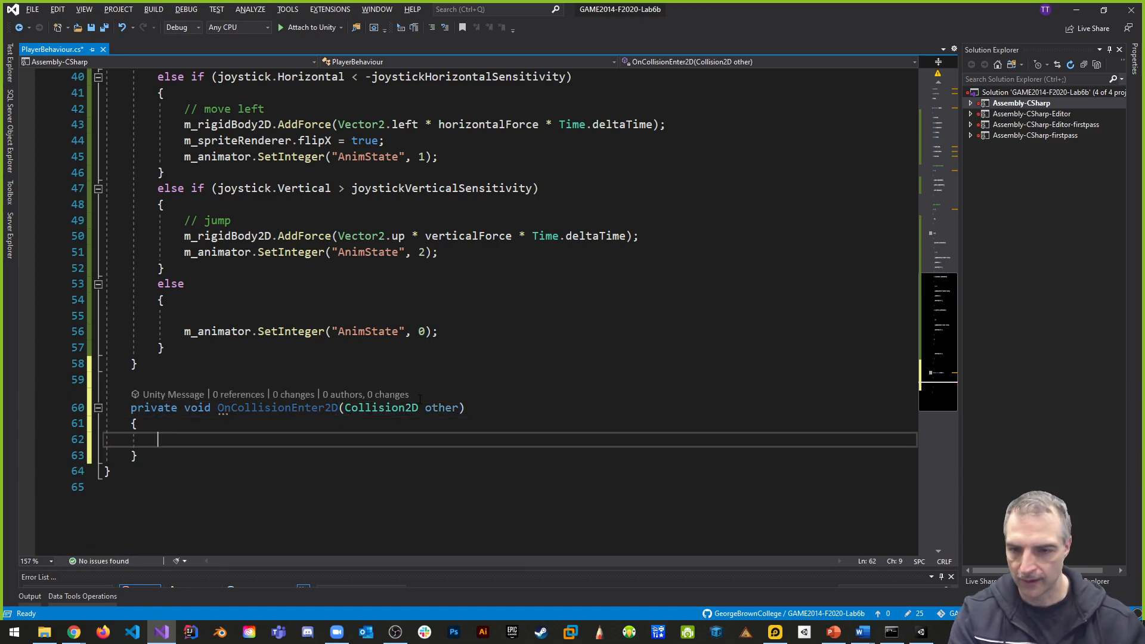
- Declare a public bool field named isGrounded directly below the verticalForce field
scroll(512, 396, "up", 10)
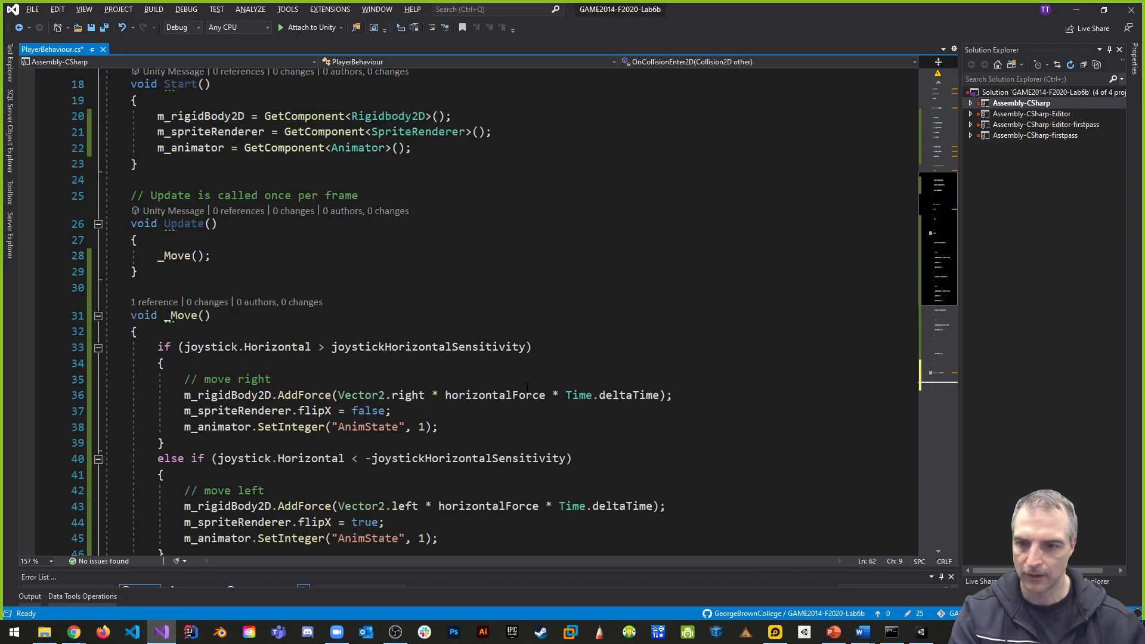
left_click(354, 185)
left_click(358, 168)
left_click(368, 105)
key("Return")
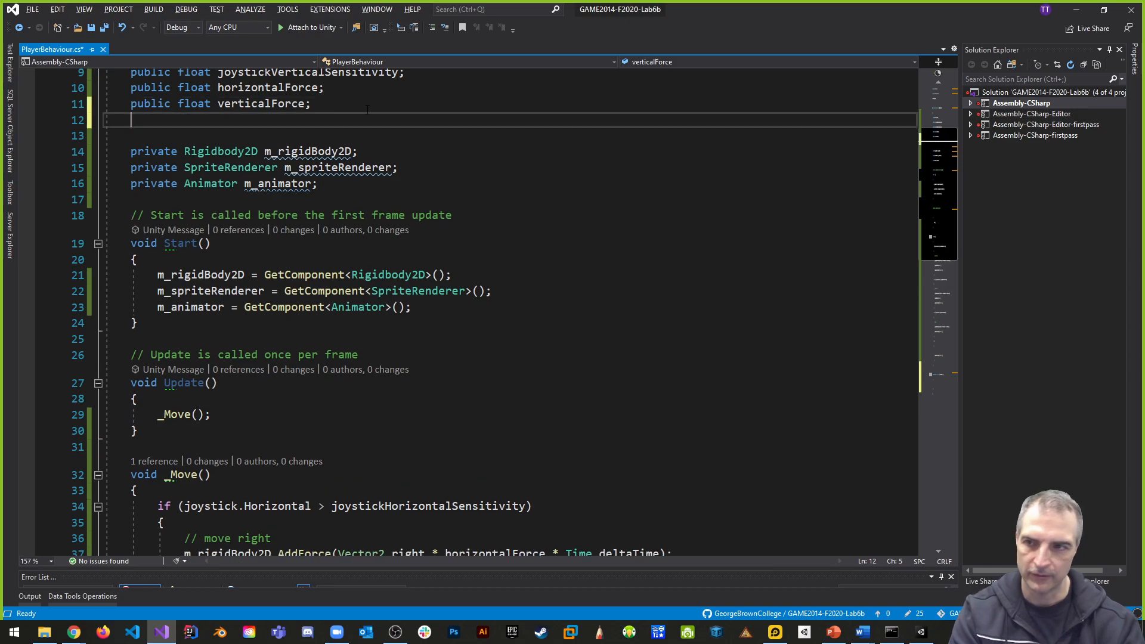
type("public bool is")
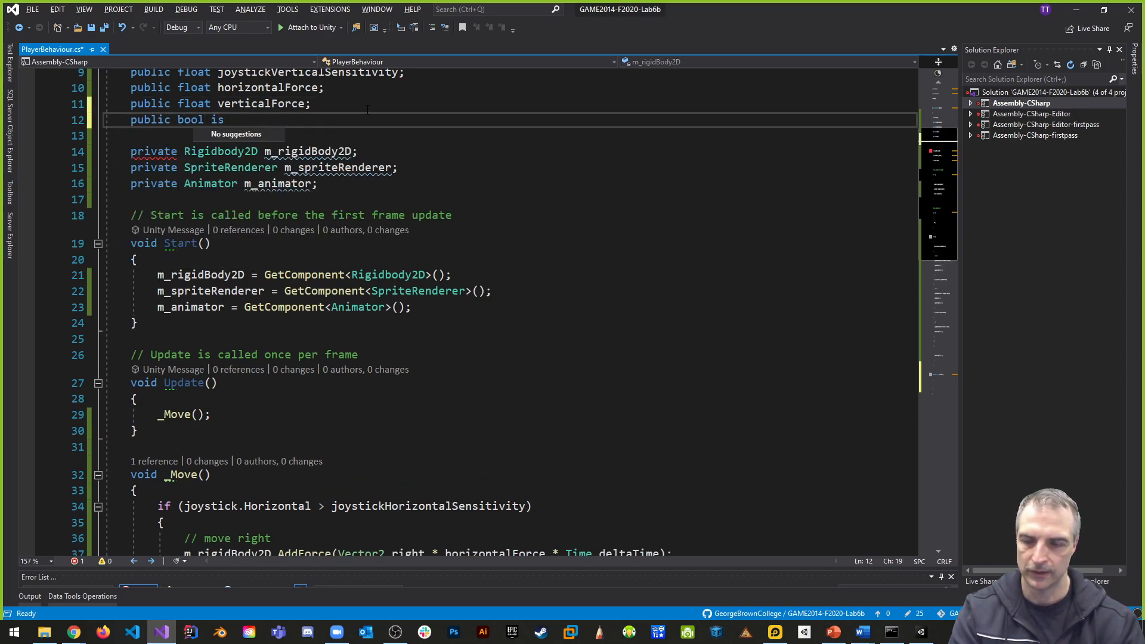
type("Grounded;")
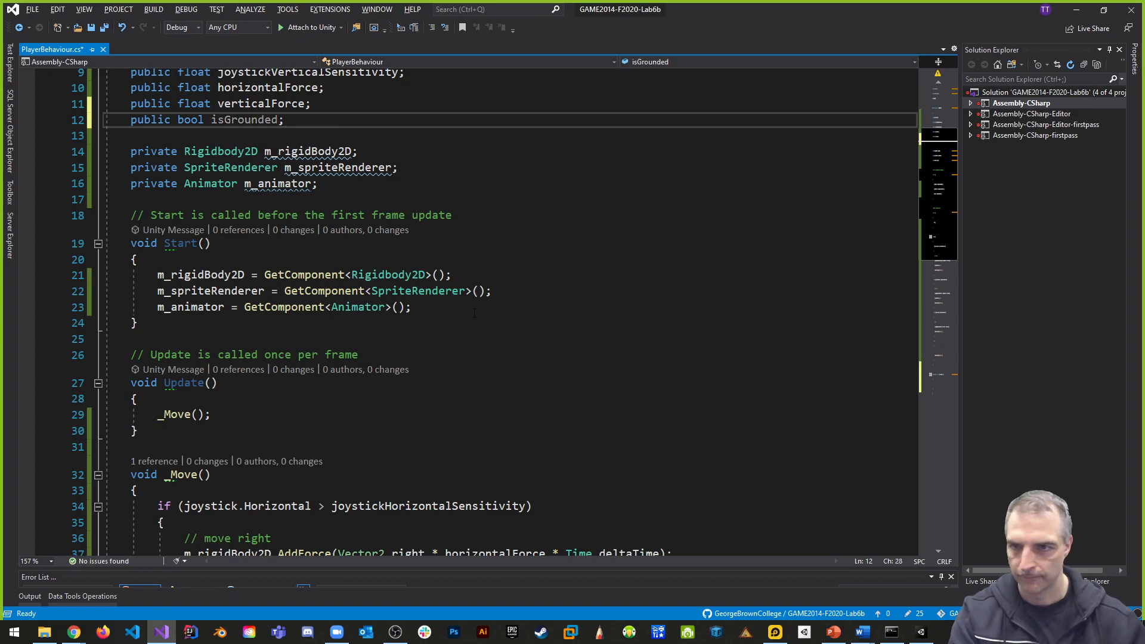
- Set isGrounded to true inside the body of OnCollisionEnter2D
scroll(241, 360, "down", 12)
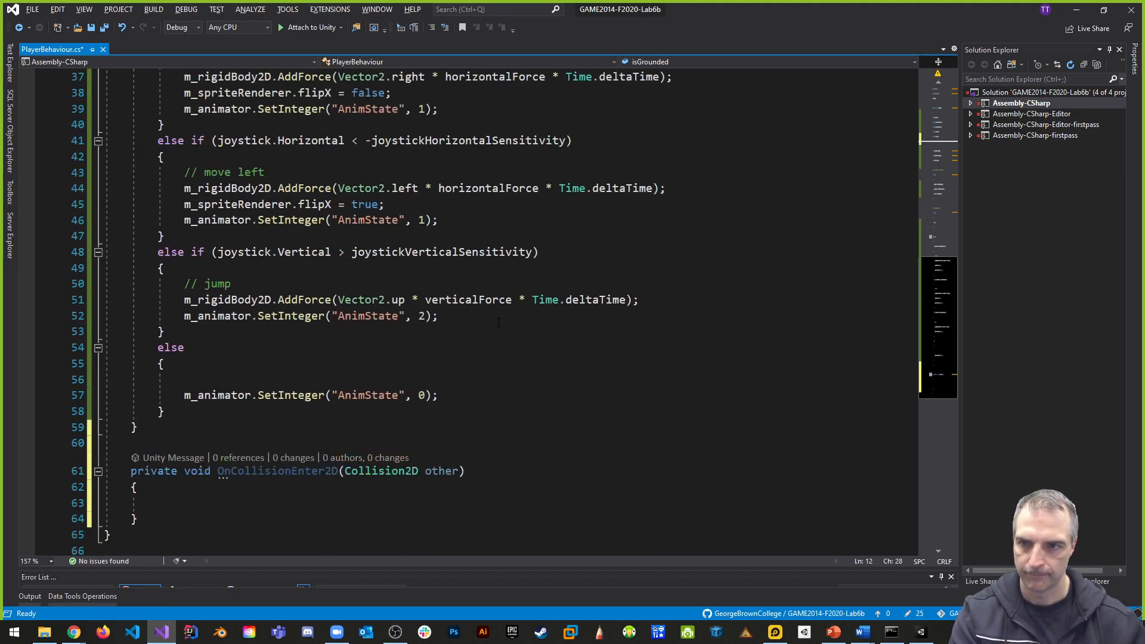
left_click(241, 360)
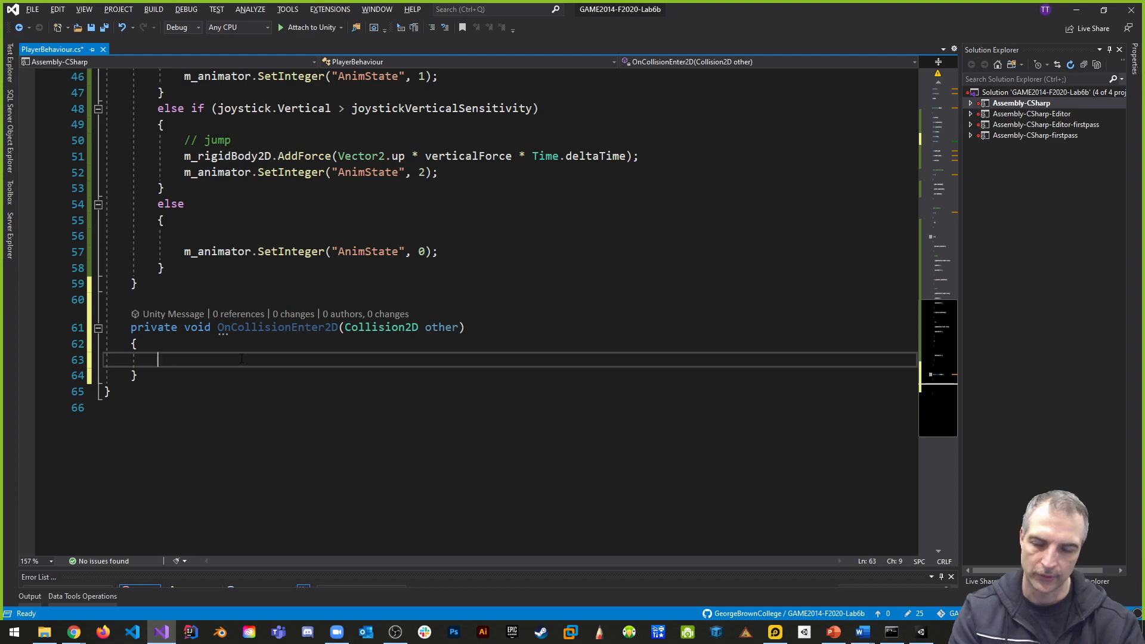
type("is")
key("Tab")
type("= true")
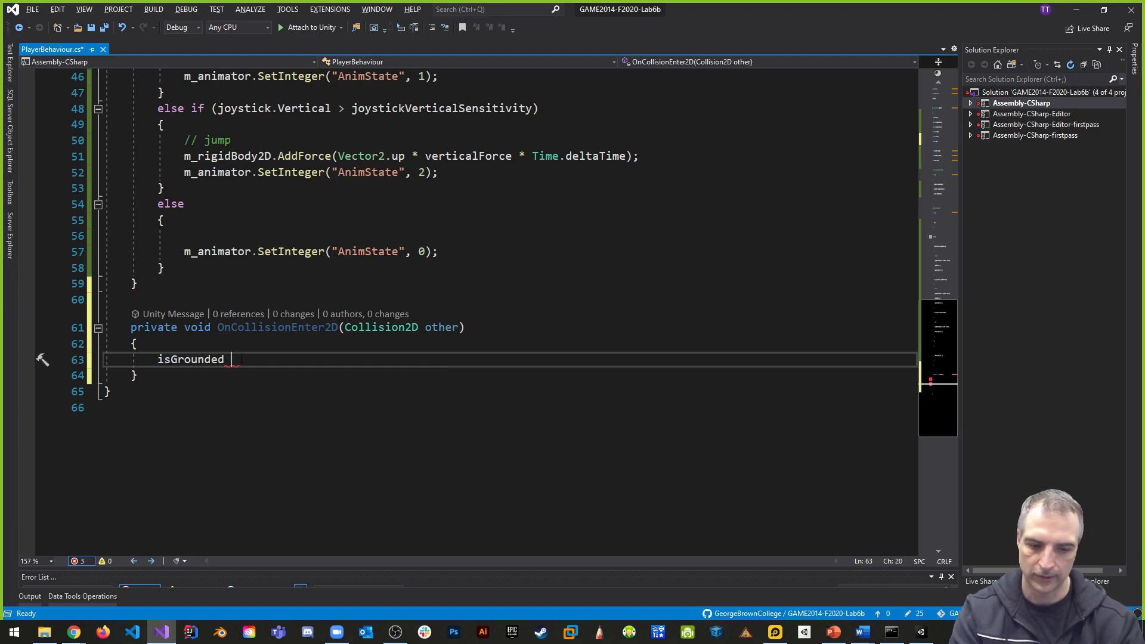
type(";")
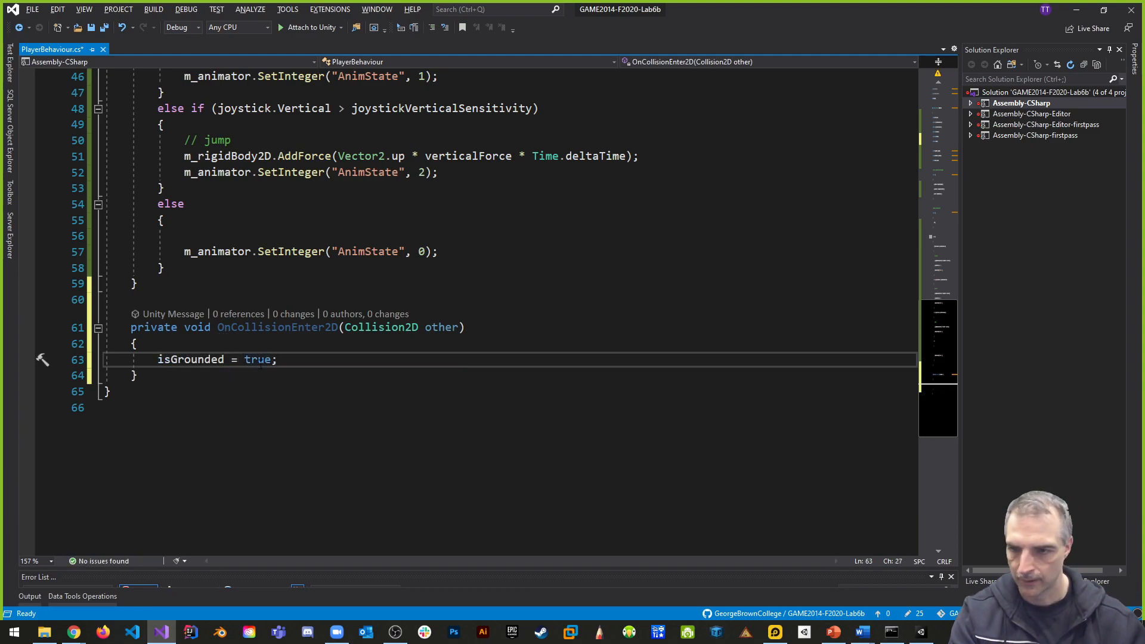
- Begin another private void method declaration below OnCollisionEnter2D, separated by a blank line
left_click(165, 379)
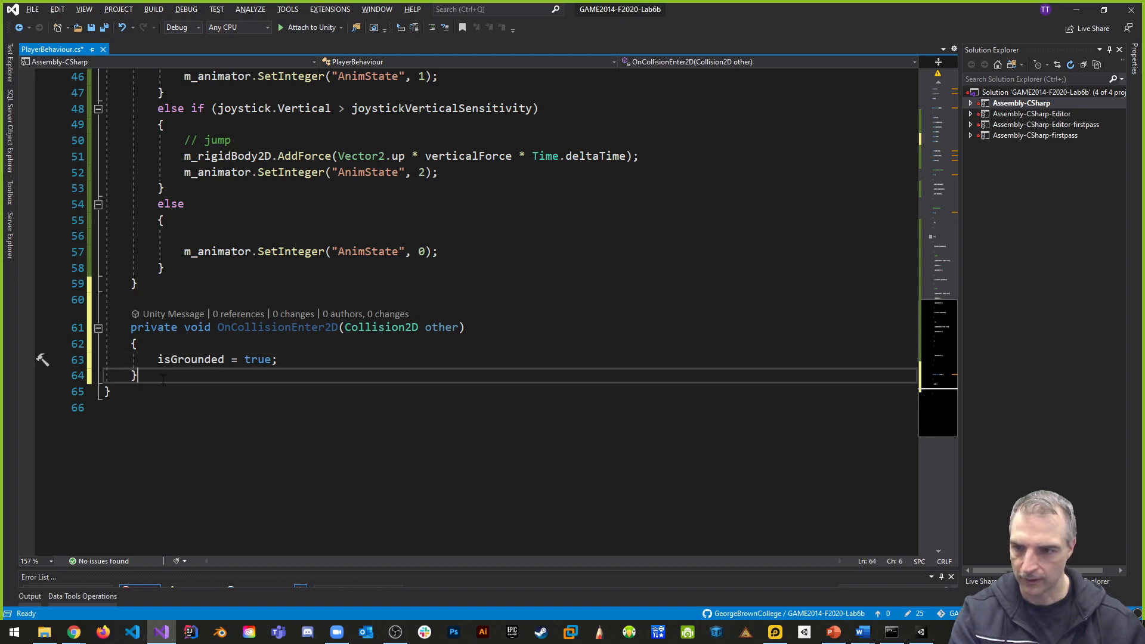
key("Return")
key("Return")
type("private ")
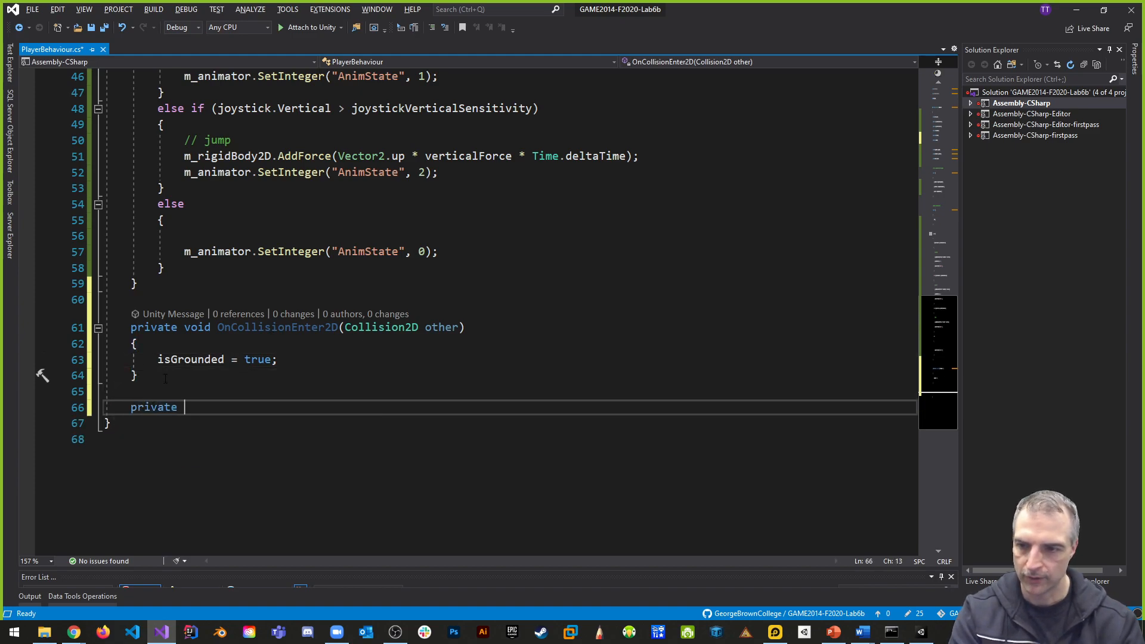
type("avoid")
key("BackSpace")
key("BackSpace")
key("BackSpace")
key("BackSpace")
key("BackSpace")
type("vo")
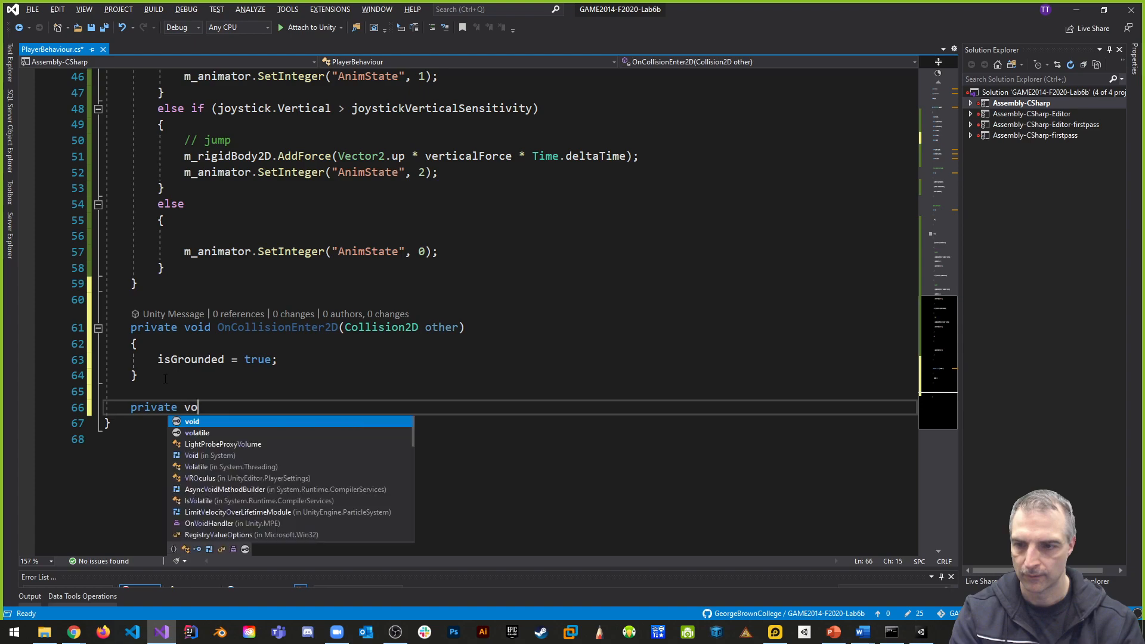
type("id OnCollsion")
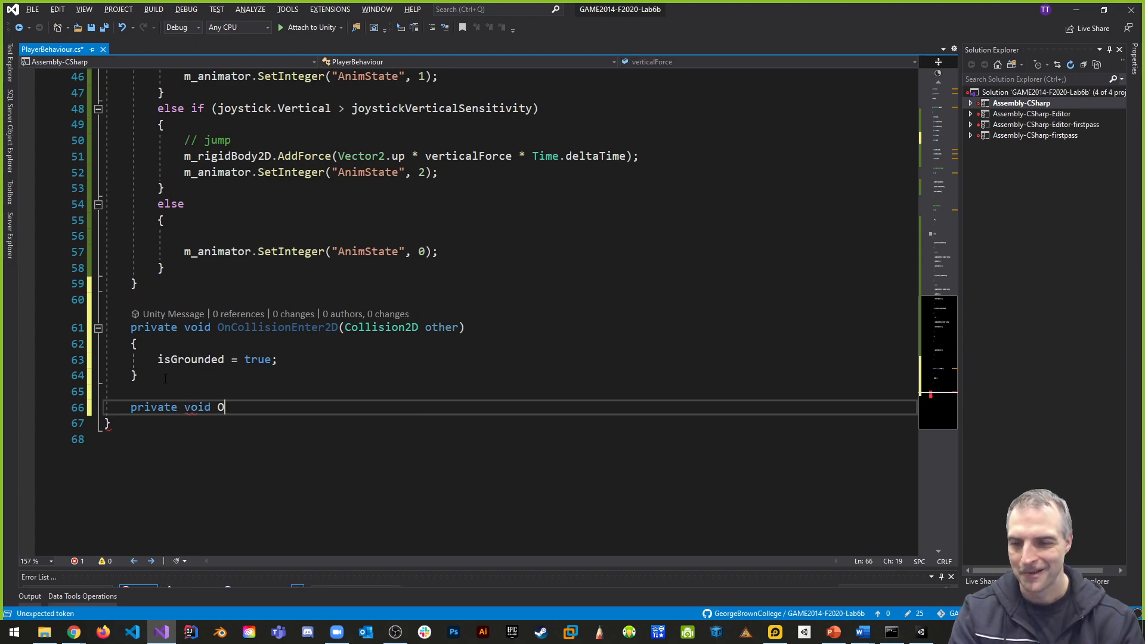
- Name the second collision method OnCollisionExit2D and give it a Collision2D parameter named other
key("BackSpace")
key("BackSpace")
key("BackSpace")
key("BackSpace")
type("isiol")
key("BackSpace")
type("nExit")
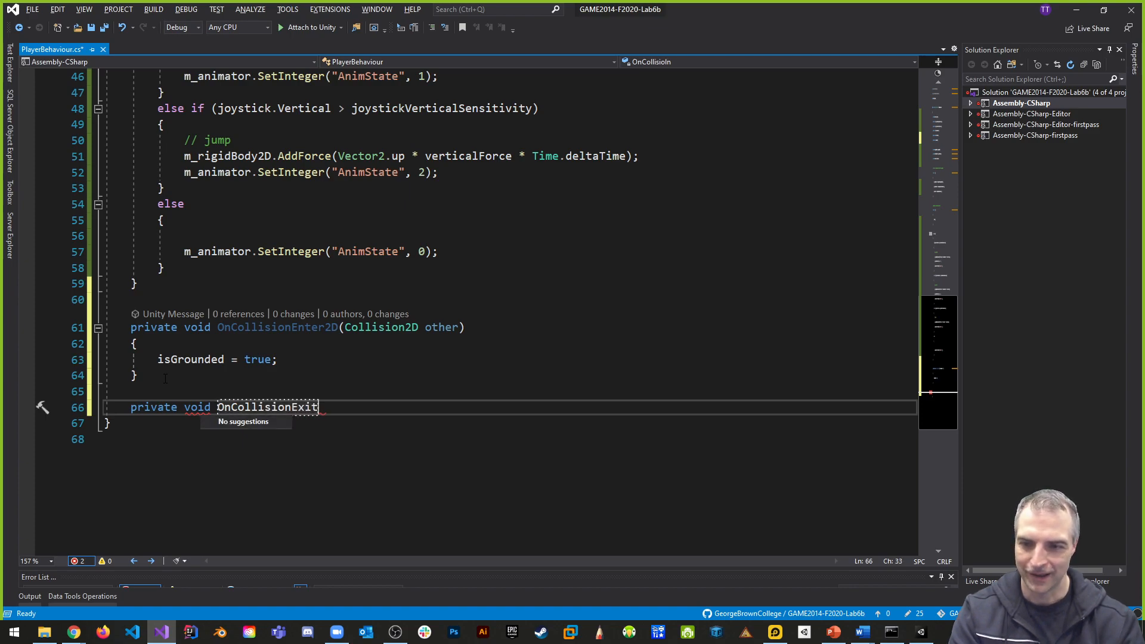
type("2D(Collision2D o")
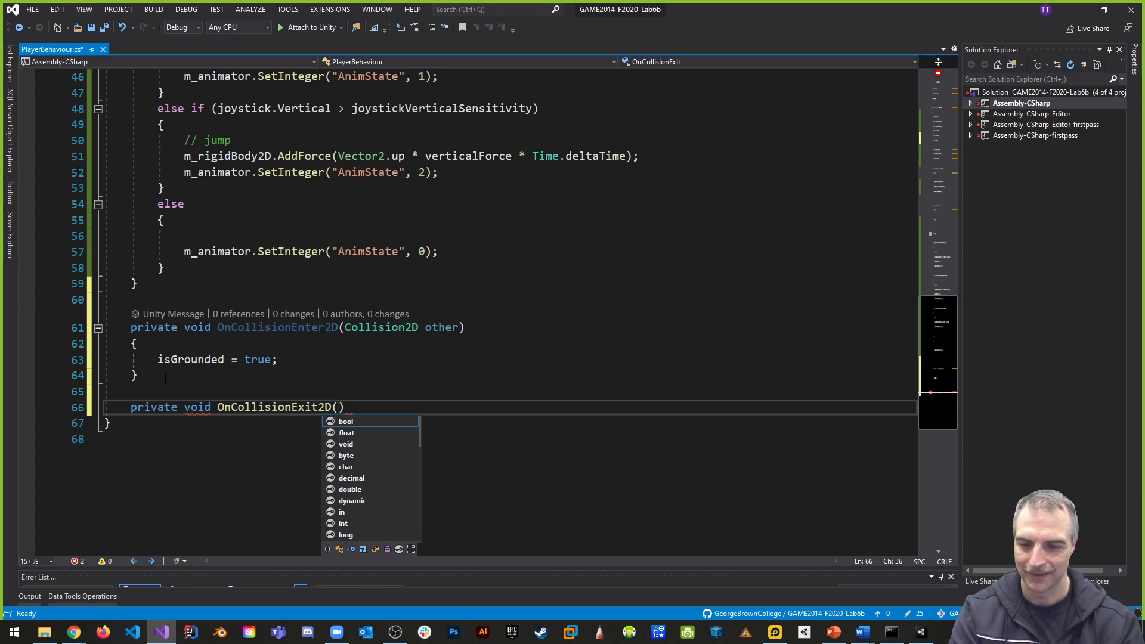
type("ther)")
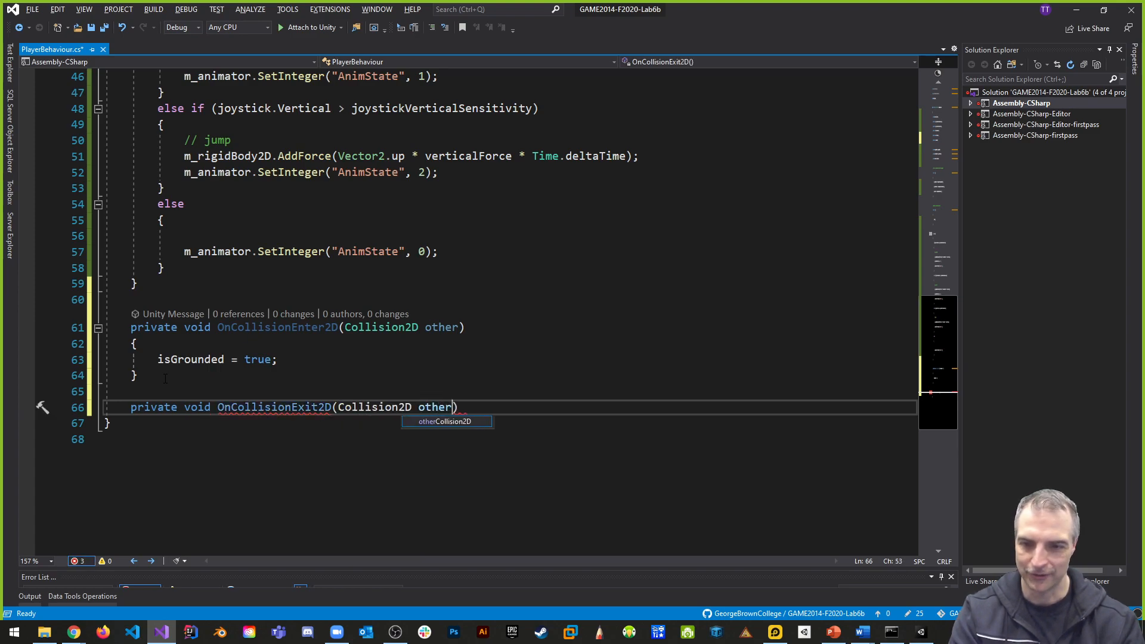
- Add a body to OnCollisionExit2D that sets isGrounded to false, and save the script
key("Return")
type("{")
key("Return")
type("isGrounded = false;")
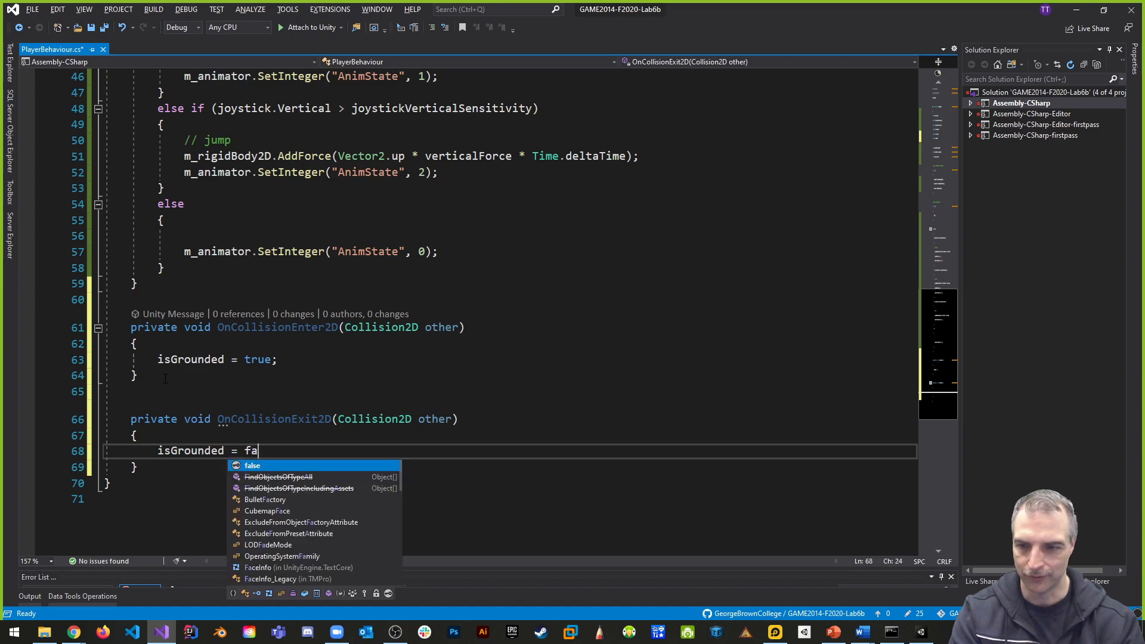
key("ctrl+s")
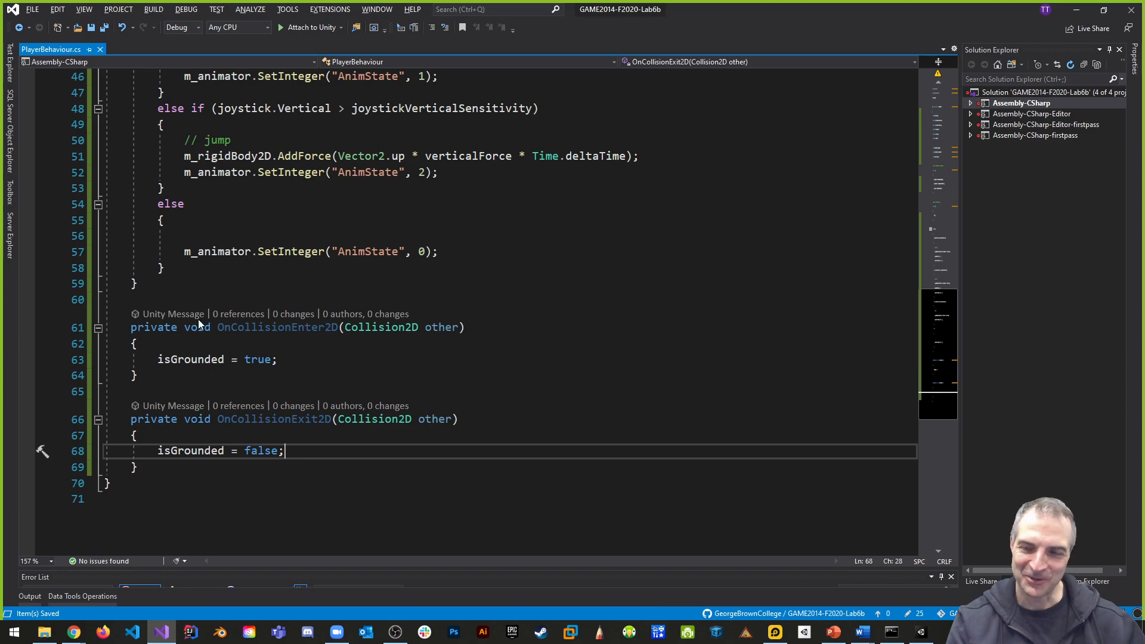
- Add an empty if (isGrounded) block at the start of _Move(), above the joystick checks
scroll(198, 320, "up", 7)
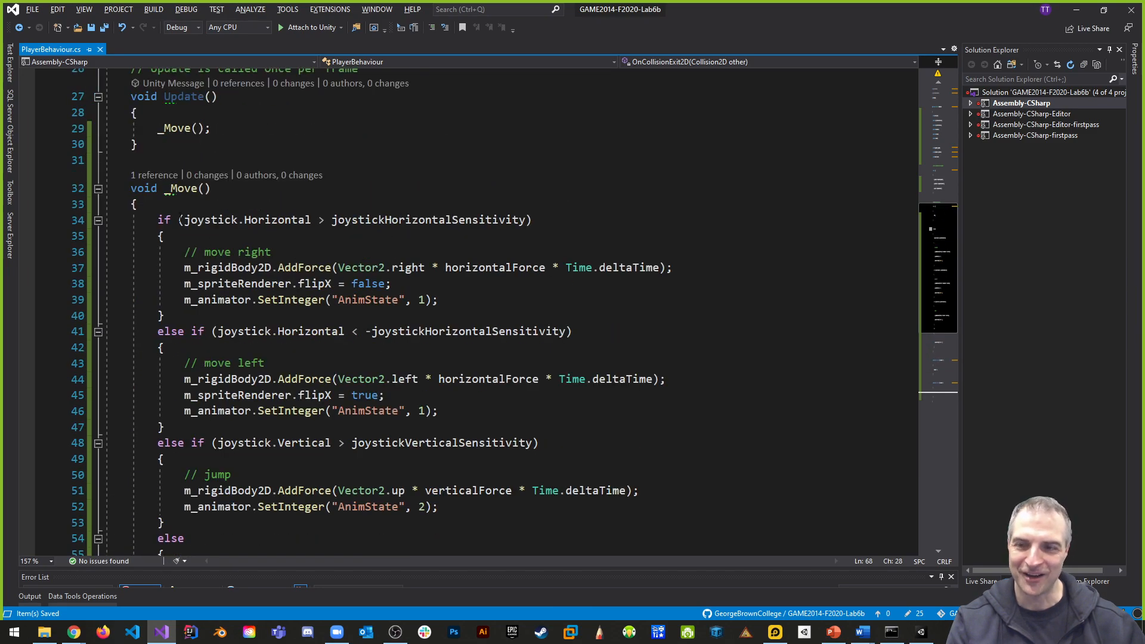
left_click(174, 206)
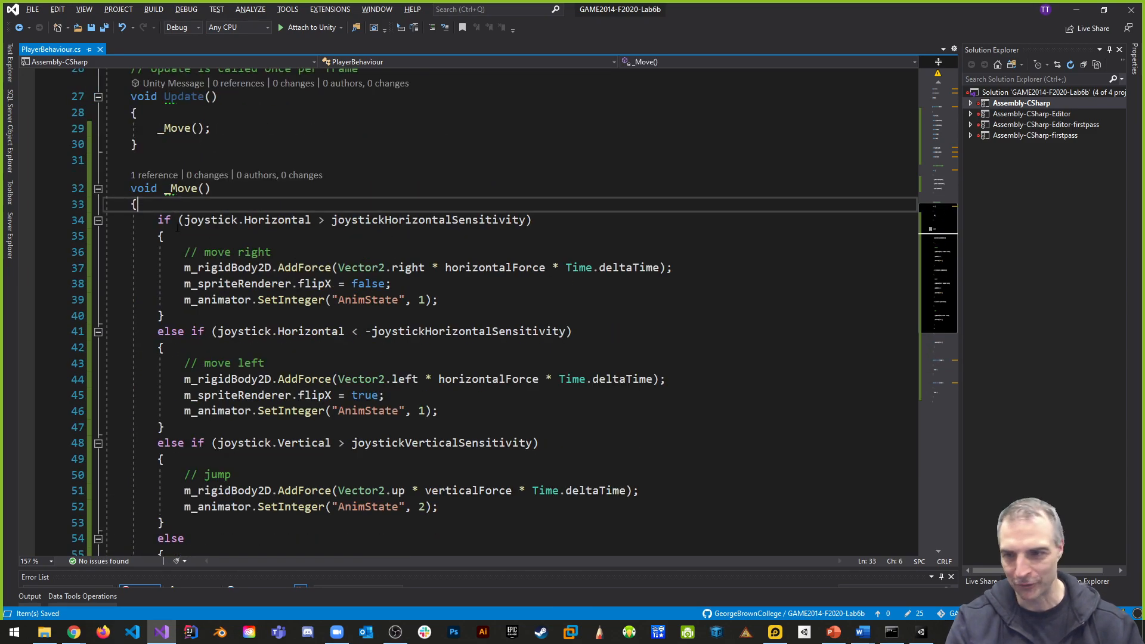
key("Return")
key("Return")
key("Return")
left_click(171, 220)
type("if(isGrounded")
key("End")
key("Return")
type("{P")
key("BackSpace")
key("Return")
scroll(507, 298, "down", 4)
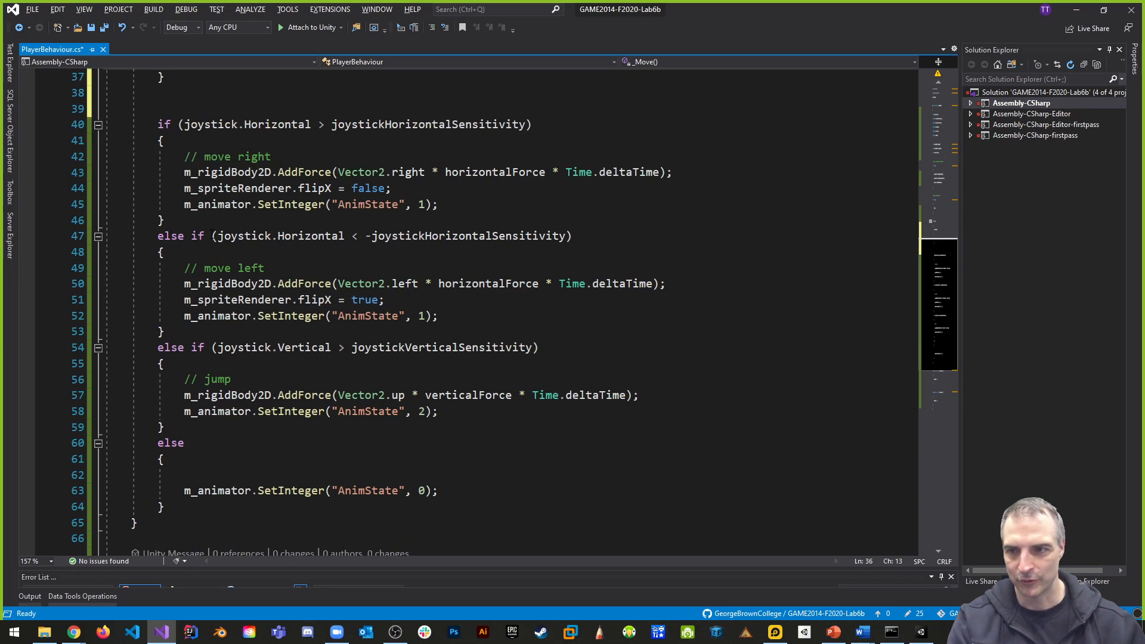
- Move the whole joystick if/else chain in _Move() inside the if (isGrounded) block
left_click_drag(157, 124, 168, 507)
key("ctrl+x")
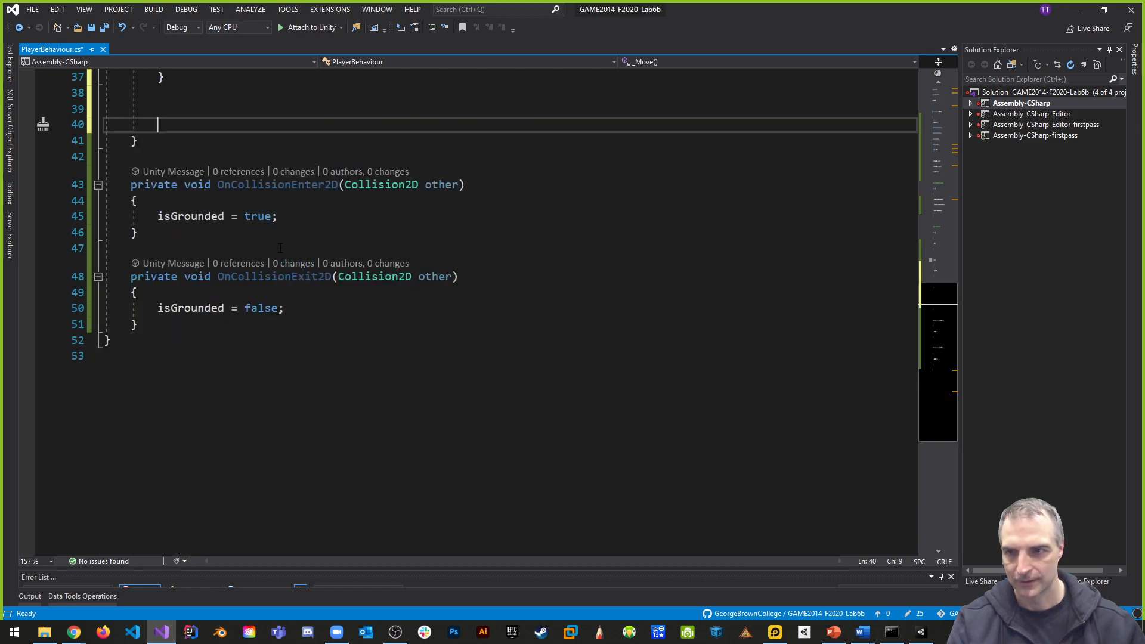
scroll(183, 252, "up", 4)
left_click(183, 252)
key("ctrl+v")
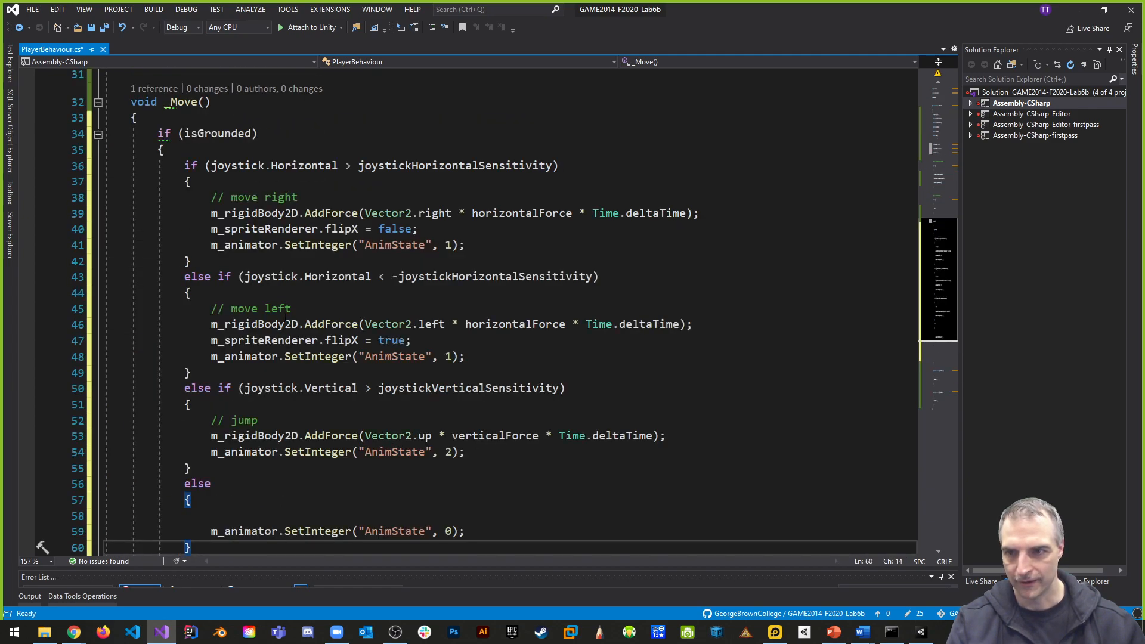
- Remove the surplus blank lines below the if (isGrounded) block in _Move() and save the script
scroll(245, 406, "down", 4)
left_click(245, 407)
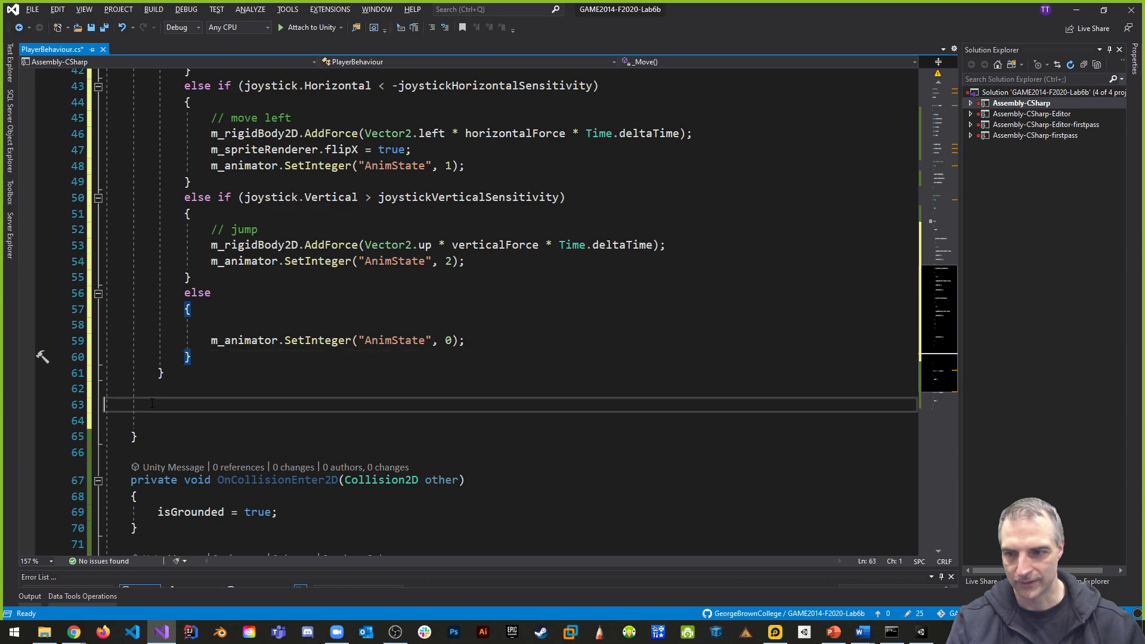
key("BackSpace")
key("BackSpace")
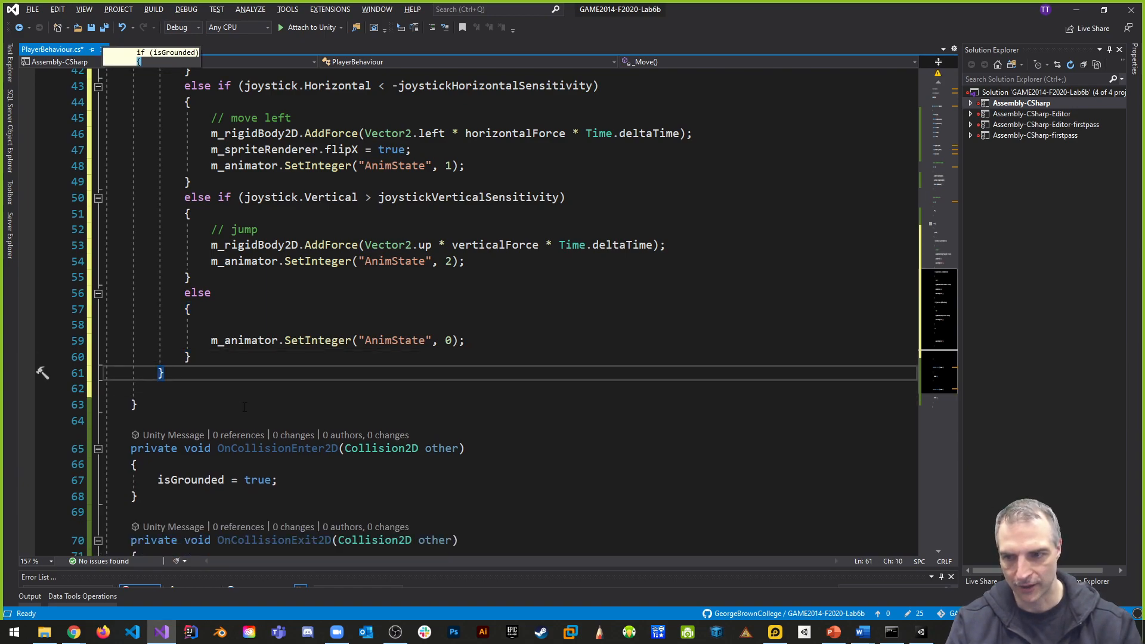
key("ctrl+s")
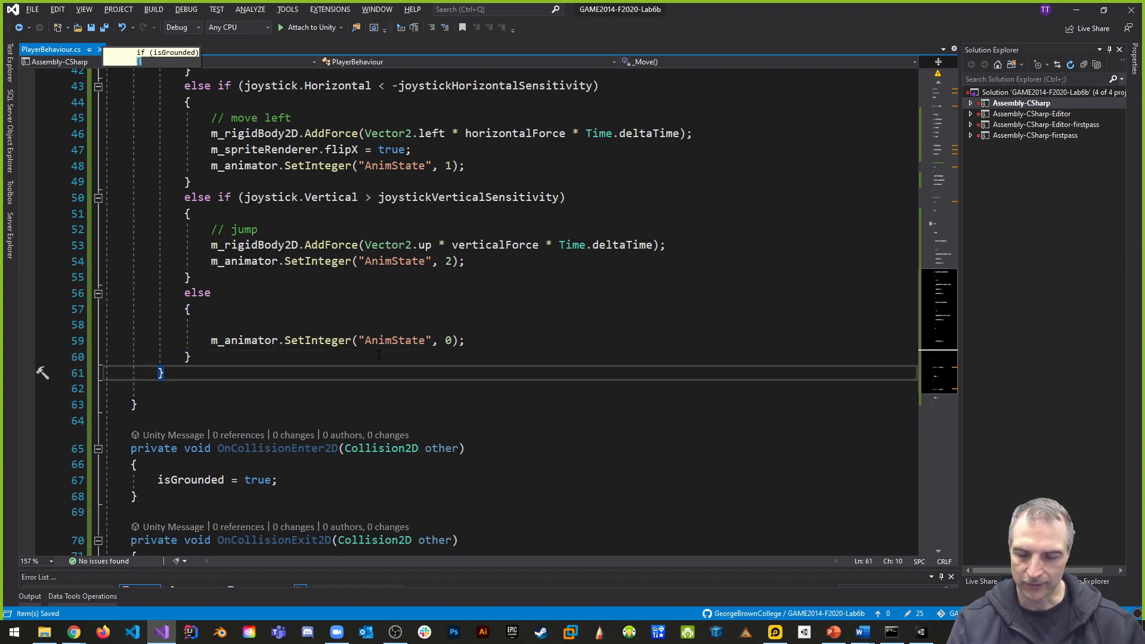
- Switch to Unity and apply the Landscape editor layout
scroll(379, 355, "up", 5)
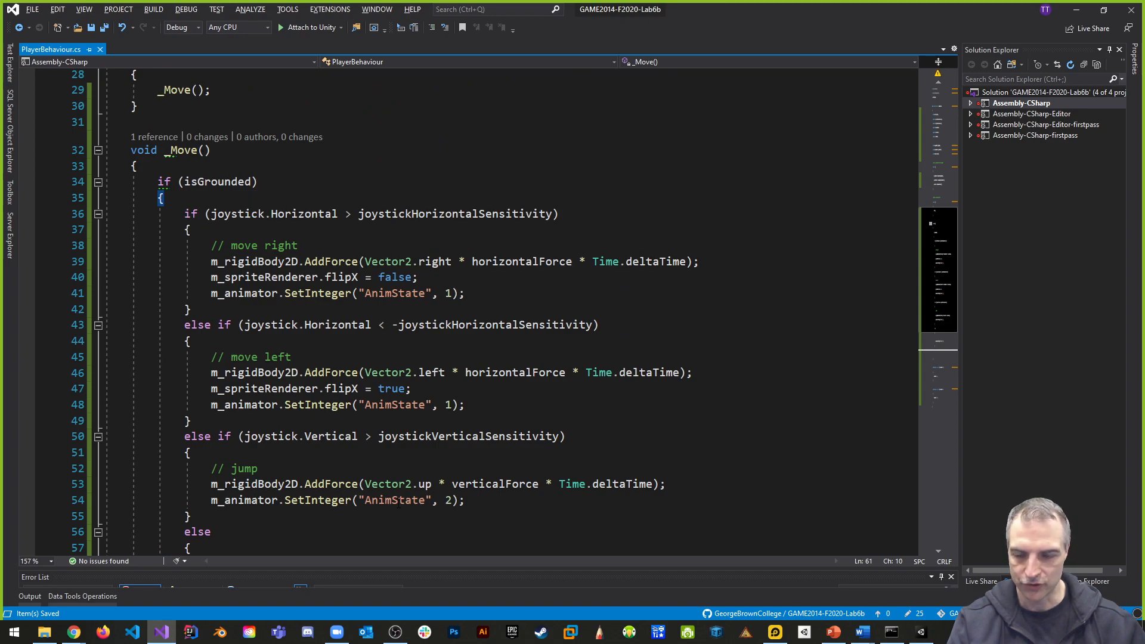
scroll(400, 469, "down", 2)
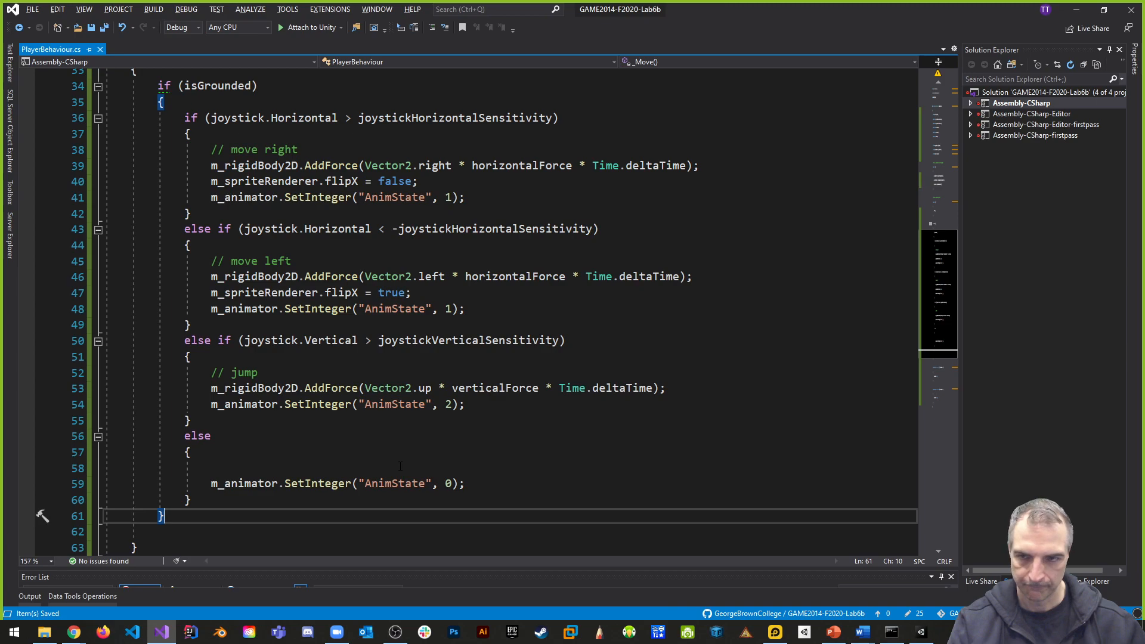
scroll(399, 465, "down", 6)
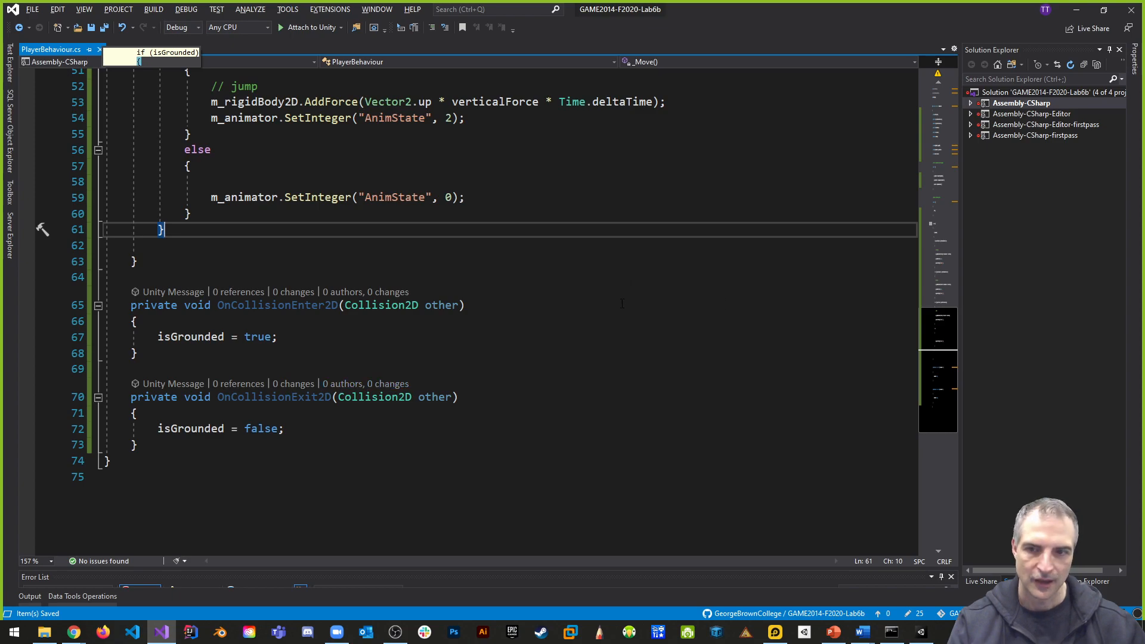
left_click(581, 321)
key("alt+Tab")
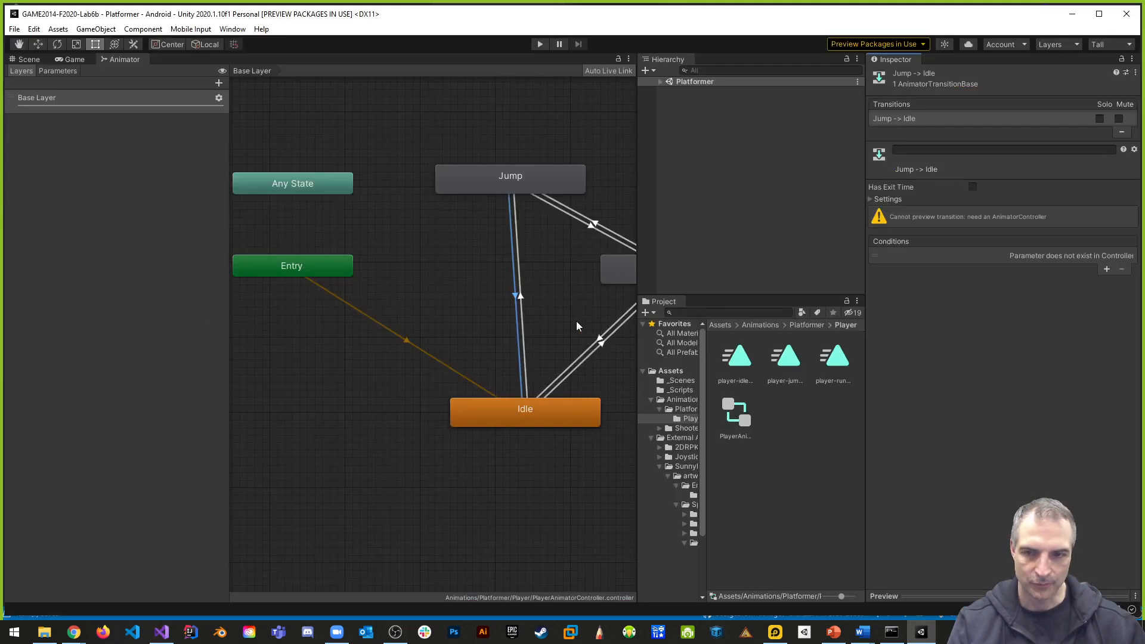
left_click(1110, 45)
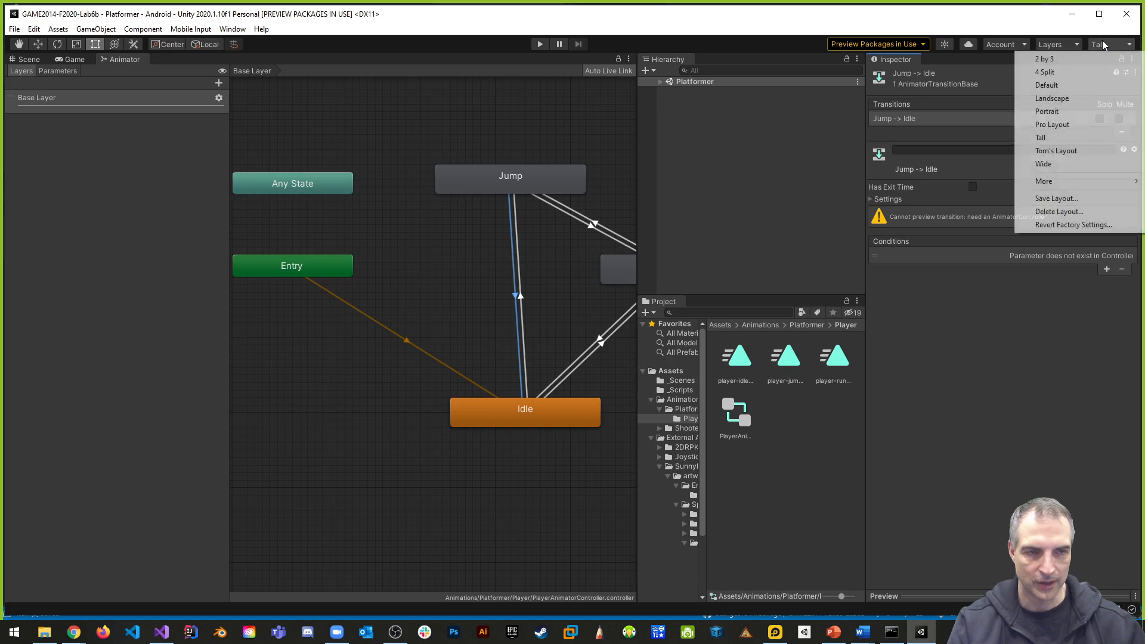
left_click(1052, 99)
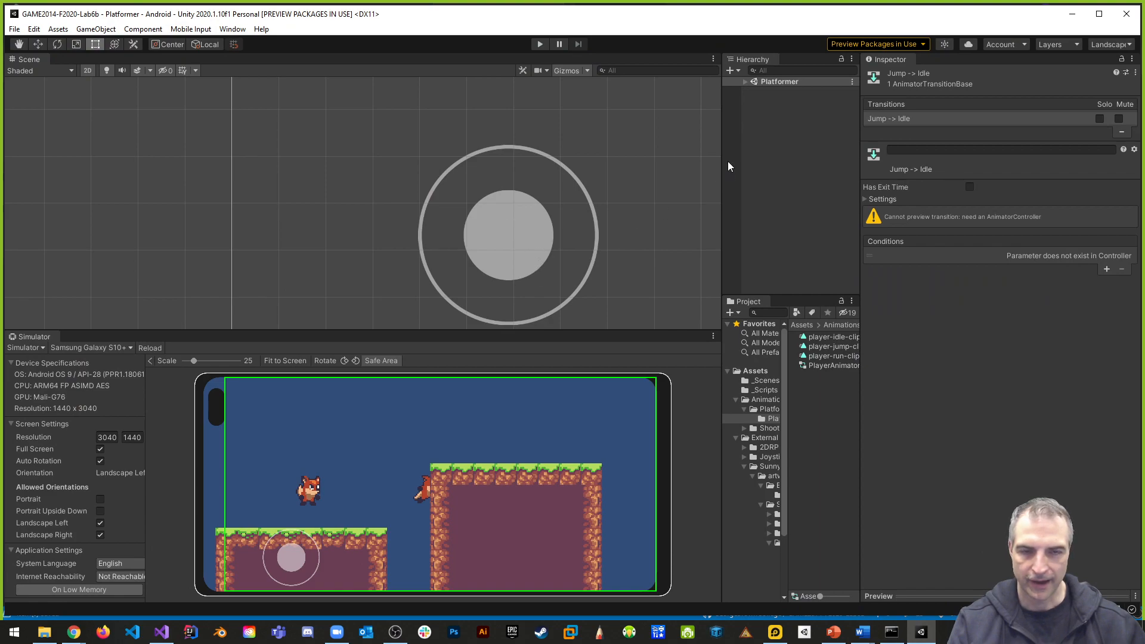
- Expand the Platformer scene in a widened Hierarchy and rotate the simulated phone through portrait to the opposite landscape orientation
left_click(745, 82)
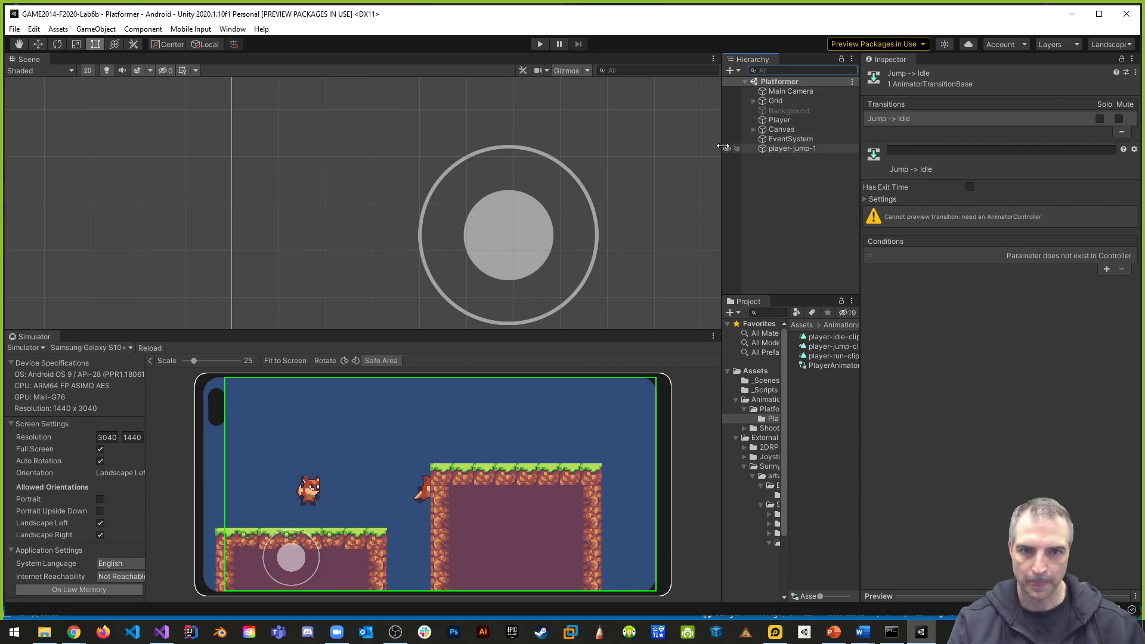
left_click_drag(723, 147, 690, 148)
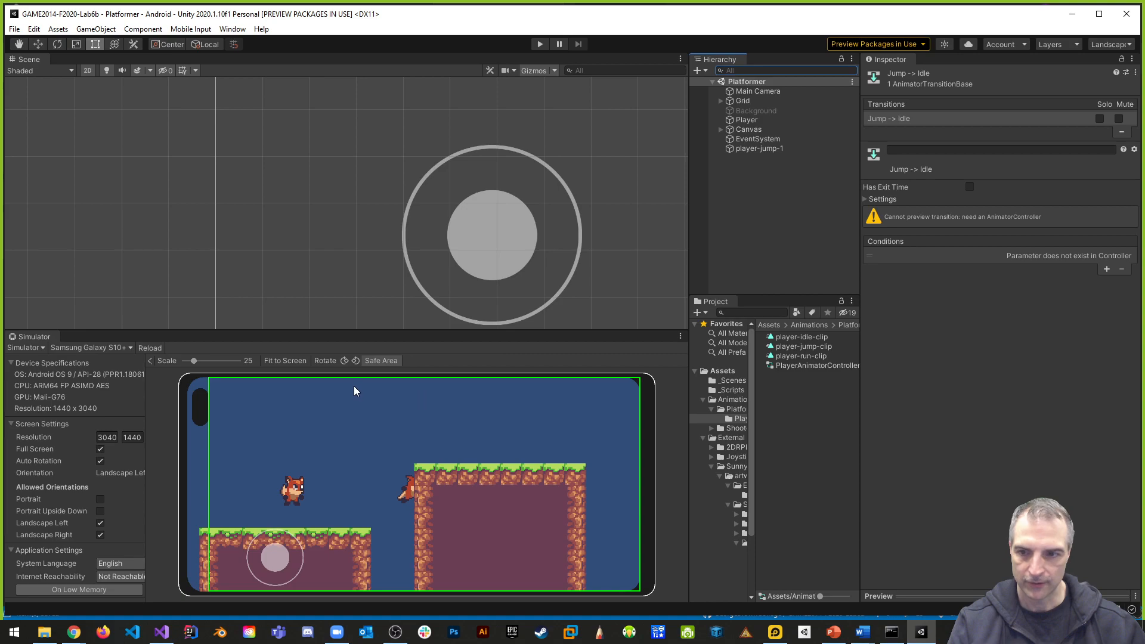
left_click(344, 361)
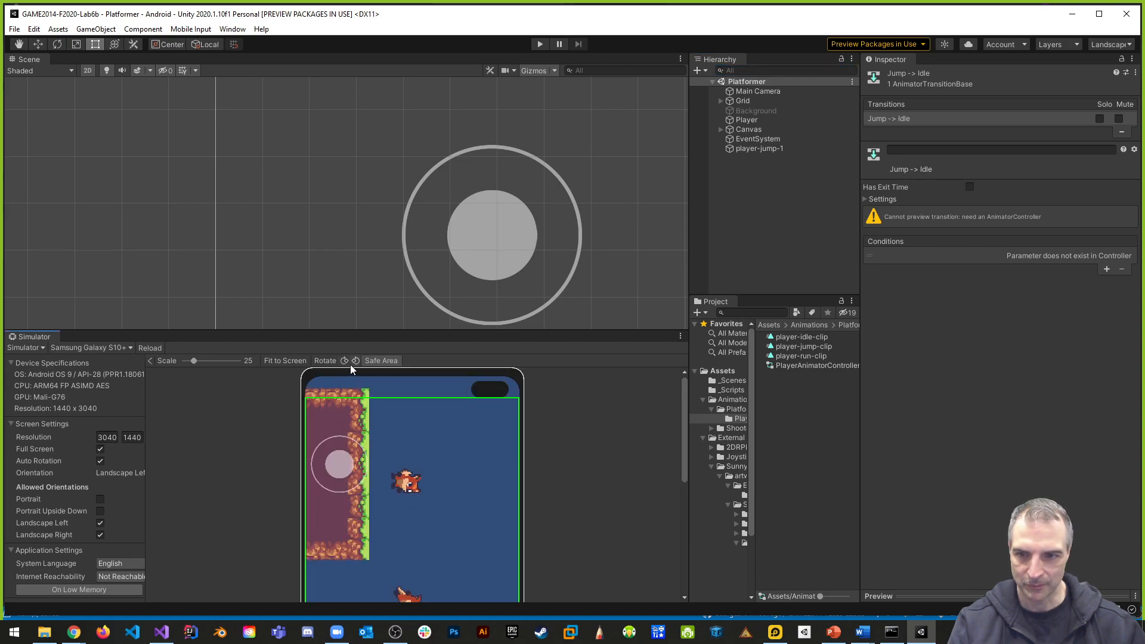
left_click(345, 360)
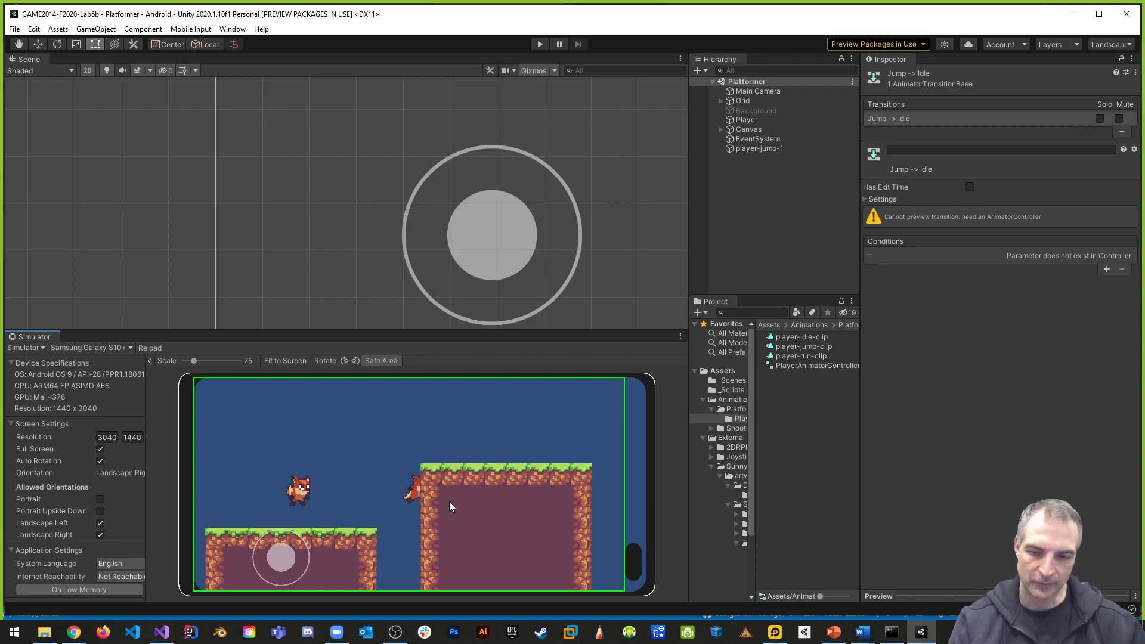
- Delete the stray player-jump-1 object from the Platformer scene, and save the scene and the project
left_click(754, 150)
right_click(754, 151)
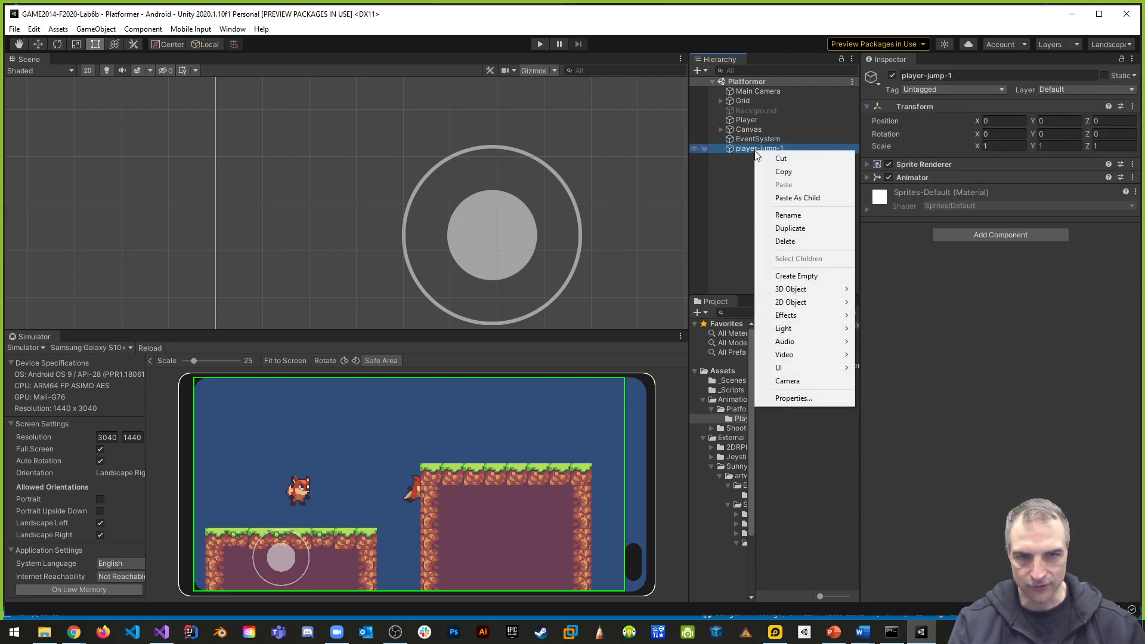
left_click(785, 241)
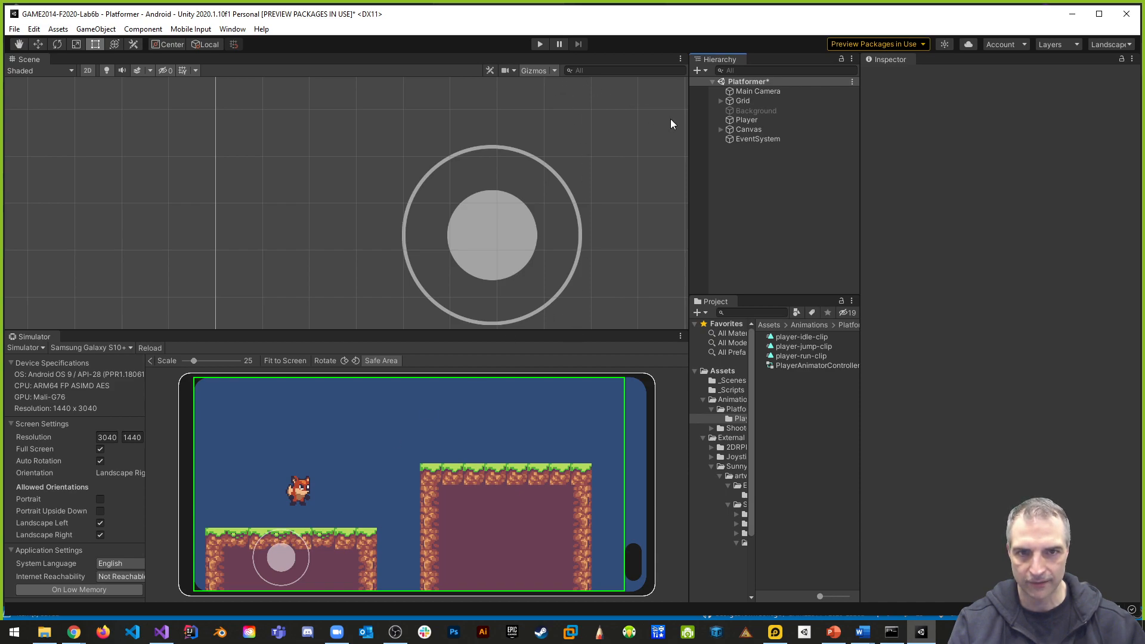
key("ctrl+s")
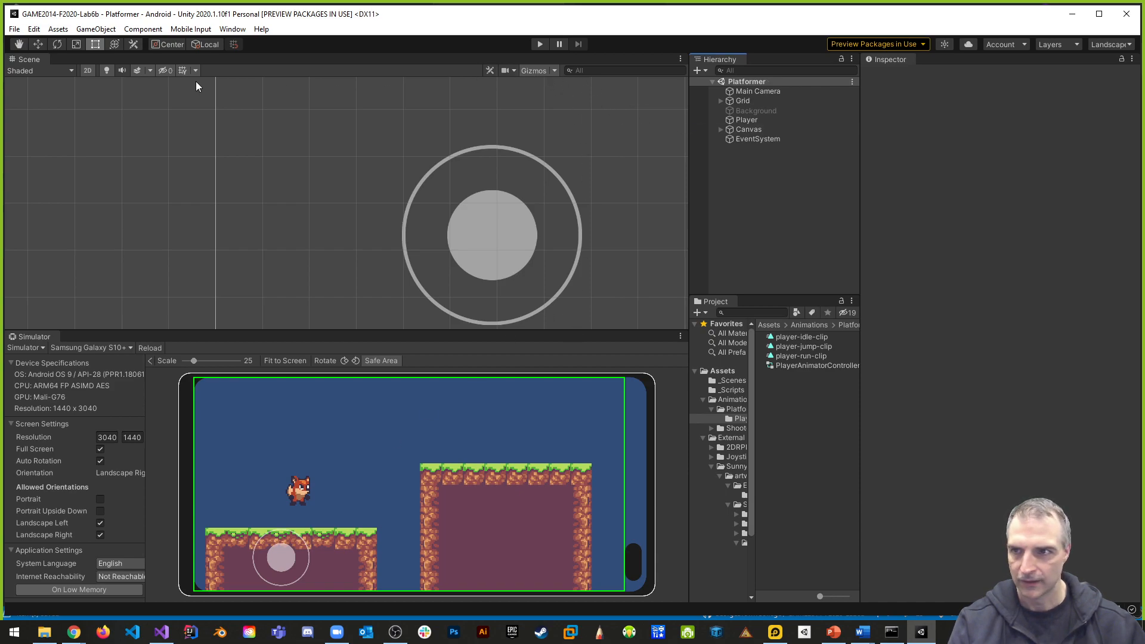
left_click(14, 29)
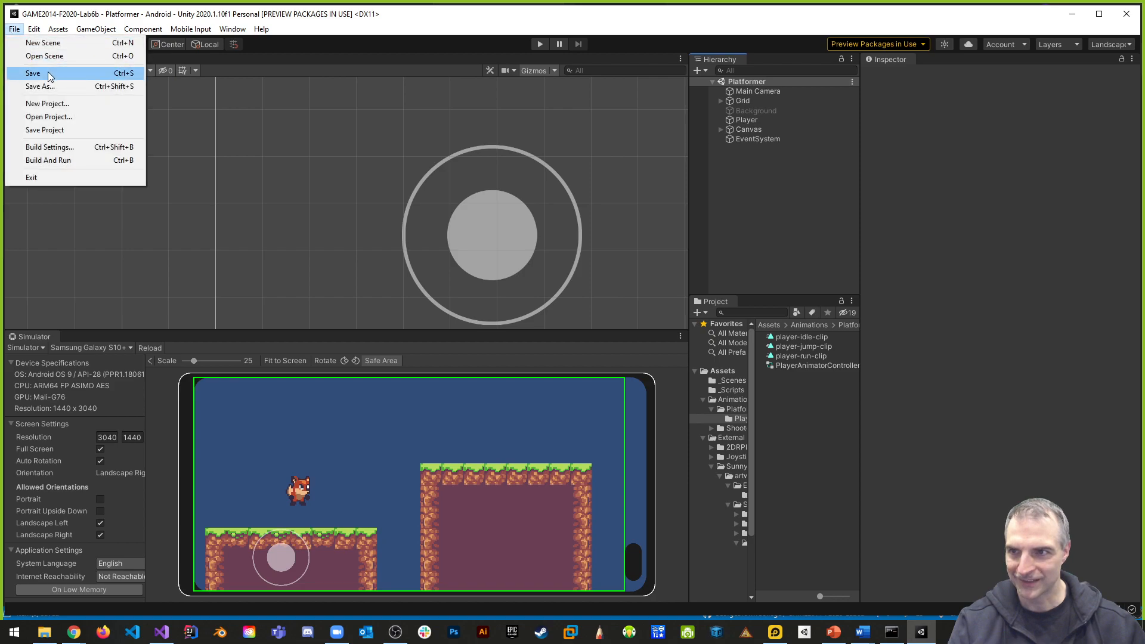
left_click(54, 129)
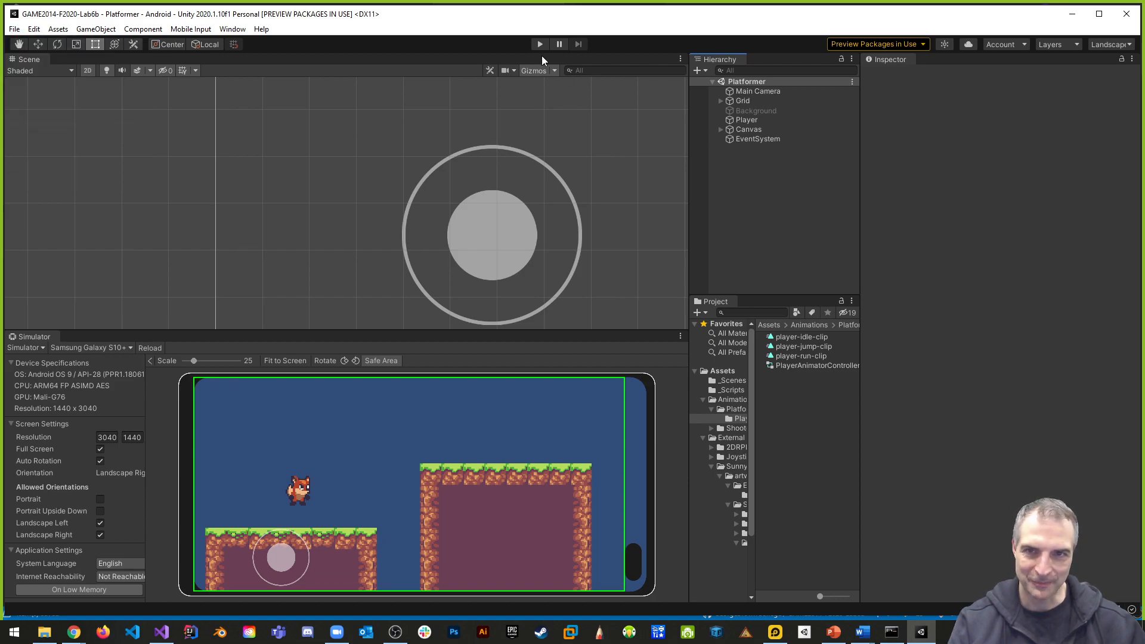
- Play-test the grounded jump by repeatedly pushing the on-screen joystick upward, and stop play mode
left_click(540, 44)
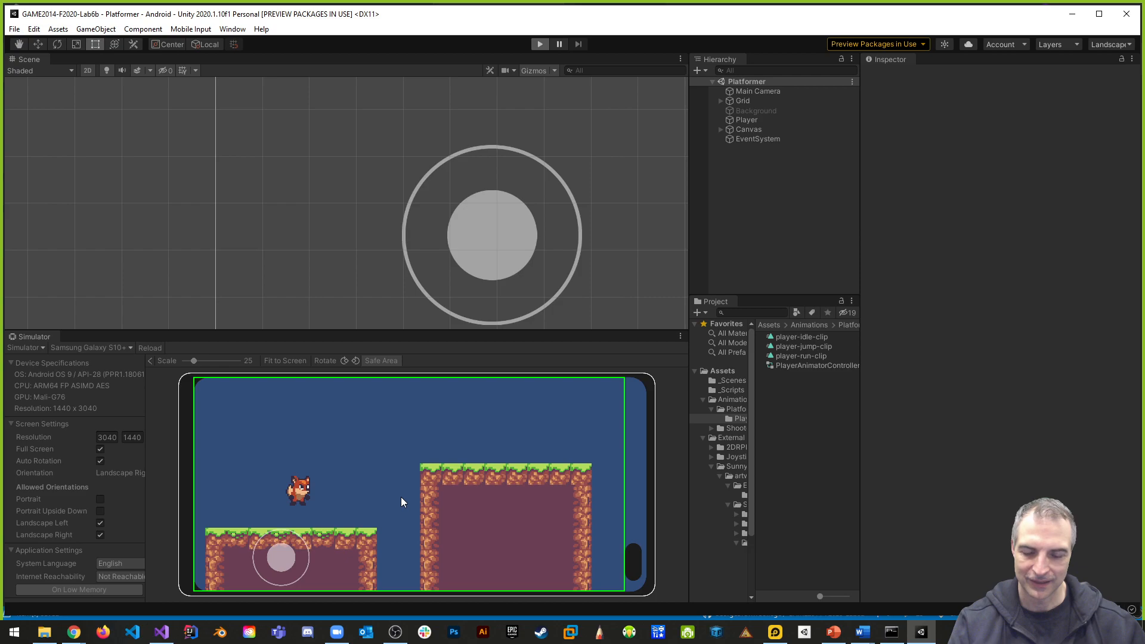
left_click_drag(285, 551, 286, 522)
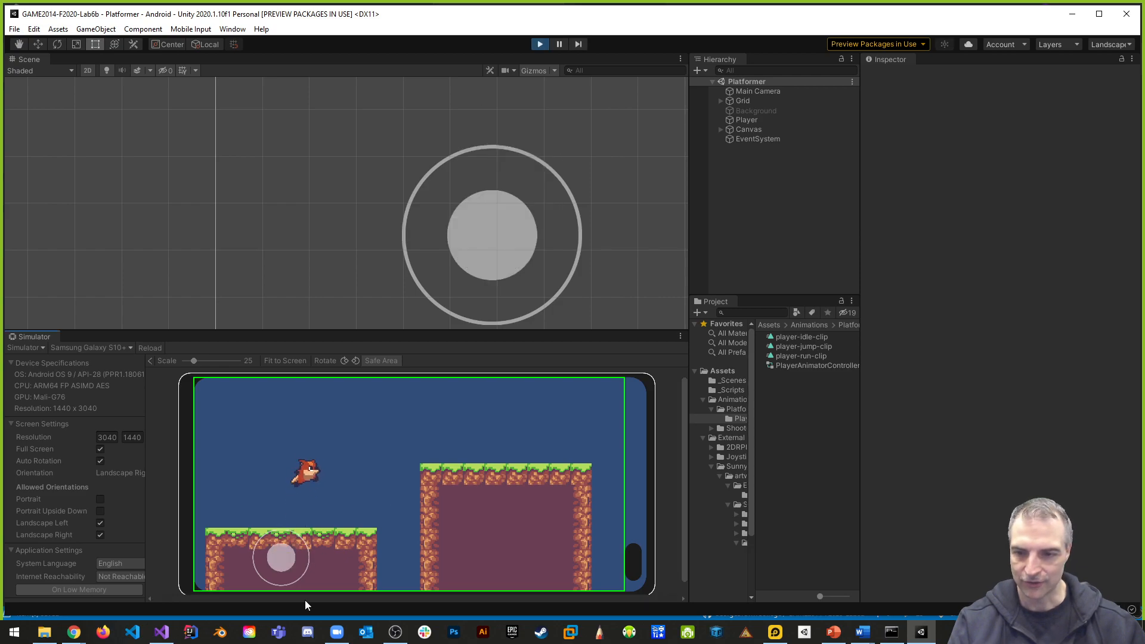
left_click_drag(280, 572, 292, 464)
left_click_drag(283, 549, 295, 466)
left_click_drag(285, 548, 287, 471)
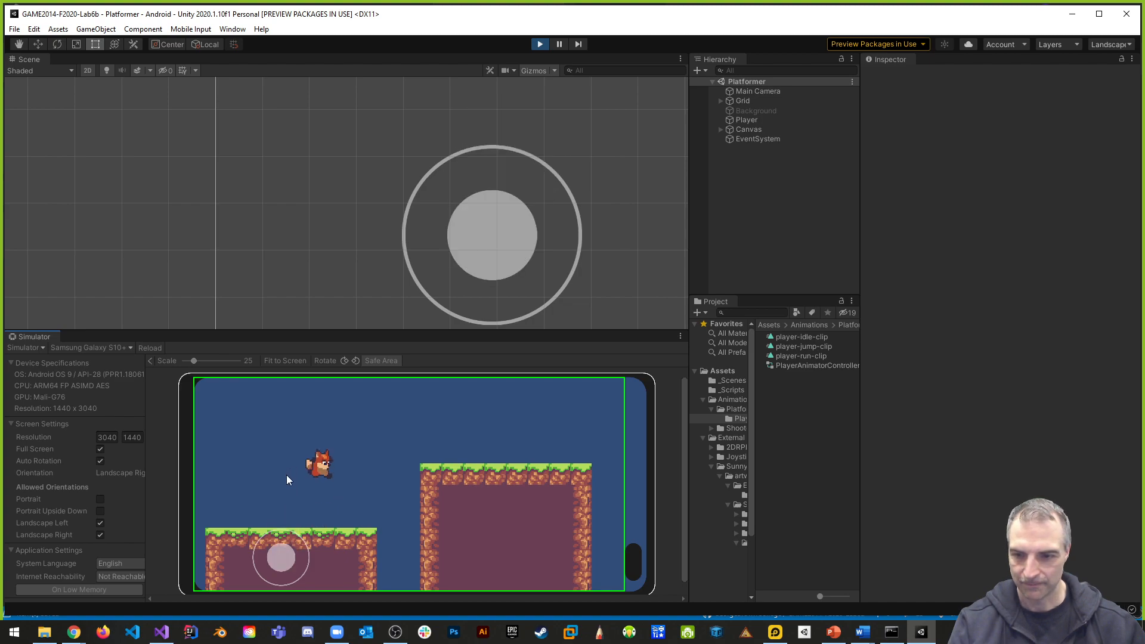
left_click_drag(274, 541, 270, 509)
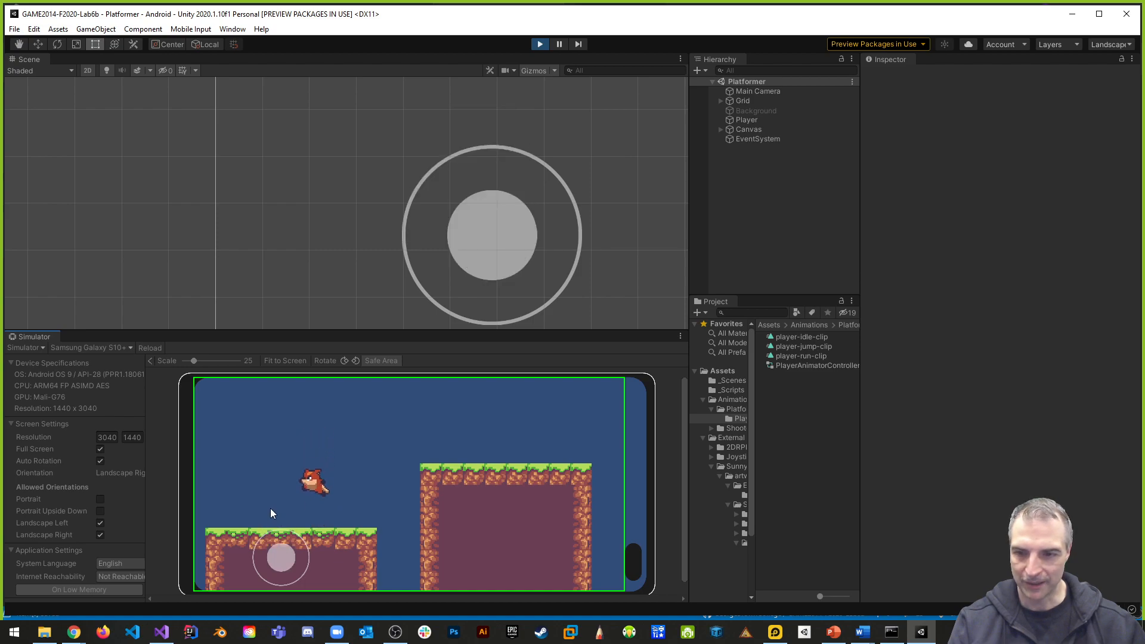
left_click_drag(280, 553, 288, 478)
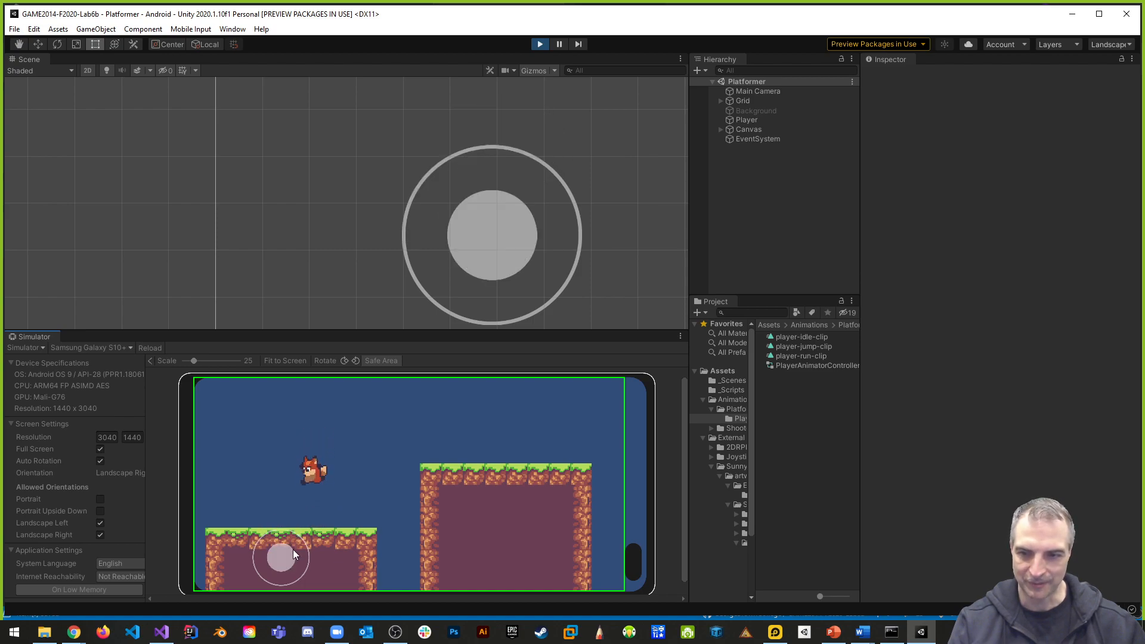
mouse_move(292, 545)
left_mouse_down()
mouse_move(270, 559)
mouse_move(318, 564)
mouse_move(281, 516)
mouse_move(248, 530)
mouse_move(269, 526)
mouse_move(310, 554)
mouse_move(274, 535)
left_mouse_up()
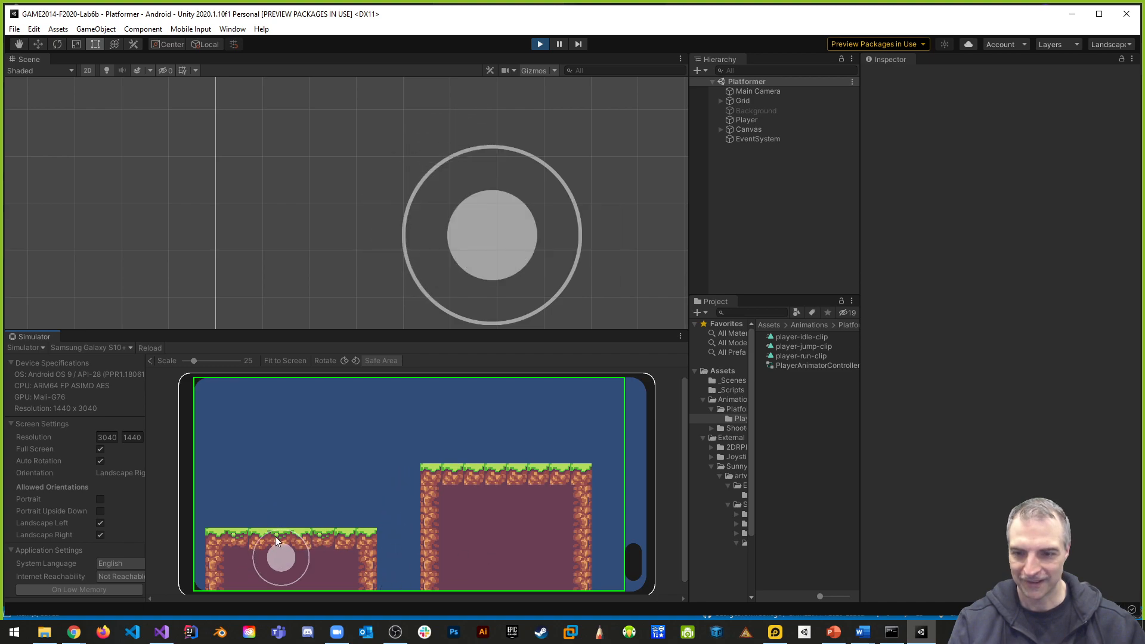
left_click(537, 44)
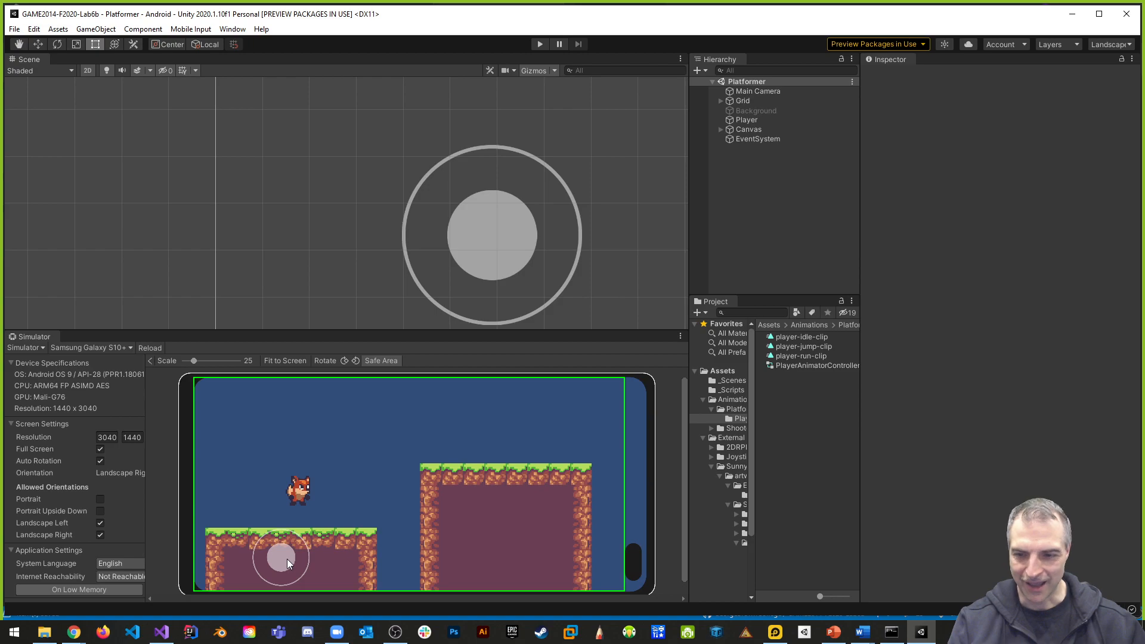
- Run the game again, test the jump's response to slight joystick nudges and a few upward pushes, and stop play mode
left_click(542, 43)
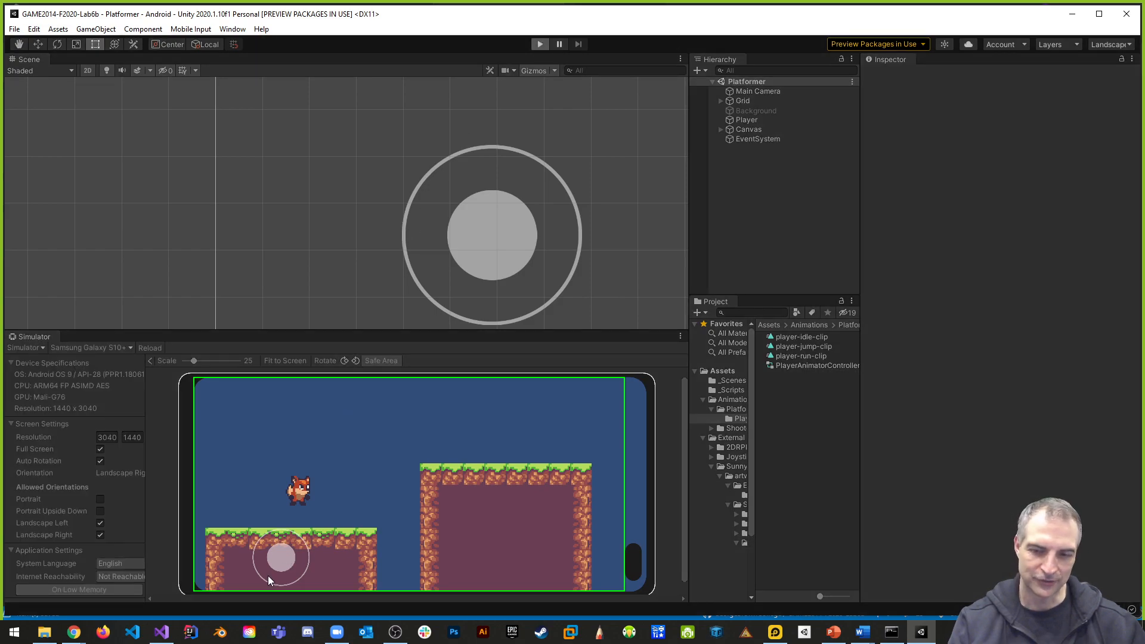
mouse_move(279, 561)
left_mouse_down()
mouse_move(288, 520)
mouse_move(284, 553)
left_mouse_up()
left_click(284, 553)
left_click(284, 553)
left_click(284, 553)
left_click(283, 553)
left_click(284, 553)
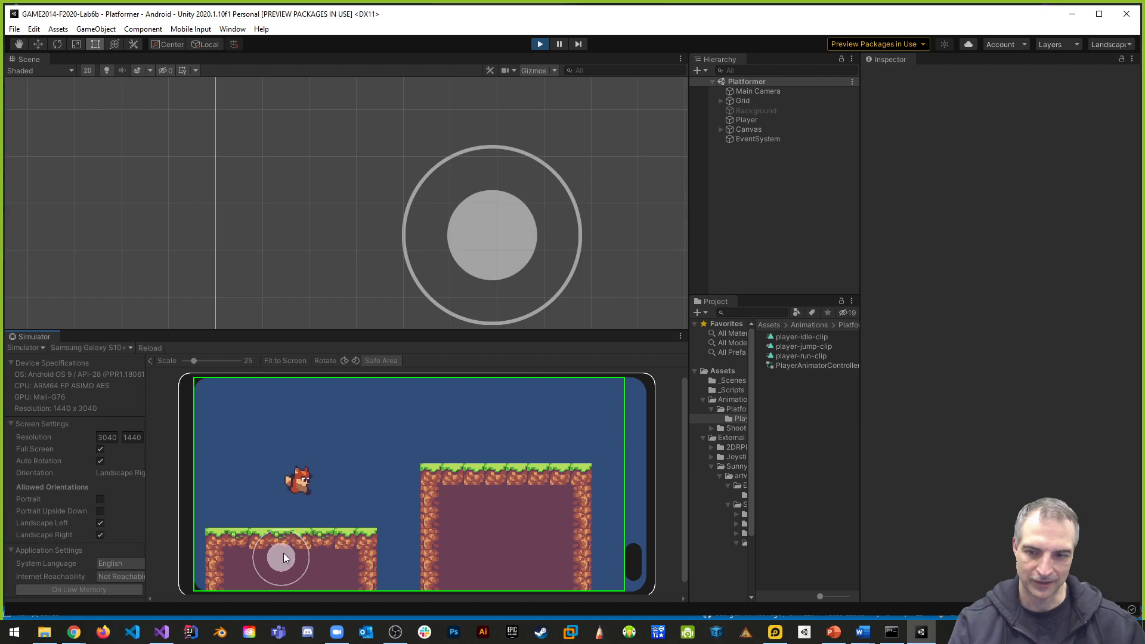
left_click(281, 559)
left_click(279, 555)
left_click(278, 552)
left_click(278, 549)
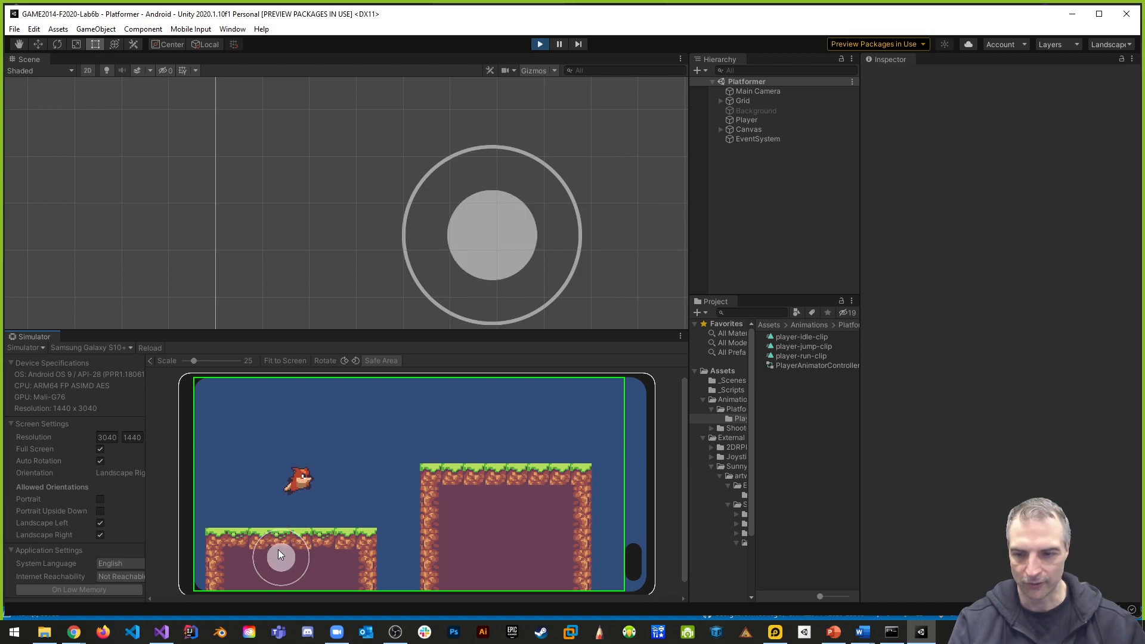
left_click(278, 550)
left_click_drag(279, 552, 245, 508)
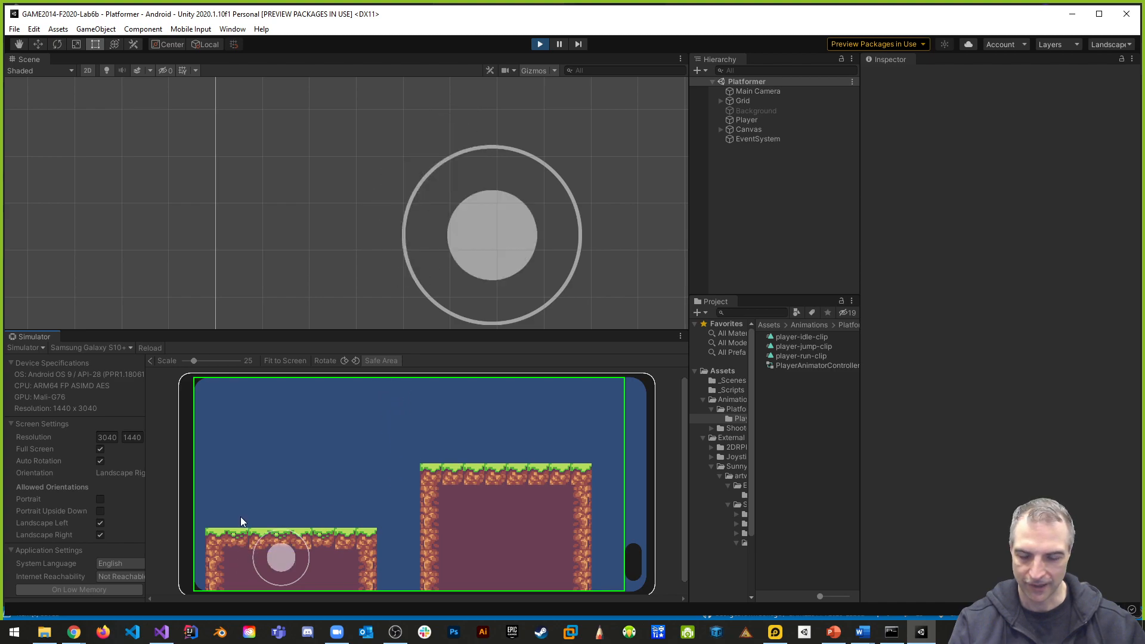
left_click_drag(289, 553, 273, 510)
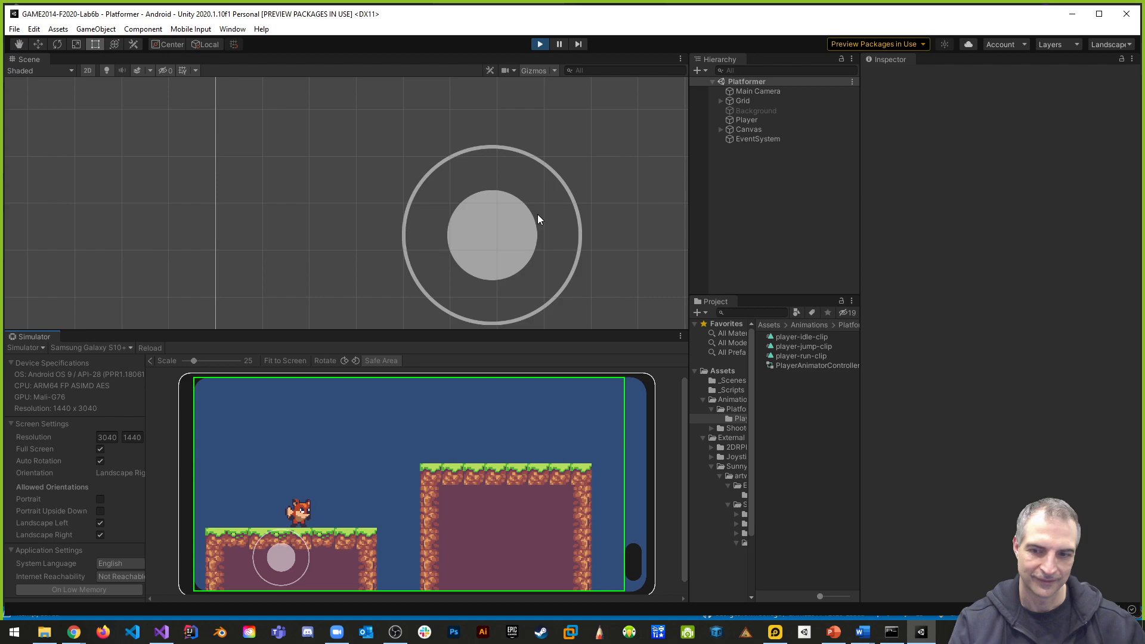
left_click(539, 44)
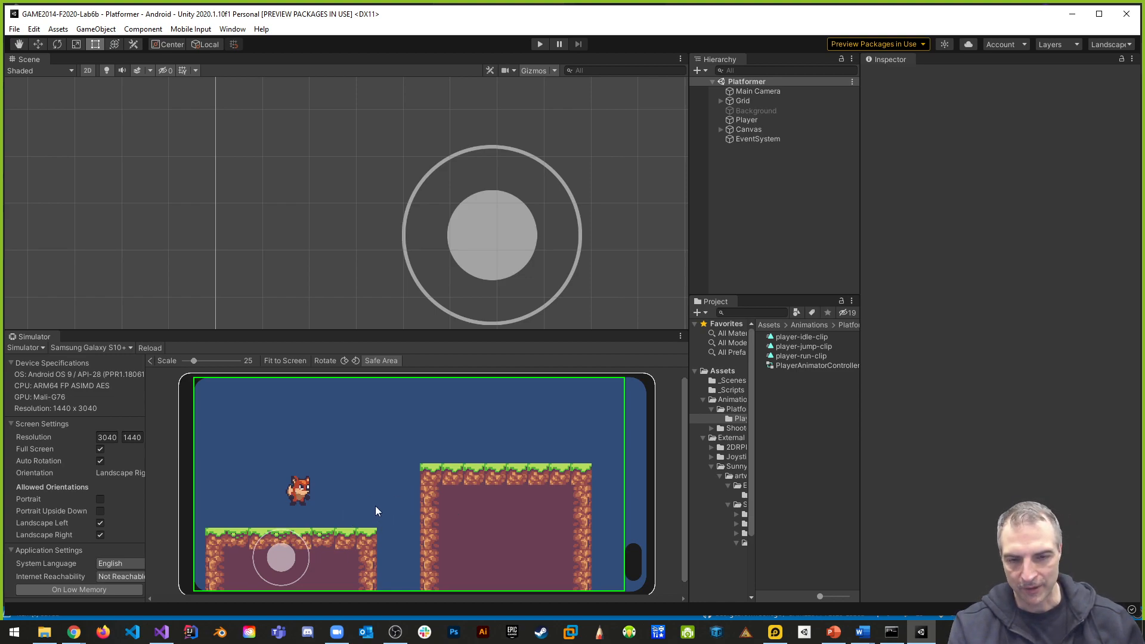
- Set the Player's Joystick Vertical Sensitivity in the Player Behaviour script to 0.1
left_click(755, 121)
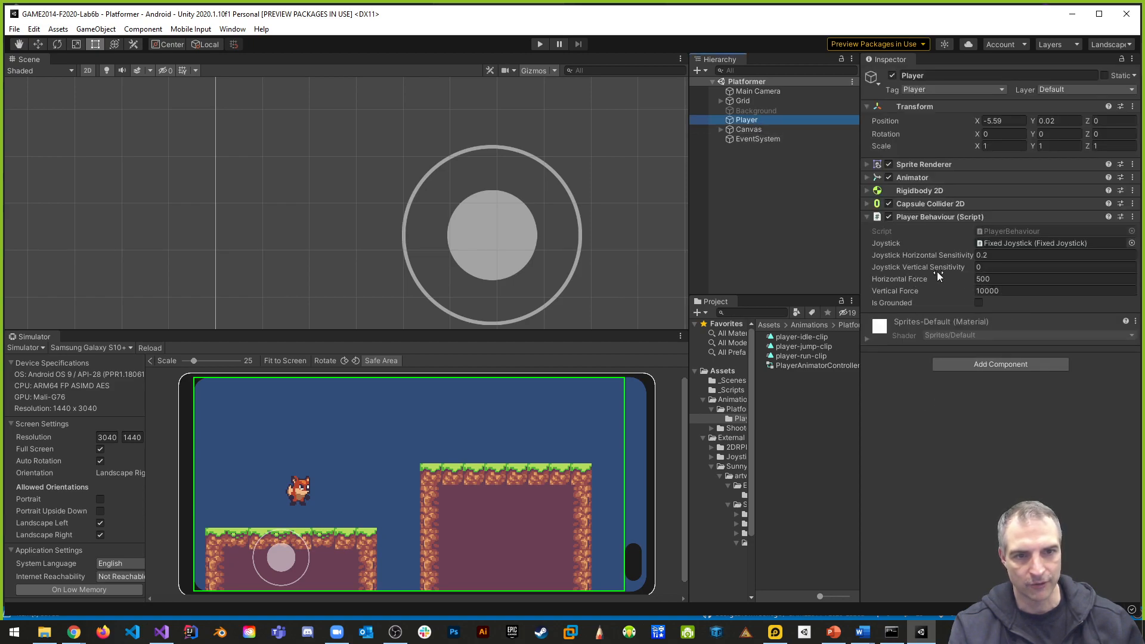
left_click(990, 267)
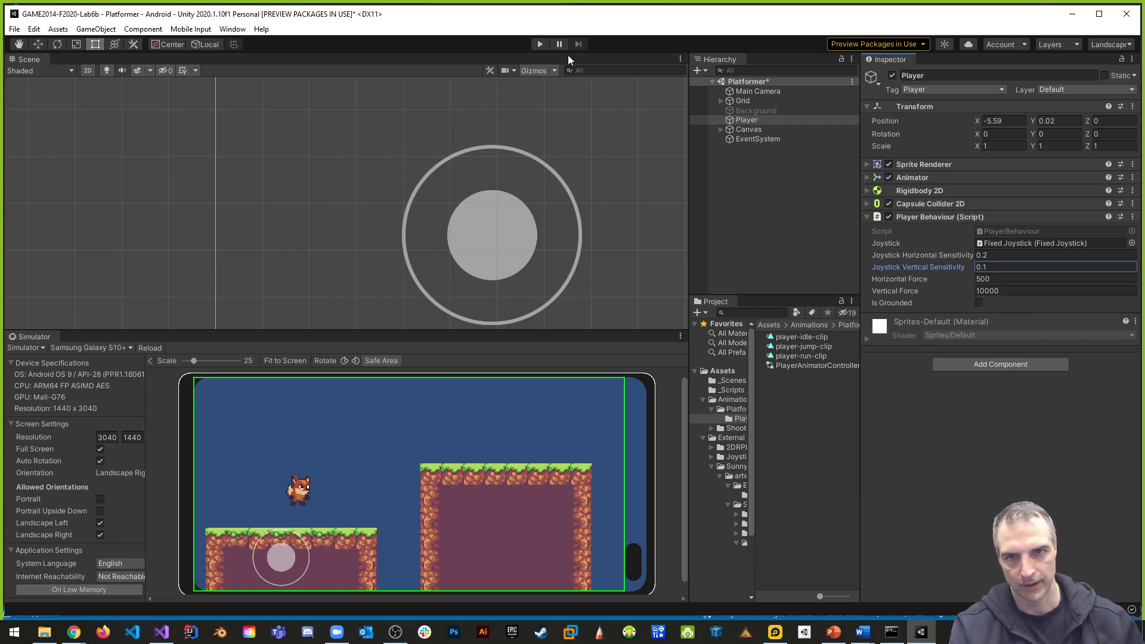
- Run the game twice, moving the fox with the on-screen joystick to test the vertical sensitivity, and stop play mode each time
left_click(541, 44)
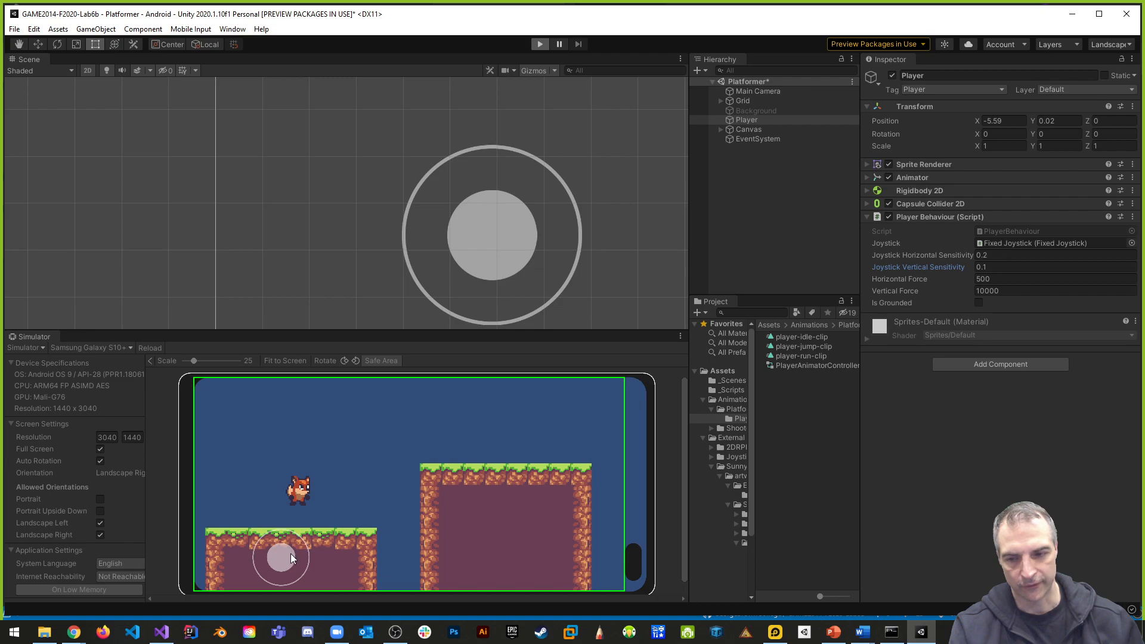
left_click_drag(288, 555, 358, 552)
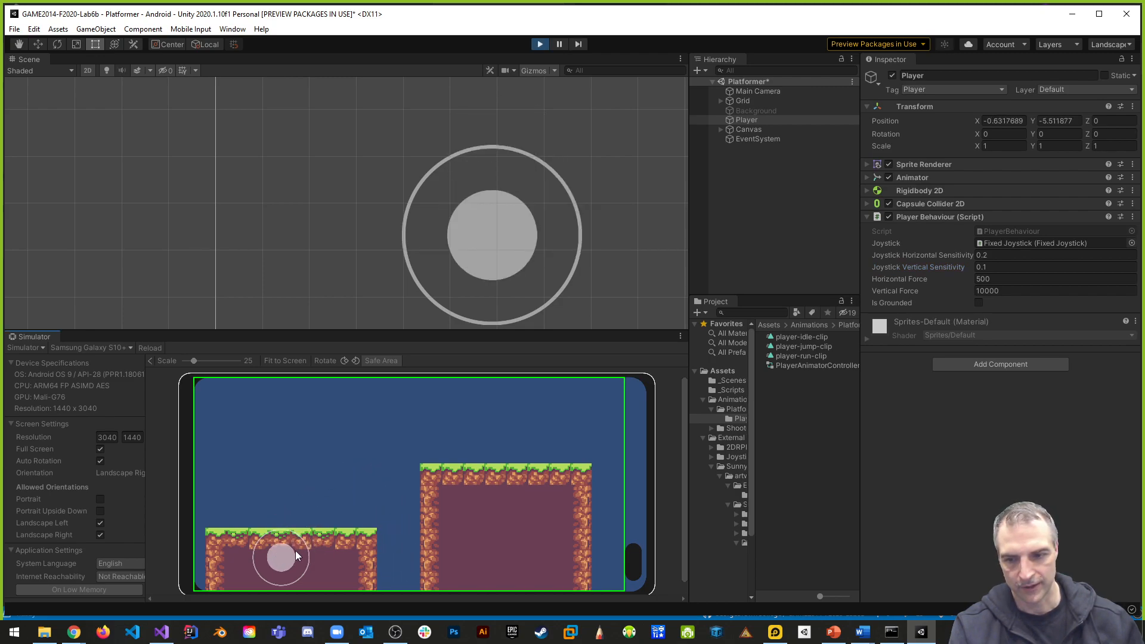
left_click(537, 44)
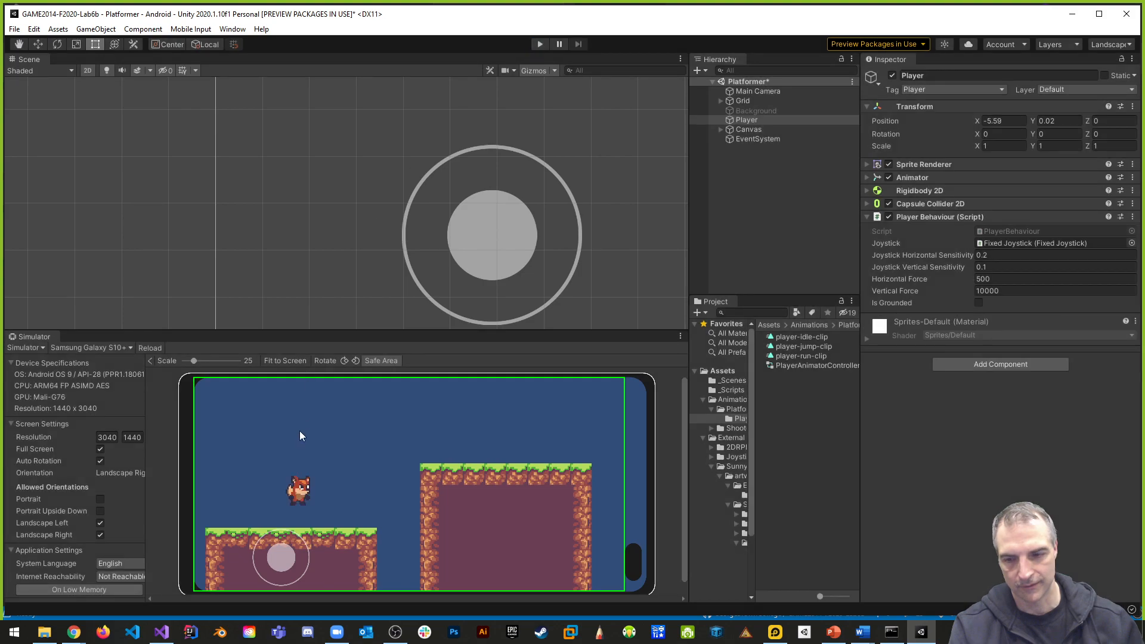
left_click(538, 43)
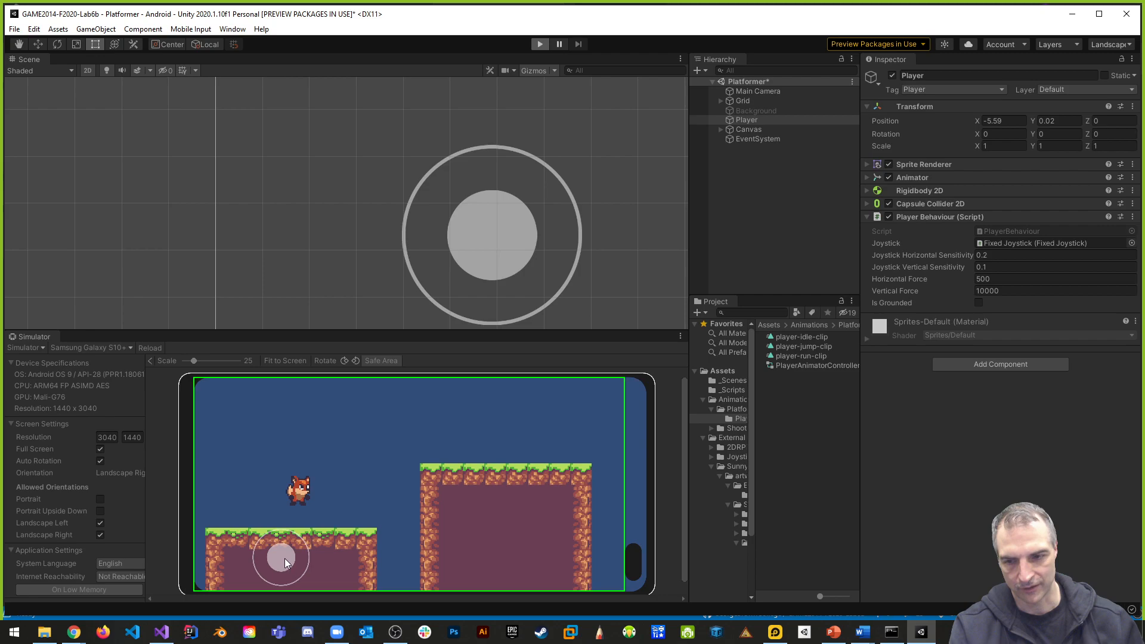
left_click_drag(284, 558, 241, 537)
left_click(540, 44)
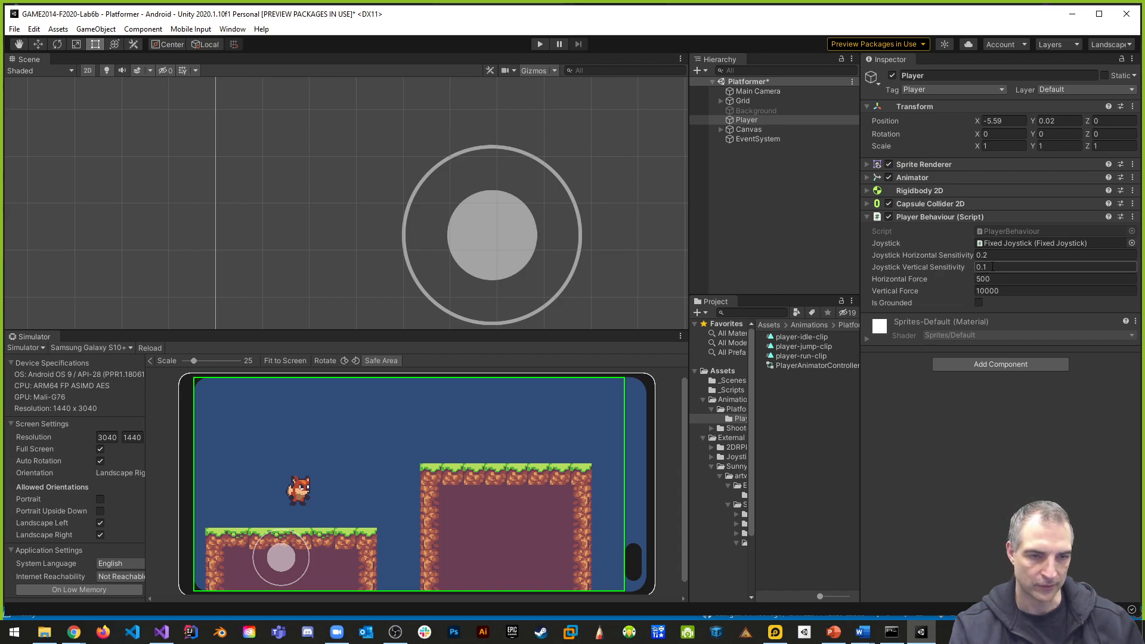
- Set the Player's Joystick Horizontal Sensitivity to 0.1, and save the scene after a short test run with the joystick
type("0.1")
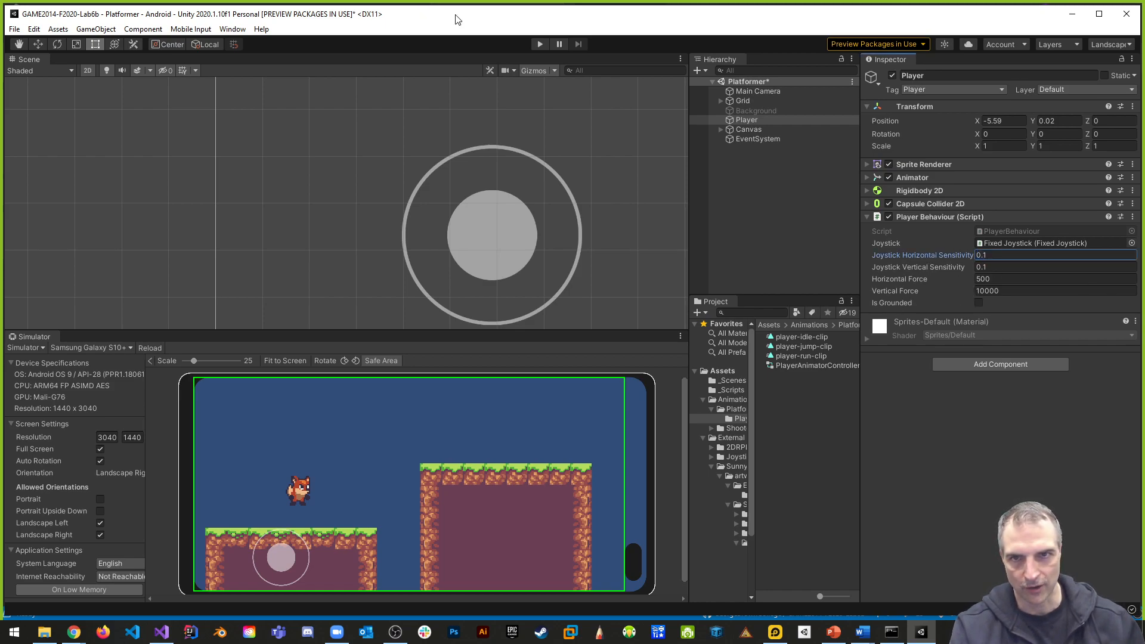
left_click(540, 44)
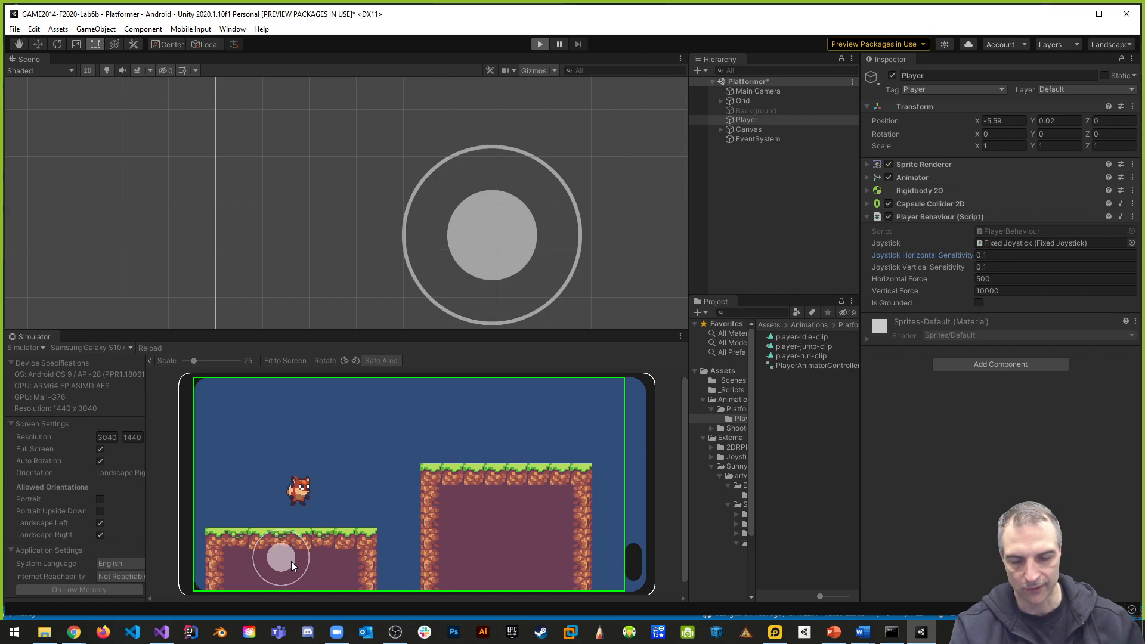
left_click_drag(288, 559, 184, 571)
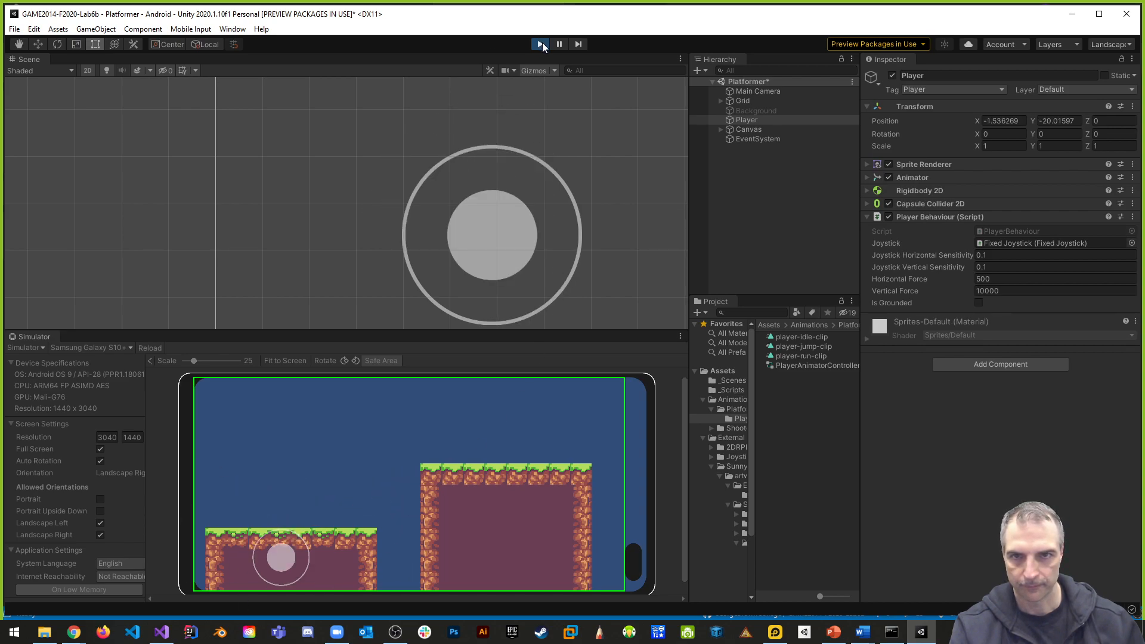
left_click(540, 44)
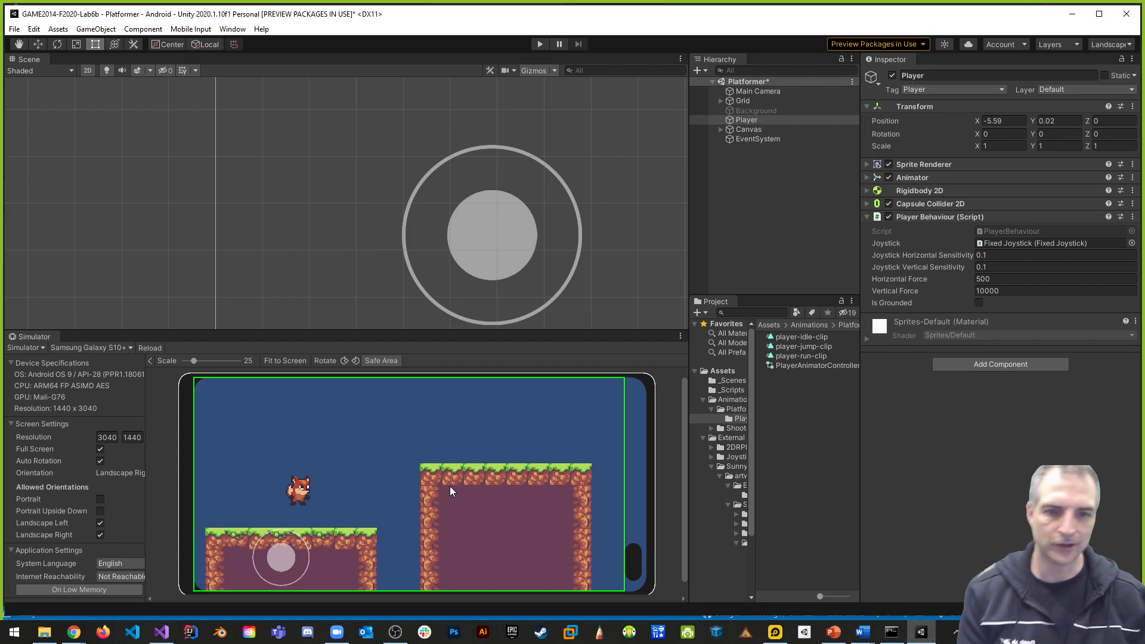
key("ctrl+s")
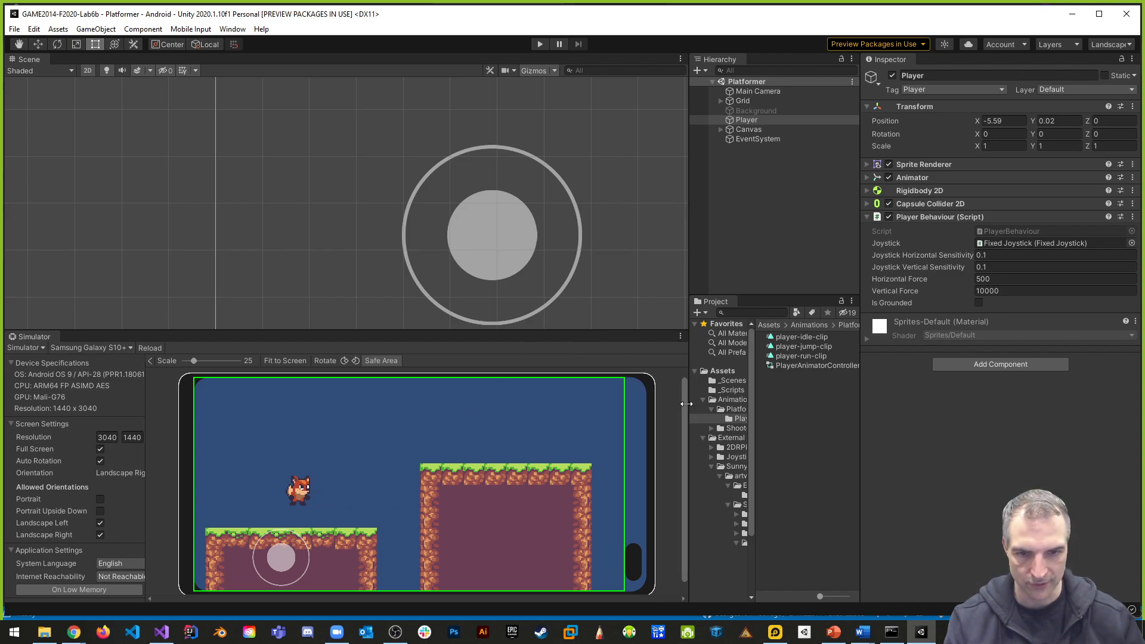
- Widen the Project window and its folder tree so that the full folder names fit
left_click_drag(859, 375, 898, 375)
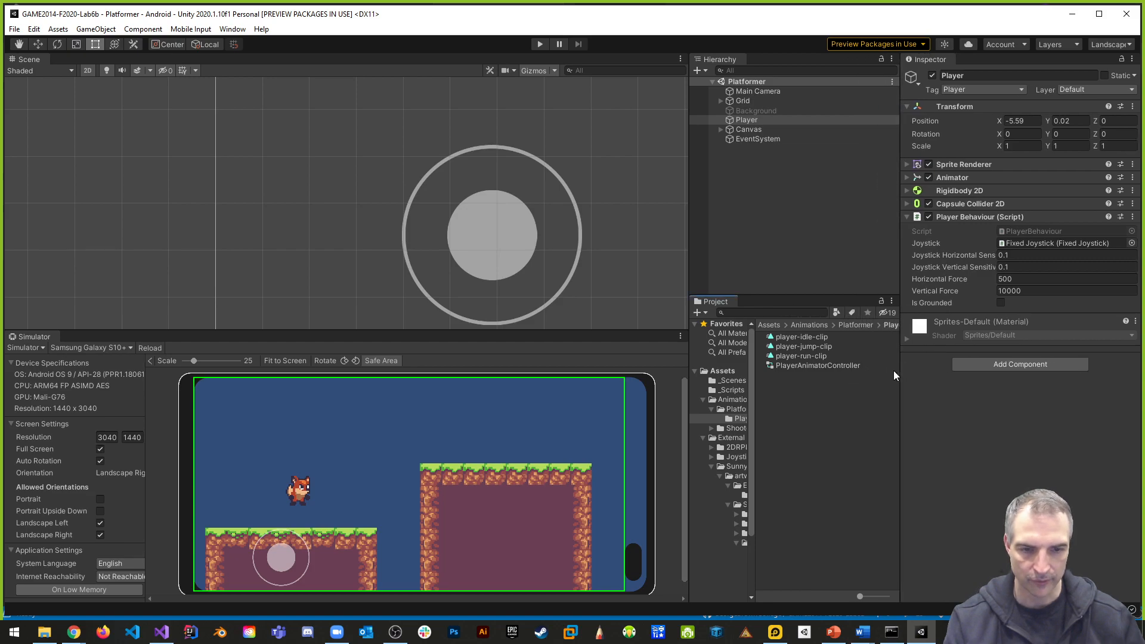
left_click_drag(756, 388, 811, 409)
scroll(771, 462, "down", 3)
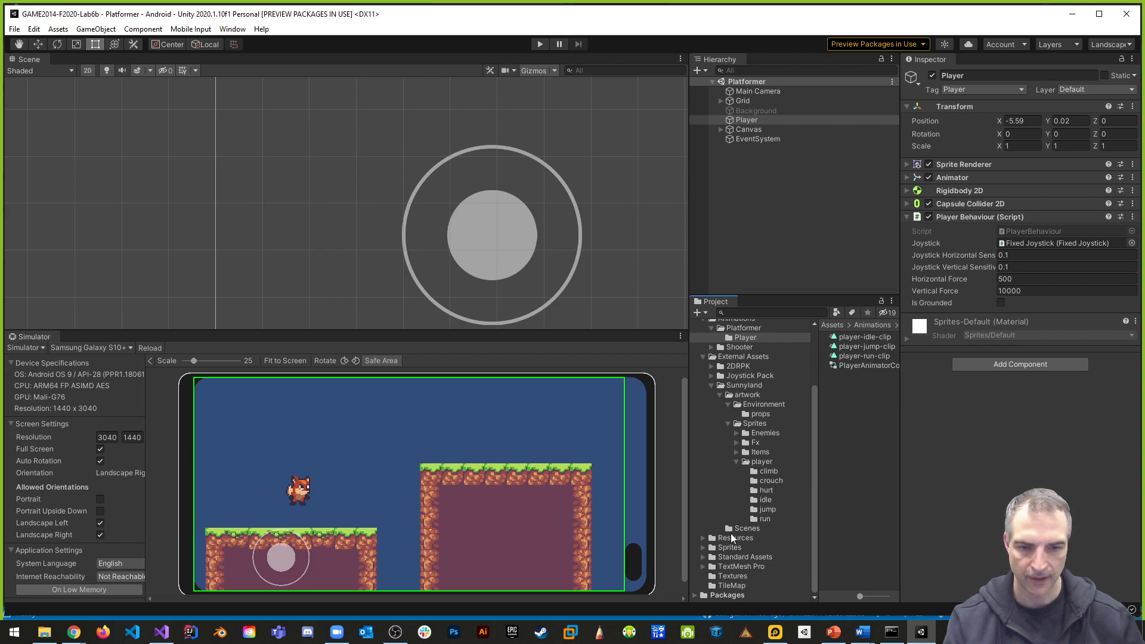
- Run the game, frame the Player in the Scene view, and show its Capsule Collider 2D in collider edit mode
left_click(540, 44)
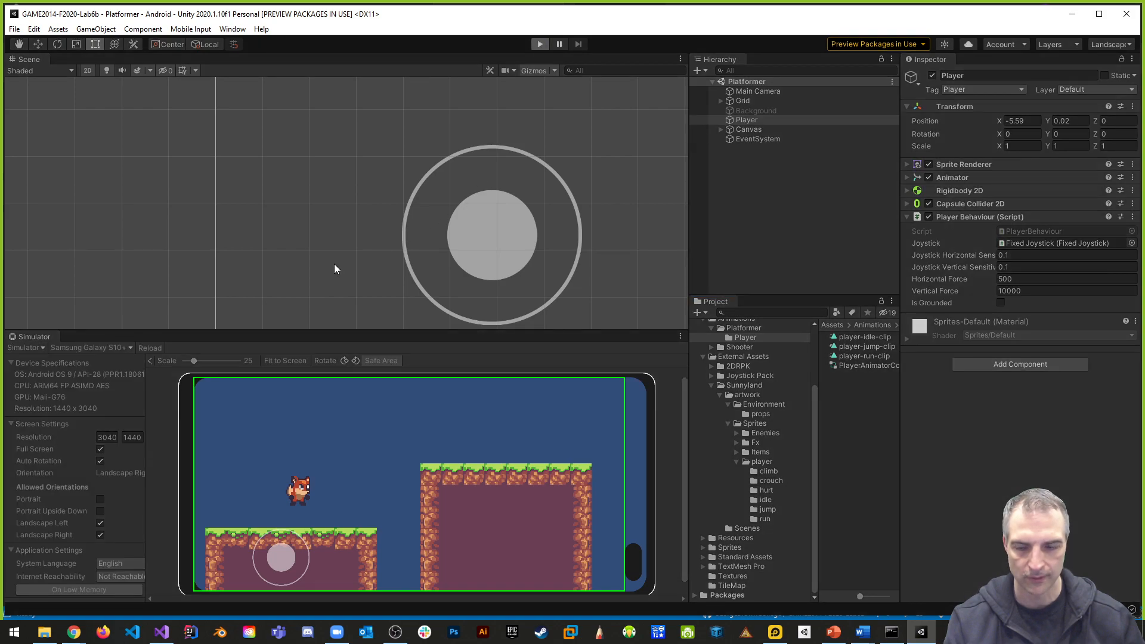
double_click(742, 120)
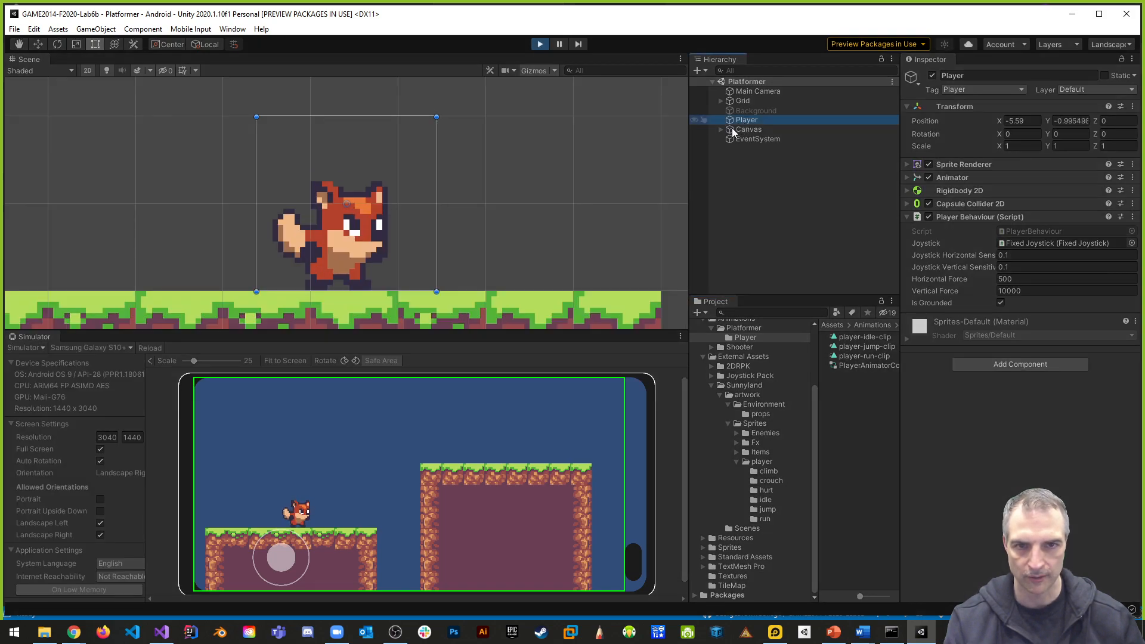
scroll(371, 252, "down", 3)
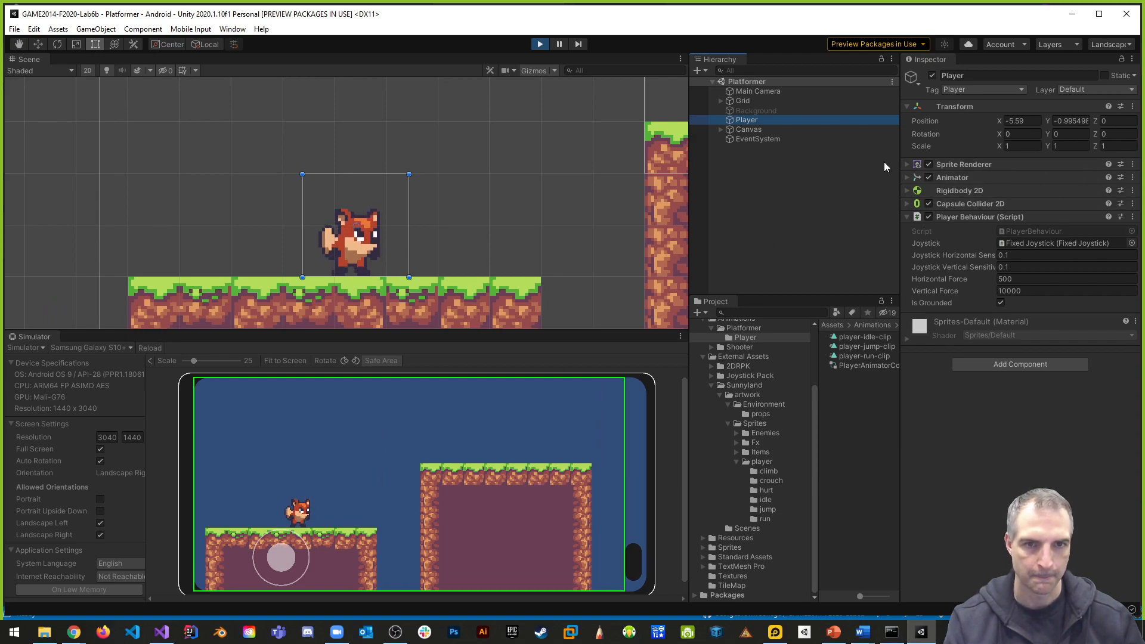
left_click(907, 203)
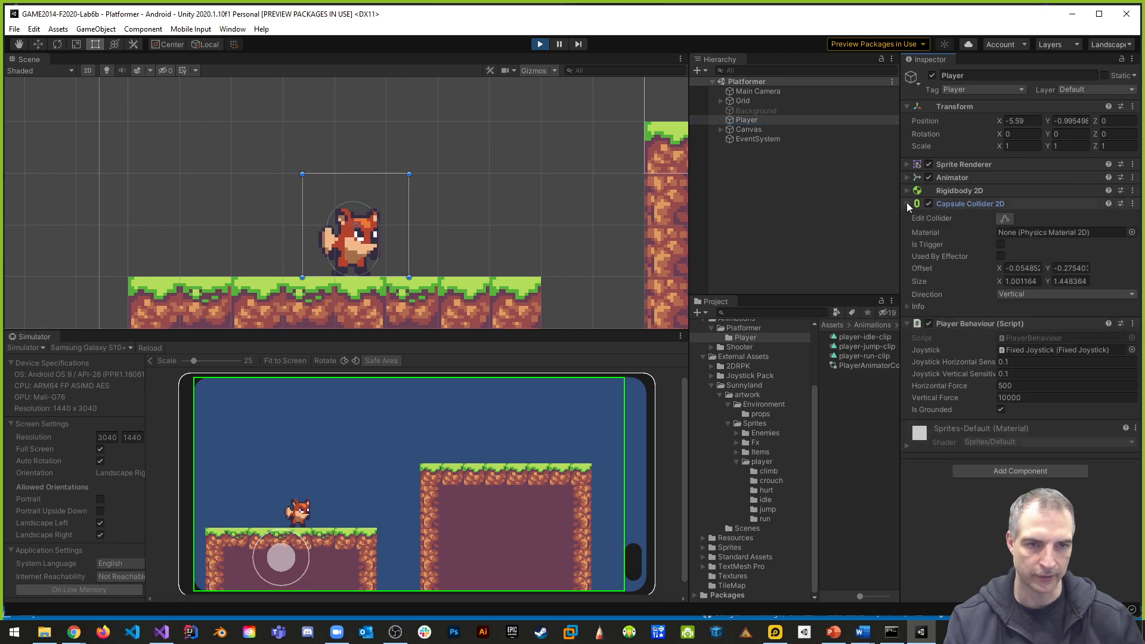
left_click(1005, 219)
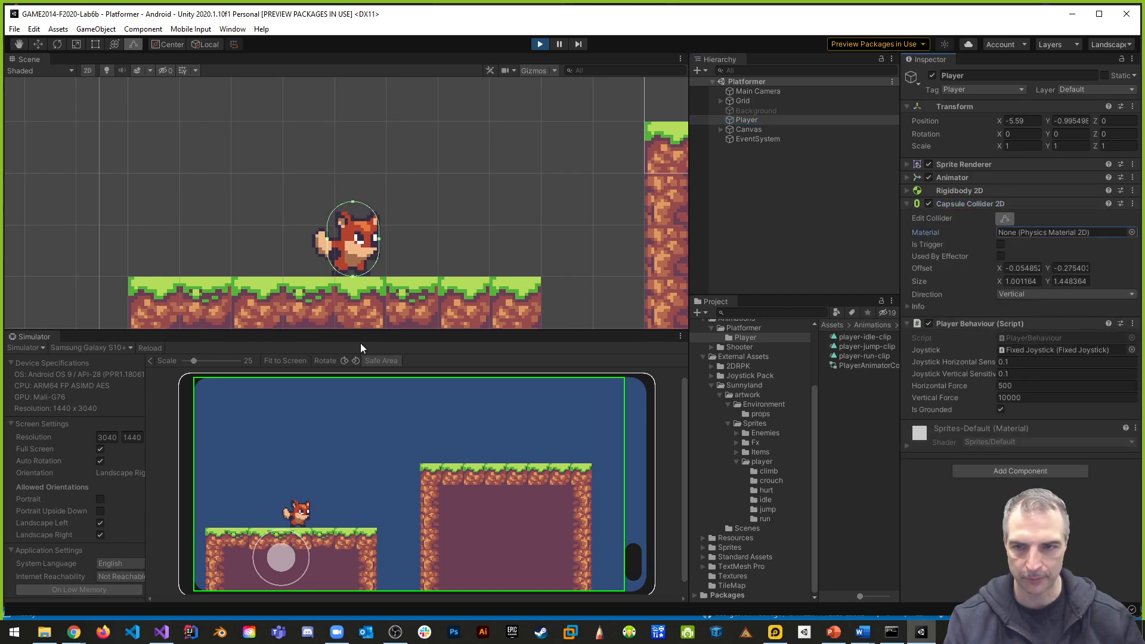
- Jump and move the fox with the joystick to examine how its capsule collider behaves, and stop play mode
left_click_drag(273, 560, 281, 546)
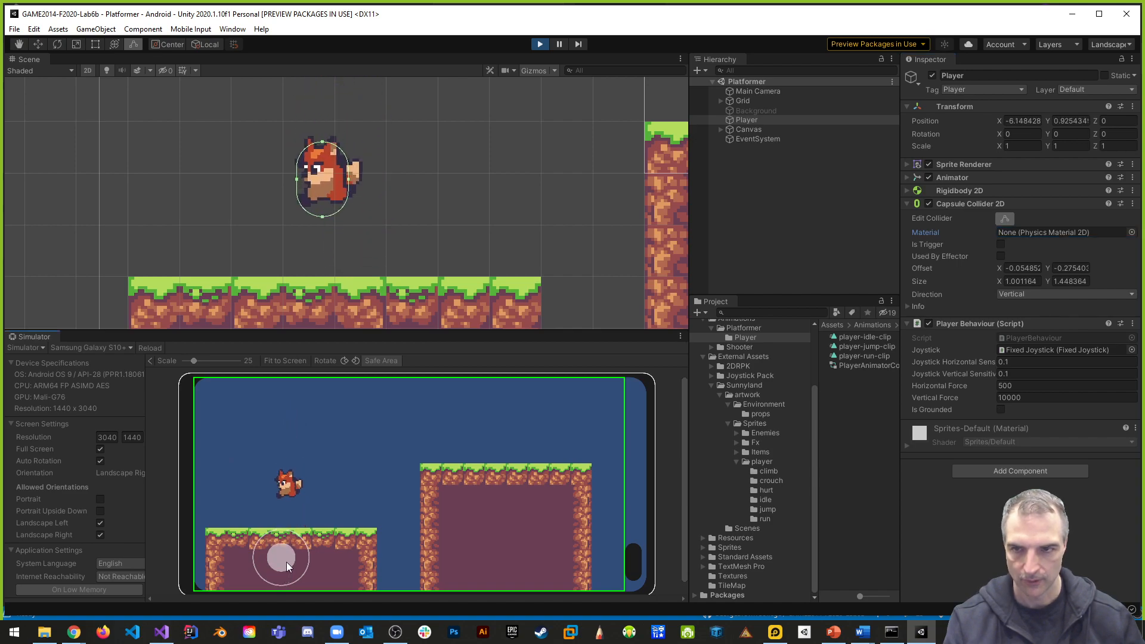
left_click_drag(268, 565, 316, 507)
left_click_drag(290, 556, 305, 486)
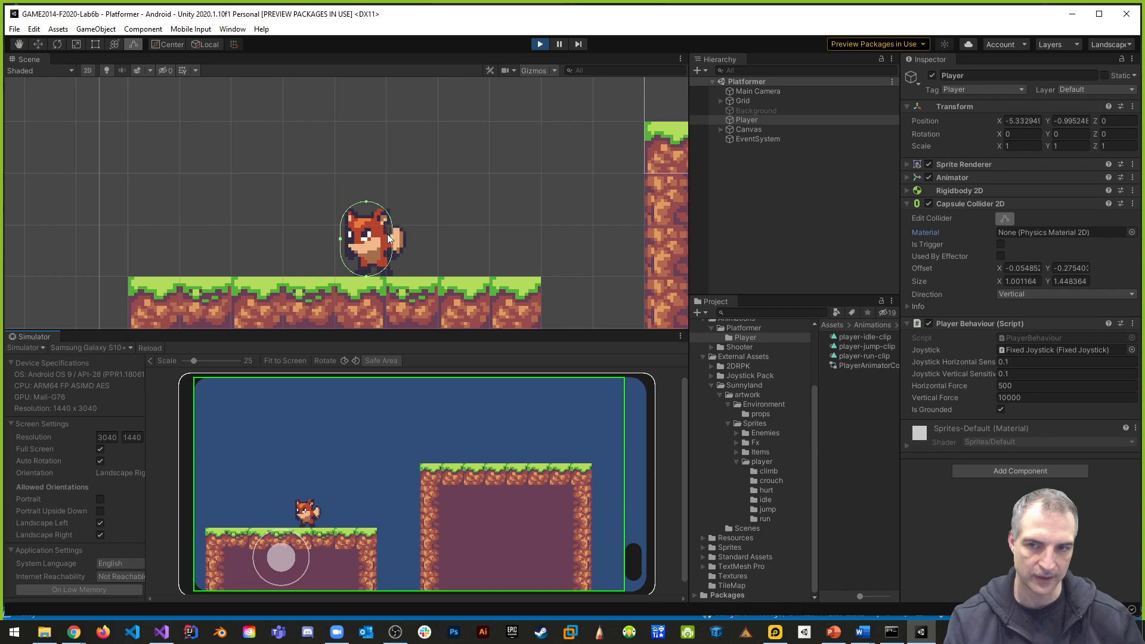
mouse_move(287, 550)
left_mouse_down()
mouse_move(302, 554)
mouse_move(244, 550)
mouse_move(316, 555)
mouse_move(277, 455)
mouse_move(284, 547)
mouse_move(273, 552)
mouse_move(280, 561)
mouse_move(274, 549)
mouse_move(295, 518)
mouse_move(290, 560)
mouse_move(324, 563)
mouse_move(268, 501)
mouse_move(259, 577)
mouse_move(331, 490)
mouse_move(287, 551)
mouse_move(310, 549)
left_mouse_up()
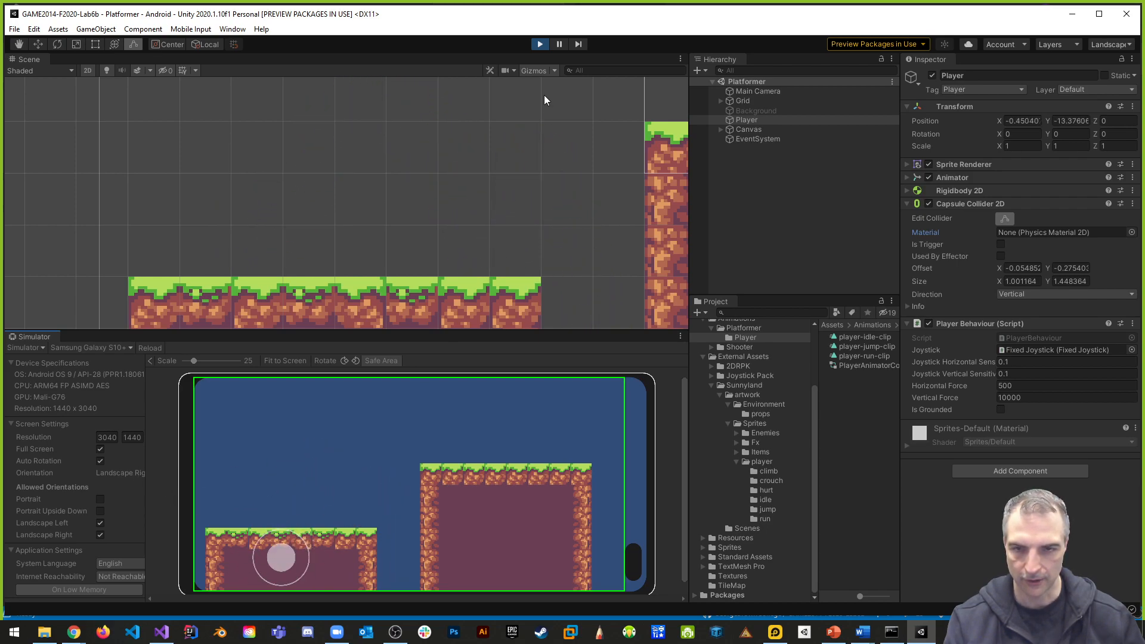
left_click(540, 43)
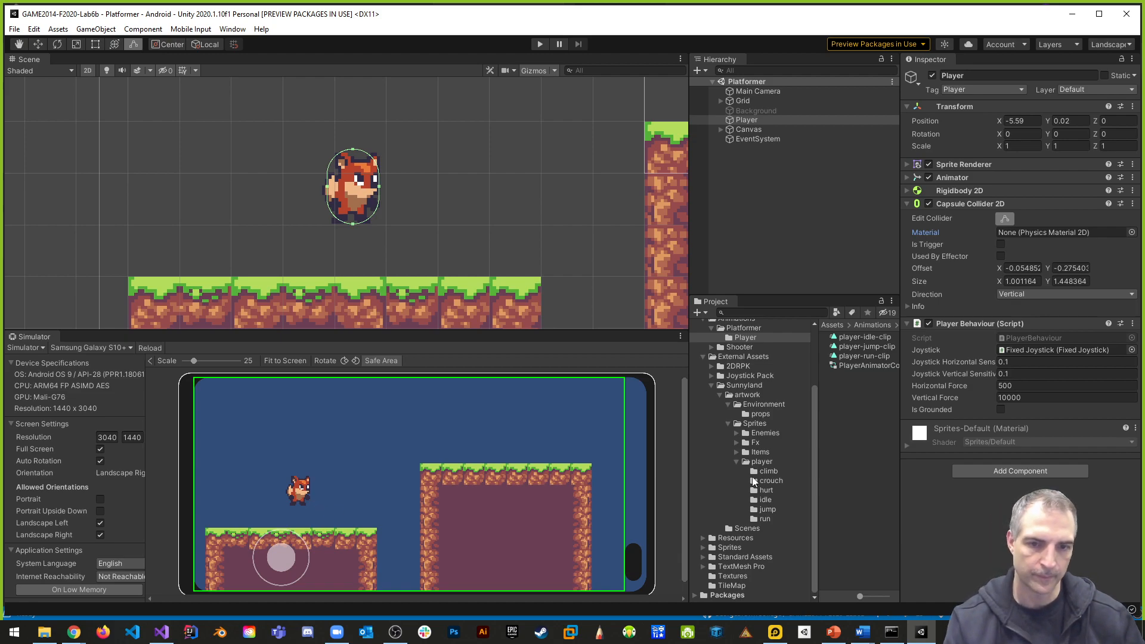
- Collapse the Sunnyland, Platformer and External Assets folders, and open the Cameras Scripts folder in Standard Assets
left_click(711, 385)
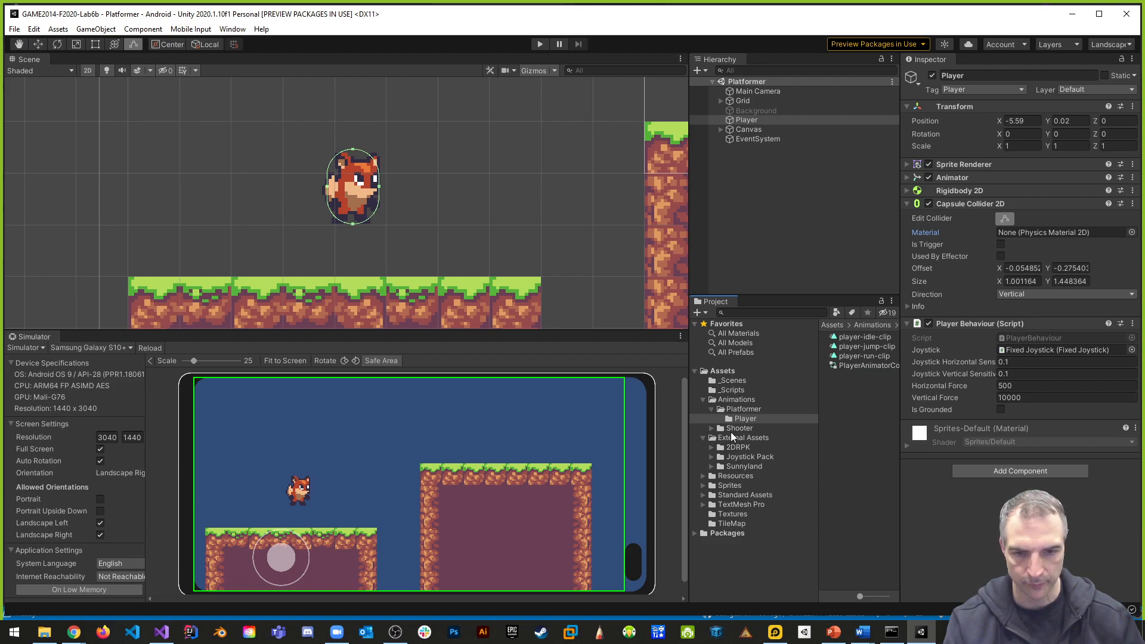
left_click(713, 409)
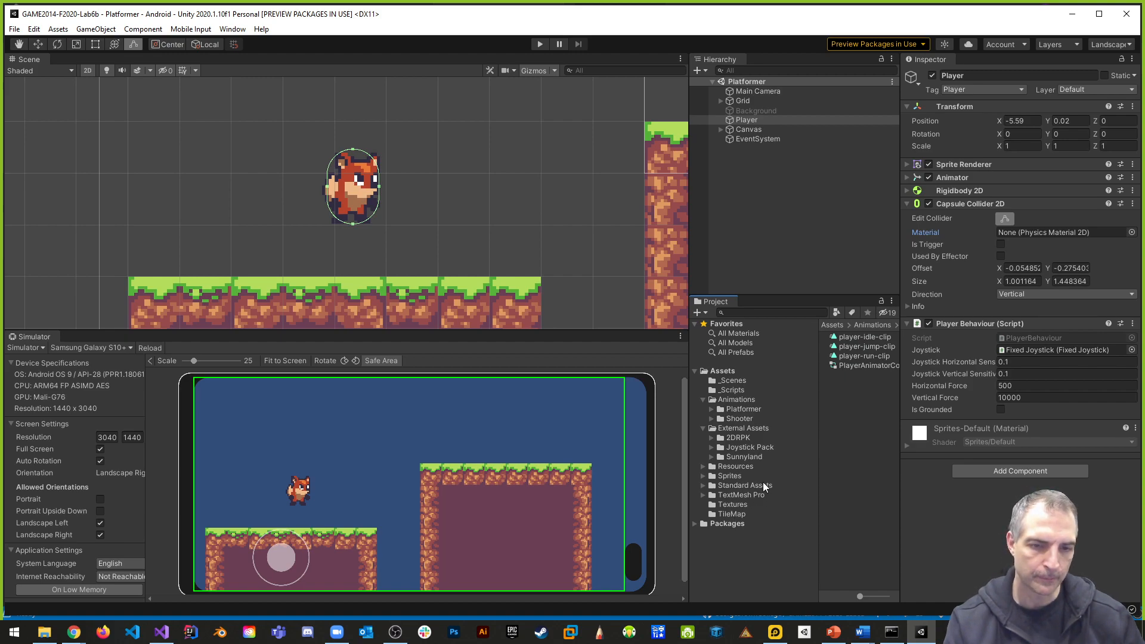
left_click(705, 428)
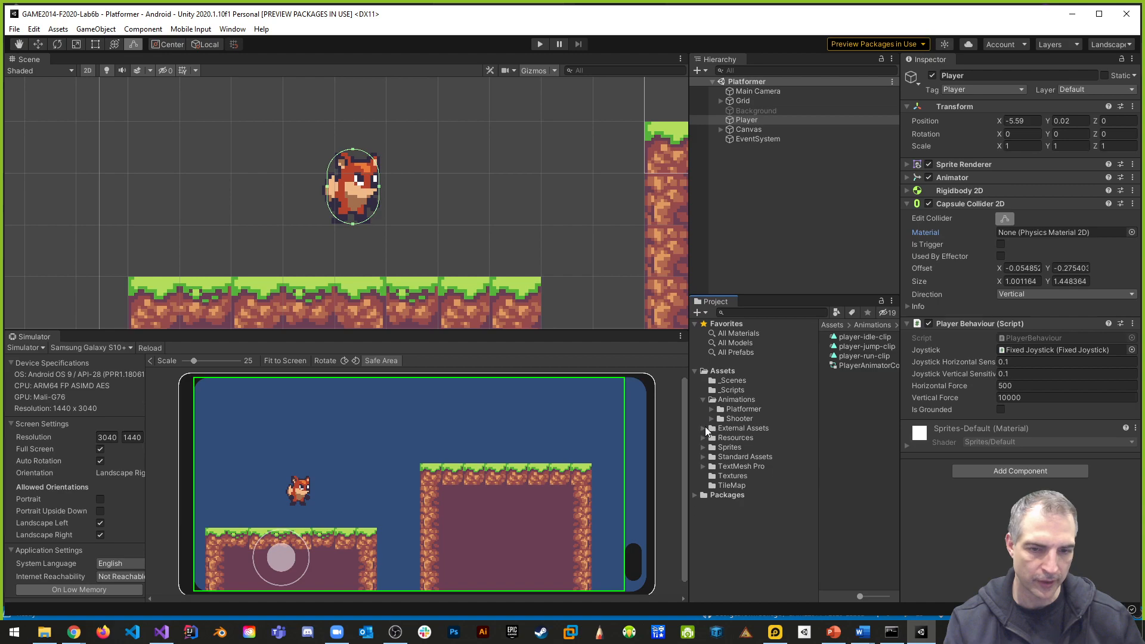
left_click(703, 456)
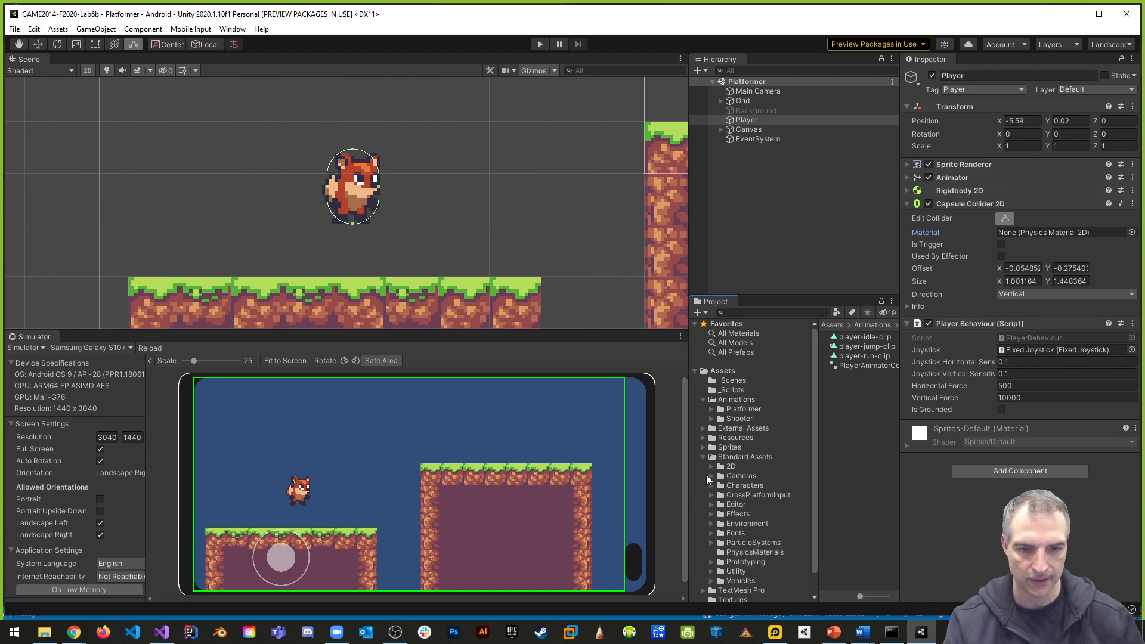
left_click(711, 476)
left_click(743, 495)
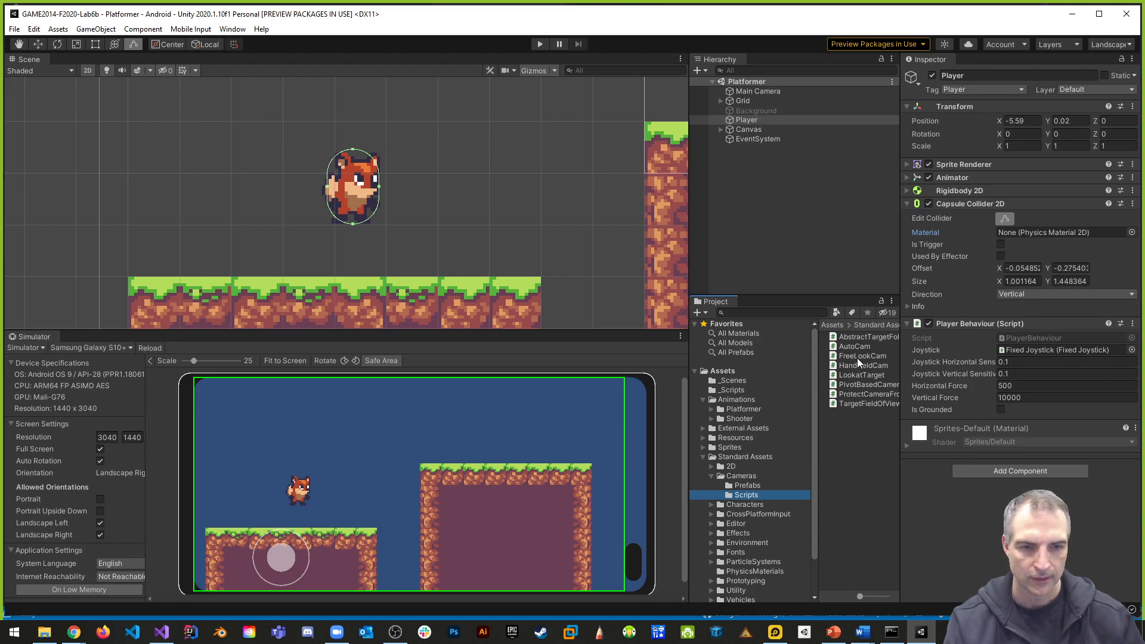
- Attach the AutoCam script to the Main Camera, and test in play mode how the camera follows the player
left_click(756, 95)
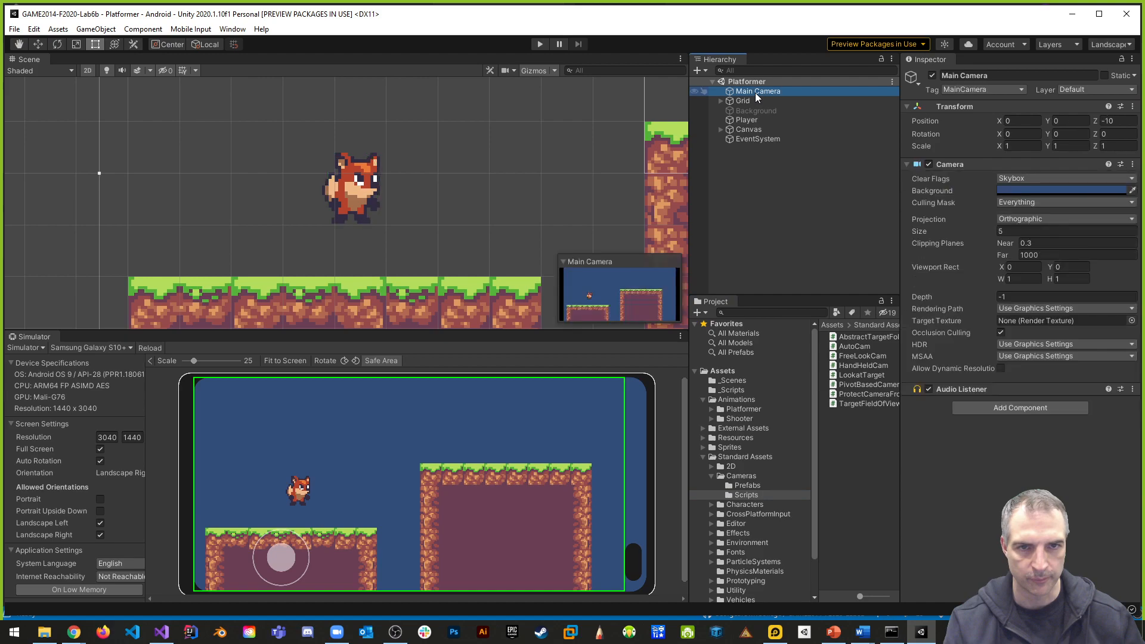
left_click_drag(854, 345, 767, 91)
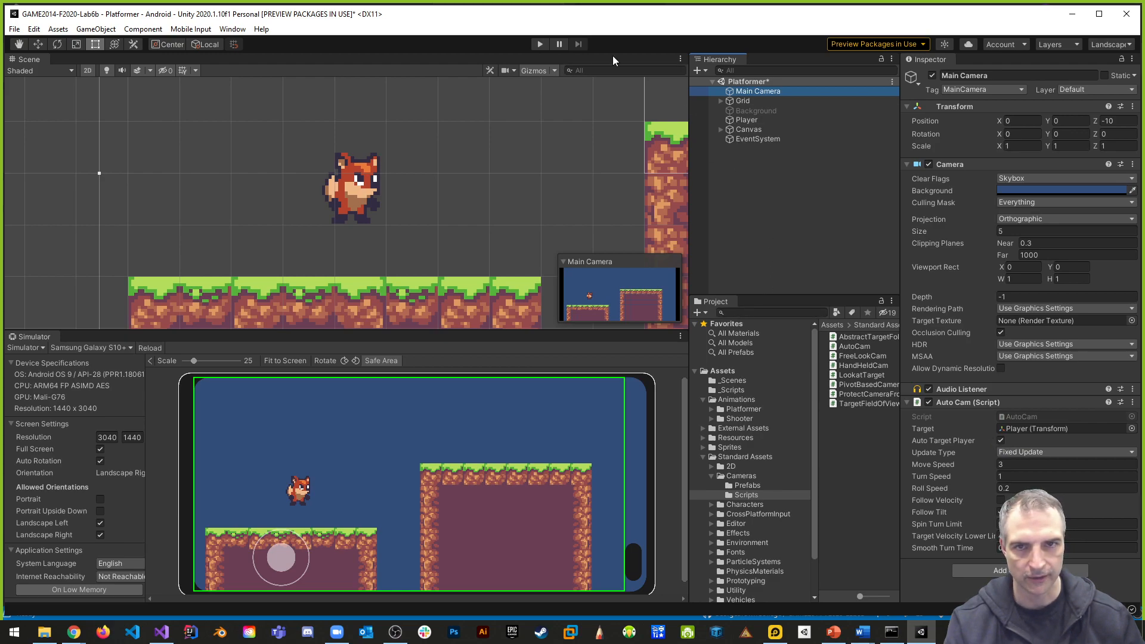
left_click(540, 45)
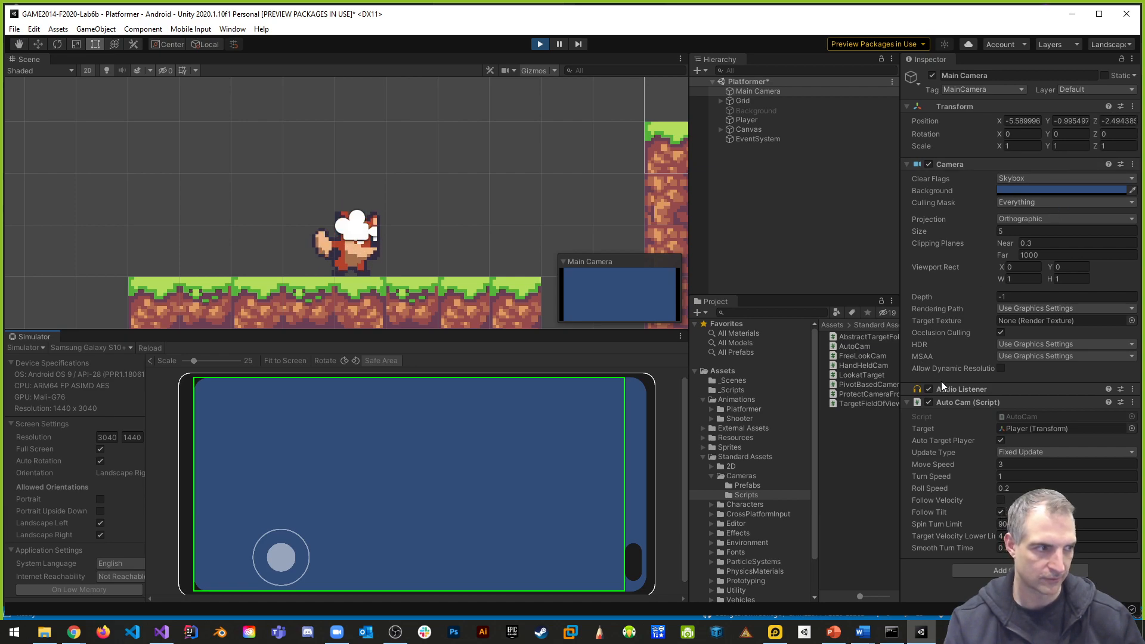
left_click(540, 44)
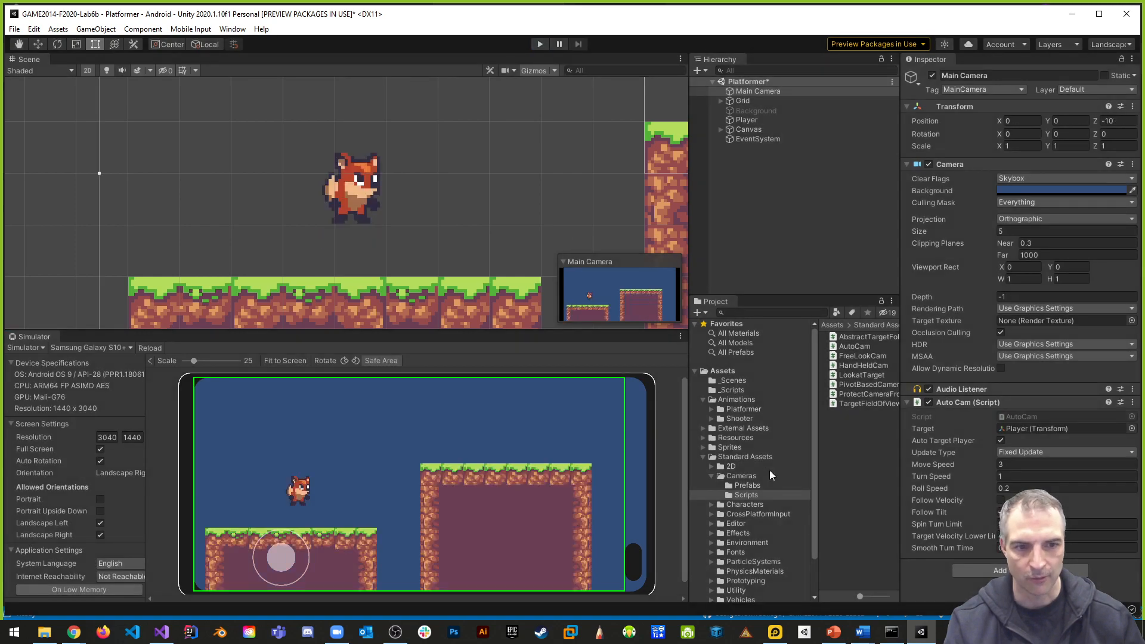
- Create a C# script named PlayerCam in the Cameras Scripts folder, and open it for editing
right_click(824, 442)
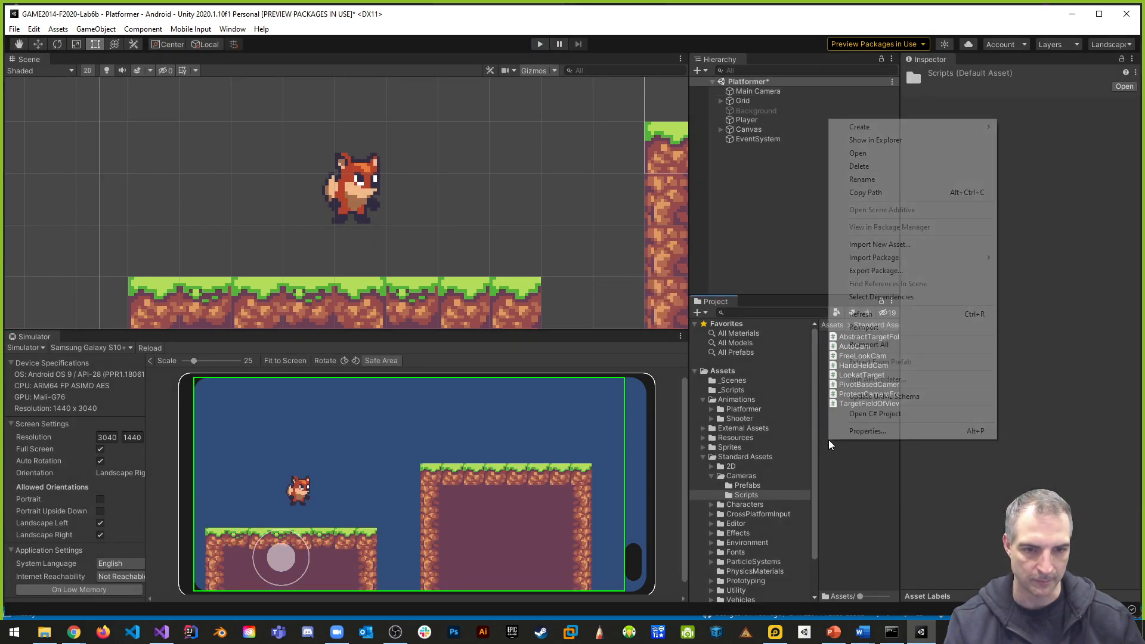
mouse_move(879, 129)
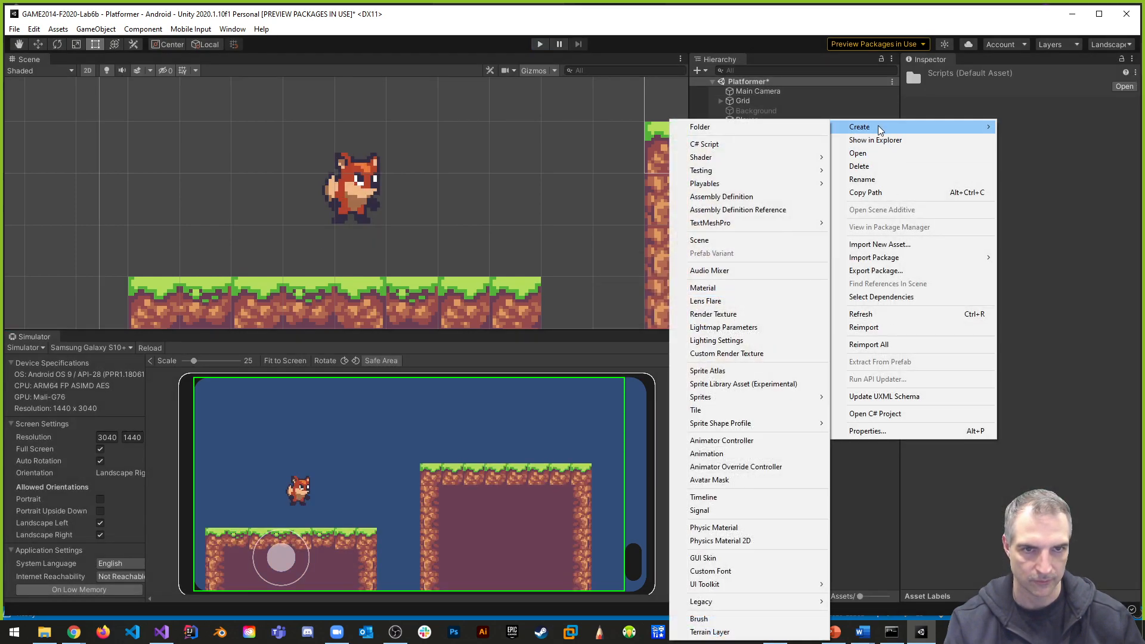
left_click(731, 144)
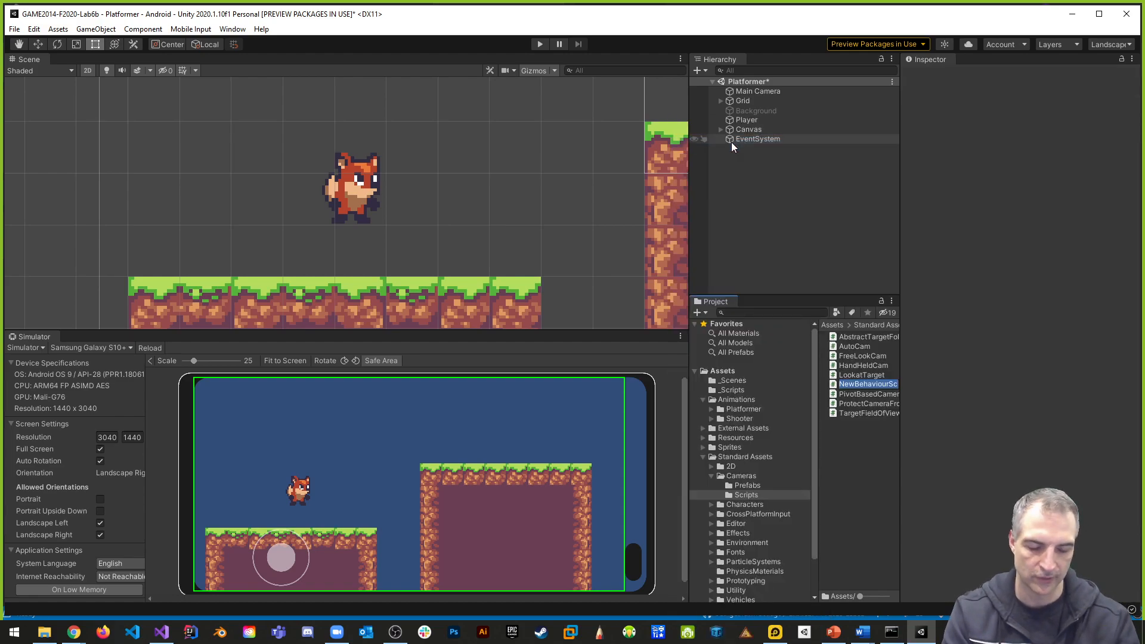
type("PlayerCam")
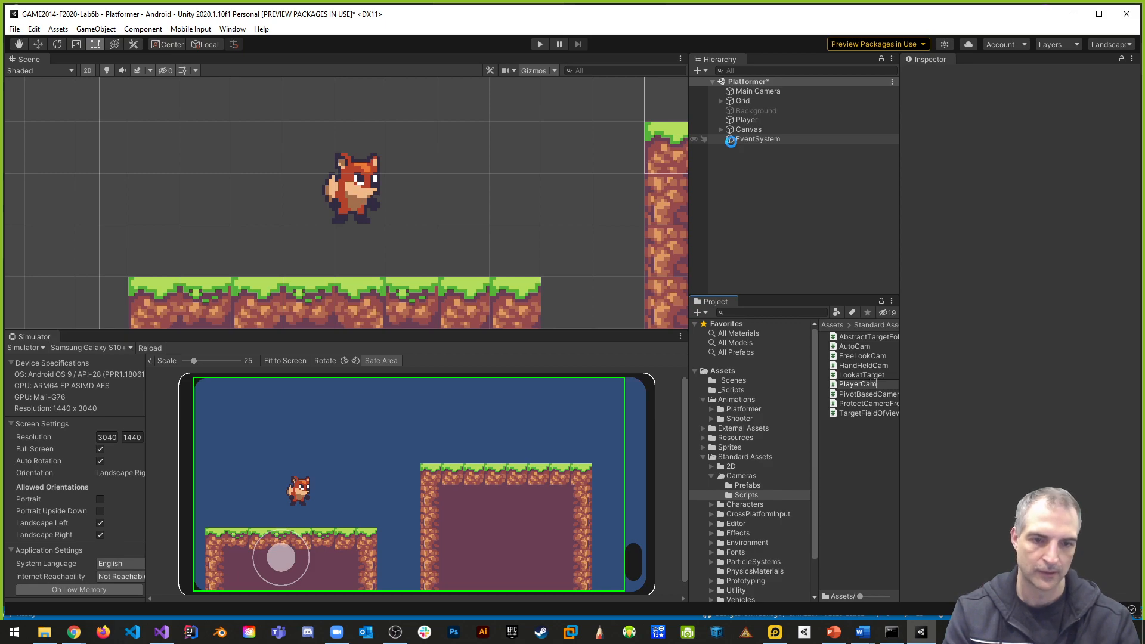
double_click(870, 393)
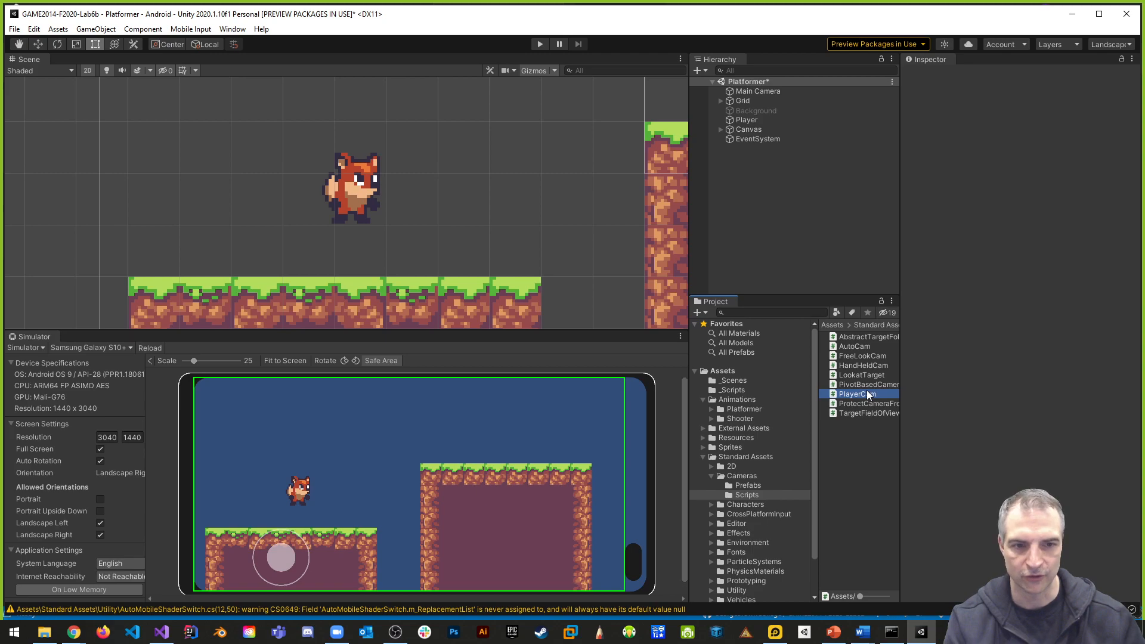
- Delete the Start method and its comment from the PlayerCam class, keeping only the Update method
left_click_drag(146, 260, 88, 204)
key("Delete")
key("Delete")
- In Update, set transform.position to new Vector3(transform.position.x, transform.position.y, -10f), and save the PlayerCam script
left_click(170, 257)
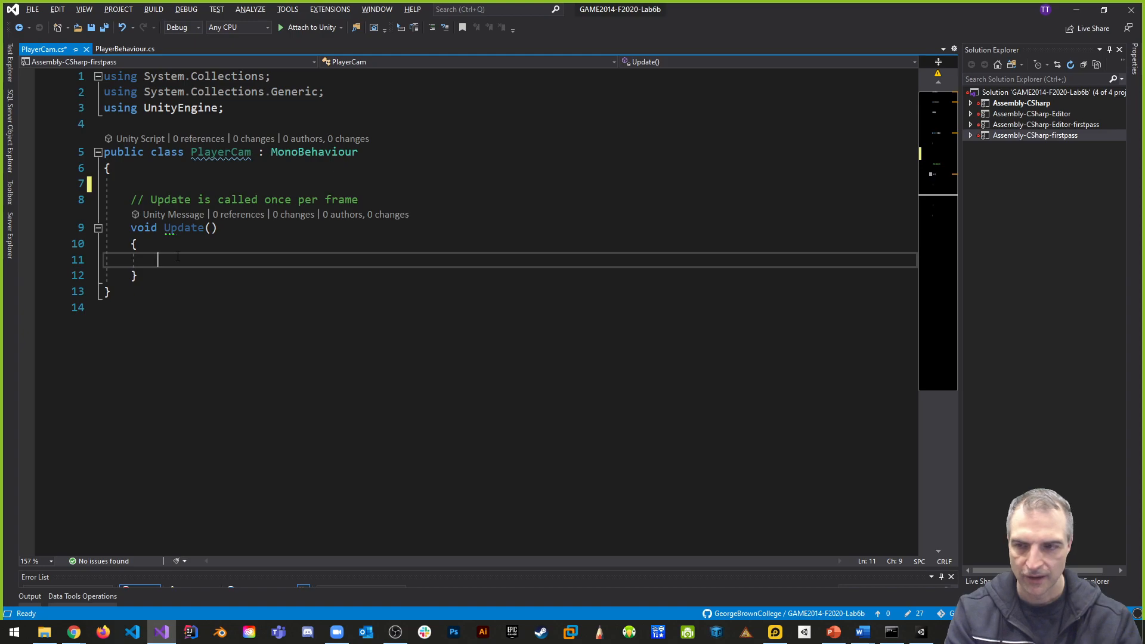
type("transform.pso")
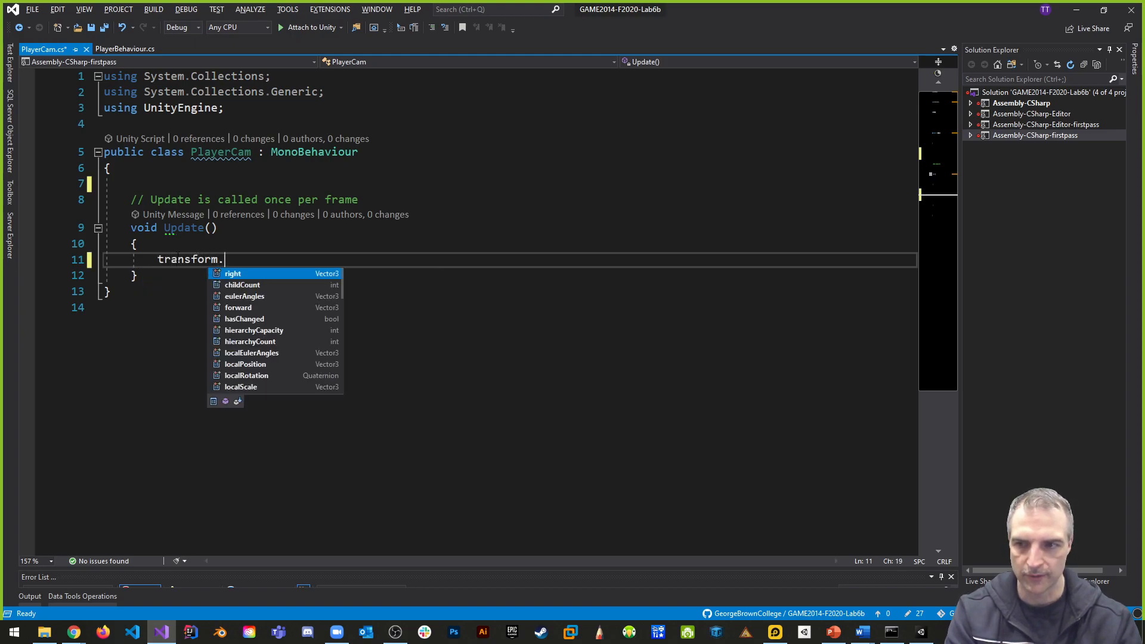
key("BackSpace")
key("BackSpace")
type("osition = new Ve")
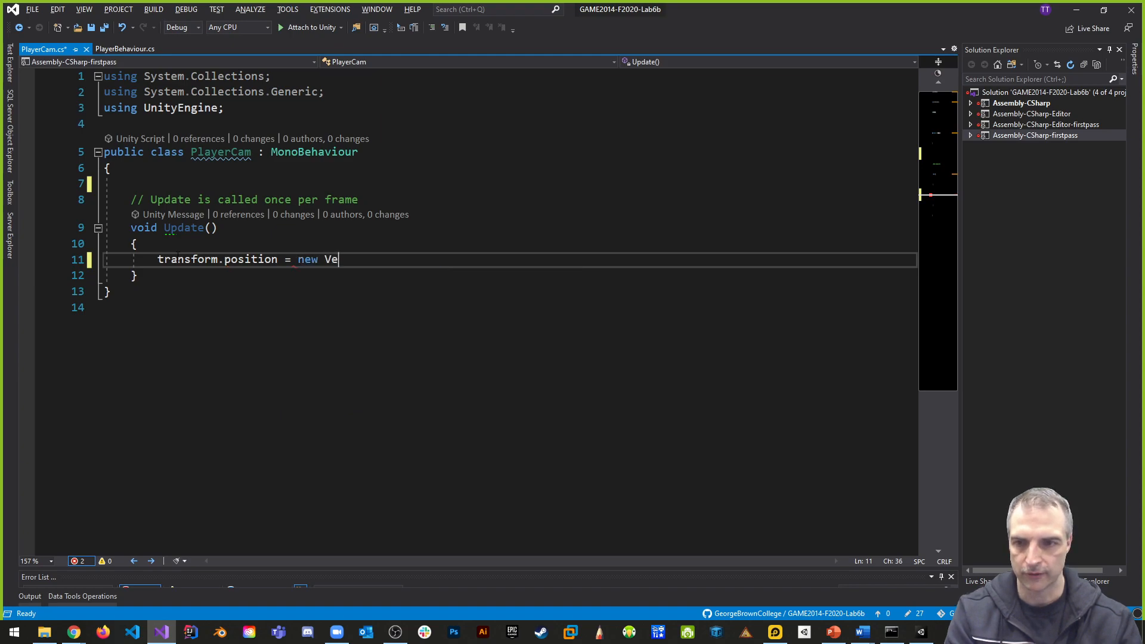
type("ctor3(transform.pso")
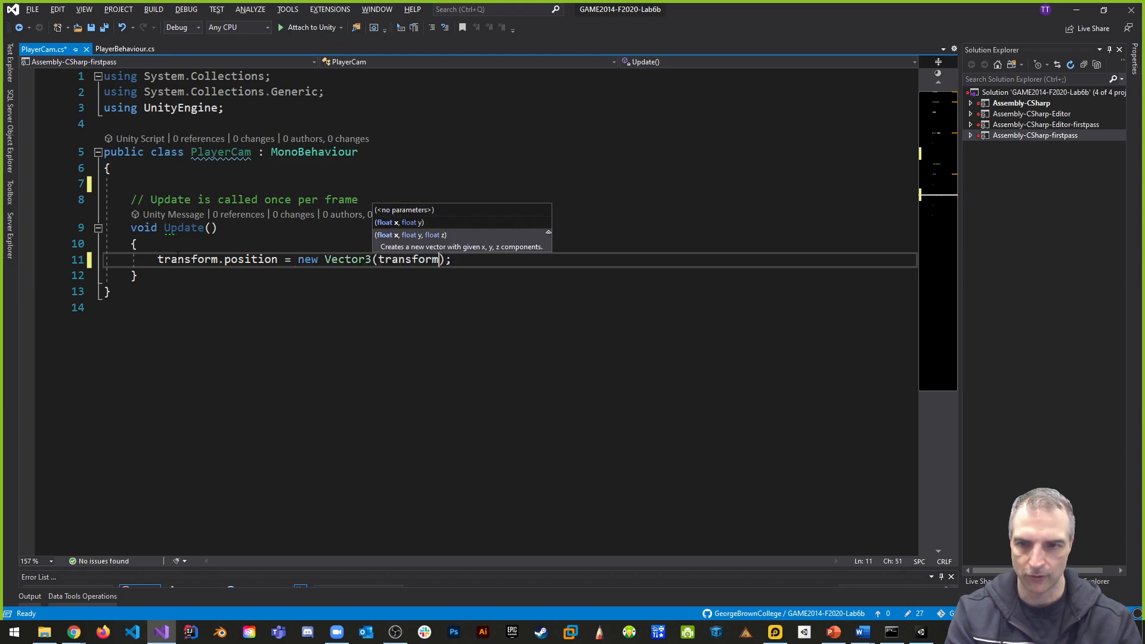
key("BackSpace")
key("BackSpace")
type("osition.x, ")
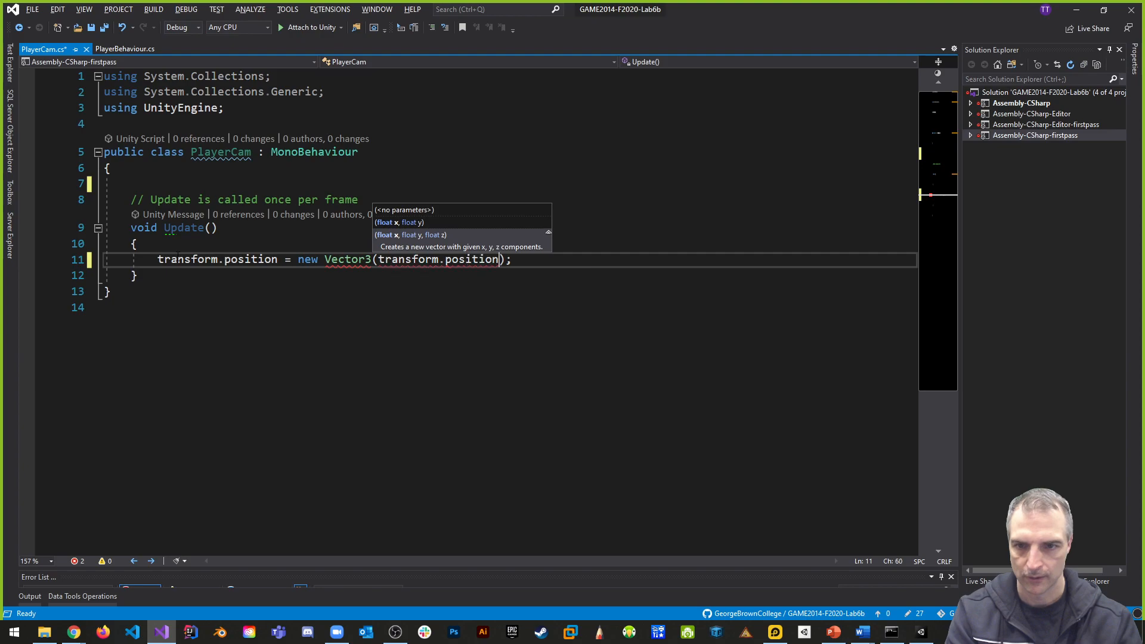
type("transform.pos")
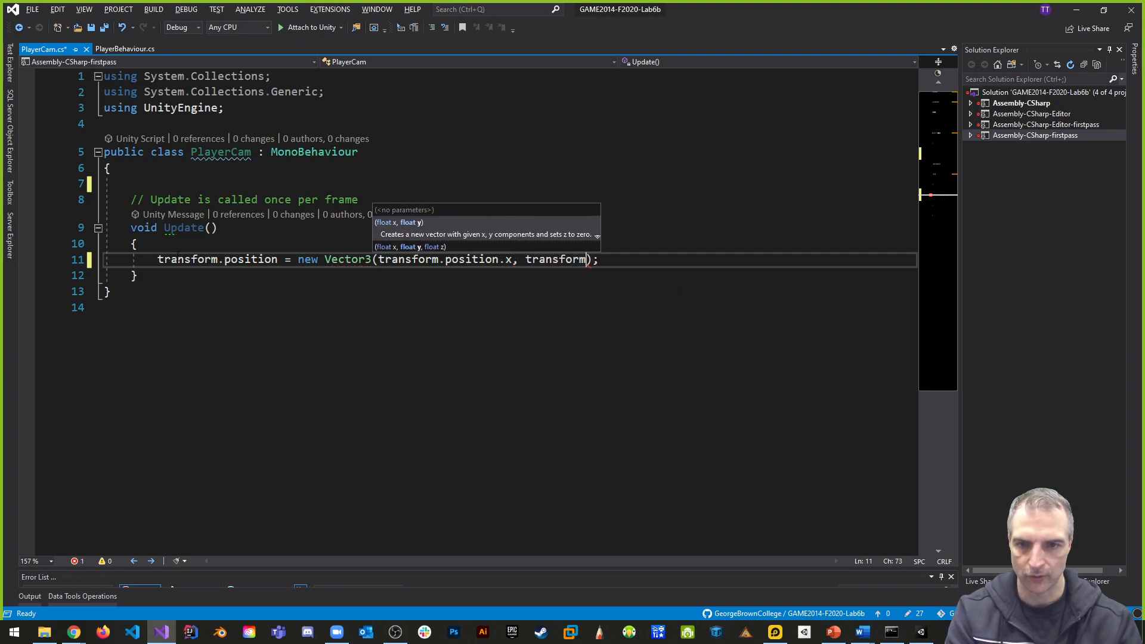
type("ition.y, ")
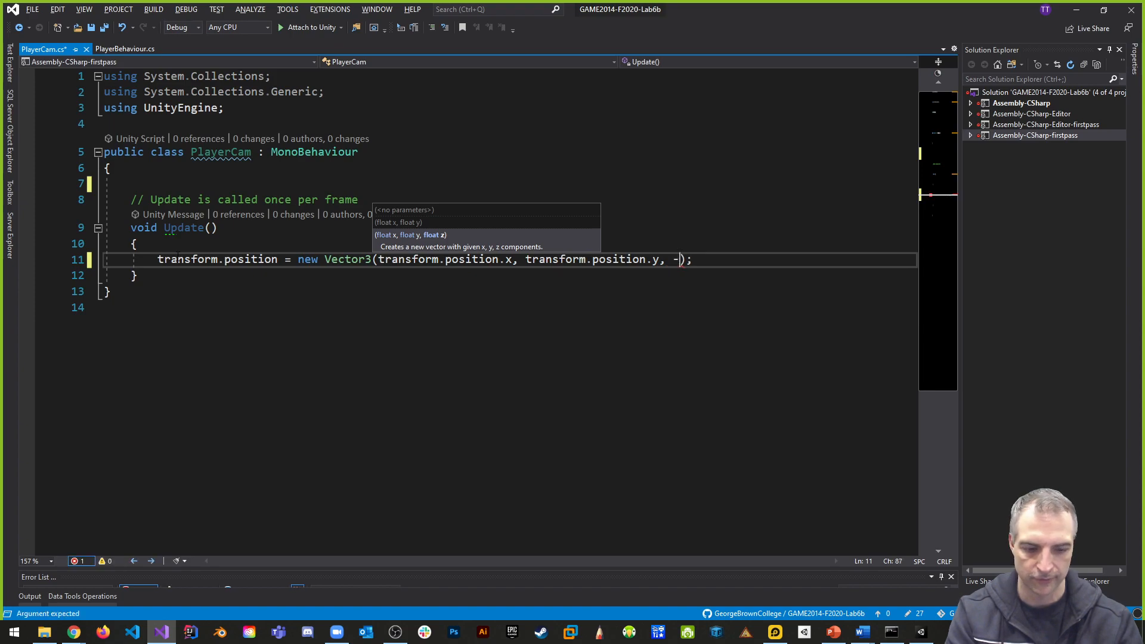
type("-10f")
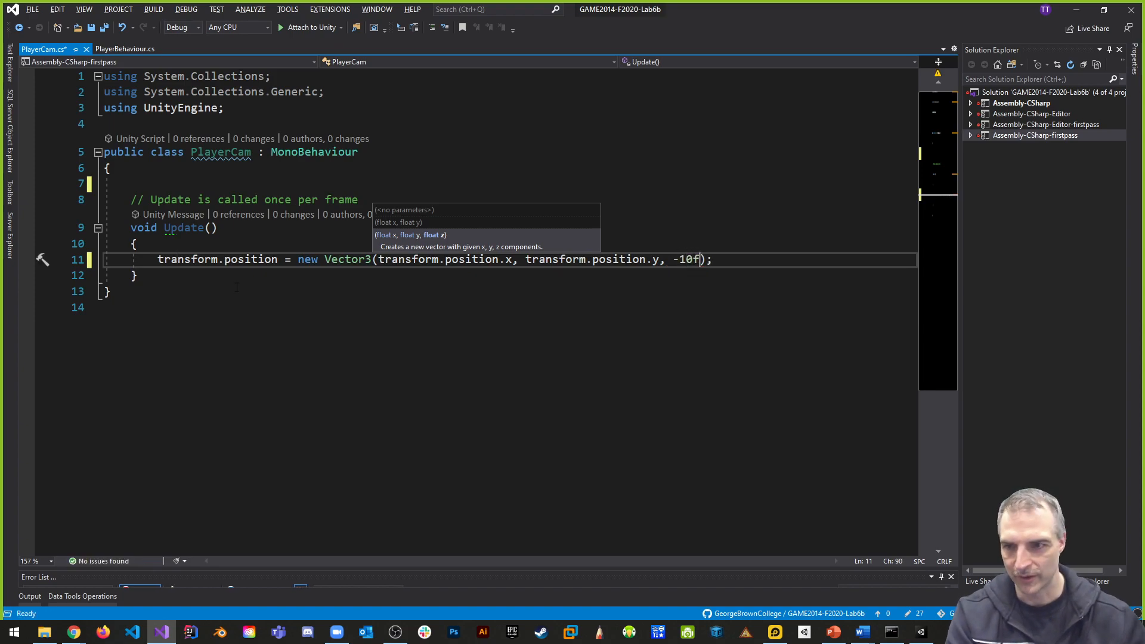
left_click(399, 167)
key("ctrl+s")
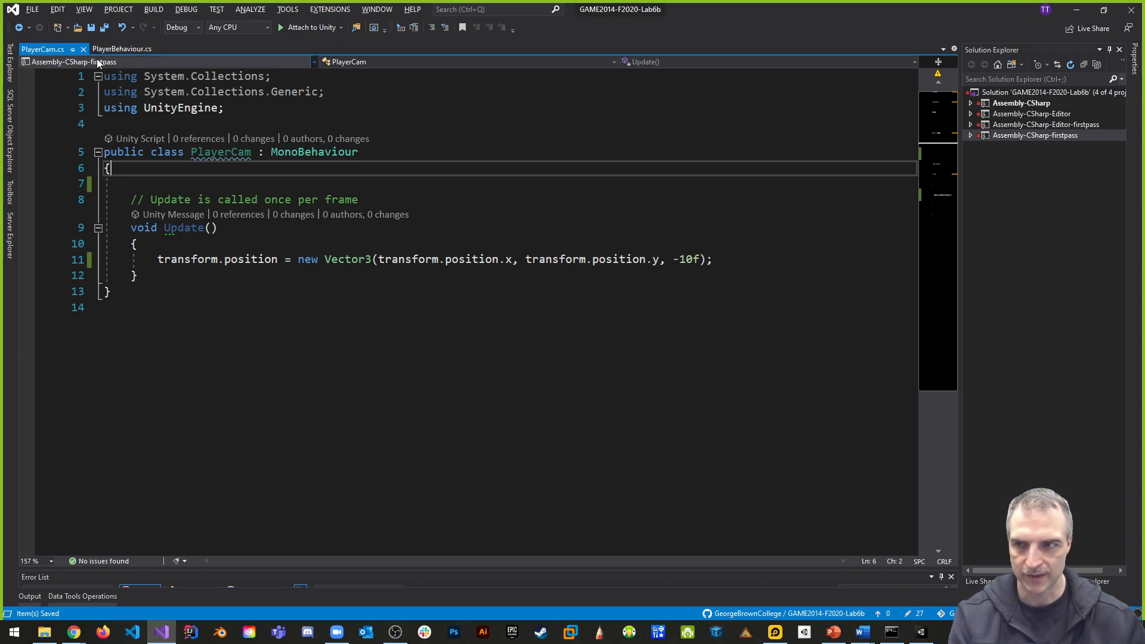
- Switch to Unity, attach the PlayerCam script to the Main Camera, and collapse its Auto Cam component
key("alt+Tab")
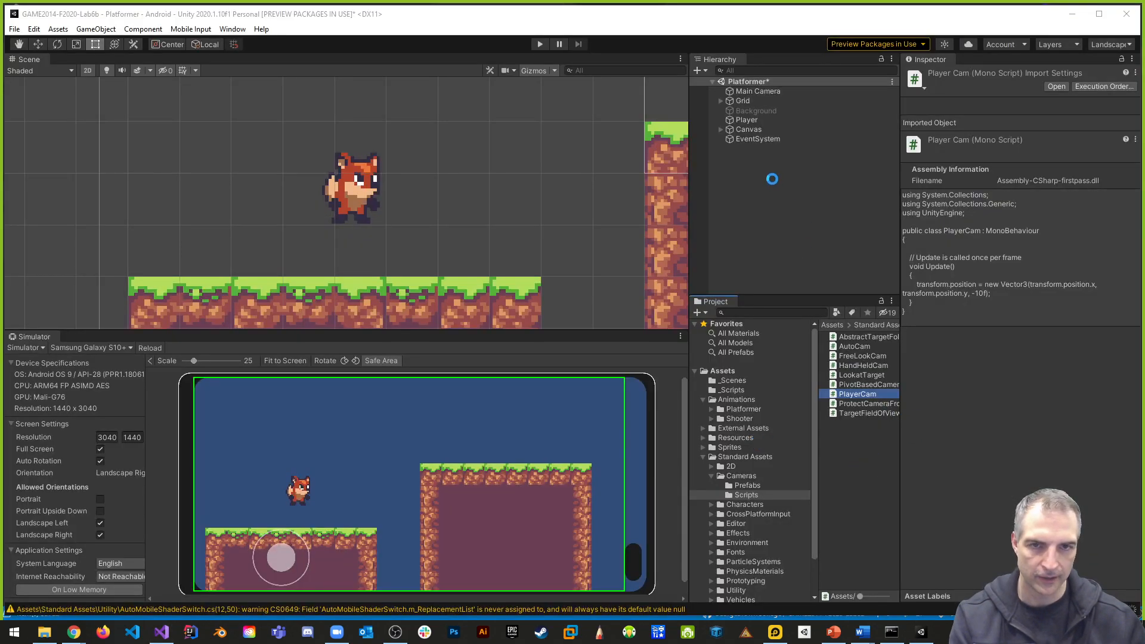
left_click(749, 91)
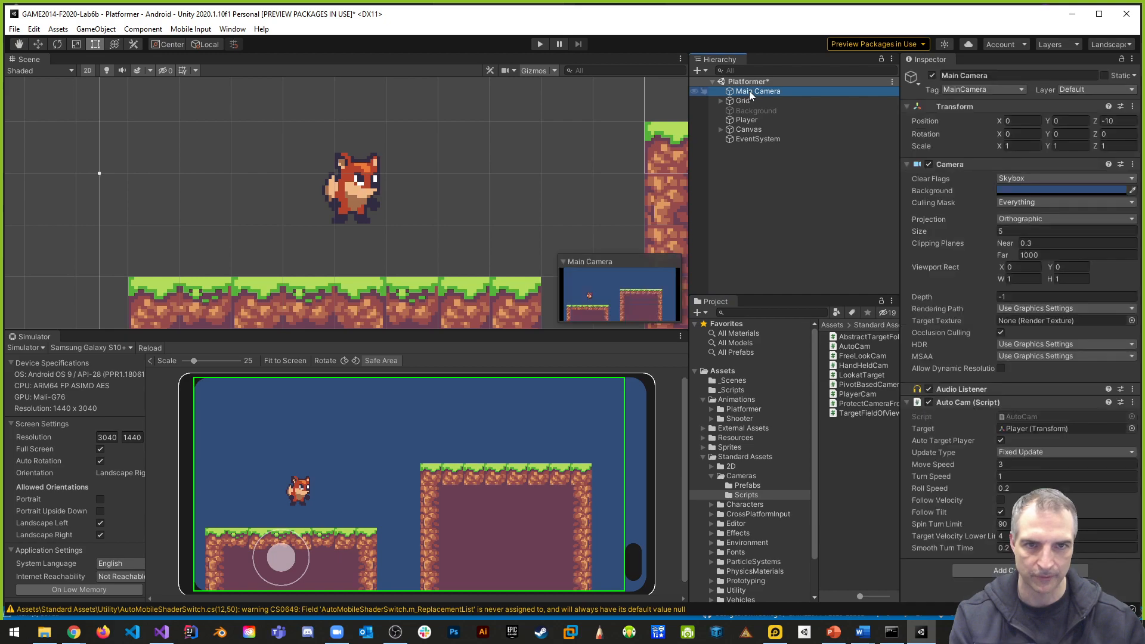
left_click_drag(857, 391, 960, 563)
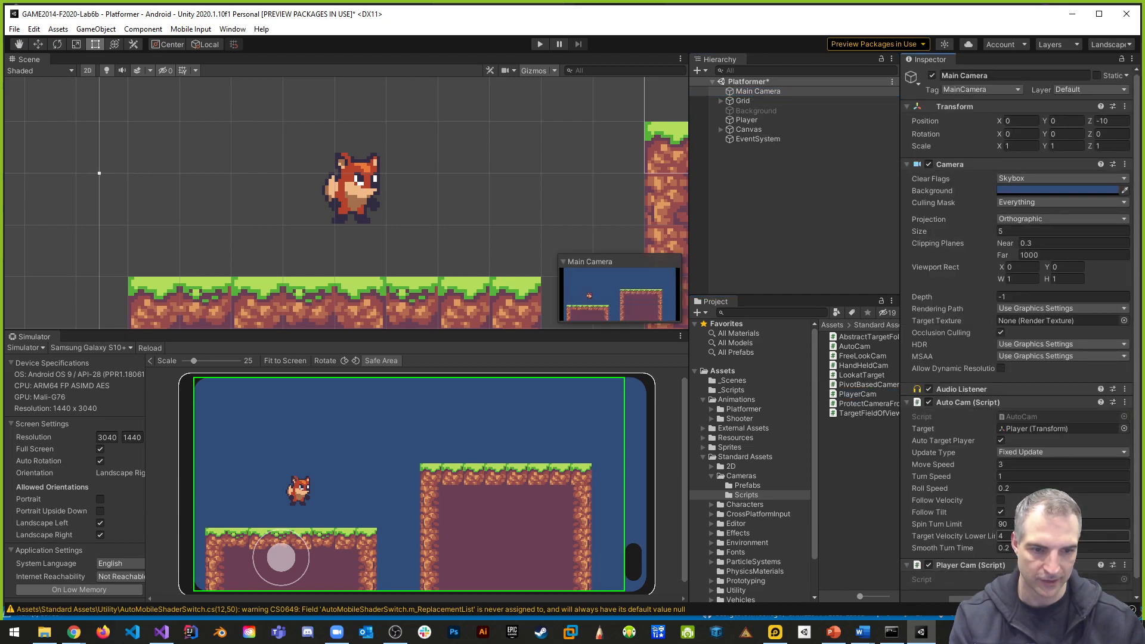
left_click(908, 402)
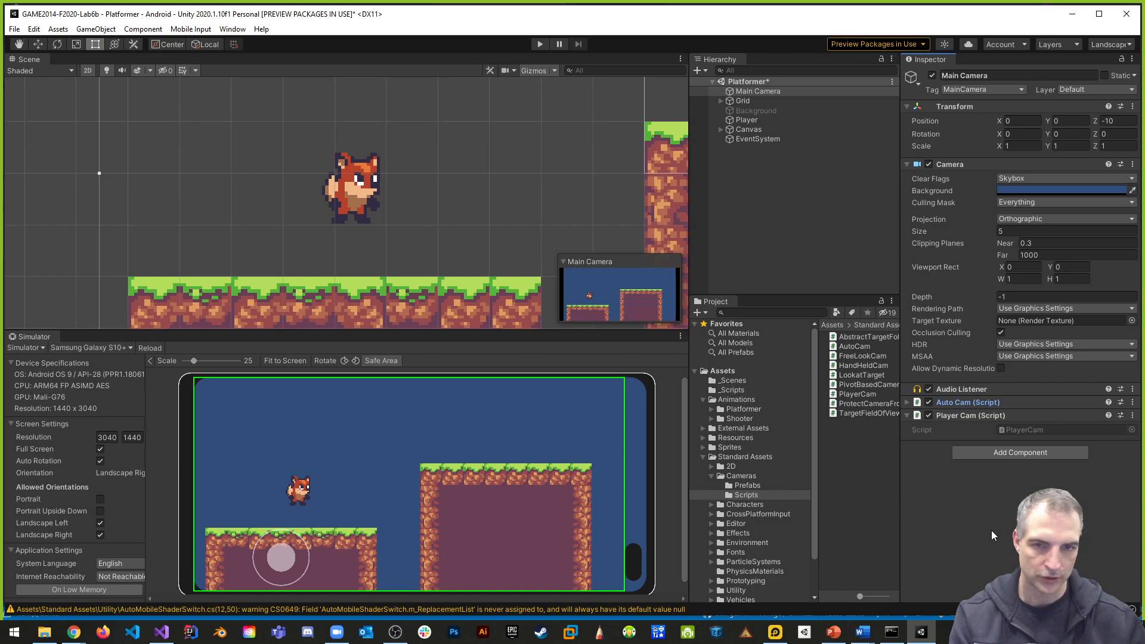
- Reopen the PlayerCam script, write the camera's z value in the Vector3 as -10.0f, and save the file
double_click(1039, 427)
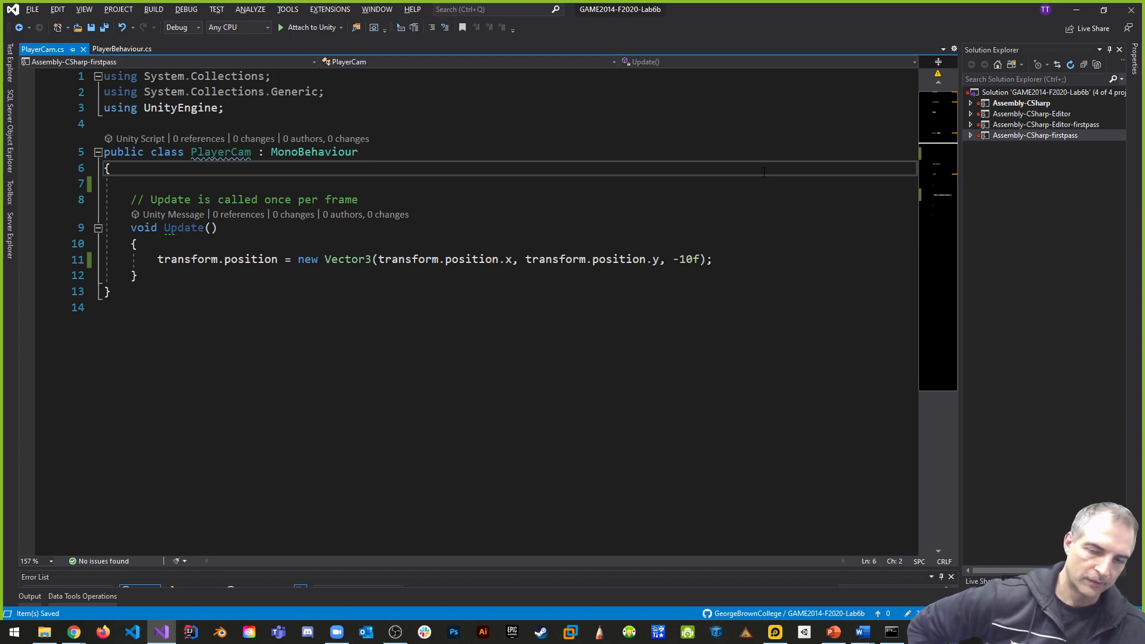
left_click(730, 262)
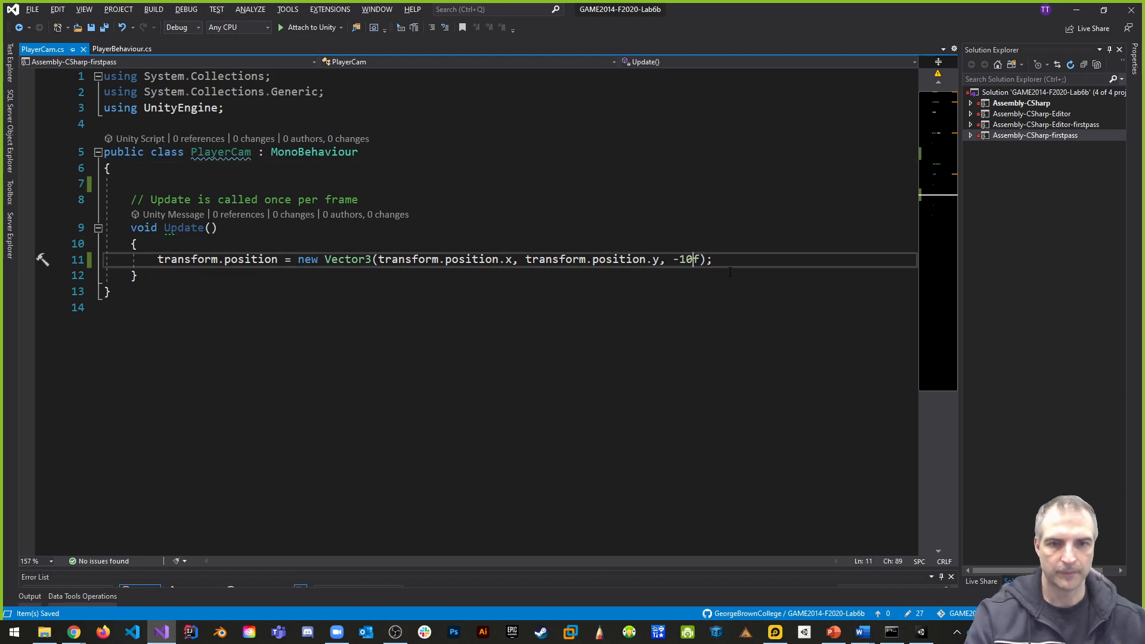
type(".0")
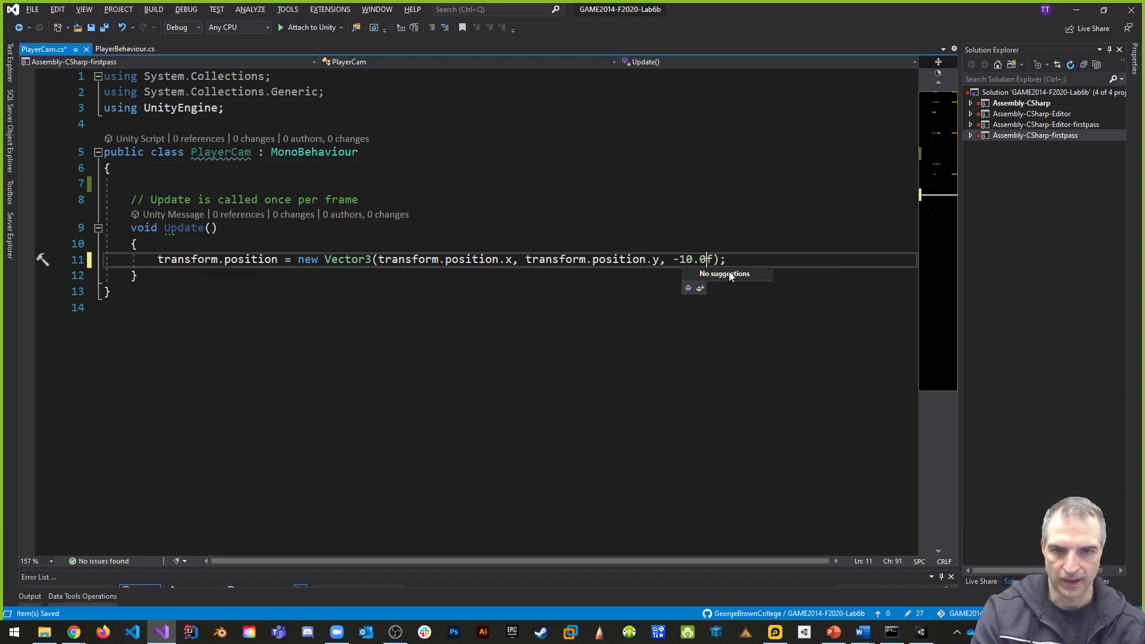
key("ctrl+s")
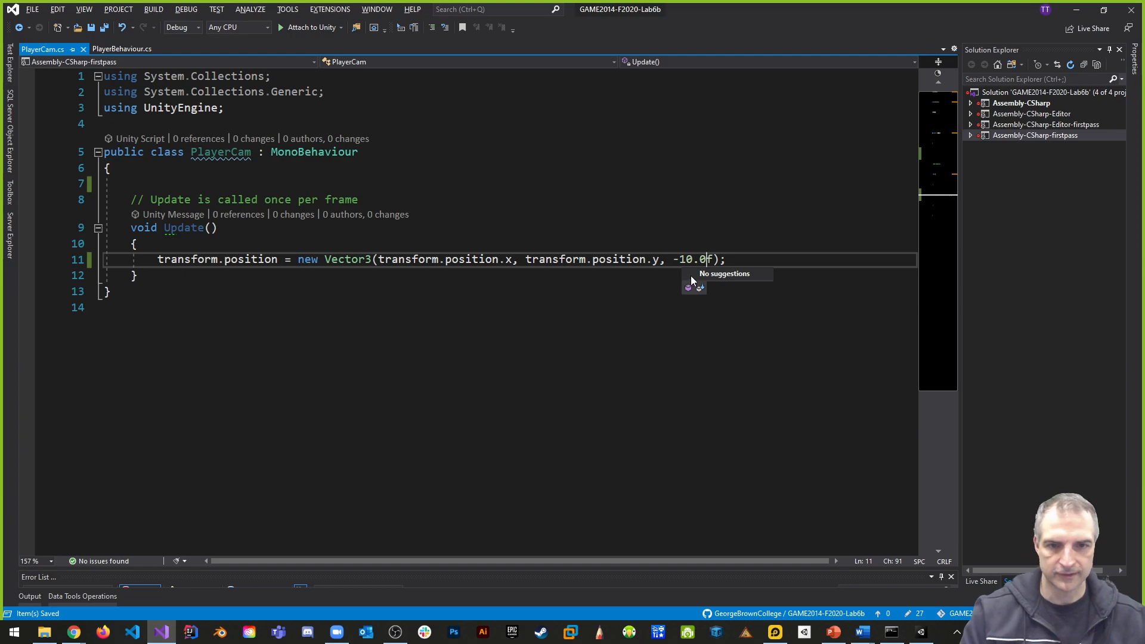
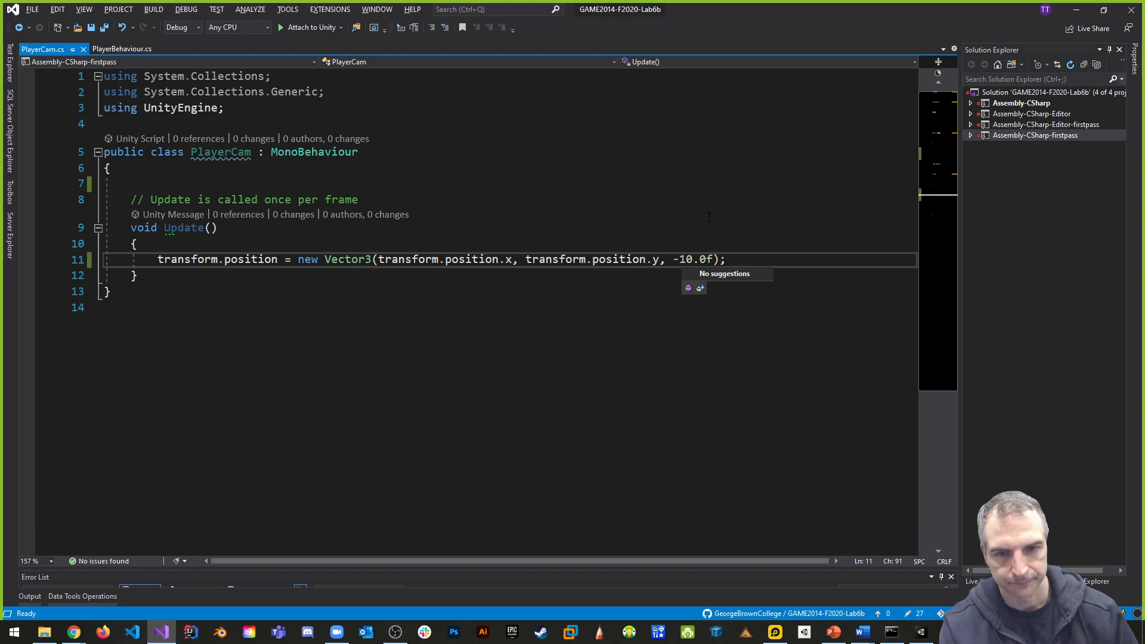
- Switch to Unity, playtest the camera following the player with the on-screen joystick, and save the Platformer scene
key("alt+Tab")
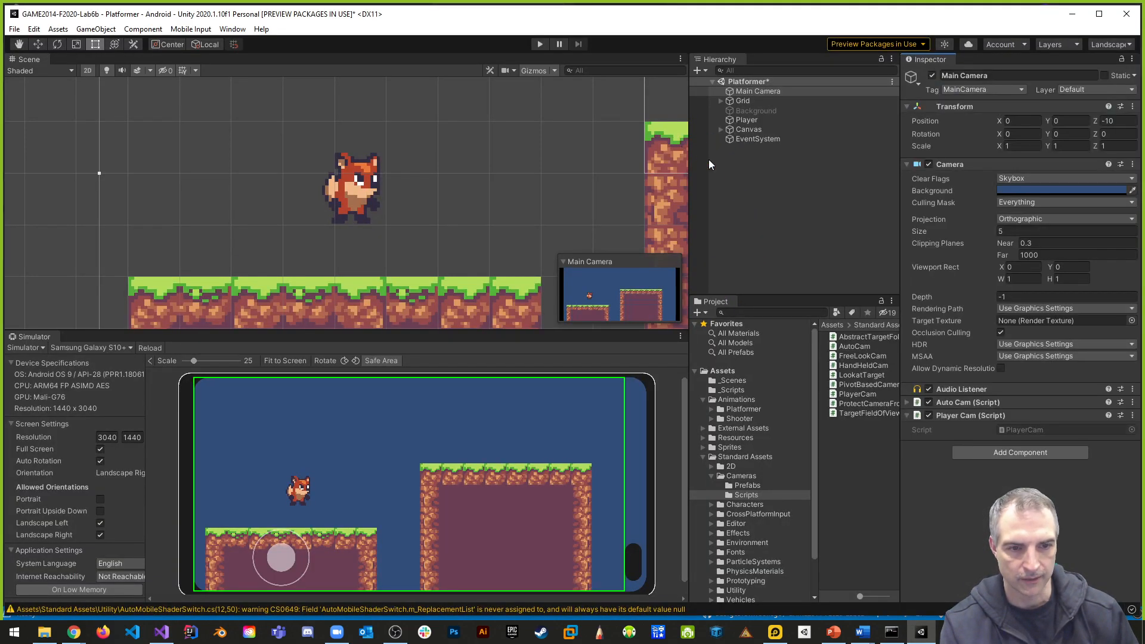
left_click(541, 45)
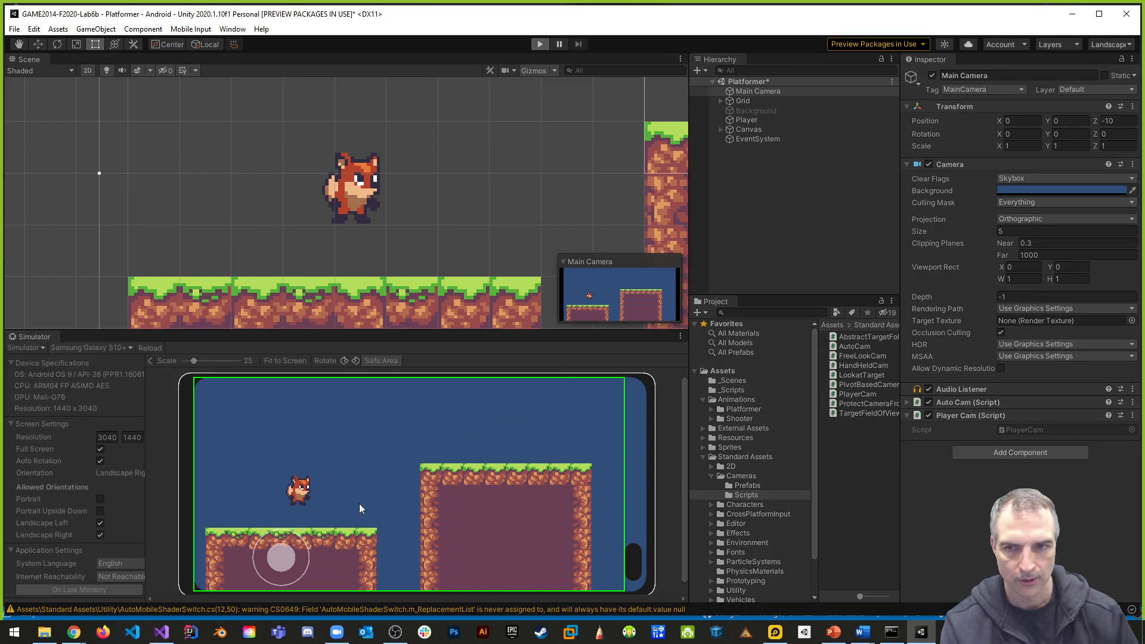
left_click_drag(283, 556, 287, 512)
mouse_move(292, 577)
left_mouse_down()
mouse_move(274, 555)
mouse_move(306, 554)
mouse_move(285, 560)
left_mouse_up()
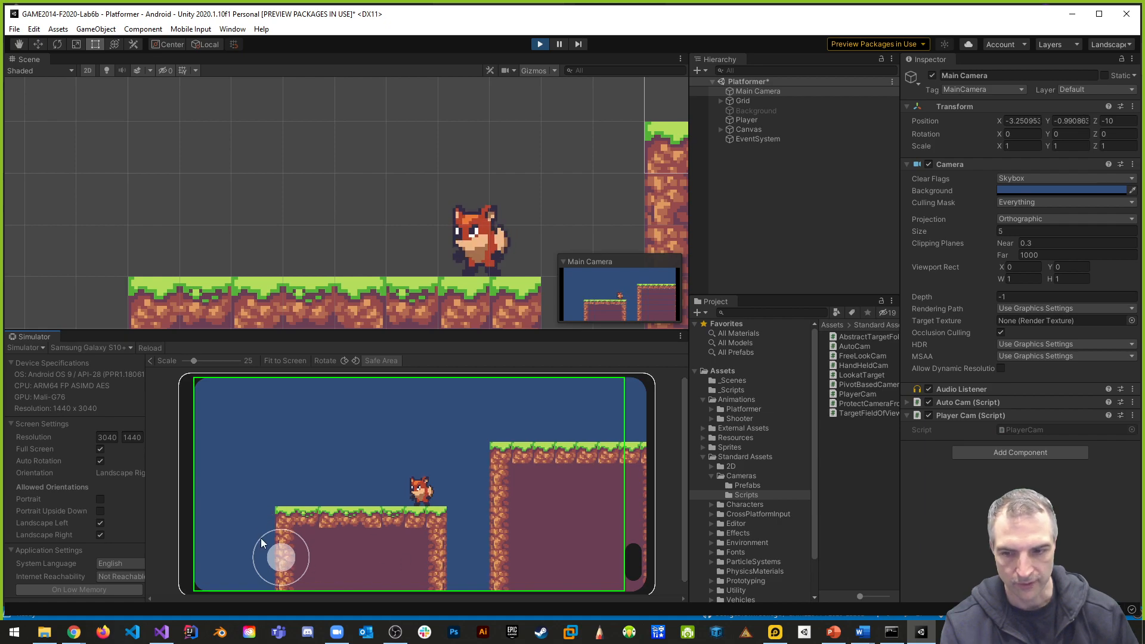
left_click_drag(278, 557, 231, 521)
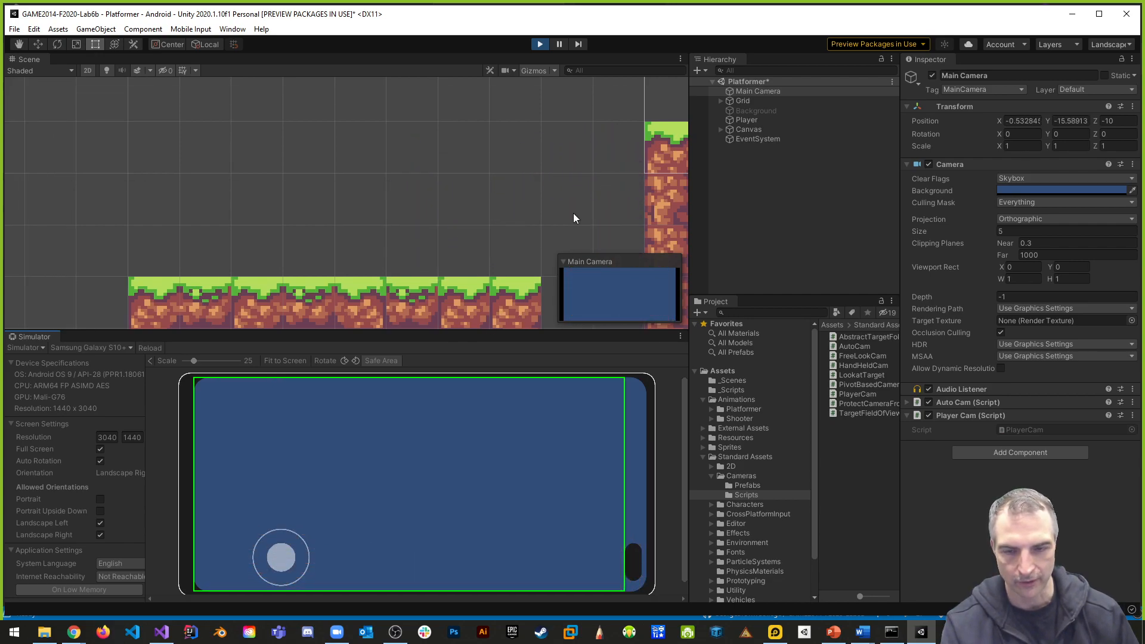
left_click(540, 45)
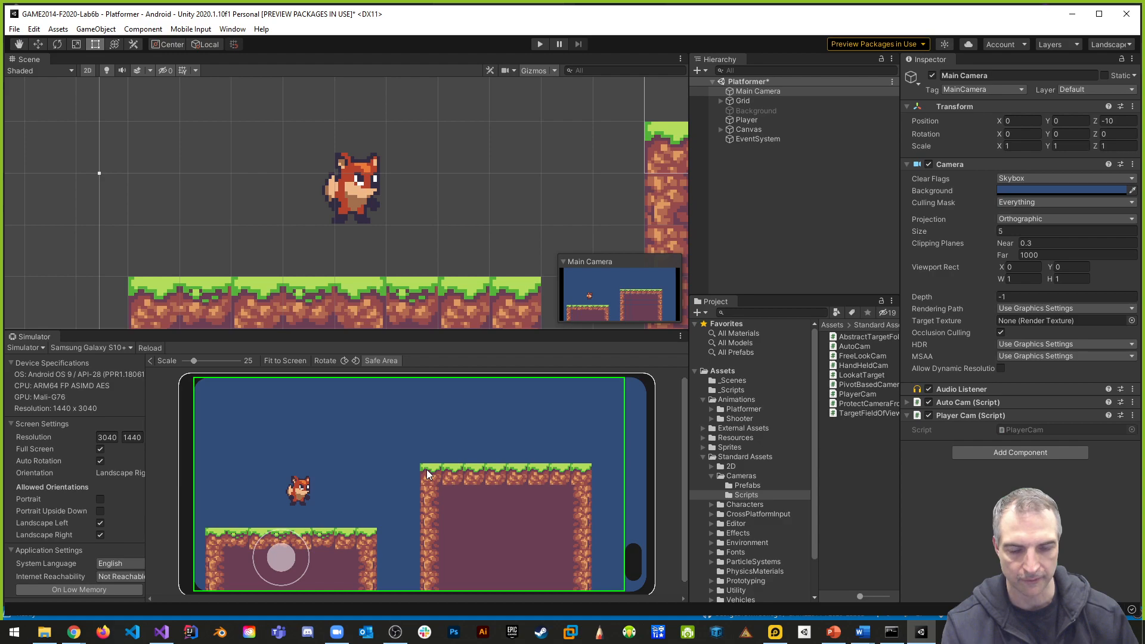
key("ctrl+s")
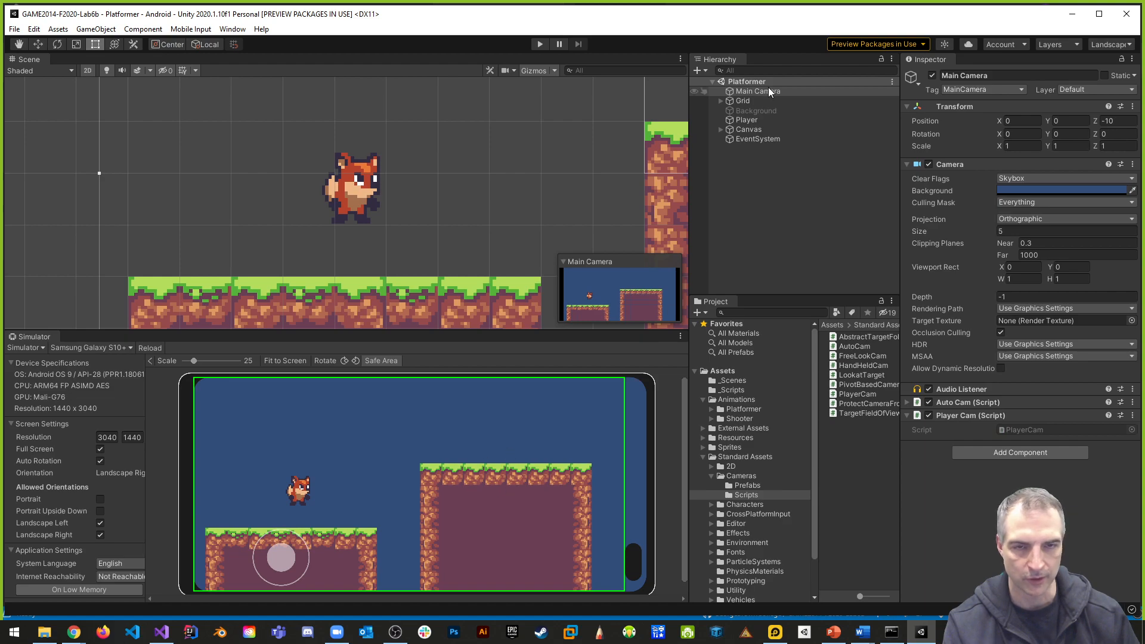
- Enable the Background object, playtest the camera follow against it, and disable the object again
left_click(788, 112)
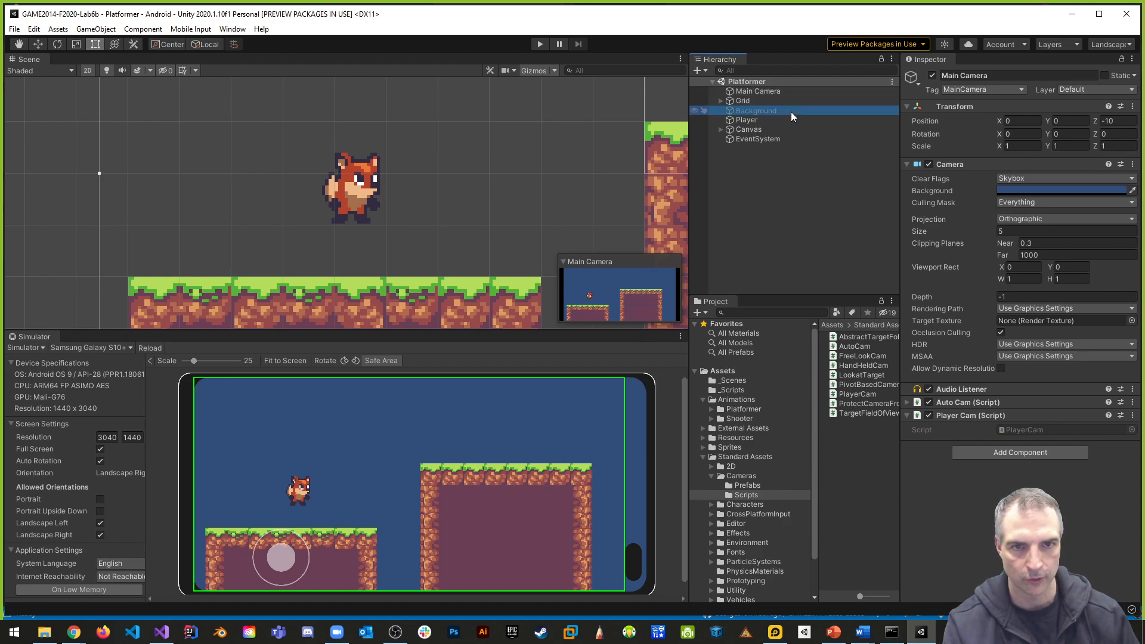
left_click(932, 75)
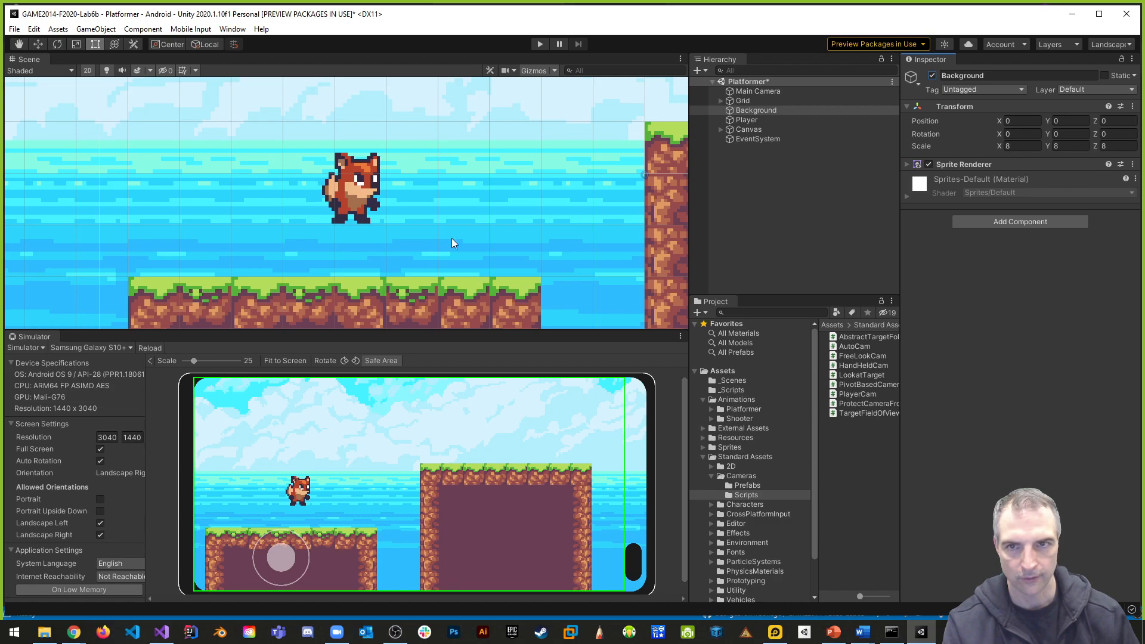
left_click(540, 45)
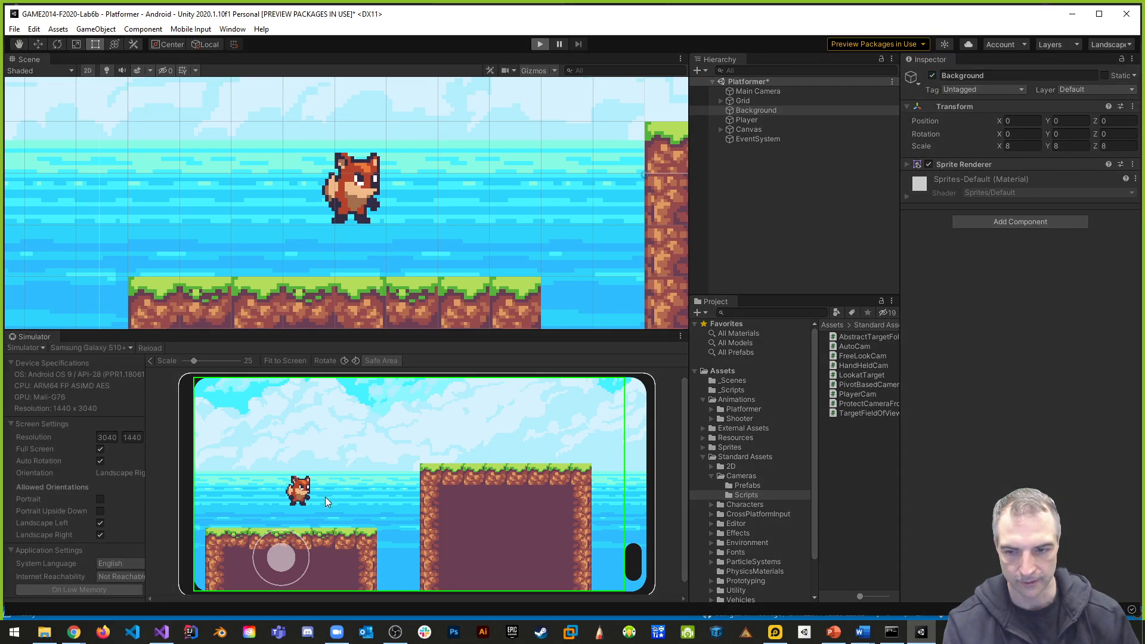
left_click_drag(296, 572, 215, 556)
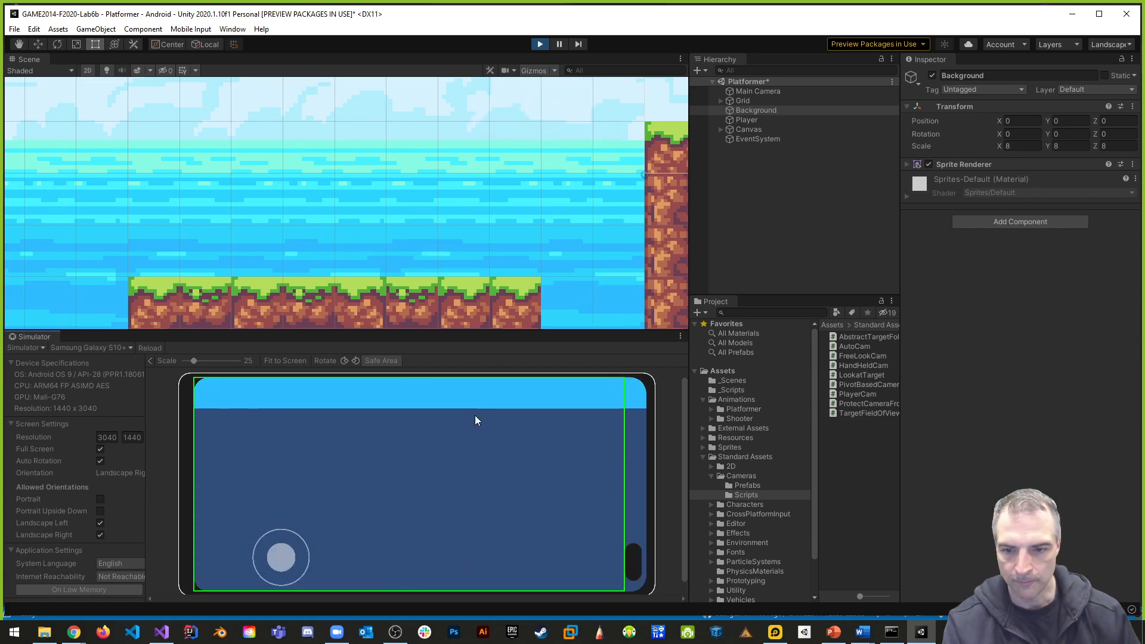
left_click(540, 45)
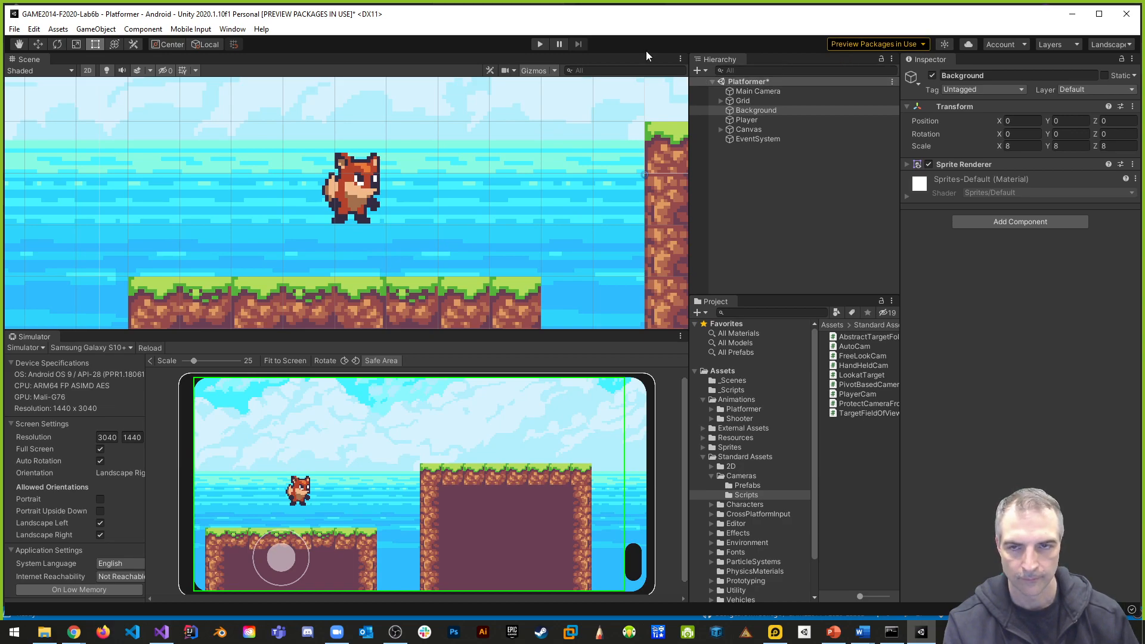
left_click(932, 76)
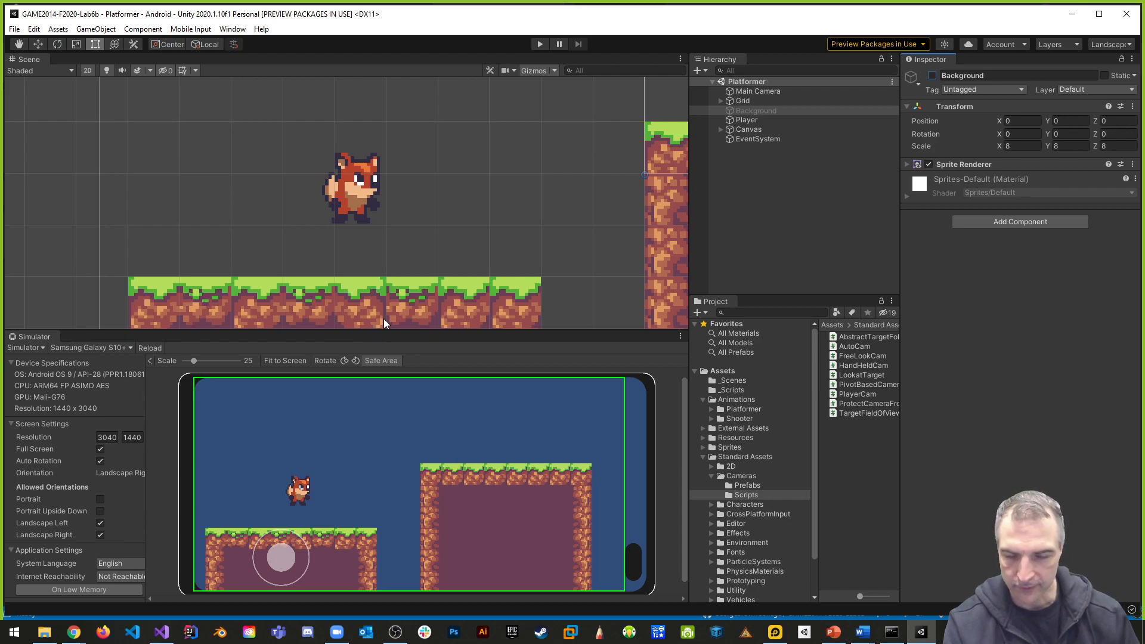
- Save the Unity project, switch to the Command Prompt, and stage all changes with git add
left_click(15, 29)
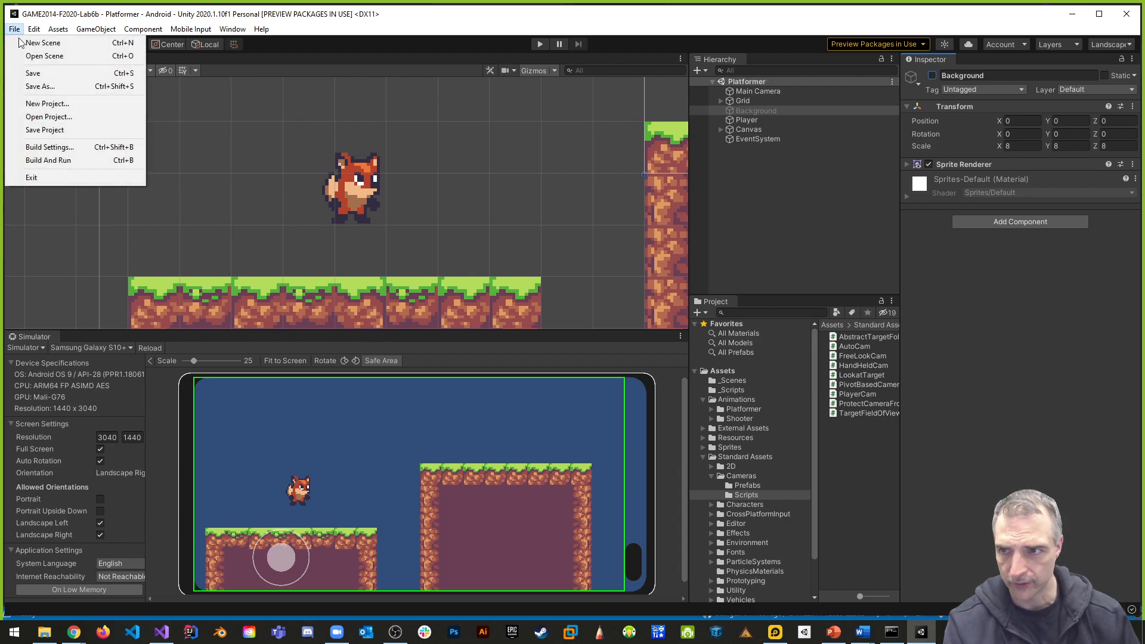
left_click(44, 130)
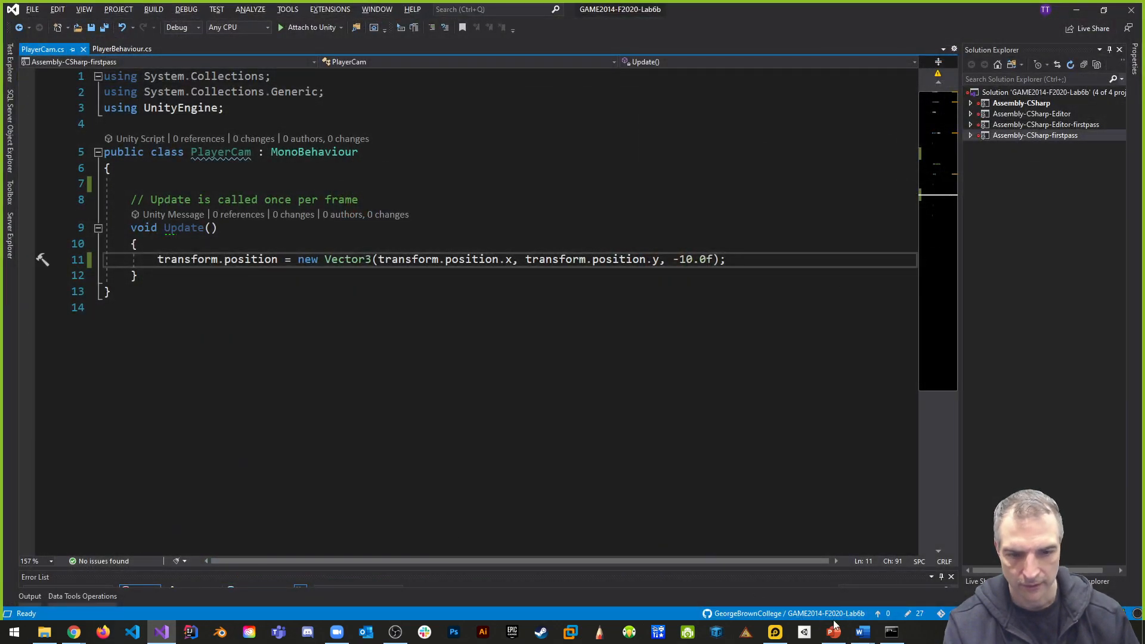
left_click(891, 631)
type("git add .")
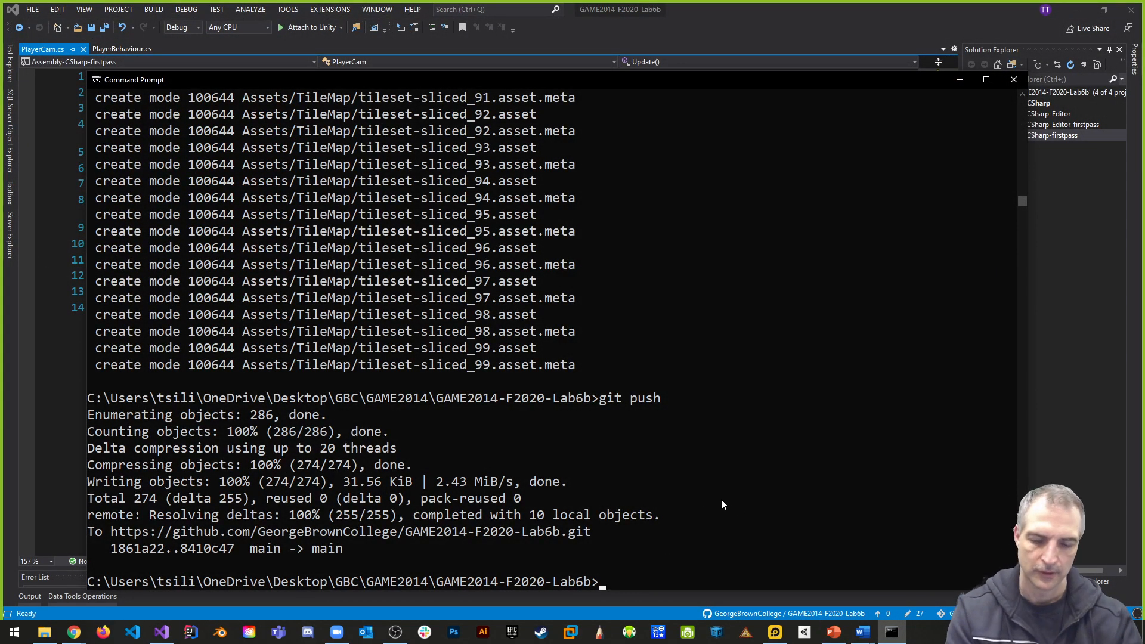
key("Return")
- Commit the staged changes with the message "added player" and push the commit to the remote repository
type("git co")
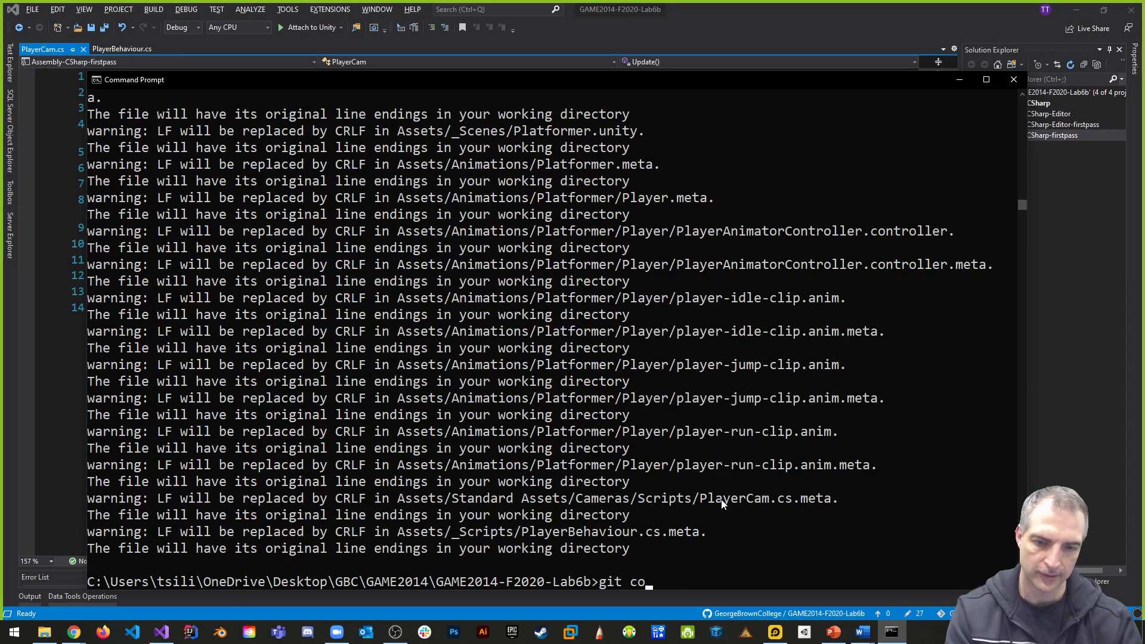
type("mmit -m \"added player")
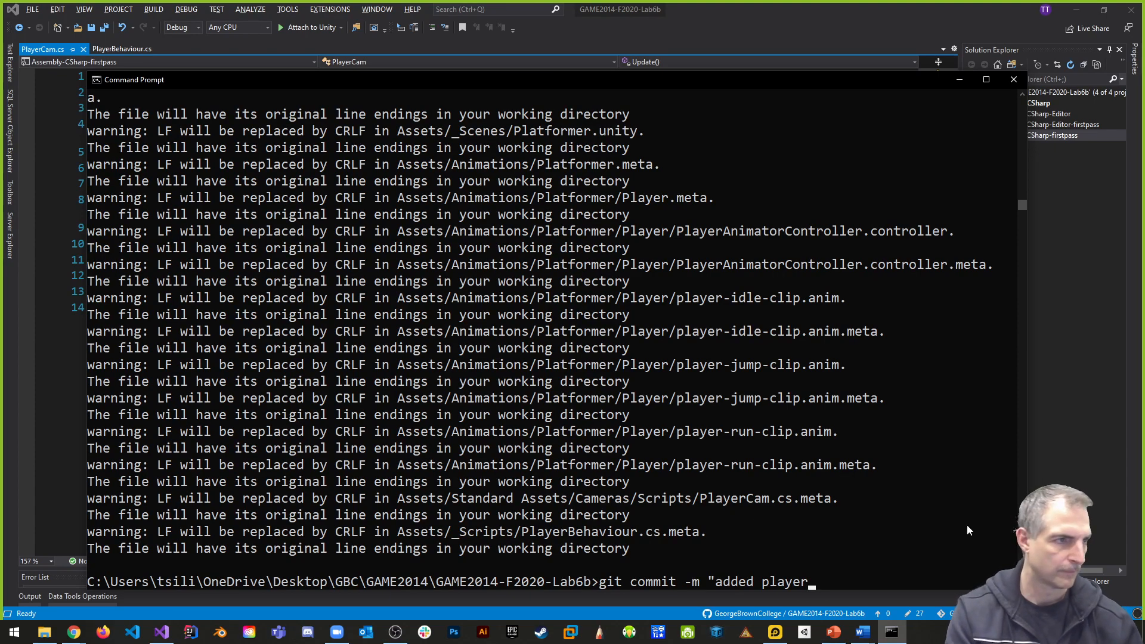
left_click(855, 583)
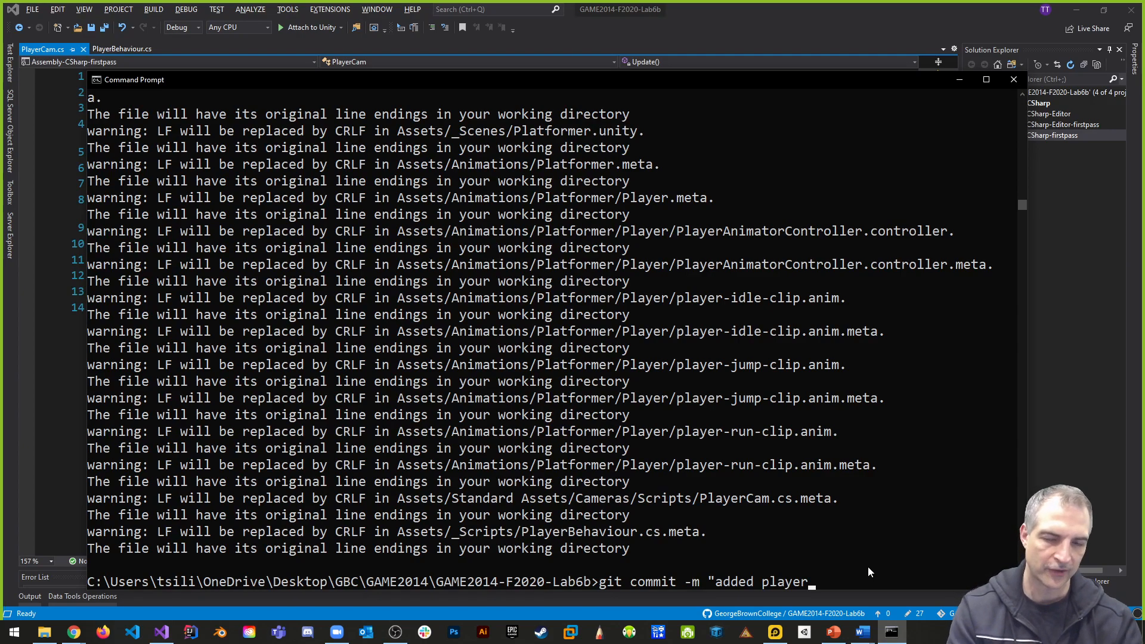
type("\"")
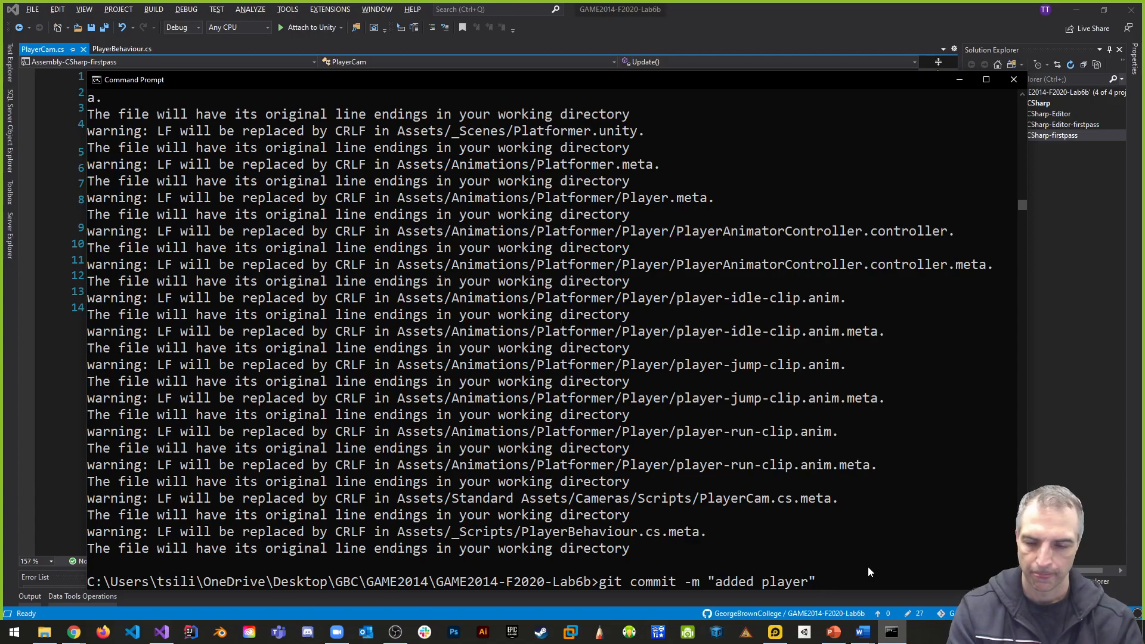
key("Return")
type("git push")
key("Return")
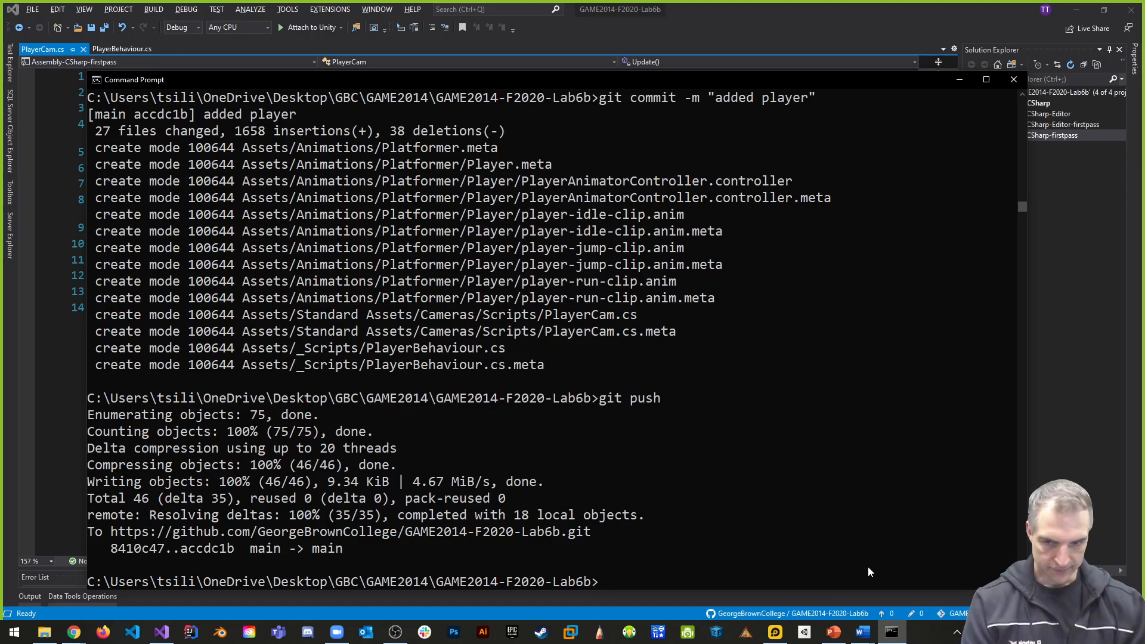
- Reopen the GAME2014-F2020-Lab6b project from Unity Hub and run Build And Run for Android
left_click(803, 634)
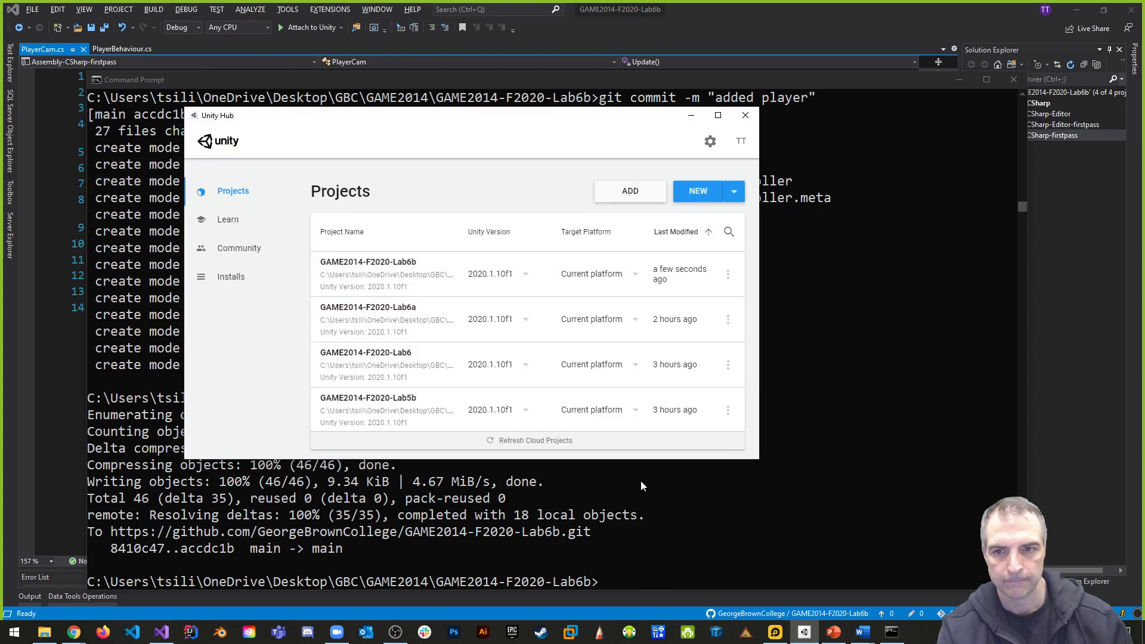
left_click(399, 265)
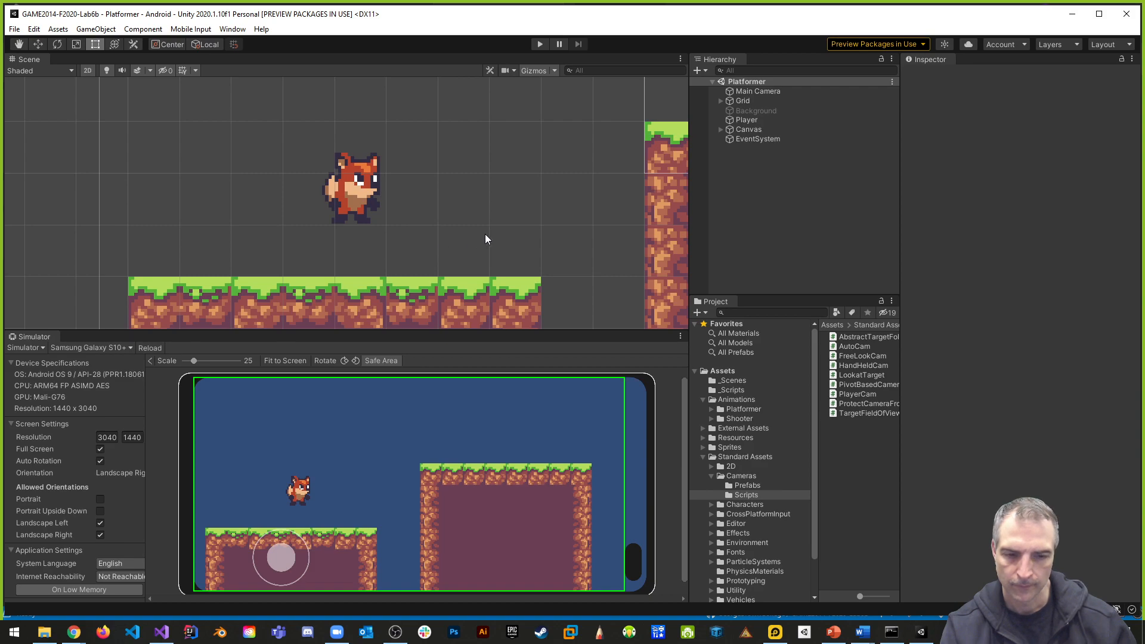
left_click(14, 29)
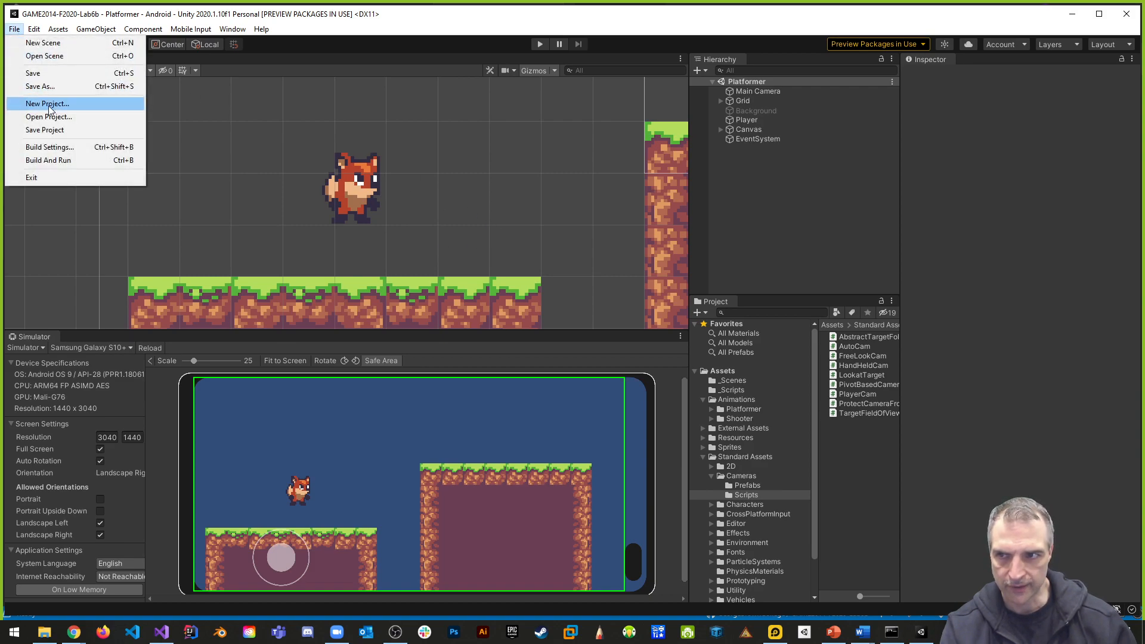
left_click(54, 159)
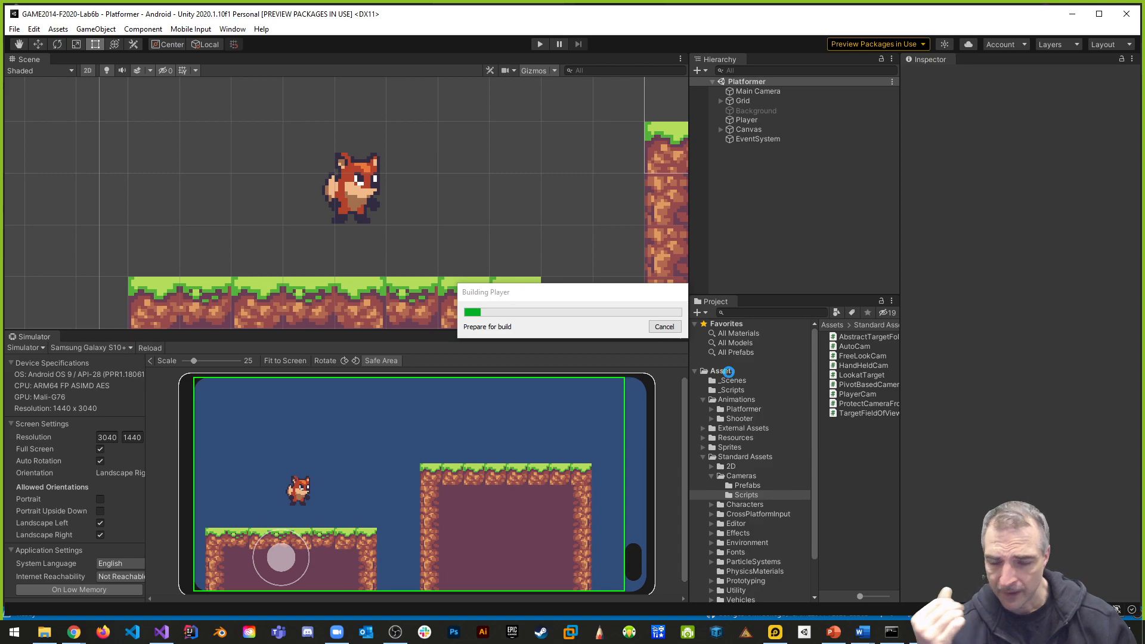
- Playtest the Lab6b build in LDPlayer by moving and jumping the player with the joystick, and close the app
mouse_move(921, 633)
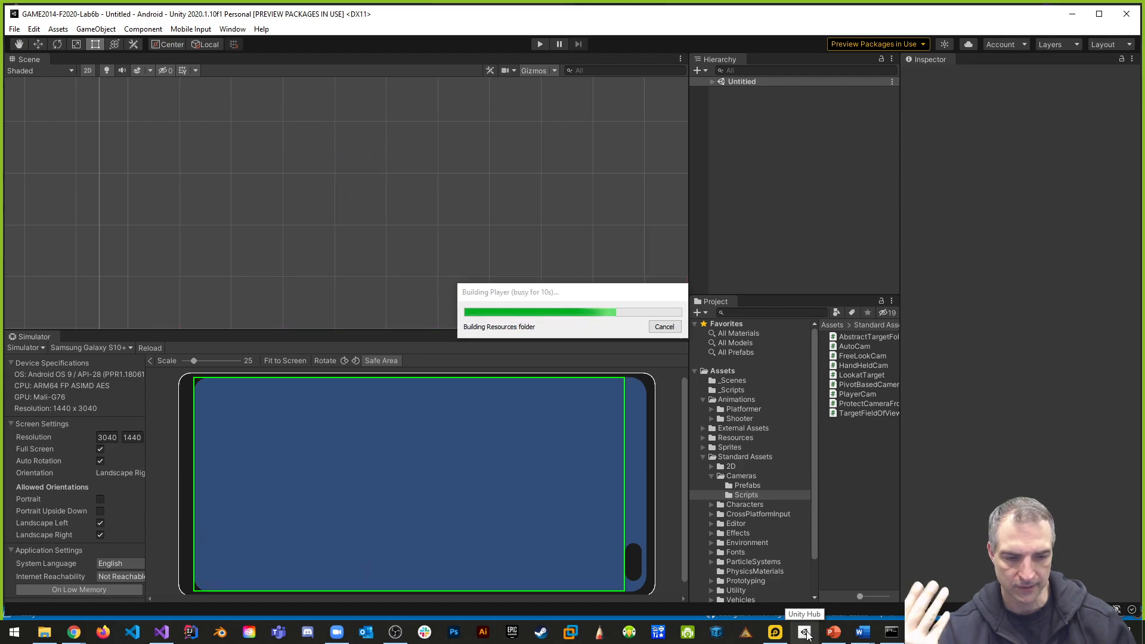
left_click(776, 634)
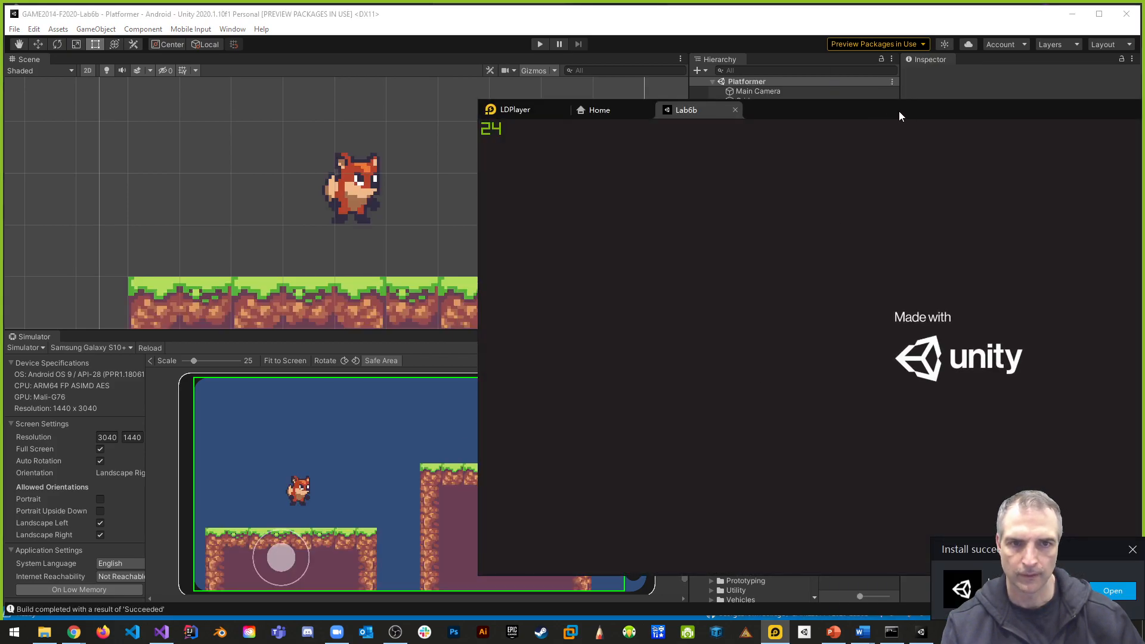
left_click_drag(878, 108, 537, 113)
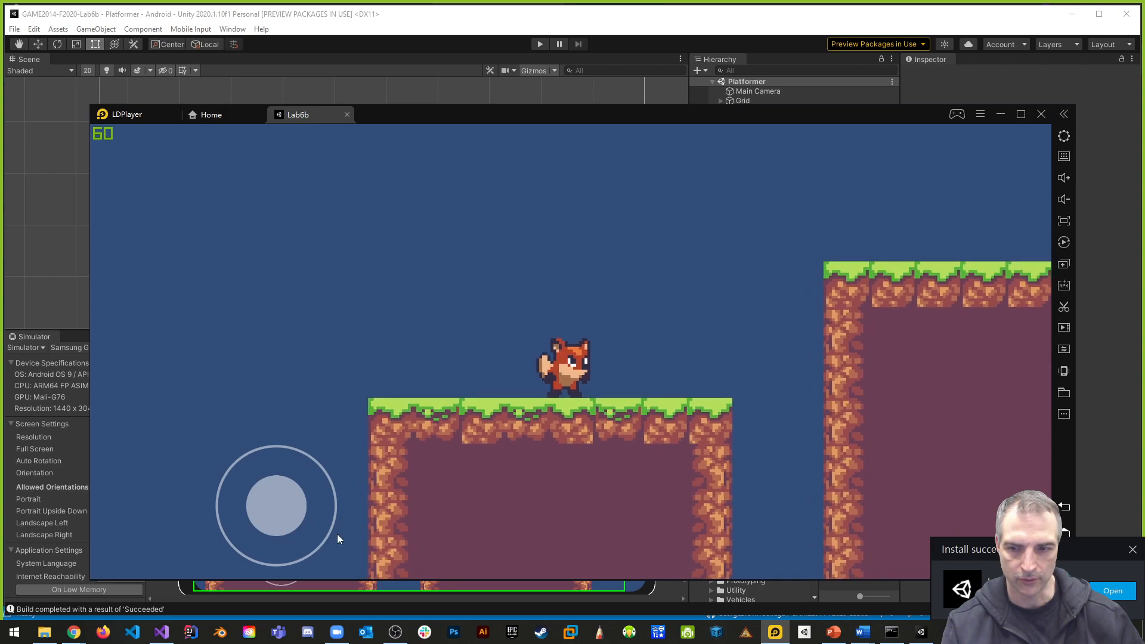
left_click_drag(282, 509, 281, 452)
left_click(262, 521)
left_click_drag(261, 521, 376, 371)
left_click_drag(282, 500, 280, 310)
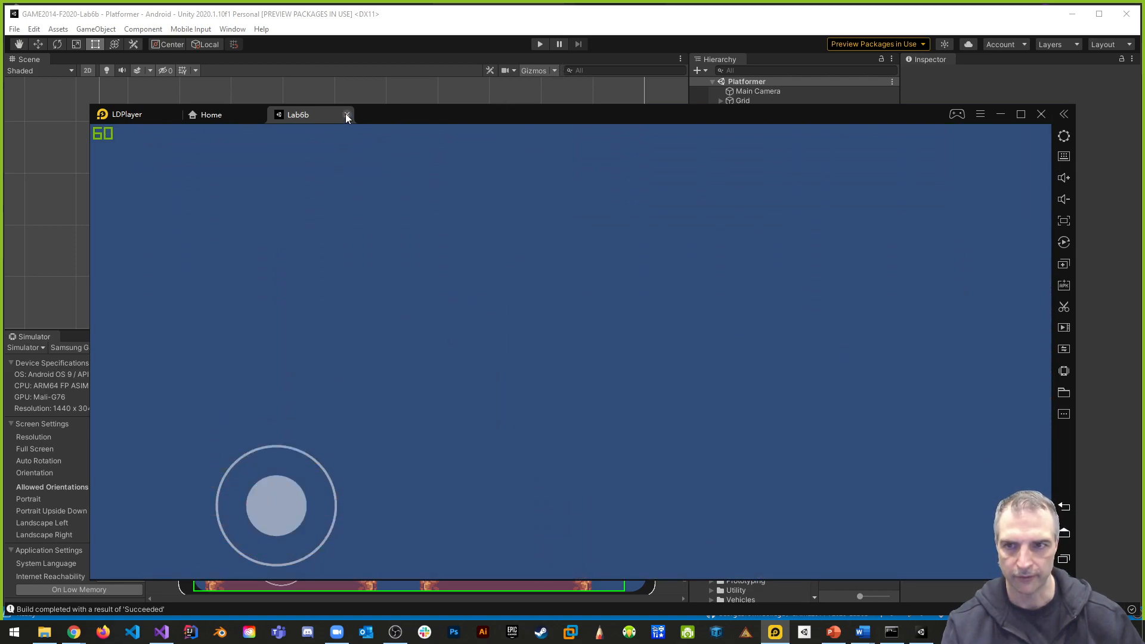
left_click(346, 116)
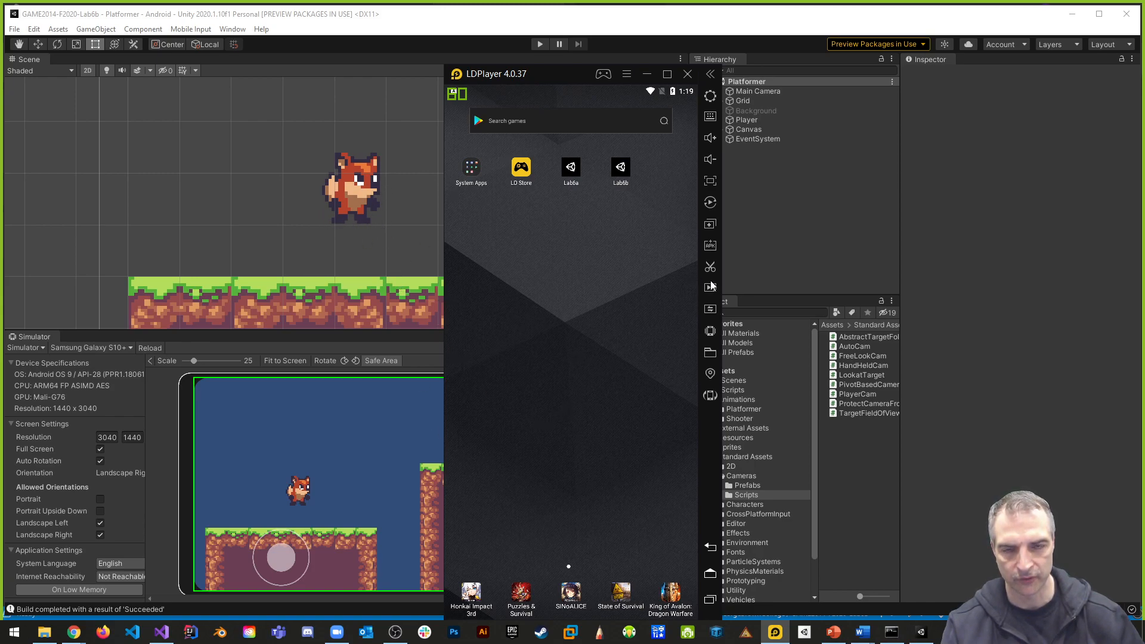
left_click_drag(557, 82, 896, 102)
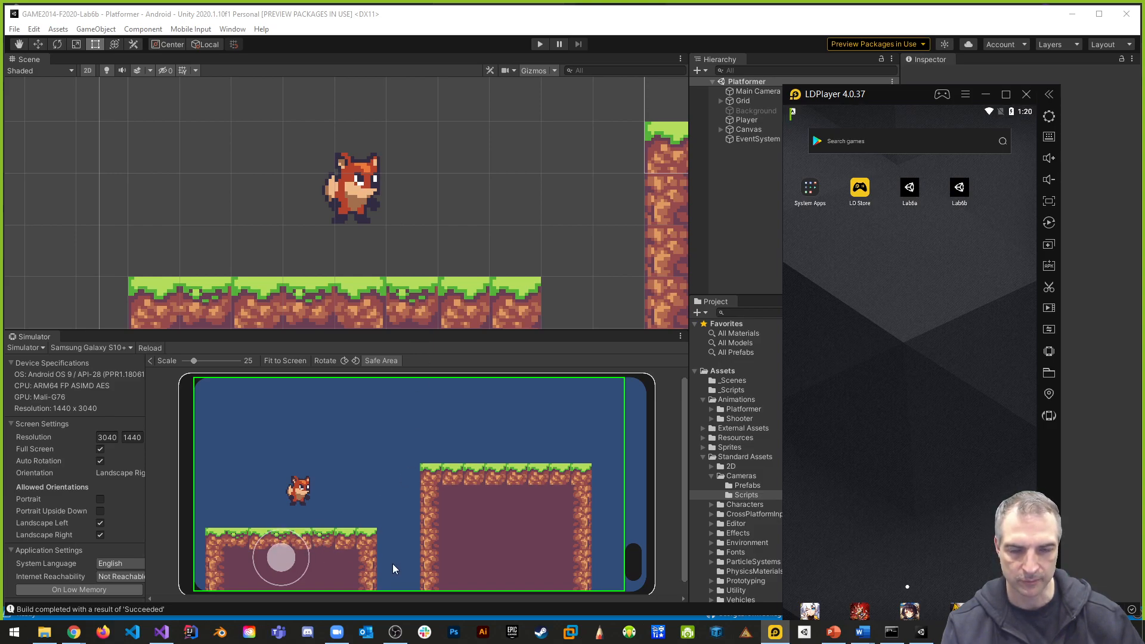
- Select the Tilemap under Grid and open the Tile Palette window beside the level's platforms
scroll(412, 265, "down", 8)
middle_click_drag(428, 249, 356, 171)
scroll(384, 208, "down", 3)
middle_click_drag(393, 235, 412, 215)
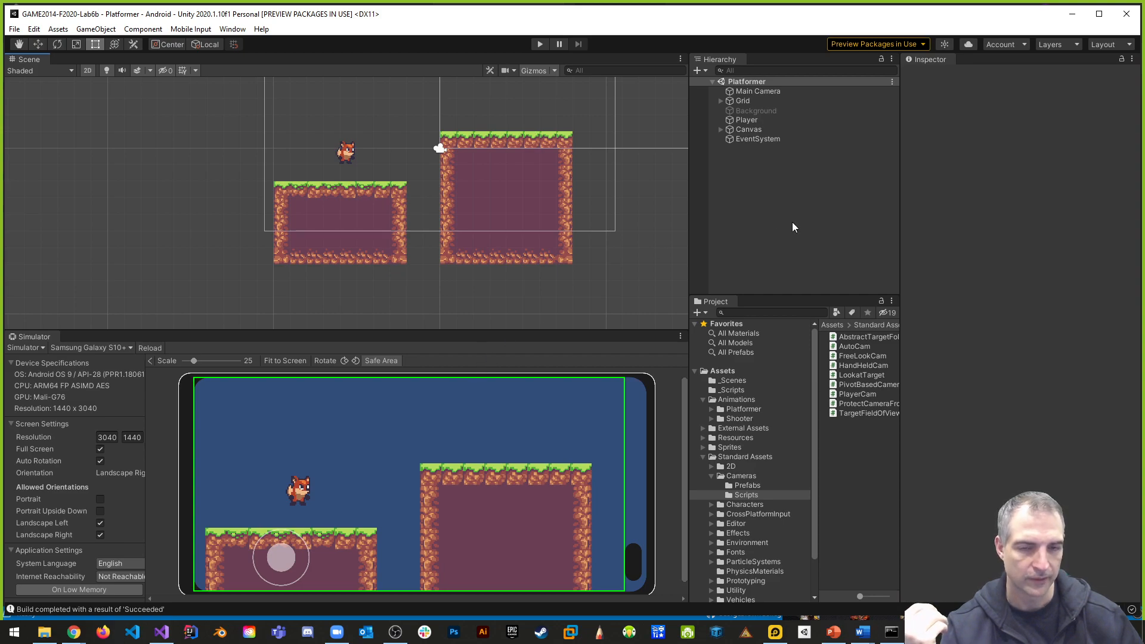
left_click(721, 130)
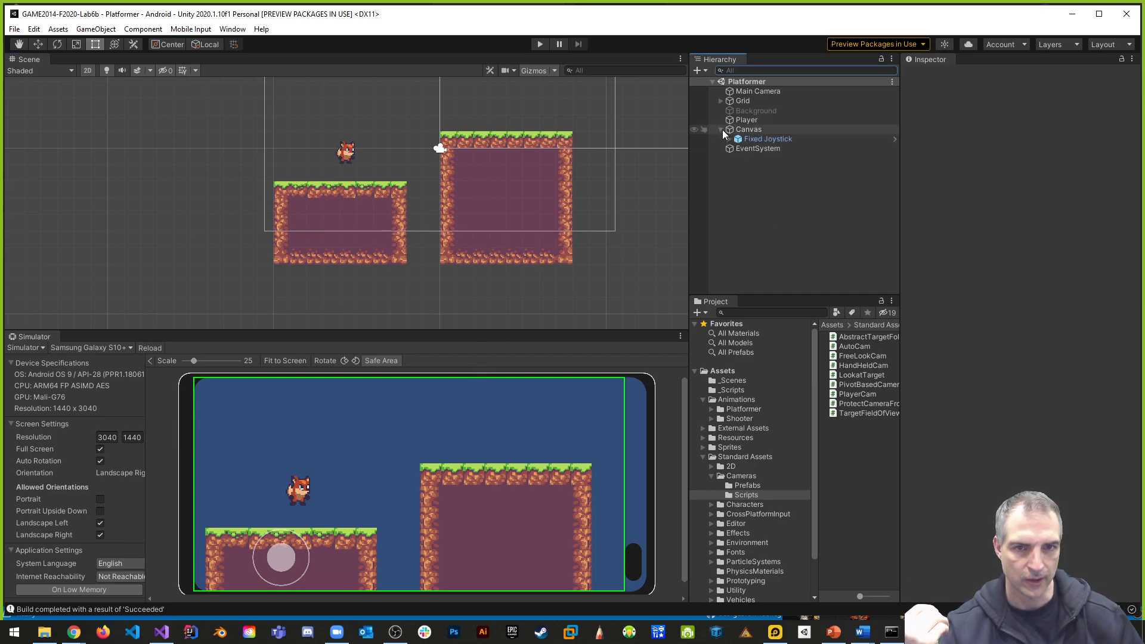
left_click(722, 129)
left_click(722, 100)
left_click(757, 111)
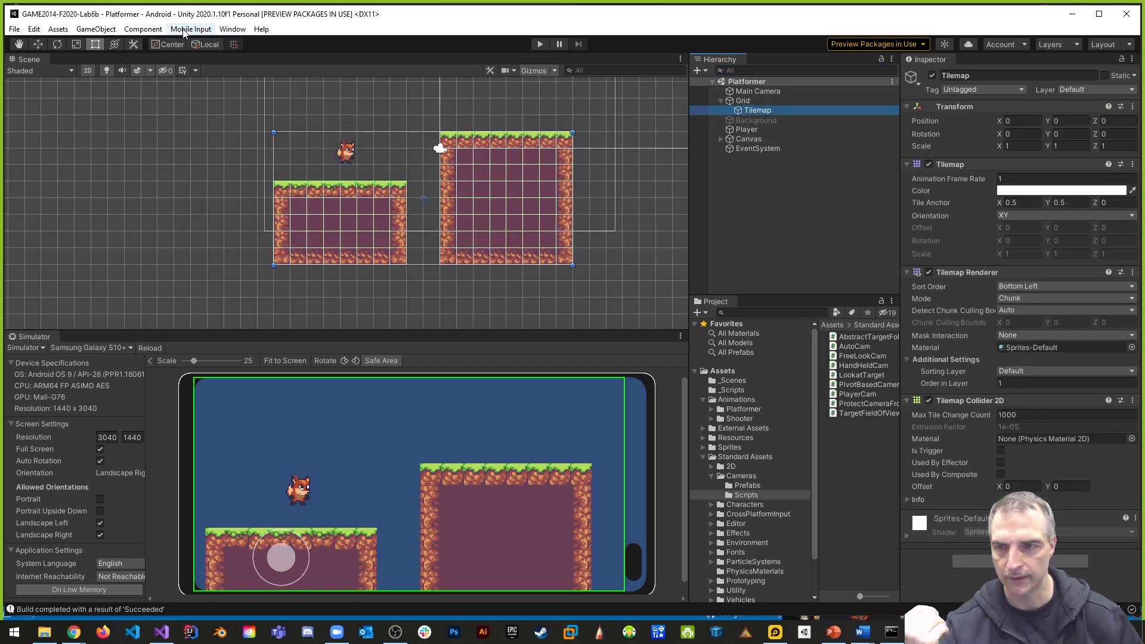
left_click(232, 29)
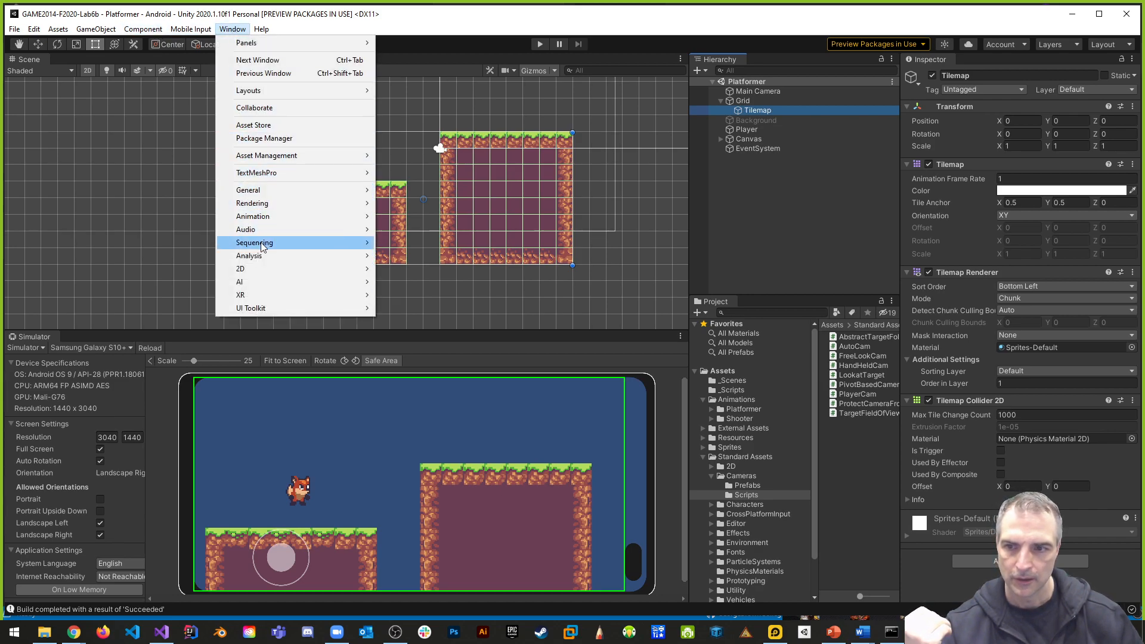
mouse_move(265, 244)
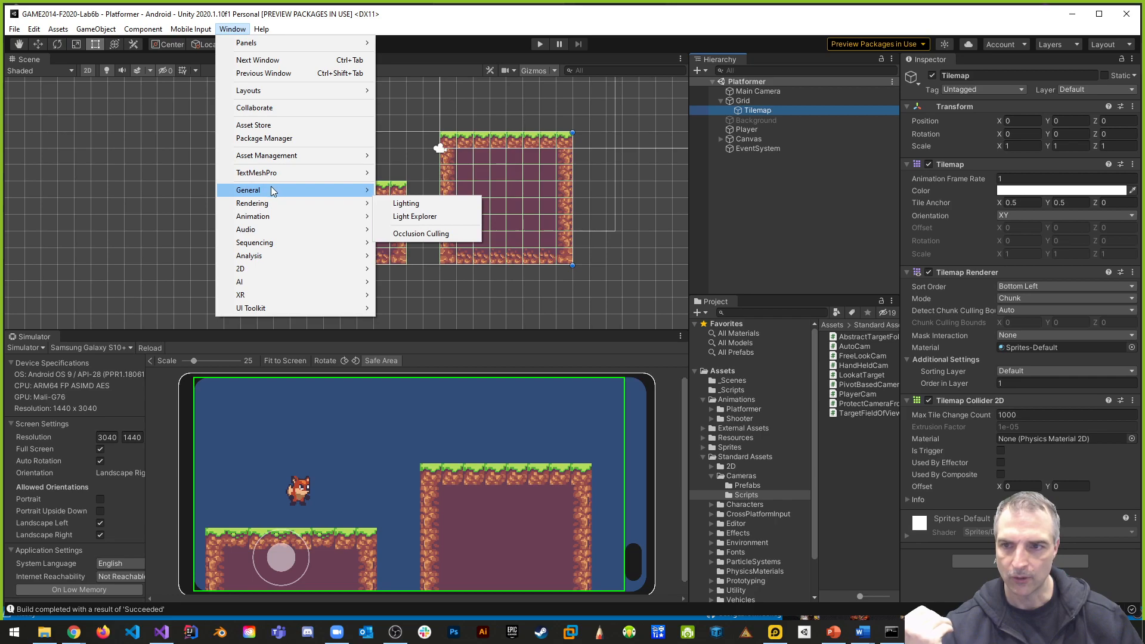
mouse_move(269, 190)
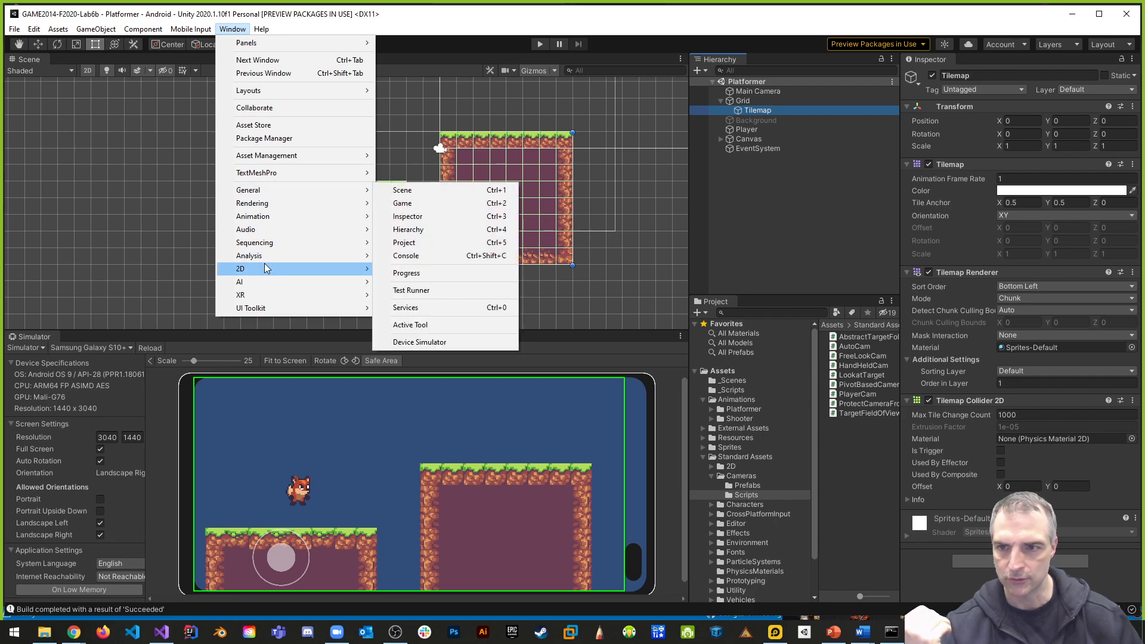
mouse_move(265, 267)
left_click(402, 295)
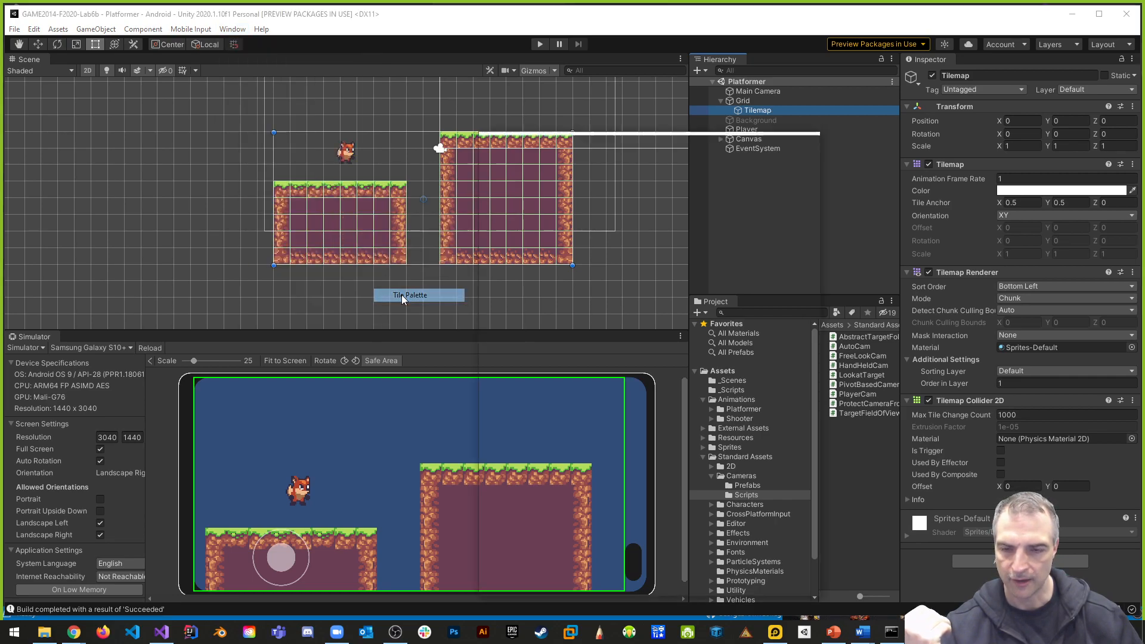
left_click_drag(710, 147, 262, 109)
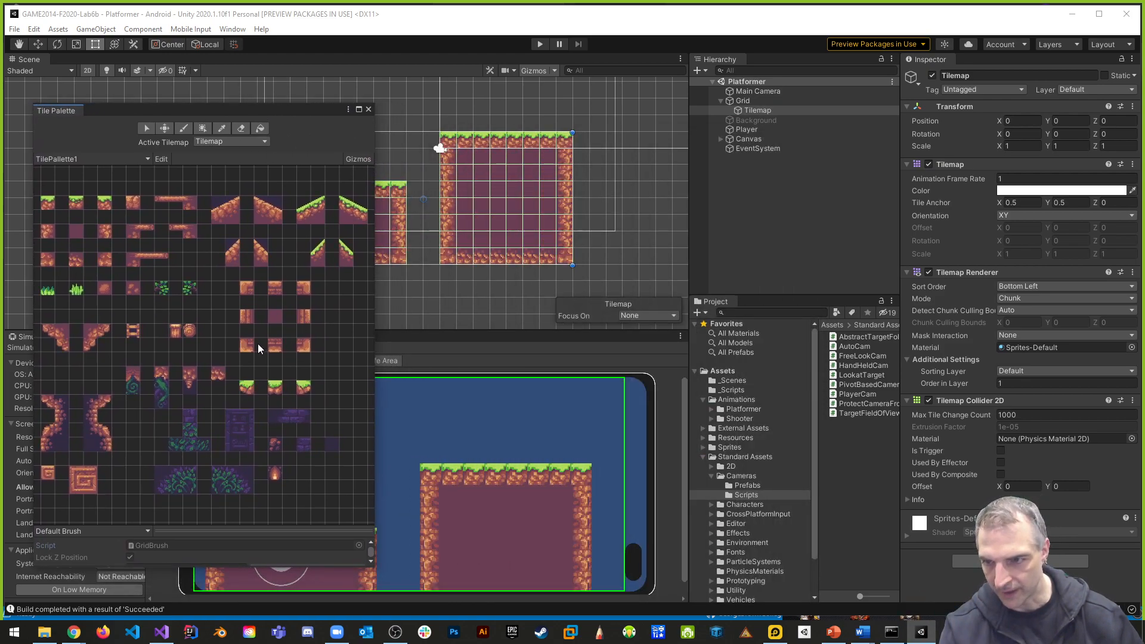
- Paint a long horizontal row of carved spiral block tiles below both platforms on the Tilemap, and close the Tile Palette
left_click(49, 474)
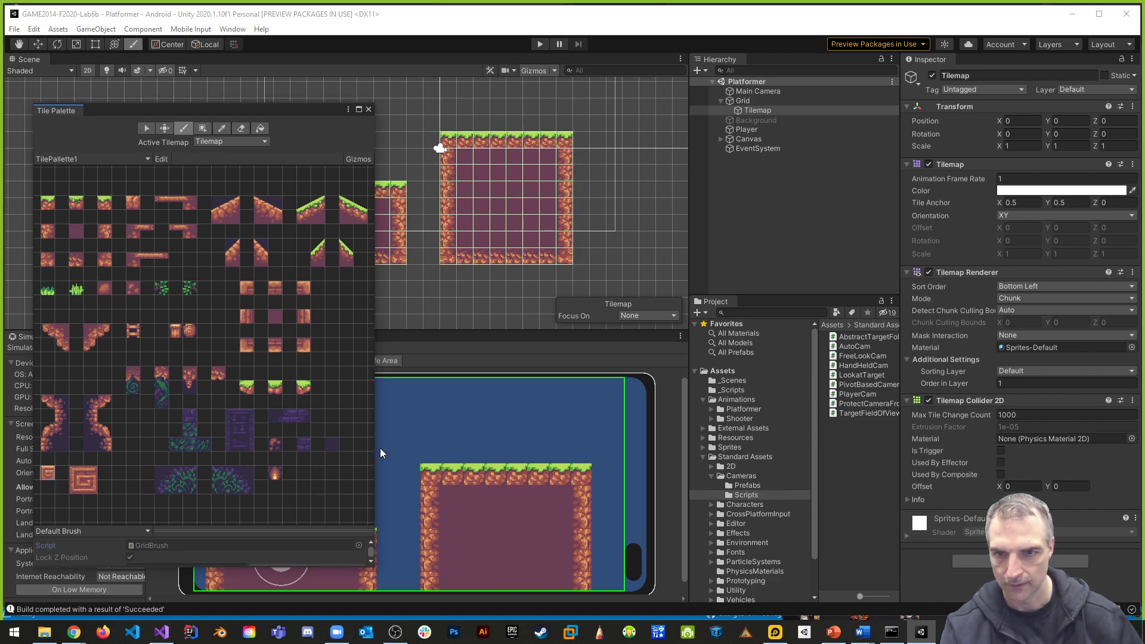
middle_click_drag(513, 306, 649, 202)
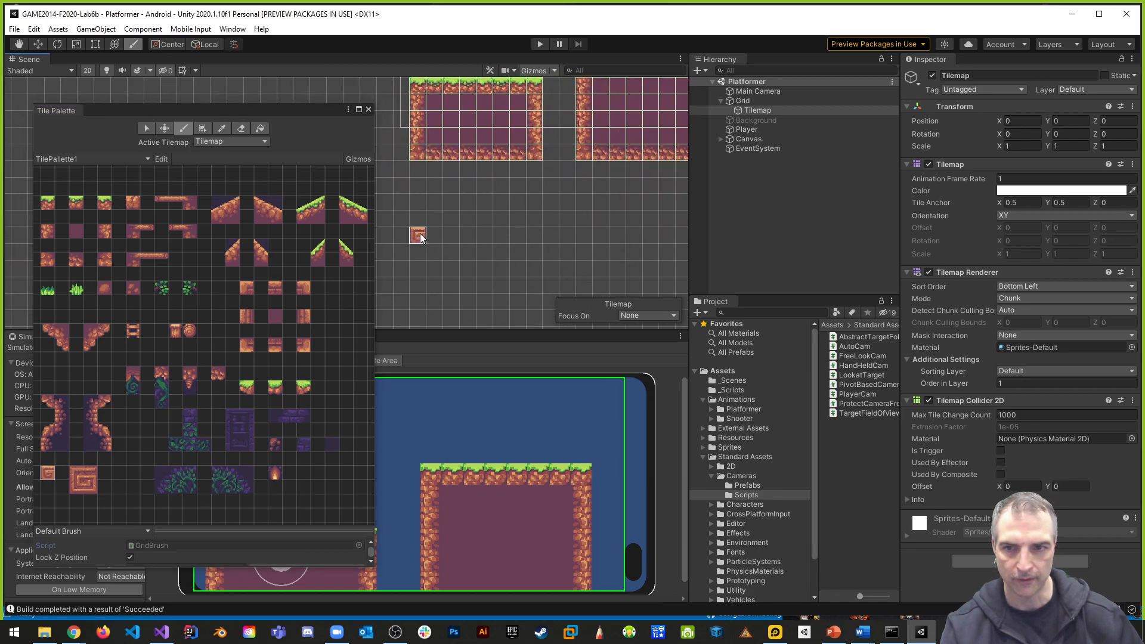
left_click_drag(391, 236, 634, 239)
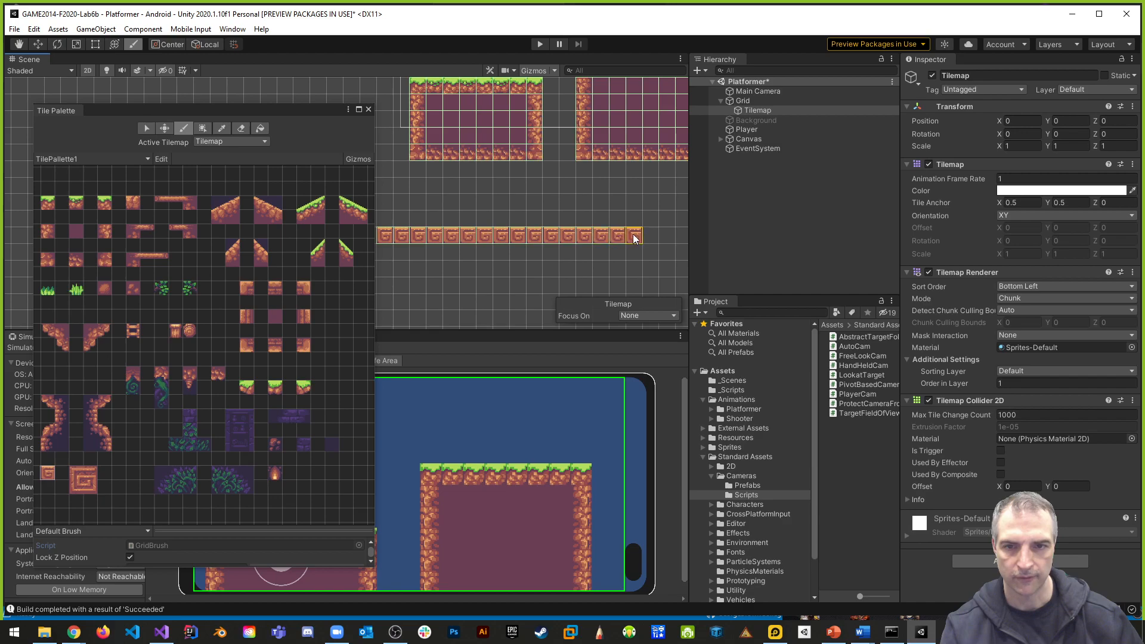
middle_click_drag(631, 238, 507, 245)
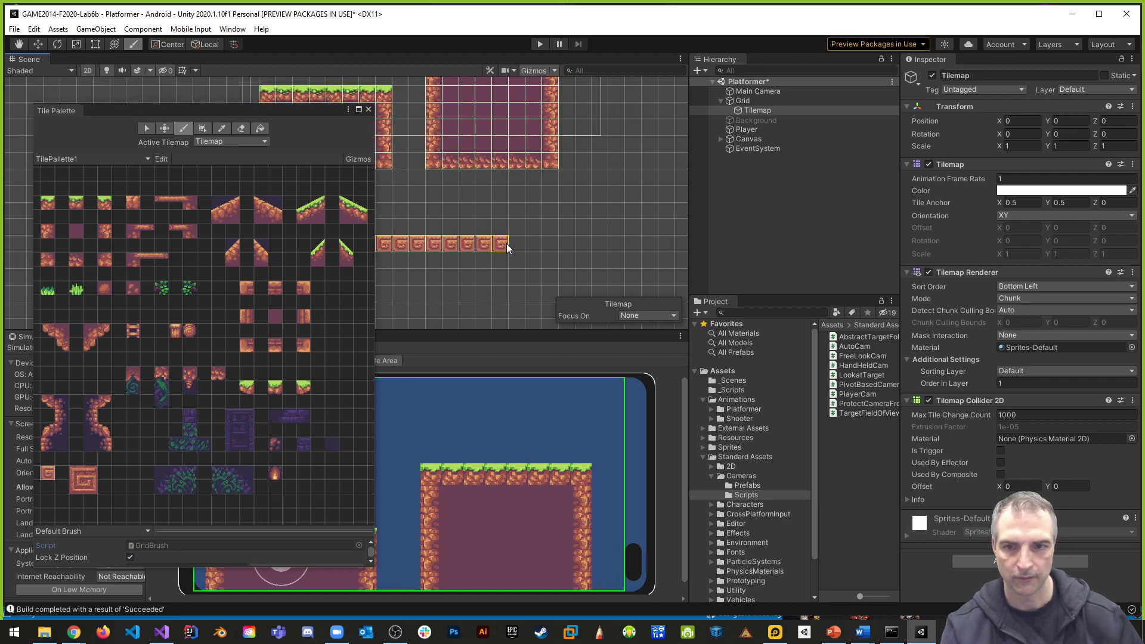
left_click_drag(505, 244, 653, 243)
mouse_move(664, 244)
middle_mouse_down()
mouse_move(499, 245)
mouse_move(707, 253)
middle_mouse_up()
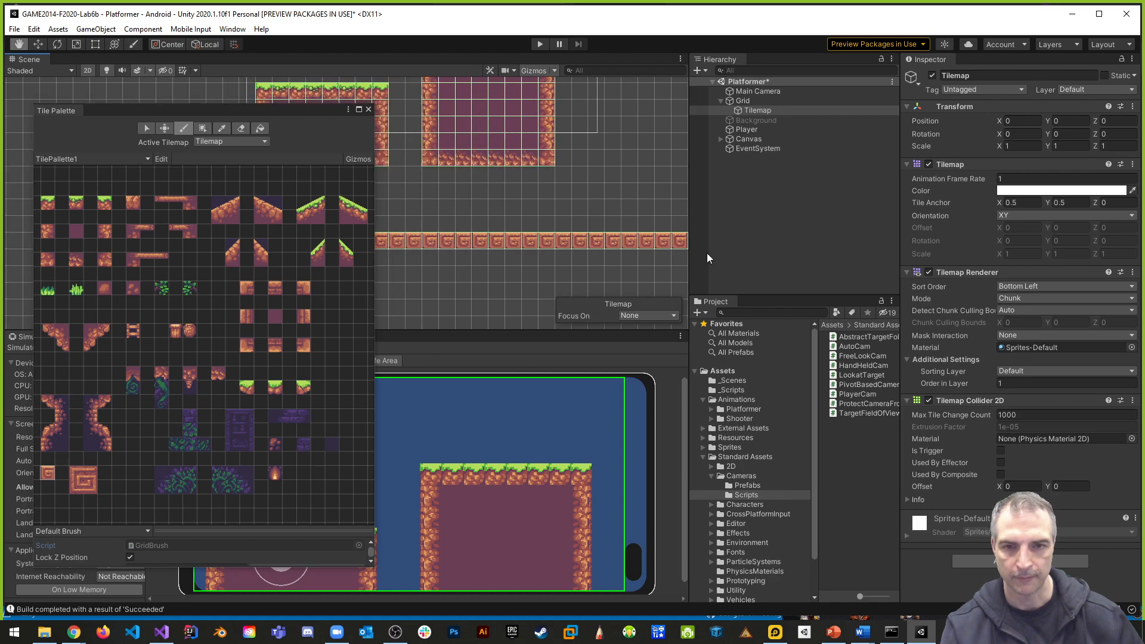
scroll(507, 251, "down", 3)
scroll(516, 253, "down", 7)
middle_click_drag(565, 237, 608, 226)
scroll(607, 226, "up", 7)
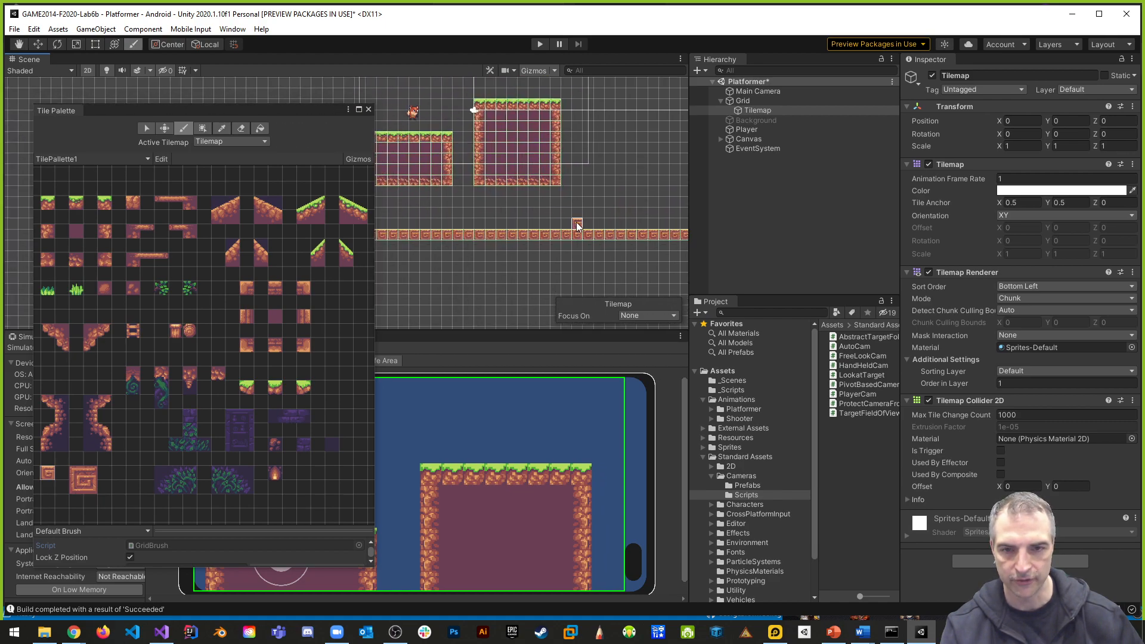
left_click(368, 109)
- Try to reposition the painted block row in the scene, moving the Tilemap to about X 11.83, Y -0.02
middle_click_drag(522, 254, 363, 251)
scroll(383, 248, "up", 7)
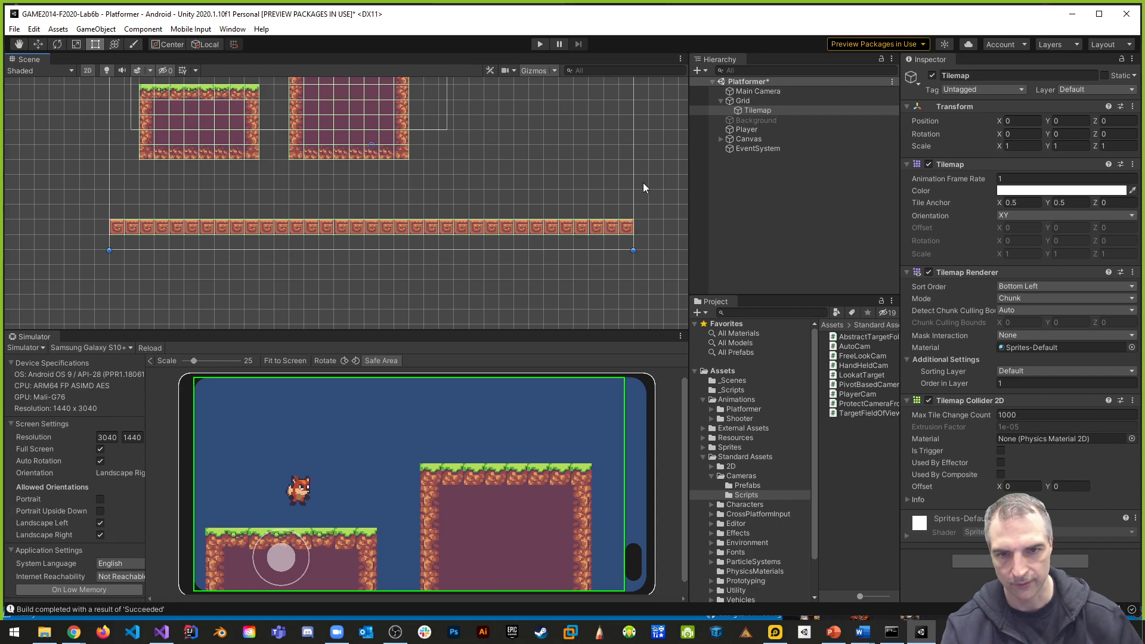
scroll(357, 237, "up", 5)
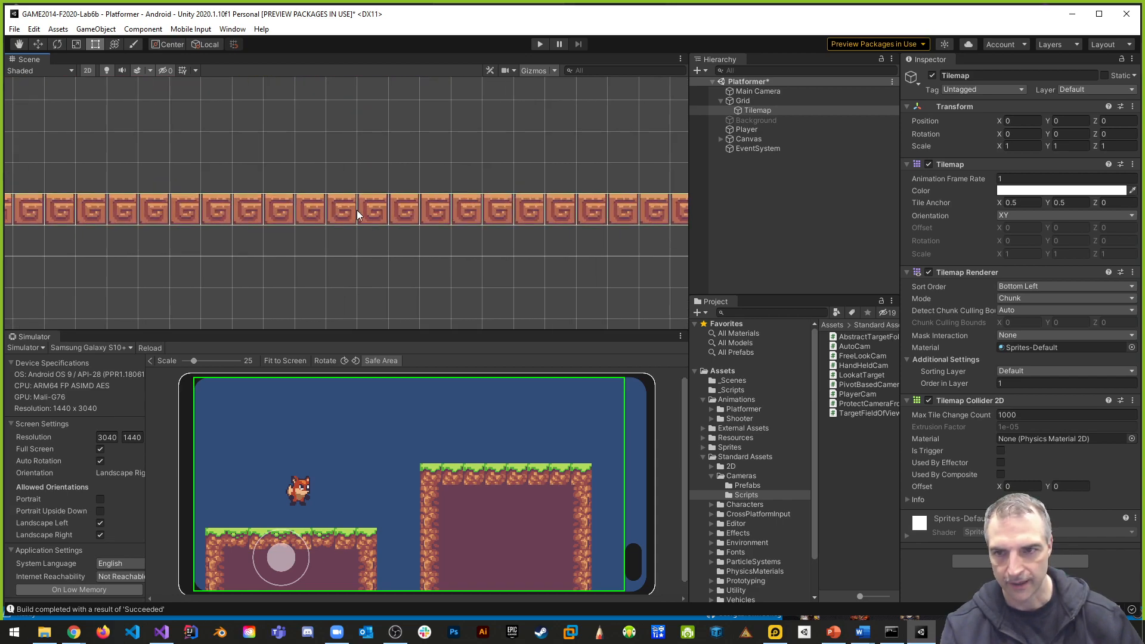
mouse_move(337, 210)
left_mouse_down()
mouse_move(343, 196)
mouse_move(251, 215)
mouse_move(330, 222)
left_mouse_up()
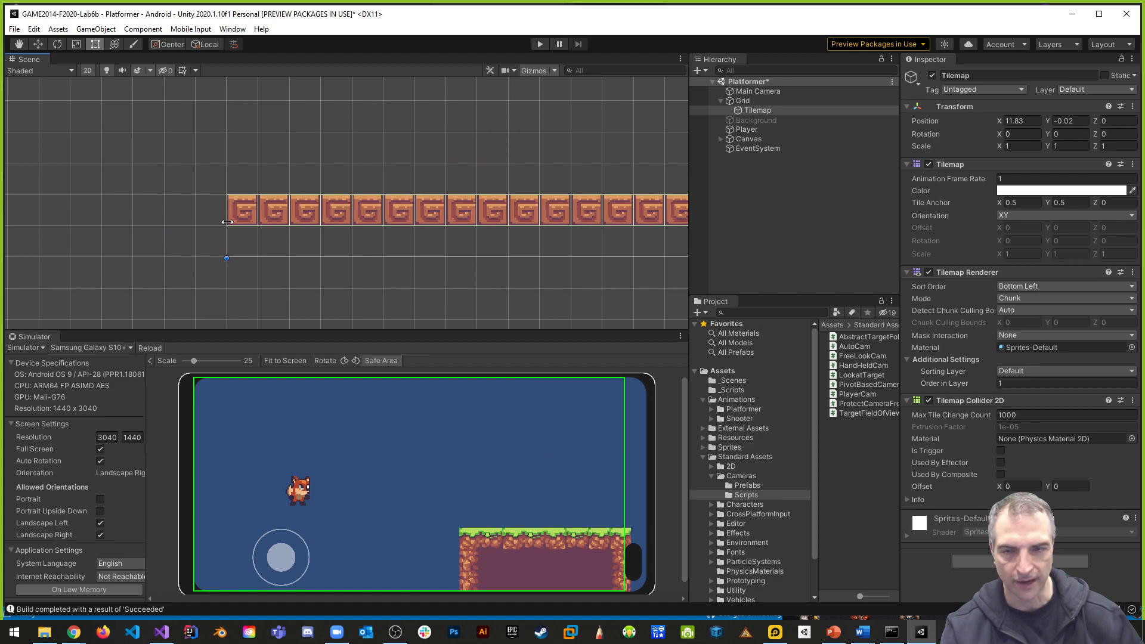
left_click(742, 101)
left_click(243, 218)
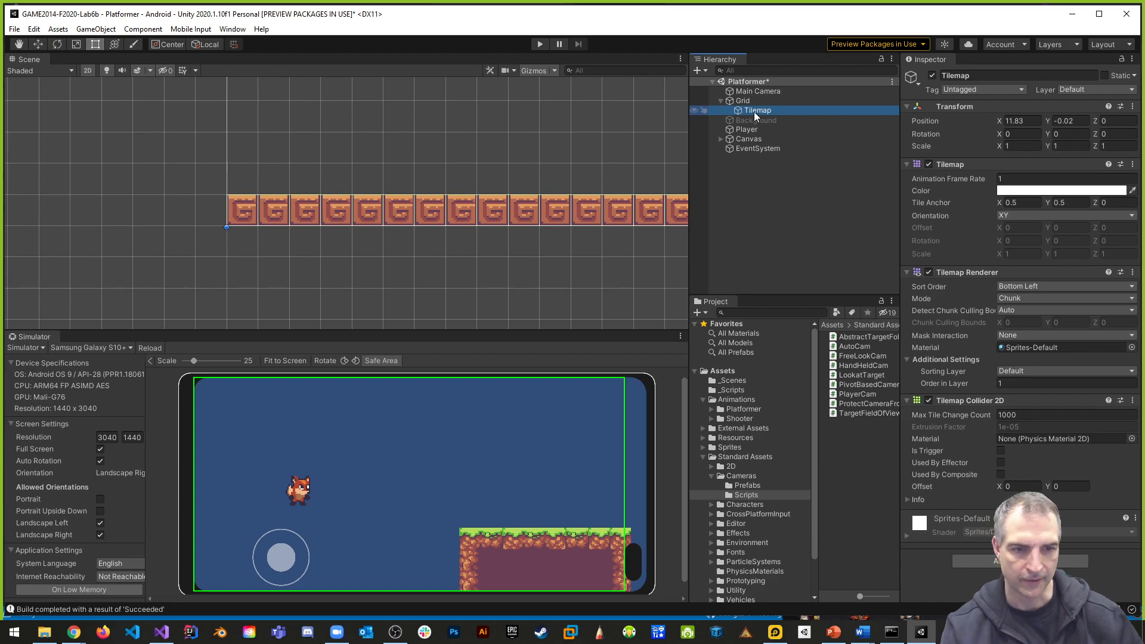
scroll(376, 280, "down", 6)
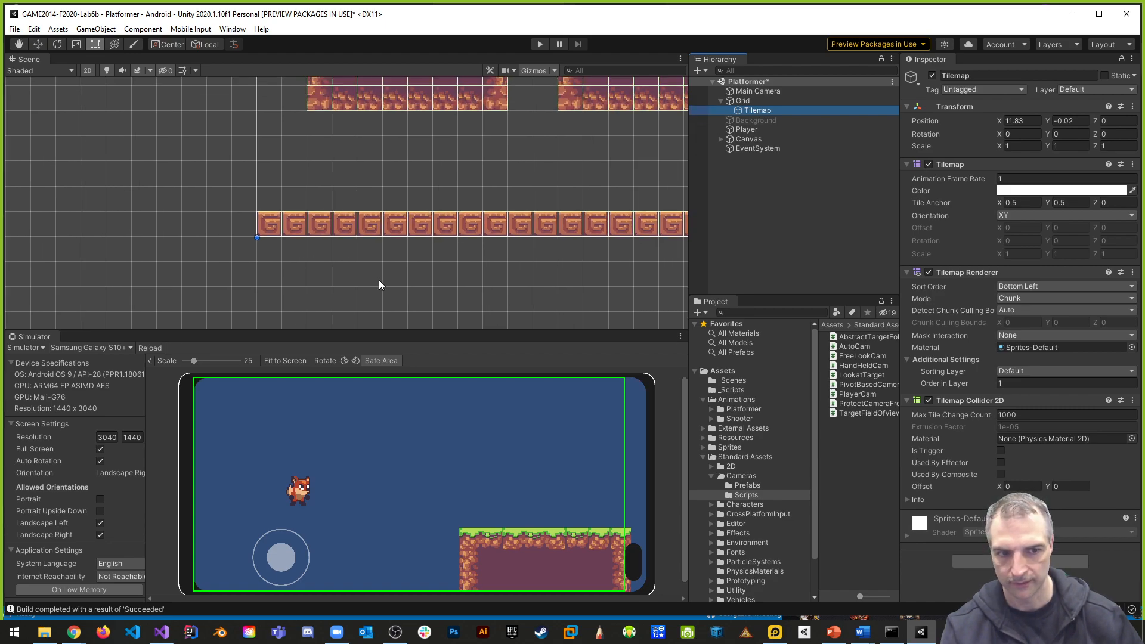
scroll(485, 283, "down", 5)
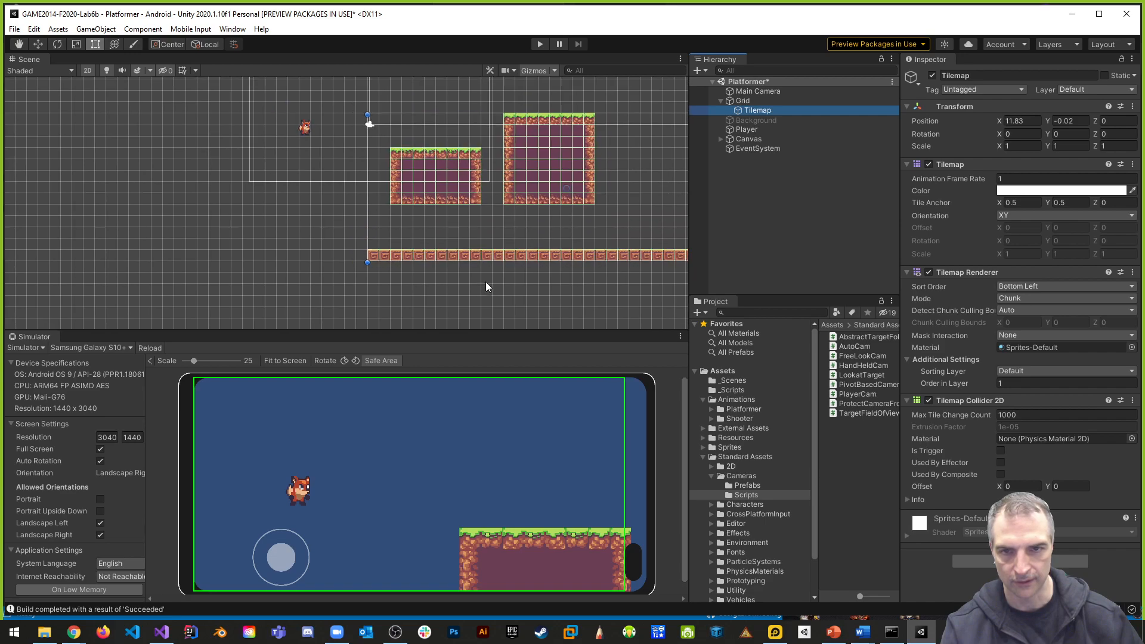
middle_click_drag(482, 282, 324, 275)
scroll(323, 275, "up", 1)
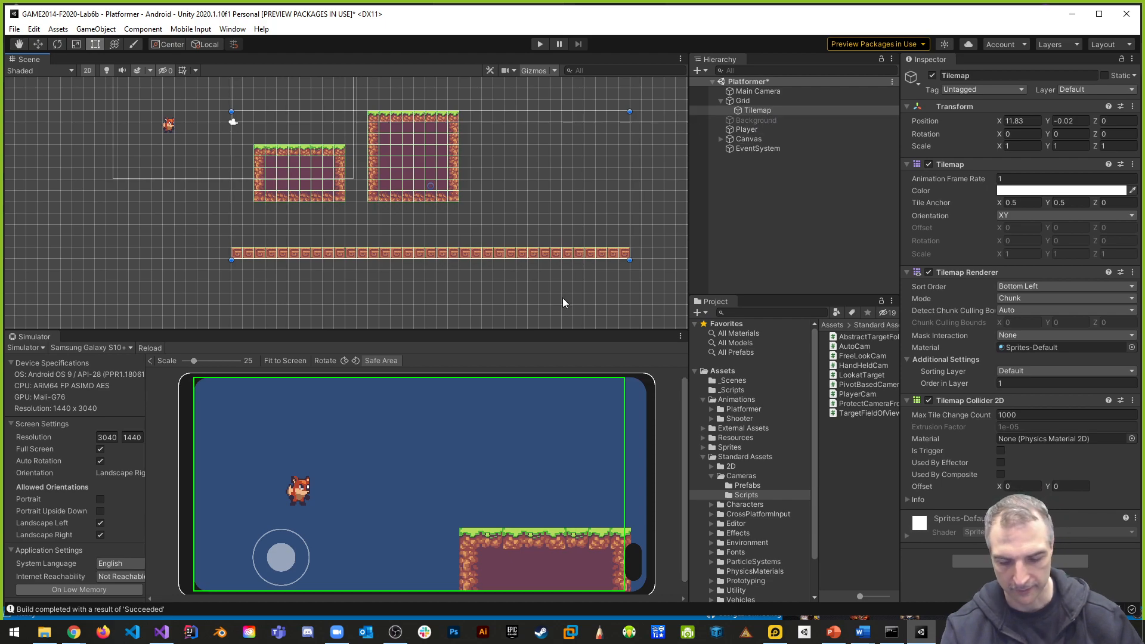
- Undo the Tilemap move and the painted row of block tiles
key("ctrl+z")
key("ctrl+z")
key("ctrl+z")
key("ctrl+z")
key("ctrl+z")
key("ctrl+z")
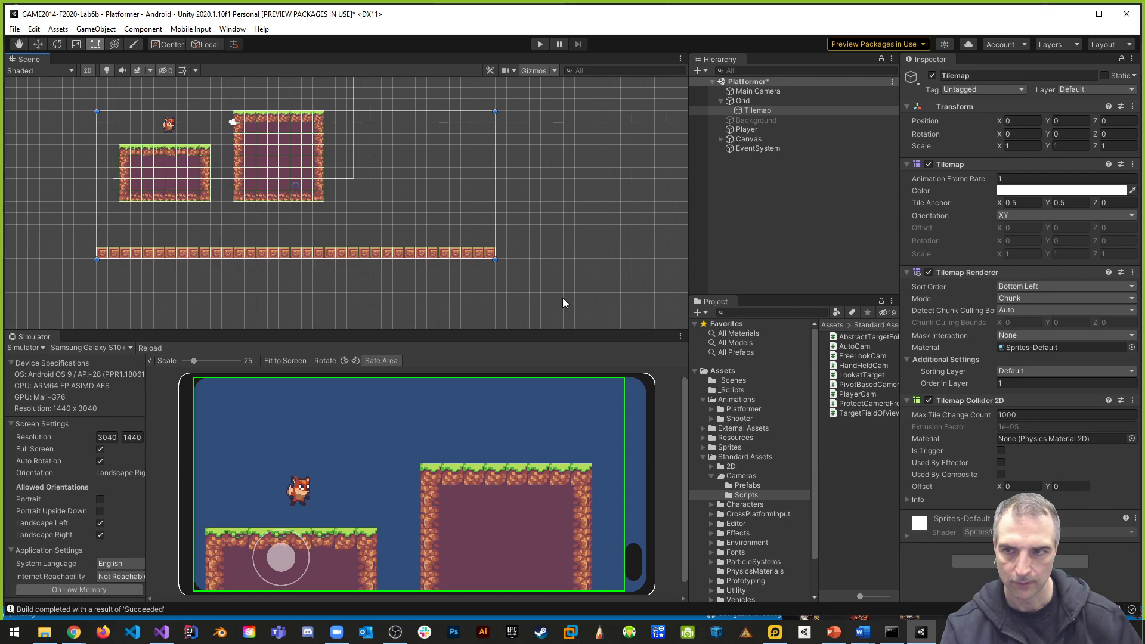
key("ctrl+z")
key("ctrl+z")
key("ctrl+z")
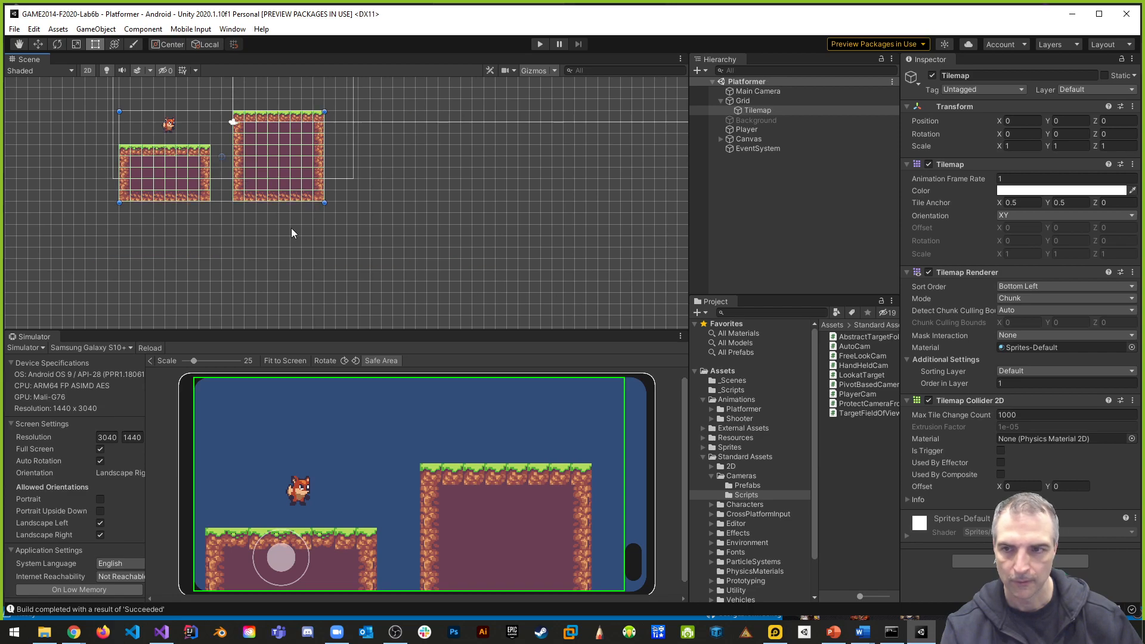
- Add a second rectangular Tilemap as a child of Grid and name it DeathPlane
left_click(740, 102)
right_click(742, 101)
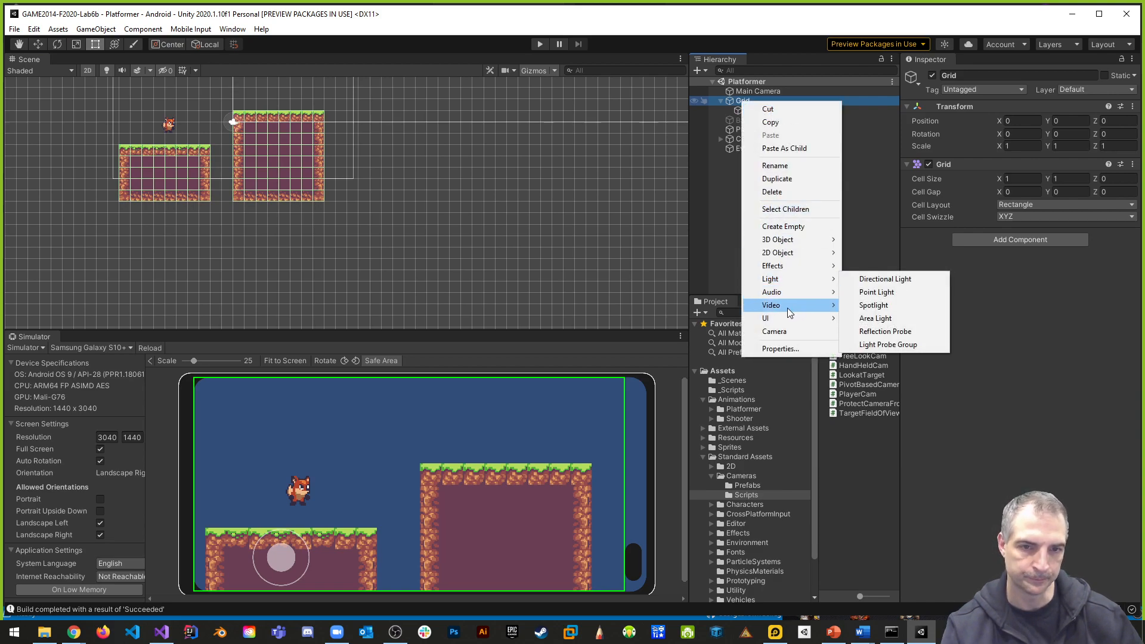
mouse_move(785, 321)
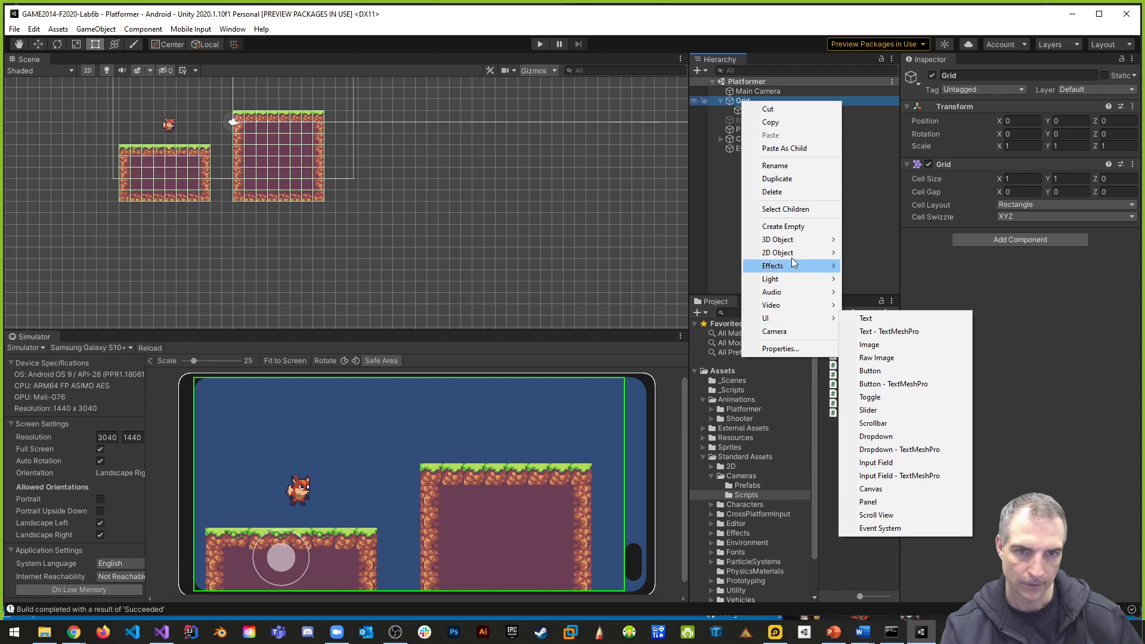
mouse_move(788, 258)
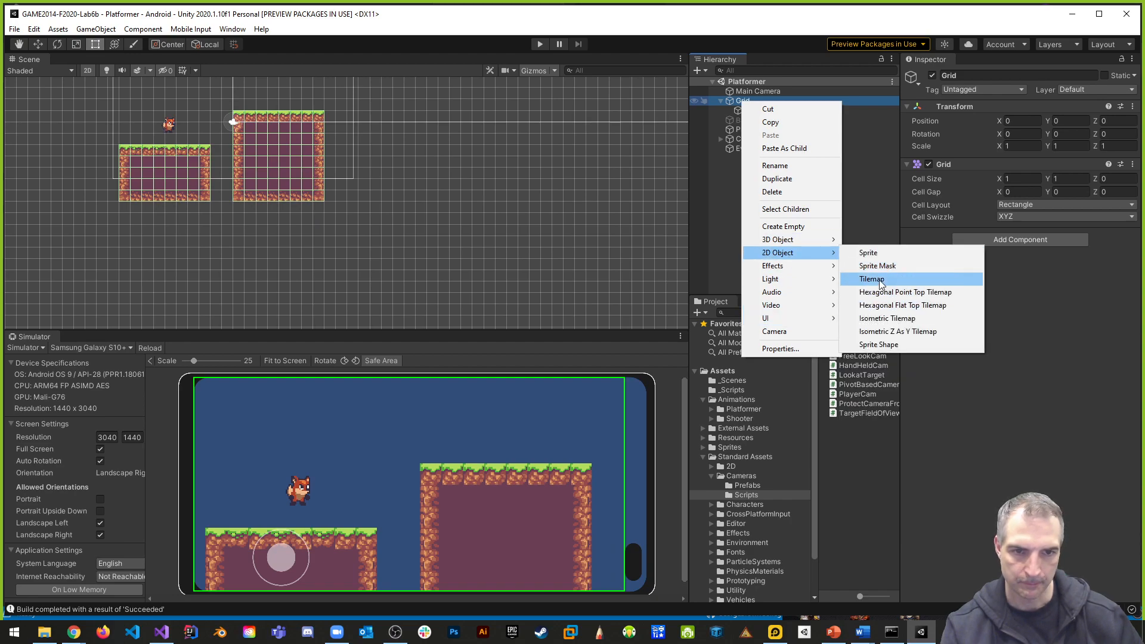
left_click(871, 279)
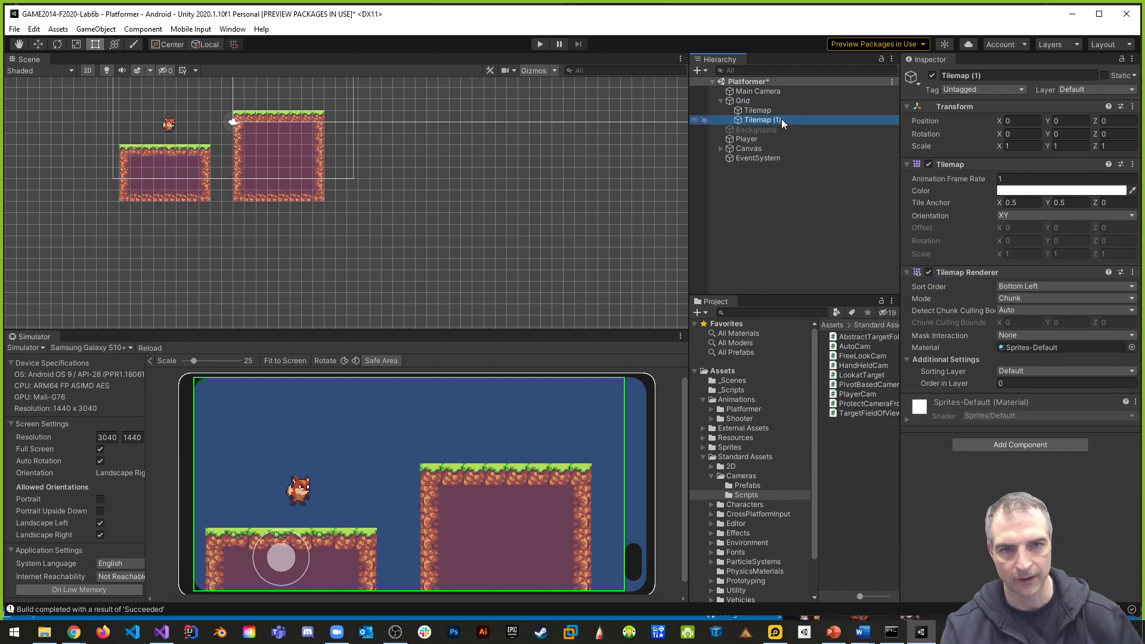
type("Dea")
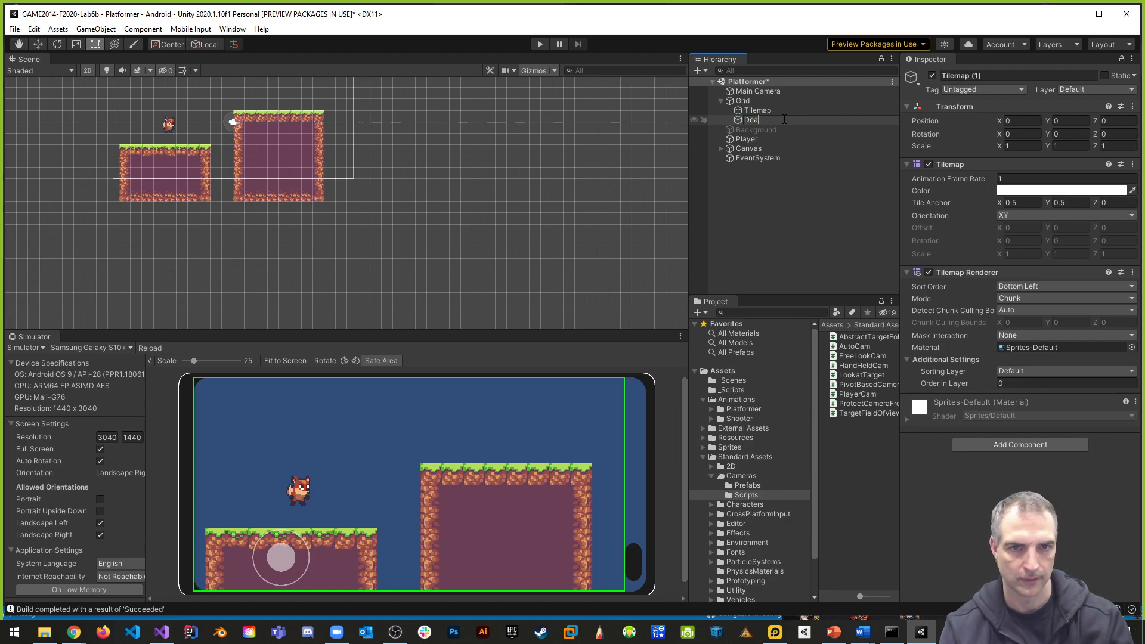
type("thPlane")
key("Return")
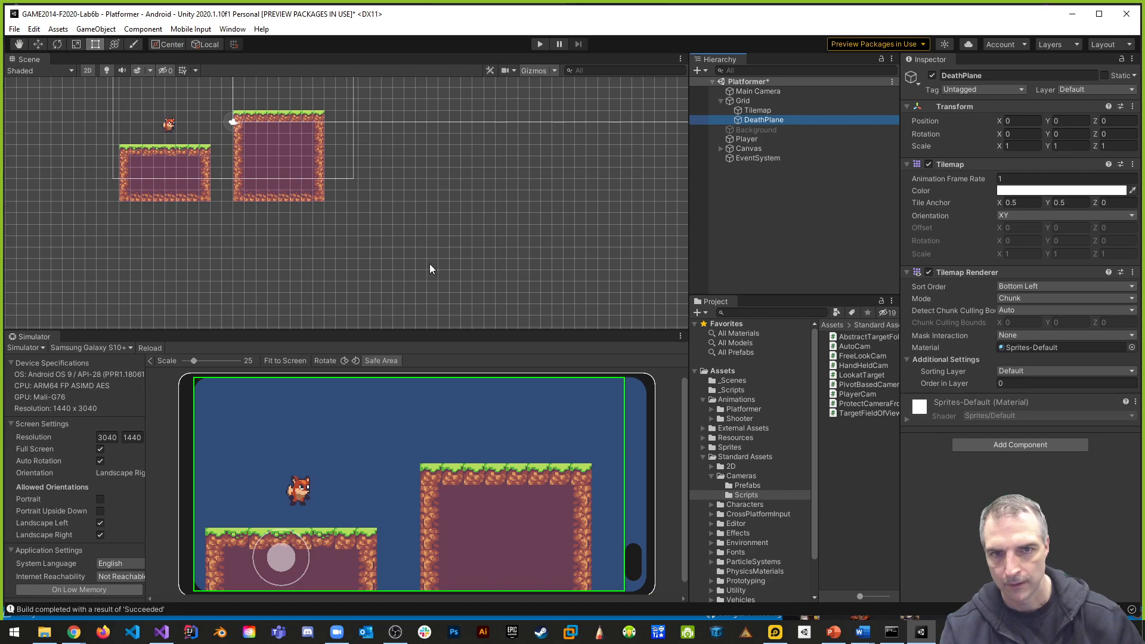
left_click(763, 112)
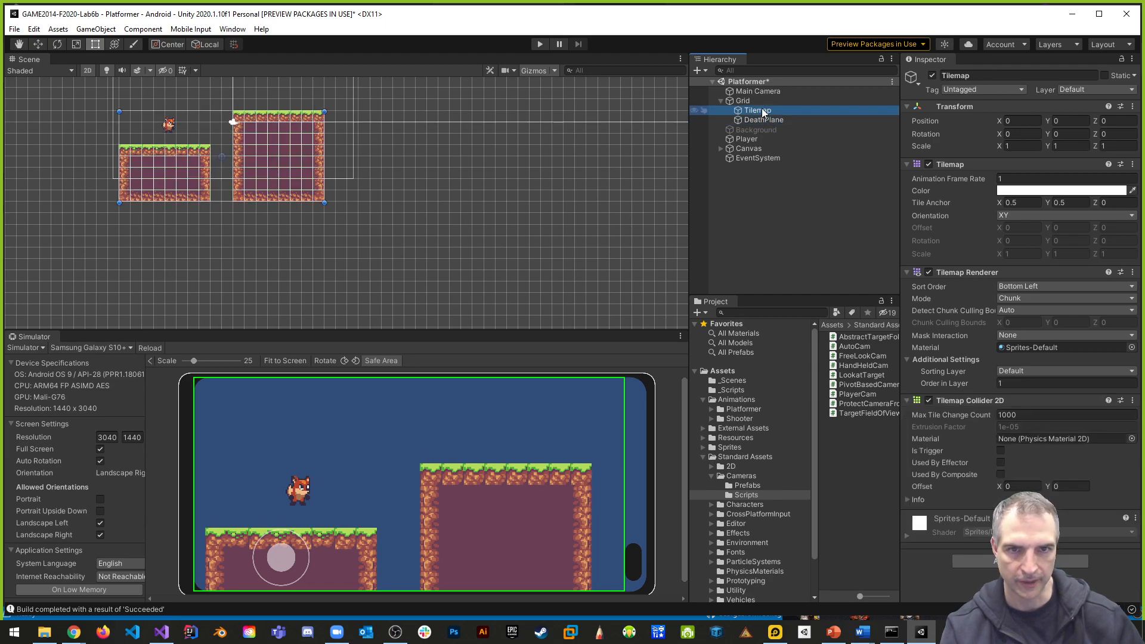
left_click(764, 119)
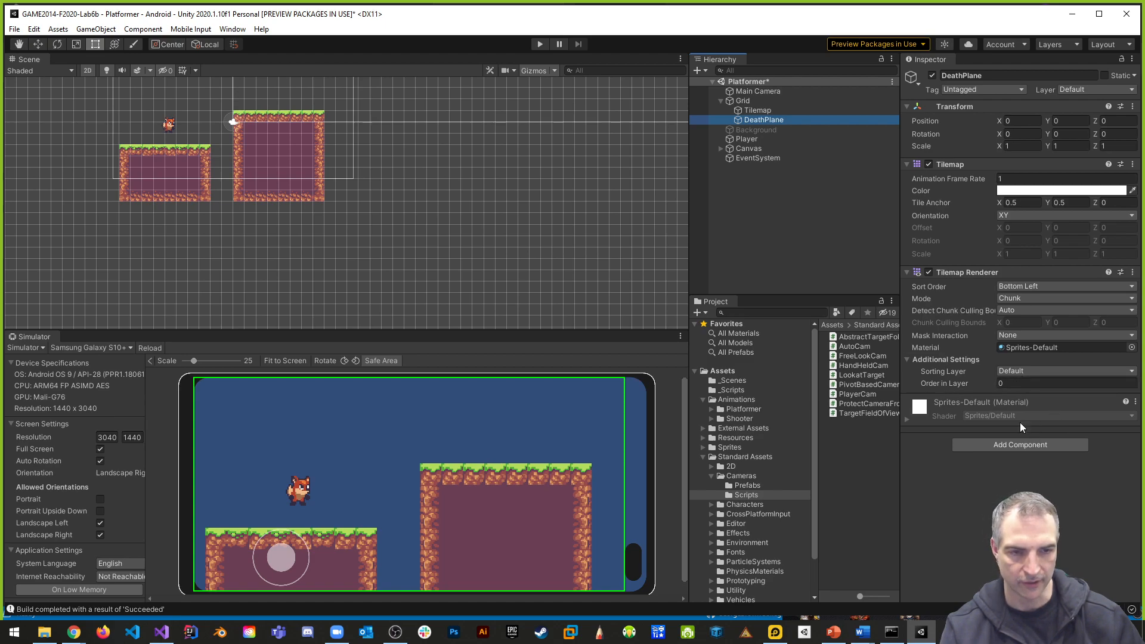
middle_click_drag(353, 234, 517, 239)
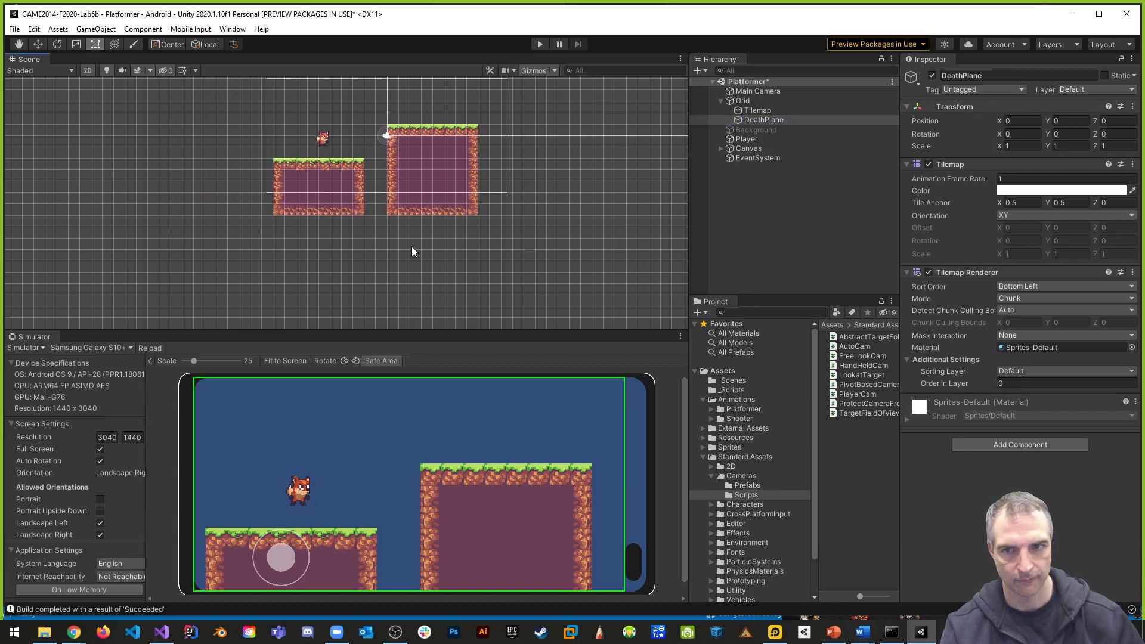
left_click(753, 111)
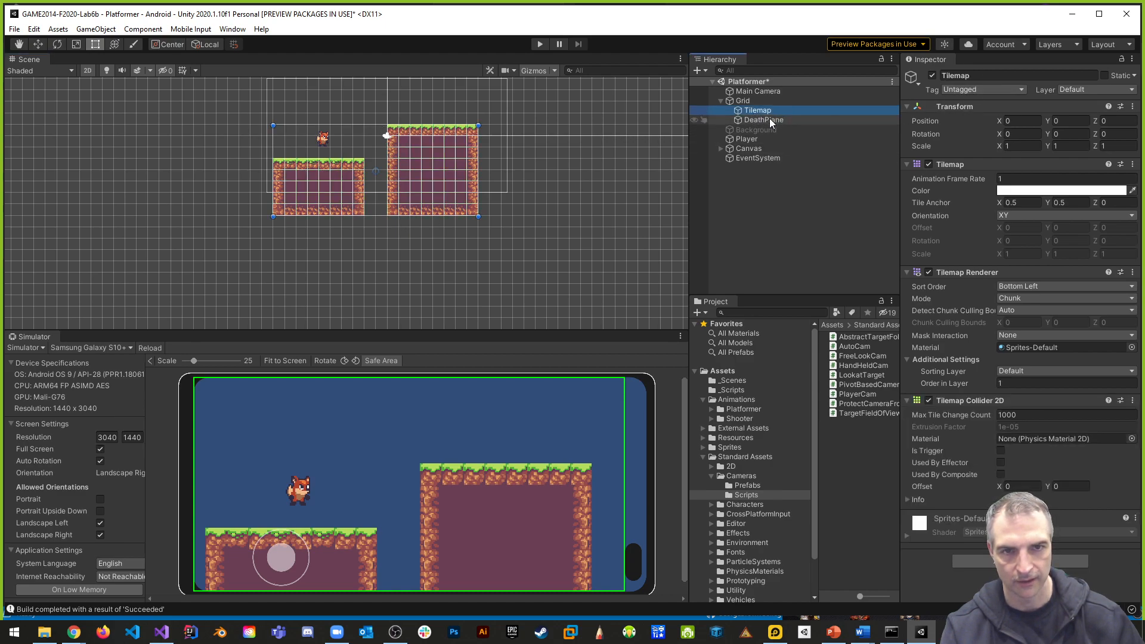
- Create a new tag named DeathPlane, starting from the DeathPlane tilemap's tag options
left_click(770, 119)
left_click(972, 89)
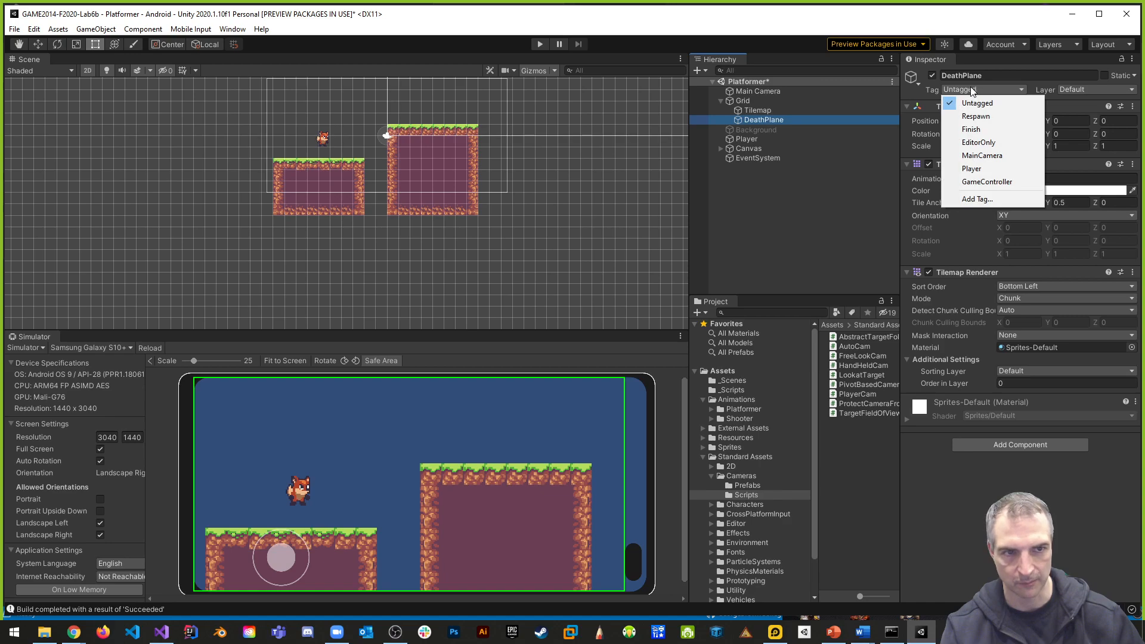
left_click(978, 199)
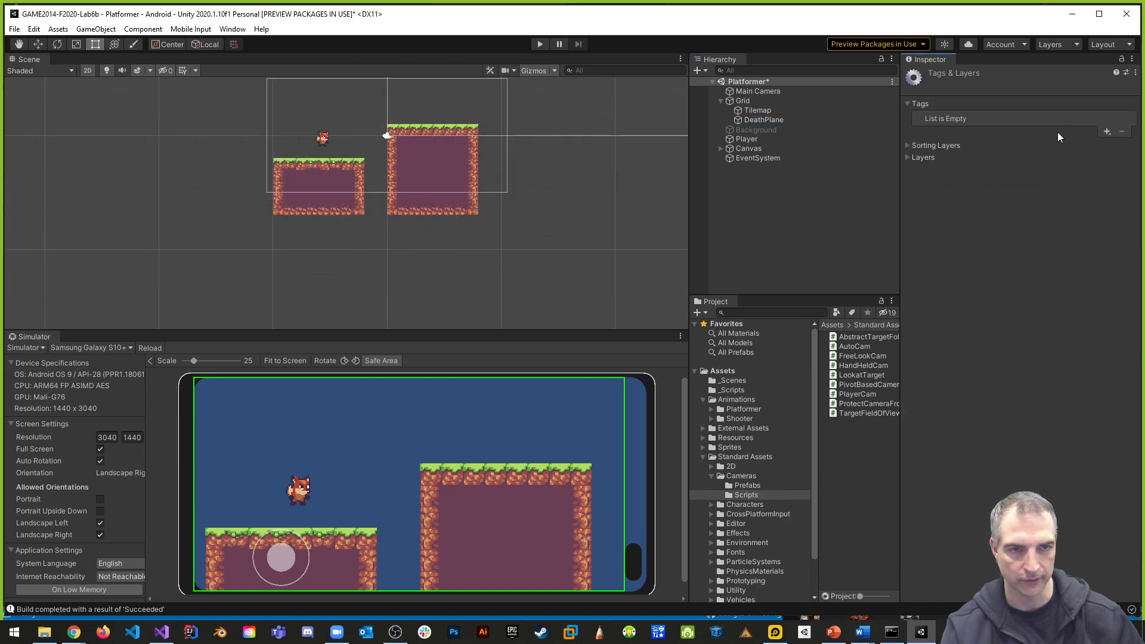
left_click(1107, 131)
type("DeathPlane")
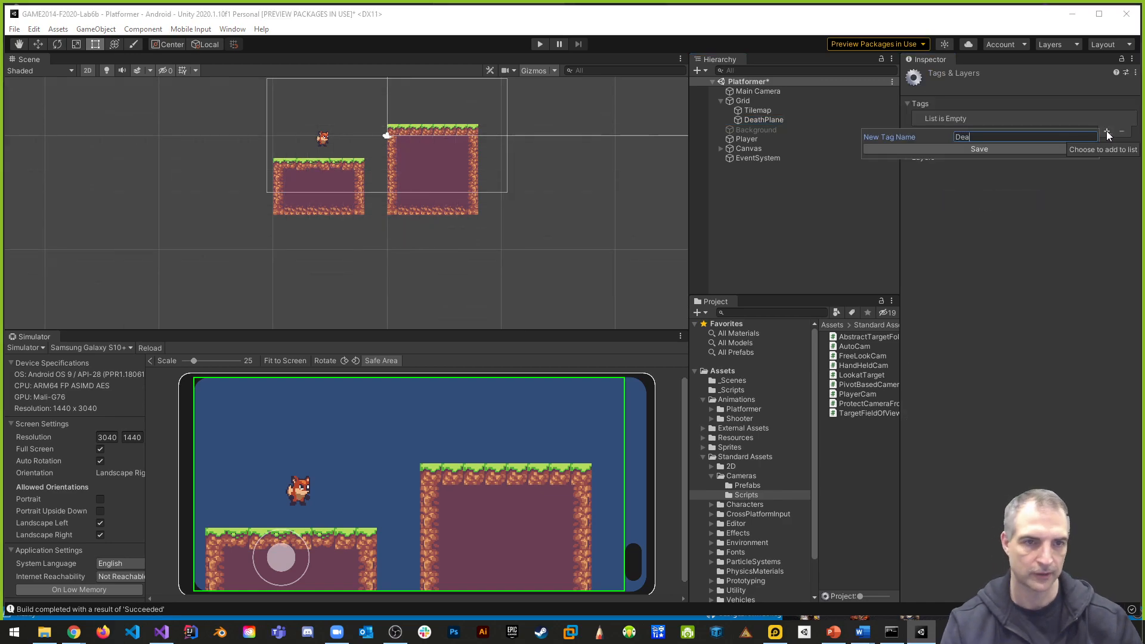
key("Return")
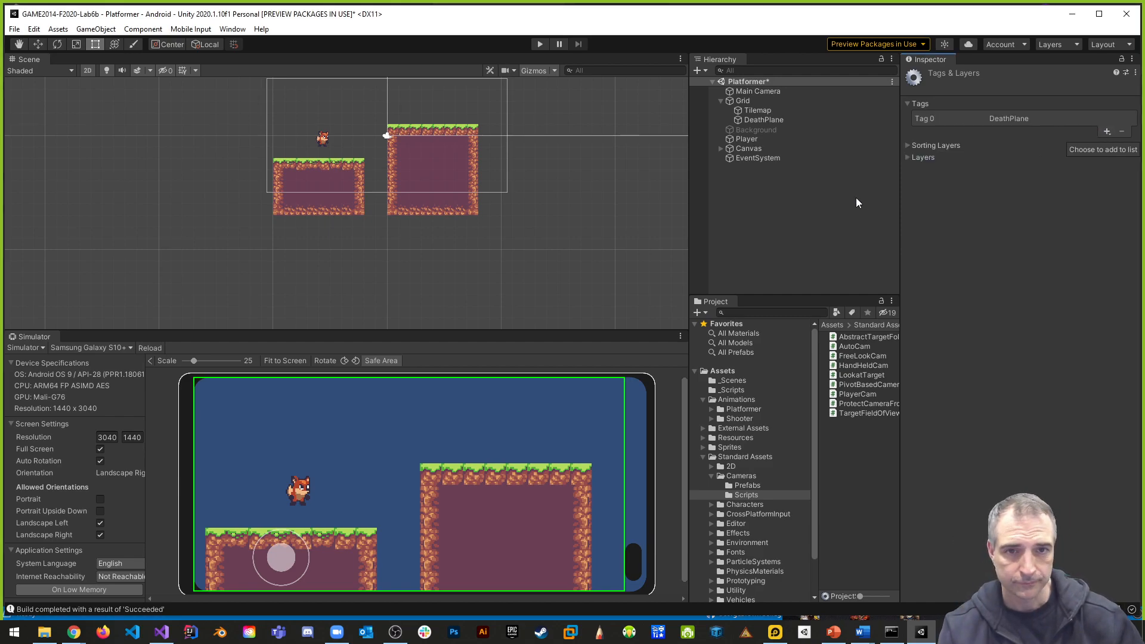
- Assign the DeathPlane tag to the DeathPlane tilemap object
left_click(764, 119)
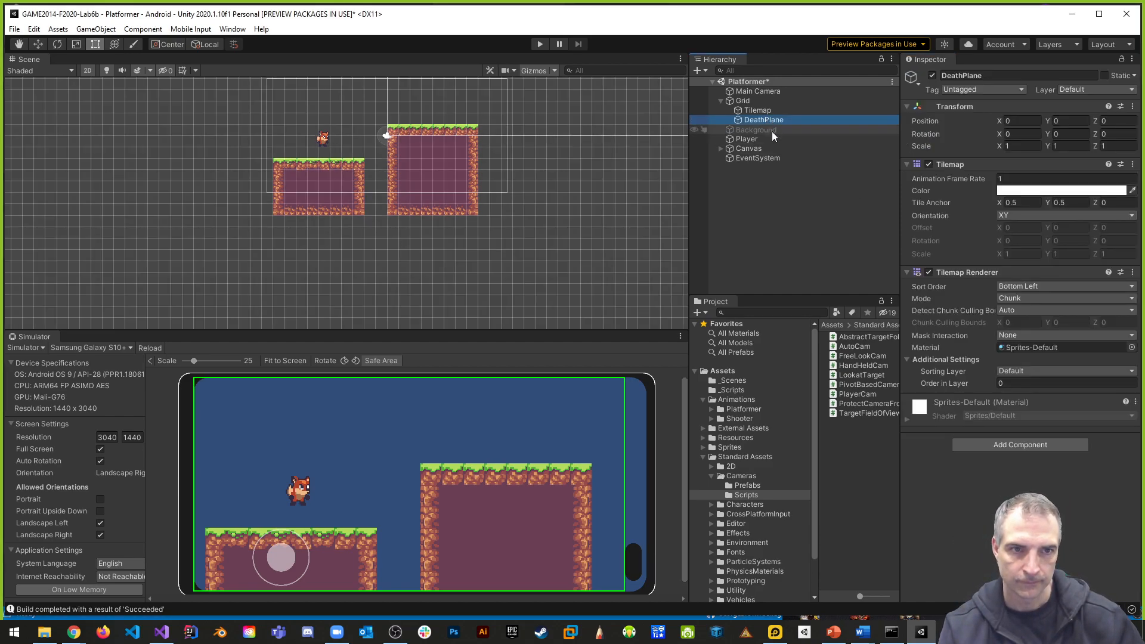
left_click(1005, 90)
left_click(977, 195)
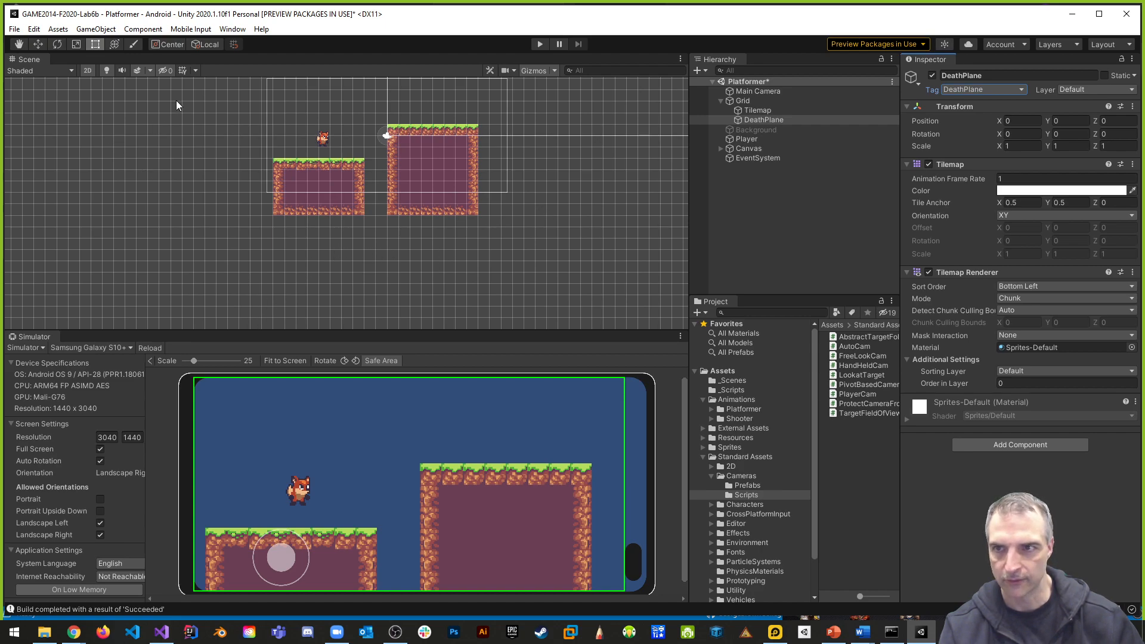
- Open the Tile Palette clear of the scene view and make DeathPlane the active tilemap
left_click(237, 30)
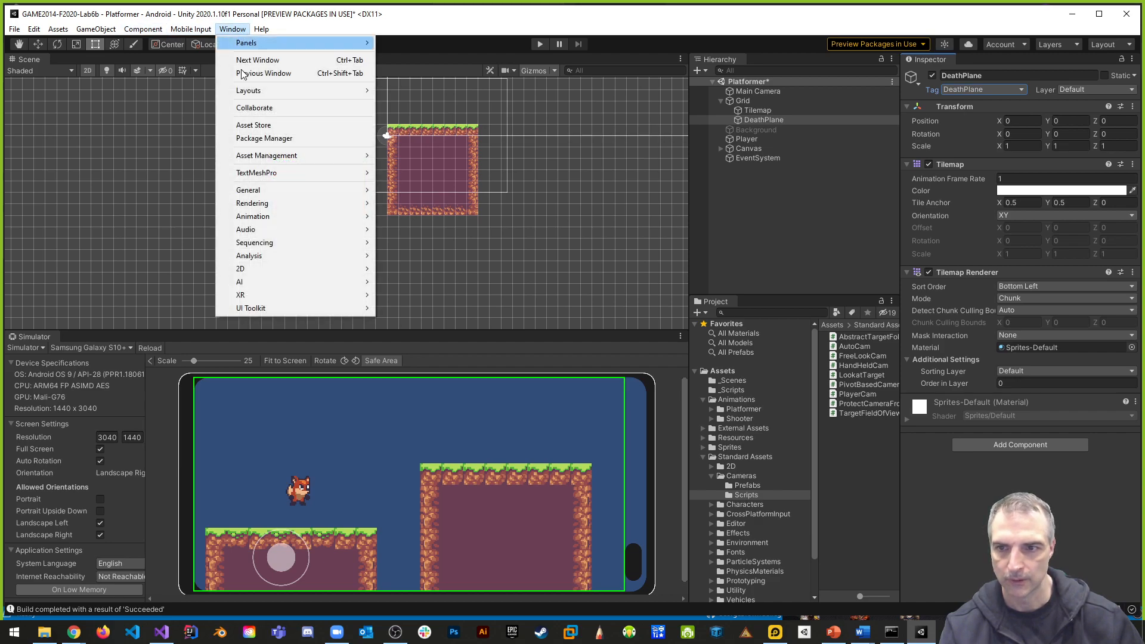
mouse_move(249, 270)
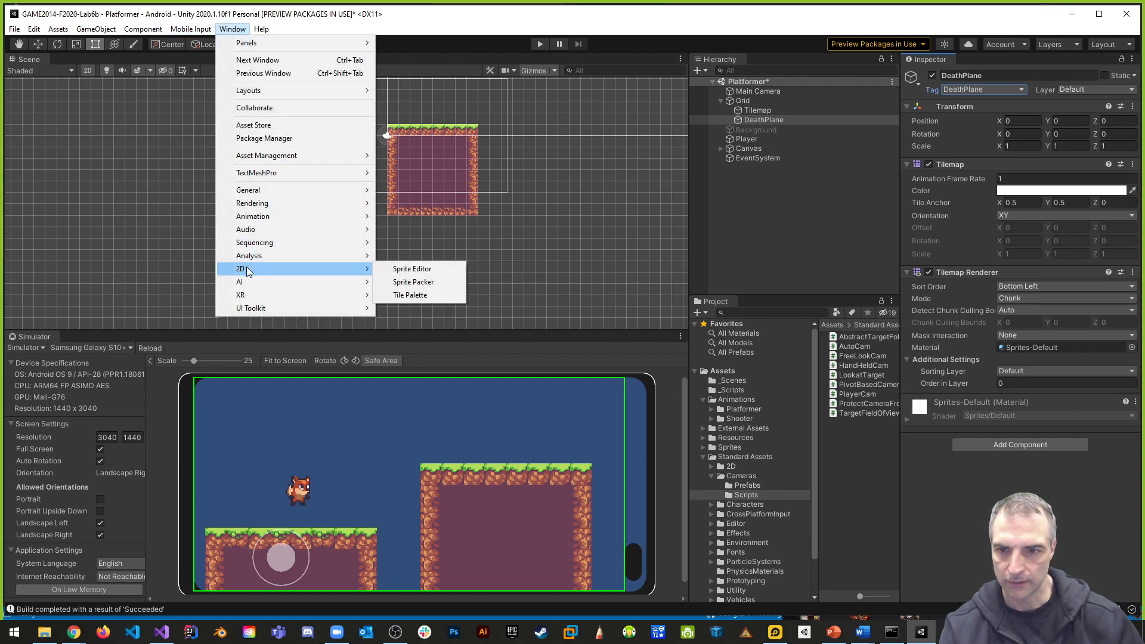
left_click(417, 295)
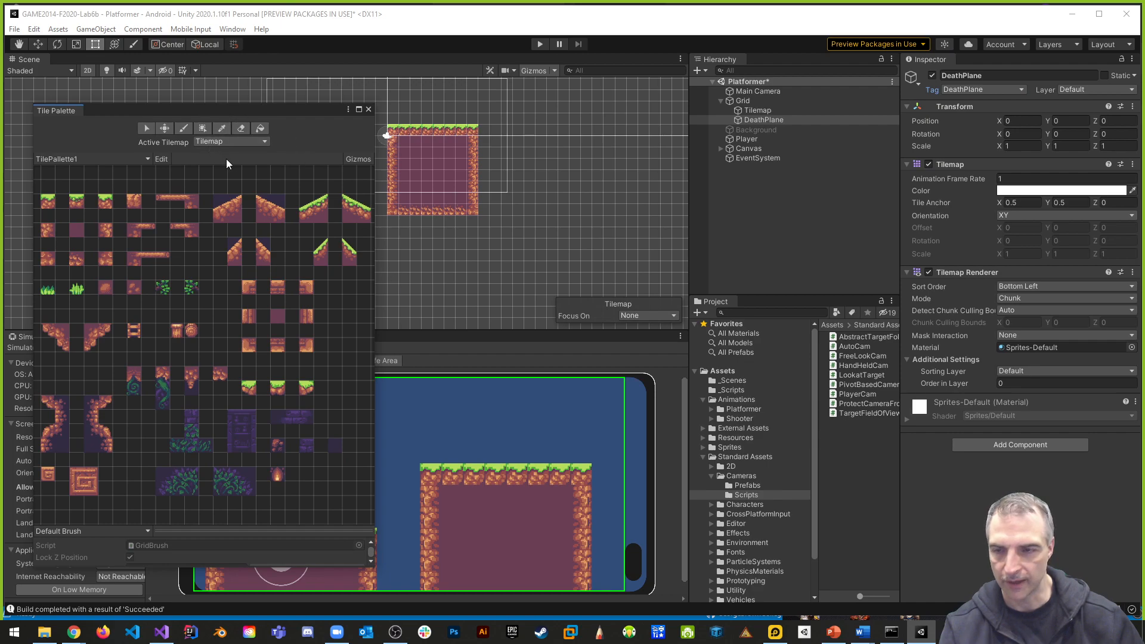
left_click(229, 142)
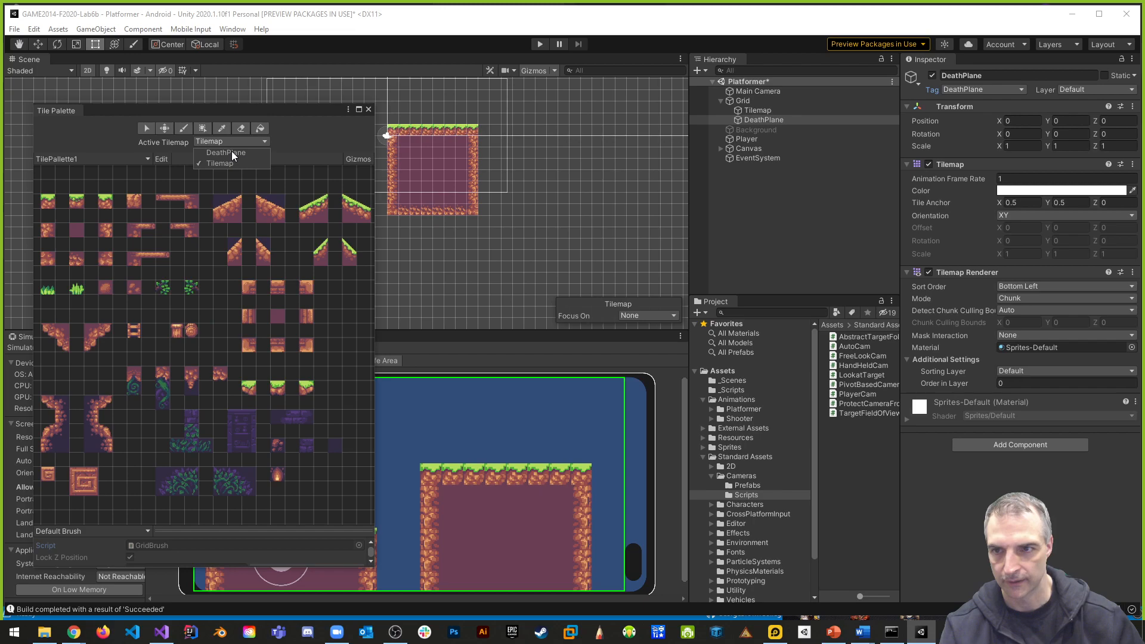
left_click(230, 154)
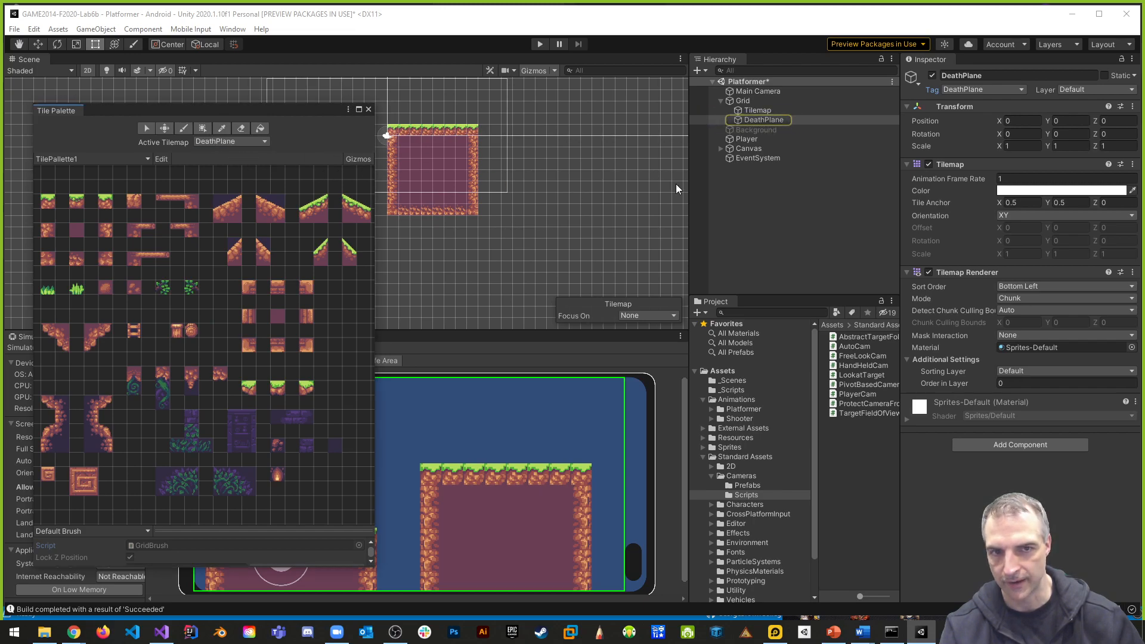
left_click_drag(142, 109, 856, 94)
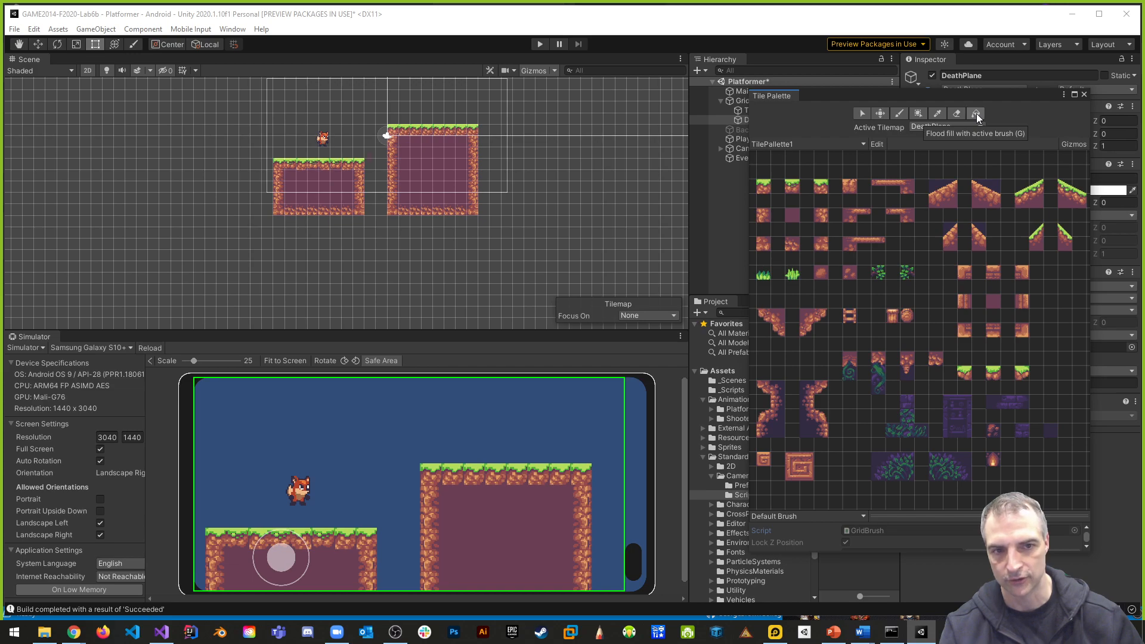
- Paint a long horizontal row of carved spiral block tiles on the DeathPlane tilemap, below and extending well past both platforms
left_click(797, 469)
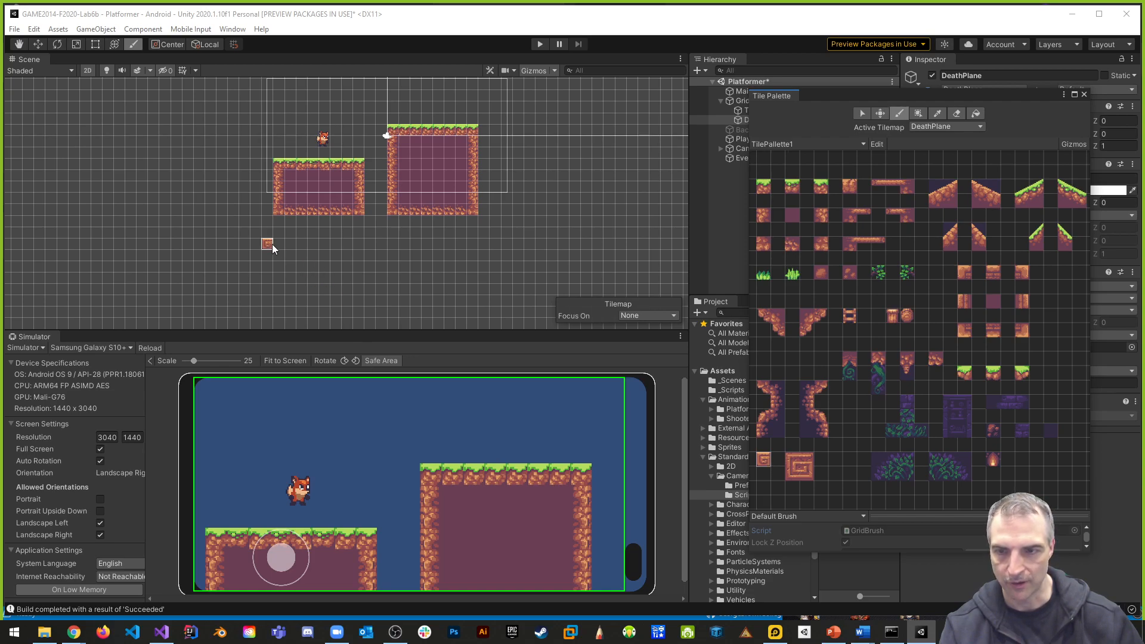
left_click_drag(272, 245, 423, 248)
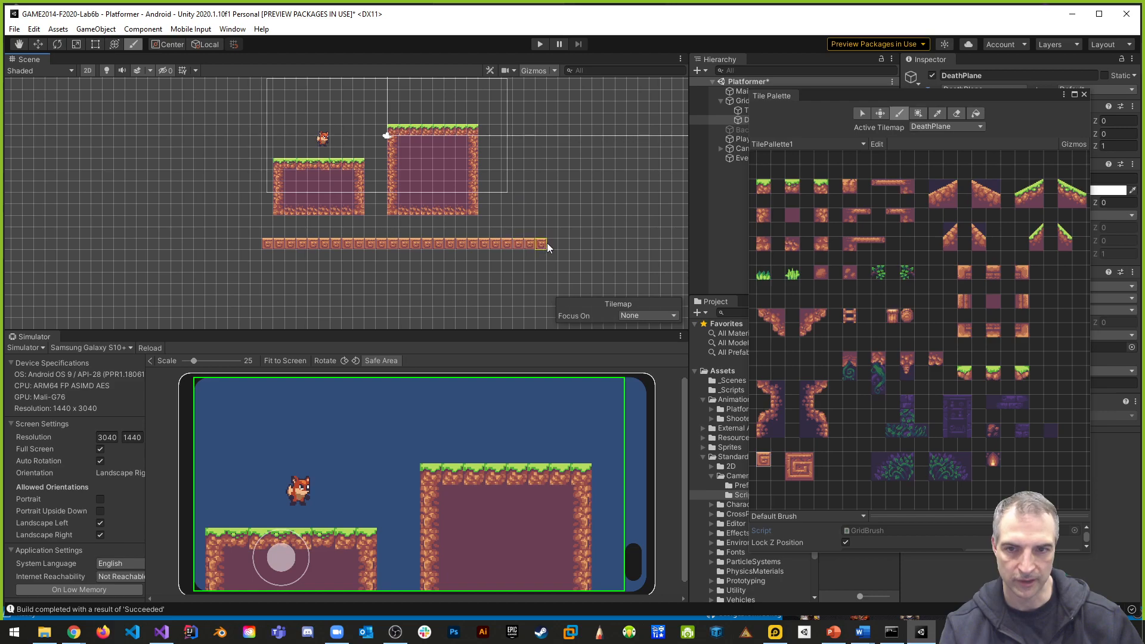
left_click_drag(256, 248, 80, 244)
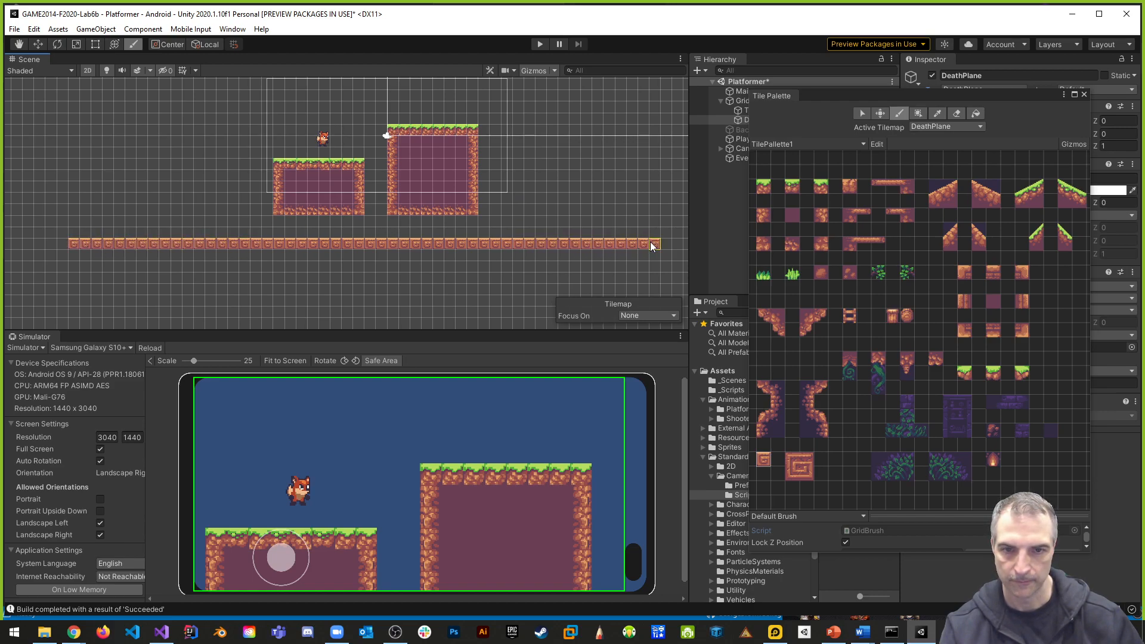
scroll(469, 262, "down", 9)
middle_click_drag(551, 217, 414, 223)
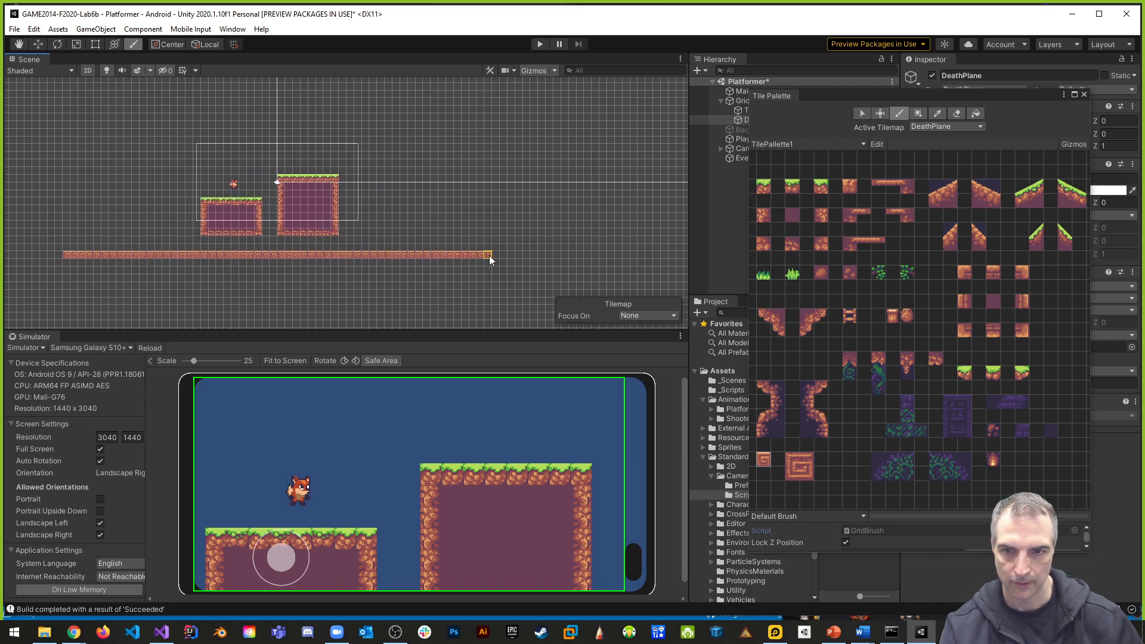
middle_click_drag(343, 236, 431, 207)
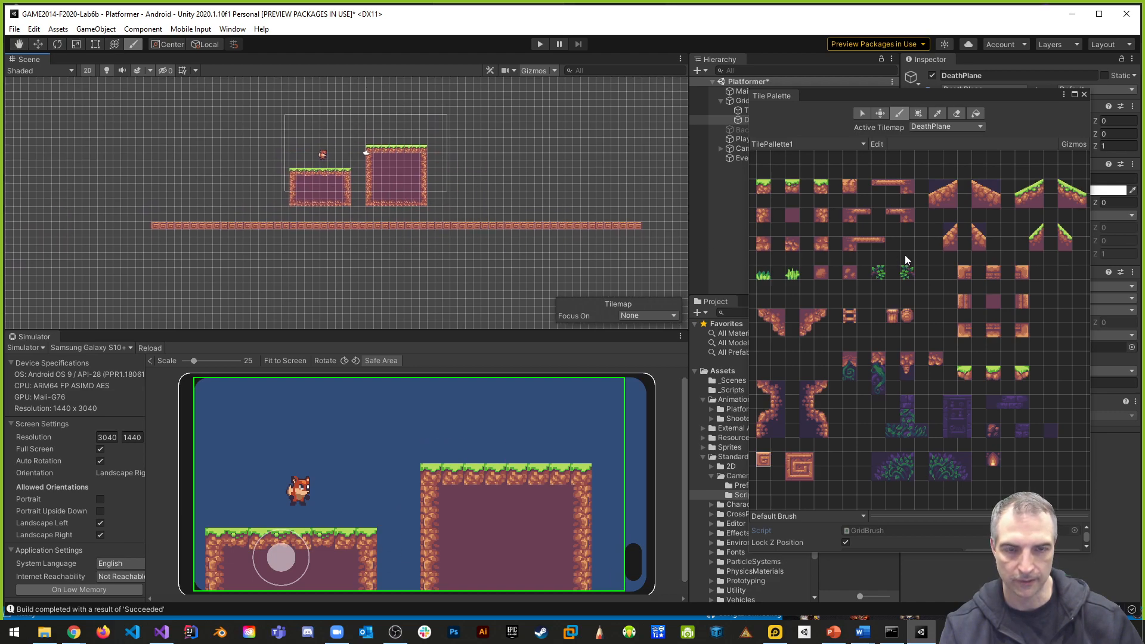
- Check which tile palettes are available, keep TilePallette1, and close the Tile Palette
left_click_drag(997, 93, 575, 142)
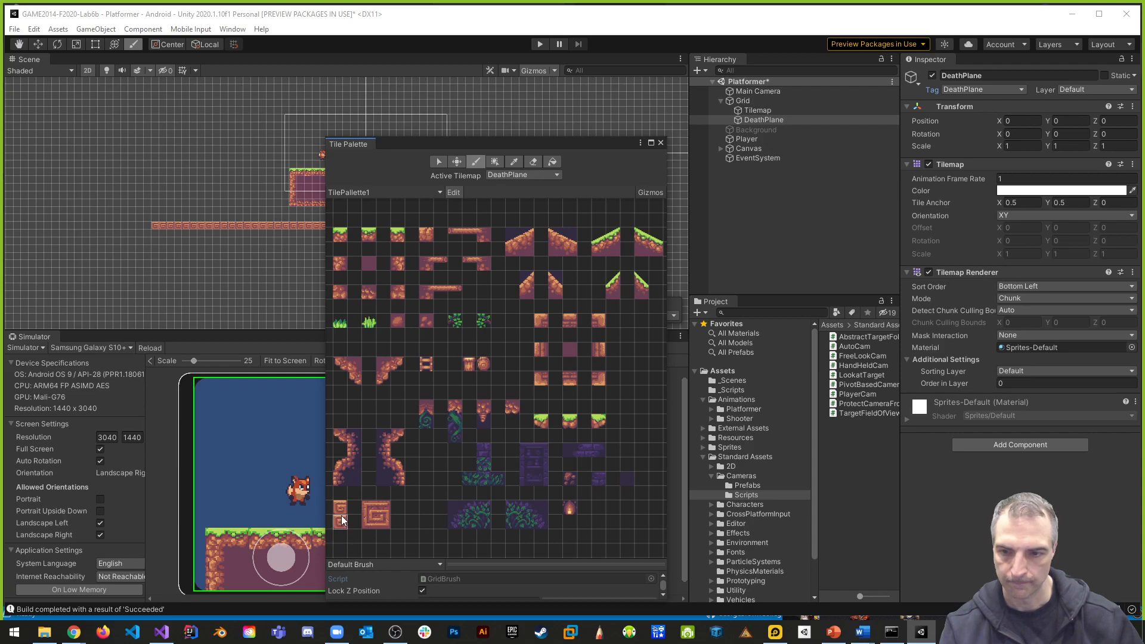
left_click(439, 192)
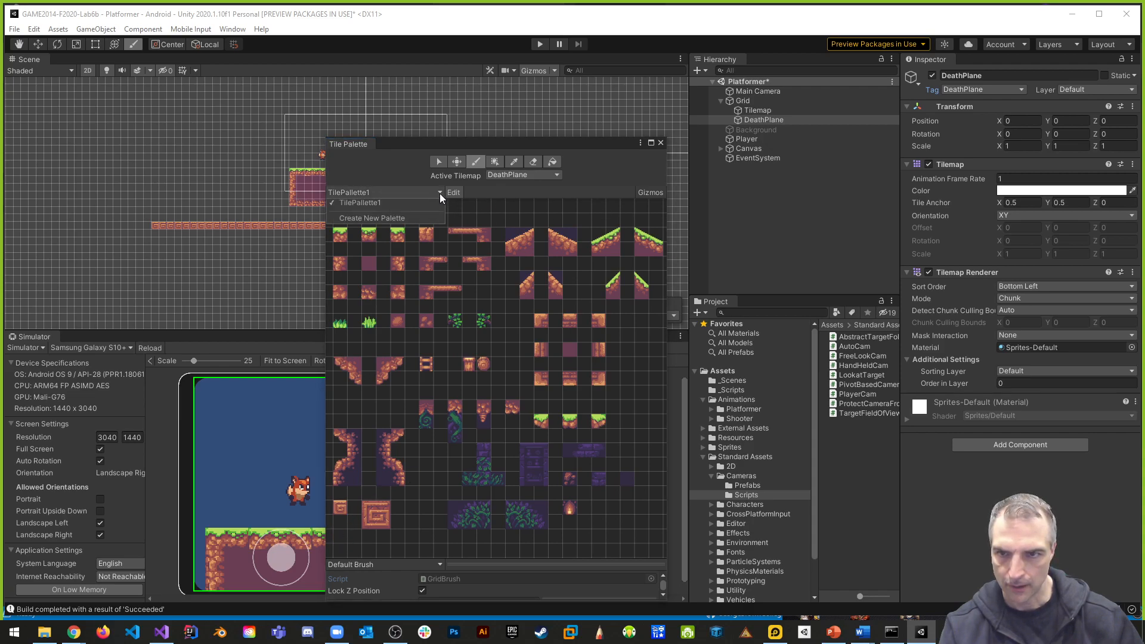
left_click(558, 188)
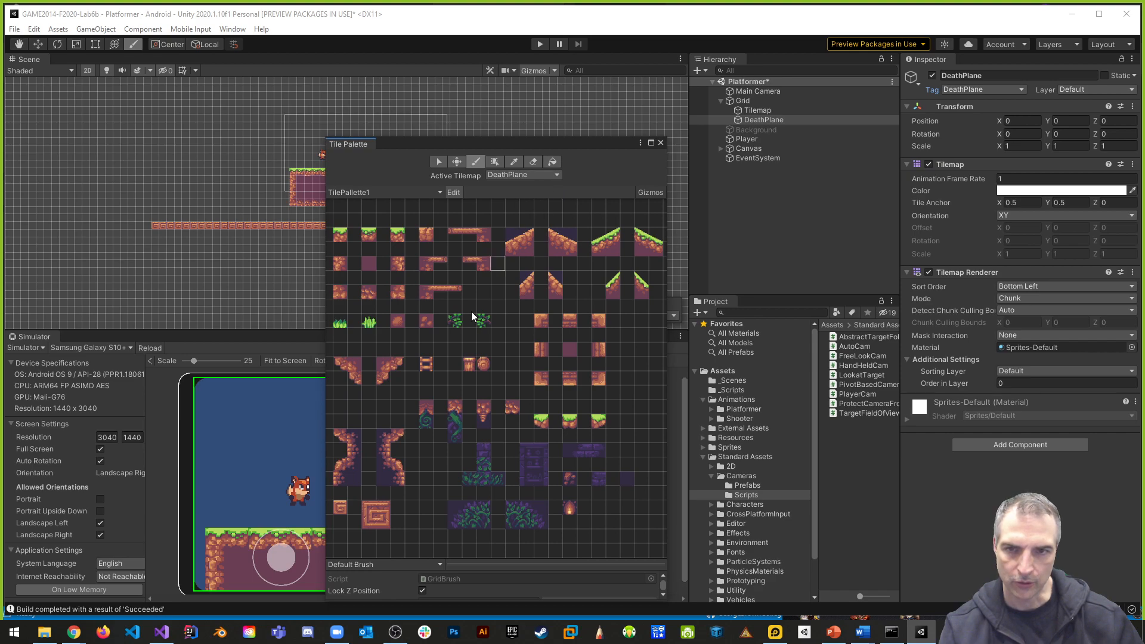
left_click_drag(397, 501, 355, 208)
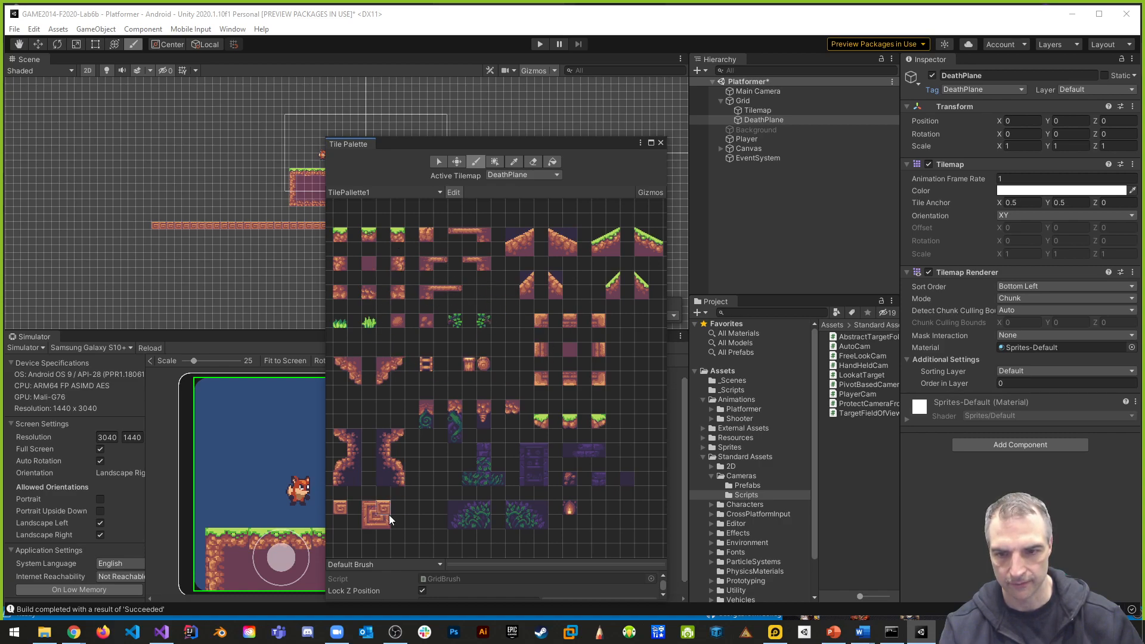
left_click(660, 143)
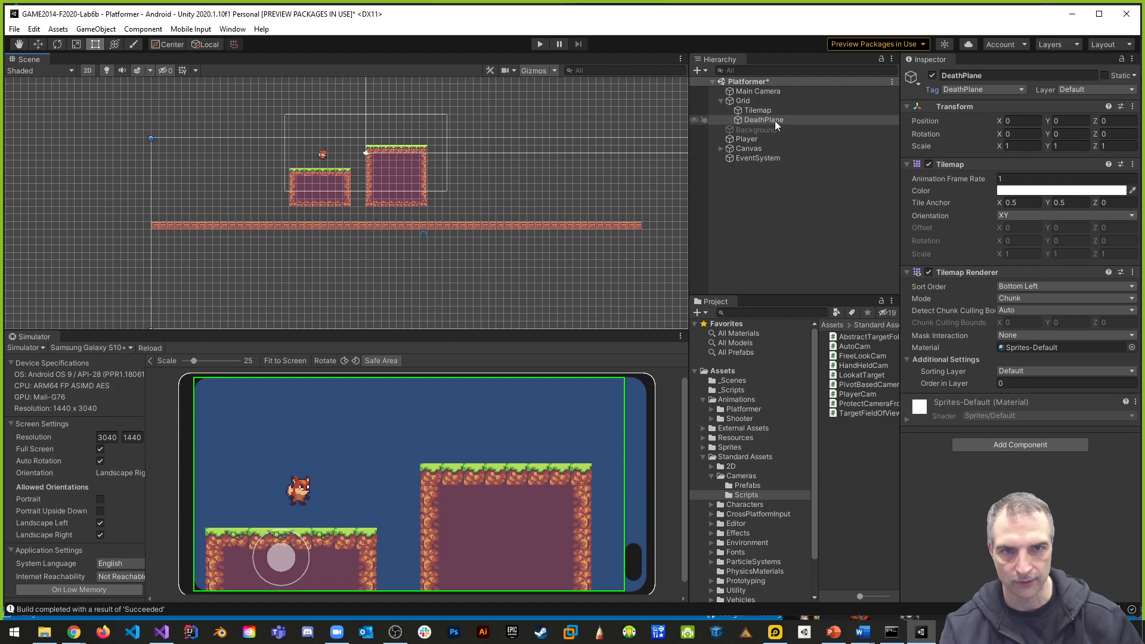
- Set the DeathPlane tilemap's colour to pure red, FF0000, and close the colour picker
left_click(1040, 190)
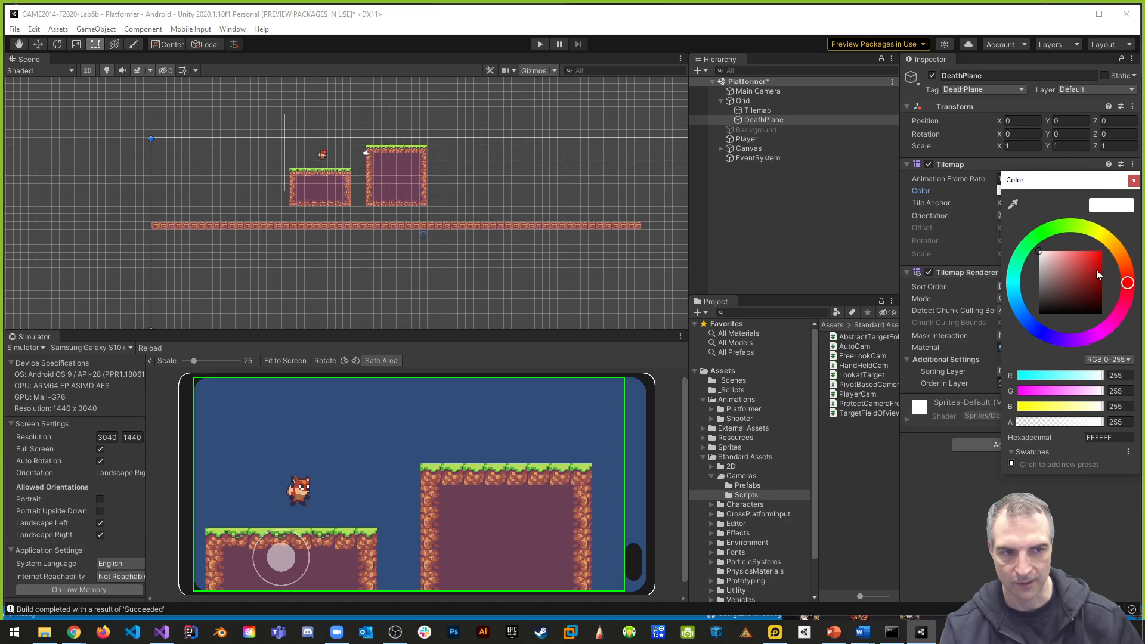
left_click_drag(1099, 275, 1103, 253)
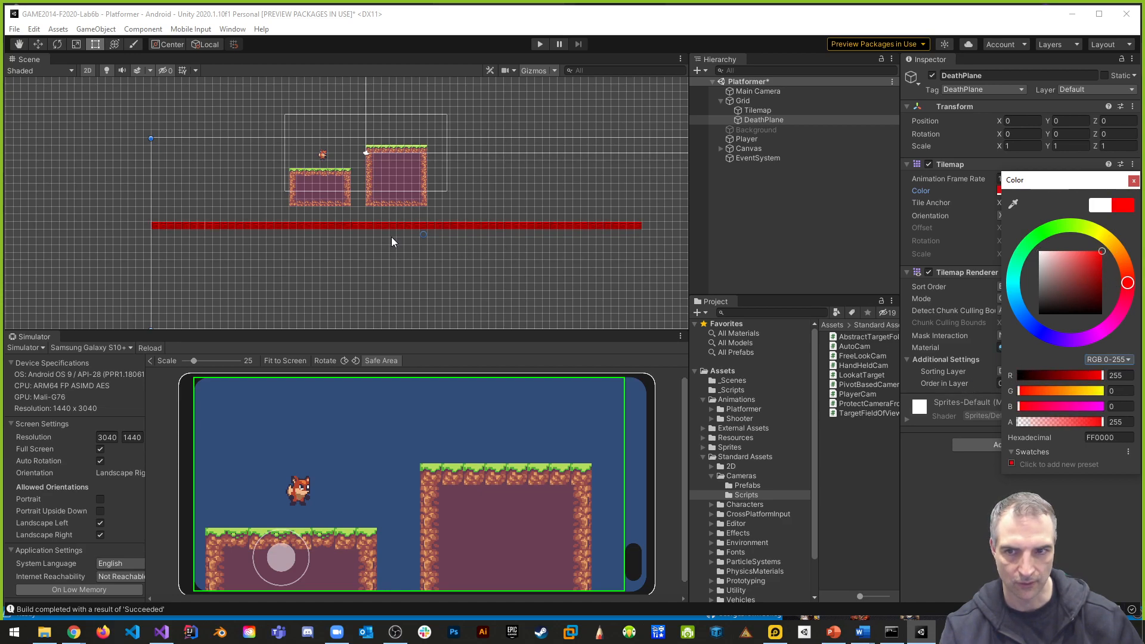
left_click(538, 201)
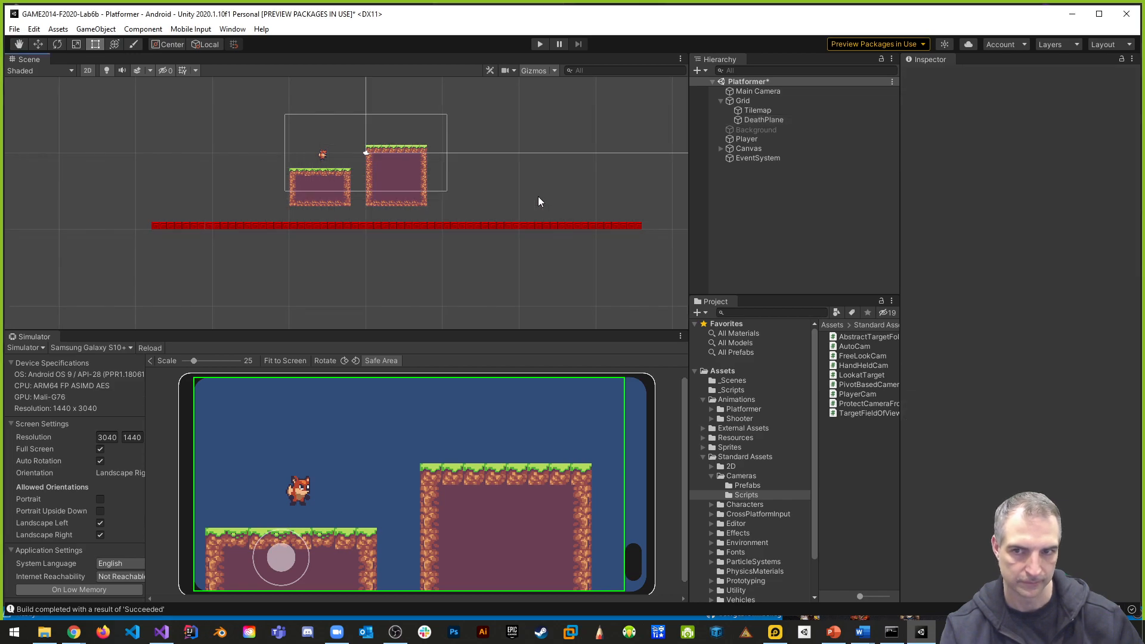
- Add a Composite Collider 2D component to the DeathPlane tilemap
left_click(362, 225)
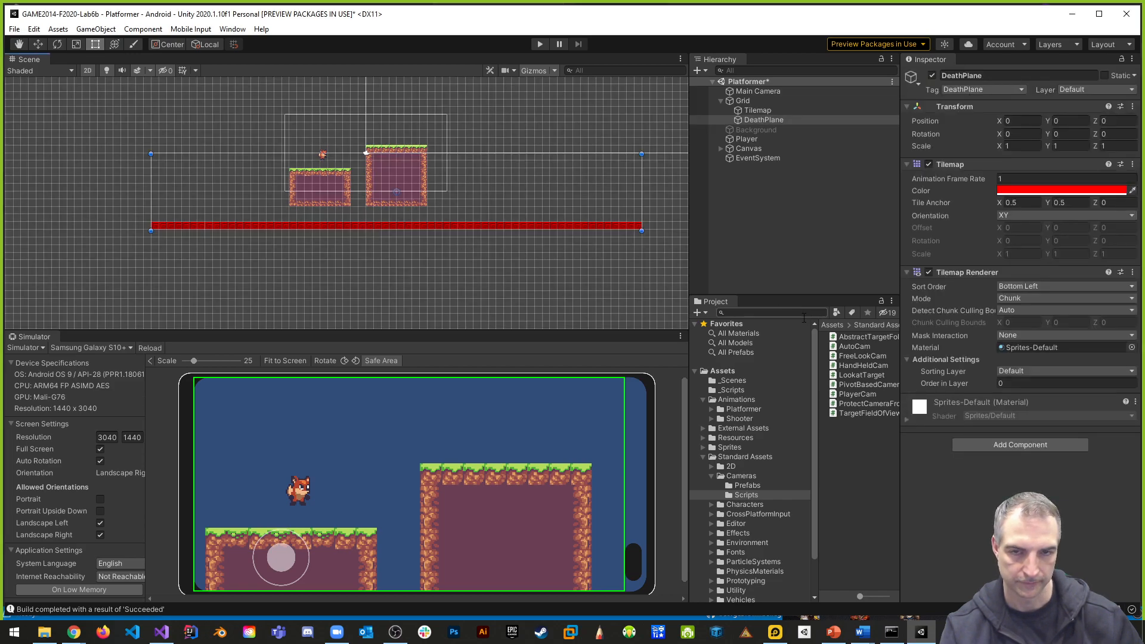
left_click(1017, 445)
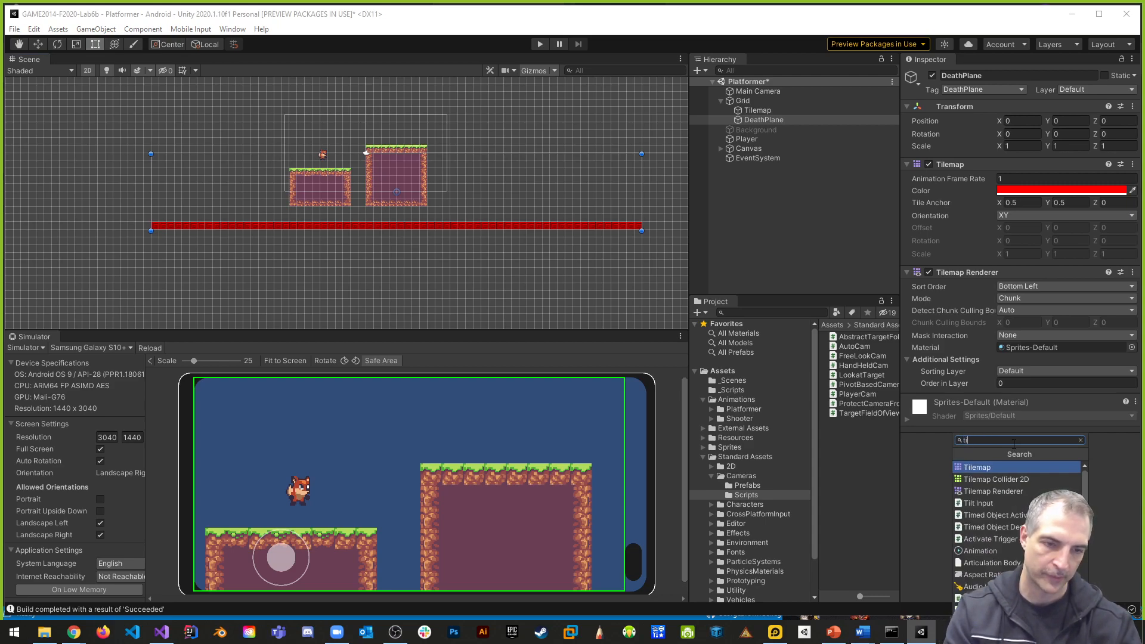
key("BackSpace")
type("co")
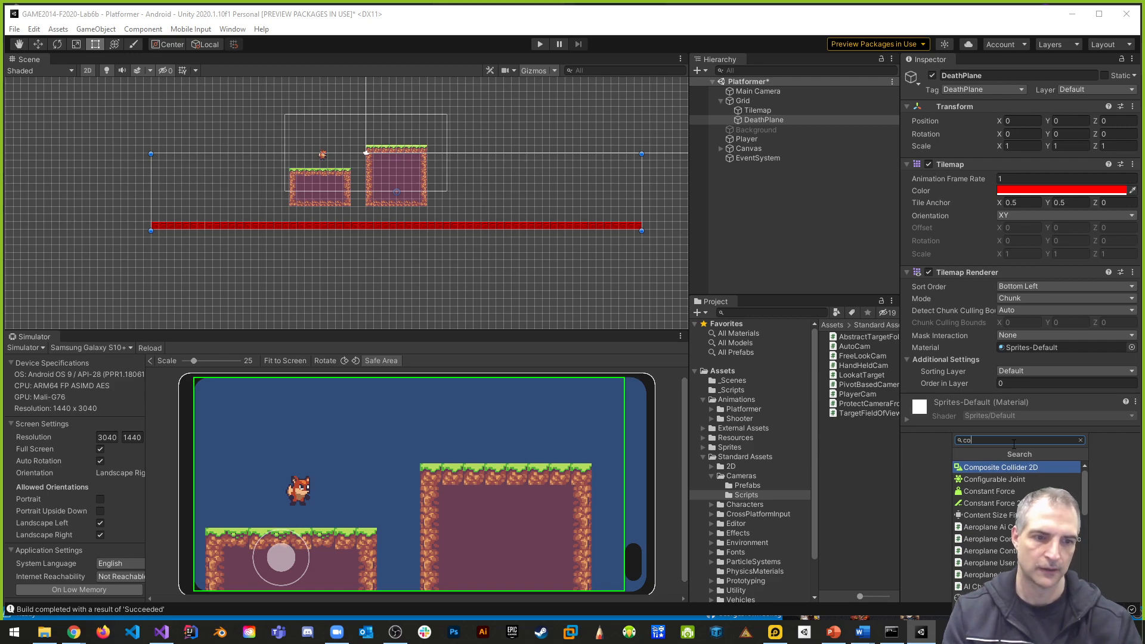
left_click(993, 466)
scroll(948, 435, "down", 3)
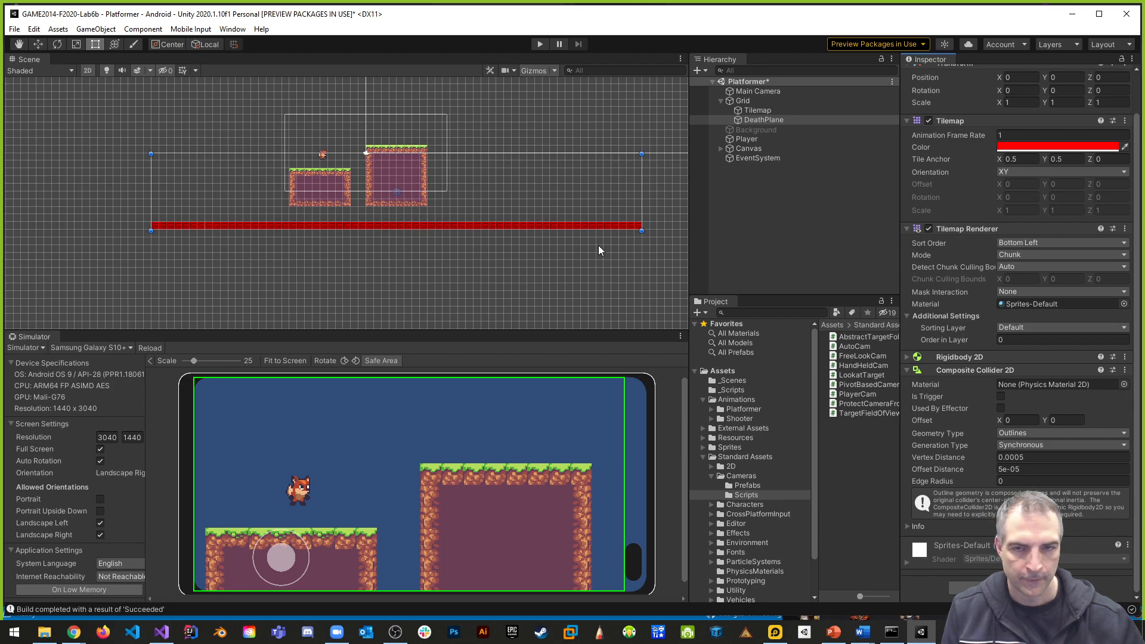
- Play-test the scene to check how DeathPlane behaves, and stop the game
left_click(539, 45)
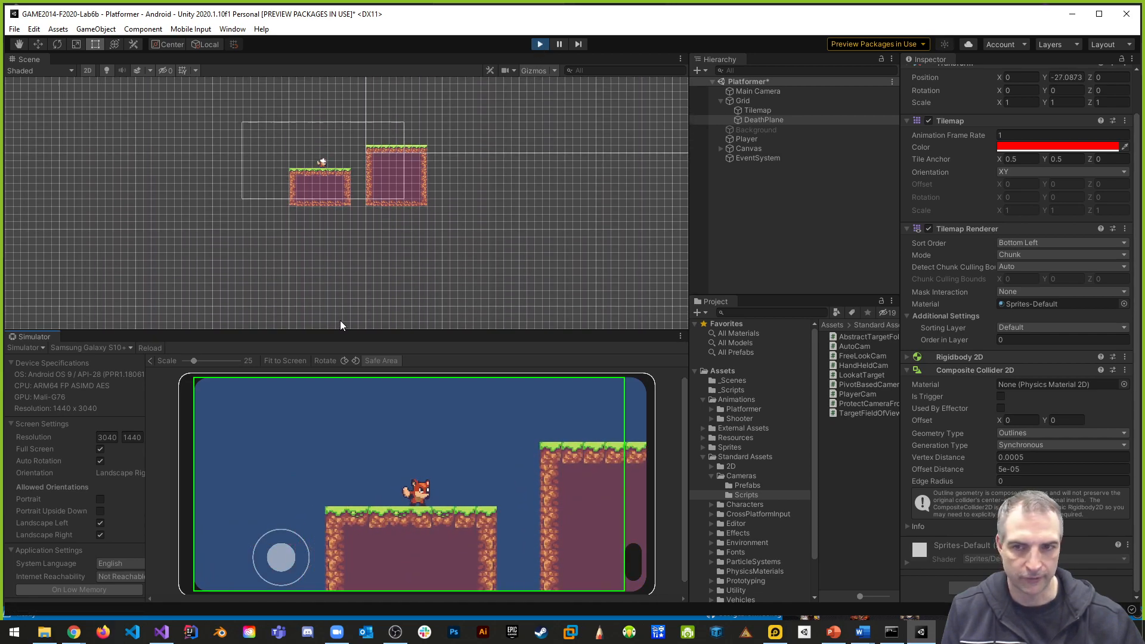
left_click(542, 45)
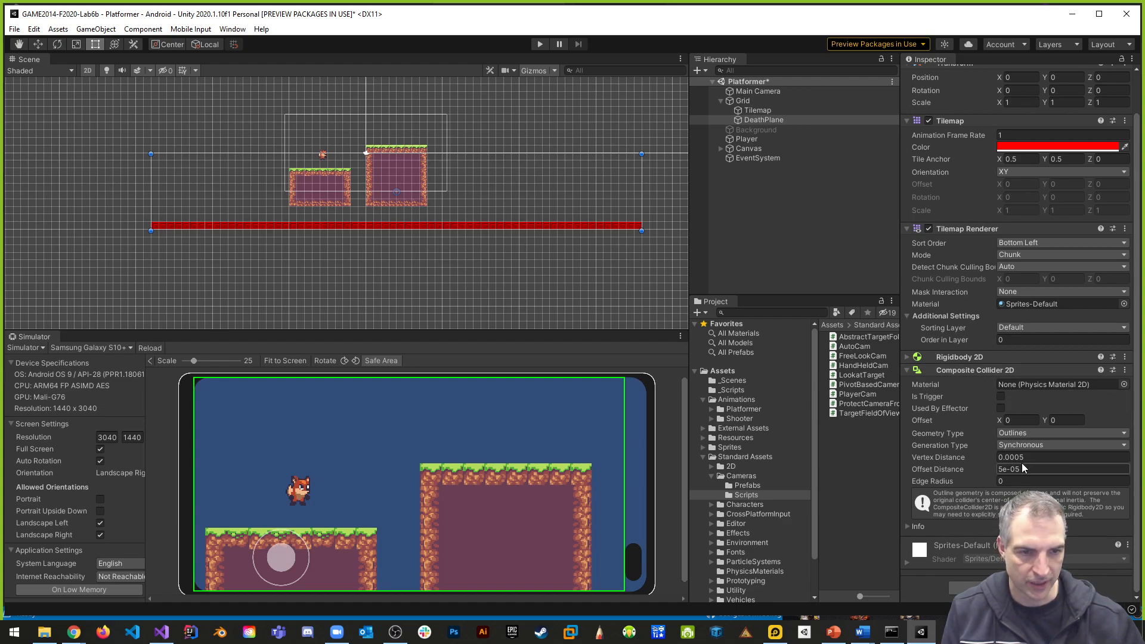
- Remove the Composite Collider 2D and Rigidbody 2D components from the DeathPlane tilemap
left_click(911, 357)
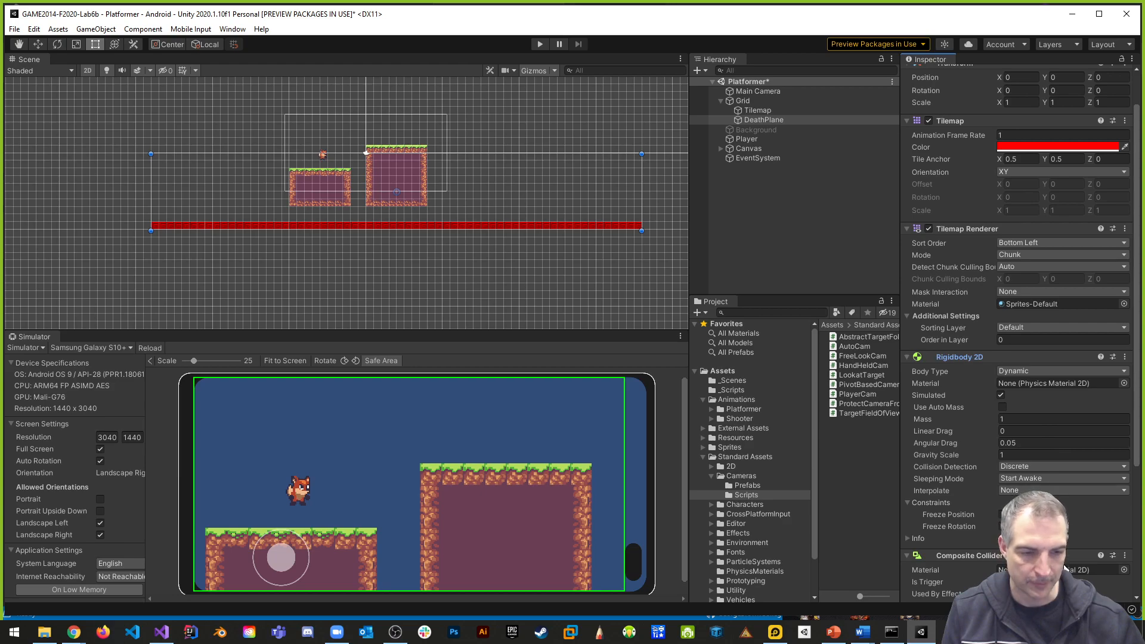
scroll(1076, 529, "down", 5)
left_click(1125, 370)
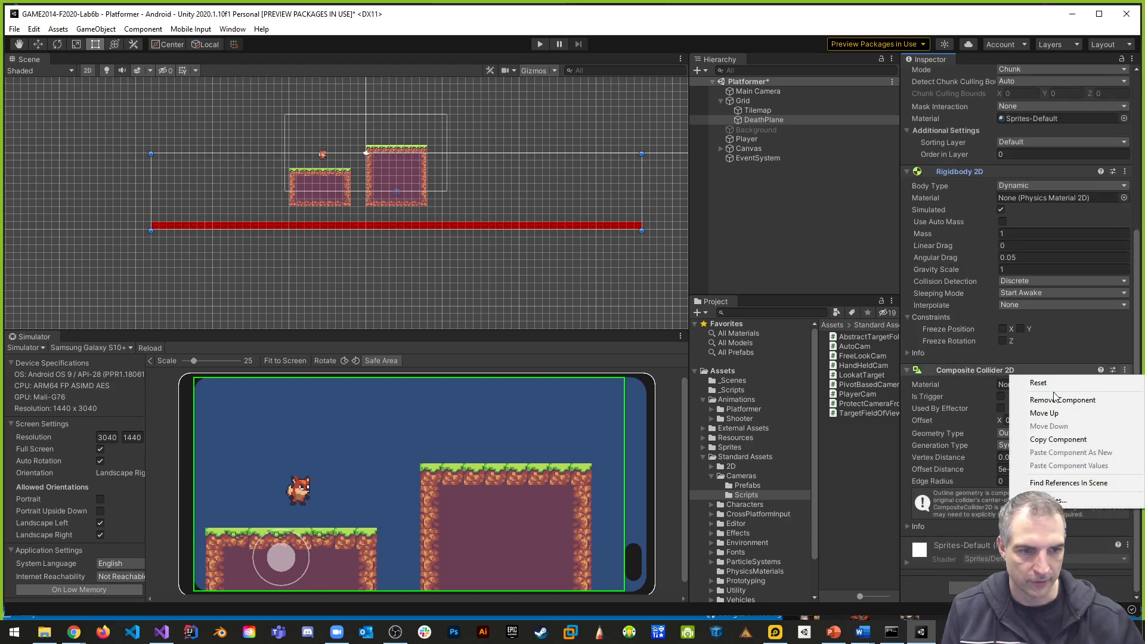
left_click(1045, 402)
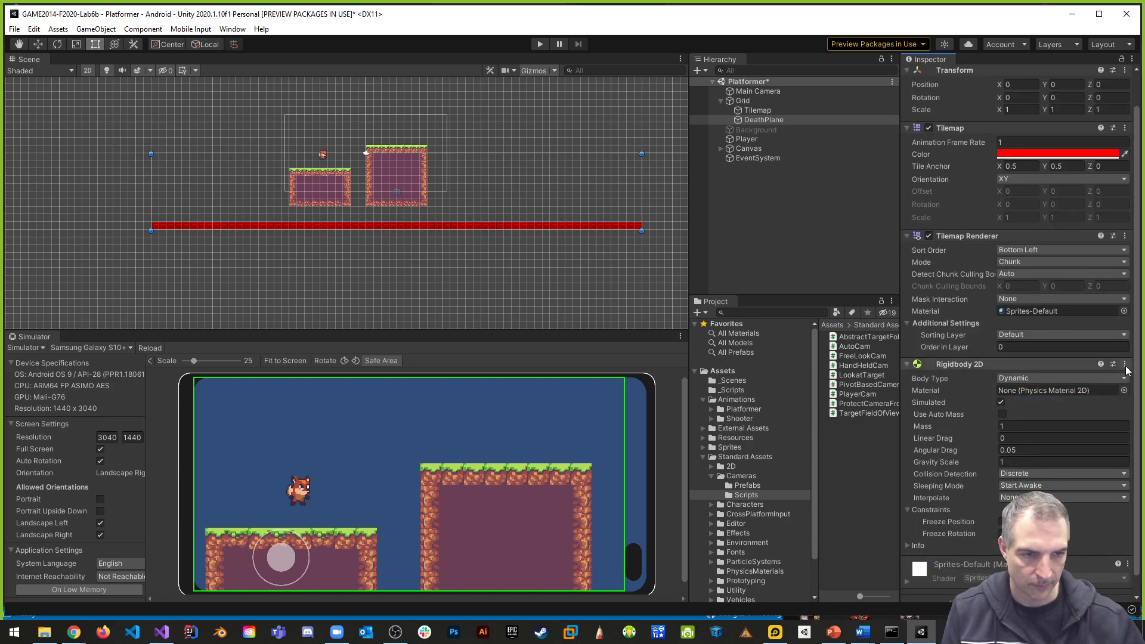
right_click(1112, 366)
left_click(1061, 394)
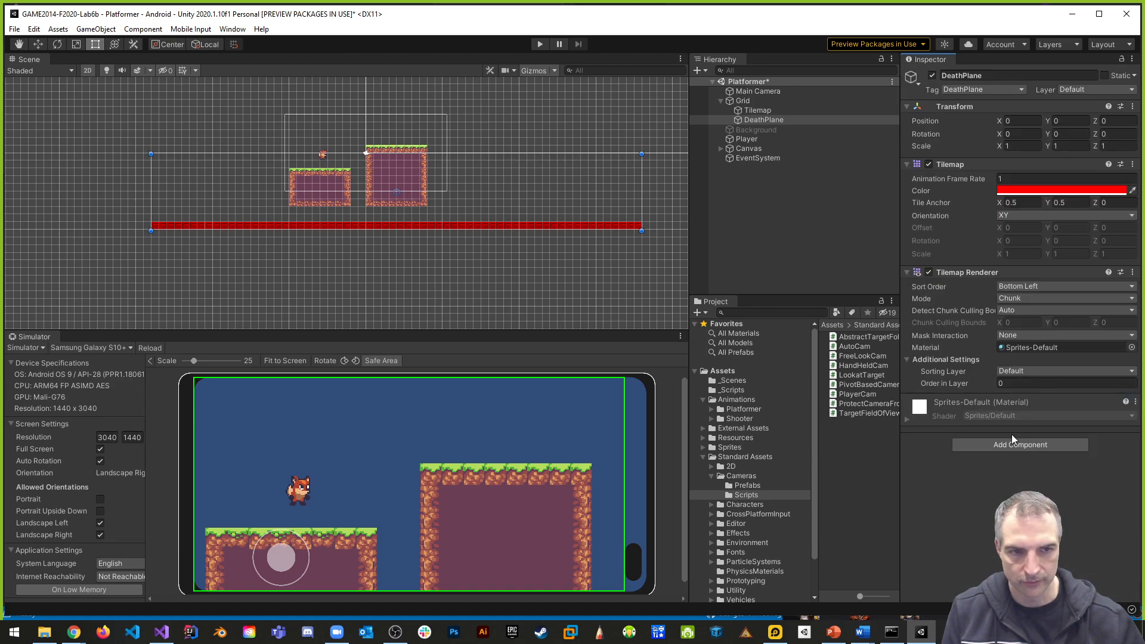
- Add a Tilemap Collider 2D component to DeathPlane and enable its Is Trigger option
left_click(1017, 448)
type("co")
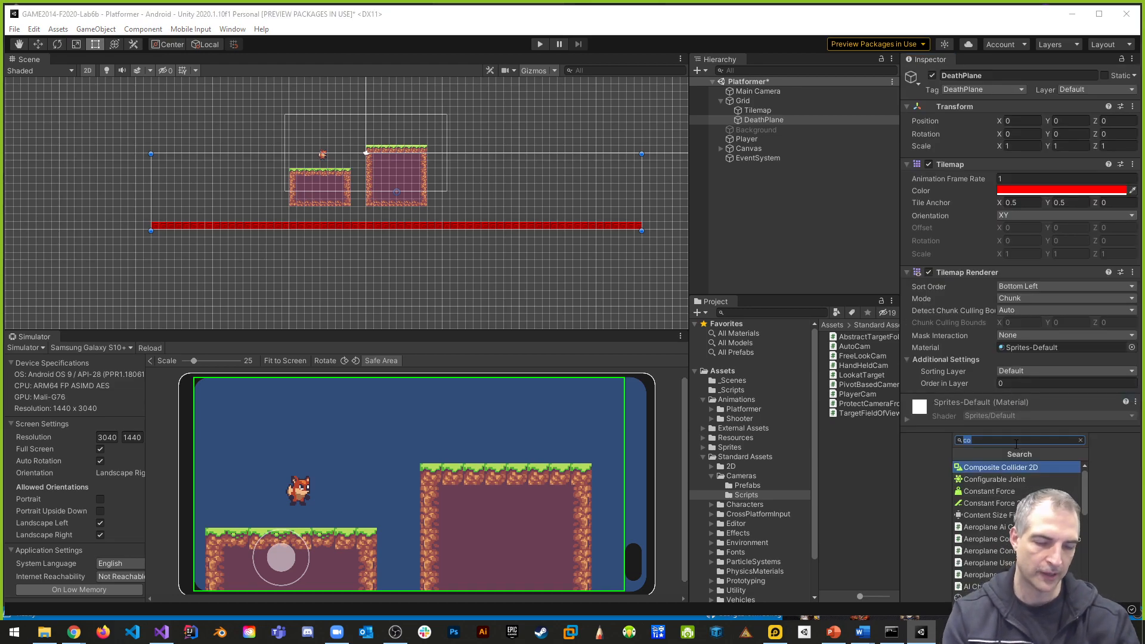
type("ti")
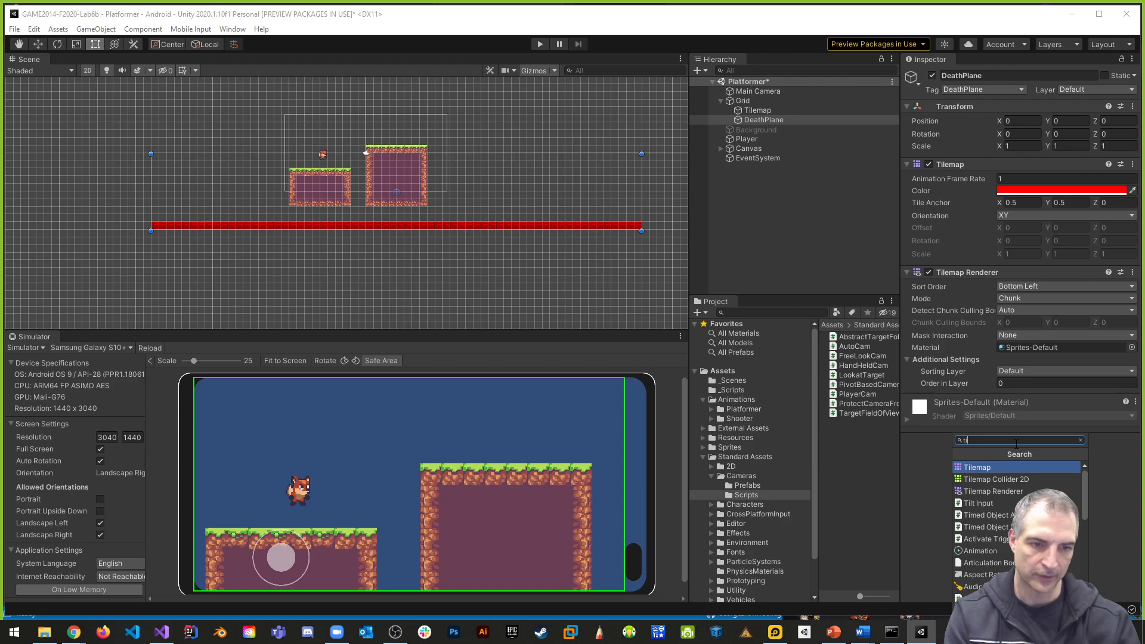
key("Down")
key("Return")
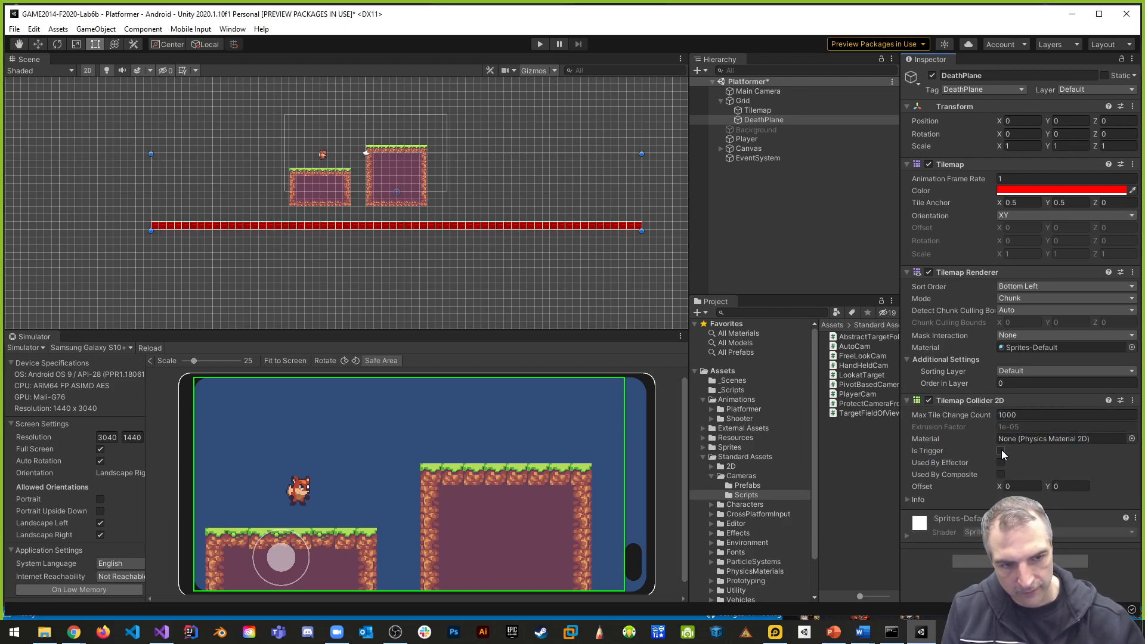
left_click(1001, 451)
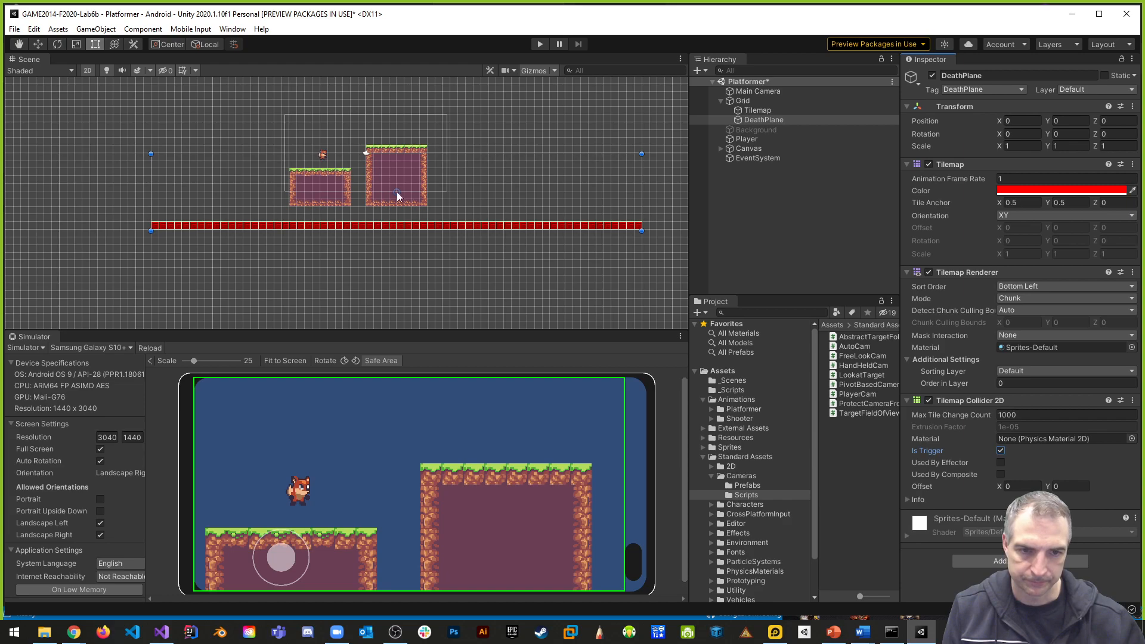
- Add a Box Collider 2D component to the Player fox and enable its Is Trigger option
scroll(581, 252, "up", 3)
middle_click_drag(363, 207, 486, 271)
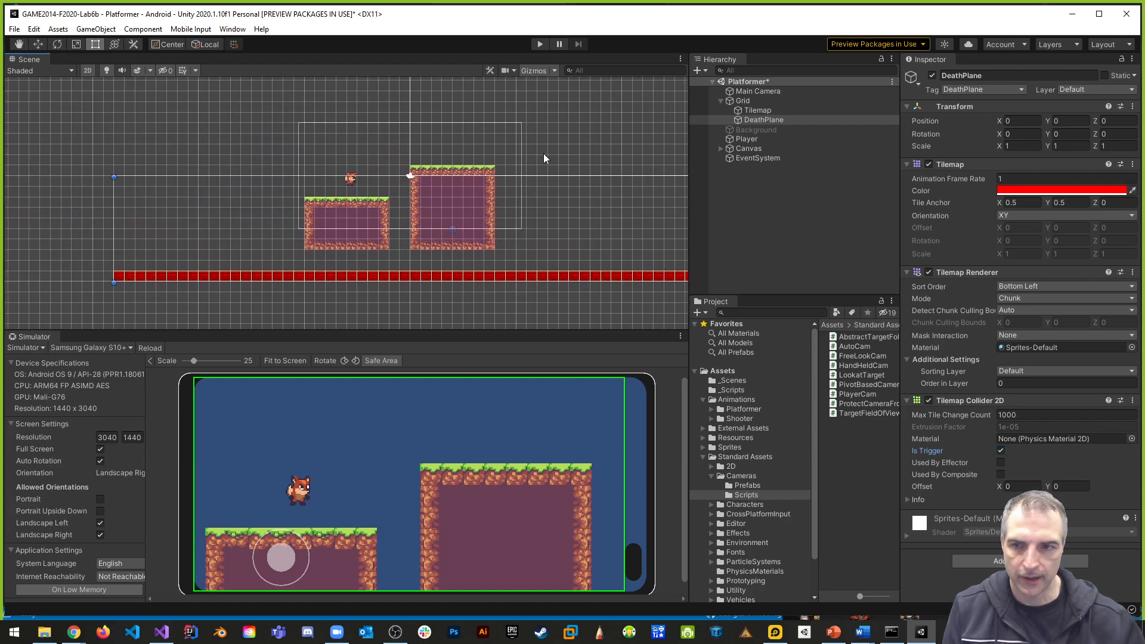
left_click(349, 180)
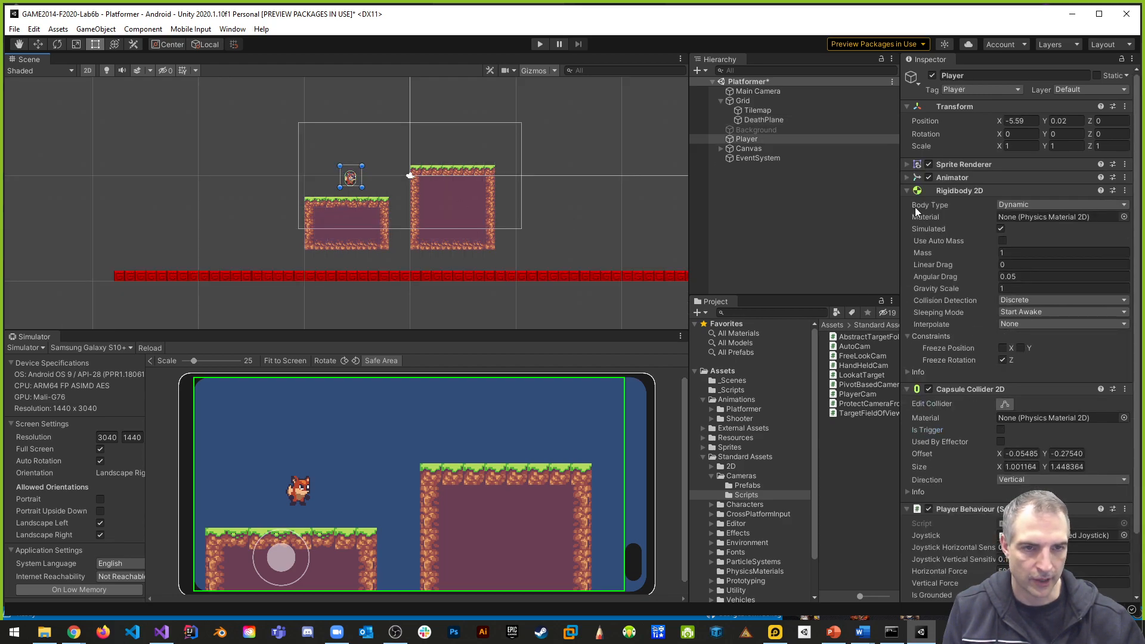
left_click(907, 191)
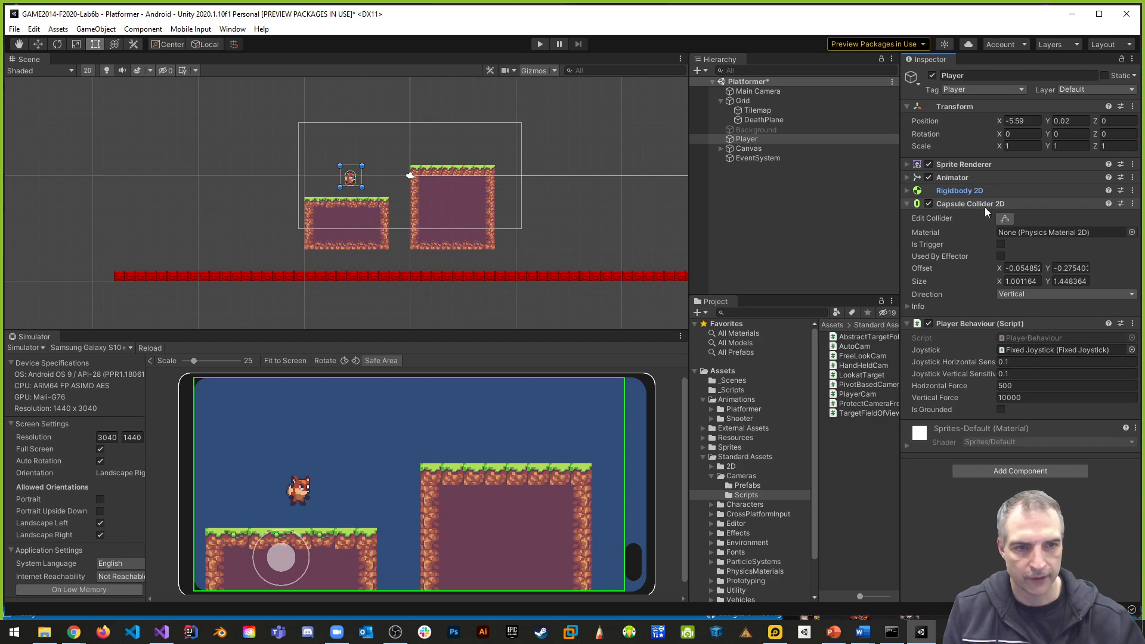
left_click(907, 203)
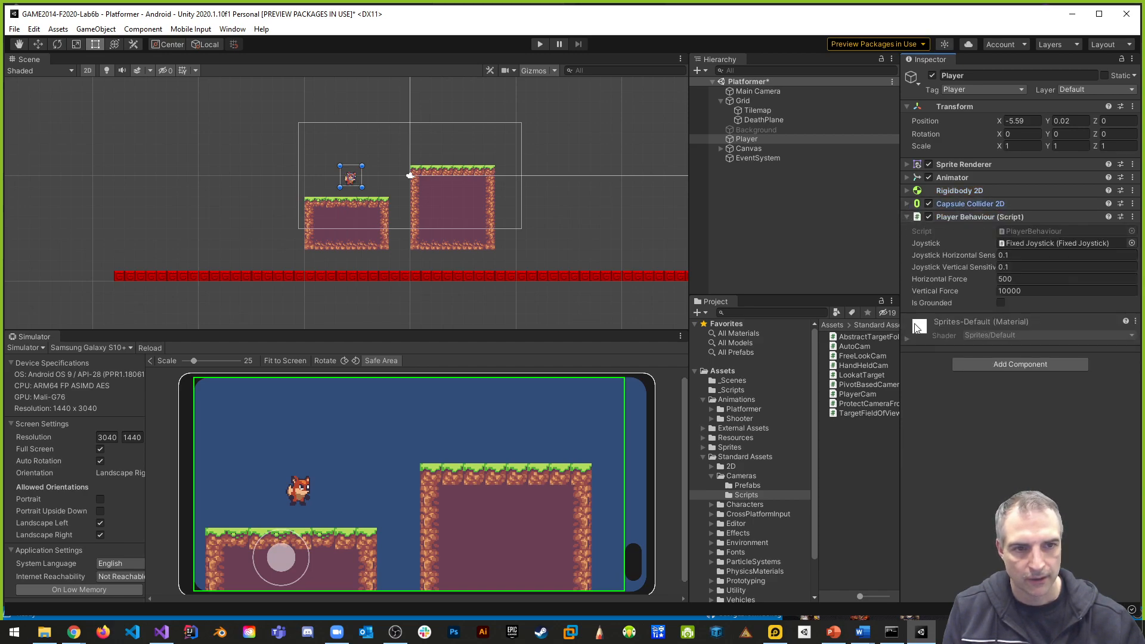
left_click(1032, 366)
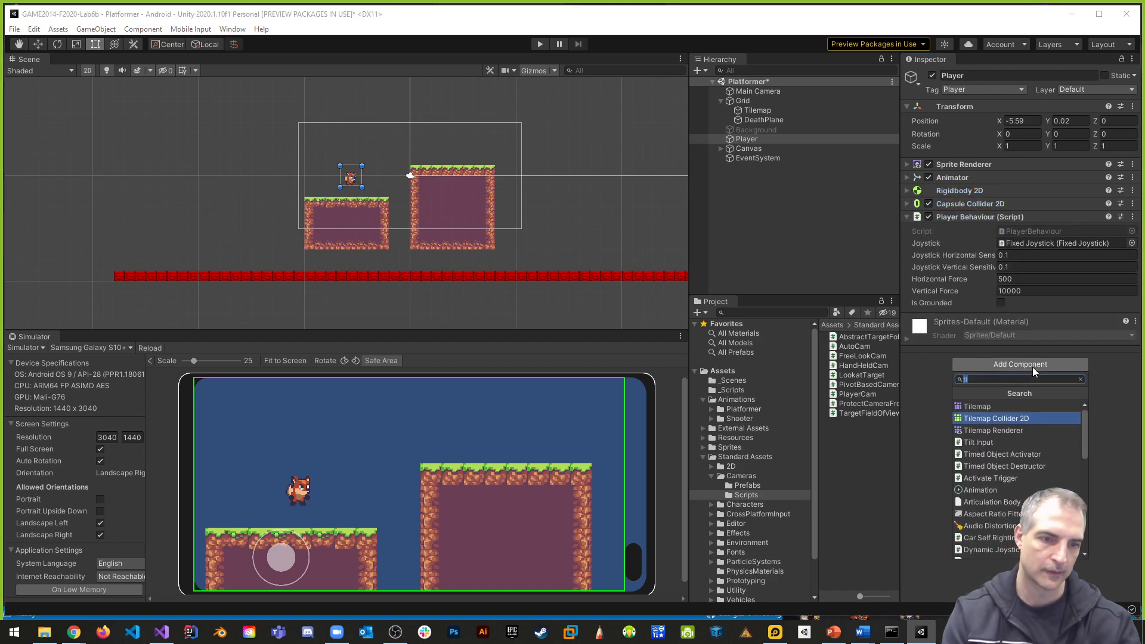
type("col")
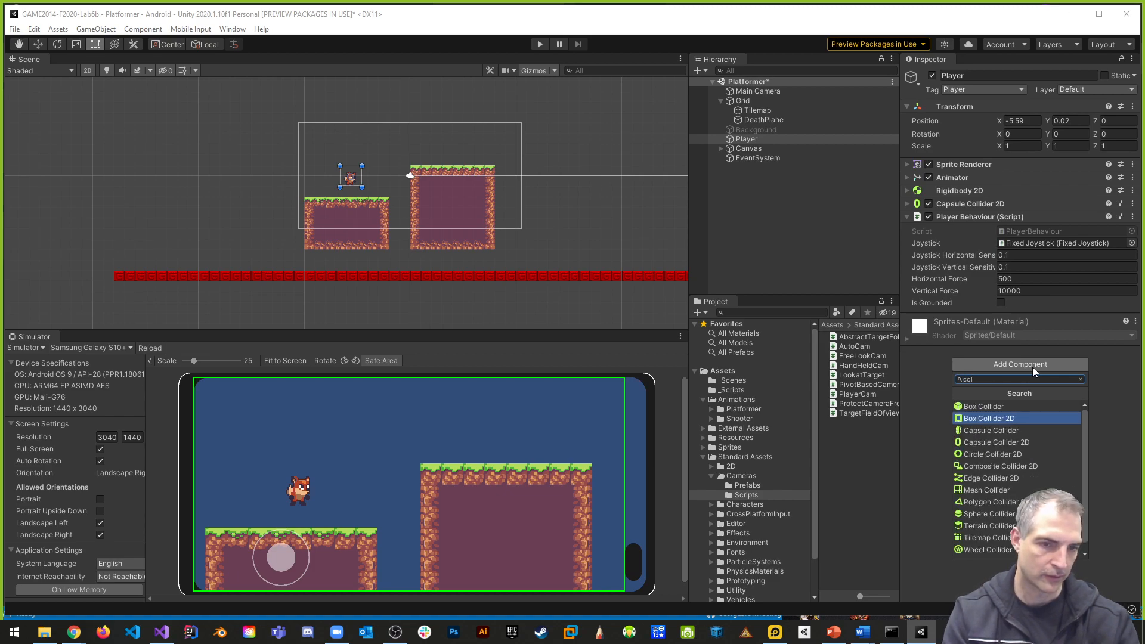
left_click(1032, 367)
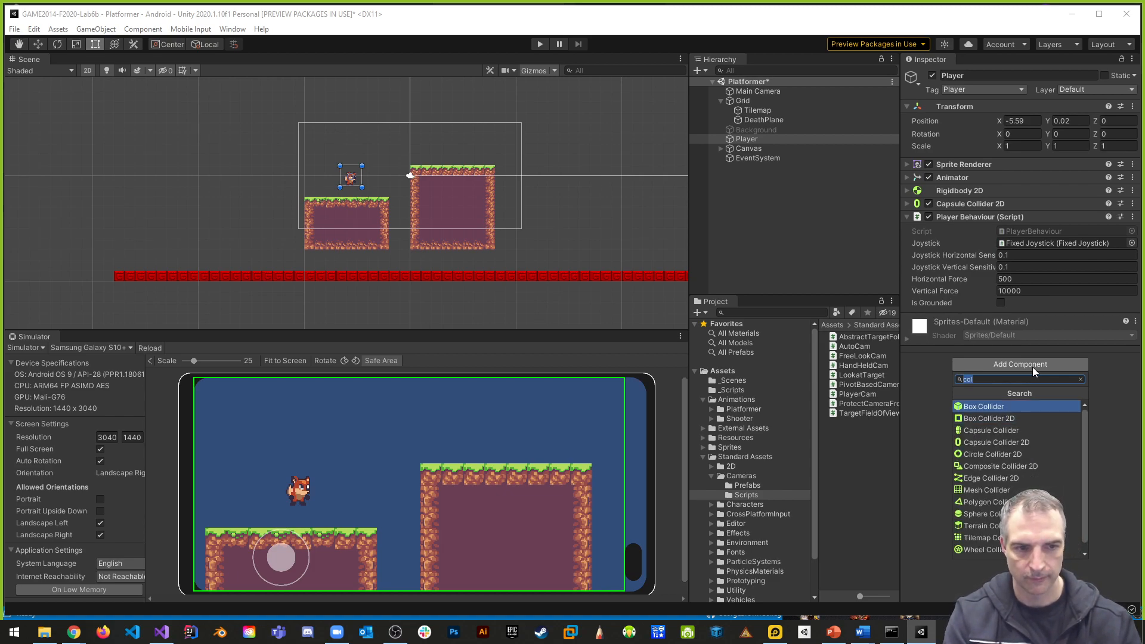
key("Down")
key("Return")
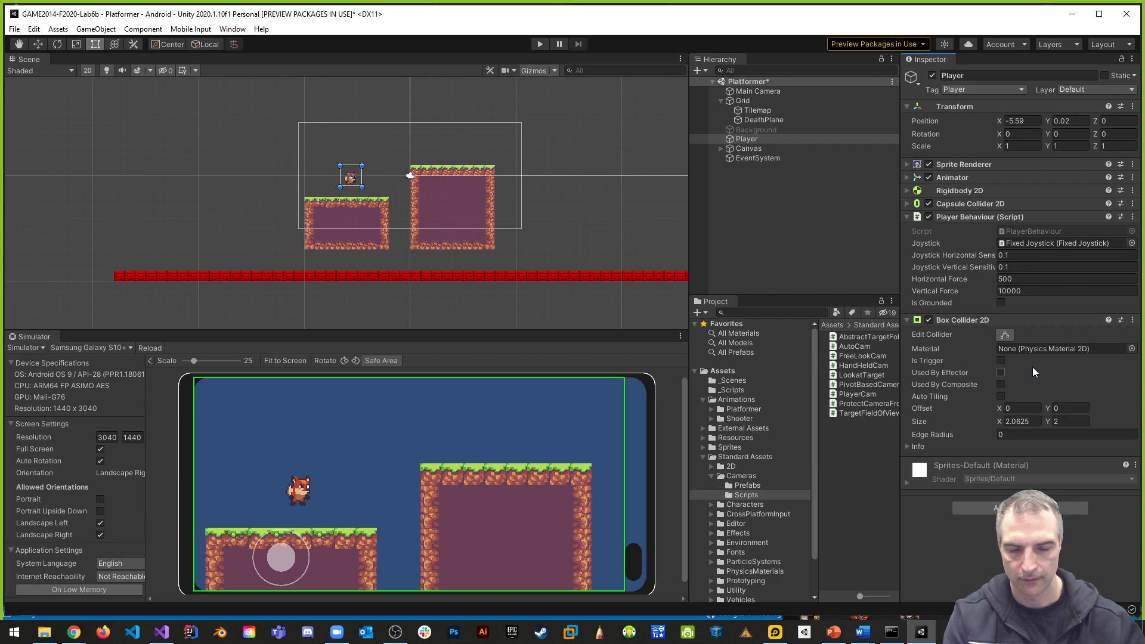
left_click(1000, 360)
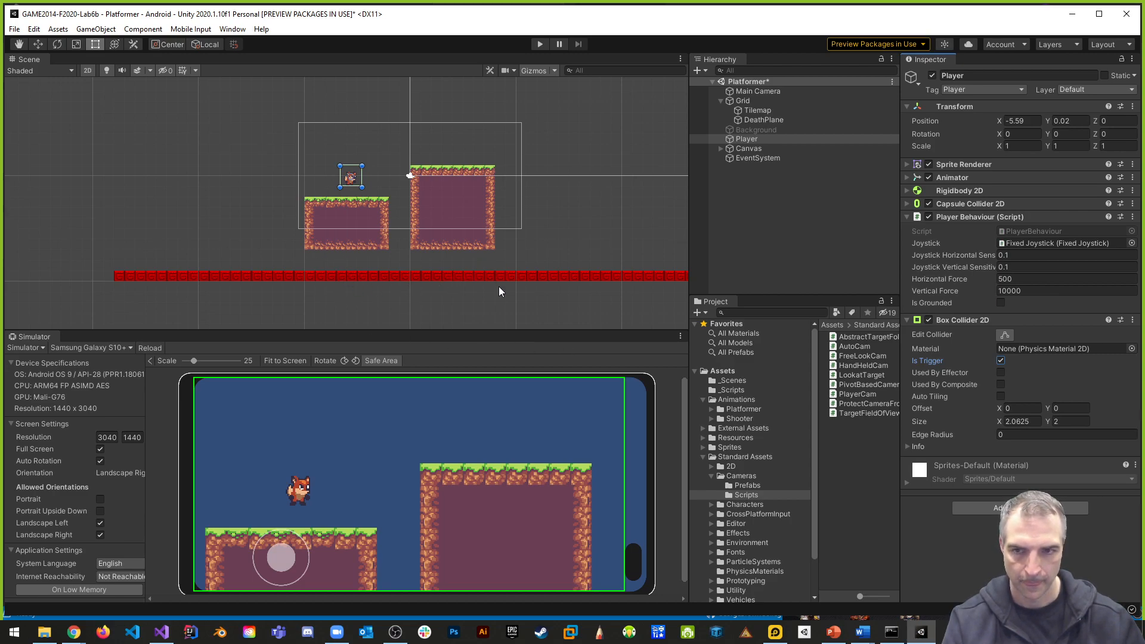
- Try hiding DeathPlane by switching its Tilemap and Tilemap Renderer components off and on, leaving both enabled
left_click(466, 277)
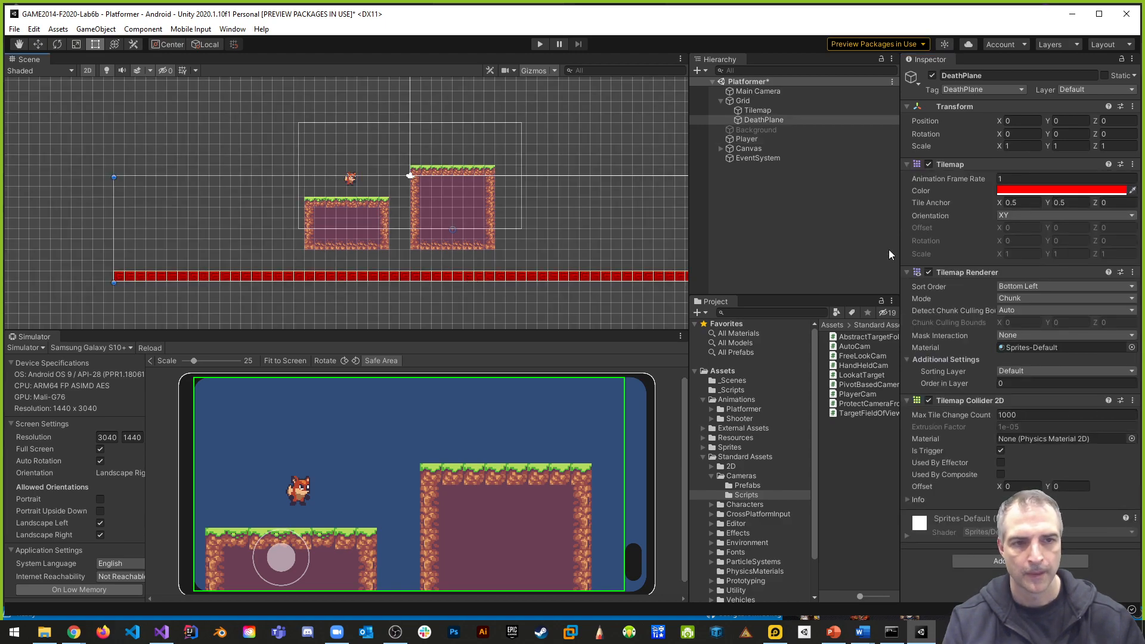
left_click(930, 164)
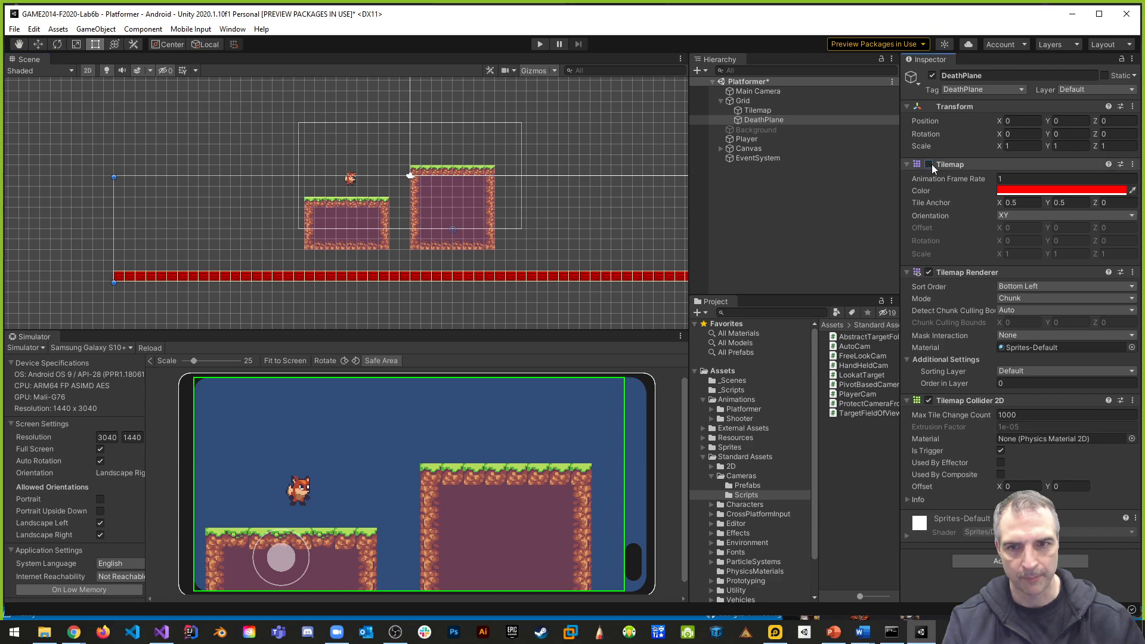
left_click(930, 164)
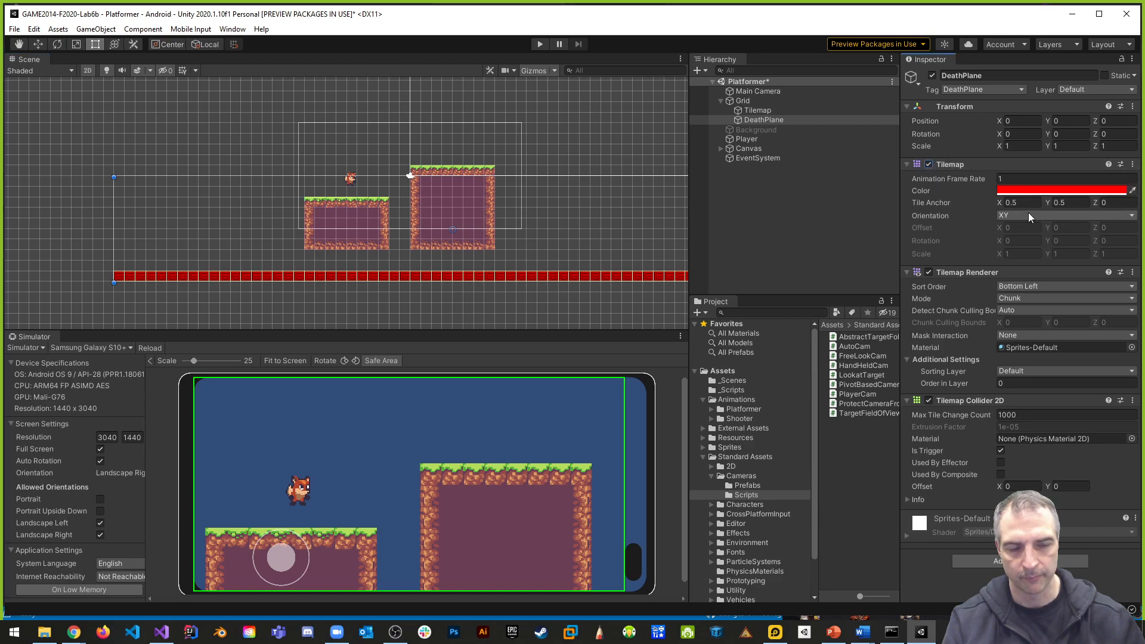
left_click(929, 273)
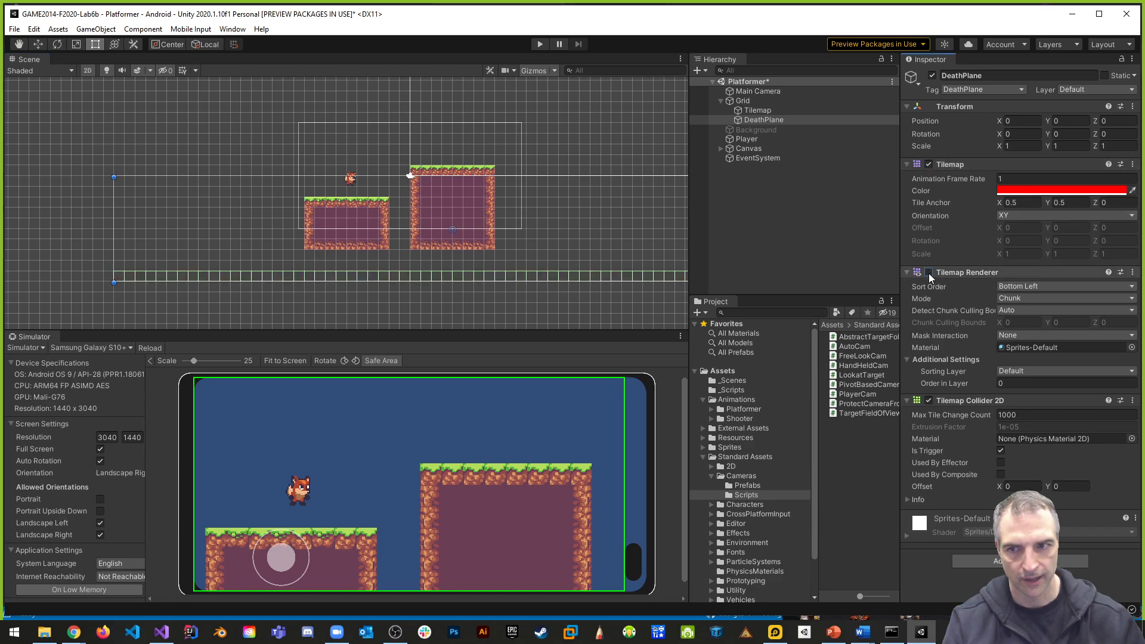
left_click(929, 275)
left_click(928, 274)
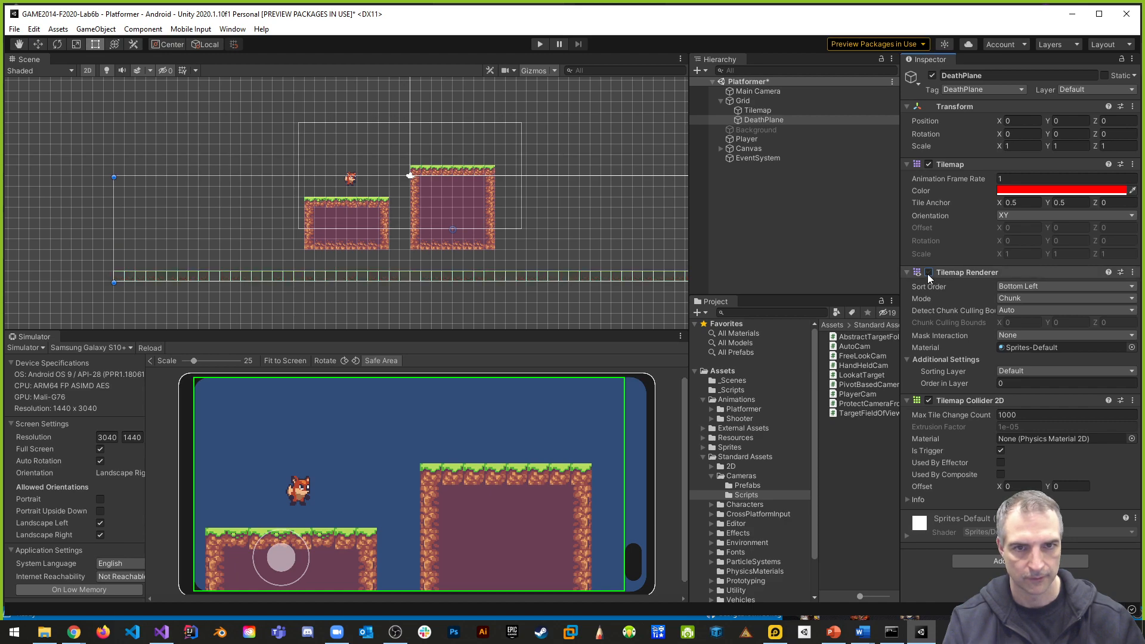
left_click(928, 273)
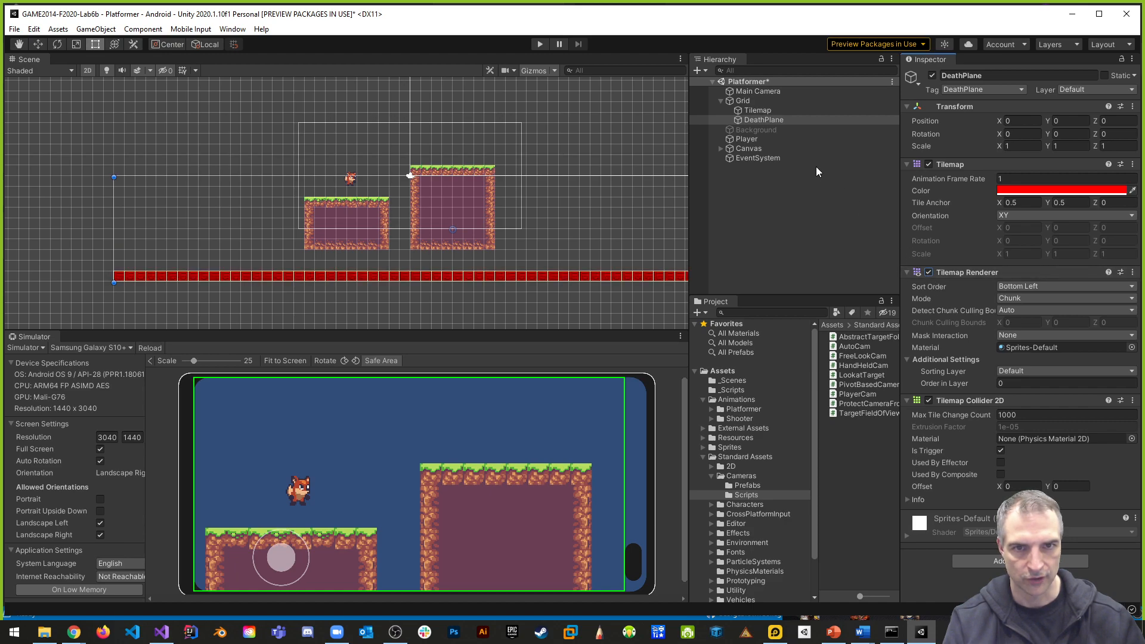
left_click(928, 273)
left_click(928, 274)
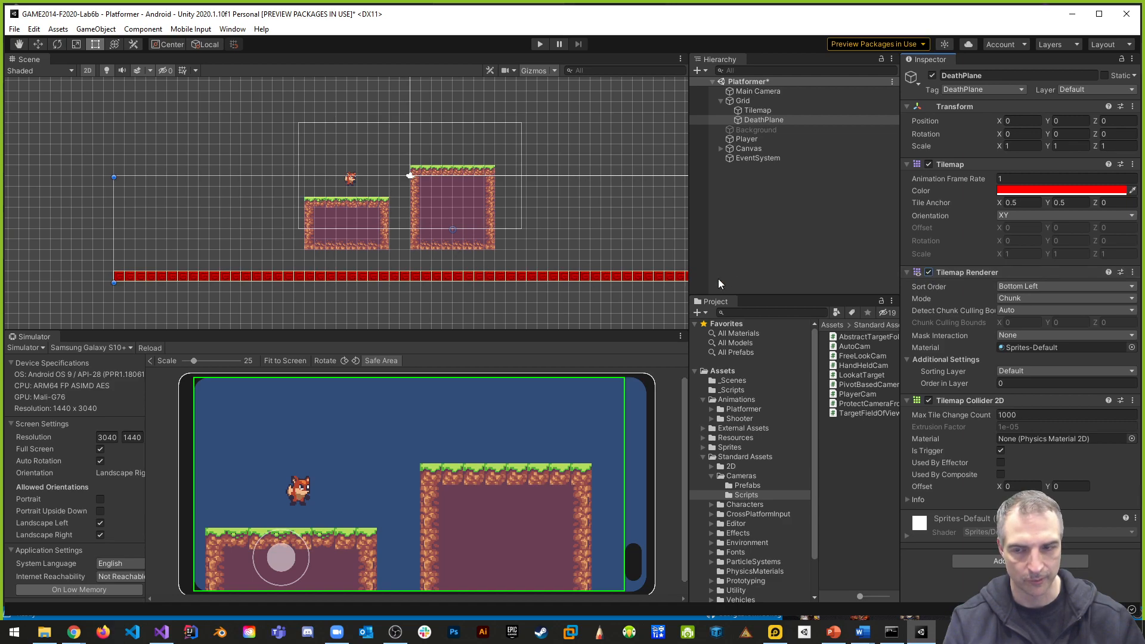
left_click(929, 273)
left_click(929, 274)
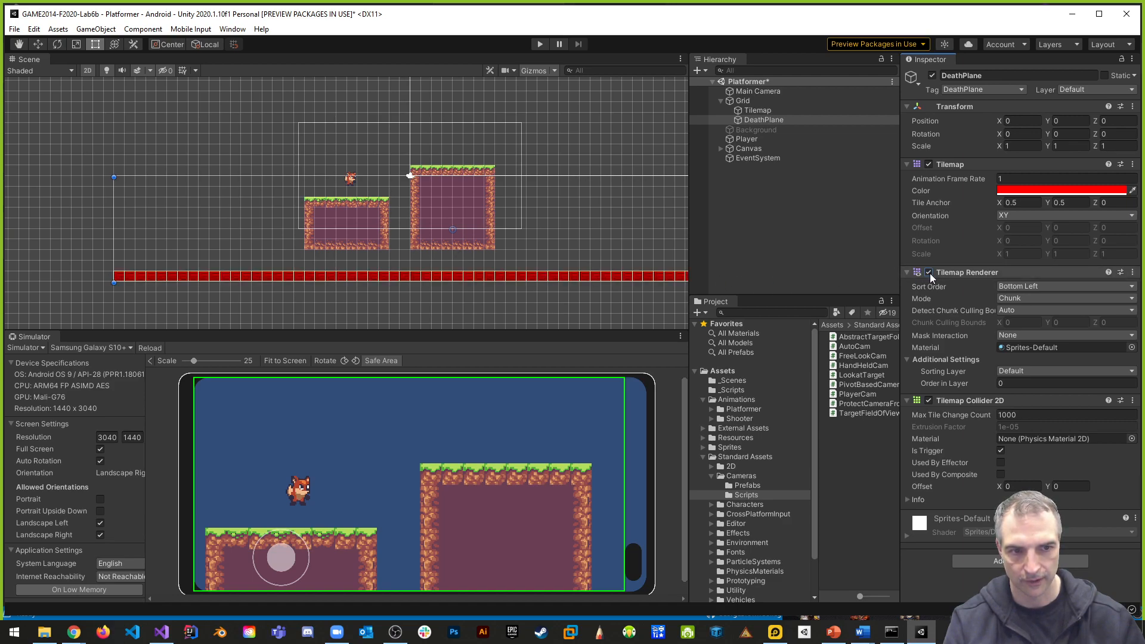
- Select the Player, widen the Project area, and open the PlayerBehaviour script from the _Scripts folder in Visual Studio
scroll(532, 241, "up", 2)
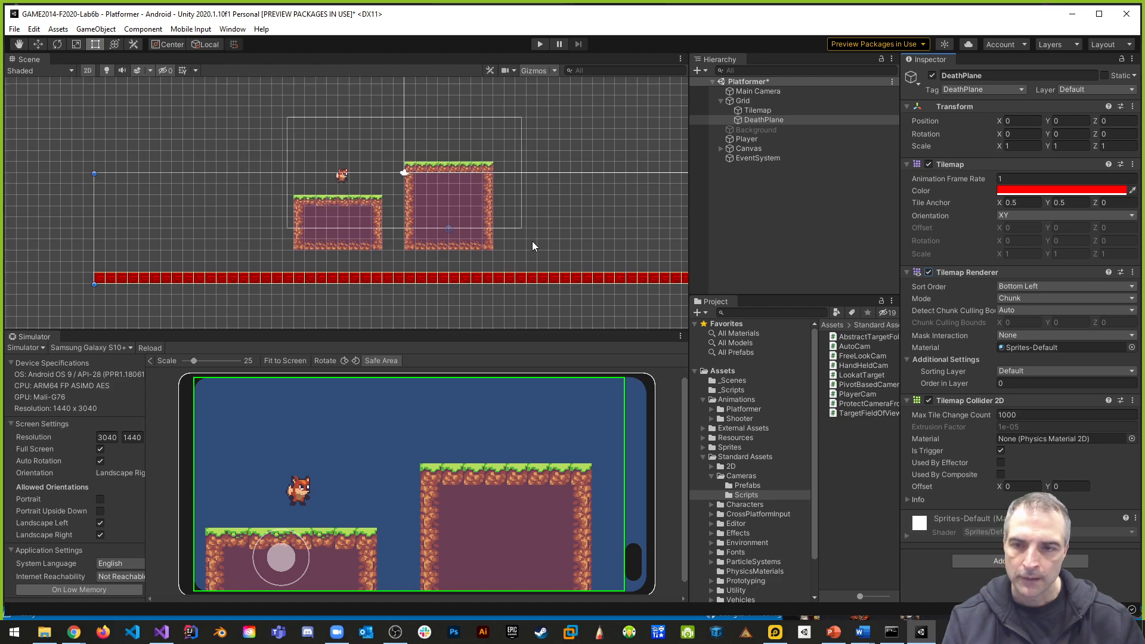
left_click(757, 138)
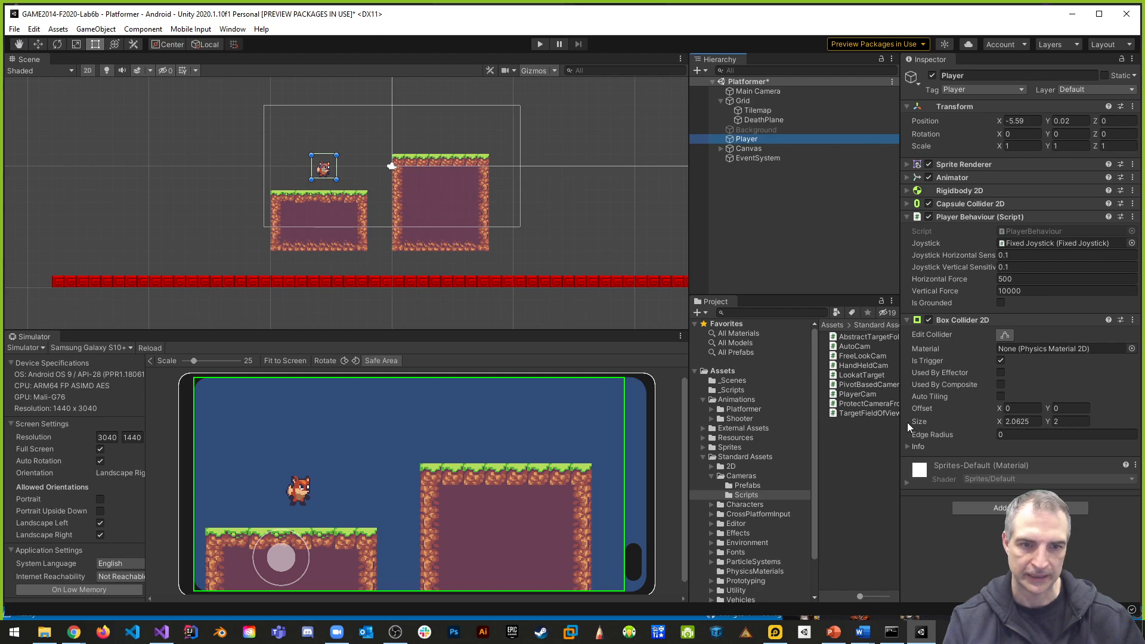
left_click_drag(897, 420, 924, 420)
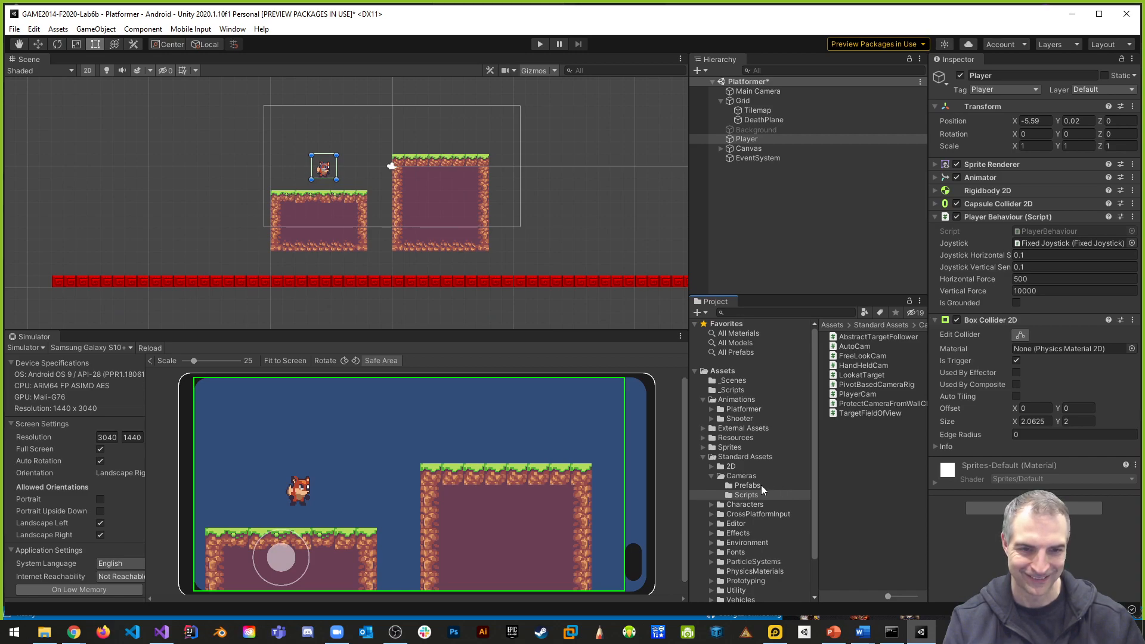
left_click(740, 391)
double_click(871, 411)
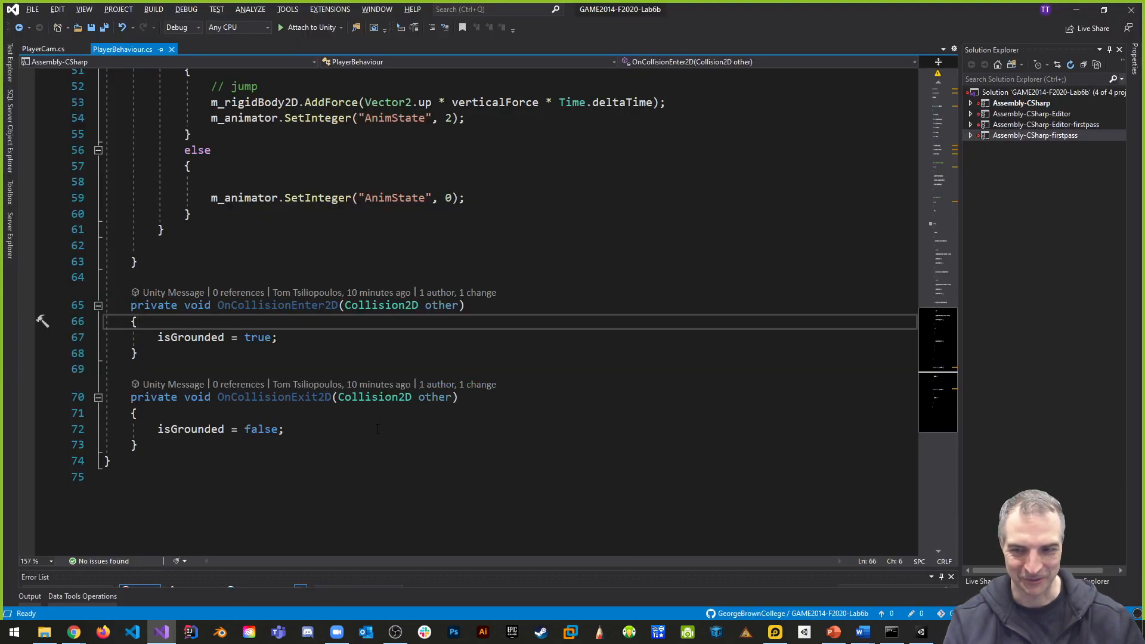
- Below OnCollisionExit2D in PlayerBehaviour, declare the method private void OnTriggerEnter2D(Collider2D other)
scroll(361, 421, "up", 15)
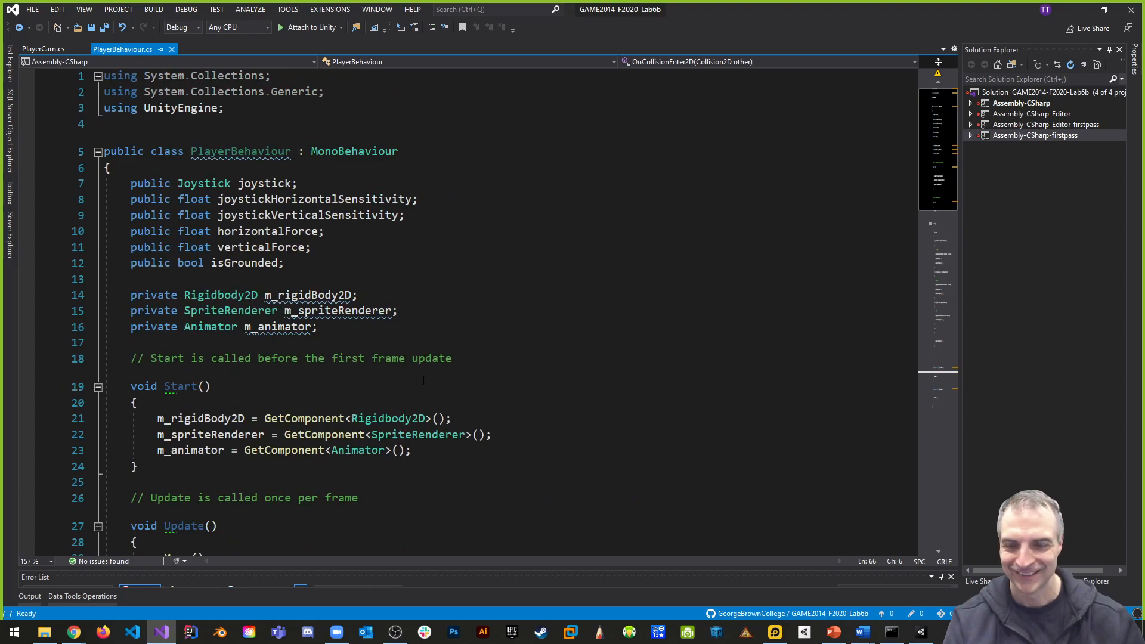
scroll(426, 385, "down", 3)
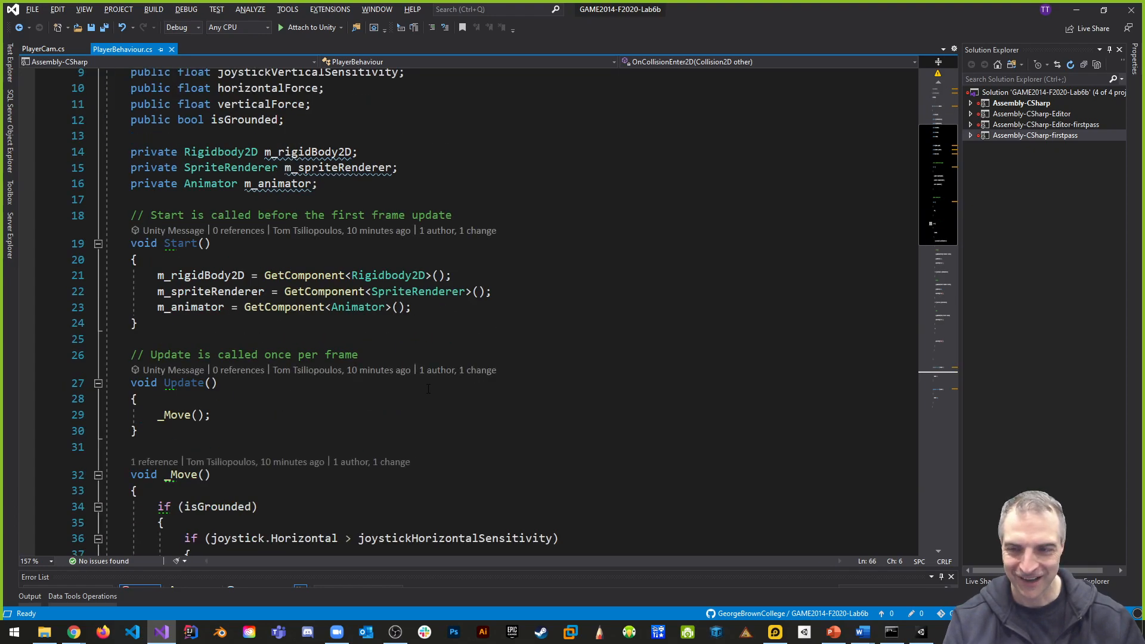
scroll(435, 393, "down", 15)
left_click(222, 393)
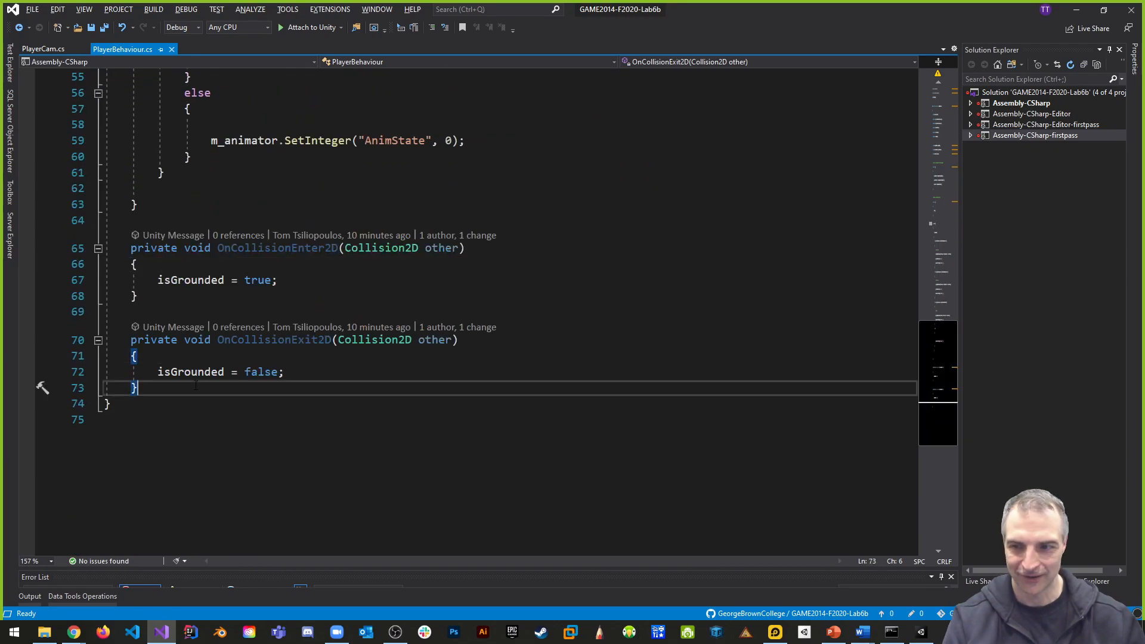
key("Return")
key("Return")
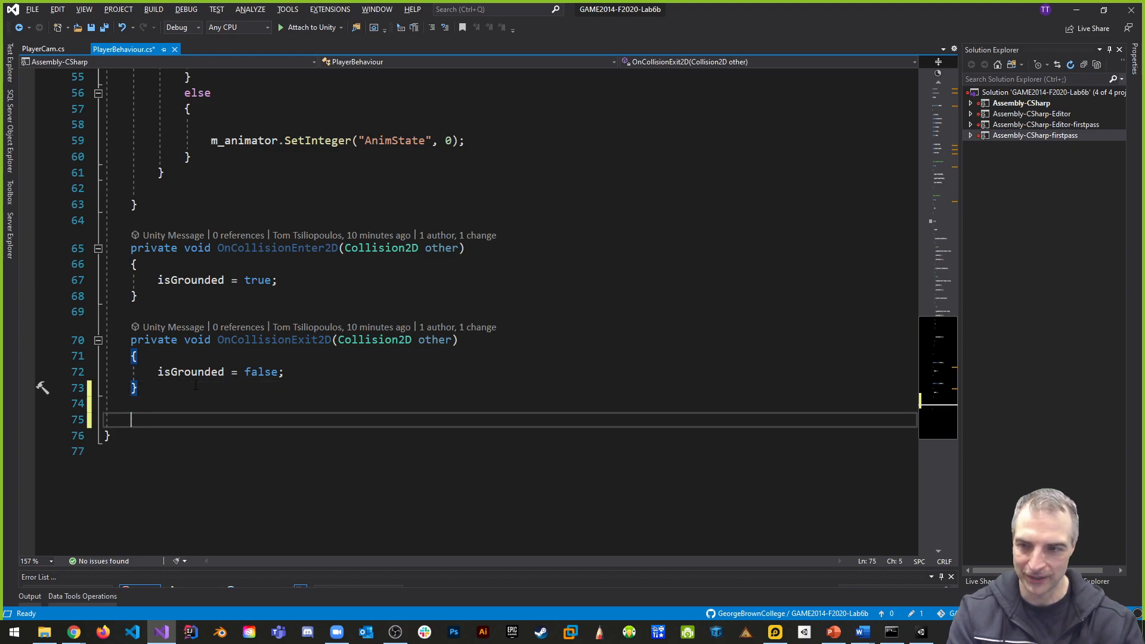
type("private void On")
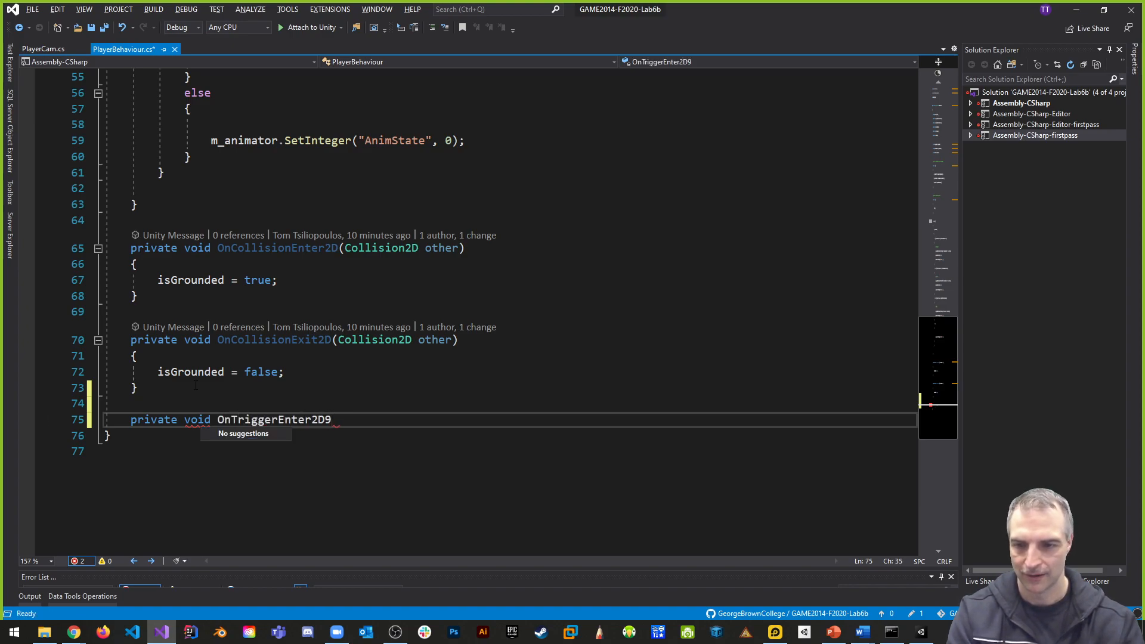
type("TriggerEnter2D(Collider2d")
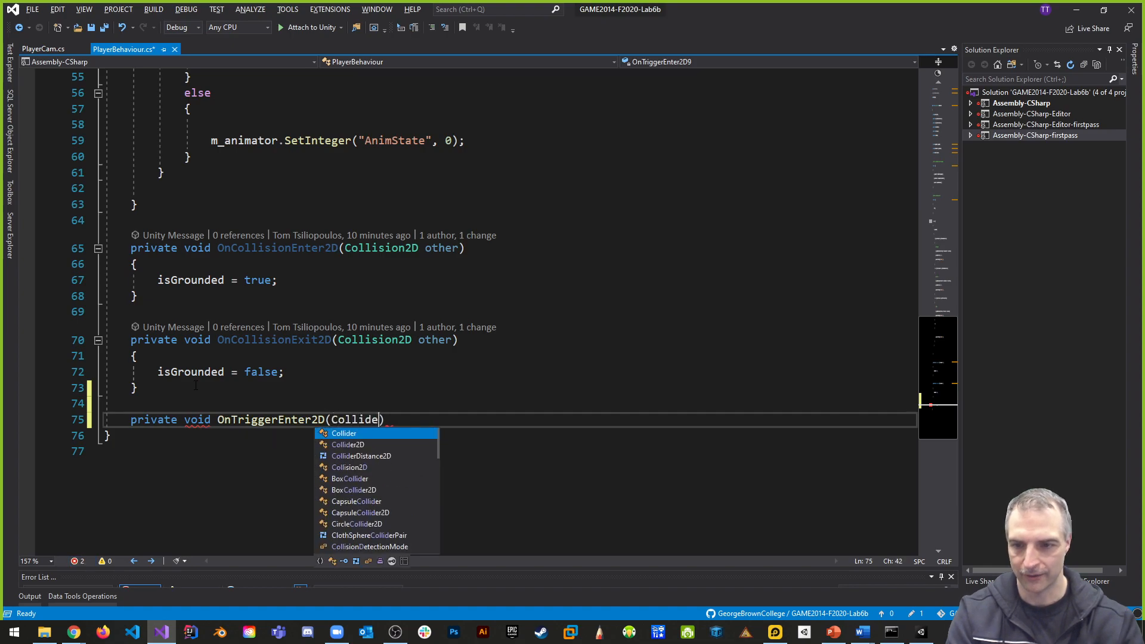
key("Tab")
type("other)")
- Give OnTriggerEnter2D a braced body containing the comment // respawn, and save the script
key("Return")
type("{")
key("Return")
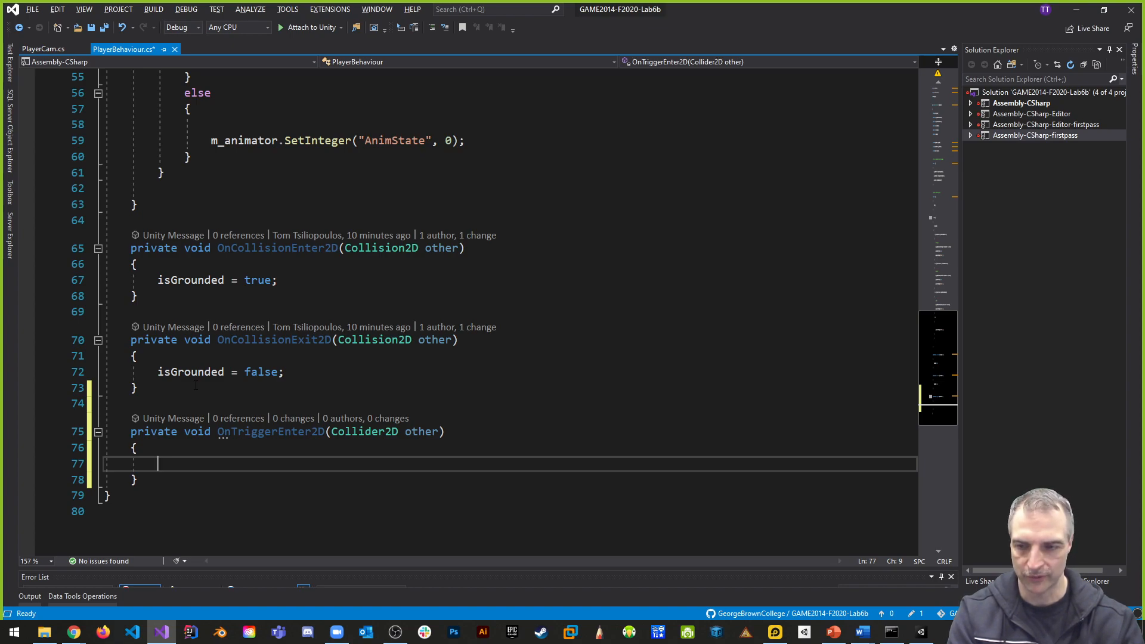
key("ctrl+s")
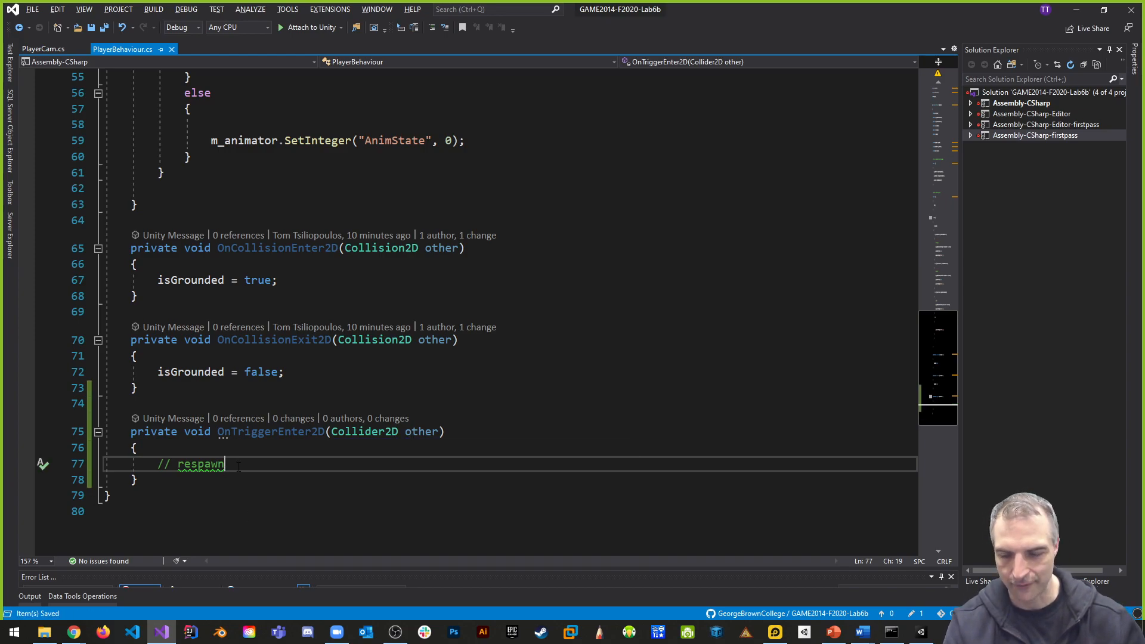
scroll(444, 455, "up", 4)
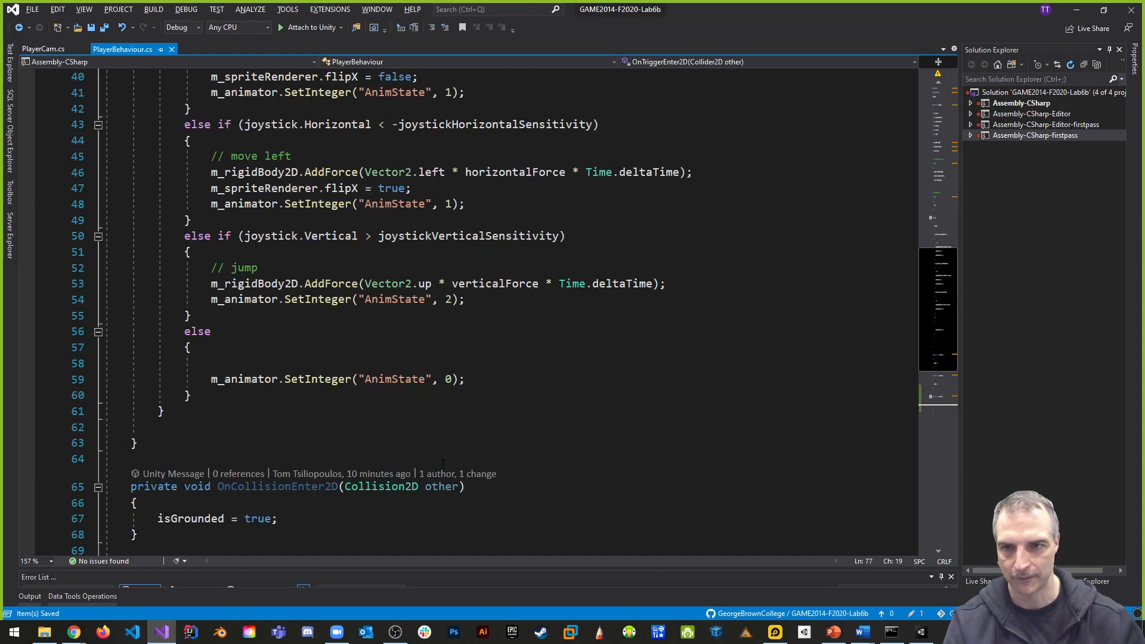
- Switch to Unity, collapse Grid, and create an empty root-level GameObject named SpawnPoint
key("alt+Tab")
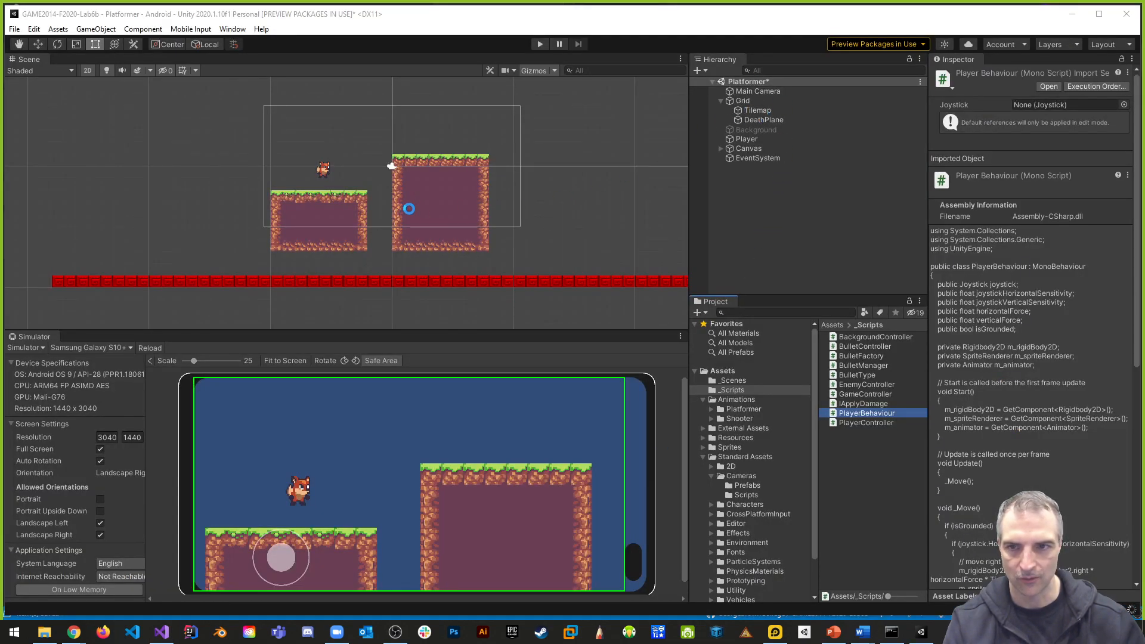
scroll(321, 180, "up", 5)
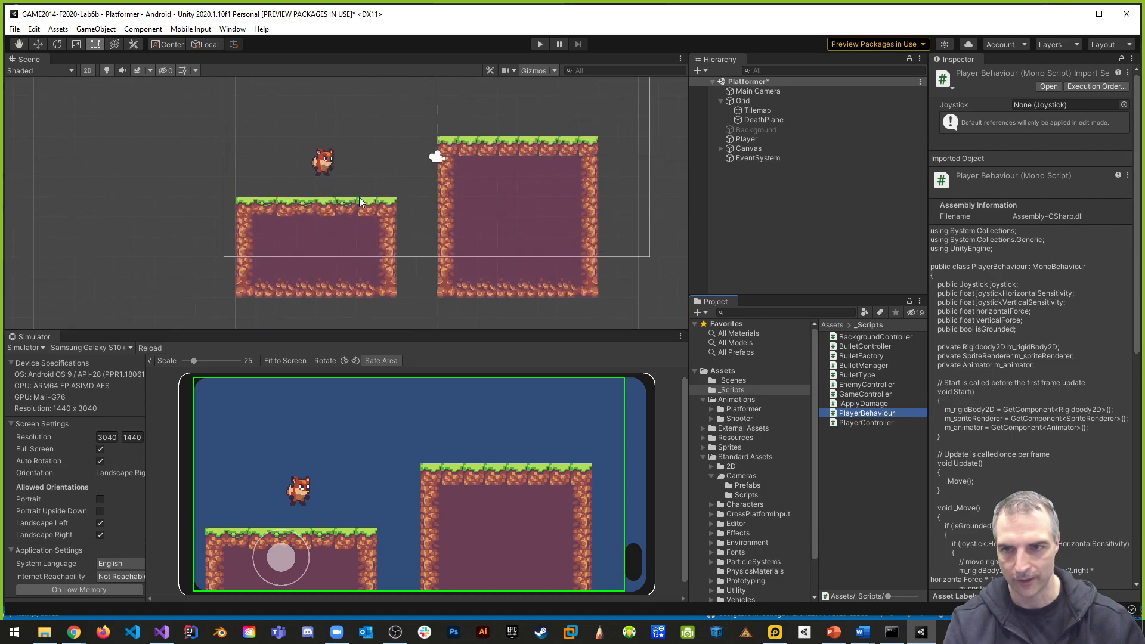
middle_click_drag(350, 173, 383, 216)
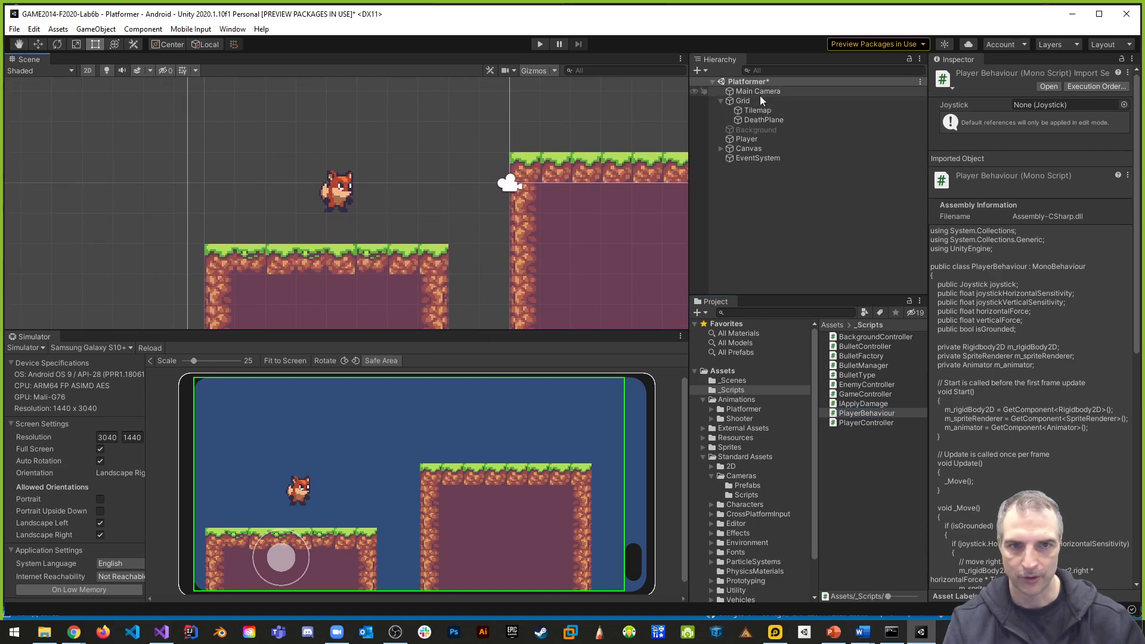
left_click(721, 101)
left_click(755, 229)
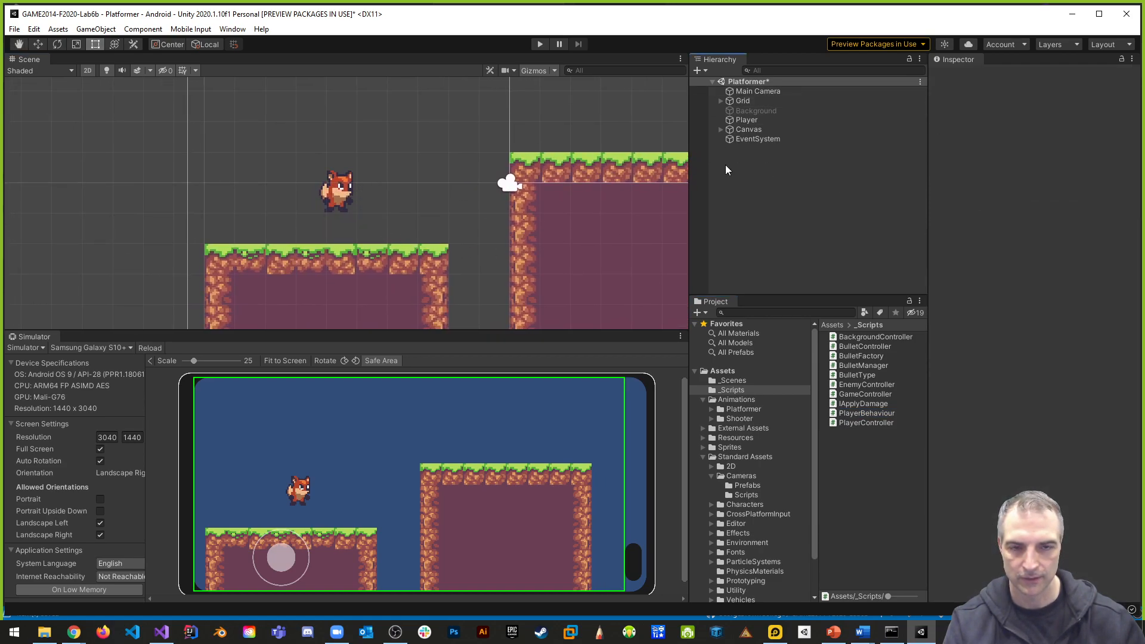
right_click(725, 165)
left_click(769, 291)
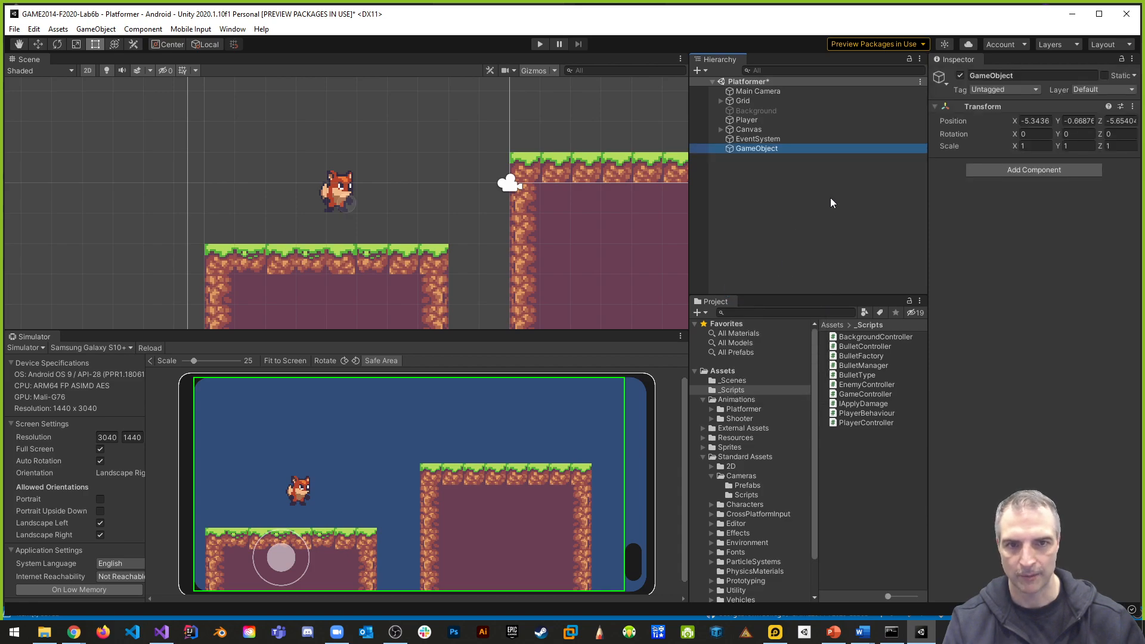
left_click(1018, 74)
type("S")
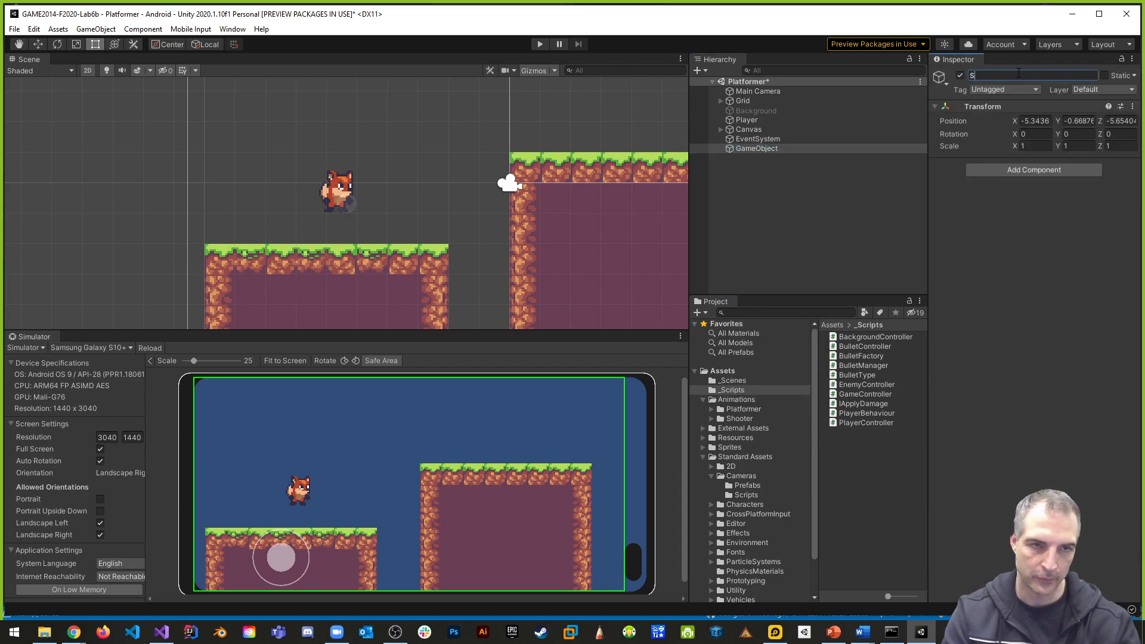
type("pawnPoint")
key("Return")
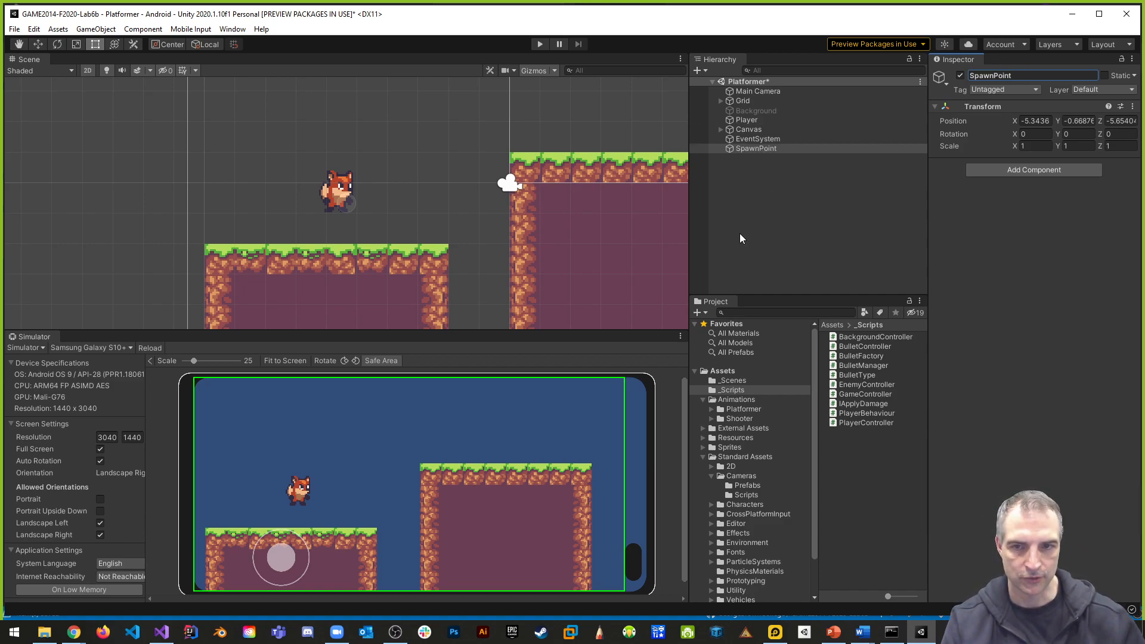
- Move SpawnPoint horizontally onto the fox at X -5.7 and set its Z position to 0
left_click(37, 44)
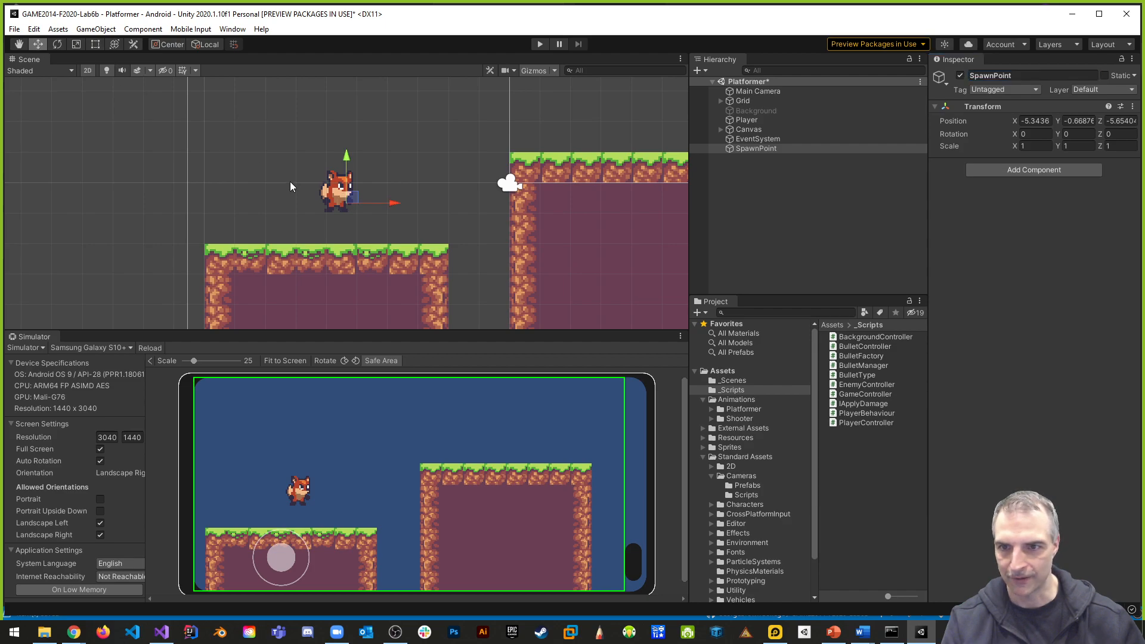
left_click_drag(391, 207, 380, 207)
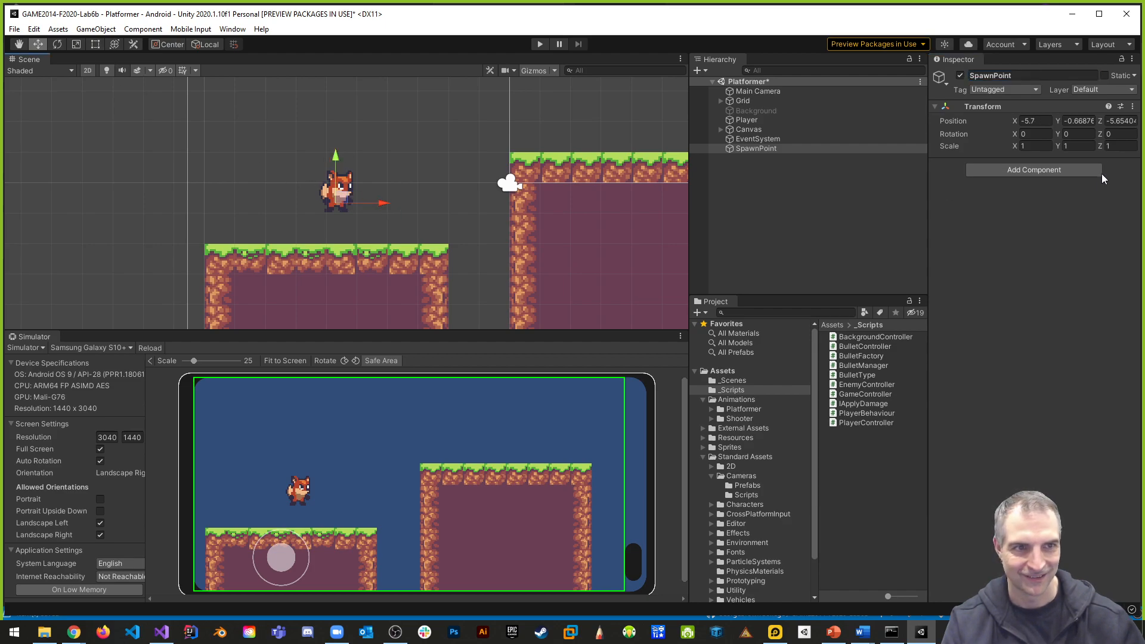
left_click(1129, 121)
type("0")
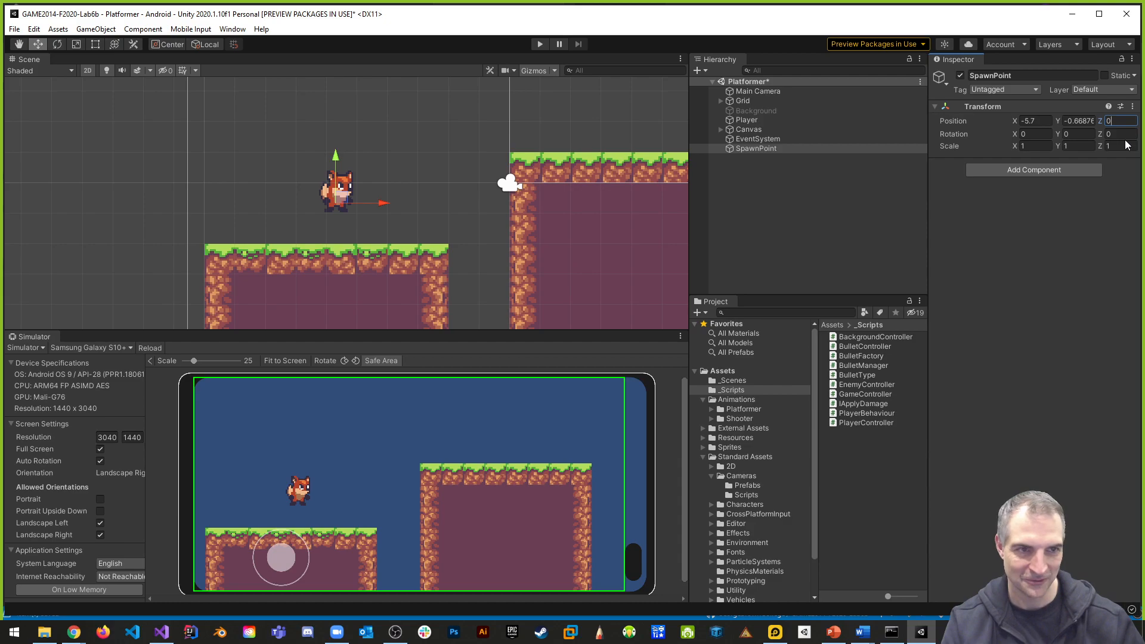
- Compare the Player's position with SpawnPoint's and move SpawnPoint to X -5.54, Y -0.37 over the fox
left_click(756, 121)
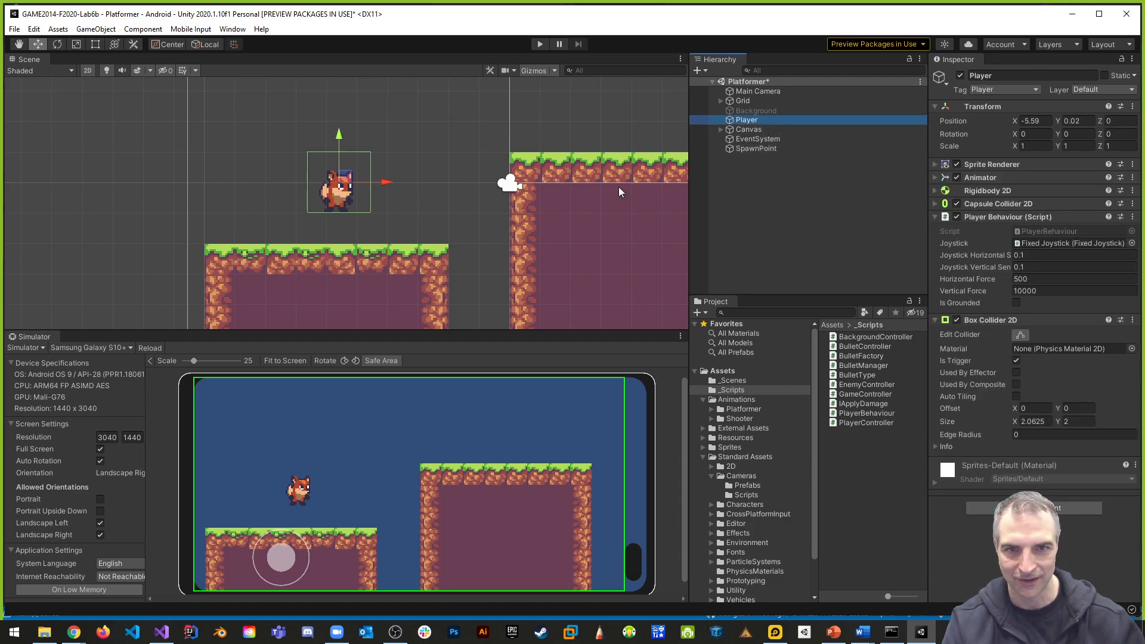
left_click(760, 148)
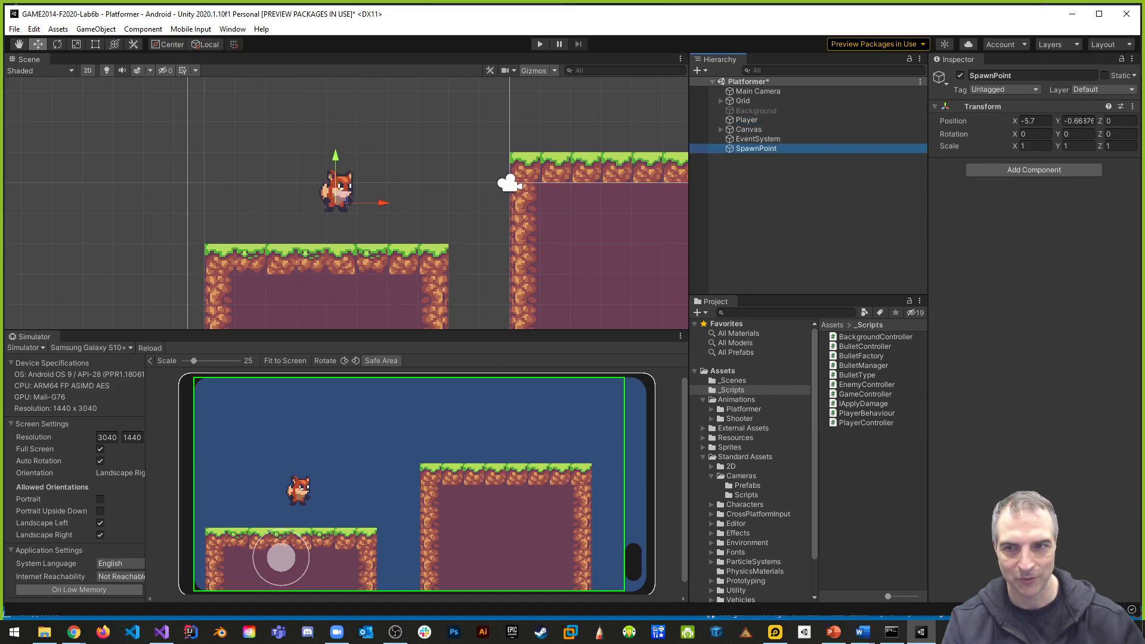
left_click_drag(337, 160, 343, 154)
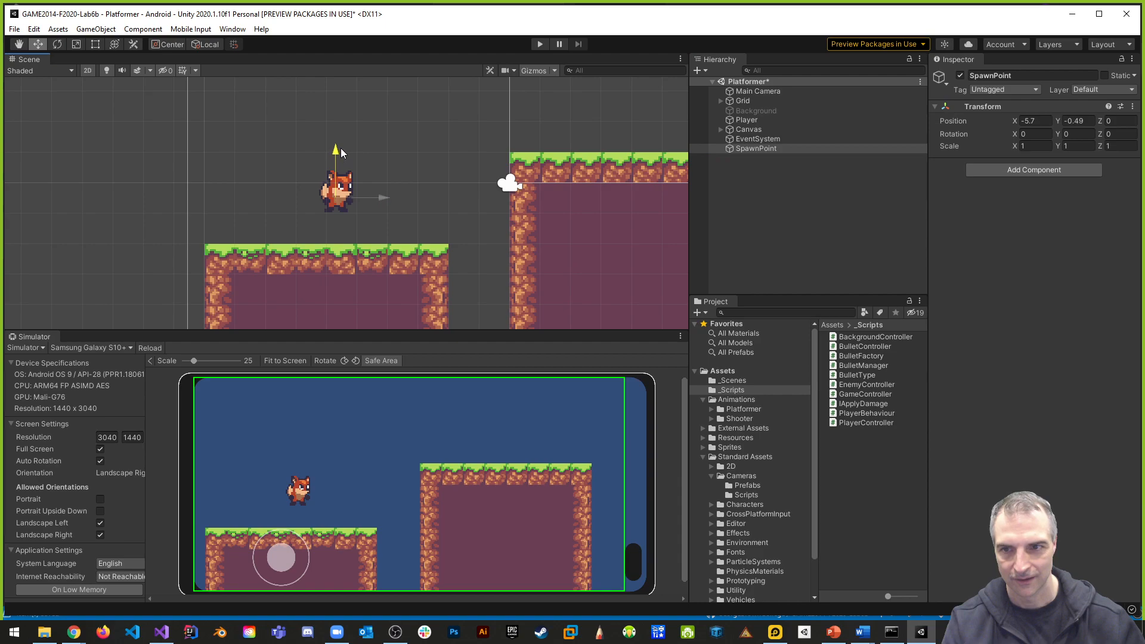
left_click_drag(384, 198, 389, 199)
left_click_drag(343, 157, 343, 153)
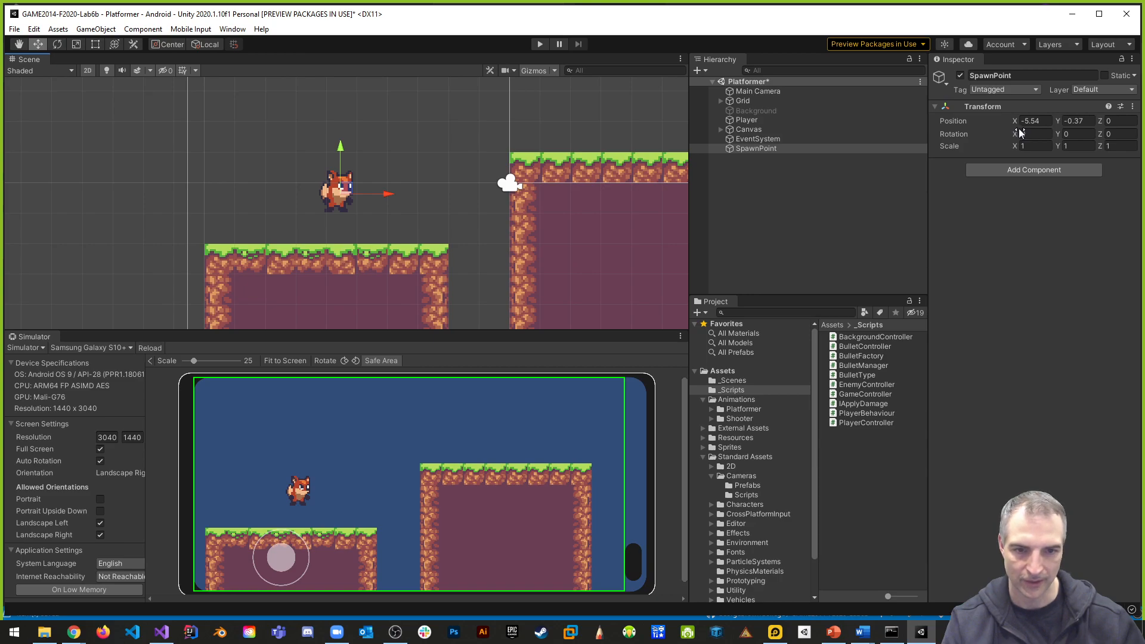
- Open the PlayerBehaviour script in Visual Studio and add the field public Transform spawnPoint; after isGrounded
double_click(875, 413)
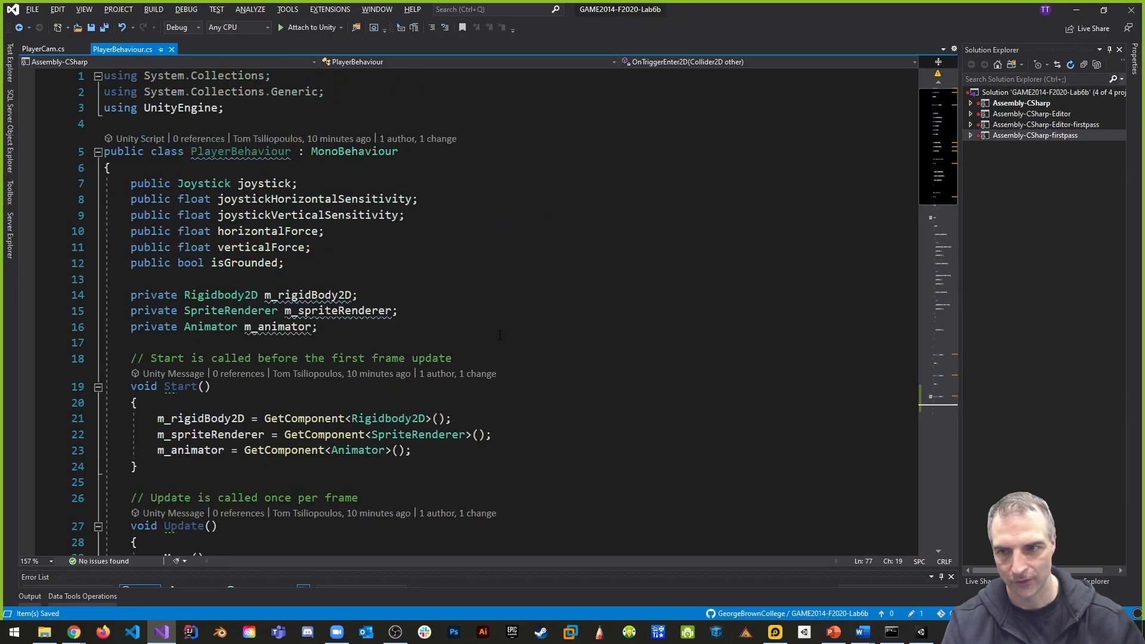
left_click(352, 266)
key("Return")
type("public ")
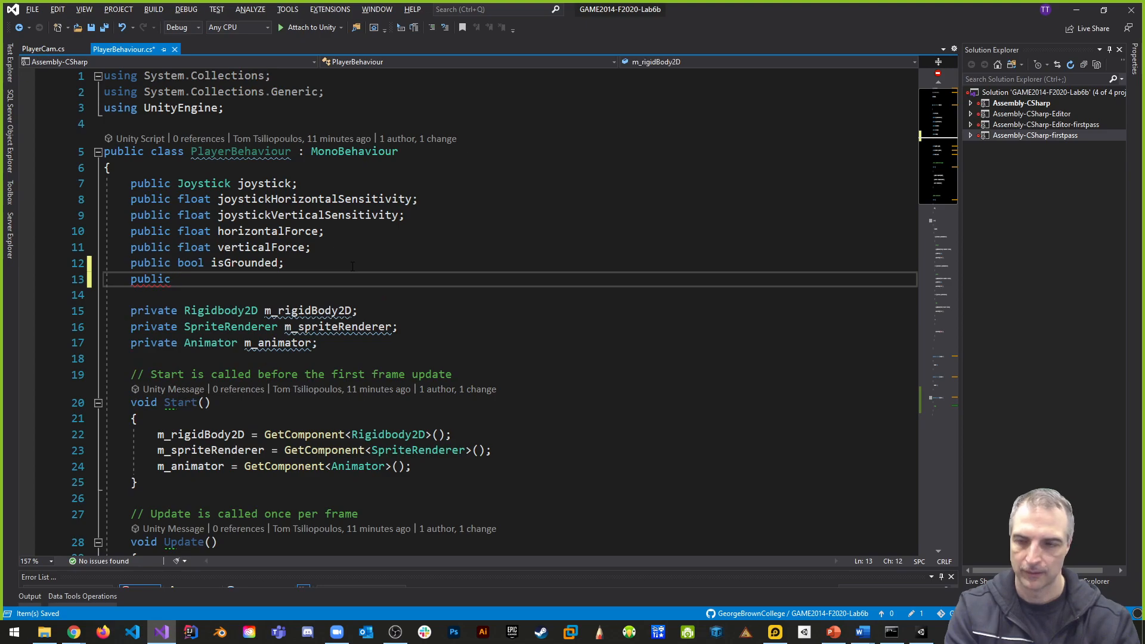
type("Transform")
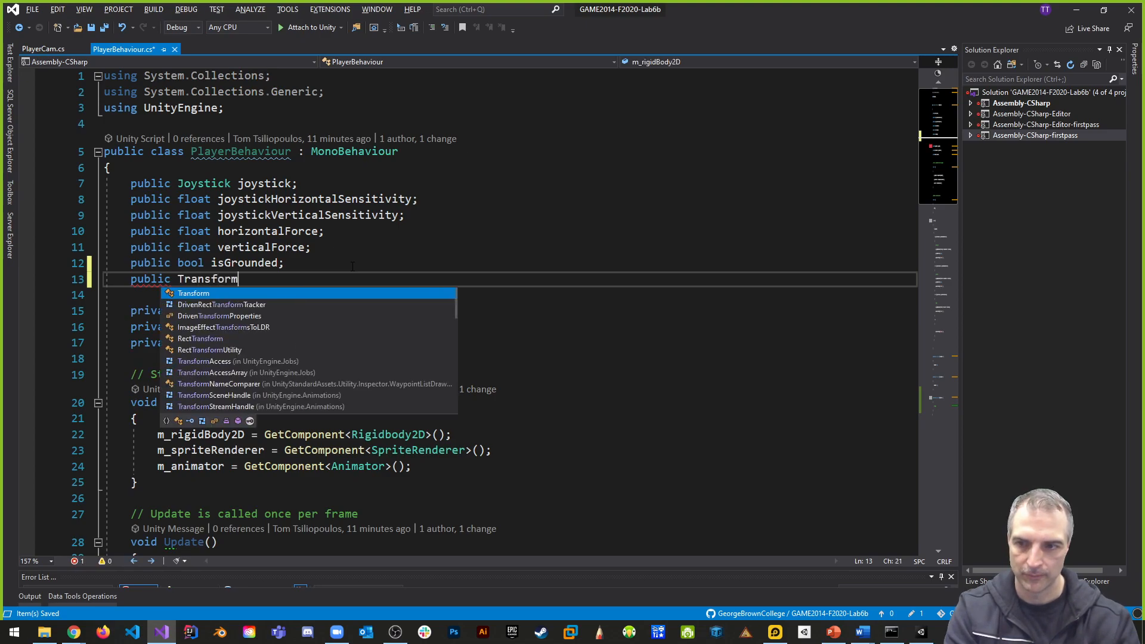
type(" spaw")
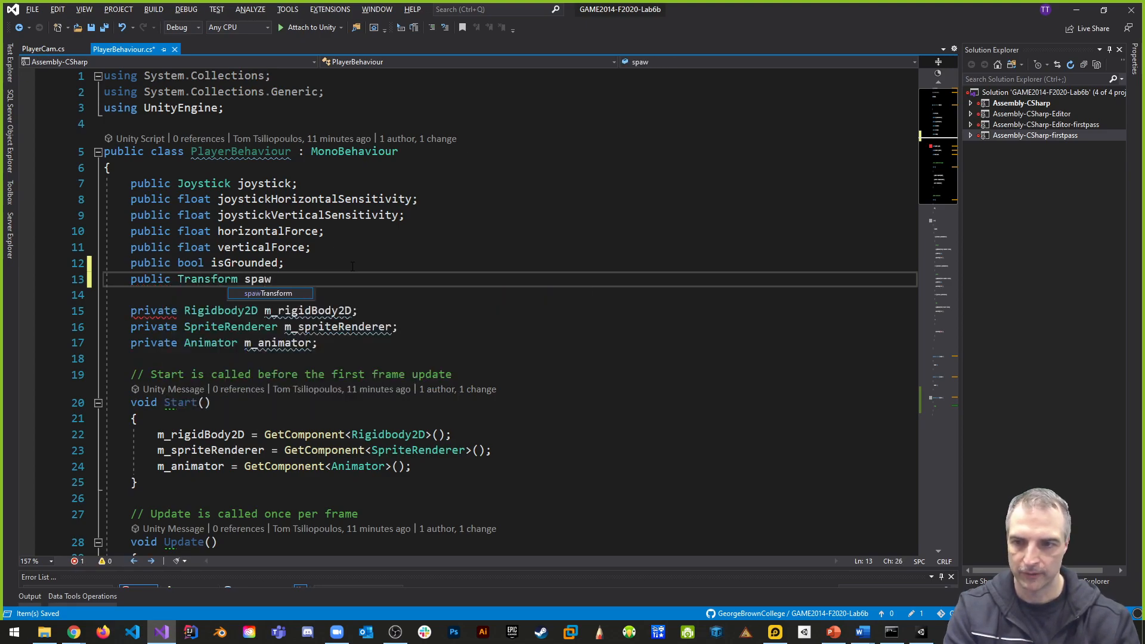
type("nPoint;")
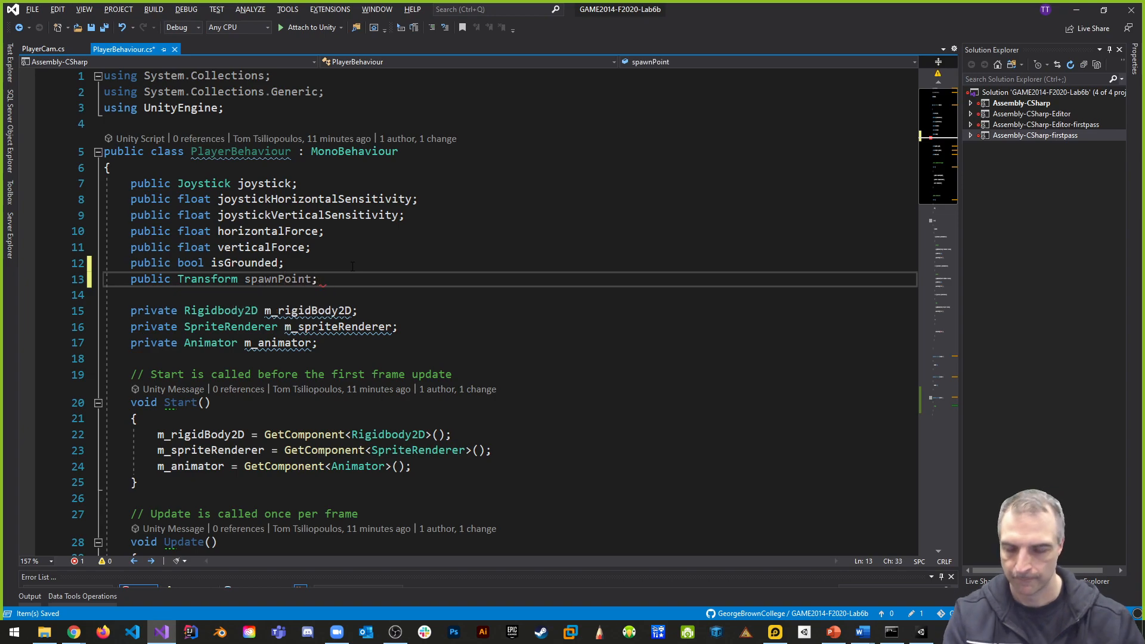
- Return to Unity, select the Player, and assign the SpawnPoint object to its Player Behaviour script's Spawn Point reference
key("alt+Tab")
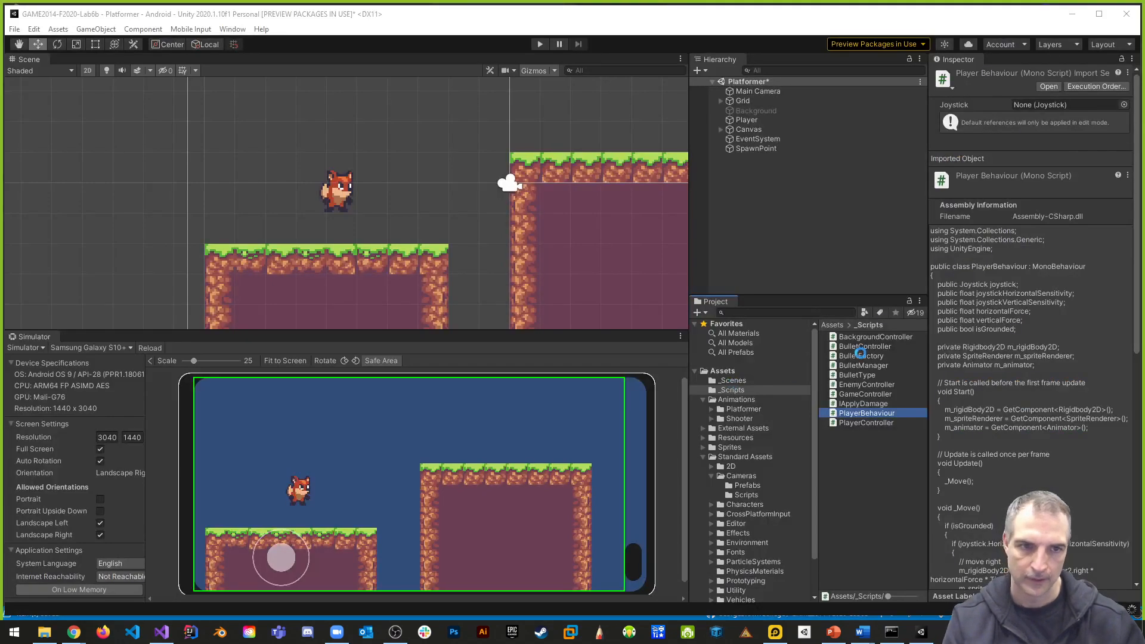
left_click(747, 120)
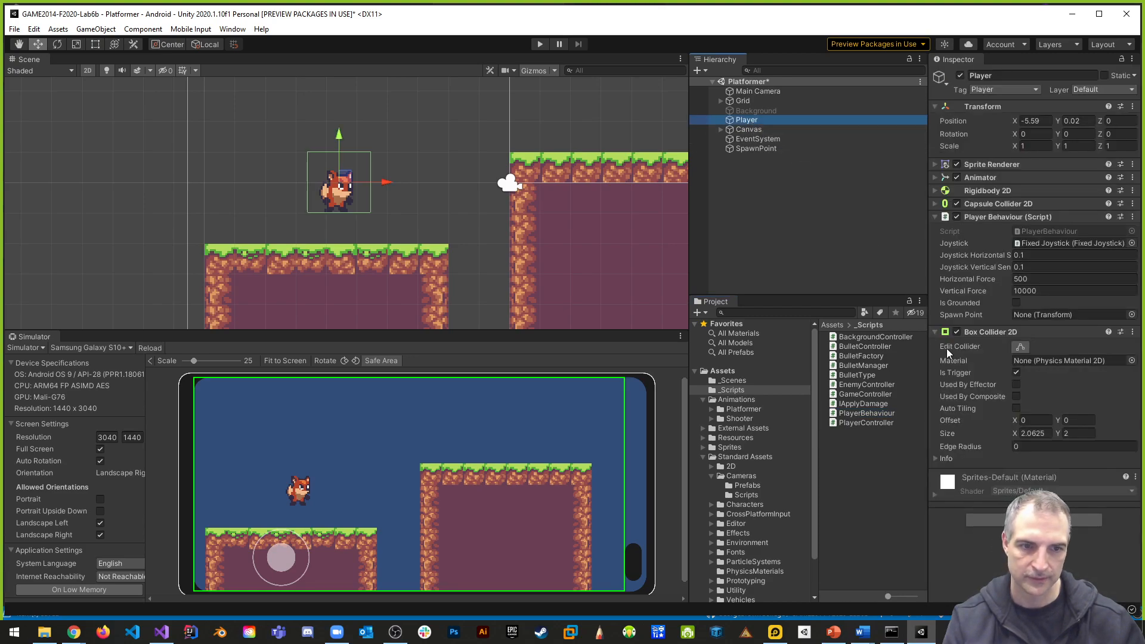
left_click(936, 332)
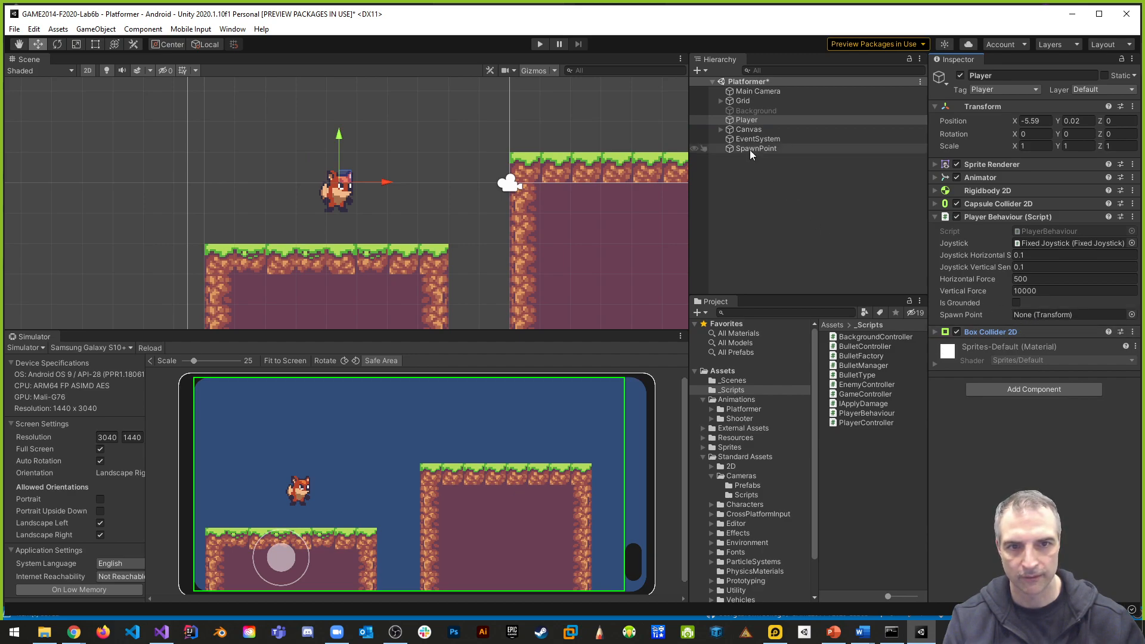
left_click_drag(747, 148, 1055, 315)
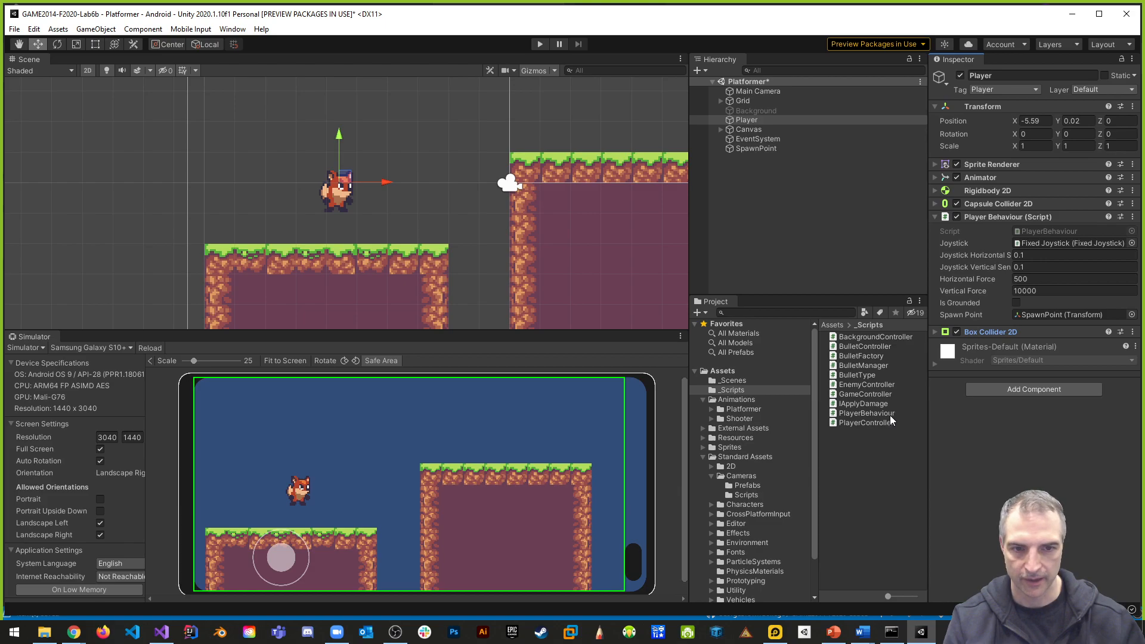
- Open the PlayerBehaviour script, add transform.position = spawnPoint.position; under the respawn comment in OnTriggerEnter2D, and save
double_click(871, 413)
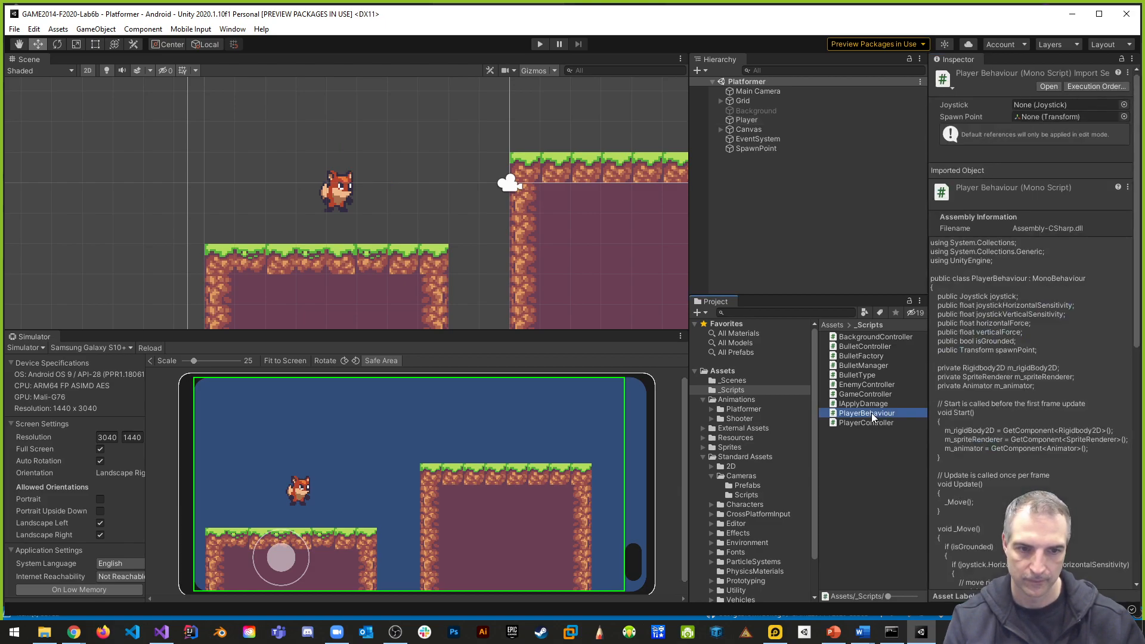
scroll(458, 344, "down", 14)
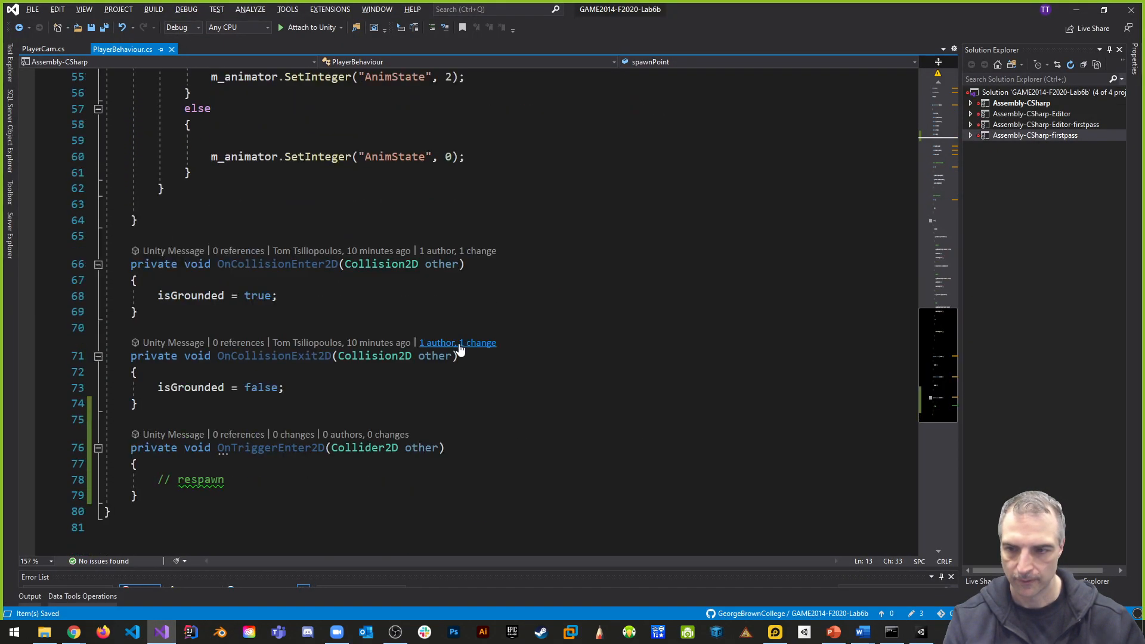
left_click(252, 389)
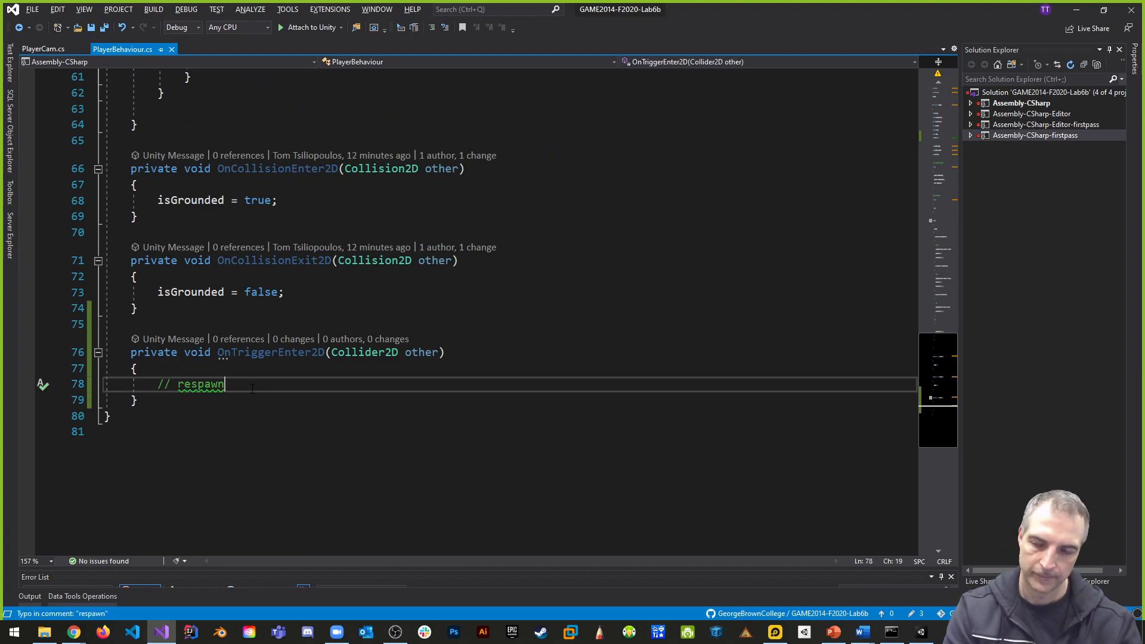
key("Return")
key("Return")
key("Up")
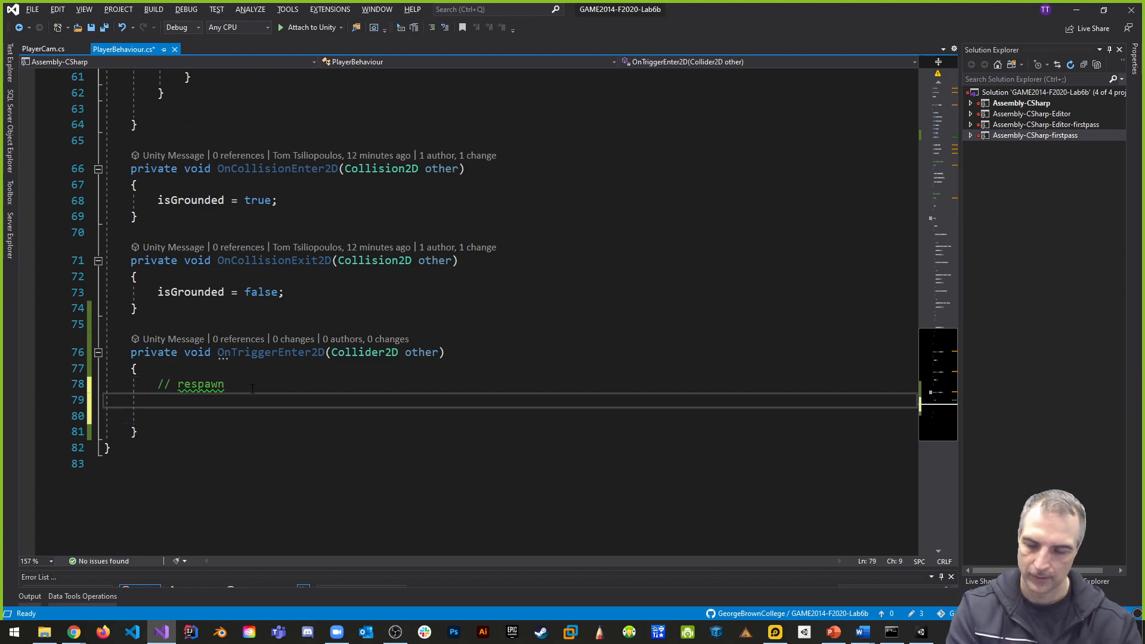
type("T")
key("BackSpace")
type("tra")
key("Tab")
type(".p")
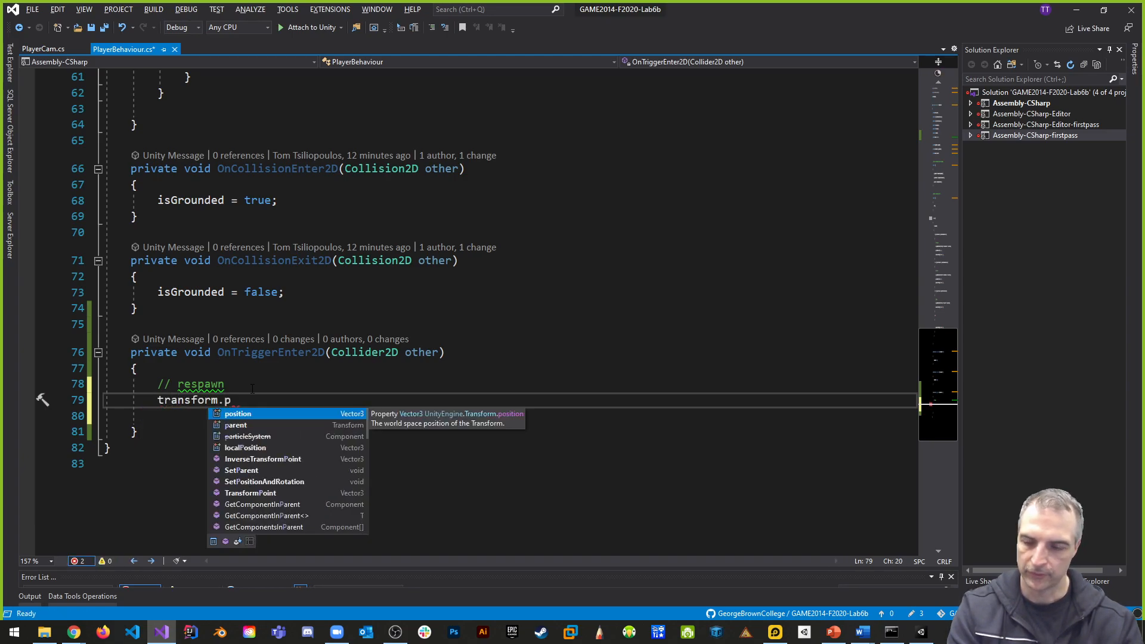
type("osition = spawnPoint.position;")
key("ctrl+s")
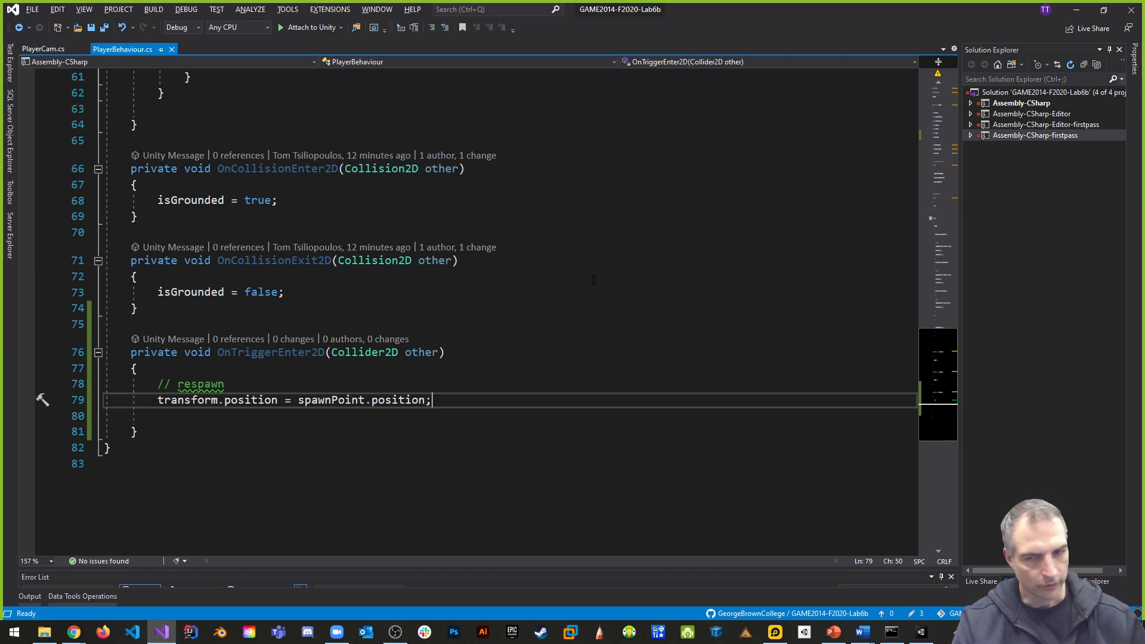
left_click(513, 325)
key("ctrl+s")
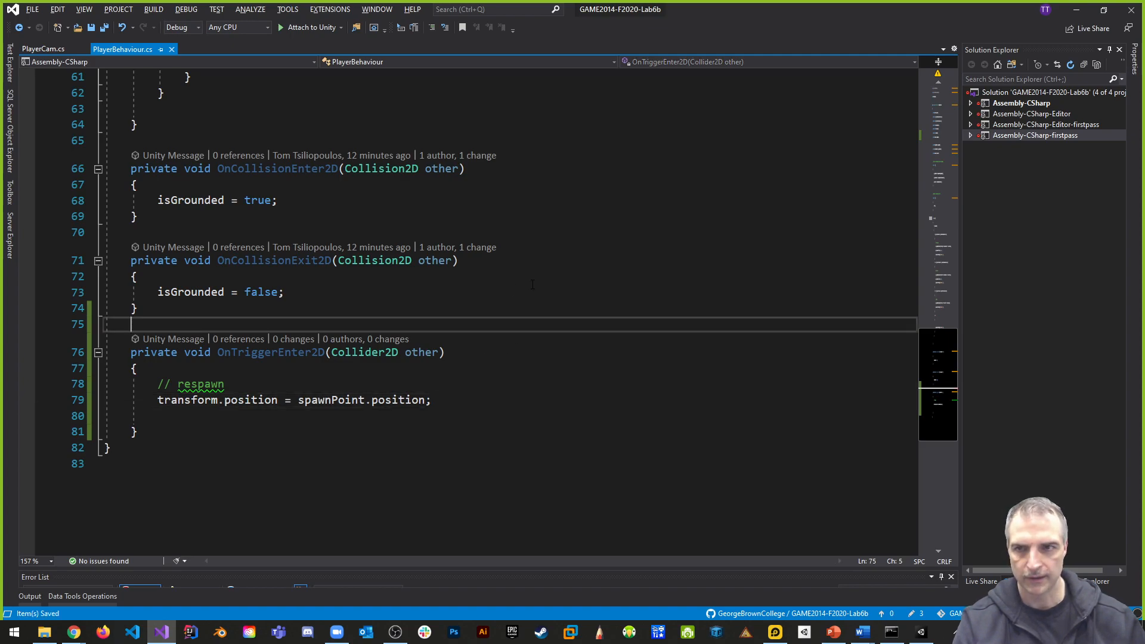
- Switch to Unity, run the game to check the fox on its starting platform, and stop the run
key("alt+Tab")
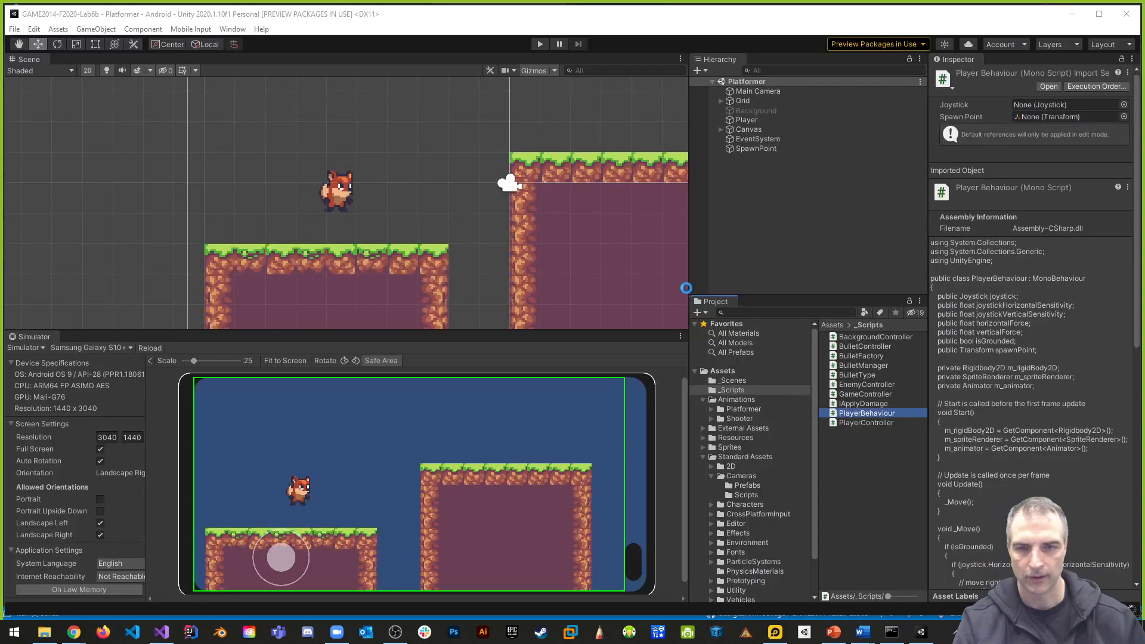
left_click(541, 44)
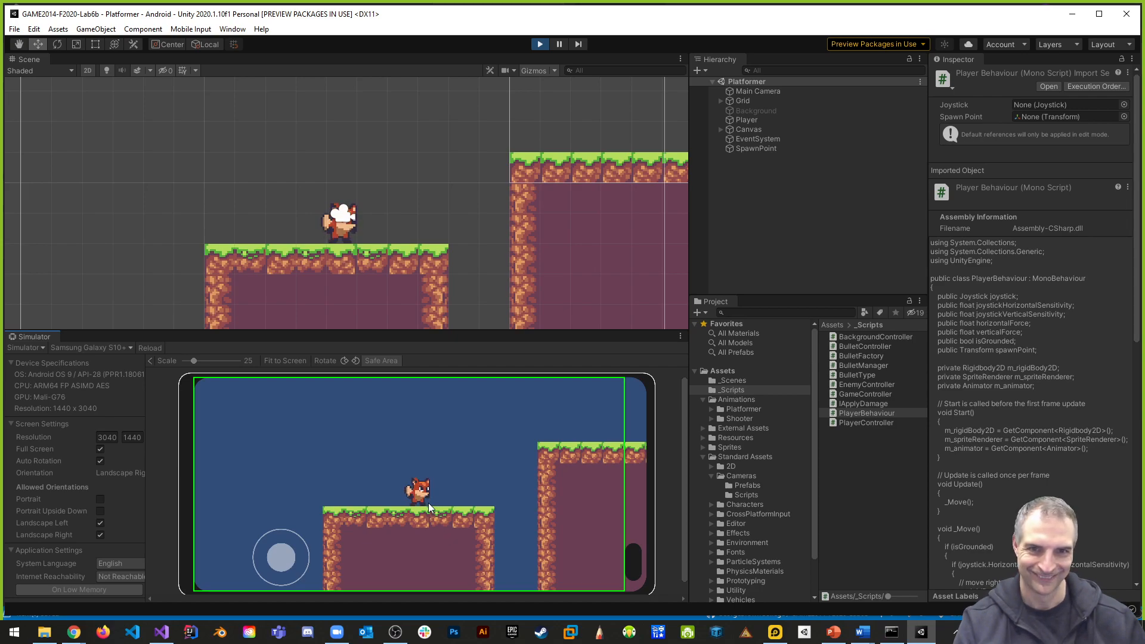
scroll(428, 501, "down", 3)
scroll(441, 502, "up", 5)
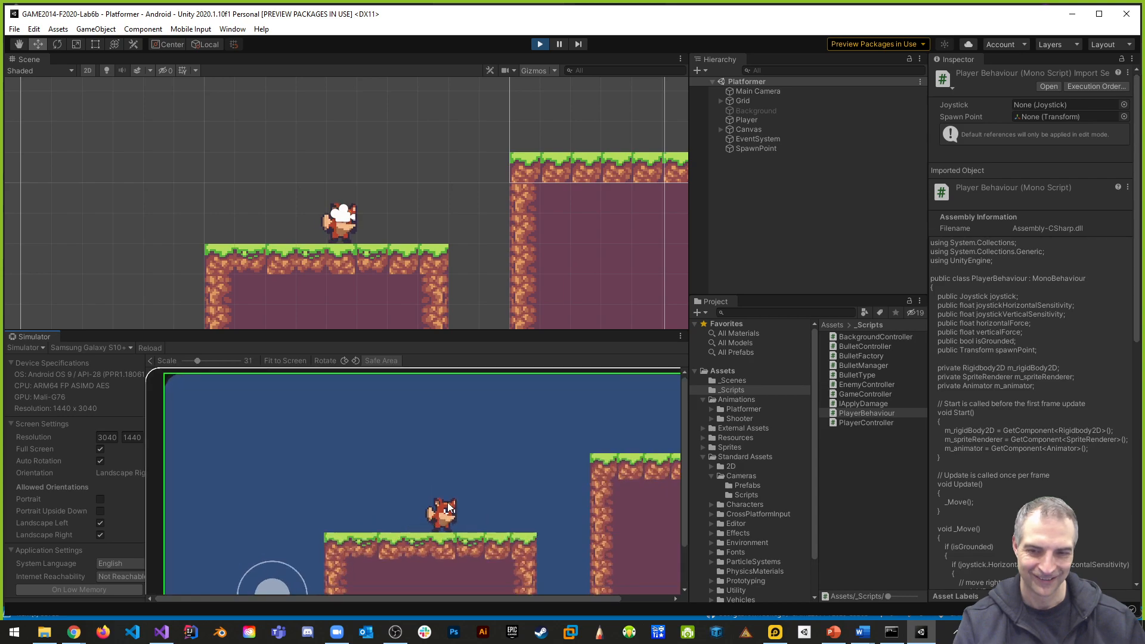
scroll(449, 507, "down", 3)
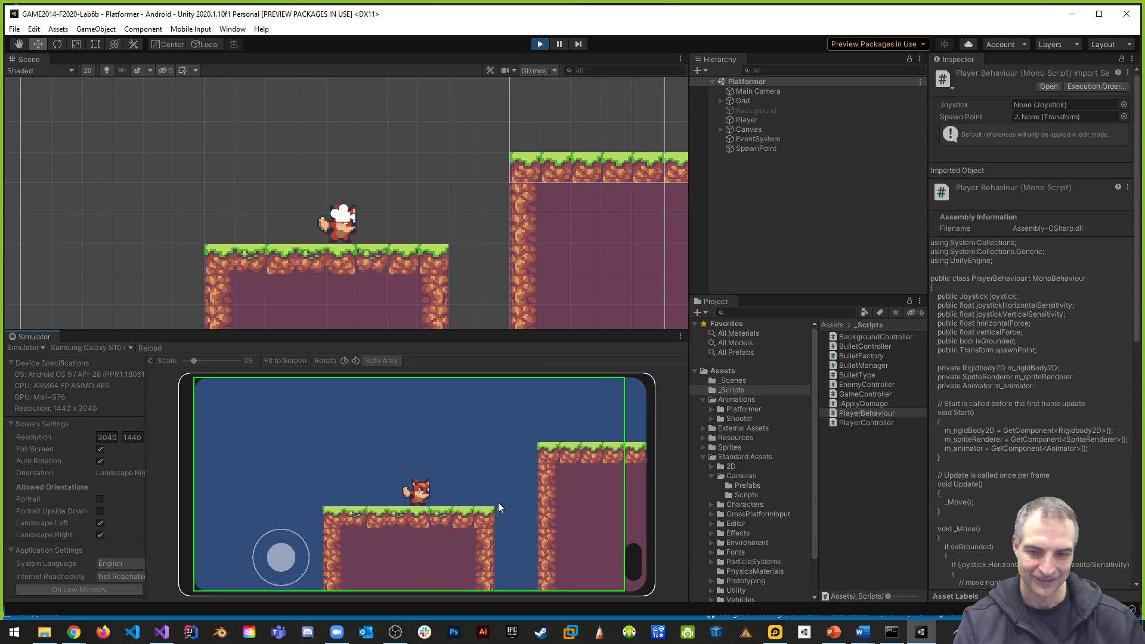
left_click(540, 45)
- Return to Visual Studio and add an empty if (other.gameObject.CompareTag("DeathPlane")) block under the respawn comment
key("alt+Tab")
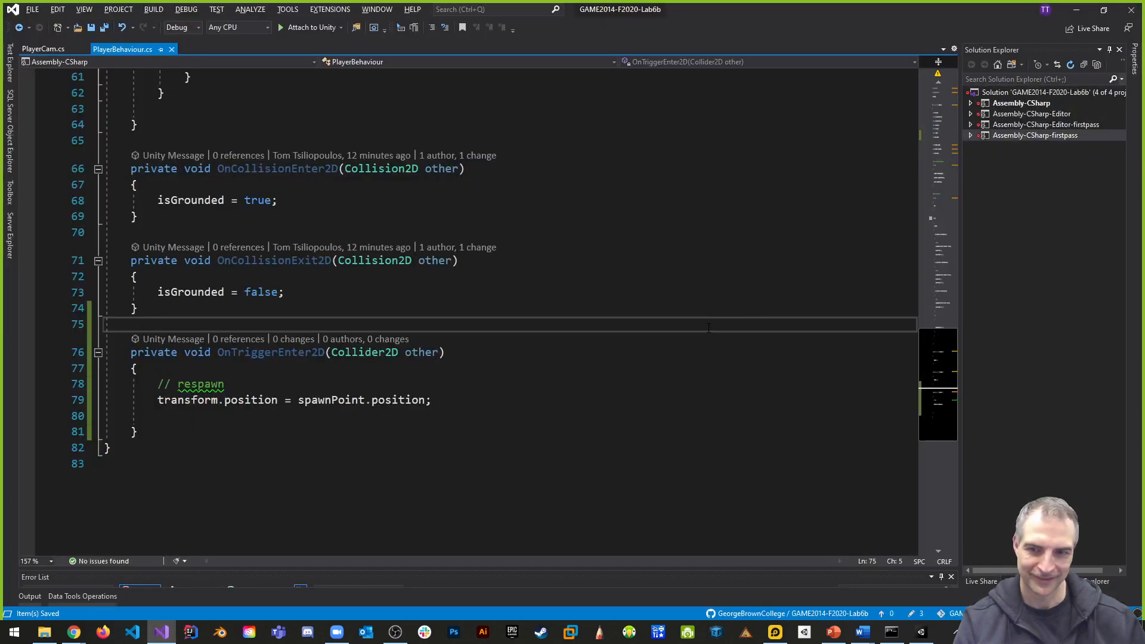
left_click(292, 398)
left_click(300, 388)
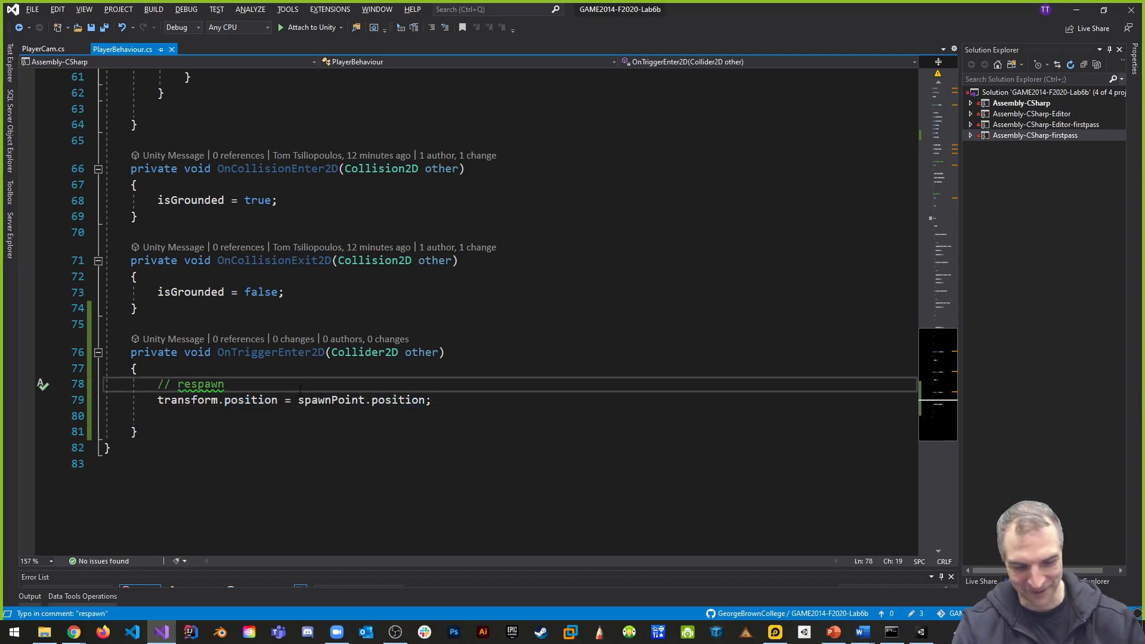
key("Return")
type("if")
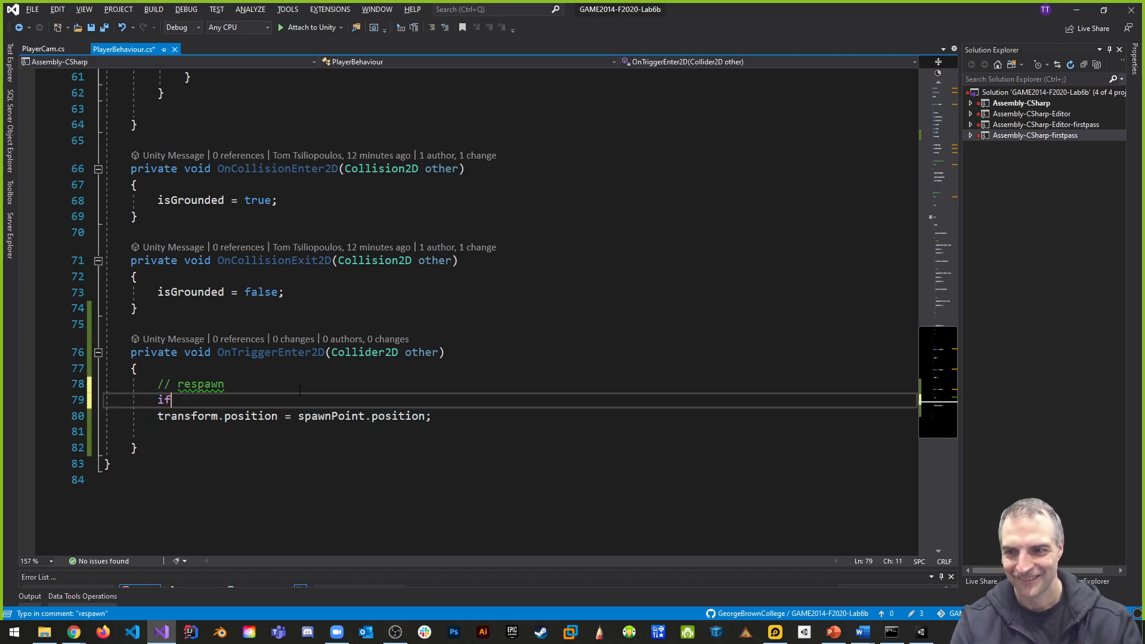
type("(other.ga")
type("meObject.name")
key("BackSpace")
key("BackSpace")
key("BackSpace")
key("BackSpace")
key("BackSpace")
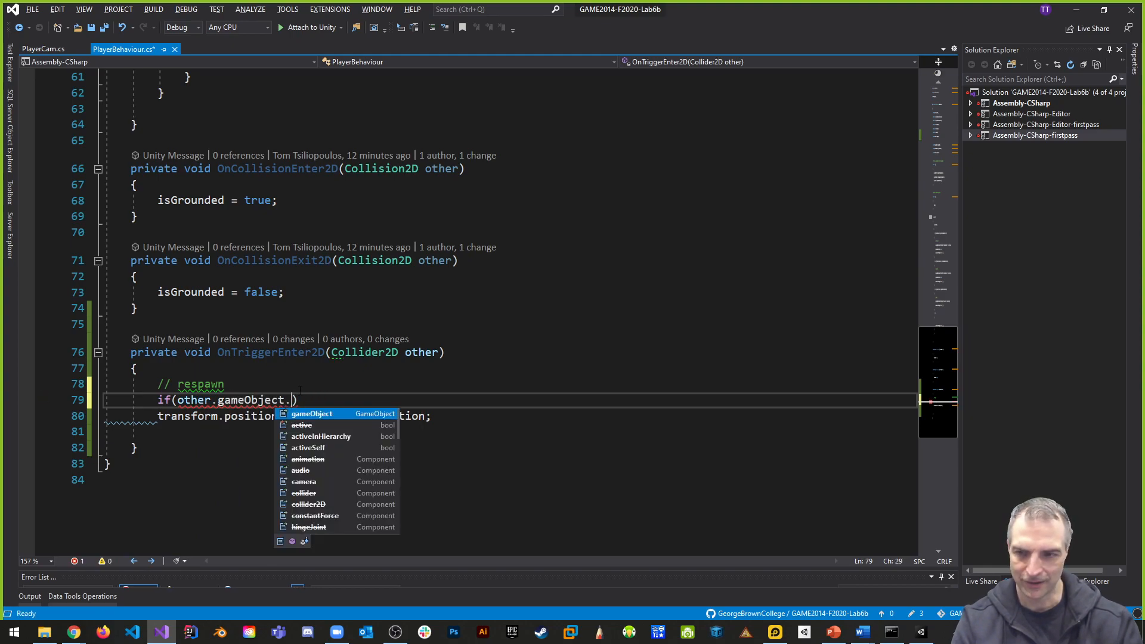
type("comp")
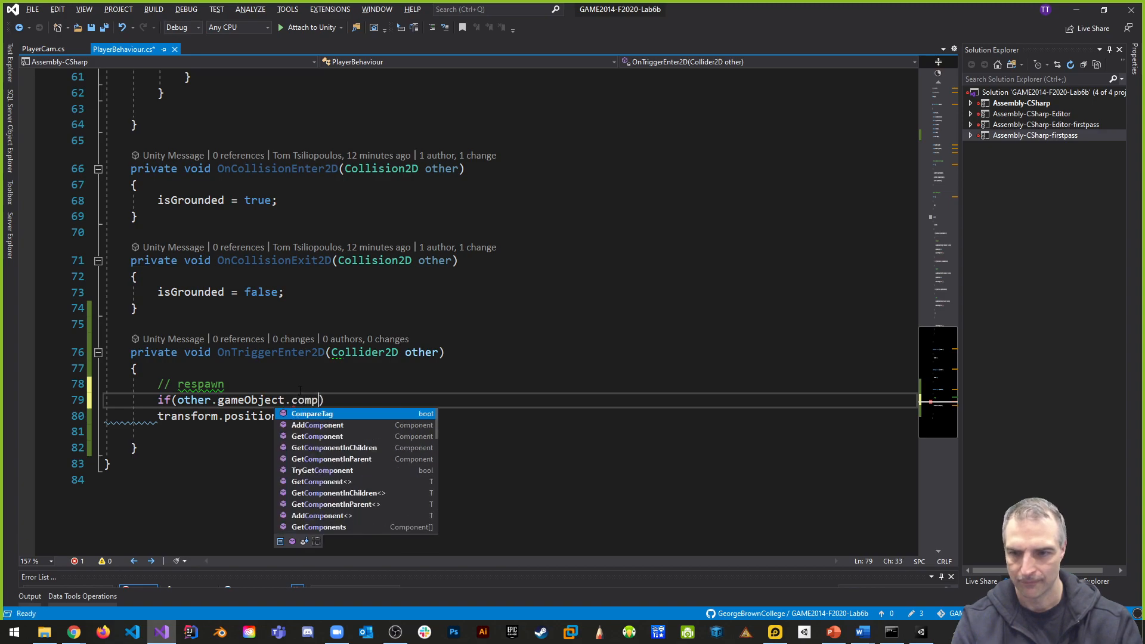
type("(\"D")
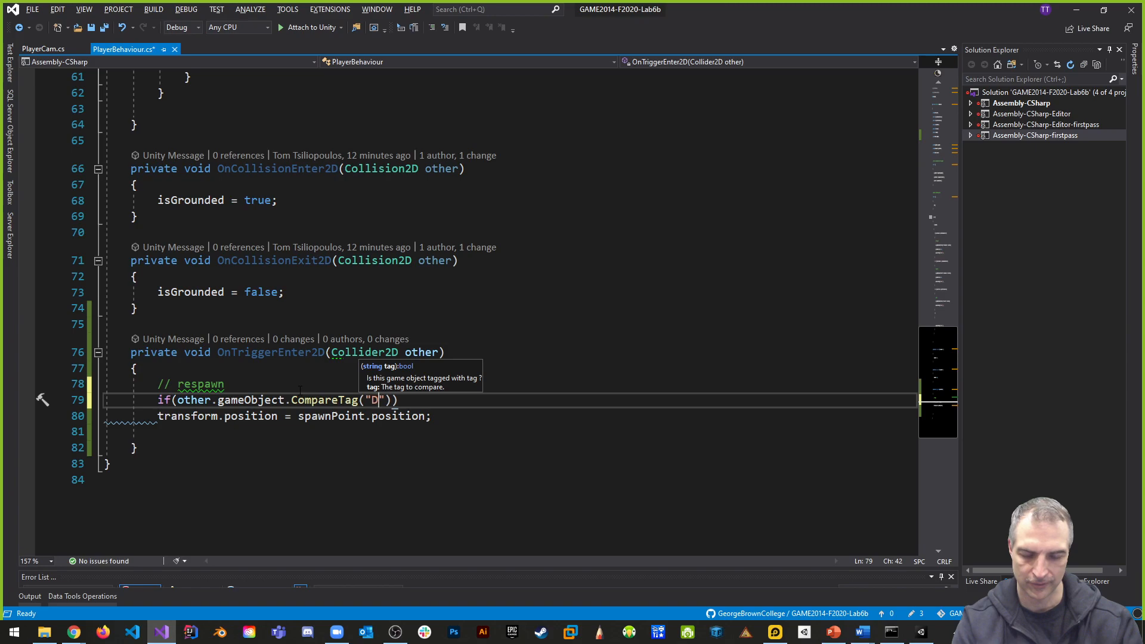
key("Right")
key("Right")
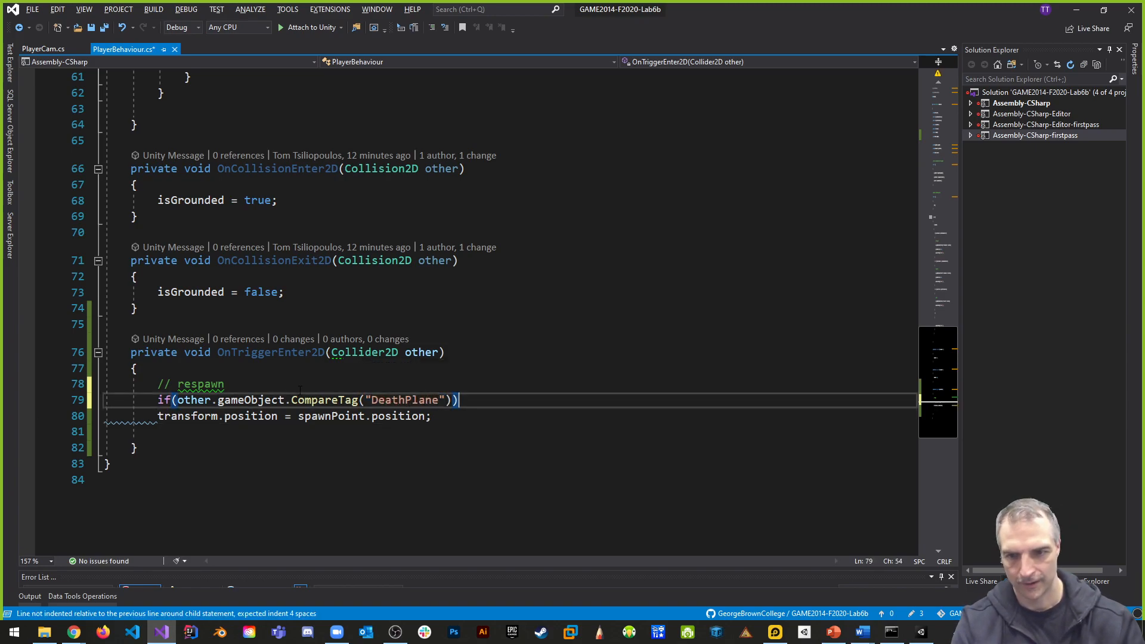
key("Return")
type("{")
key("Return")
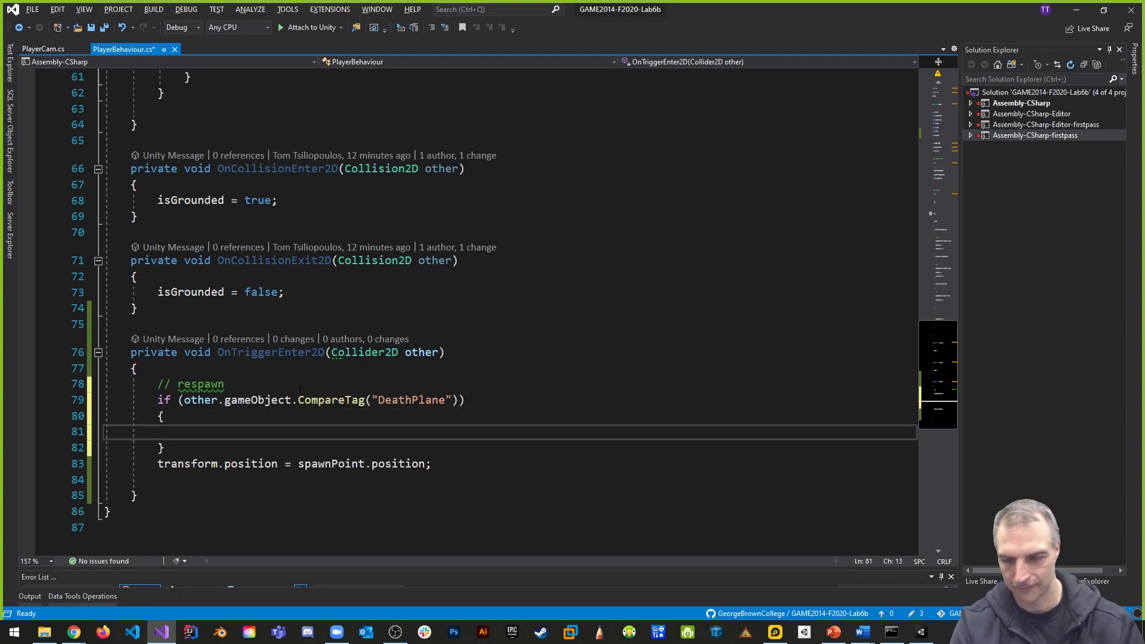
- Move the transform.position assignment inside the DeathPlane if block, remove the leftover blank lines, and save the script
left_click_drag(462, 467, 158, 465)
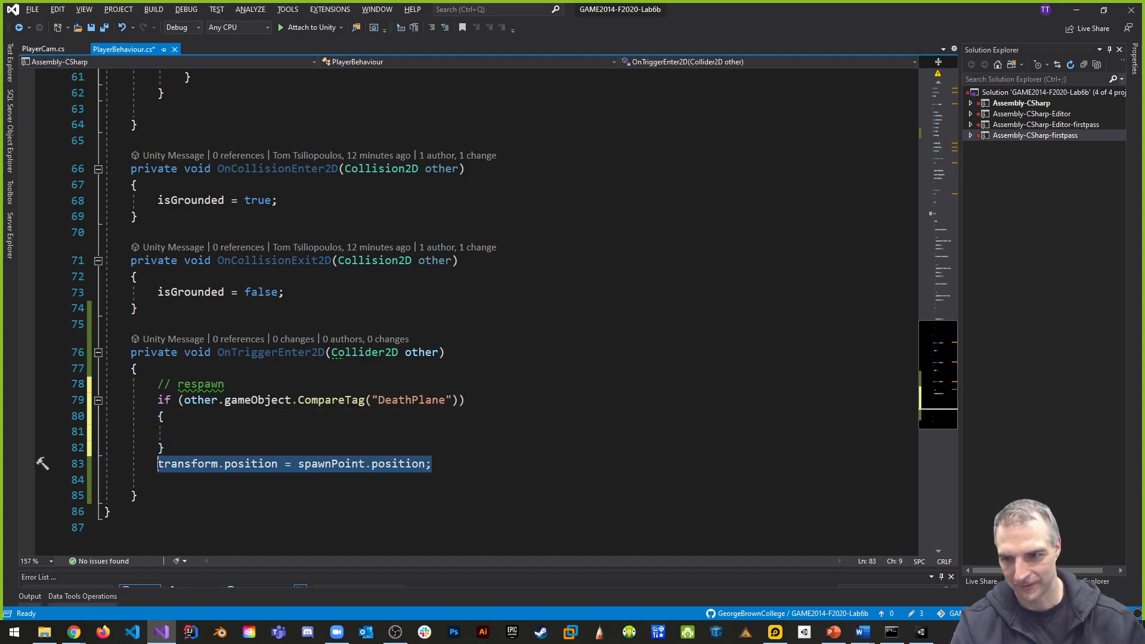
key("ctrl+x")
key("Up")
key("Up")
key("ctrl+v")
left_click(158, 485)
key("BackSpace")
key("BackSpace")
key("ctrl+s")
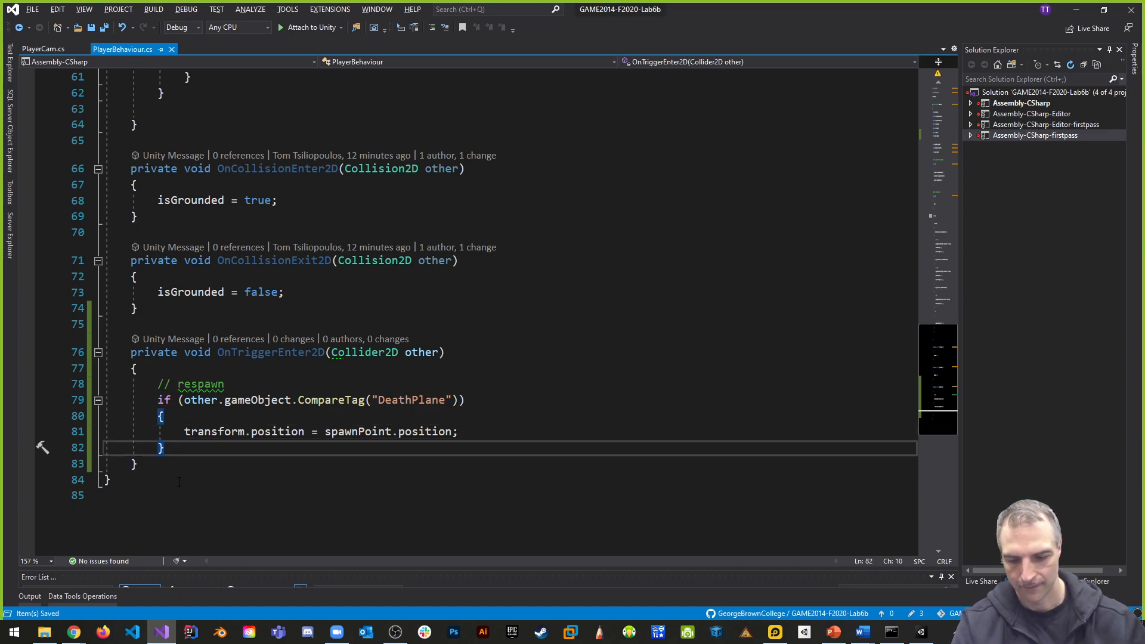
- Switch to Unity, run the game with the tag check, glance back at the script, and stop the run
key("alt+Tab")
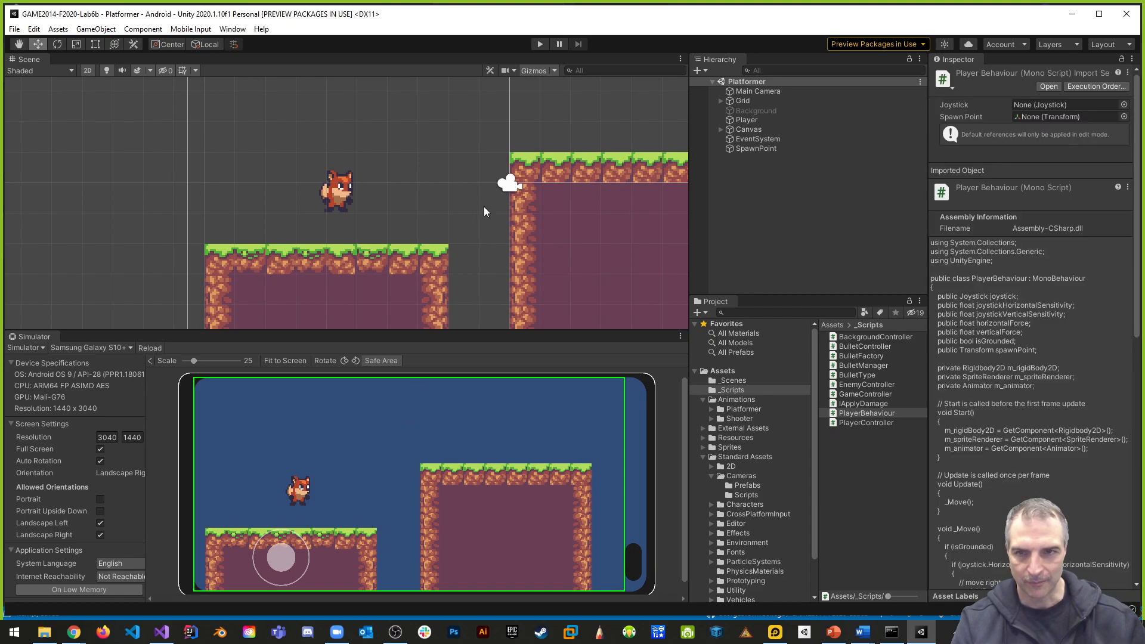
left_click(540, 44)
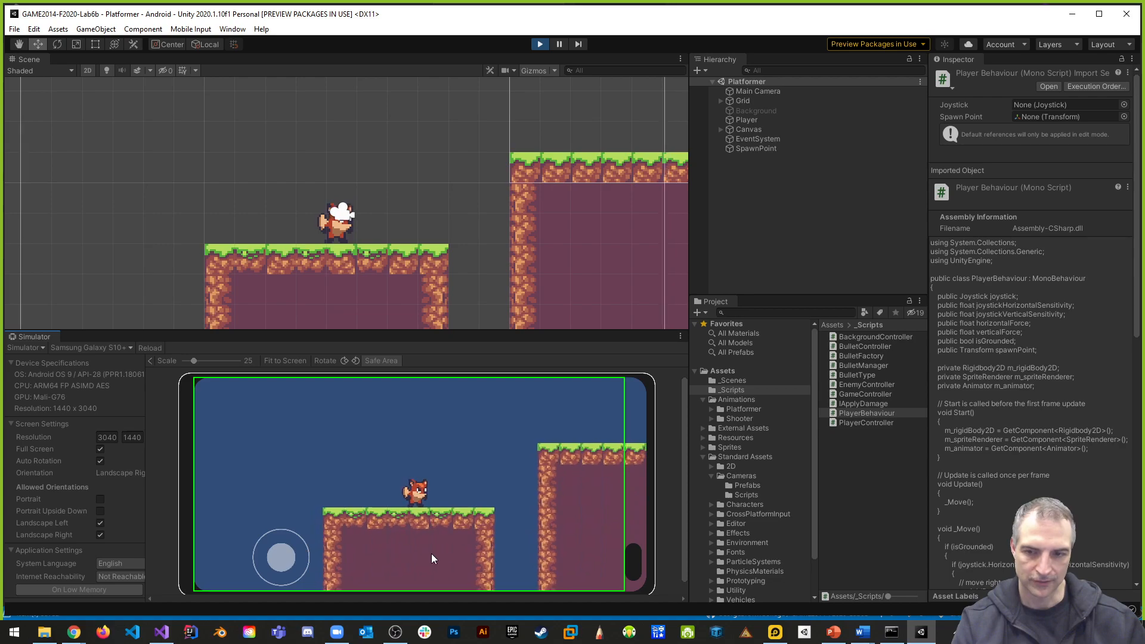
key("alt+Tab")
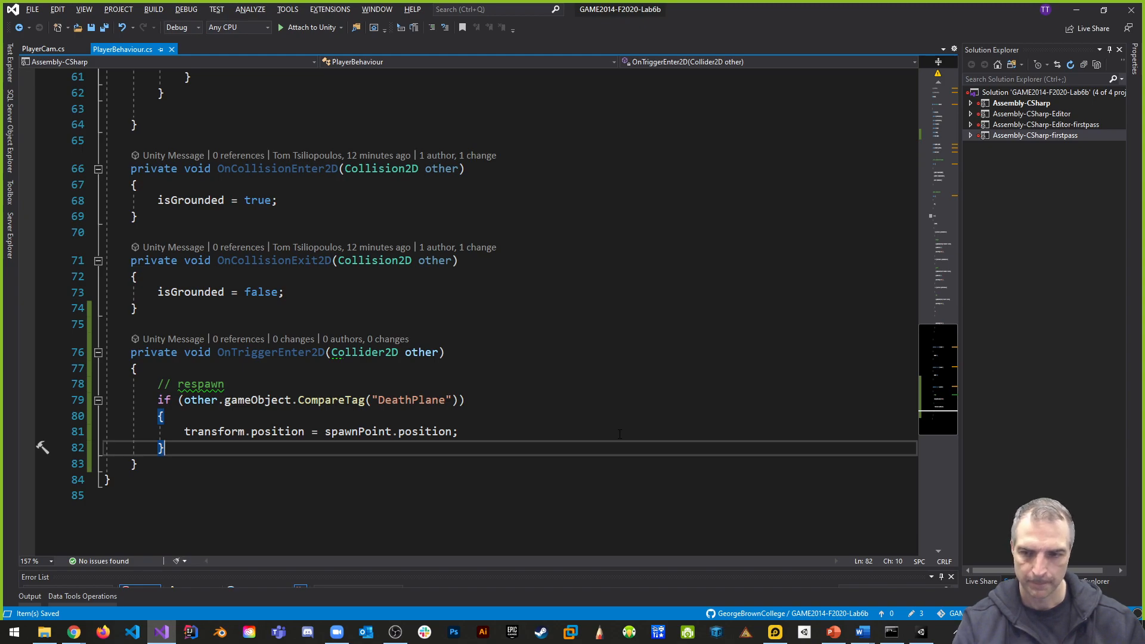
key("alt+Tab")
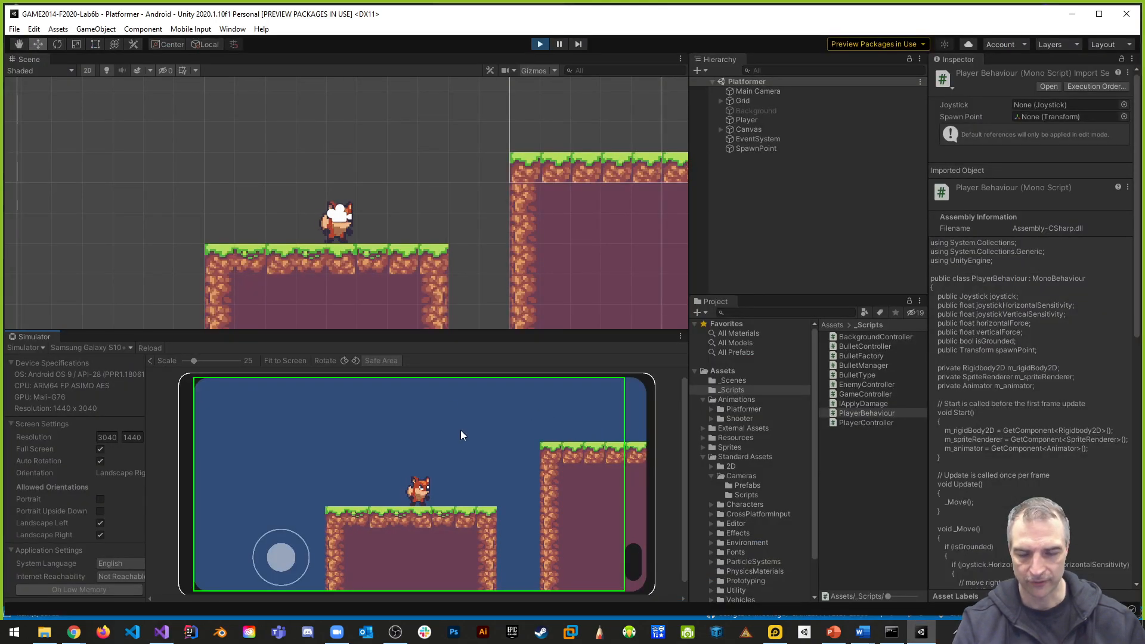
left_click(539, 45)
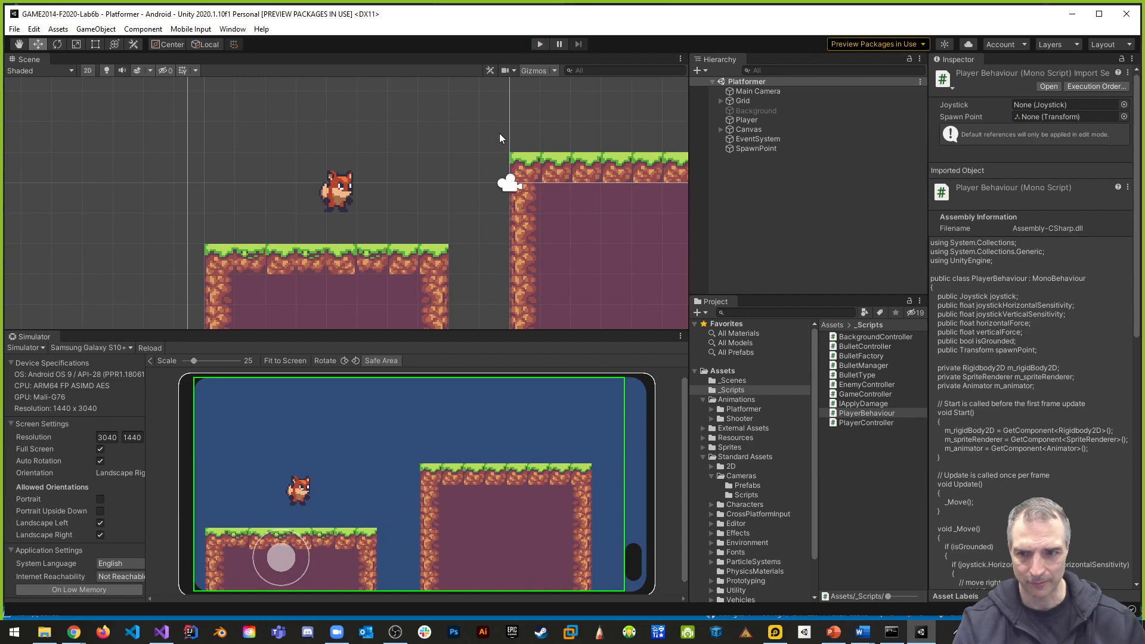
- Run the game with a taller Simulator view, steer the fox off the platform with the joystick to test respawning, and stop
left_click(536, 43)
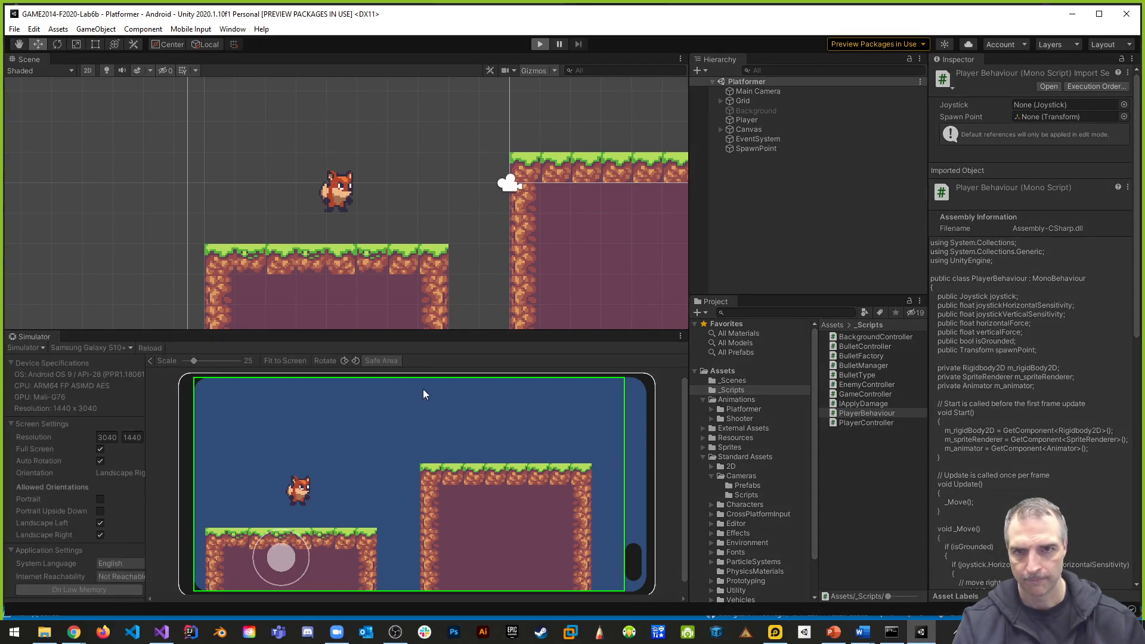
left_click_drag(415, 332, 417, 278)
mouse_move(285, 531)
left_mouse_down()
mouse_move(246, 532)
mouse_move(267, 528)
left_mouse_up()
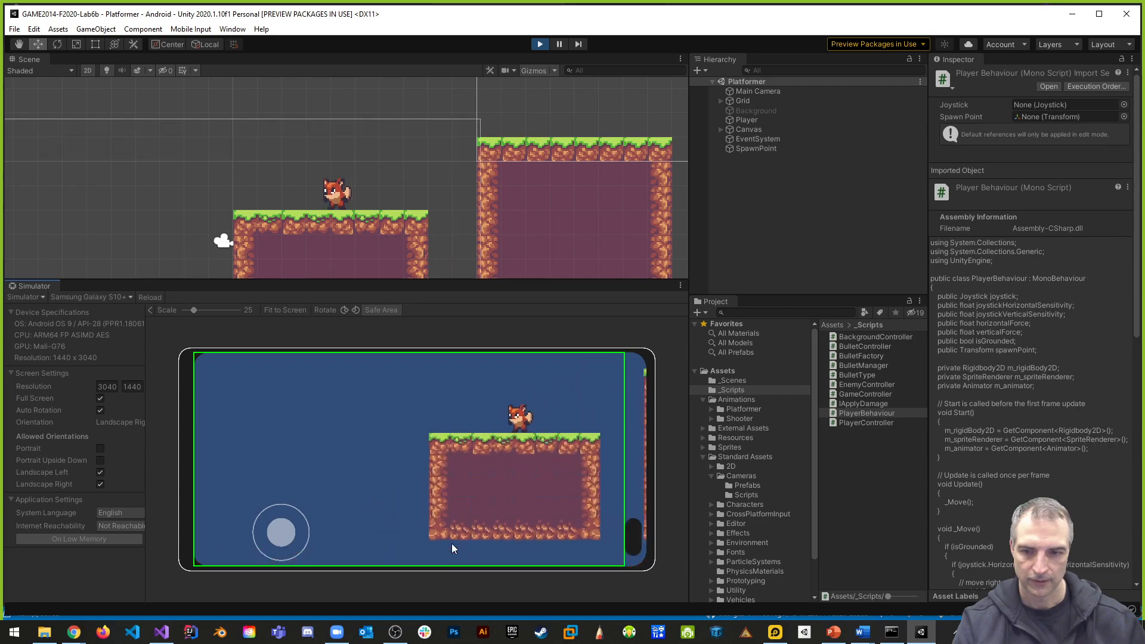
mouse_move(278, 527)
left_mouse_down()
mouse_move(250, 528)
mouse_move(282, 529)
left_mouse_up()
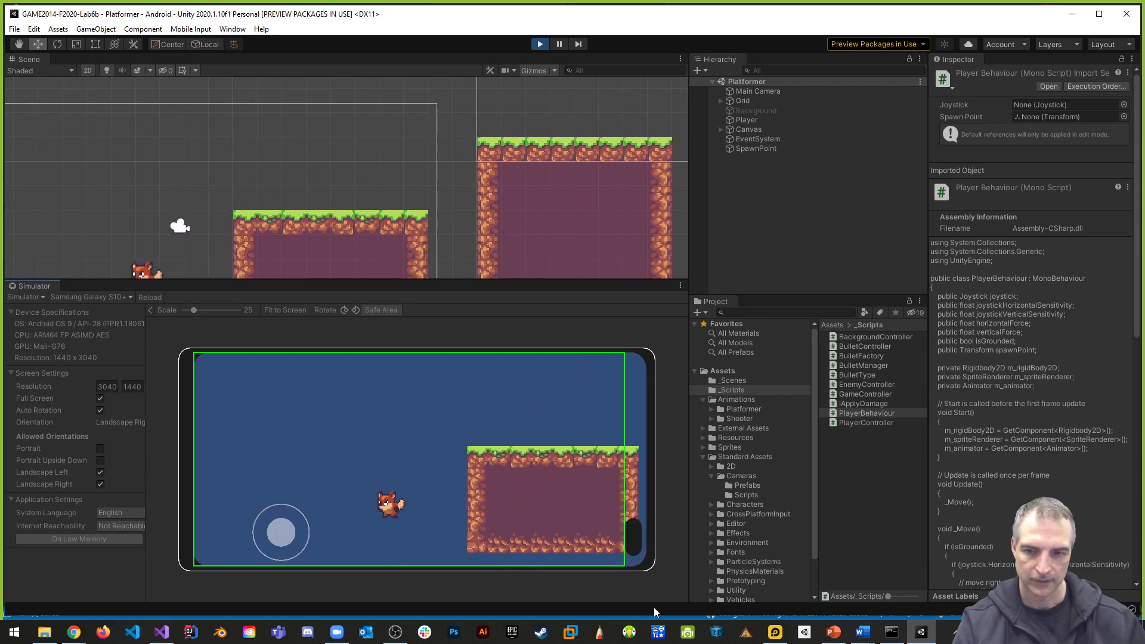
left_click_drag(281, 534, 255, 538)
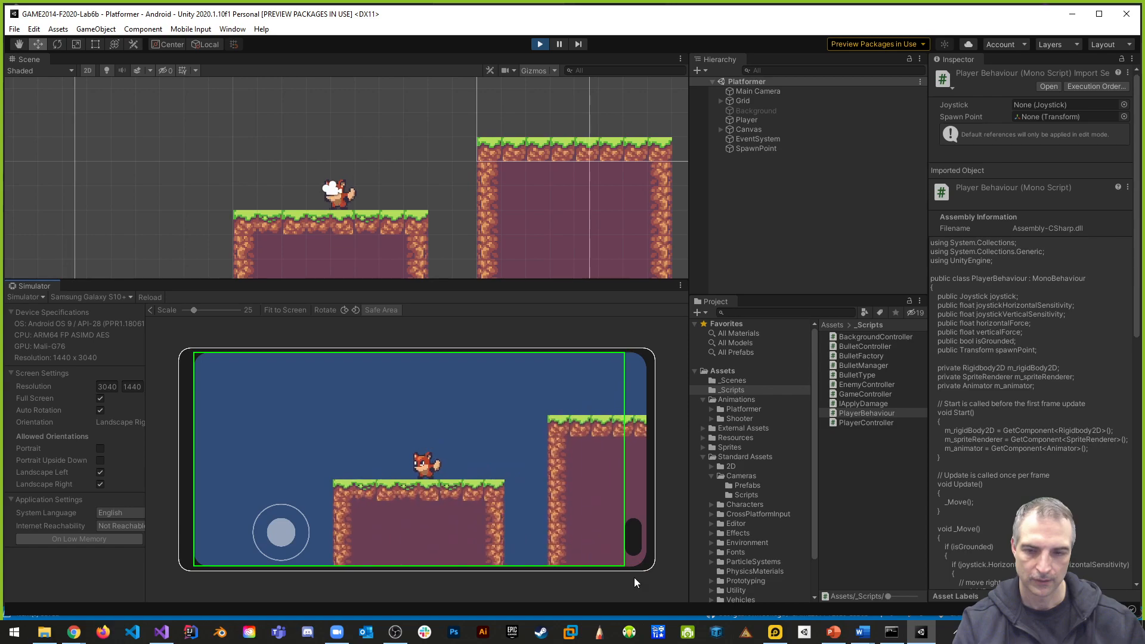
left_click_drag(271, 526, 263, 529)
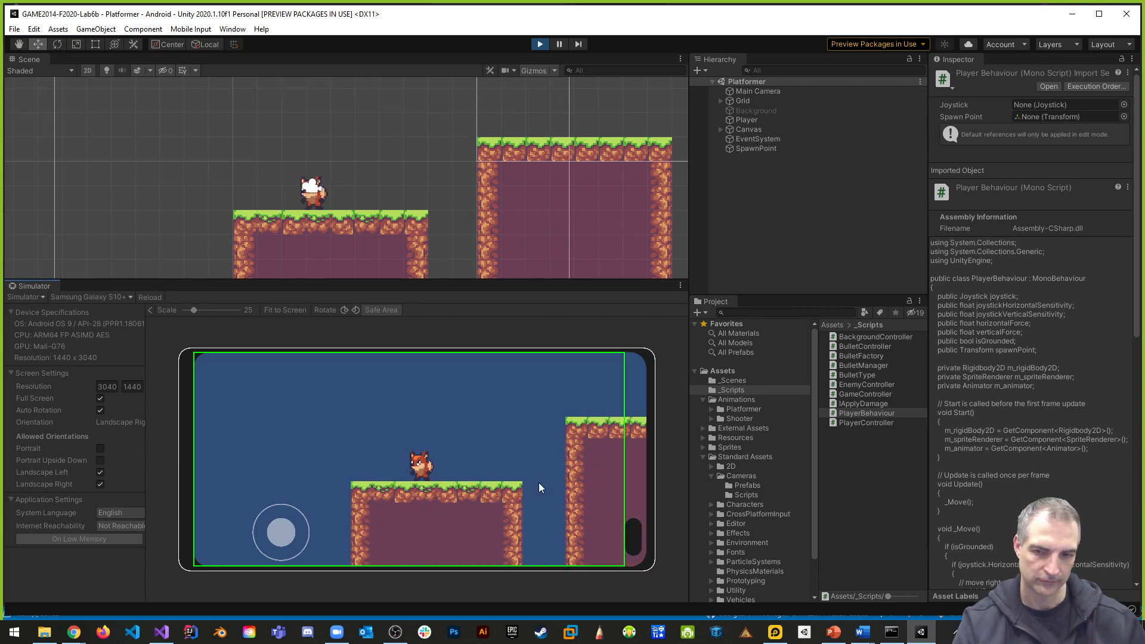
left_click(539, 44)
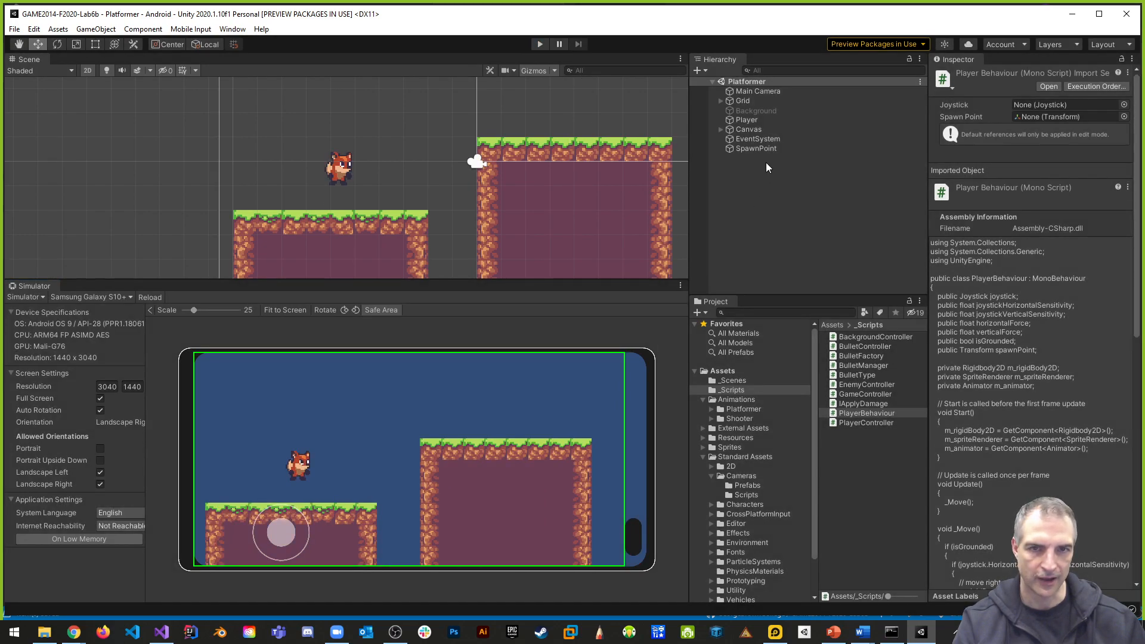
- Disable the Tilemap Renderer on the DeathPlane tilemap under Grid and start the game again
left_click(721, 100)
left_click(756, 119)
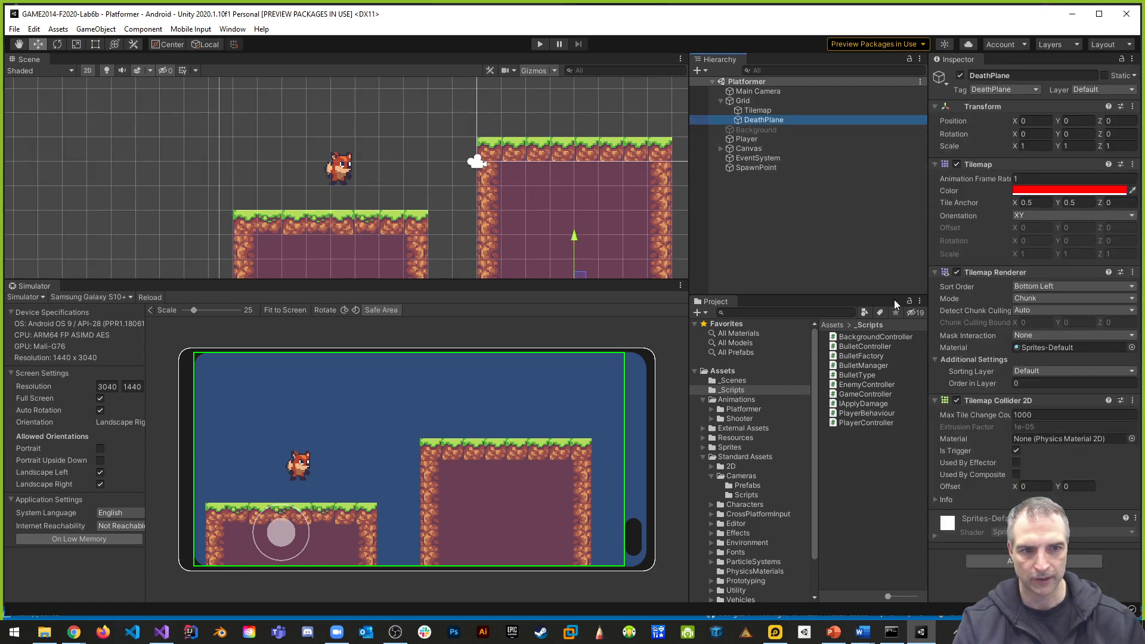
left_click(958, 272)
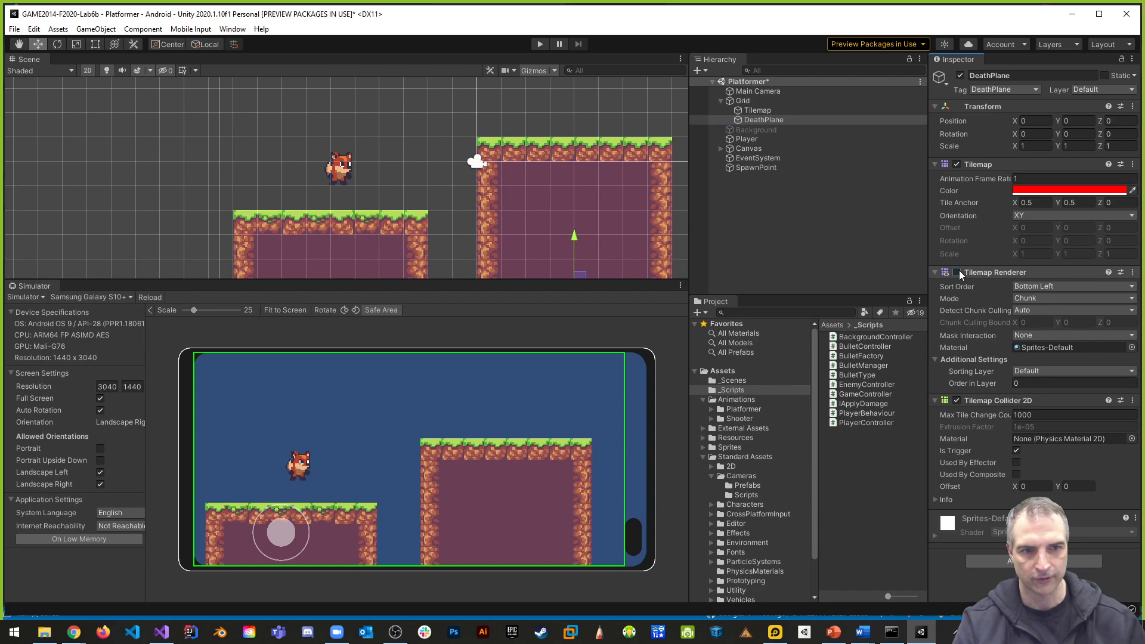
left_click(541, 44)
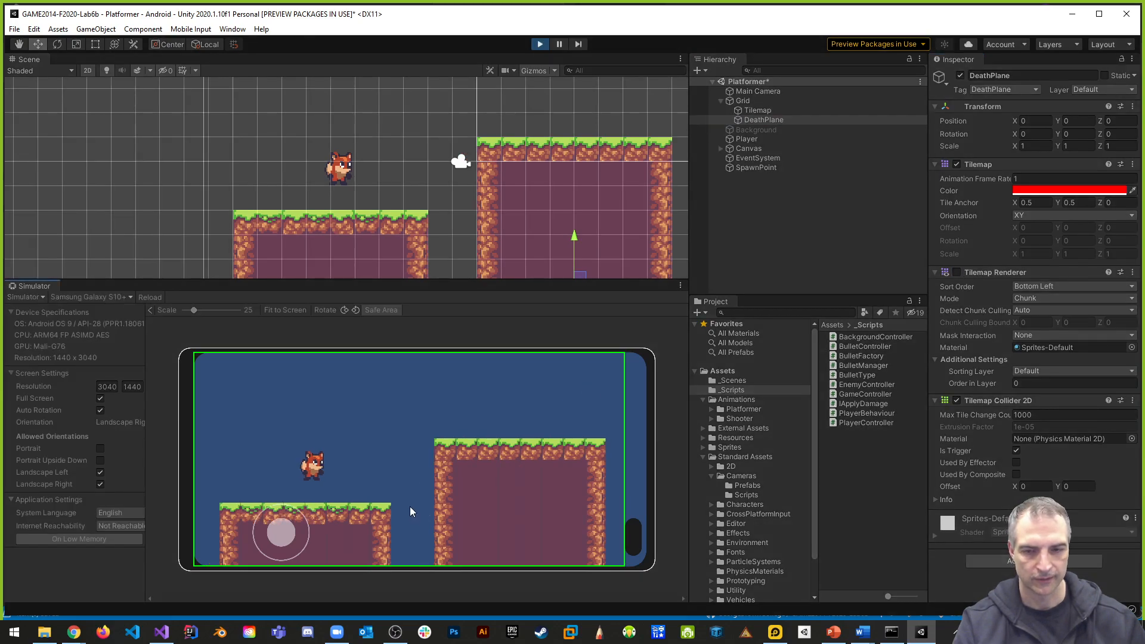
- Steer the fox off the platform with the joystick to test respawning with the DeathPlane hidden, and stop the run
left_click_drag(279, 531, 406, 540)
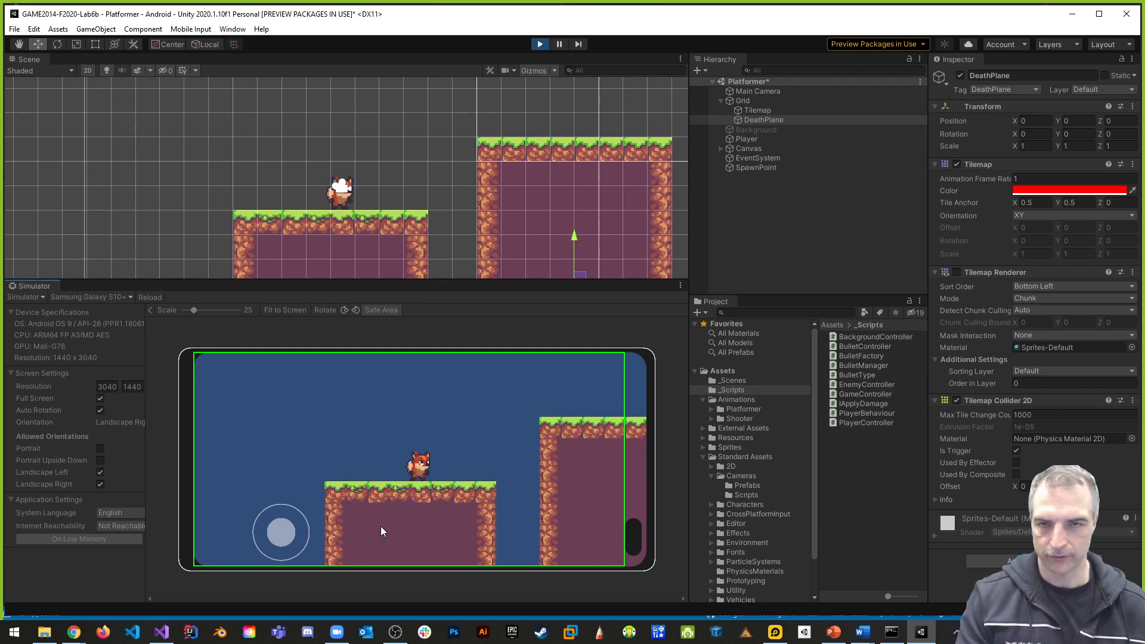
left_click(541, 44)
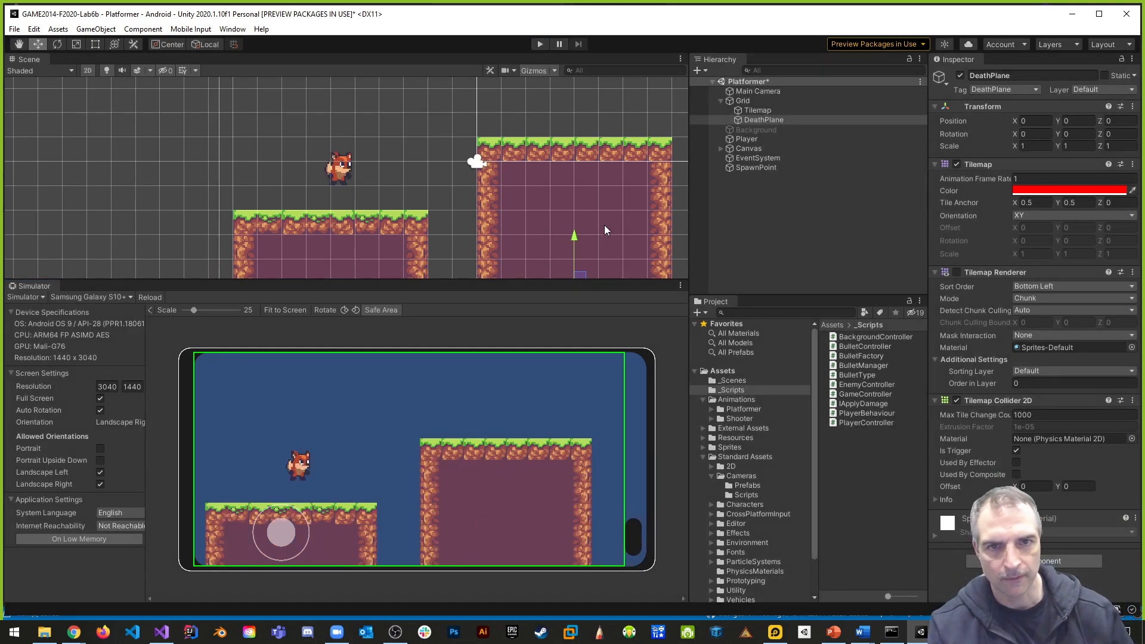
- Save the Platformer scene and the whole project
left_click(13, 30)
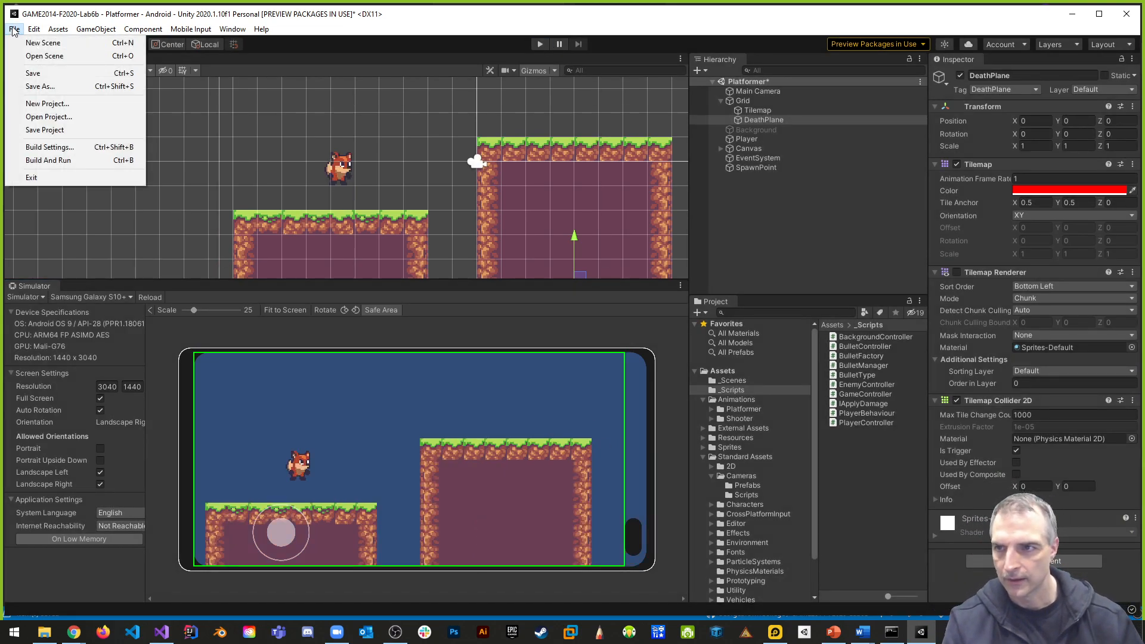
left_click(34, 72)
left_click(12, 30)
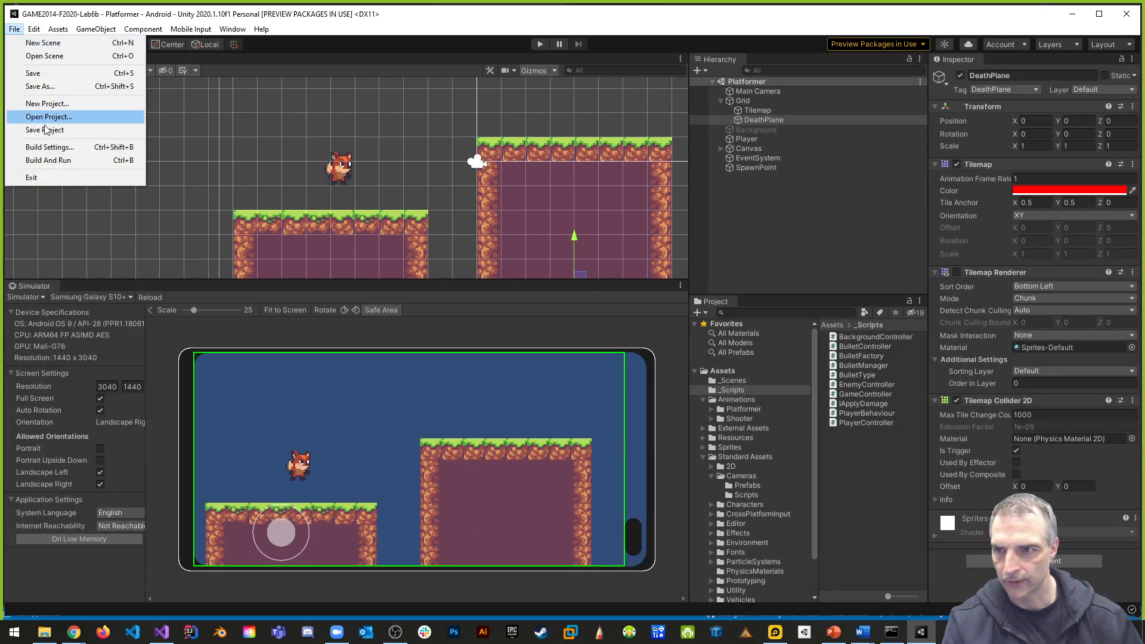
left_click(44, 129)
- Build and run the Android game, open the installed Lab6b app in LDPlayer, and move the emulator window fully into view
left_click(13, 29)
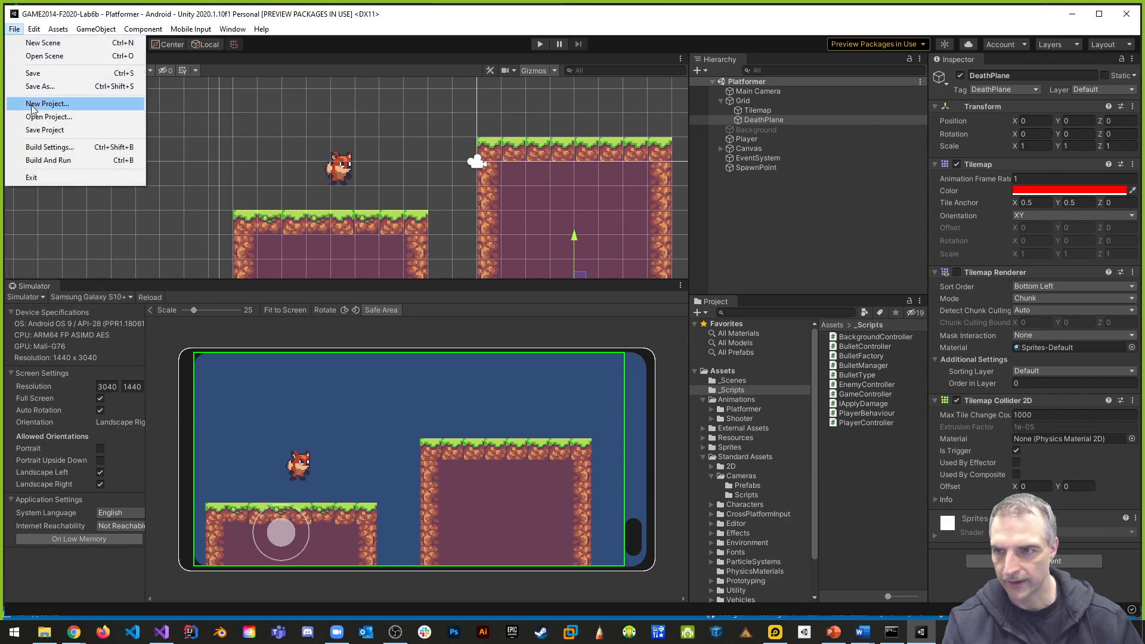
left_click(48, 160)
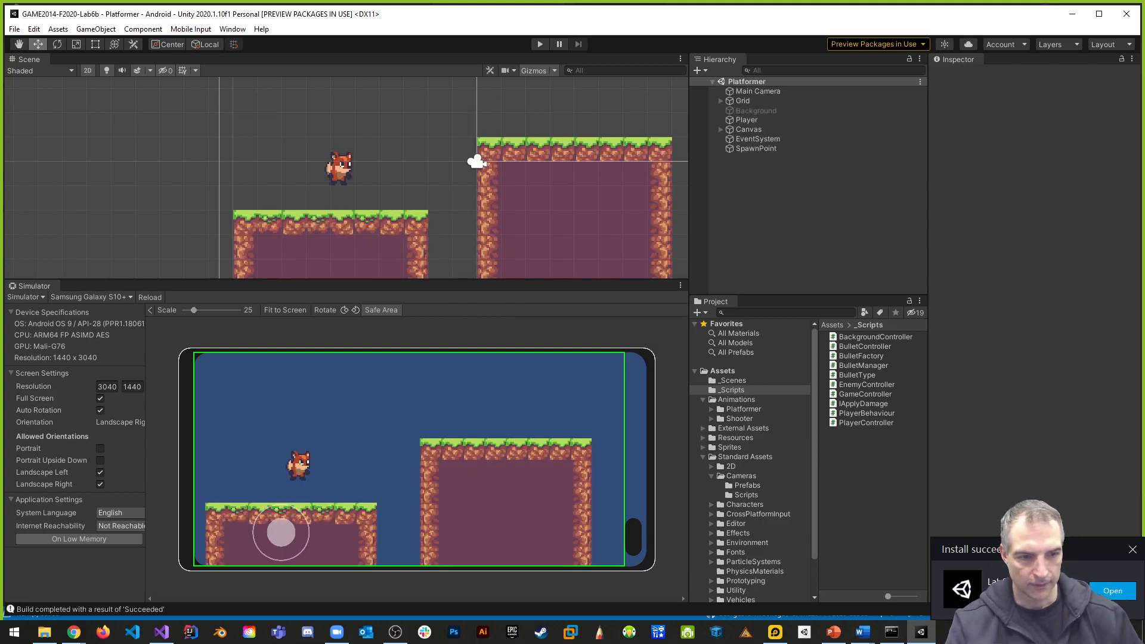
left_click(1113, 591)
left_click_drag(929, 134, 584, 93)
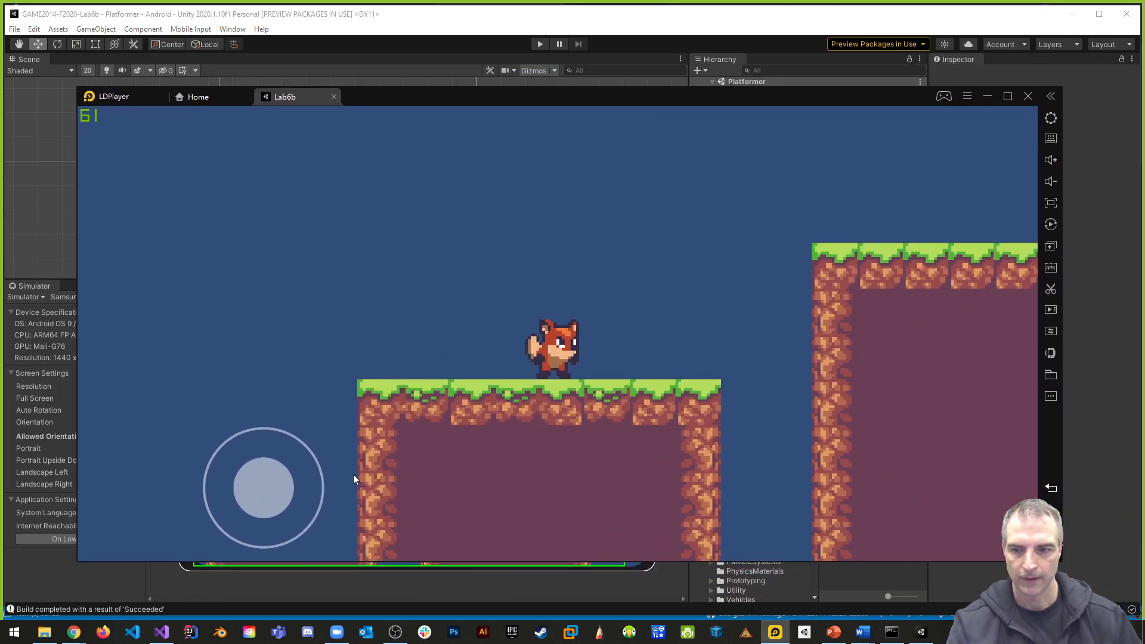
- Playtest Lab6b in the emulator, walking and jumping the fox on the lower platform and off its edge with the joystick
left_click_drag(263, 498, 320, 502)
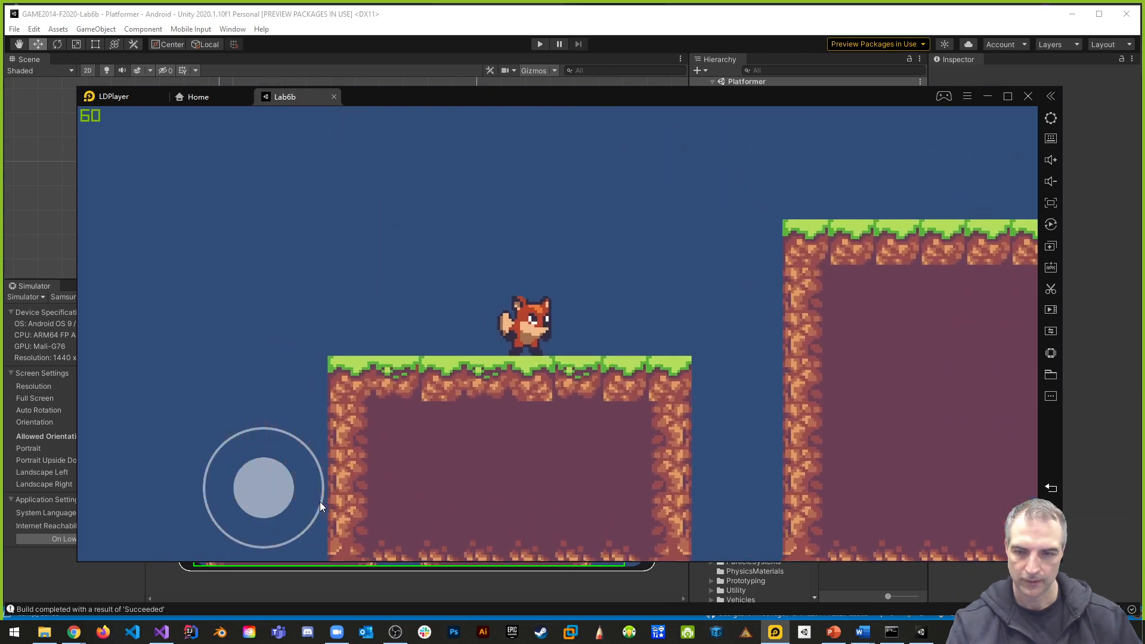
mouse_move(271, 445)
left_mouse_down()
mouse_move(268, 403)
mouse_move(257, 429)
left_mouse_up()
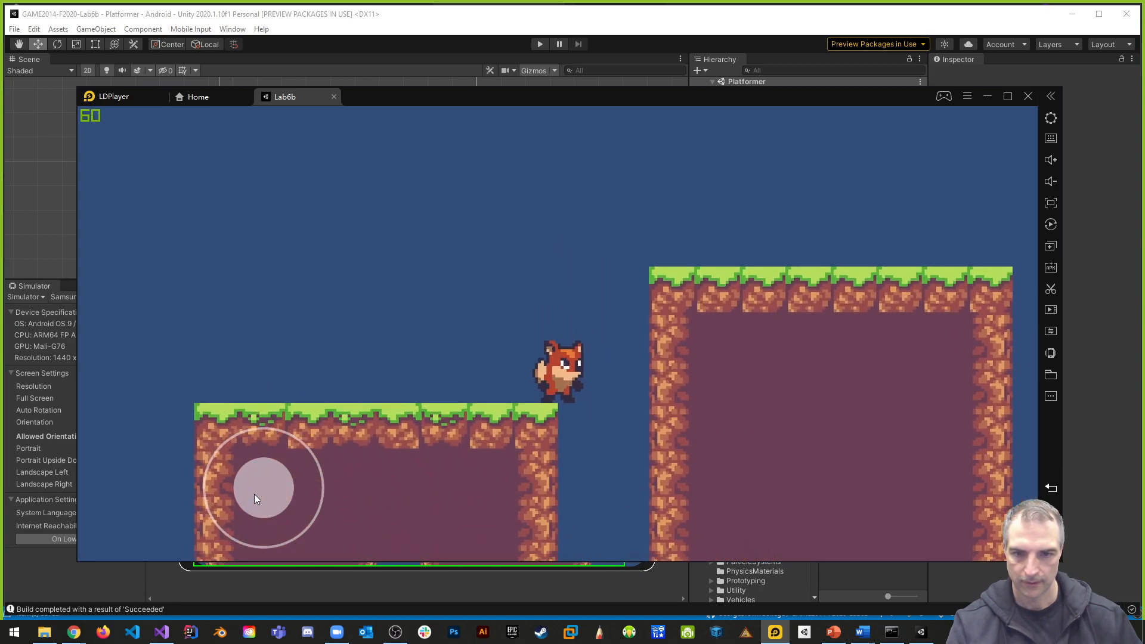
left_click_drag(255, 504, 281, 402)
left_click_drag(271, 488, 206, 469)
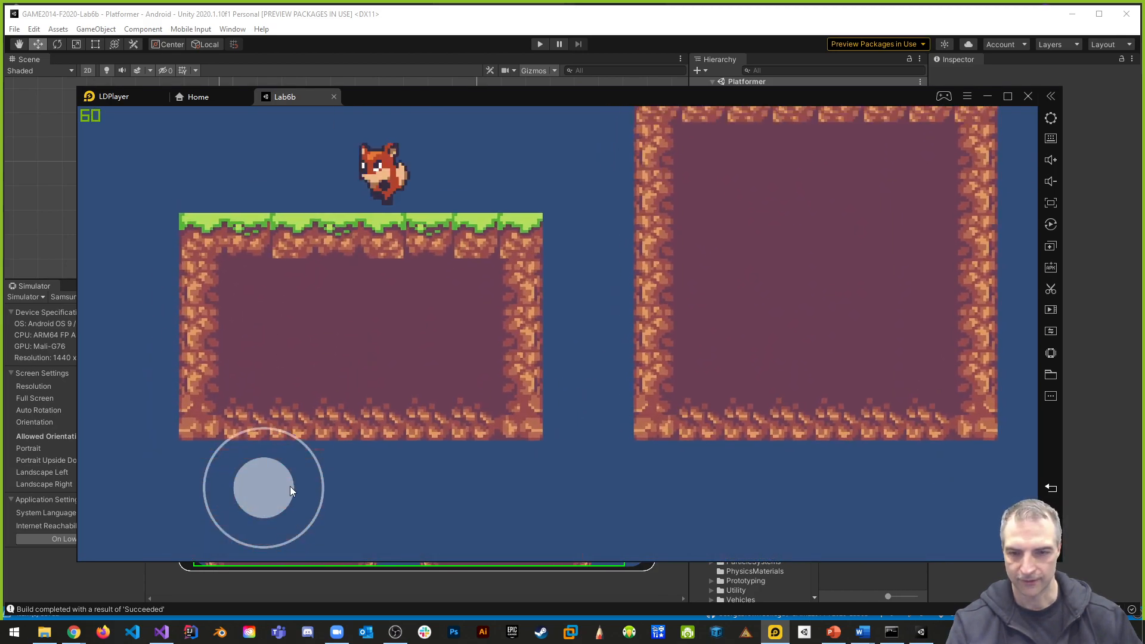
mouse_move(289, 485)
left_mouse_down()
mouse_move(287, 392)
mouse_move(208, 488)
mouse_move(274, 429)
mouse_move(274, 488)
left_mouse_up()
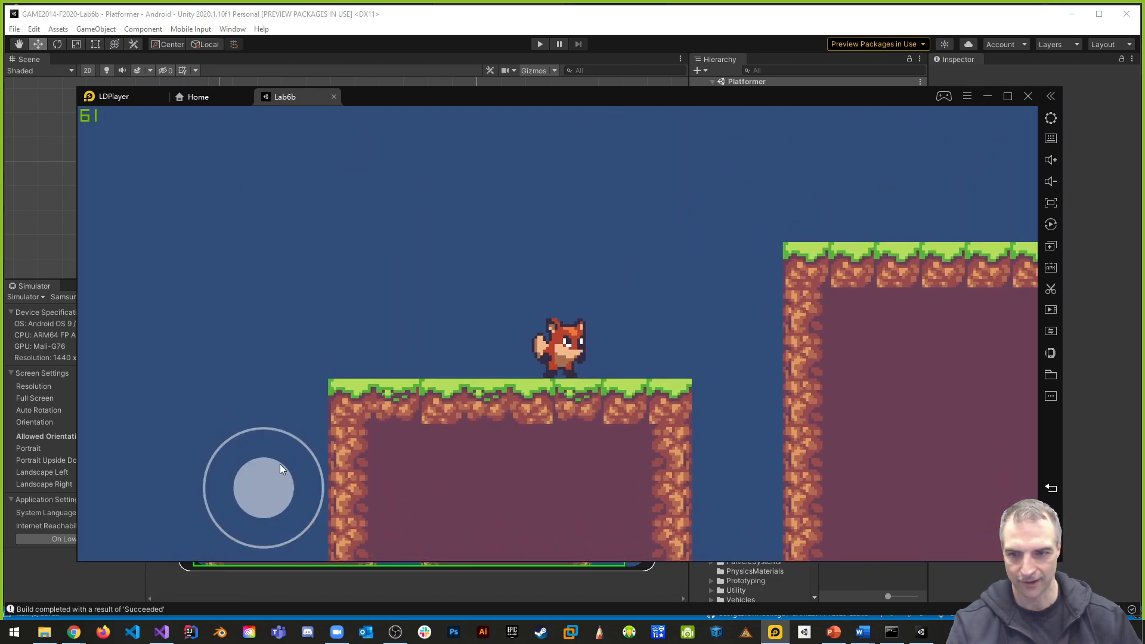
left_click_drag(257, 447, 265, 421)
left_click_drag(270, 467, 257, 378)
left_click_drag(207, 502, 238, 268)
left_click_drag(287, 497, 365, 321)
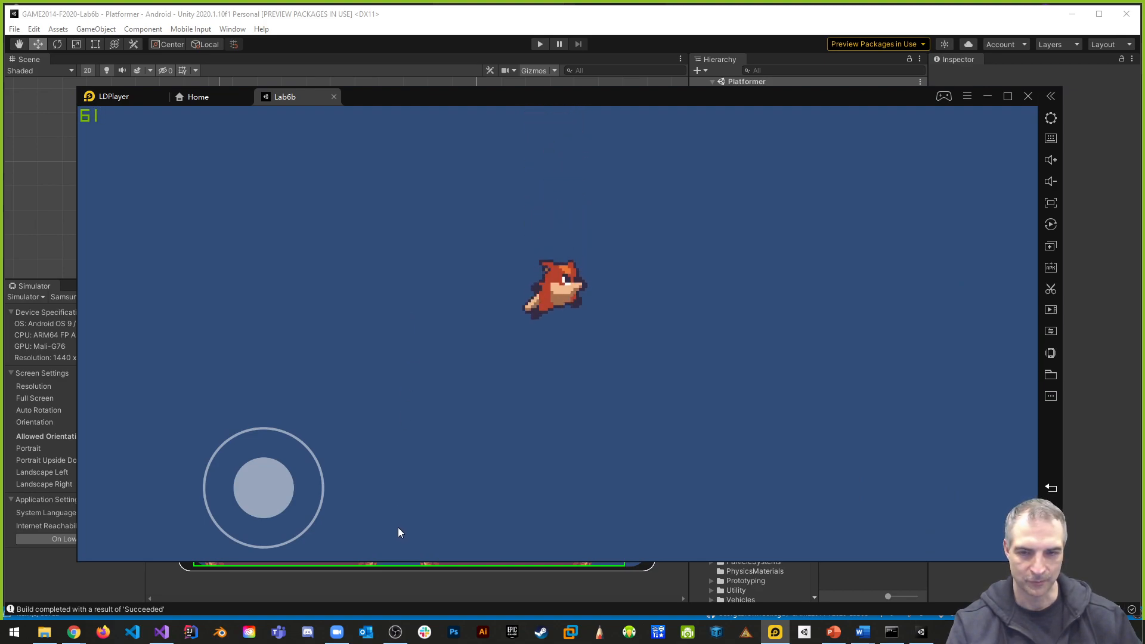
- Continue the emulator playtest by jumping the fox onto the taller platform and dropping it off to check respawning
left_click_drag(280, 494, 239, 491)
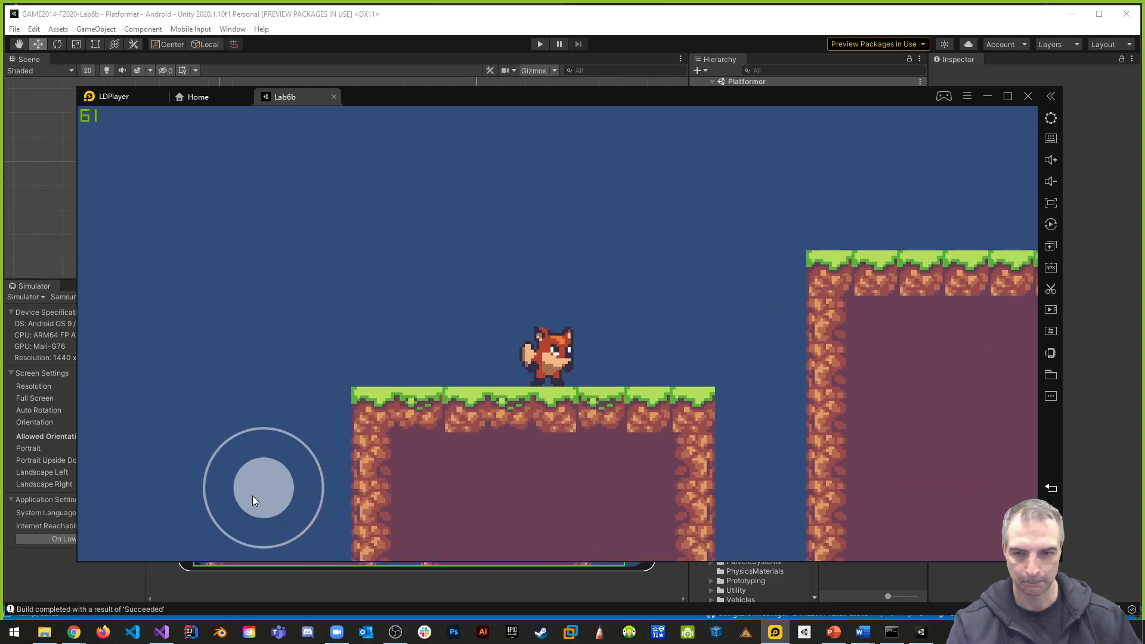
left_click_drag(272, 495, 272, 389)
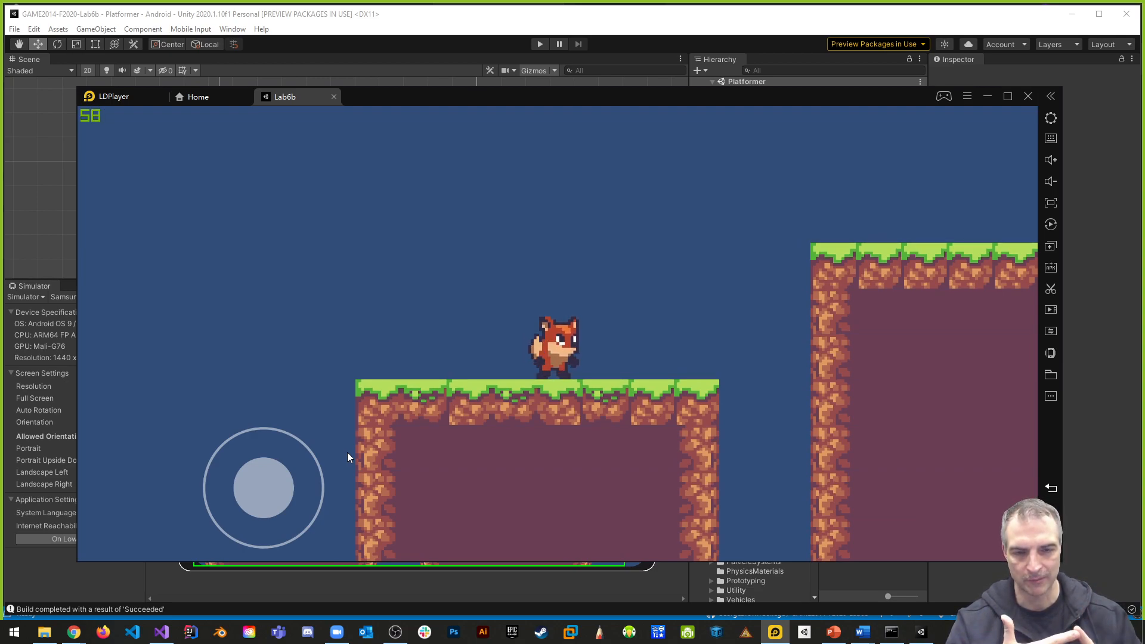
left_click_drag(288, 479, 400, 495)
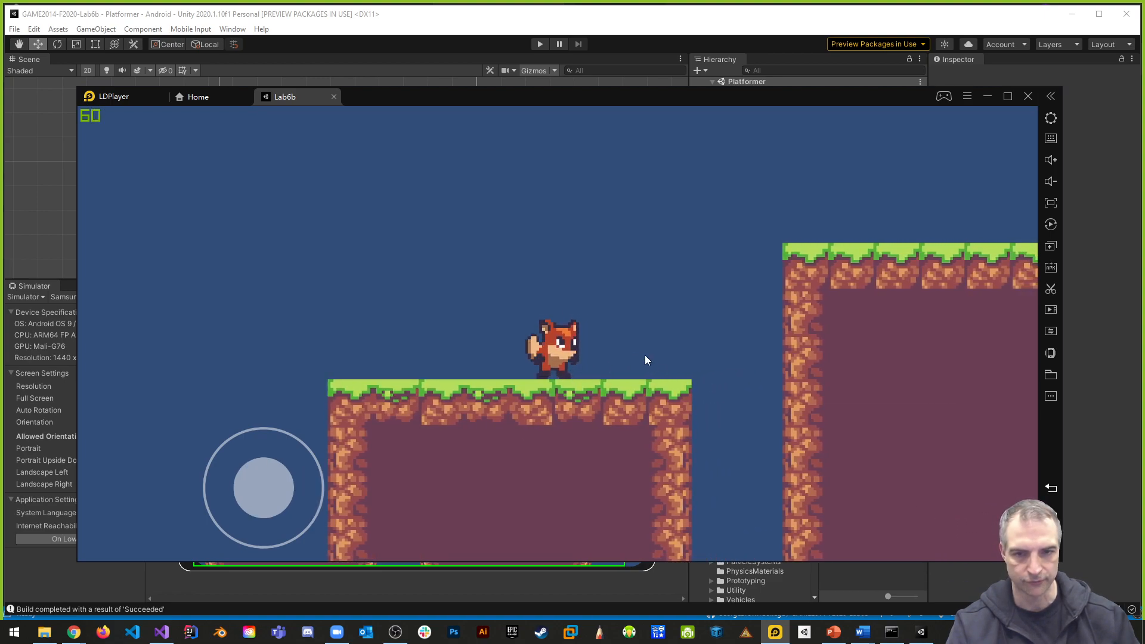
left_click_drag(281, 477, 123, 475)
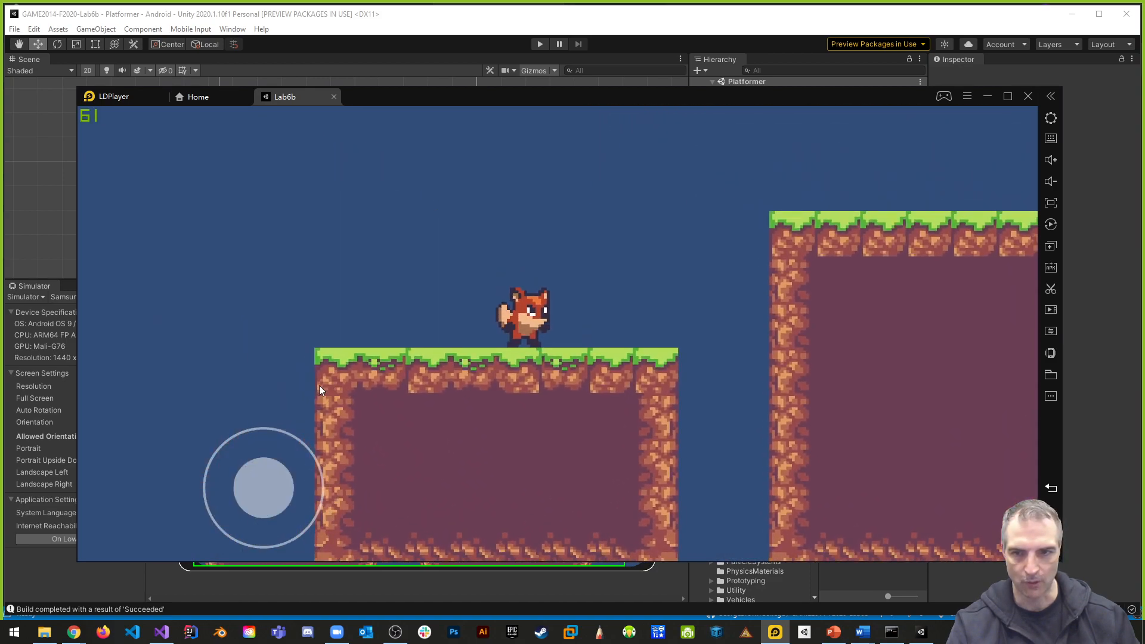
left_click_drag(272, 477, 291, 334)
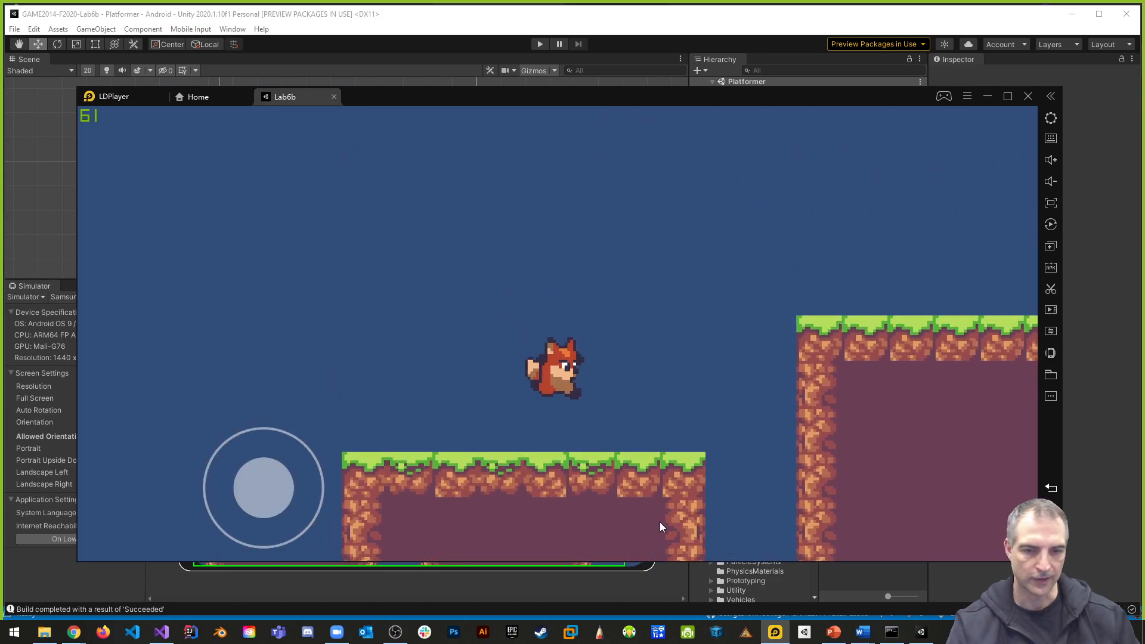
left_click_drag(271, 492, 280, 458)
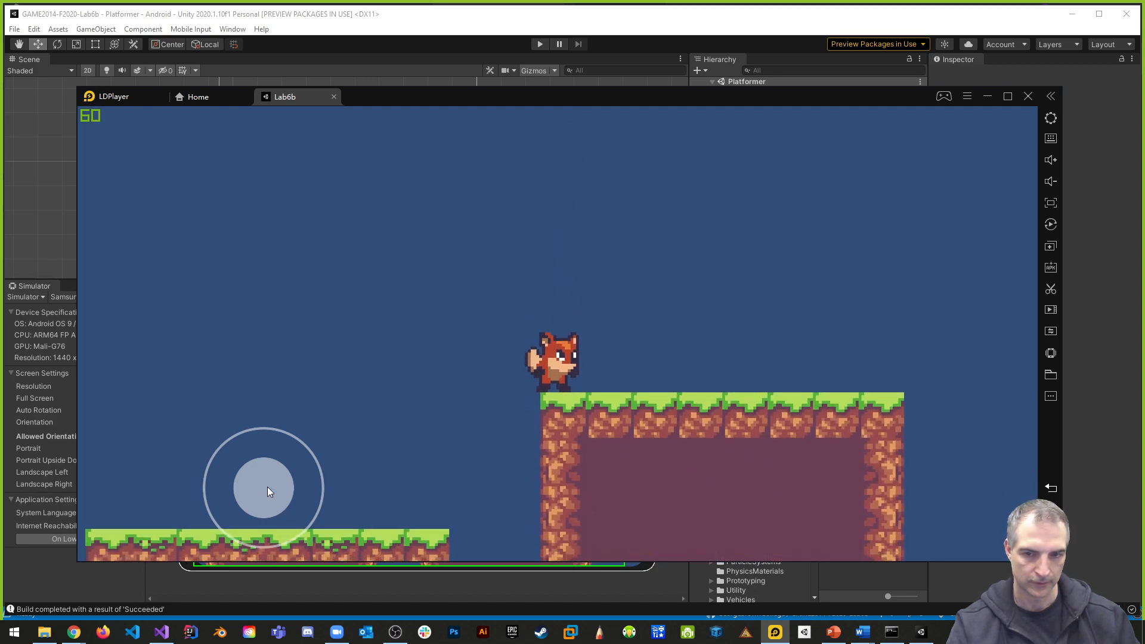
left_click_drag(267, 487, 206, 482)
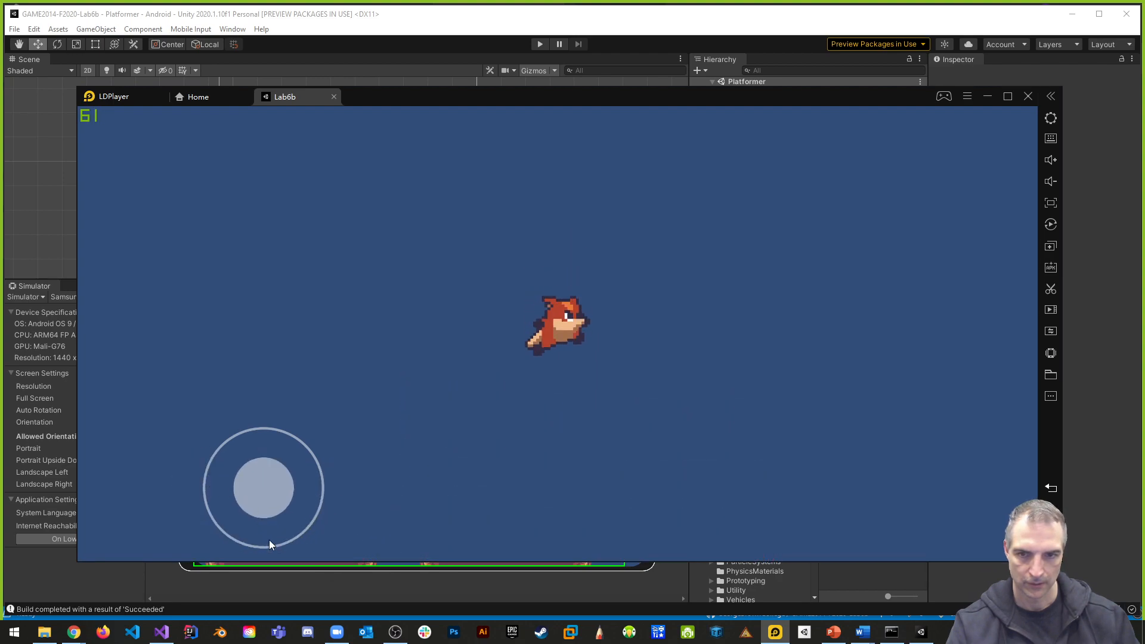
left_click_drag(269, 499, 263, 364)
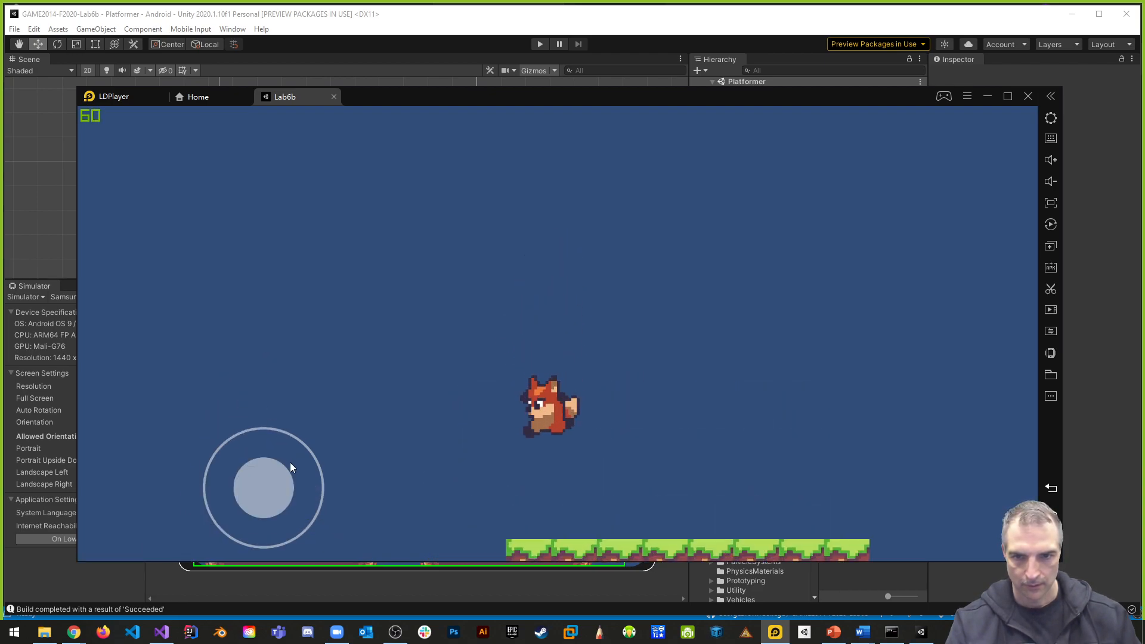
left_click_drag(276, 481, 103, 488)
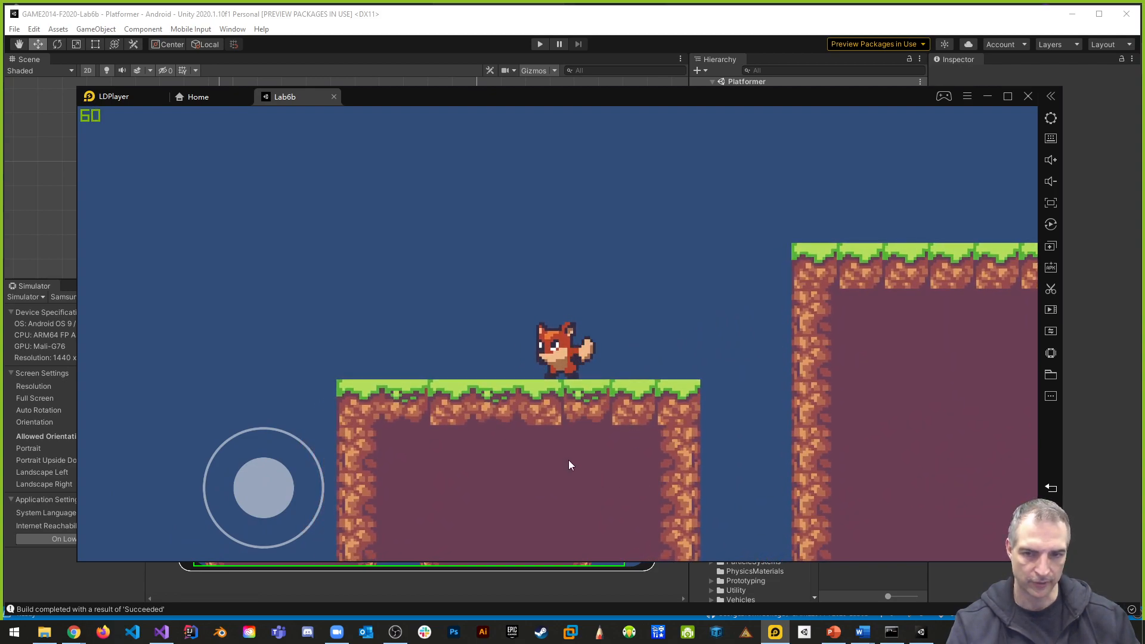
- Close the Lab6b app in LDPlayer, move the emulator window aside, and switch back to Unity
left_click(334, 97)
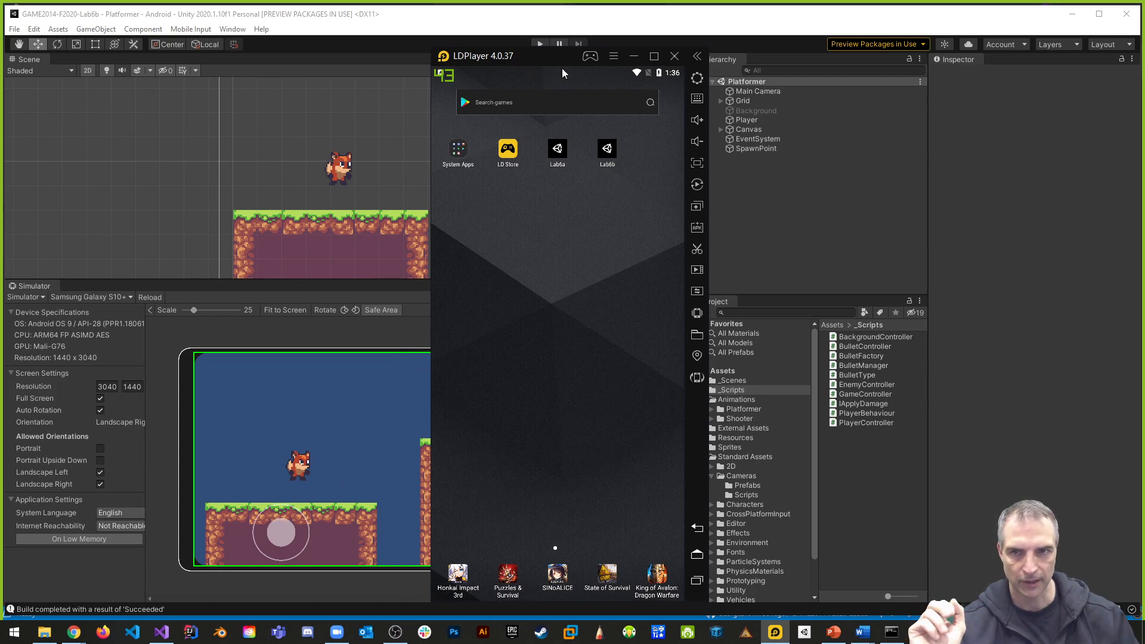
left_click_drag(546, 58, 871, 60)
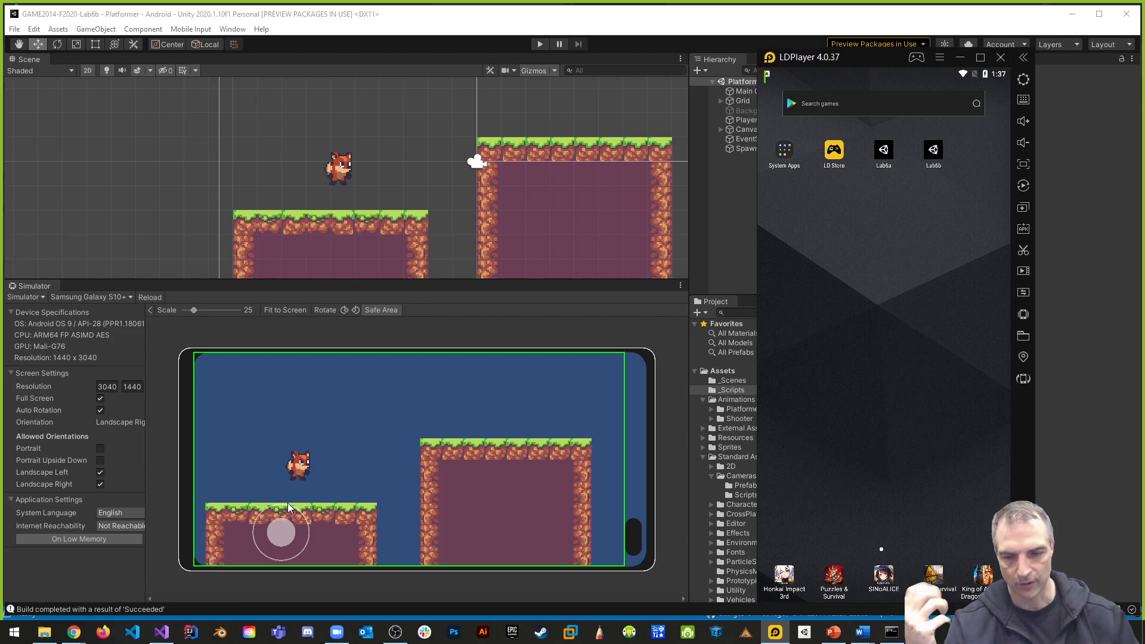
left_click(733, 206)
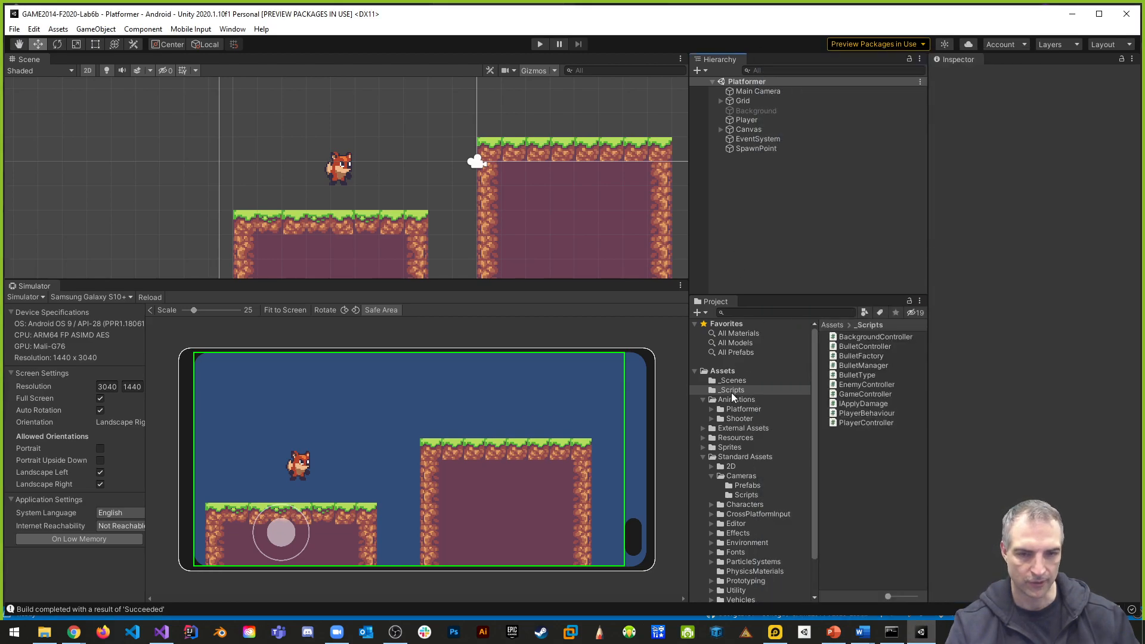
- Open the PlayerBehaviour script in Visual Studio and examine the isGrounded logic in _Move, OnCollisionEnter2D and OnCollisionExit2D alongside the jump code
double_click(861, 413)
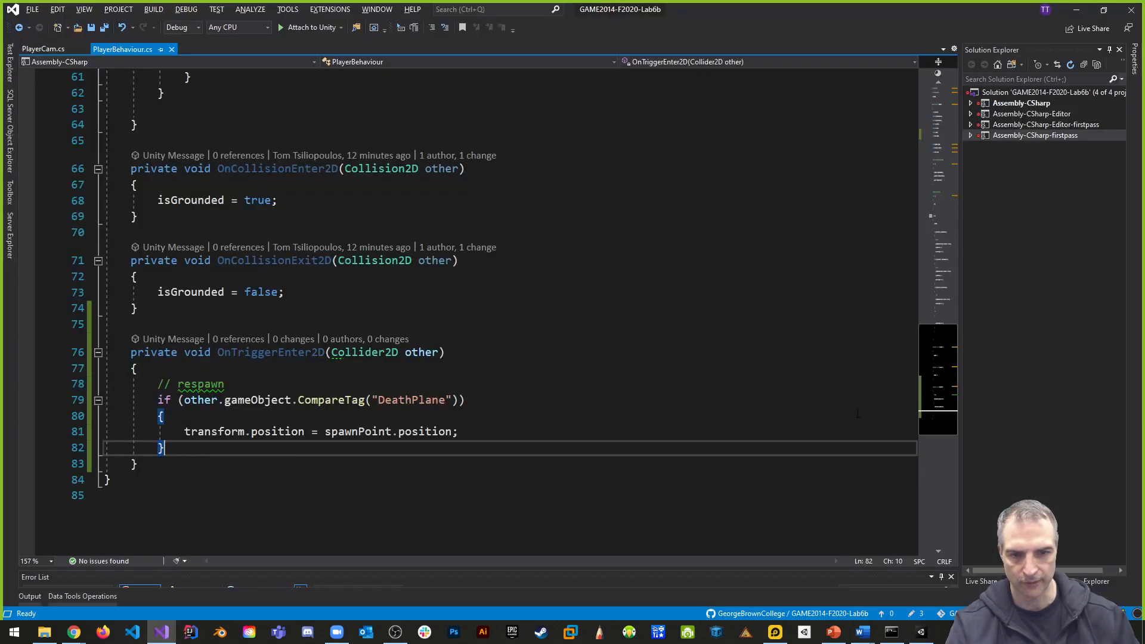
scroll(525, 425, "up", 9)
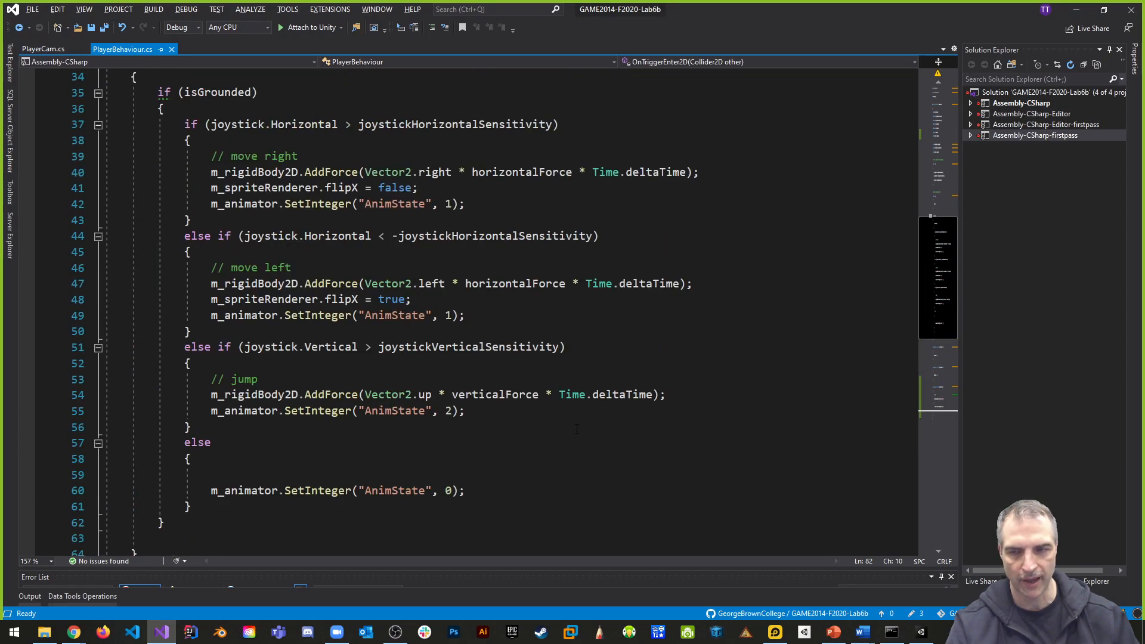
scroll(577, 428, "up", 1)
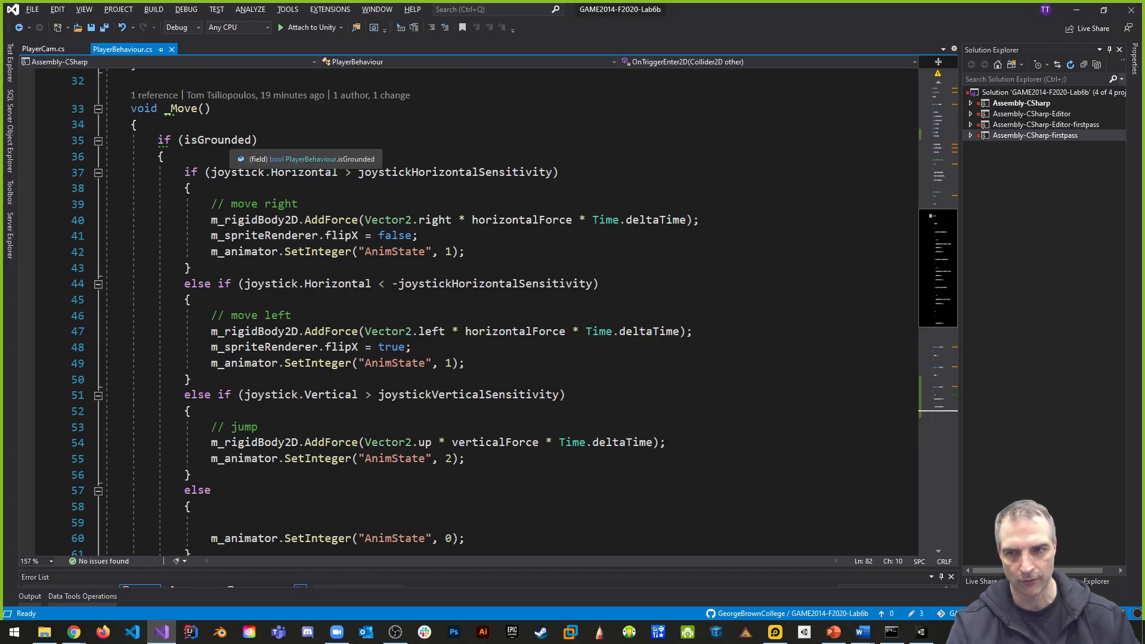
scroll(408, 490, "down", 2)
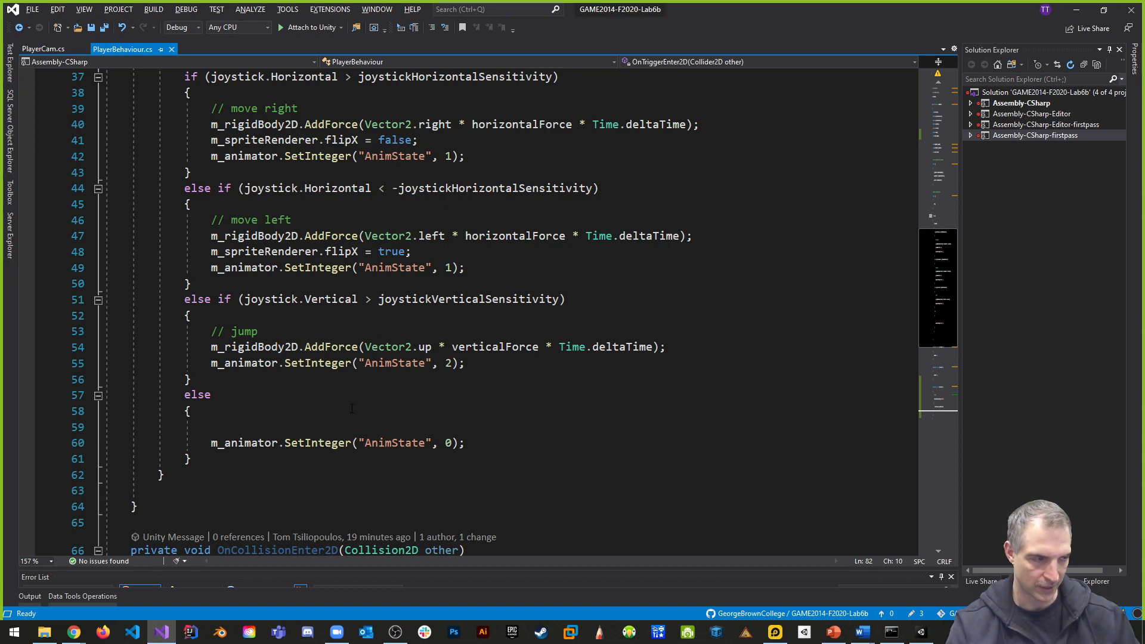
scroll(411, 414, "up", 3)
scroll(411, 413, "down", 1)
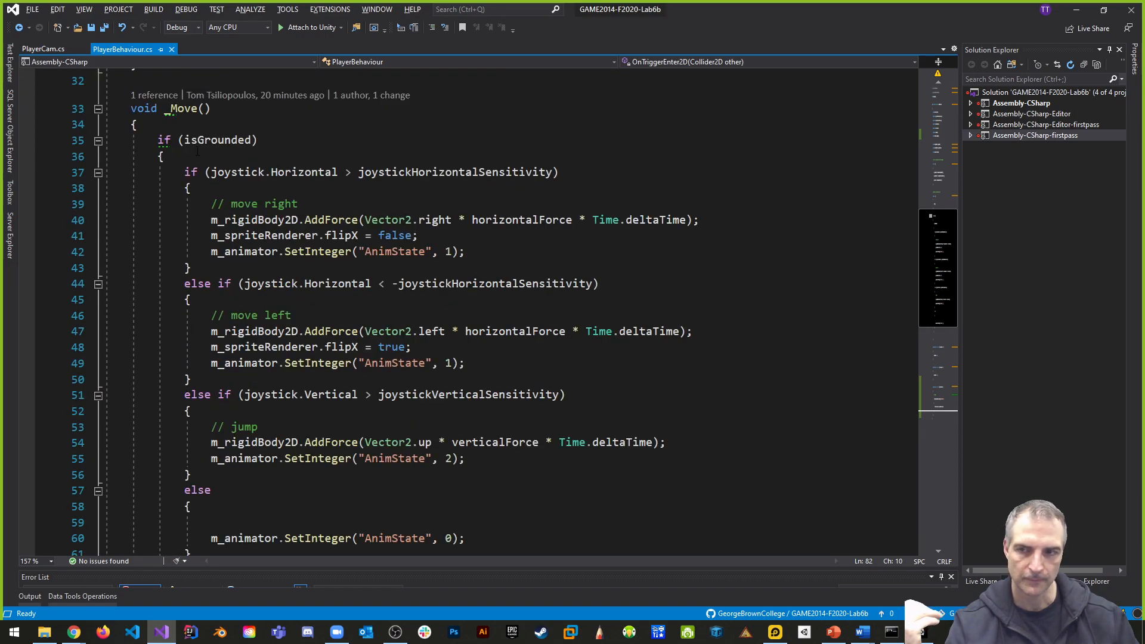
scroll(275, 347, "down", 7)
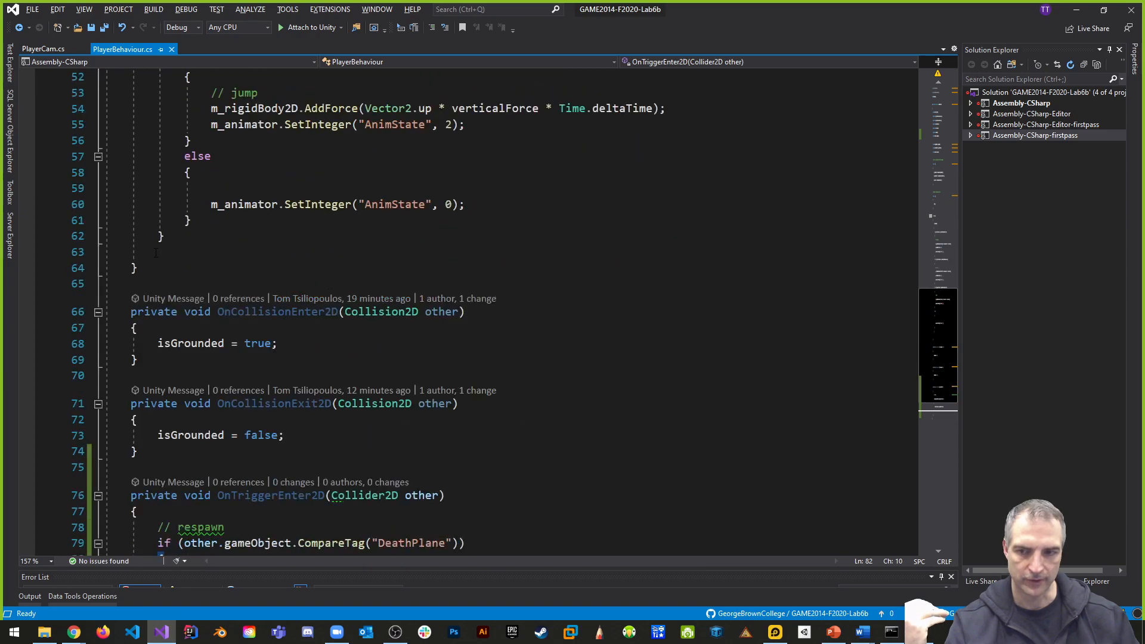
mouse_move(282, 310)
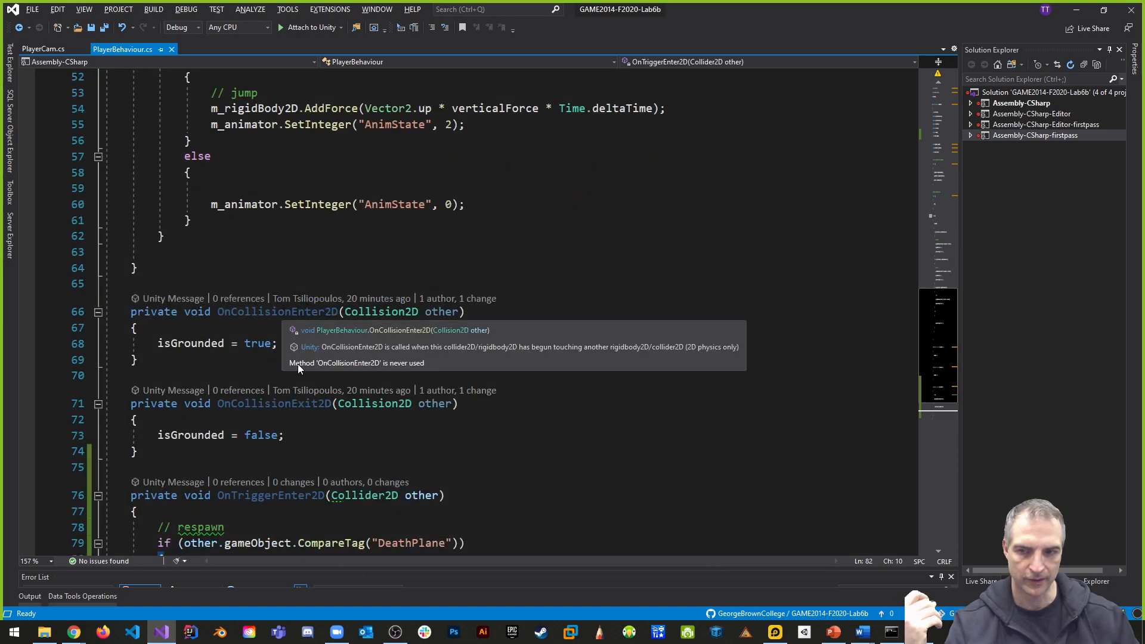
mouse_move(322, 405)
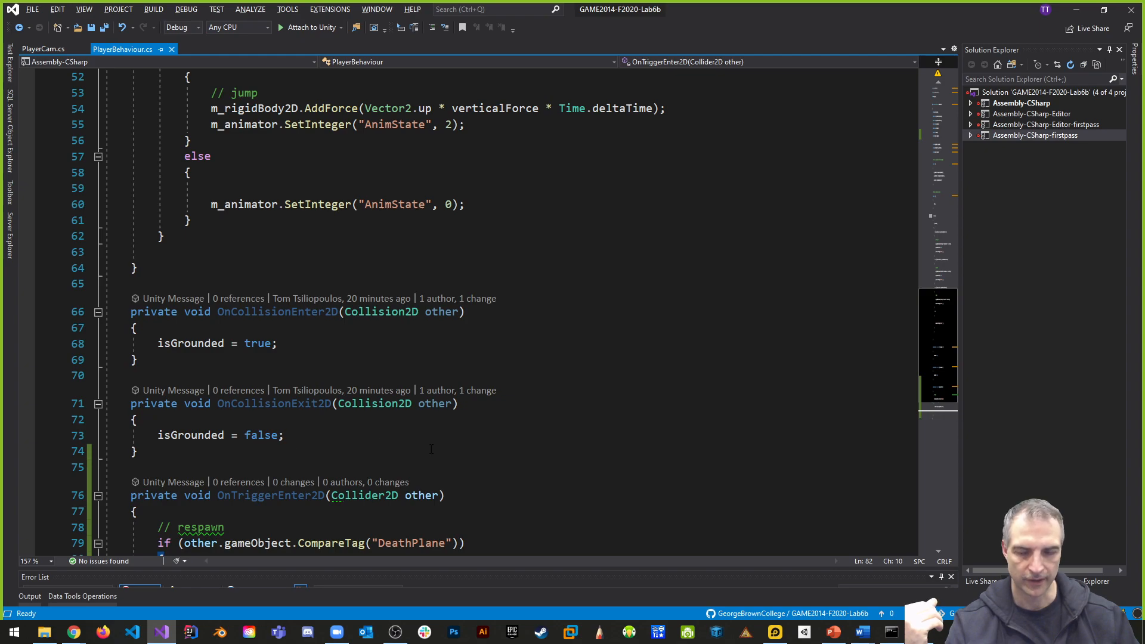
scroll(402, 454, "up", 5)
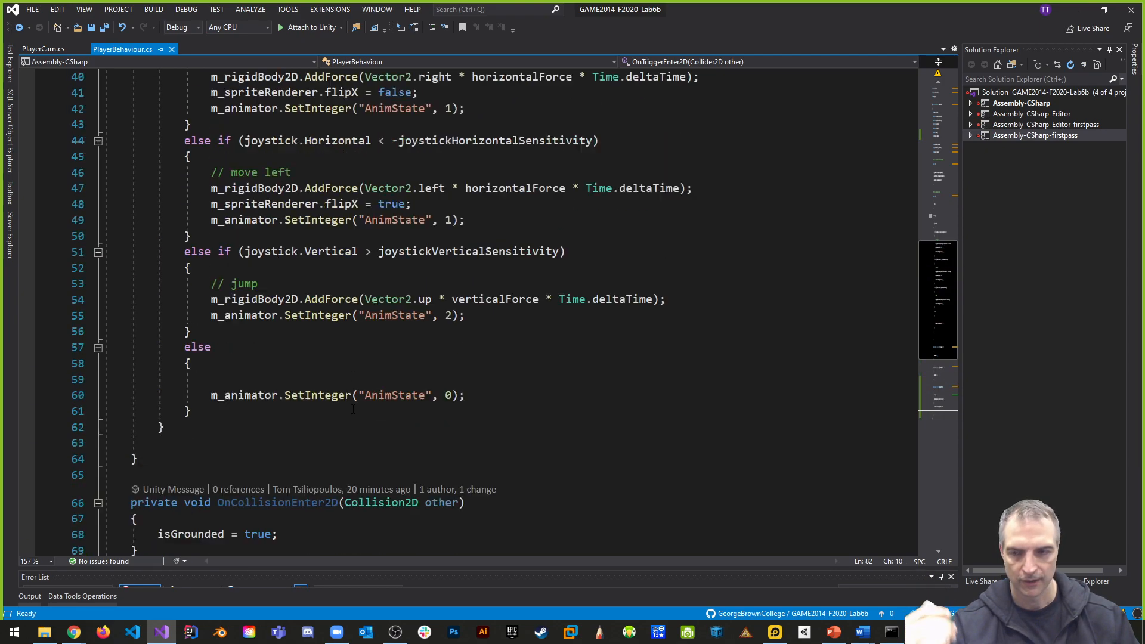
scroll(382, 415, "up", 1)
scroll(383, 416, "down", 5)
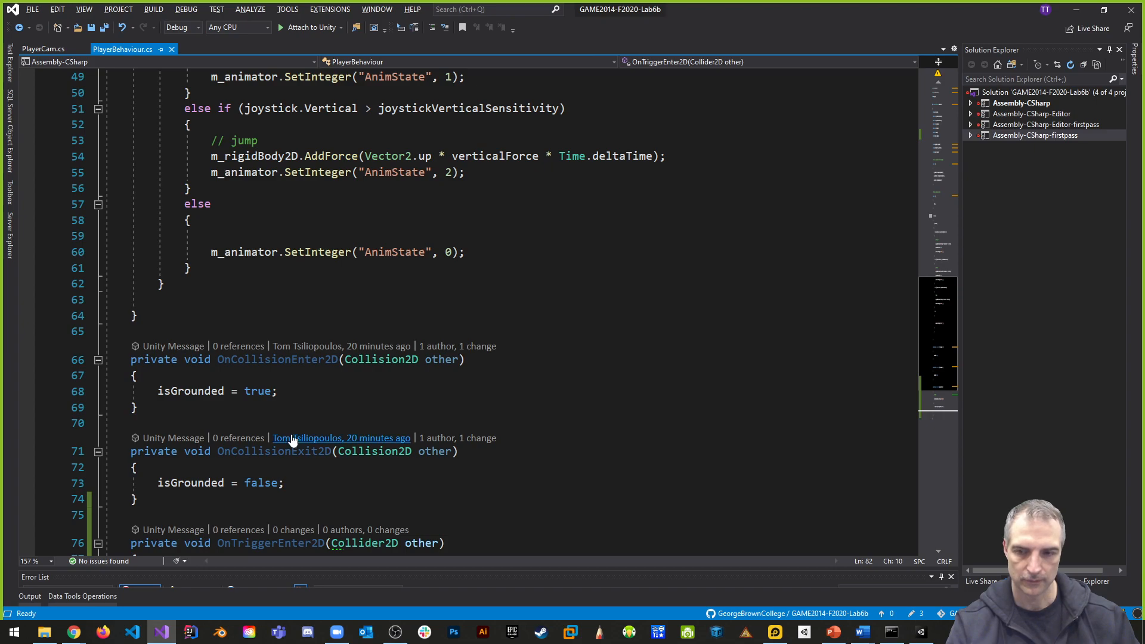
scroll(361, 430, "up", 2)
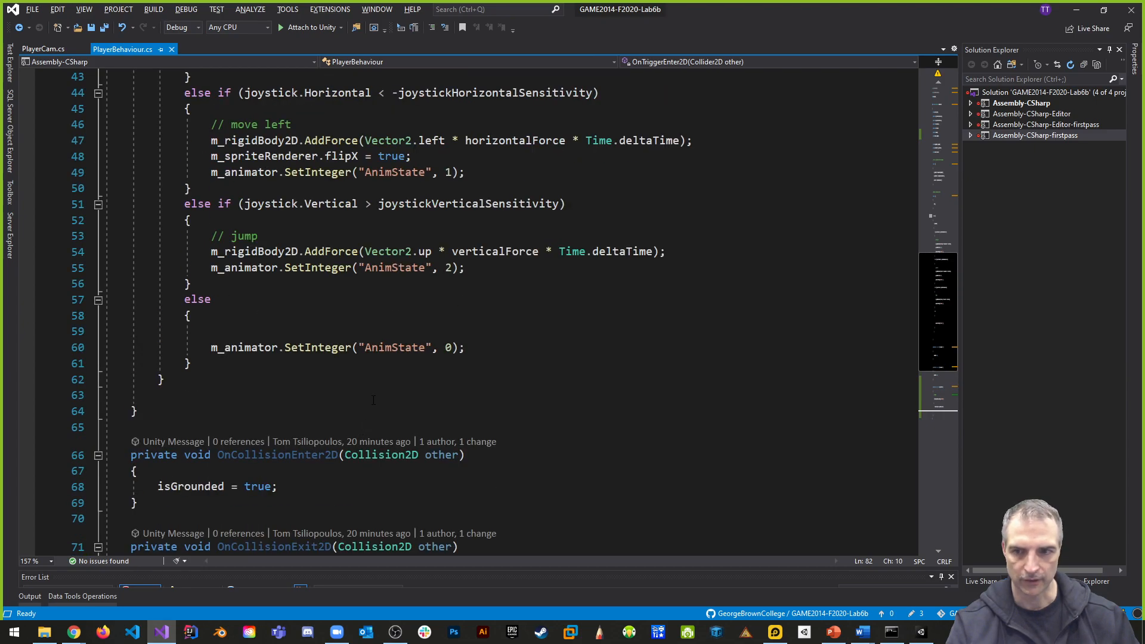
- Compare the idle AnimState 0 branch of _Move with the OnCollisionEnter2D and OnCollisionExit2D handlers that set isGrounded
left_click_drag(208, 347, 448, 348)
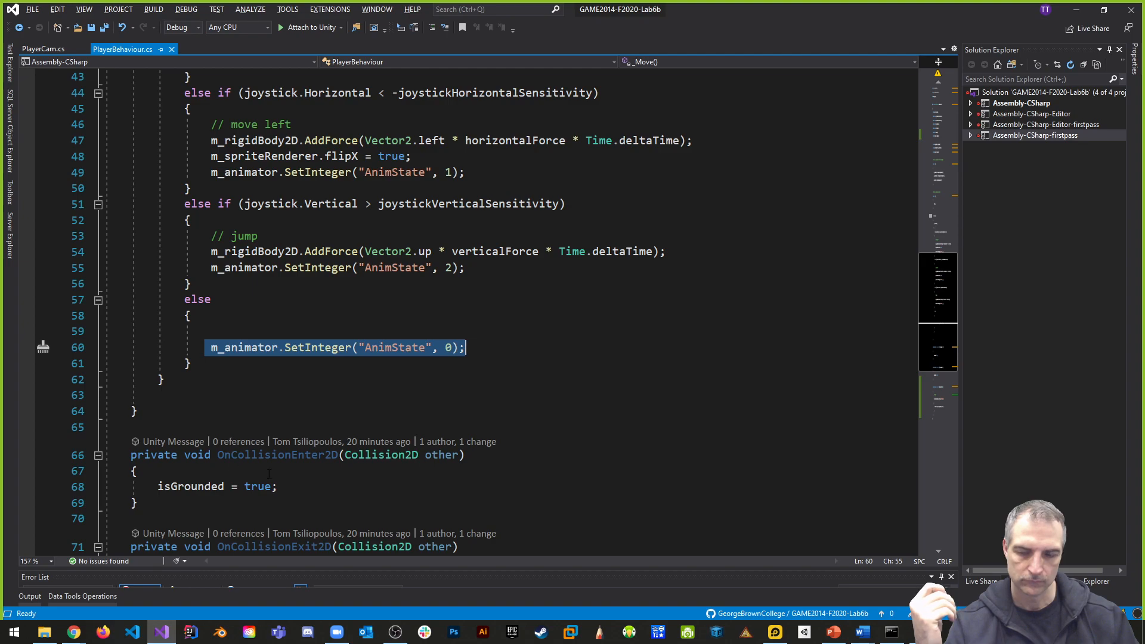
scroll(265, 475, "down", 2)
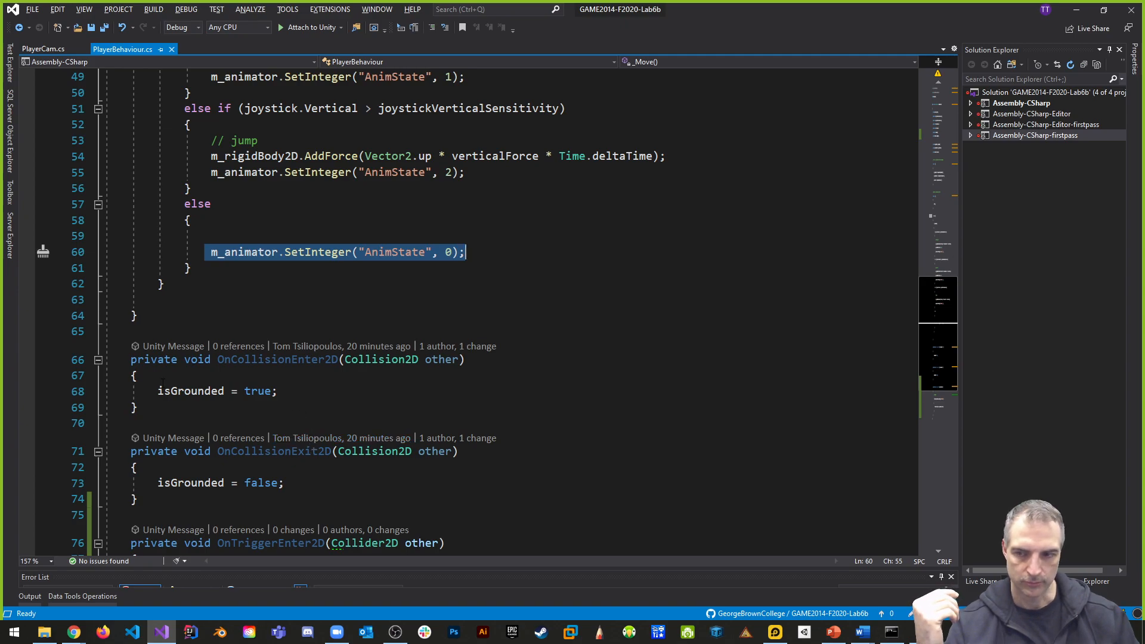
scroll(409, 451, "up", 2)
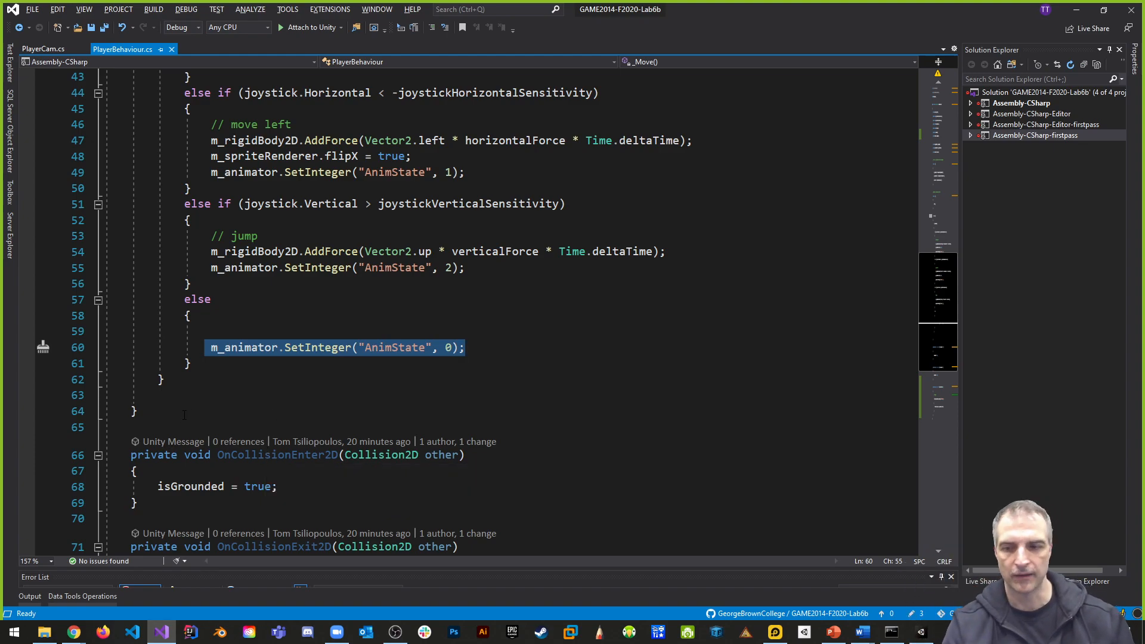
scroll(182, 410, "up", 4)
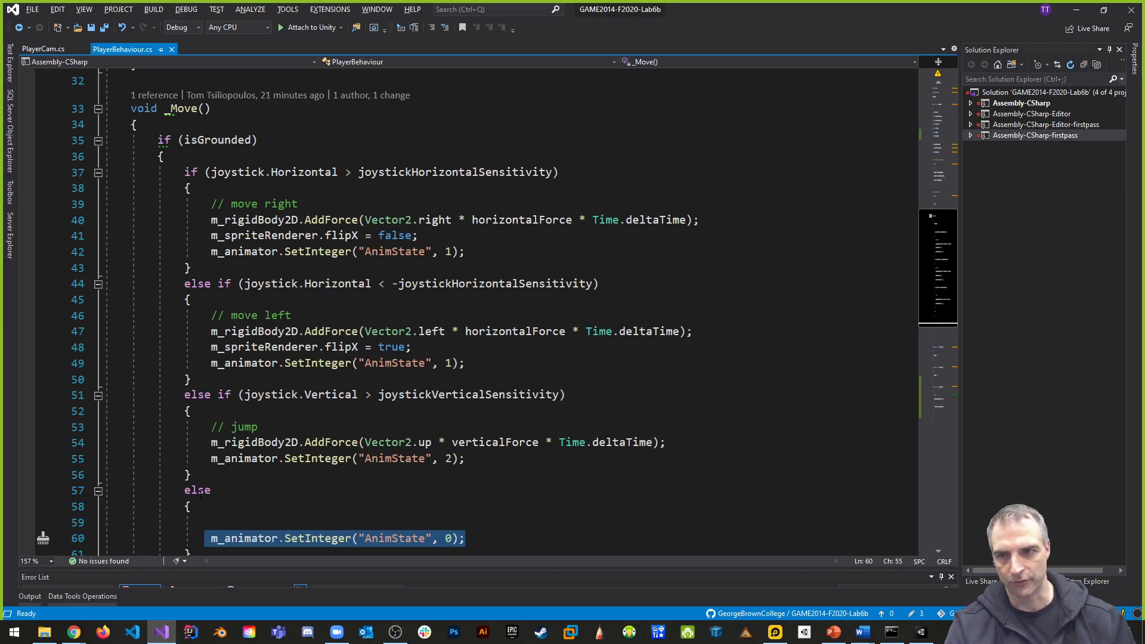
scroll(201, 495, "down", 5)
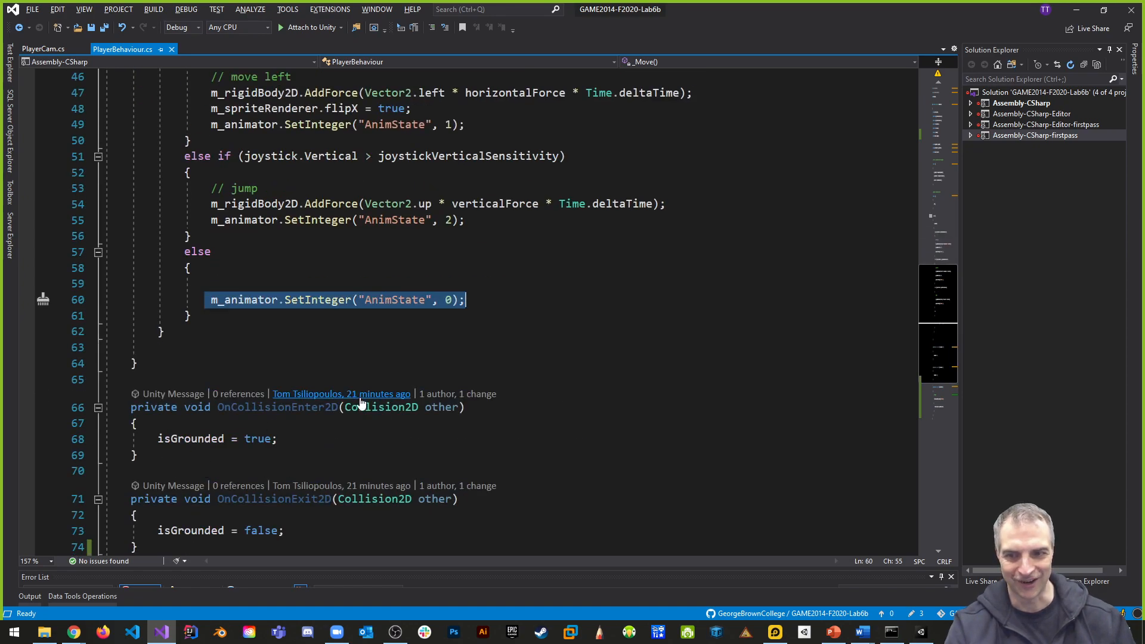
scroll(273, 150, "up", 4)
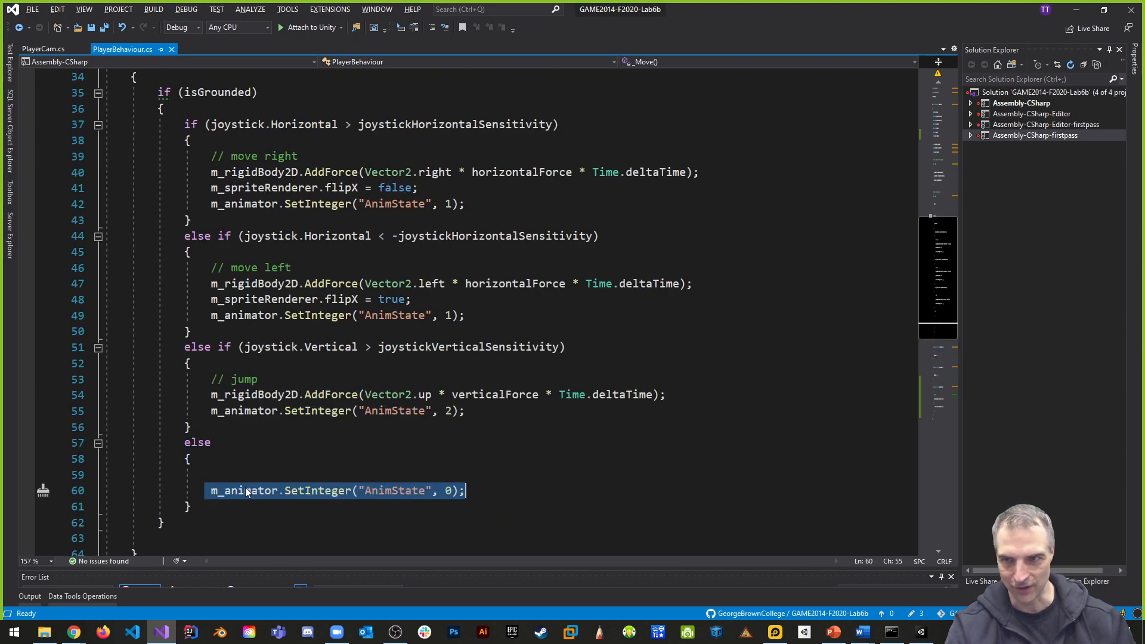
scroll(435, 414, "down", 6)
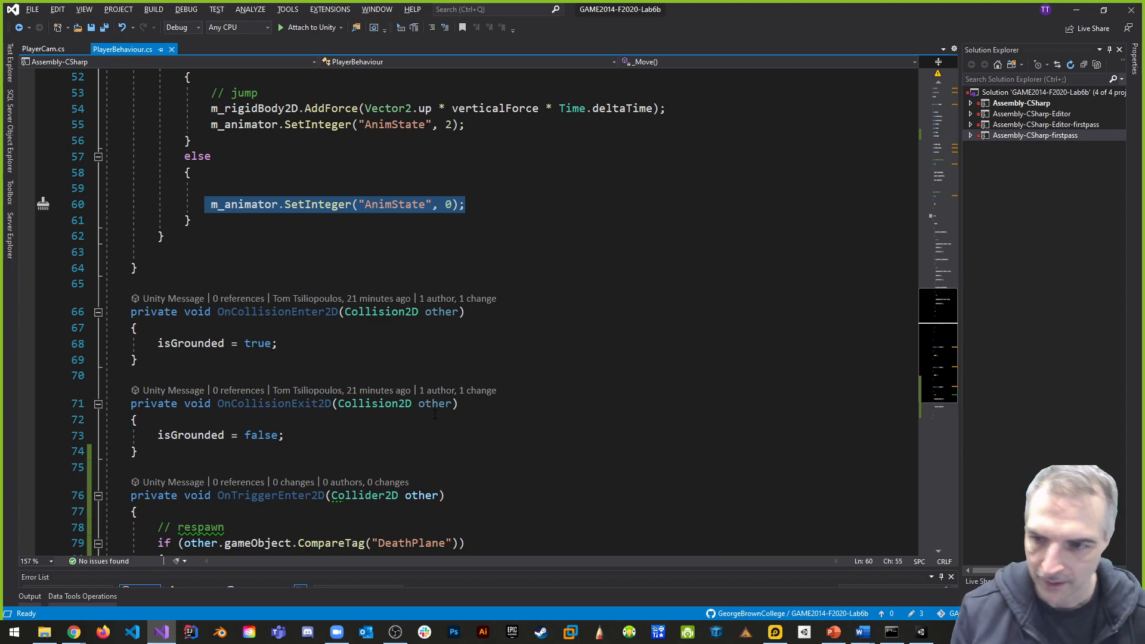
scroll(236, 366, "up", 8)
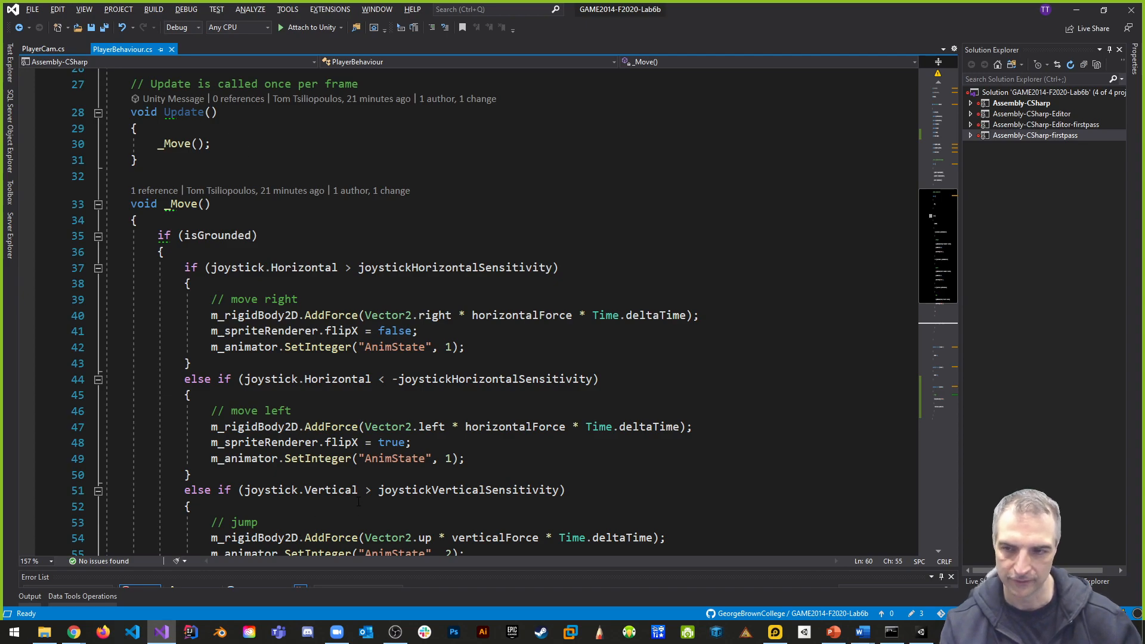
scroll(359, 503, "down", 1)
scroll(375, 417, "down", 5)
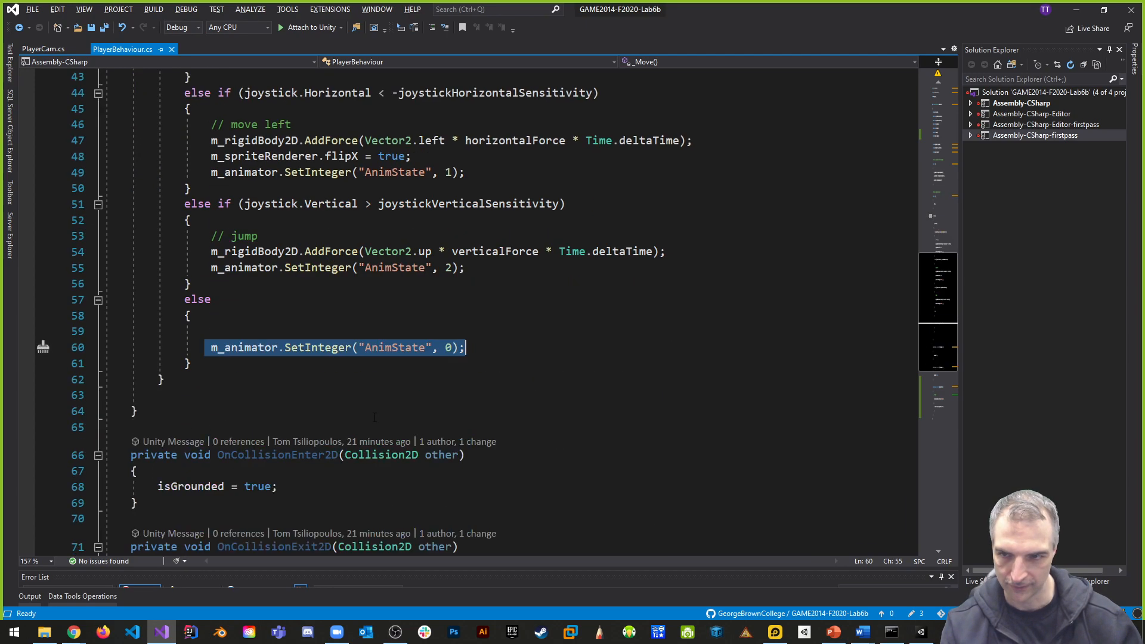
scroll(375, 417, "down", 3)
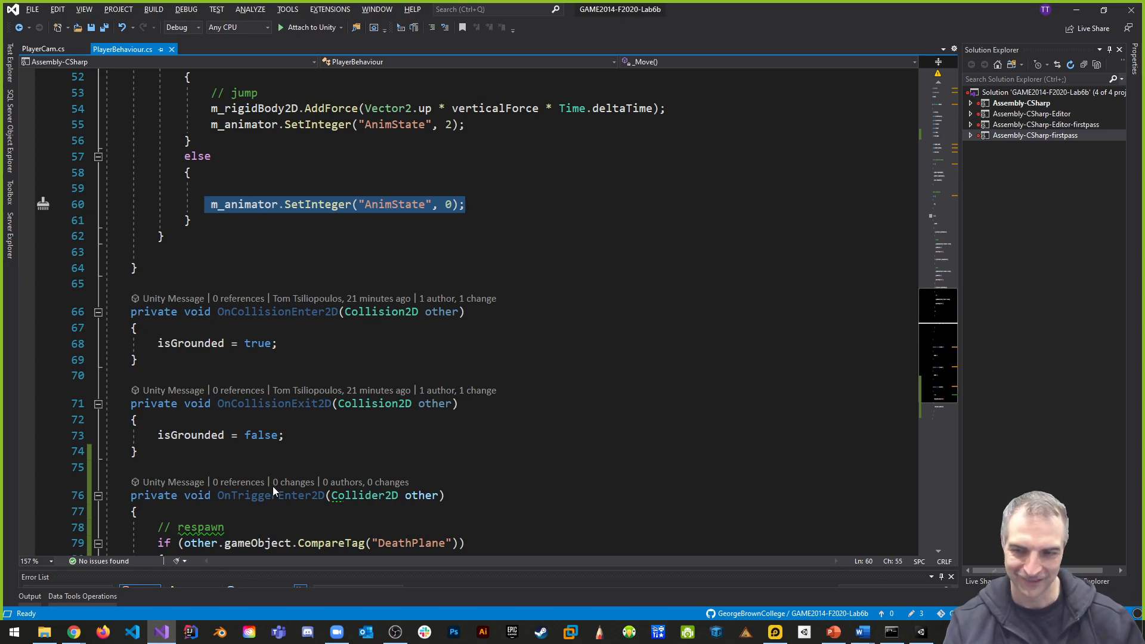
left_click_drag(124, 400, 138, 452)
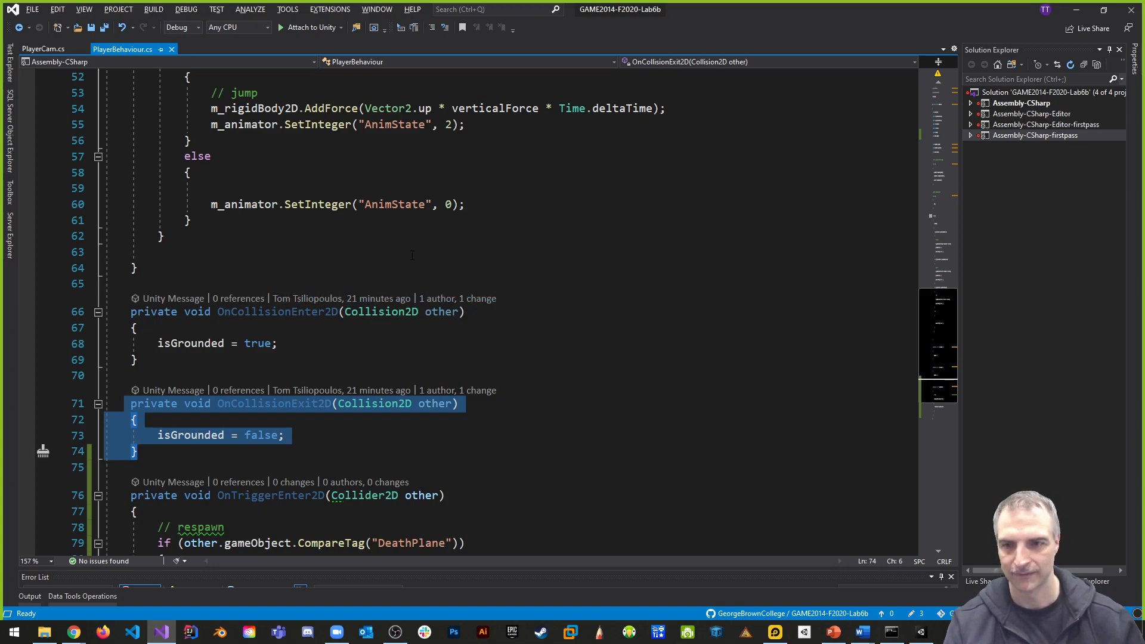
- Move the joystick.Vertical jump block out of the horizontal if chain to below the final else block, inside the isGrounded check
scroll(424, 245, "up", 7)
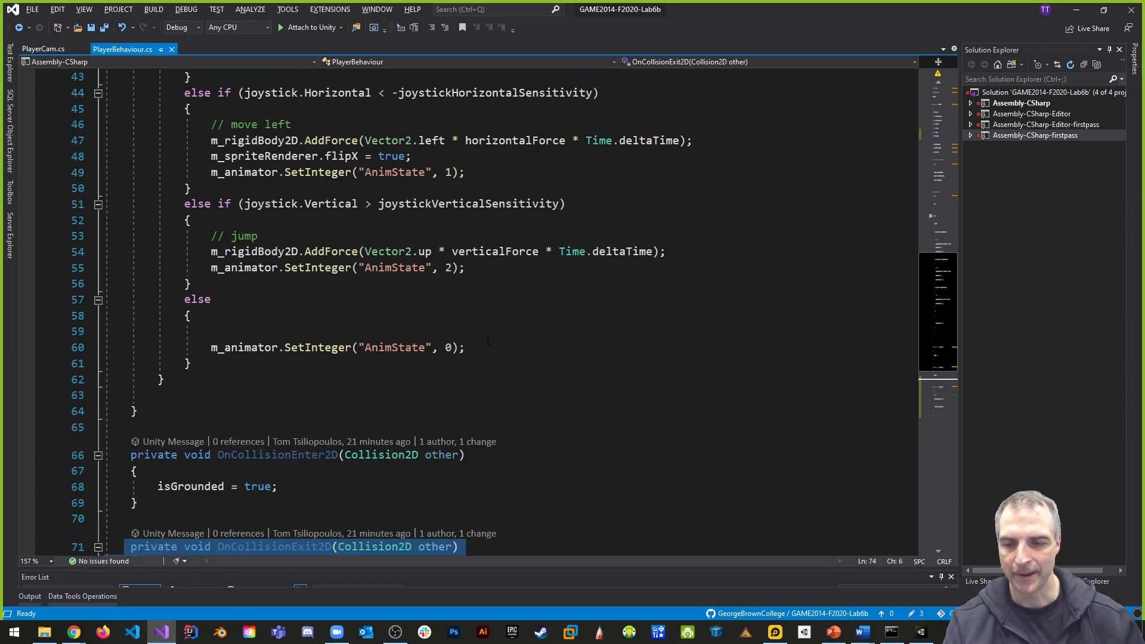
scroll(499, 353, "down", 1)
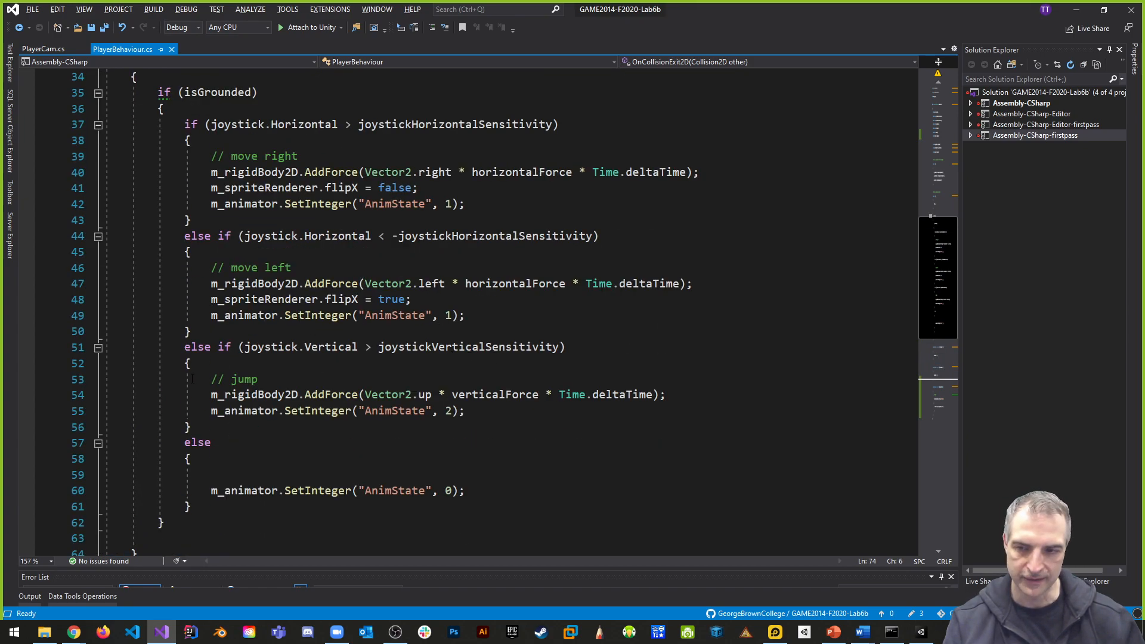
left_click_drag(185, 348, 201, 427)
key("ctrl+c")
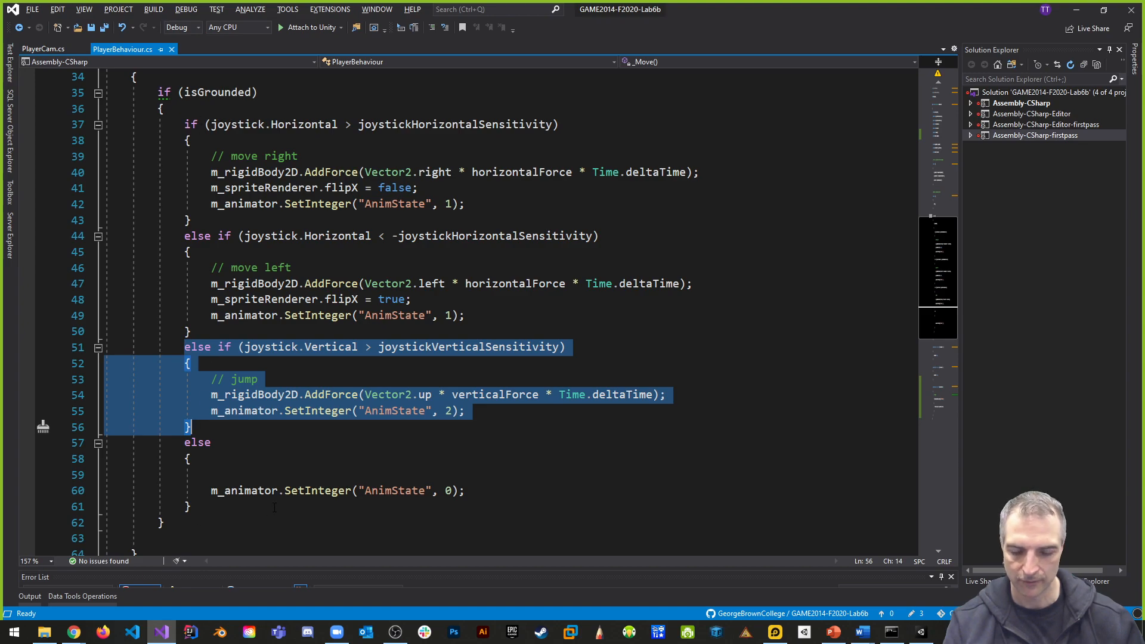
key("Delete")
left_click(208, 428)
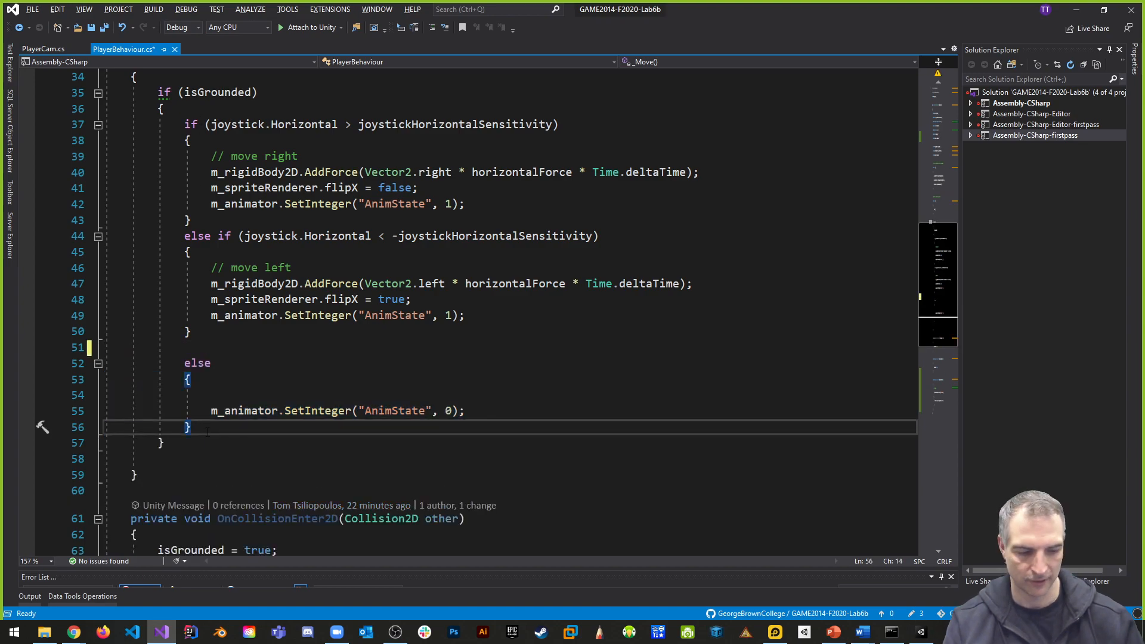
key("Return")
key("Return")
key("Return")
key("ctrl+v")
- Turn the moved jump branch into a standalone if by removing its else, and delete the blank line left before the idle else
left_click(214, 469)
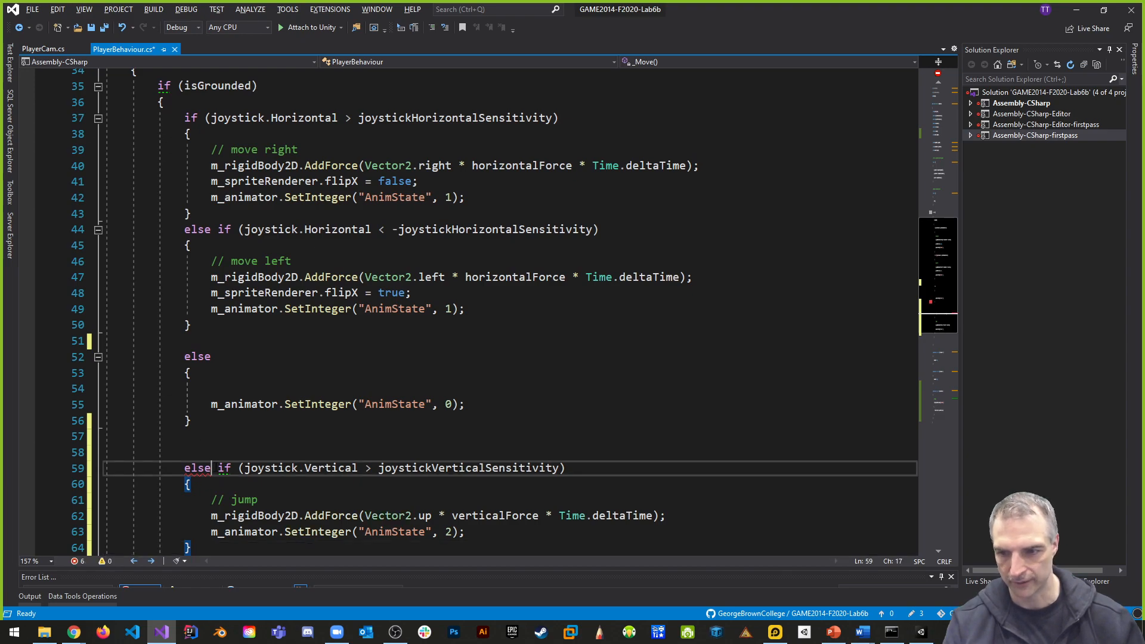
key("Delete")
key("BackSpace")
key("BackSpace")
key("BackSpace")
key("BackSpace")
left_click(212, 341)
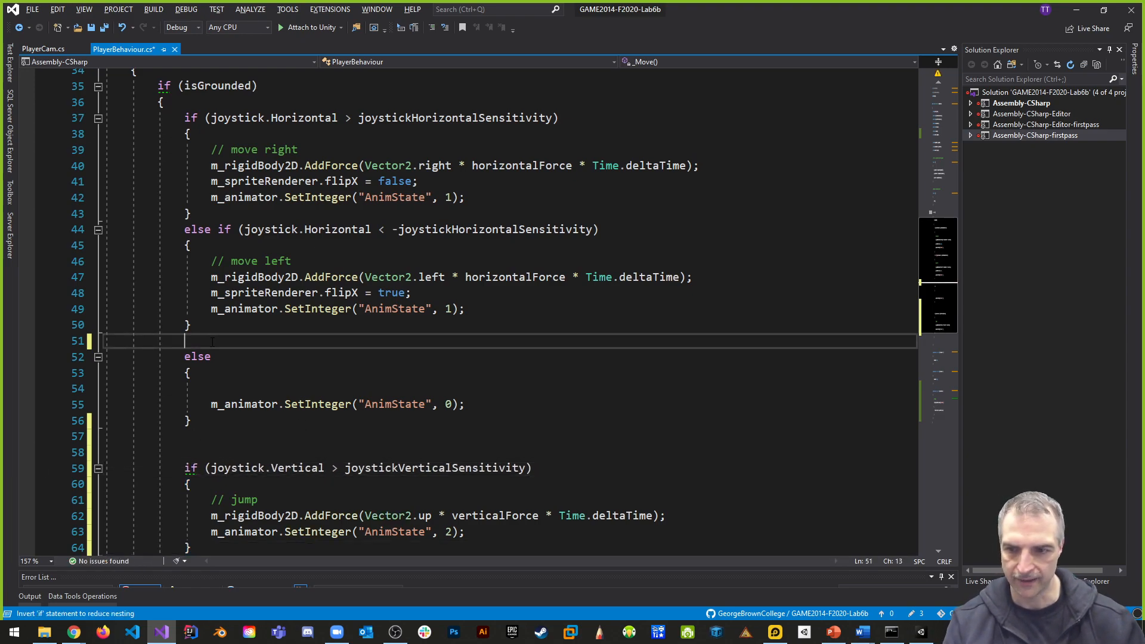
key("BackSpace")
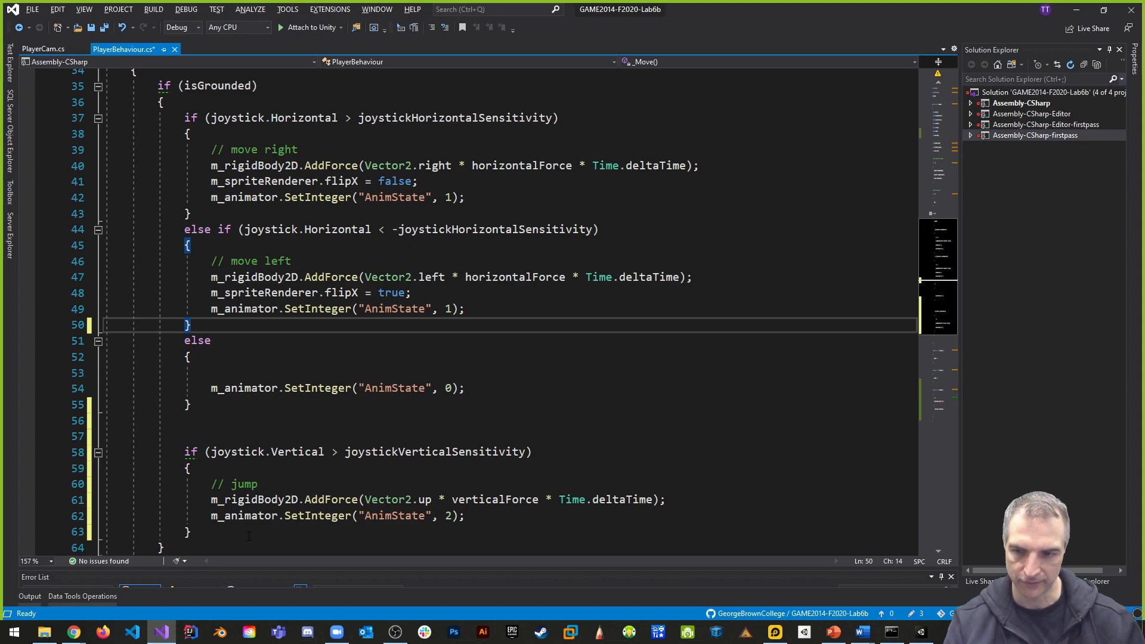
- Declare a public bool isJumping field in PlayerBehaviour directly below isGrounded
left_click_drag(464, 517, 191, 517)
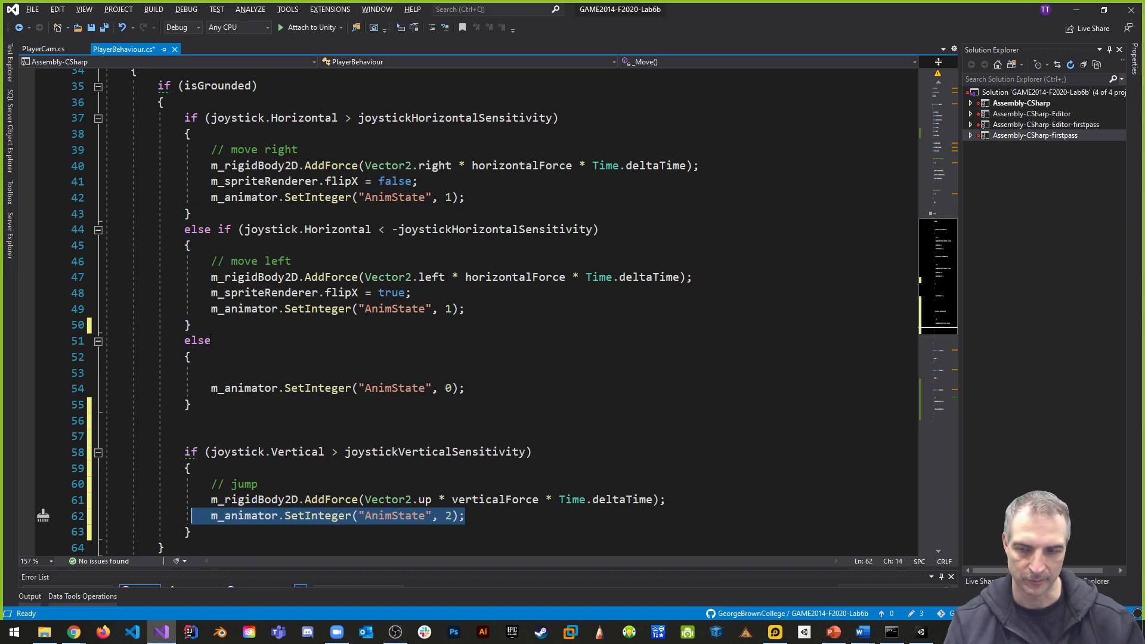
left_click_drag(181, 109, 192, 405)
left_click(212, 412)
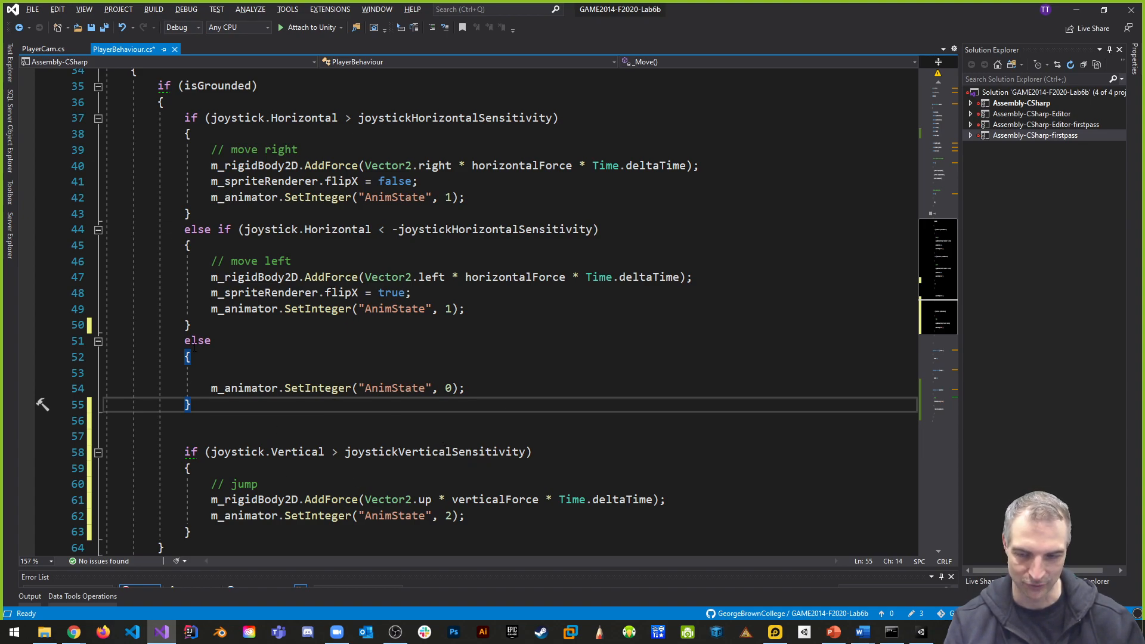
scroll(409, 430, "up", 11)
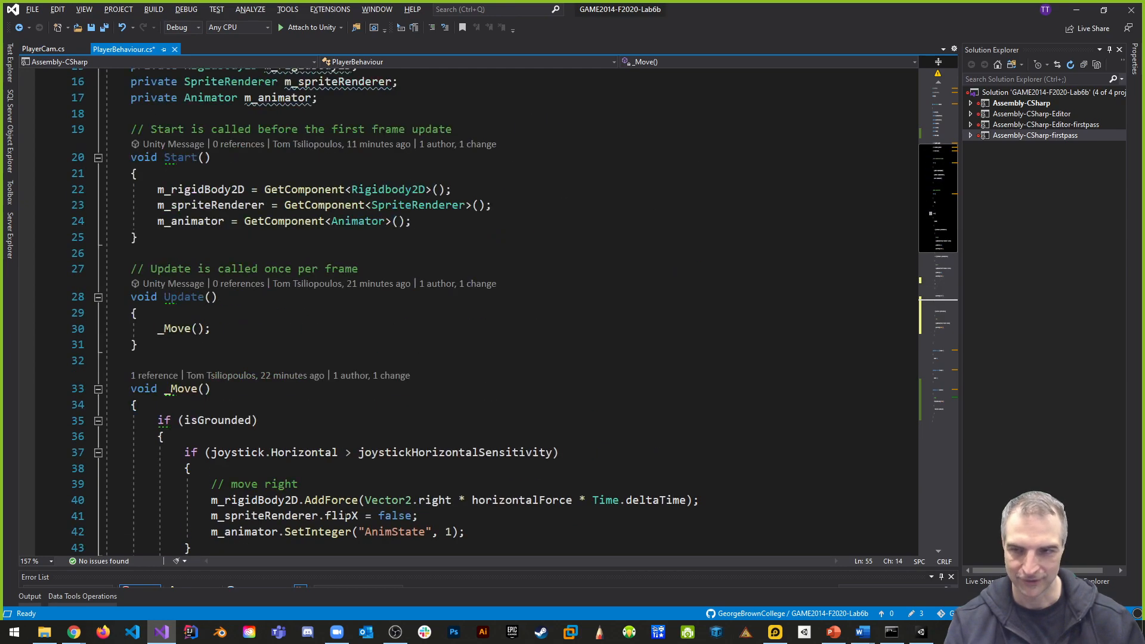
left_click(339, 260)
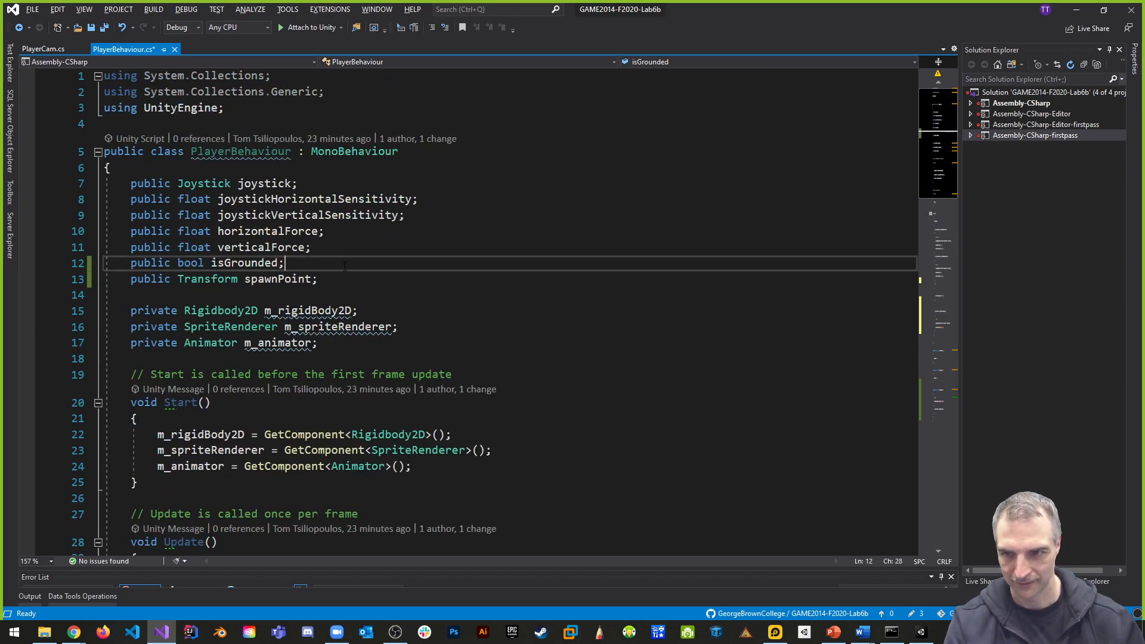
key("Return")
type("public bool is")
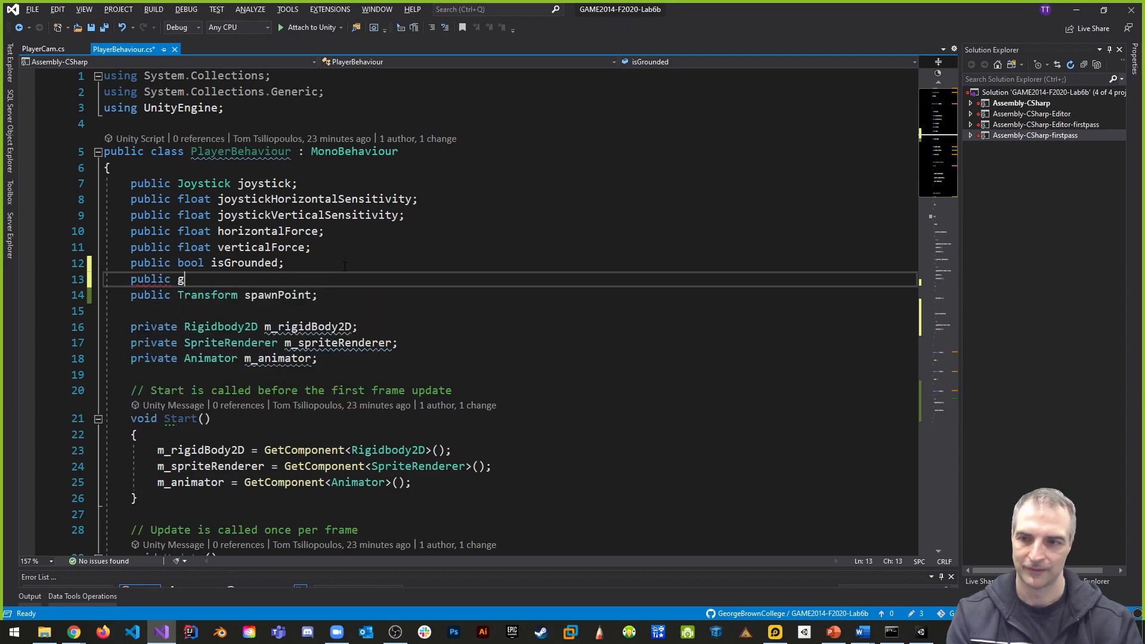
type("Jumping;")
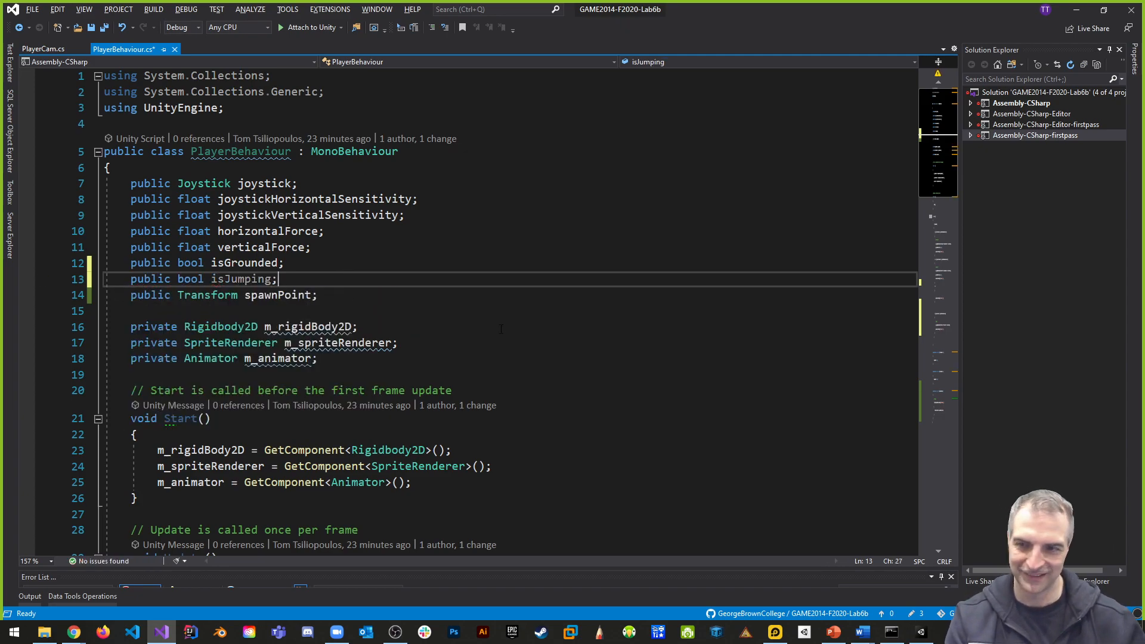
- Remove the empty line above the AnimState 0 call in the idle else block of _Move
scroll(345, 266, "down", 9)
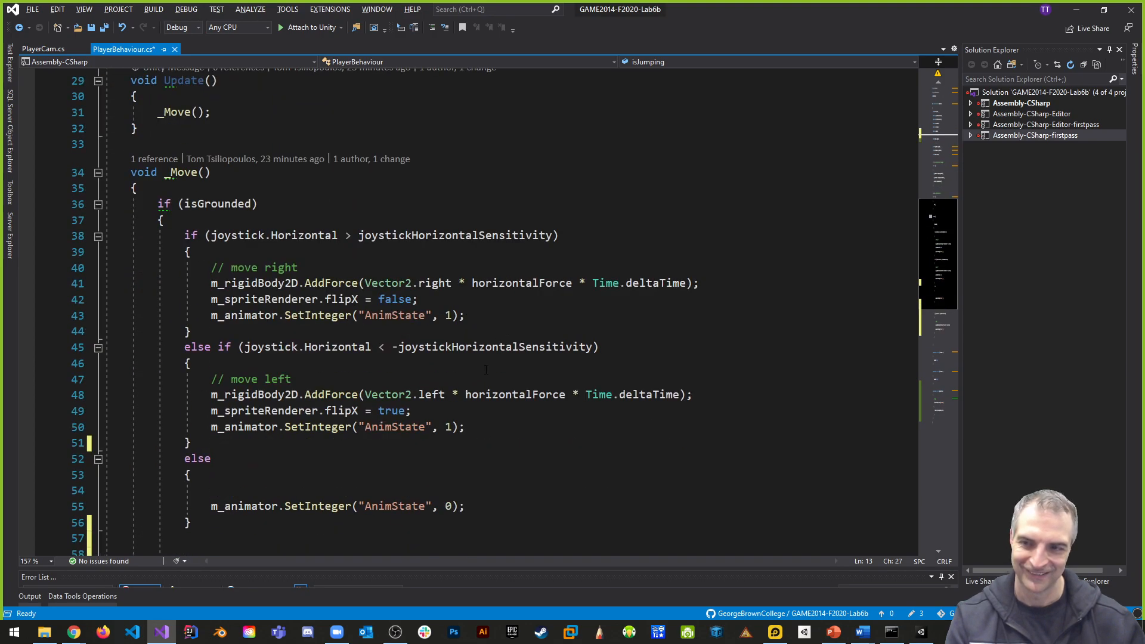
scroll(501, 367, "down", 3)
scroll(524, 389, "down", 1)
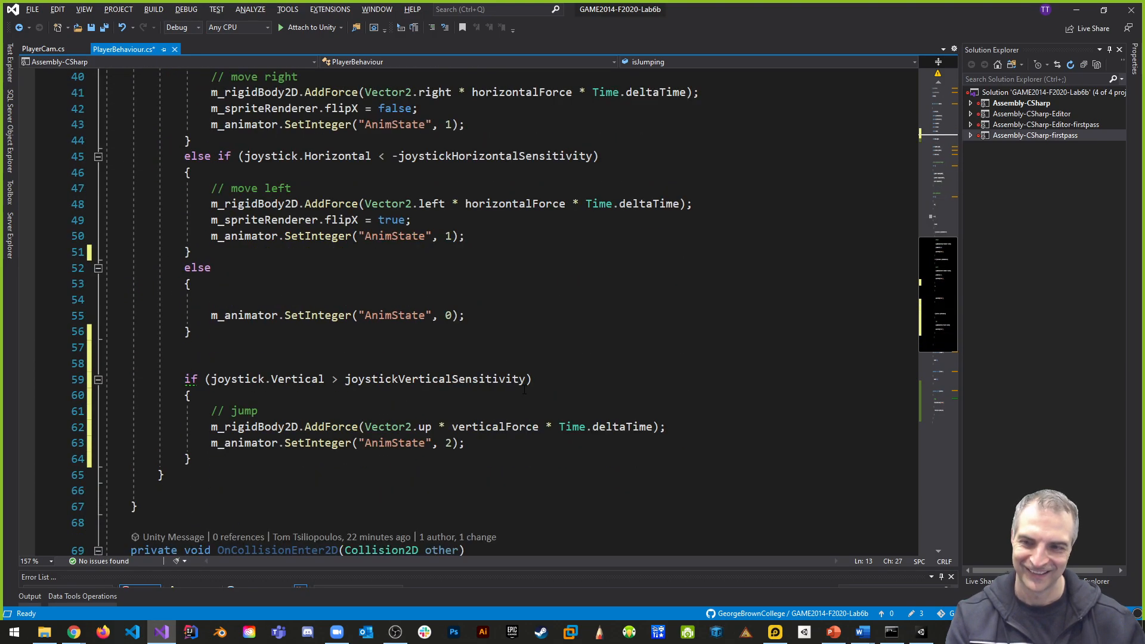
left_click(71, 304)
key("BackSpace")
key("BackSpace")
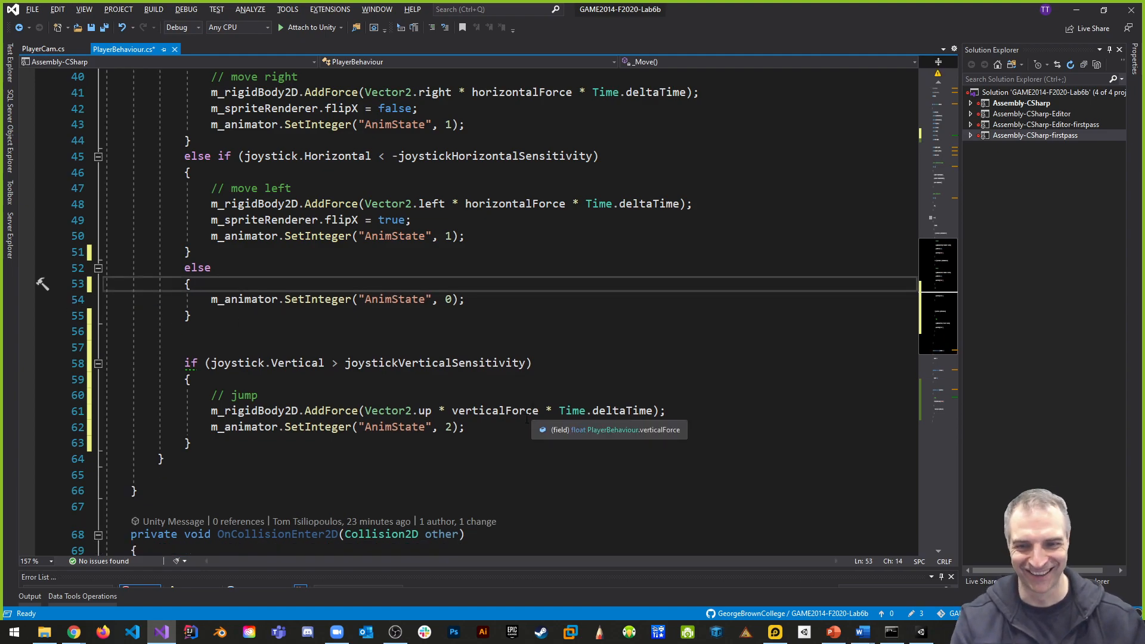
- Add isJumping = true; to the jump block after the AnimState 2 call
left_click(494, 430)
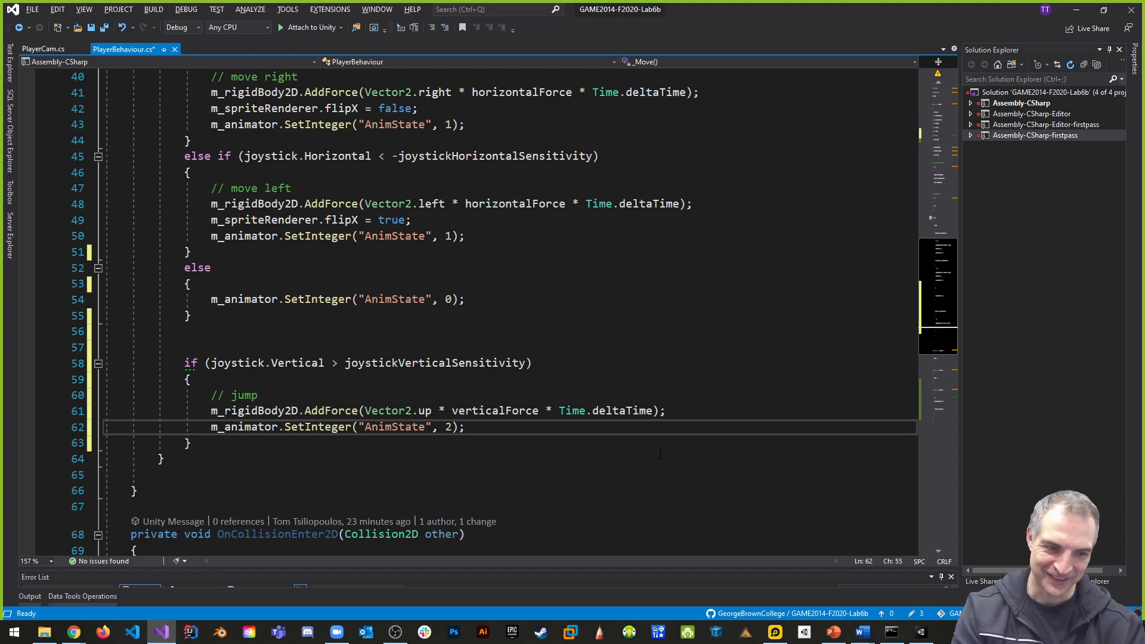
key("Return")
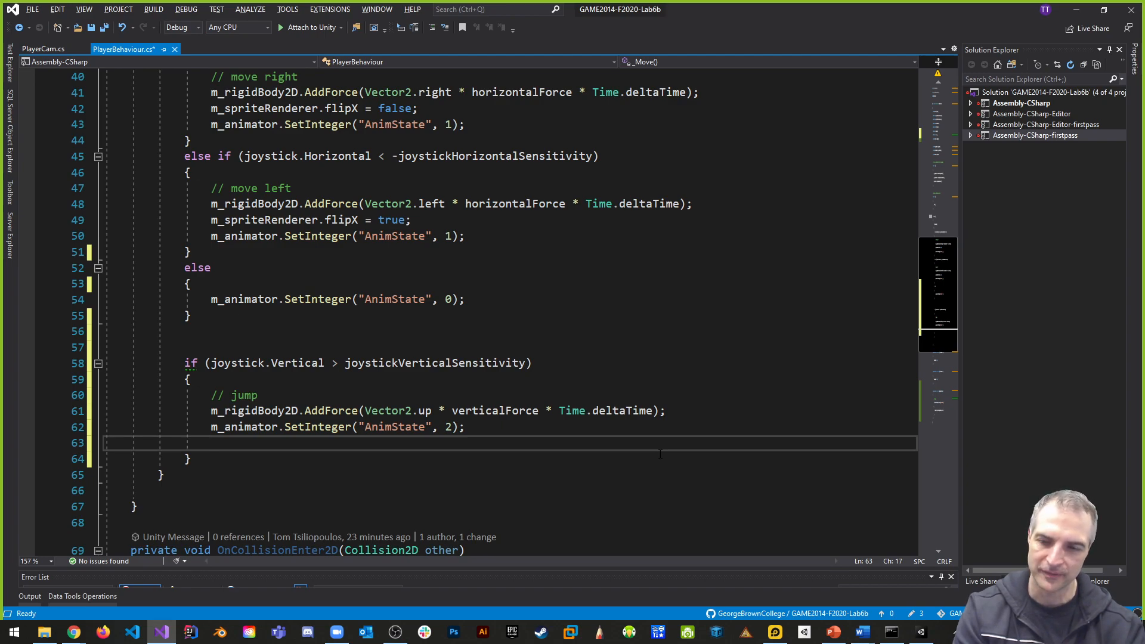
type("isJumping ")
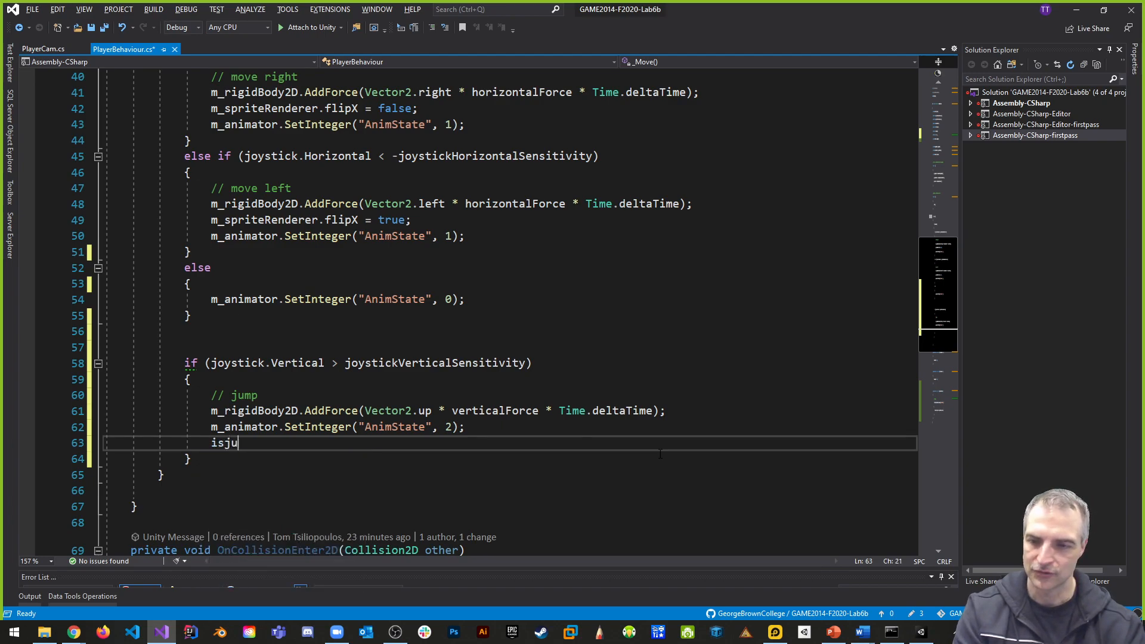
type("= true;")
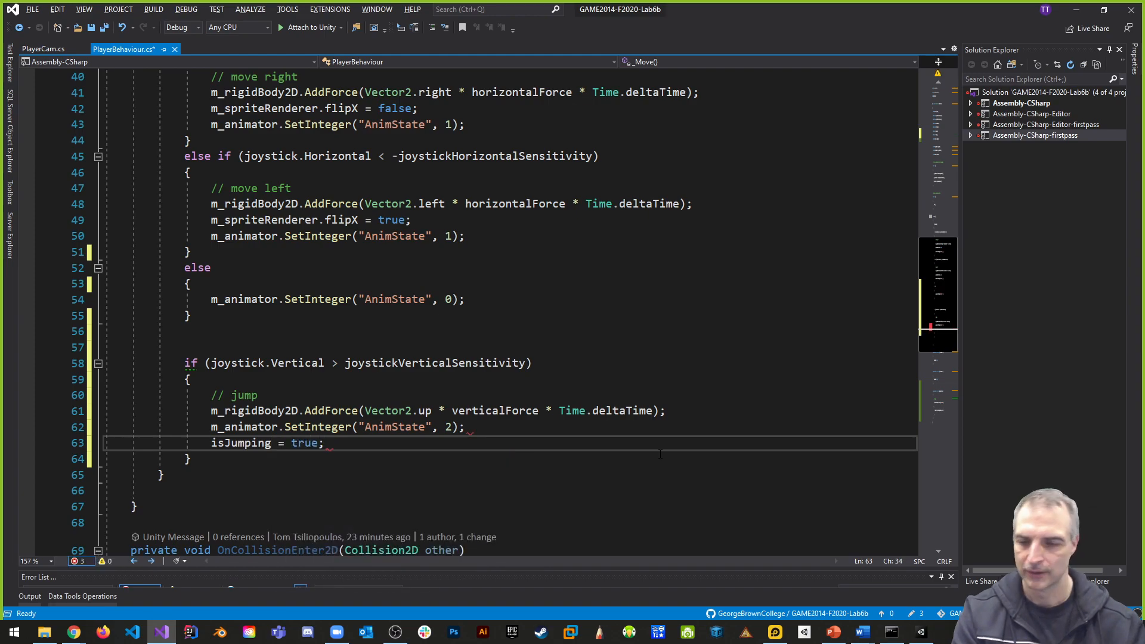
- Add an else block after the jump if in _Move that contains isJumping = false;
scroll(445, 427, "up", 3)
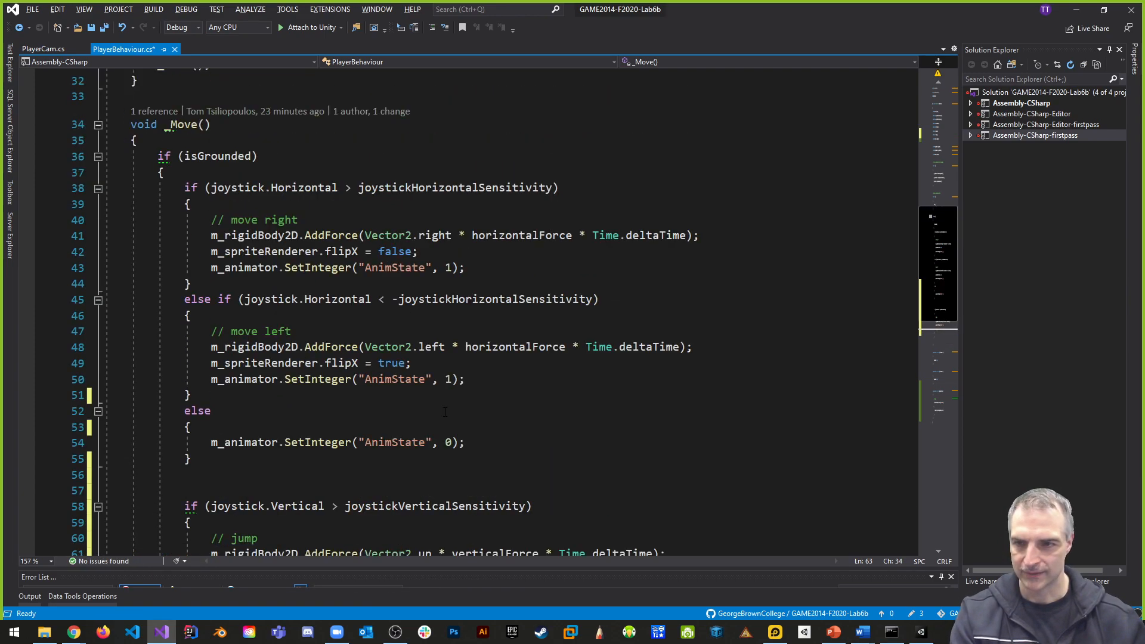
scroll(379, 495, "down", 2)
left_click(227, 513)
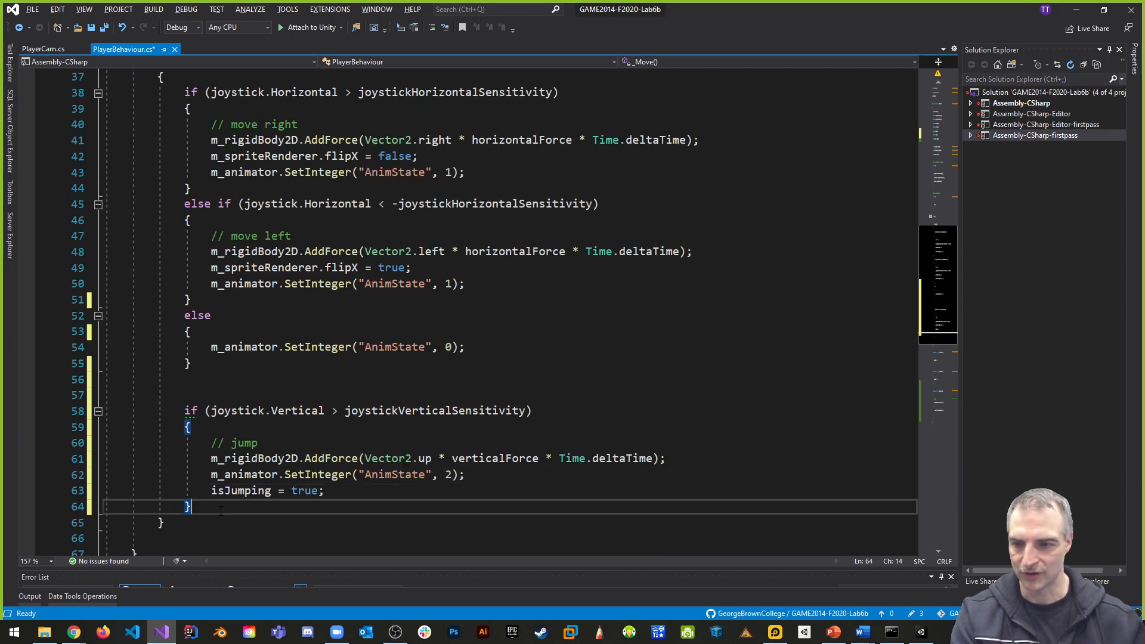
key("Return")
type("else")
key("Return")
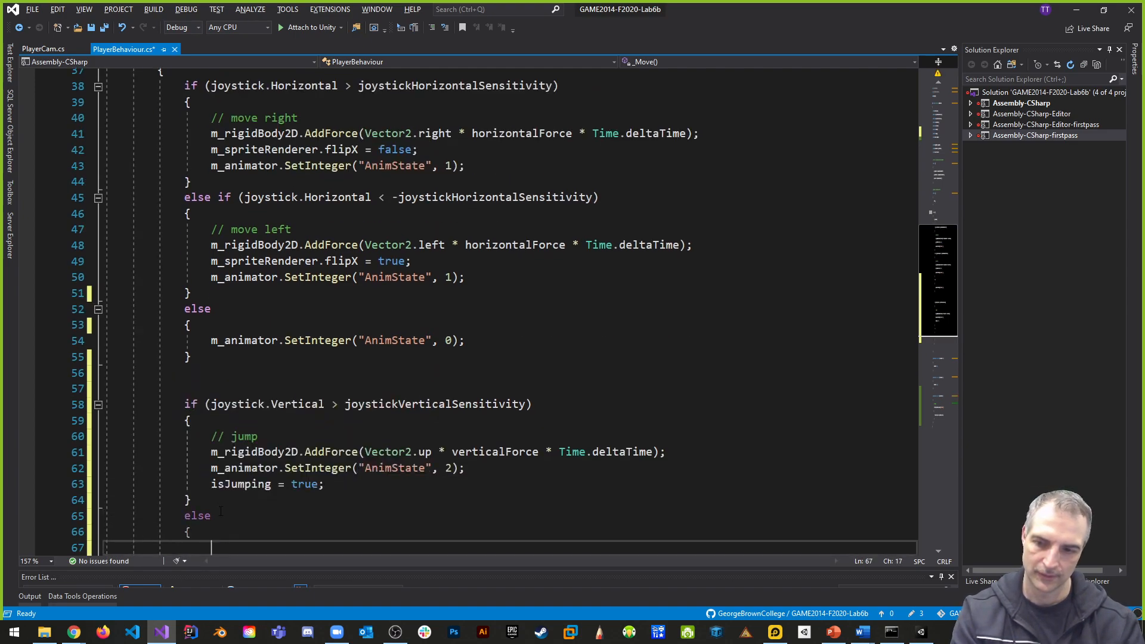
scroll(313, 452, "down", 3)
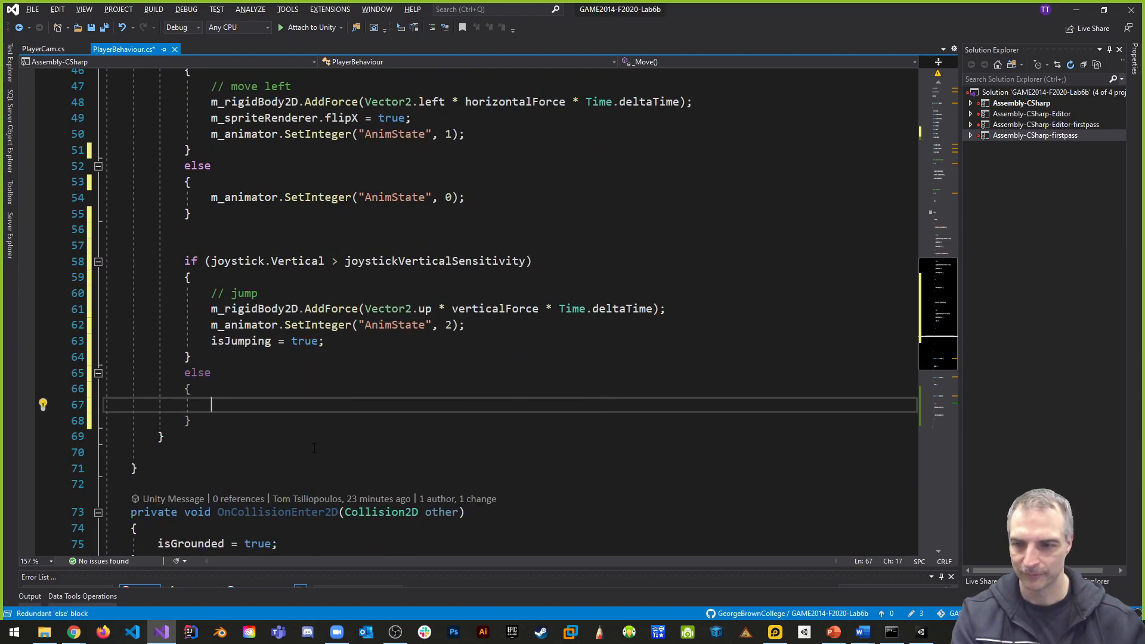
type("isJumping ")
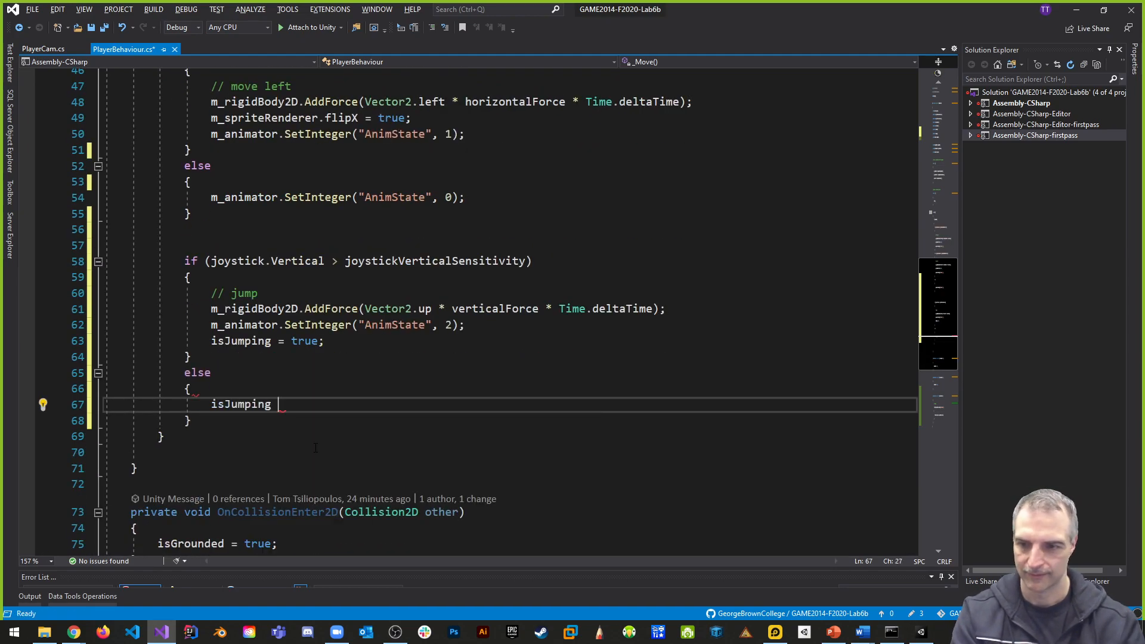
type("= false;")
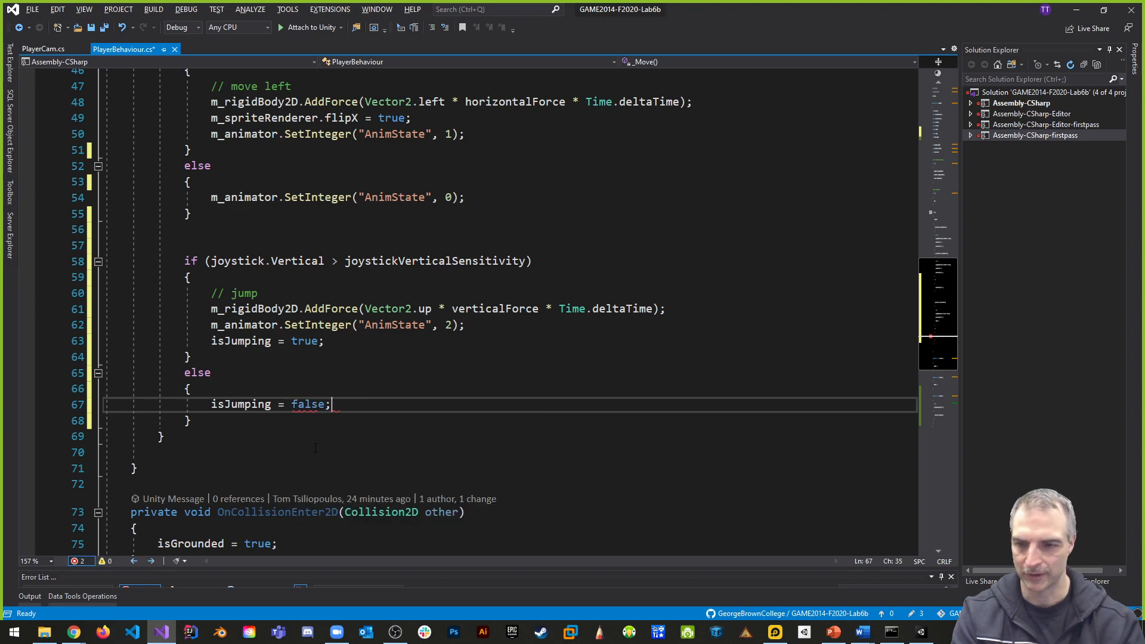
- Change the idle else branch in _Move to else if(!isJumping) and save the PlayerBehaviour script
scroll(276, 316, "up", 2)
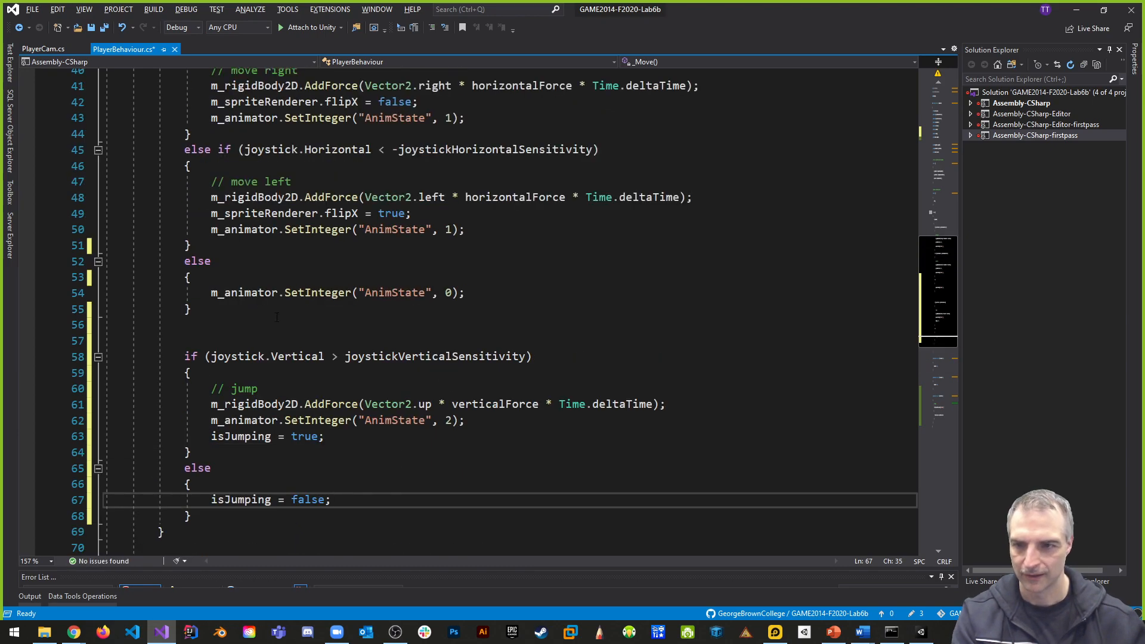
left_click(229, 260)
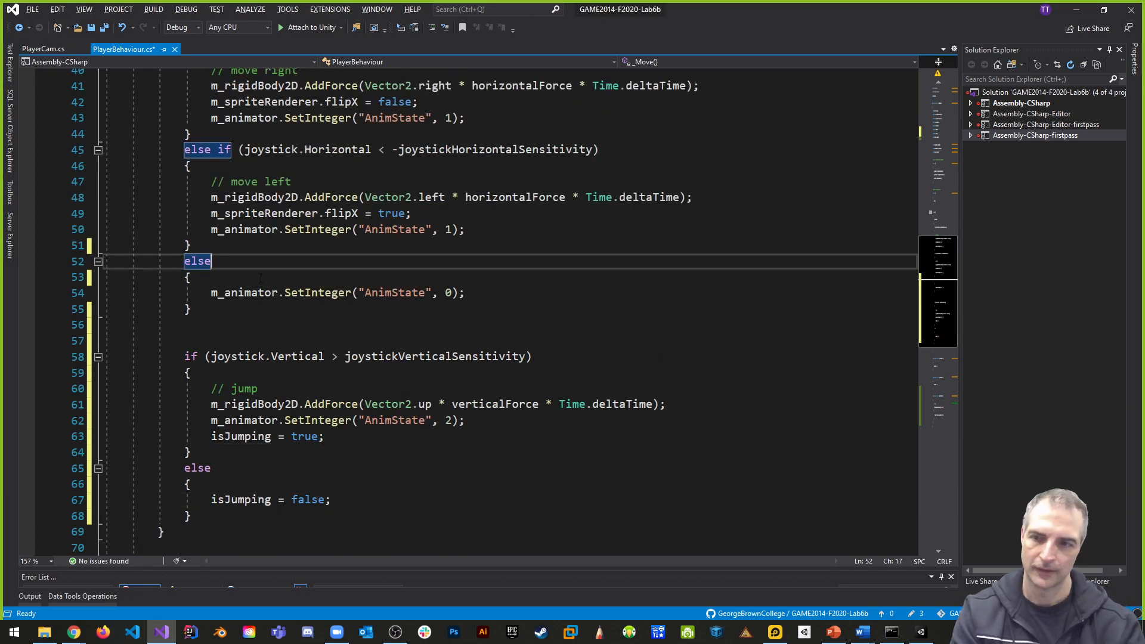
type("(")
key("BackSpace")
type("if(")
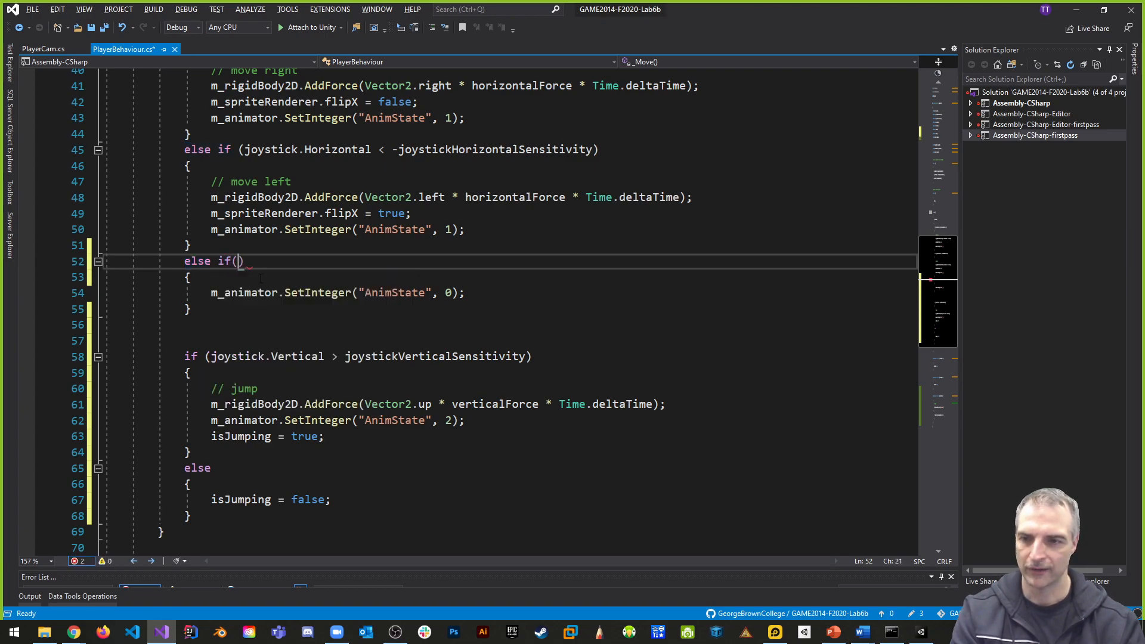
type("isJumping")
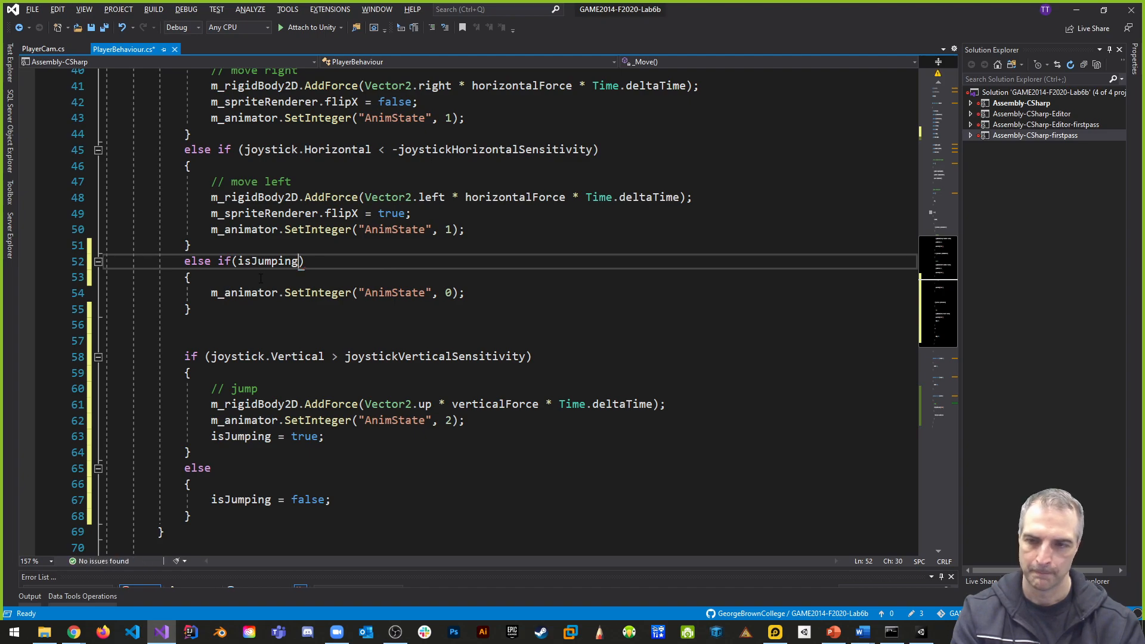
left_click(239, 261)
type("!")
left_click(412, 292)
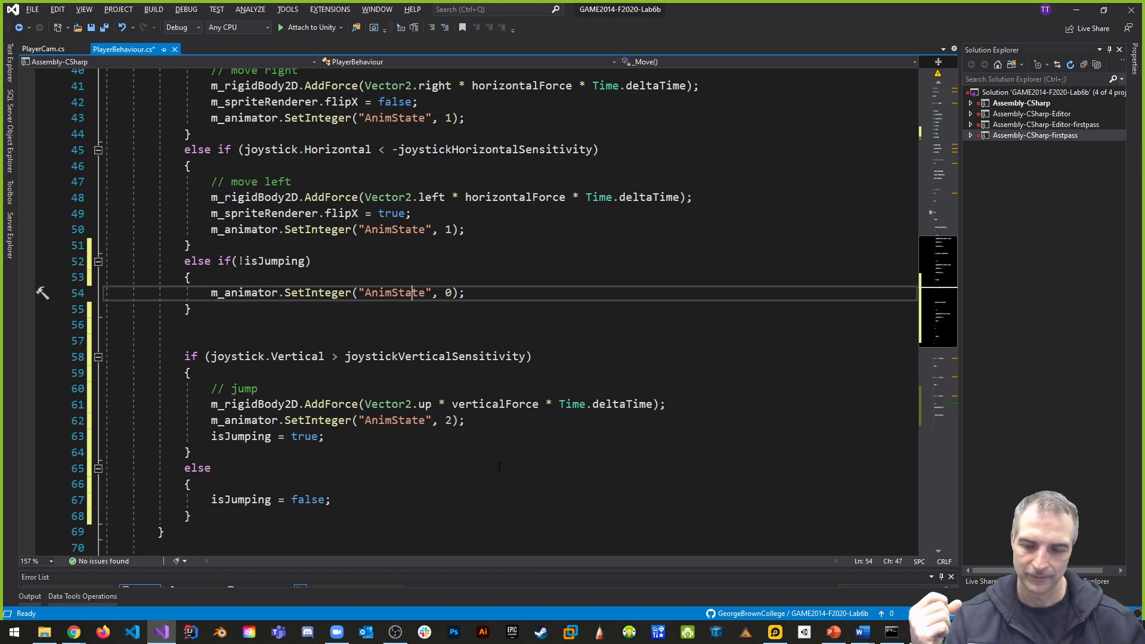
scroll(581, 445, "up", 4)
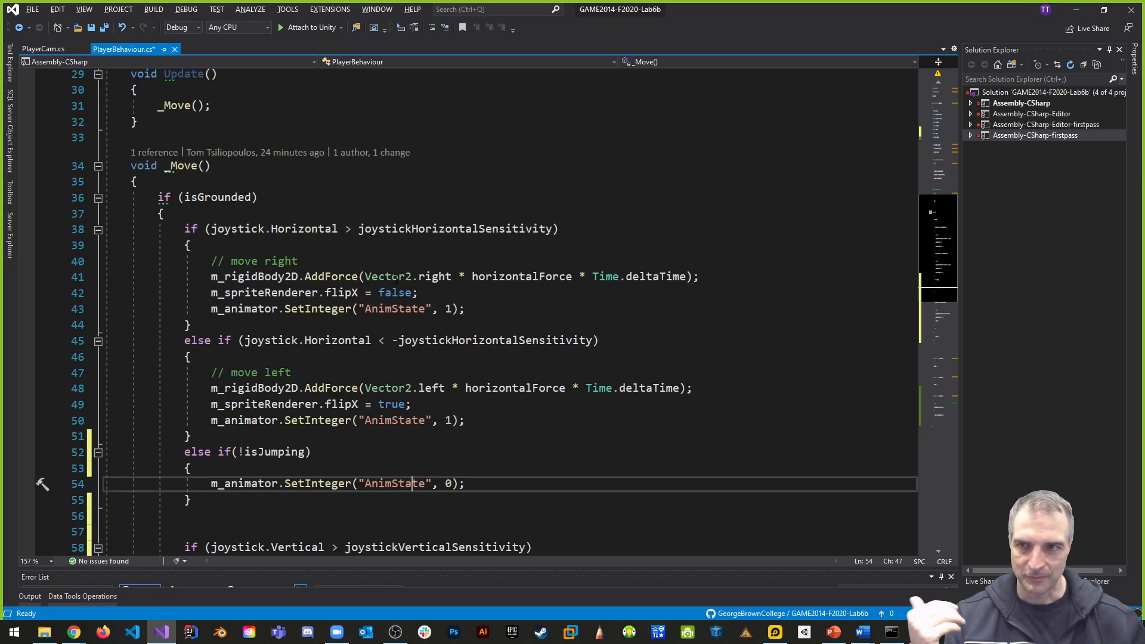
key("ctrl+s")
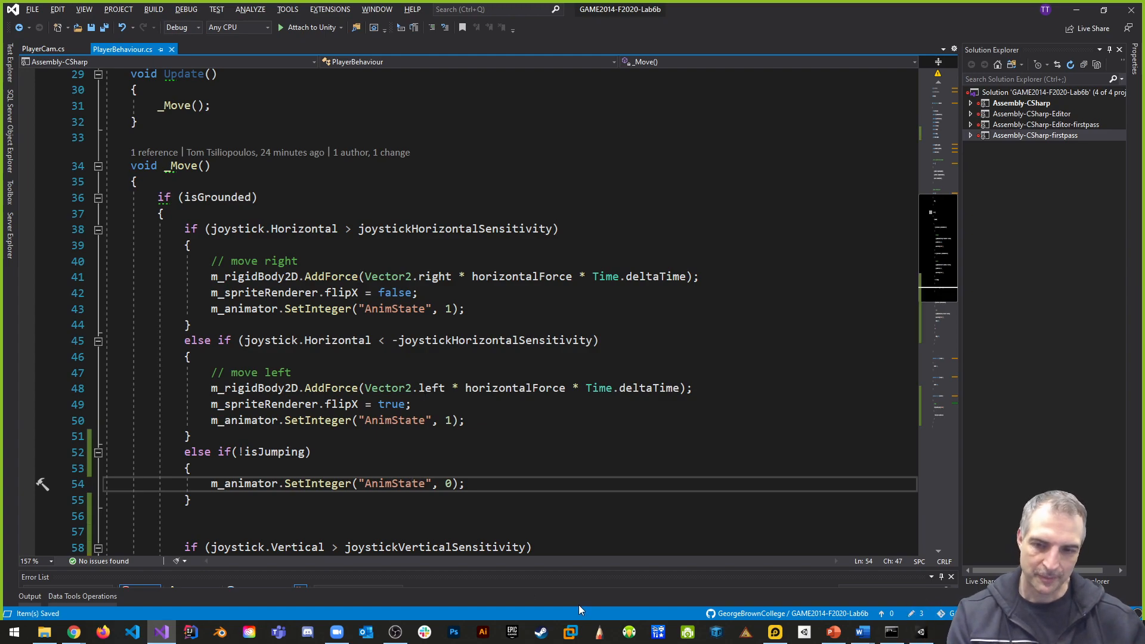
- Switch to Unity, play-test the fox's movement with the on-screen joystick, and stop the game
key("alt+Tab")
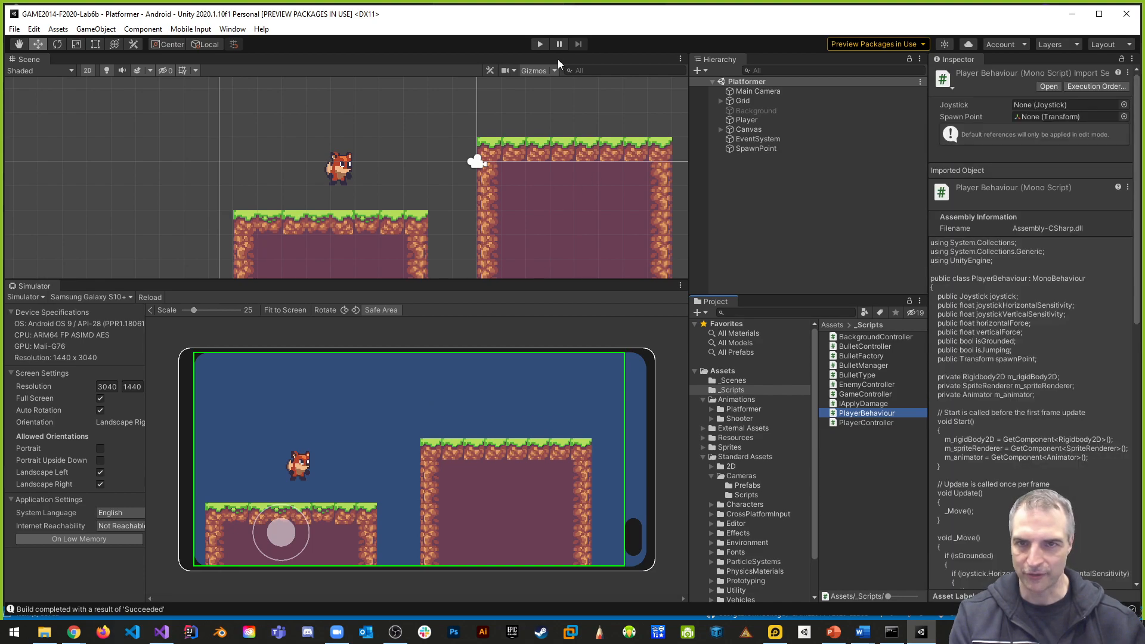
left_click(541, 44)
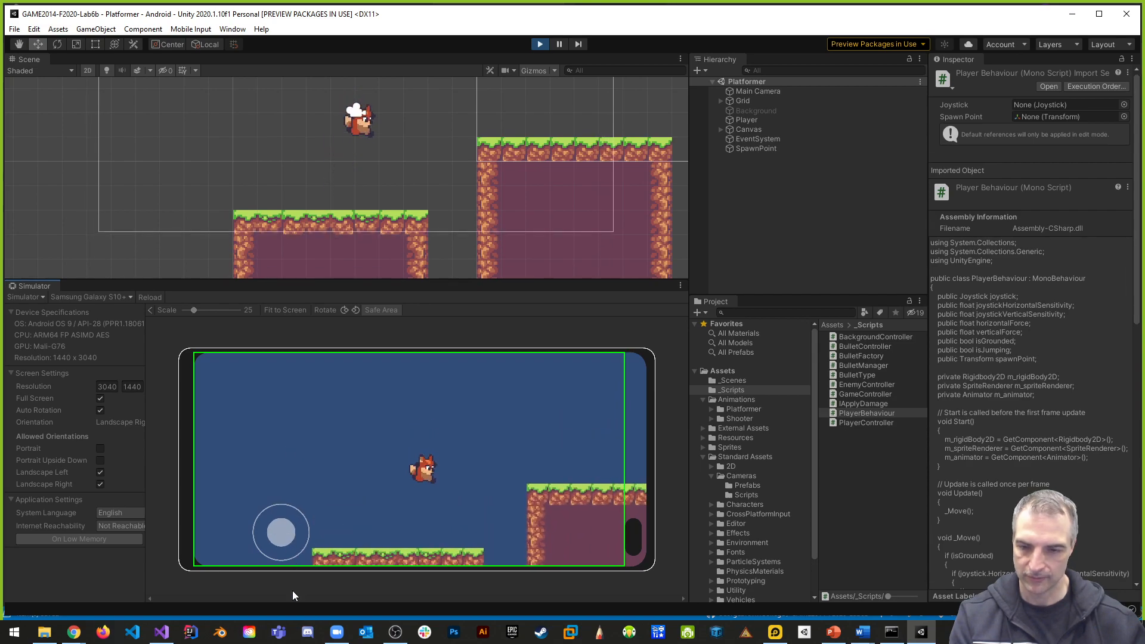
left_click_drag(281, 536, 241, 535)
left_click(540, 44)
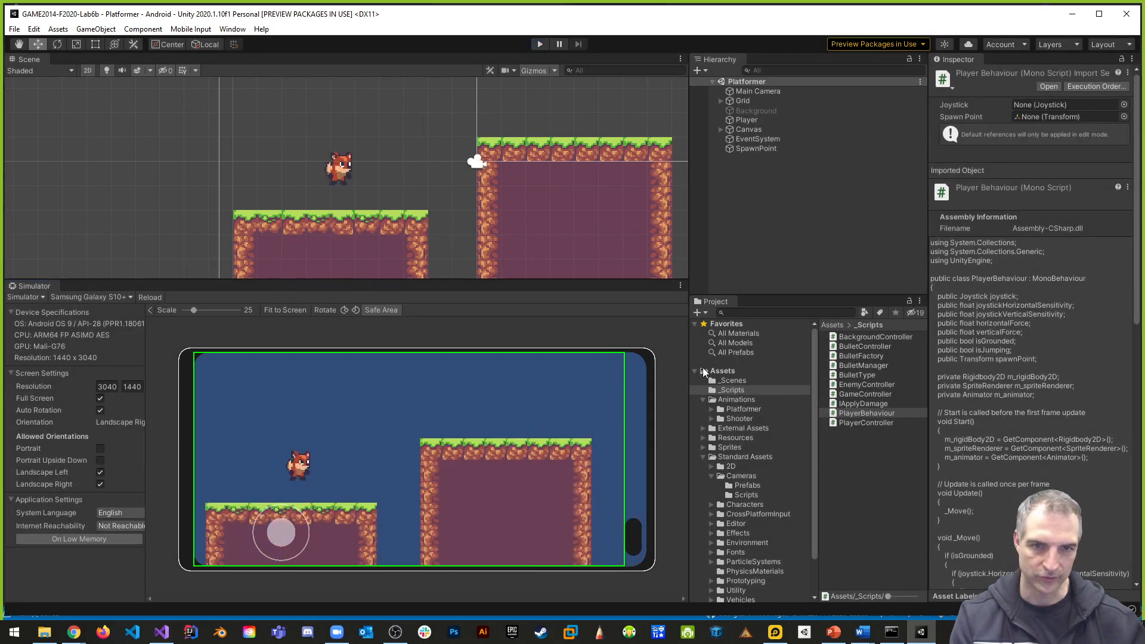
- Set the Joystick Vertical Sensitivity of the Player object's Player Behaviour script to 0.2
left_click(746, 120)
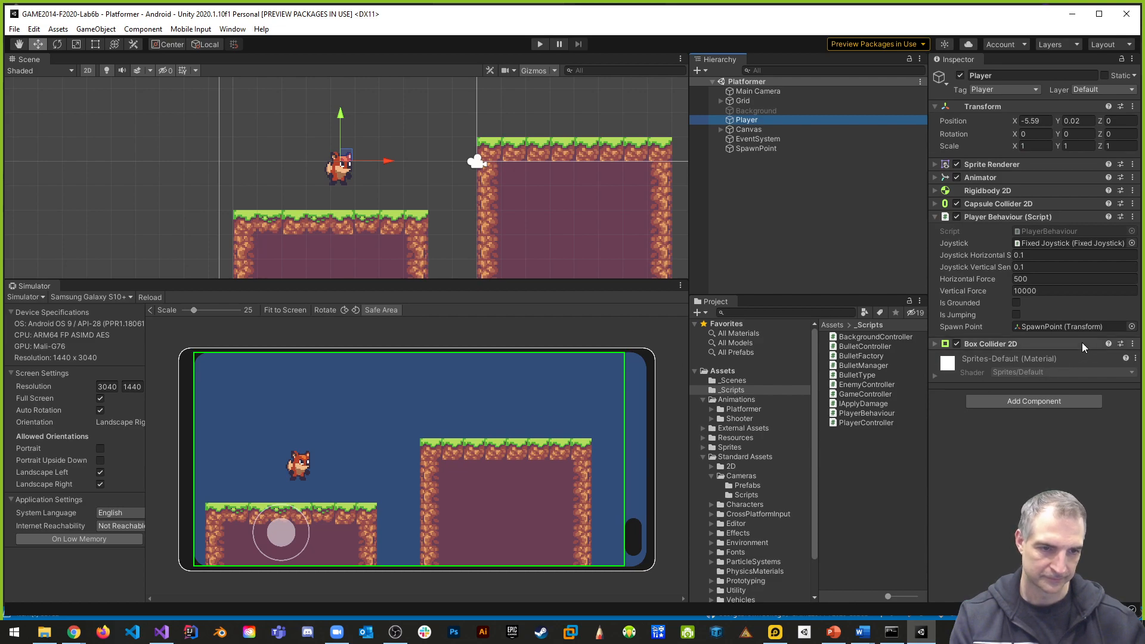
left_click(1035, 266)
type("0.2")
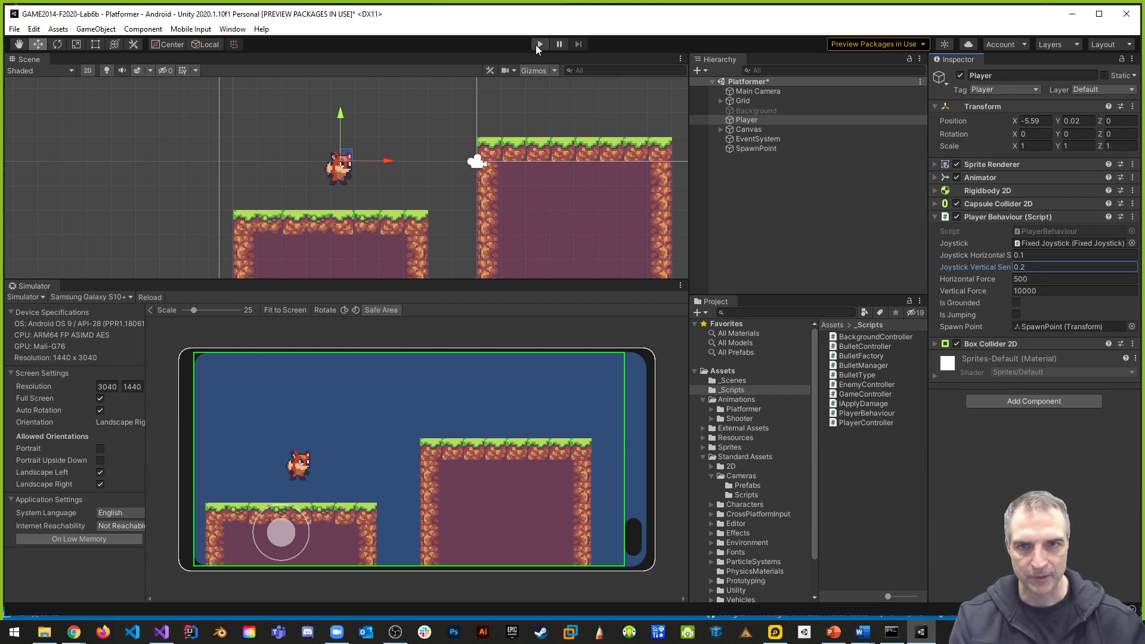
- Run the game again and test jumping straight up and moving the fox onto the higher platform with the joystick
left_click(538, 45)
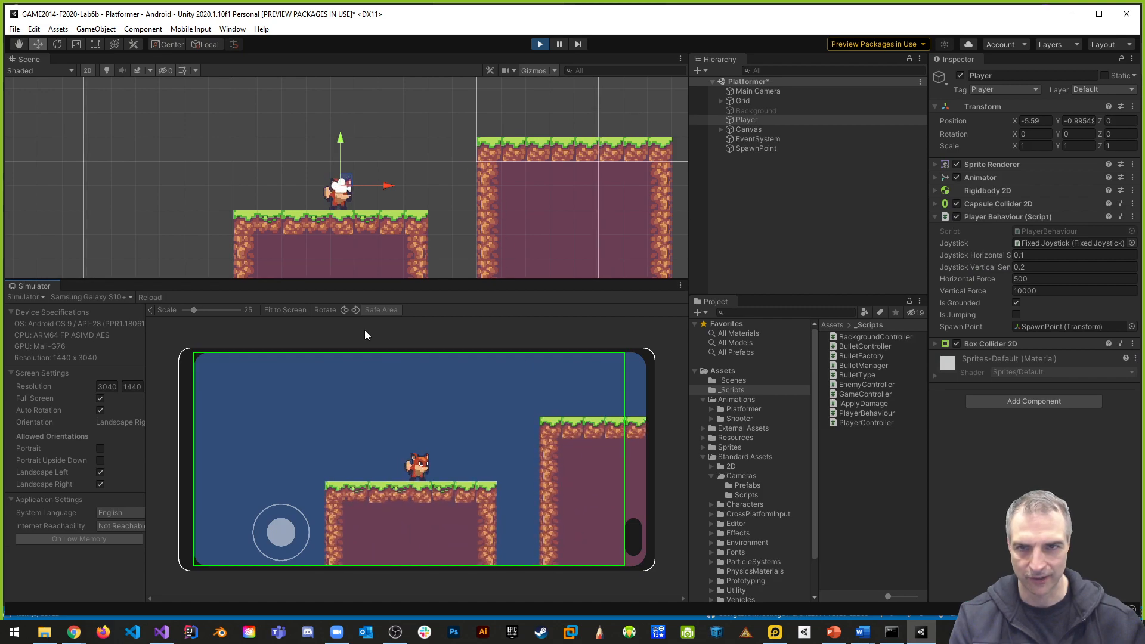
left_click_drag(286, 538, 287, 477)
left_click_drag(280, 543, 368, 565)
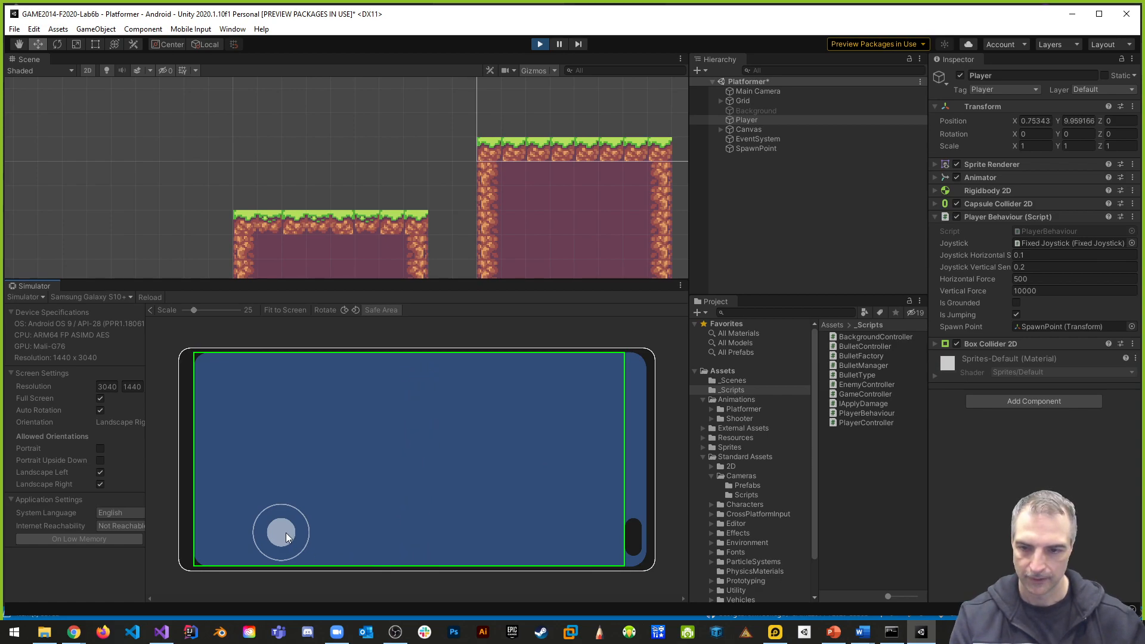
mouse_move(287, 535)
left_mouse_down()
mouse_move(328, 548)
mouse_move(283, 532)
left_mouse_up()
scroll(434, 511, "down", 3)
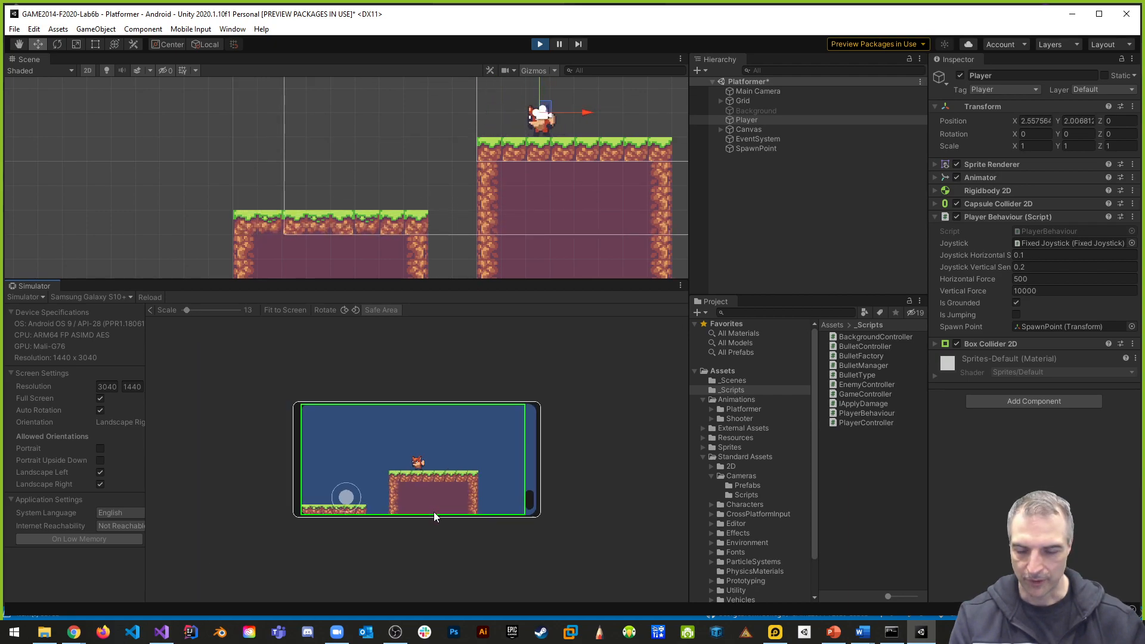
scroll(439, 510, "up", 3)
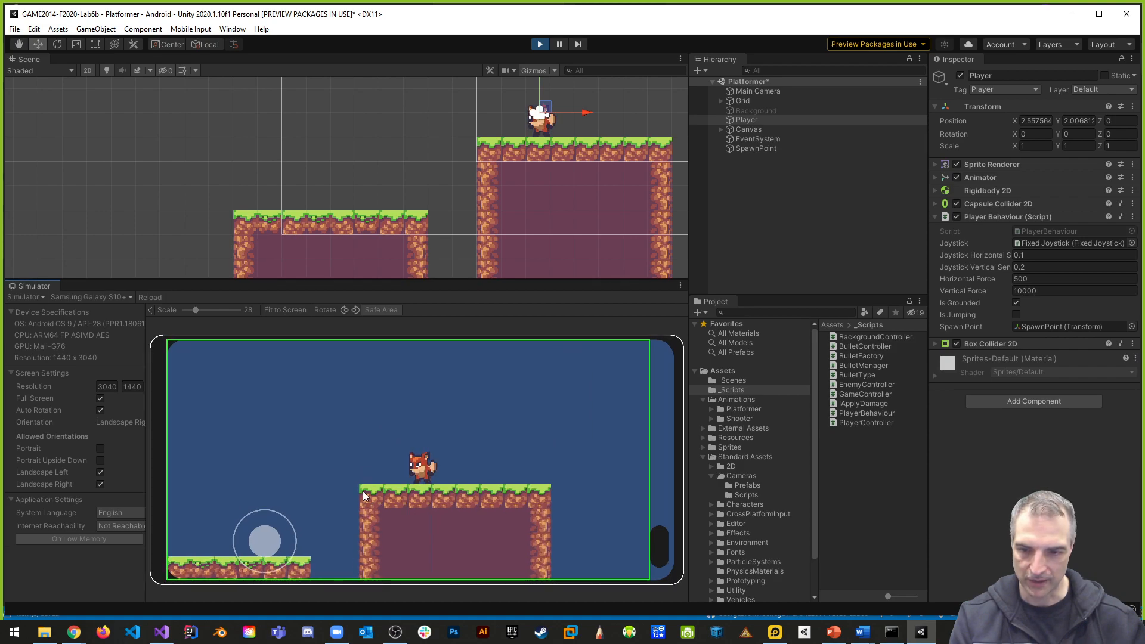
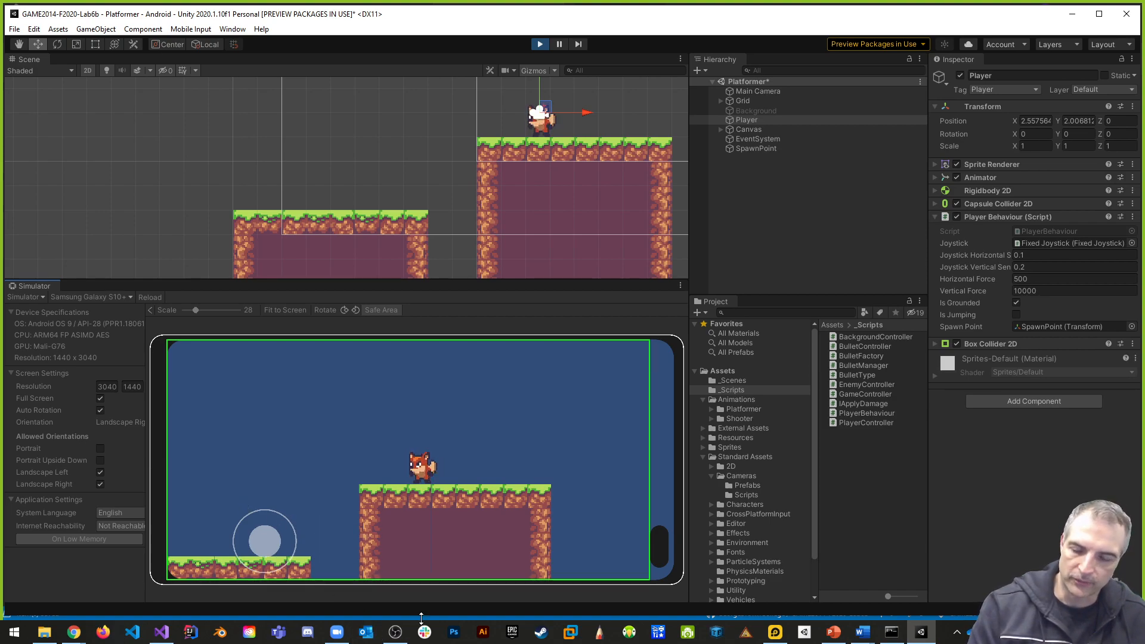
- Stop the running game and inspect the Tilemap Collider 2D settings of the Tilemap inside Grid
left_click(540, 45)
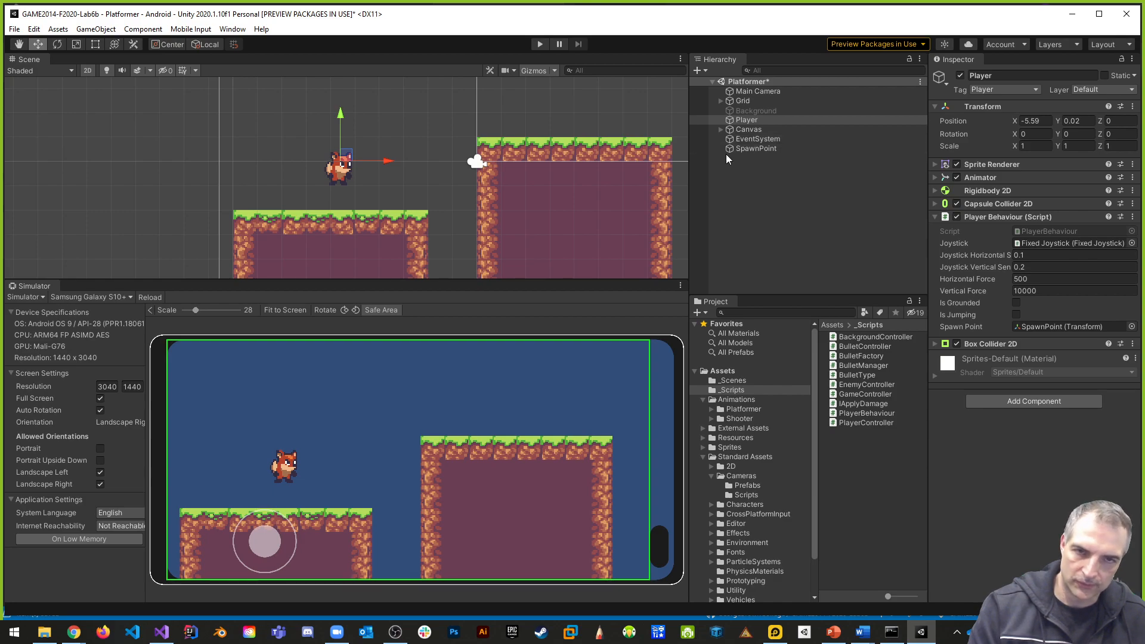
left_click(722, 100)
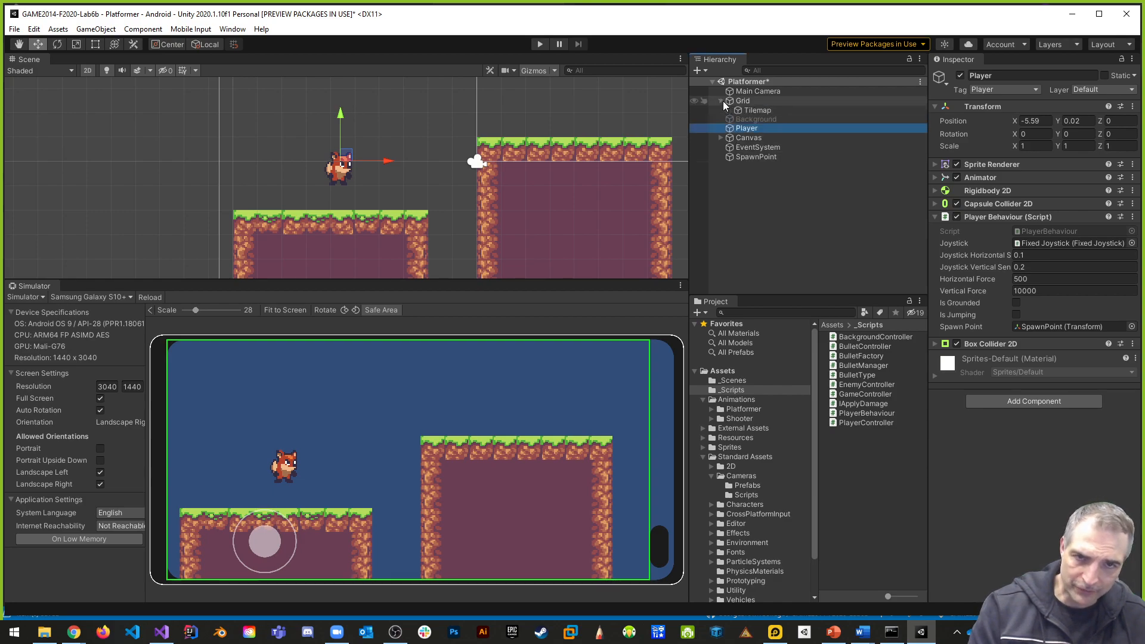
left_click(761, 112)
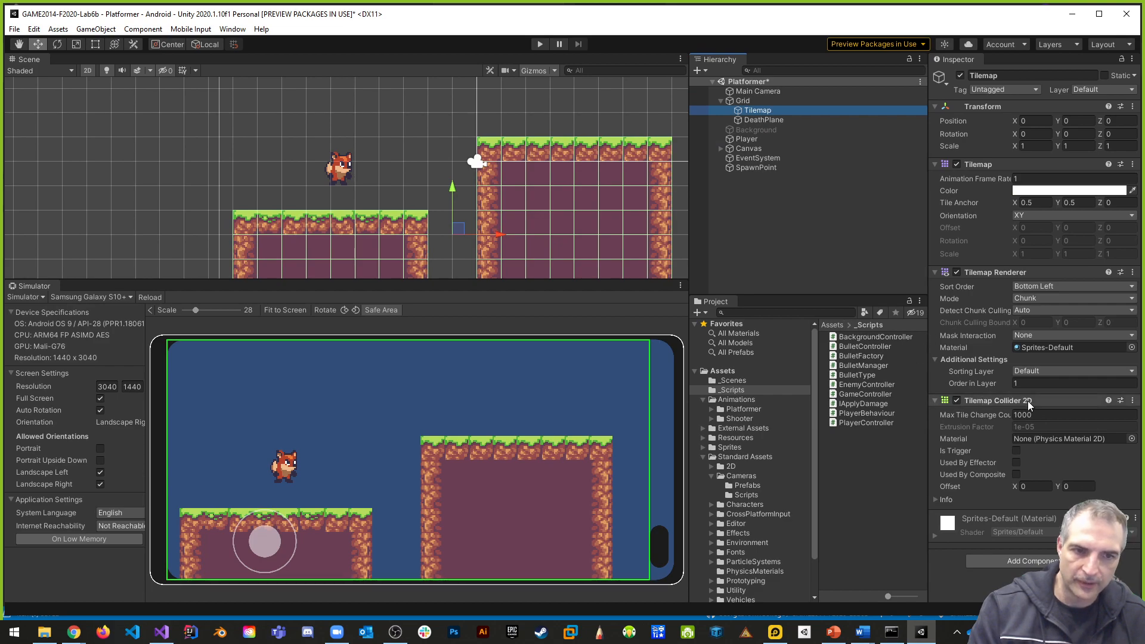
left_click(1050, 414)
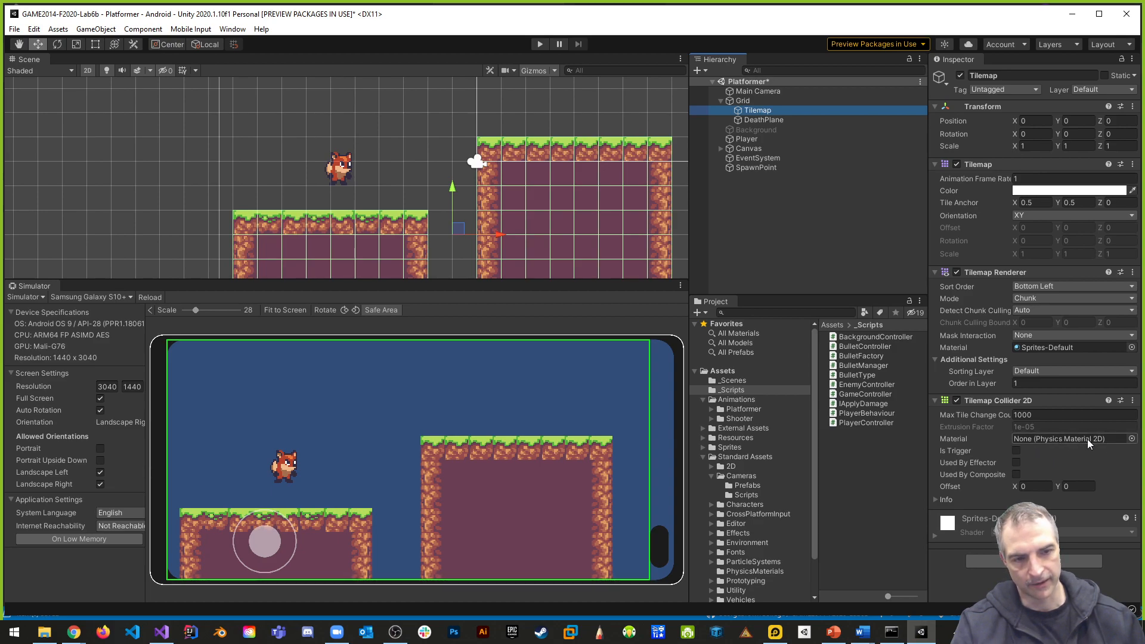
- Create a folder named Materials directly under Assets, after collapsing the Standard Assets and Animations folders
left_click(704, 457)
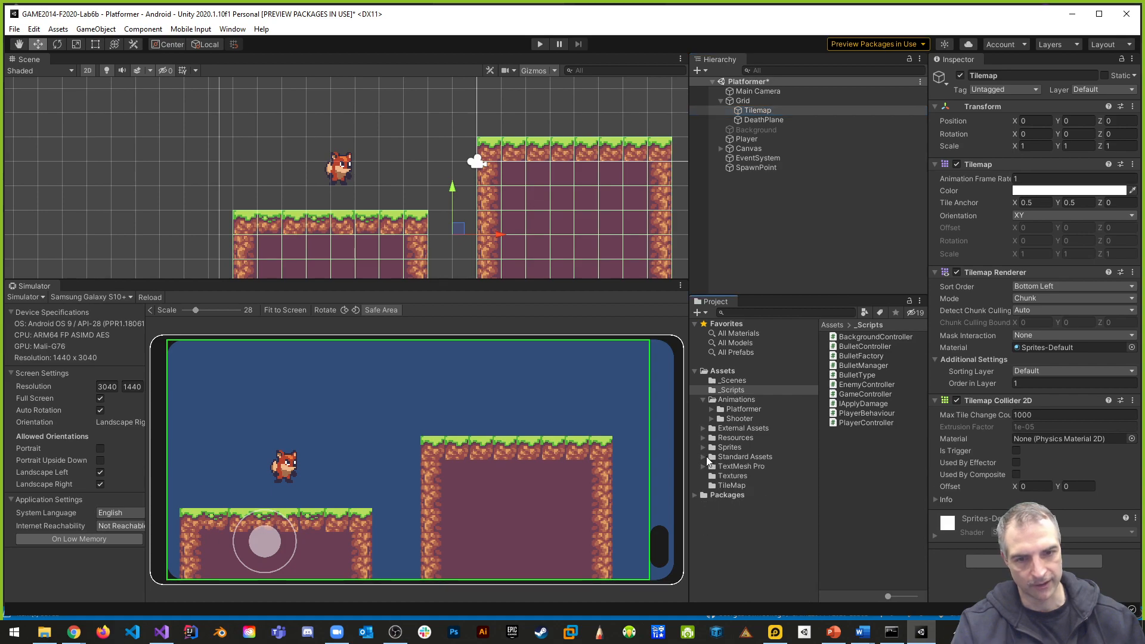
left_click(704, 400)
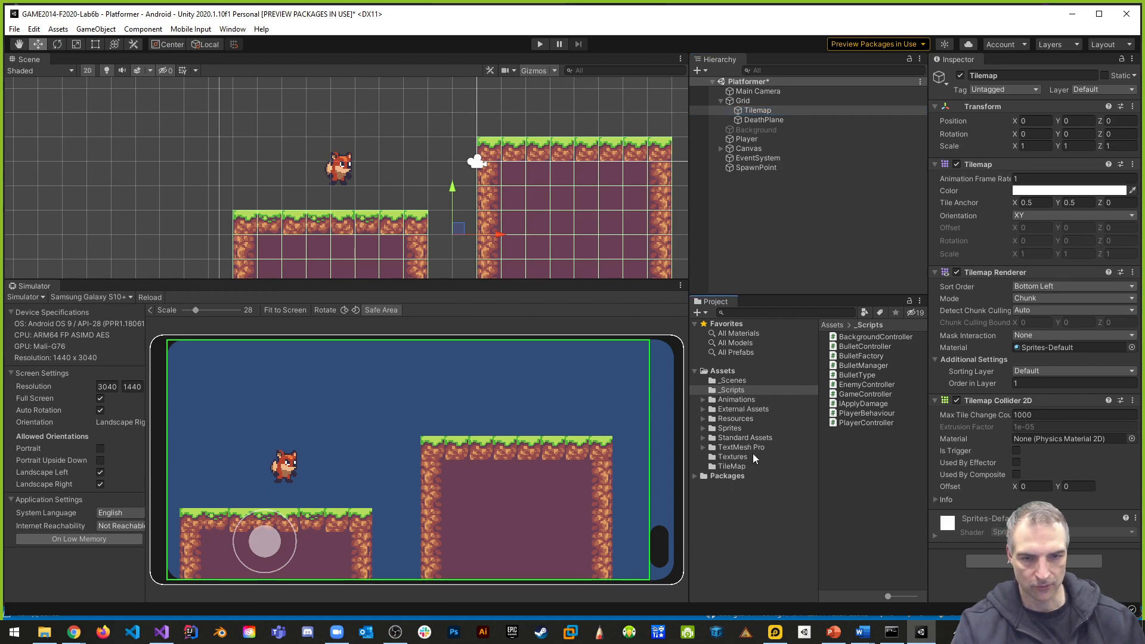
left_click(726, 372)
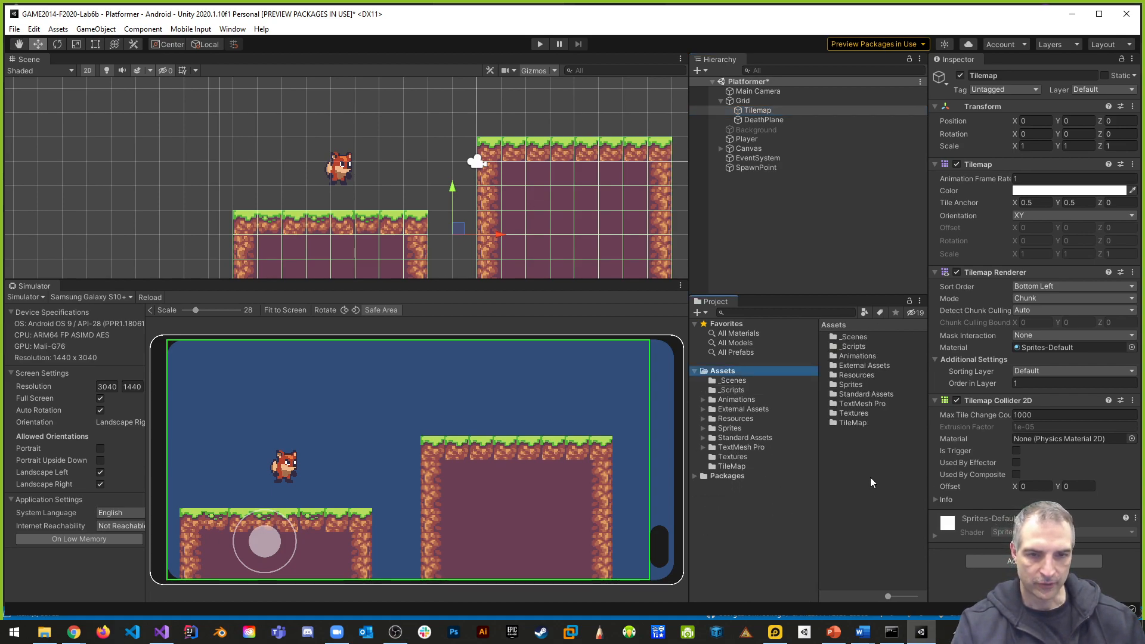
right_click(853, 445)
mouse_move(914, 134)
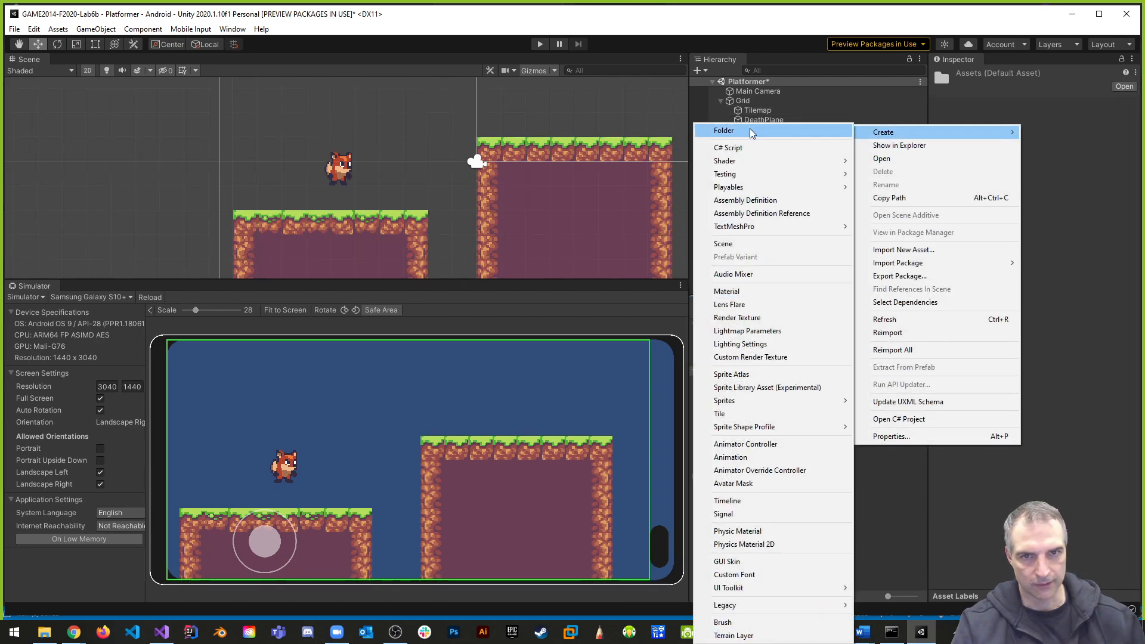
left_click(744, 131)
type("Materials")
key("Return")
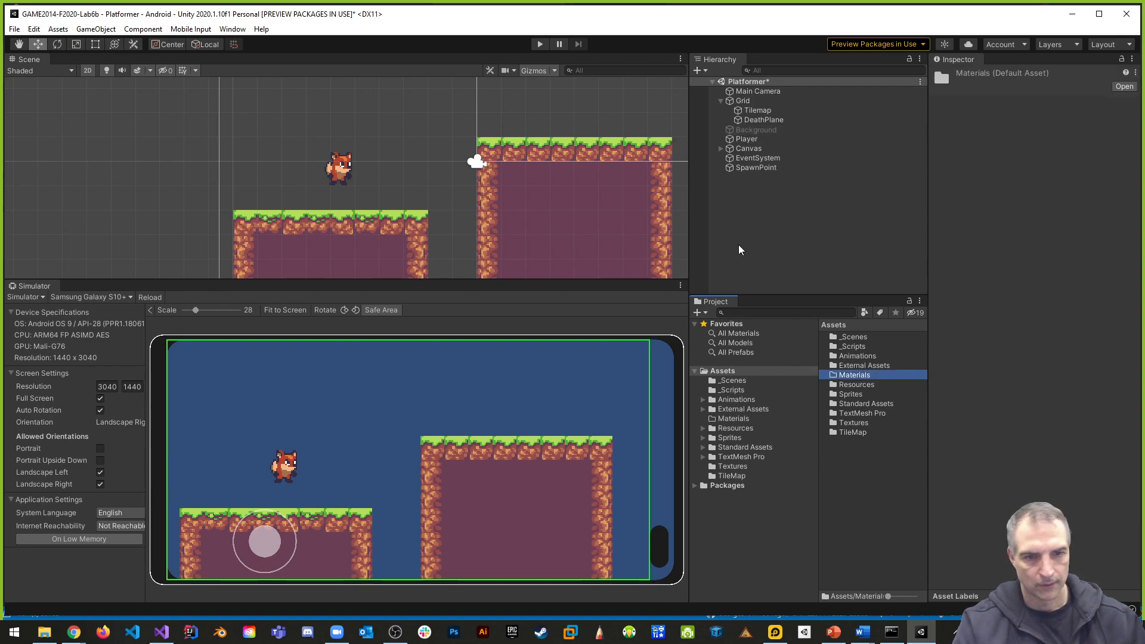
- Create a Physics Material 2D named GroundMaterial inside the Materials folder
double_click(859, 376)
right_click(842, 377)
mouse_move(886, 63)
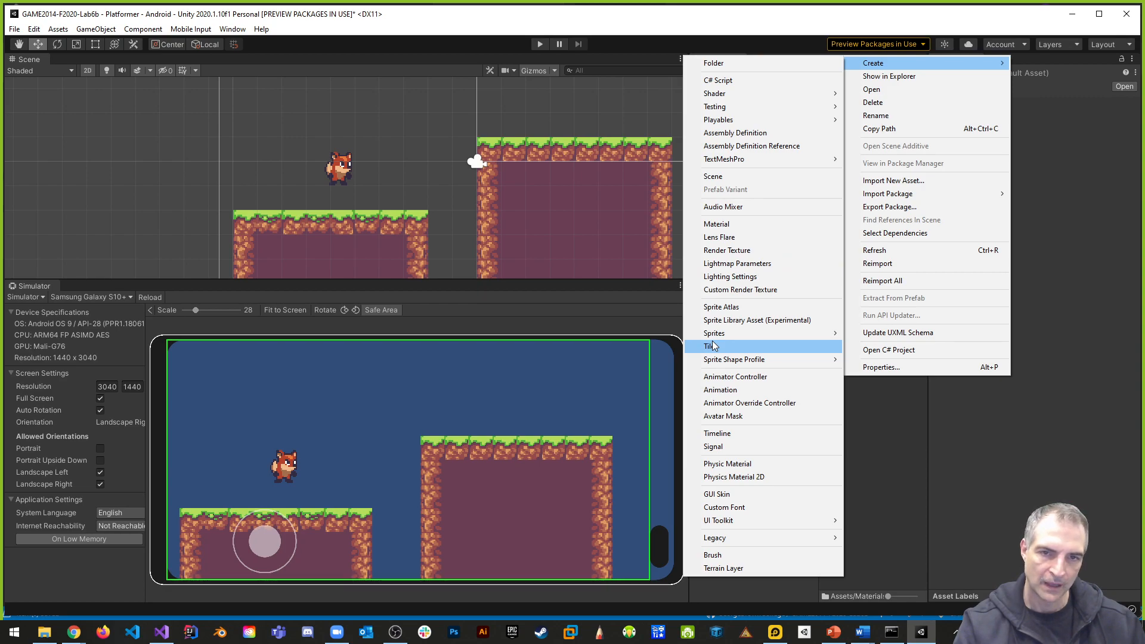
left_click(750, 476)
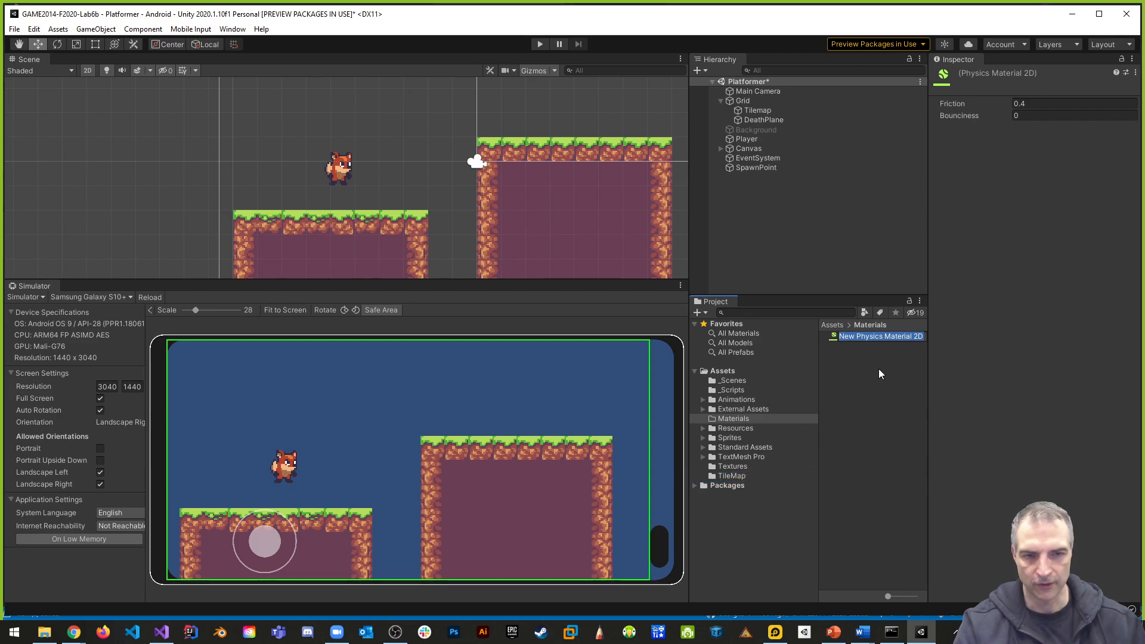
left_click(905, 338)
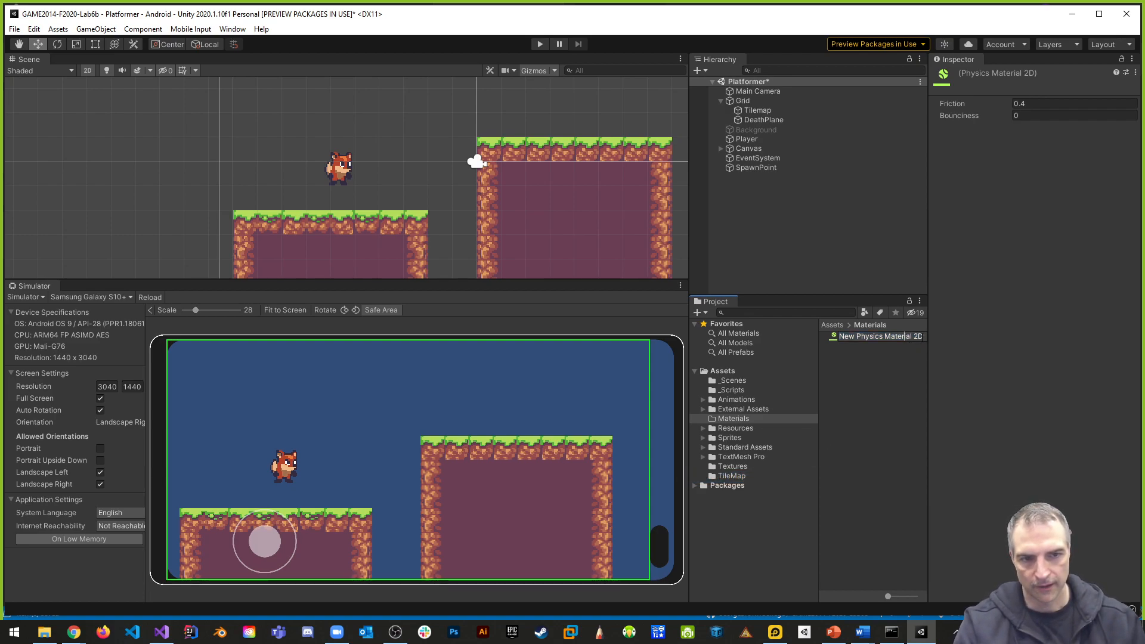
key("ctrl+a")
type("Grou")
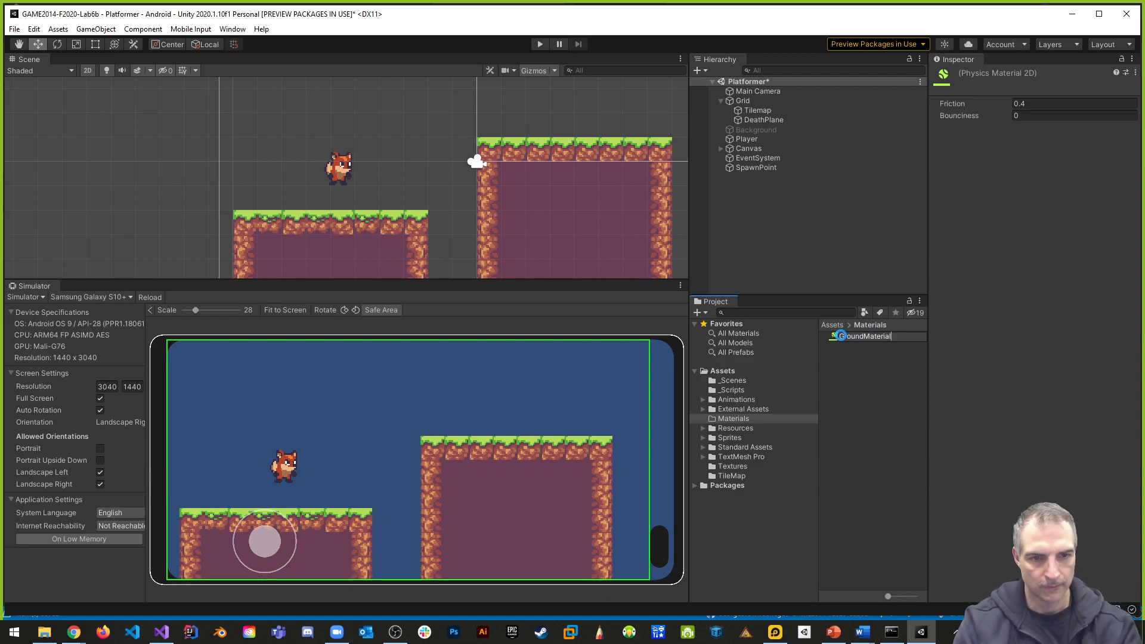
type("ndMaterial")
key("Return")
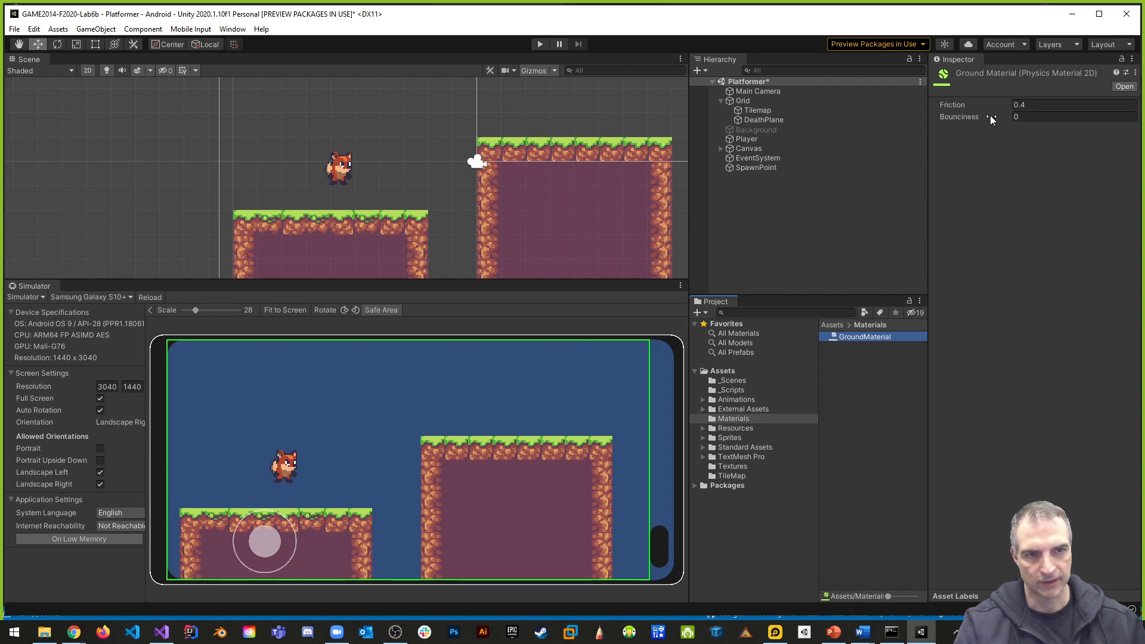
- Set GroundMaterial's bounciness to 0.2 and friction to 0.6, and assign it as the material of the Tilemap's Tilemap Collider 2D
left_click(1025, 117)
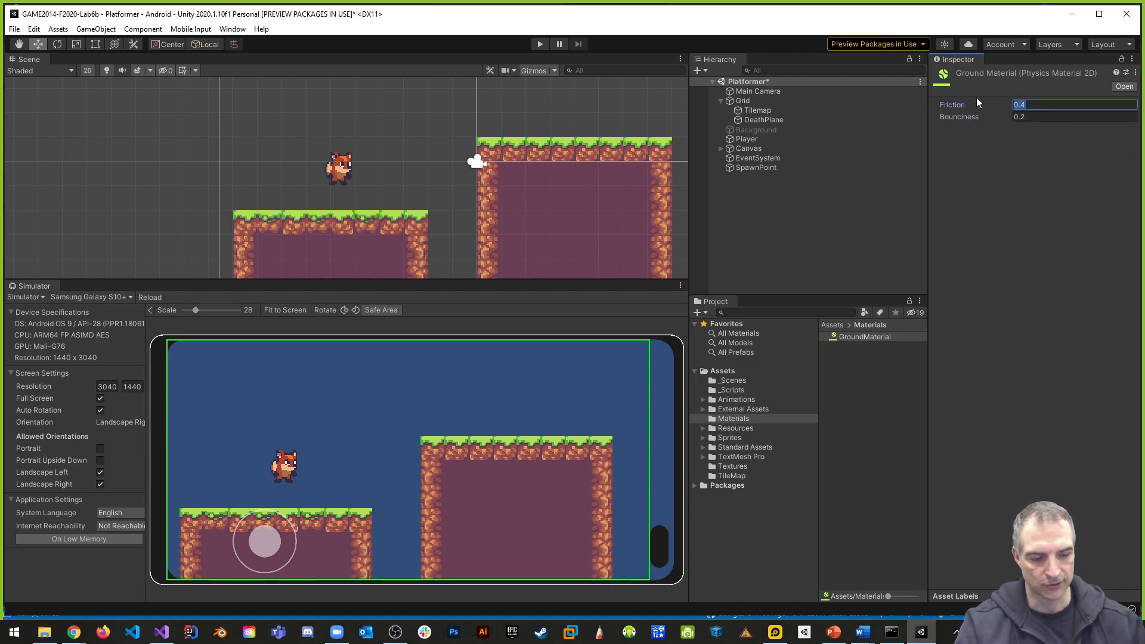
type("0.6")
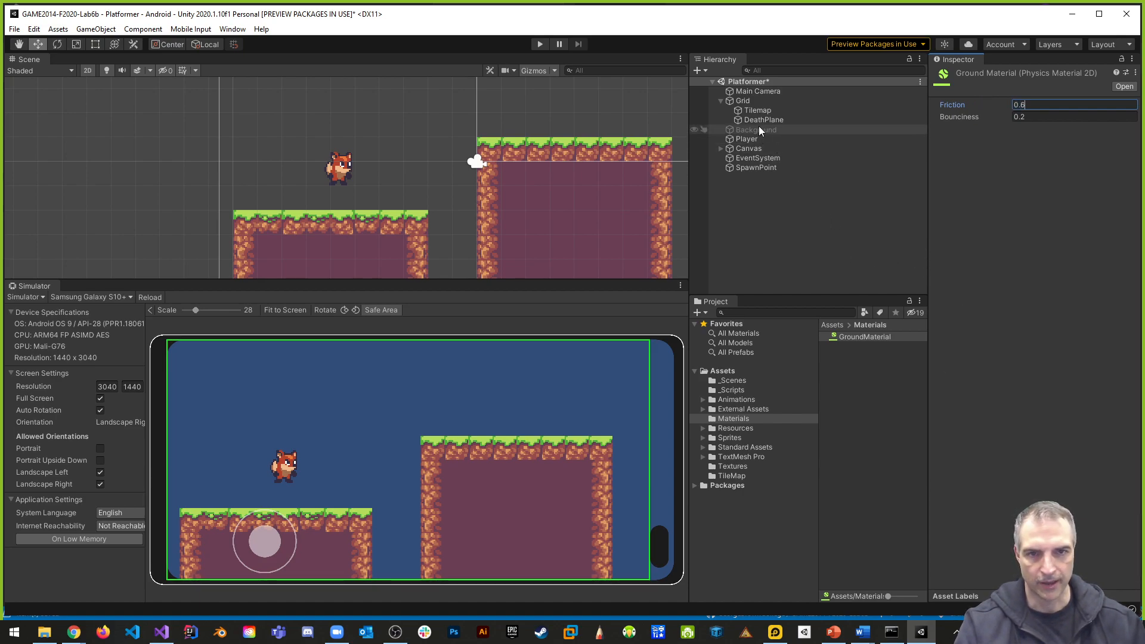
left_click(758, 109)
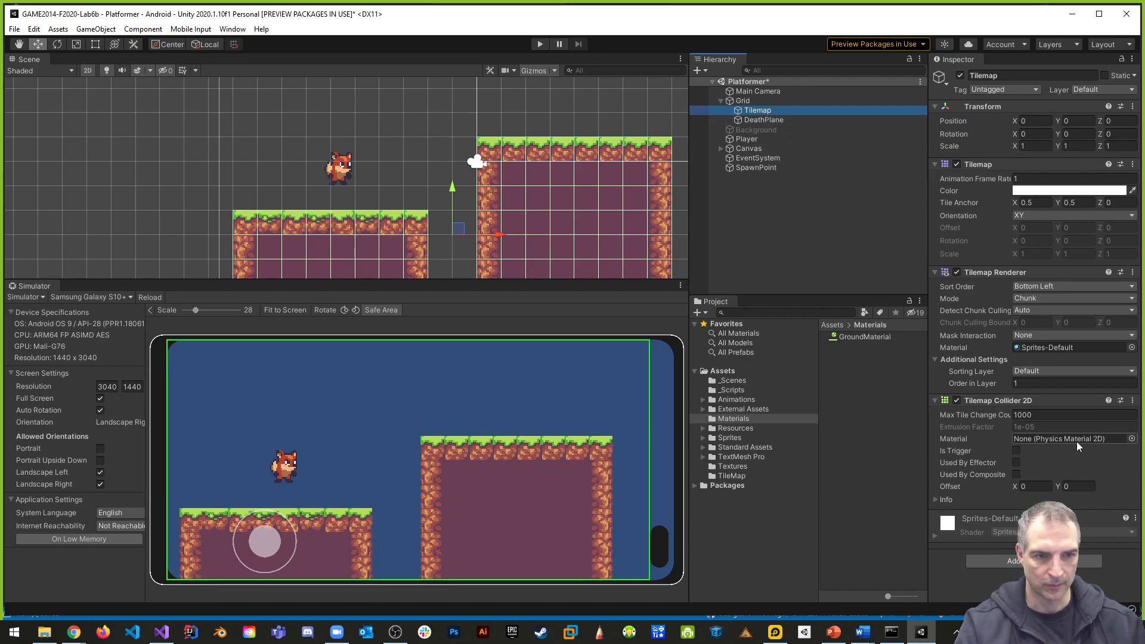
left_click_drag(865, 336, 1049, 438)
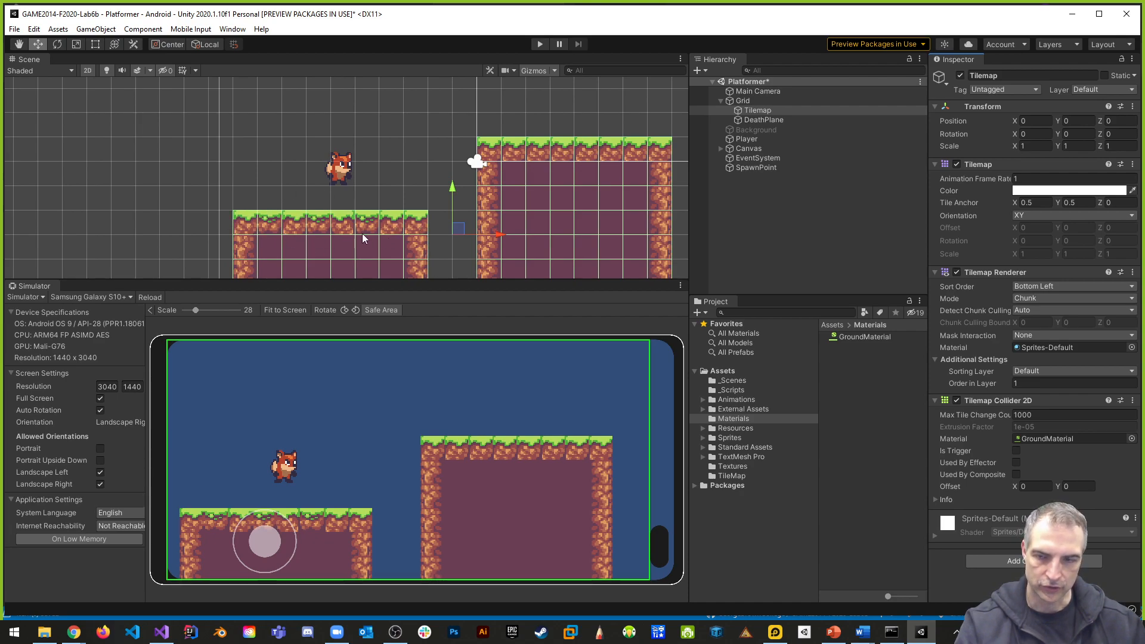
- Play-test the ground material by moving and jumping the fox with the on-screen joystick, and stop the game
left_click(540, 45)
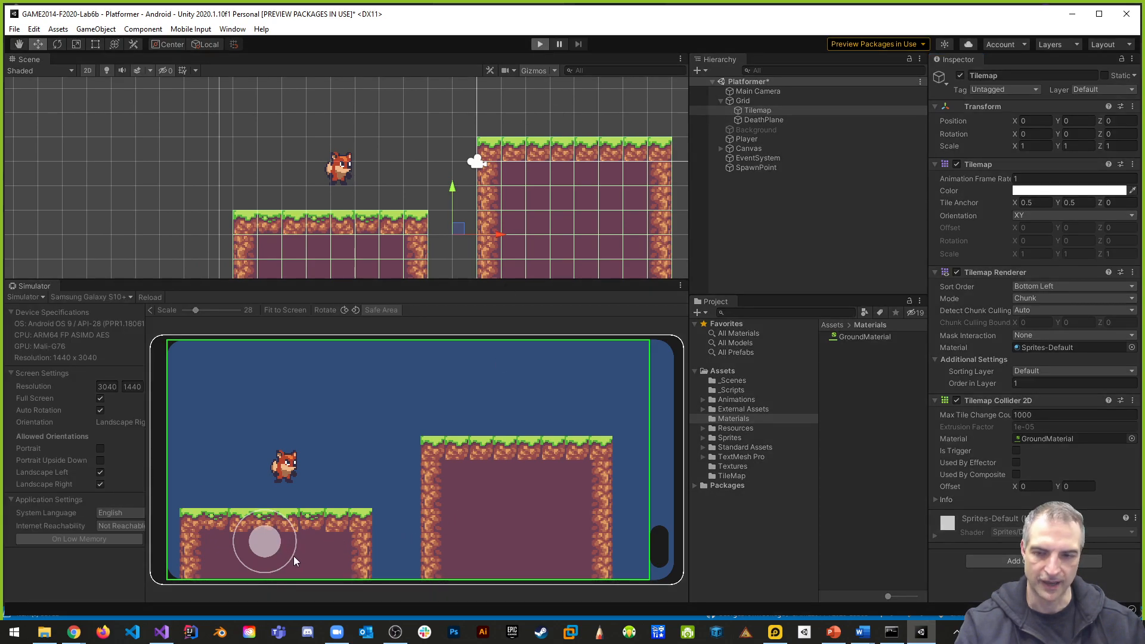
left_click_drag(278, 538, 273, 464)
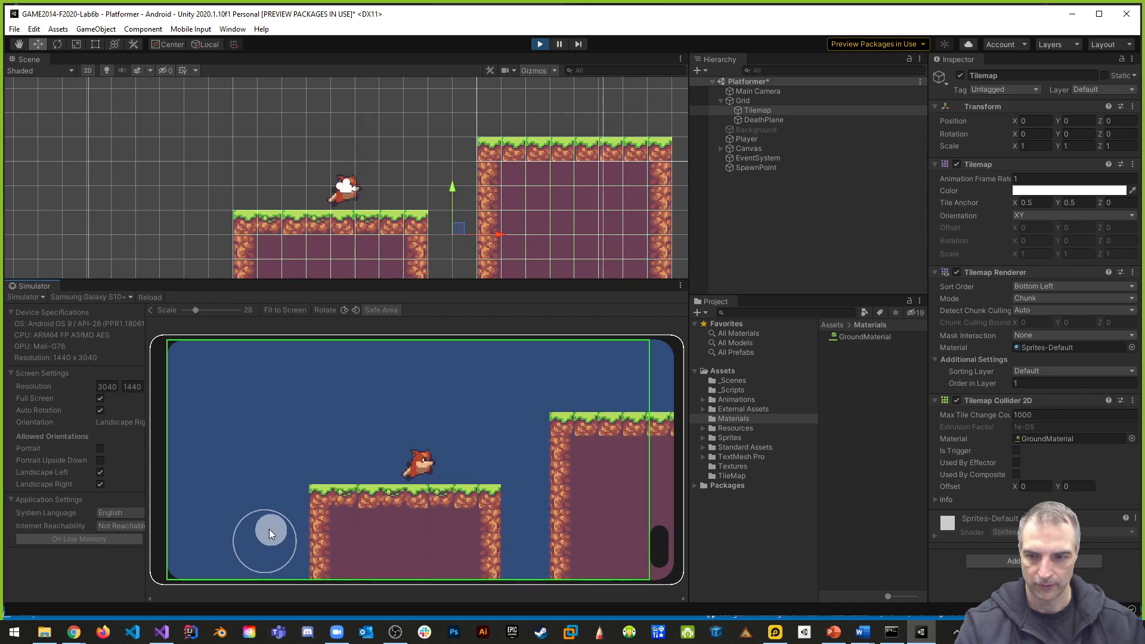
left_click_drag(270, 535, 265, 475)
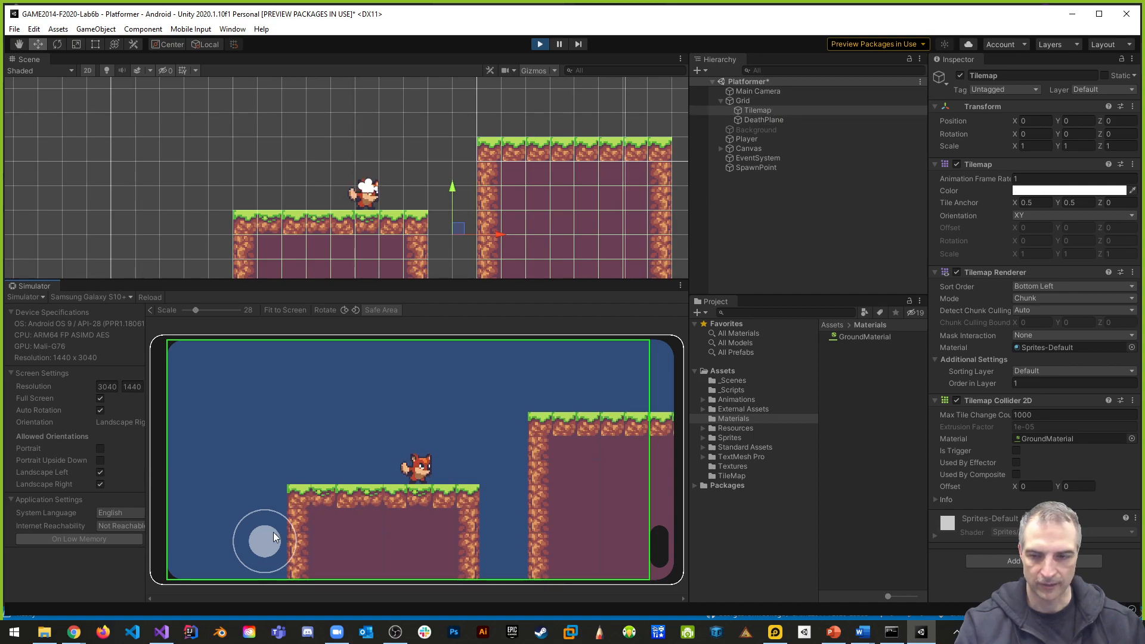
left_click_drag(273, 534, 268, 475)
left_click_drag(270, 546, 352, 556)
left_click_drag(270, 542, 219, 540)
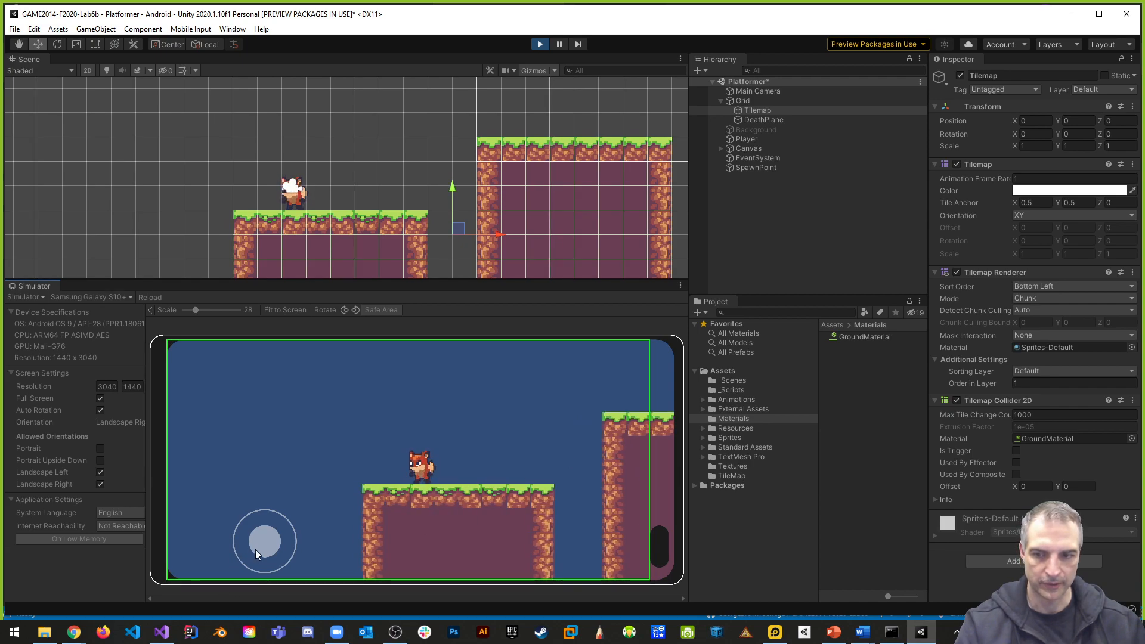
left_click_drag(262, 539, 294, 412)
left_click_drag(272, 543, 489, 531)
left_click_drag(275, 539, 281, 469)
left_click_drag(270, 537, 335, 495)
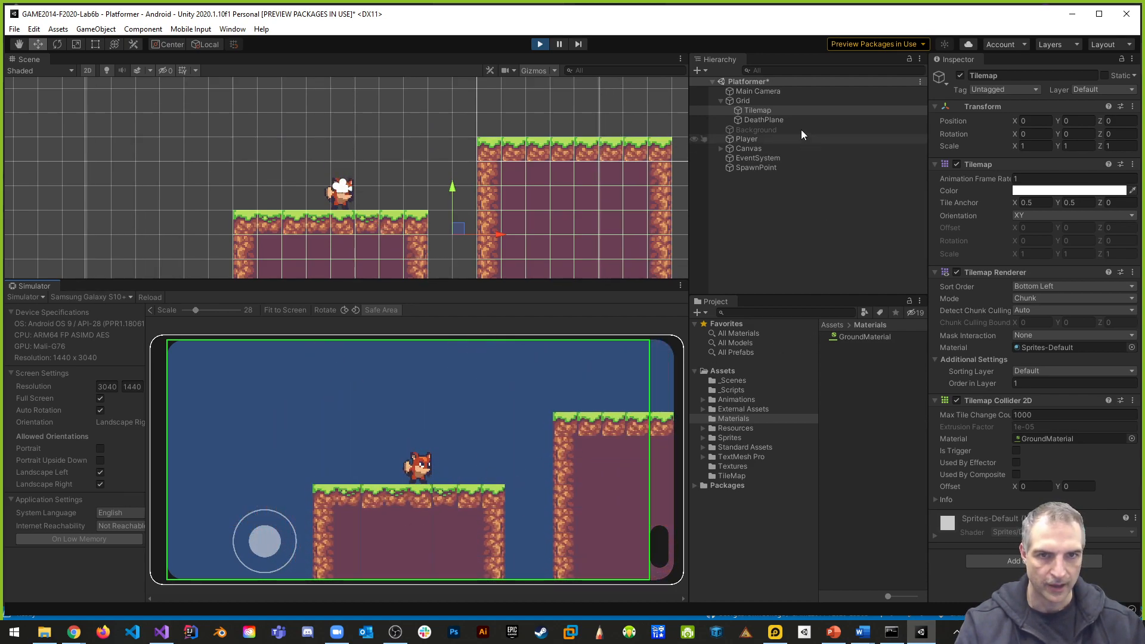
left_click(542, 44)
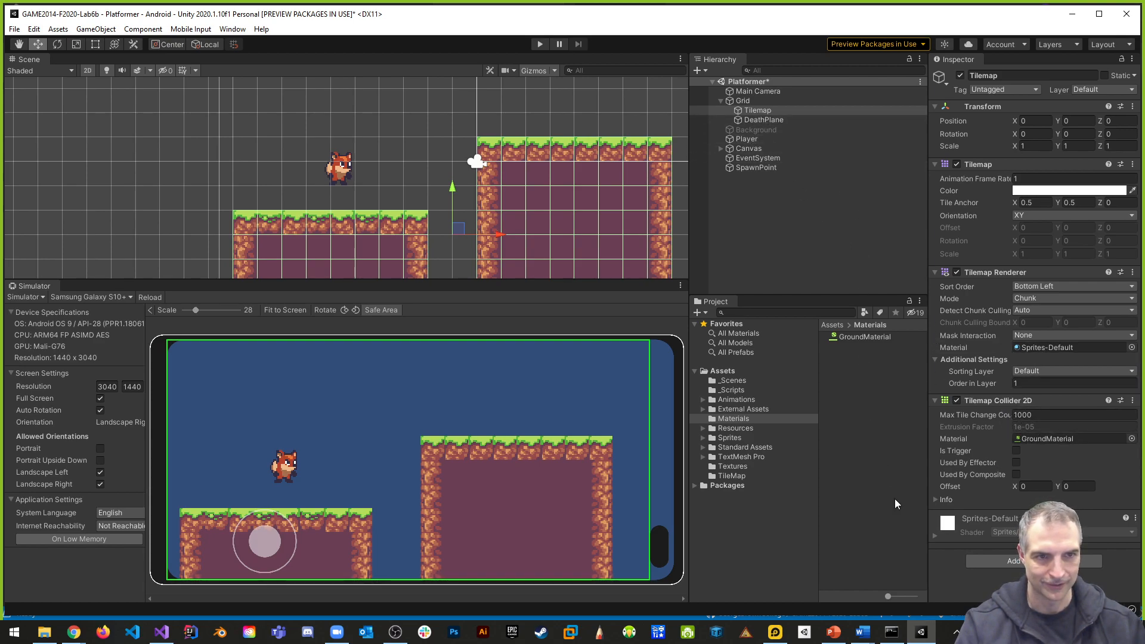
- Set GroundMaterial's bounciness to 0.6
left_click(874, 338)
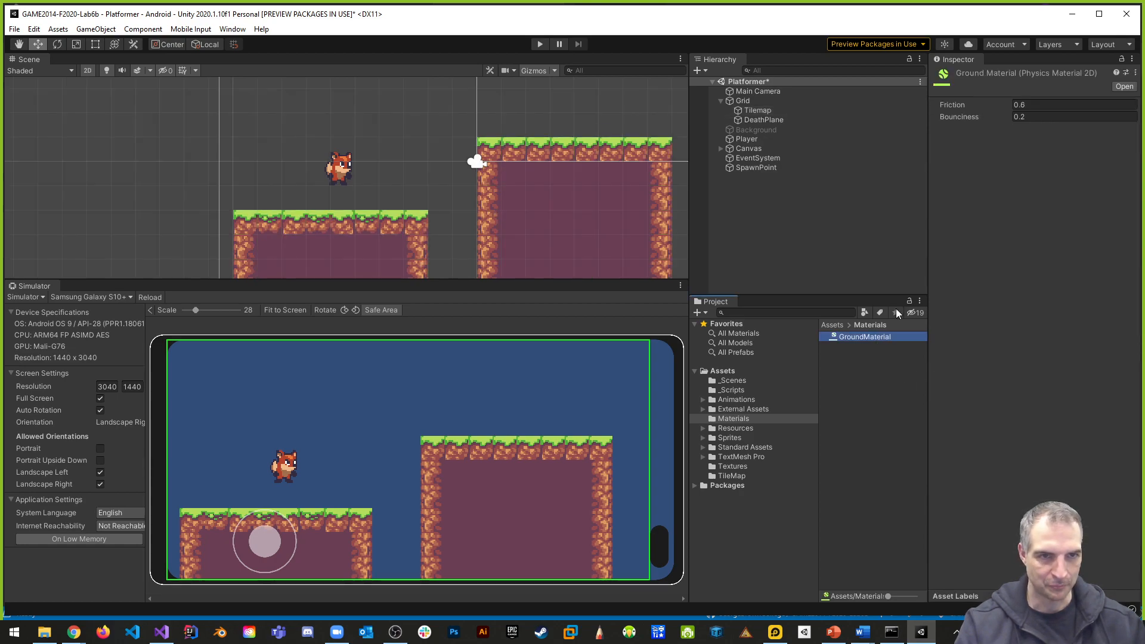
left_click(1043, 118)
type("0")
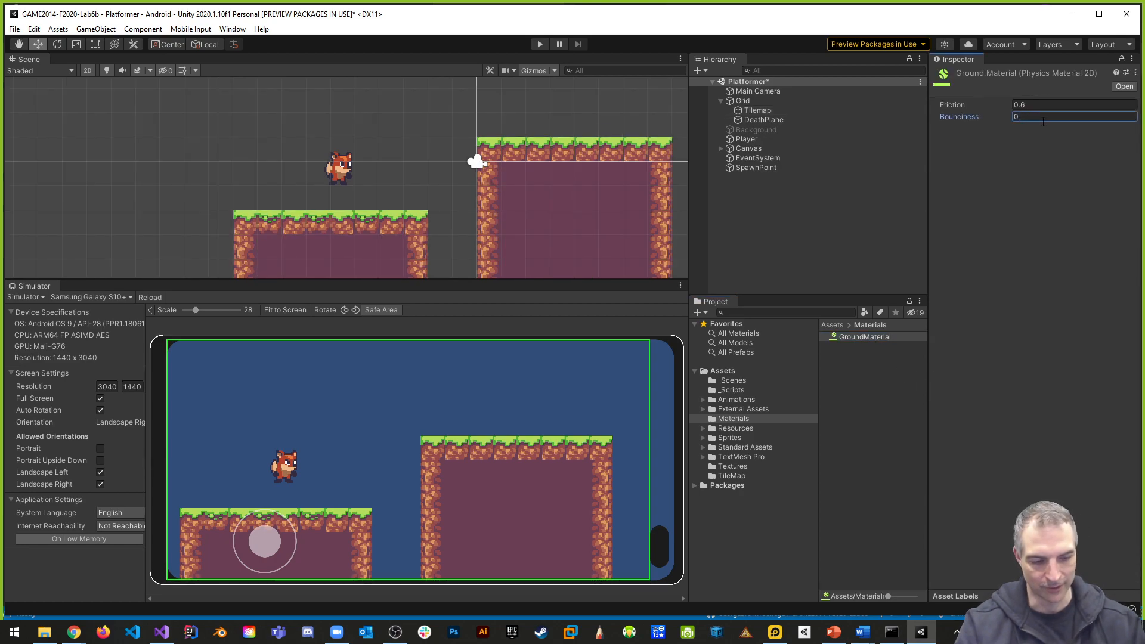
type(".6")
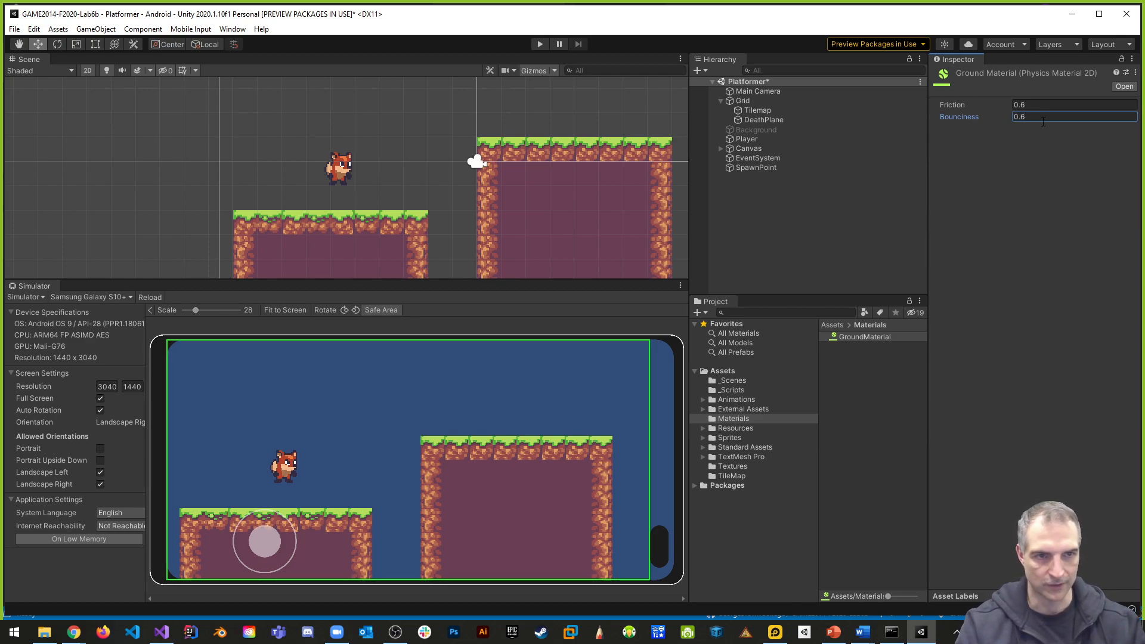
- Run the game again, make the fox jump to test the higher bounciness, and stop the game
left_click(541, 44)
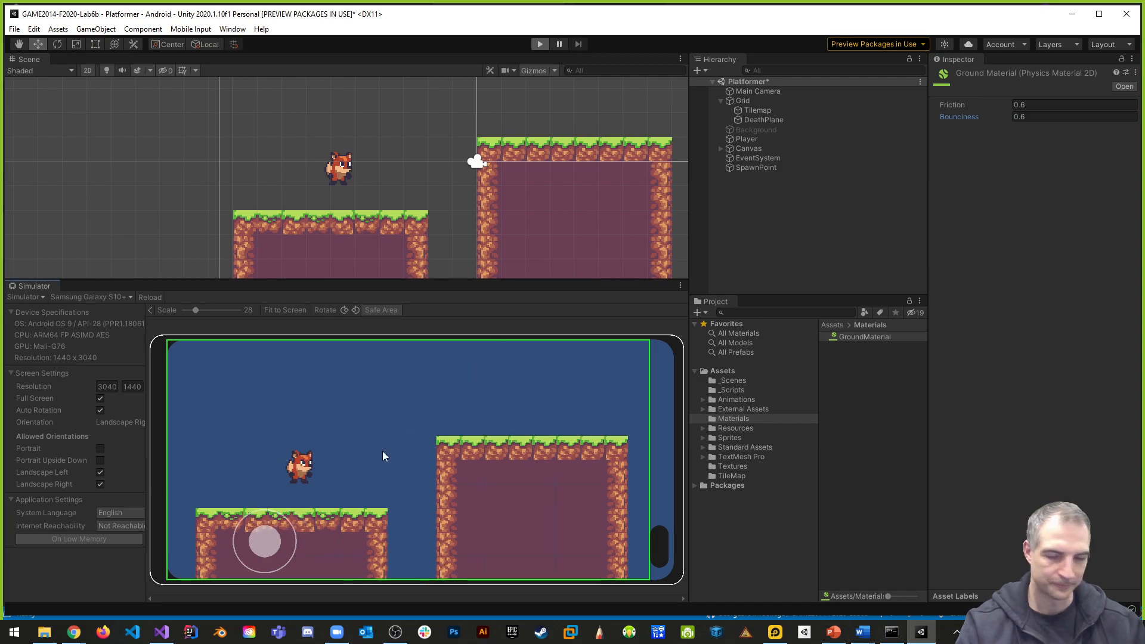
left_click_drag(289, 539, 278, 501)
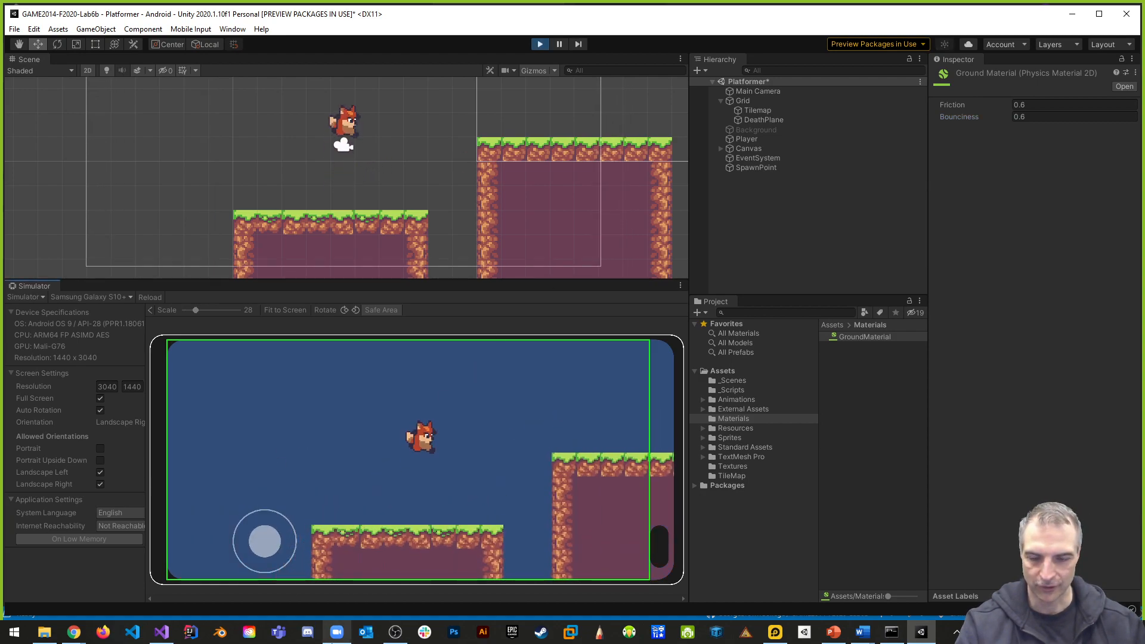
mouse_move(331, 642)
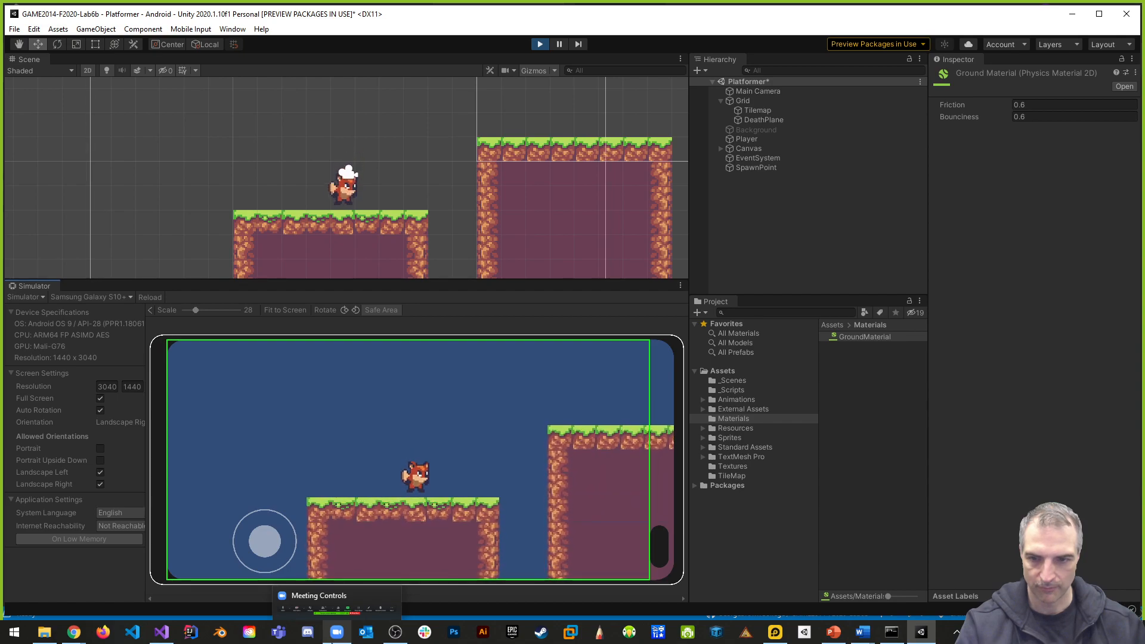
left_click_drag(261, 546, 270, 477)
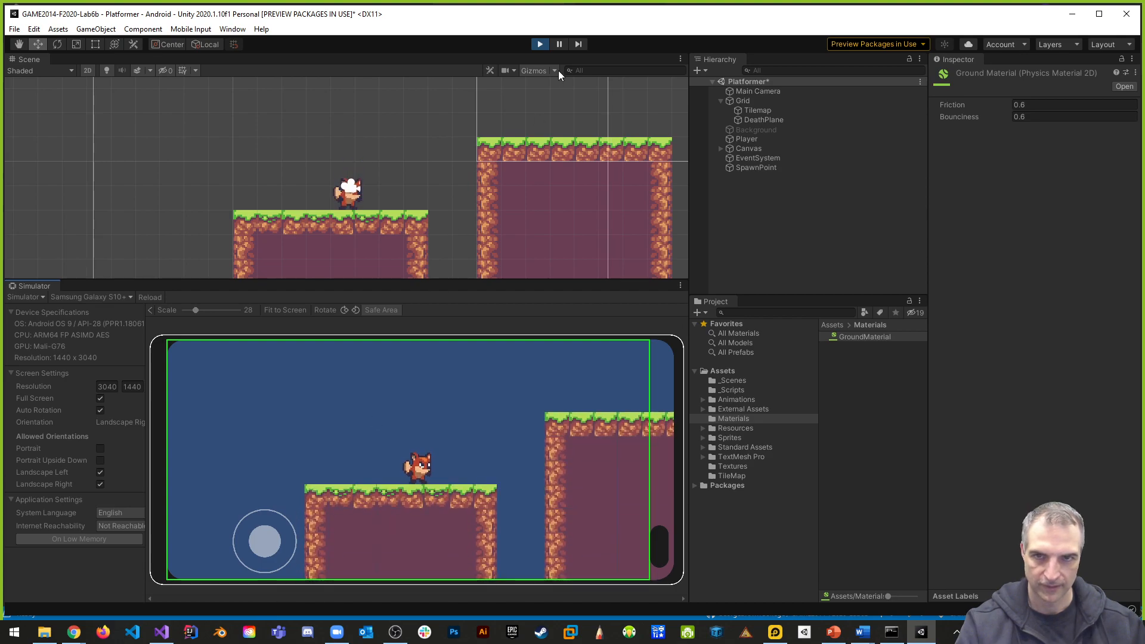
left_click(539, 44)
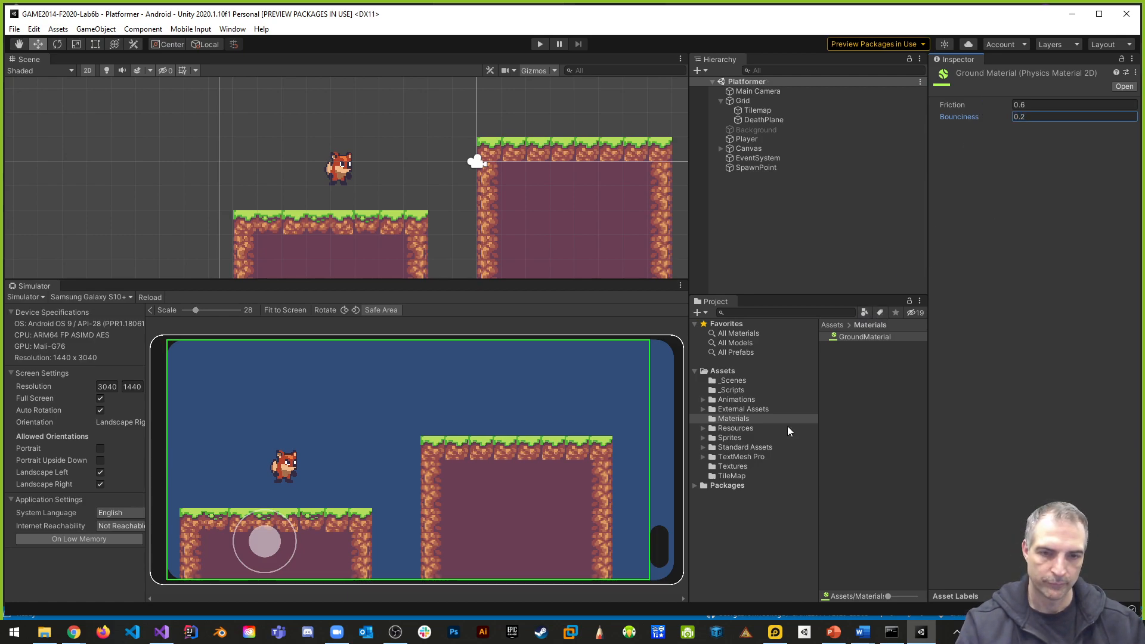
- Open the PlayerBehaviour script from the _Scripts folder in Visual Studio and bring up the jump code in _Move
left_click(732, 389)
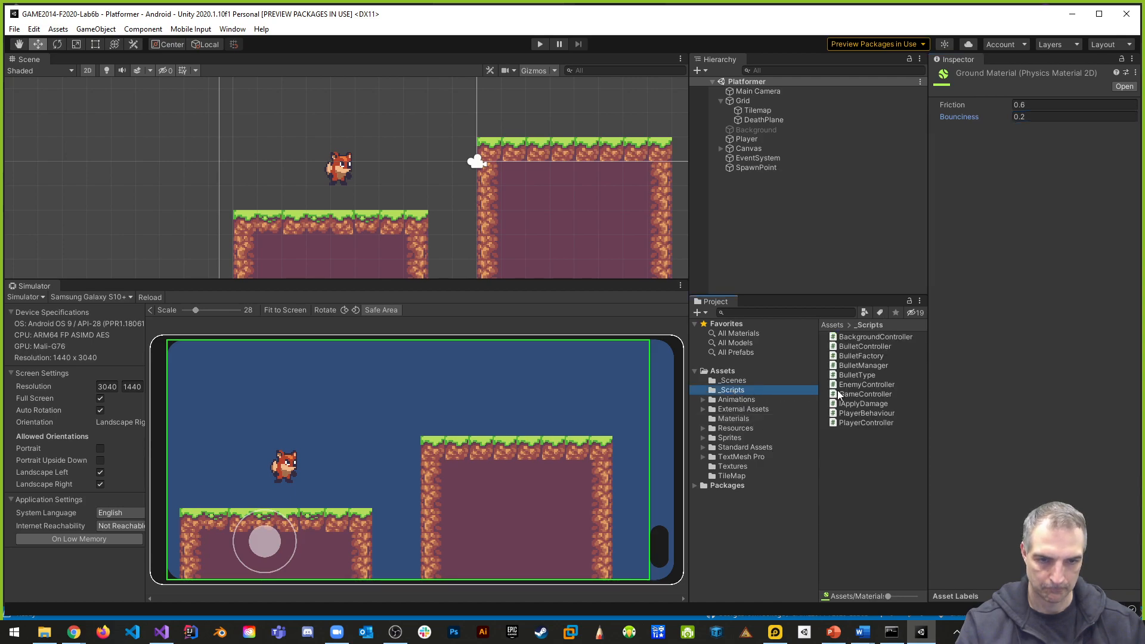
double_click(875, 413)
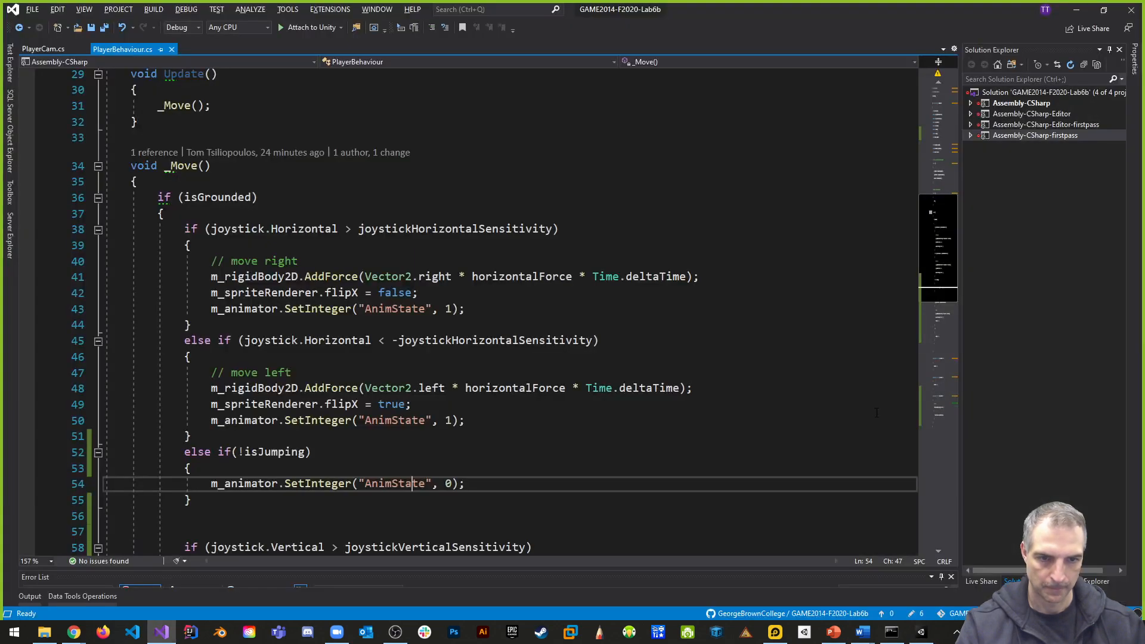
scroll(552, 452, "down", 7)
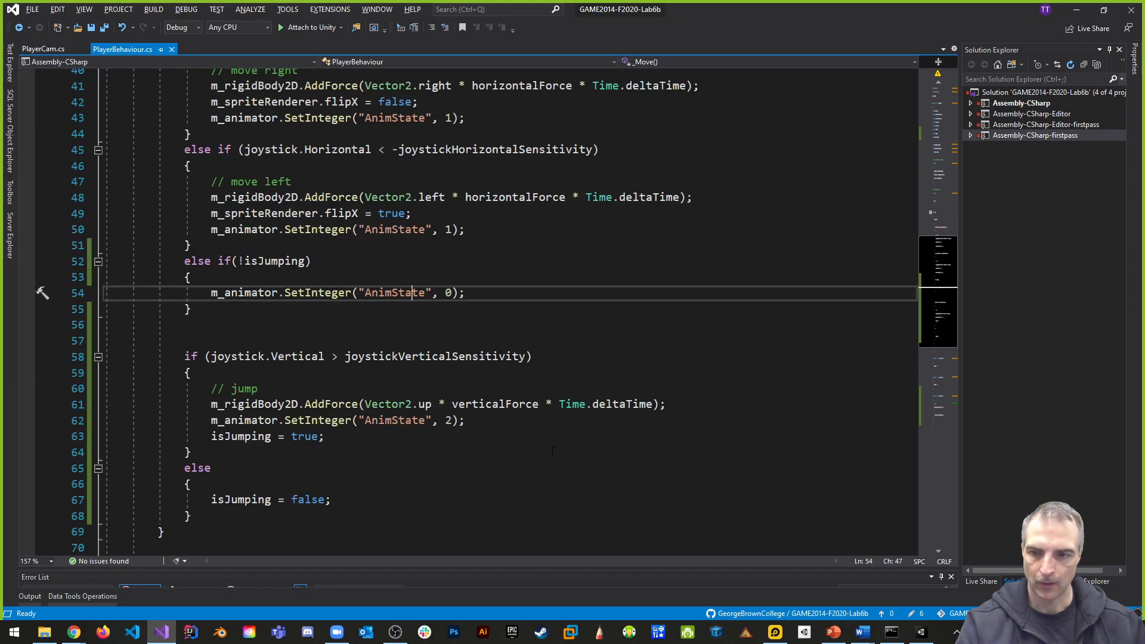
- Review the _Move method's isGrounded check together with its horizontal movement, idle and jump branches
scroll(555, 451, "up", 7)
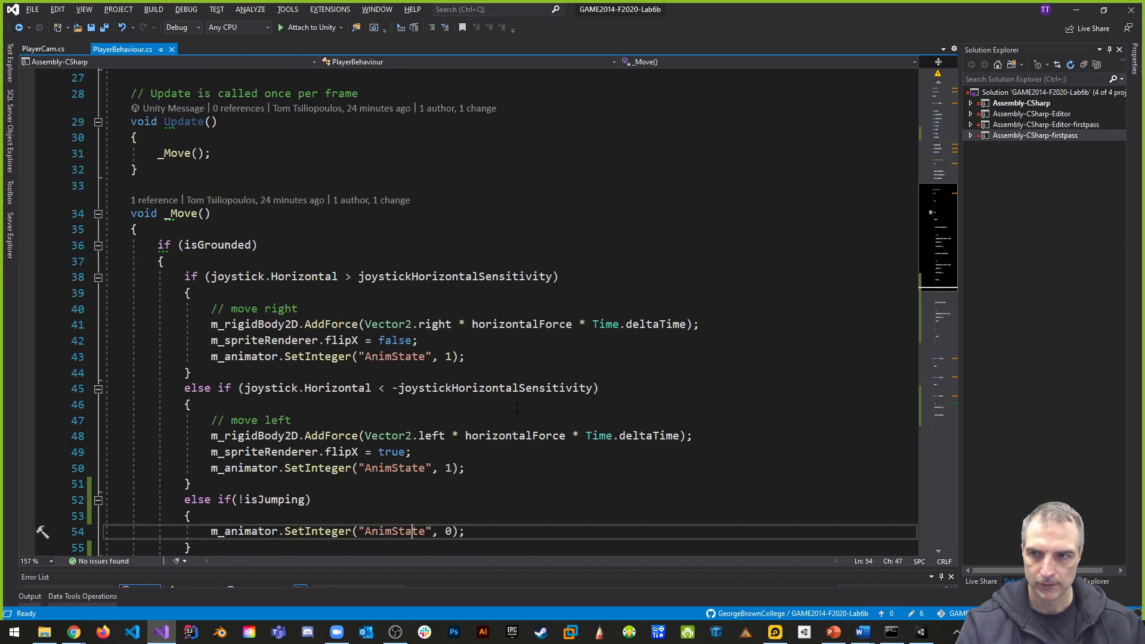
double_click(238, 246)
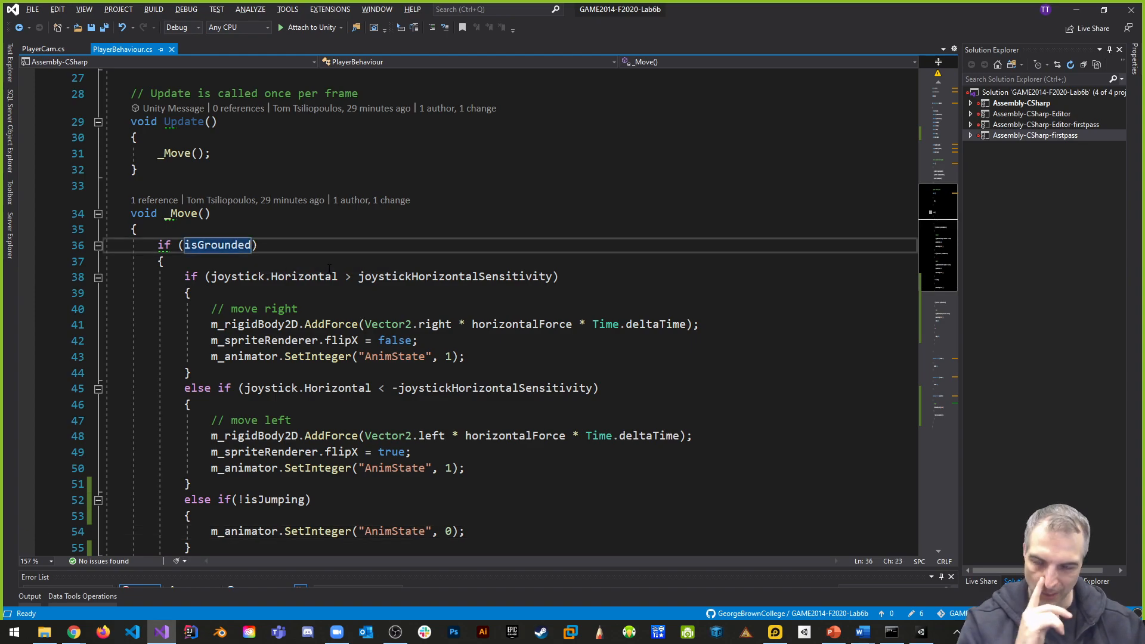
scroll(317, 267, "down", 4)
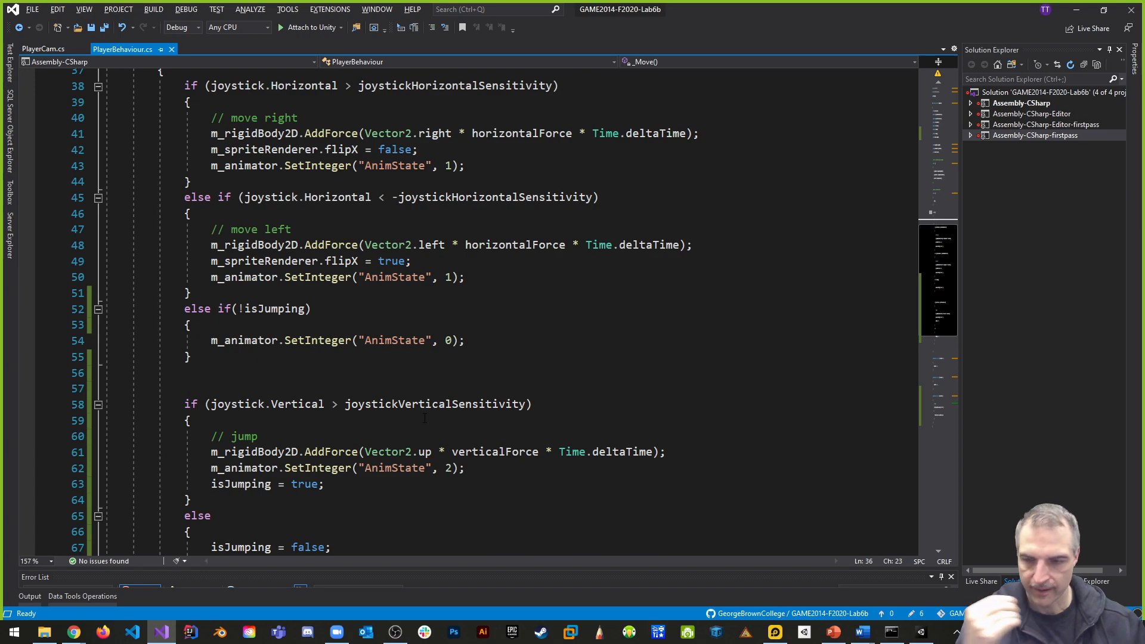
scroll(536, 430, "up", 2)
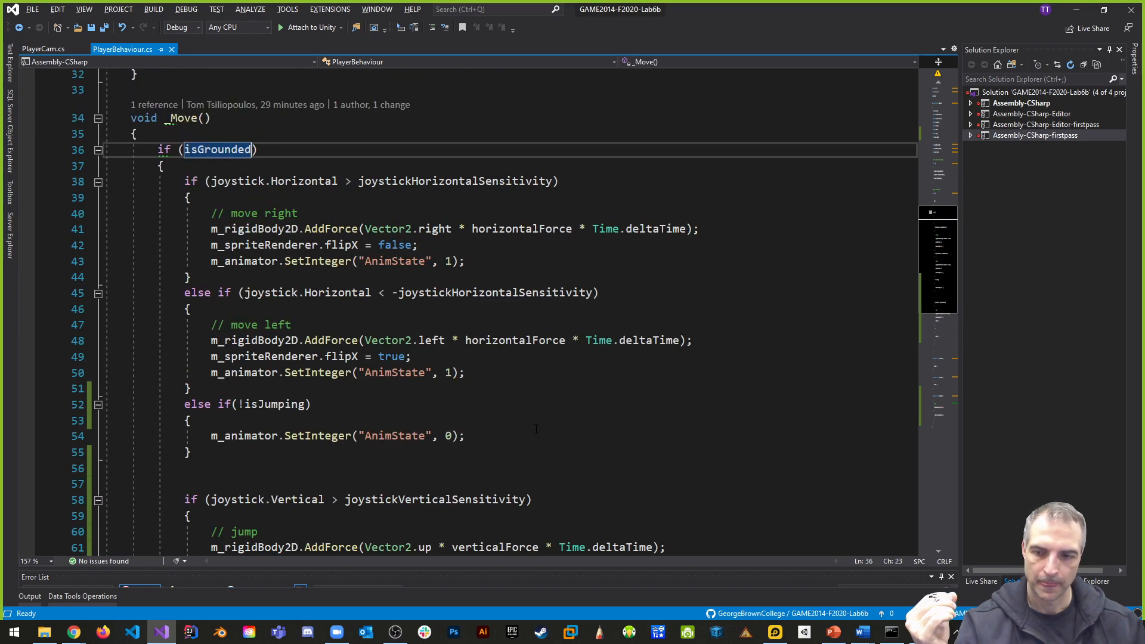
scroll(536, 430, "down", 2)
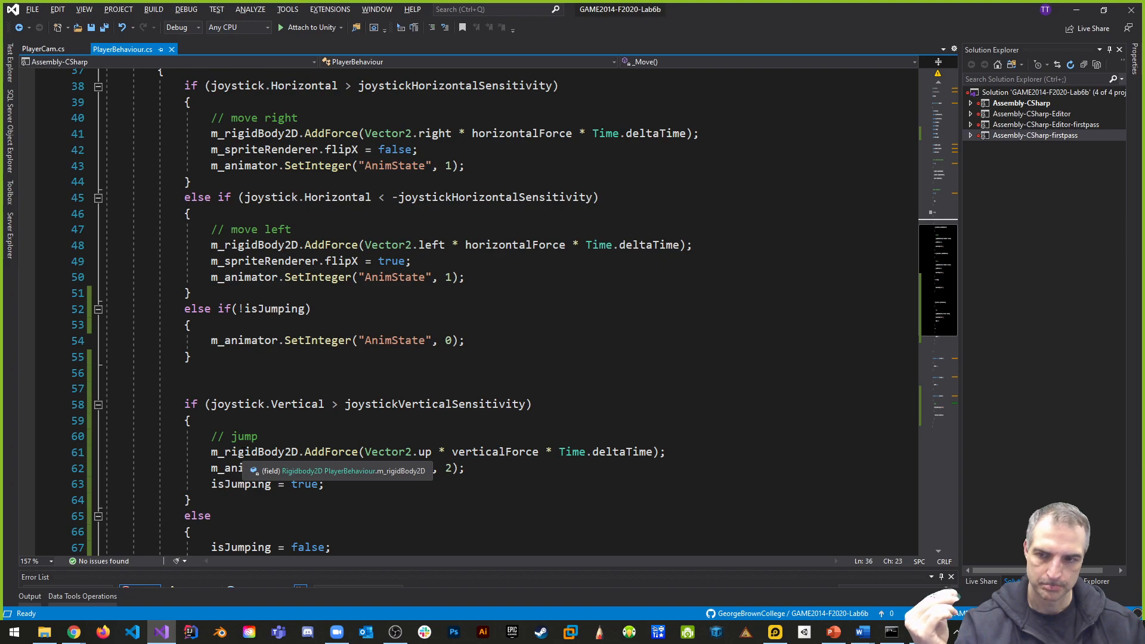
scroll(293, 440, "up", 3)
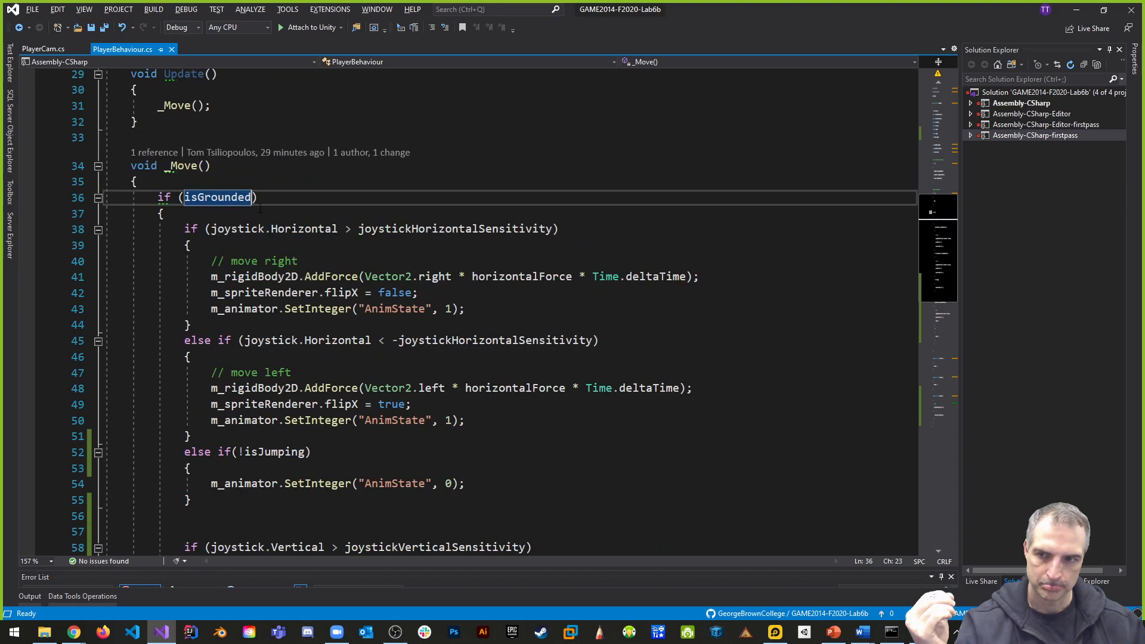
scroll(317, 403, "down", 2)
scroll(301, 444, "down", 2)
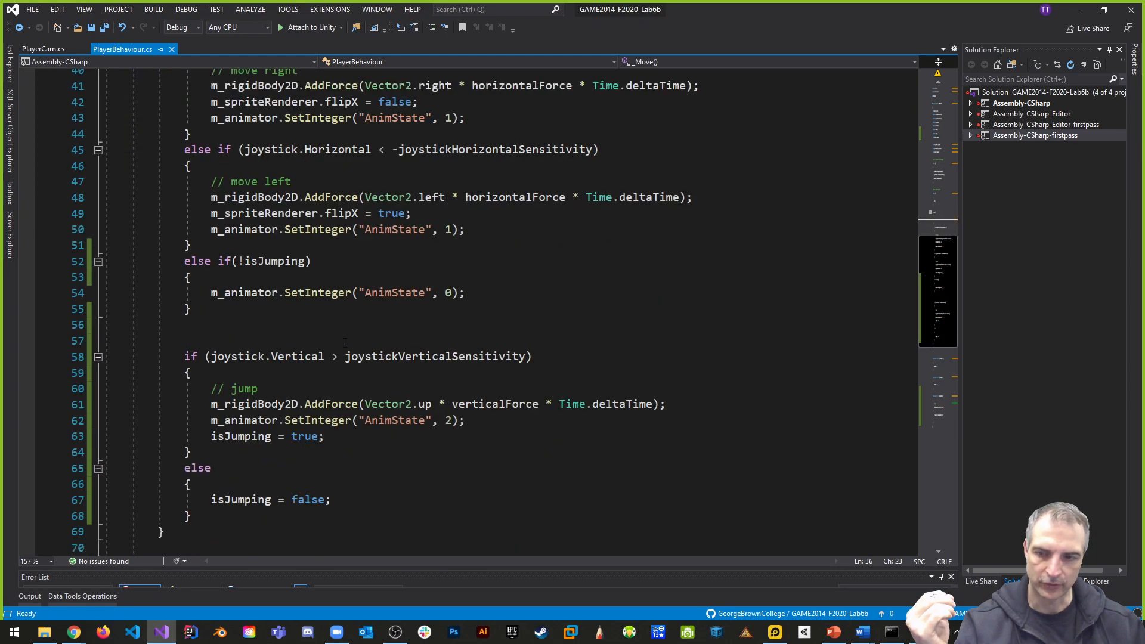
- Extend the jump condition in _Move to ((joystick.Vertical > joystickVerticalSensitivity) && (!isJumping)) and save the script
left_click(551, 358)
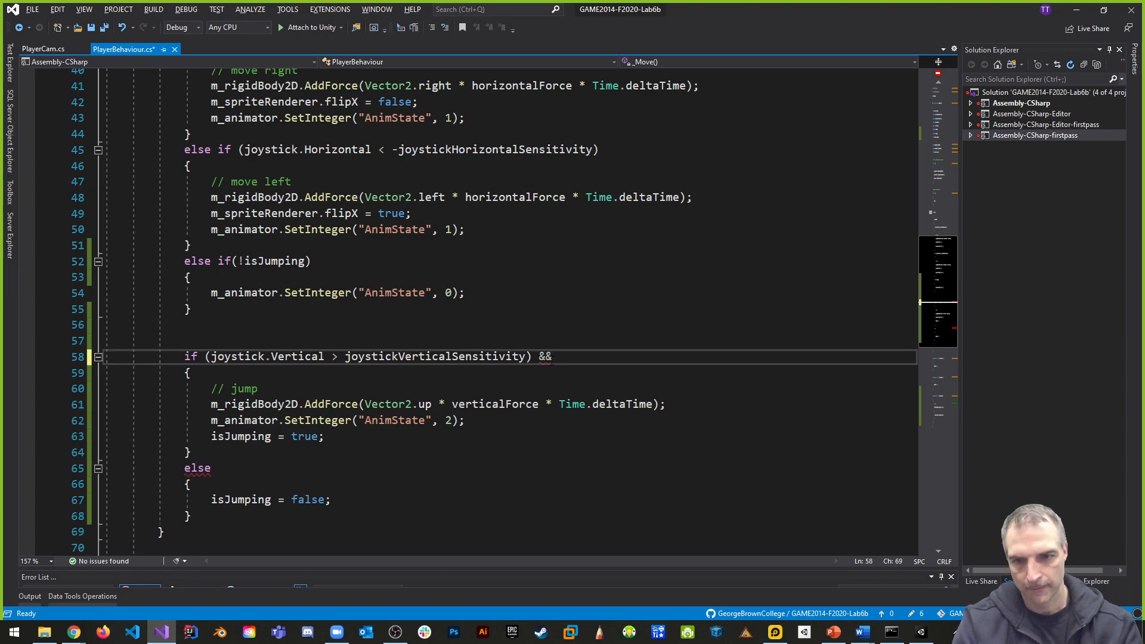
type("&& (i")
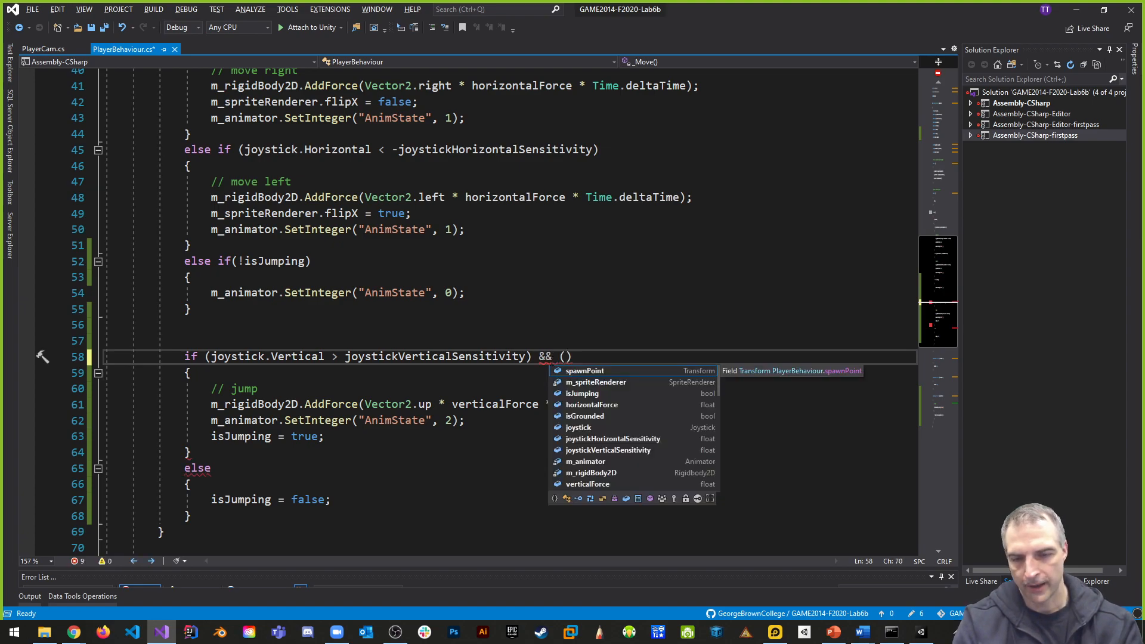
key("BackSpace")
type("!is")
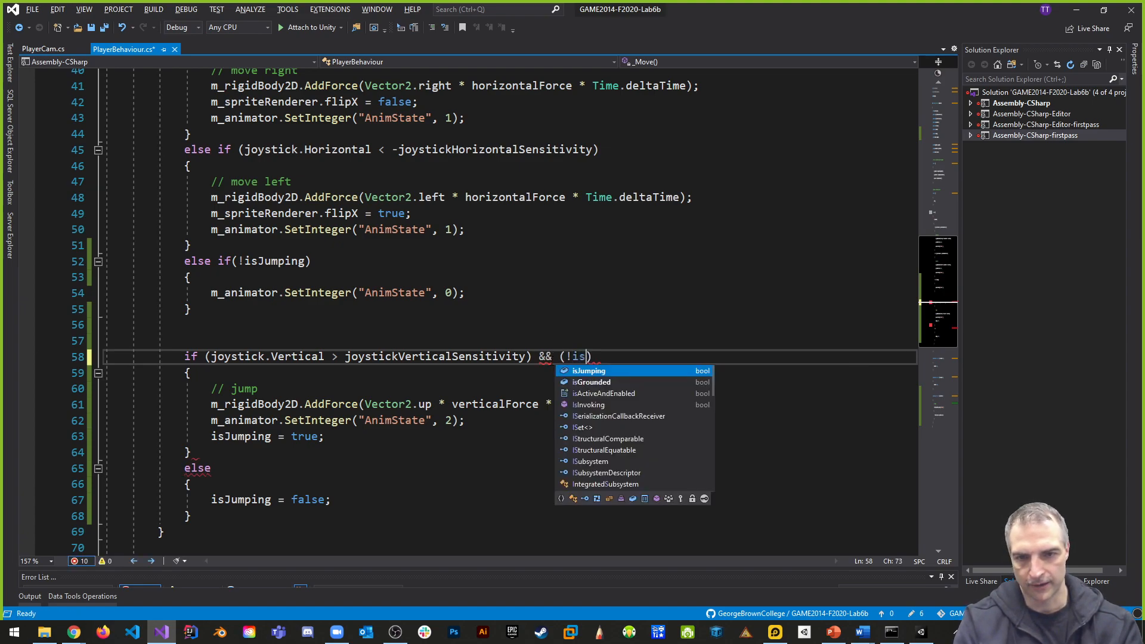
key("Tab")
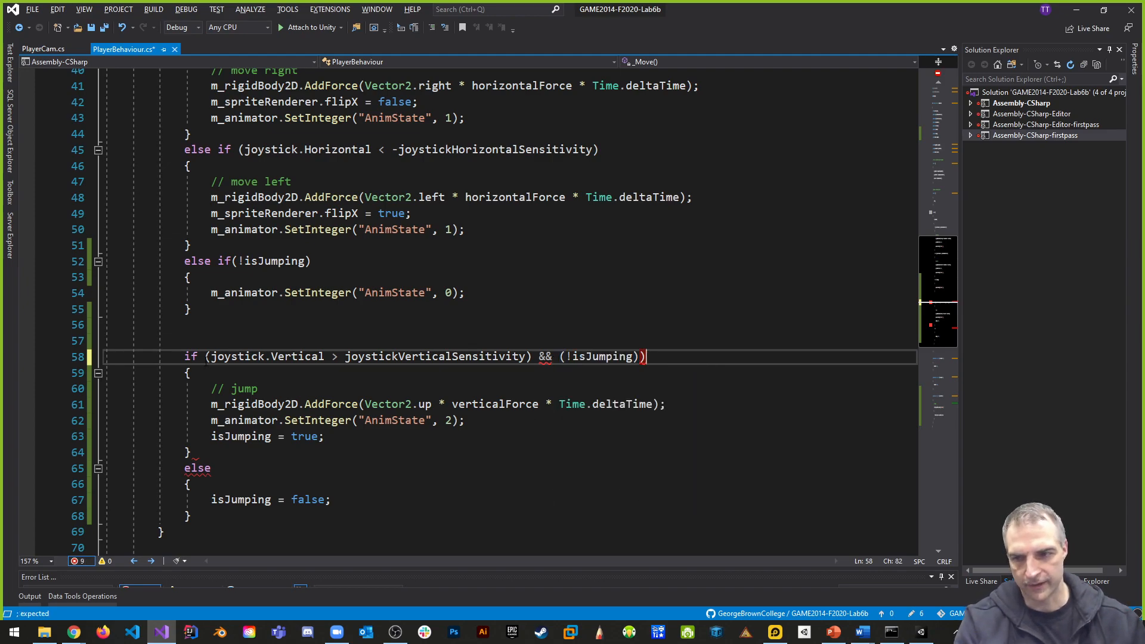
key("Right")
type("(")
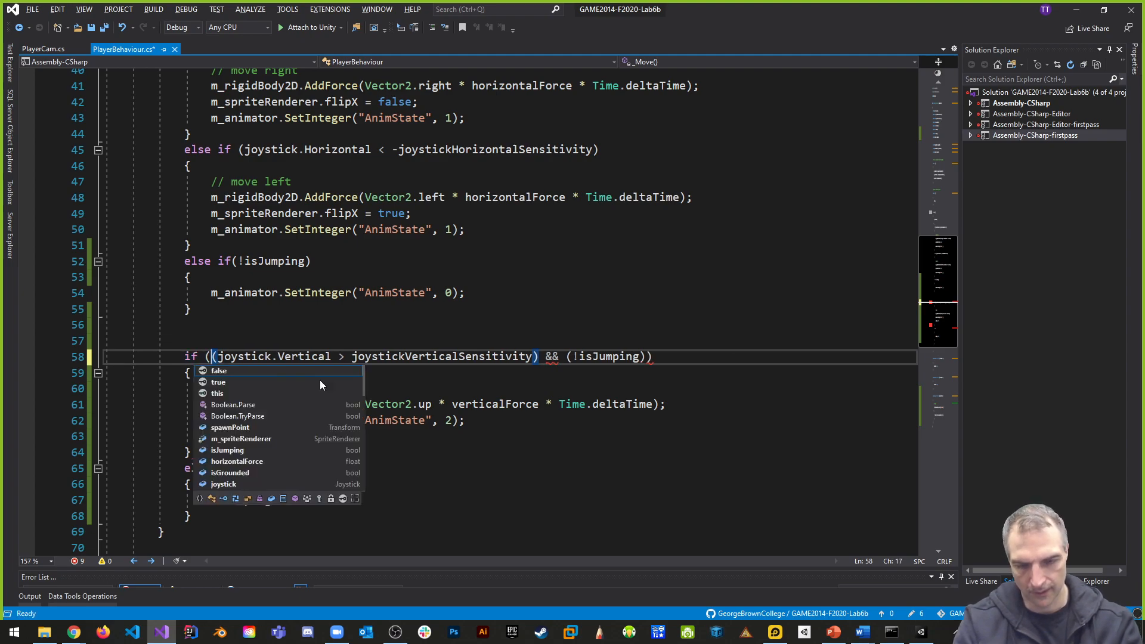
left_click(713, 346)
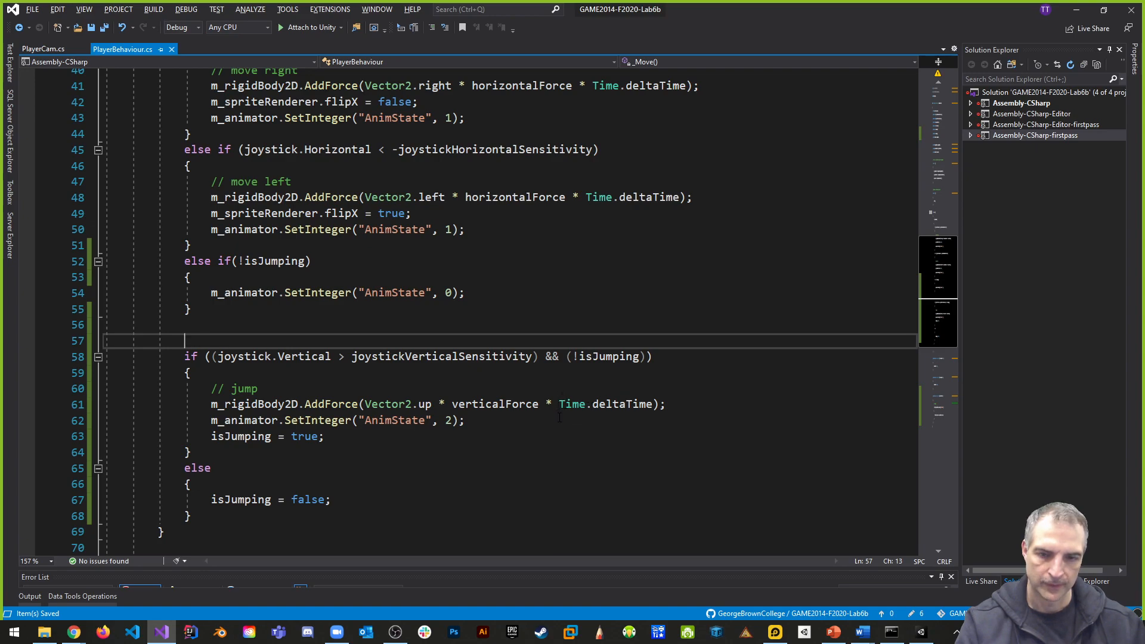
- Remove the Time.deltaTime multiplication from the jump's AddForce call and save the script
left_click_drag(547, 404, 626, 404)
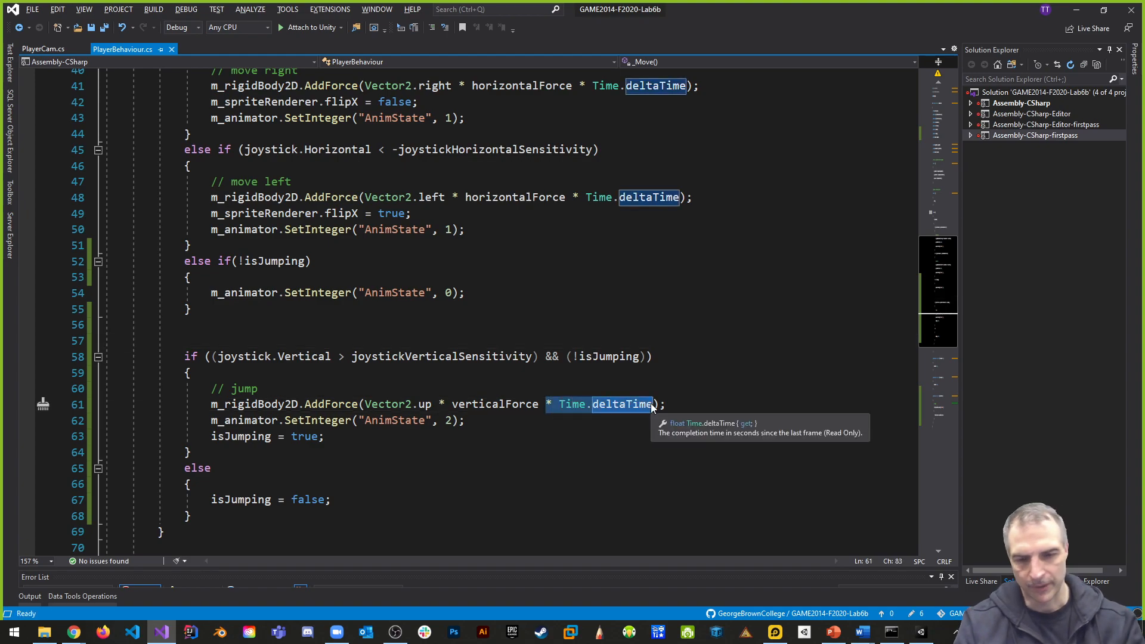
key("Delete")
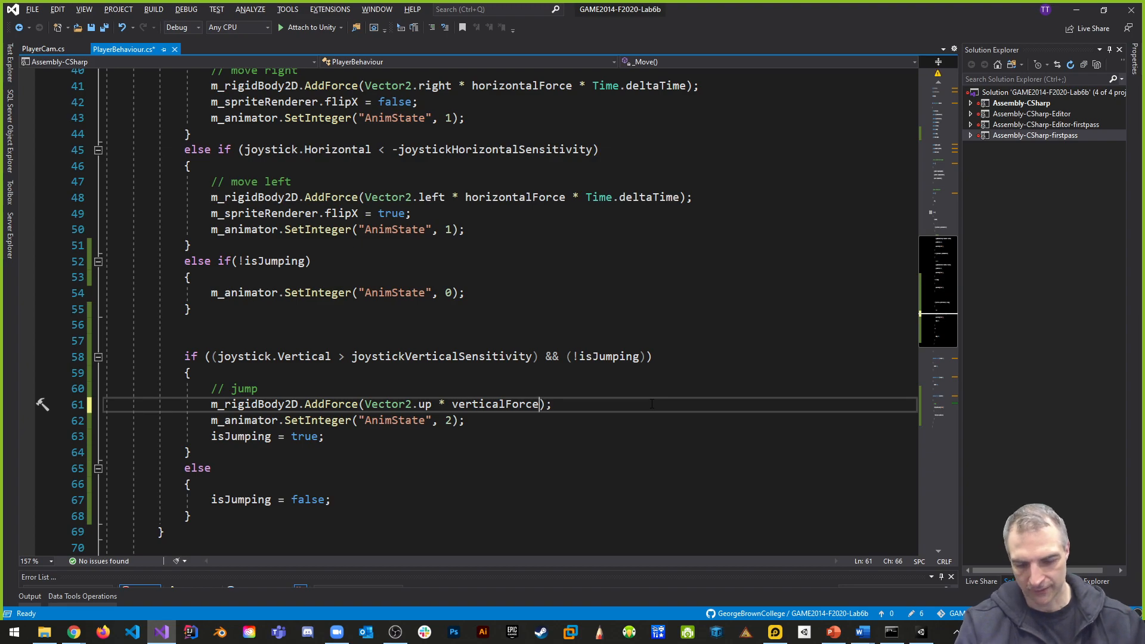
double_click(488, 408)
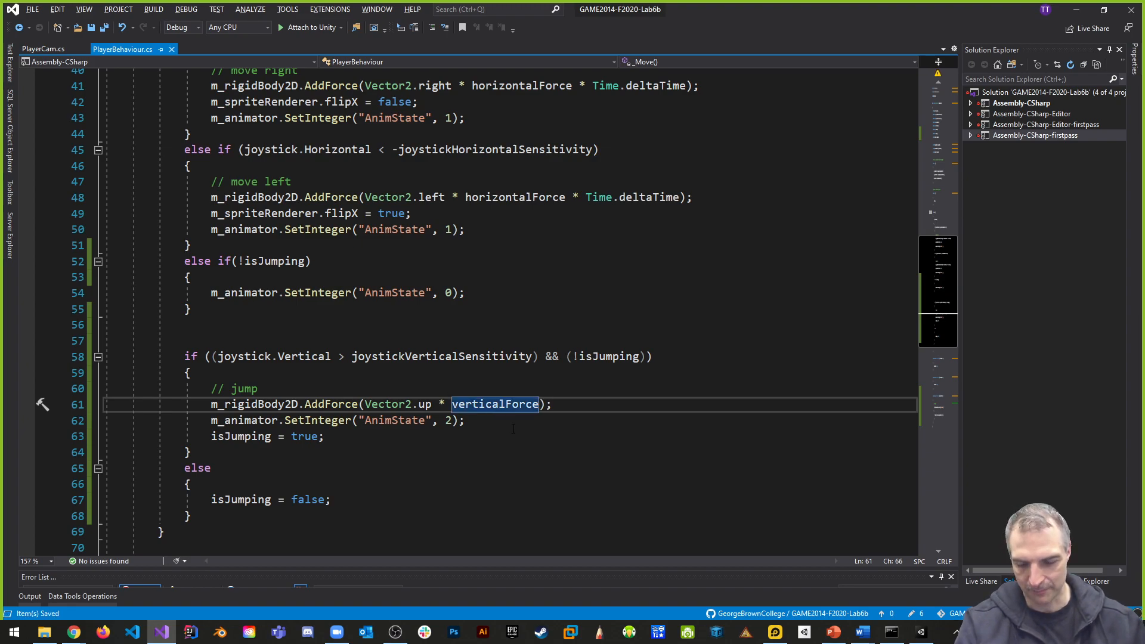
- Switch to Unity and set the Vertical Force of the Player's PlayerBehaviour script to 250
key("alt+Tab")
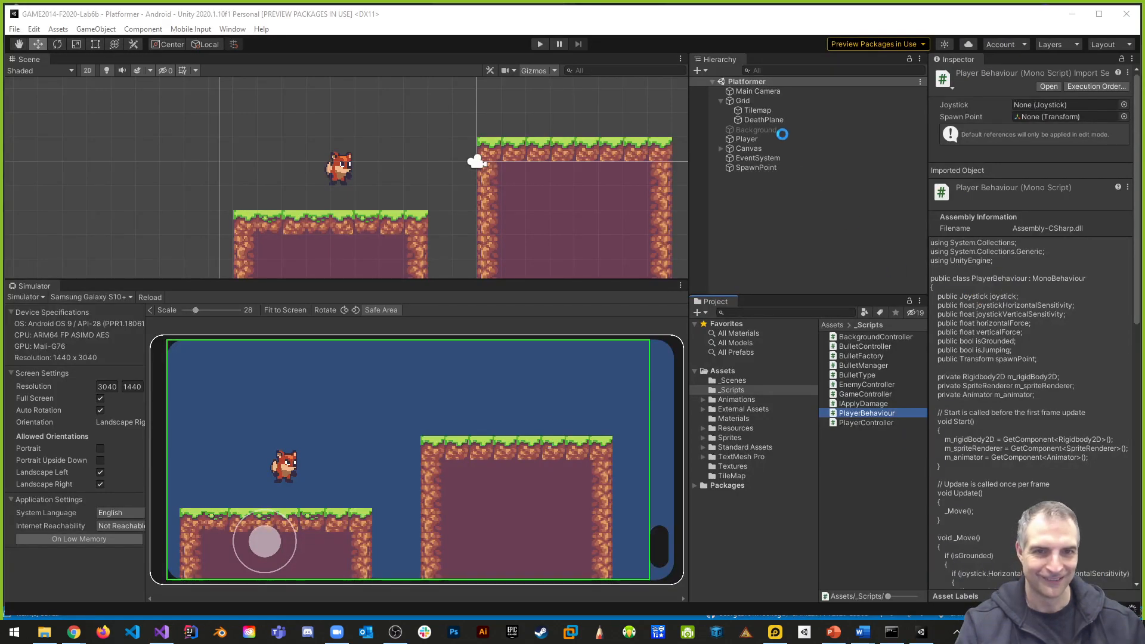
left_click(753, 139)
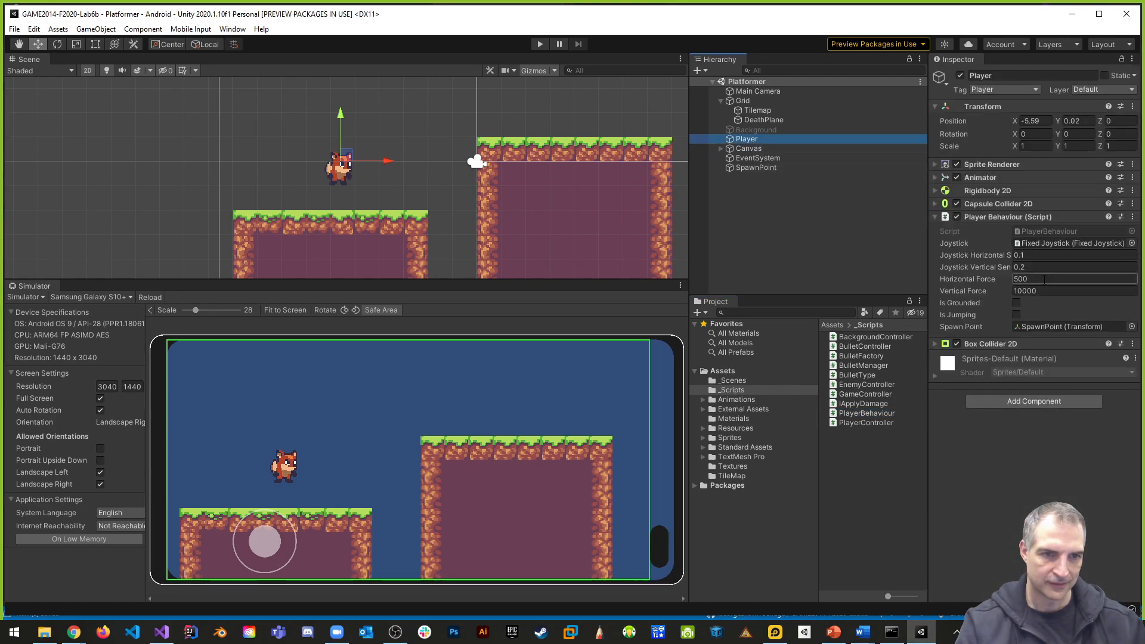
left_click(985, 291)
type("250")
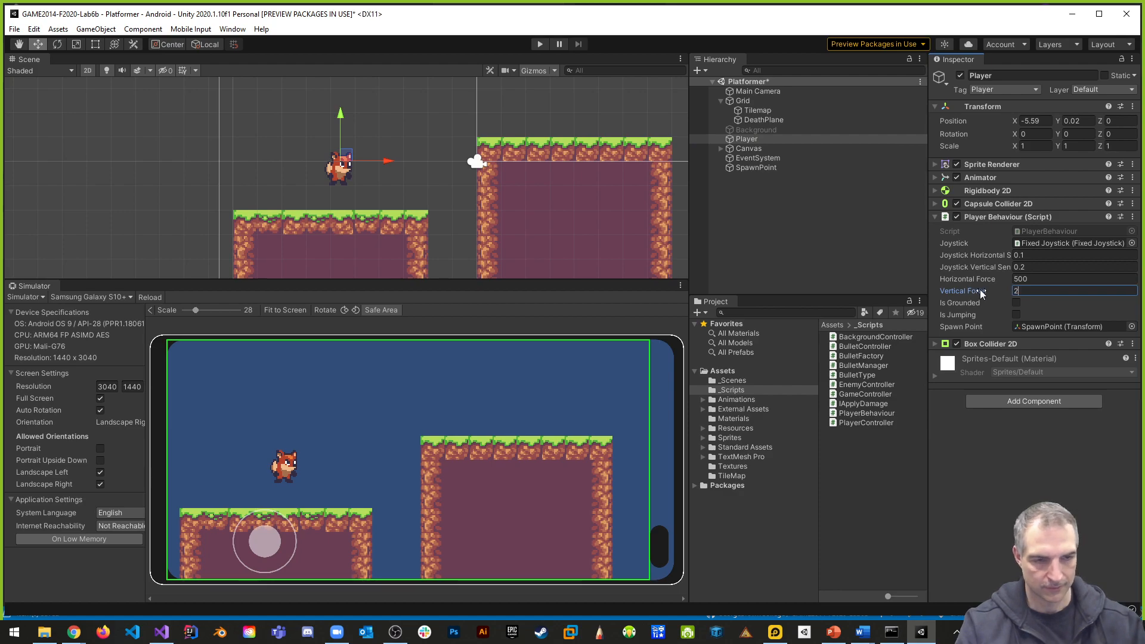
- Run the game, make the fox jump with the on-screen joystick to test the vertical force, and stop the game
left_click(540, 45)
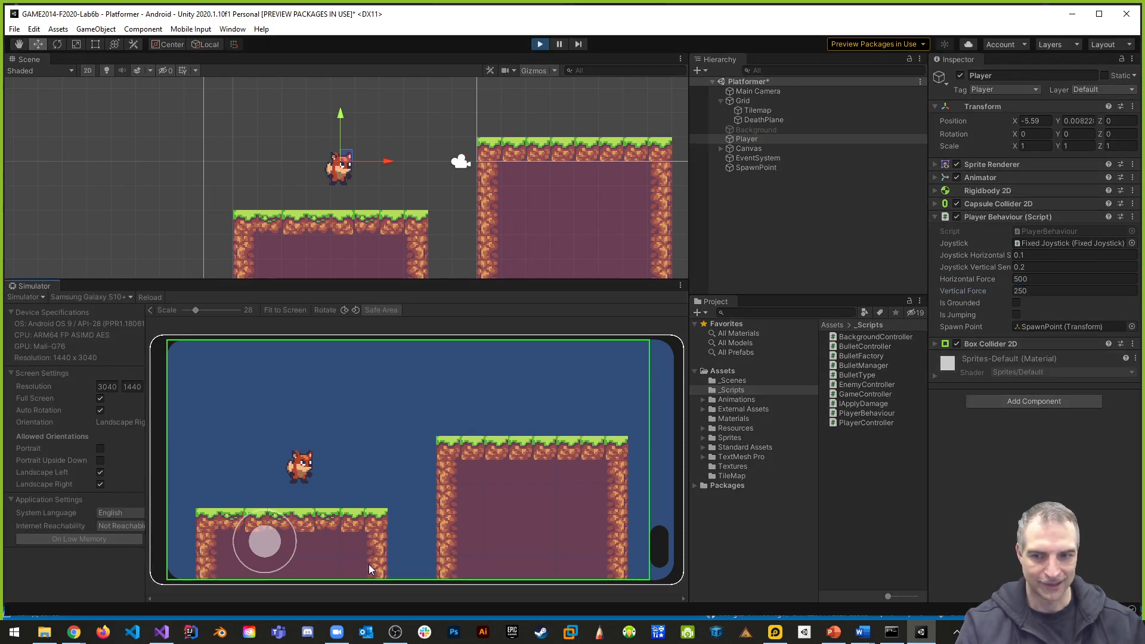
left_click_drag(268, 545, 264, 534)
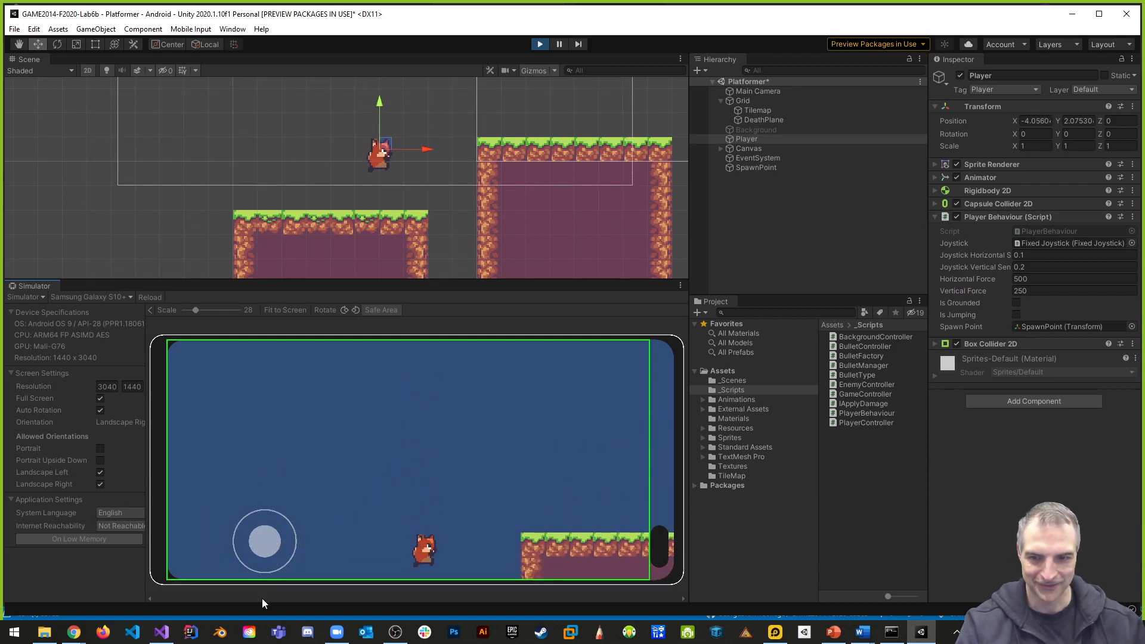
left_click_drag(260, 550, 260, 528)
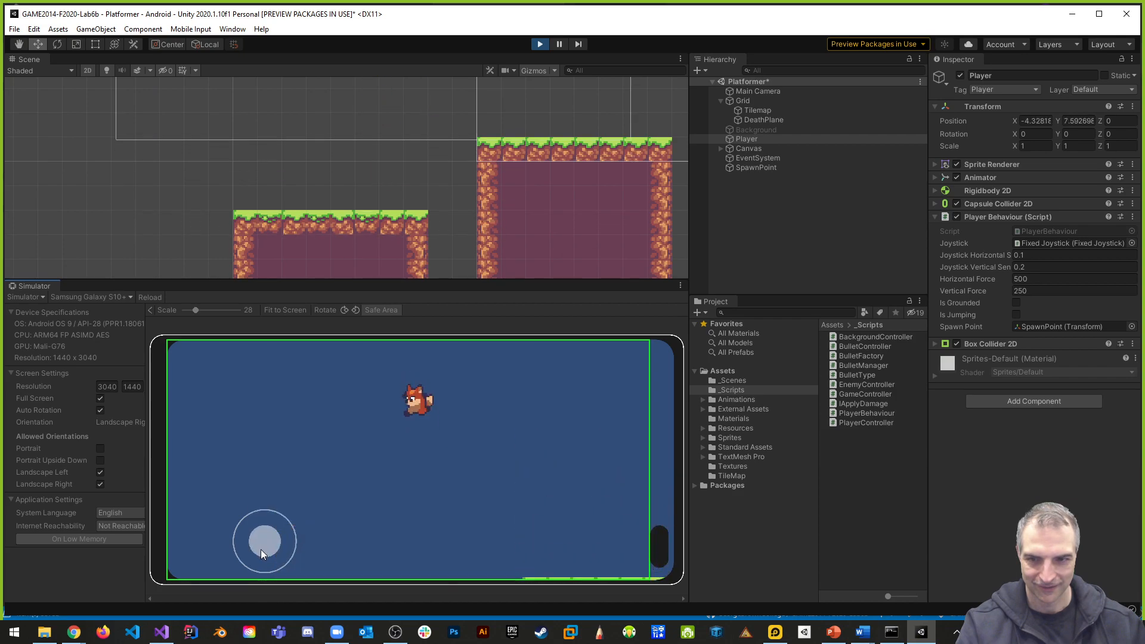
left_click(541, 44)
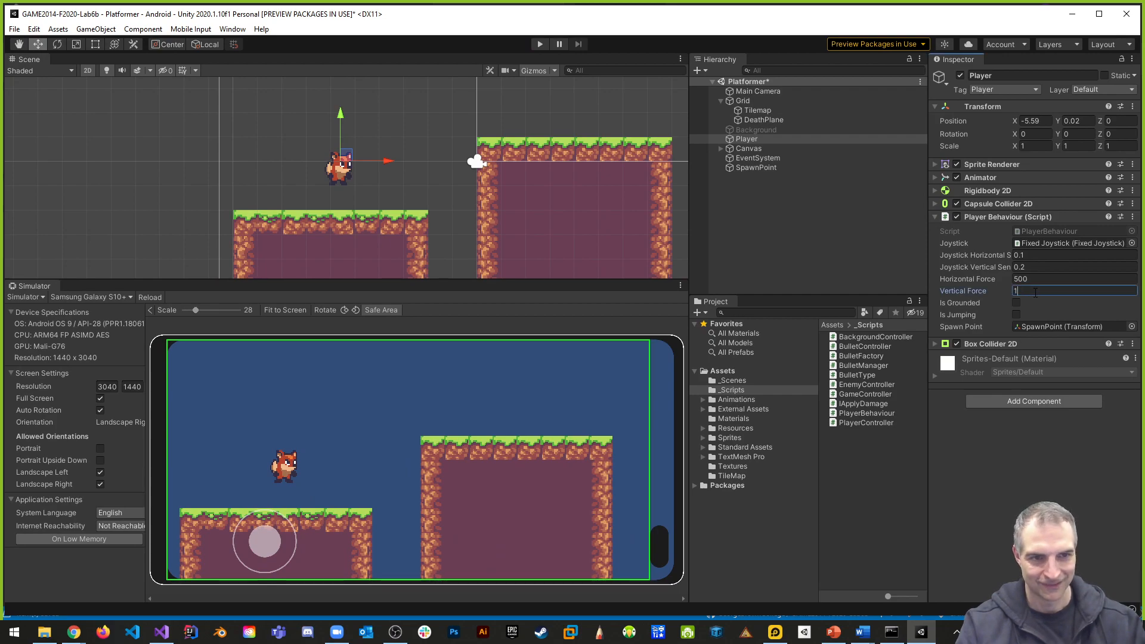
- Set the Player's Vertical Force to 100, play-test repeated jumps and movement to the right with the joystick, and stop the game
left_click(540, 44)
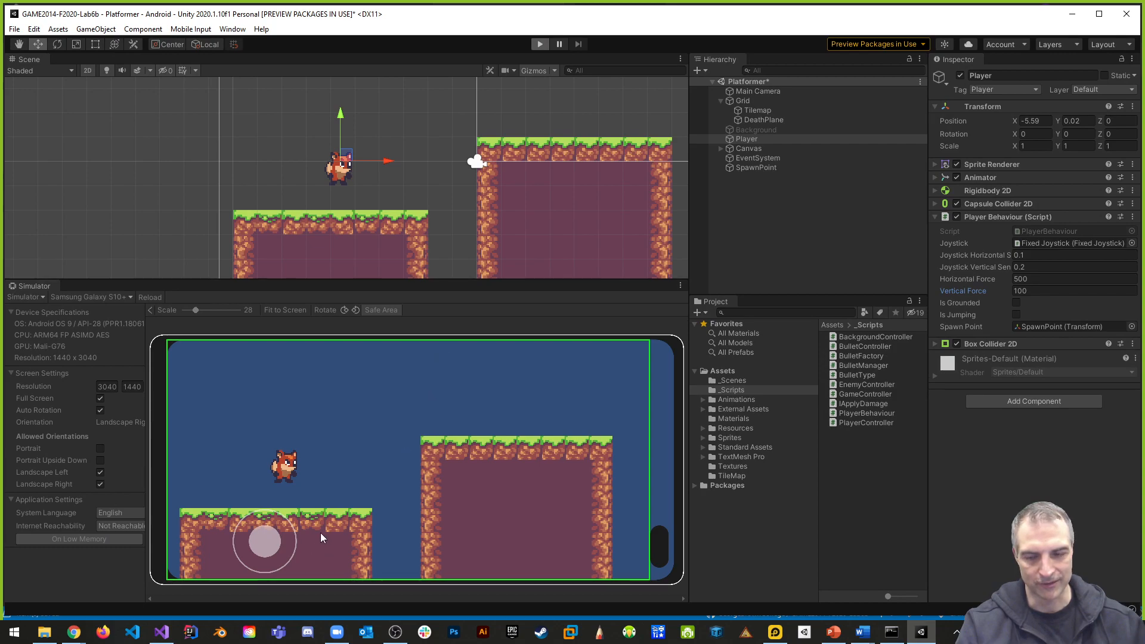
mouse_move(275, 532)
left_mouse_down()
mouse_move(279, 520)
mouse_move(285, 544)
left_mouse_up()
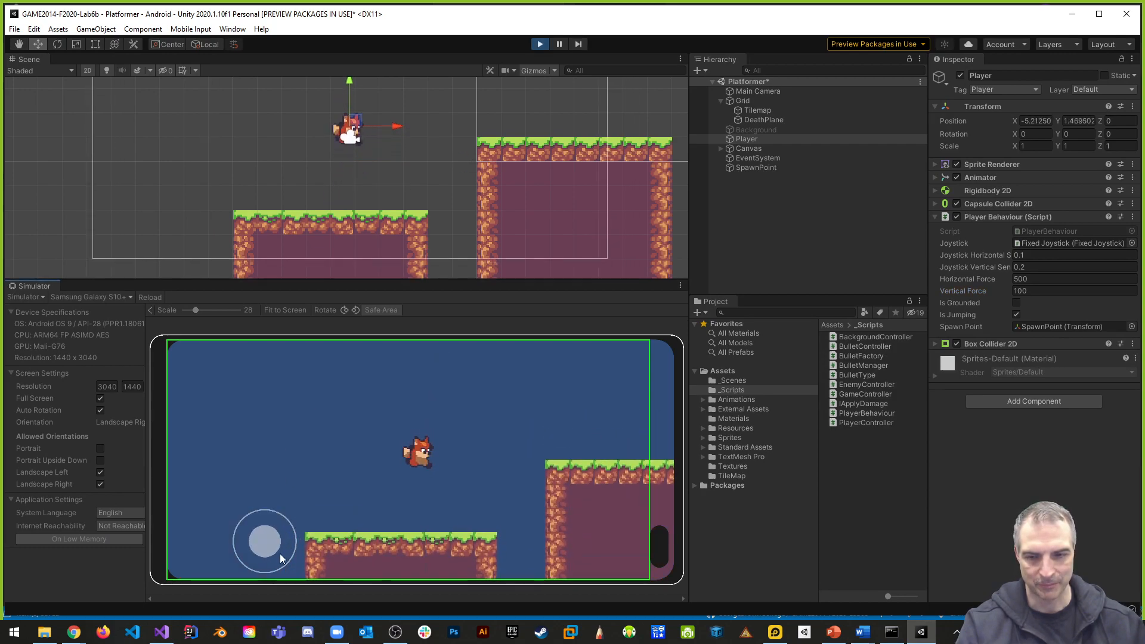
left_click_drag(268, 545, 283, 458)
left_click_drag(263, 540, 299, 413)
left_click_drag(265, 548, 260, 414)
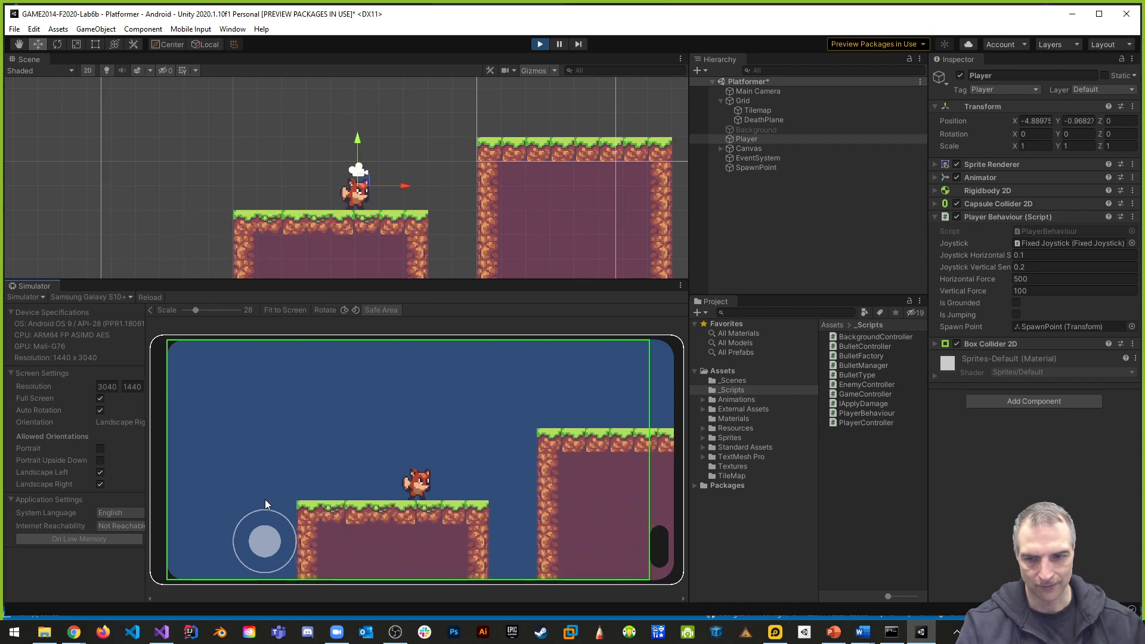
left_click_drag(267, 528, 273, 447)
left_click_drag(268, 536, 272, 421)
left_click_drag(257, 539, 293, 534)
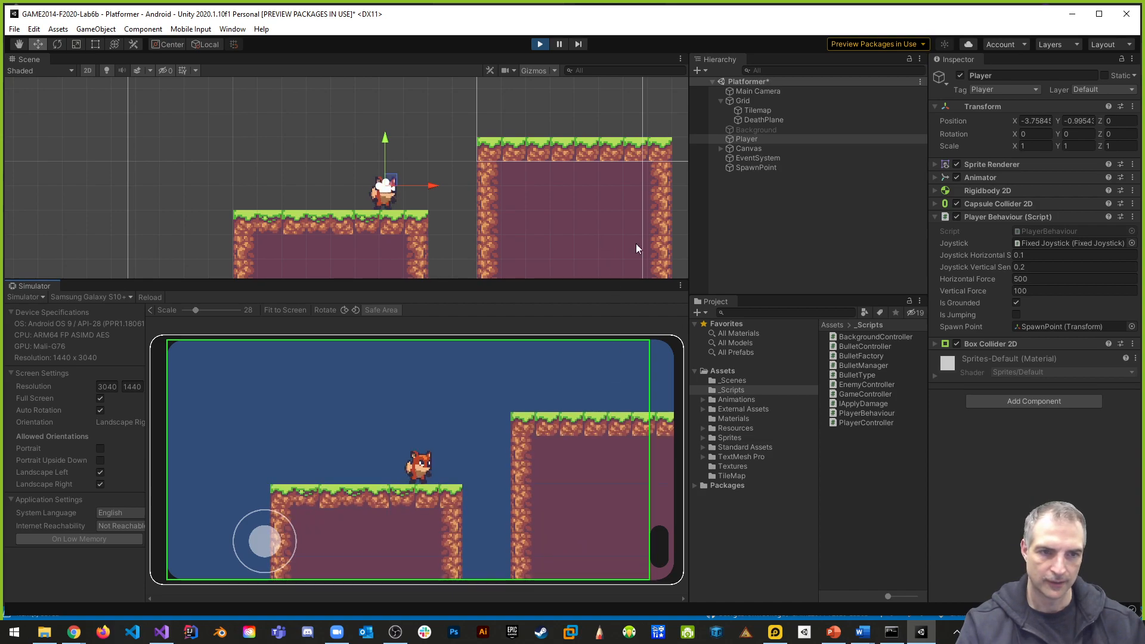
left_click(541, 44)
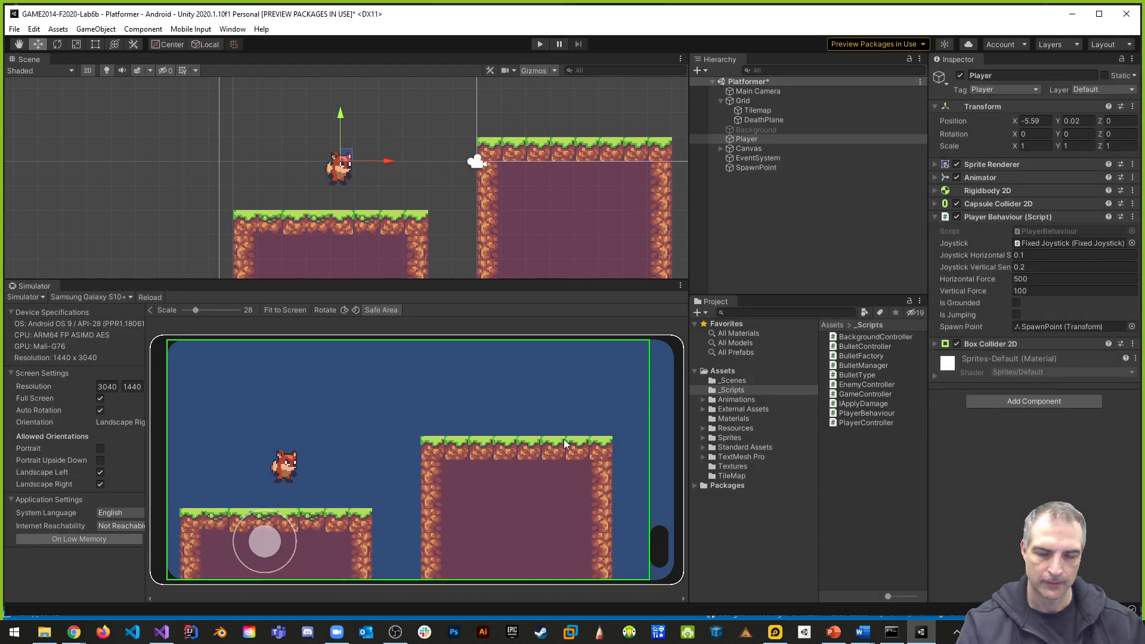
- In Visual Studio, multiply the jump's verticalForce by Time.deltaTime again in the AddForce call and save the script
key("alt+Tab")
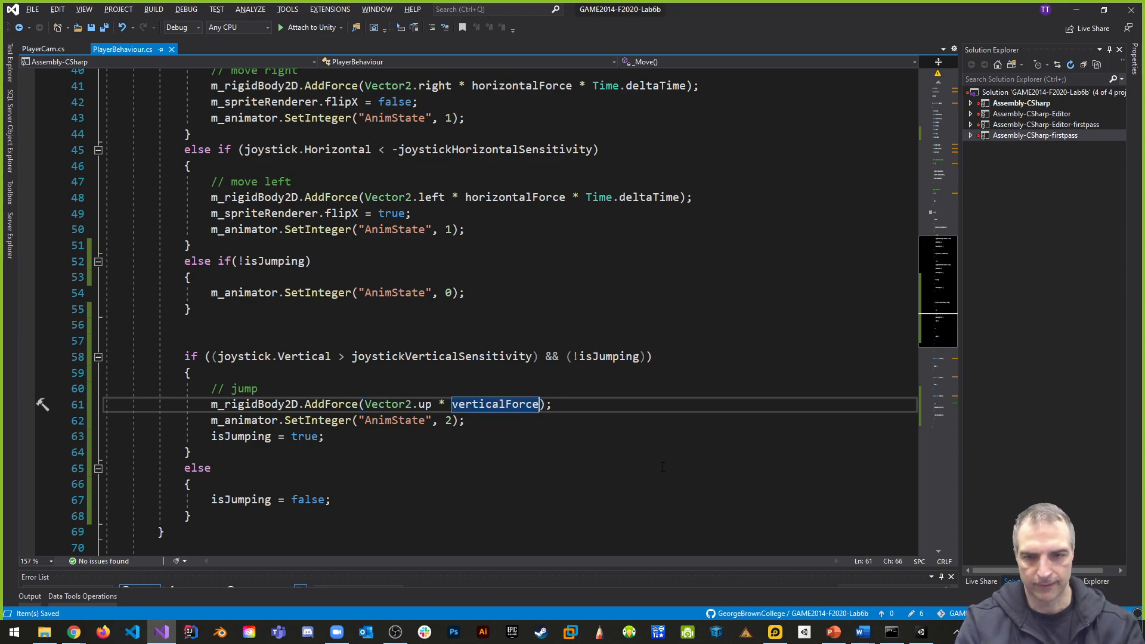
type("* Time.")
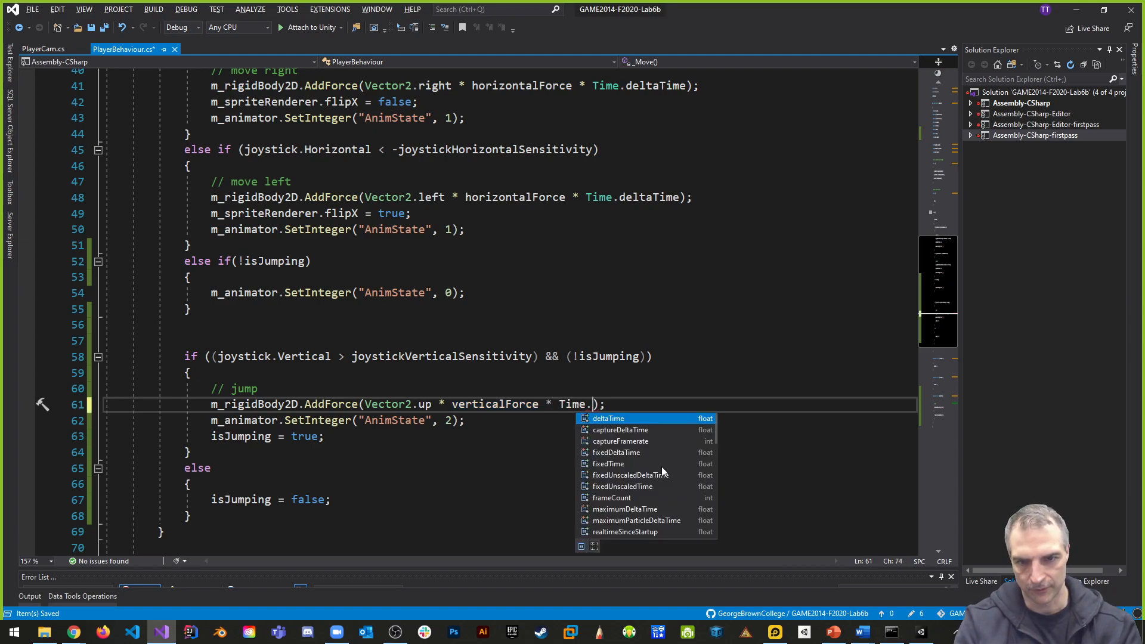
key("Tab")
key("ctrl+s")
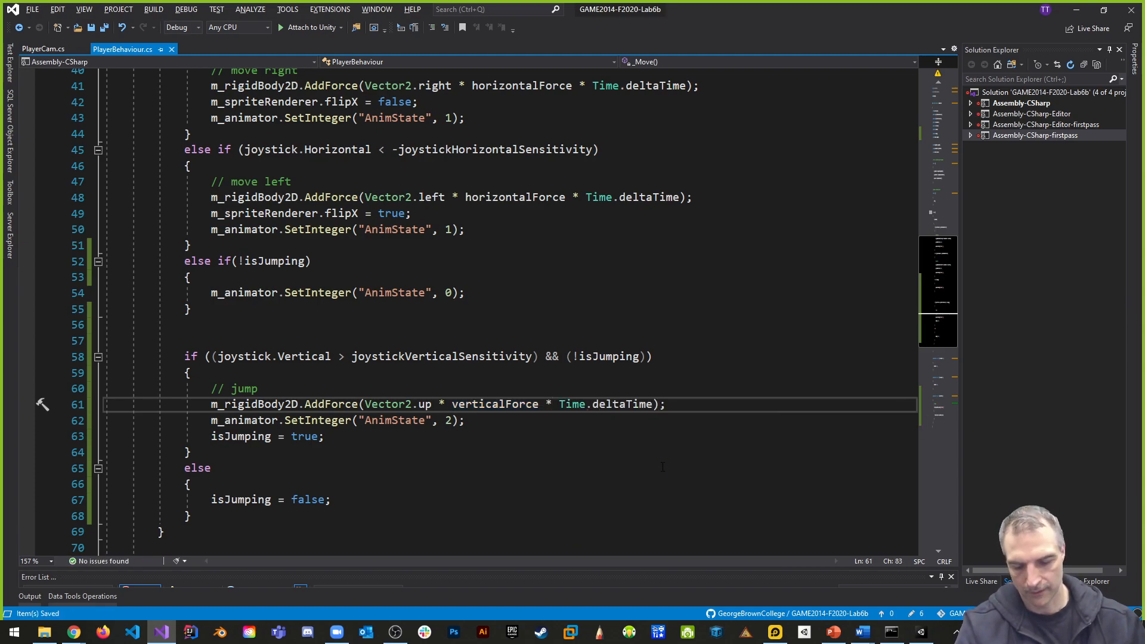
- Back in Unity, set the Player's Vertical Force to 10000, run the game and make the fox jump
key("alt+Tab")
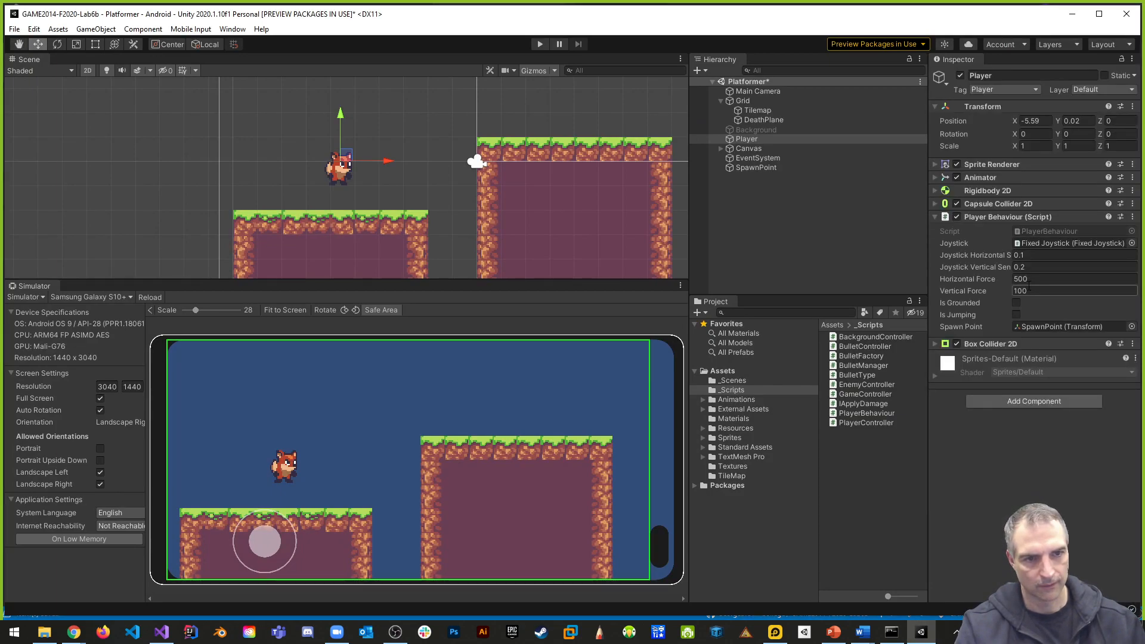
left_click(1035, 290)
type("100")
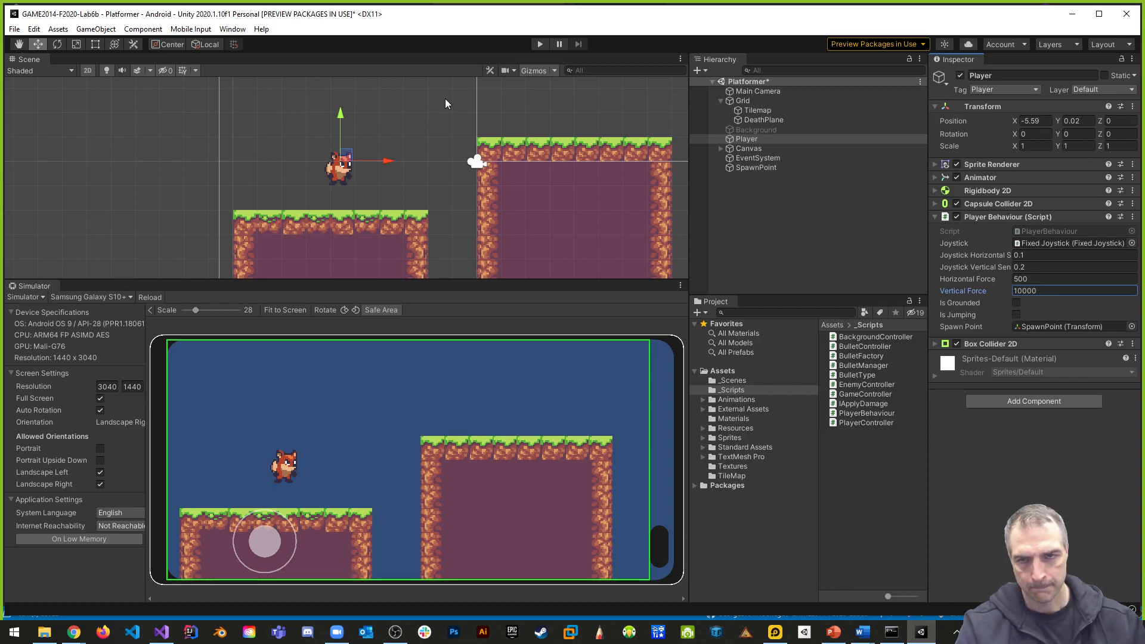
left_click(540, 44)
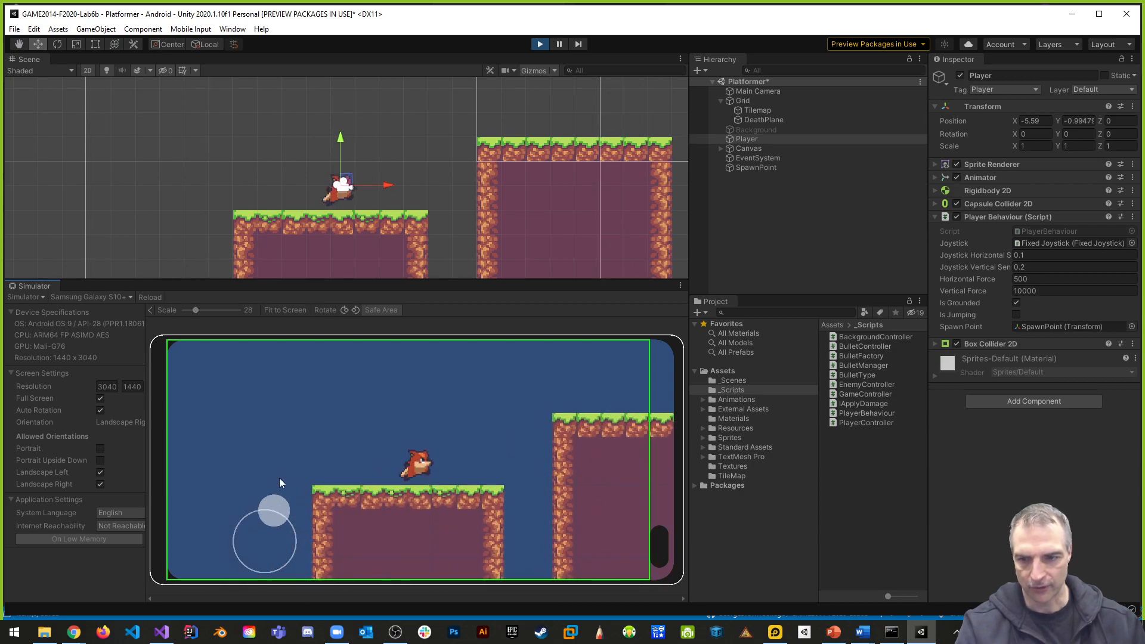
left_click_drag(271, 513, 280, 469)
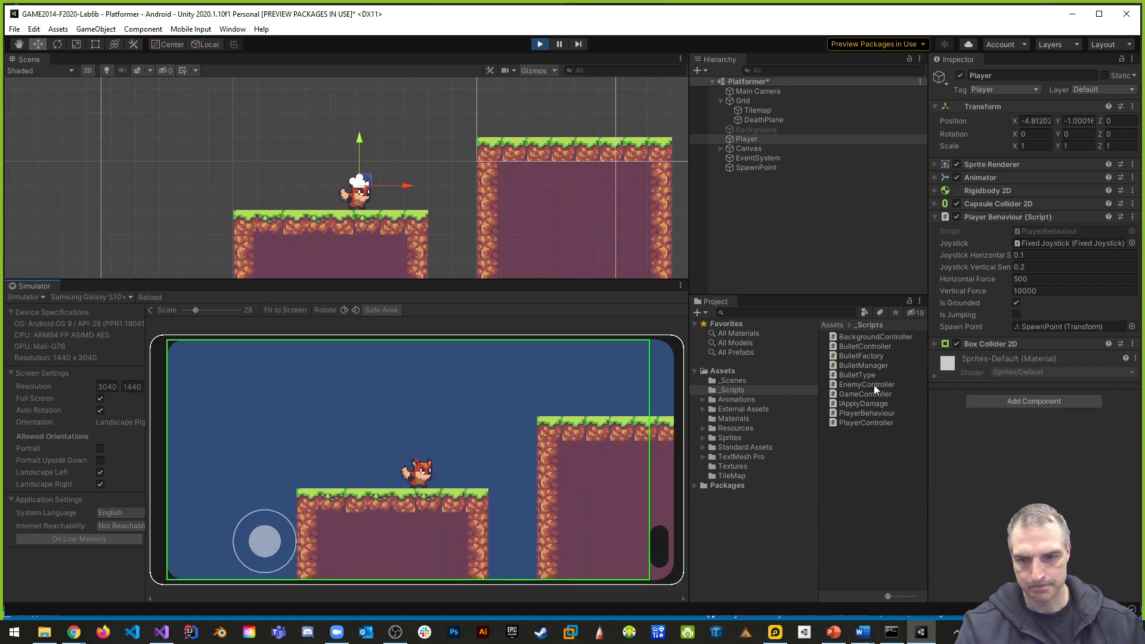
- Try a Vertical Force of 20000 on the Player in the running game, test the jump with the joystick, and stop the game
left_click(1024, 291)
type("20000")
left_click_drag(279, 521, 282, 477)
mouse_move(267, 542)
left_mouse_down()
mouse_move(302, 543)
mouse_move(270, 502)
mouse_move(277, 550)
mouse_move(295, 560)
mouse_move(371, 539)
mouse_move(322, 433)
mouse_move(284, 560)
mouse_move(235, 517)
mouse_move(234, 532)
mouse_move(263, 548)
left_mouse_up()
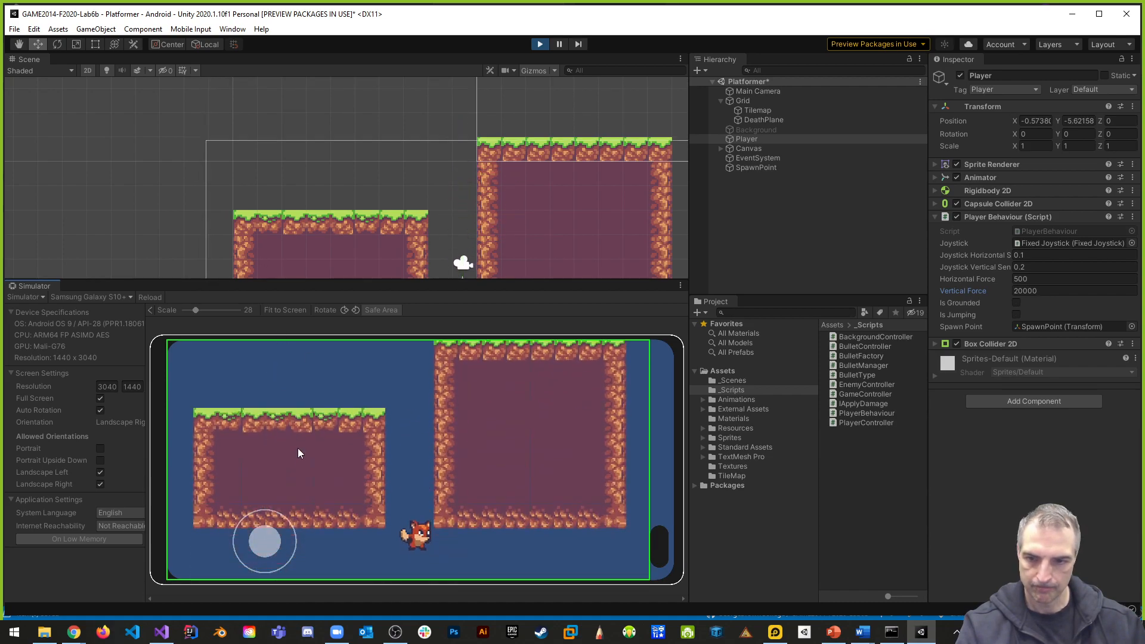
left_click(540, 44)
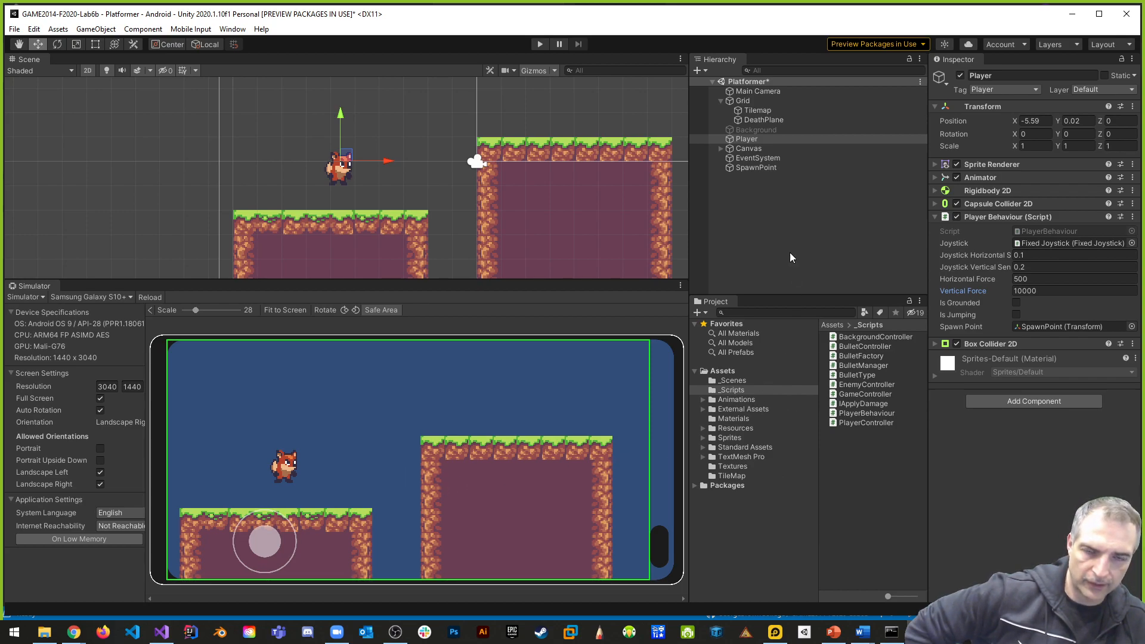
- Collapse the Grid object in the hierarchy, save the Platformer scene and the project, and close Unity
left_click(724, 103)
left_click(721, 101)
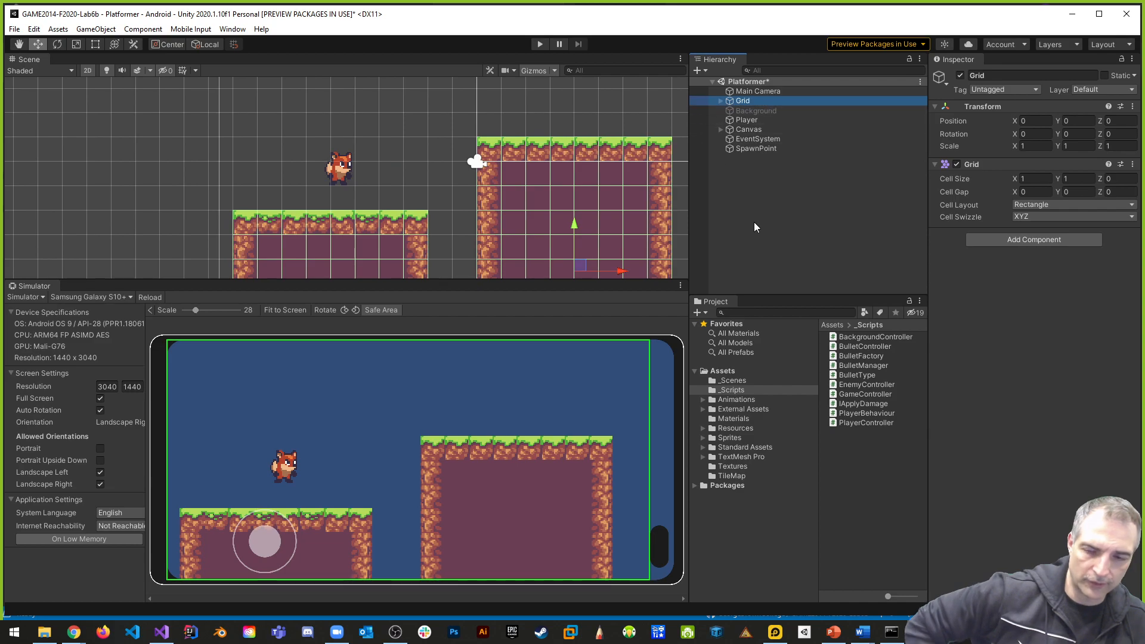
key("ctrl+s")
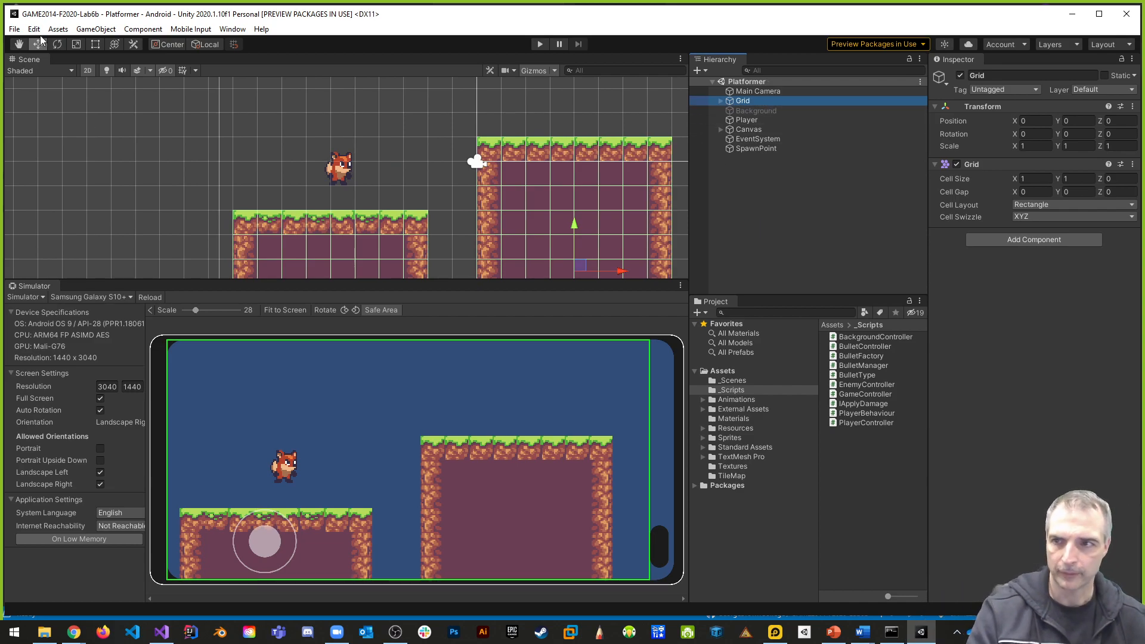
left_click(15, 28)
left_click(34, 75)
left_click(14, 30)
left_click(45, 129)
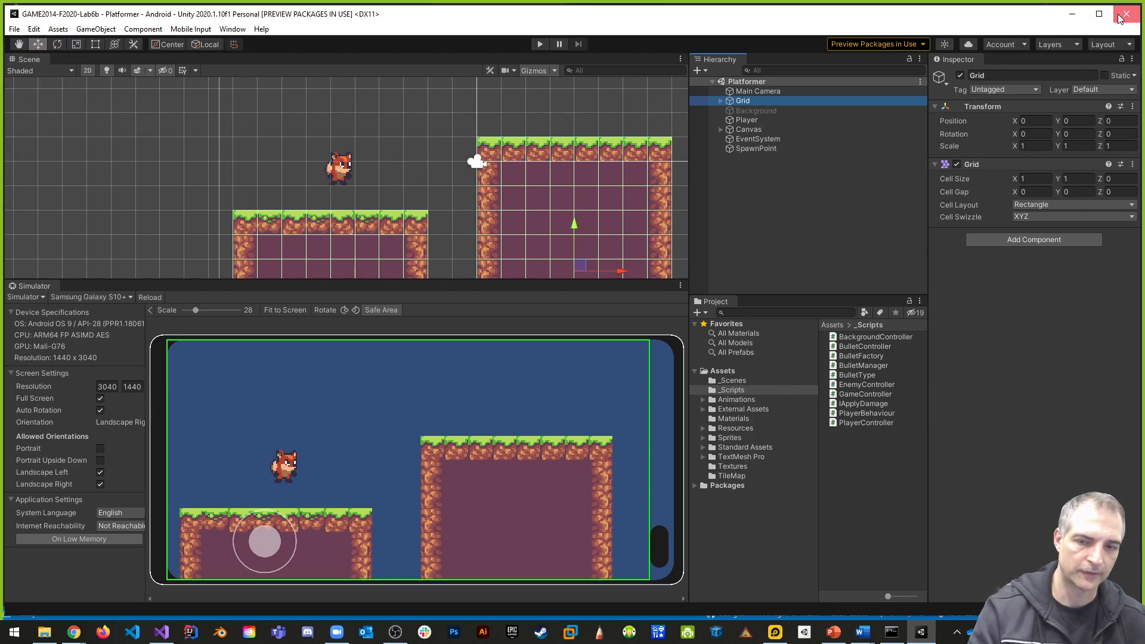
key("alt+Tab")
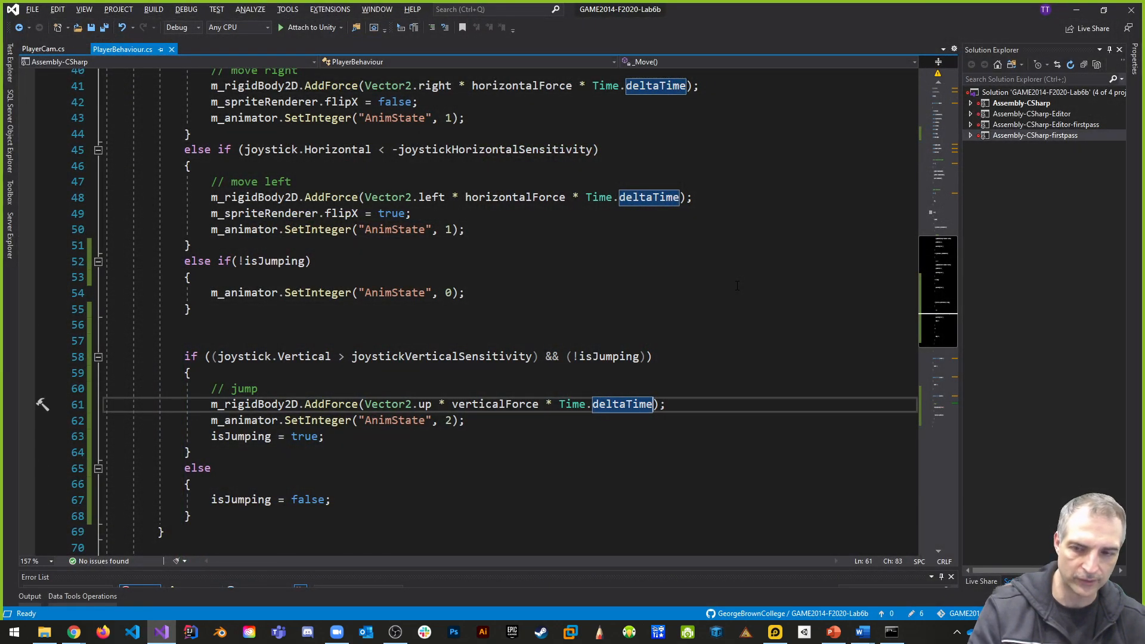
- Switch to the Command Prompt and stage all project changes with git add
left_click(891, 631)
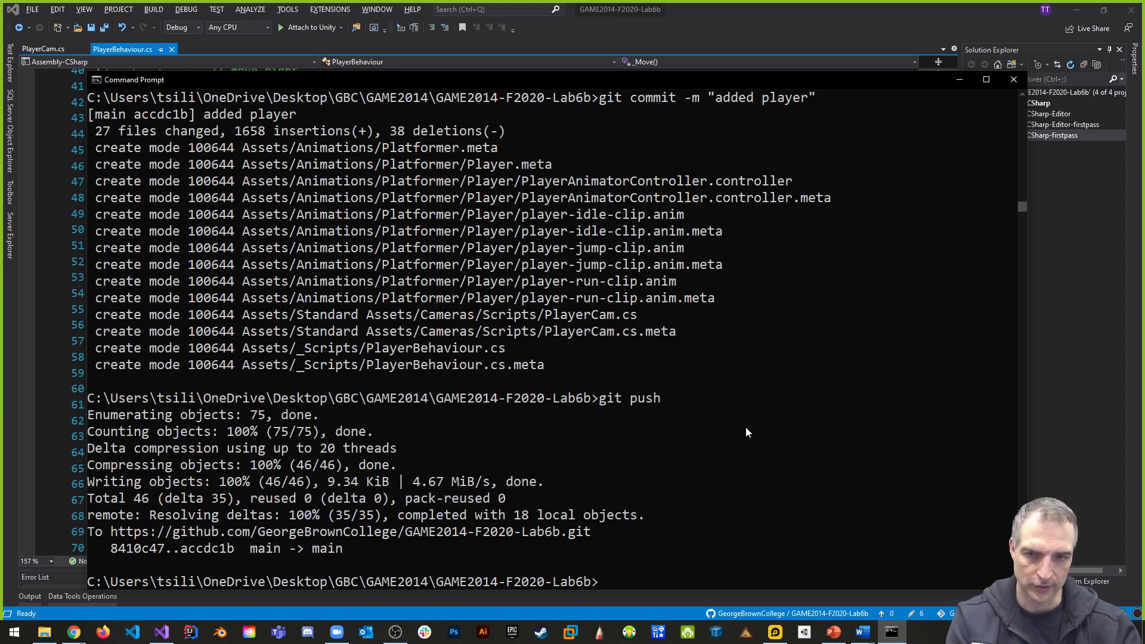
type("gi a")
type("t add .")
key("Return")
- Commit the staged changes with the message "added physics material"
type("git commit -m \"ad")
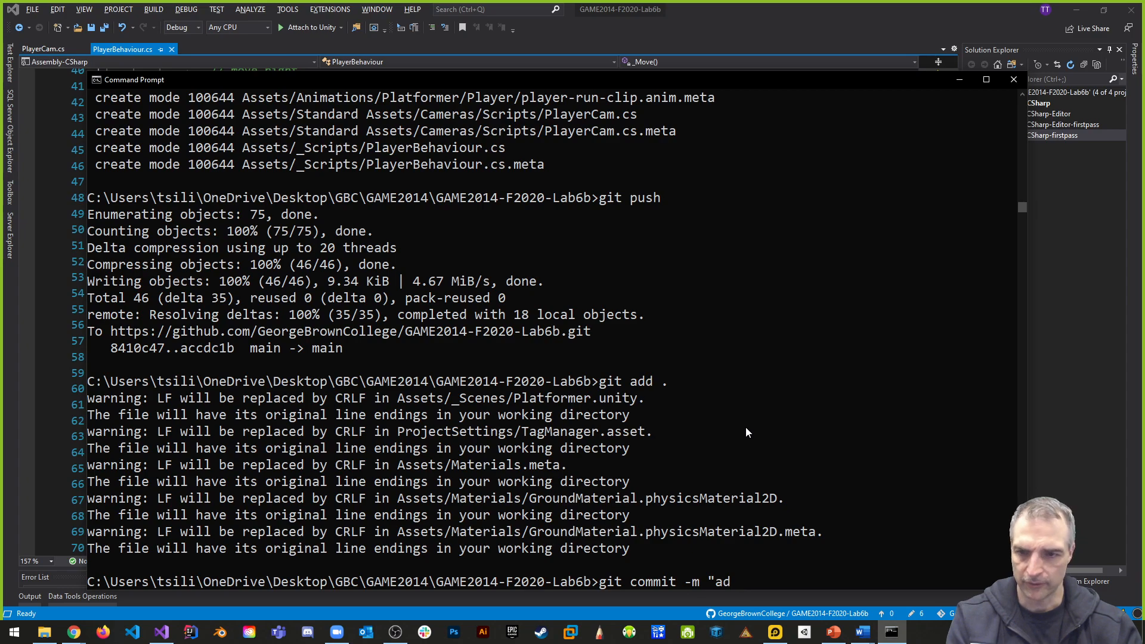
key("BackSpace")
type("dded phy")
type("sics material")
type(" and")
key("BackSpace")
key("BackSpace")
key("BackSpace")
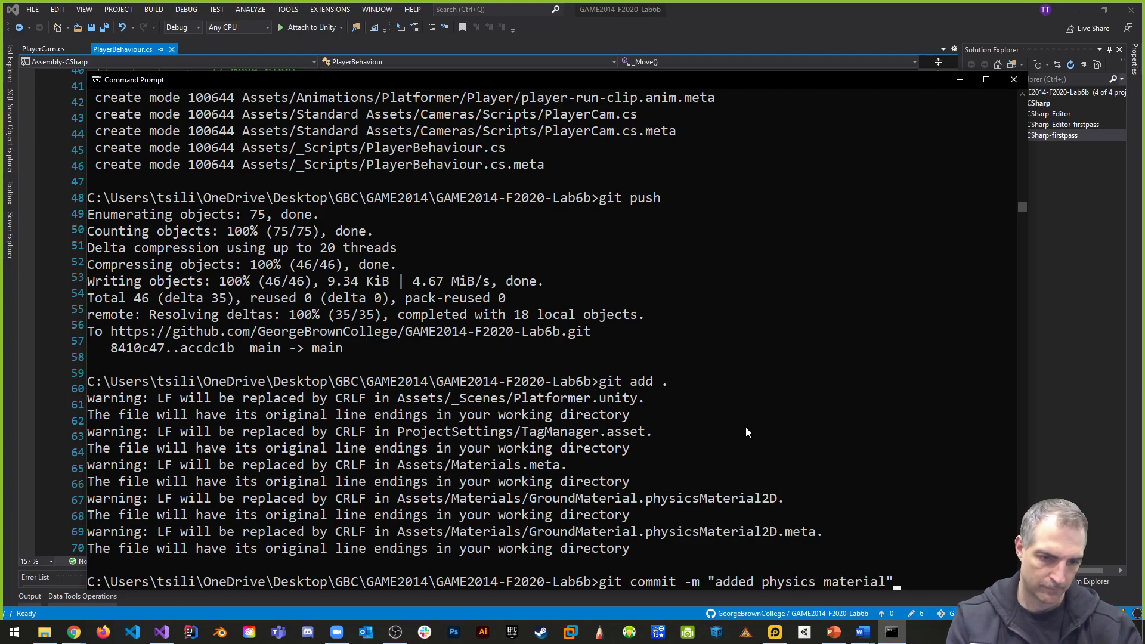
type("\"")
key("Return")
- Push the commit to the remote repository with git push and close the Command Prompt
type("git push")
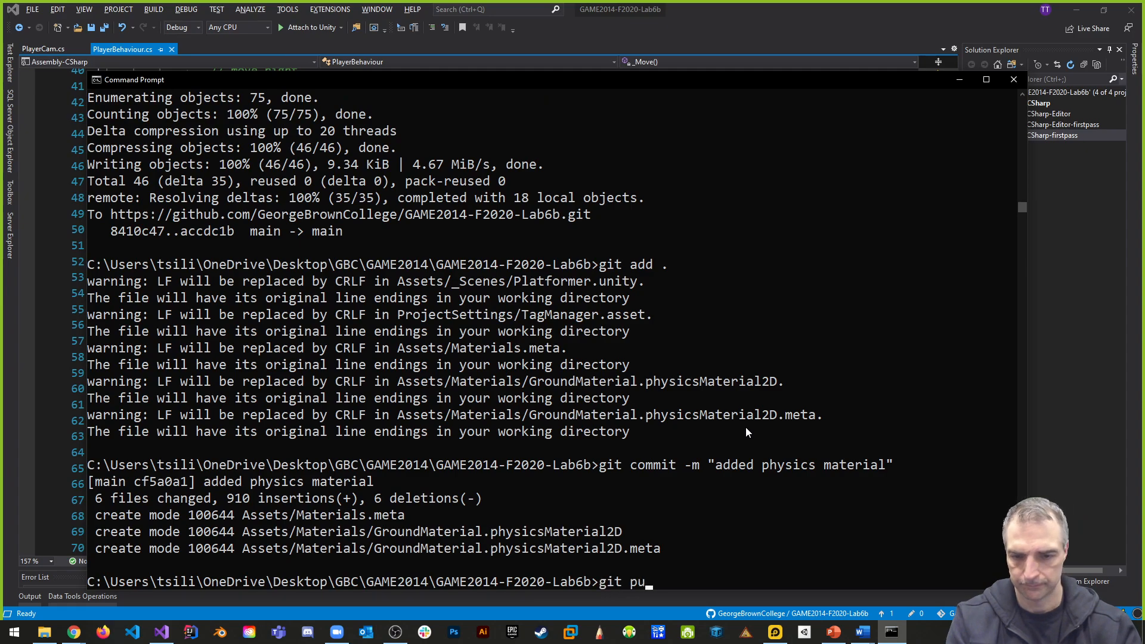
key("Return")
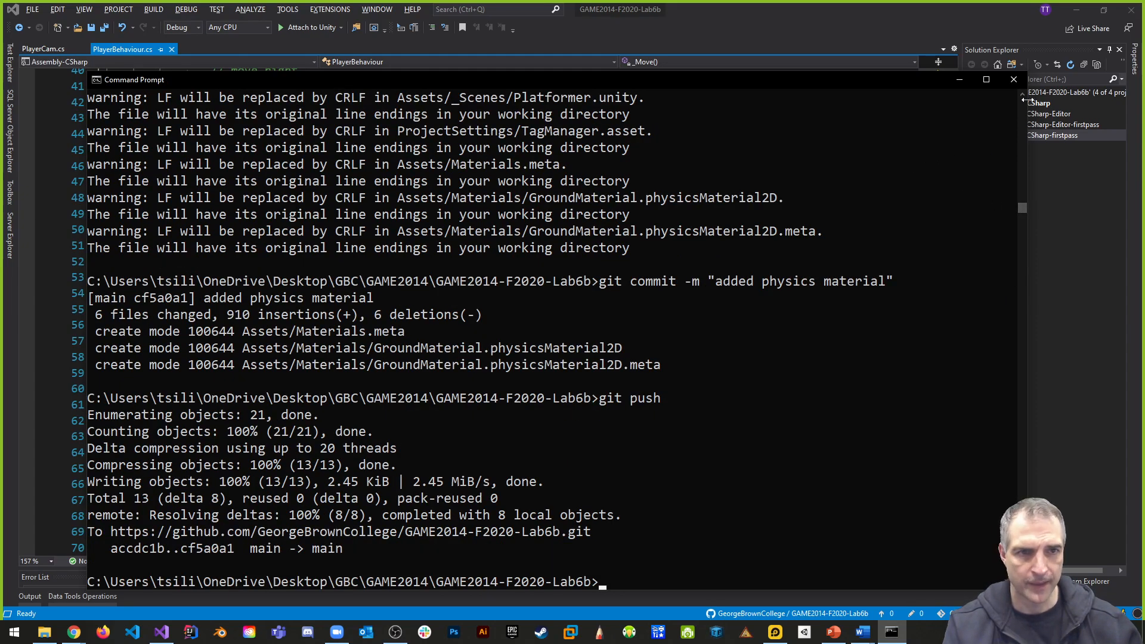
left_click_drag(871, 81, 826, 99)
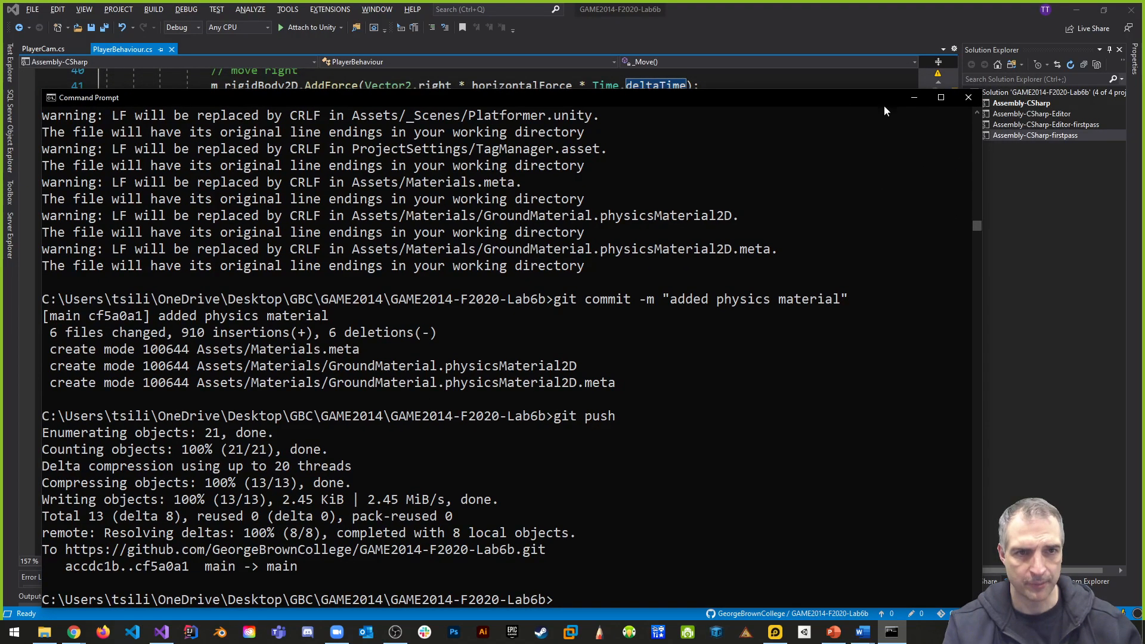
left_click(968, 99)
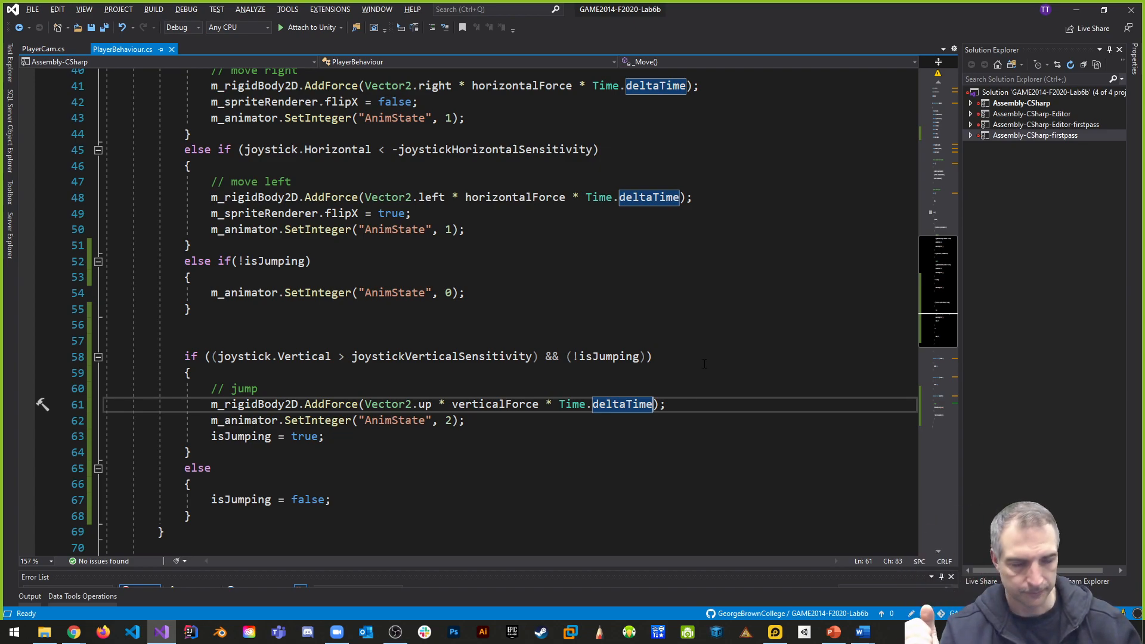
- Switch to the Lesson 9 presentation in PowerPoint and show the Course Outline (continued) slide
left_click(833, 633)
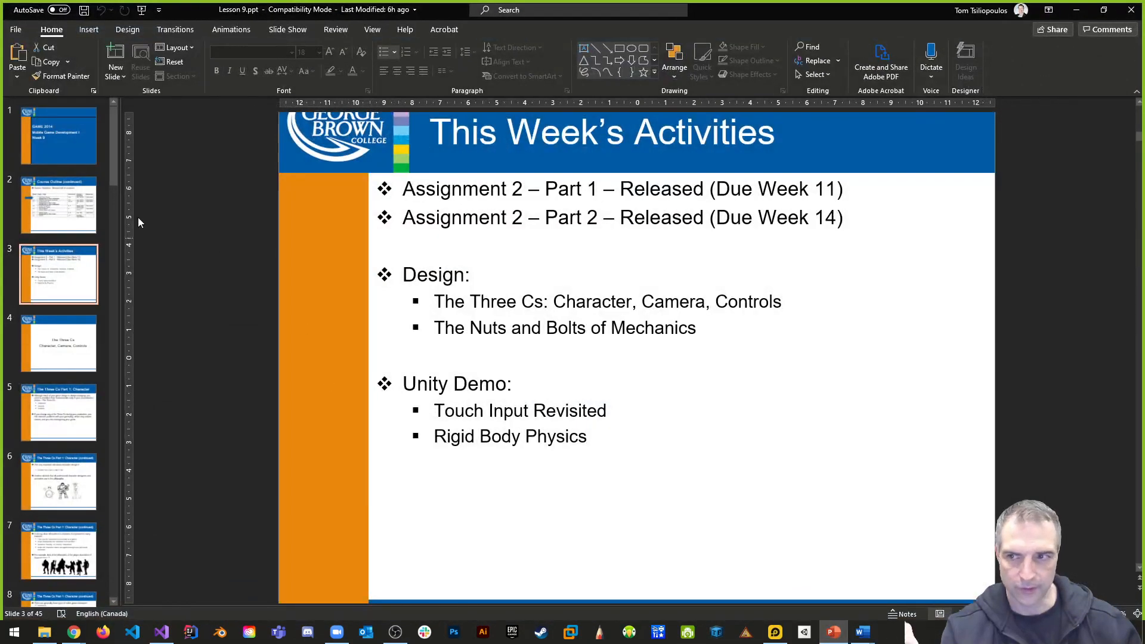
key("Up")
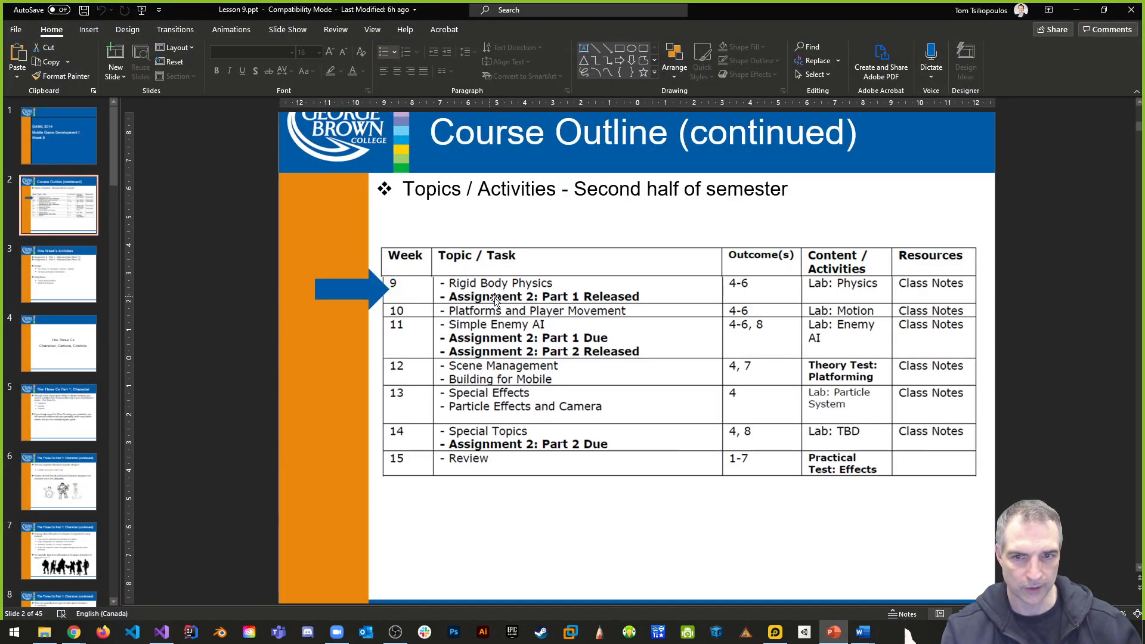